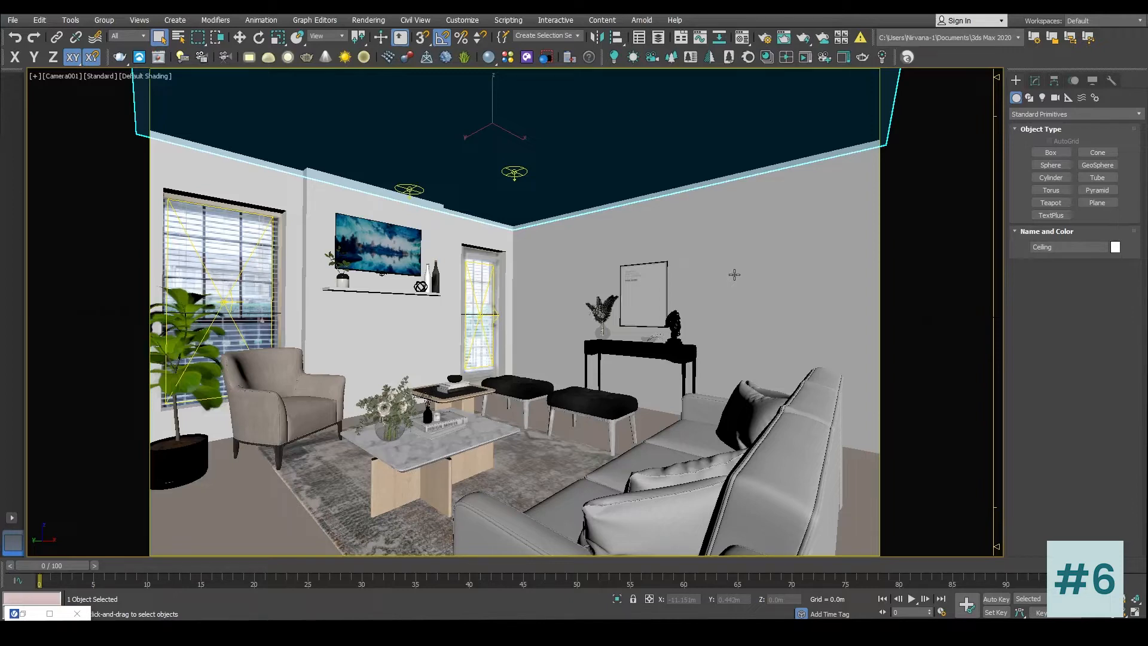
Step: Select the wall behind the console, the large window's light and the glazed door's light in turn to inspect the room
left_click(731, 273)
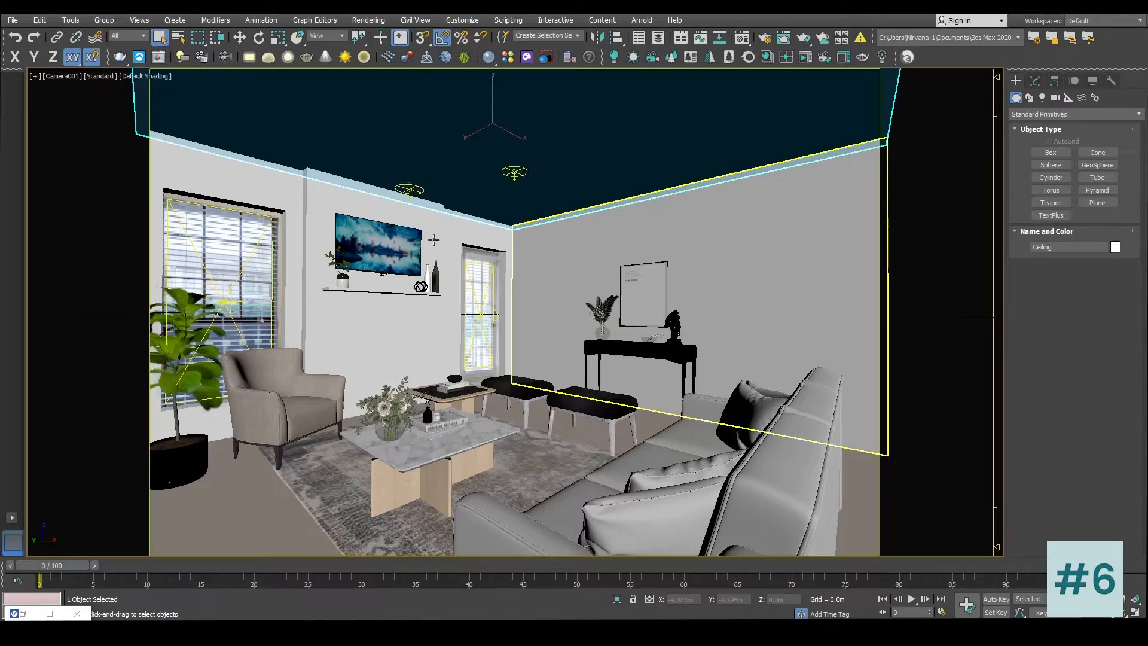
left_click(225, 303)
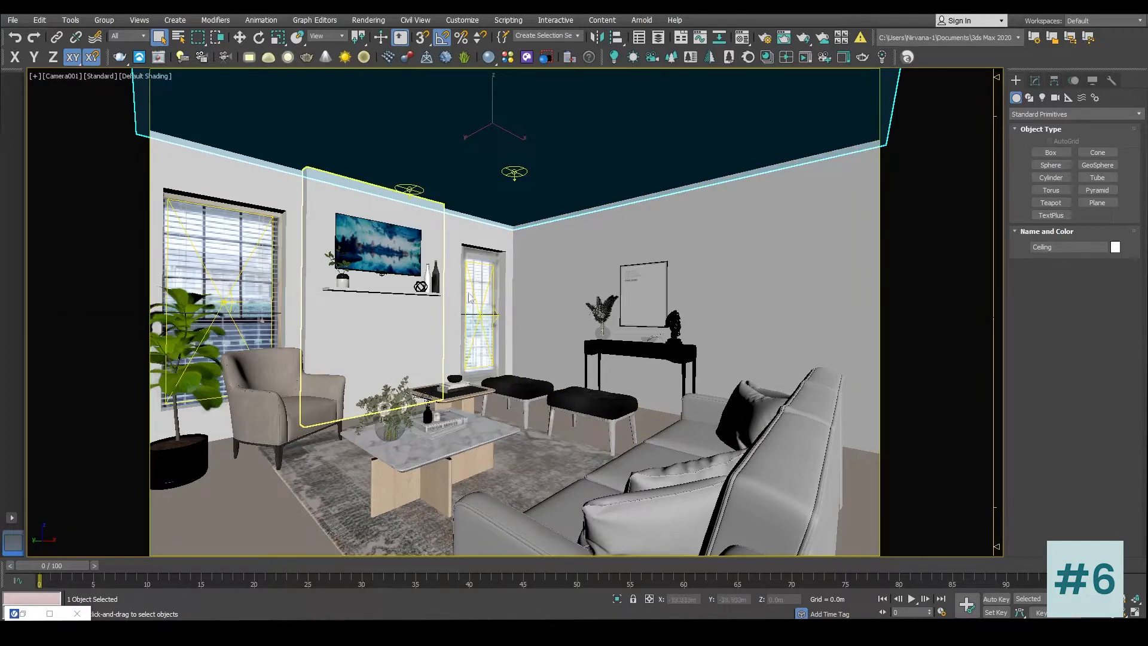
left_click(477, 316)
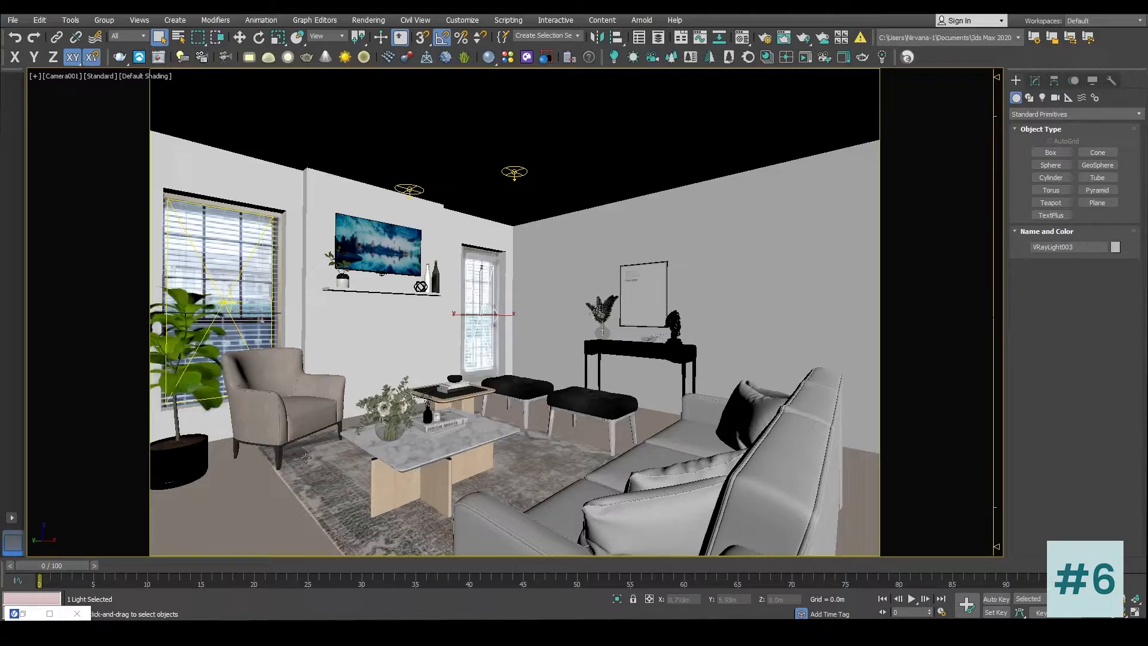
Step: Switch to File Explorer, open the first image in the Furniture Style folder and browse through to the last reference photo
key("alt+Tab")
left_click(483, 398)
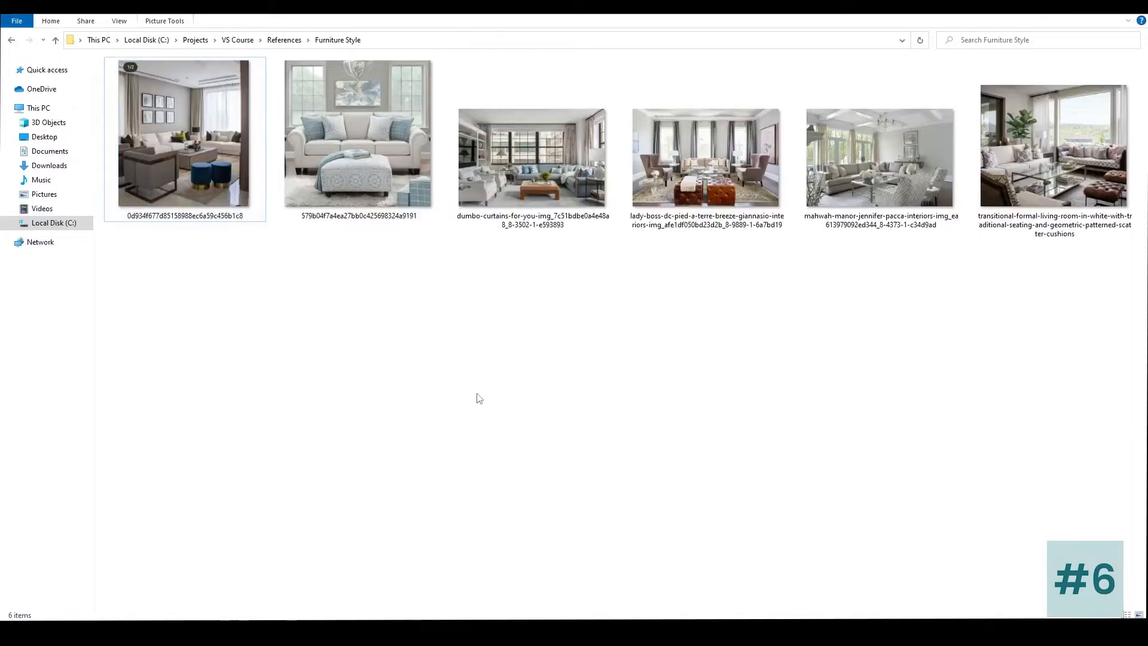
double_click(181, 151)
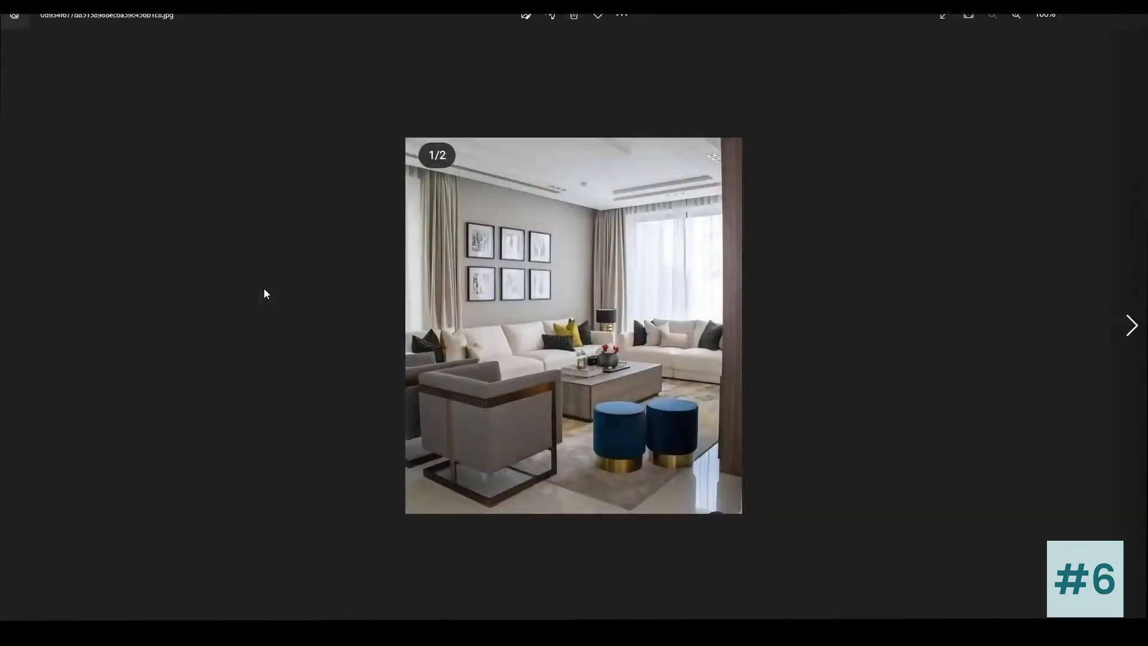
left_click(1131, 325)
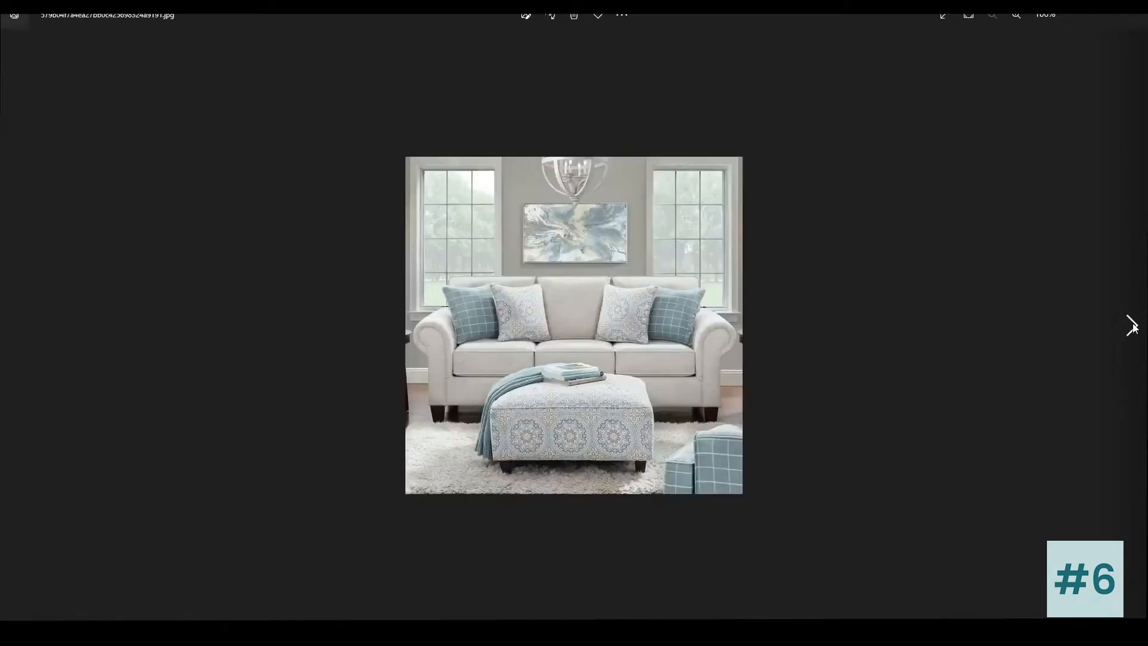
left_click(1132, 326)
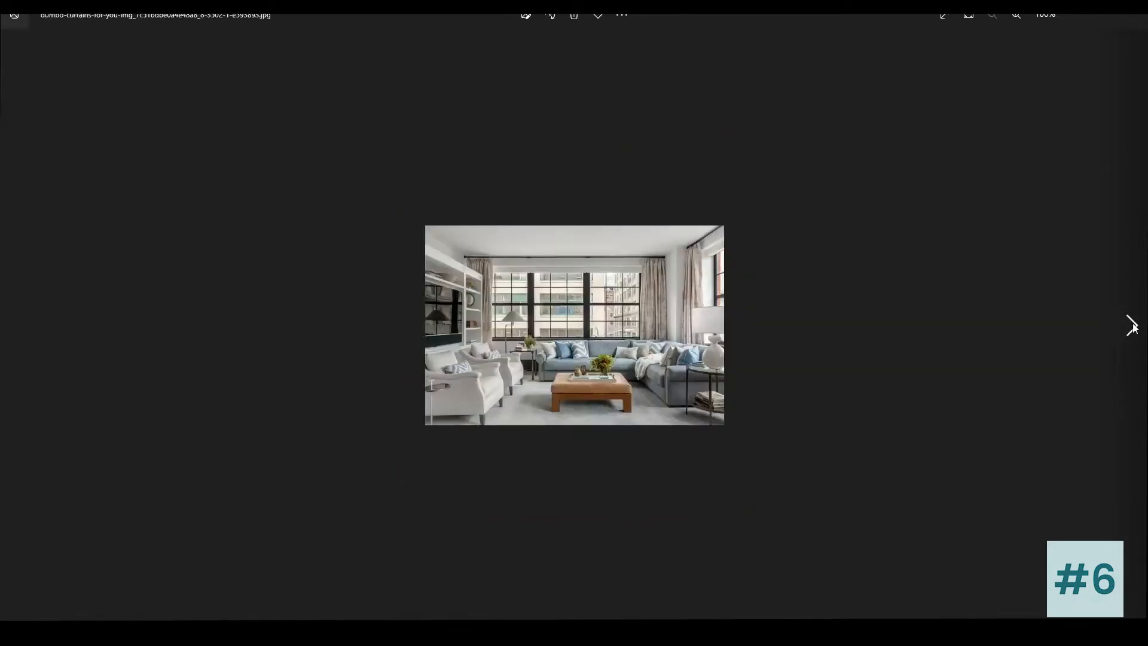
left_click(1132, 326)
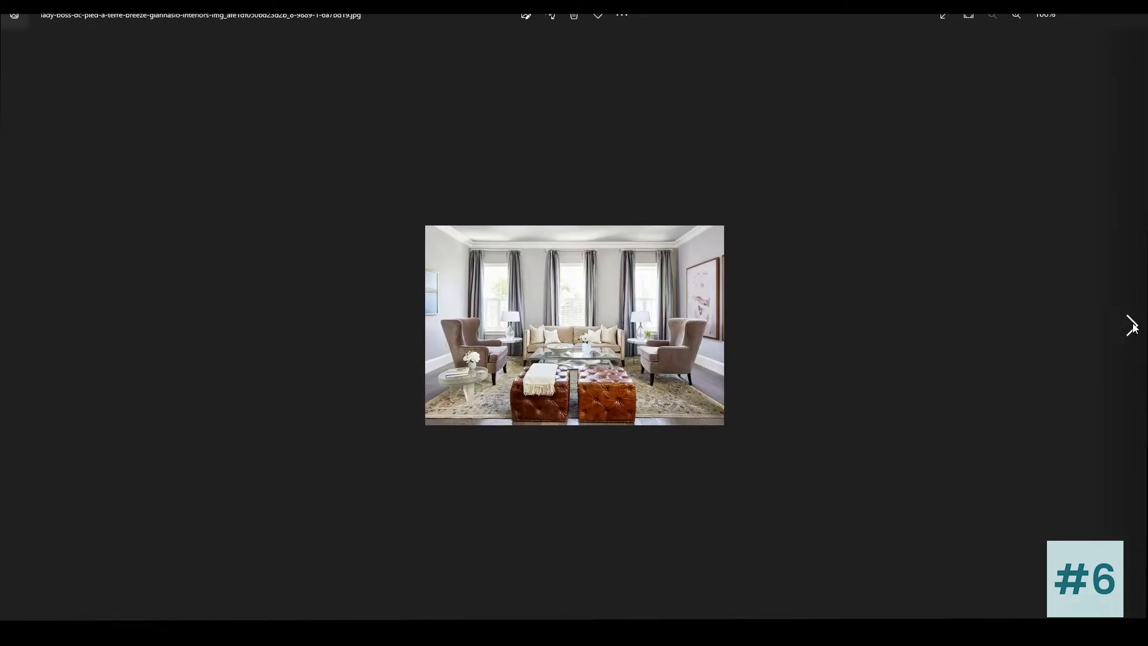
left_click(1131, 326)
left_click(1131, 326)
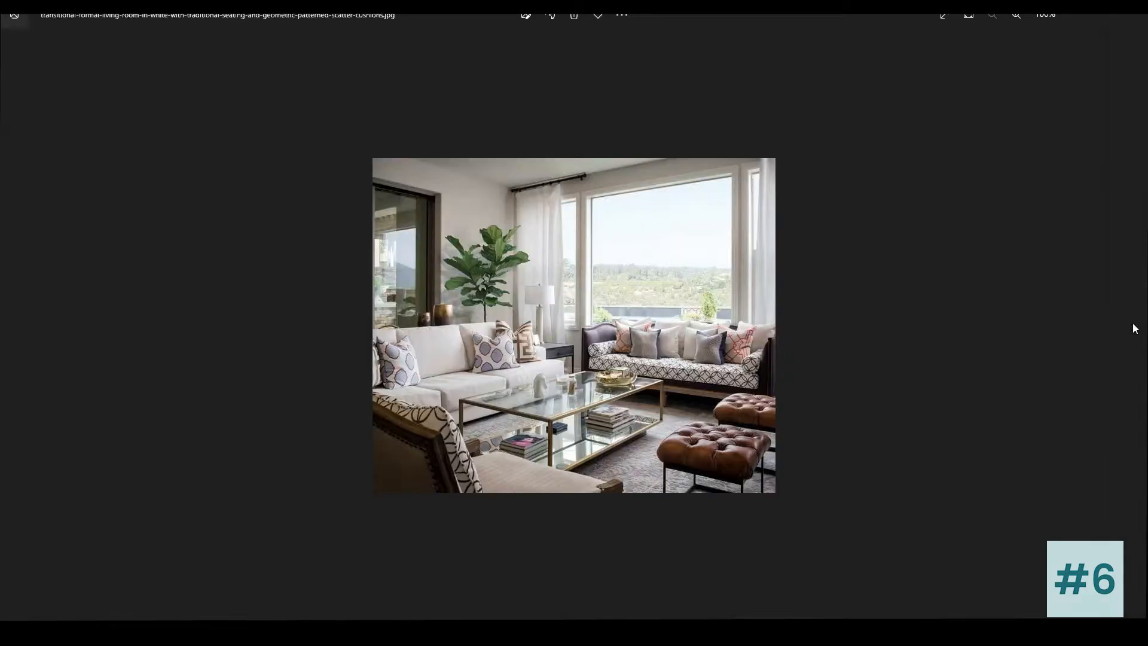
Step: Page back through the reference photos to the first one, with the two blue round ottomans
left_click(17, 321)
left_click(16, 320)
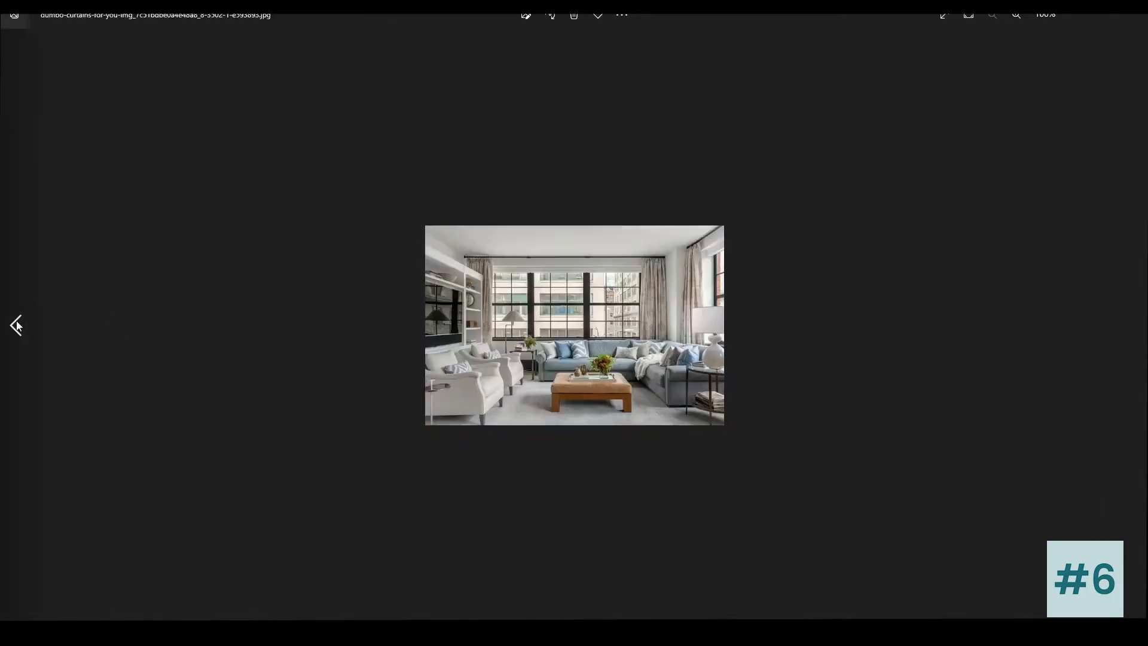
left_click(16, 320)
left_click(17, 321)
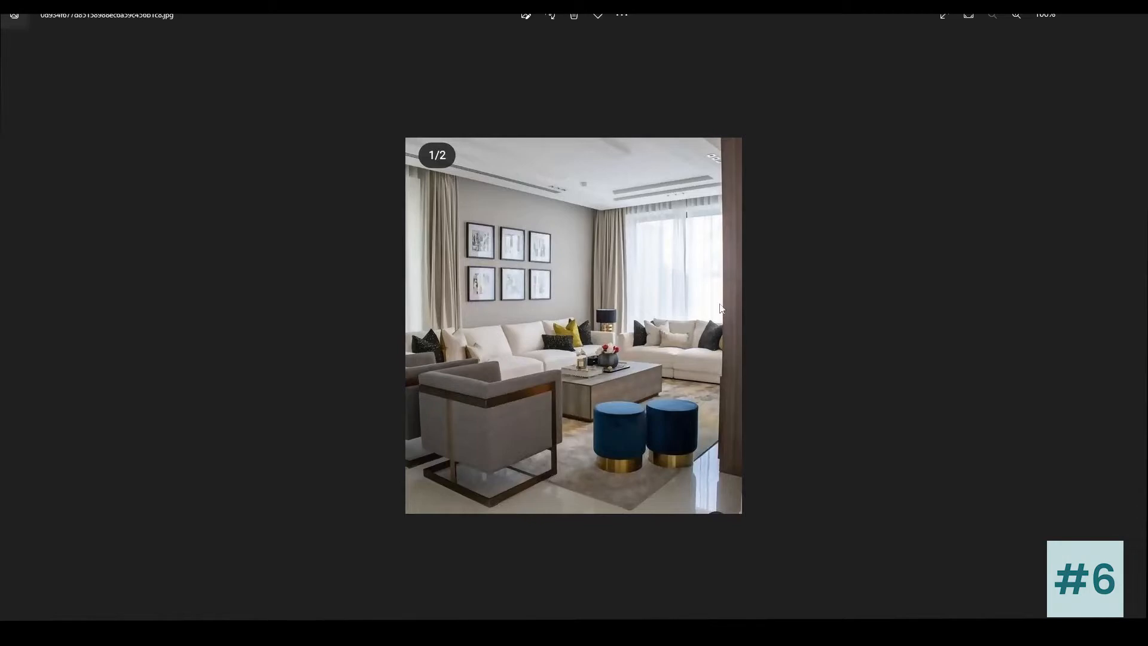
Step: Examine the second to fifth furniture-style photos one by one, enlarging the view to 200% from the third photo on
left_click(1133, 327)
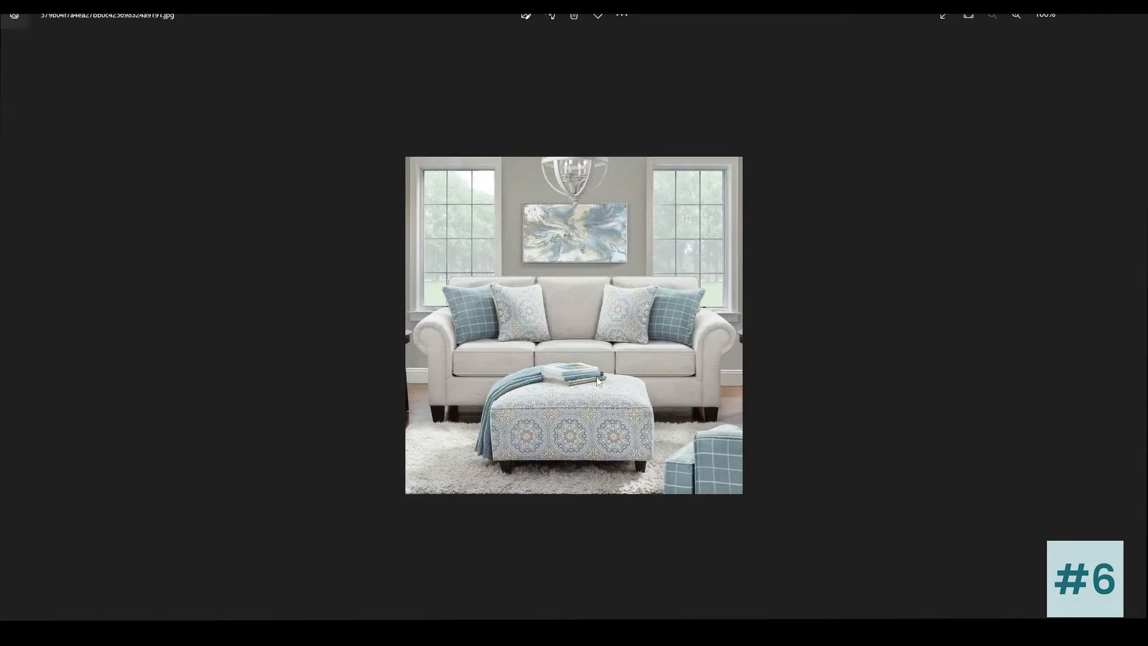
left_click(1132, 326)
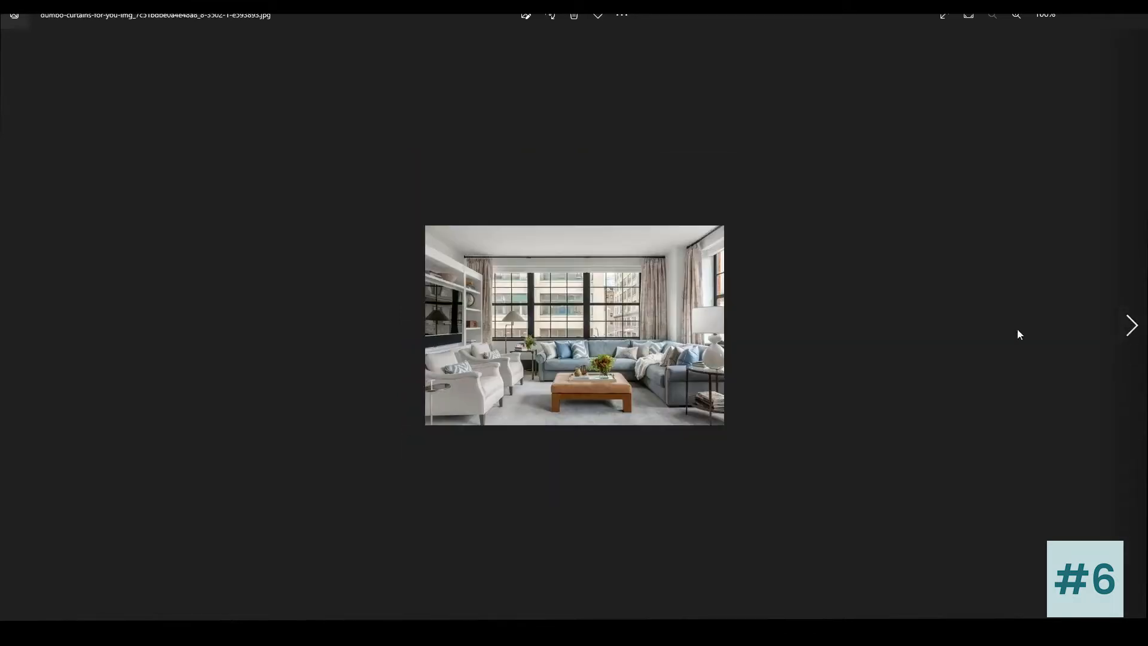
double_click(720, 335)
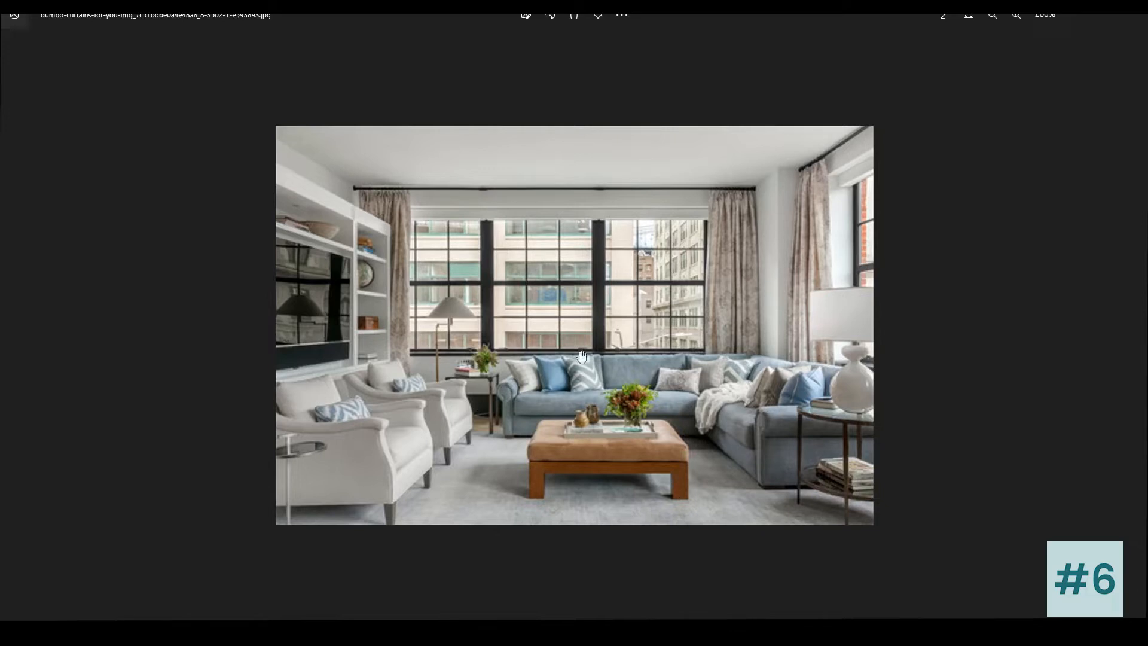
left_click(1130, 326)
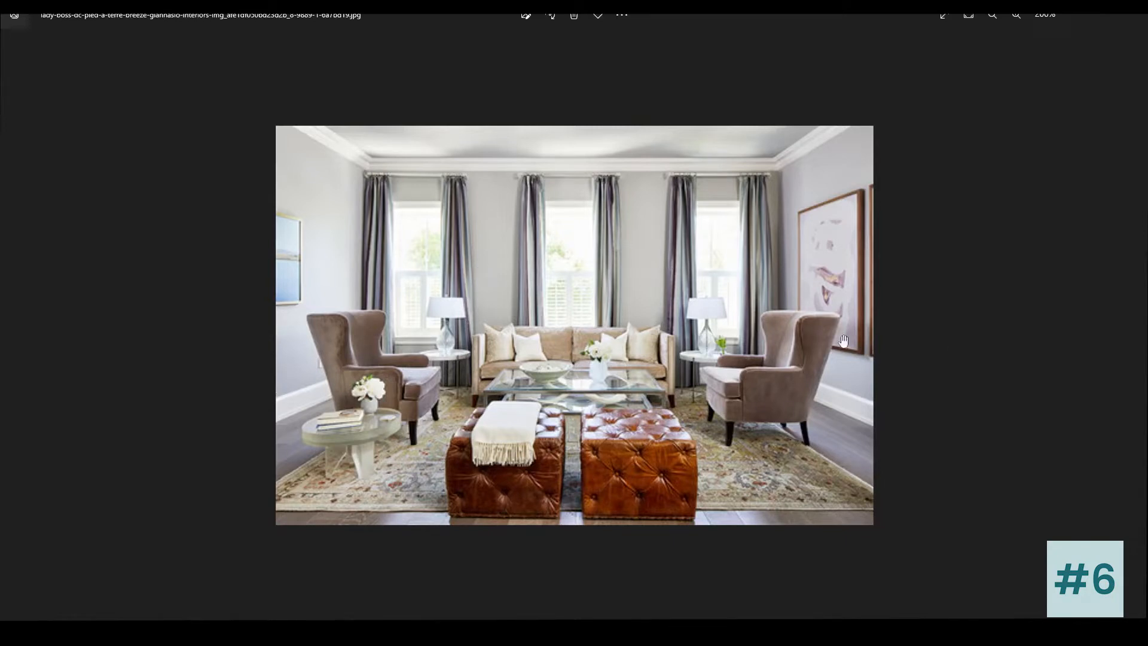
left_click(1131, 326)
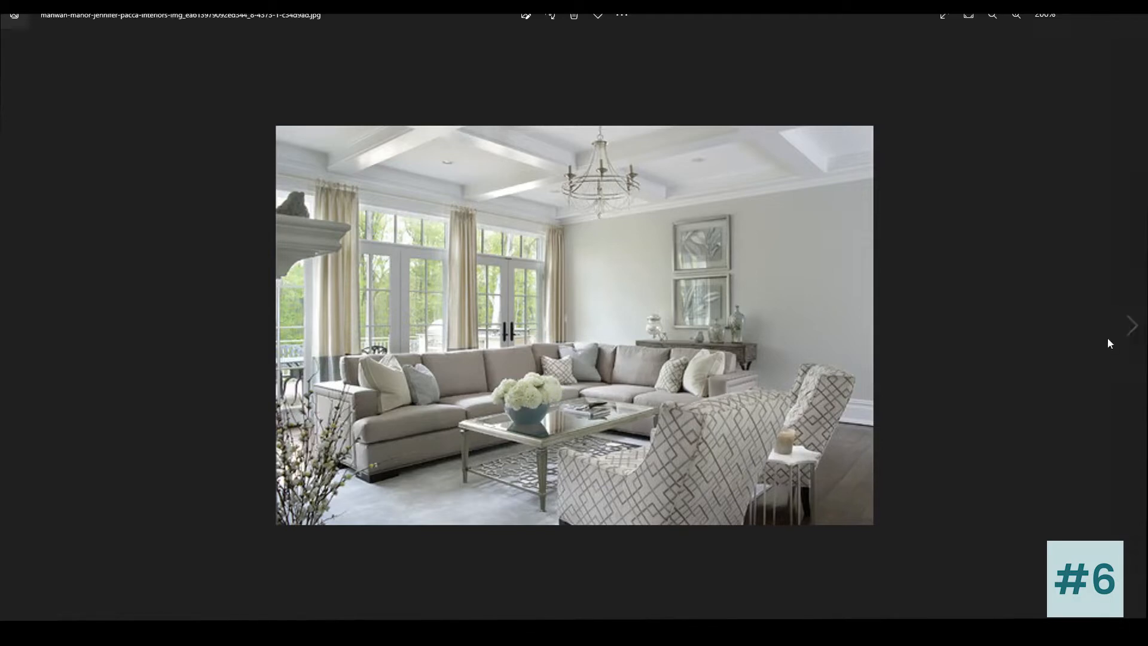
Step: Examine the transitional formal living room photo up close, including its sofas, patterned cushions, glass coffee table and leather stools
left_click(1125, 331)
scroll(1005, 337, "up", 2)
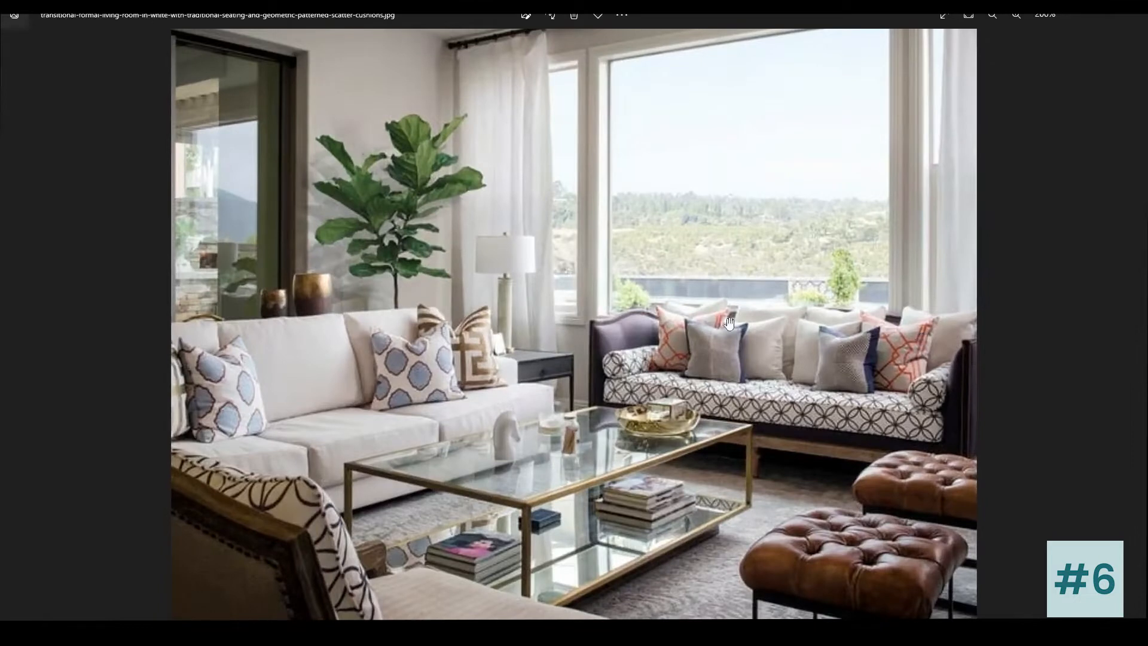
left_click_drag(728, 323, 719, 417)
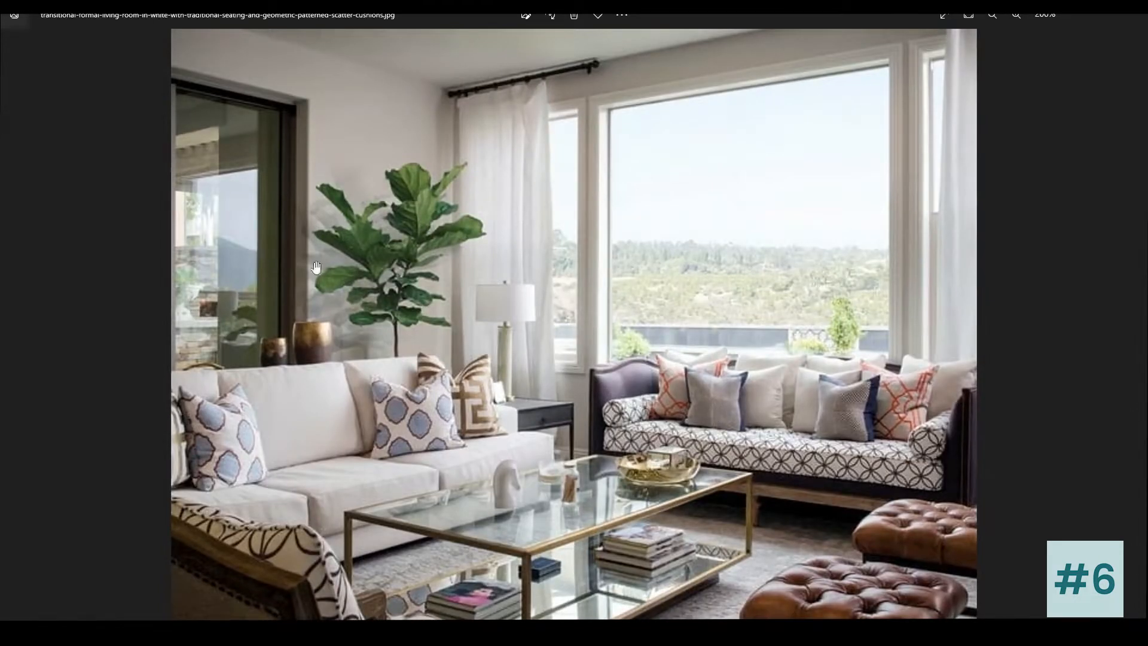
left_click_drag(591, 347, 603, 259)
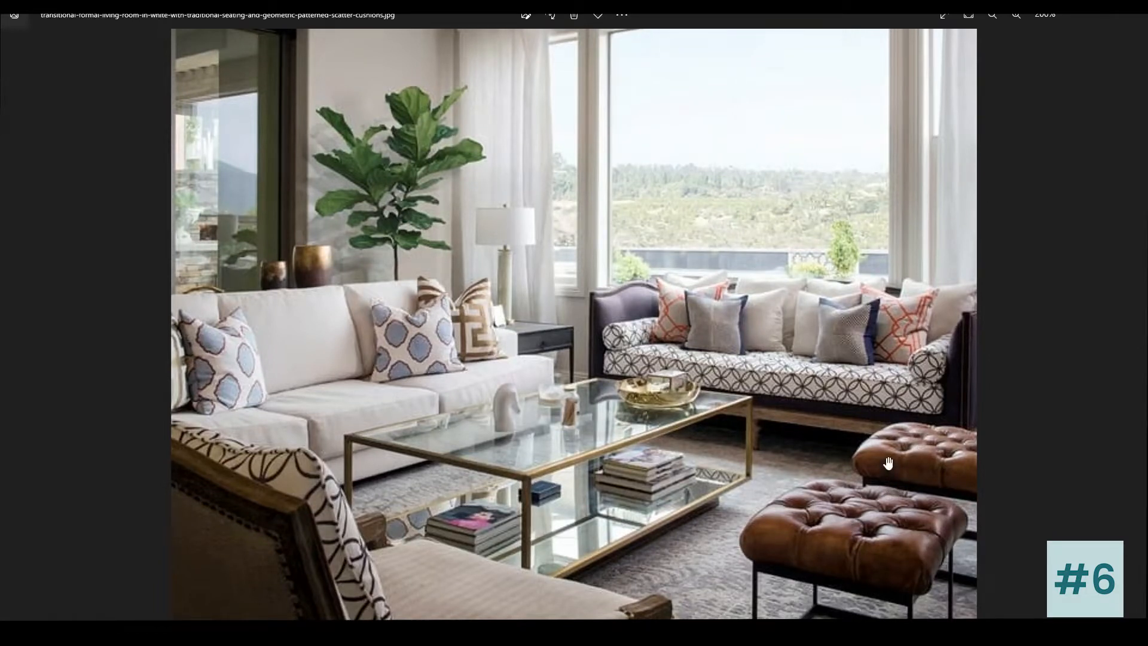
left_click_drag(876, 428, 870, 480)
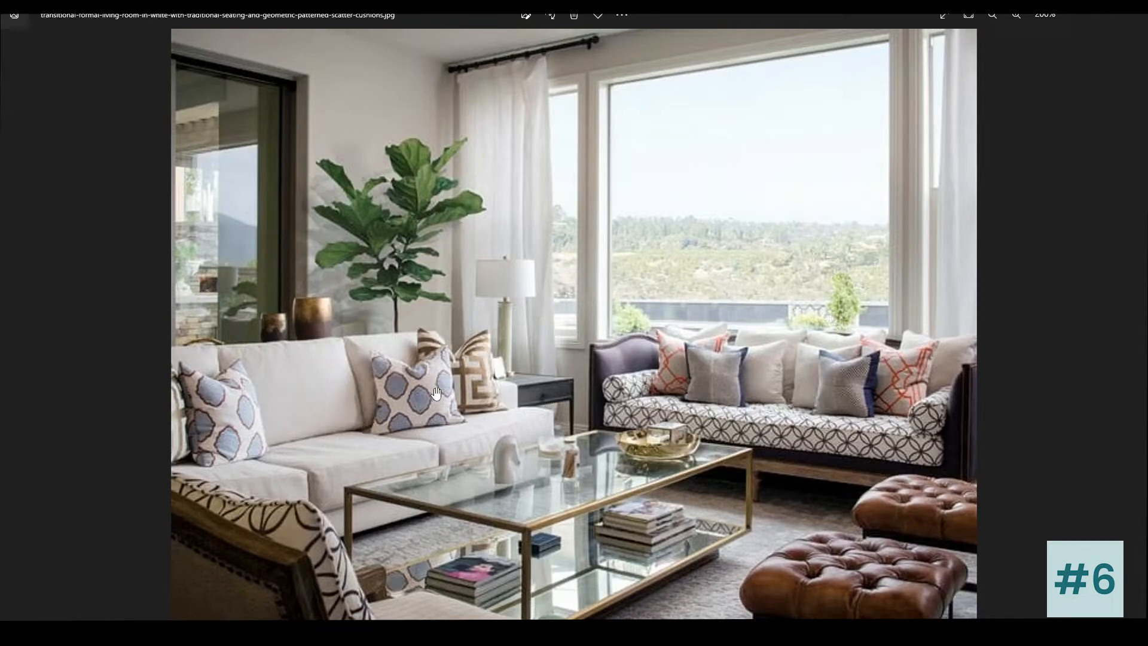
scroll(289, 398, "down", 1)
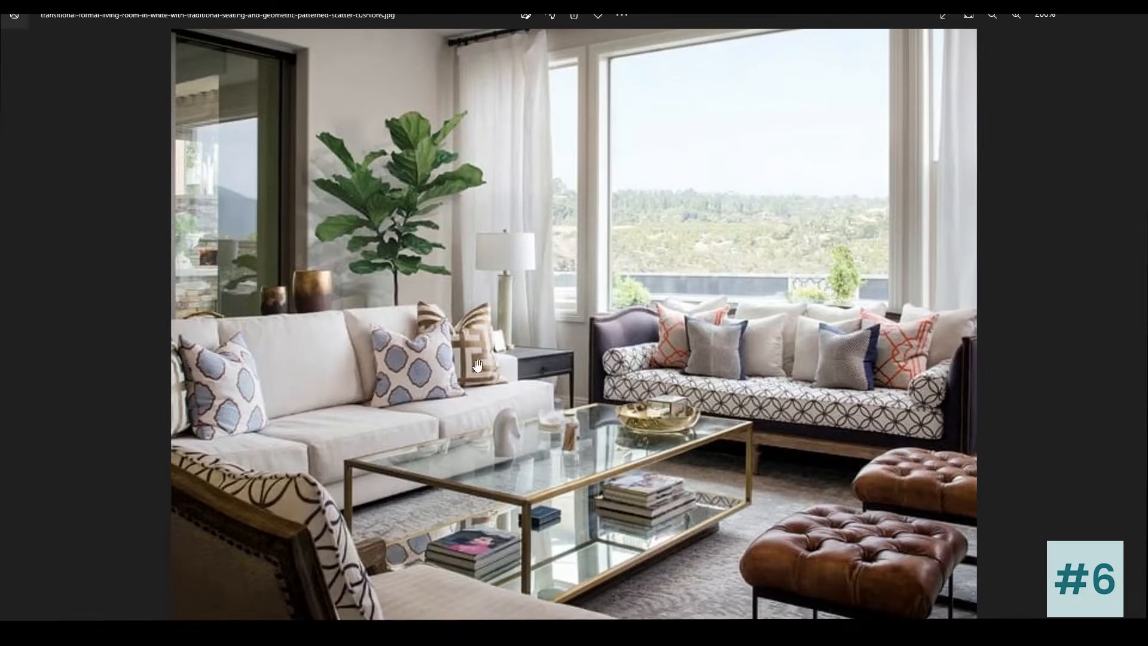
scroll(529, 455, "down", 1)
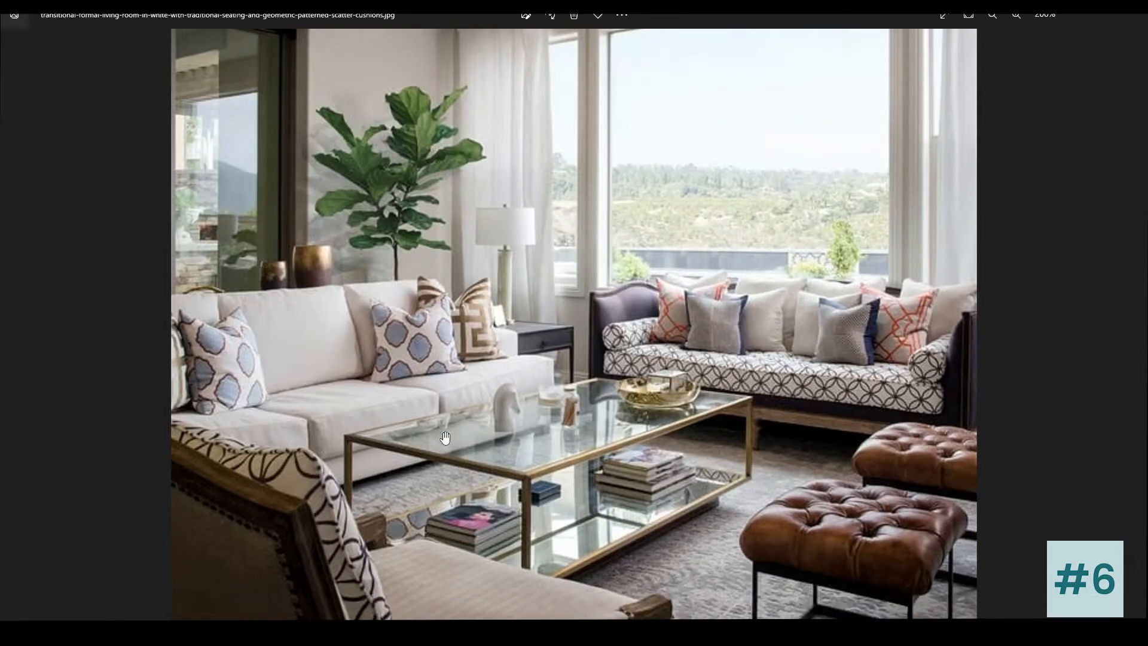
double_click(654, 400)
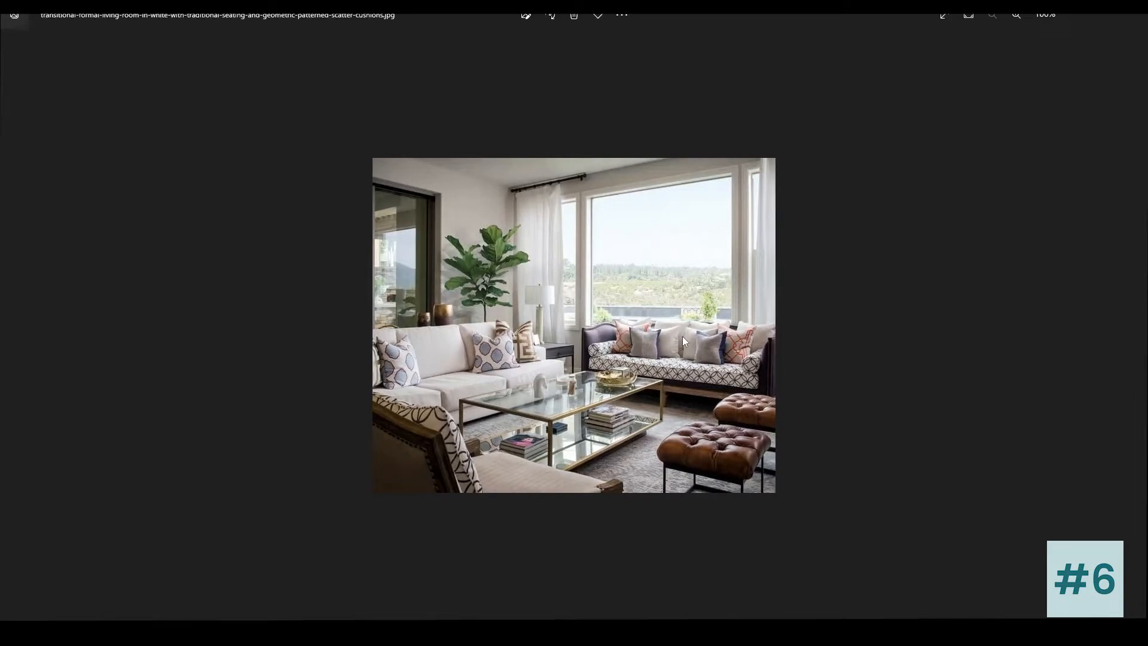
double_click(733, 354)
scroll(737, 362, "down", 2)
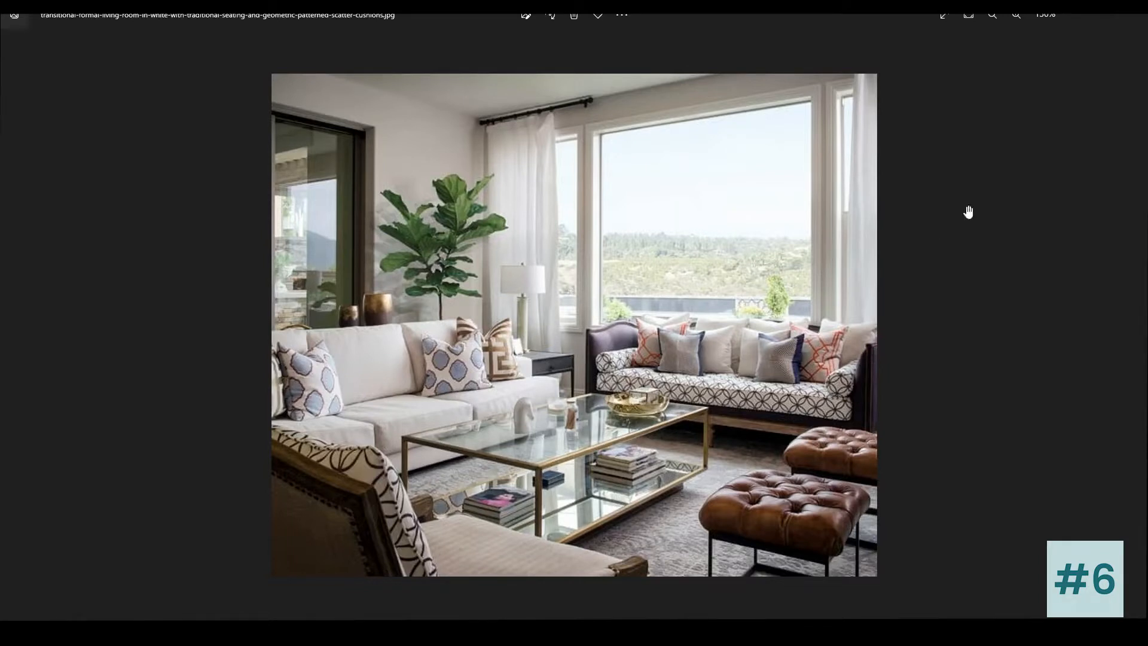
Step: Float the reference photo window over the 3ds Max scene and select the armchair to compare it with the photo
left_click(1099, 14)
left_click(1076, 8)
mouse_move(879, 45)
left_mouse_down()
mouse_move(1100, 66)
mouse_move(197, 98)
mouse_move(819, 161)
mouse_move(958, 64)
mouse_move(886, 59)
left_mouse_up()
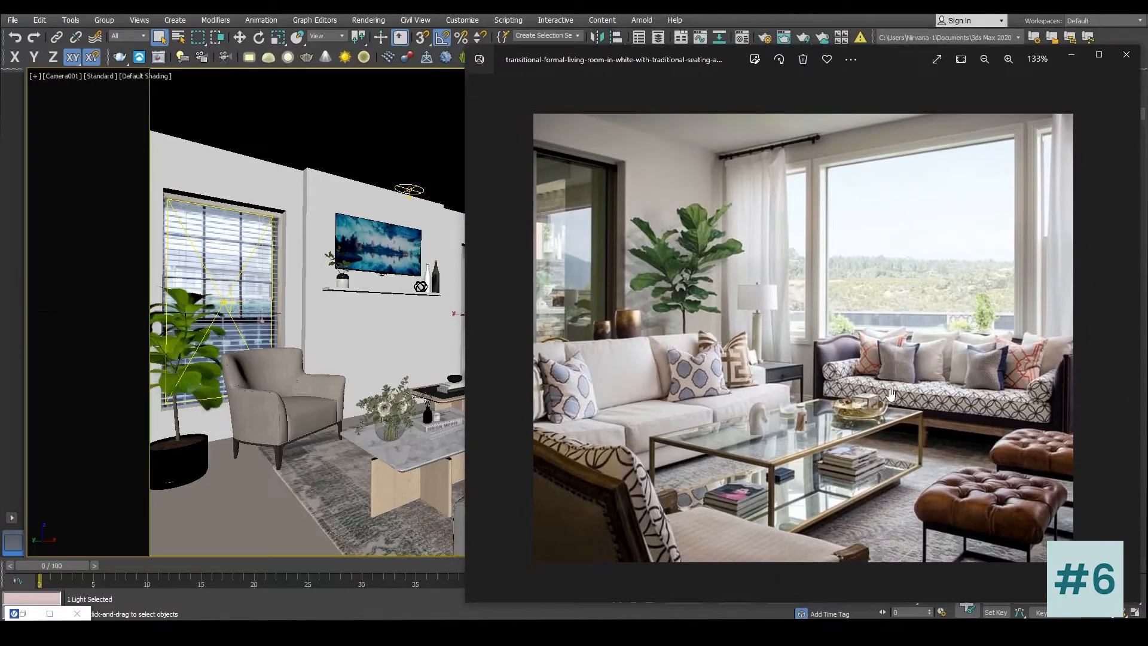
left_click(302, 377)
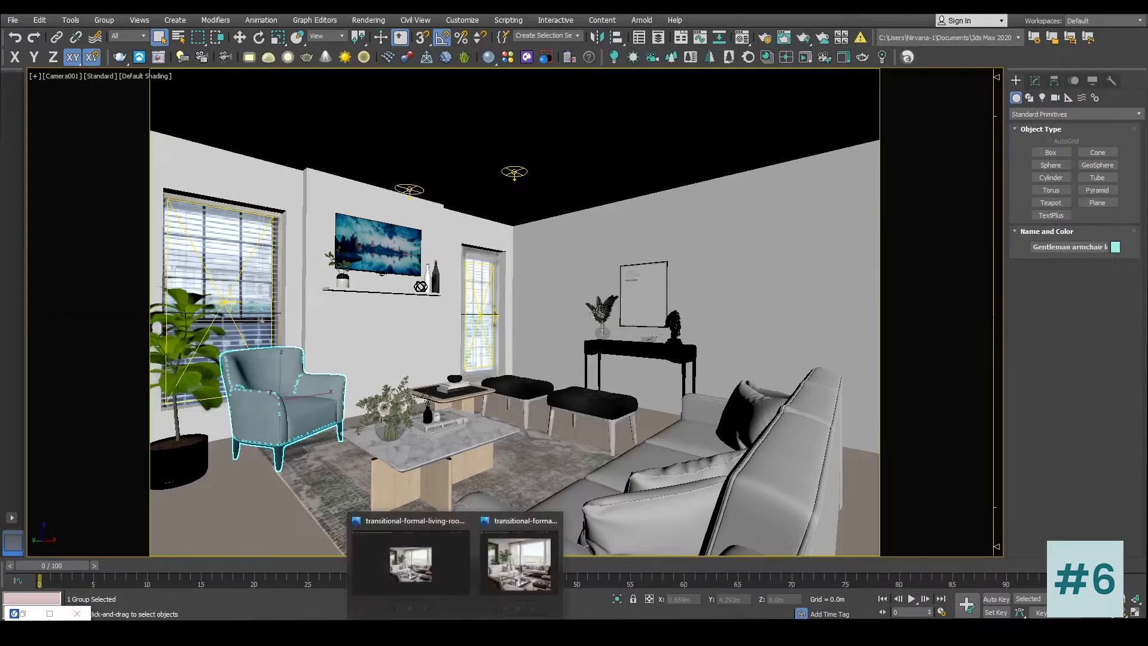
left_click(519, 552)
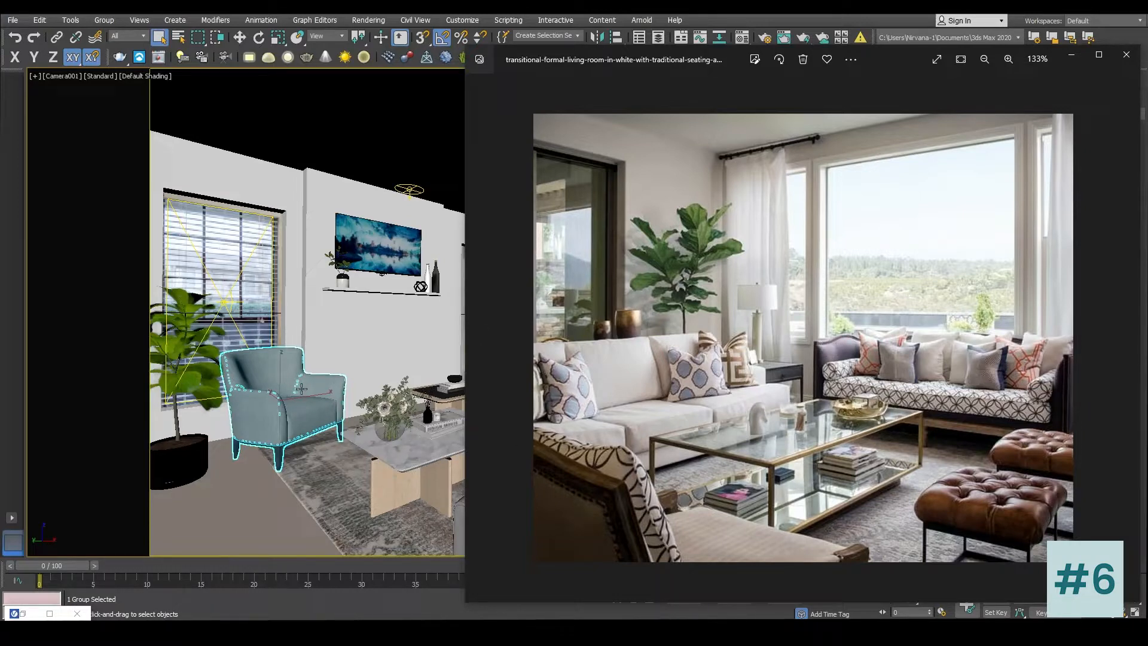
Step: Narrow the reference photo window and place it over the armchair side of the room, keeping the console and sofa uncovered
left_click_drag(717, 61, 173, 73)
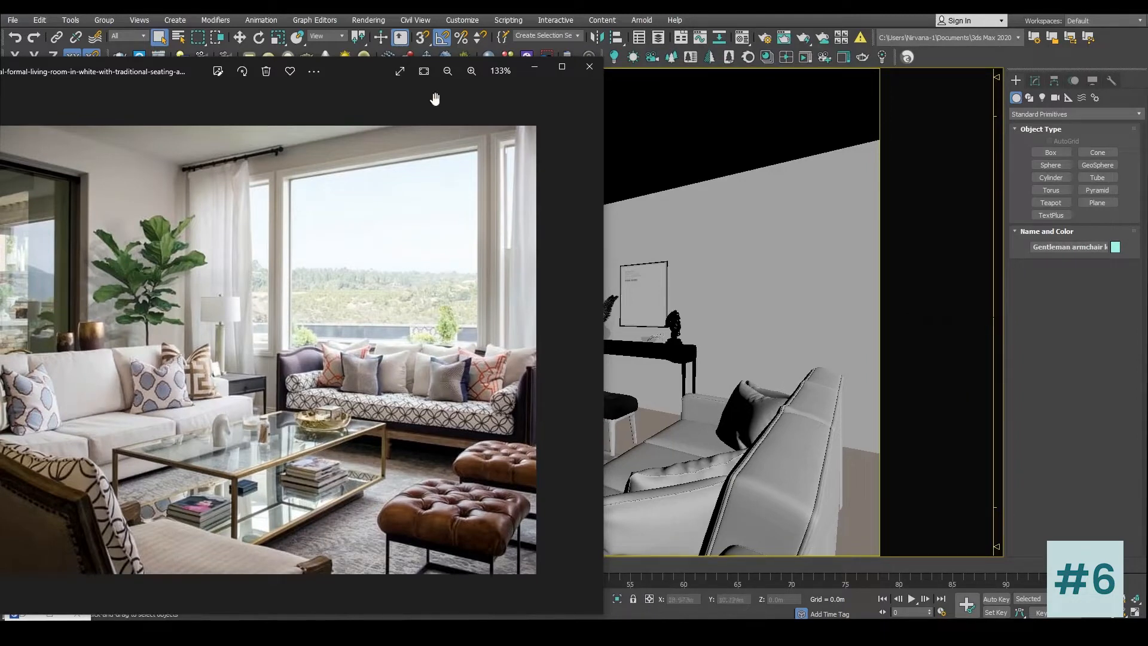
left_click_drag(347, 78, 384, 59)
left_click_drag(638, 184, 386, 185)
left_click_drag(104, 52, 157, 55)
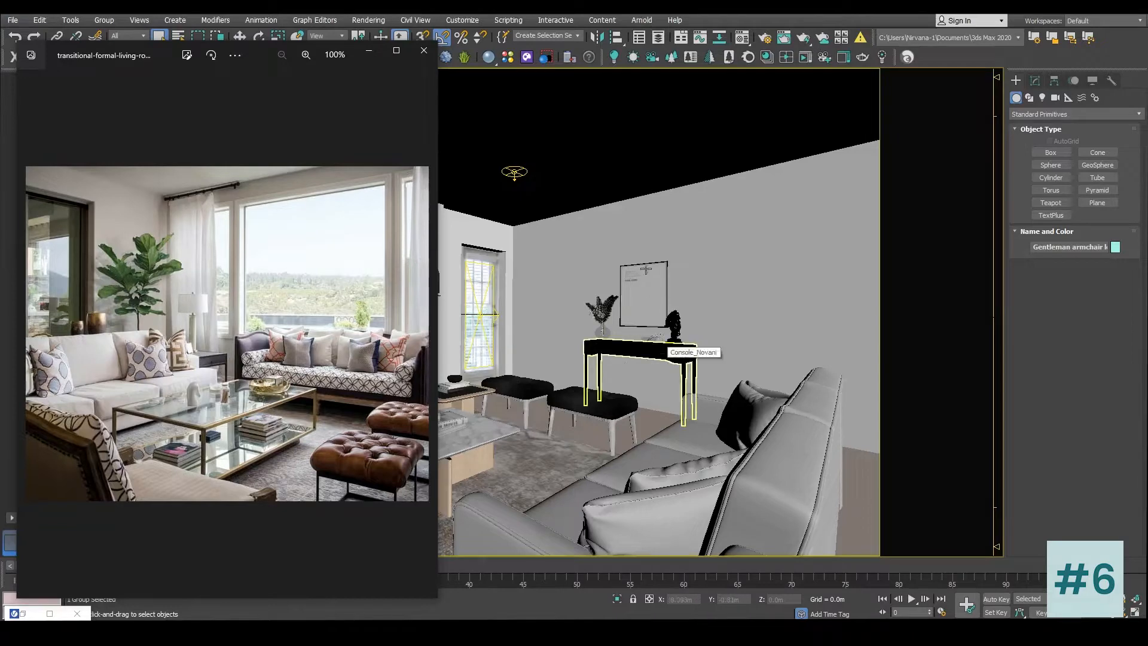
Step: Select the picture frame above the console, then compare both sides of the room with the reference photo
left_click(651, 302)
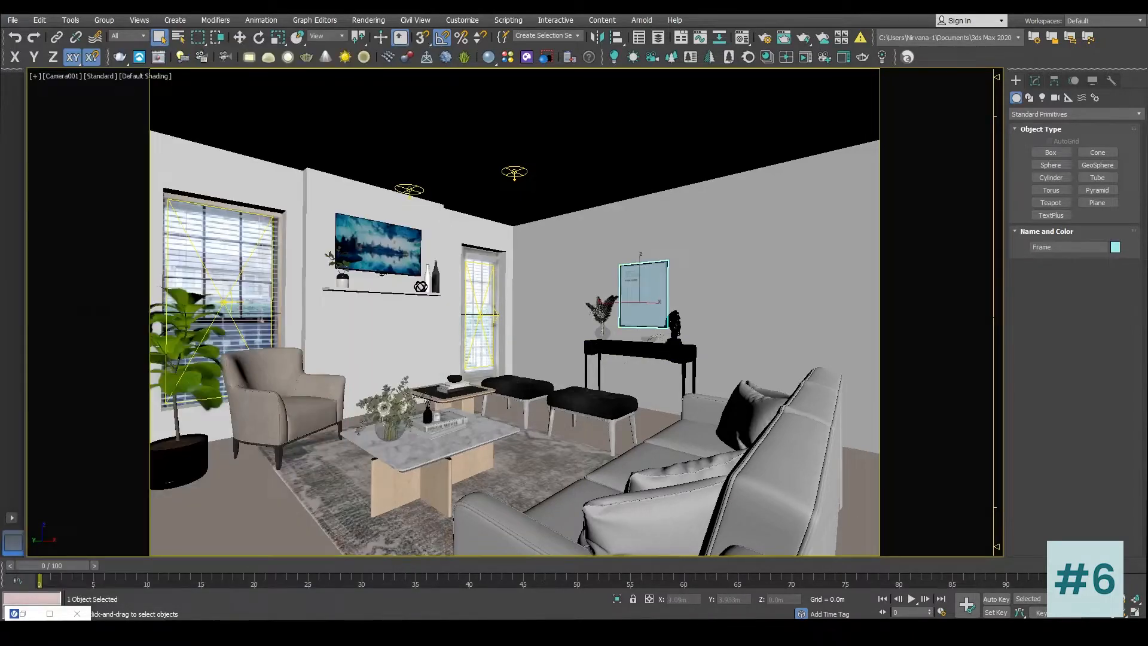
mouse_move(454, 625)
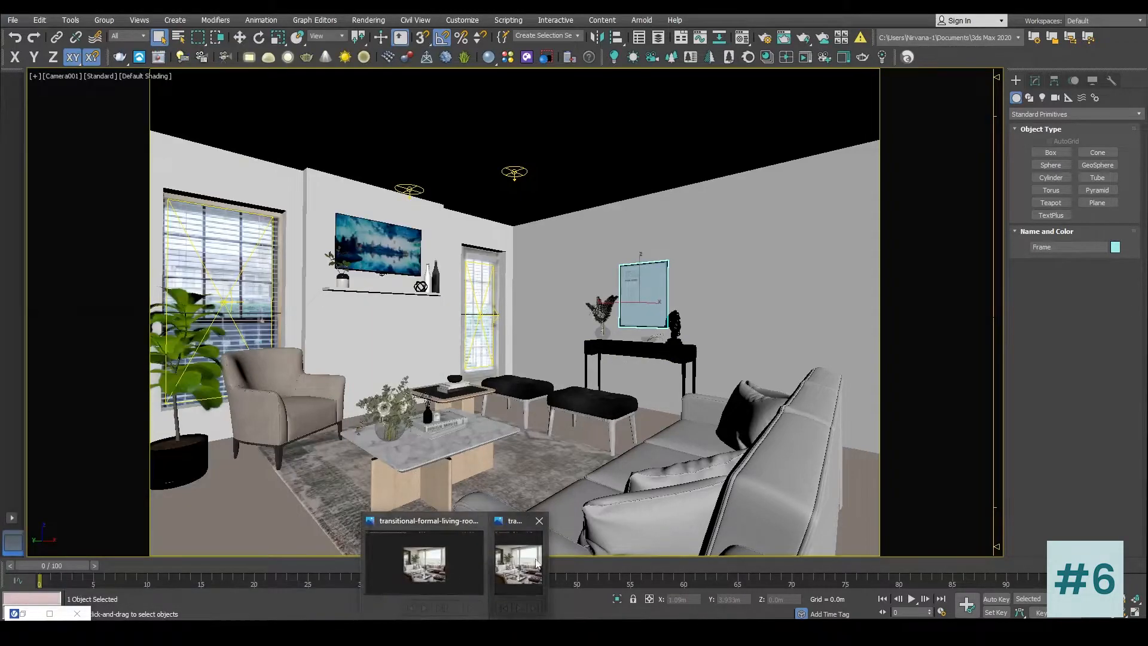
left_click(425, 556)
left_click_drag(170, 52, 686, 86)
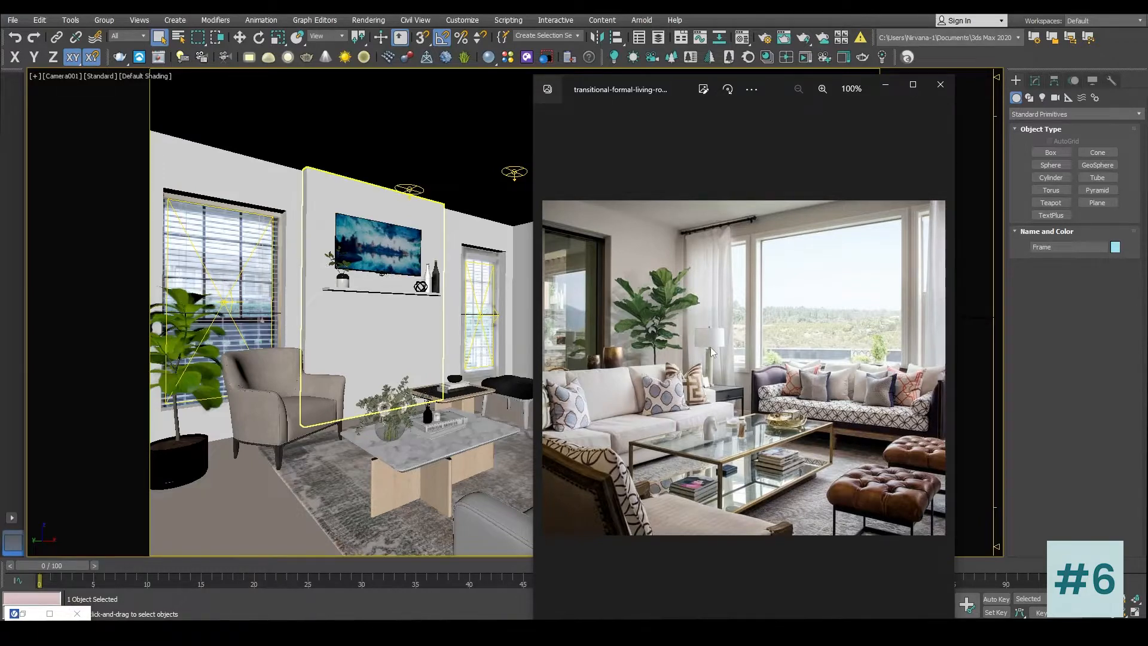
left_click_drag(637, 90, 99, 87)
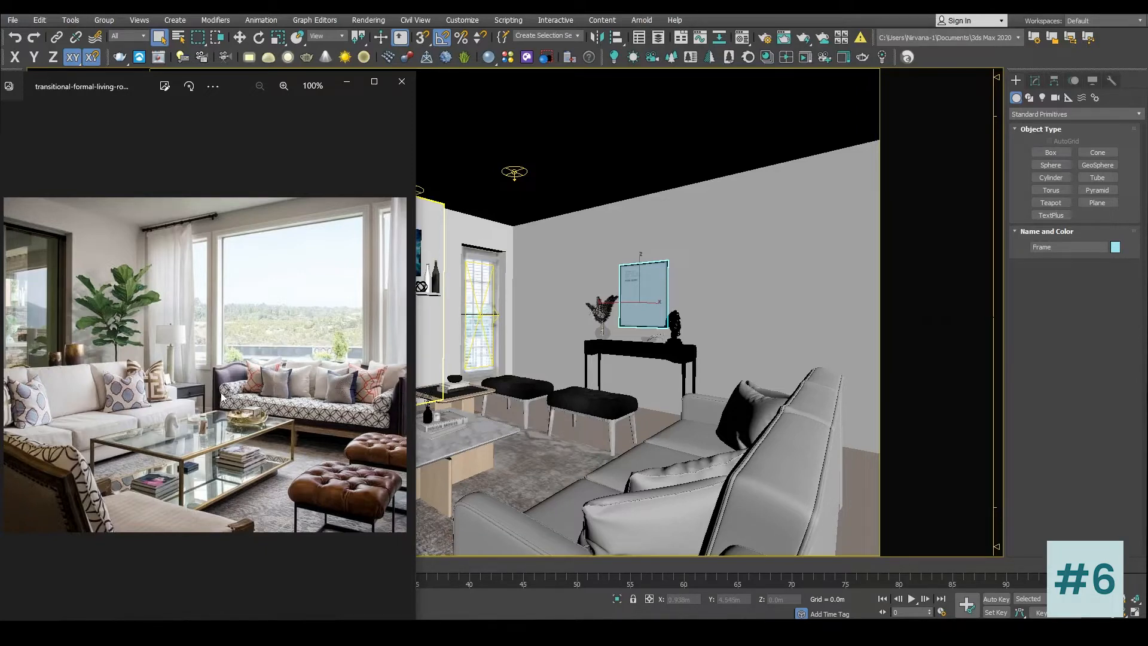
Step: Minimize the reference photo and select the black-topped ottoman nearest the sofa
left_click(346, 85)
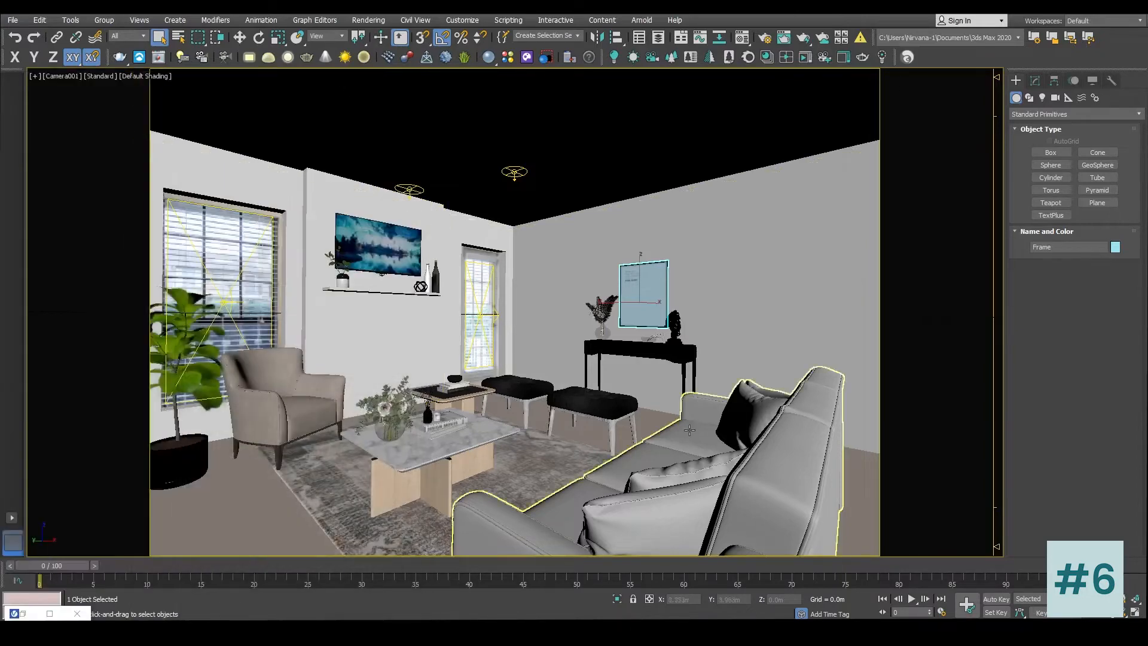
left_click(588, 412)
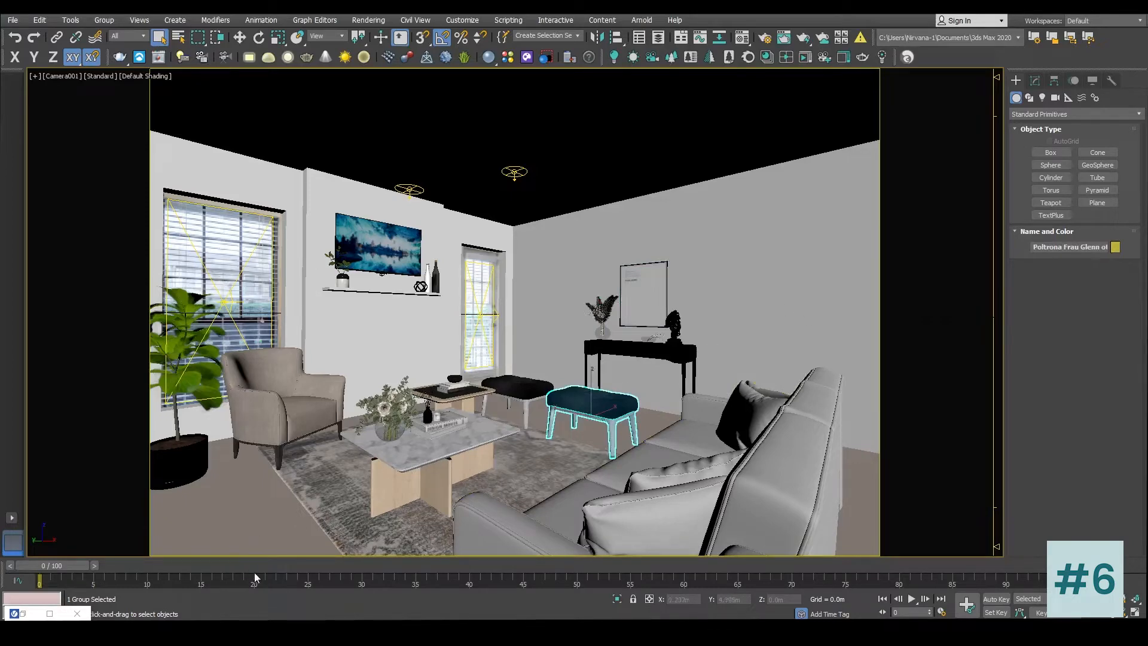
Step: Condense the Material Editor slots and sample the selected ottoman's material into the fifth slot of the second row
left_click(742, 37)
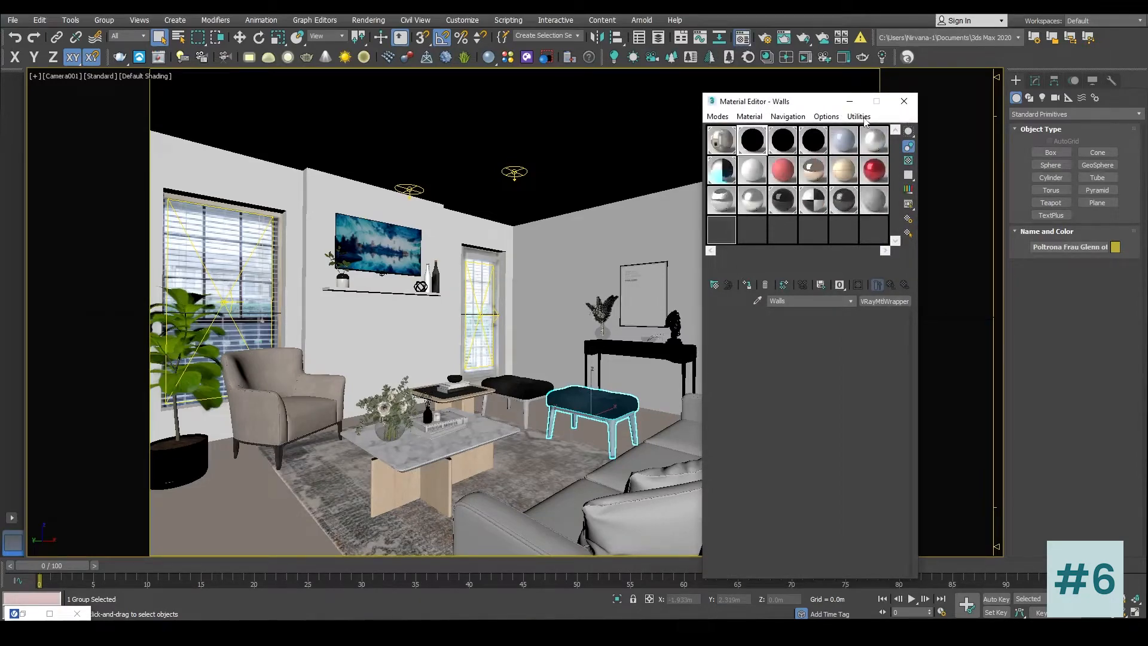
left_click(857, 117)
left_click(884, 204)
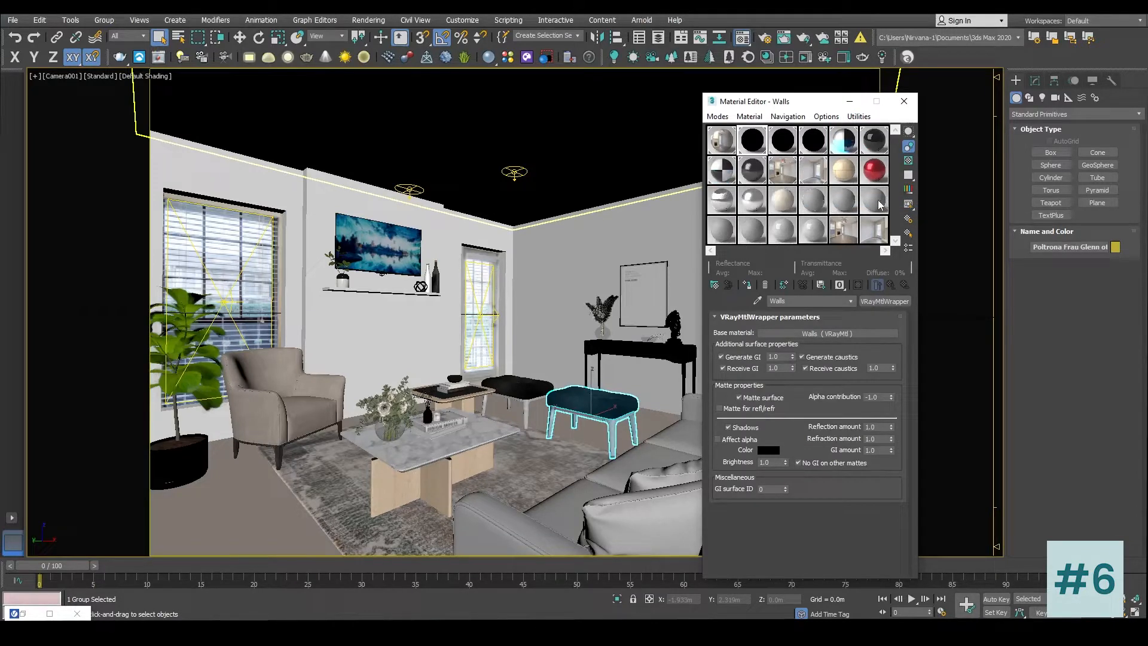
left_click(848, 175)
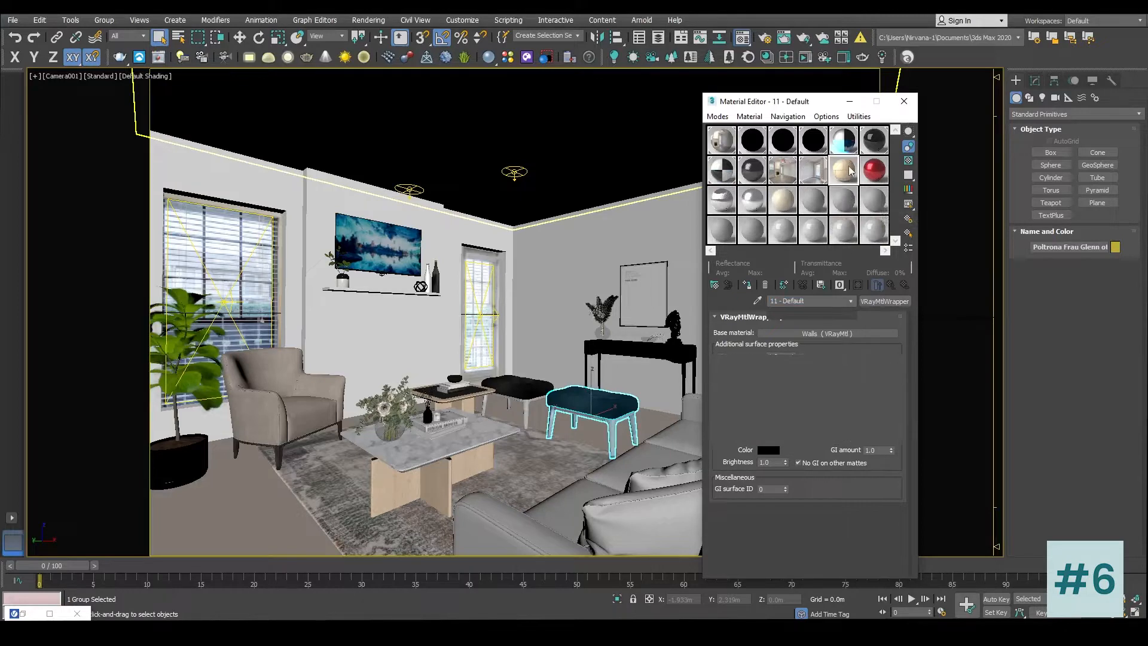
left_click(758, 301)
left_click(572, 393)
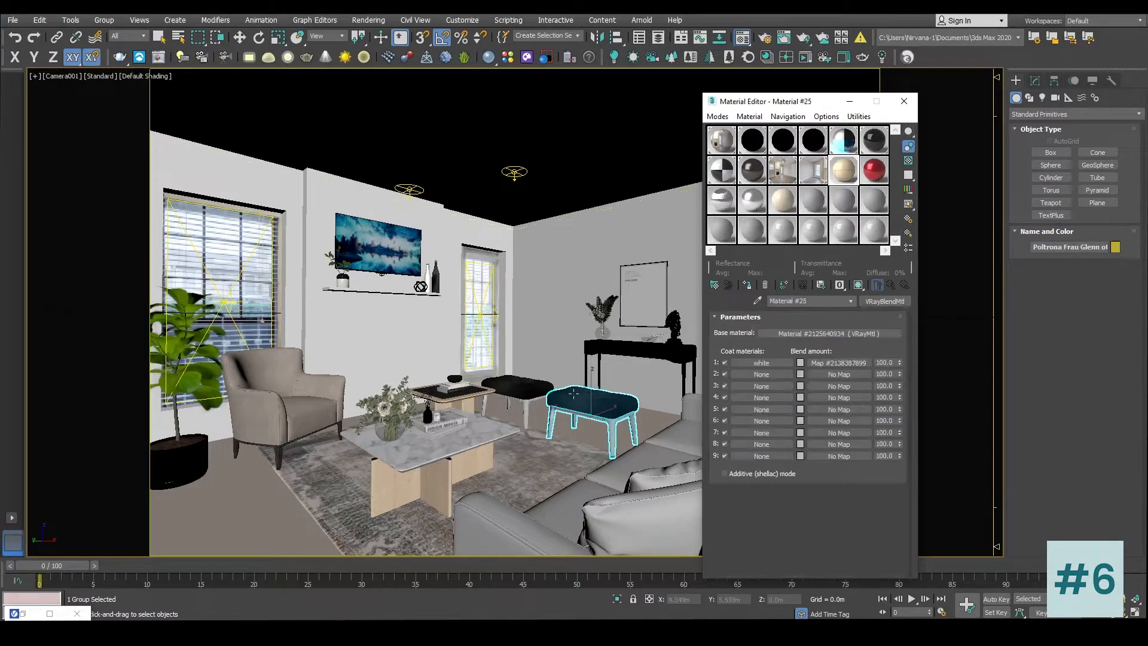
Step: Inspect the ottoman blend material's base material and its diffuse Composite map, returning to the blend's top level
left_click(839, 334)
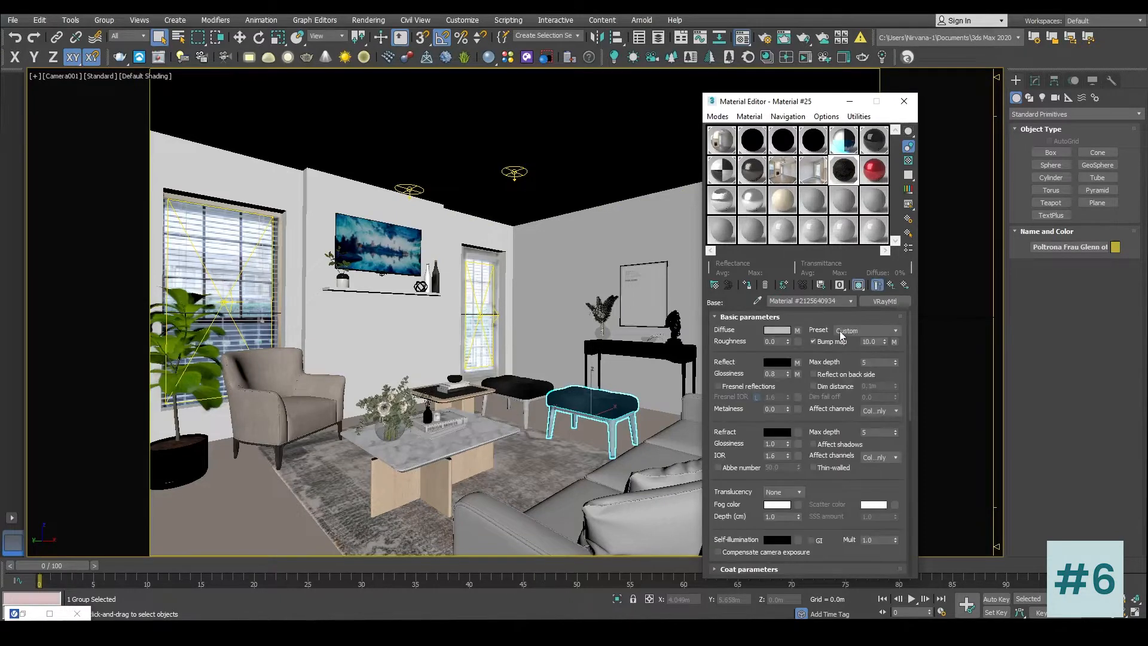
left_click(796, 330)
left_click(890, 360)
left_click(848, 330)
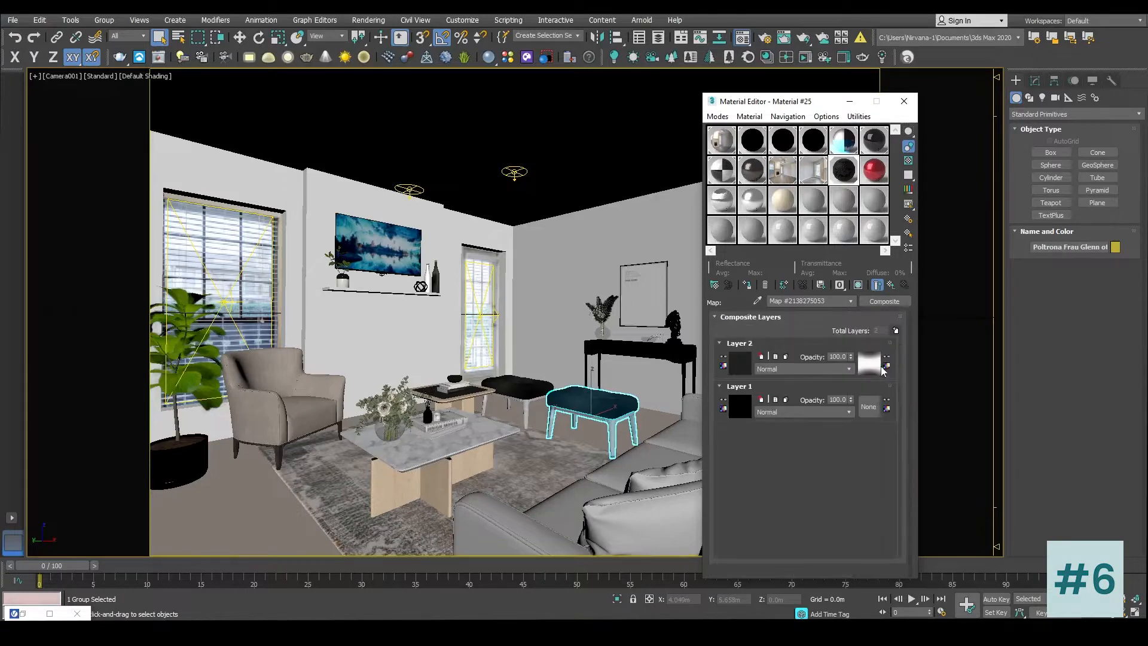
left_click(890, 285)
left_click(891, 286)
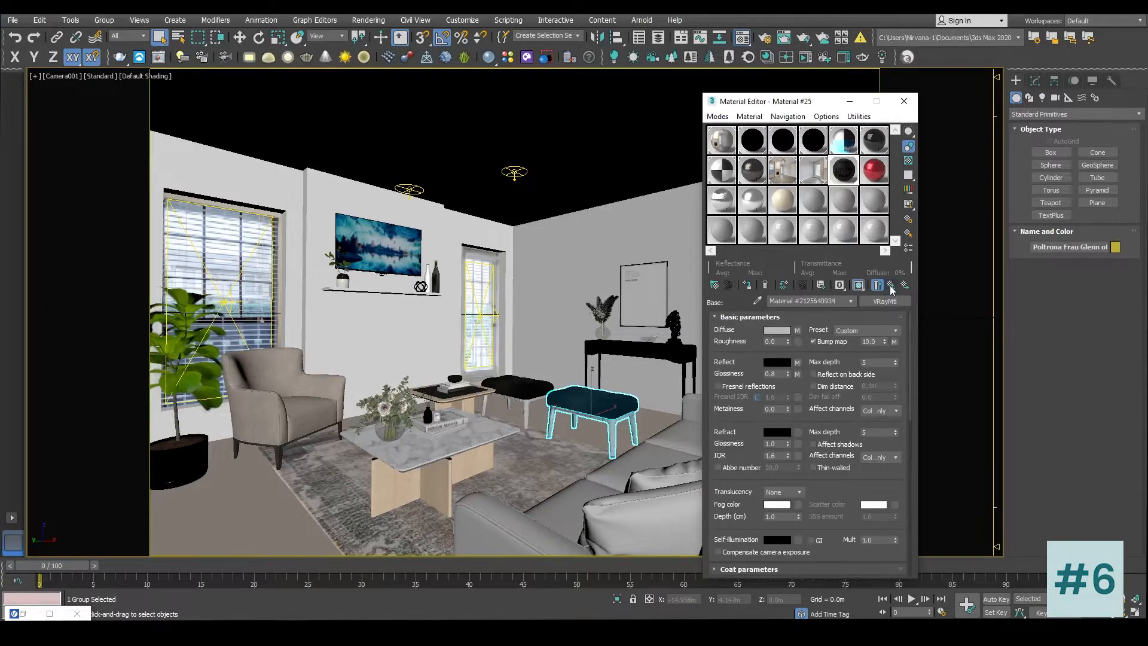
left_click(890, 286)
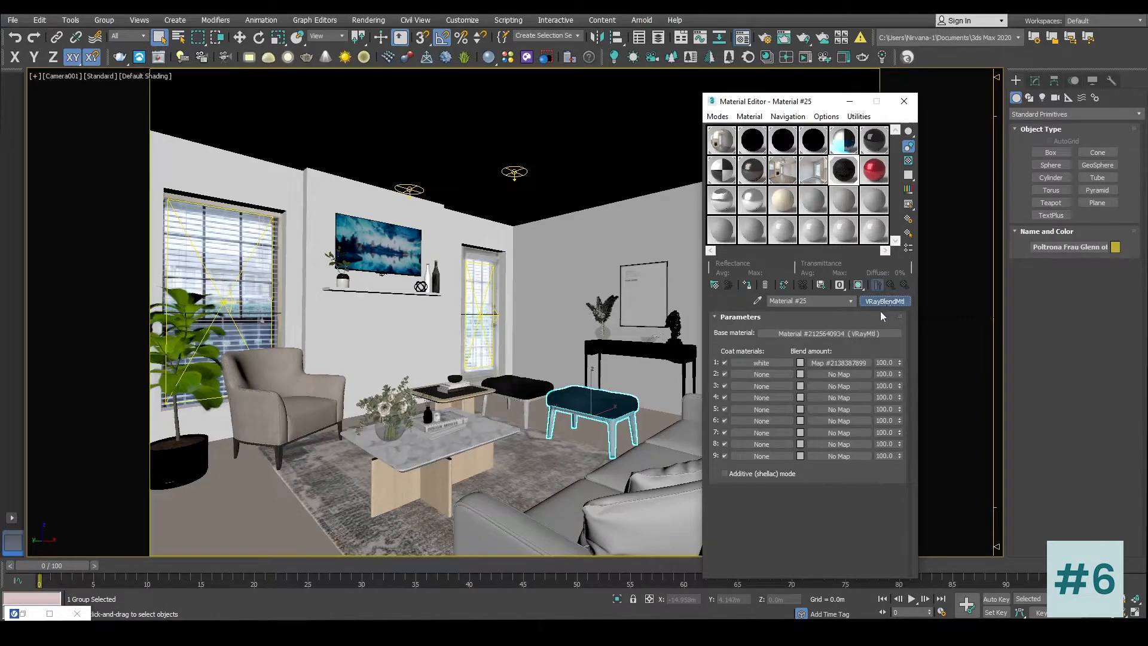
Step: Change the ottoman's blend material to a VRayMtl and begin its new name with Lea
left_click(885, 301)
left_click(297, 208)
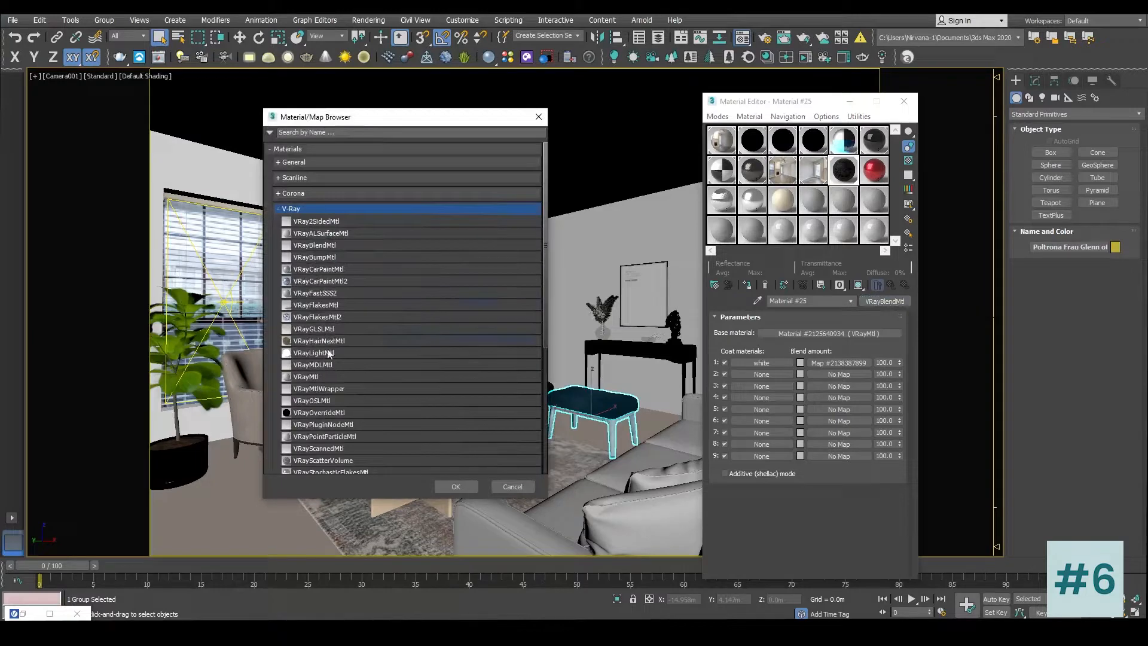
double_click(315, 377)
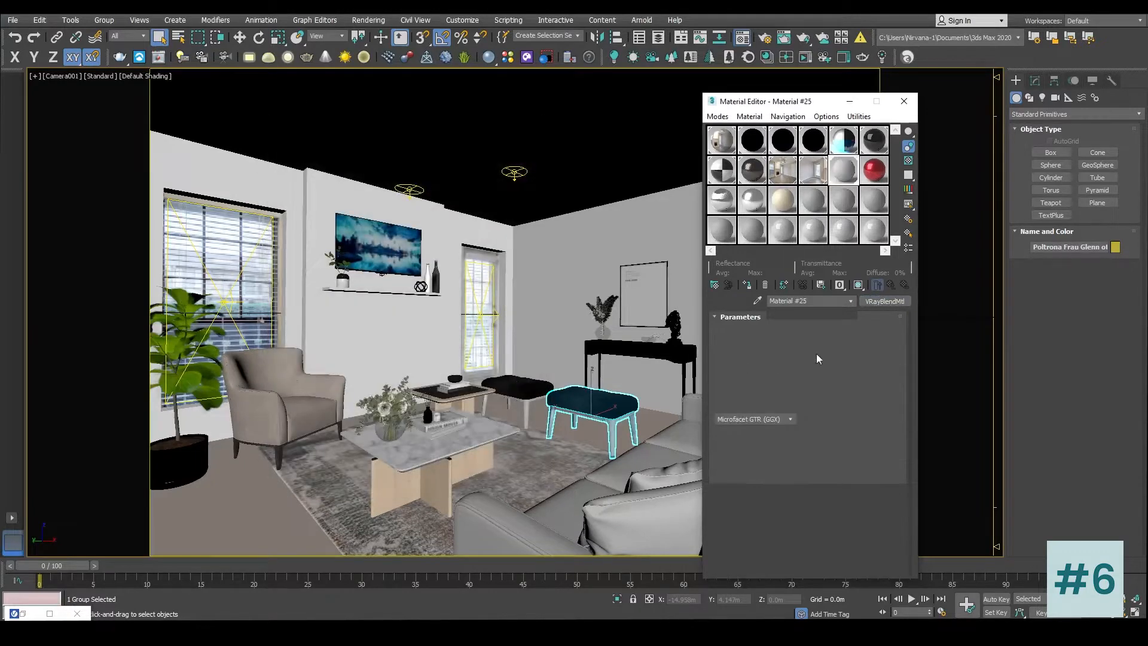
left_click(824, 302)
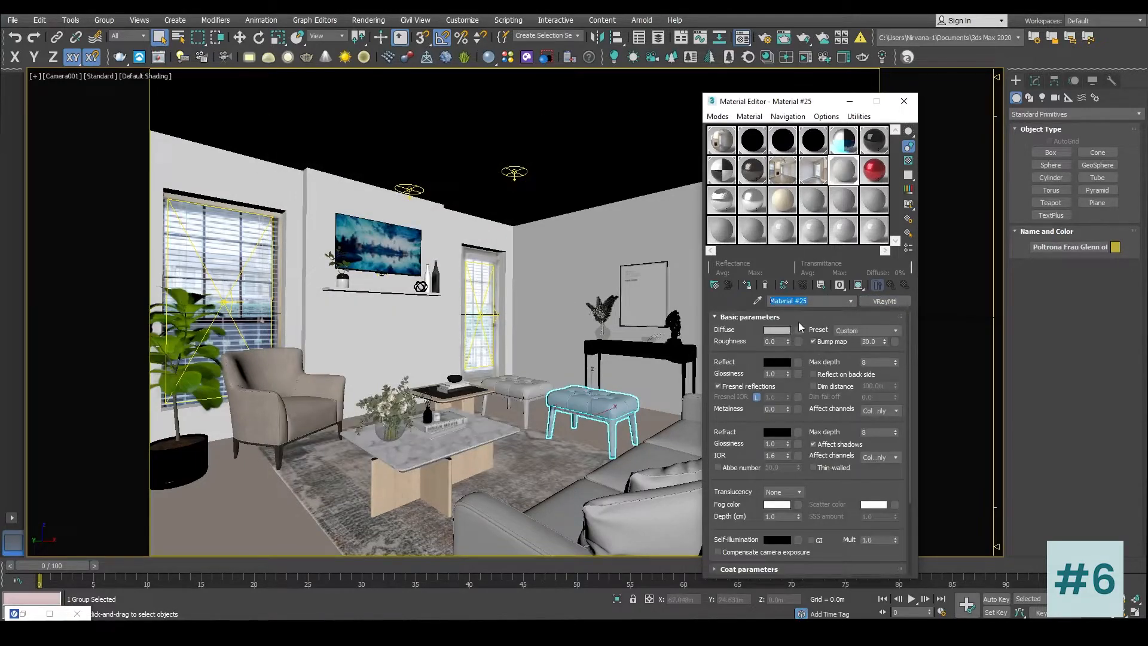
type("Lea")
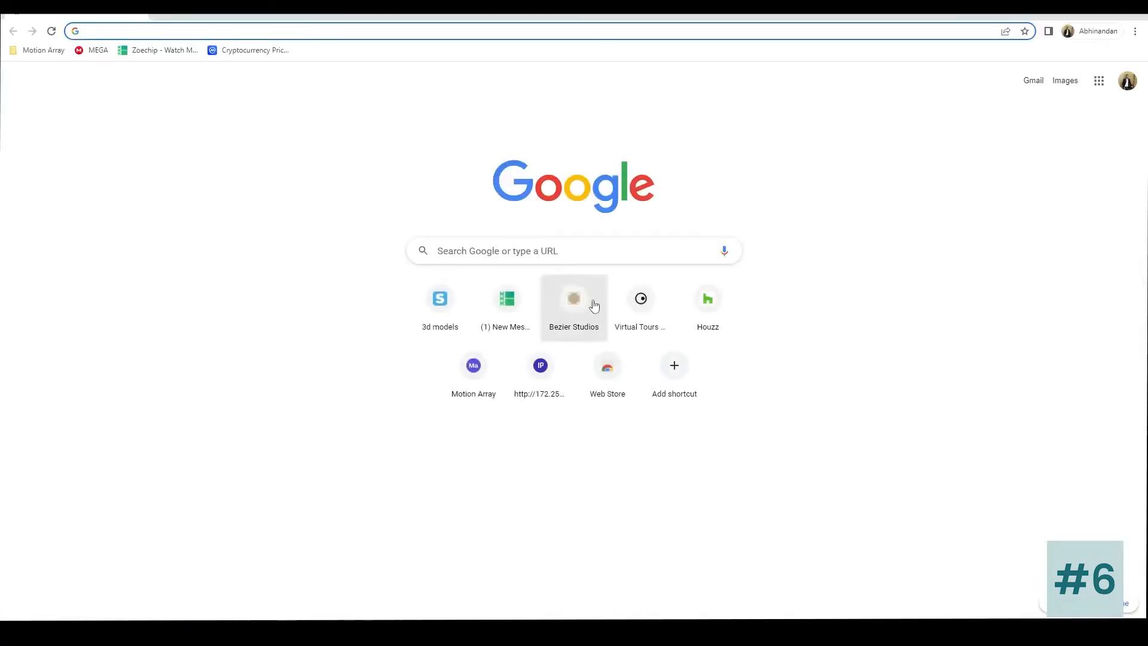
Step: Switch to the web browser and search Google for images of "leather brown texture"
left_click(535, 250)
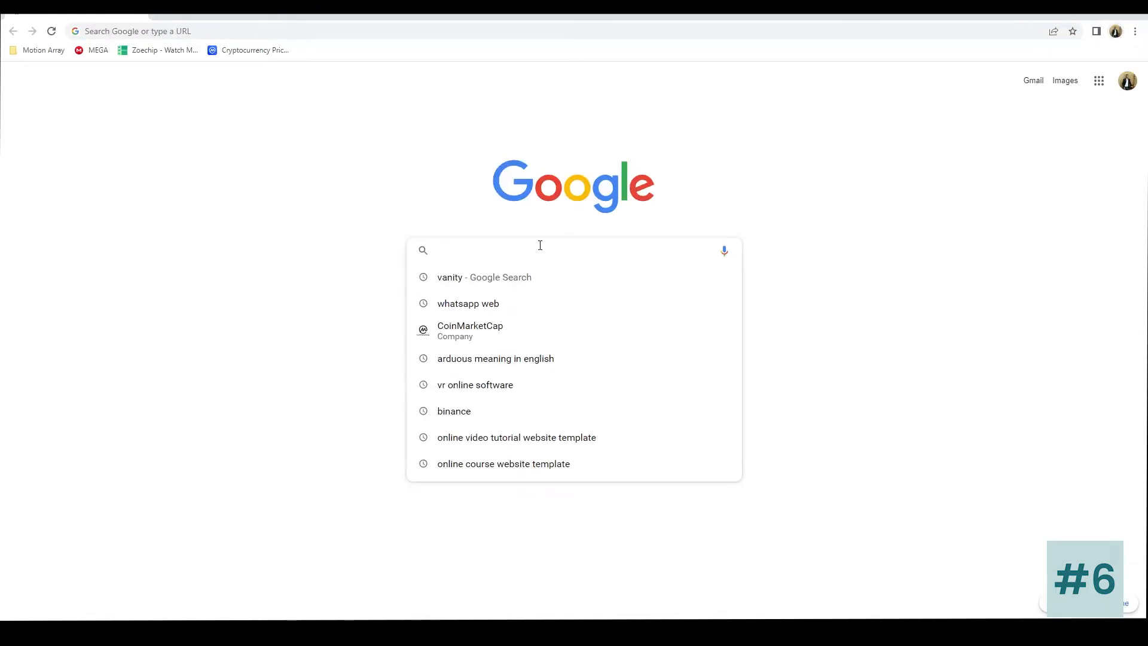
type("leather ")
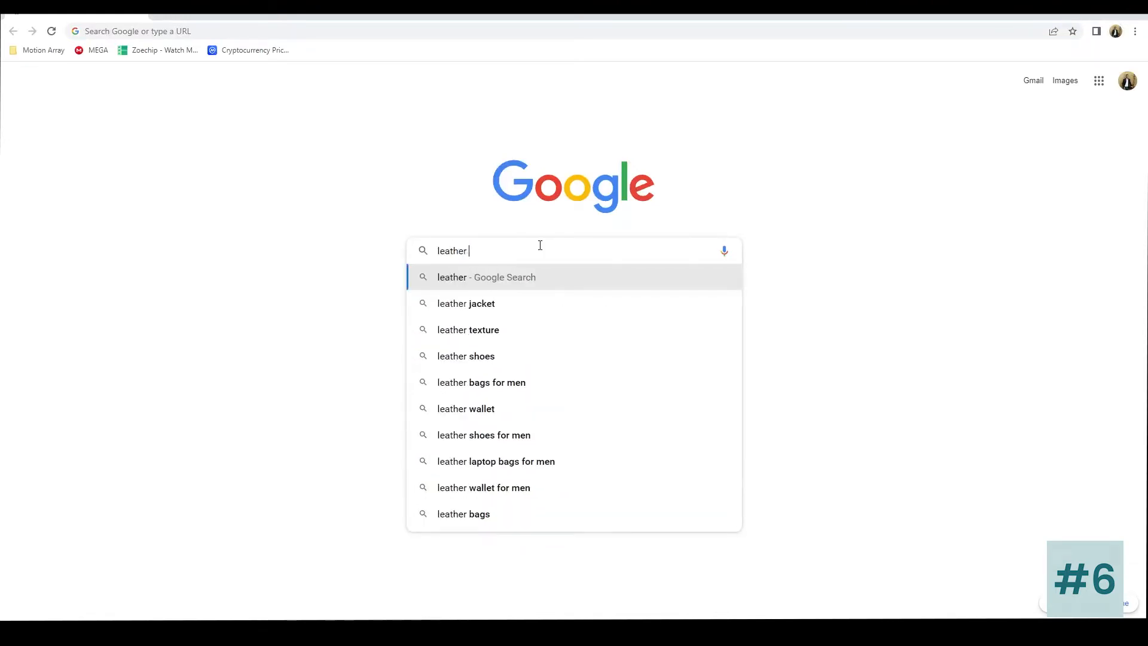
type("brown text")
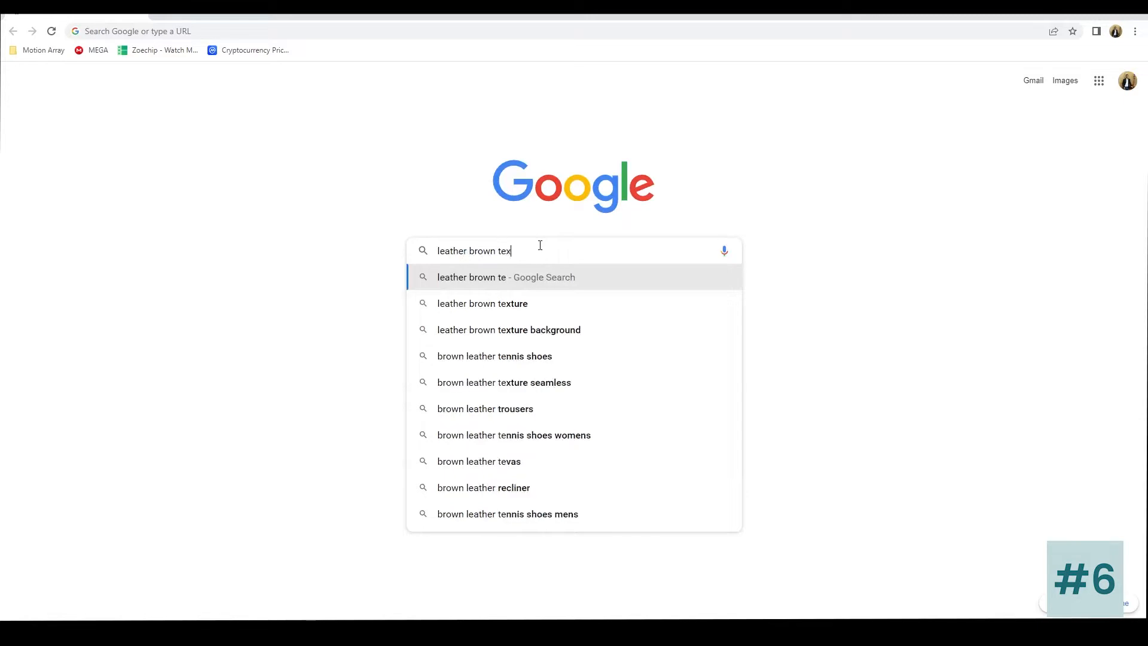
type("ure")
key("Return")
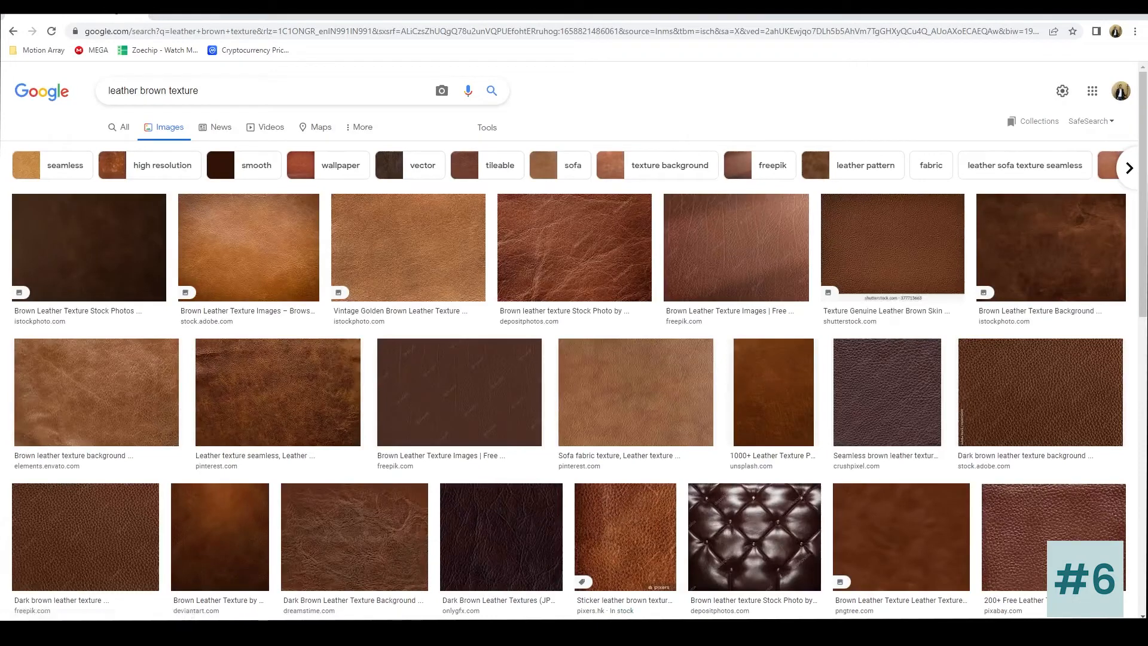
Step: Bring up the living room reference photo beside the image results and compare its tufted ottomans with the leather textures
mouse_move(458, 630)
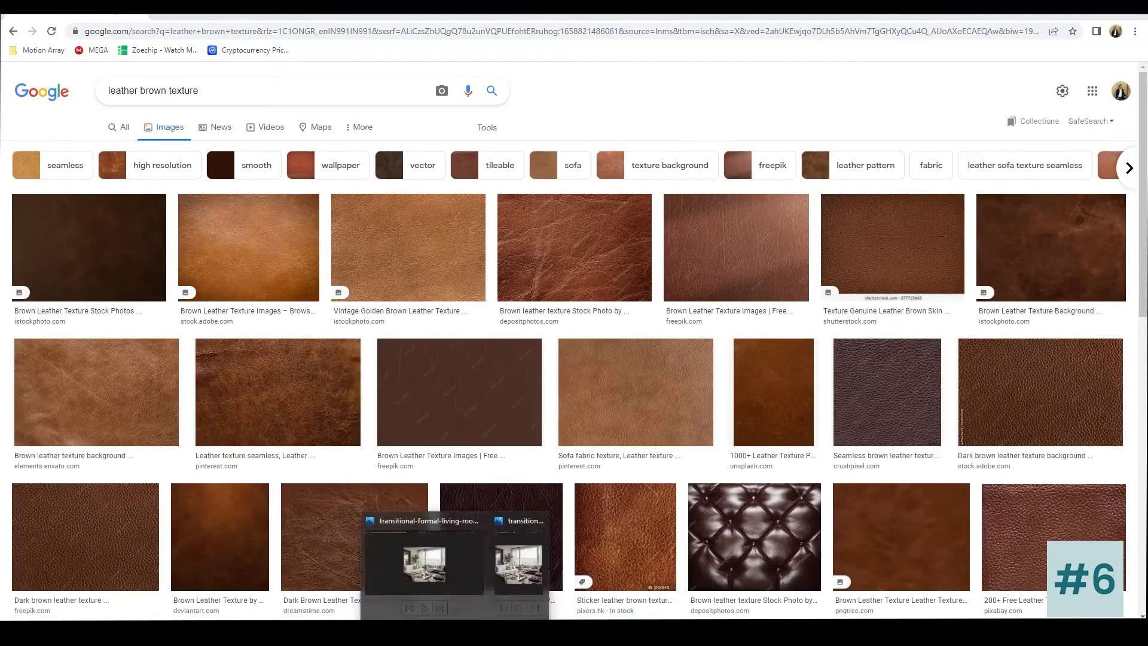
left_click(519, 561)
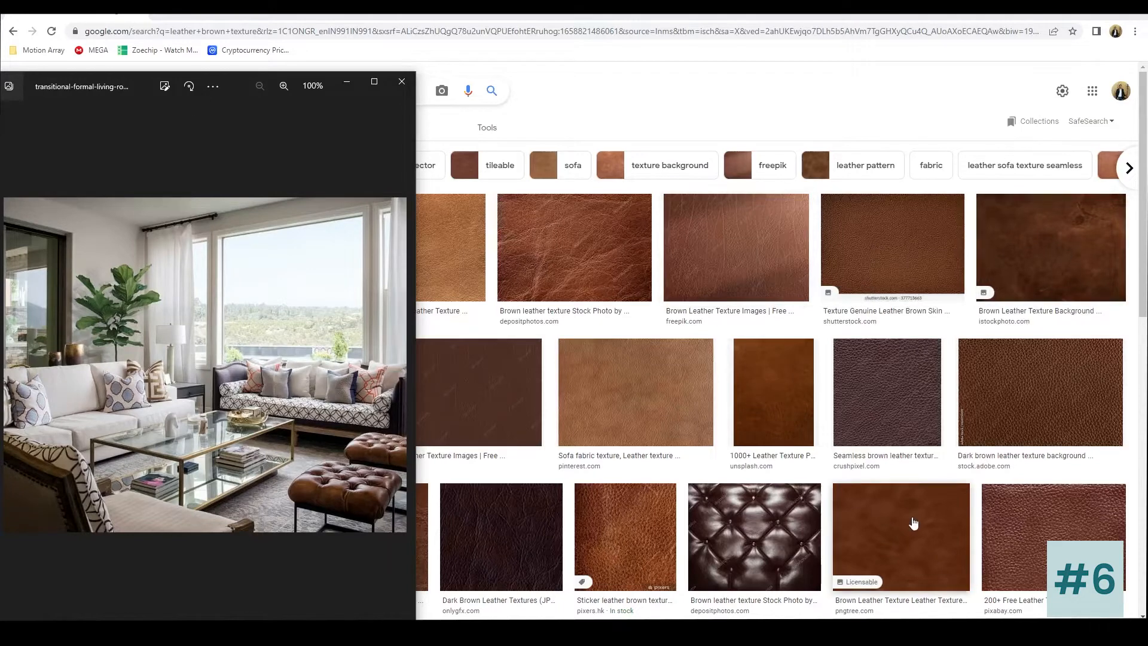
scroll(609, 508, "down", 5)
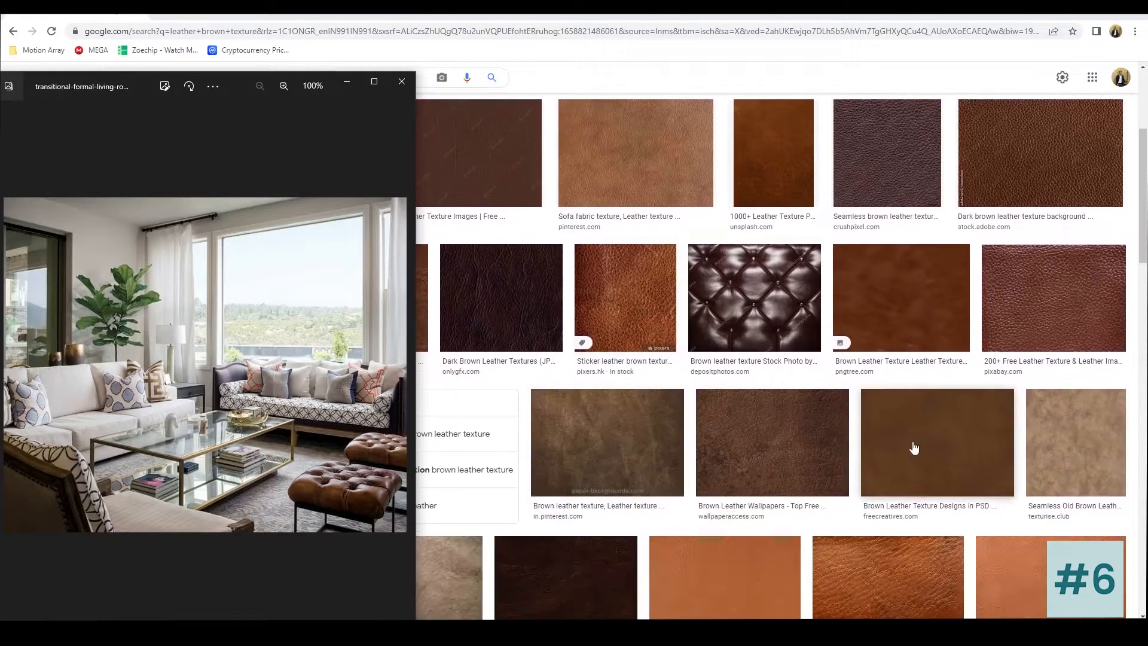
Step: Preview the FreeCreatives brown leather and Leather texture seamless 09721 images, and look through their related images
left_click(913, 448)
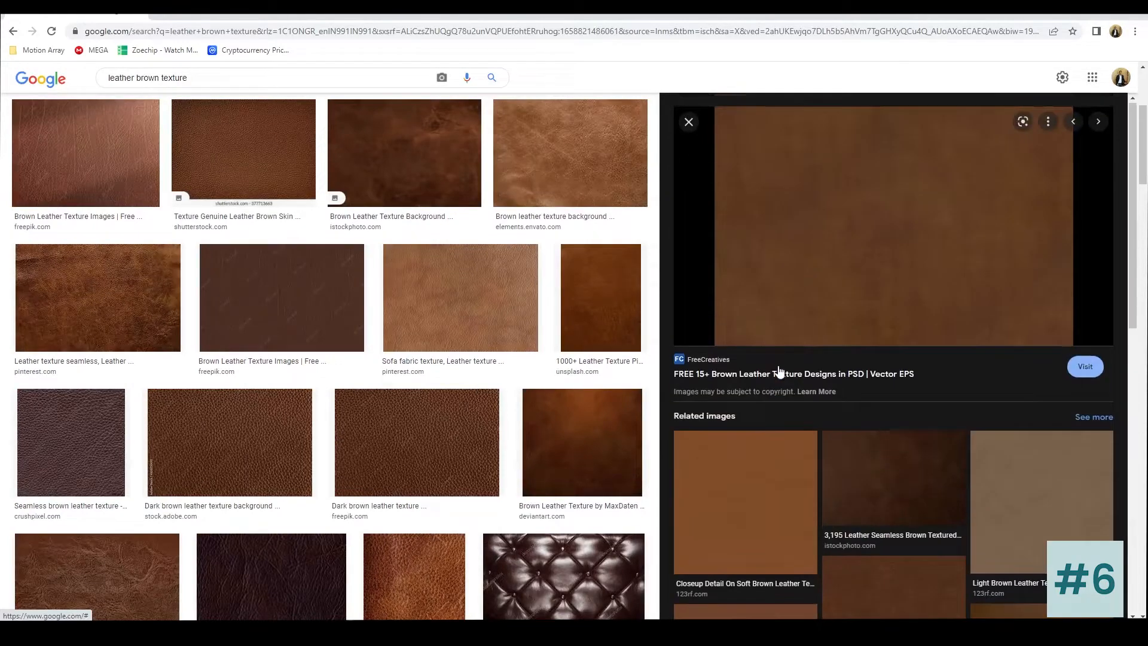
scroll(887, 479, "down", 3)
left_click(887, 479)
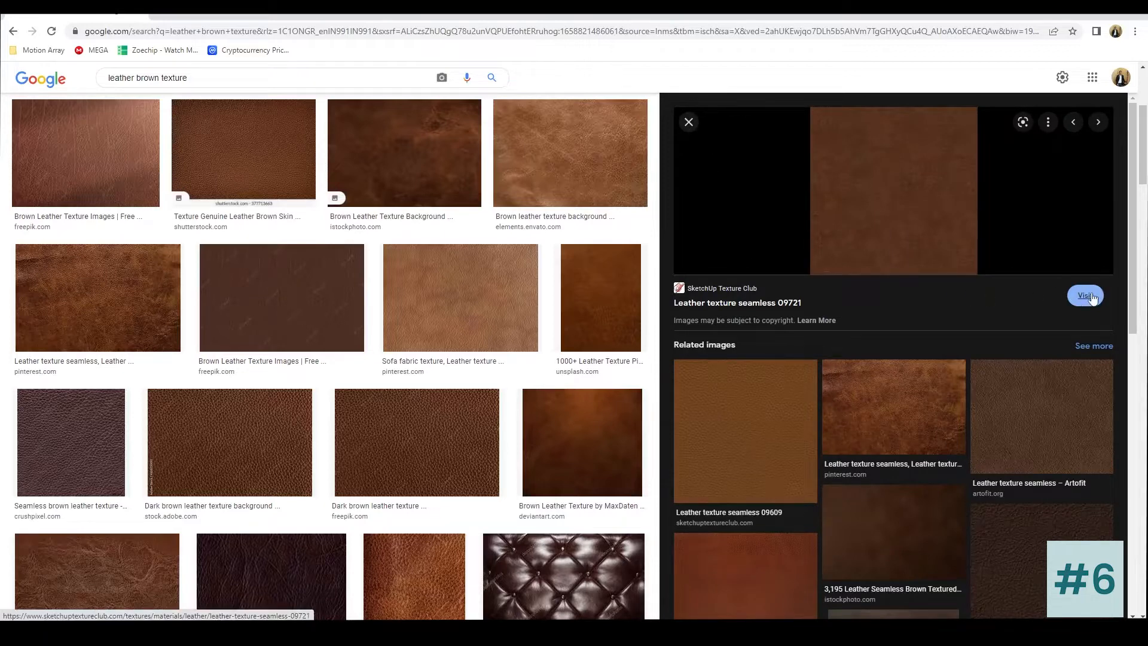
scroll(888, 331, "down", 3)
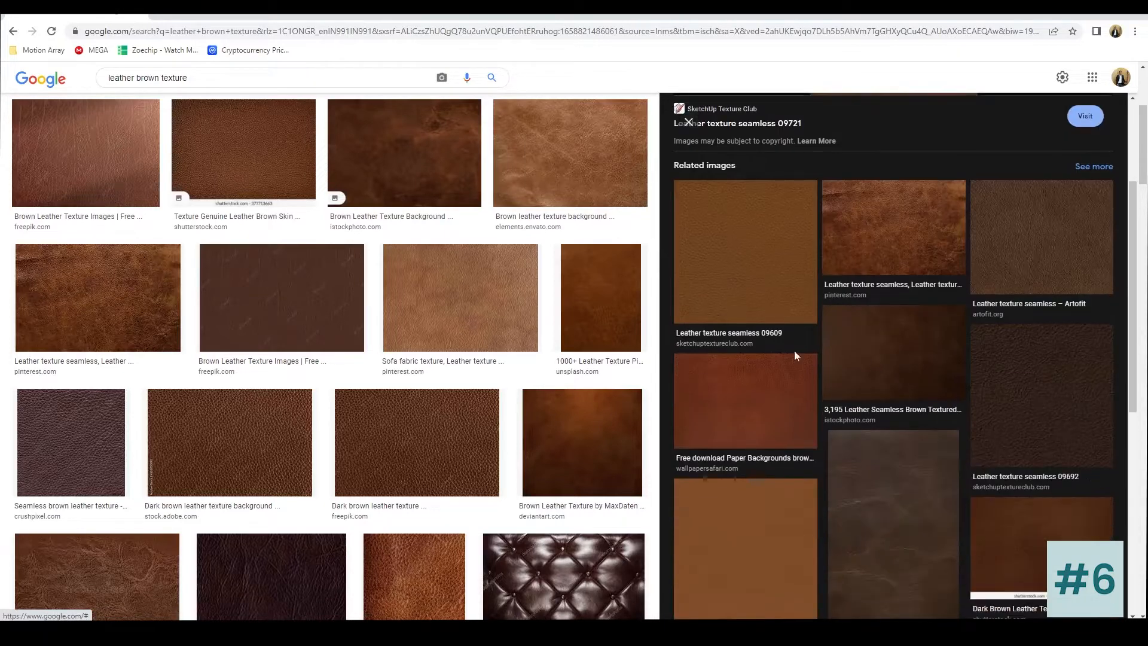
scroll(421, 328, "up", 4)
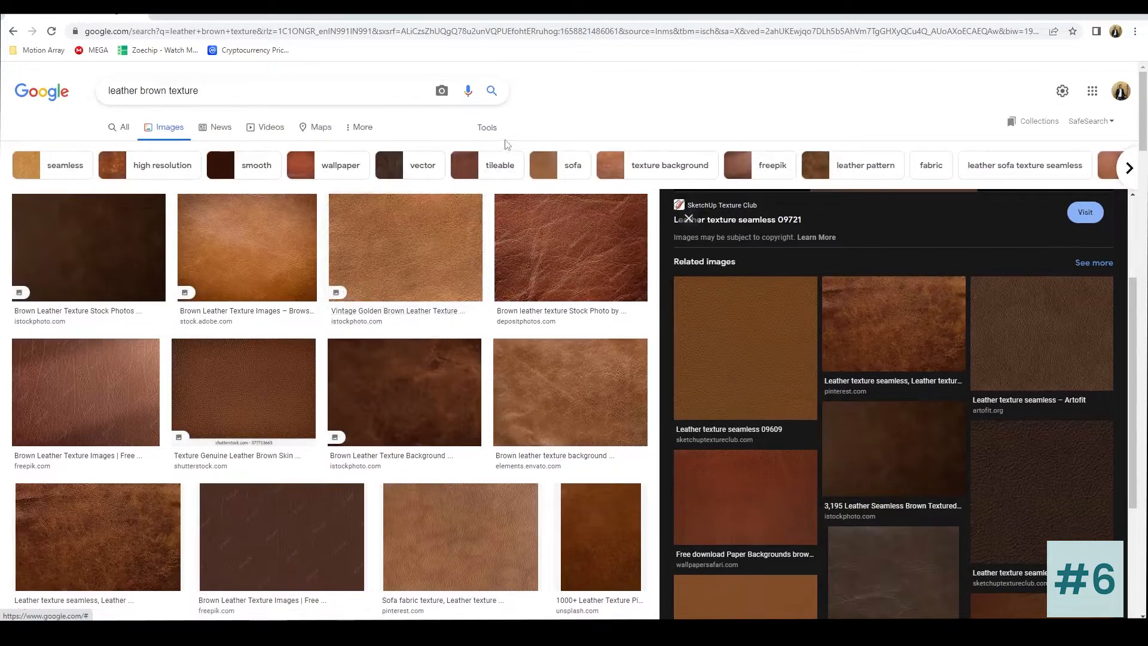
Step: Limit the image results to Large size and preview the first Pinterest result, a seamless brown leather texture
left_click(487, 127)
left_click(106, 148)
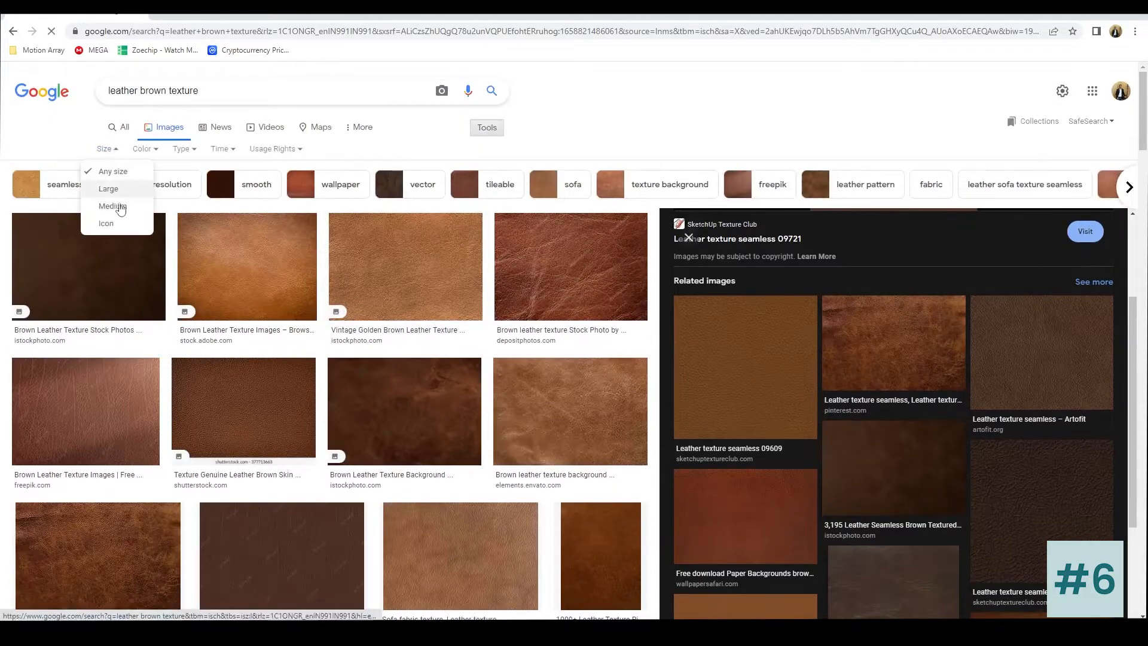
left_click(120, 207)
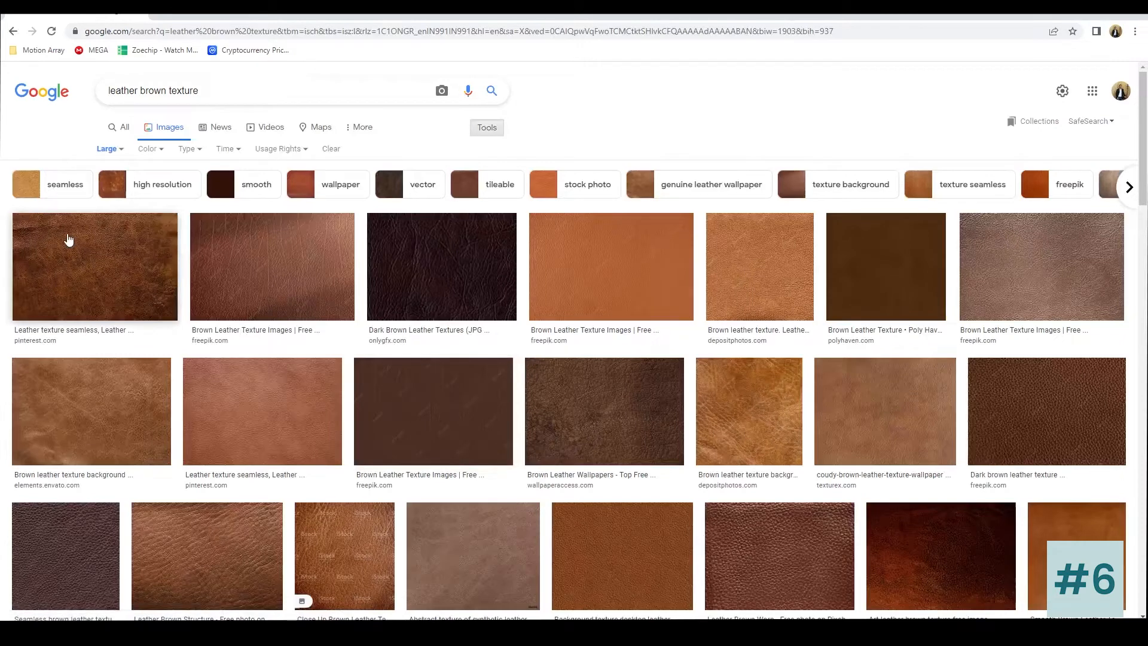
left_click(99, 403)
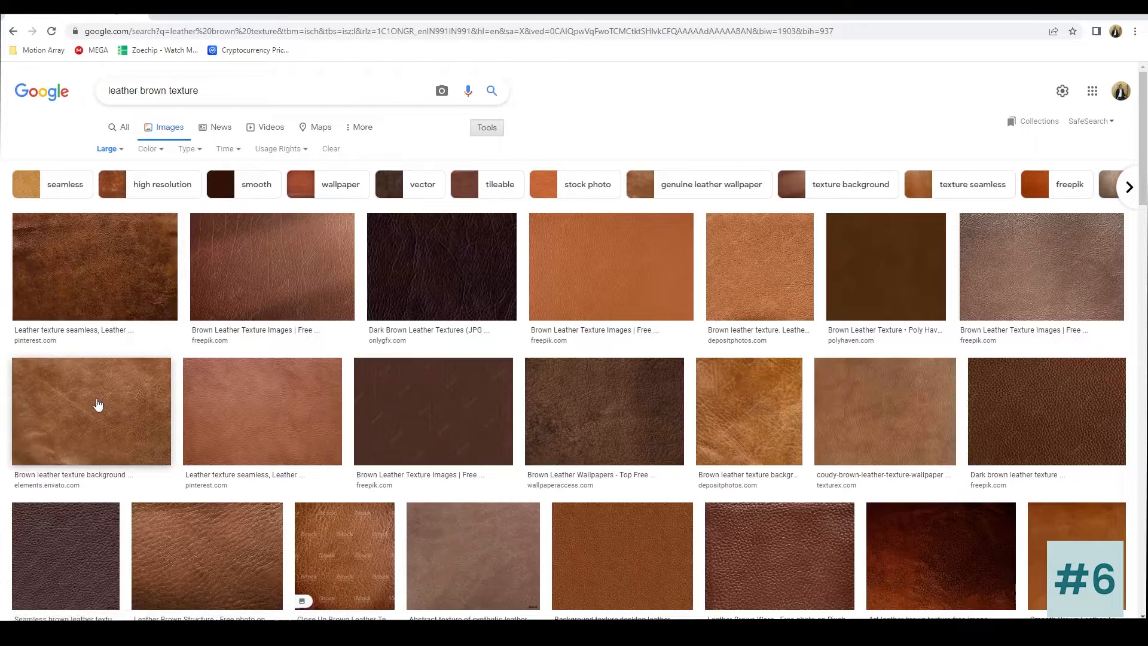
left_click(85, 277)
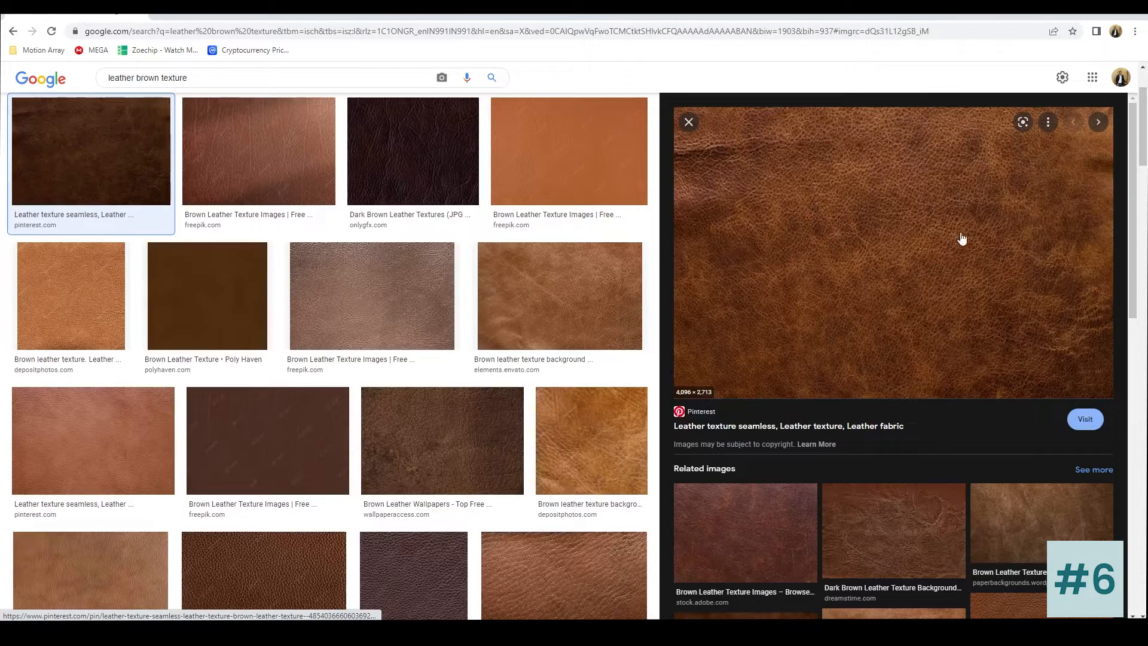
Step: Visit the leather texture's Pinterest page and download the image
left_click(1084, 418)
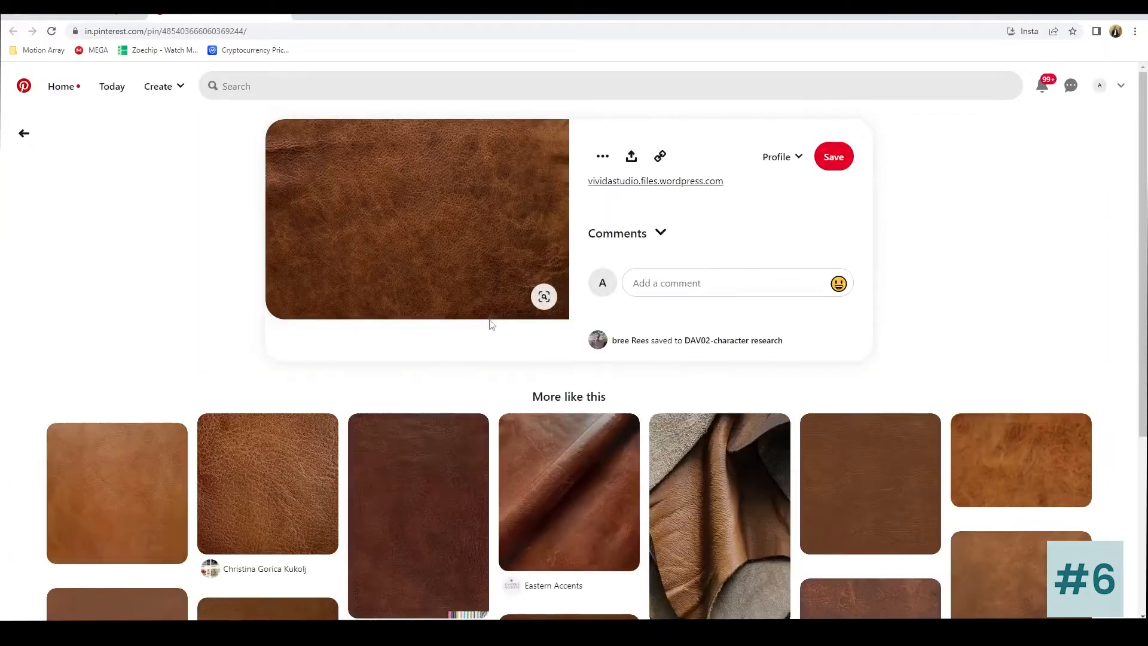
left_click(602, 157)
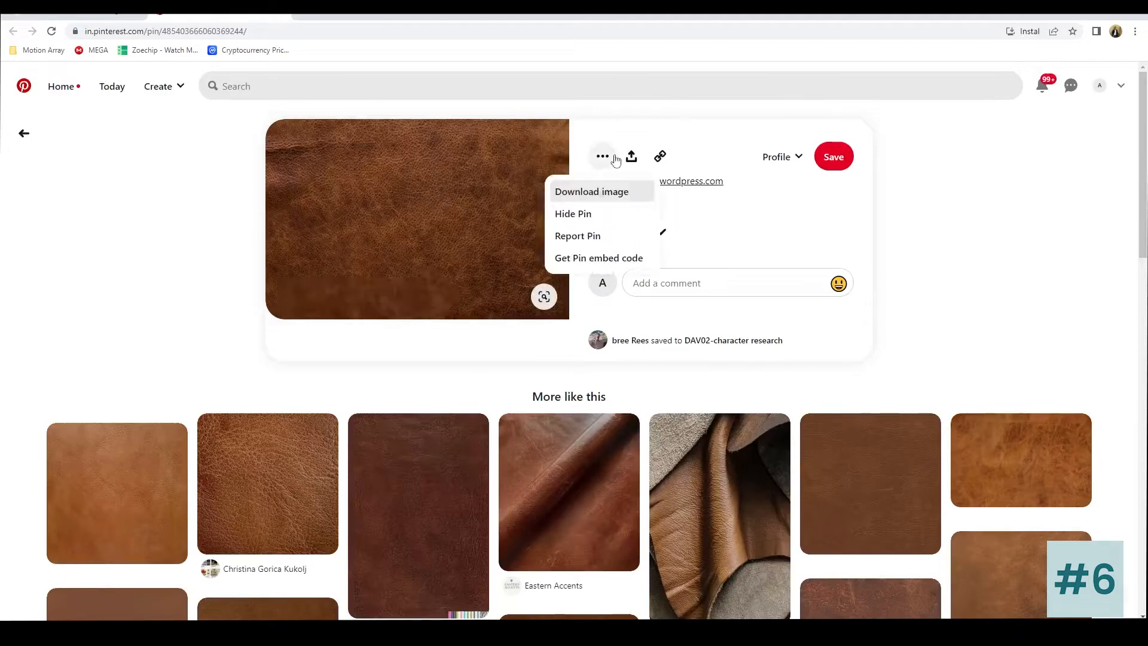
left_click(622, 197)
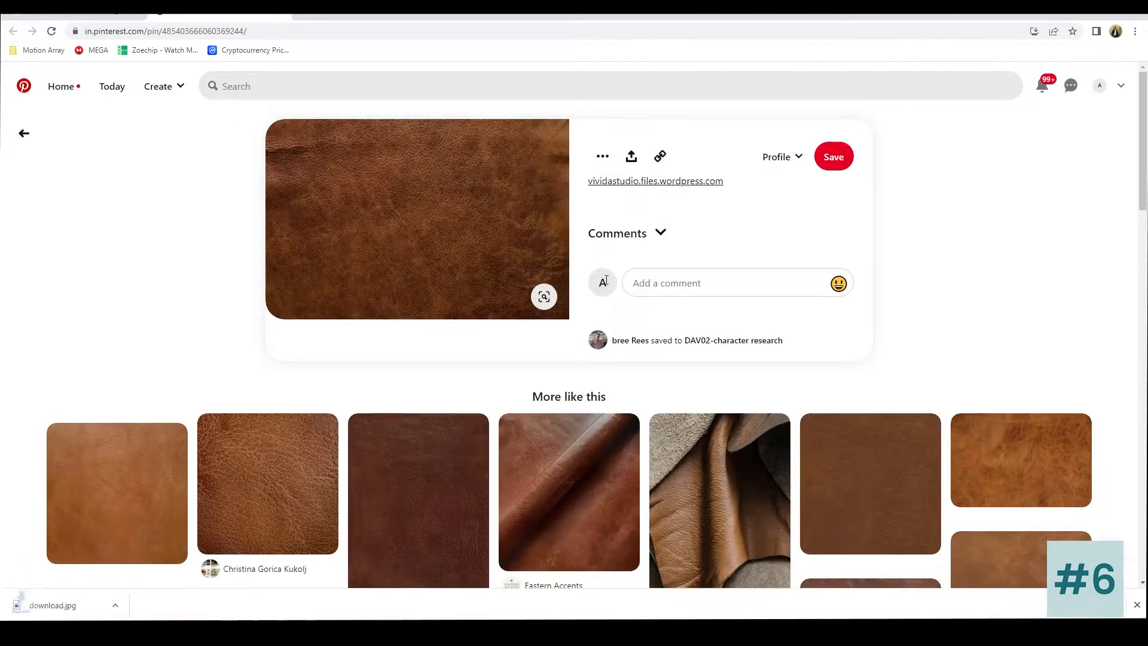
Step: Open download.jpg, inspect the leather grain up close, and close the image viewer
left_click(72, 611)
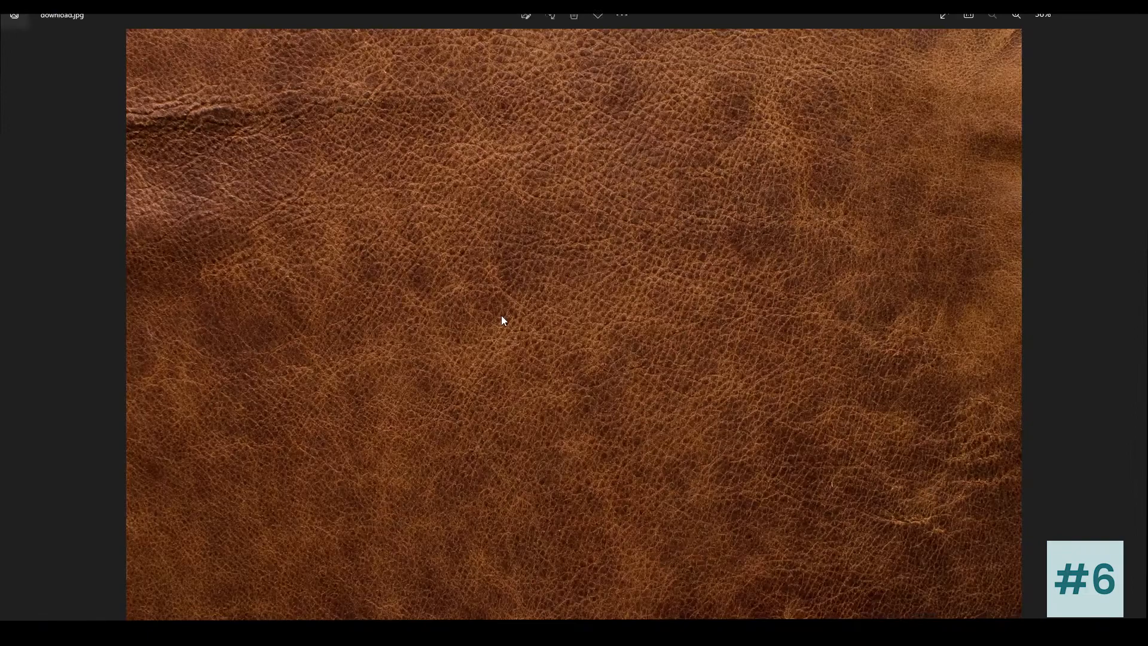
scroll(501, 321, "up", 2)
scroll(500, 315, "down", 2)
left_click(1134, 14)
Step: Move the download image from the Downloads folder into C:\Projects\VS Course\Images
left_click(127, 605)
left_click(143, 565)
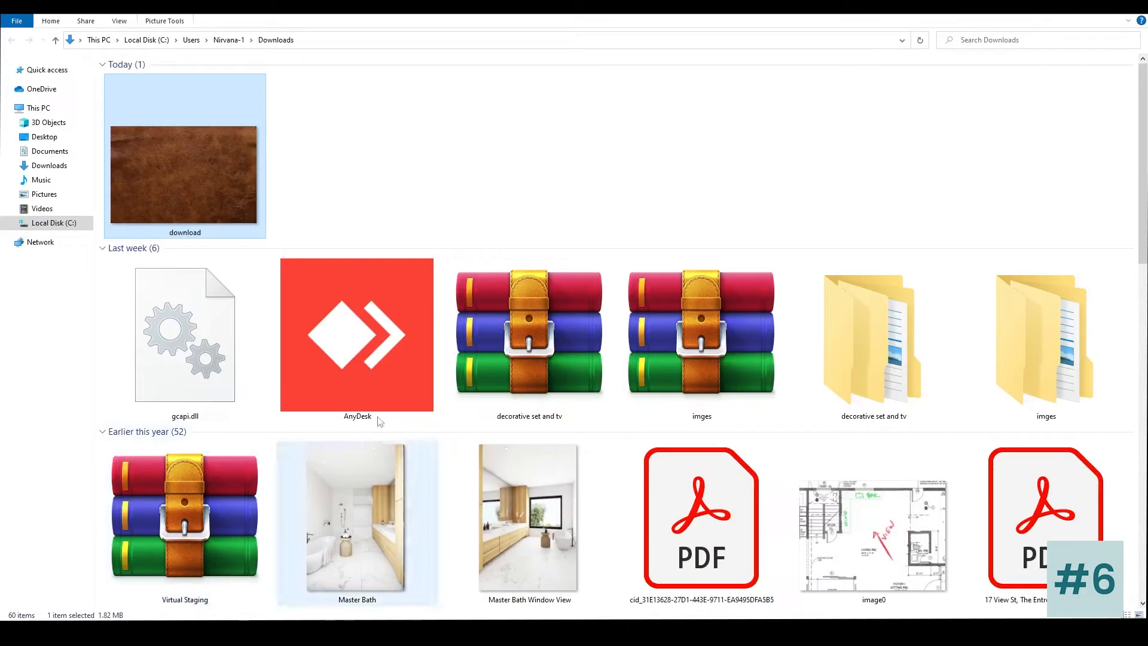
right_click(201, 205)
left_click(227, 510)
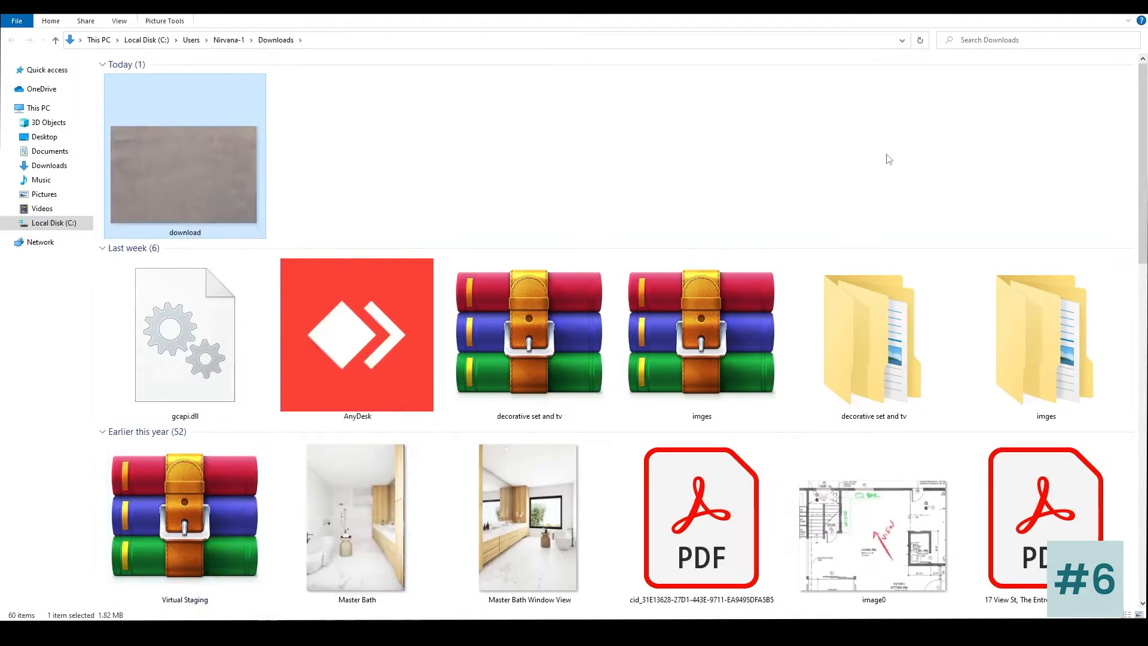
left_click(902, 40)
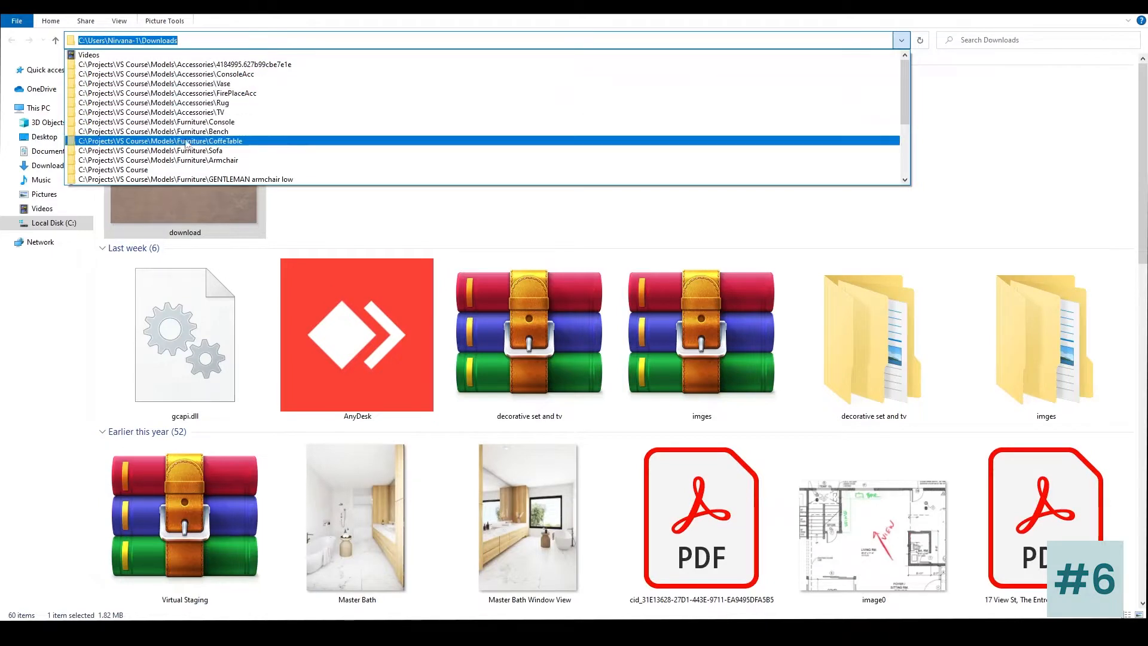
left_click(188, 170)
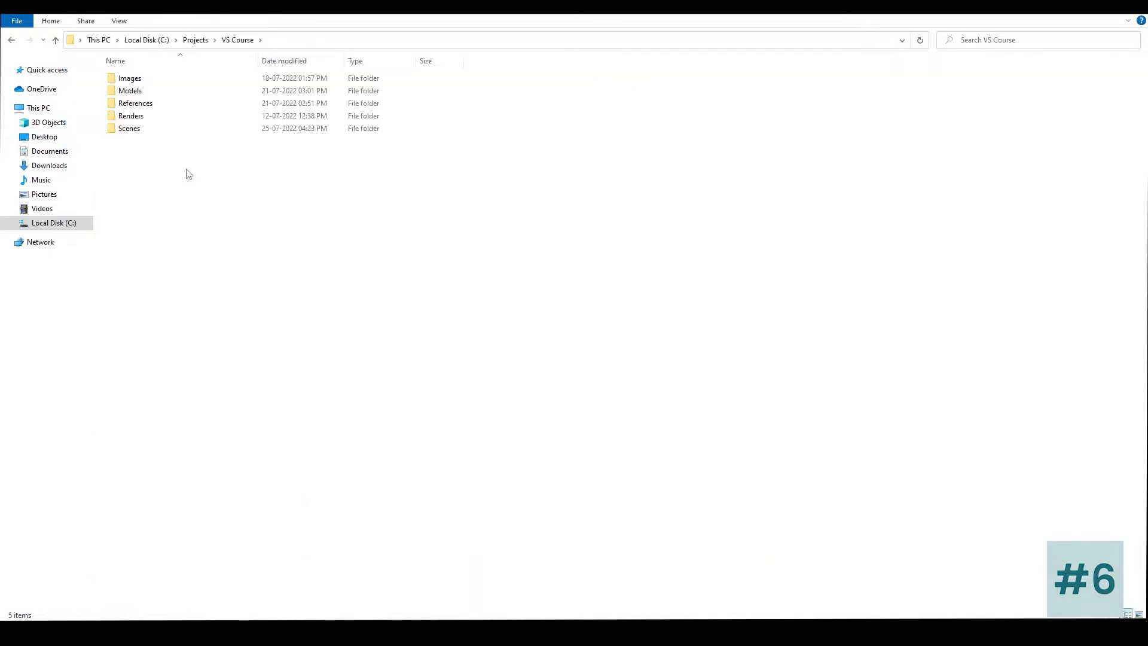
double_click(135, 82)
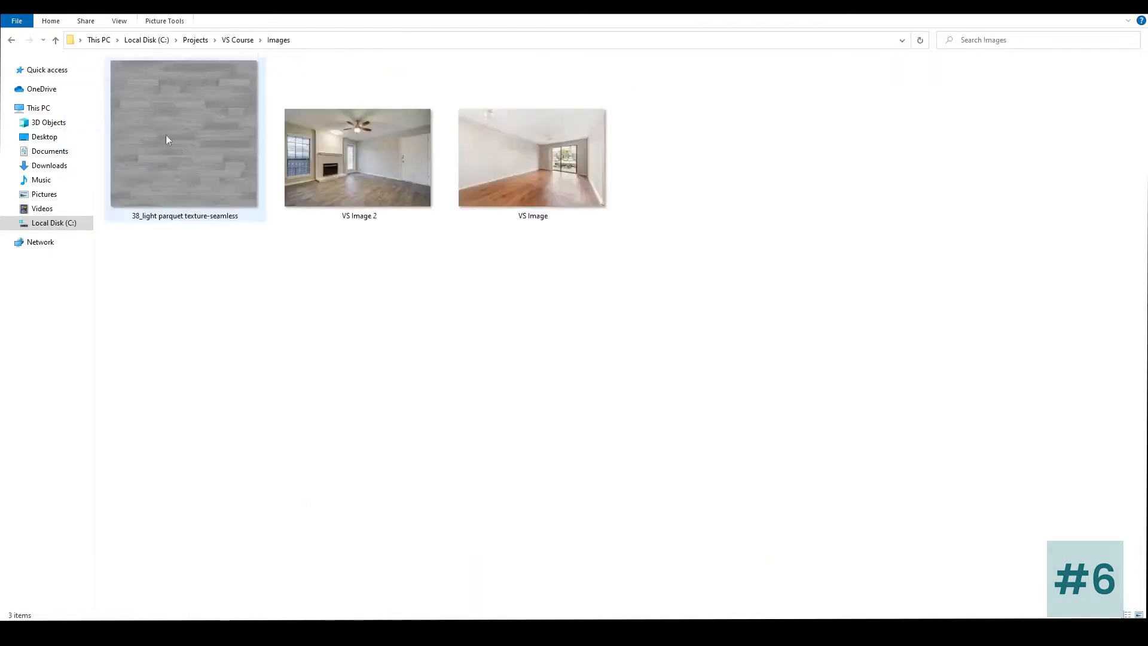
right_click(732, 135)
left_click(761, 218)
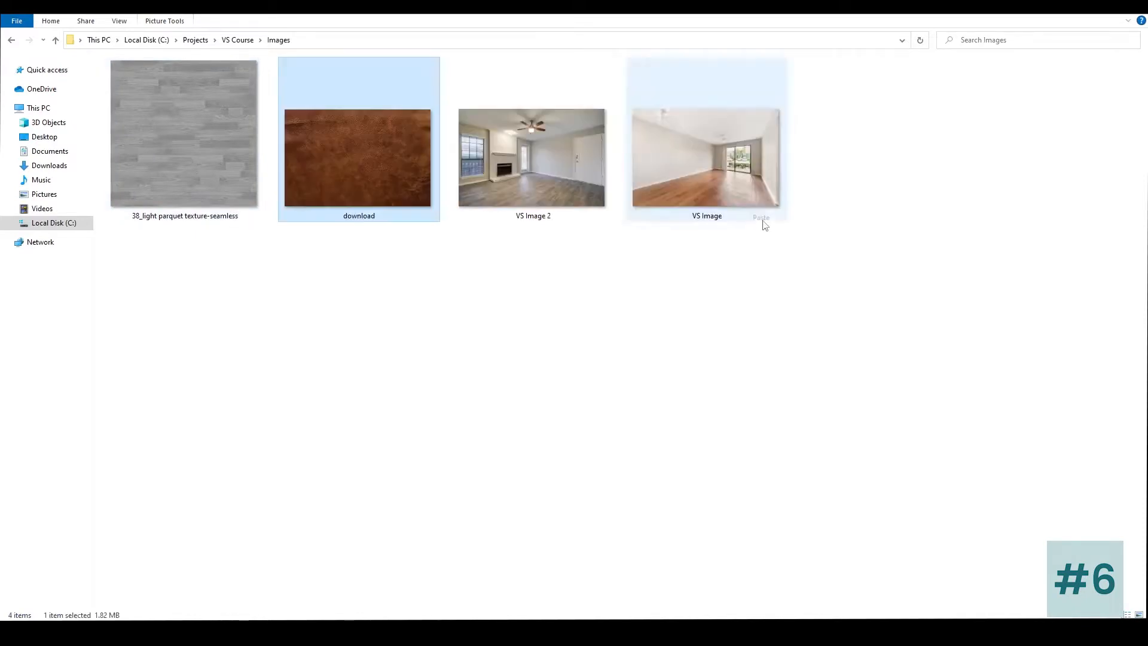
Step: Rename the download image in the Images folder as Leather
key("F2")
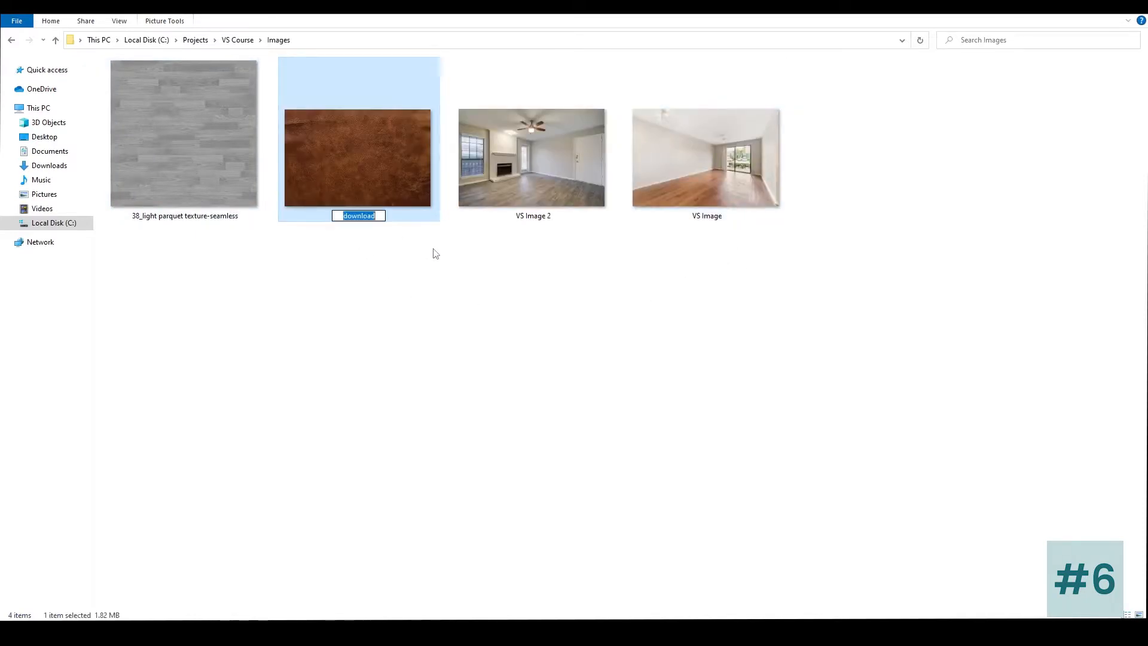
type("Leather")
key("Return")
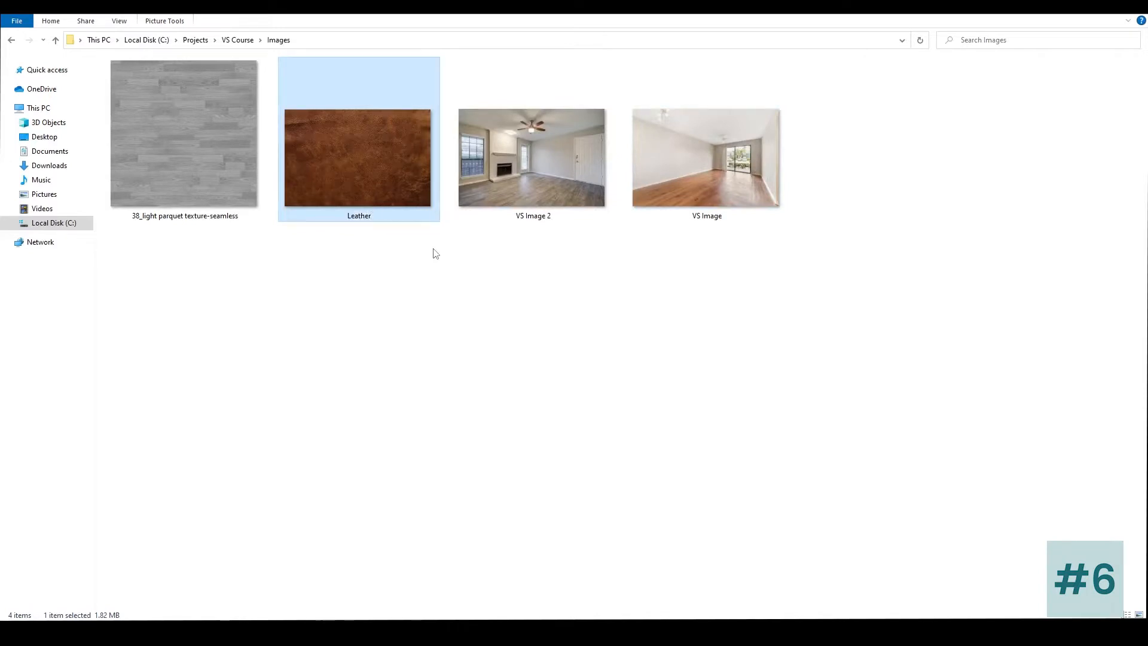
left_click(391, 246)
Step: Copy the Images folder's address and switch to 3ds Max
left_click(310, 40)
right_click(312, 39)
left_click(355, 79)
left_click(473, 632)
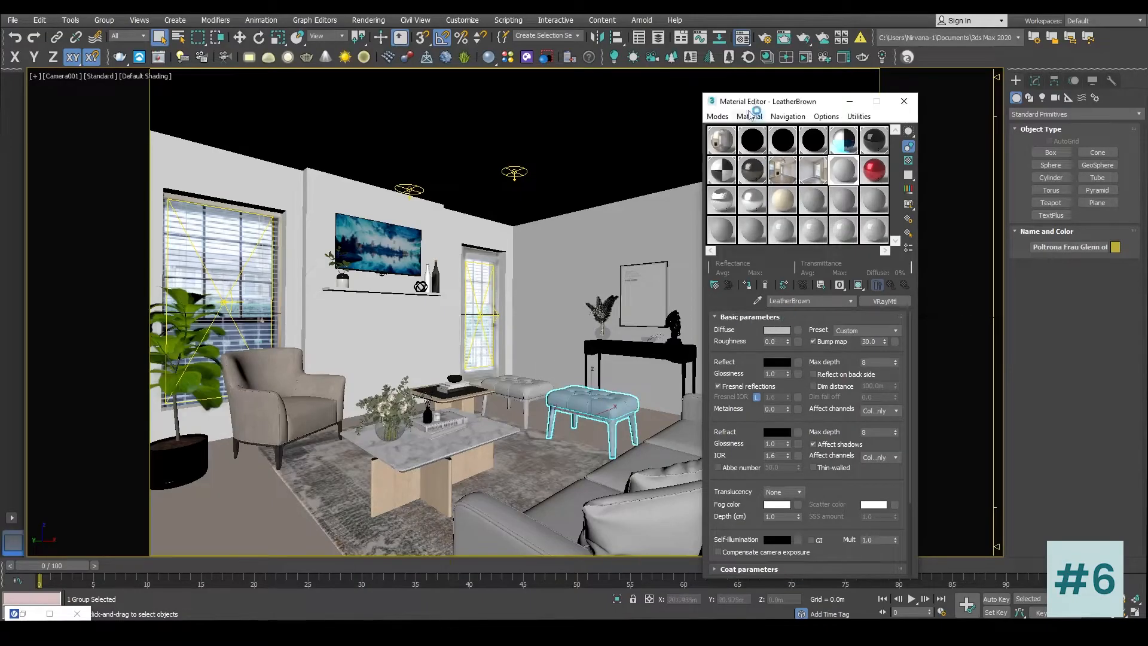
Step: Load Leather.jpg from C:\Projects\VS Course\Images as the diffuse bitmap of the LeatherBrown material
left_click(773, 300)
key("BackSpace")
left_click(798, 330)
double_click(308, 187)
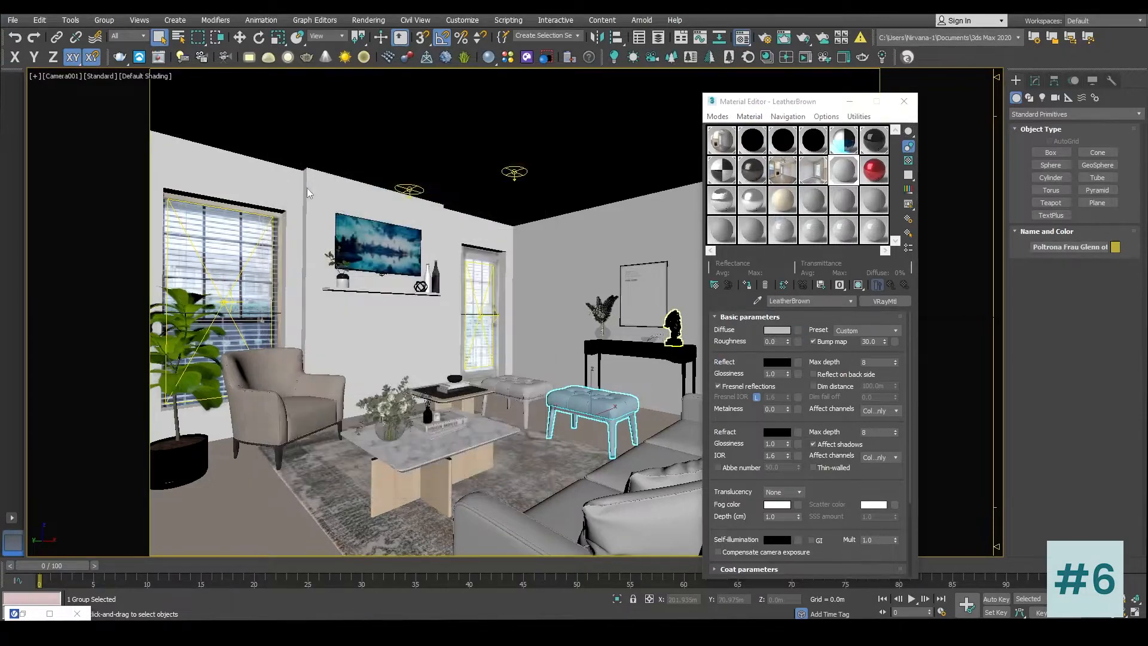
left_click(199, 30)
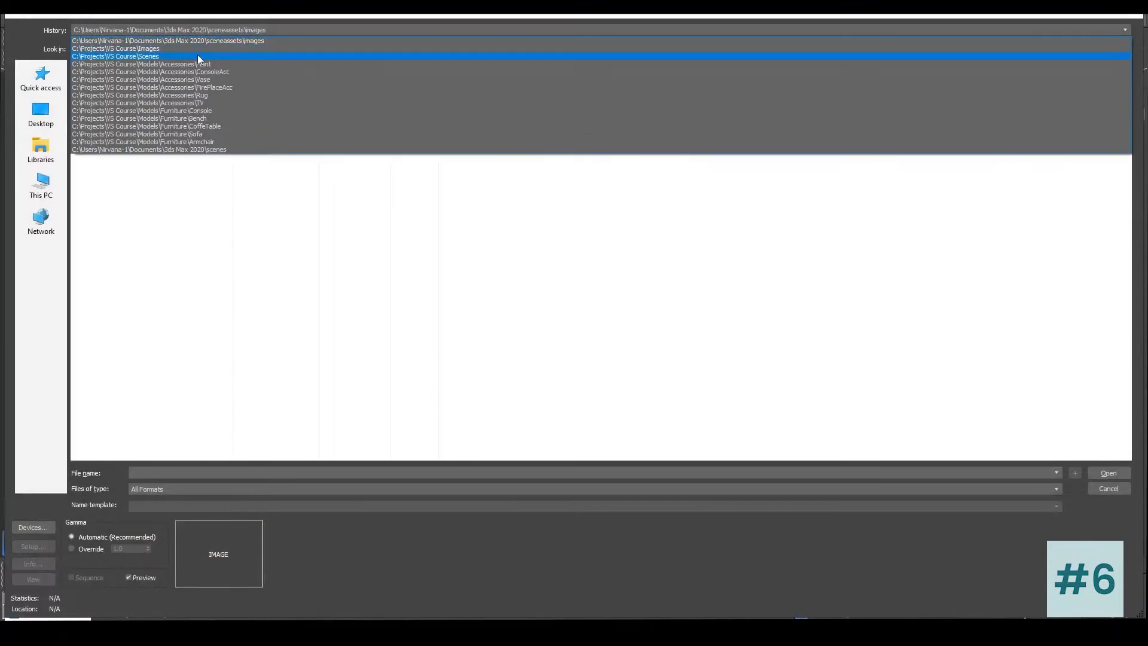
left_click(197, 48)
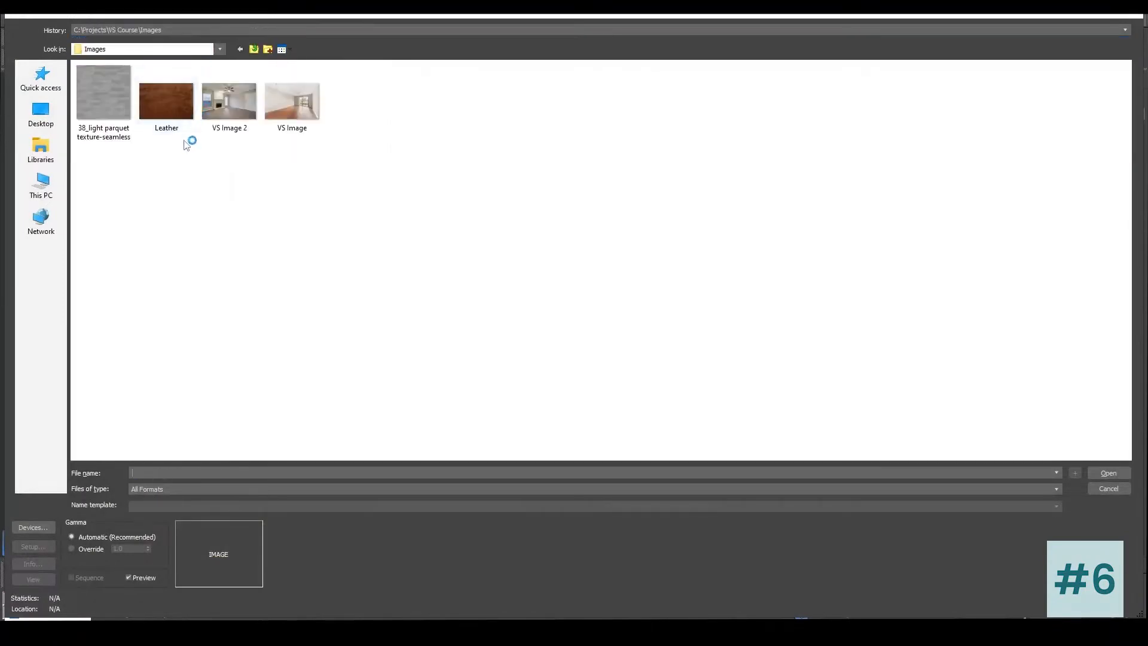
double_click(174, 112)
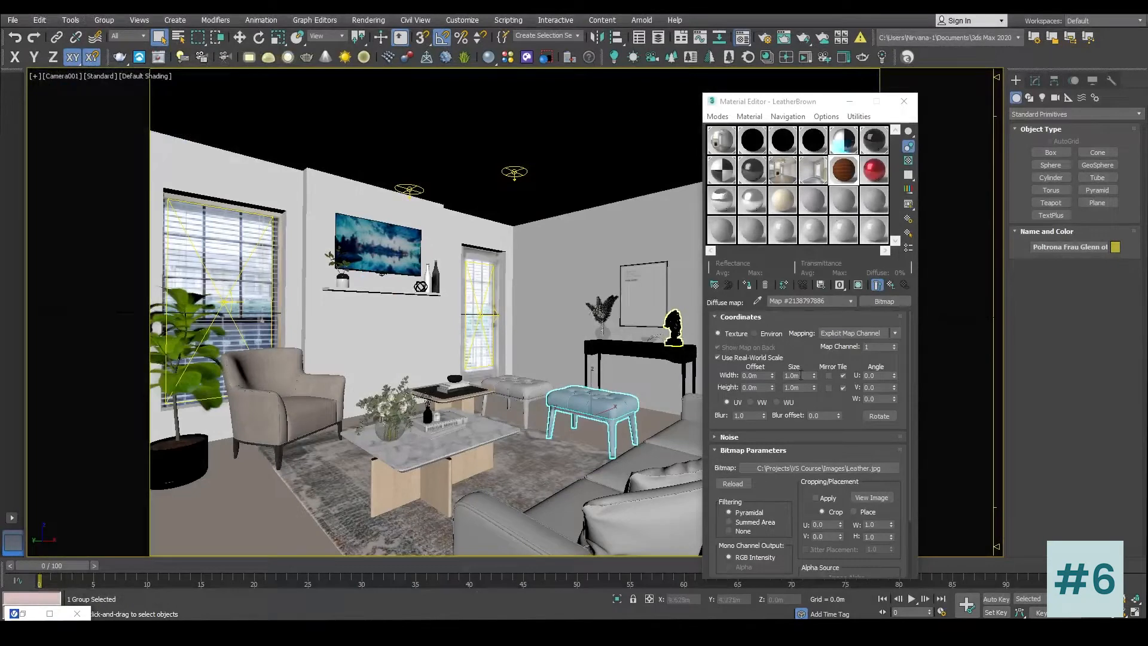
Step: Turn off real-world scale for the leather bitmap, enlarge its material preview, and show the map in the viewport
left_click(740, 357)
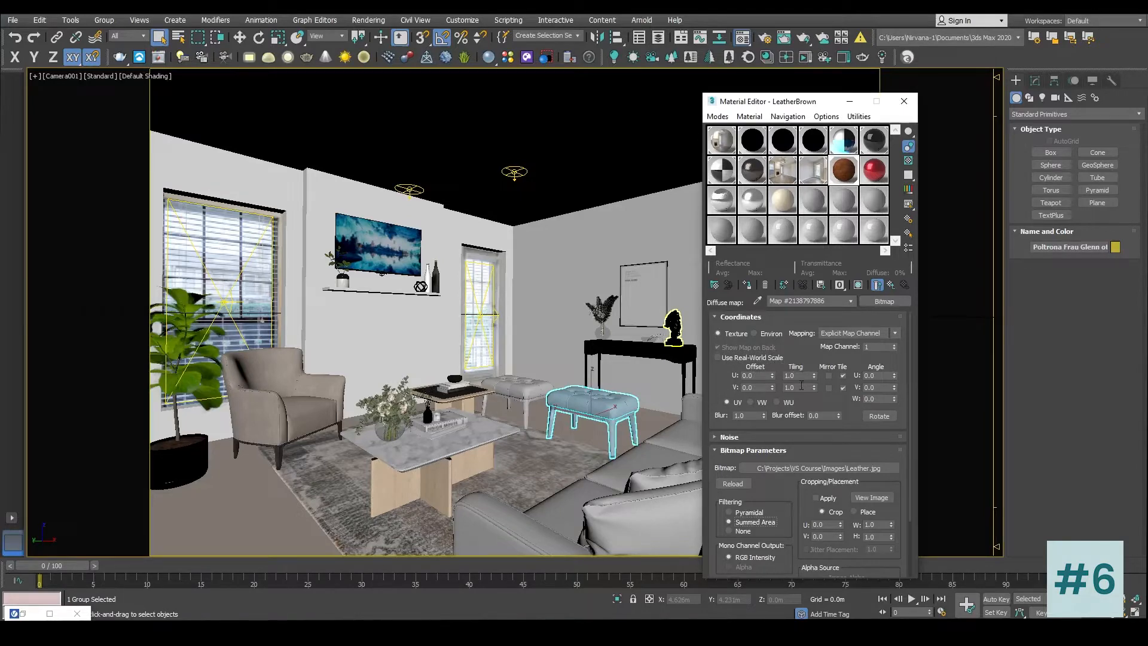
double_click(845, 167)
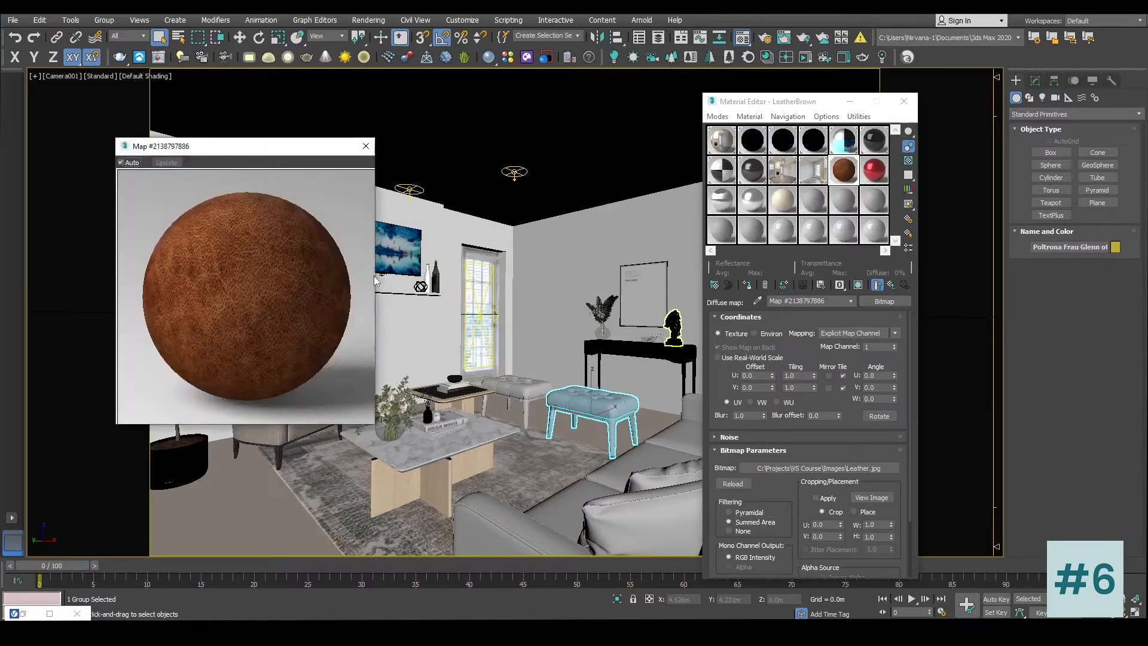
left_click(859, 286)
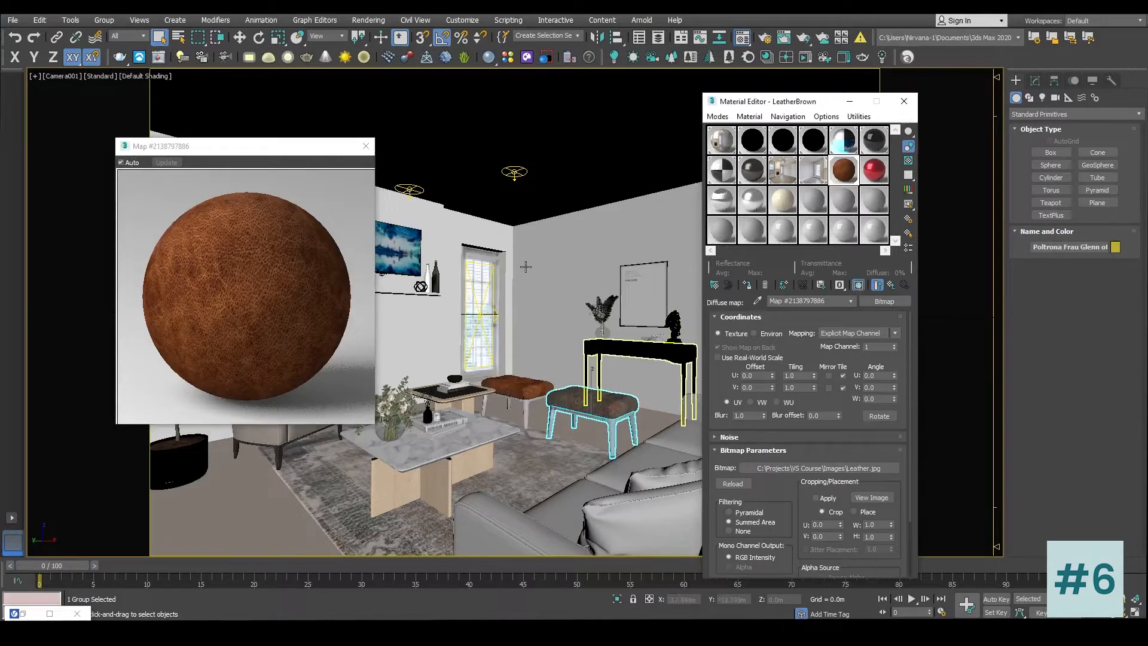
Step: Show the selected ottoman up close in a shaded Perspective view and move the Material Editor clear of it
key("alt+w")
right_click(619, 407)
key("alt+w")
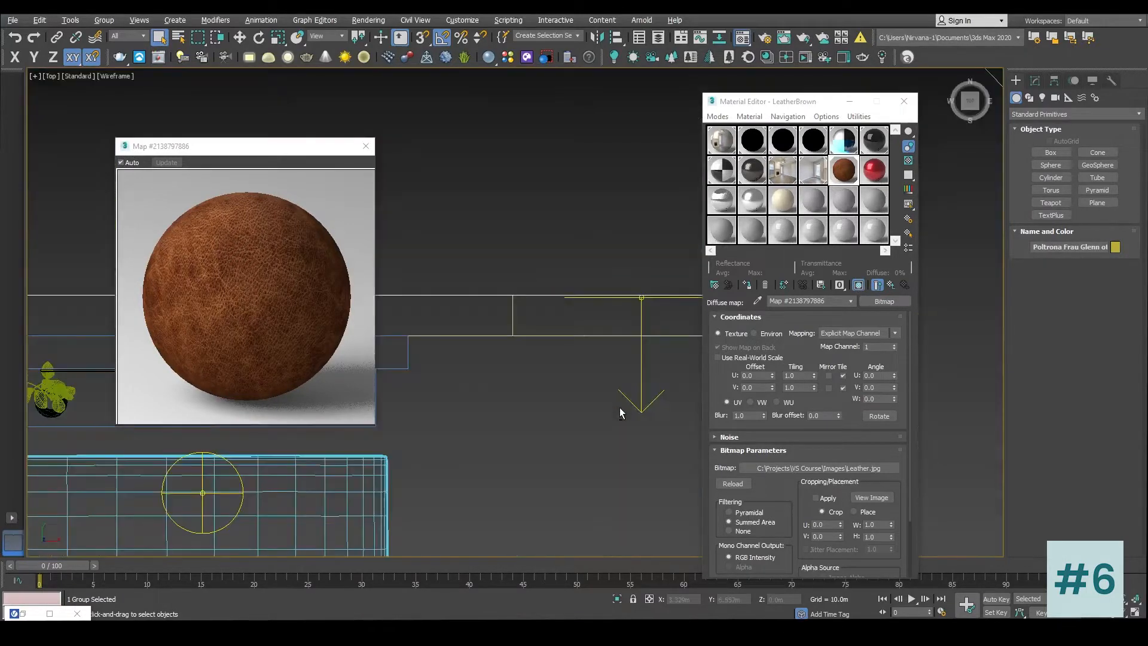
key("p")
key("F3")
middle_click_drag(596, 394, 640, 322, "alt")
left_click_drag(789, 101, 960, 123)
Step: Compare the leather on the ottoman with real-world scale on and off, and check the ottoman's modifiers
left_click(590, 290)
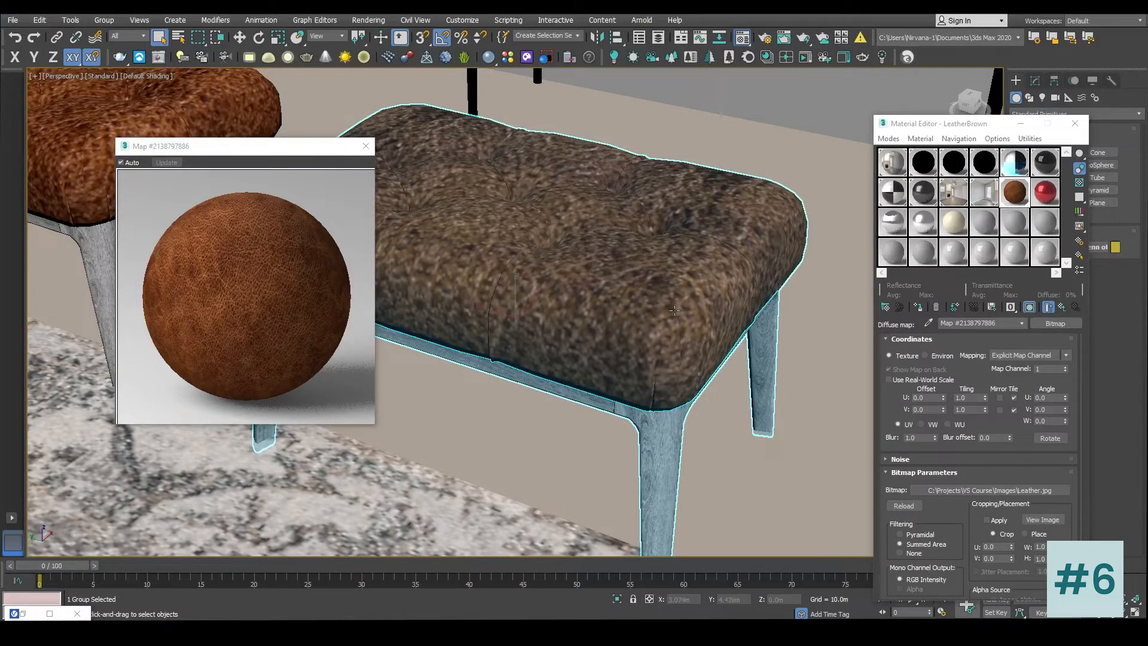
left_click(926, 383)
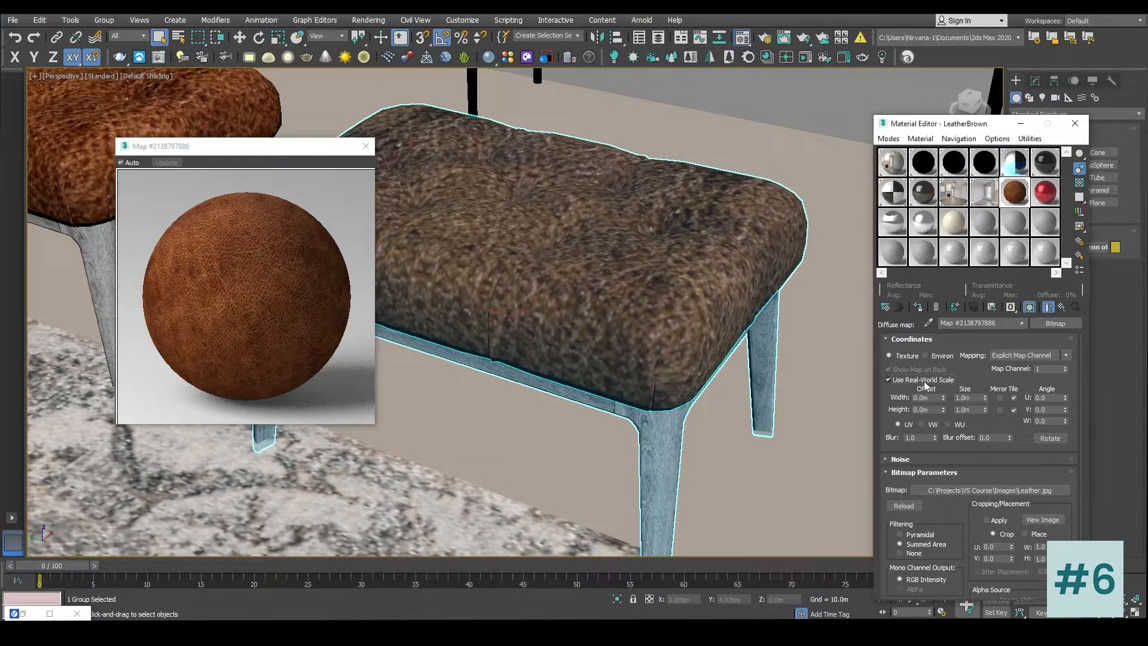
left_click(926, 384)
left_click(1033, 81)
left_click_drag(954, 127, 839, 127)
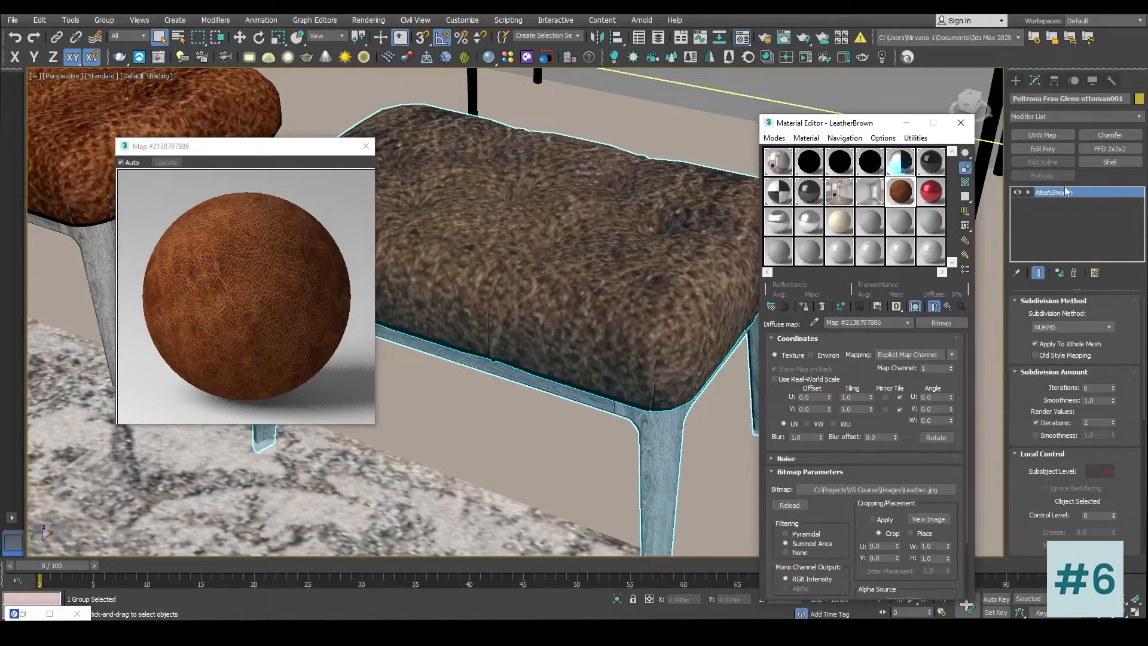
left_click(644, 236)
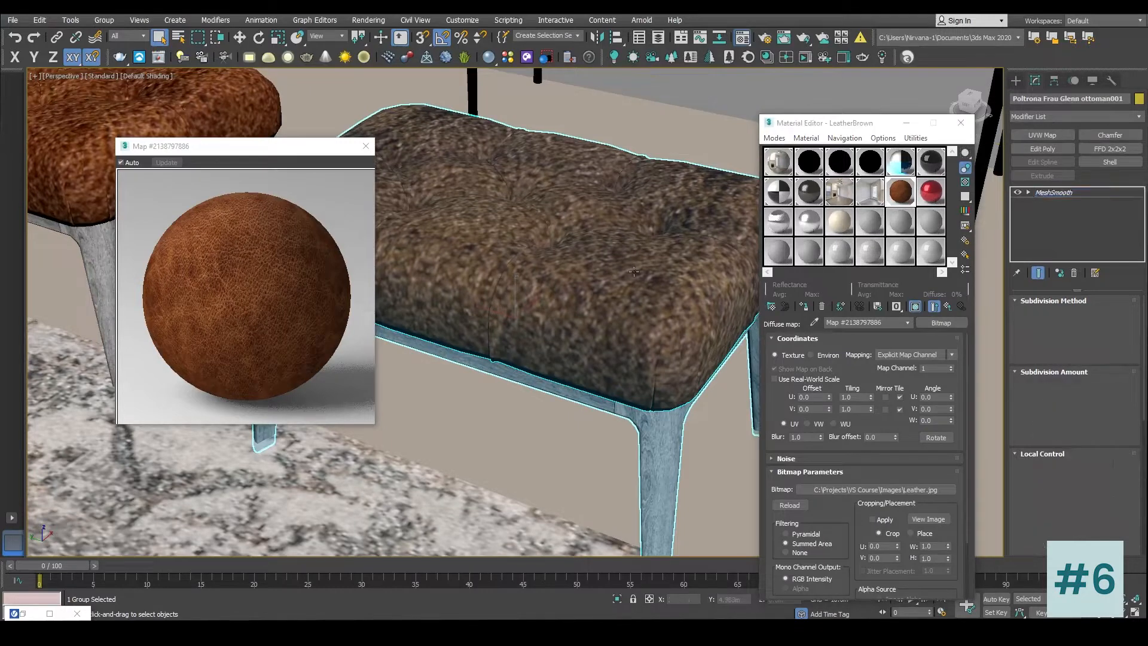
Step: Try a tiling of 2 in both U and V on the leather bitmap
left_click(808, 397)
key("Tab")
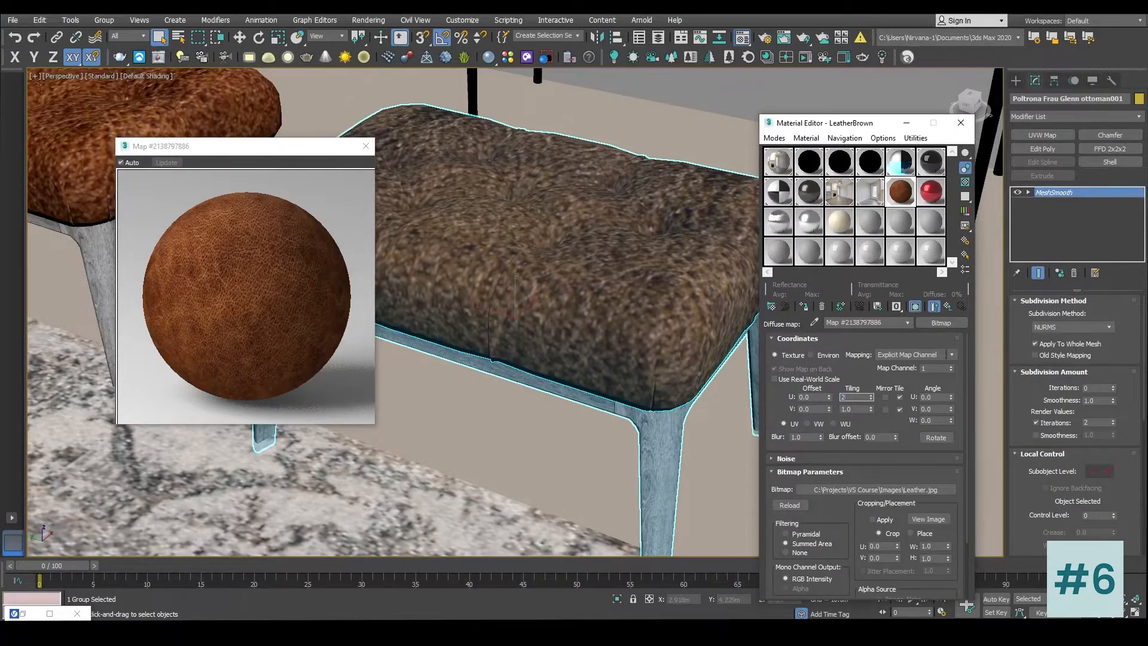
type("2")
key("Return")
double_click(855, 409)
type("2")
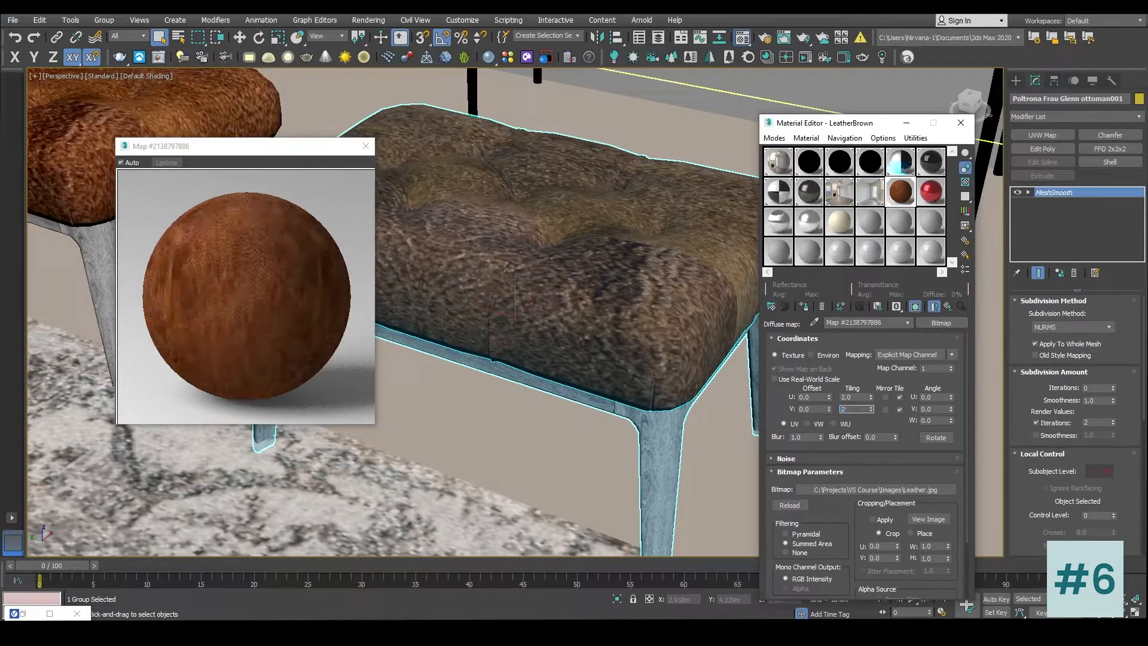
key("Return")
Step: Restore the leather bitmap's U and V tiling to 1
double_click(846, 397)
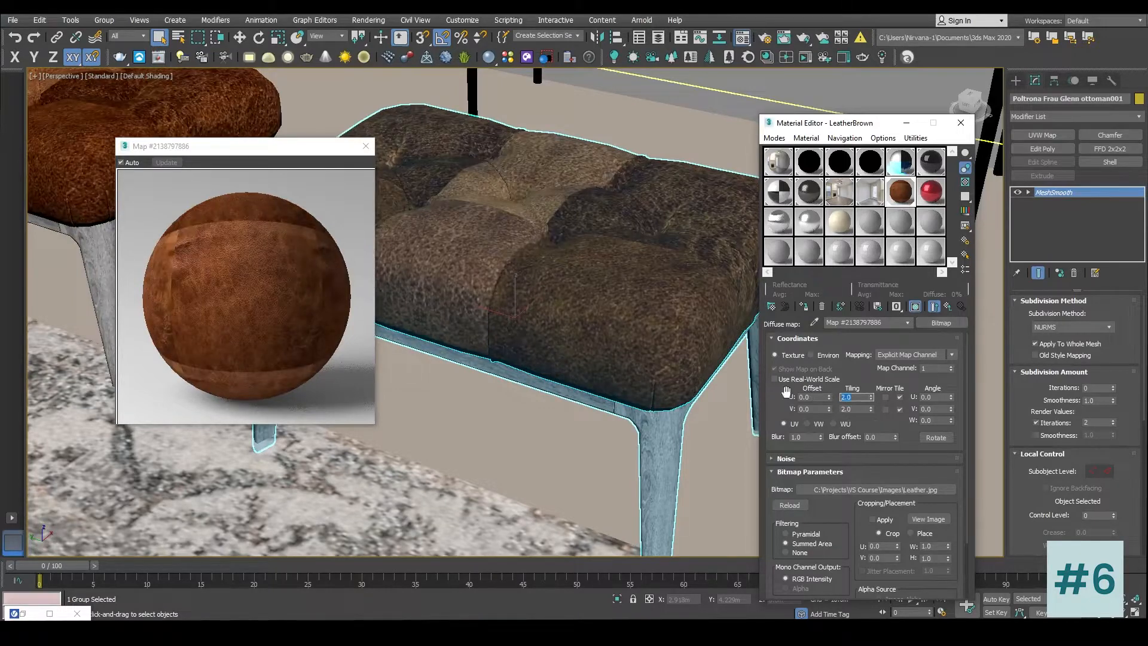
type("1")
key("Return")
double_click(853, 409)
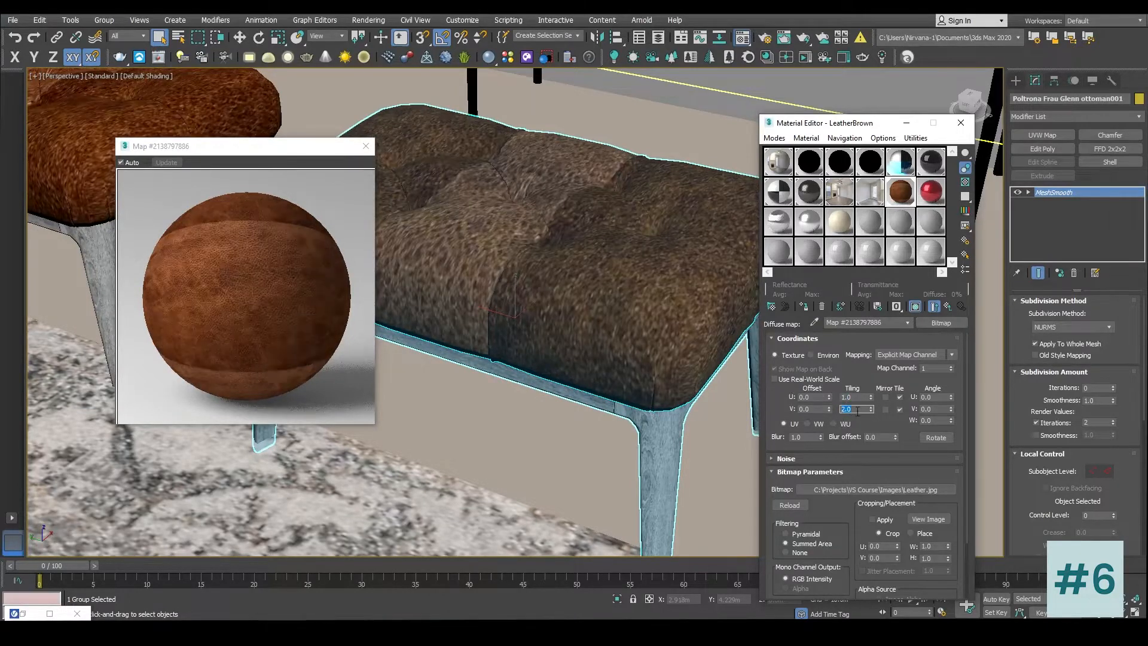
type("1")
key("Return")
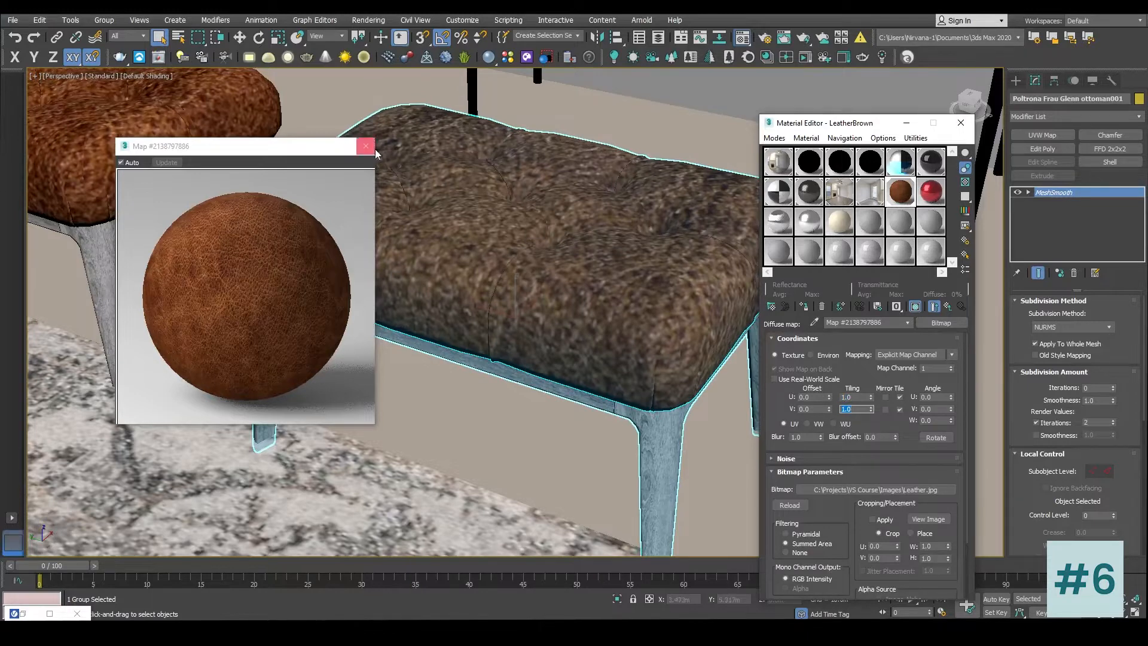
Step: Close the enlarged map preview and bring both ottomans into view
left_click(366, 146)
middle_click_drag(359, 251, 550, 396)
middle_click_drag(736, 408, 497, 401)
Step: Try adding an Unwrap UVW modifier to the floor
left_click(492, 215)
scroll(373, 267, "down", 2)
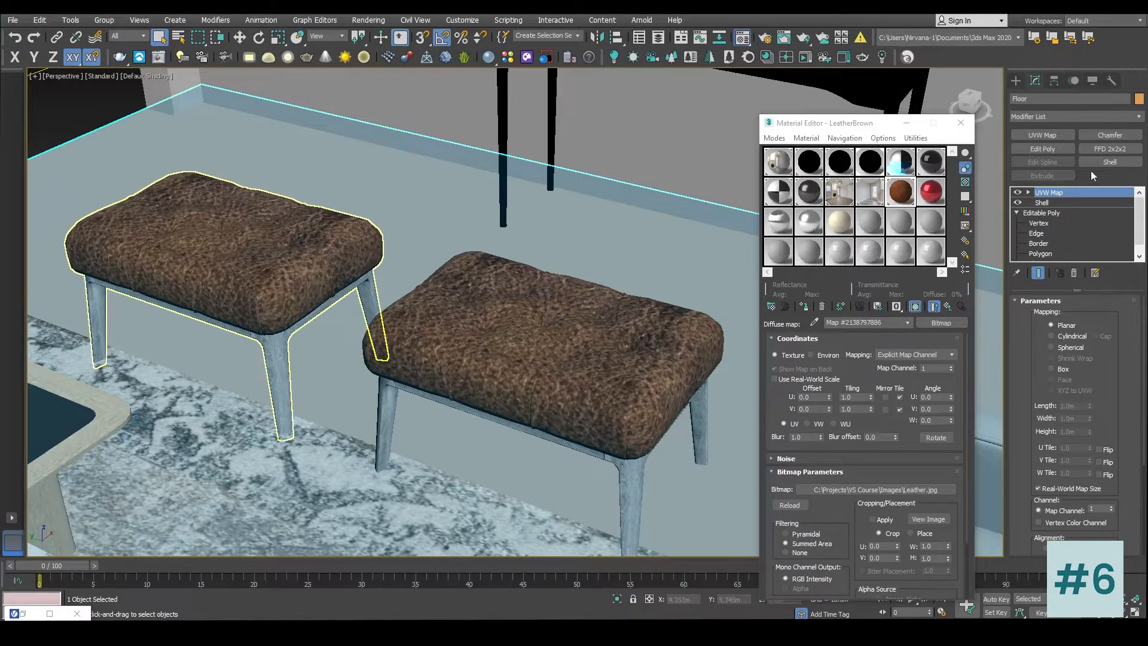
left_click(1073, 112)
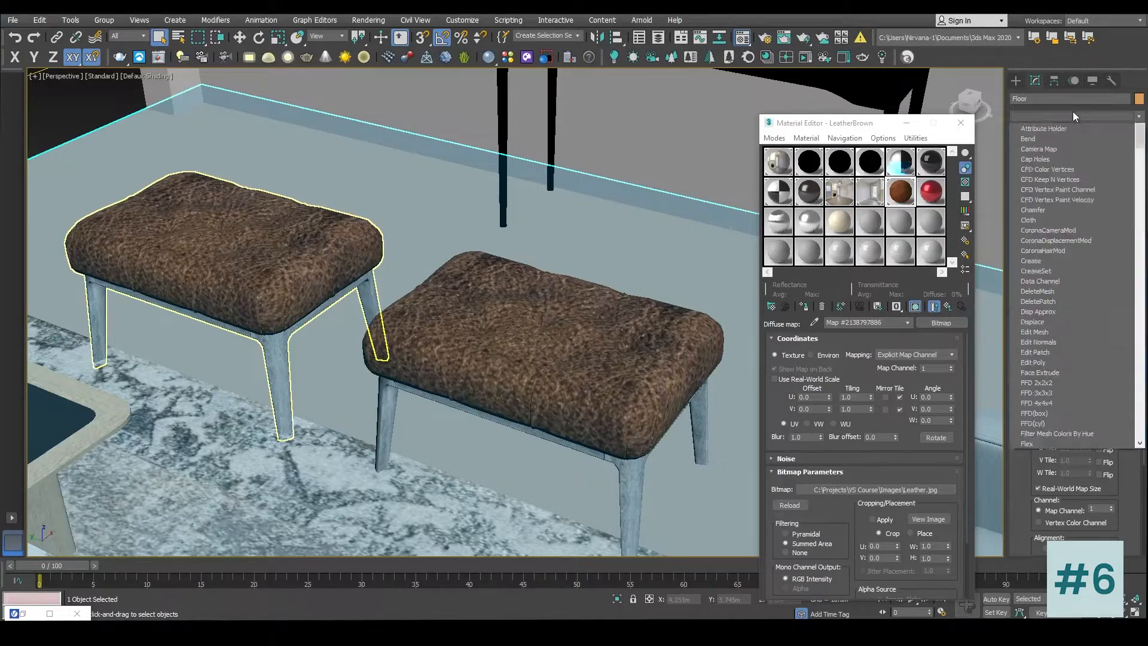
scroll(1068, 114, "down", 10)
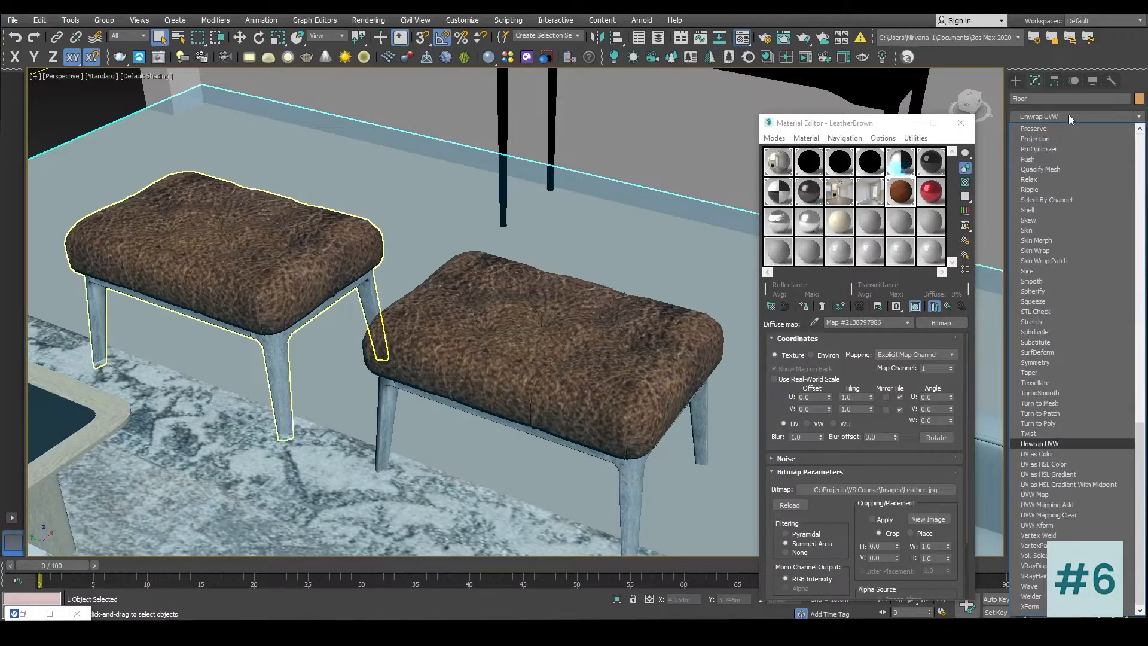
left_click(1045, 444)
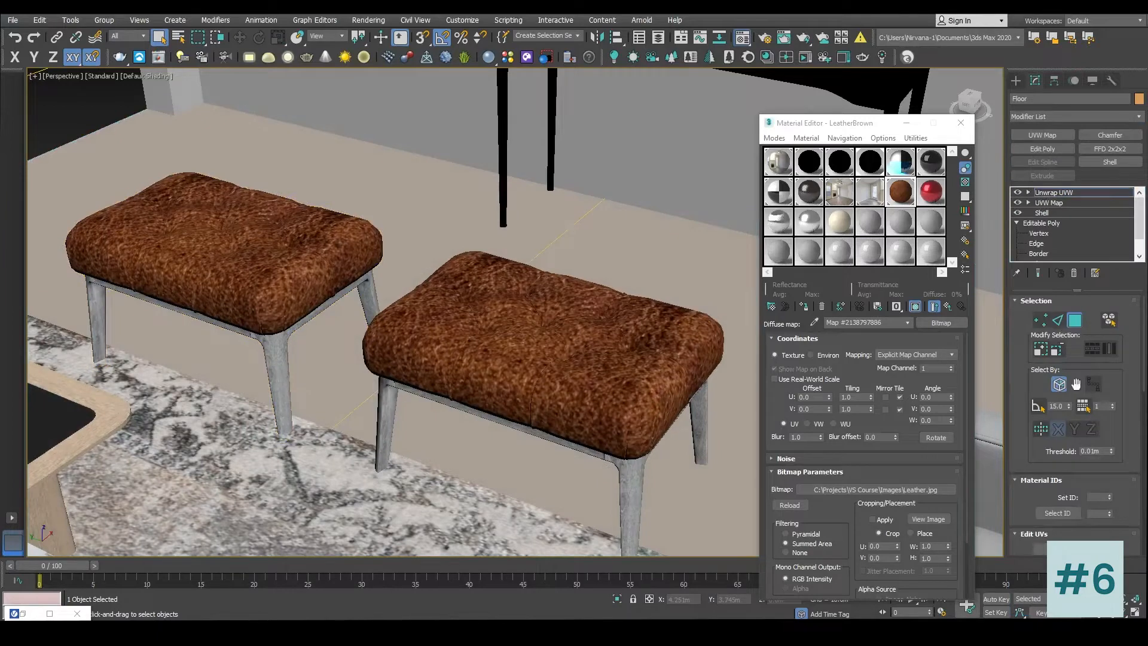
Step: Open the UV editor for the floor's Unwrap UVW modifier and try selecting the faces in its UV layout
left_click_drag(1030, 500, 1030, 360)
left_click(1067, 415)
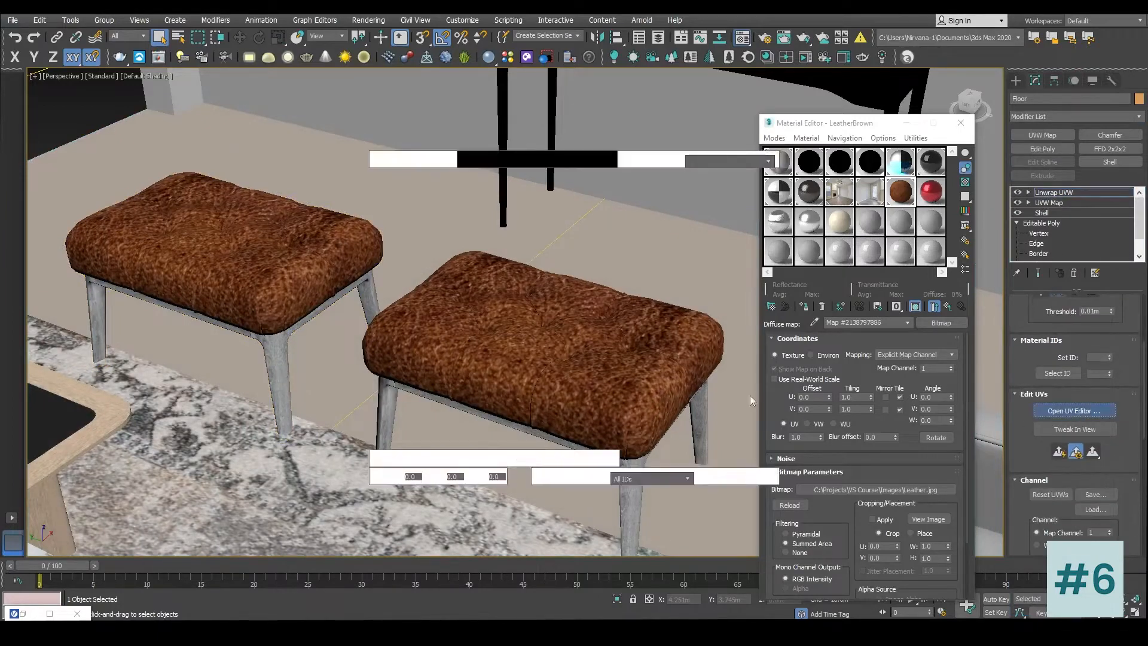
scroll(241, 293, "down", 8)
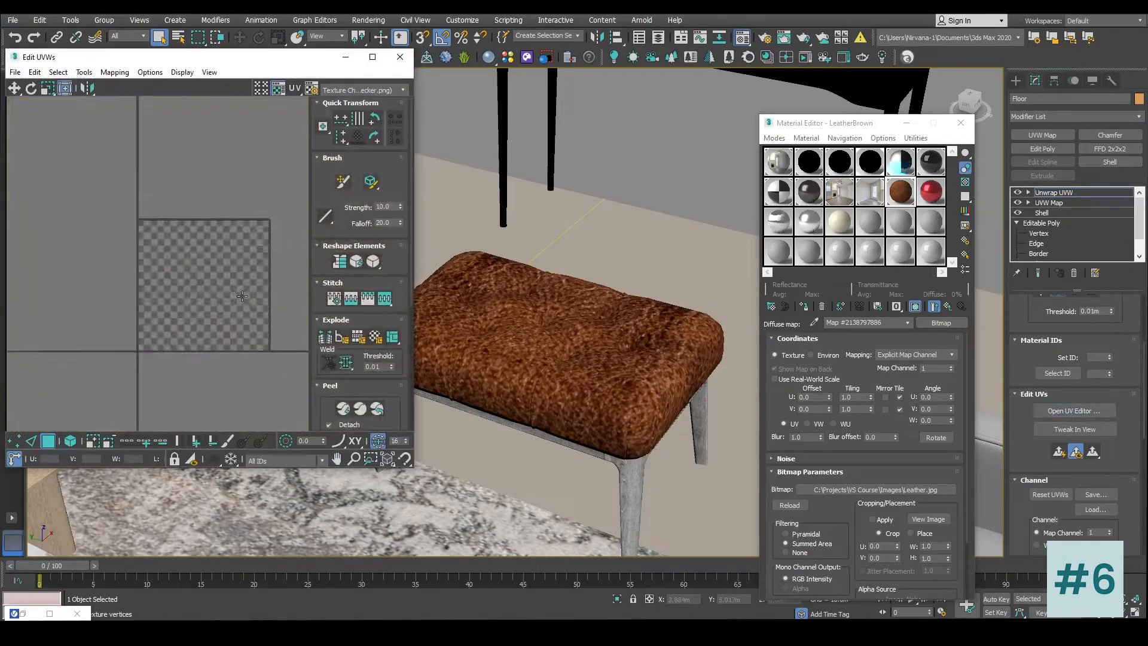
scroll(248, 299, "up", 3)
scroll(249, 295, "down", 5)
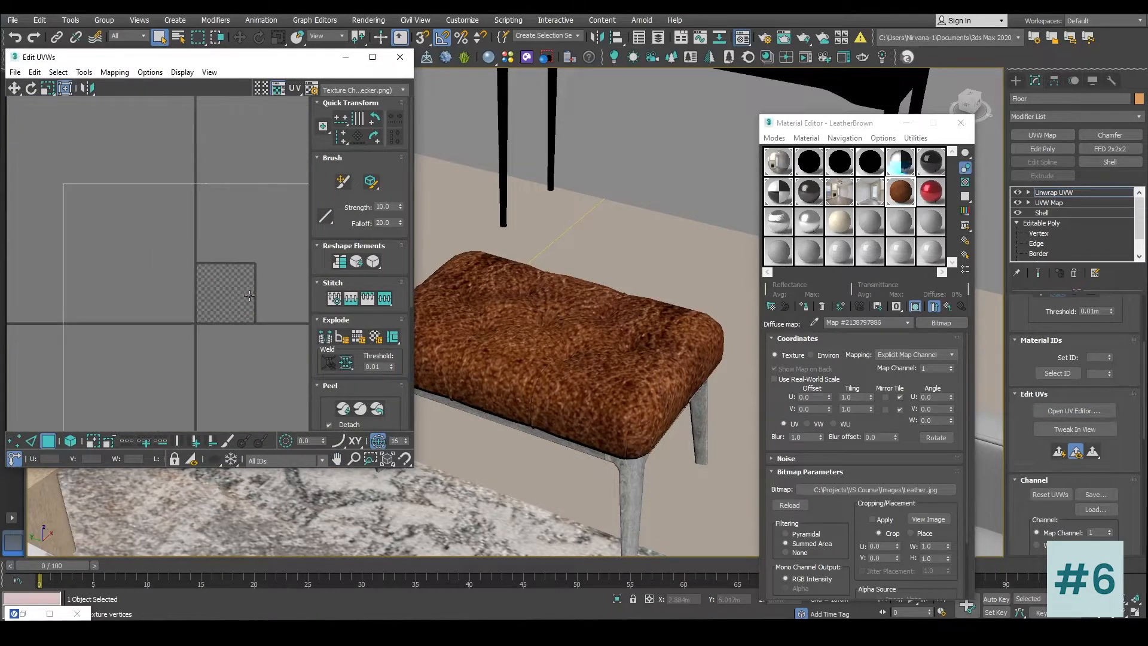
left_click_drag(118, 207, 307, 392)
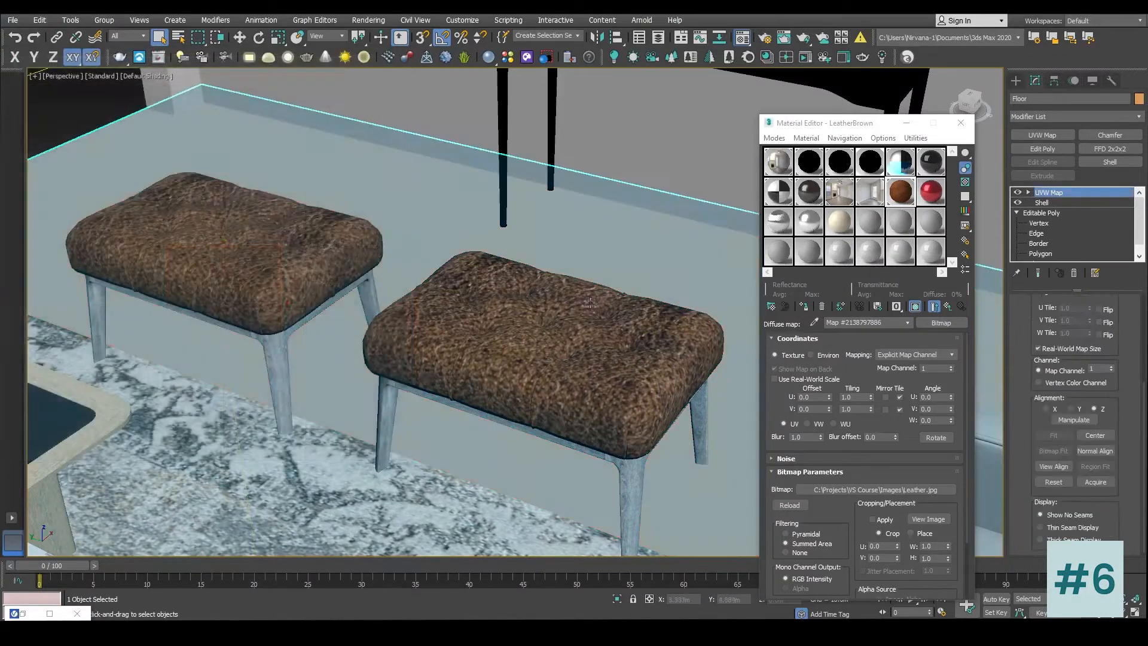
Step: Ungroup the front ottoman and select only its leather cushion
left_click(633, 357)
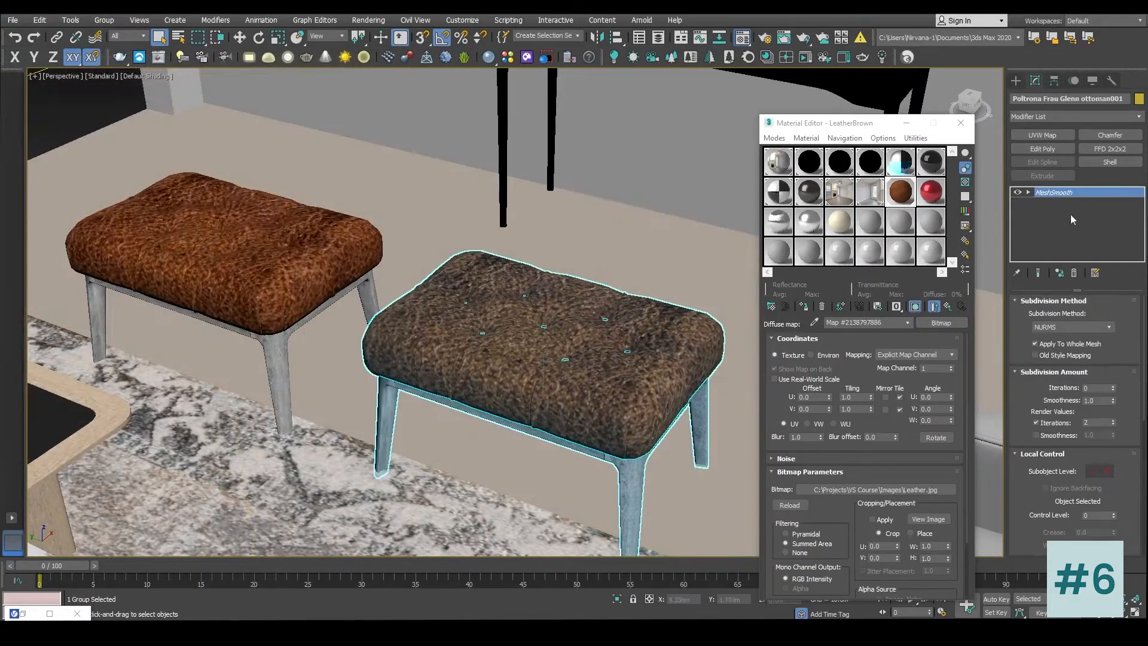
left_click(1088, 113)
left_click(1089, 114)
left_click(104, 20)
left_click(111, 47)
left_click(470, 320)
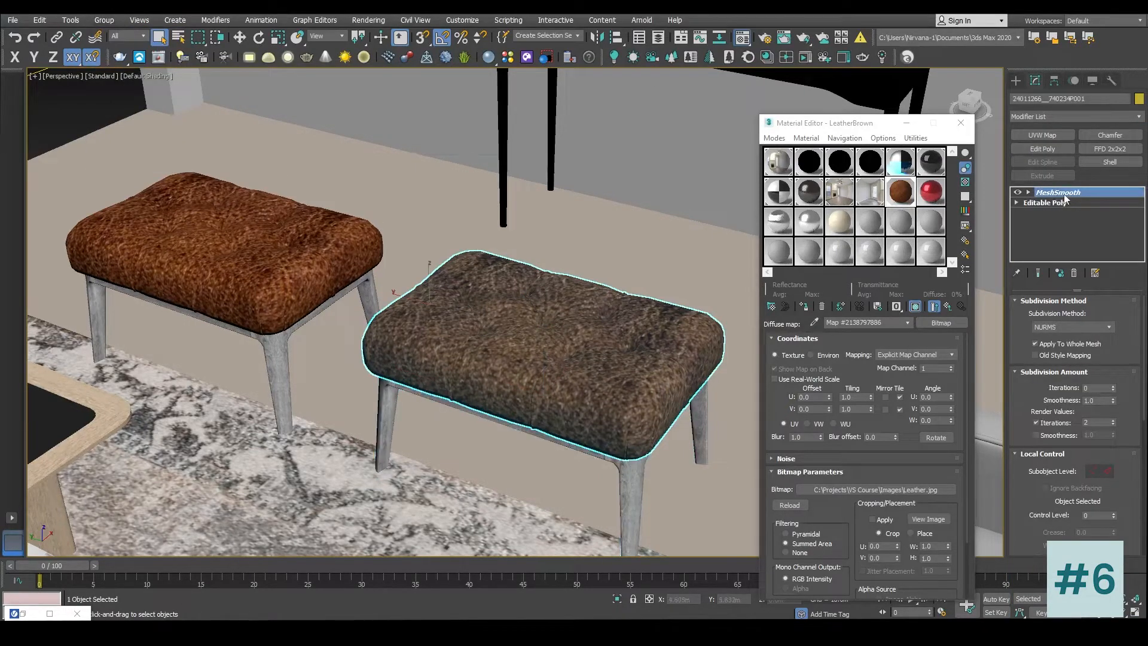
Step: Add an Unwrap UVW modifier to the front ottoman's cushion and open its UV editor
left_click(1066, 116)
key("u")
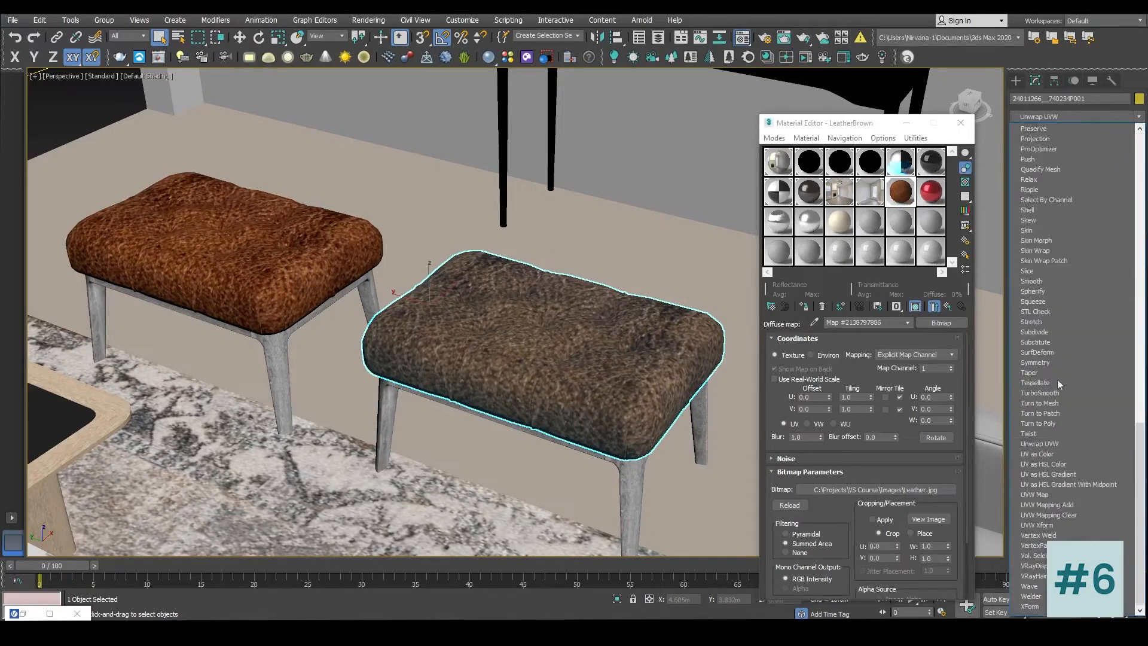
left_click(1055, 440)
left_click(1100, 411)
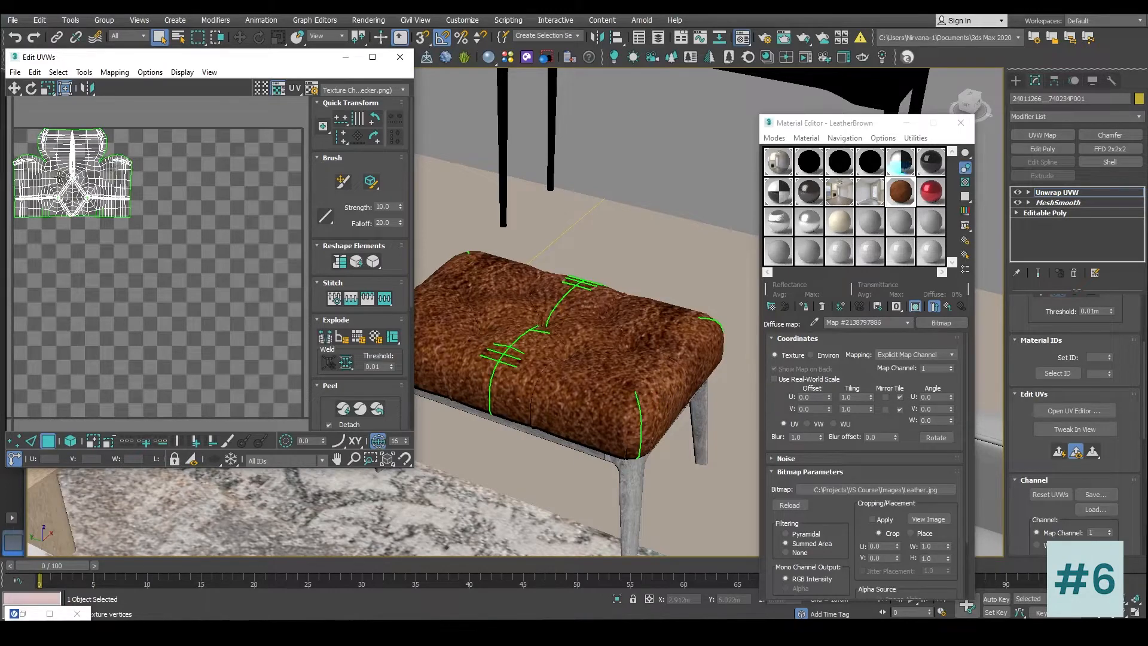
Step: Select the cushion's whole UV layout, scale it up to span the checker tile's width, and move it down within the tile
middle_click_drag(151, 223, 188, 251)
left_click_drag(193, 138, 6, 292)
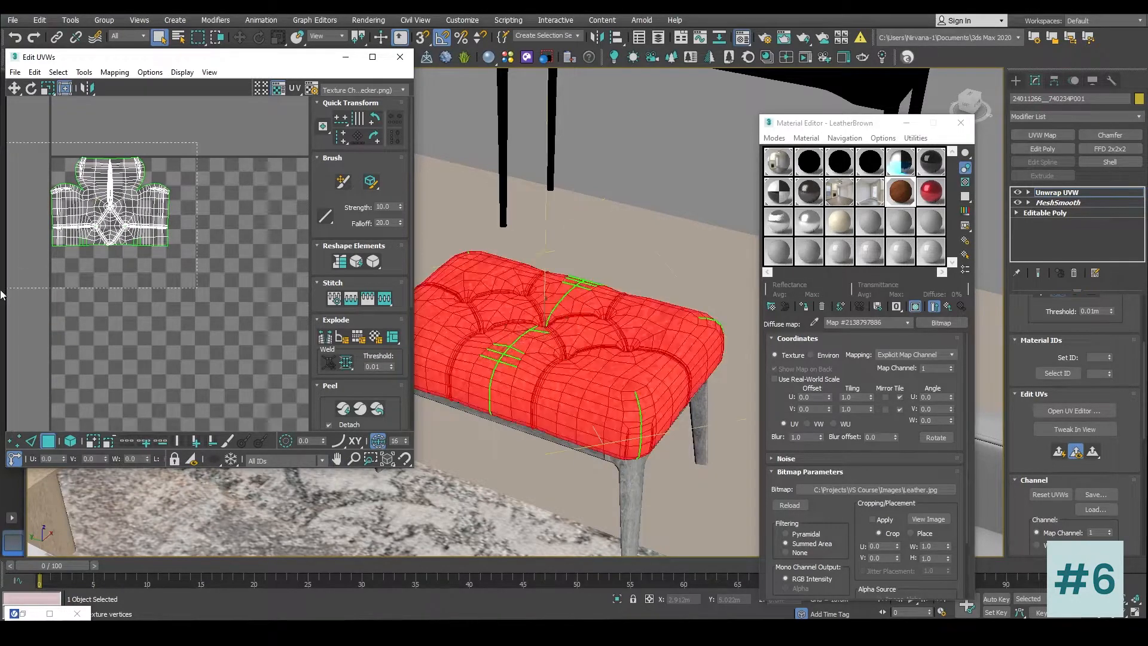
left_click_drag(169, 246, 357, 386, "ctrl")
middle_click_drag(203, 318, 131, 286)
scroll(131, 286, "down", 2)
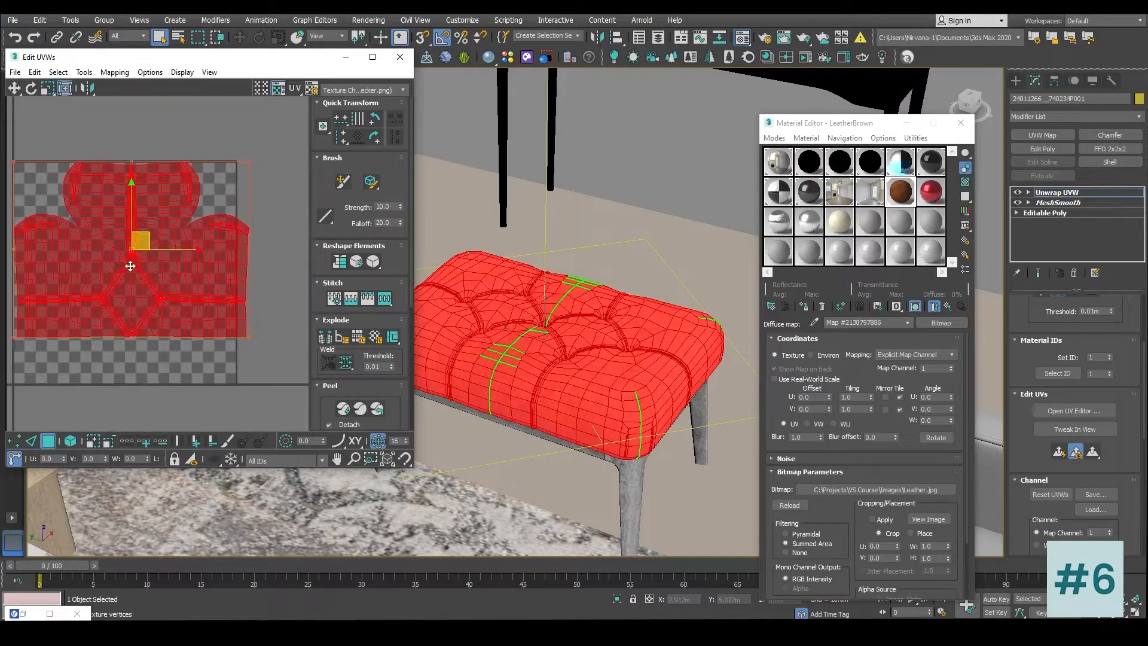
left_click_drag(251, 336, 226, 329, "ctrl")
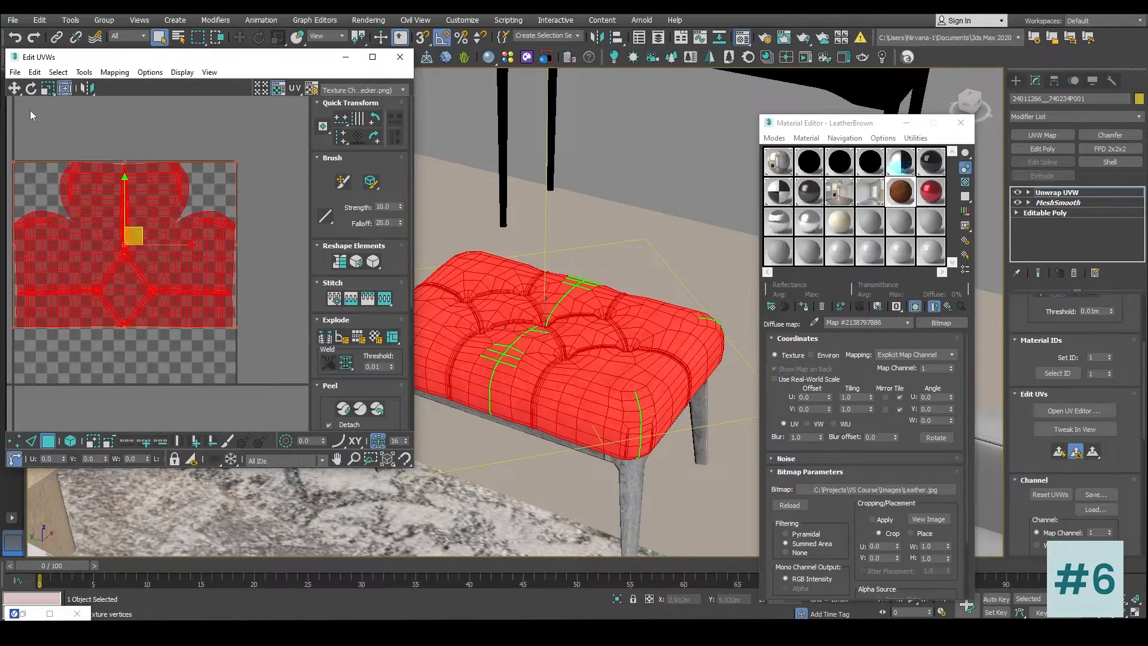
left_click(14, 88)
left_click_drag(123, 244, 116, 271)
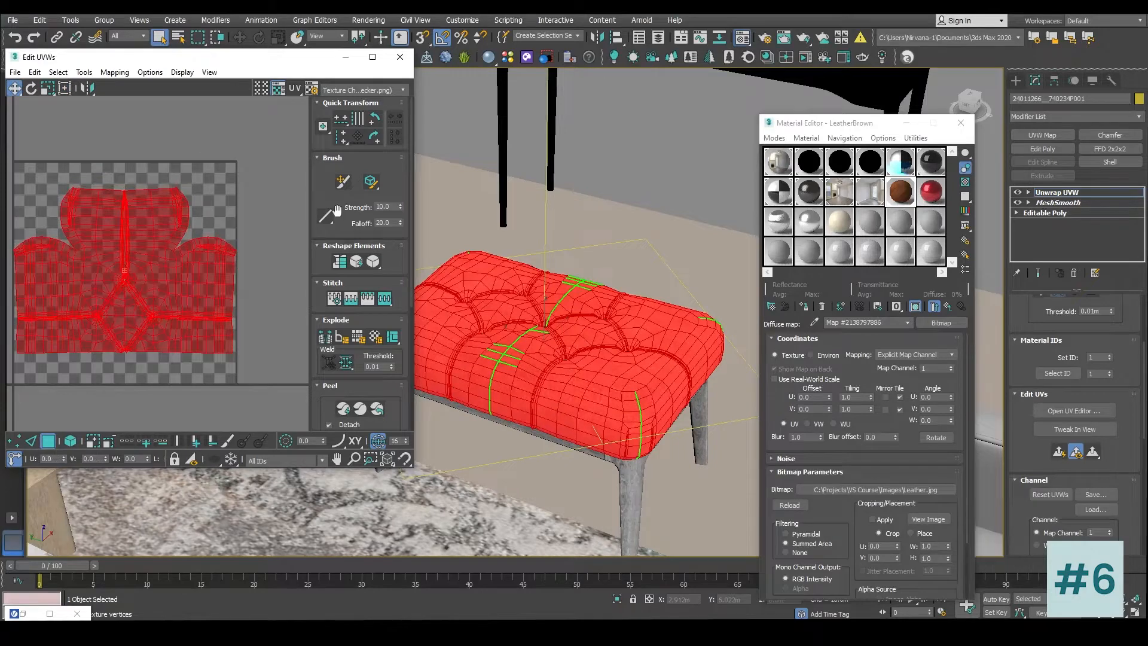
Step: Close the UV editor and take the selection off the cushion
left_click_drag(217, 53, 314, 264)
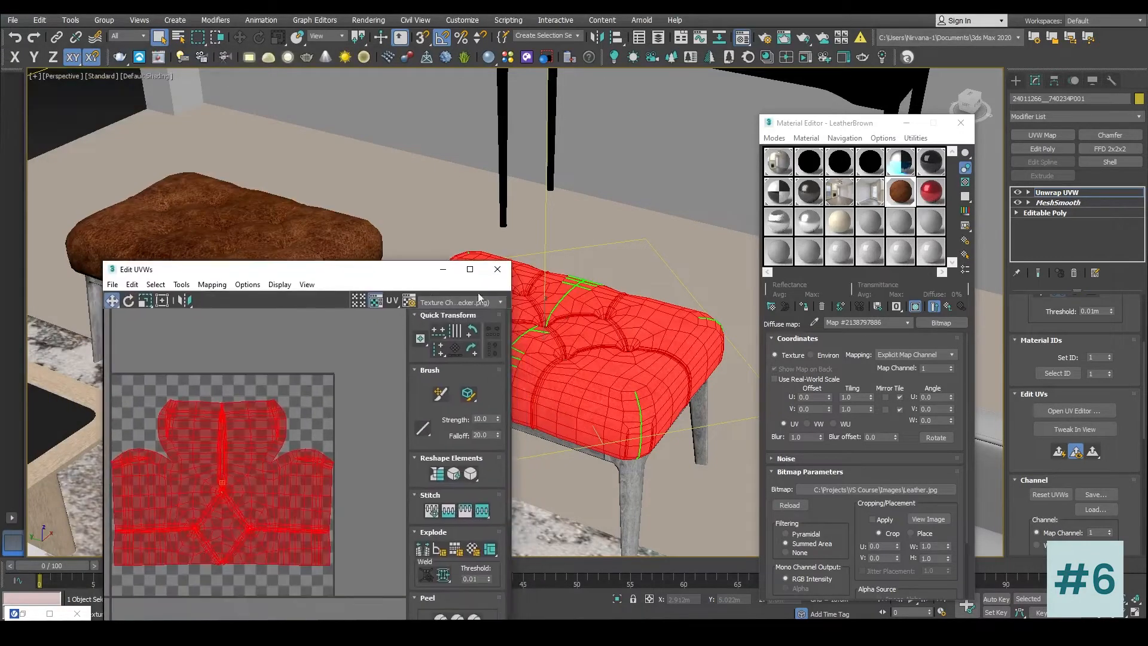
left_click(498, 268)
left_click(1015, 84)
left_click(651, 213)
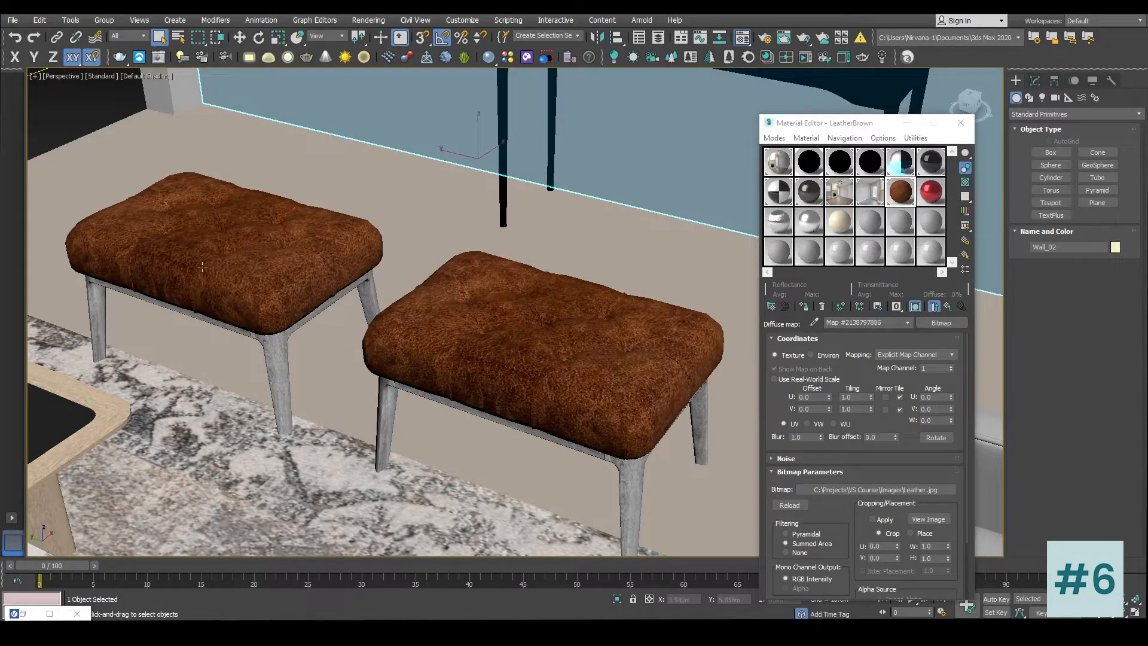
Step: Rotate the rear ottoman group -180 degrees about the Z axis and deselect it
left_click(236, 289)
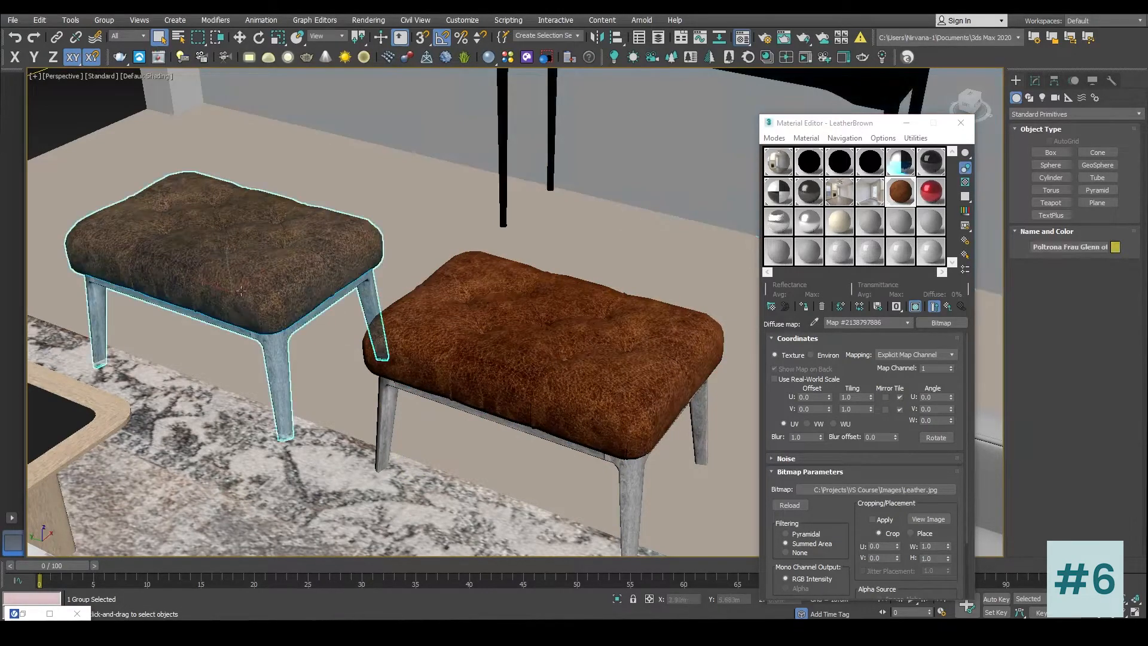
left_click(259, 38)
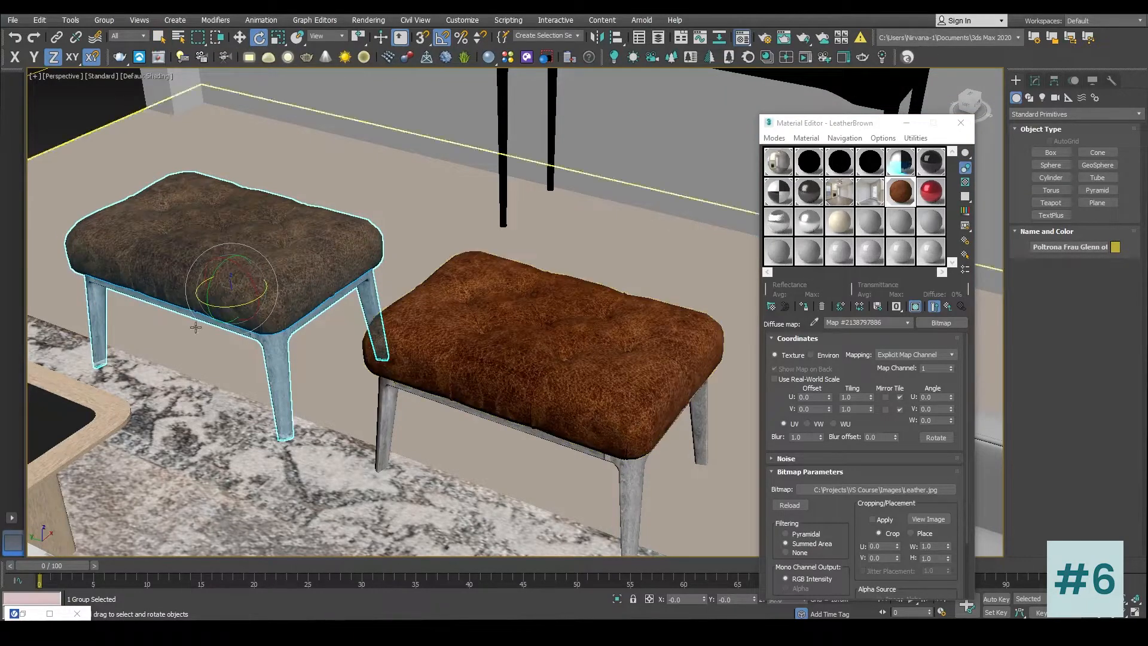
left_click_drag(246, 300, 122, 297)
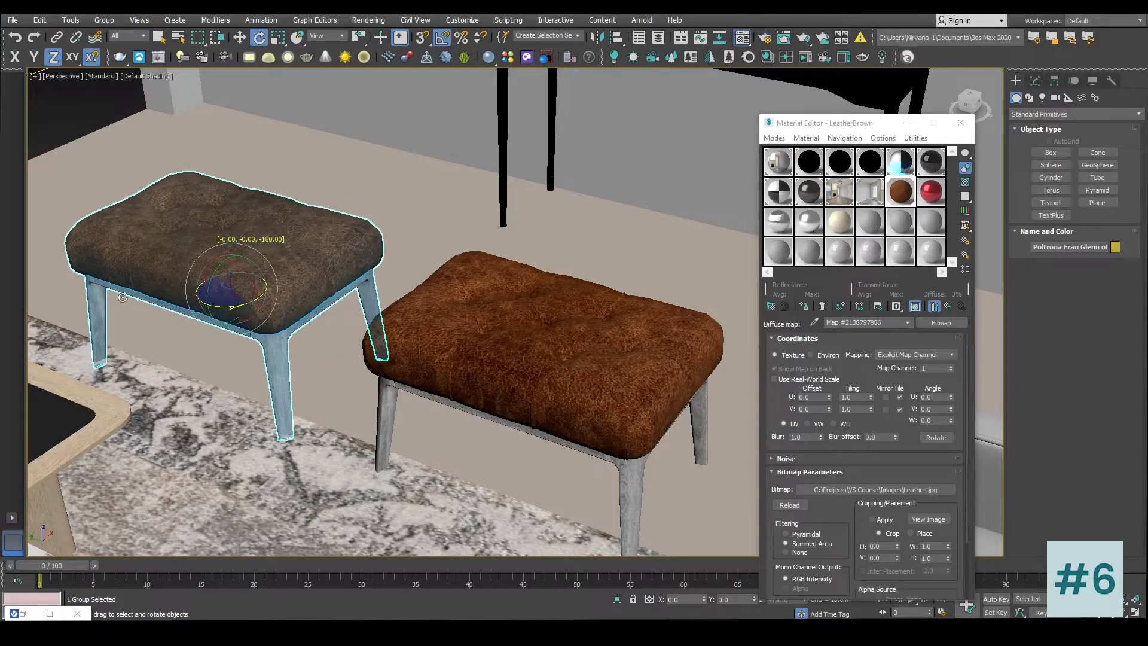
left_click(506, 248)
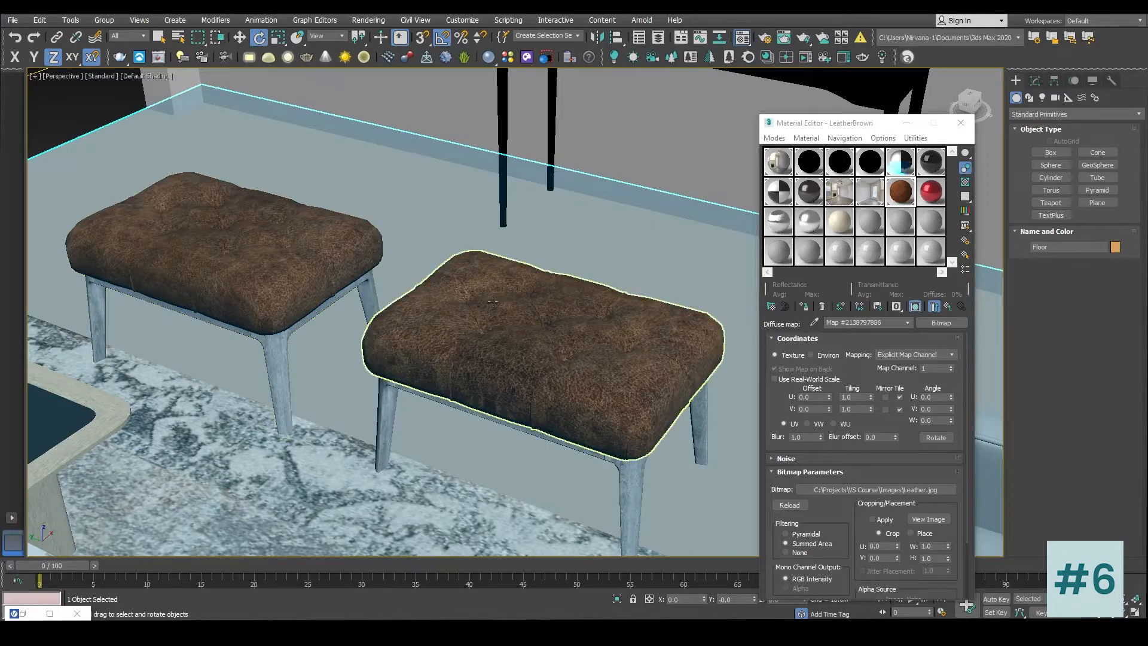
Step: Enlarge the leather preview and set the LeatherBrown material's reflection colour value to 100
double_click(900, 192)
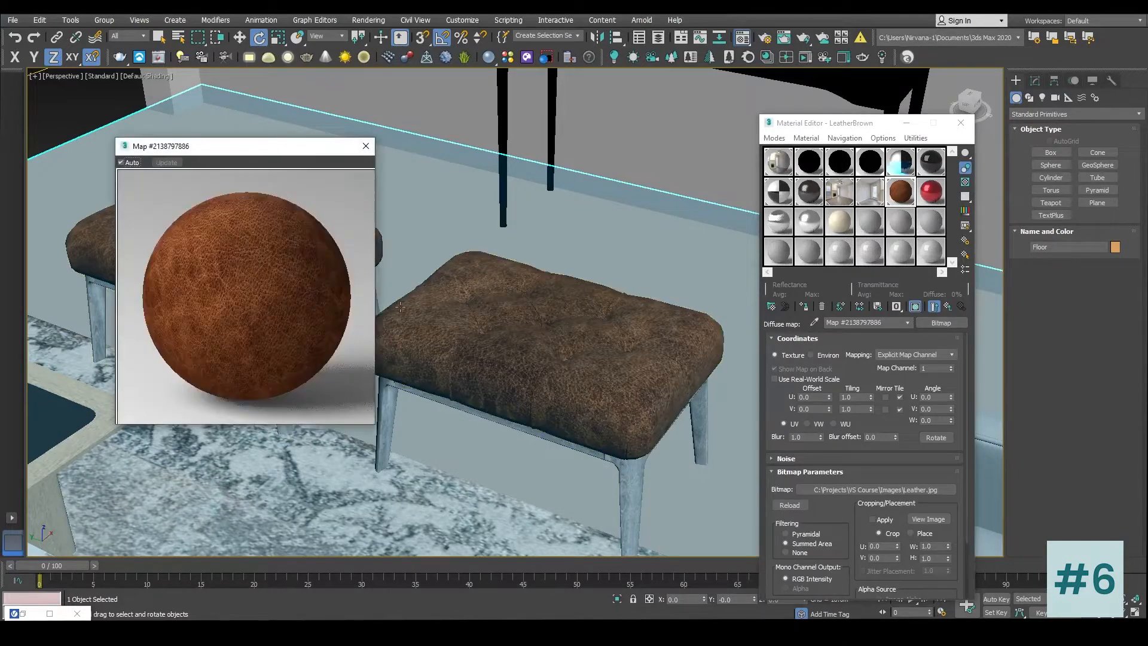
left_click(947, 306)
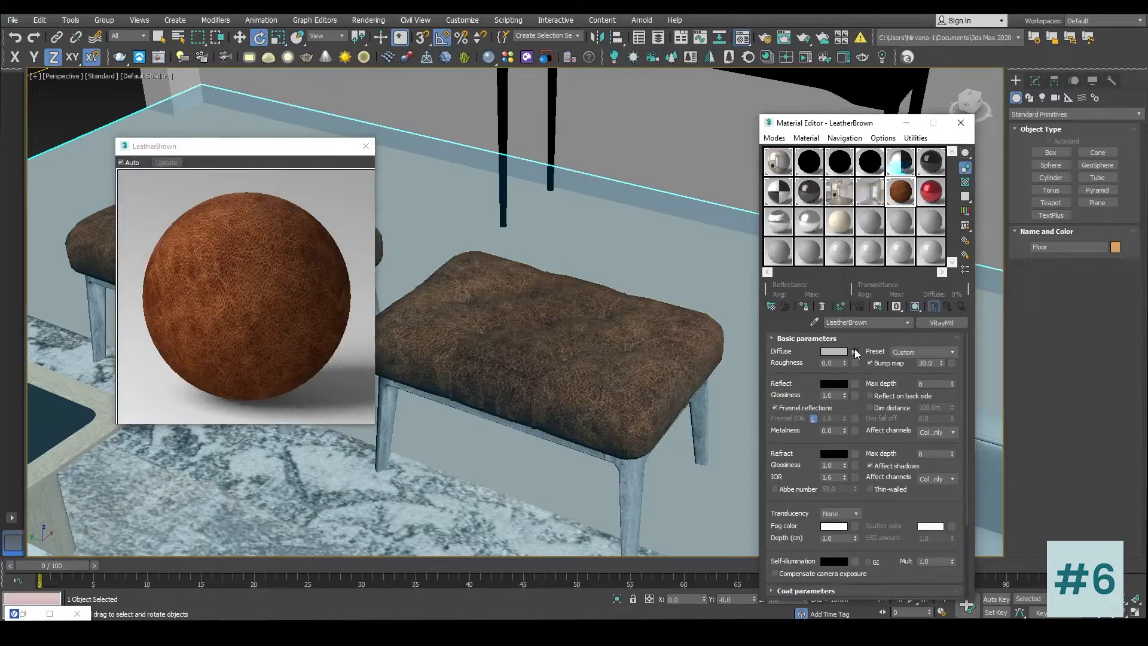
left_click(843, 386)
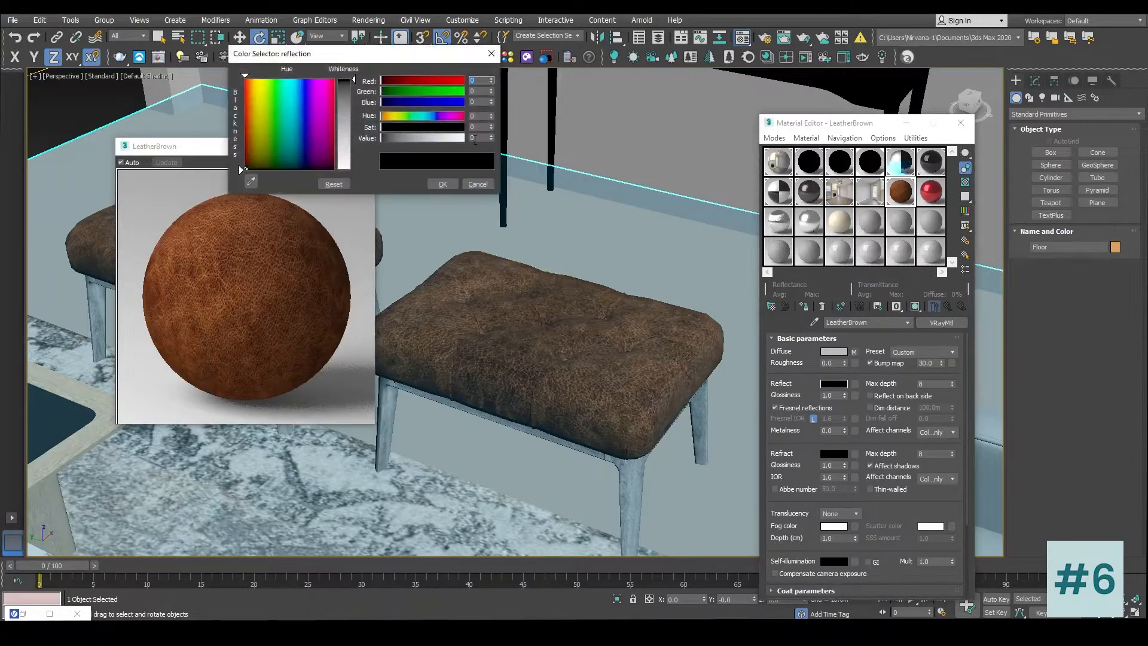
type("100")
key("Return")
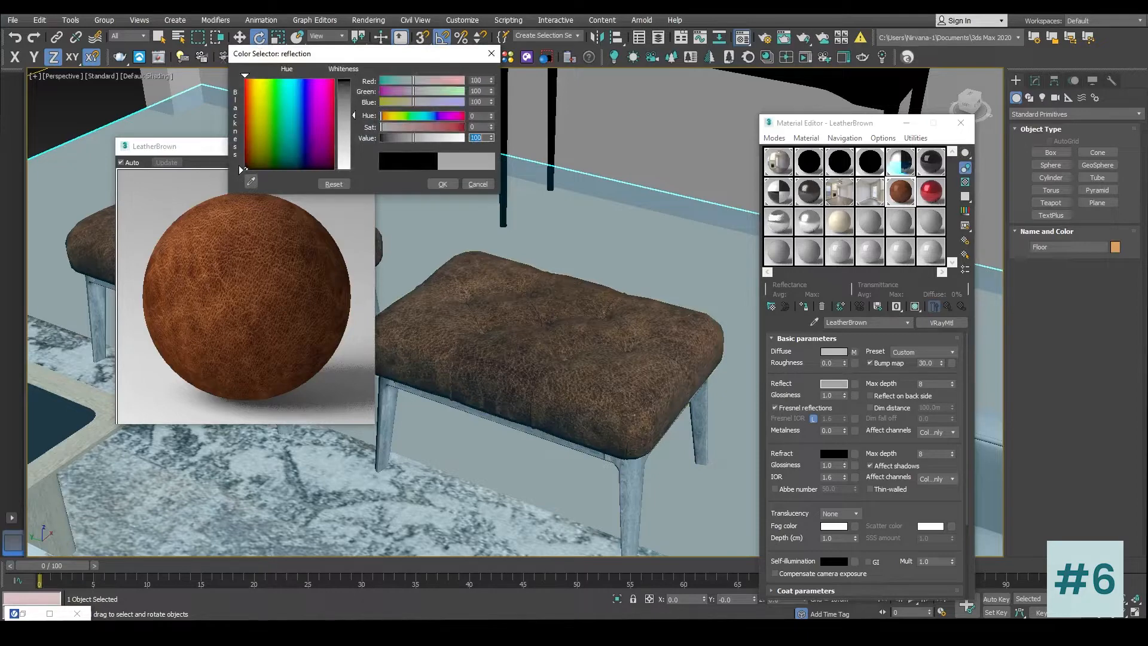
left_click(443, 183)
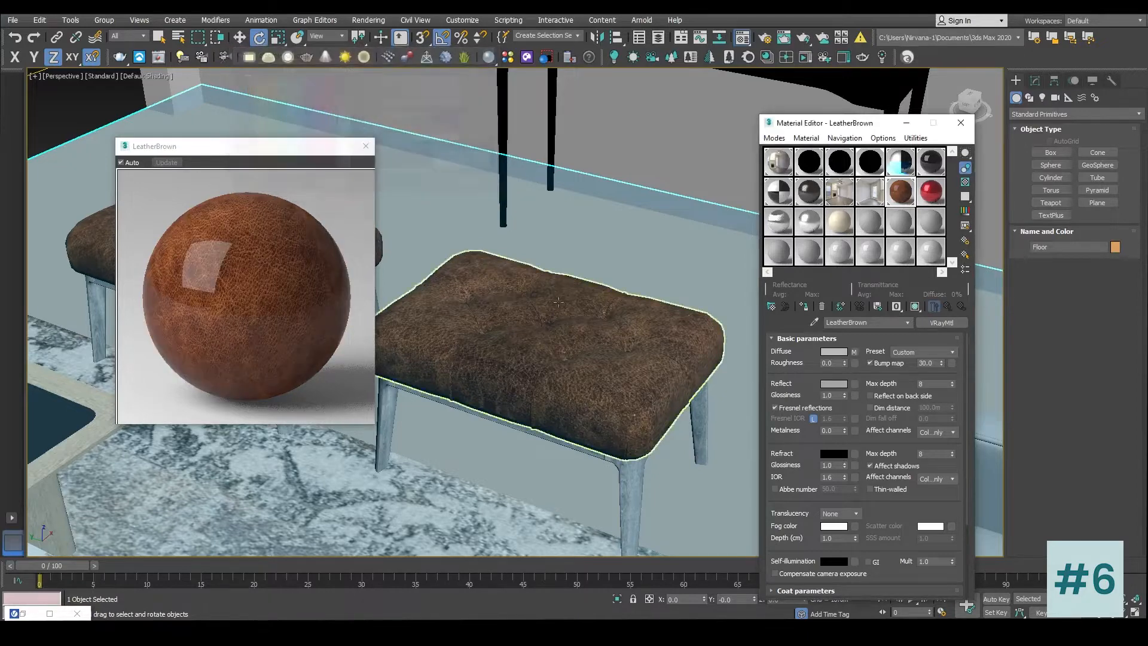
Step: Lower the LeatherBrown reflection glossiness to 0.7, check it in a larger preview, and close the preview
left_click_drag(837, 395, 756, 397)
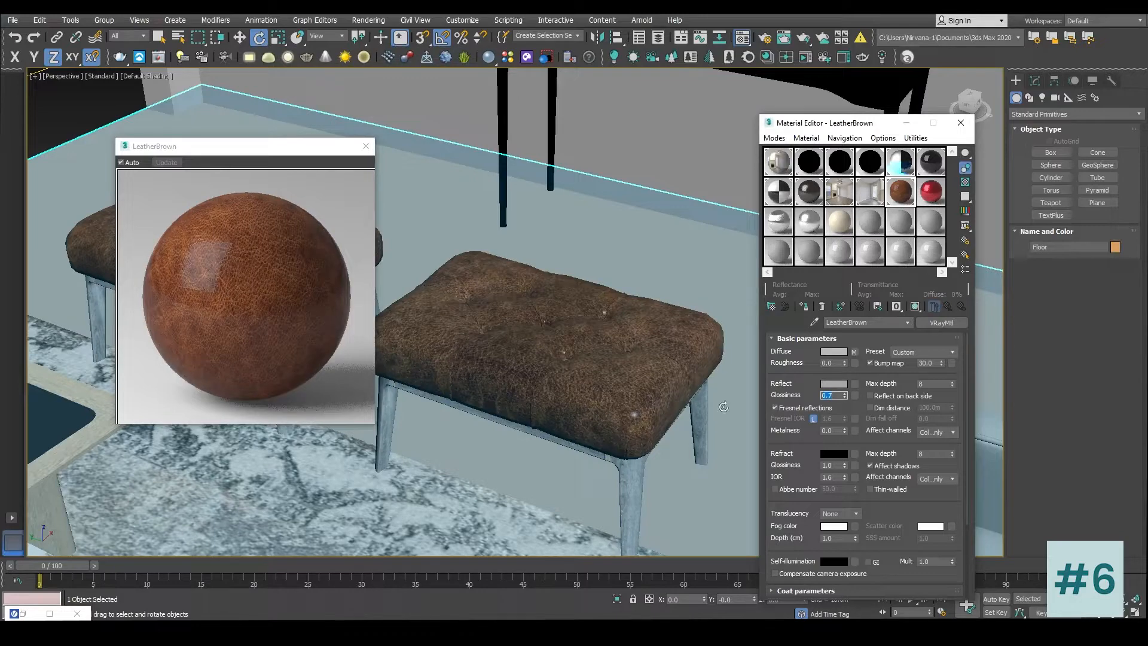
left_click_drag(114, 427, 74, 489)
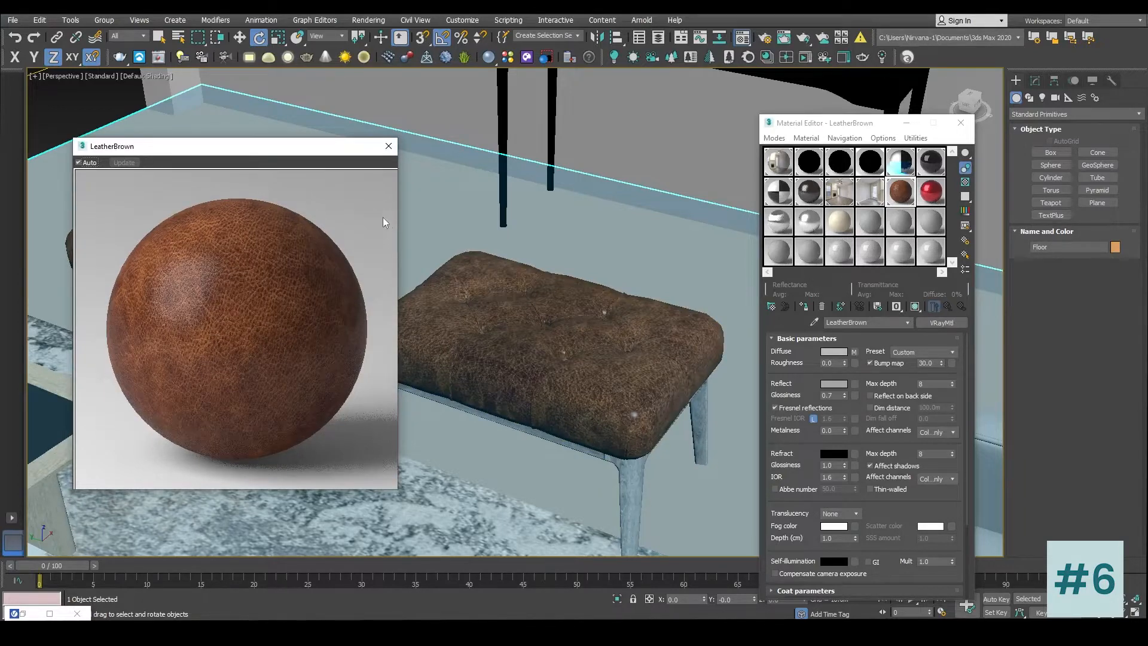
left_click(389, 146)
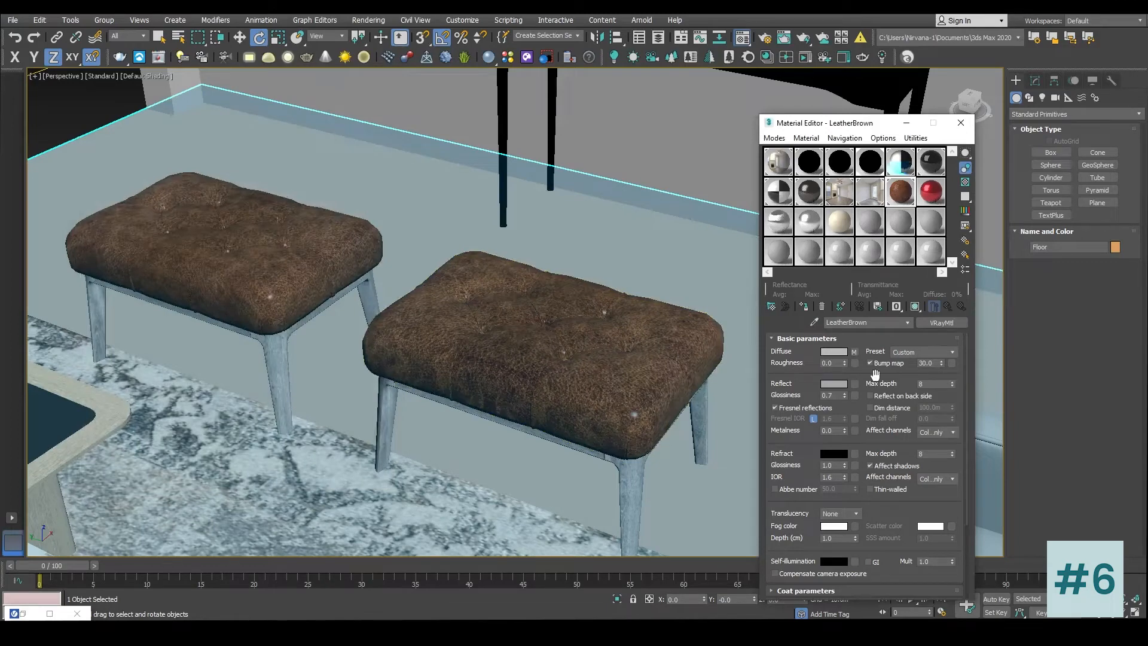
Step: Switch from the perspective view to the Camera001 view and open the V-Ray frame buffer
left_click(550, 226)
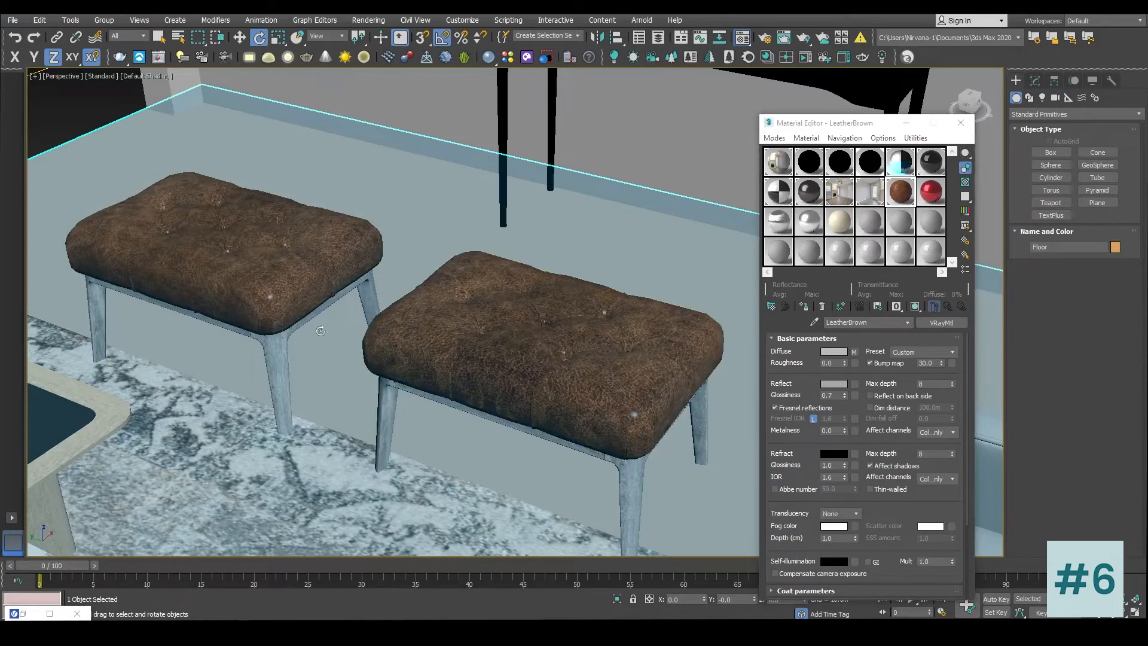
left_click(616, 459)
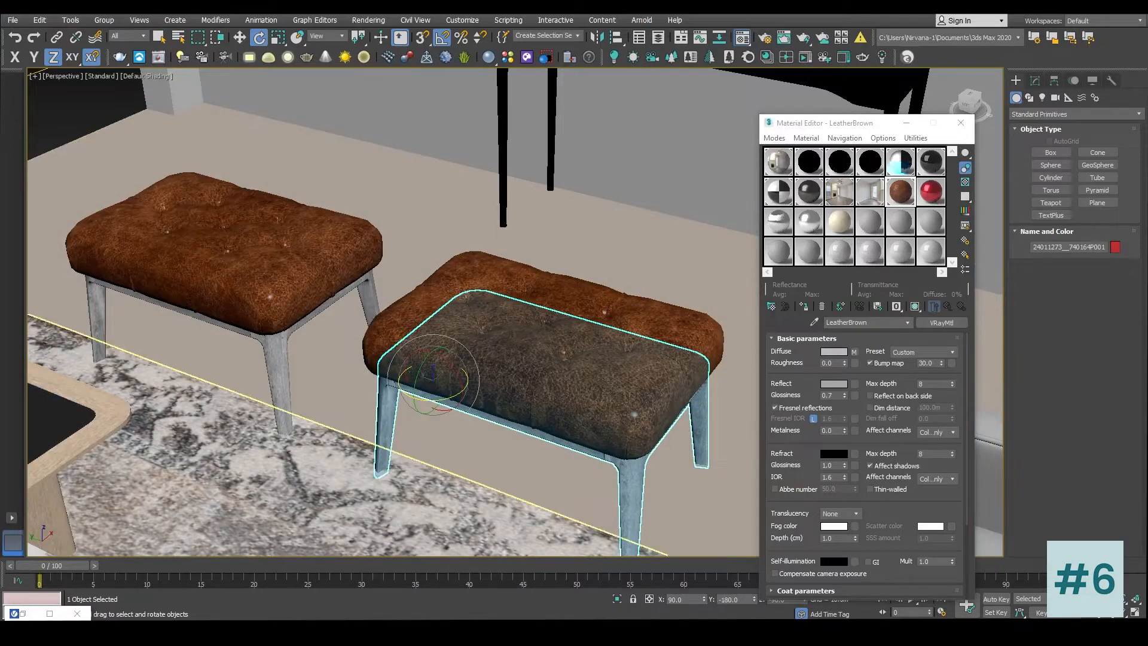
left_click(419, 197)
key("c")
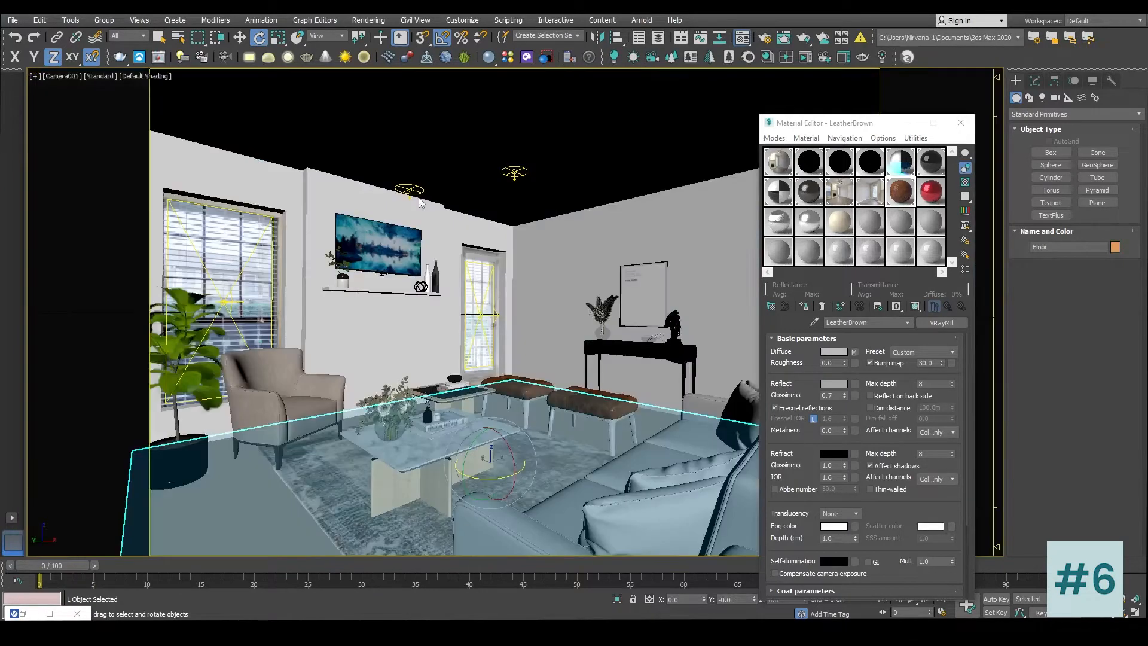
left_click(584, 123)
right_click(605, 186)
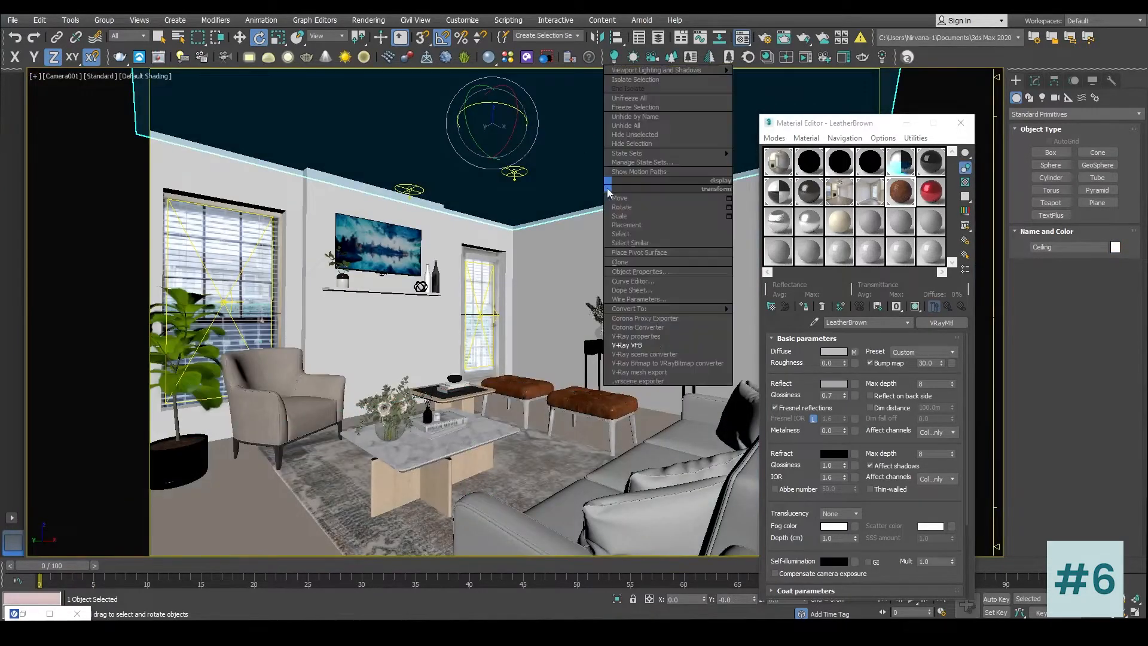
left_click(655, 345)
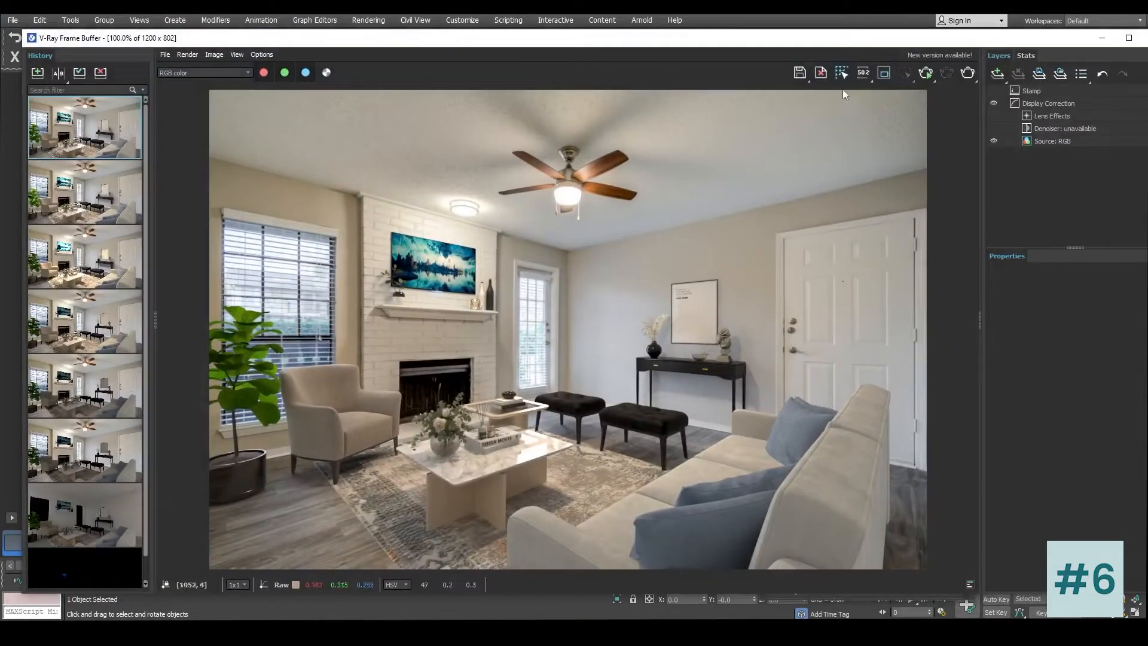
Step: Define a render region around the two ottomans and render it
left_click(884, 72)
left_click_drag(529, 362, 700, 470)
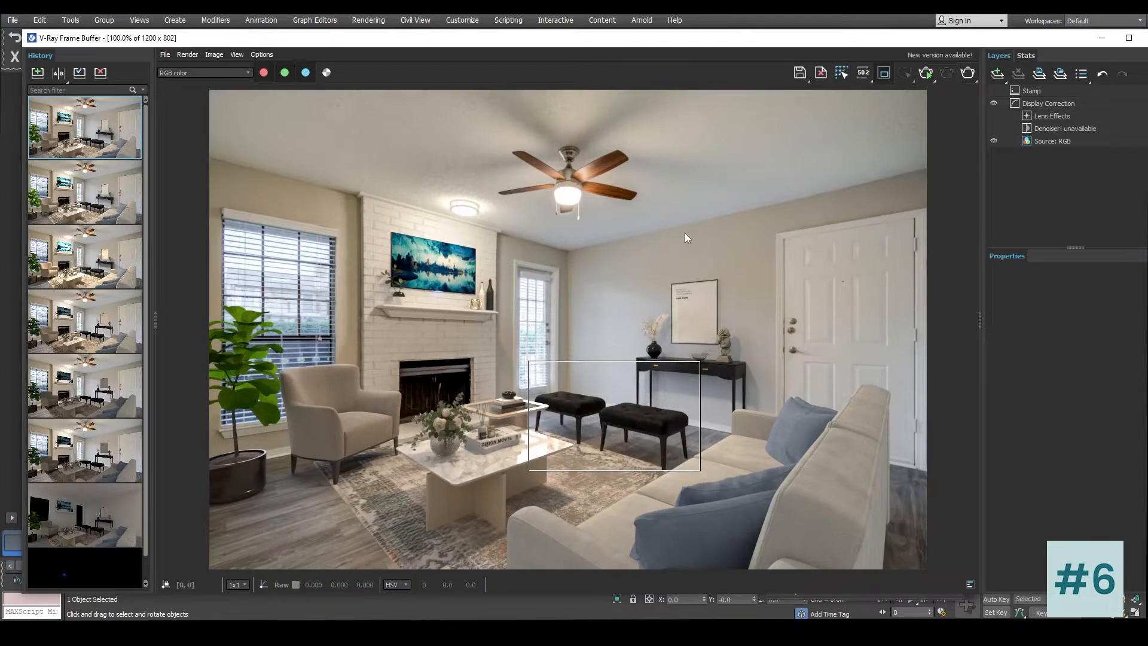
key("shift+q")
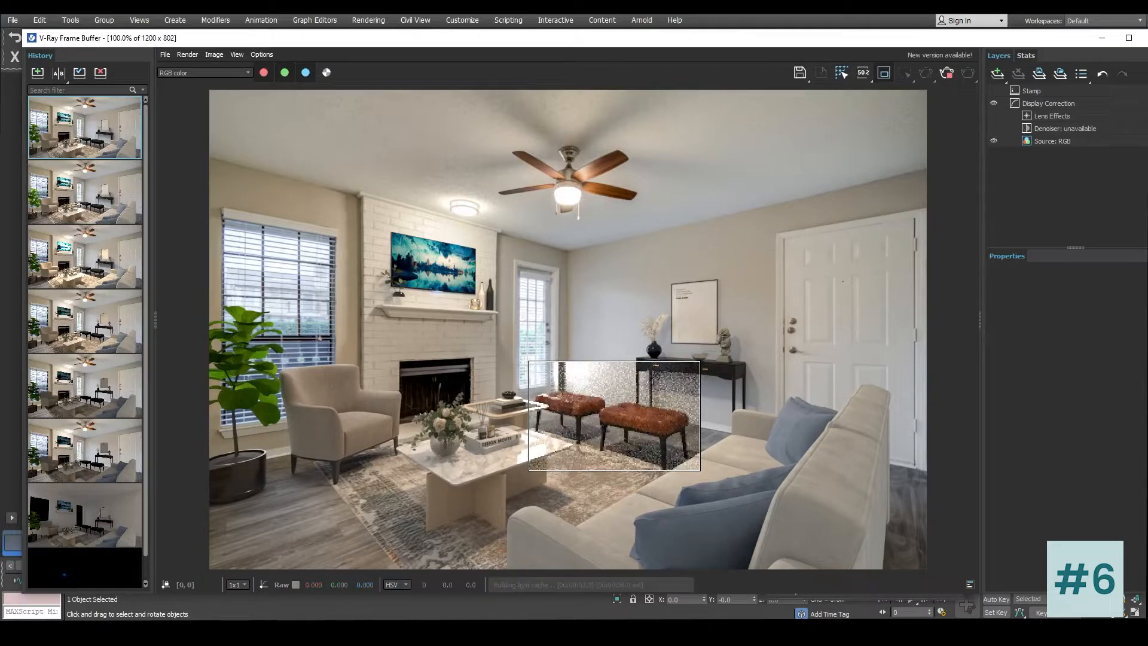
Step: Compare the rendered ottomans up close with the reference photo, then put away the photo and frame buffer
left_click(504, 576)
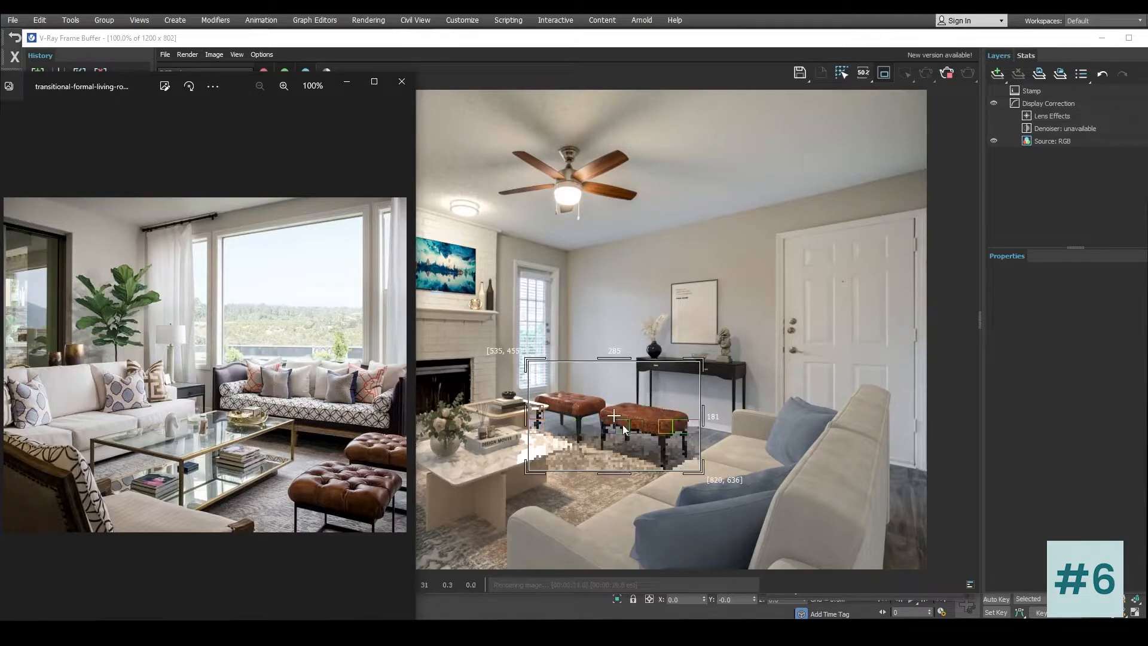
scroll(622, 424, "up", 1)
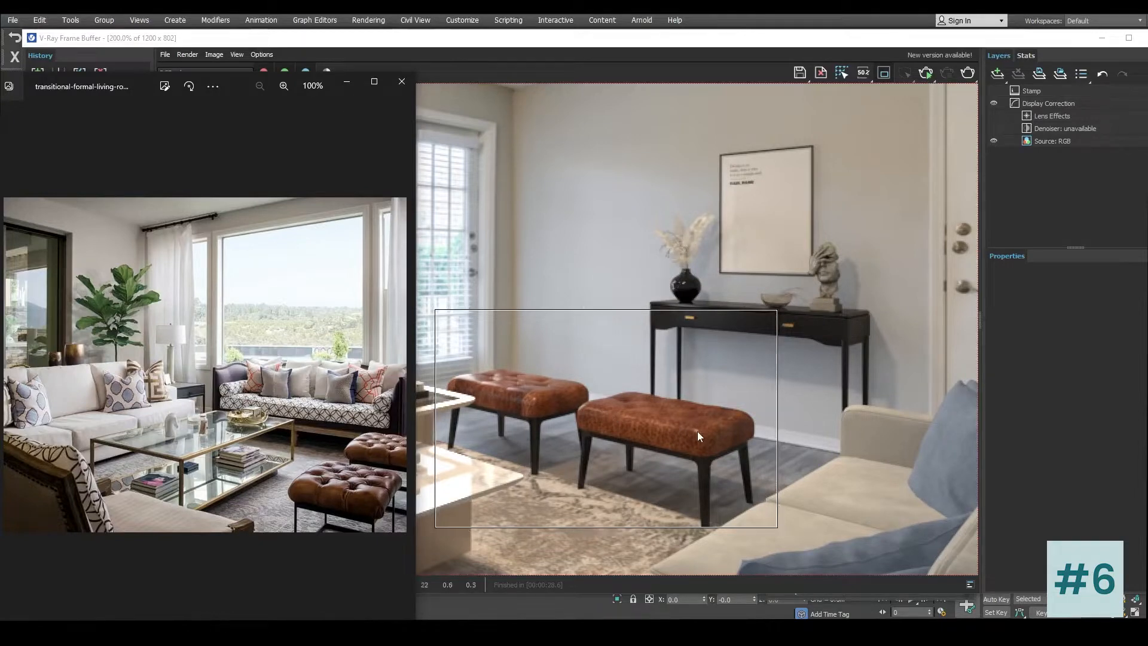
left_click(347, 82)
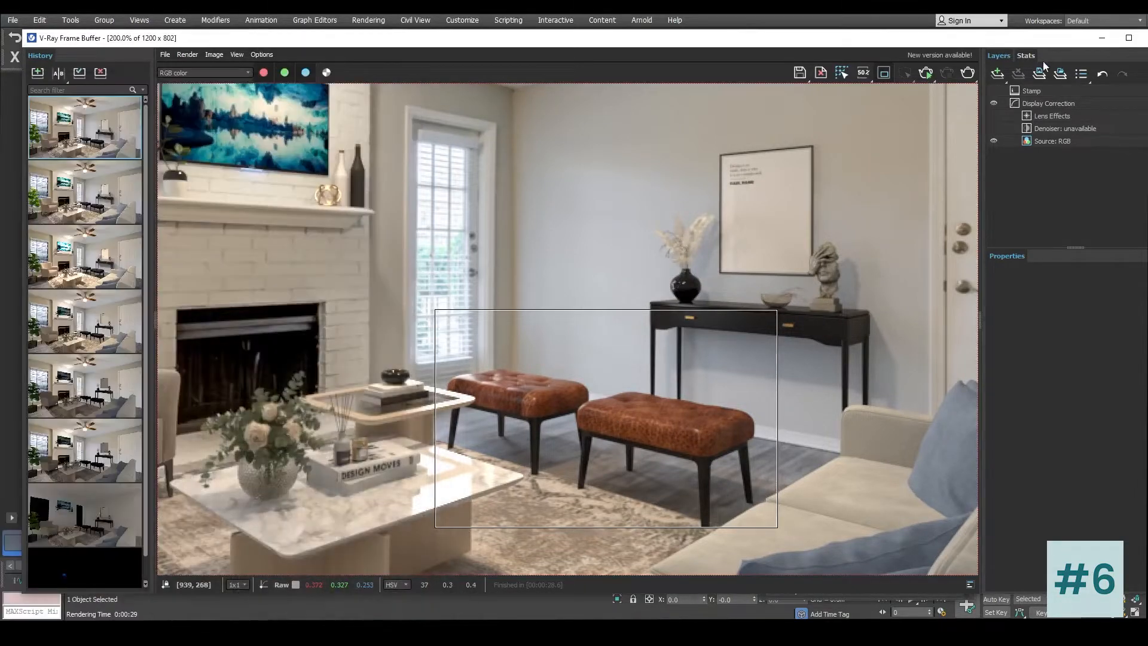
left_click(1102, 38)
Step: Focus the perspective view on the front ottoman's cushion and lower the LeatherBrown reflection glossiness to 0.6
left_click(591, 401)
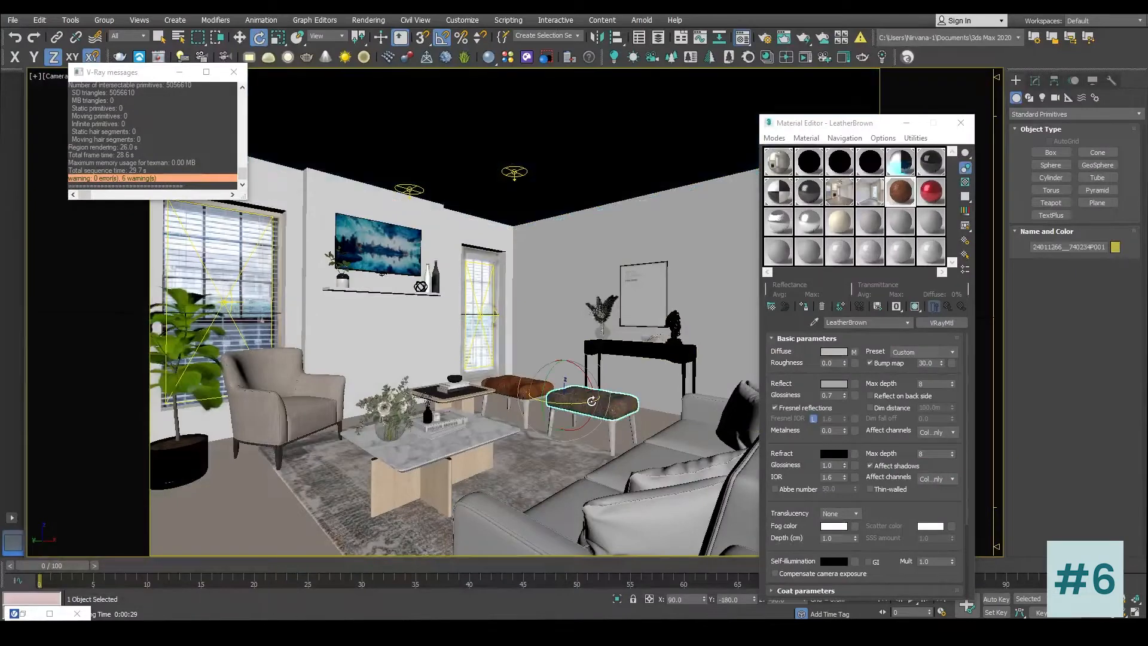
key("p")
key("z")
middle_click_drag(574, 413, 587, 412, "alt")
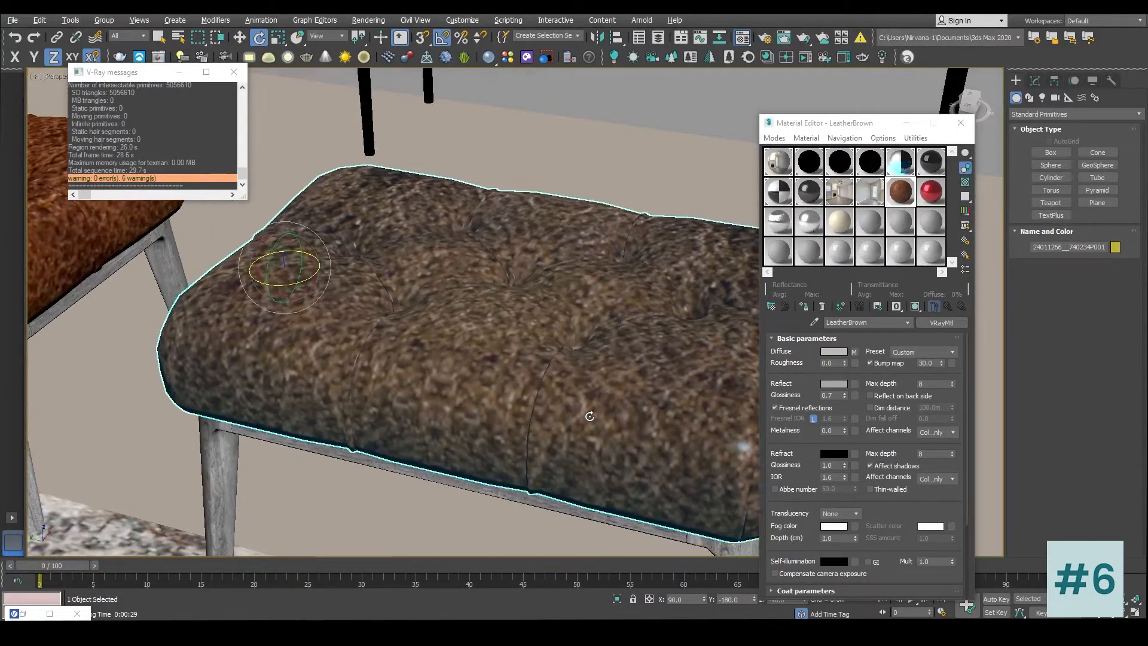
left_click(831, 396)
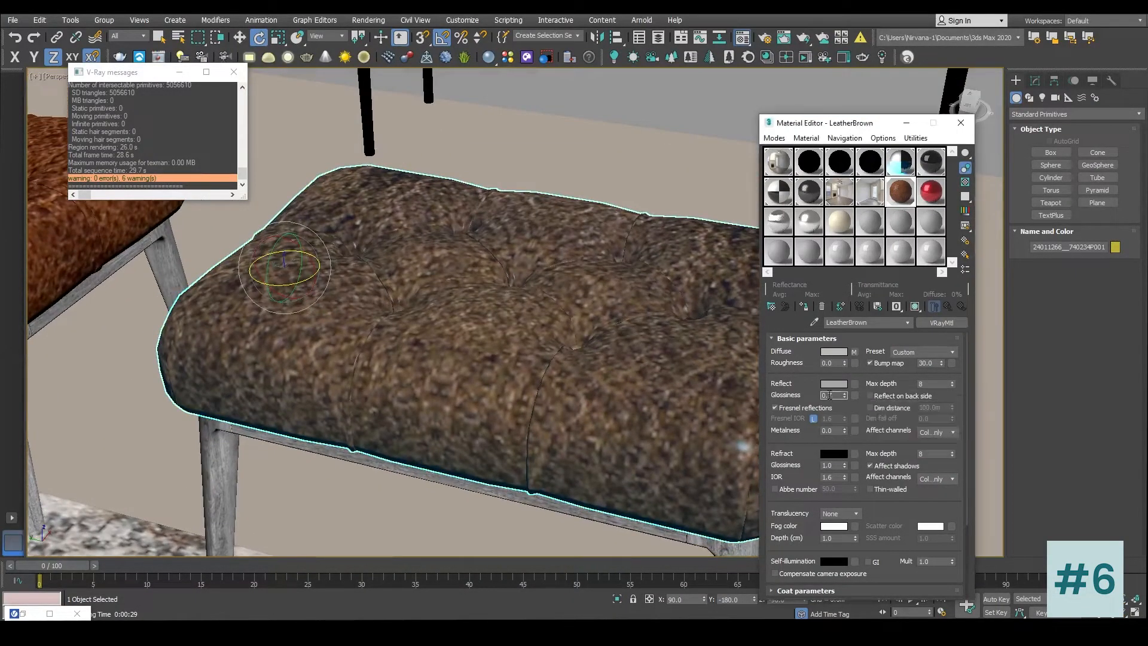
key("Return")
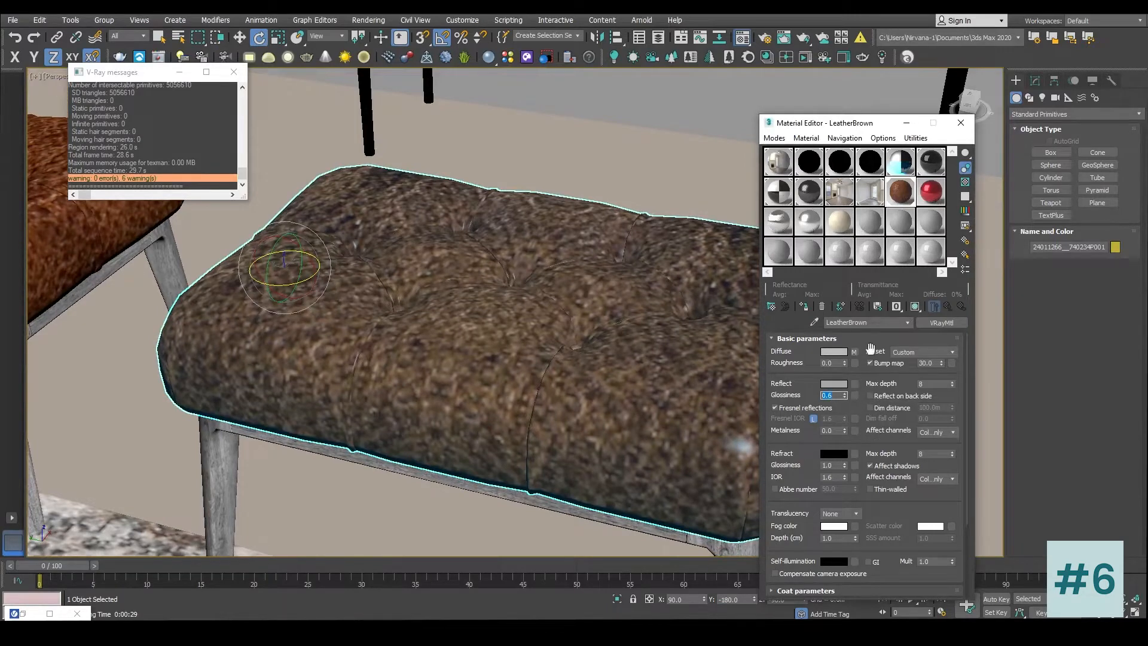
Step: Open the group of the other ottoman and select its seat cushion
middle_click_drag(518, 323, 709, 314, "alt")
scroll(709, 315, "down", 2)
left_click(303, 293)
middle_click_drag(336, 282, 580, 355)
left_click(103, 22)
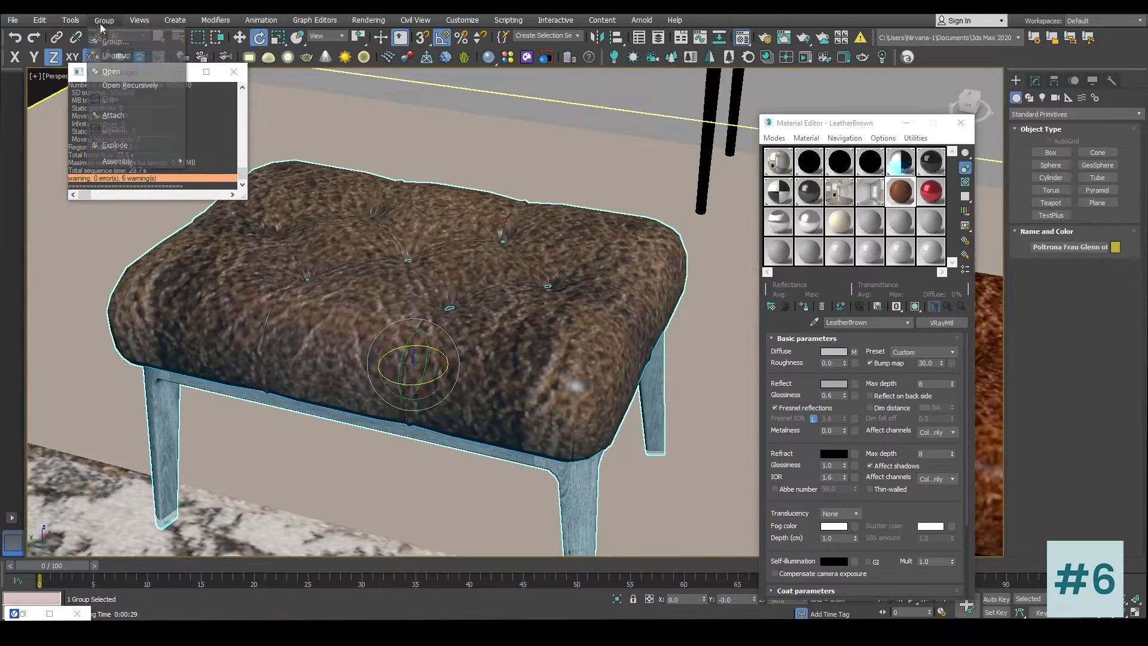
left_click(111, 71)
left_click(444, 328)
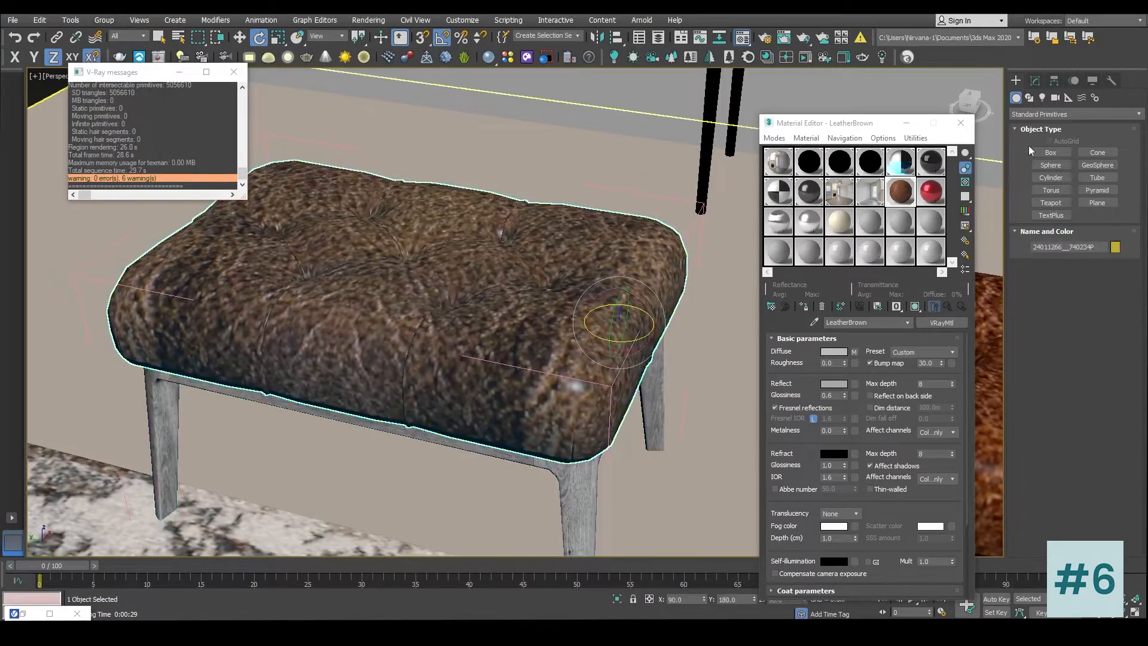
Step: In the Unwrap UVW editor, enlarge the cushion's whole UV layout to span the texture tile's full width, then close the editor
left_click(1035, 80)
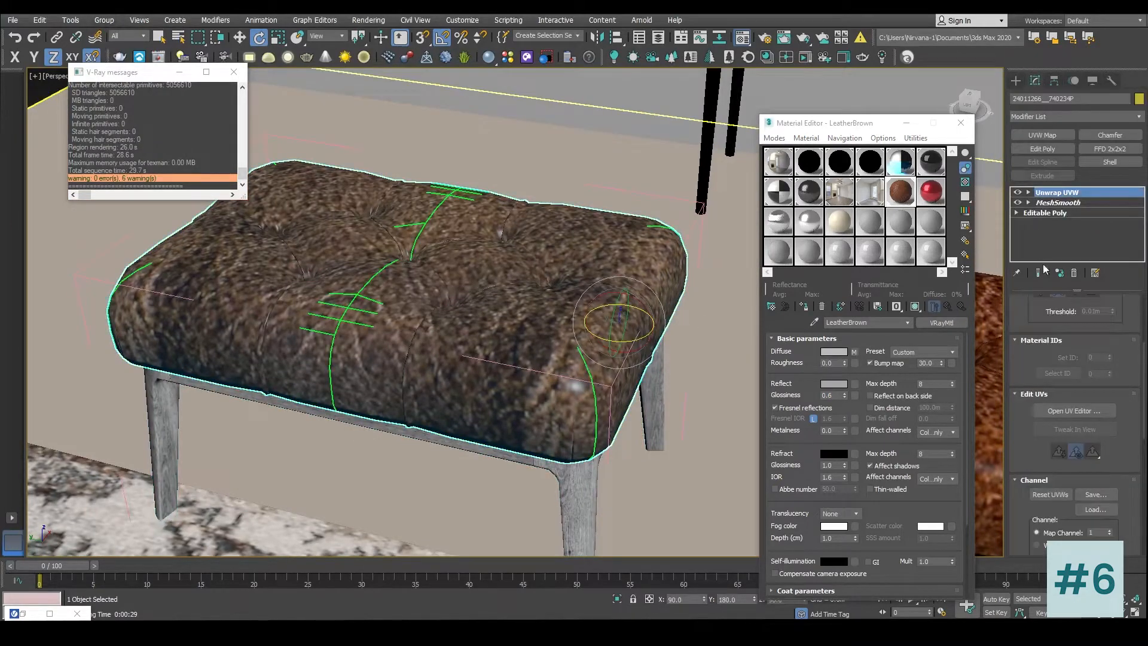
left_click(1074, 410)
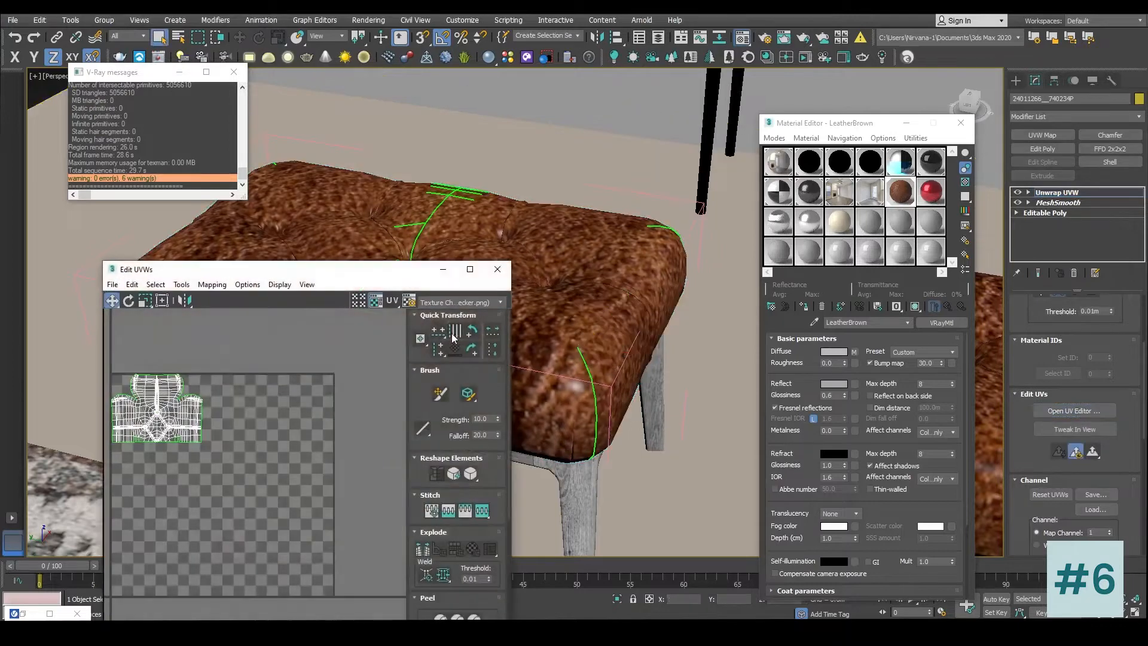
left_click_drag(315, 272, 541, 166)
left_click_drag(468, 249, 297, 363)
left_click_drag(429, 336, 522, 433)
left_click(585, 260)
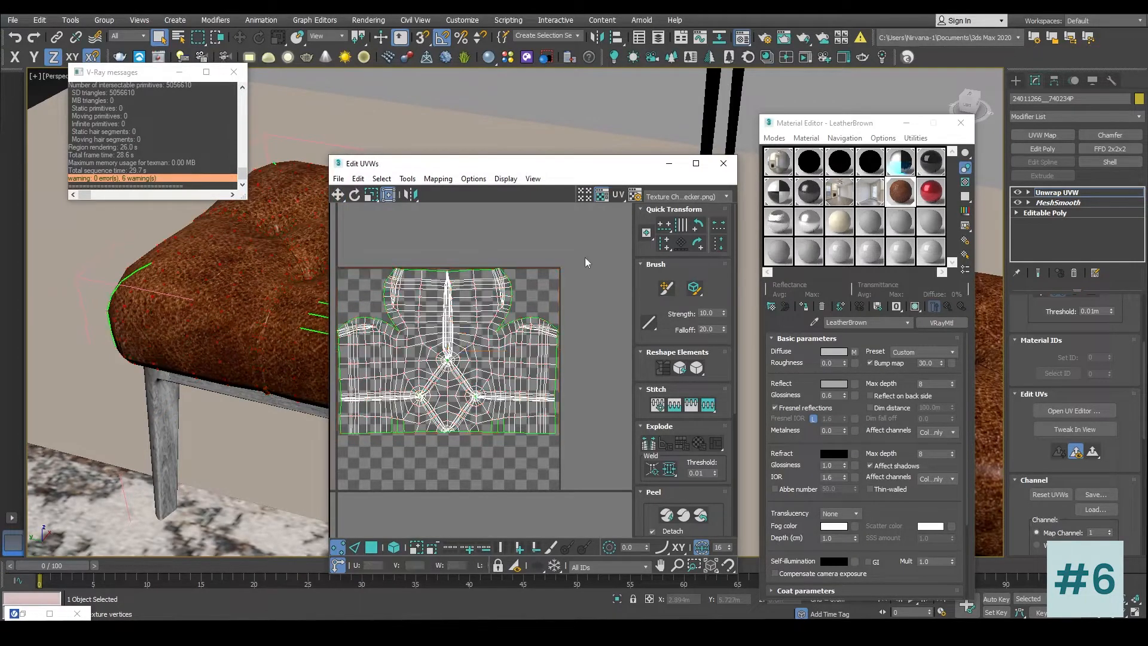
left_click(724, 164)
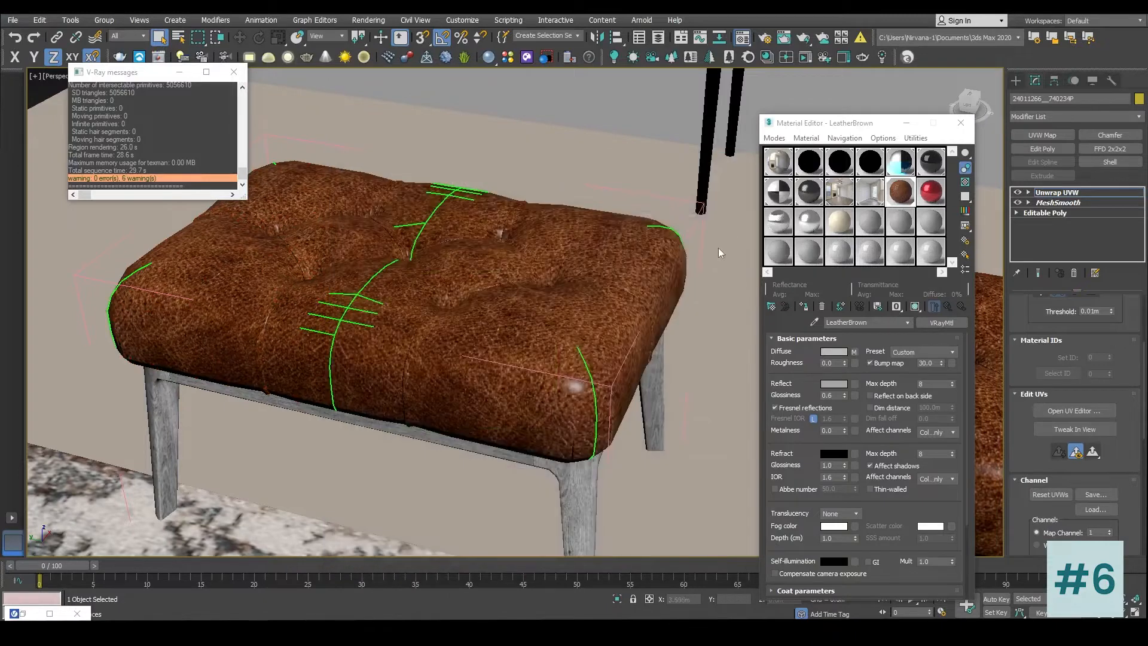
Step: Compare the leather grain scale on both ottoman cushions and check the second cushion's modifier stack
middle_click_drag(661, 267, 379, 259)
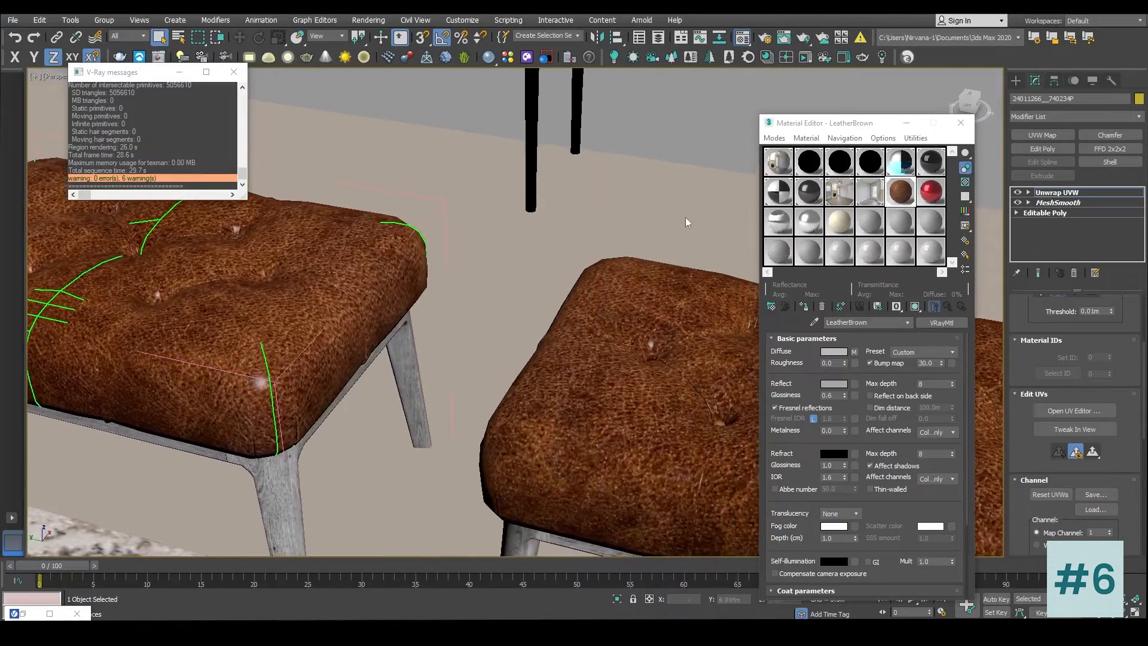
left_click(1015, 80)
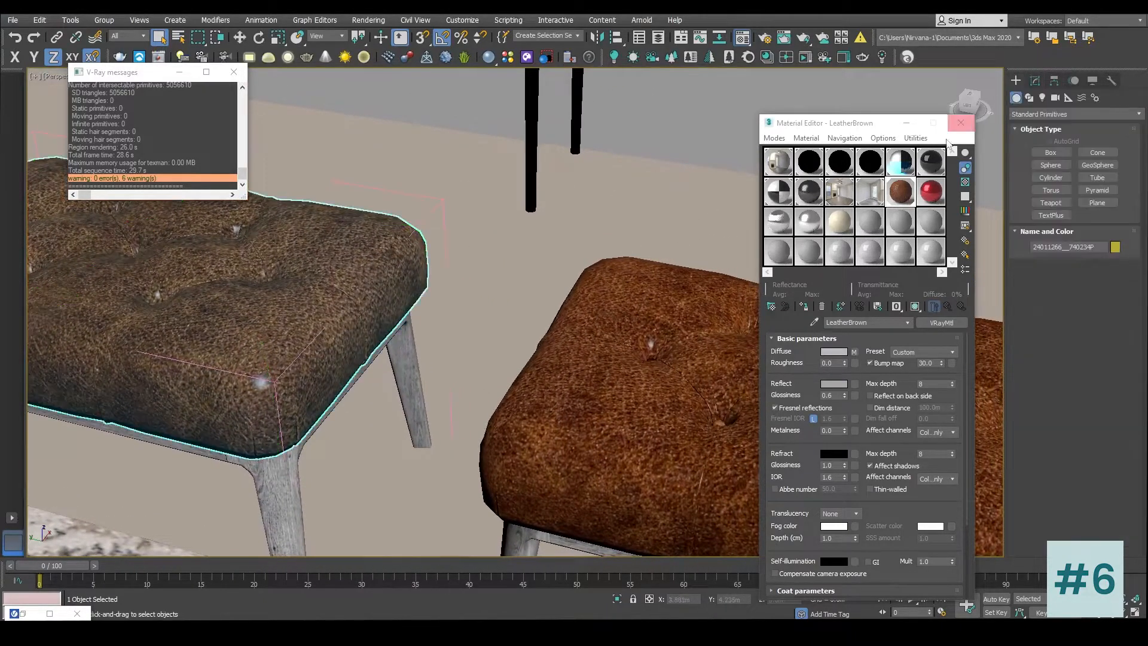
left_click(599, 330)
left_click(1035, 80)
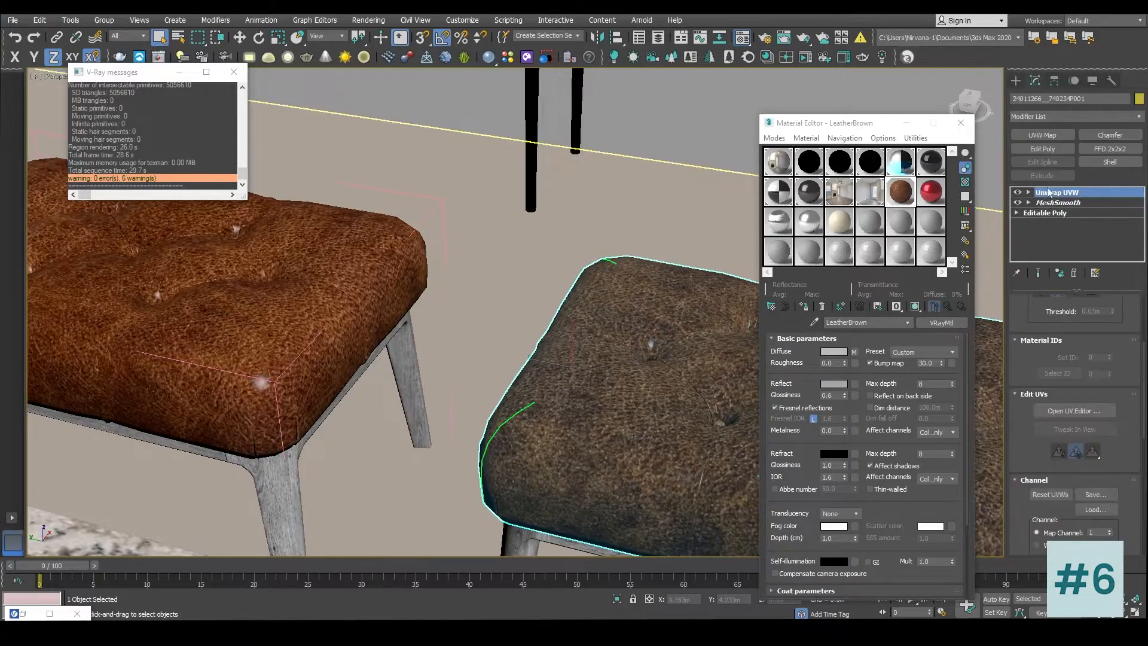
left_click(567, 203)
scroll(575, 279, "down", 2)
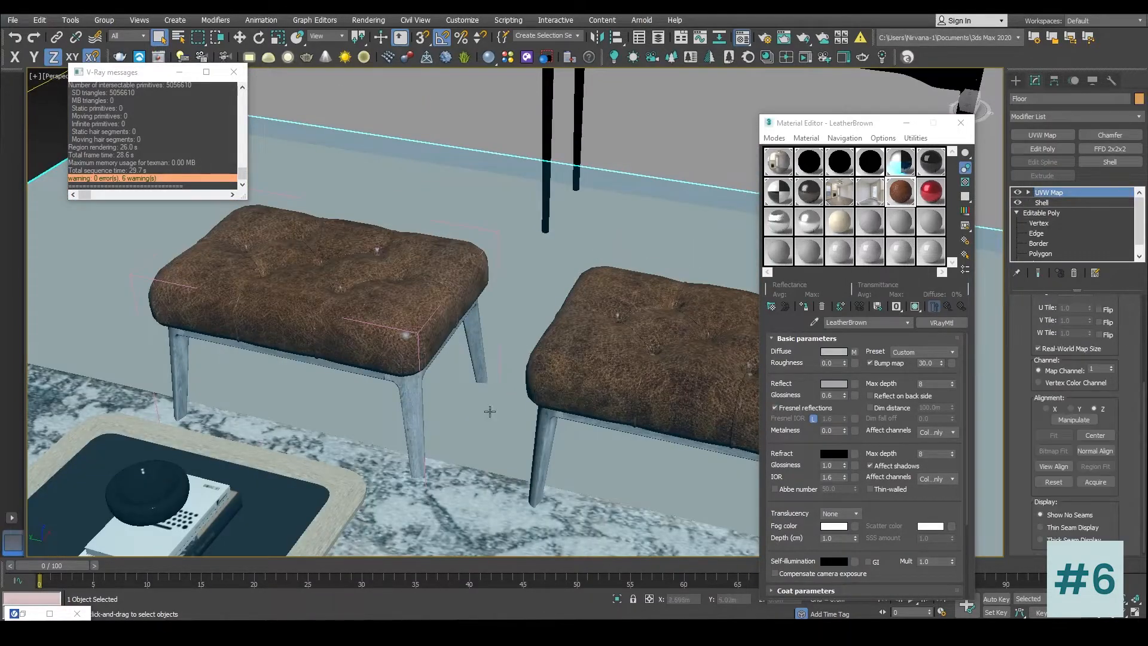
scroll(380, 347, "up", 2)
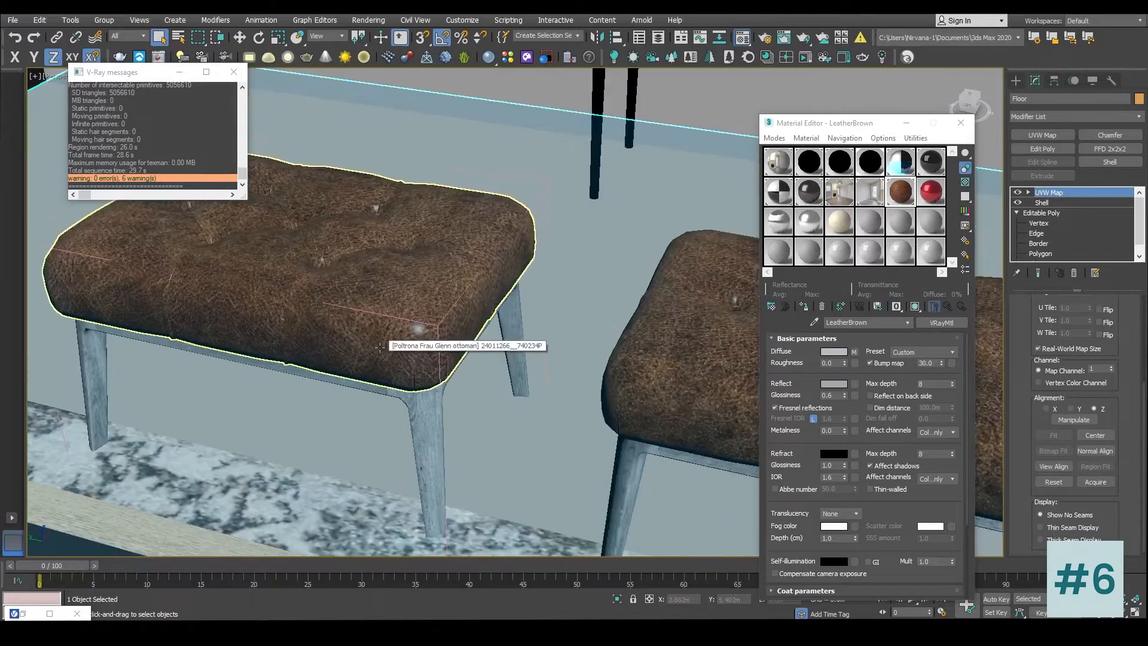
middle_click_drag(503, 343, 370, 315)
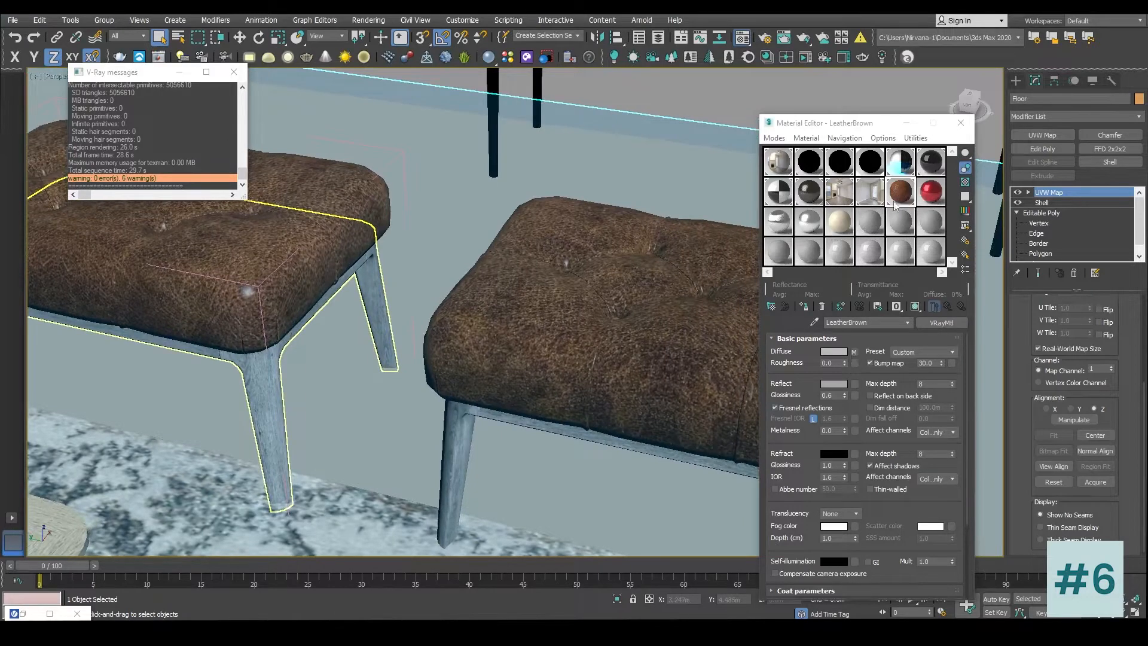
Step: Open a larger LeatherBrown preview and copy the diffuse leather map into the reflection map slot
double_click(895, 204)
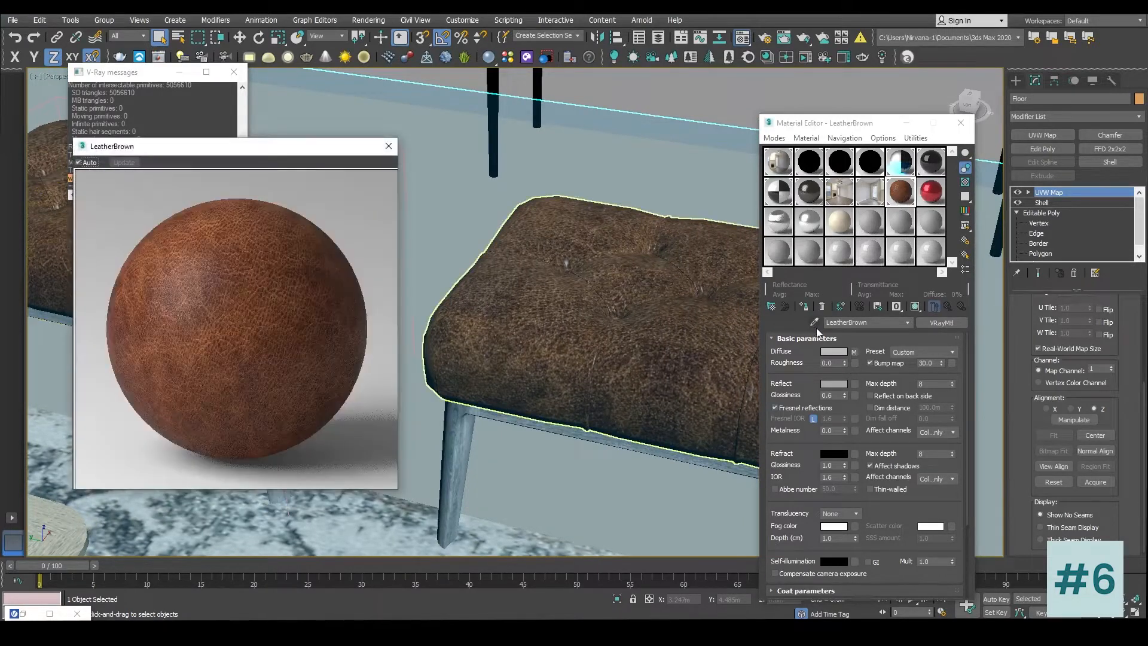
right_click(856, 353)
left_click(883, 372)
right_click(855, 383)
left_click(873, 404)
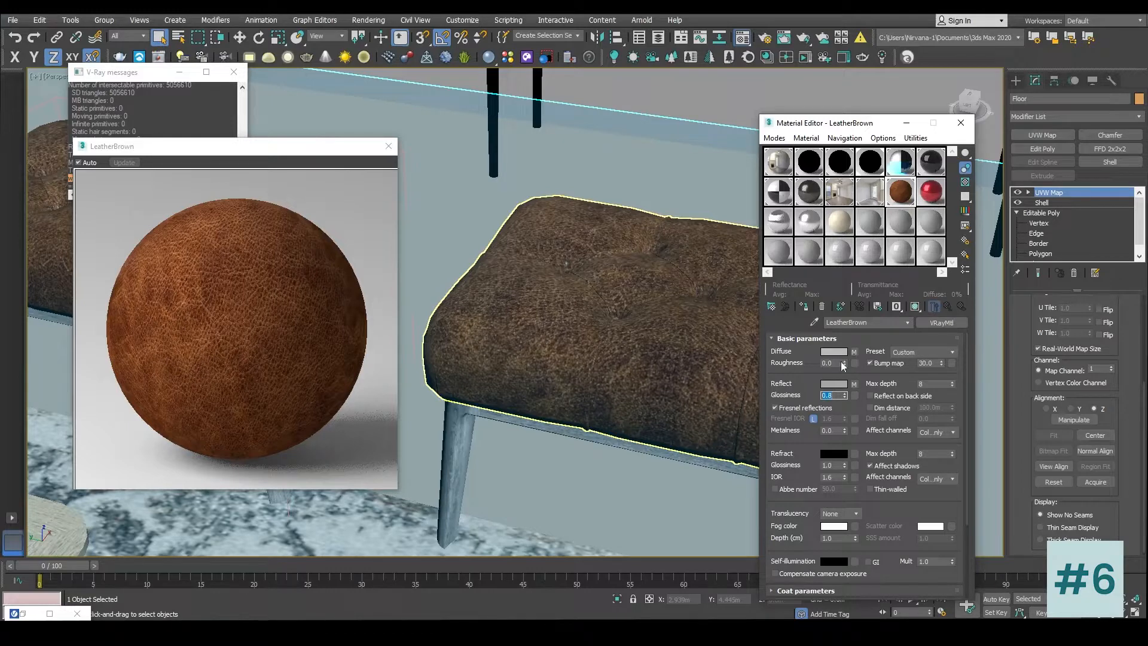
Step: Check the bitmap settings of the reflection map, then clear that map from LeatherBrown
left_click(854, 384)
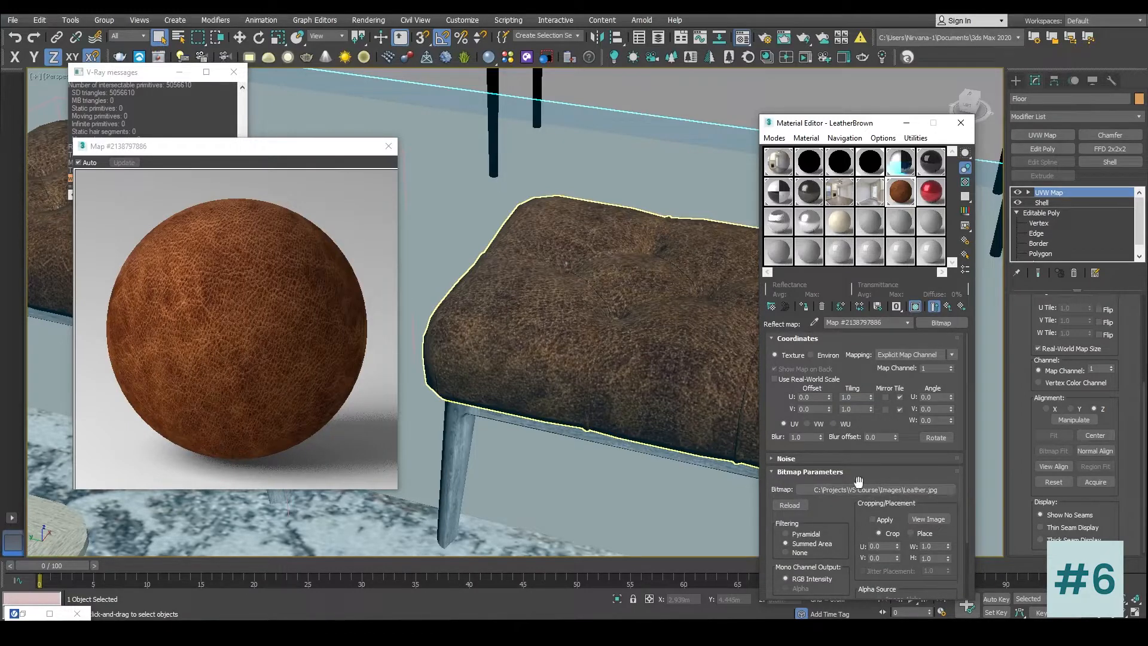
left_click(948, 306)
right_click(854, 383)
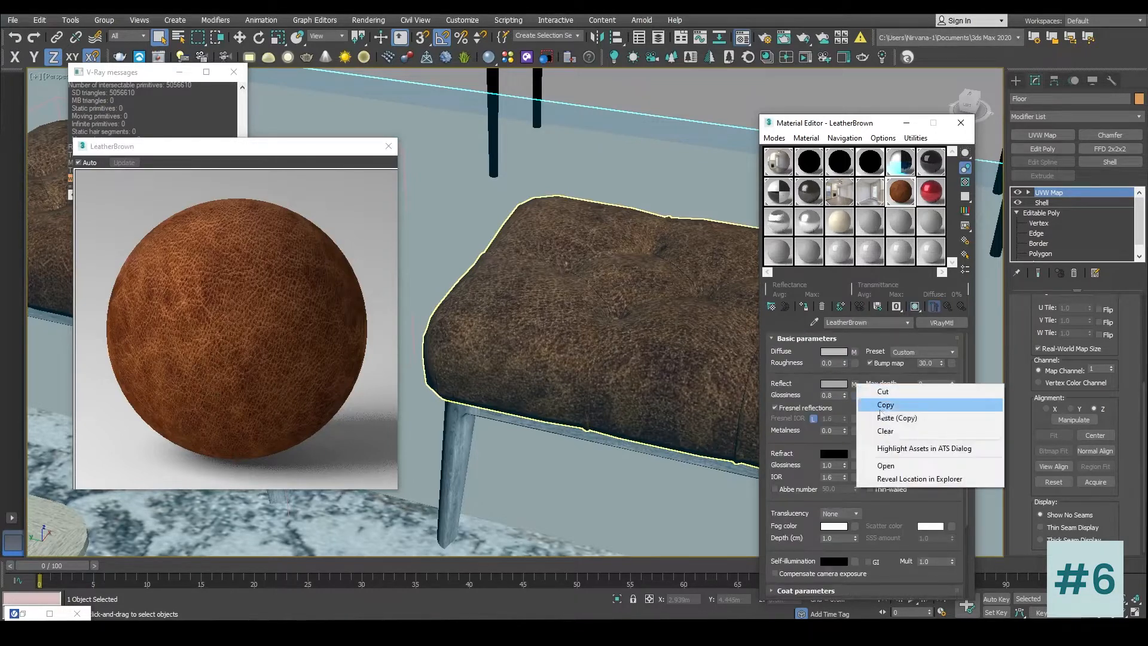
left_click(886, 428)
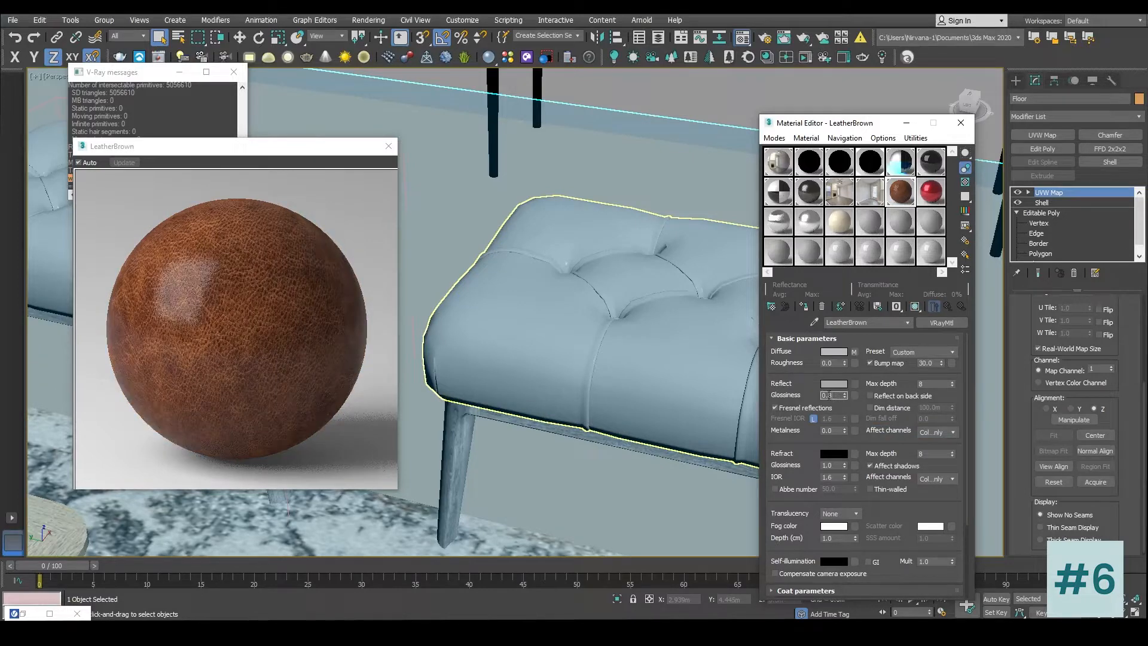
Step: Set the LeatherBrown reflection glossiness to 0.6, check the reflection color, and close the larger preview
type("0.6")
key("Return")
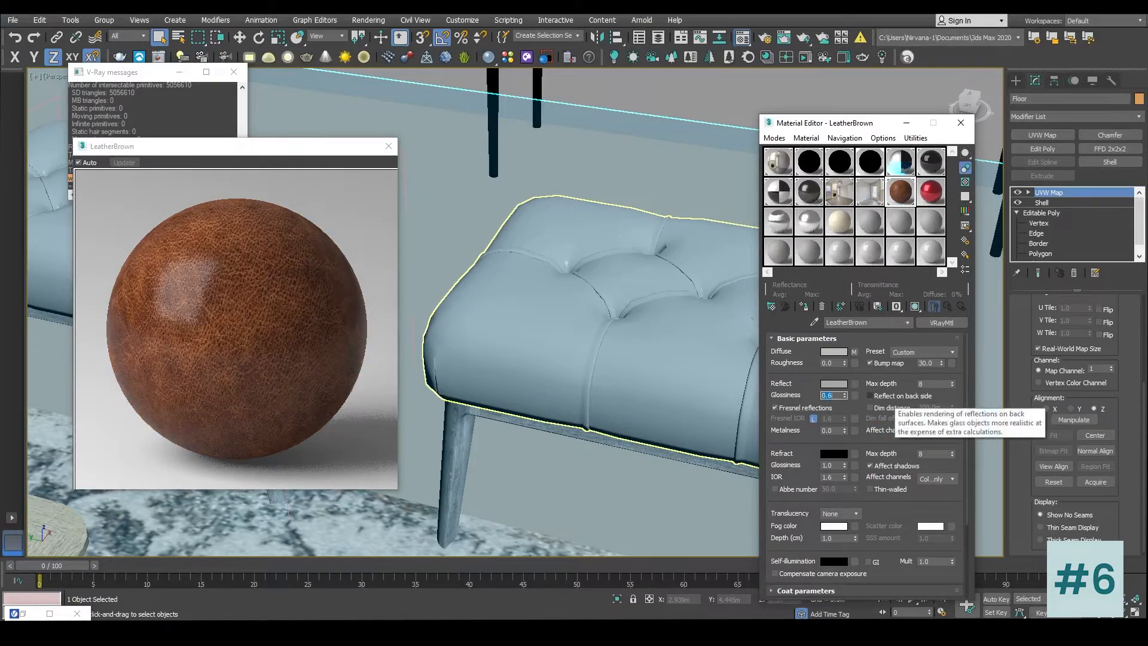
left_click(836, 384)
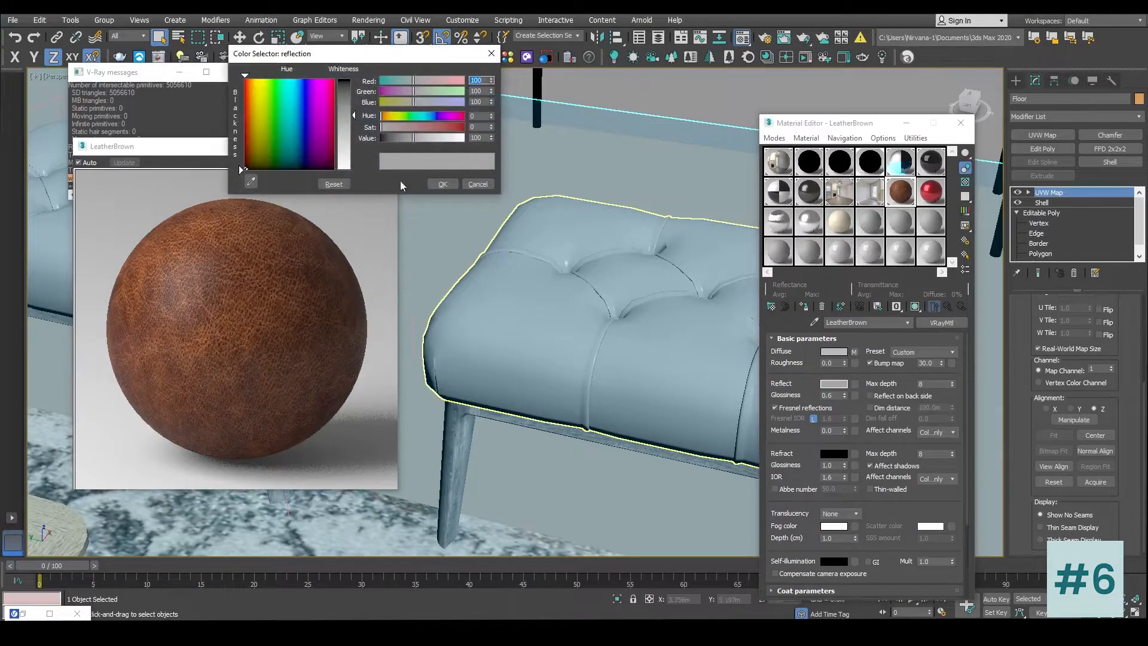
left_click(443, 184)
left_click(385, 146)
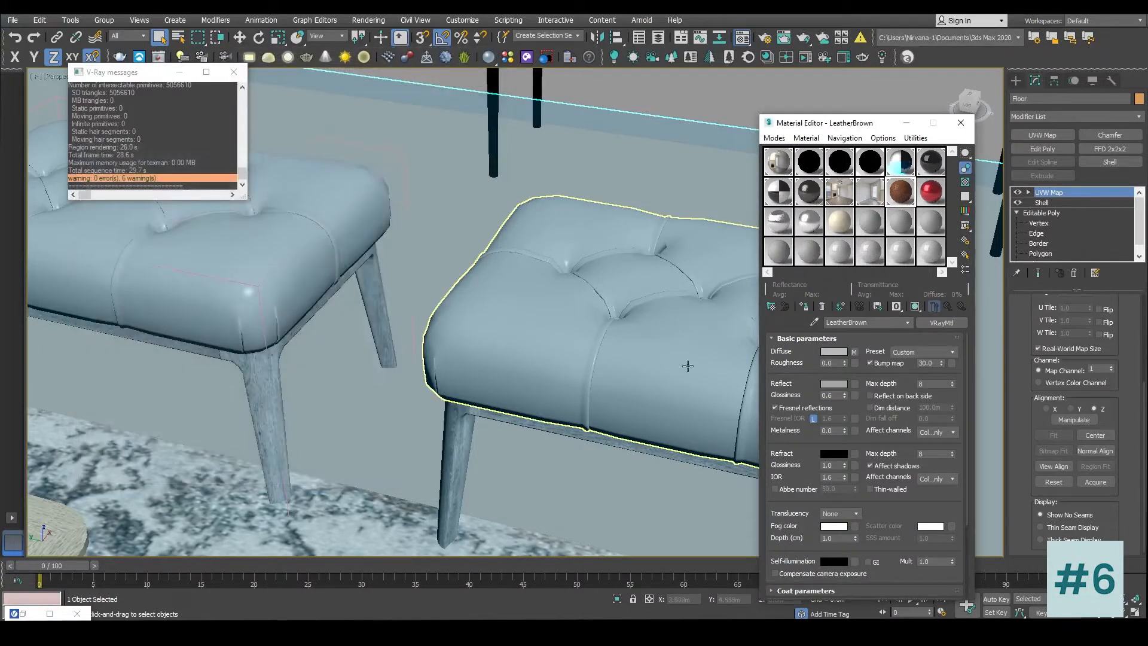
Step: Paste the leather map back into the reflection slot and show the material's texture in the viewport
left_click_drag(856, 386, 856, 386)
left_click(849, 399)
left_click(915, 306)
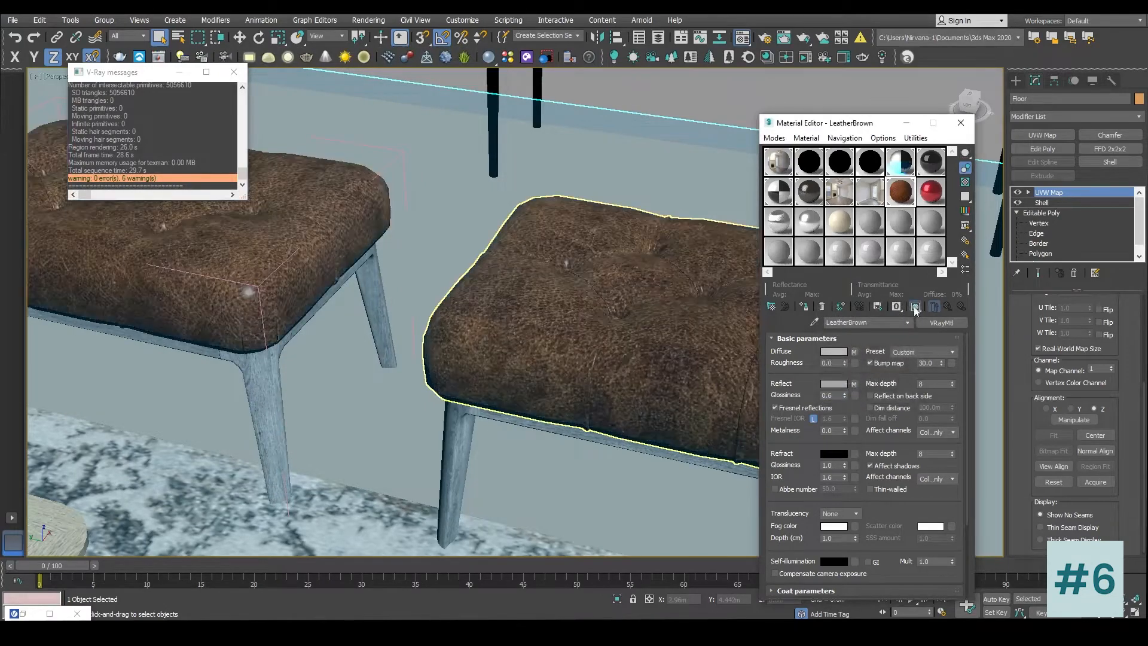
Step: Set LeatherBrown's Reflect map amount to 30, check it in the larger preview, and close the preview
left_click(852, 341)
left_click(813, 465)
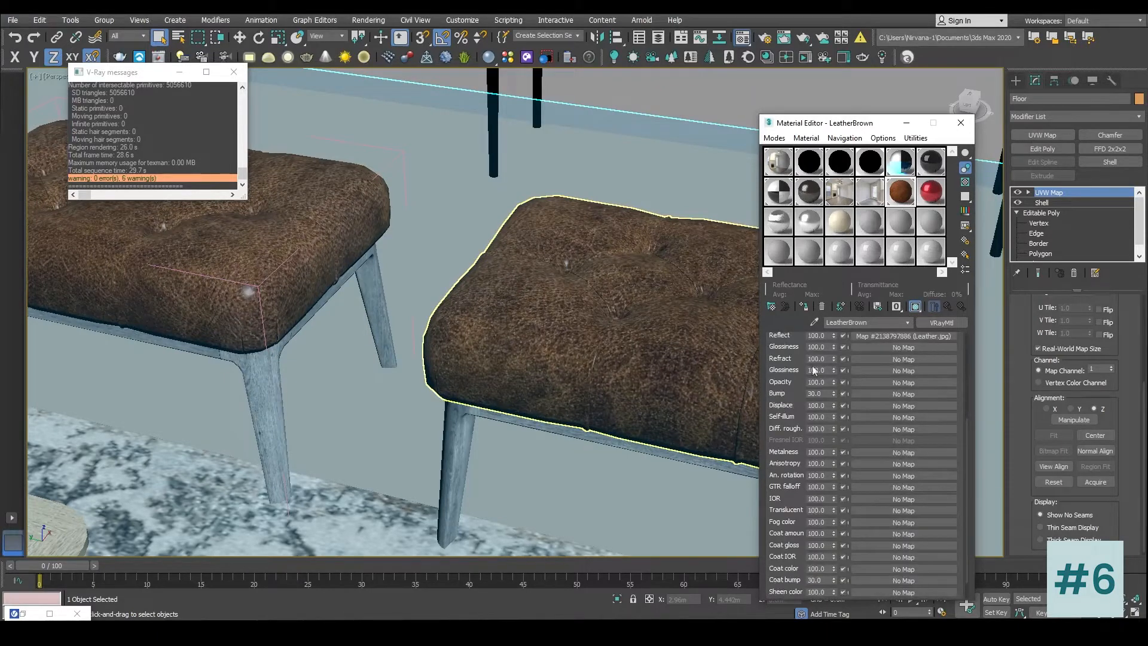
left_click_drag(772, 355, 775, 421)
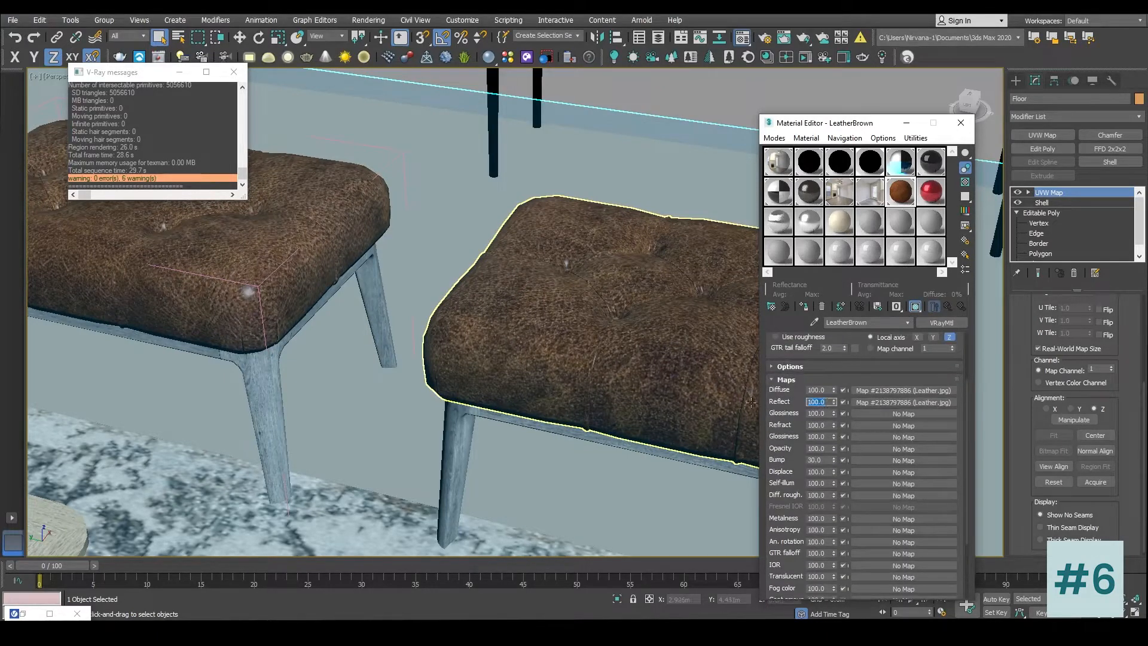
double_click(903, 192)
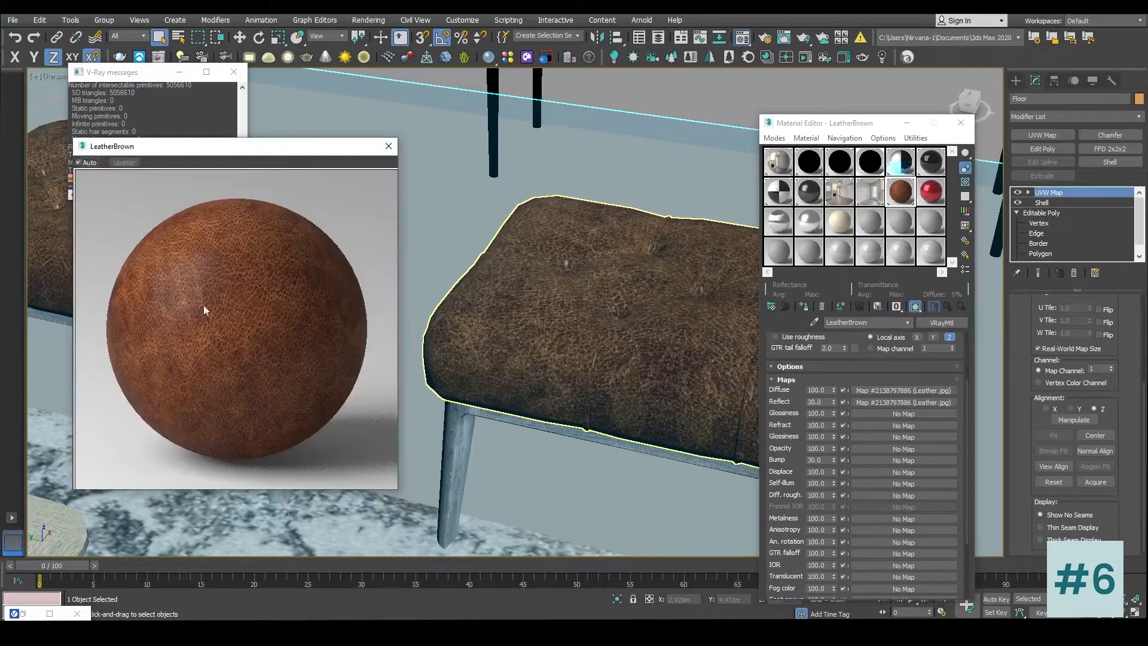
left_click(388, 146)
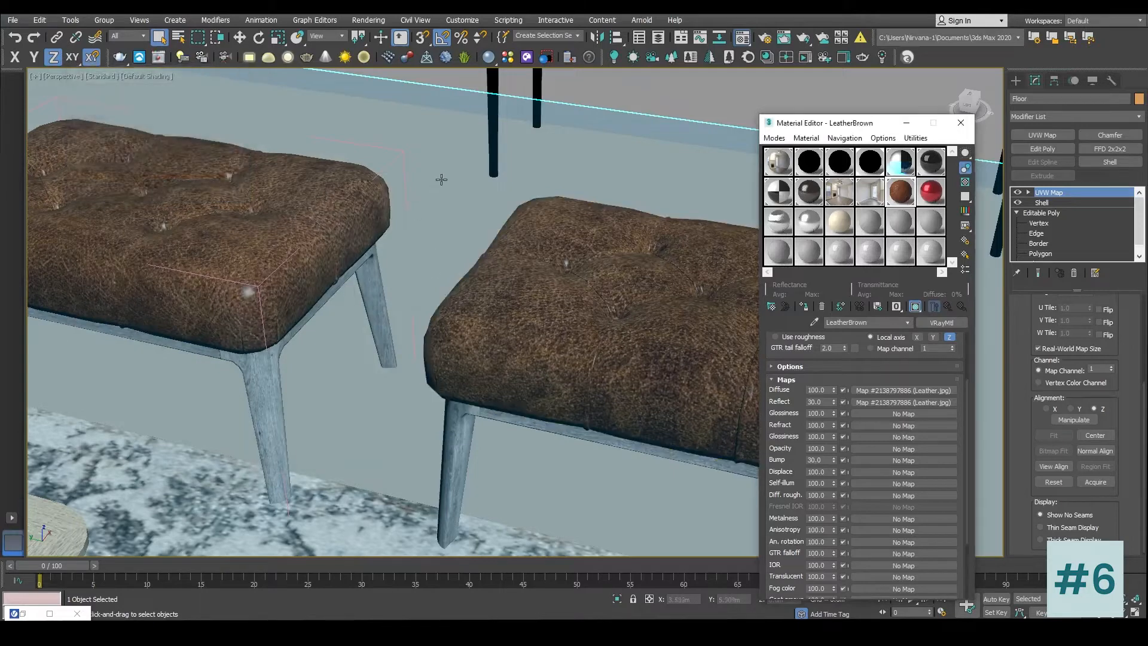
Step: Return to the Camera001 view and bring up the V-Ray frame buffer
key("c")
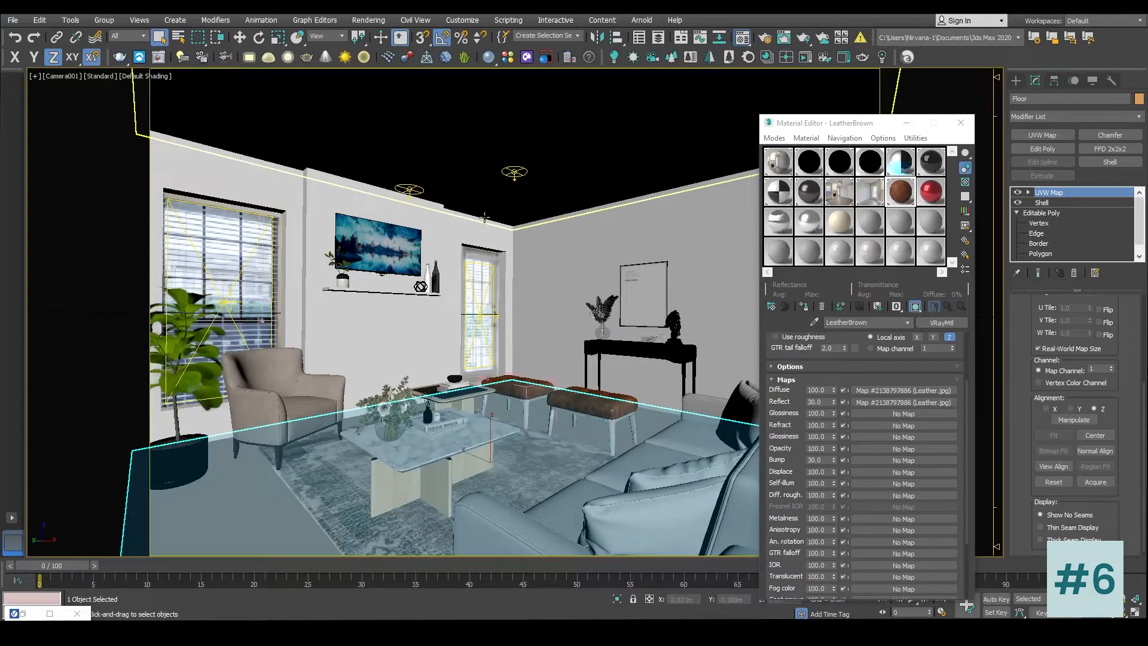
left_click(579, 246)
key("e")
right_click(595, 295)
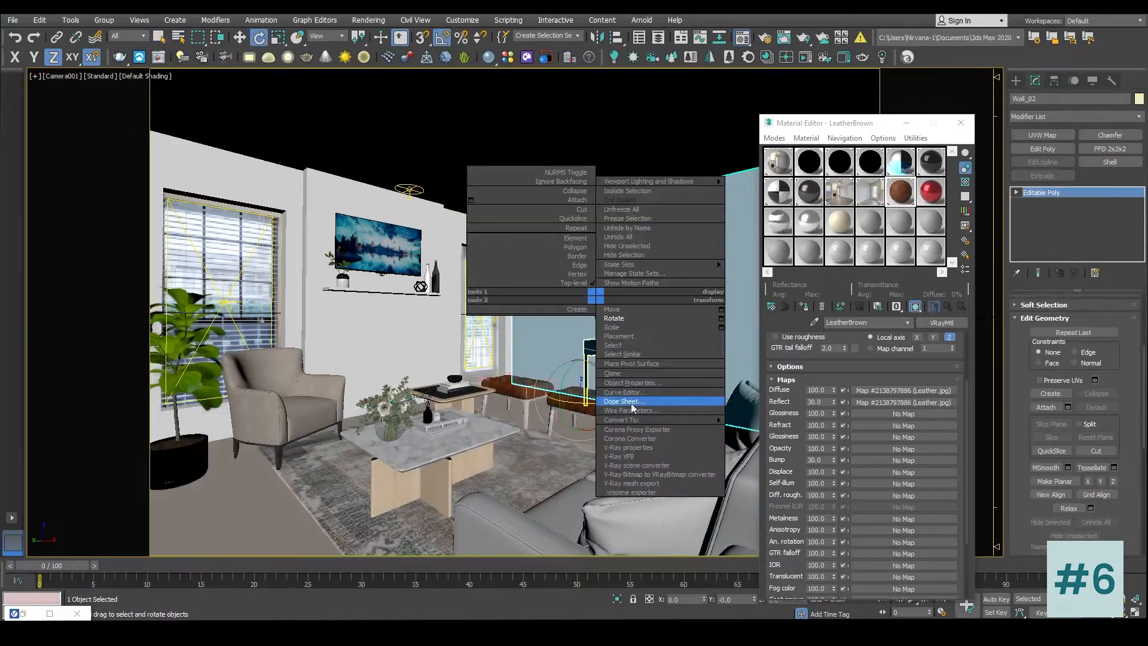
left_click(628, 455)
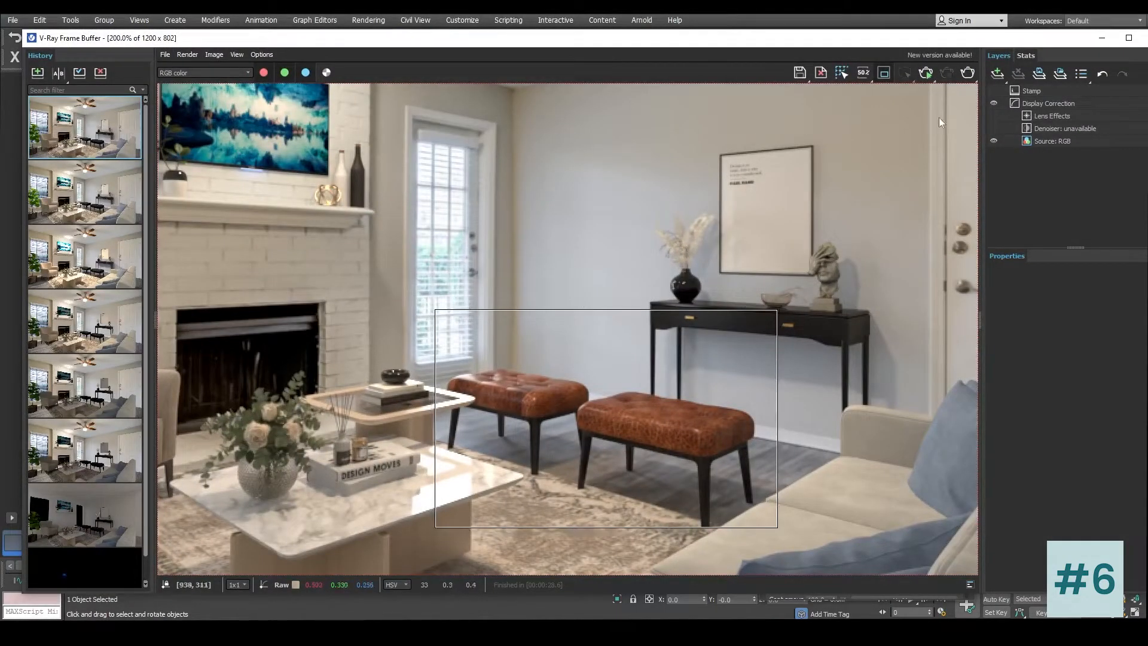
Step: Render the ottoman region again to check the revised leather, then minimize the frame buffer
left_click(963, 74)
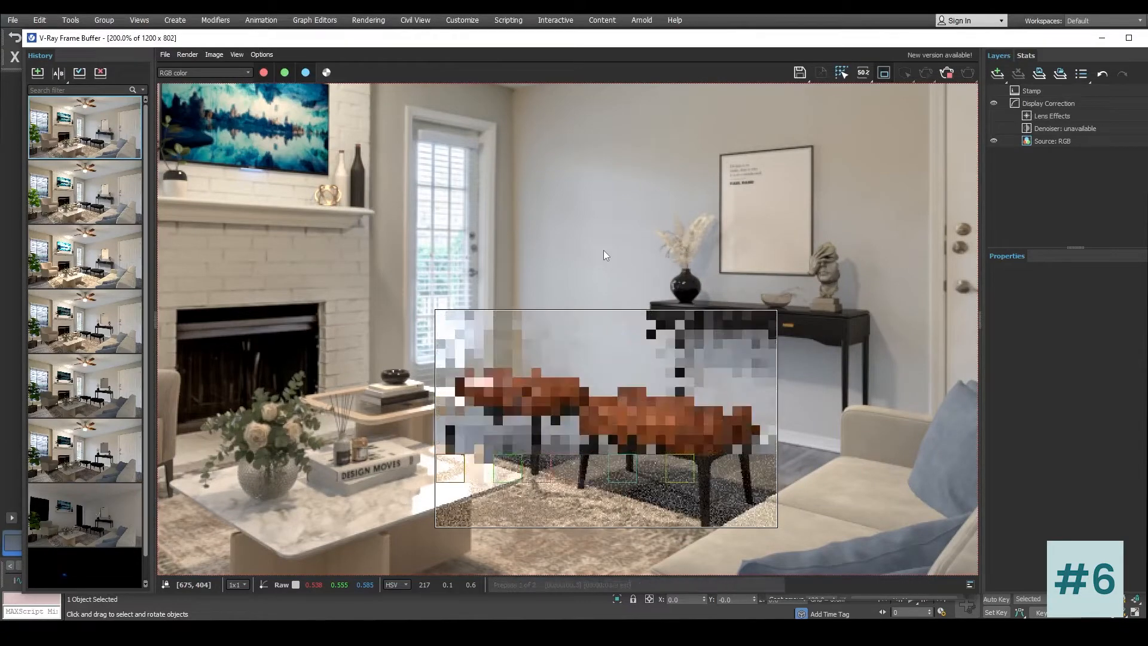
left_click_drag(759, 41, 693, 113)
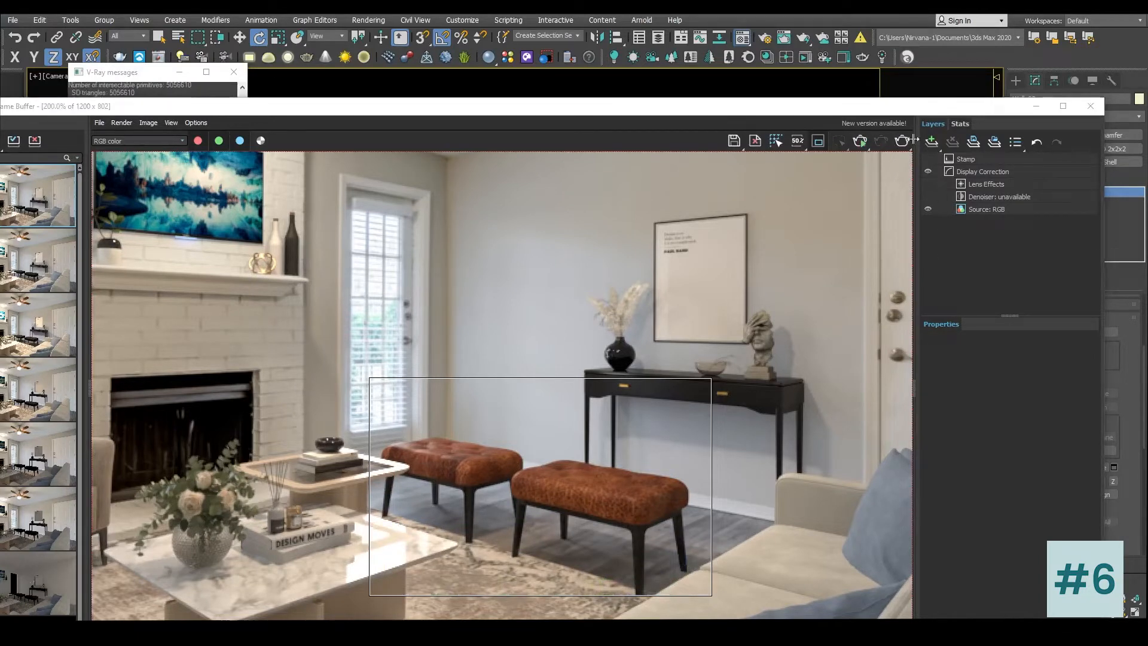
left_click(1042, 109)
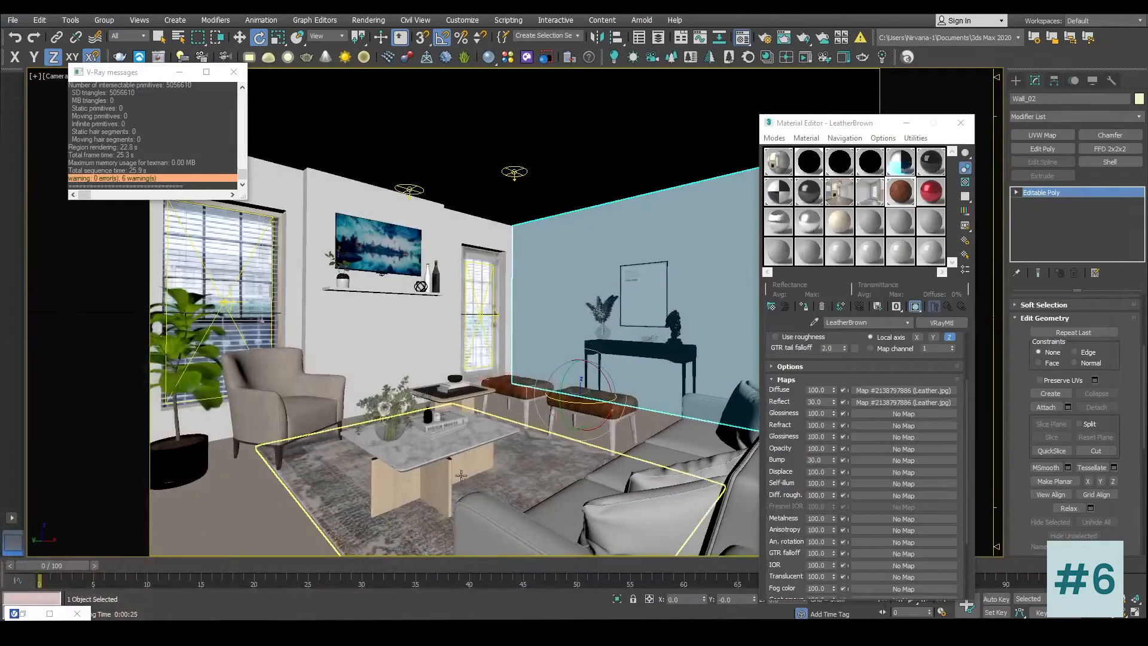
Step: Close the rear ottoman's open group, rotate the whole ottoman about its vertical axis, and deselect it
left_click(511, 398)
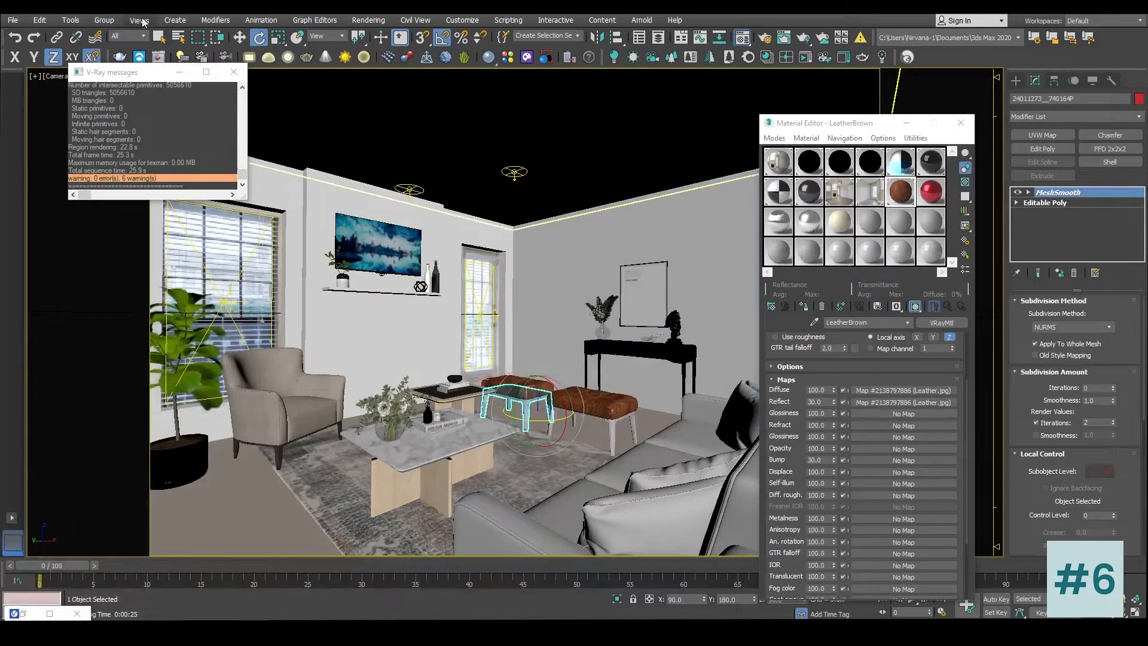
left_click(105, 21)
left_click(103, 99)
left_click(520, 413)
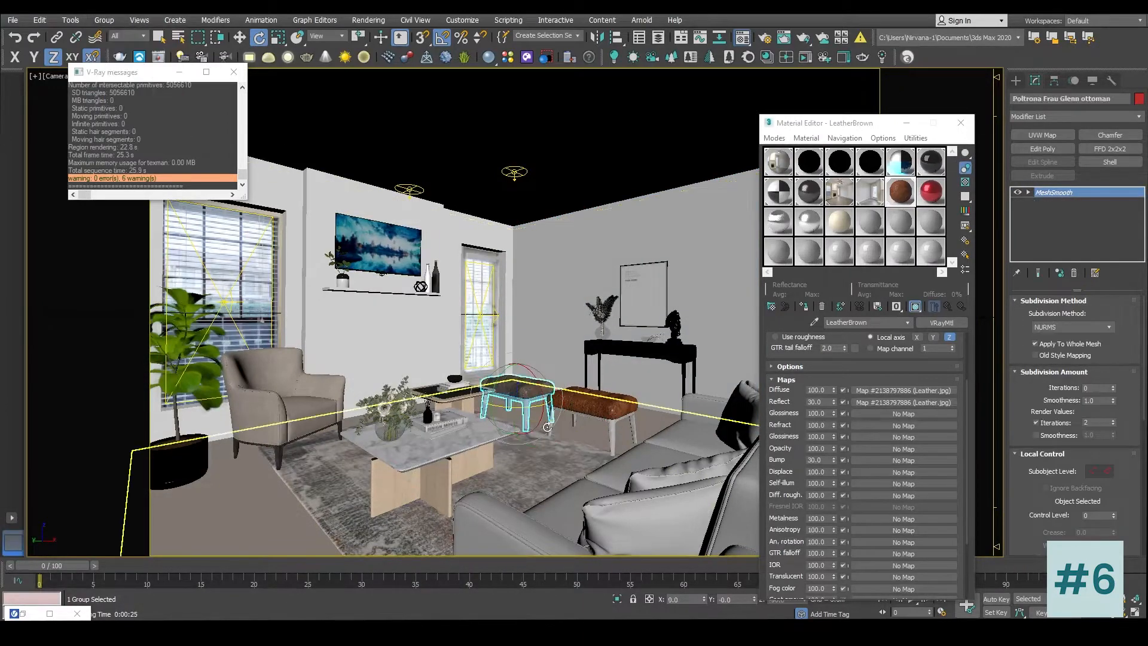
left_click_drag(536, 405, 426, 406)
left_click(643, 296)
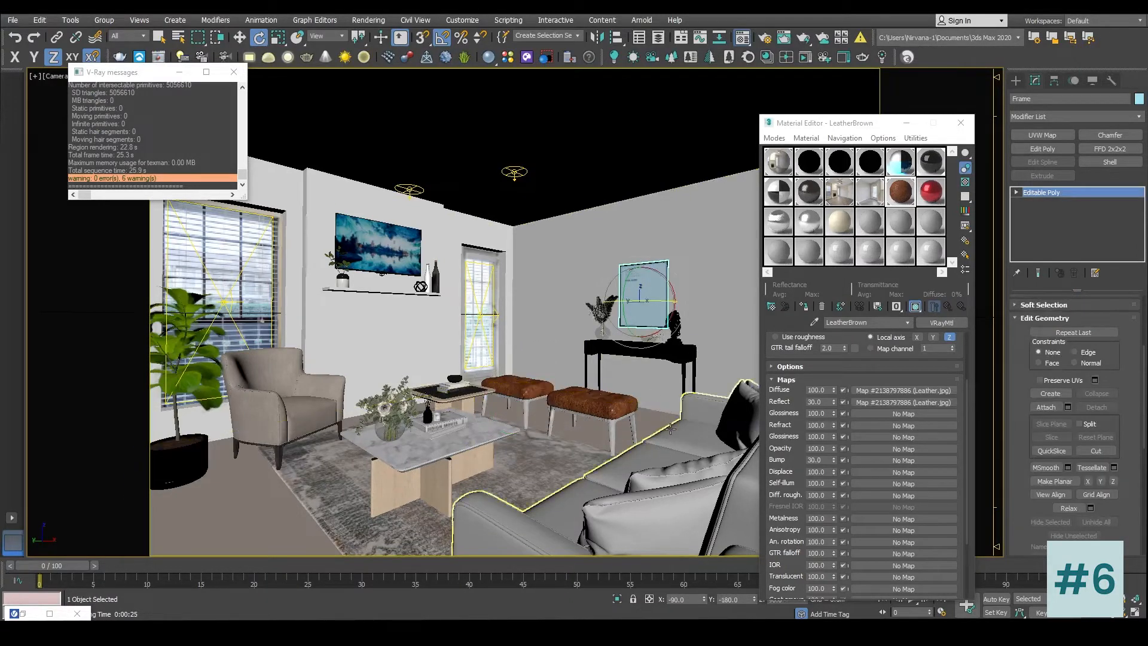
Step: Render the ottoman region again in the V-Ray frame buffer and view the whole image at 100%
right_click(581, 278)
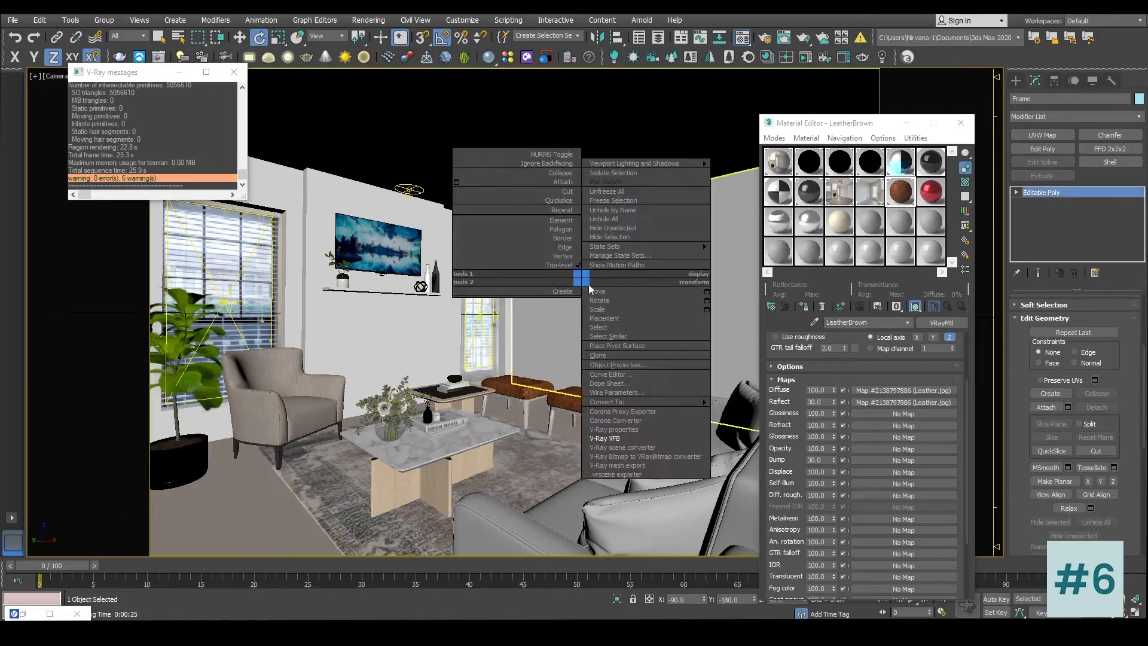
left_click(616, 438)
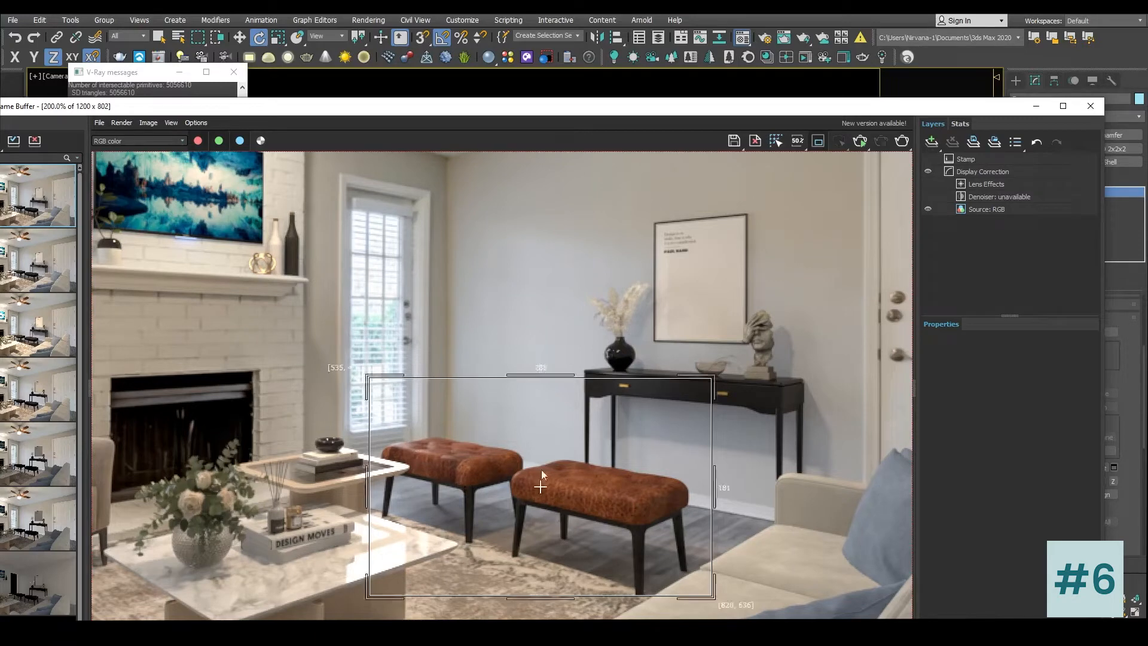
left_click(901, 142)
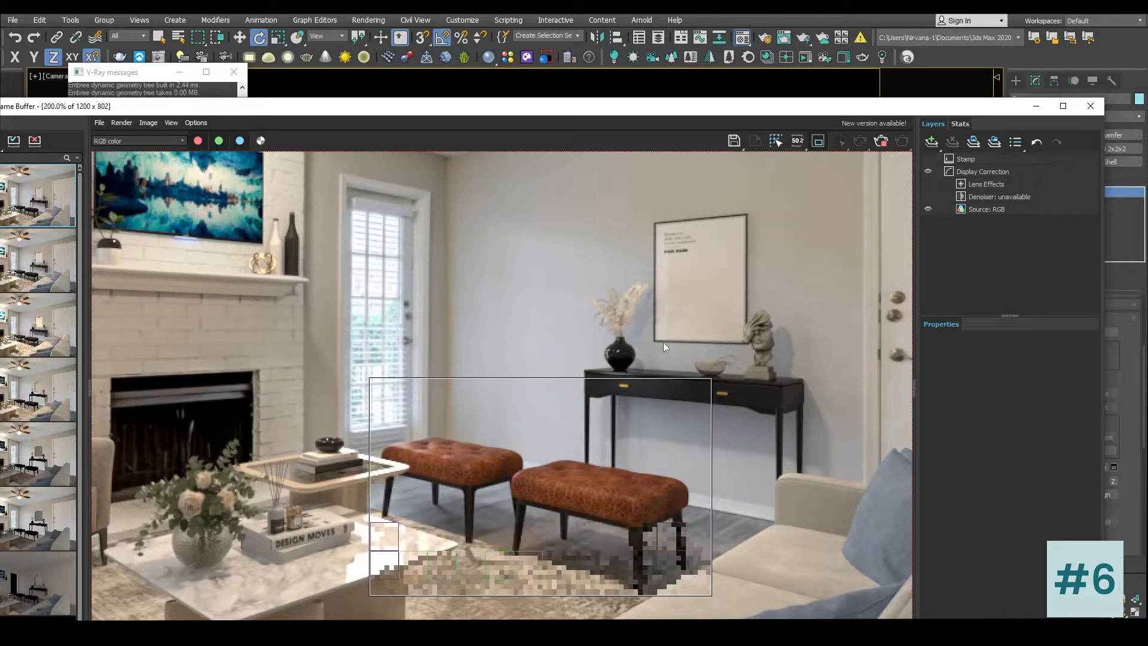
double_click(646, 375)
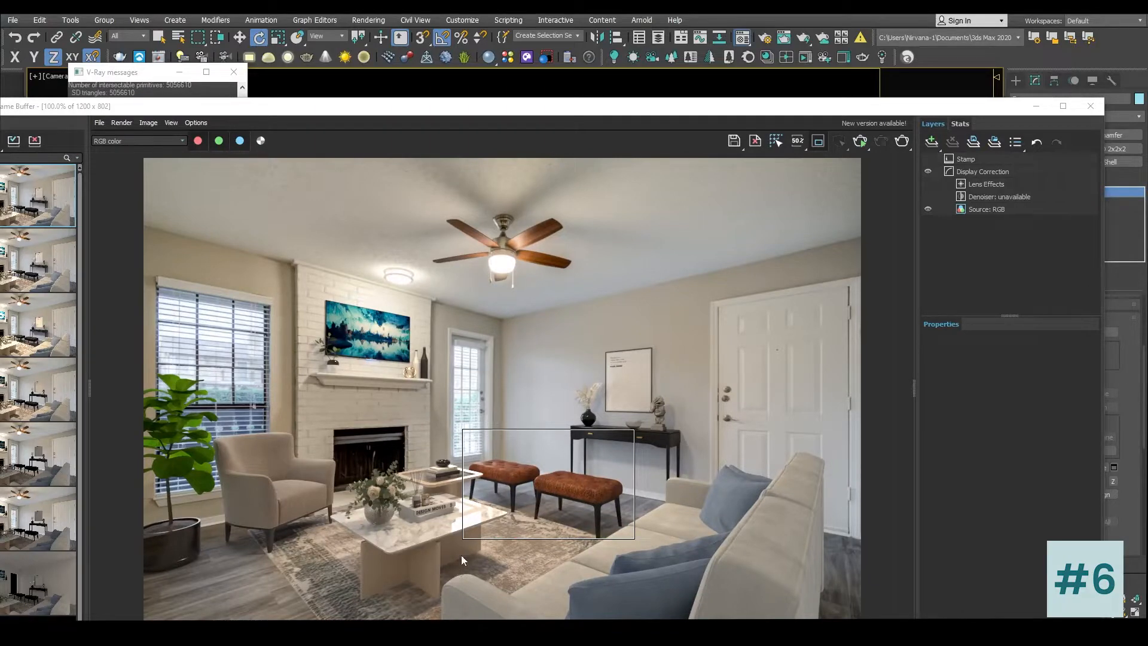
Step: Switch to the Pinterest leather pin in the browser and look through its similar textures for a better brown leather
left_click(309, 573)
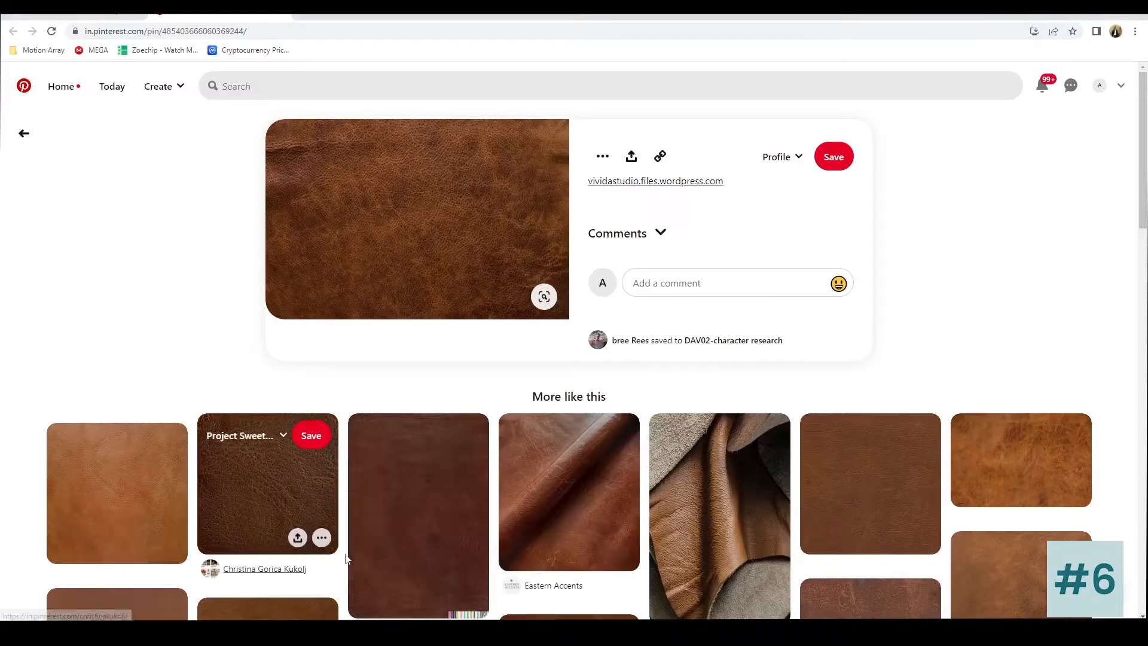
scroll(966, 276, "down", 2)
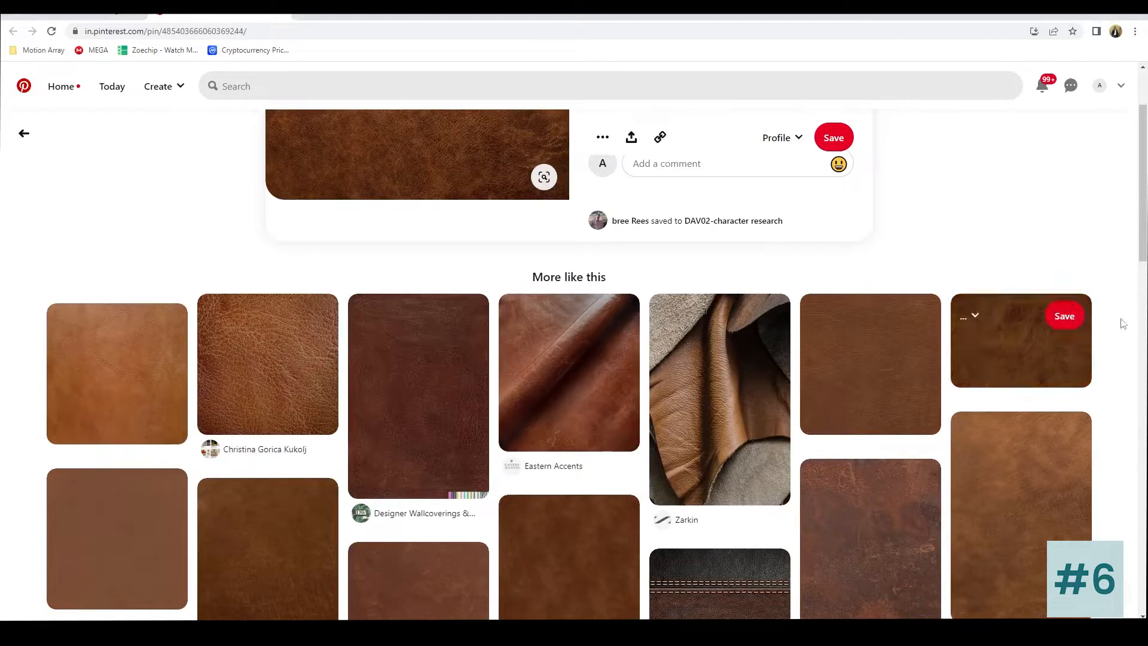
scroll(1032, 204, "down", 2)
scroll(1030, 210, "down", 2)
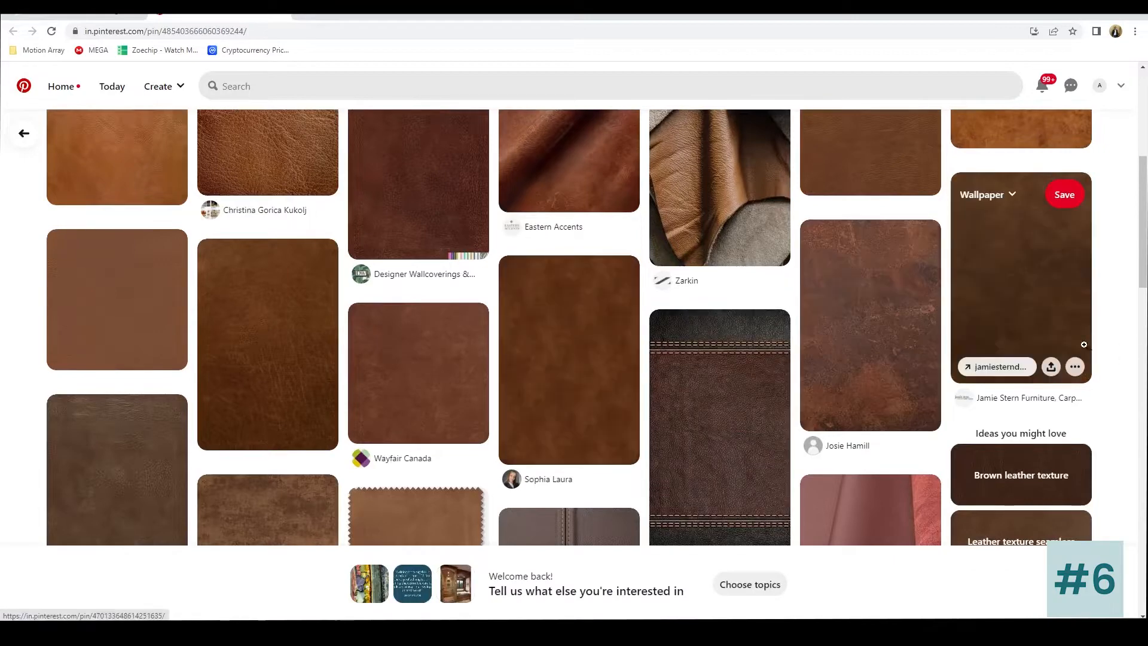
scroll(662, 368, "down", 1)
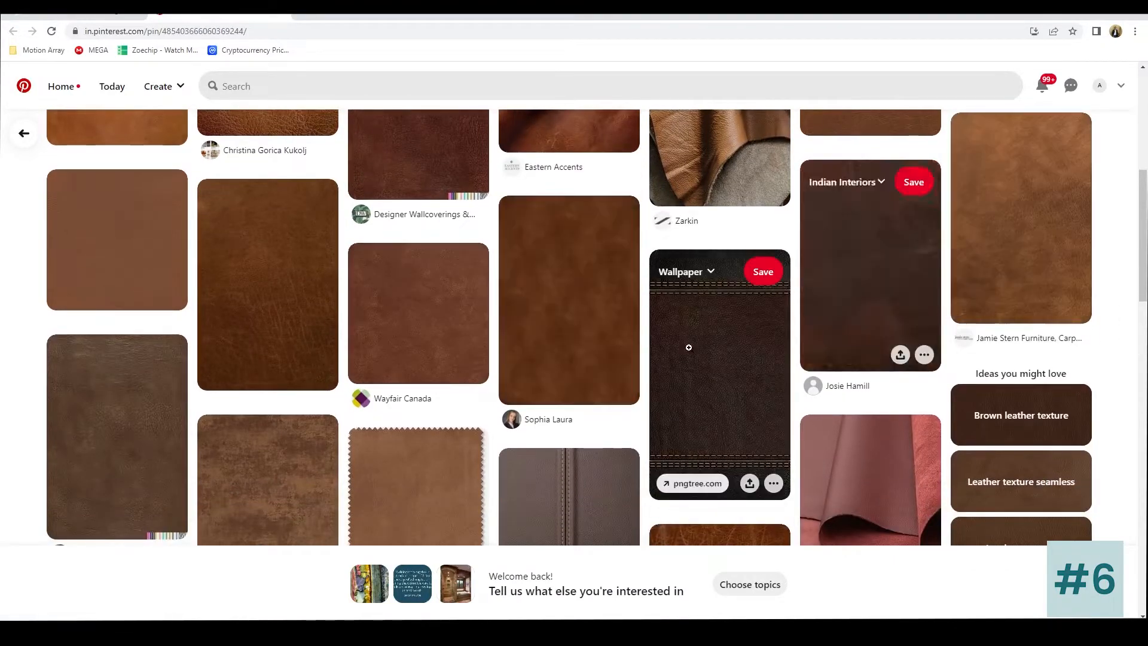
scroll(689, 347, "up", 5)
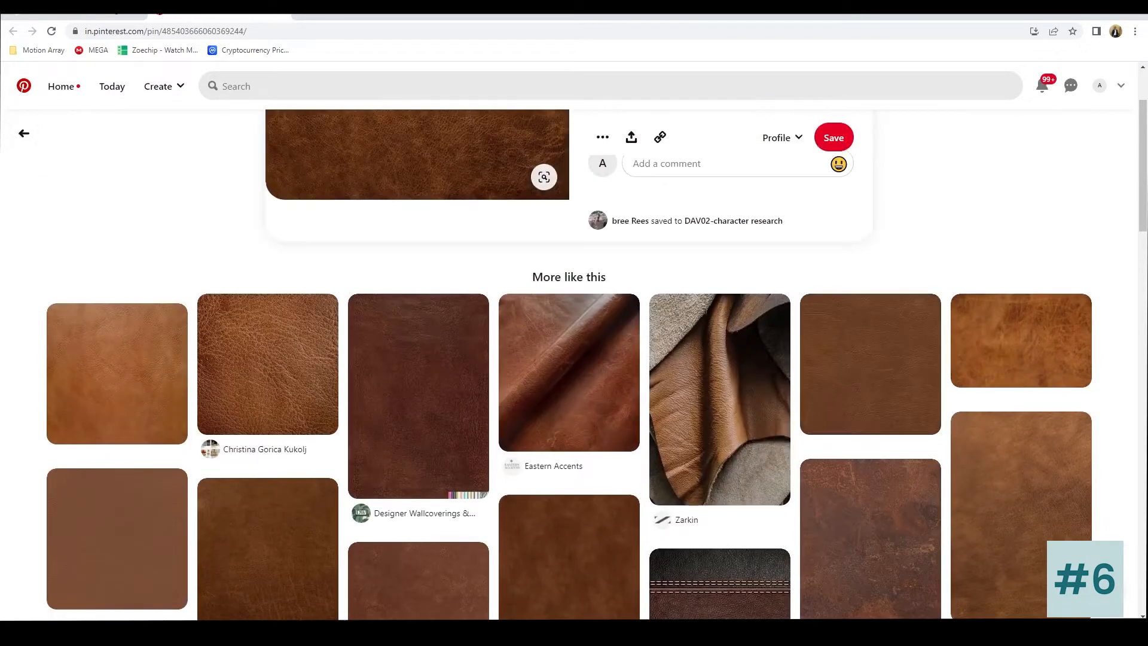
scroll(568, 364, "down", 2)
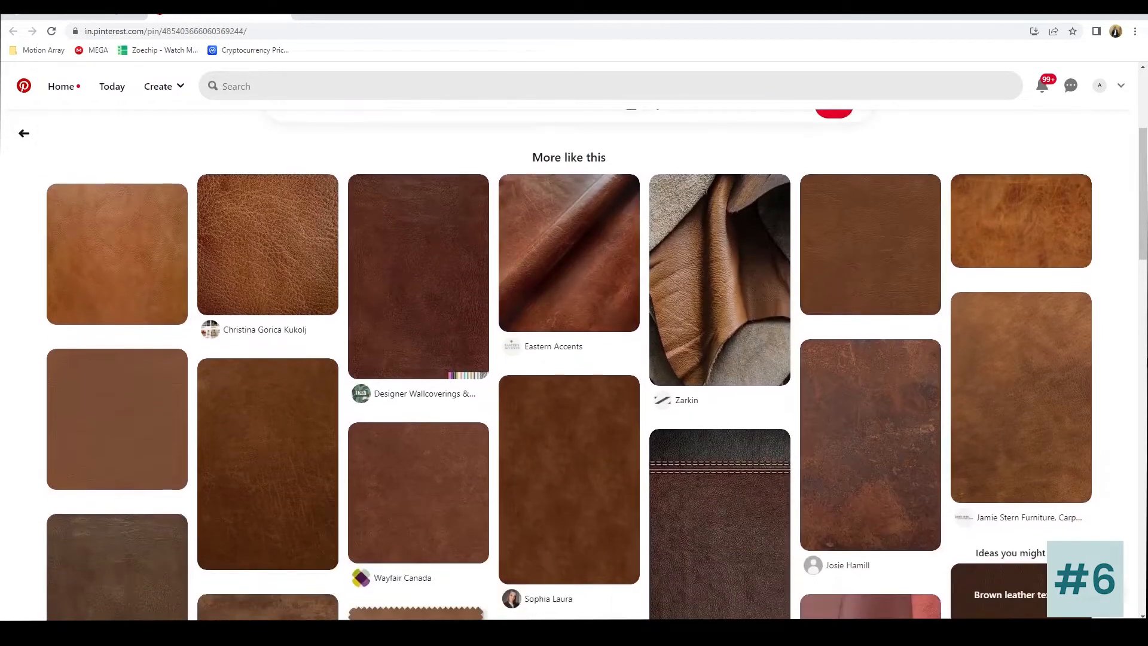
scroll(568, 365, "down", 2)
Step: Open the Wayfair Canada brown leather pin and, from its similar pins, open the HBF Textiles leather
left_click(454, 370)
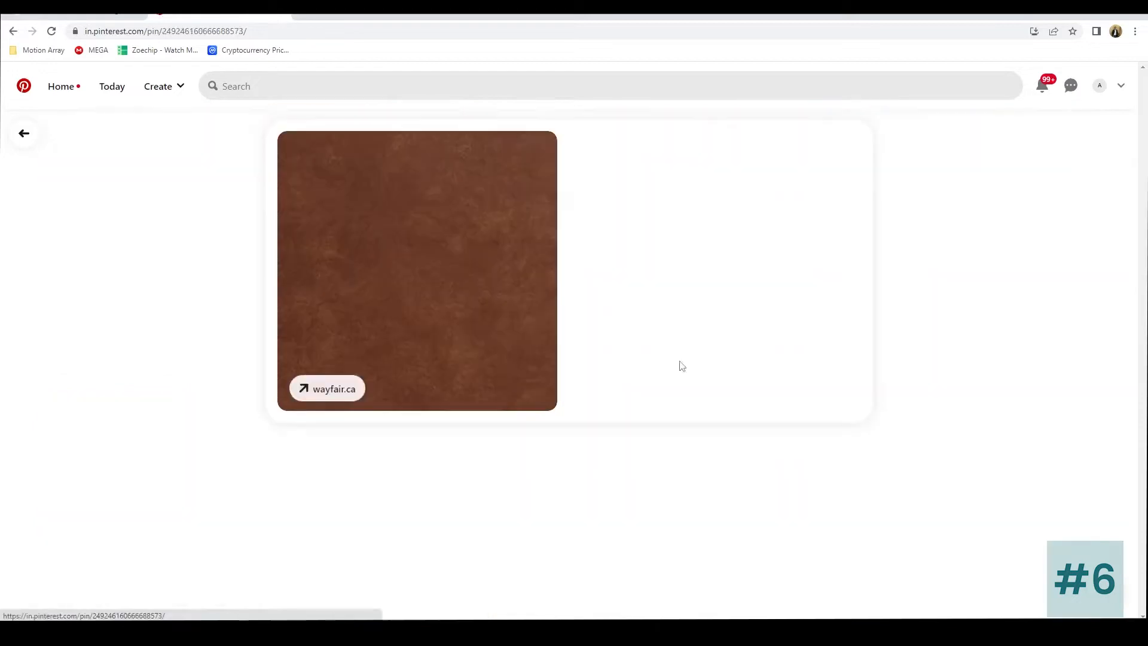
scroll(812, 383, "down", 3)
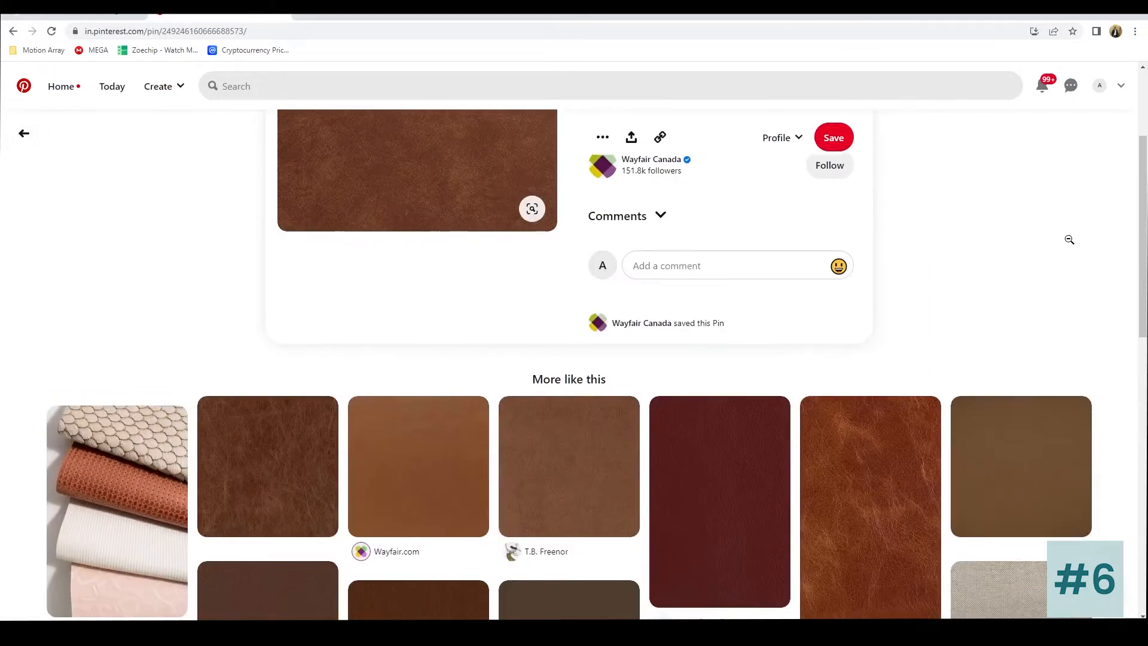
scroll(1068, 236, "down", 3)
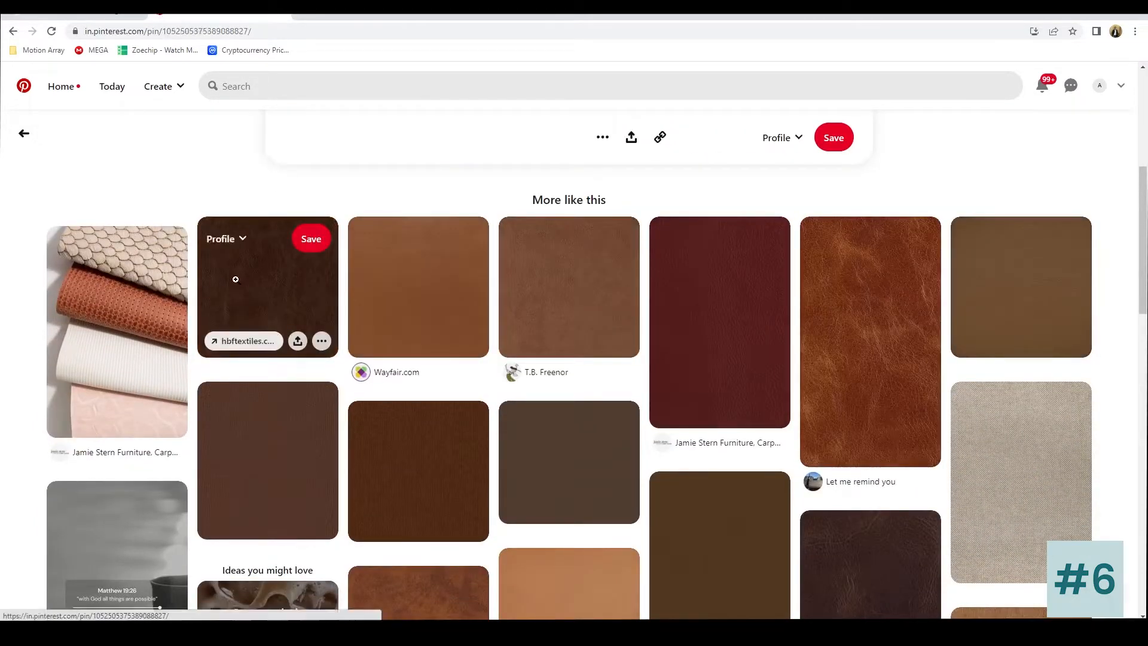
left_click(237, 275)
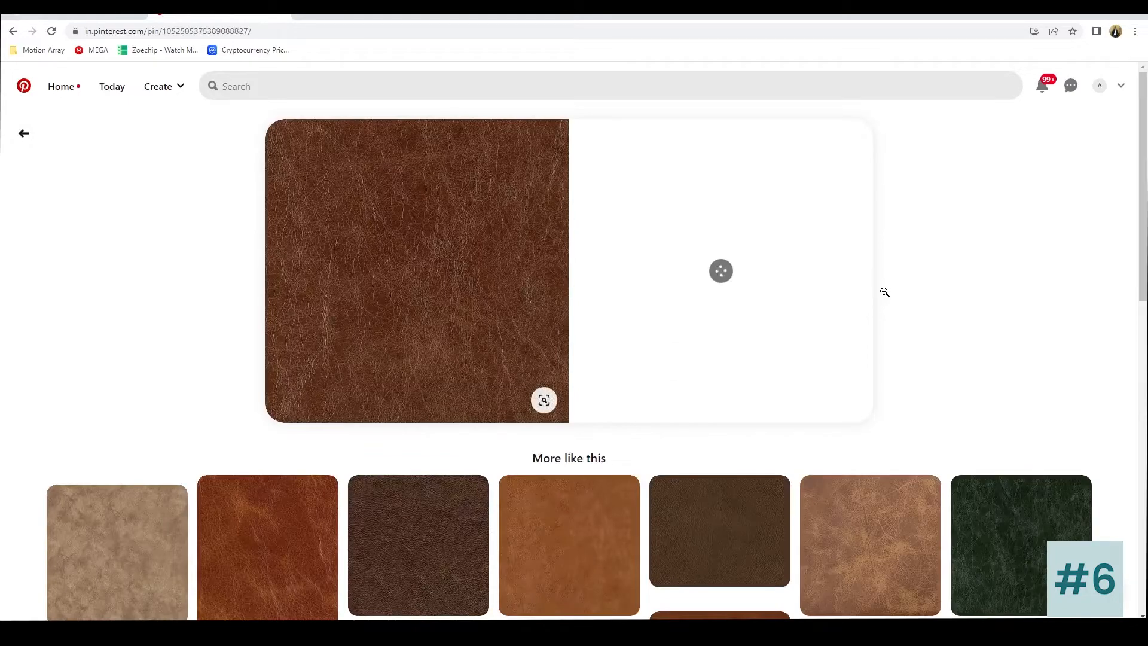
Step: Download the HBF Textiles leather image and open it to inspect its grain up close
scroll(883, 293, "down", 1)
scroll(884, 292, "down", 2)
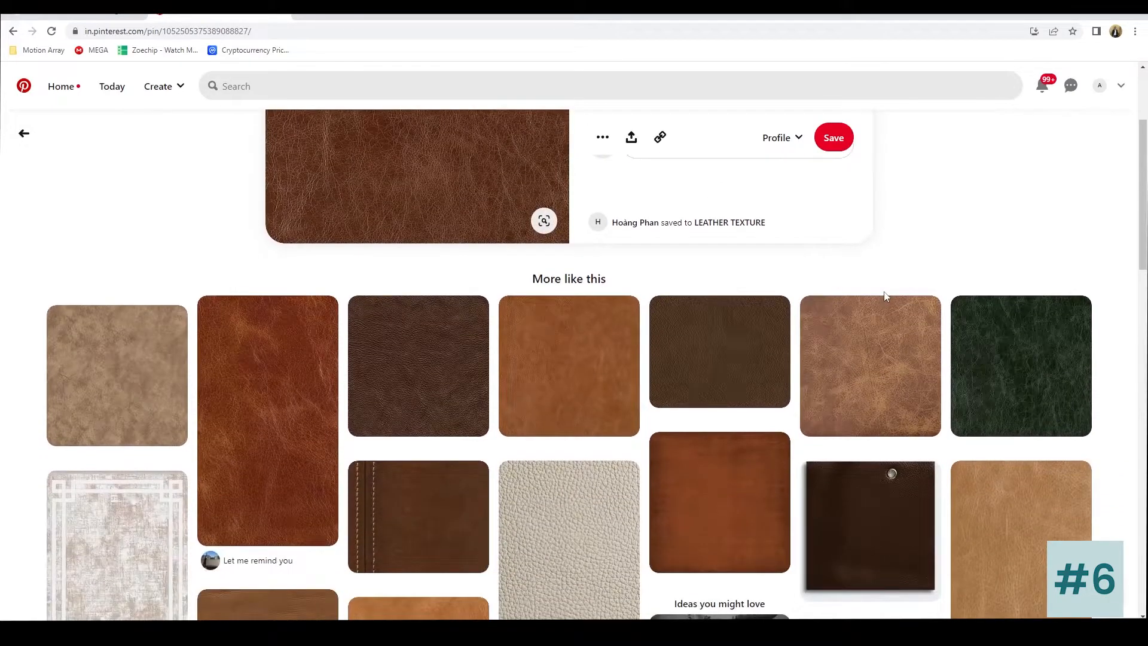
scroll(885, 292, "up", 3)
left_click(602, 156)
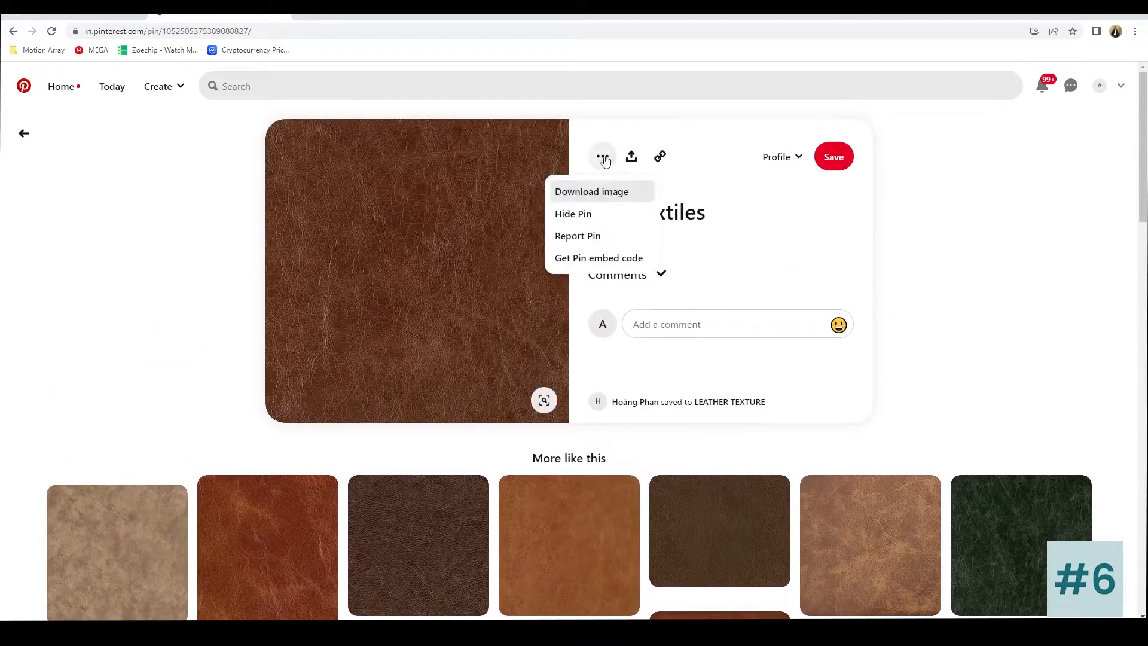
left_click(601, 192)
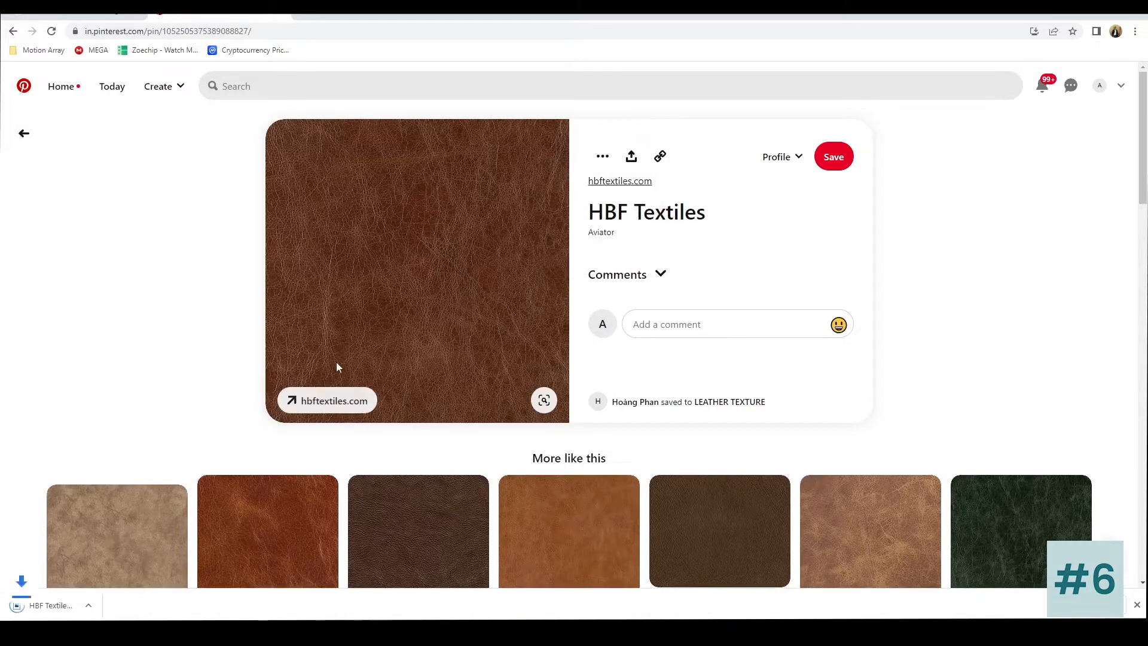
left_click(84, 616)
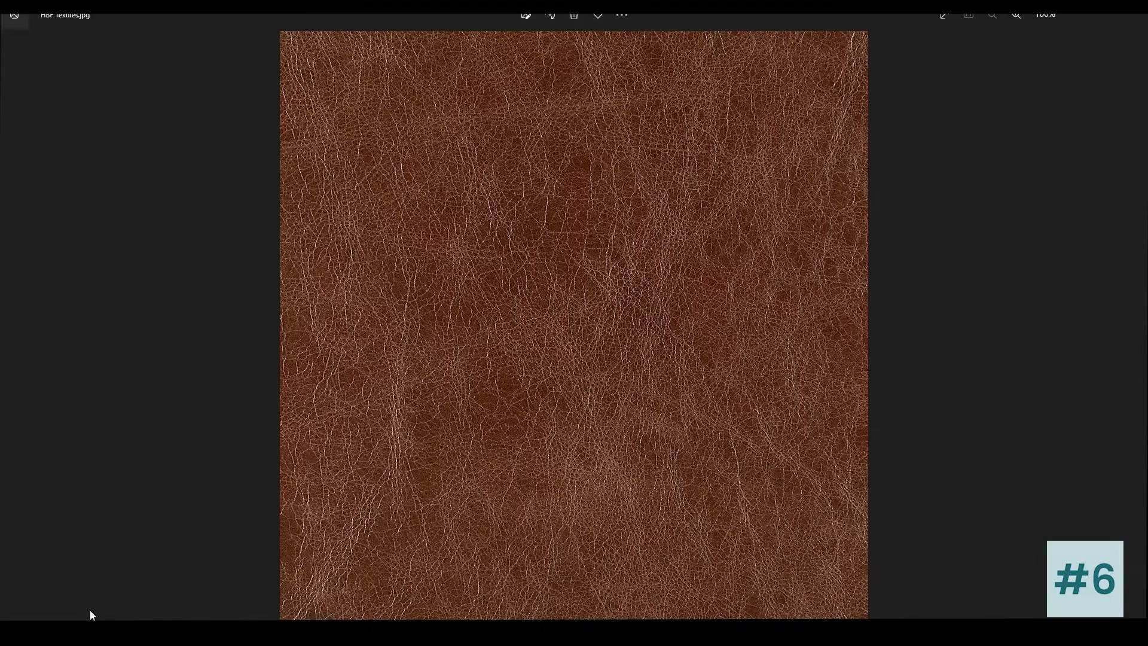
scroll(558, 382, "up", 2)
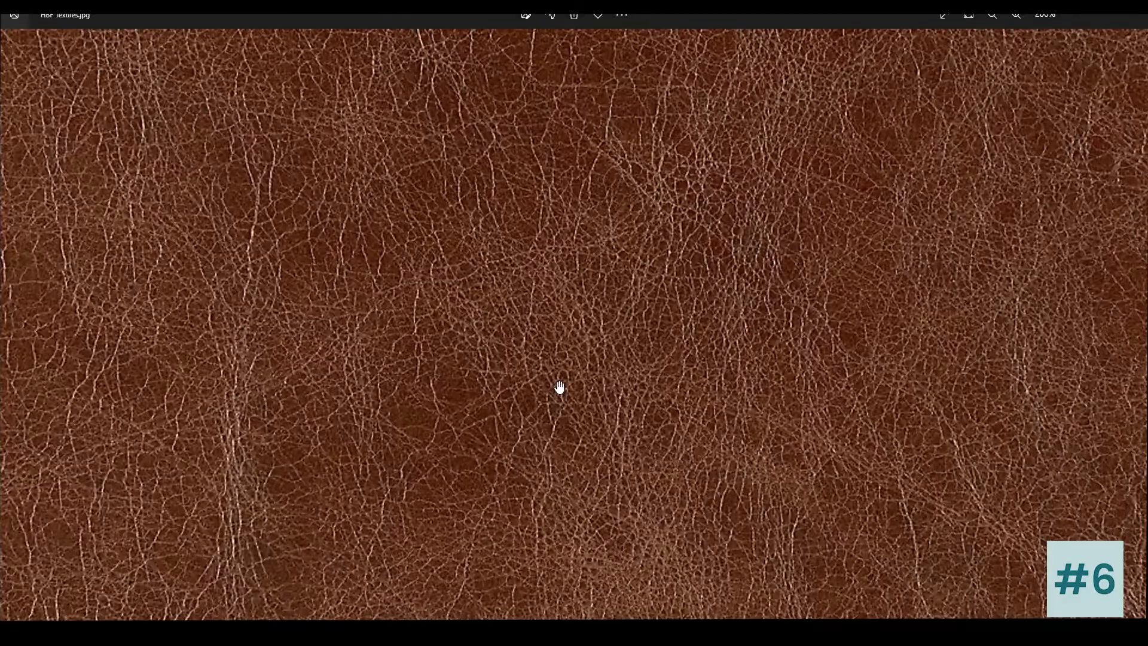
scroll(559, 387, "down", 2)
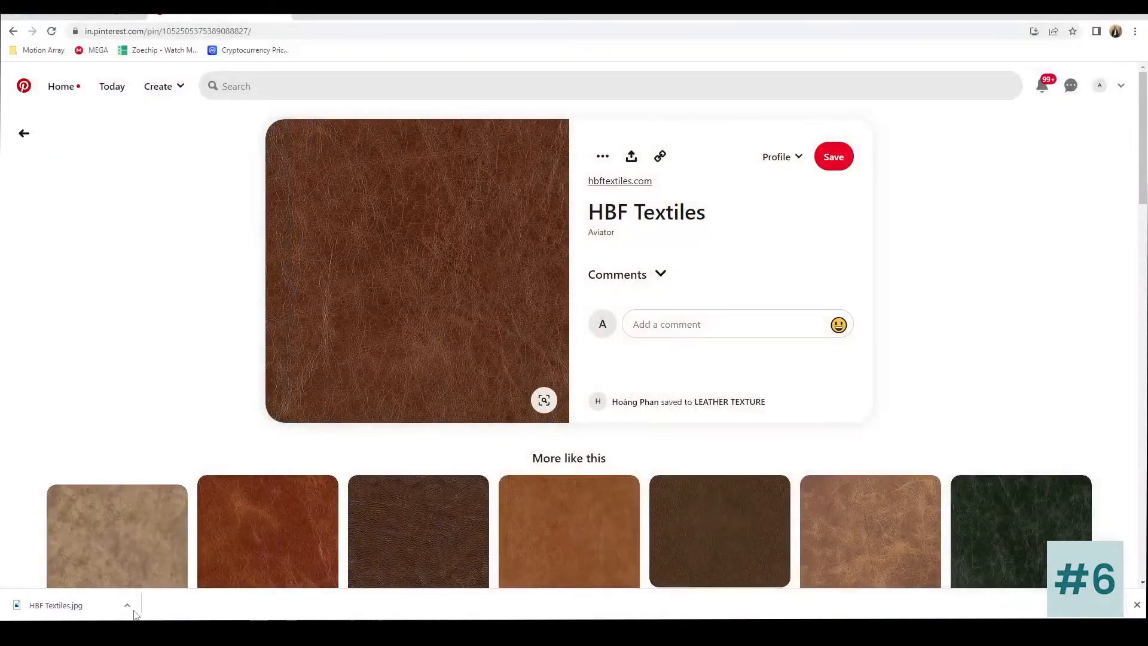
Step: Move the HBF Textiles image from Downloads into the VS Course project's Images folder
left_click(132, 610)
left_click(187, 568)
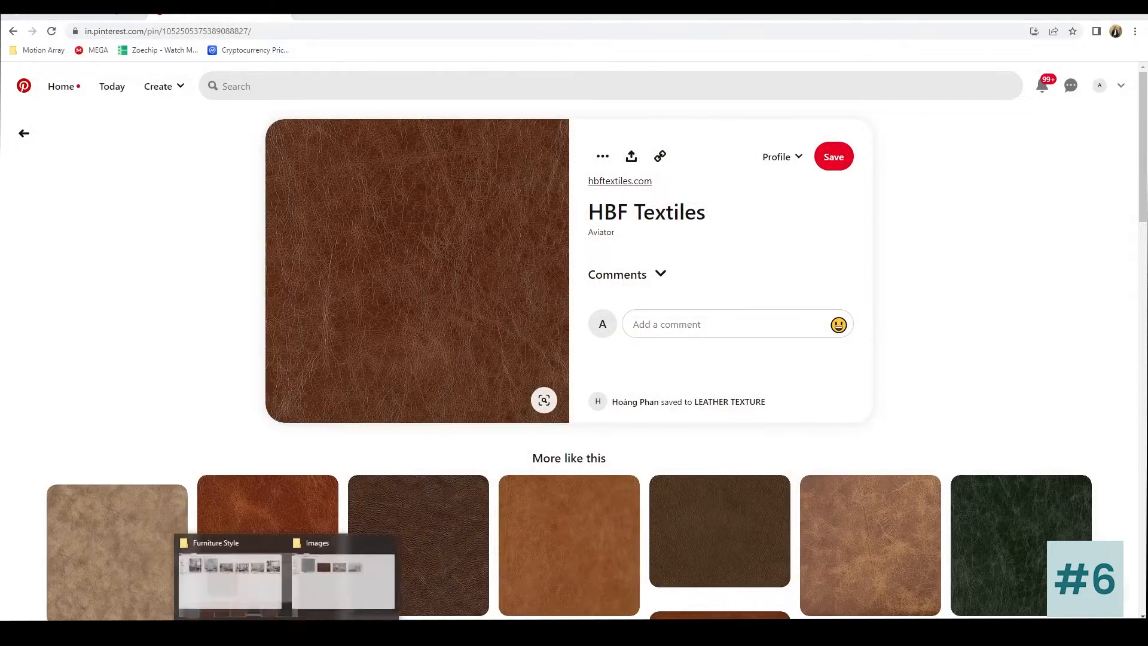
left_click(326, 592)
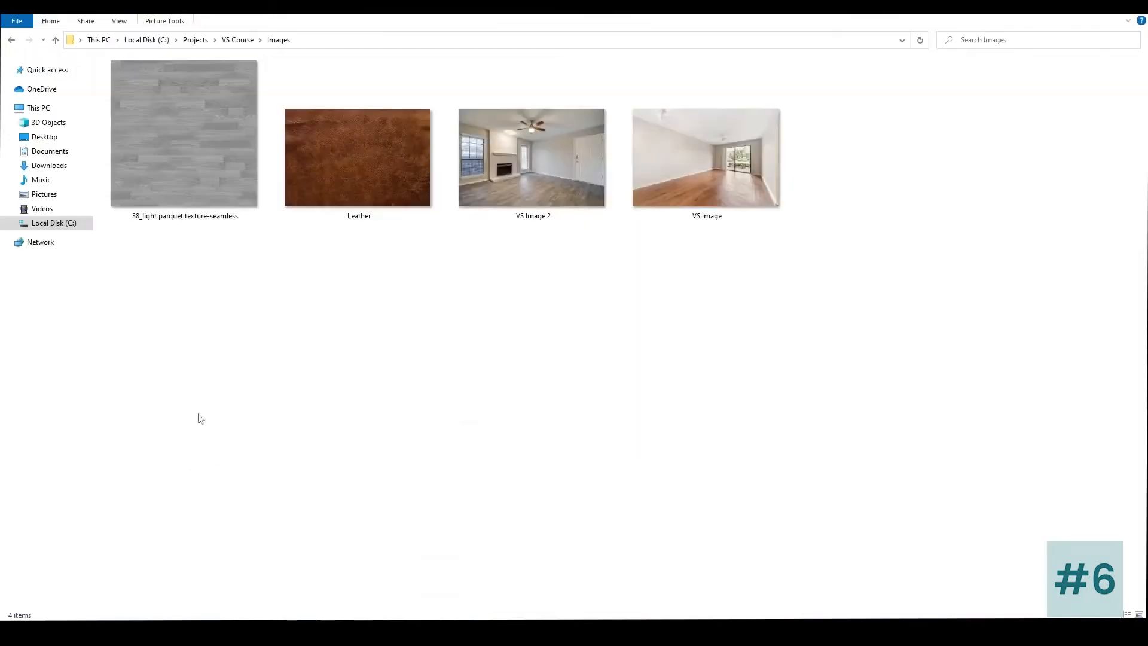
left_click(49, 165)
left_click(204, 165)
right_click(204, 166)
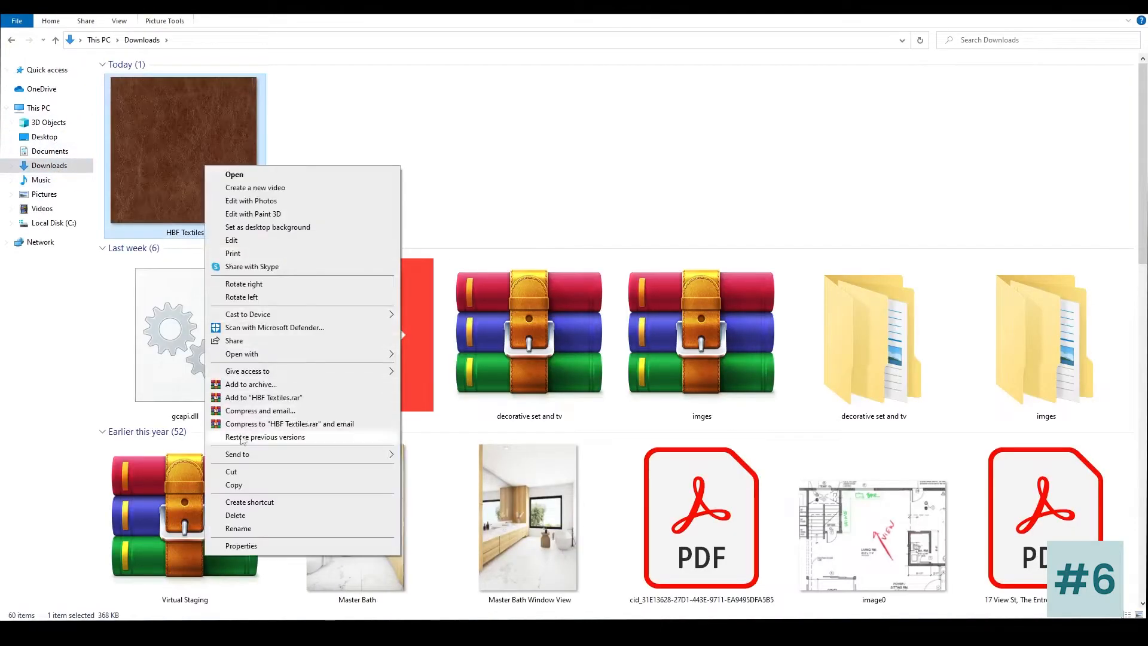
left_click(238, 472)
left_click(11, 39)
right_click(357, 294)
left_click(379, 376)
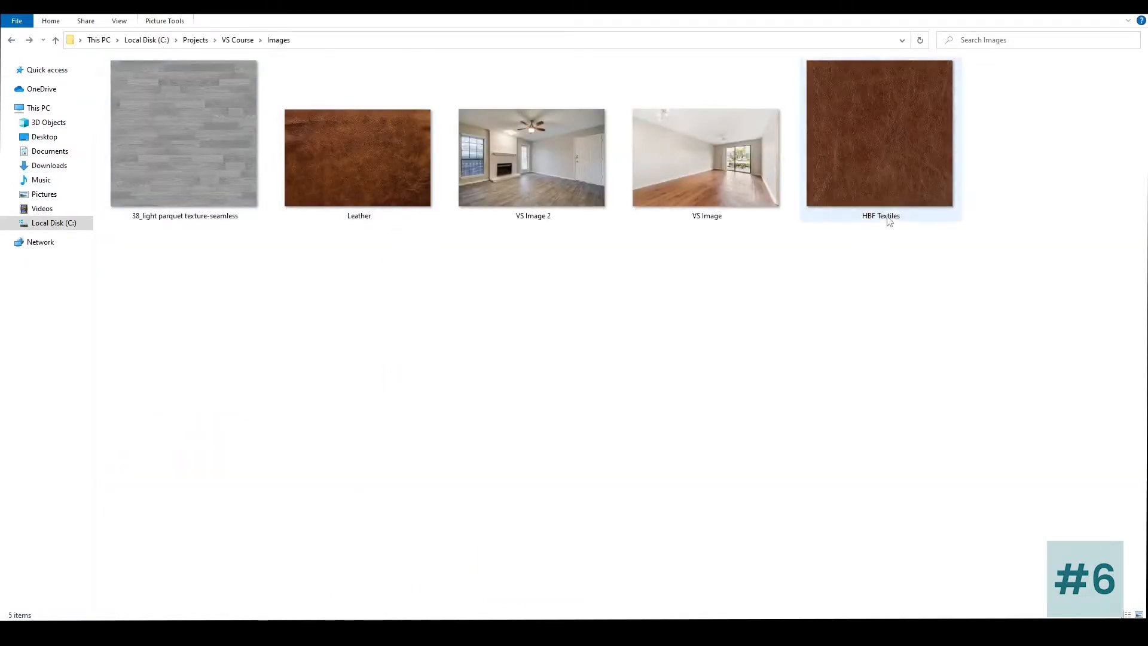
Step: Copy the Images folder path C:\Projects\VS Course\Images
left_click(363, 43)
right_click(377, 40)
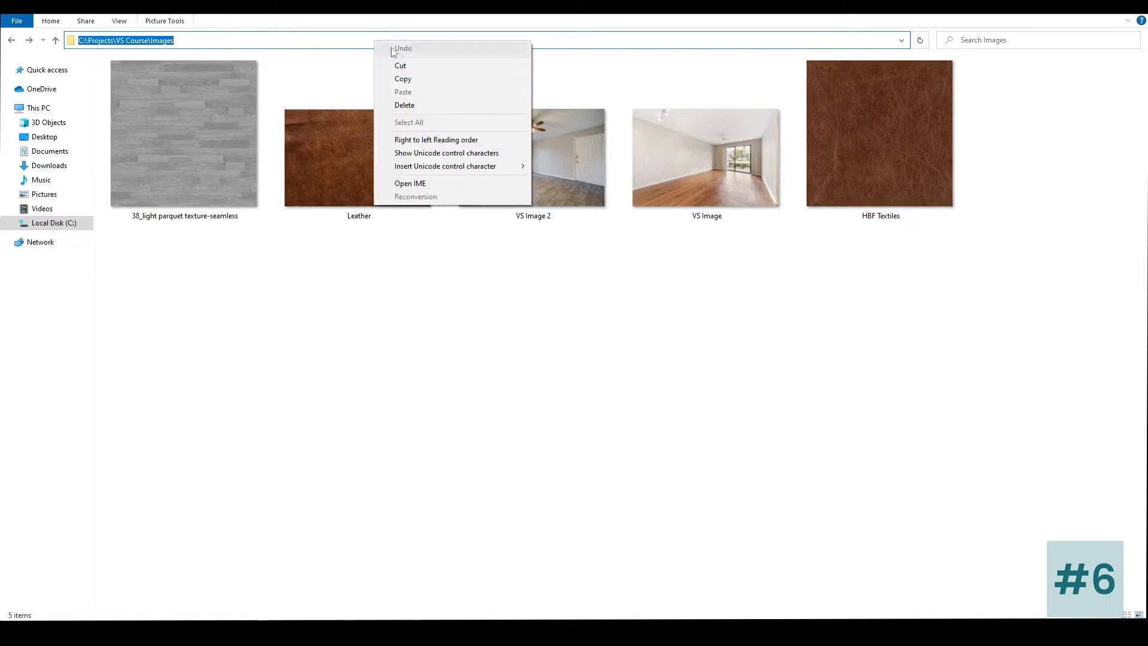
left_click(409, 81)
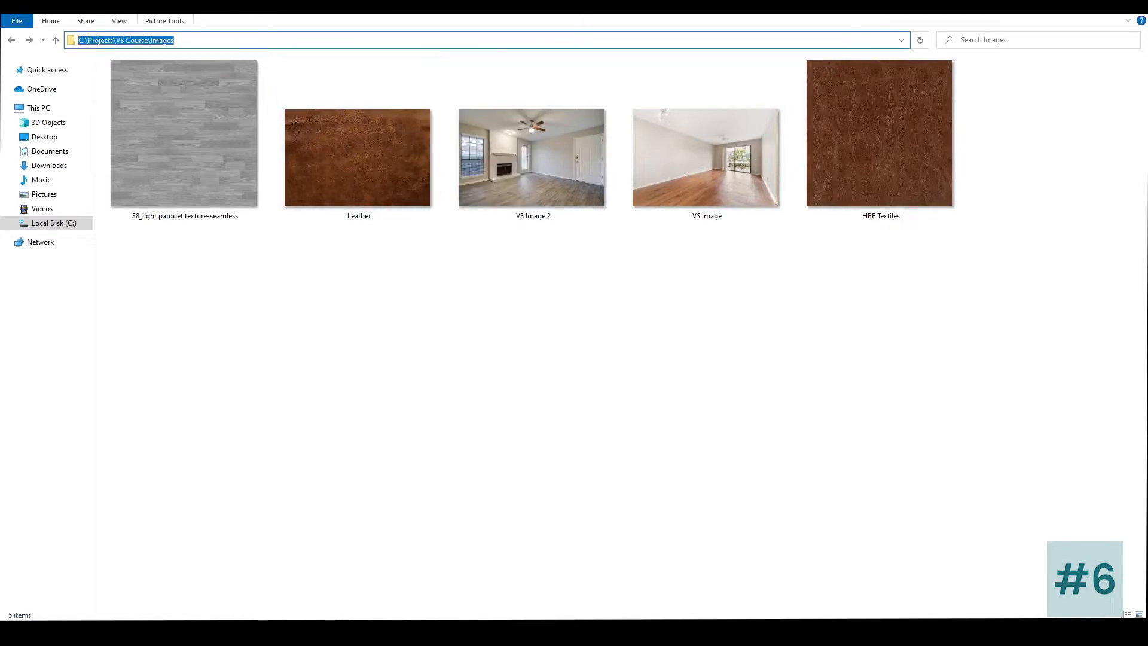
Step: Switch back to 3ds Max and replace the bitmap in LeatherBrown's diffuse map with HBF Textiles.jpg
left_click(461, 631)
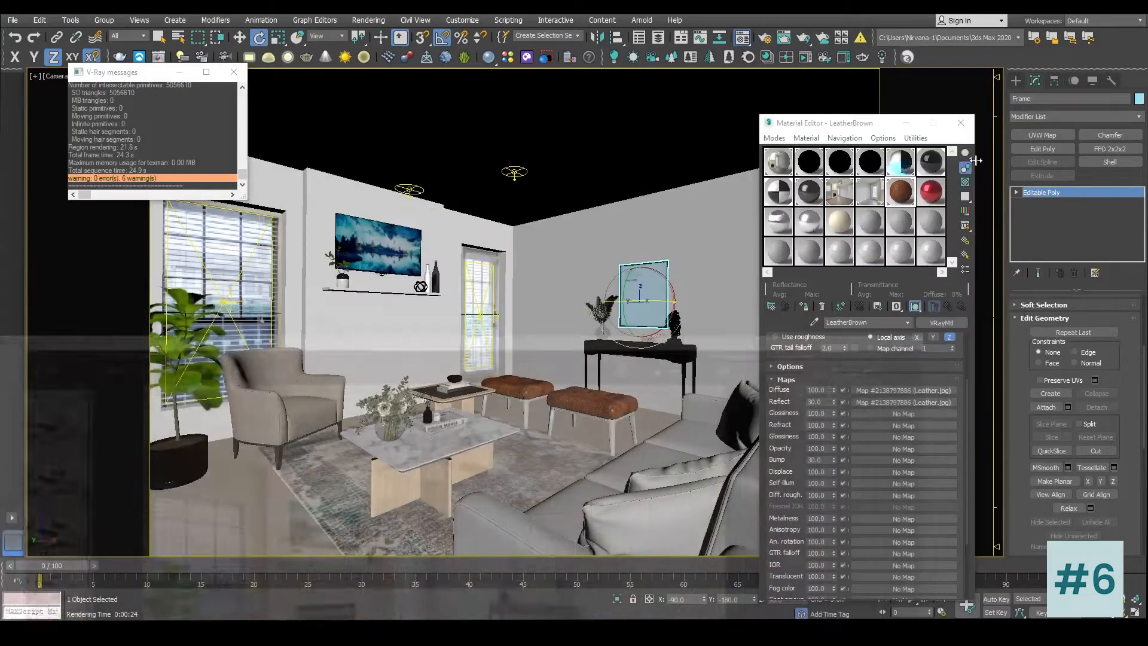
left_click(1036, 105)
left_click(918, 397)
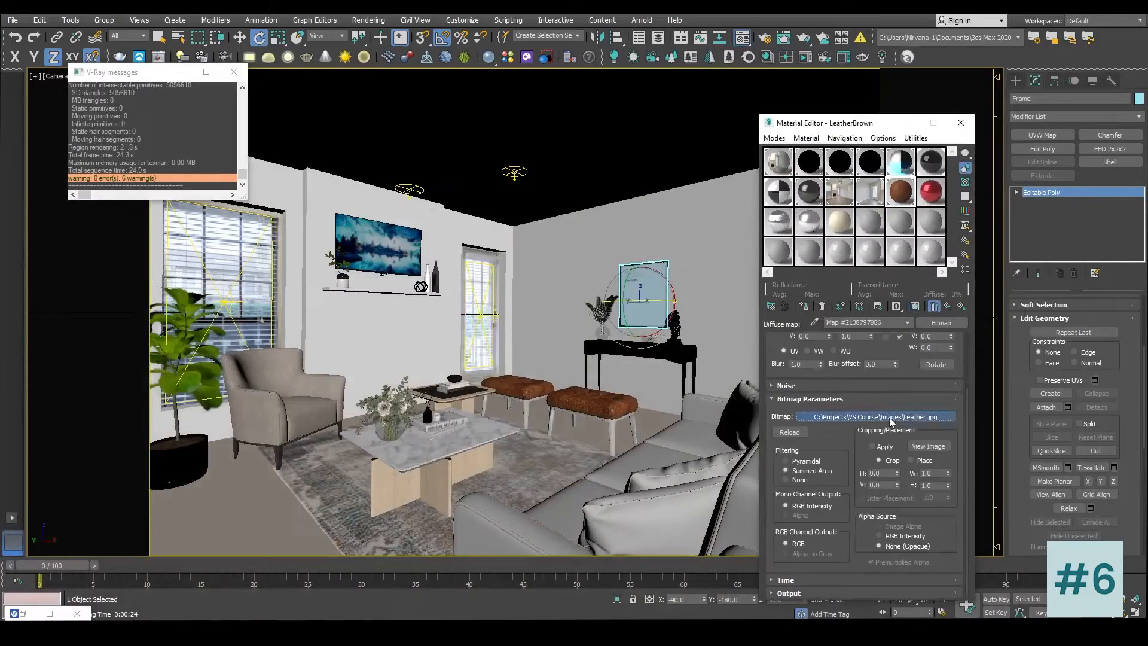
double_click(171, 99)
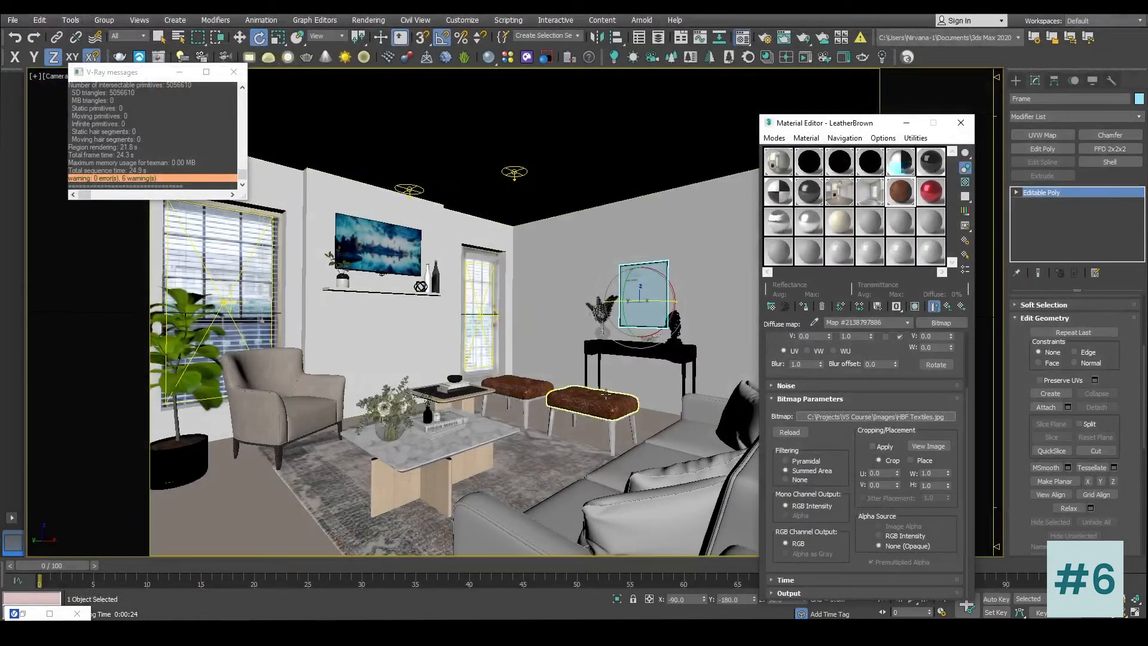
Step: Try V mirroring on the diffuse map and turn it back off, and view the HBF Textiles bitmap in its cropping window
left_click_drag(771, 339, 782, 455)
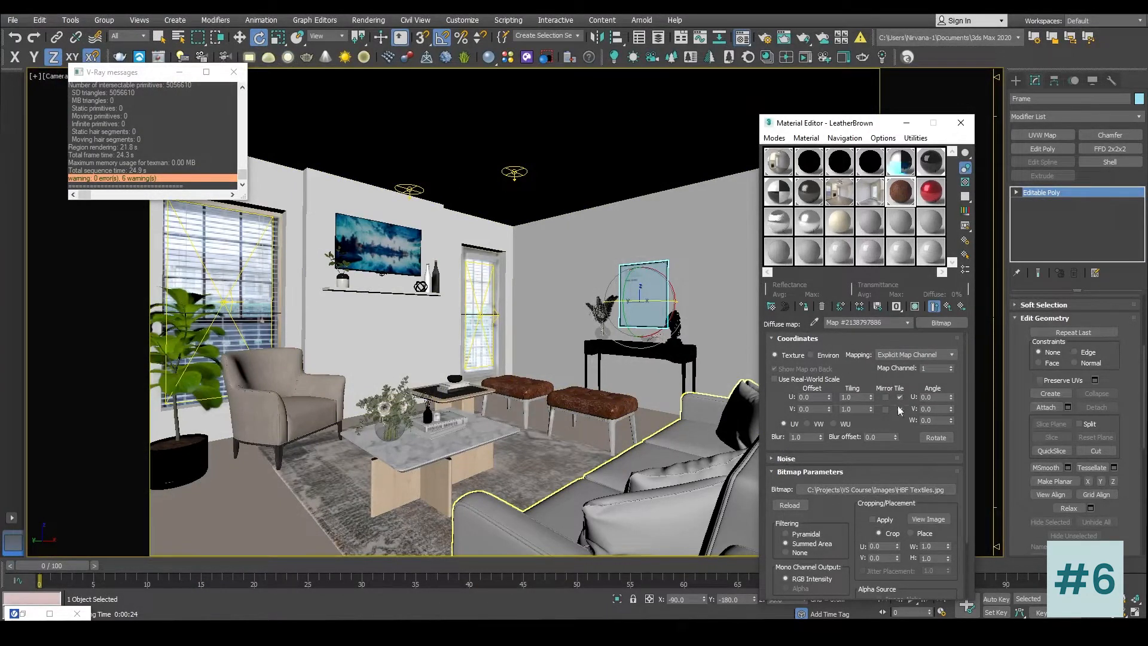
left_click(886, 409)
left_click(885, 409)
left_click(943, 522)
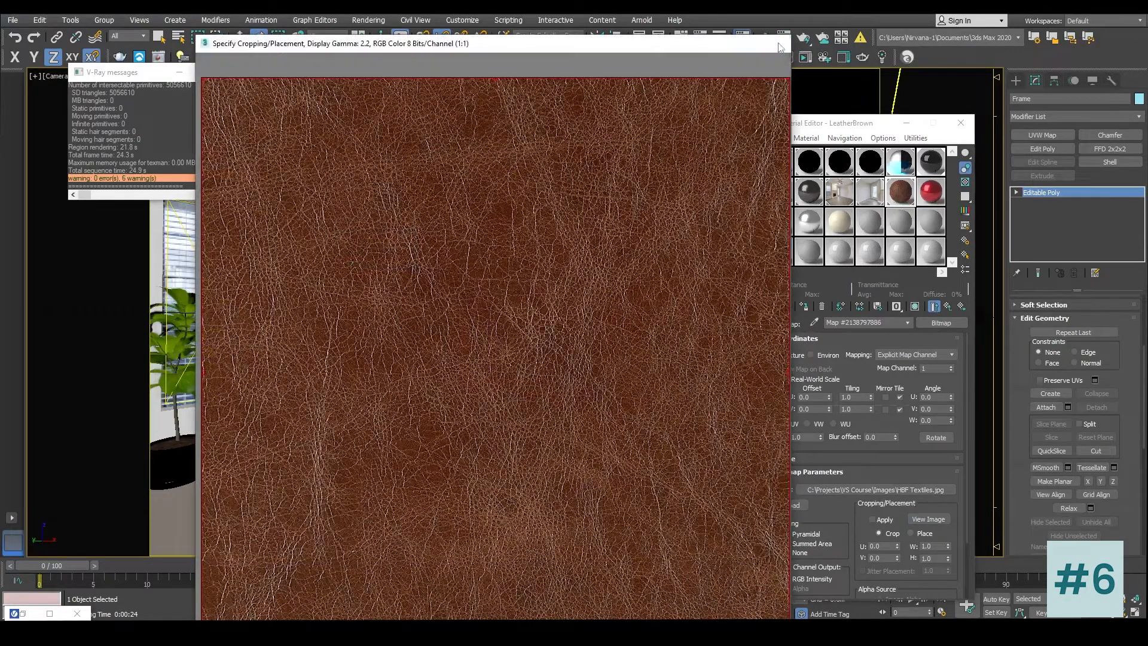
left_click(777, 43)
Step: Select all of the near ottoman cushion's UVs in the UV editor and enlarge them to span the checker tile's full width
left_click(583, 401)
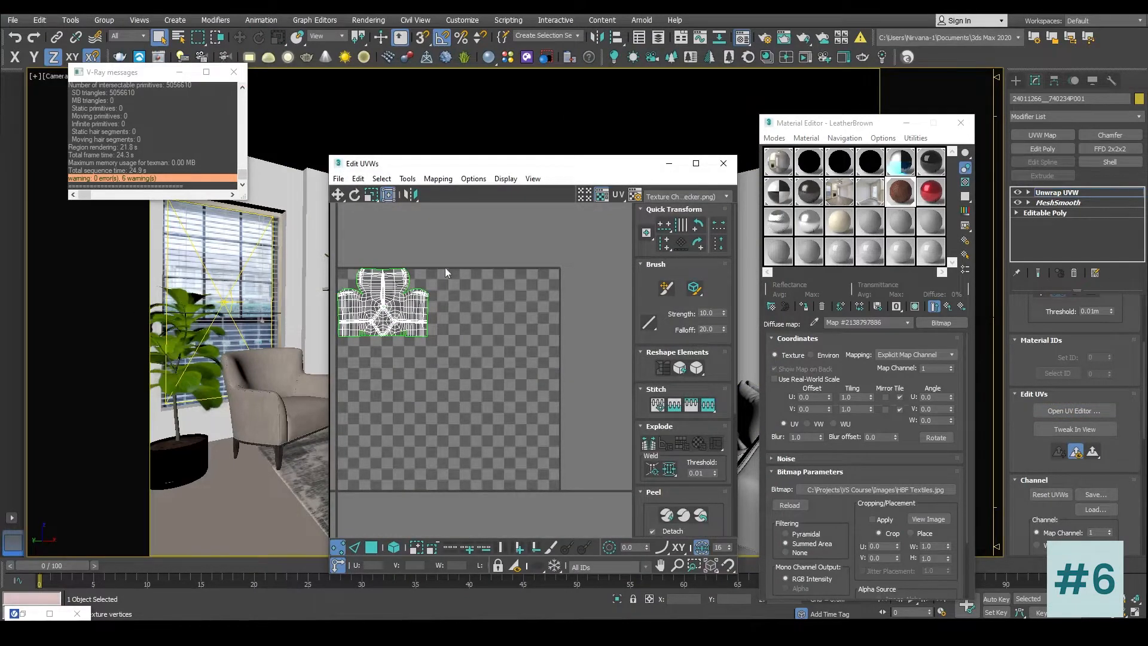
left_click_drag(444, 258, 303, 357)
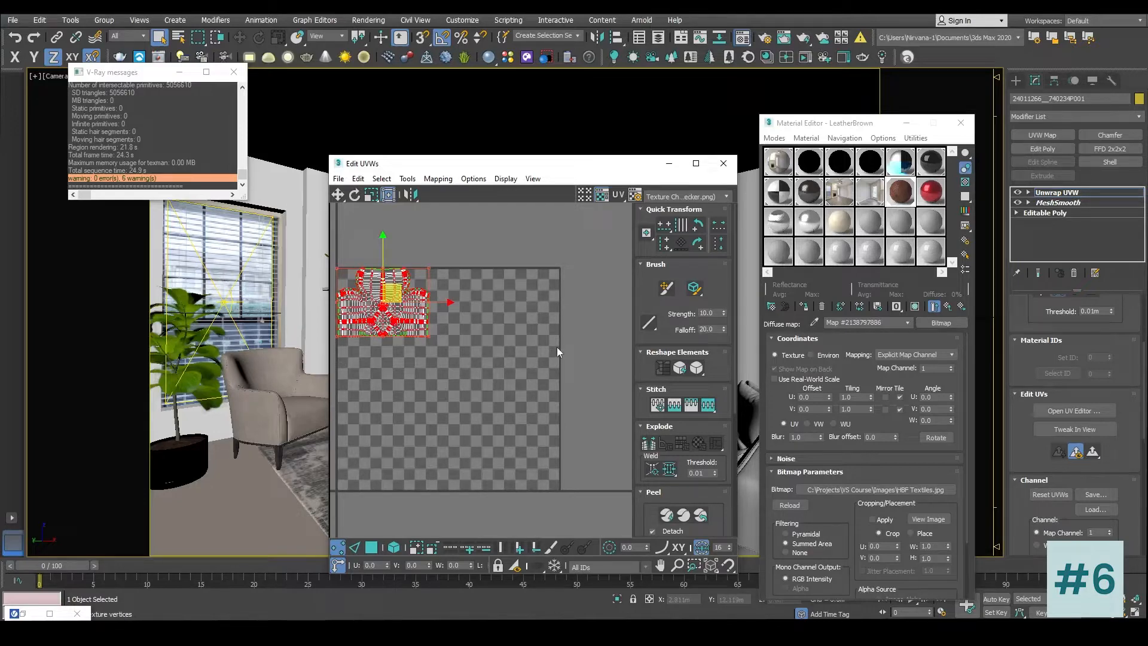
left_click_drag(431, 344, 535, 431)
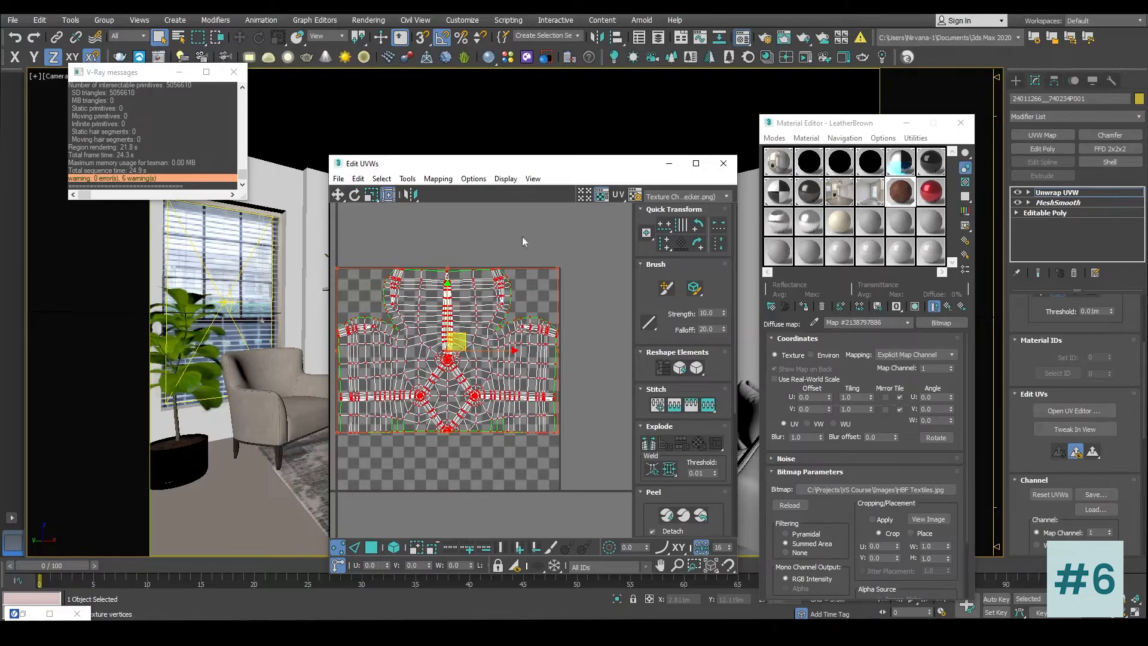
Step: Reopen the cushion's UV editor to check the enlarged UV layout and close it
left_click(1016, 81)
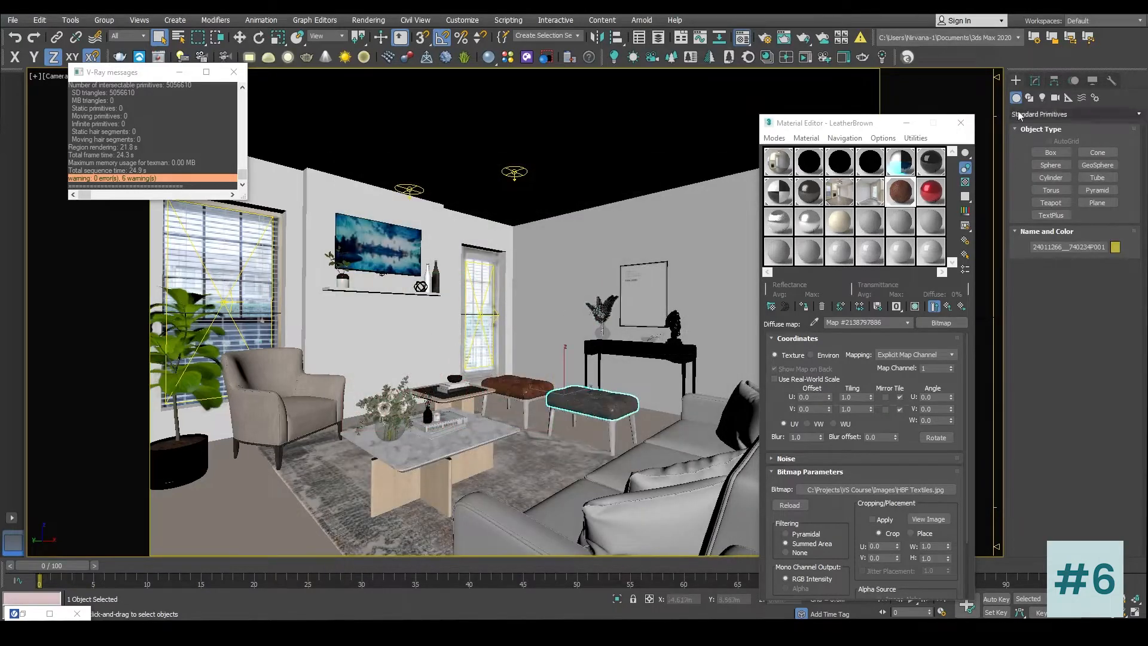
left_click(1035, 81)
left_click(1097, 412)
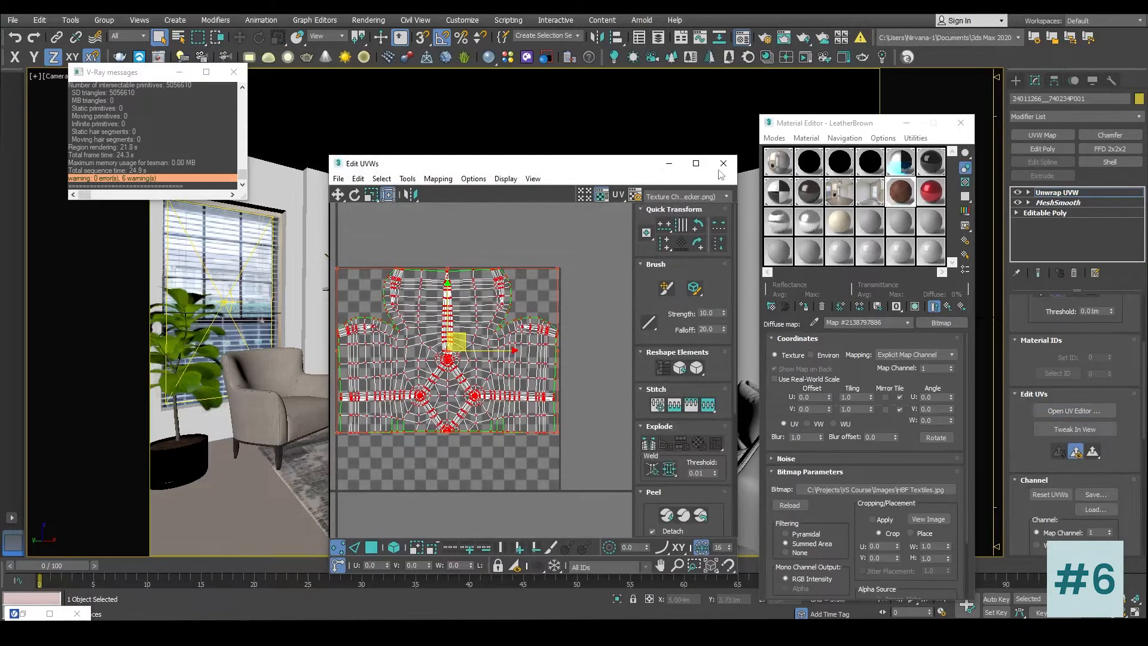
left_click(721, 167)
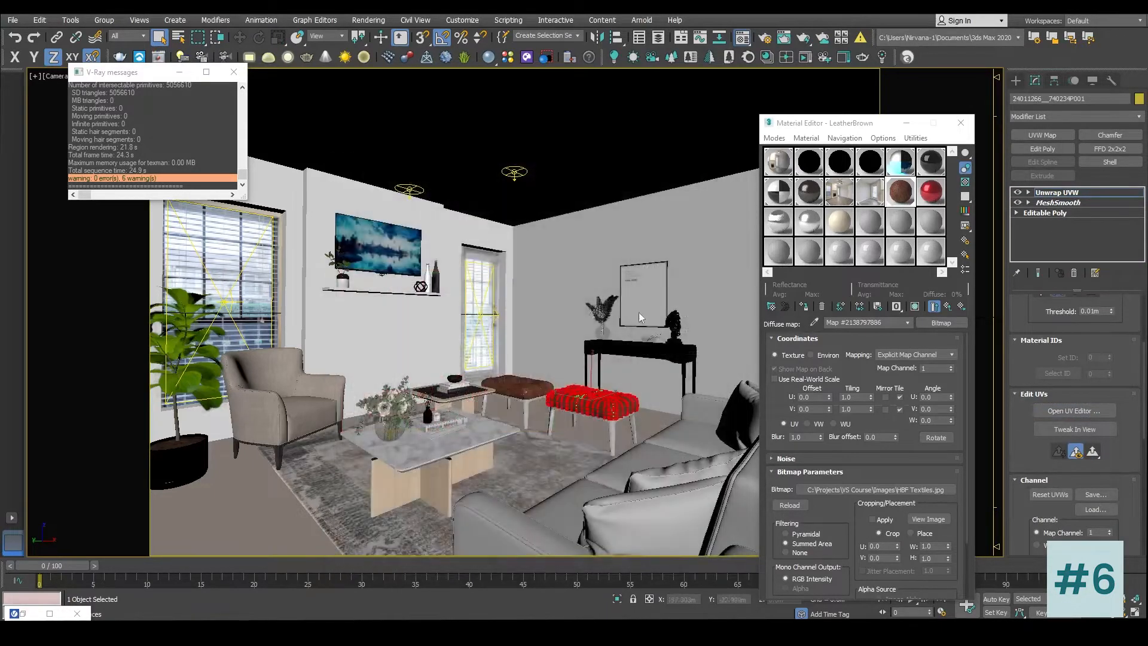
Step: Convert the near ottoman's cushion to an Editable Poly
left_click(1016, 80)
right_click(609, 392)
mouse_move(666, 512)
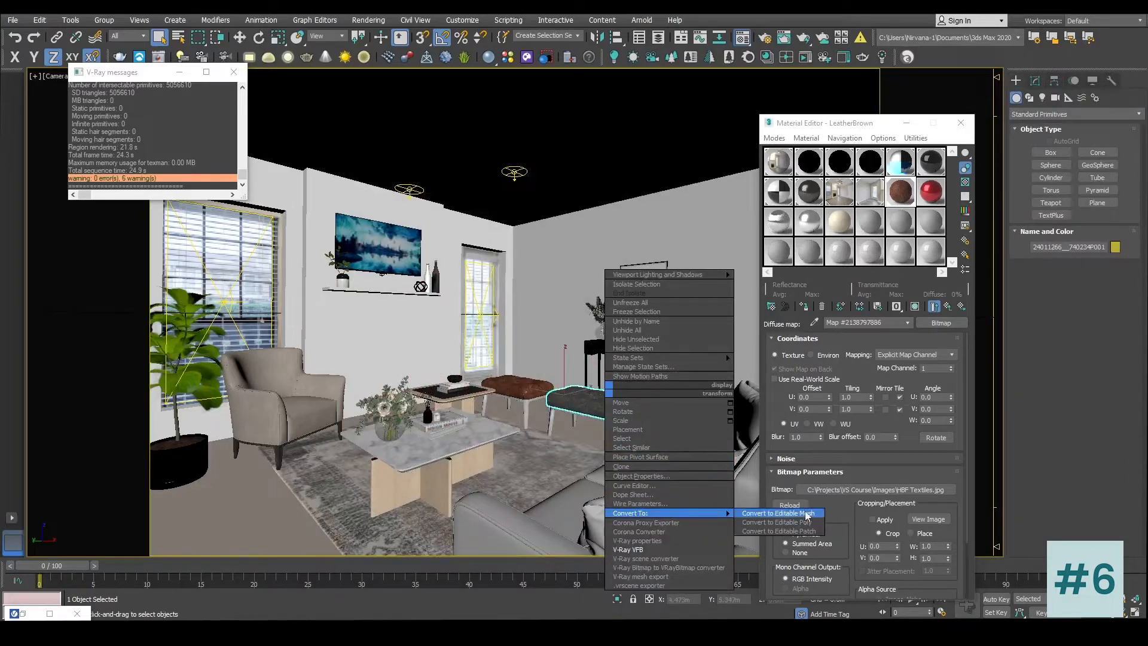
left_click(777, 521)
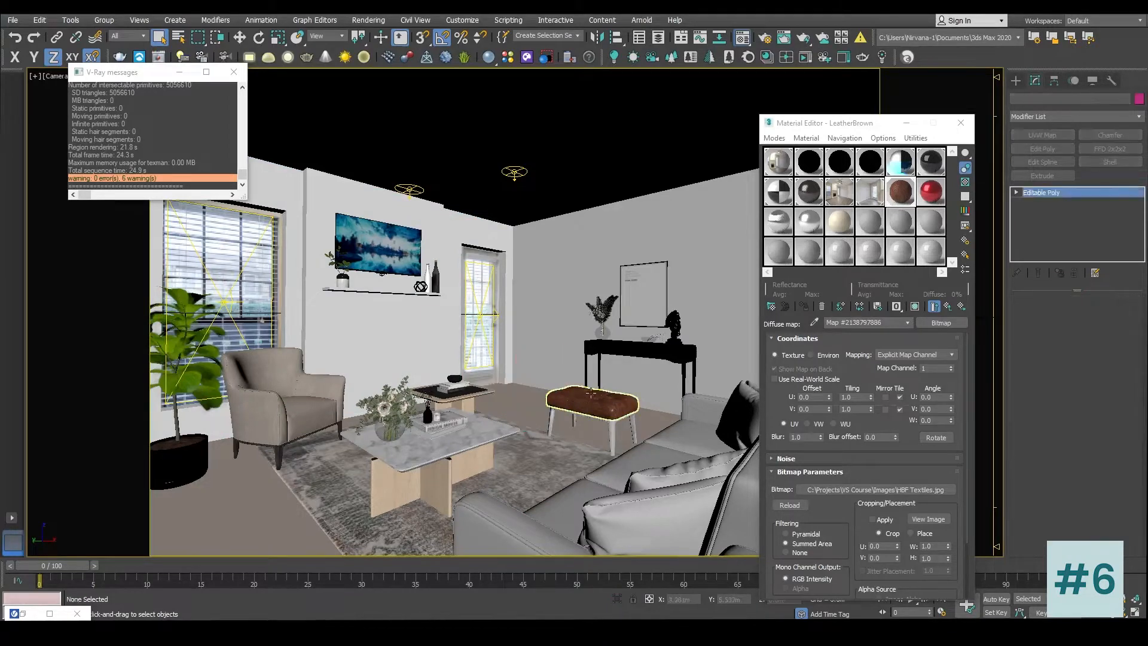
Step: Select the near ottoman's cushion and frame its tufted top in a close perspective view
left_click(574, 402)
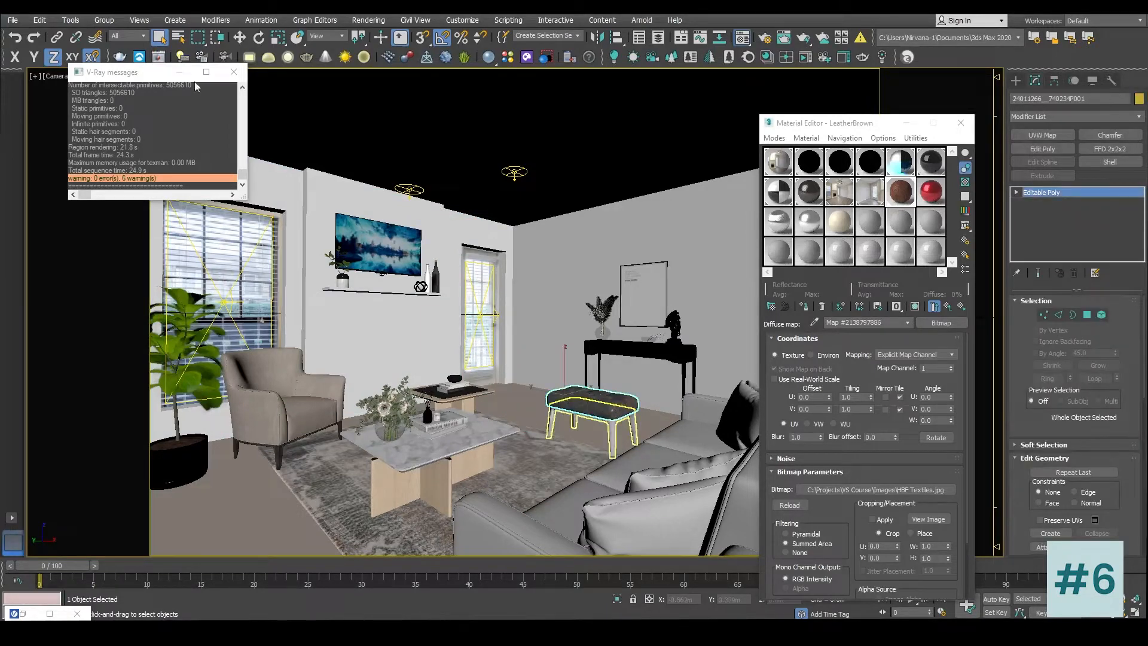
left_click(104, 20)
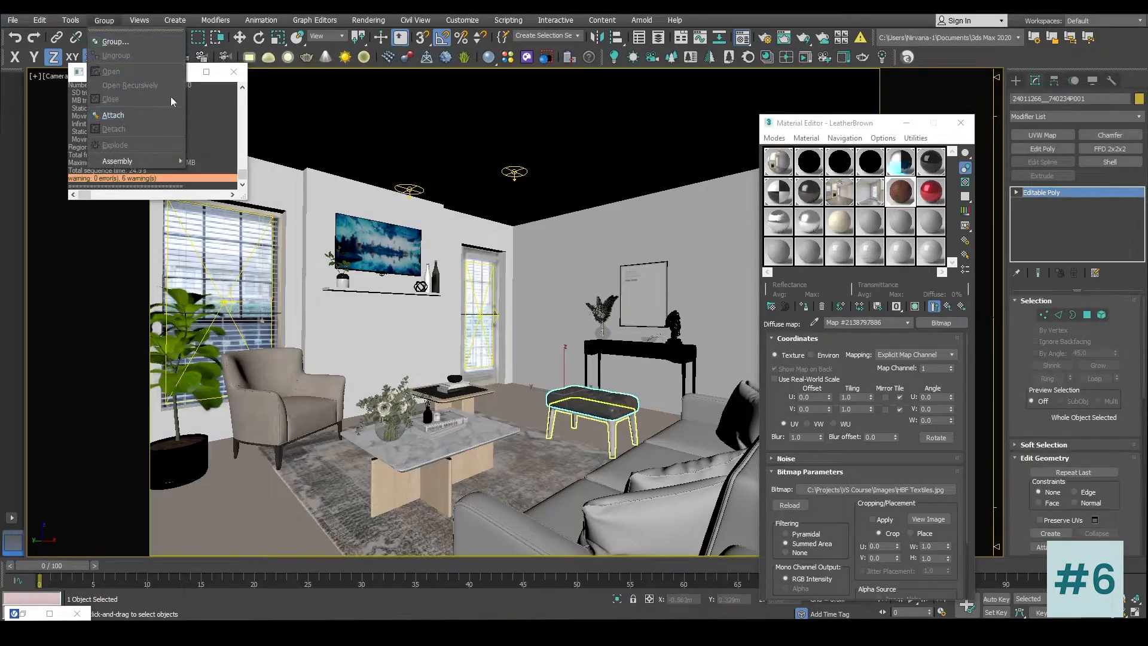
left_click(520, 336)
key("z")
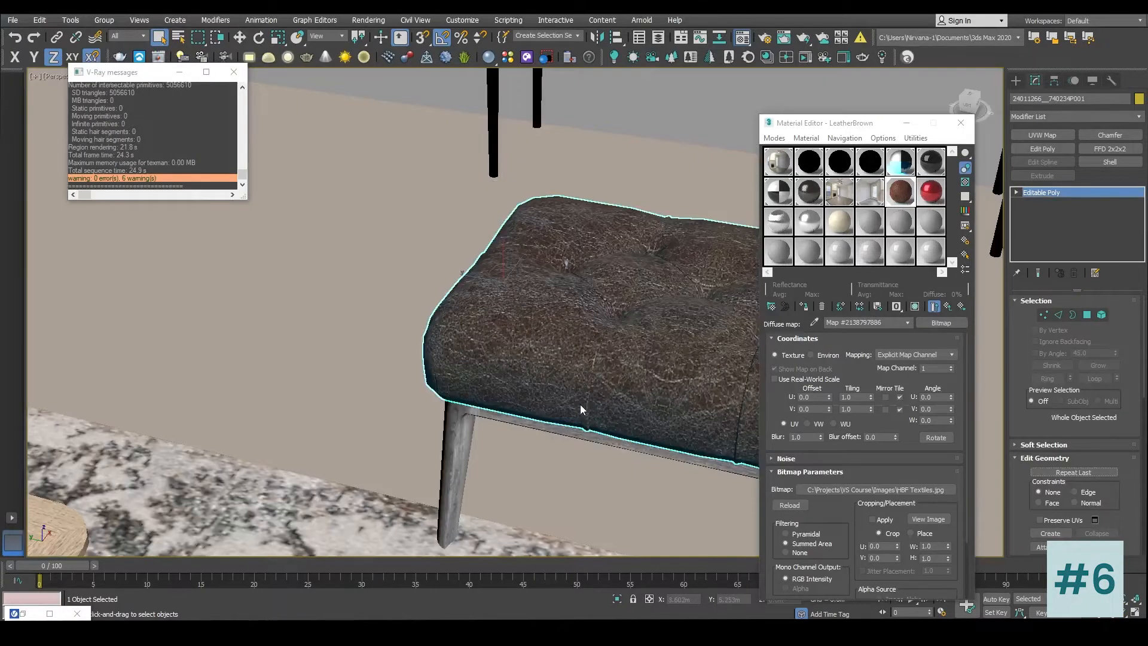
middle_click_drag(596, 363, 544, 267, "alt")
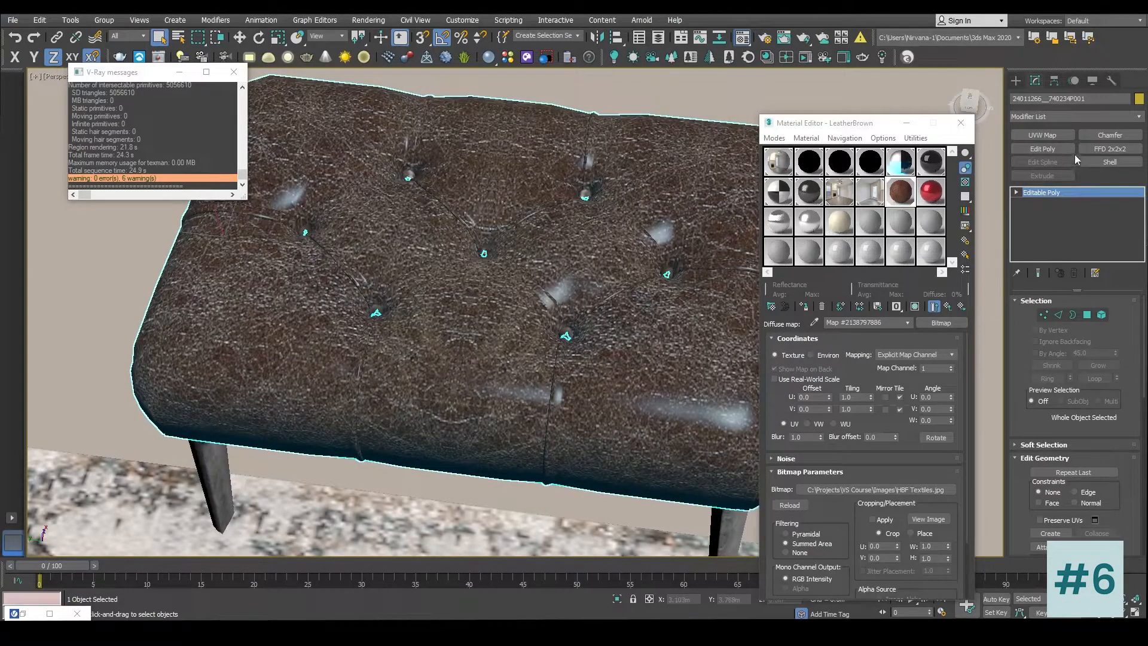
Step: Add an Unwrap UVW modifier to the cushion and open its UV editor
left_click(1082, 118)
key("u")
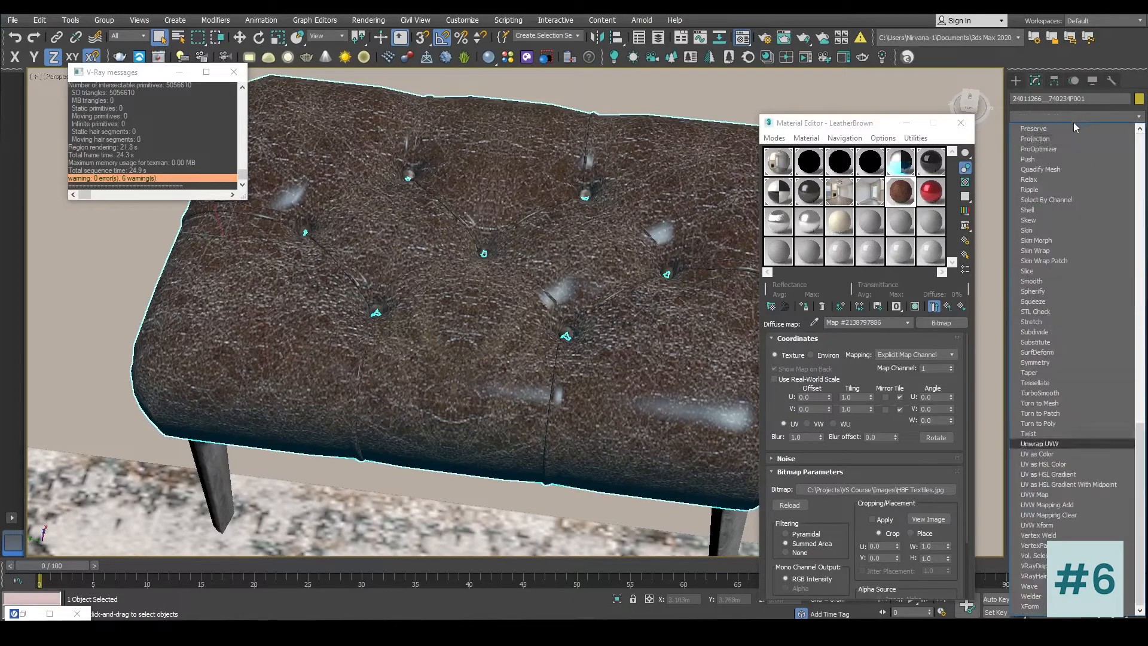
left_click(1040, 444)
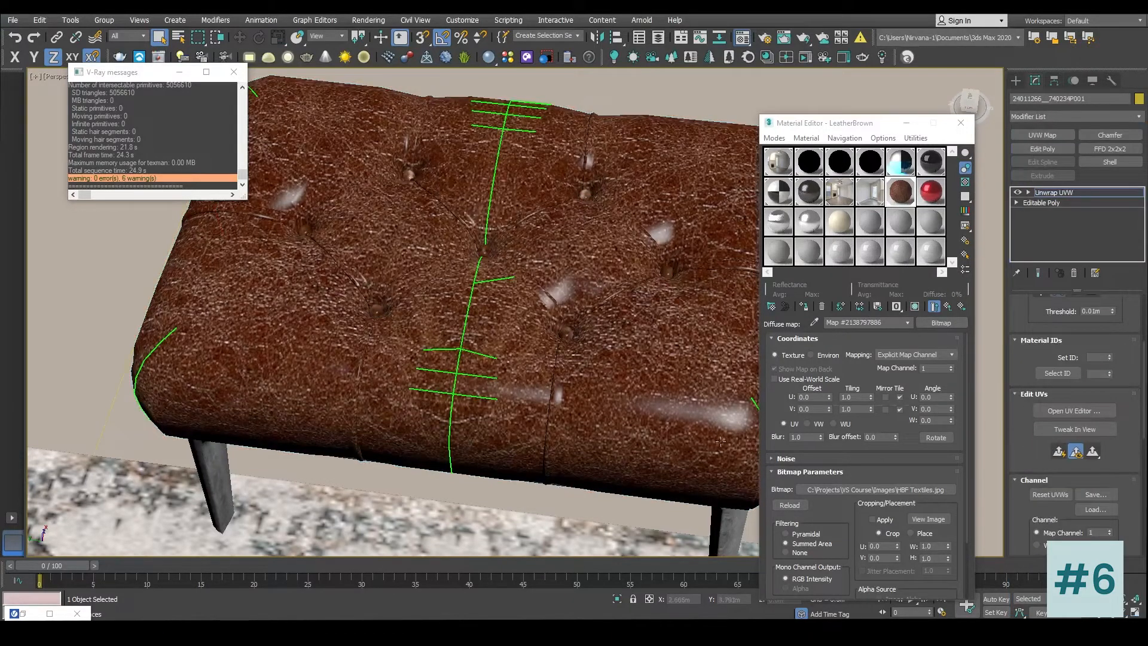
left_click(1106, 411)
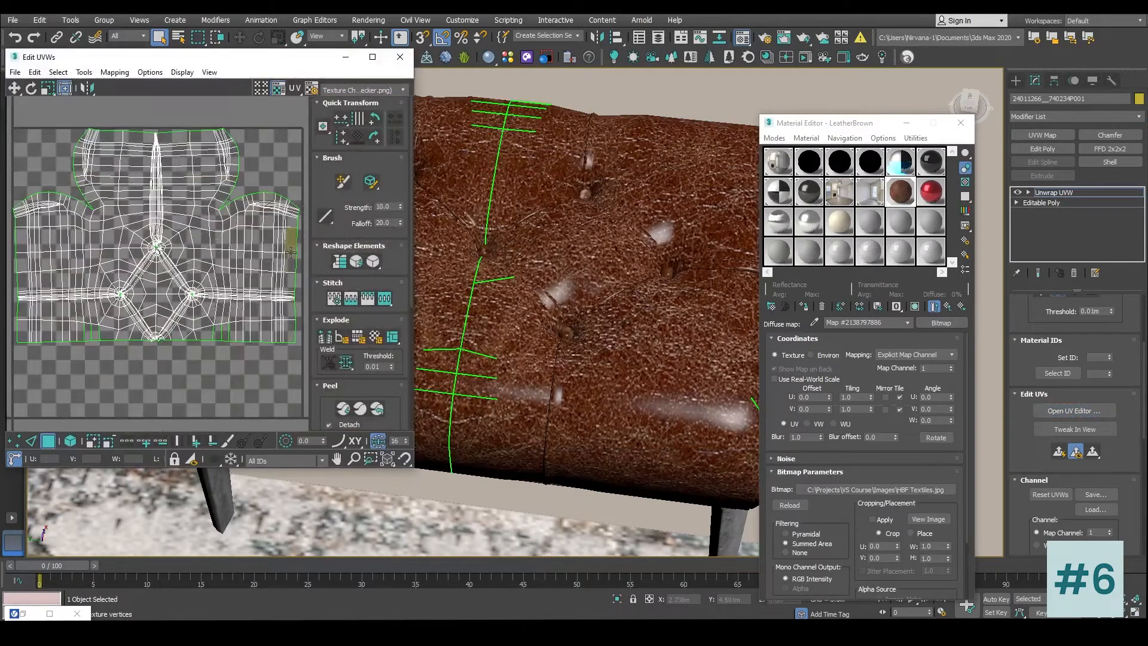
Step: Examine how the UV polygons correspond to the cushion's faces by selecting individual polygons in the UV layout and on the model
left_click(284, 261)
left_click(283, 286)
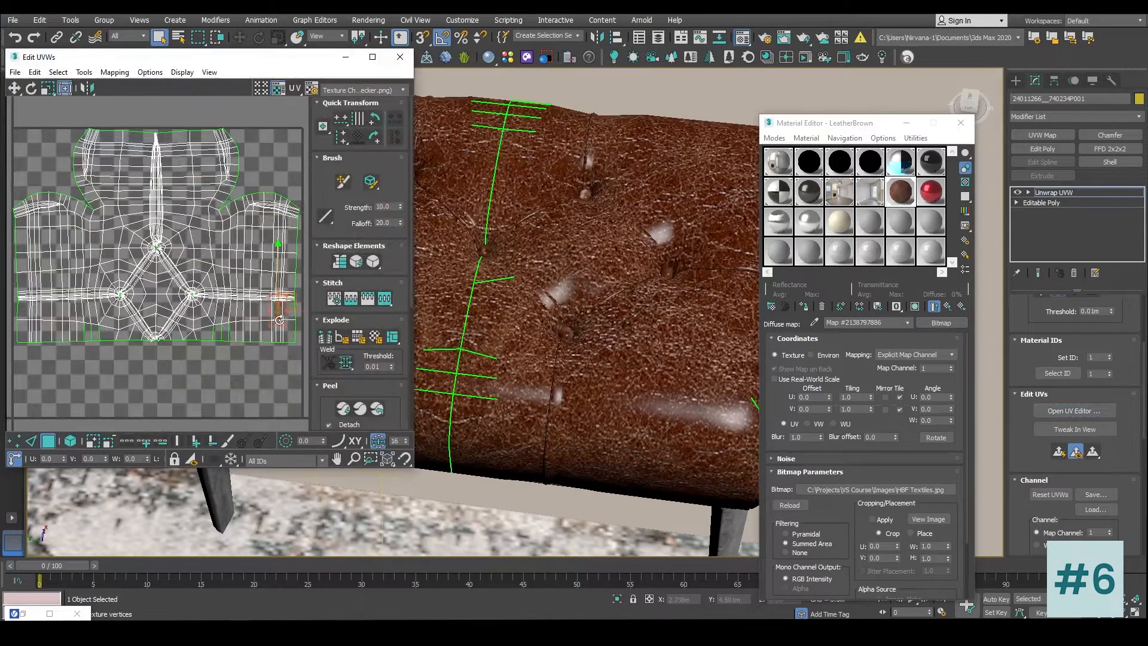
left_click(157, 269)
left_click(157, 300)
left_click(138, 288)
left_click(80, 236)
left_click(179, 149)
left_click(138, 138)
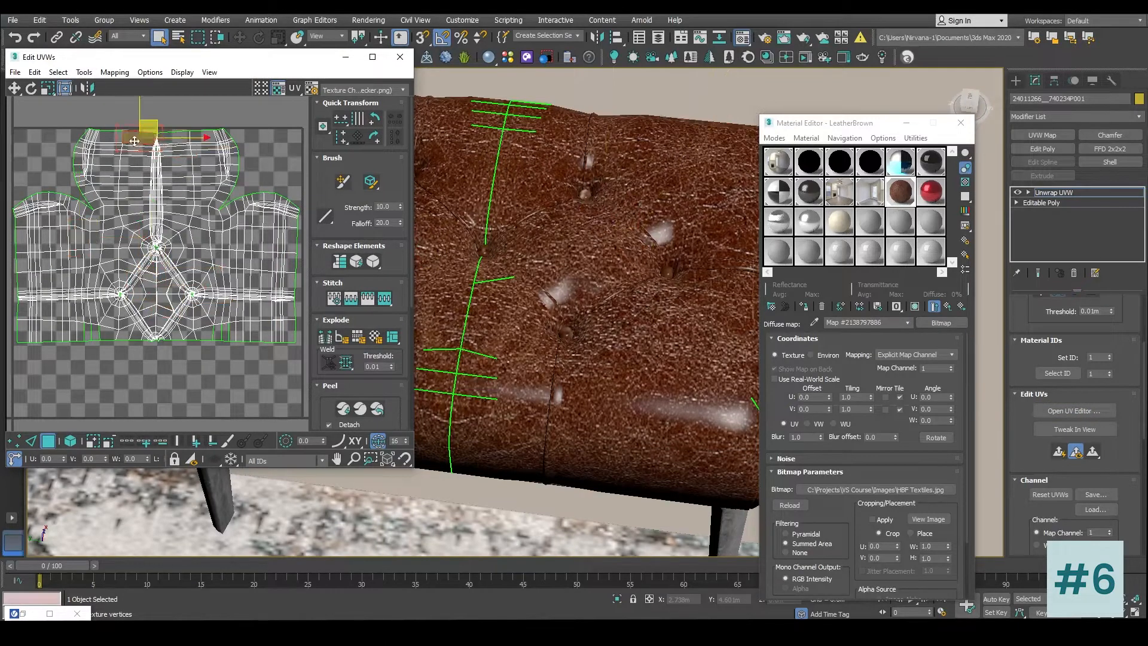
left_click(201, 138)
left_click(114, 137)
left_click(89, 246)
left_click(67, 308)
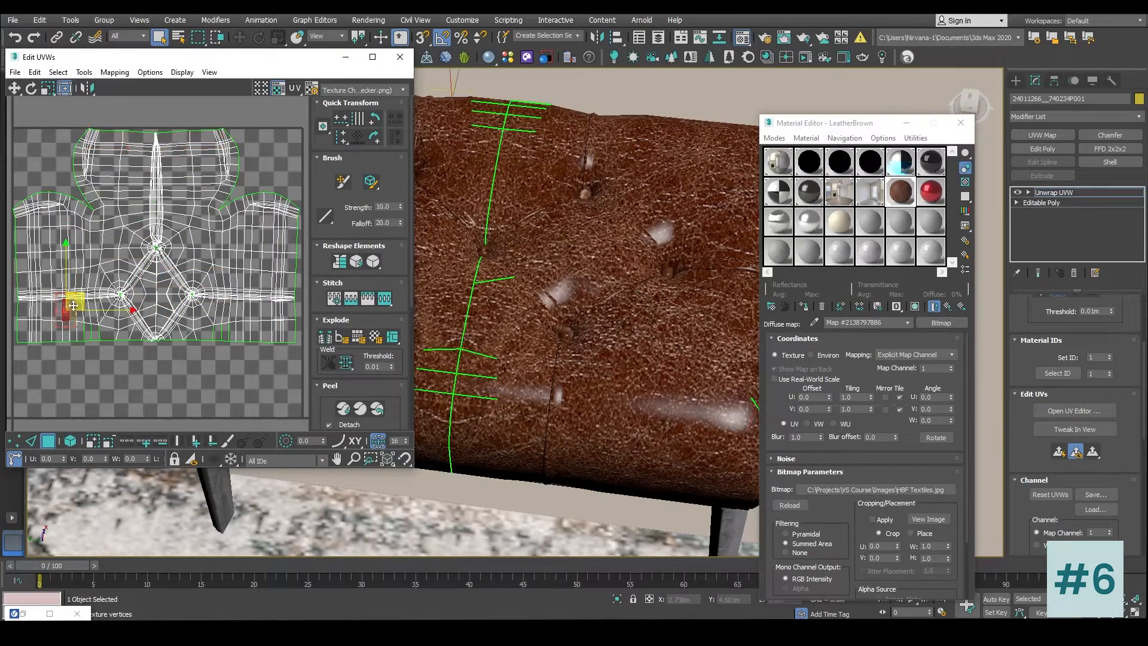
left_click(202, 330)
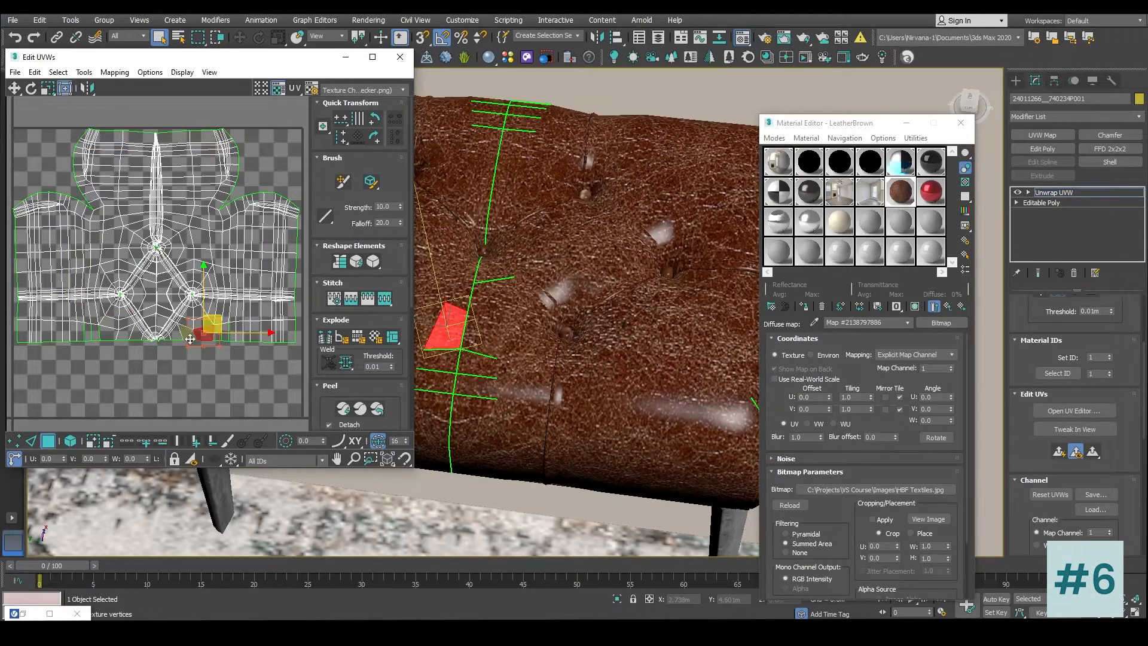
left_click(128, 339)
left_click(192, 347)
left_click(446, 307)
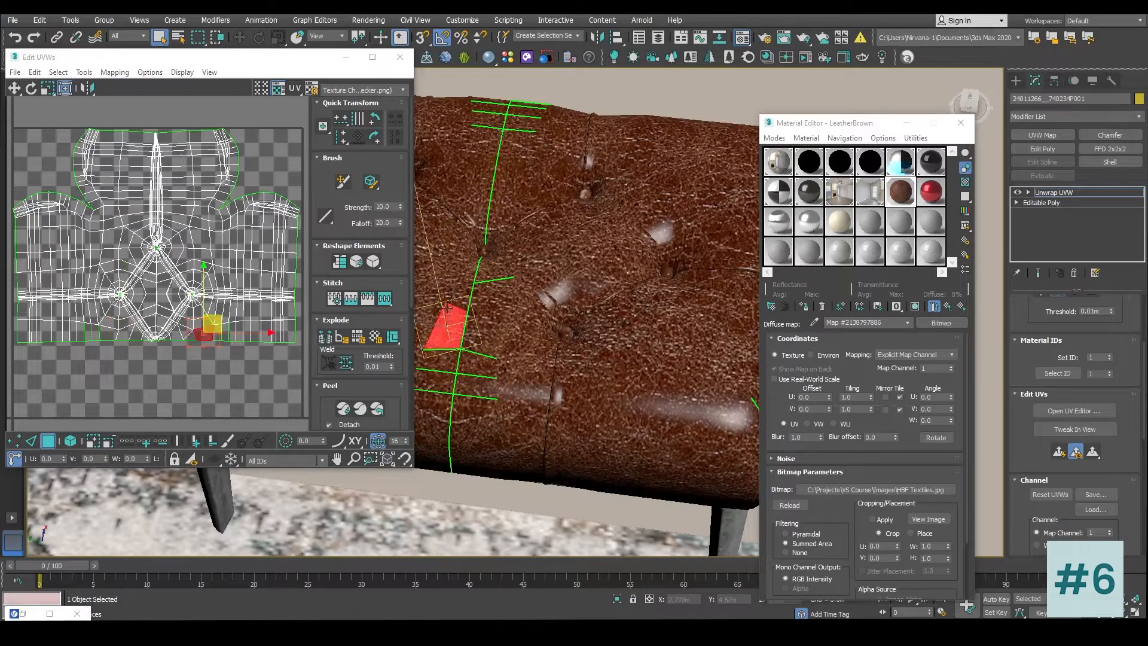
left_click(505, 323)
left_click(458, 296)
left_click(530, 304)
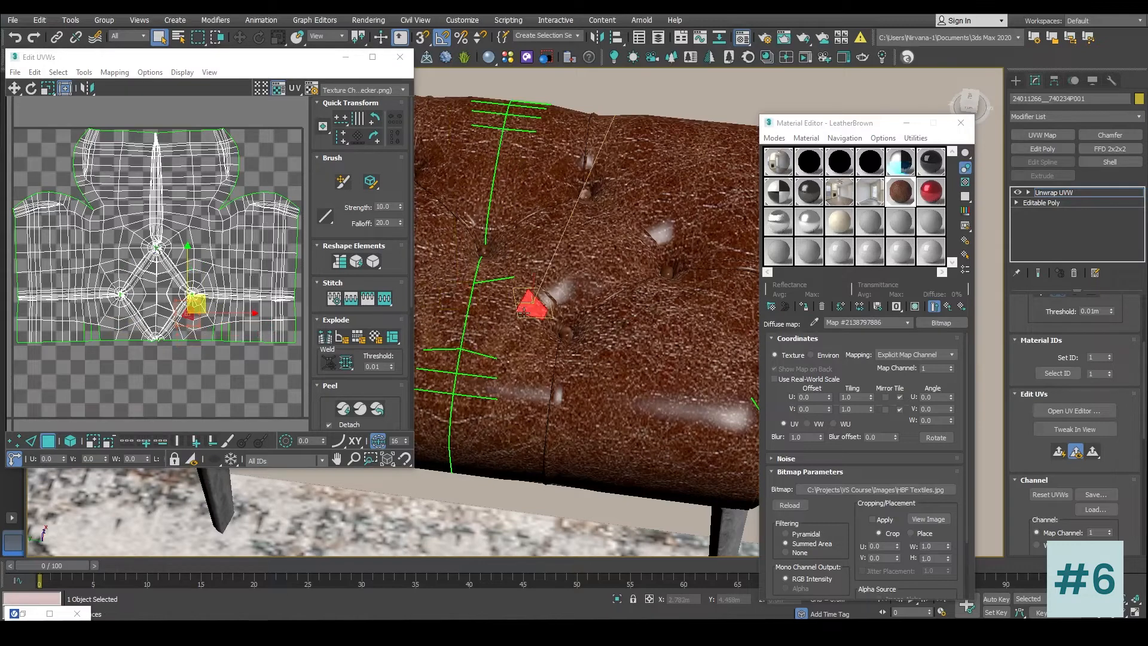
left_click(258, 285)
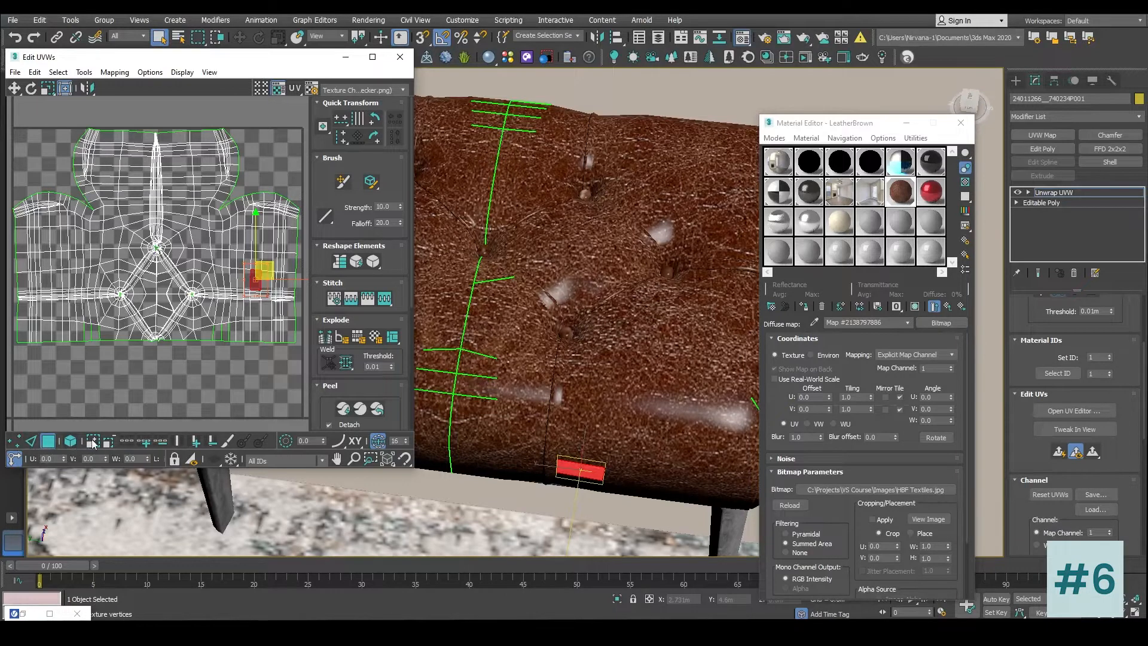
Step: Try moving the cushion's whole UV element down in the layout, undo the move and close the UV editor
left_click(70, 441)
left_click(135, 301)
left_click_drag(143, 226, 143, 267)
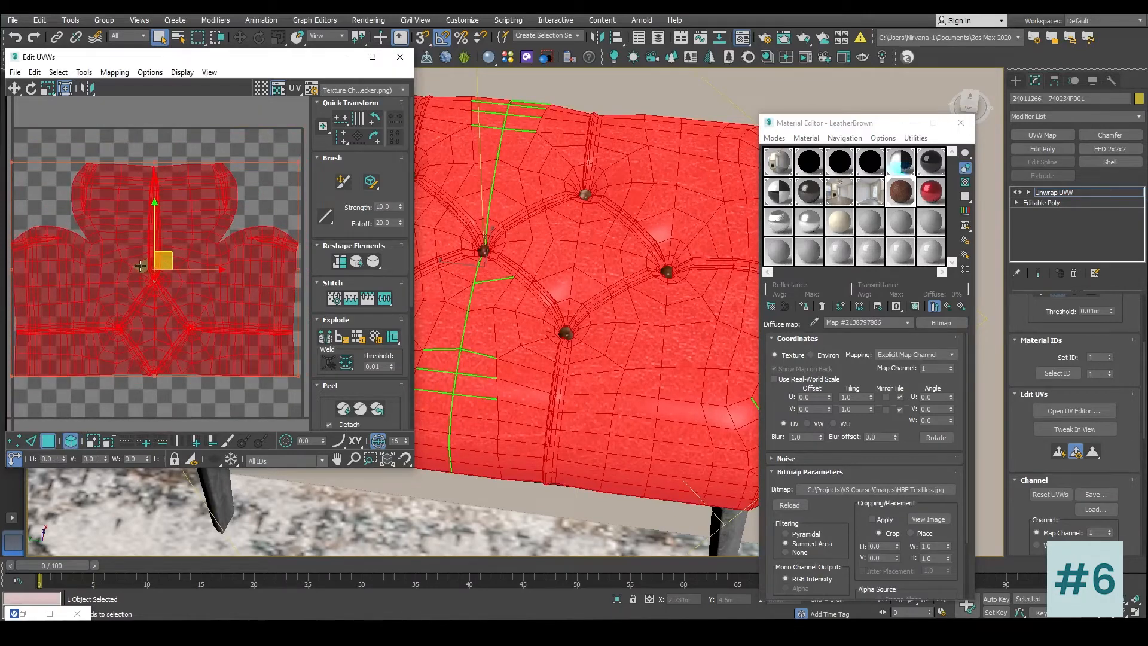
key("ctrl+z")
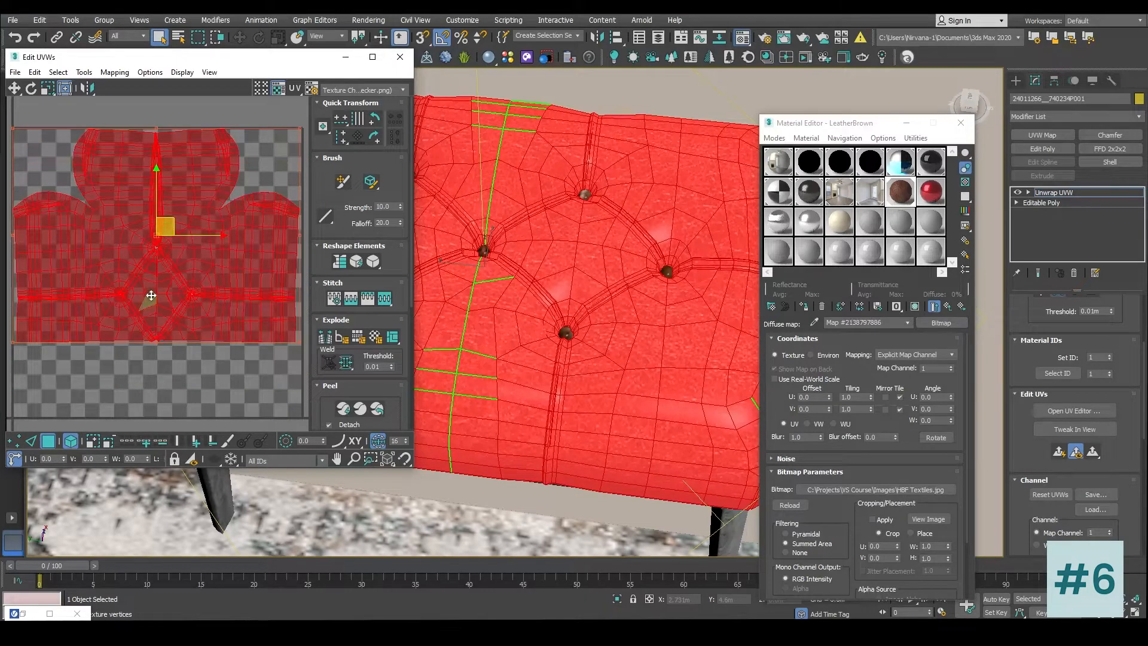
left_click(158, 365)
left_click(149, 298)
left_click(400, 57)
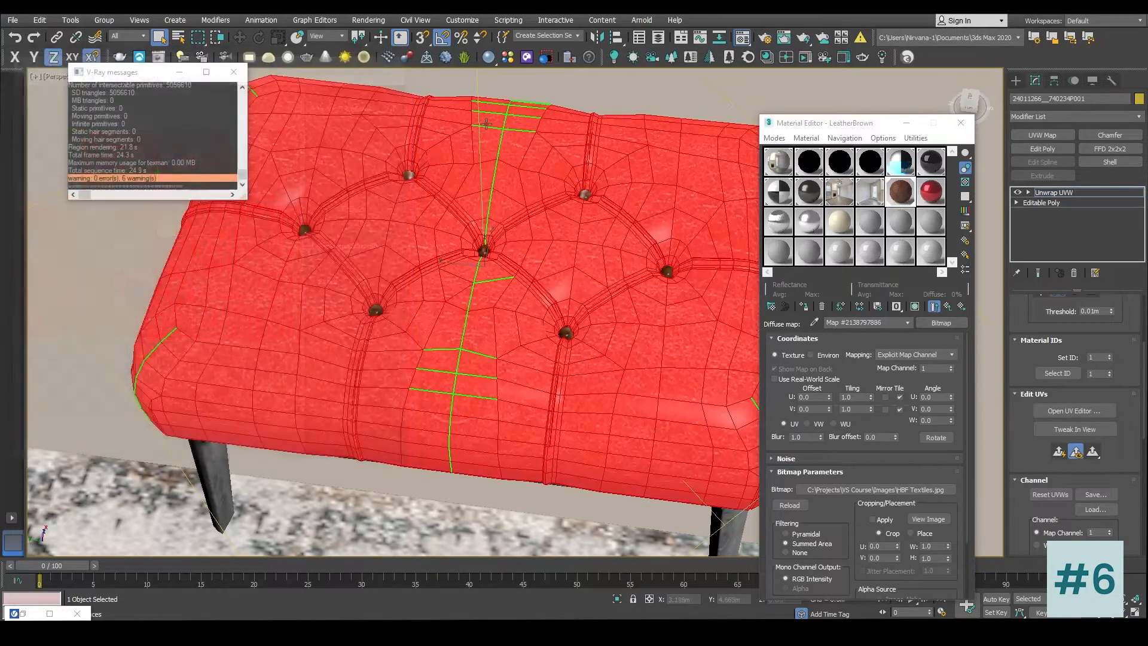
Step: Close the Material Editor and inspect the leather mapping on individual faces across the cushion's top
left_click(960, 122)
left_click(619, 194)
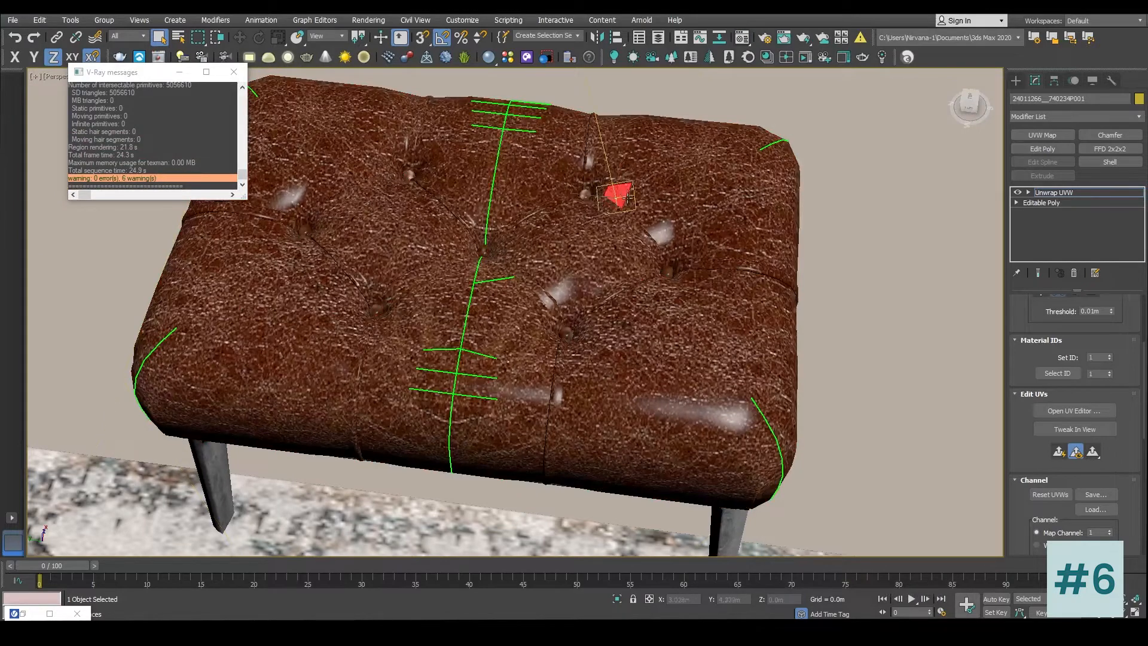
left_click(525, 274)
left_click(415, 243)
left_click(665, 199)
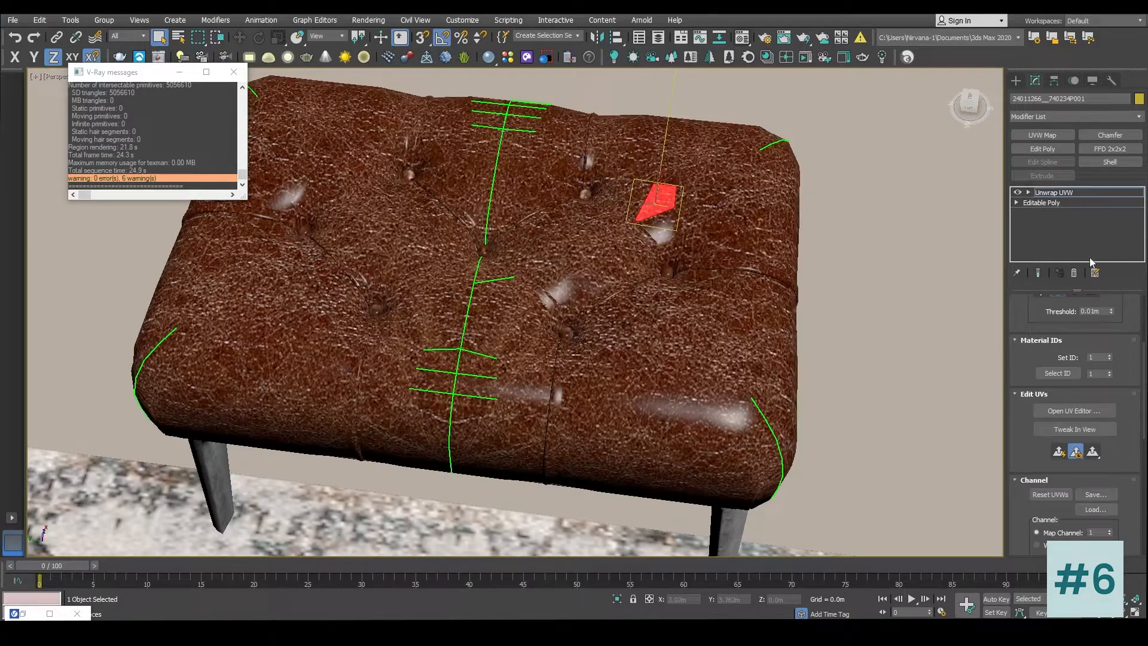
Step: Delete the cushion's Unwrap UVW modifier, then try a UVW Map modifier and undo it
left_click(1075, 273)
left_click(1041, 135)
key("ctrl+z")
Step: Add a UVW Mapping Clear modifier to the cushion
left_click(1093, 116)
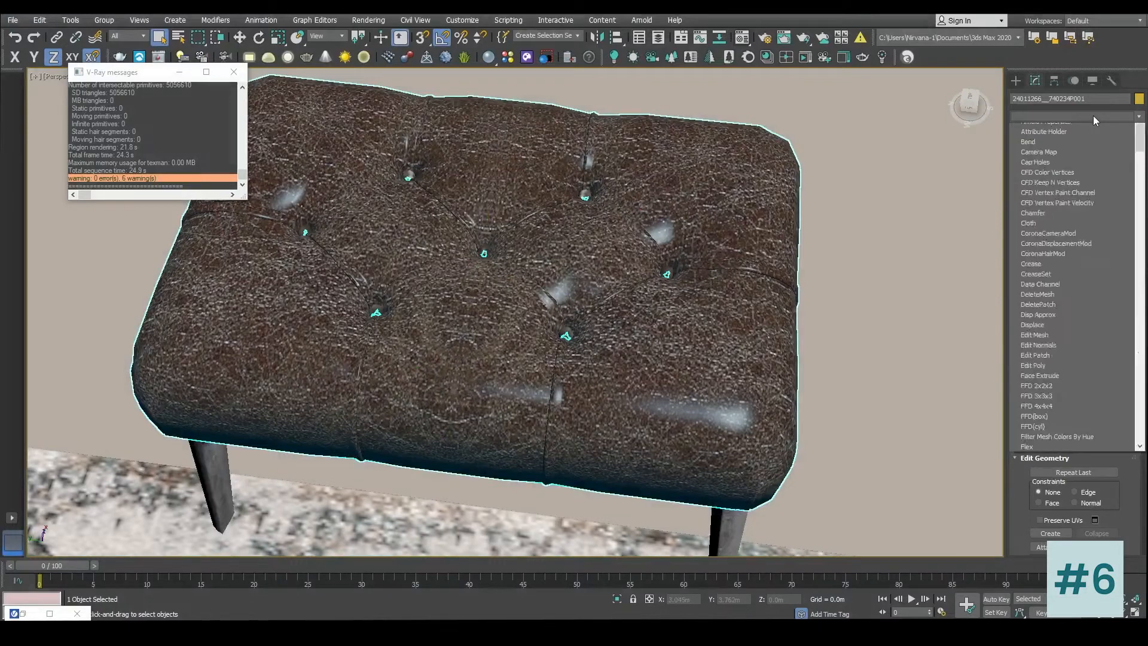
type("esh")
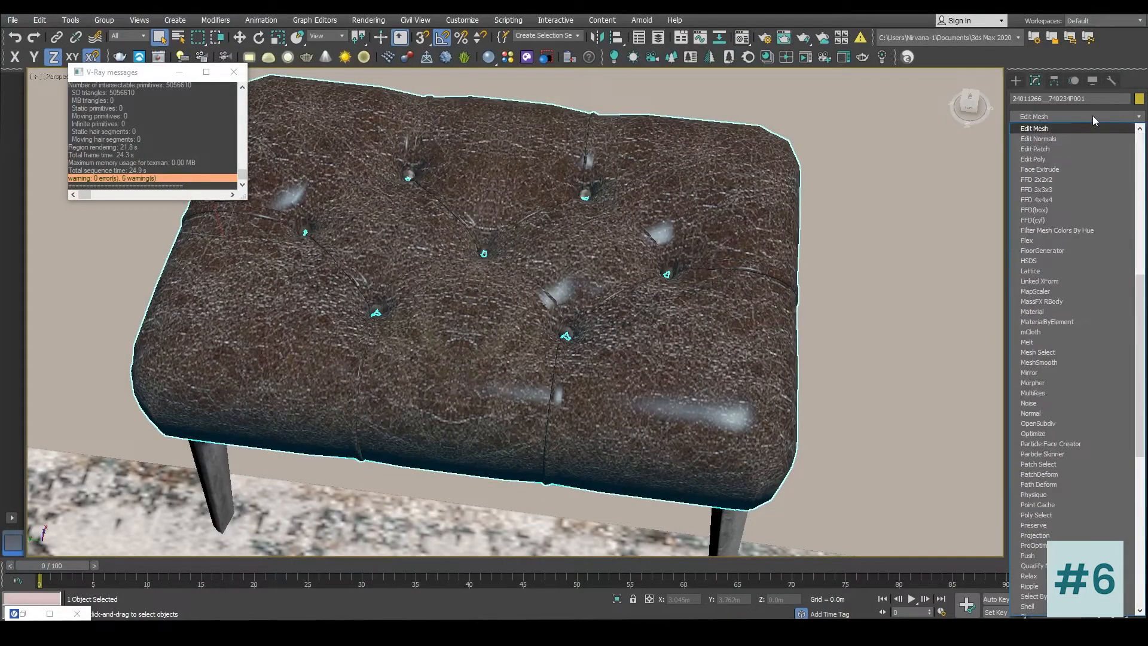
type("u")
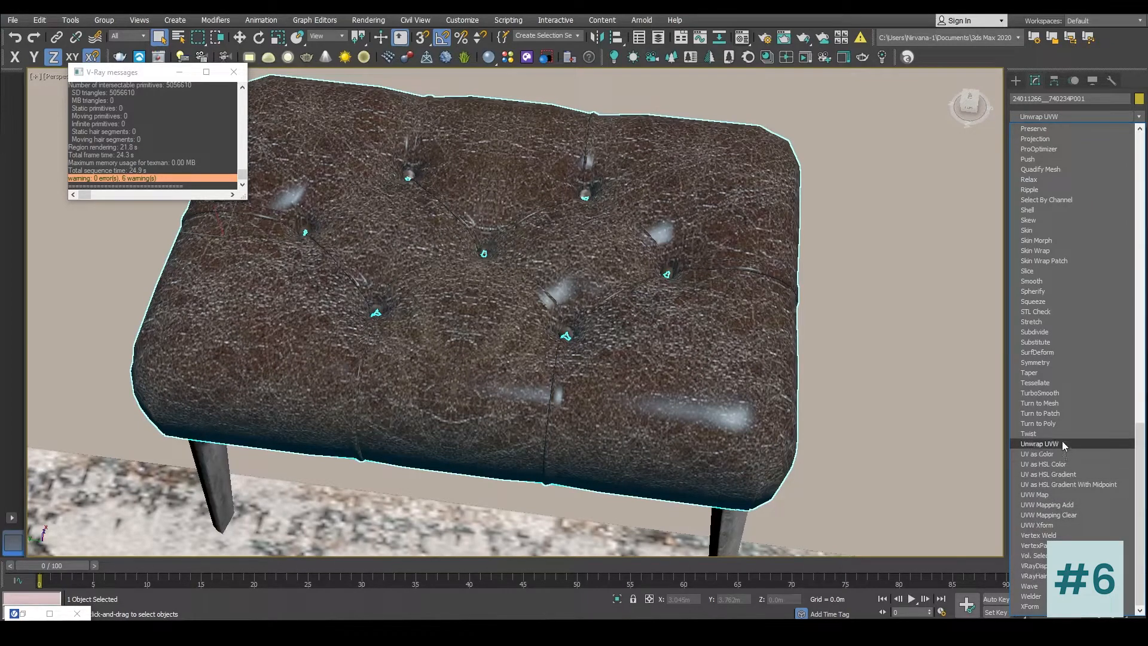
left_click(1079, 515)
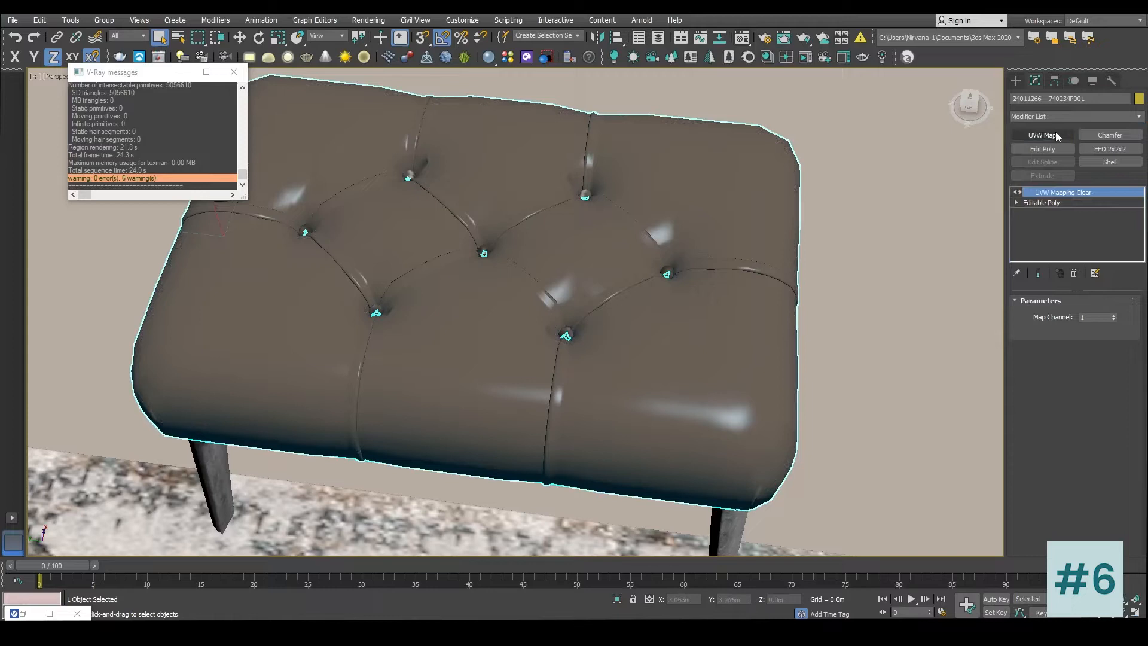
Step: Add an Unwrap UVW modifier above the cushion's UVW Mapping Clear and open the UV editor
left_click(1067, 117)
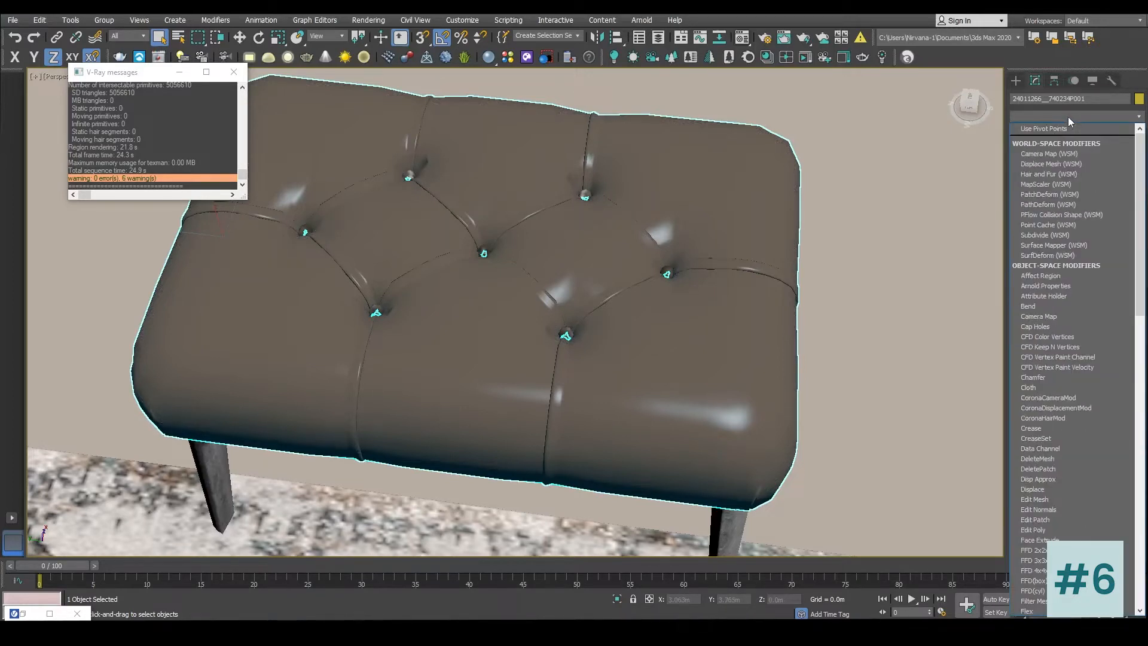
key("u")
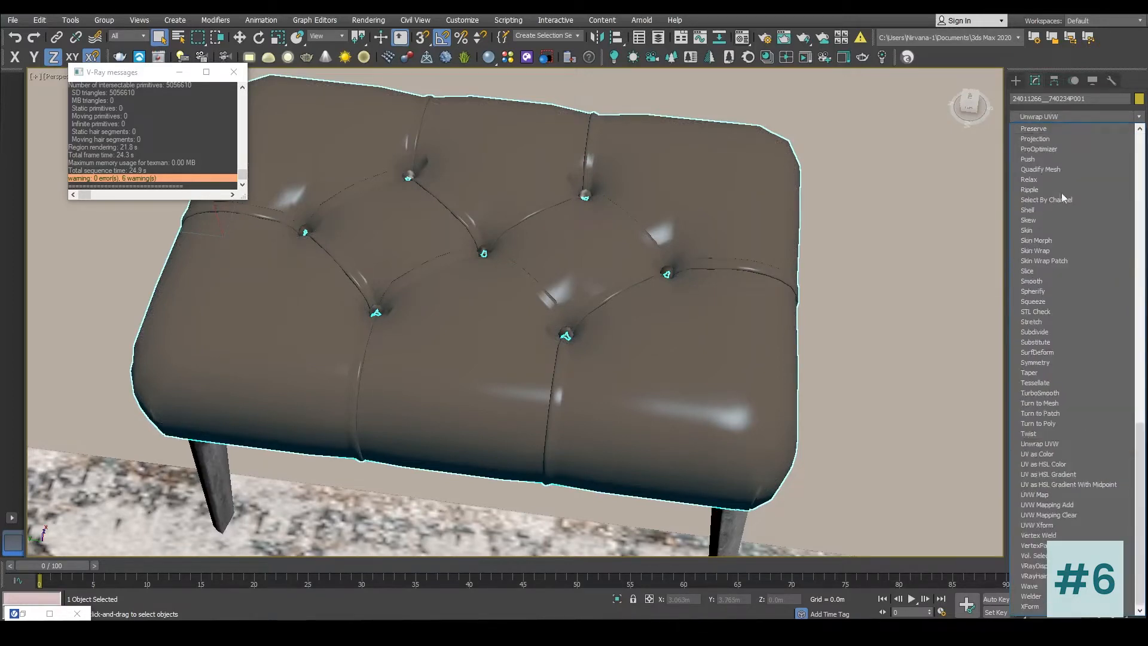
left_click(1065, 443)
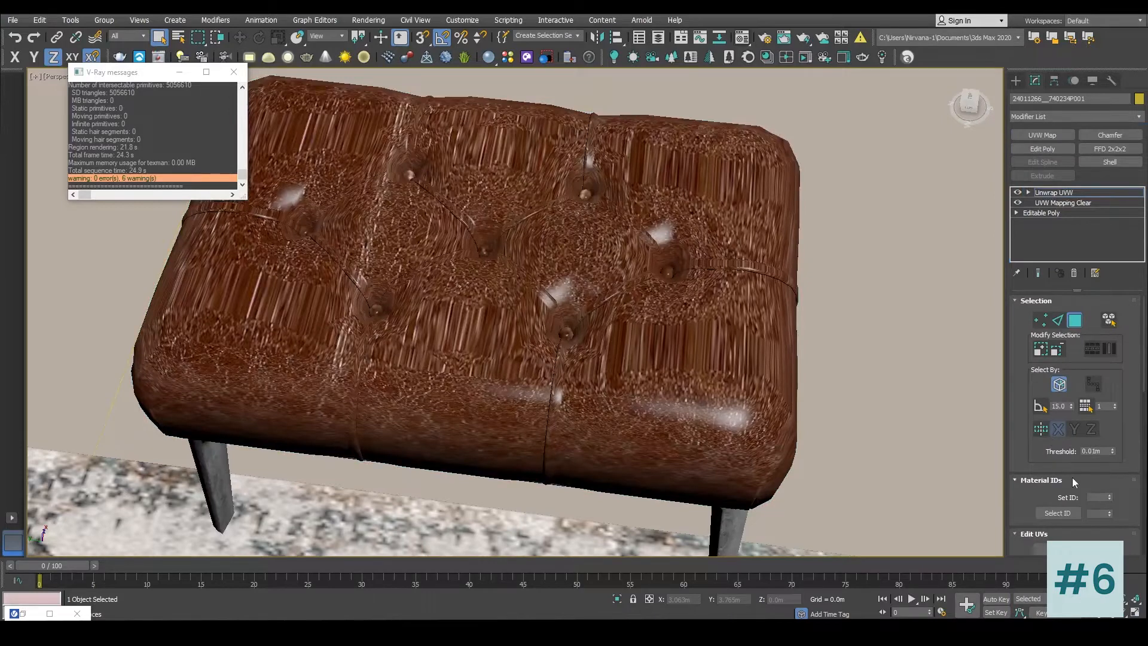
scroll(1014, 428, "down", 1)
scroll(1014, 428, "down", 2)
left_click(1098, 450)
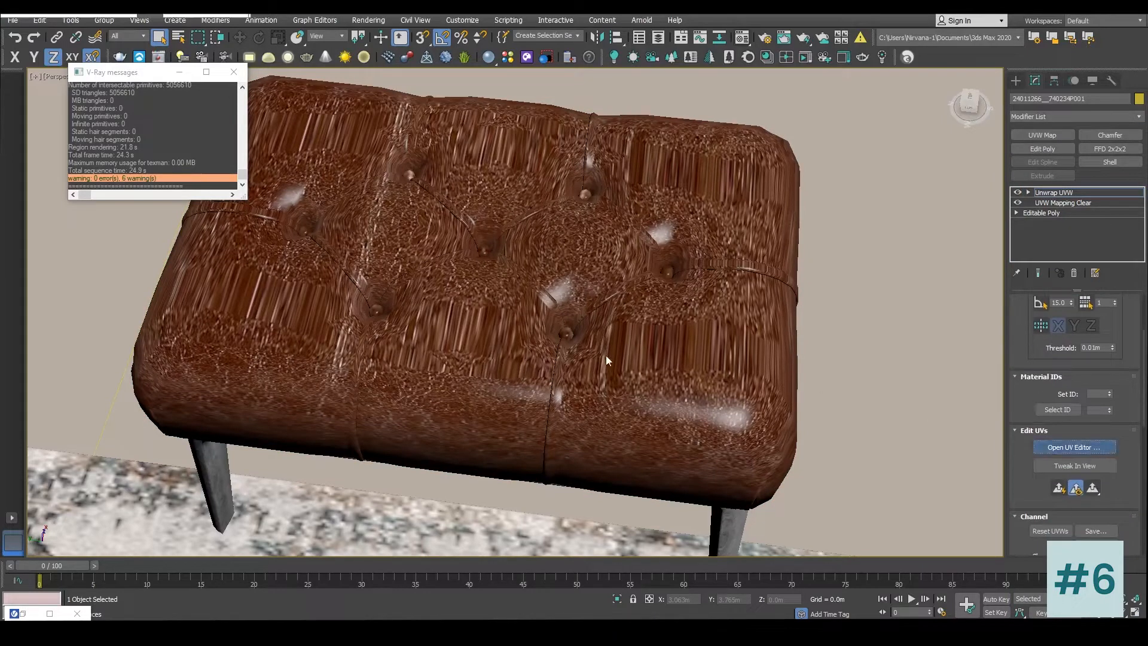
Step: Select the cushion's whole UV shell in the UV editor, try to enlarge it with freeform scaling, and undo the scaling
scroll(214, 265, "down", 5)
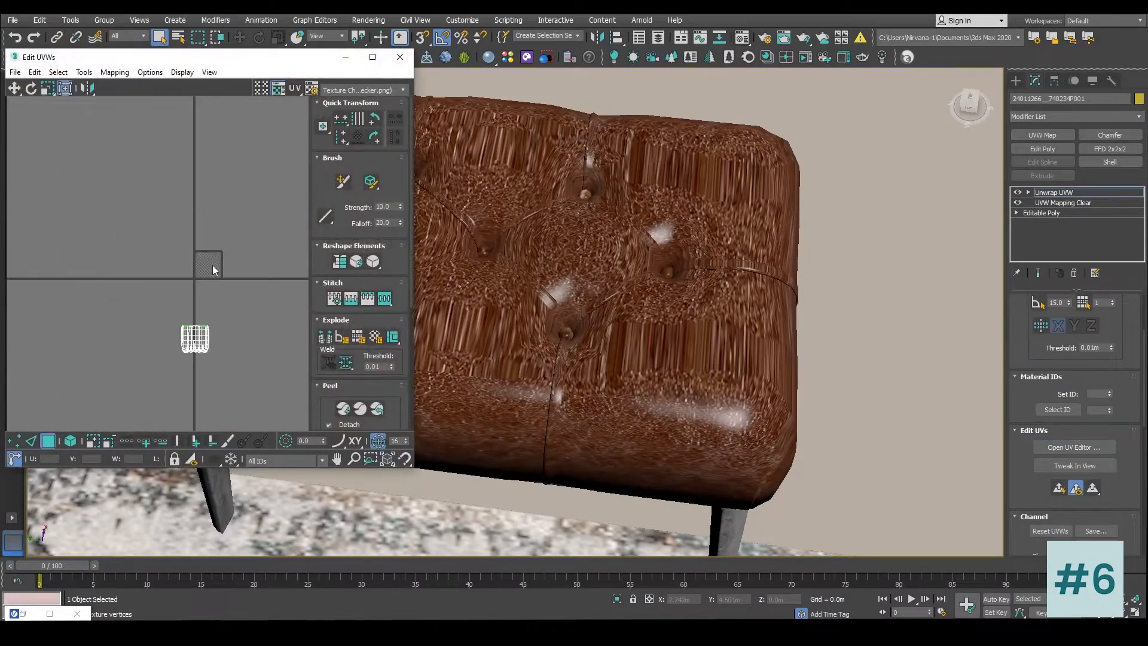
left_click_drag(210, 308, 154, 390)
left_click_drag(210, 325, 181, 369)
right_click(225, 269)
left_click(234, 313)
left_click(70, 441)
left_click(202, 334)
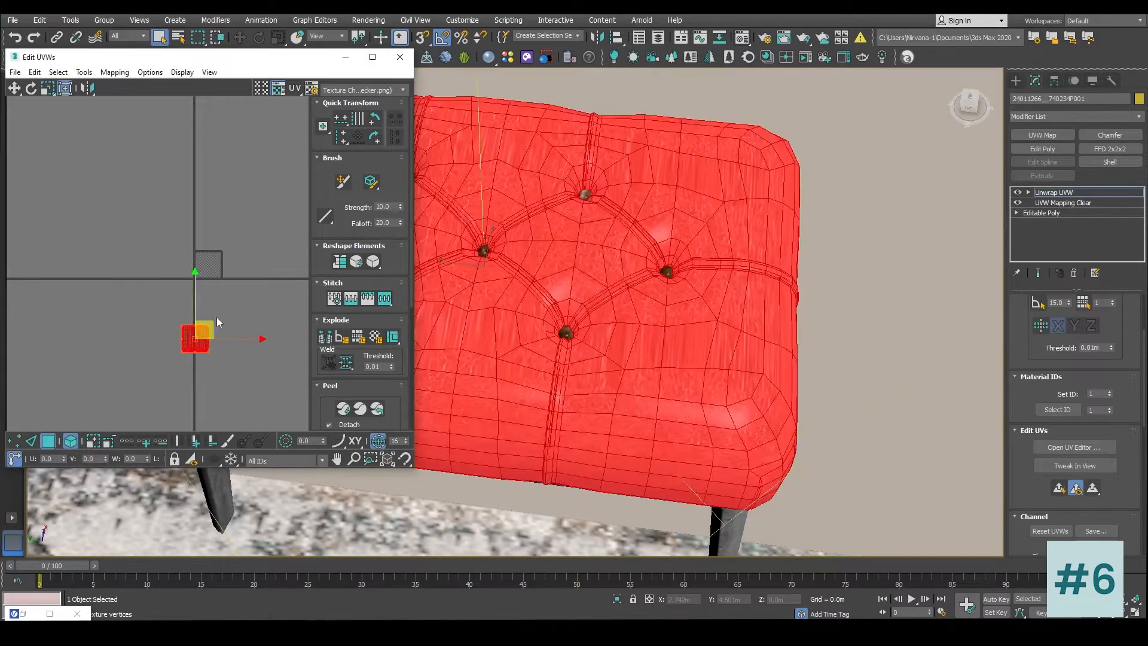
left_click(224, 312)
left_click(195, 342)
left_click(213, 321)
left_click(202, 333)
left_click_drag(208, 324, 264, 255)
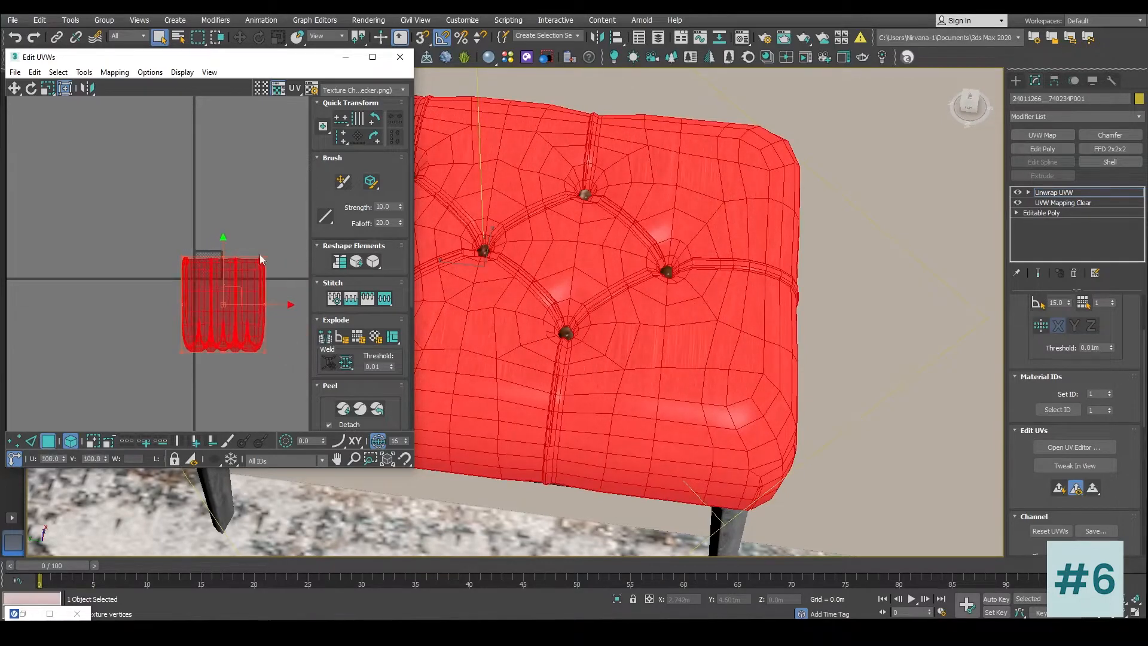
key("ctrl+z")
Step: Move the cushion's UV shell up onto the checker texture tile and clear the selection
left_click(14, 88)
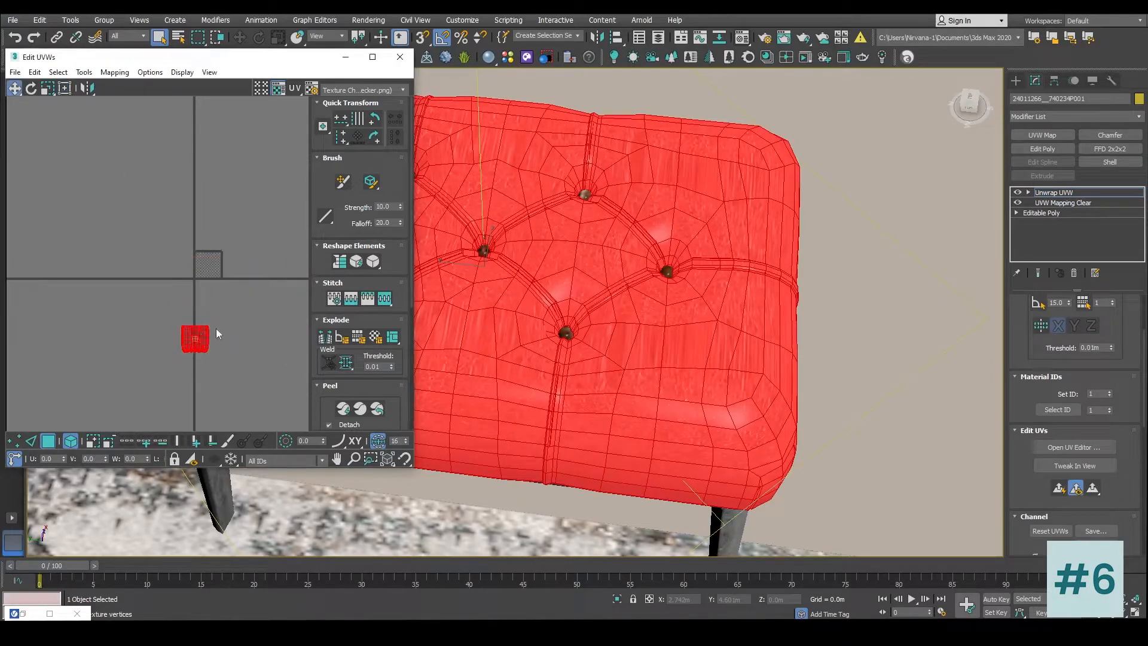
left_click_drag(206, 337, 220, 263)
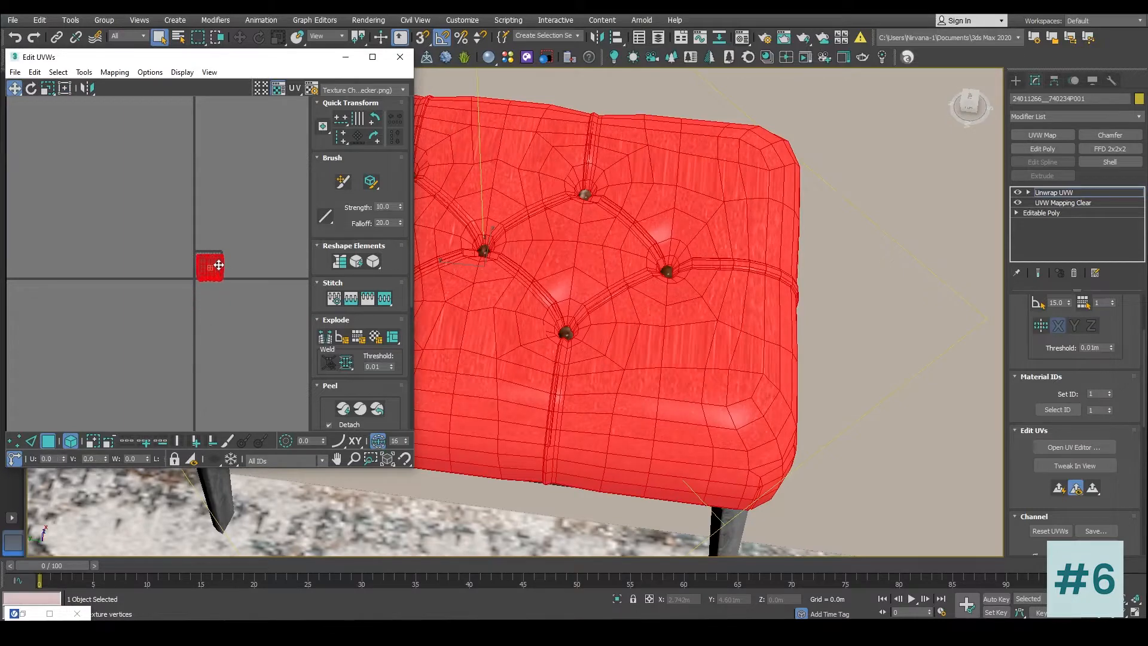
scroll(220, 262, "up", 3)
scroll(221, 266, "up", 3)
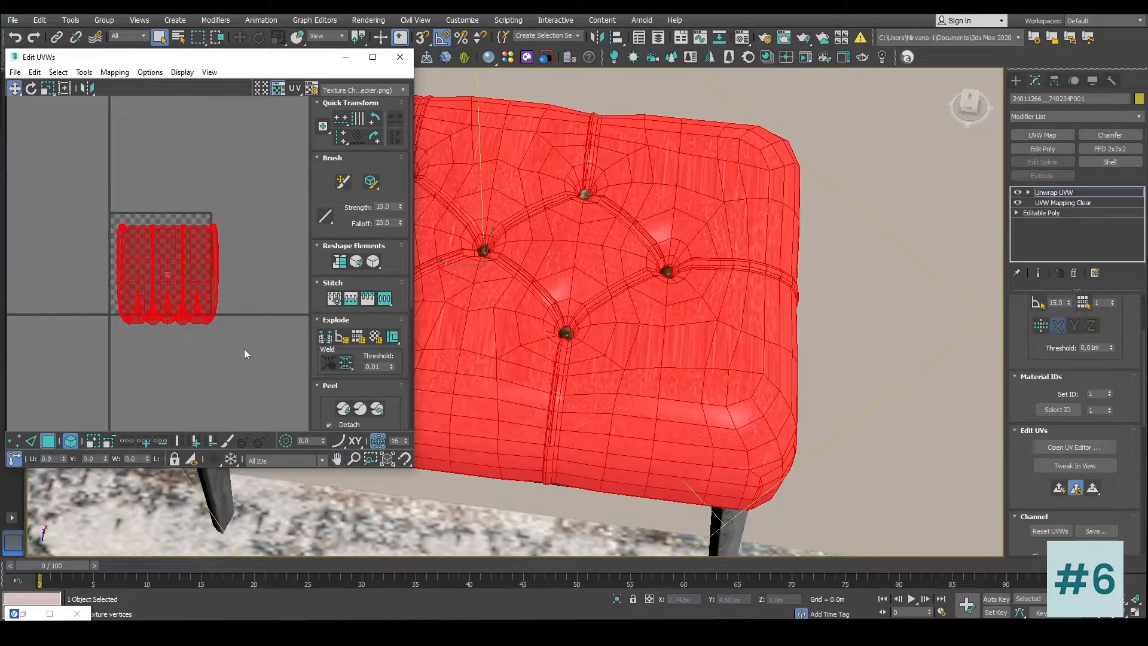
left_click(239, 356)
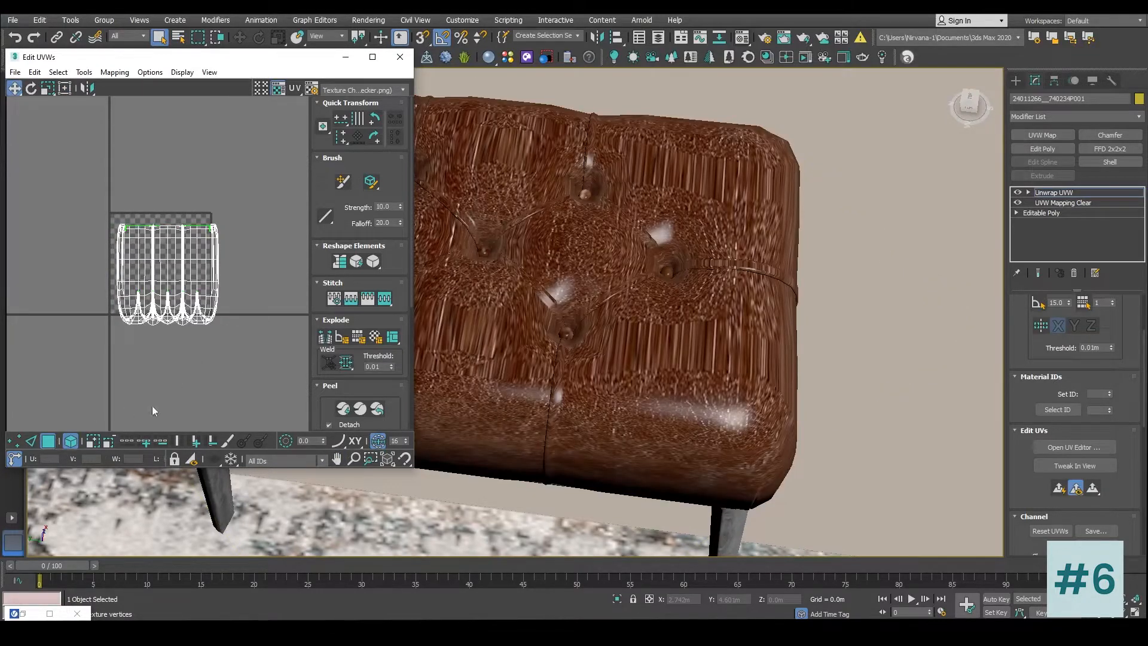
scroll(328, 317, "down", 5)
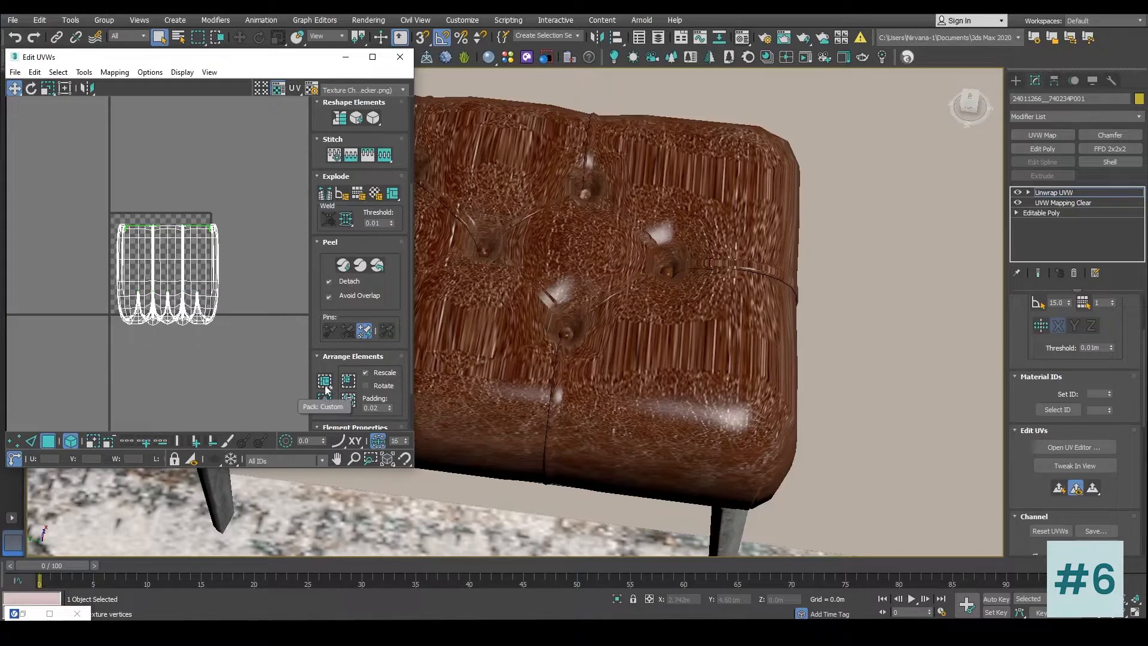
scroll(350, 302, "down", 2)
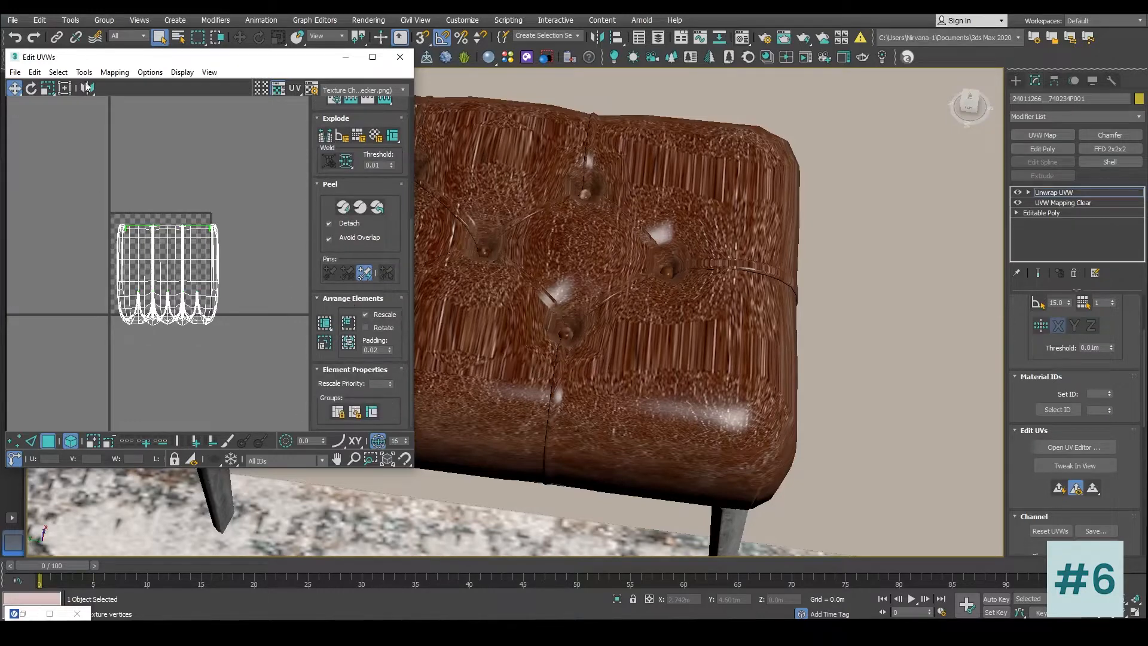
left_click(115, 72)
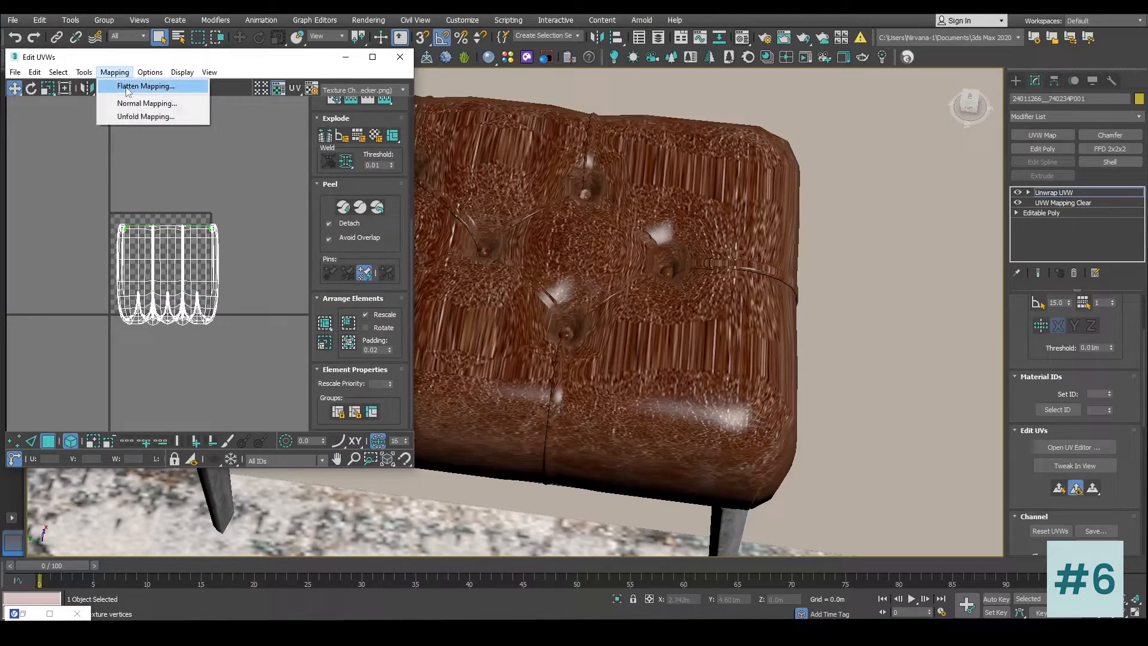
Step: Isolate the cushion from the rest of the scene and bring its open underside into view
left_click(620, 276)
middle_click_drag(619, 277, 847, 299, "alt")
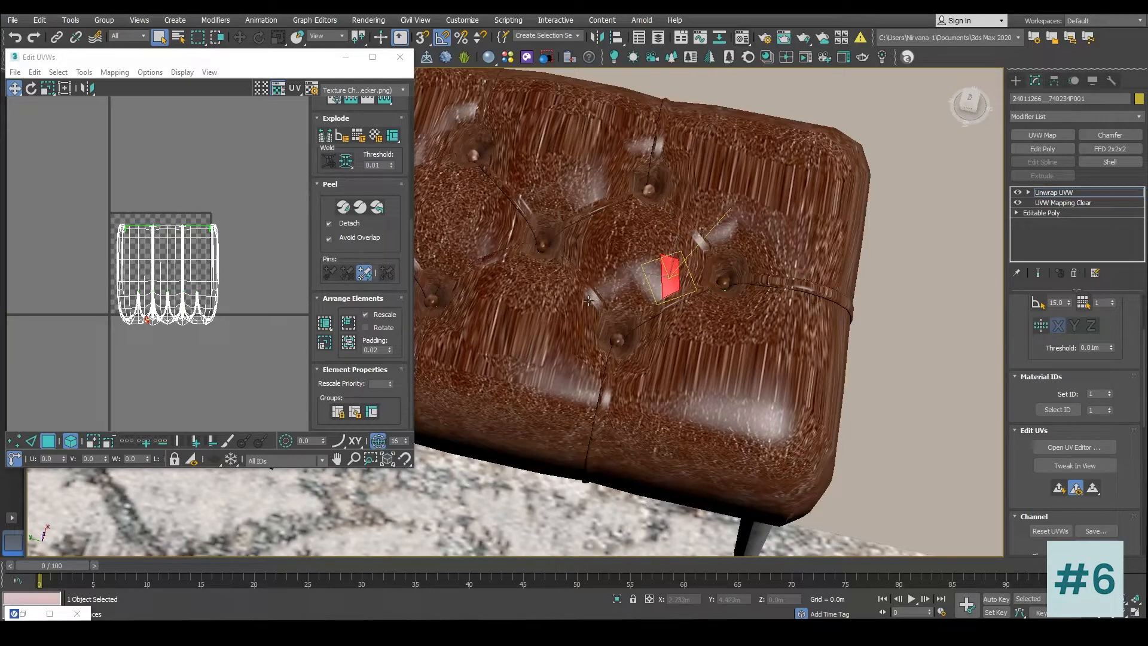
scroll(626, 298, "down", 5)
middle_click_drag(626, 298, 647, 253, "alt")
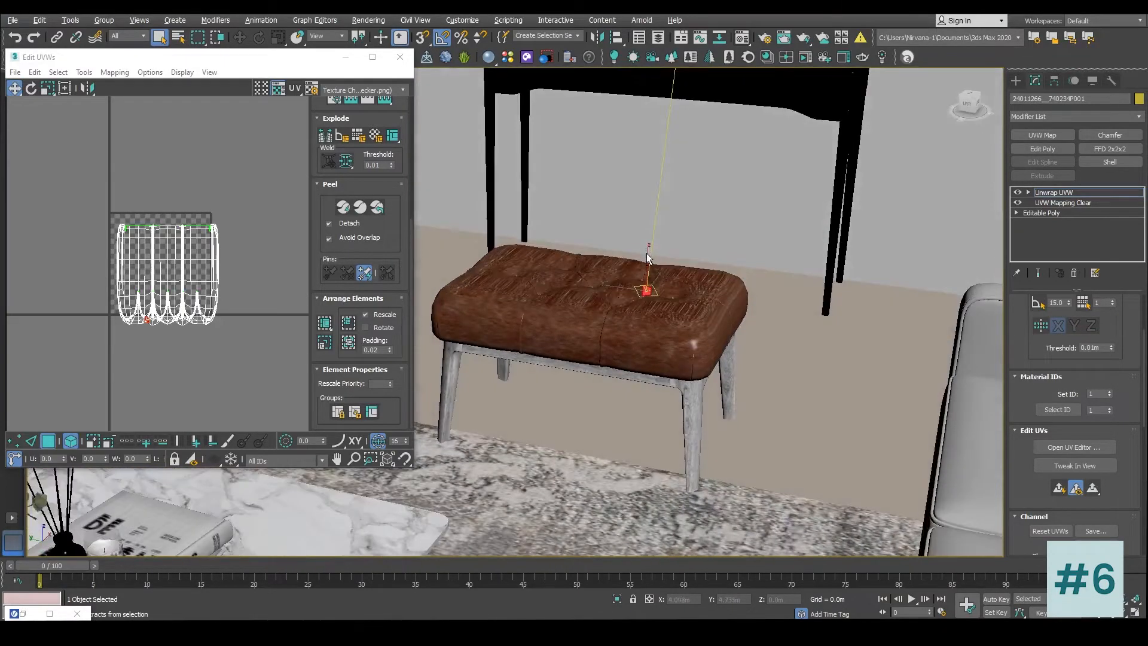
key("alt+q")
scroll(583, 276, "up", 4)
middle_click_drag(583, 276, 707, 274, "alt")
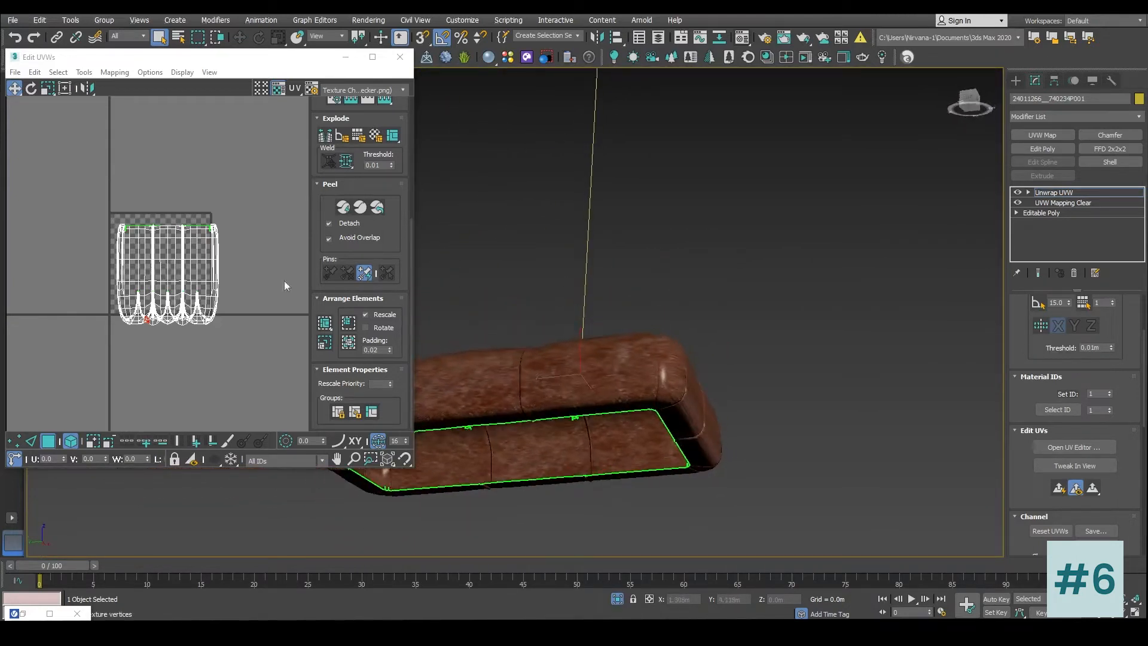
left_click(112, 73)
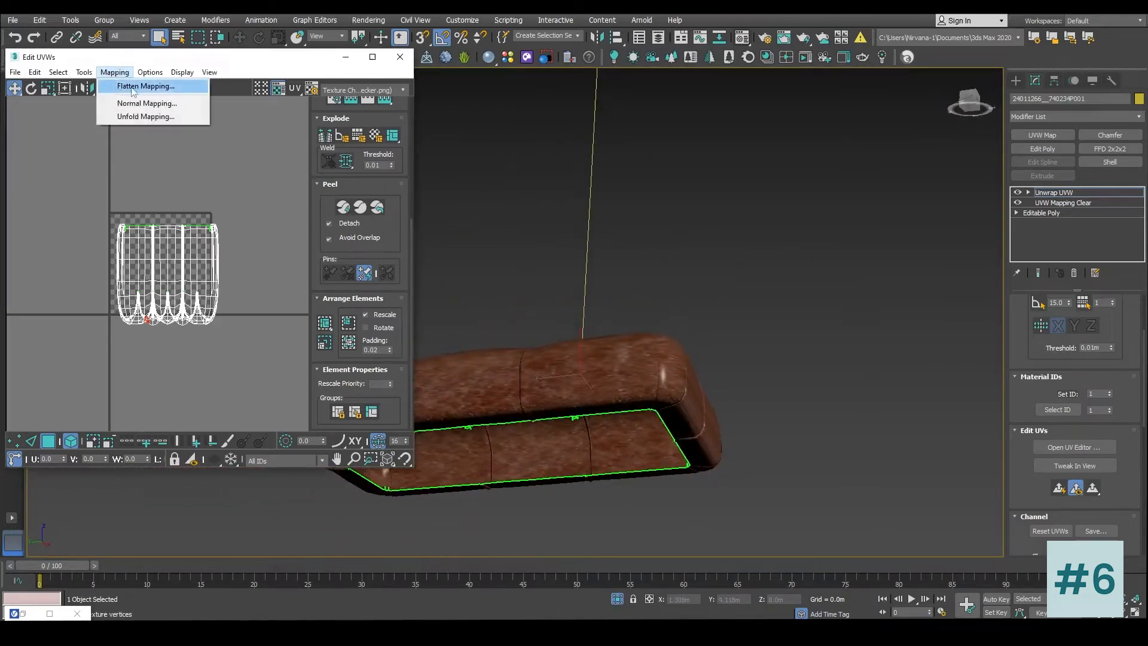
left_click(202, 167)
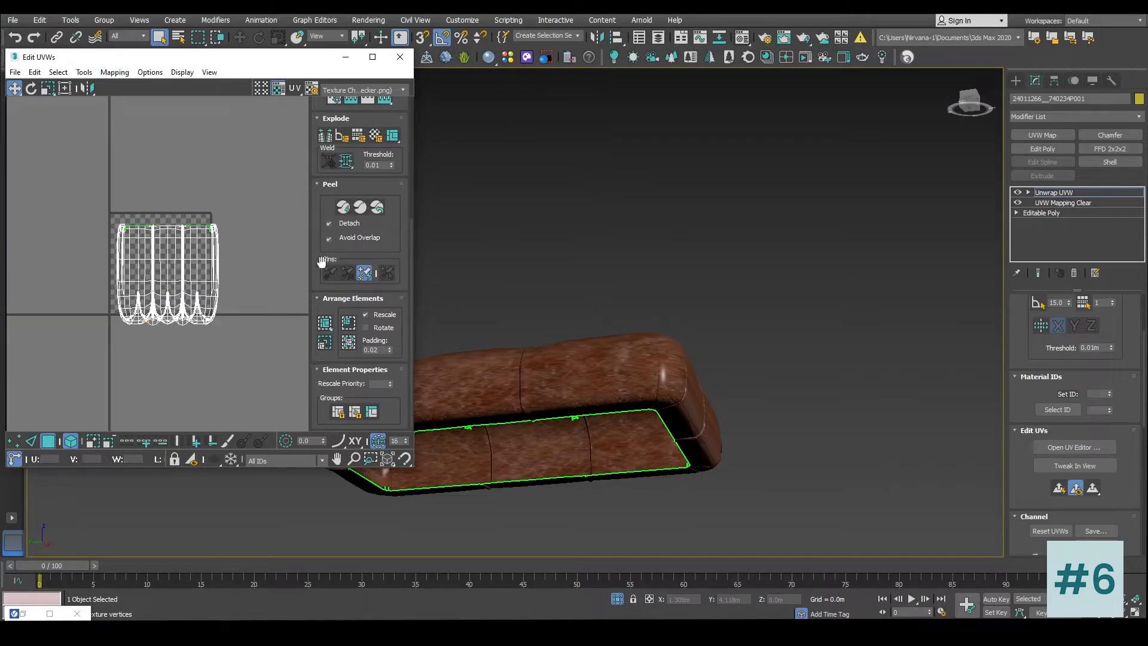
scroll(312, 229, "up", 4)
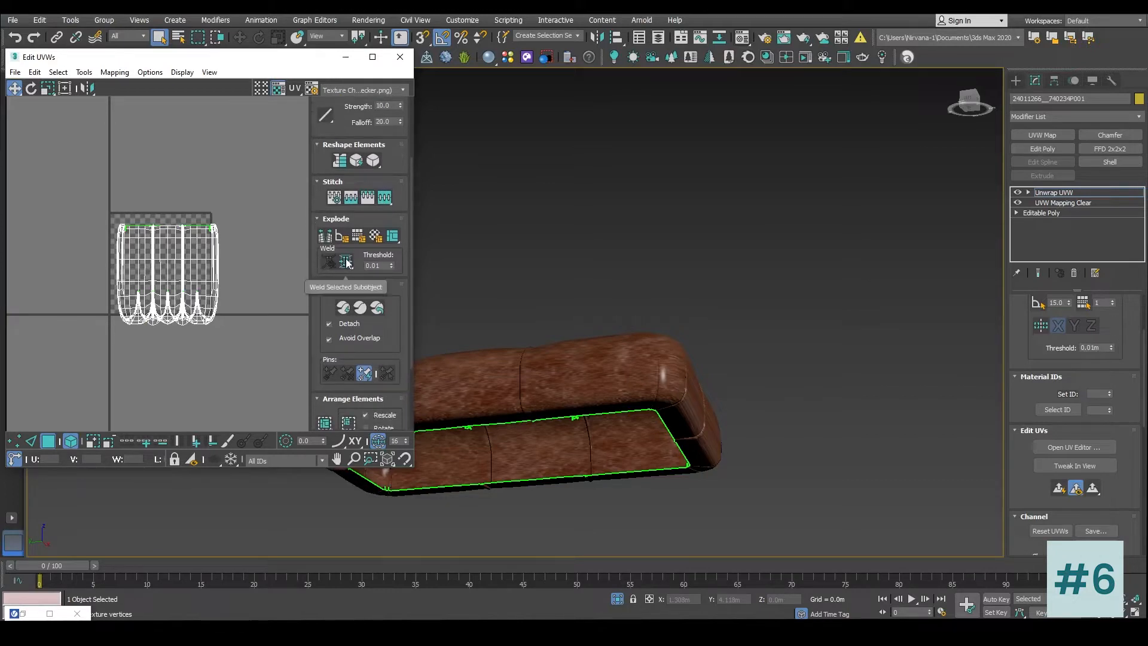
scroll(393, 280, "down", 4)
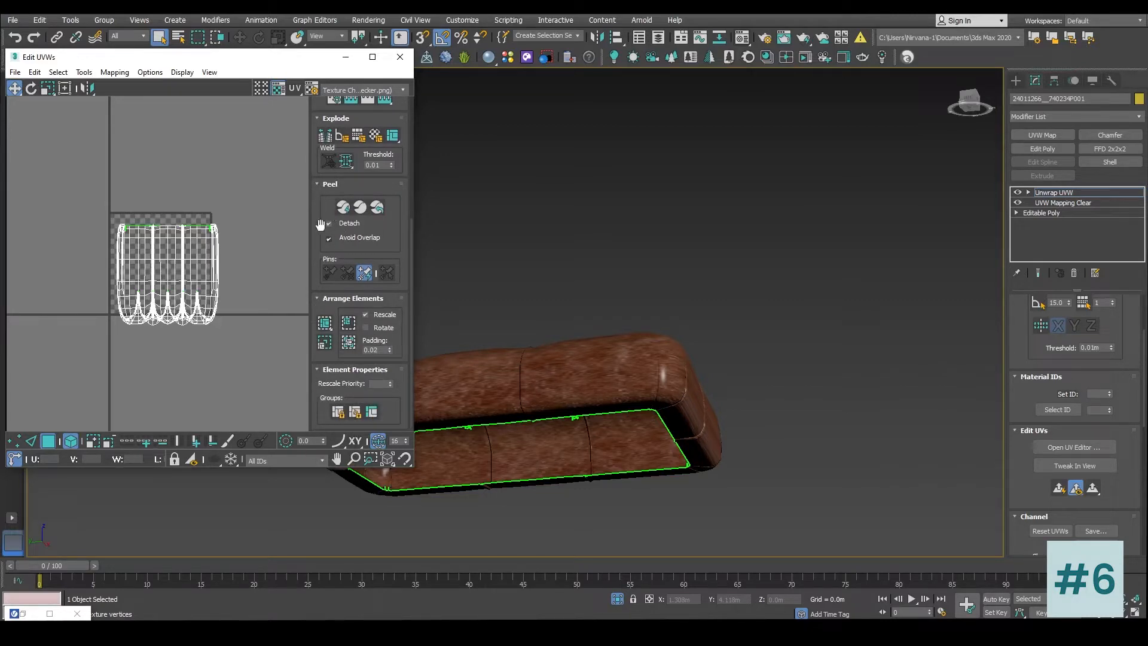
left_click_drag(317, 204, 315, 408)
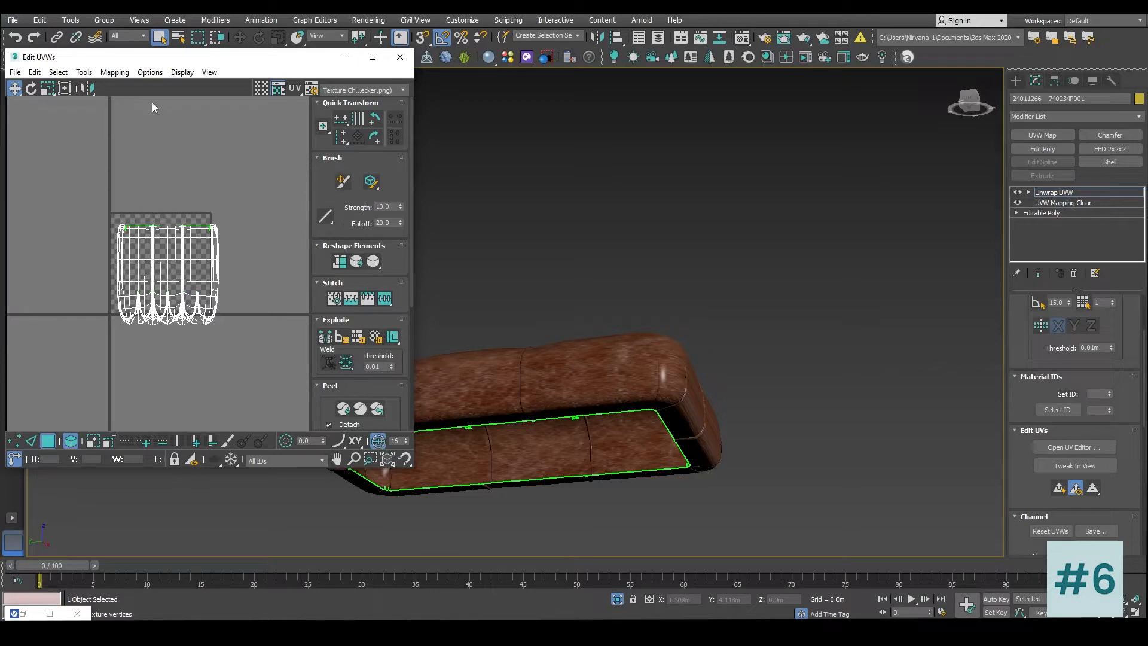
Step: Select all of the cushion's UV faces and apply Unfold Mapping with Walk to closest face and normalized clusters
left_click(84, 72)
mouse_move(108, 74)
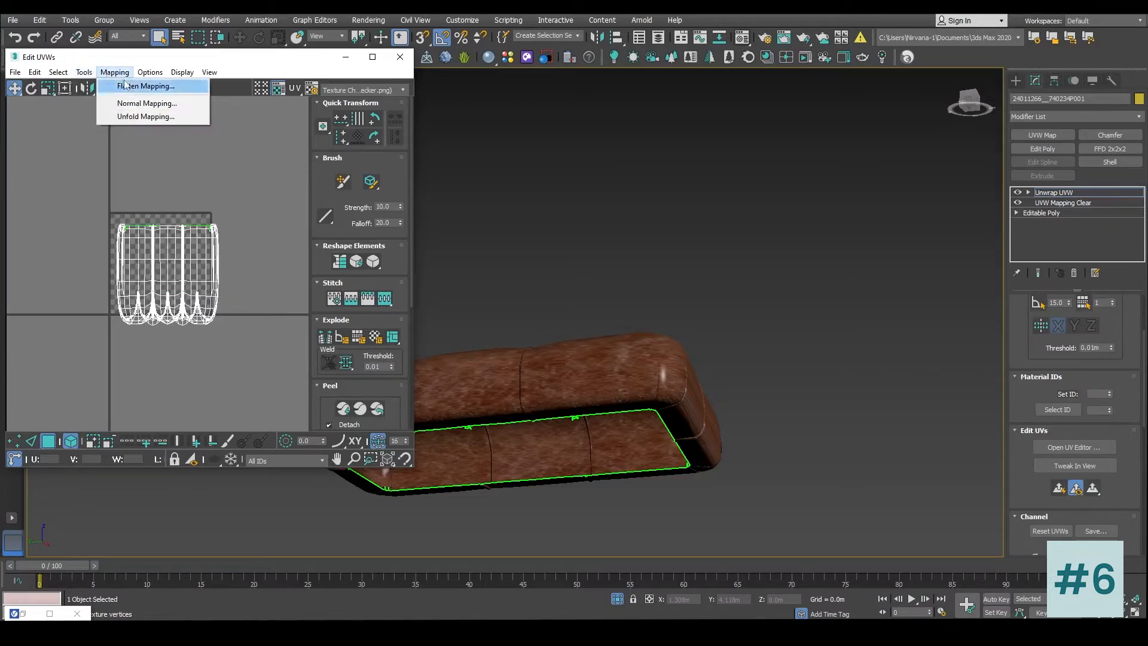
left_click(145, 117)
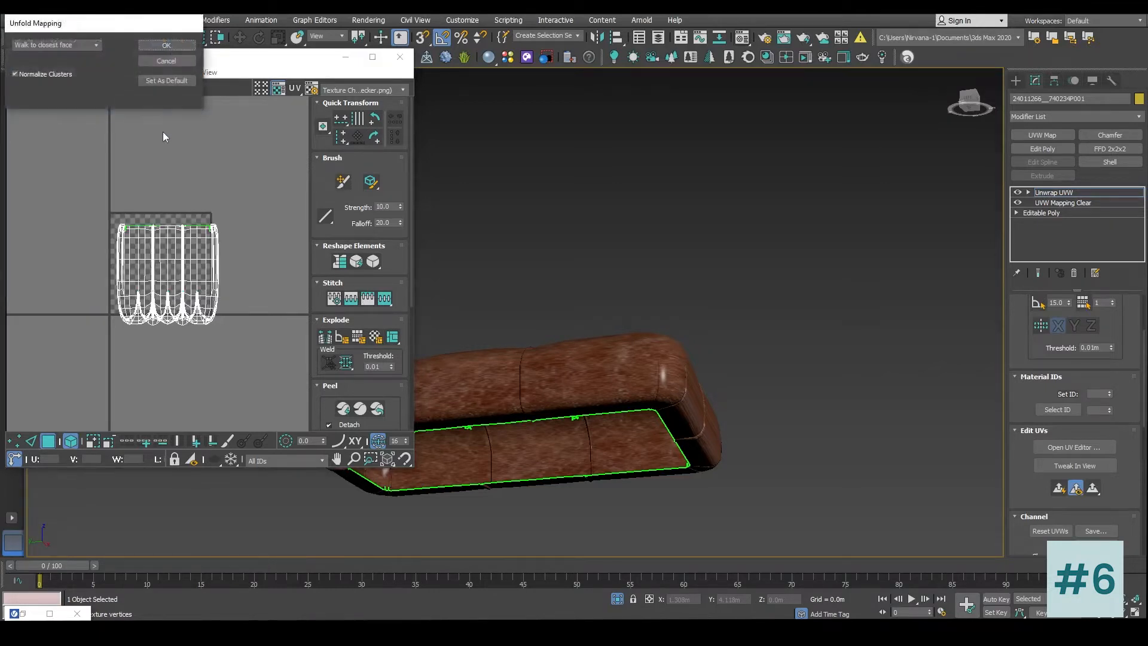
left_click(153, 44)
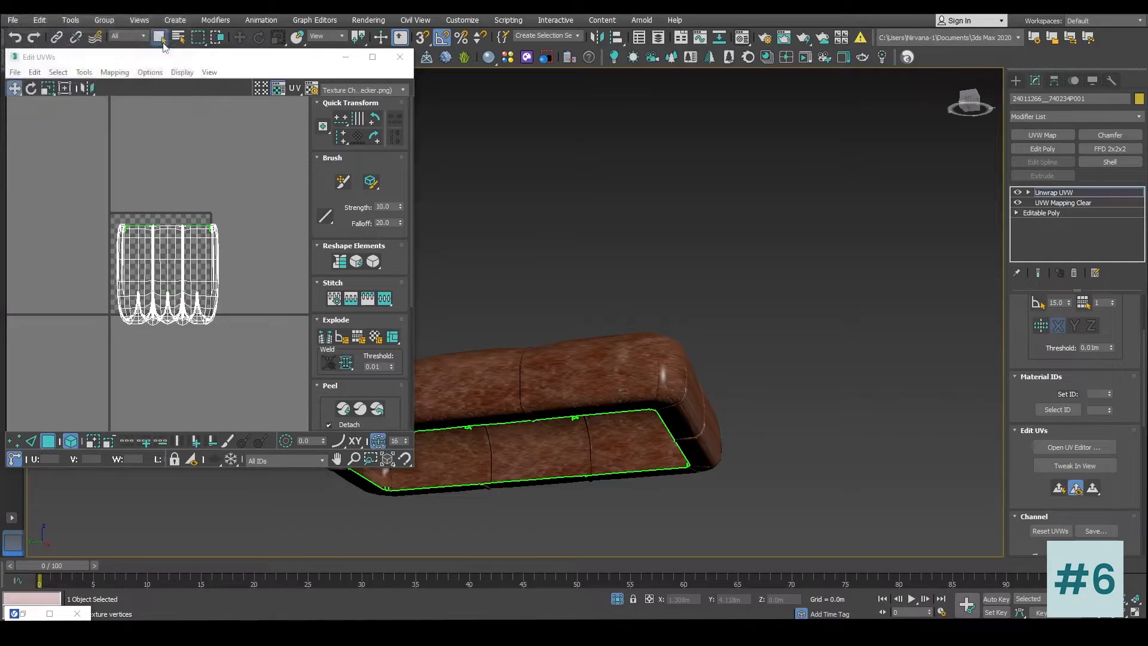
key("ctrl+a")
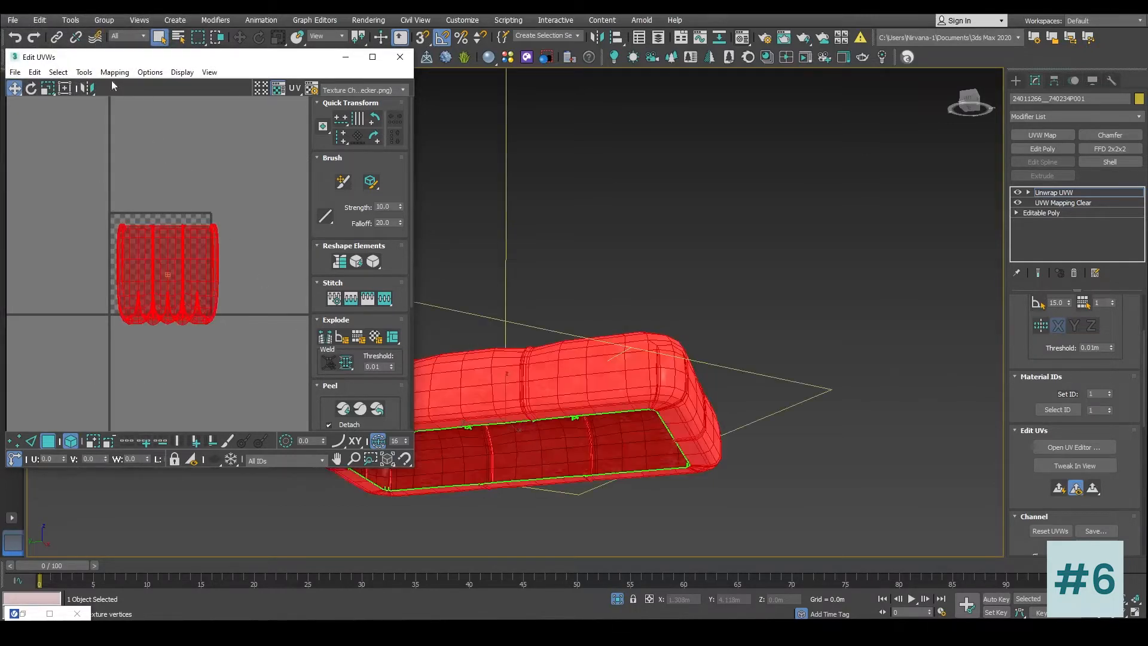
left_click(114, 73)
left_click(127, 116)
left_click(165, 45)
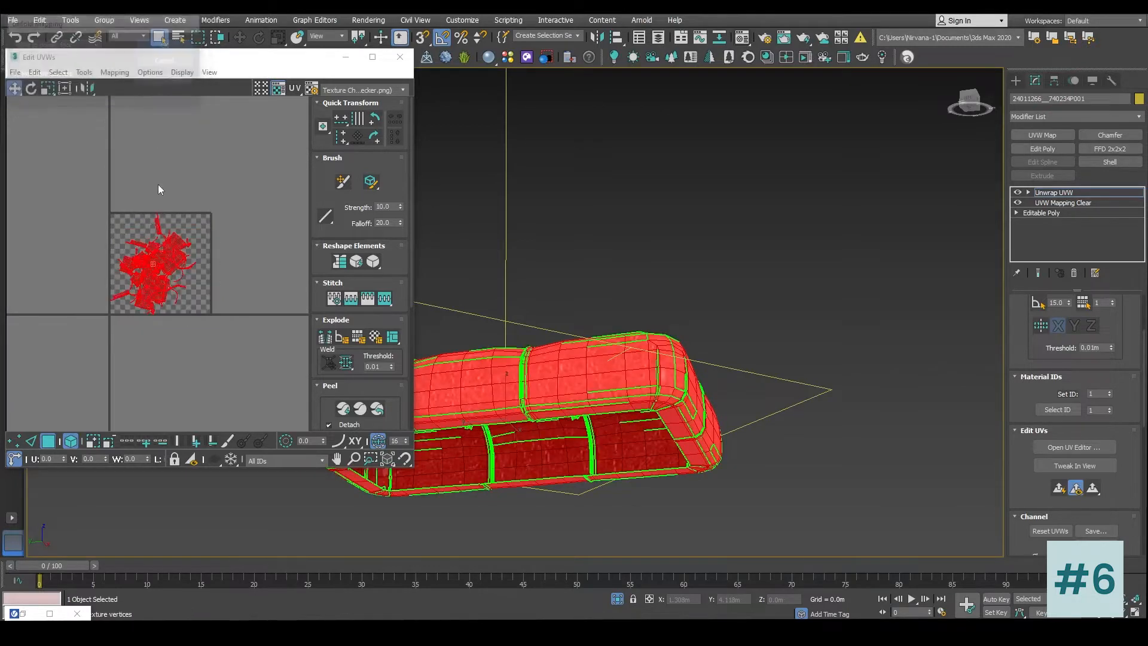
Step: Examine the unfolded UV layout, close the UV editor, and check the leather texture across the cushion's tufted top
scroll(180, 254, "up", 8)
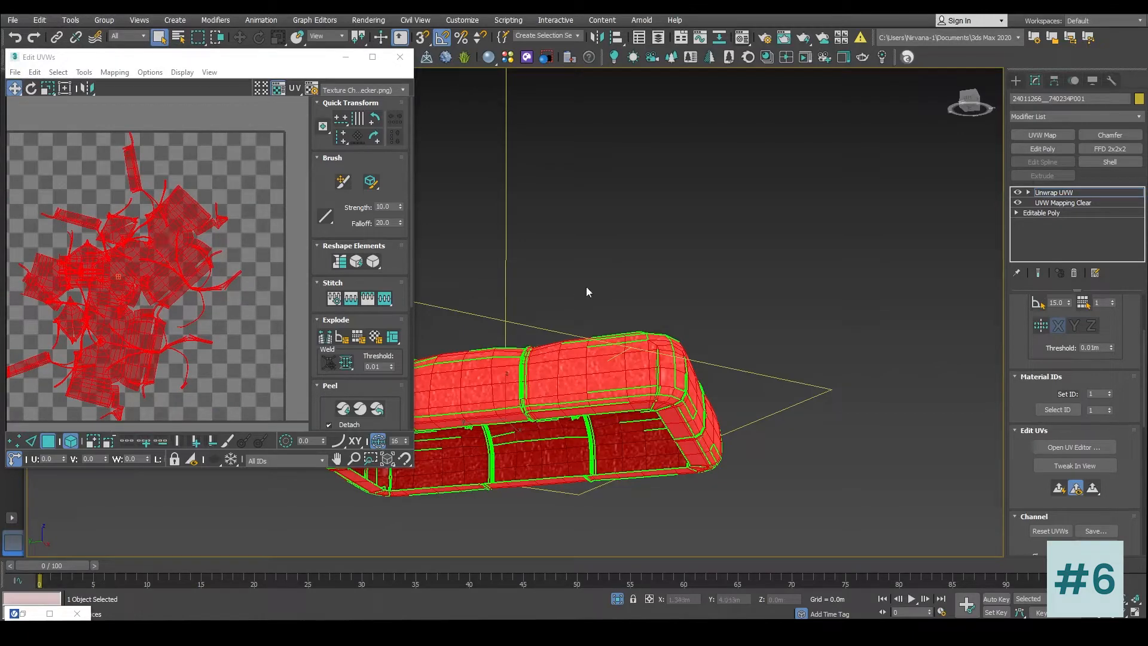
middle_click_drag(585, 266, 601, 368, "alt")
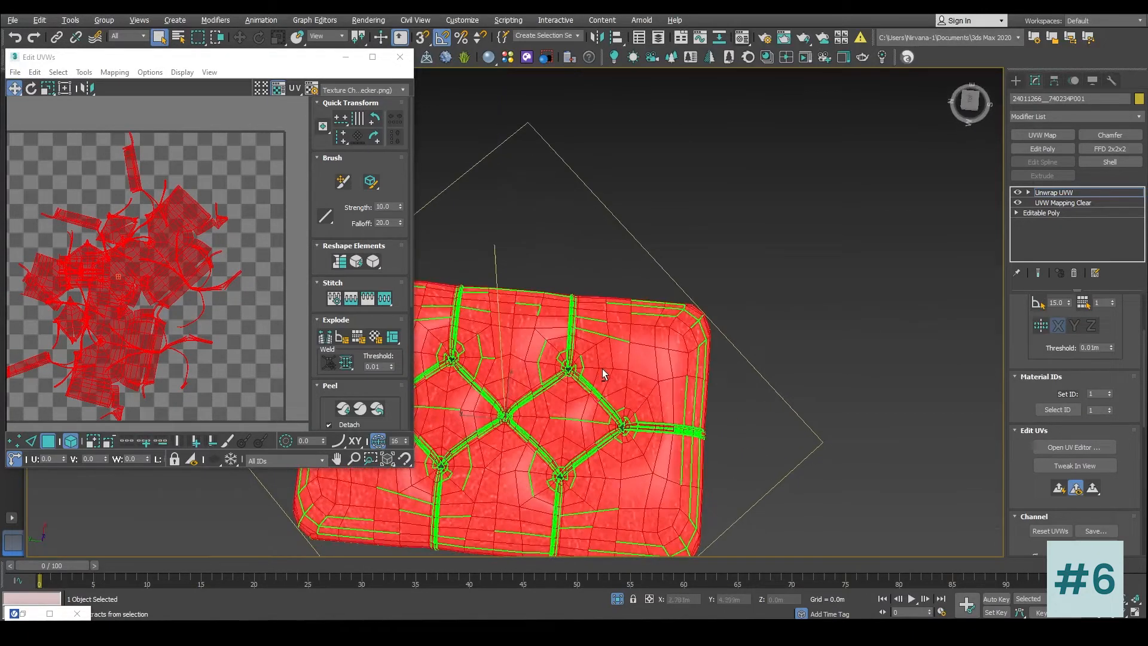
left_click(775, 242)
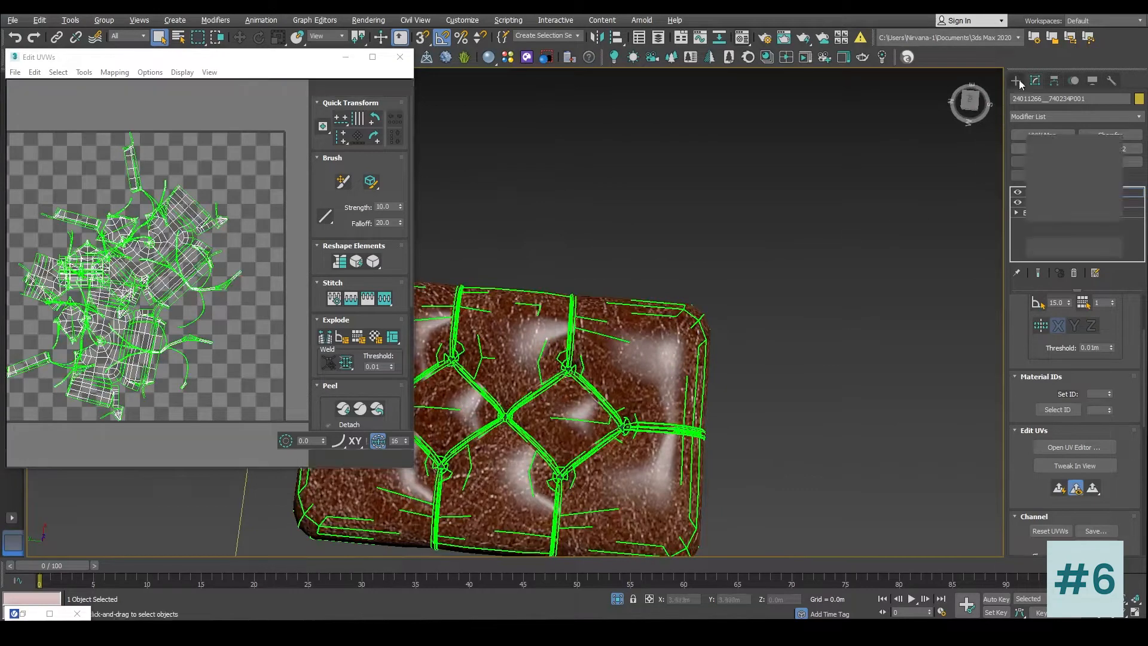
left_click(1015, 80)
left_click(792, 219)
scroll(549, 368, "up", 2)
scroll(562, 359, "down", 4)
left_click(601, 335)
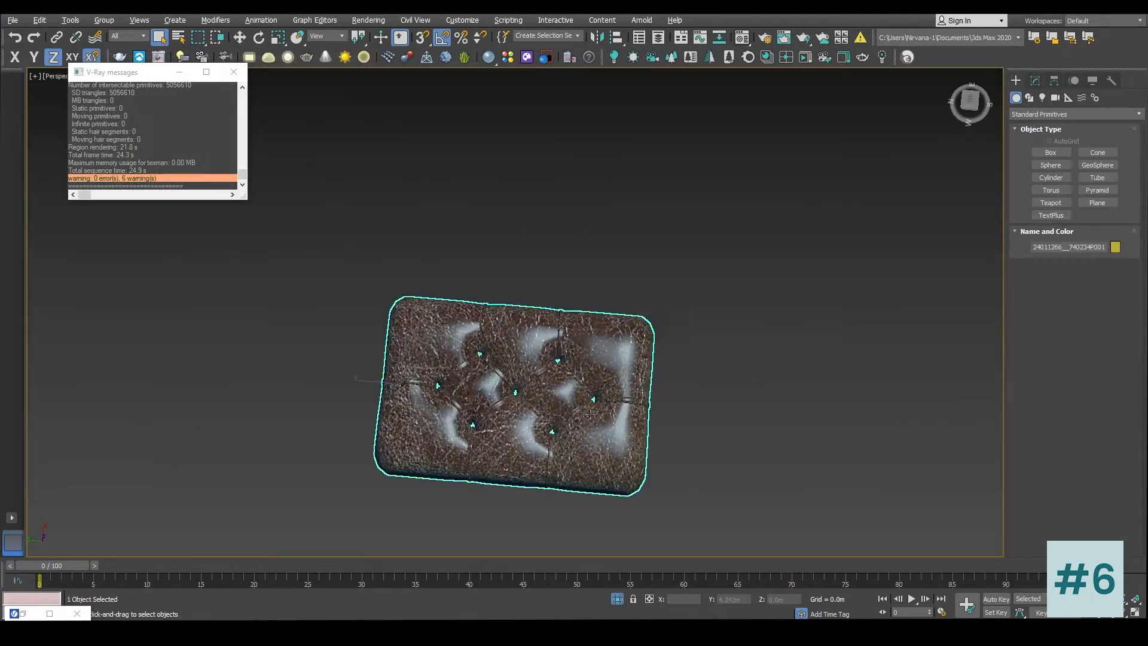
scroll(526, 454, "up", 2)
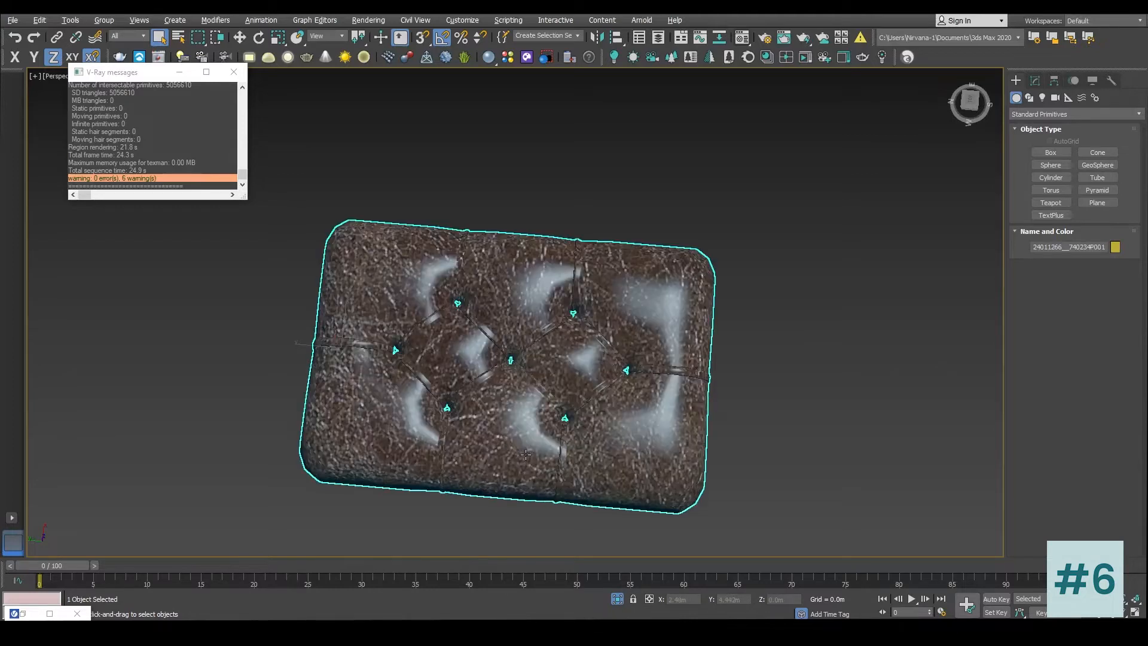
Step: Reopen the cushion's UV editor to check the unfolded layout, then delete the Unwrap UVW modifier
left_click(1035, 80)
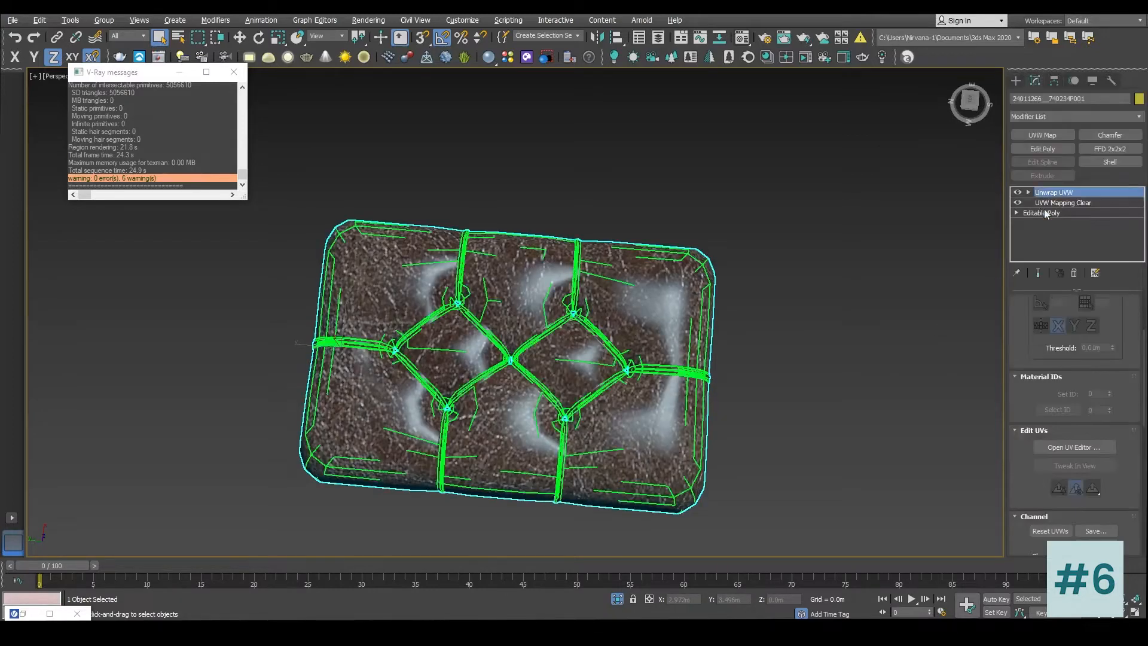
left_click(1088, 447)
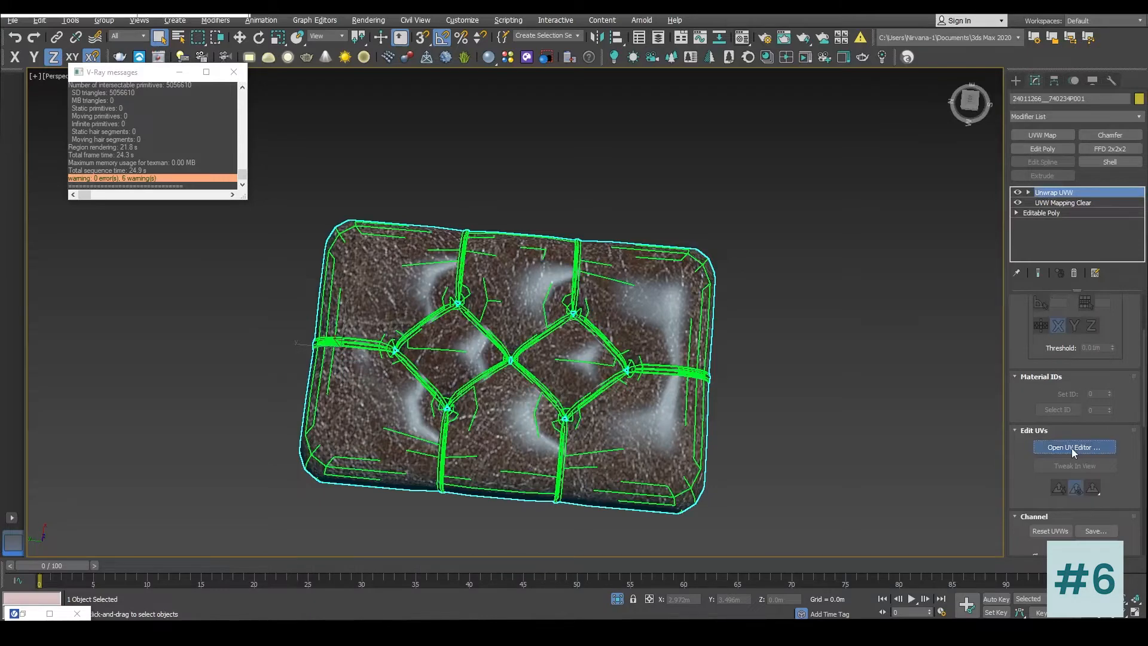
scroll(263, 311, "down", 1)
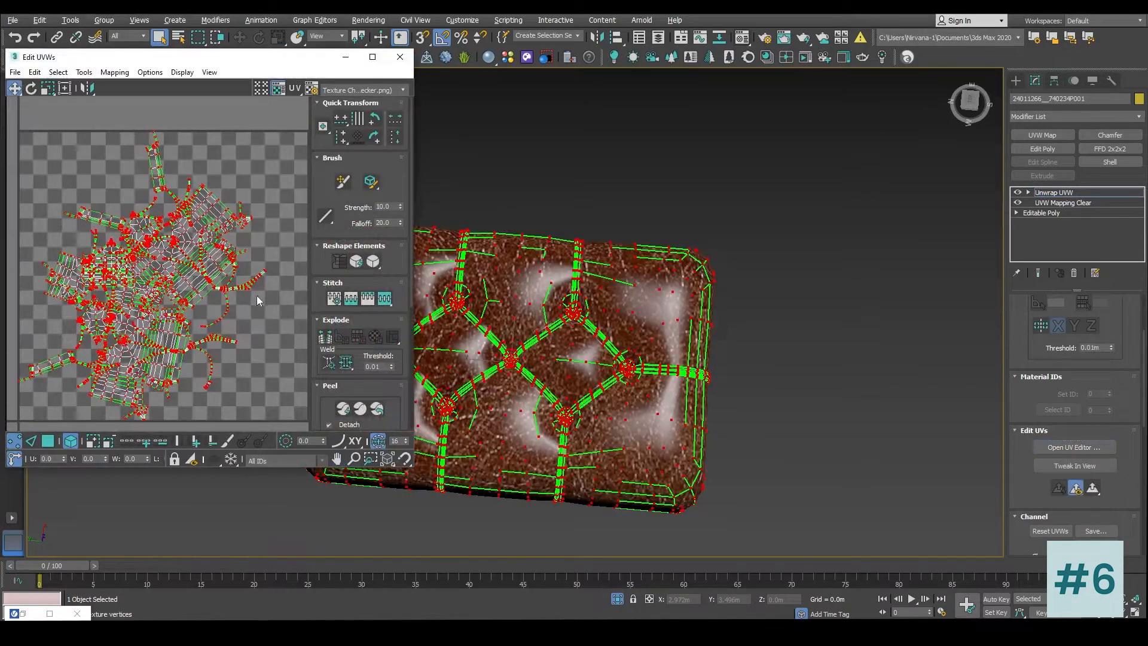
scroll(253, 294, "down", 1)
scroll(252, 294, "up", 1)
left_click(1074, 273)
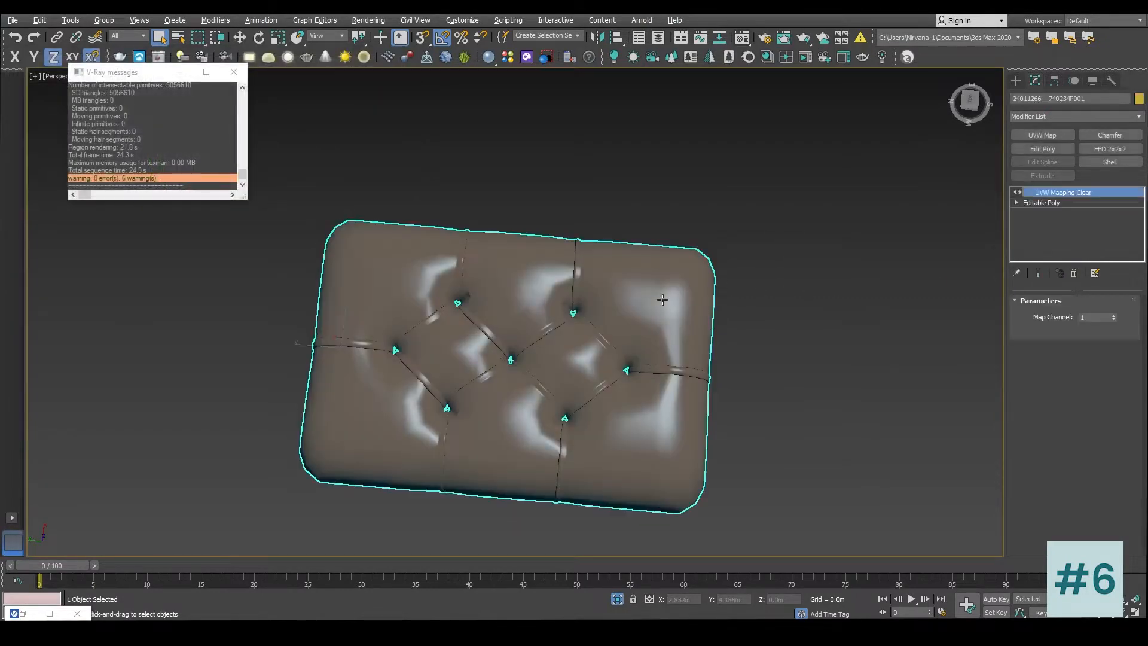
Step: Add a UVW Map modifier above the cushion's UVW Mapping Clear and try Cylindrical, then Spherical mapping
left_click(1050, 136)
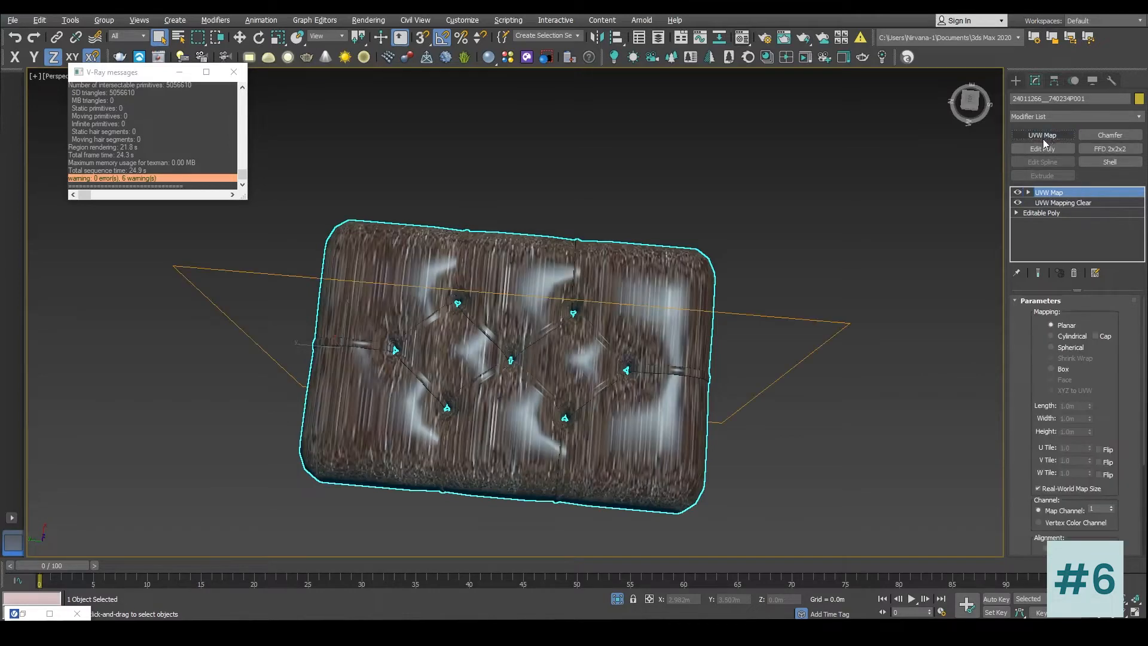
left_click(1070, 336)
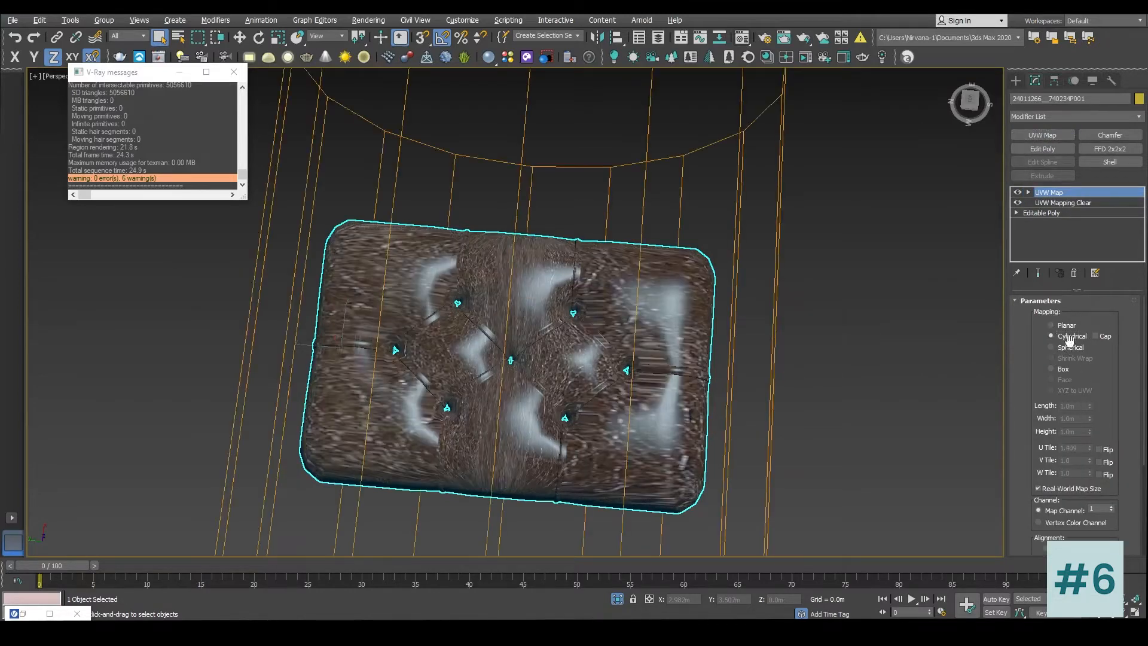
left_click(1070, 348)
middle_click_drag(861, 227, 856, 280, "alt")
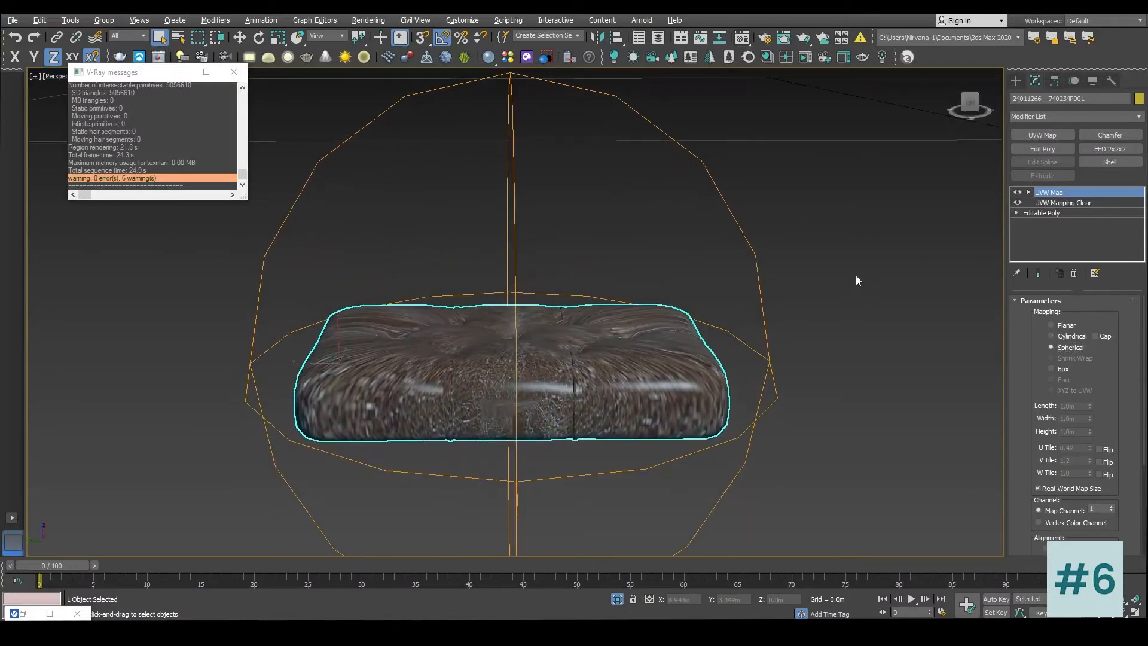
Step: Try Box mapping on the cushion and check the leather across it, then delete the UVW Map modifier
left_click(1063, 369)
middle_click_drag(897, 358, 818, 355, "alt")
scroll(695, 351, "up", 2)
middle_click_drag(695, 350, 711, 346, "alt")
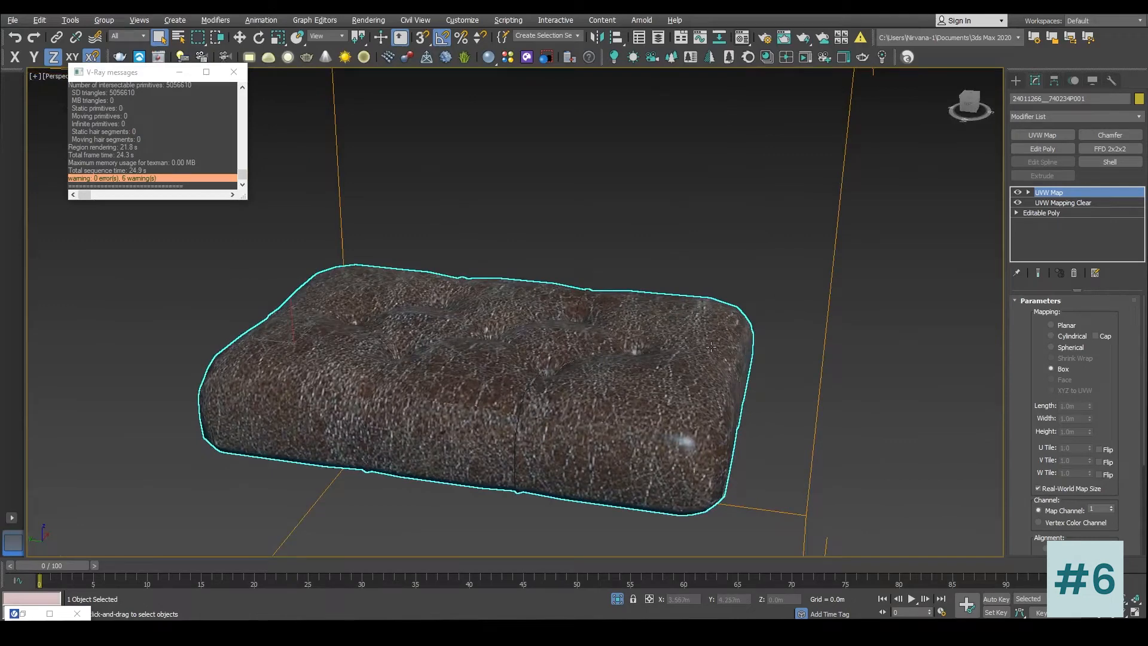
left_click(1074, 272)
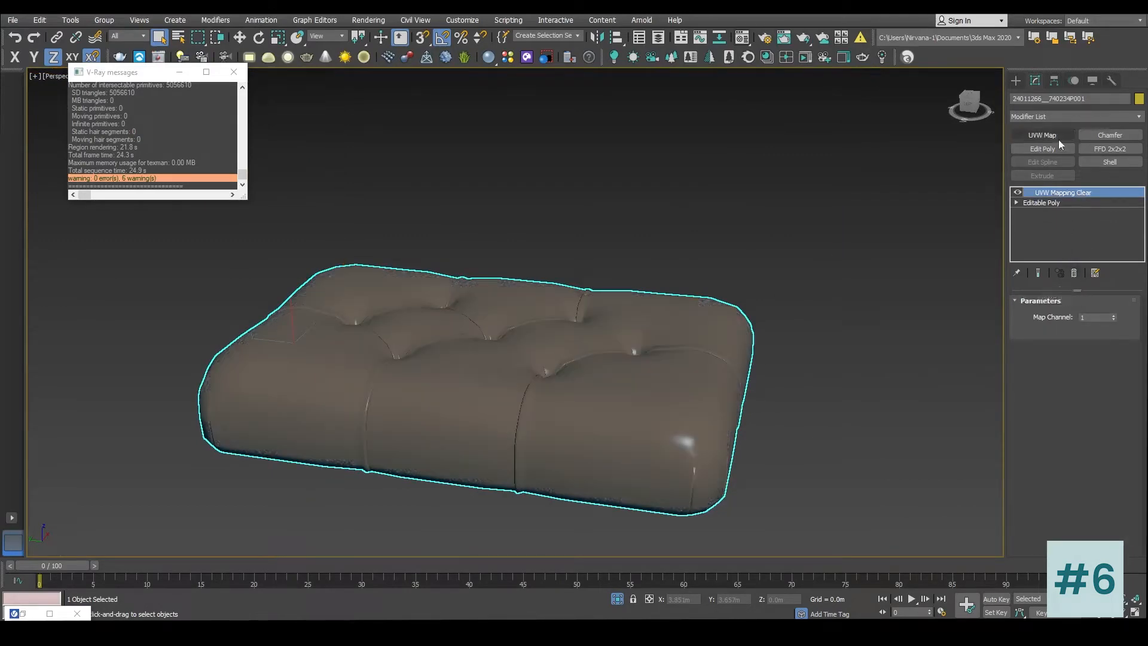
Step: Add an Unwrap UVW modifier above UVW Mapping Clear, and open its UV editor briefly before closing it
left_click(1071, 115)
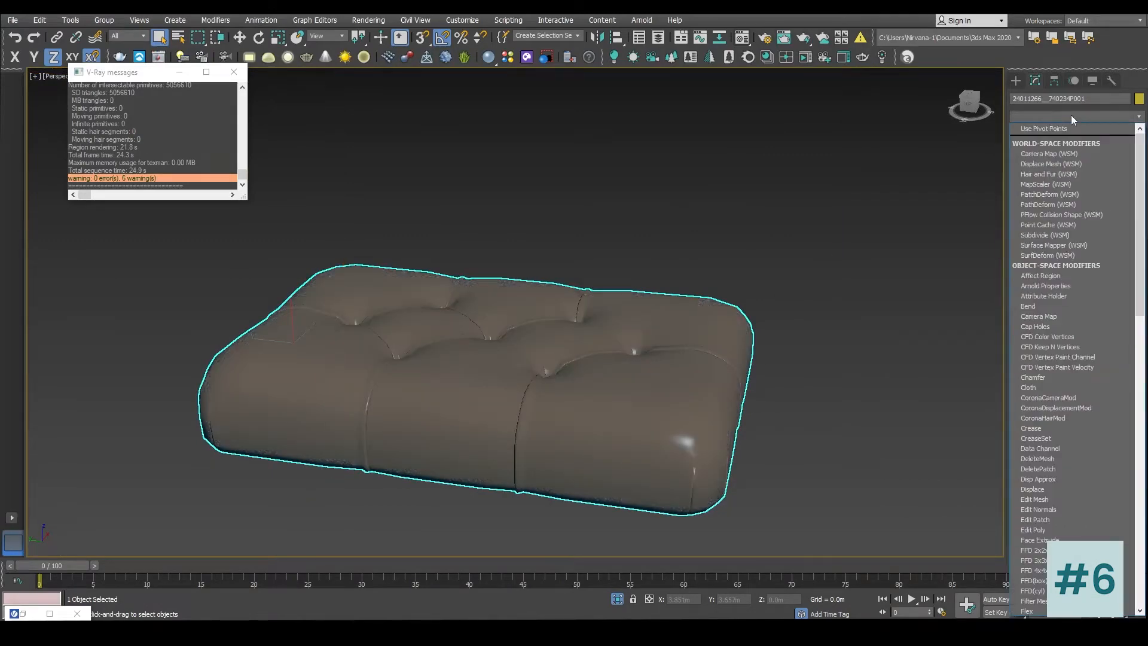
key("u")
left_click(1045, 442)
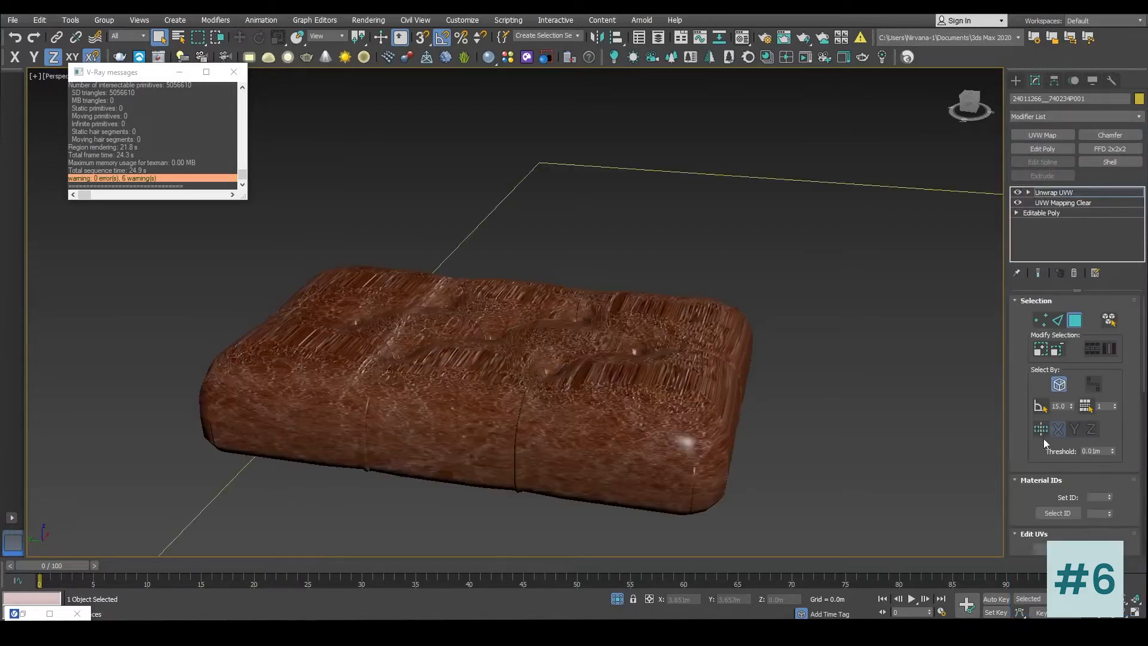
scroll(1019, 358, "down", 3)
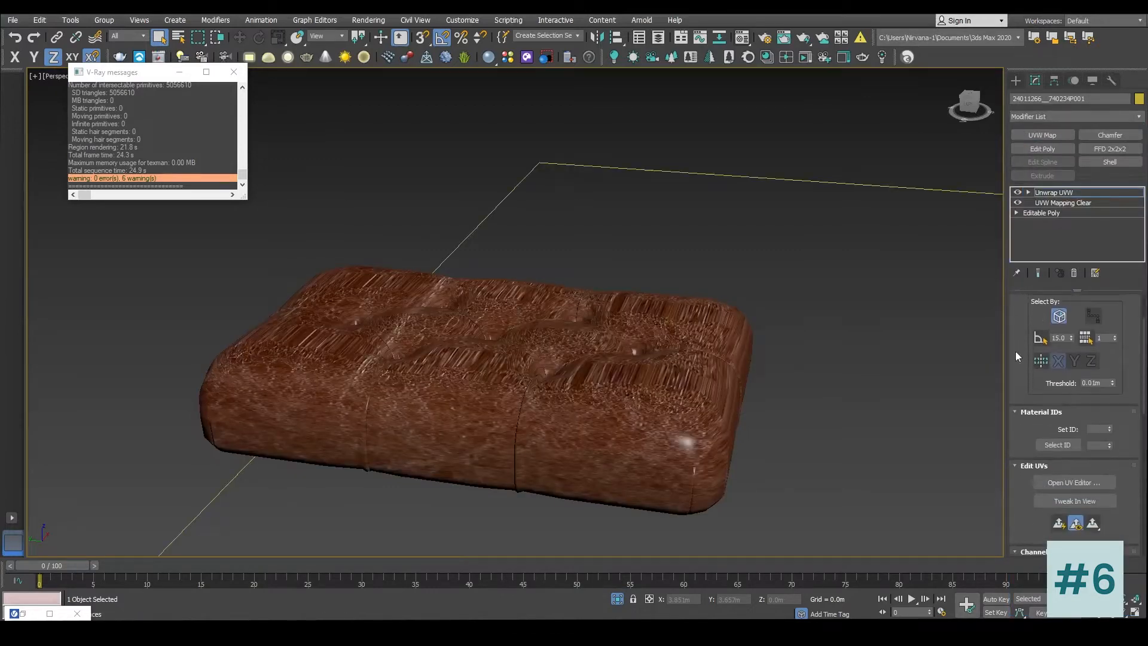
left_click(1075, 482)
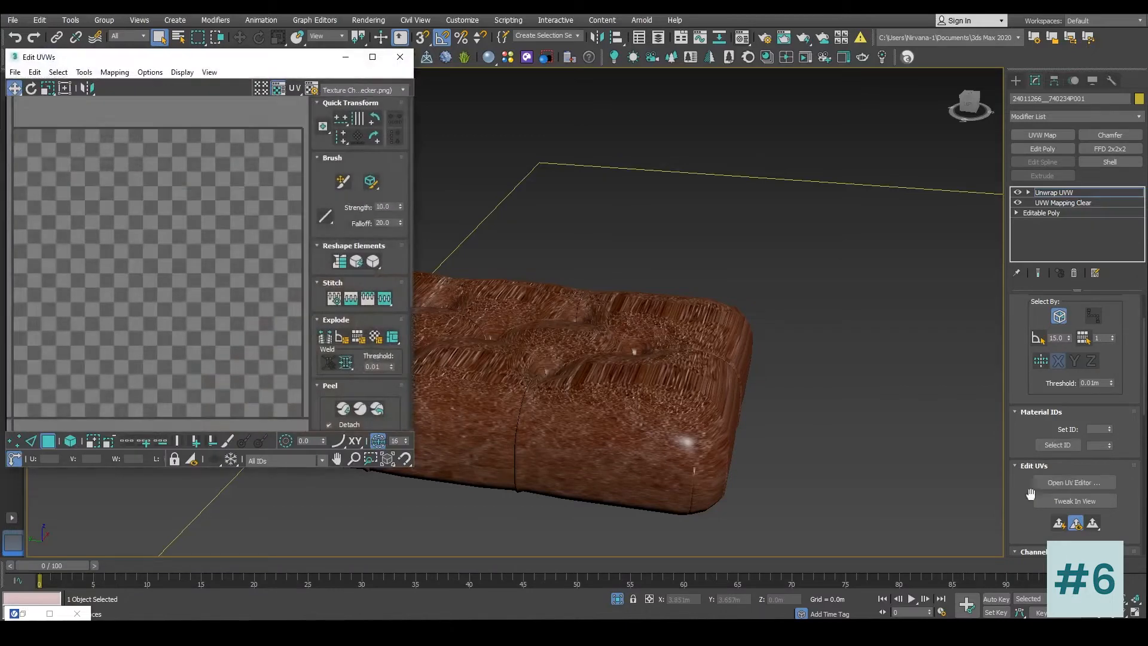
scroll(1003, 369, "down", 5)
left_click_drag(1003, 369, 1003, 304)
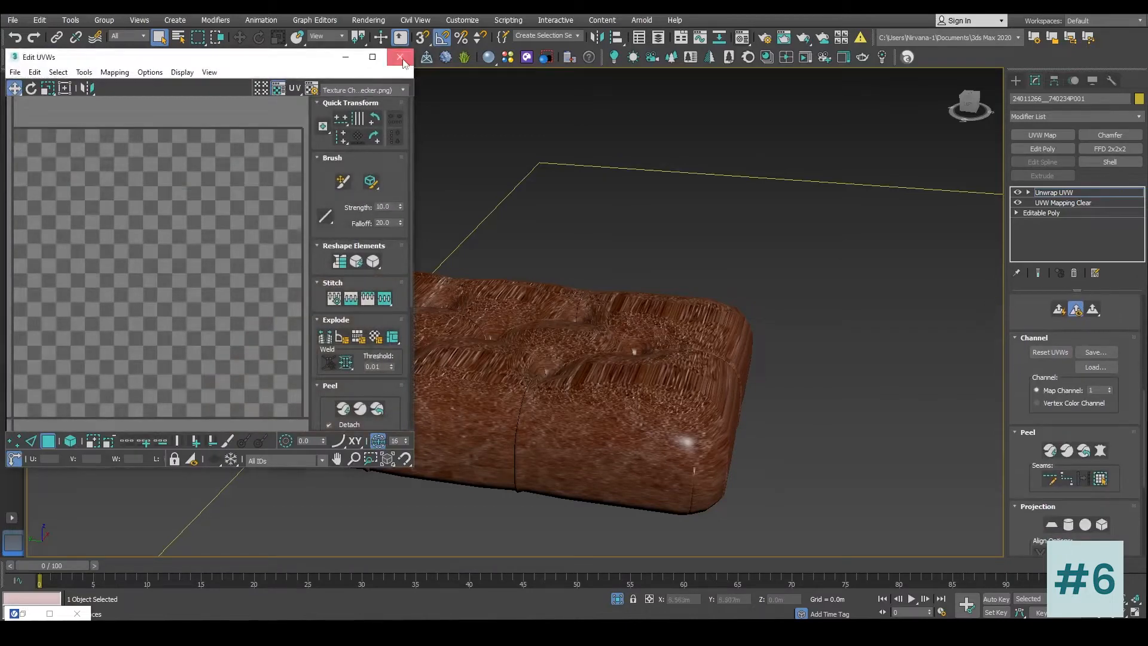
left_click(399, 57)
Step: Open Pelt Map for the cushion's UVs and start the pelt simulation
left_click_drag(999, 506, 1010, 256)
left_click_drag(1011, 478, 1011, 422)
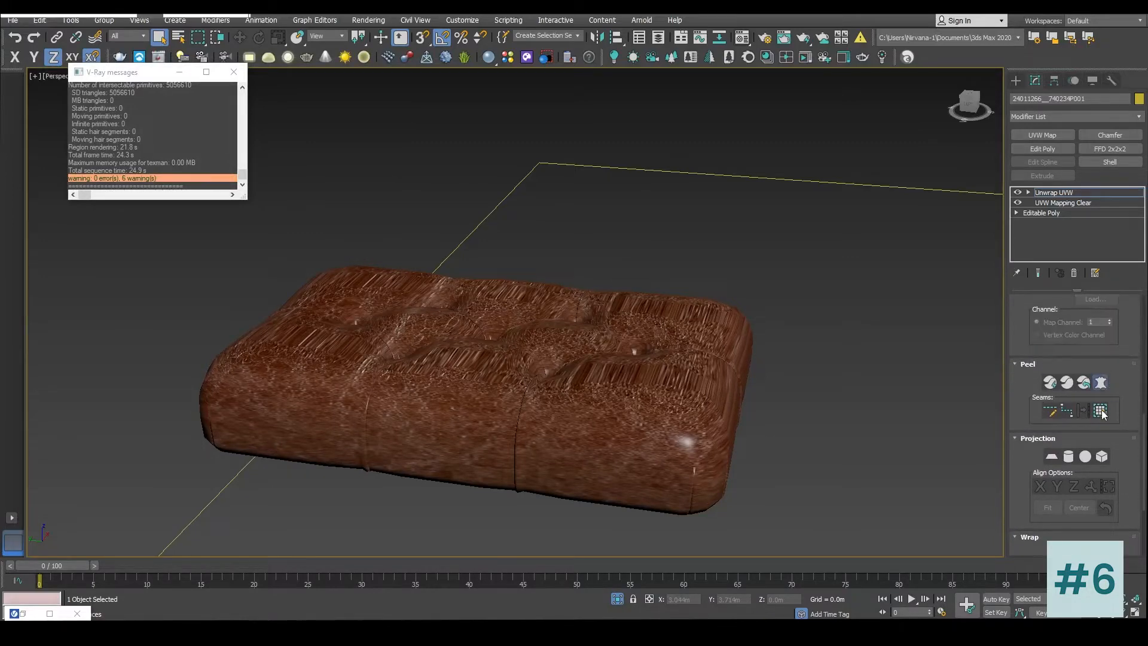
left_click(1101, 412)
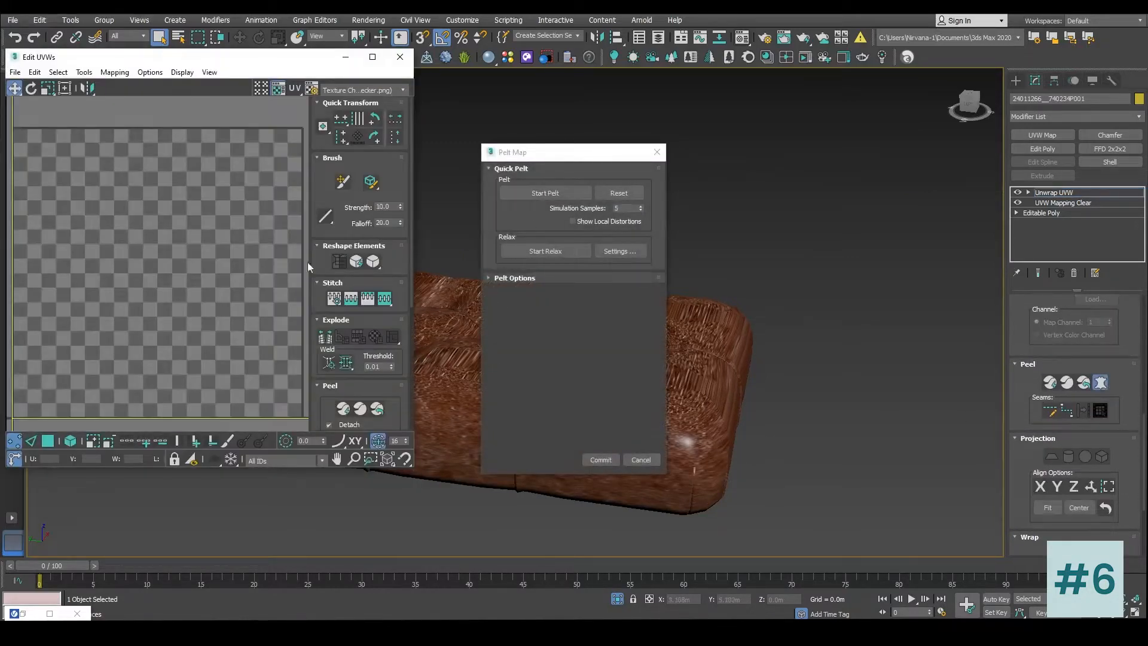
scroll(195, 271, "down", 8)
scroll(207, 289, "up", 4)
left_click_drag(555, 155, 762, 208)
left_click(760, 247)
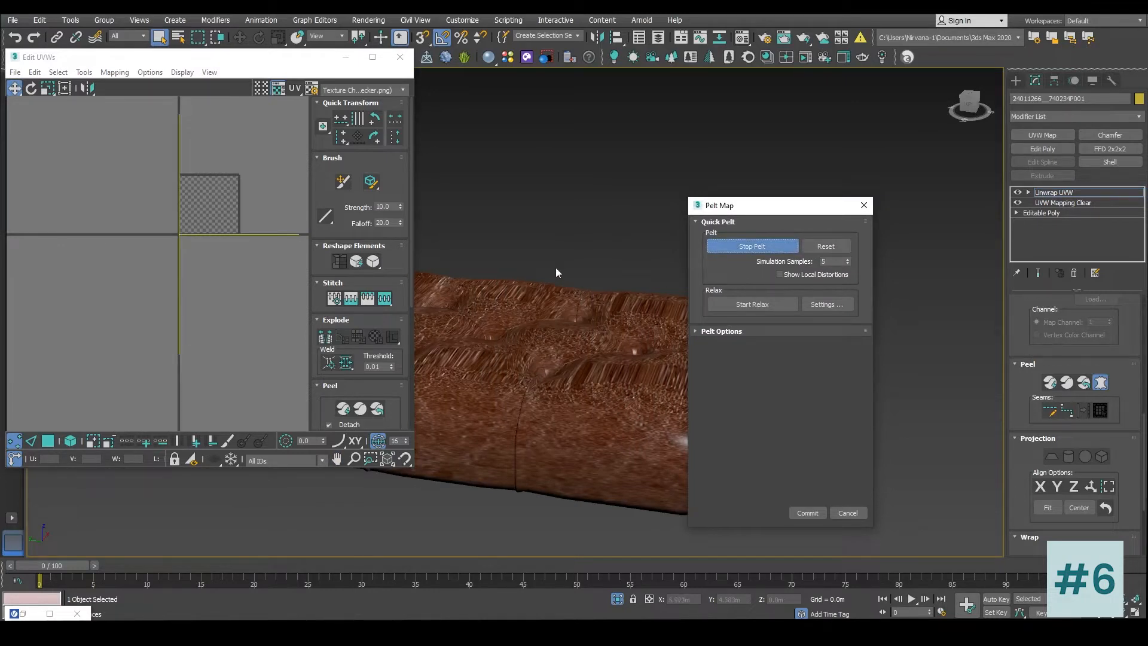
Step: Inspect the pelted cushion UVs in the editor and run the pelt simulation again
scroll(557, 268, "down", 5)
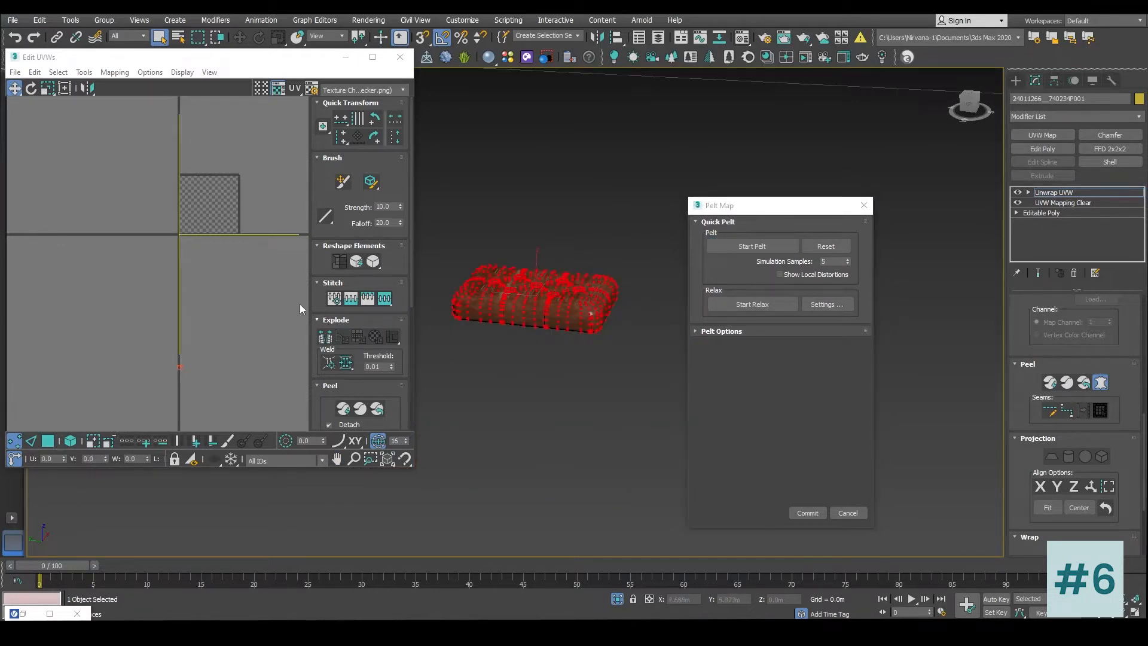
middle_click_drag(200, 326, 232, 255)
scroll(232, 254, "up", 3)
middle_click_drag(162, 348, 181, 321)
scroll(181, 321, "down", 4)
left_click(755, 246)
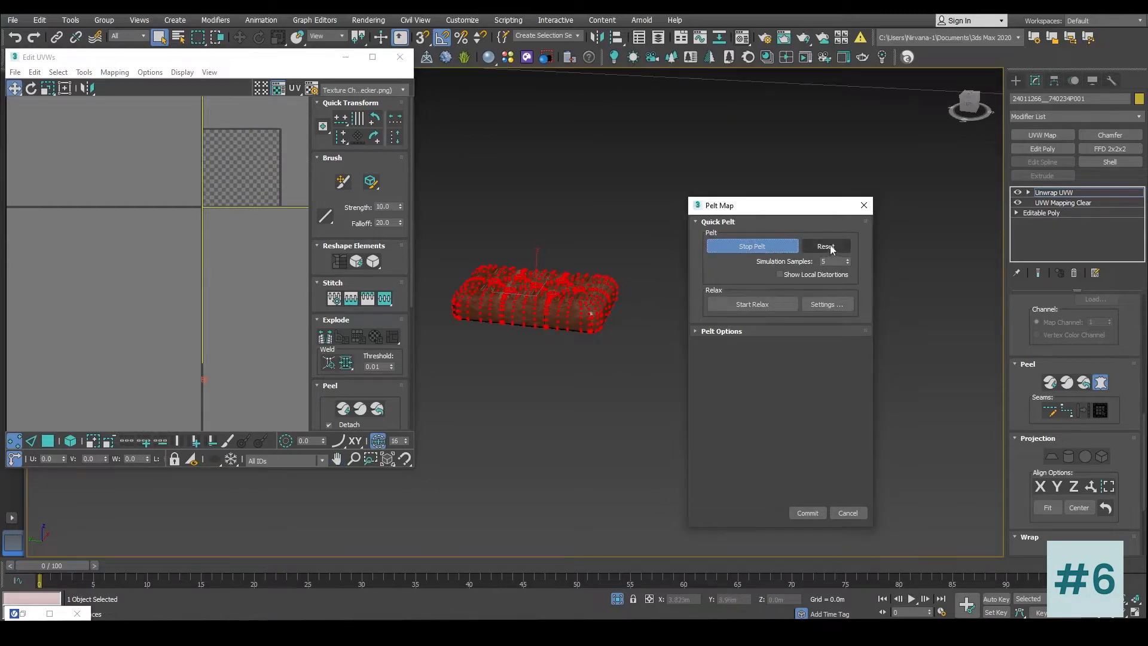
Step: Reset the pelt, try relaxing it, expand the Pelt Options, and cancel Pelt Map
left_click(826, 247)
left_click(755, 305)
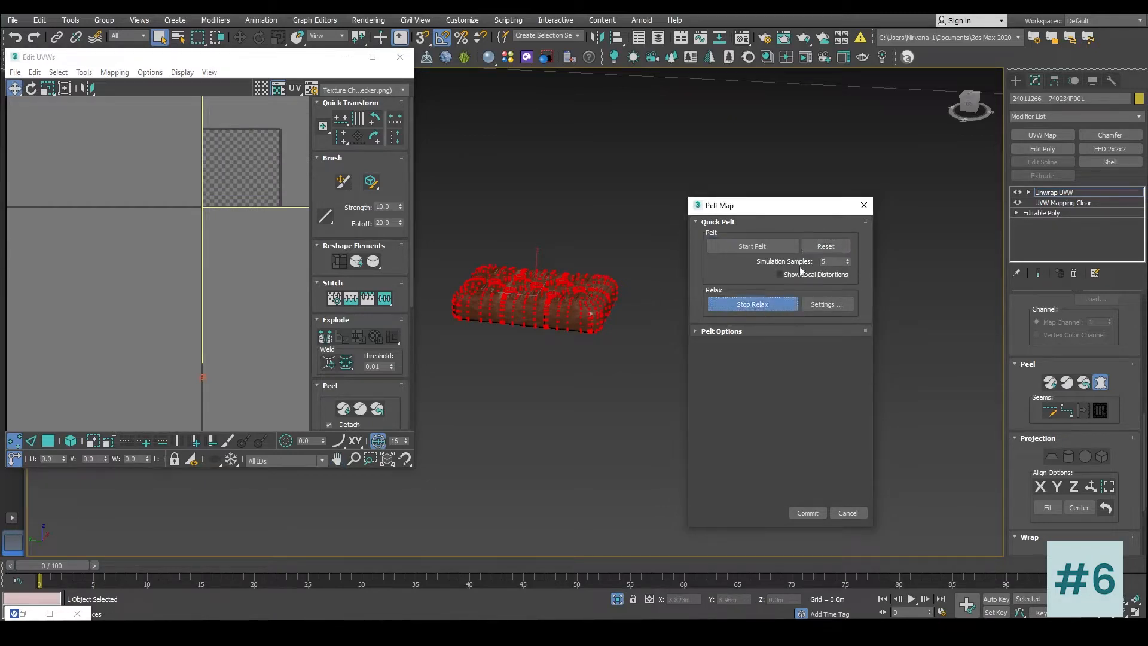
left_click(735, 333)
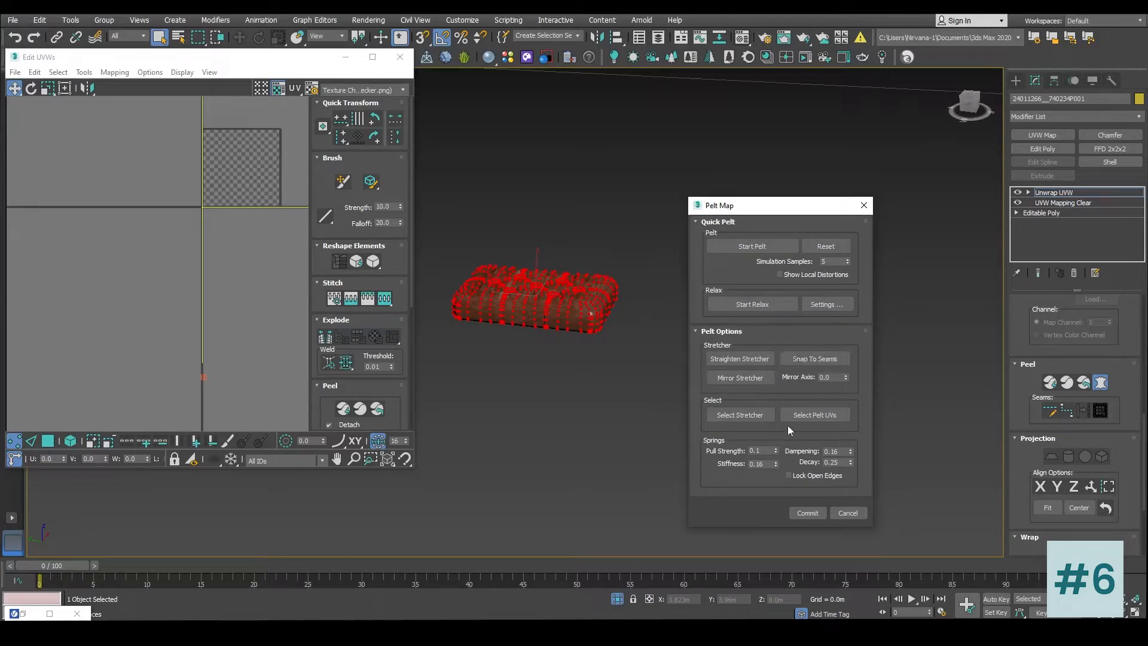
left_click(848, 513)
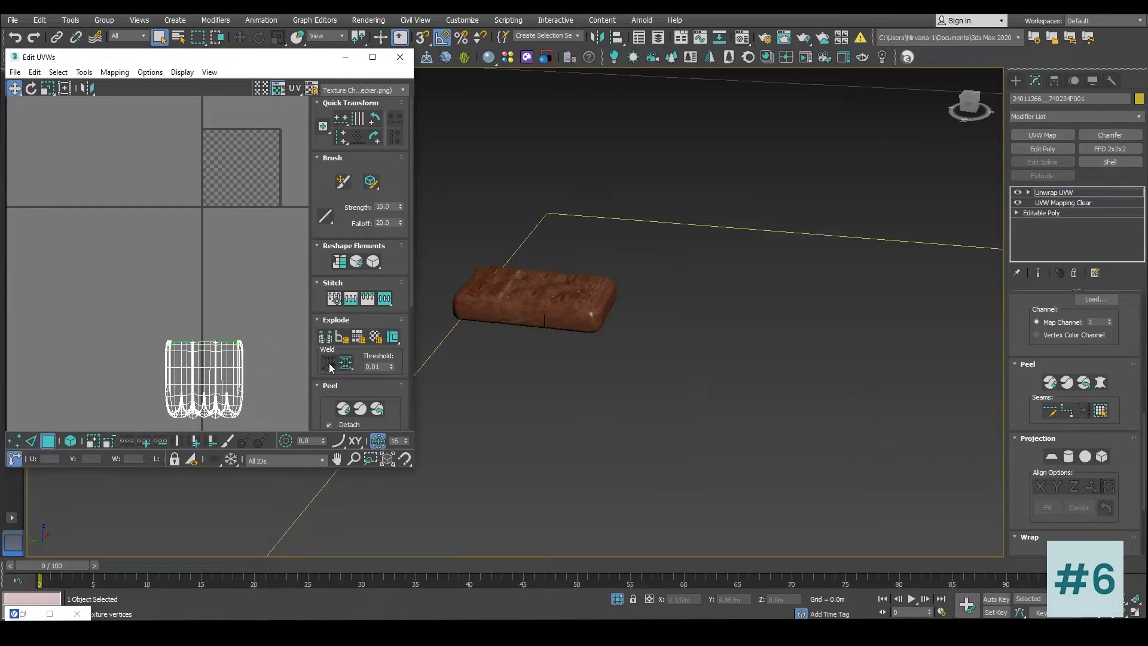
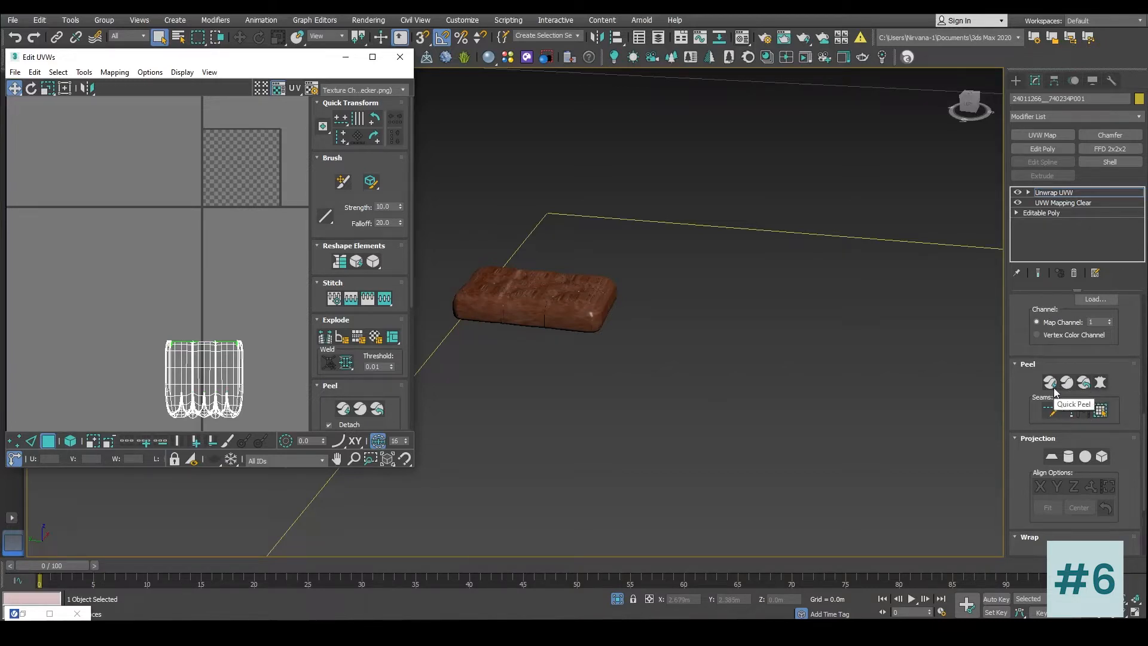
Step: Check the cushion's full UV layout, then delete its Unwrap UVW and UVW Mapping Clear modifiers
left_click_drag(1007, 333, 1011, 513)
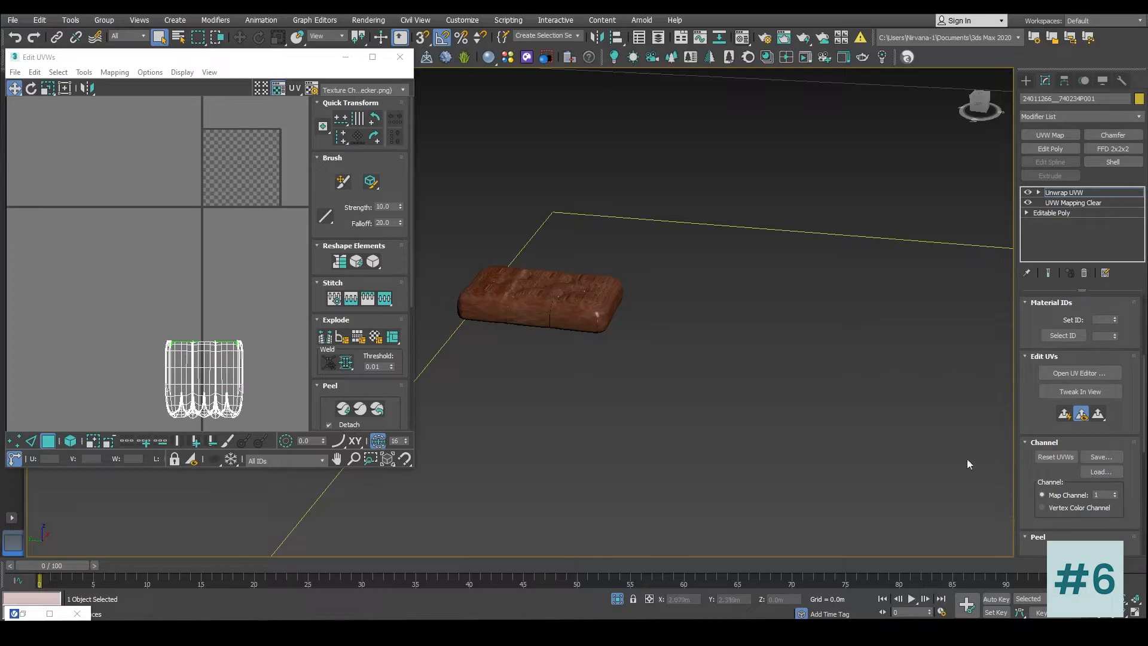
scroll(211, 365, "up", 3)
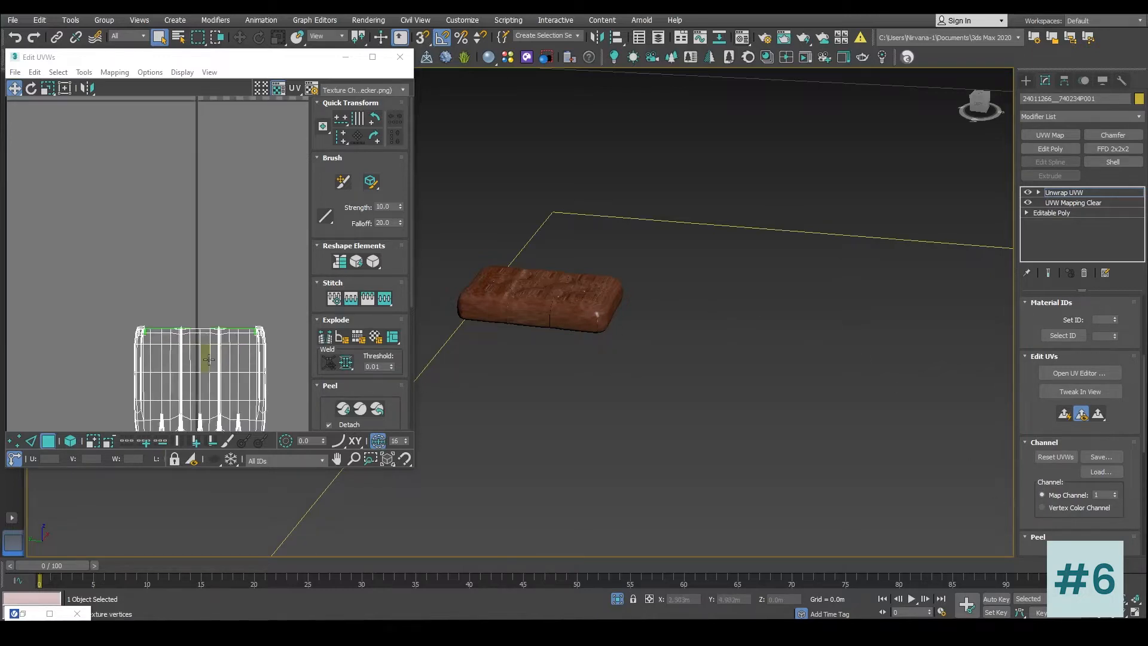
key("ctrl+a")
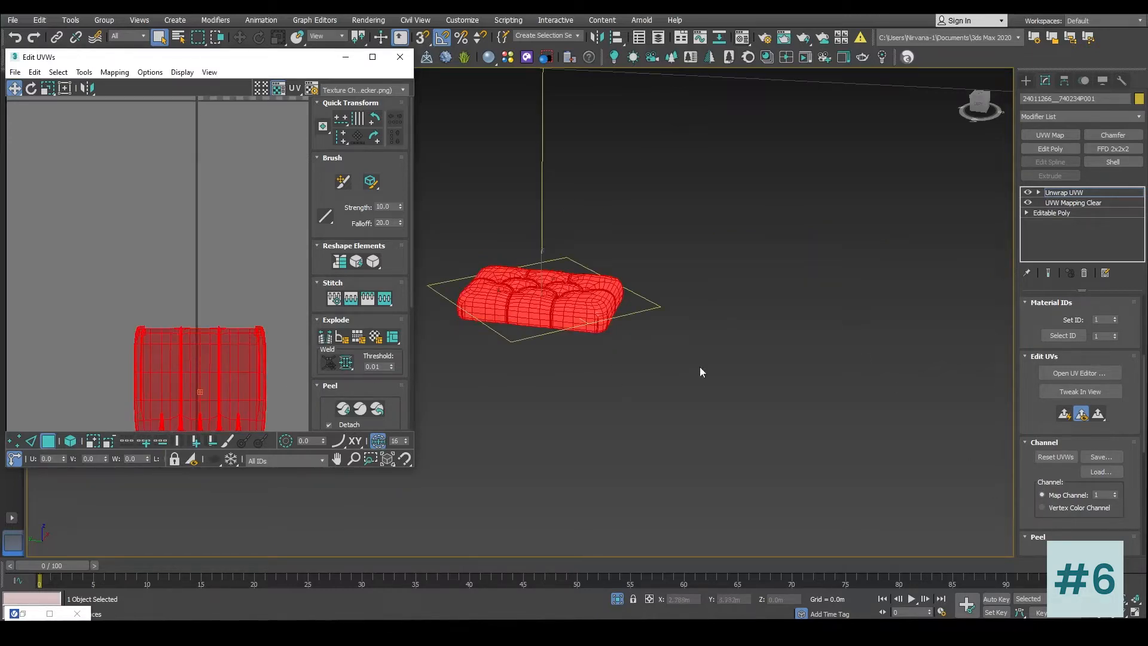
left_click(1084, 274)
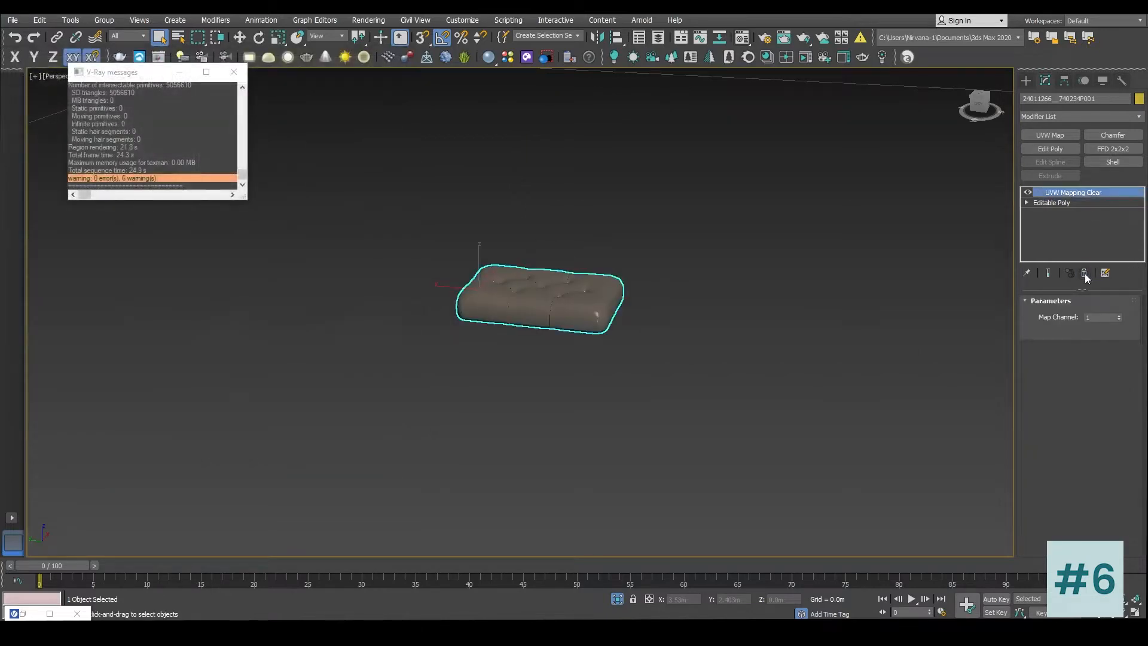
left_click(1089, 274)
Step: Reselect the cushion and exit isolation to bring back the rest of the living room
left_click(735, 319)
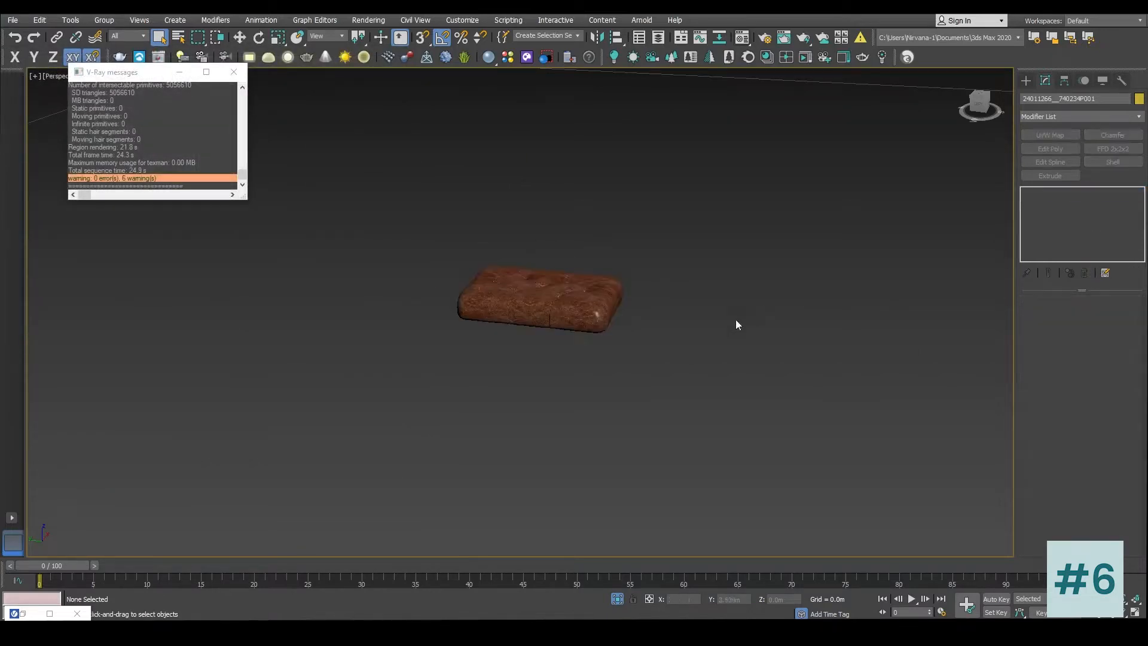
scroll(534, 279, "up", 5)
left_click(534, 280)
scroll(712, 371, "down", 5)
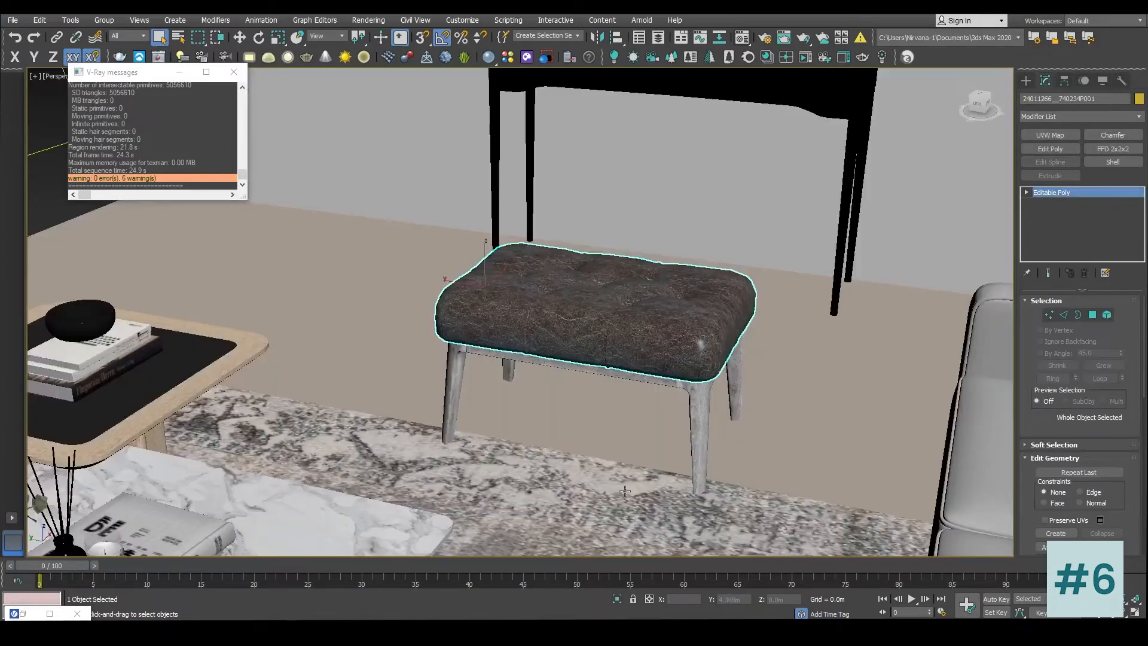
Step: Group the cushion together with its leg frame under the name Bench
left_click(104, 20)
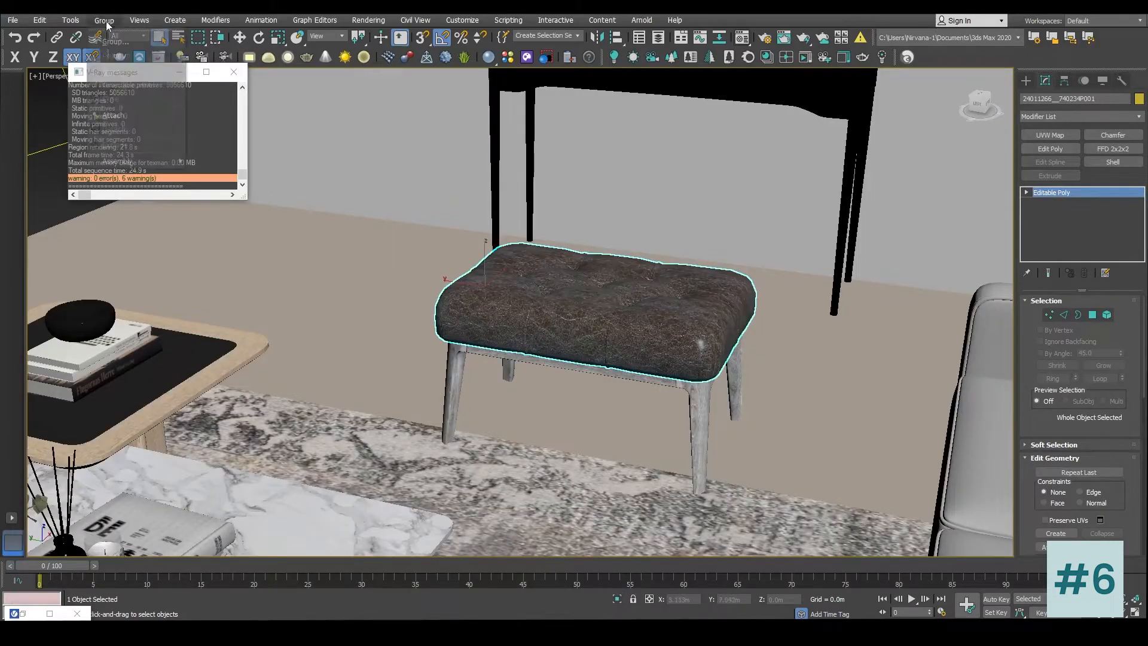
left_click(595, 268)
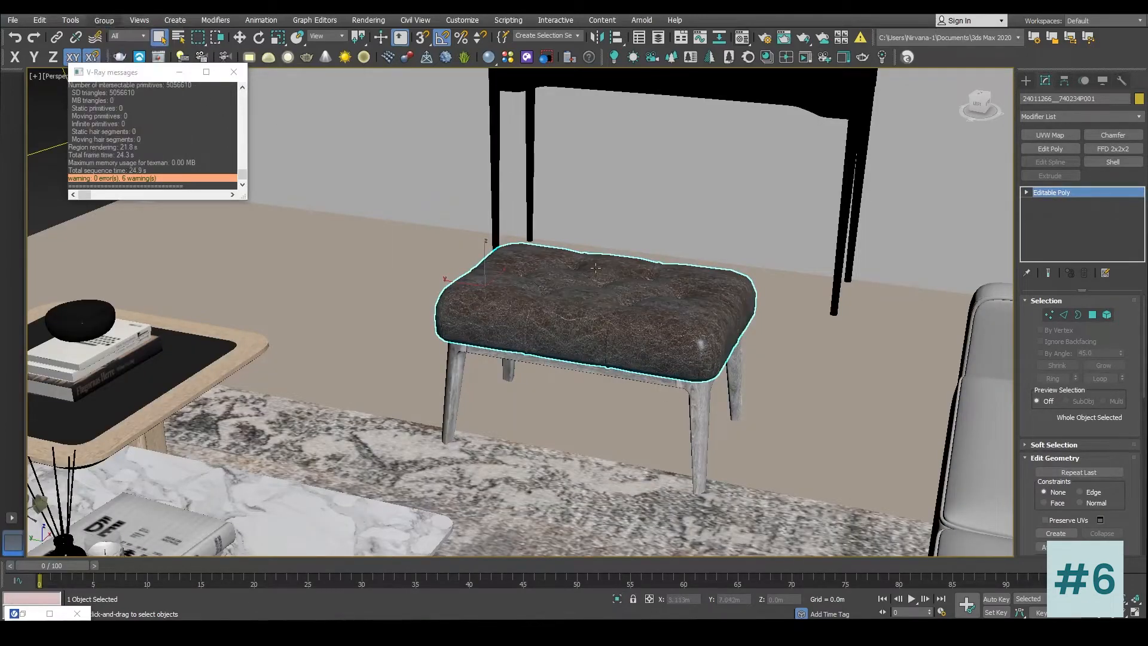
left_click(701, 401, "ctrl")
left_click(104, 20)
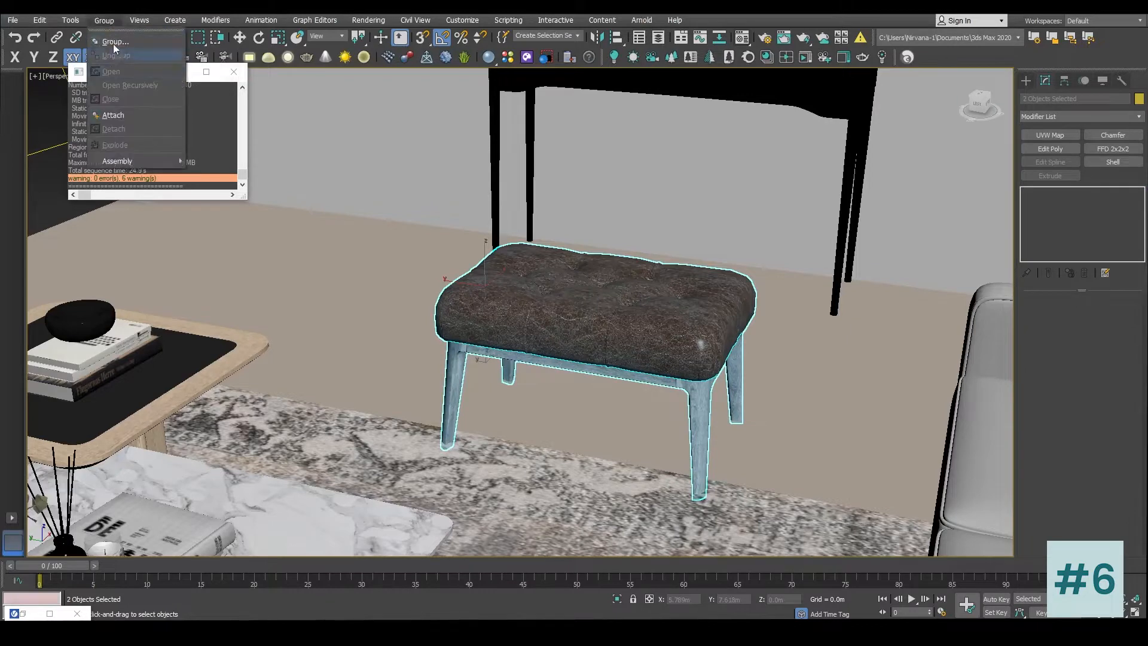
left_click(114, 33)
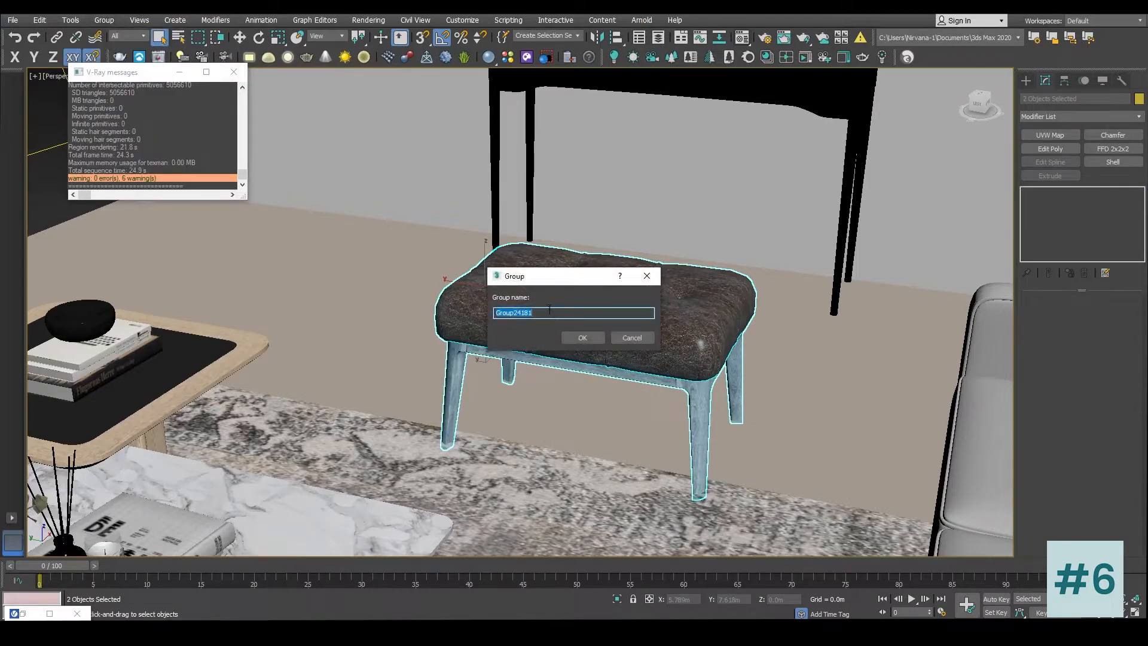
type("Bench")
key("Return")
Step: Clone the Bench group along the Y axis to about Y 5.366 m, beside the original
key("w")
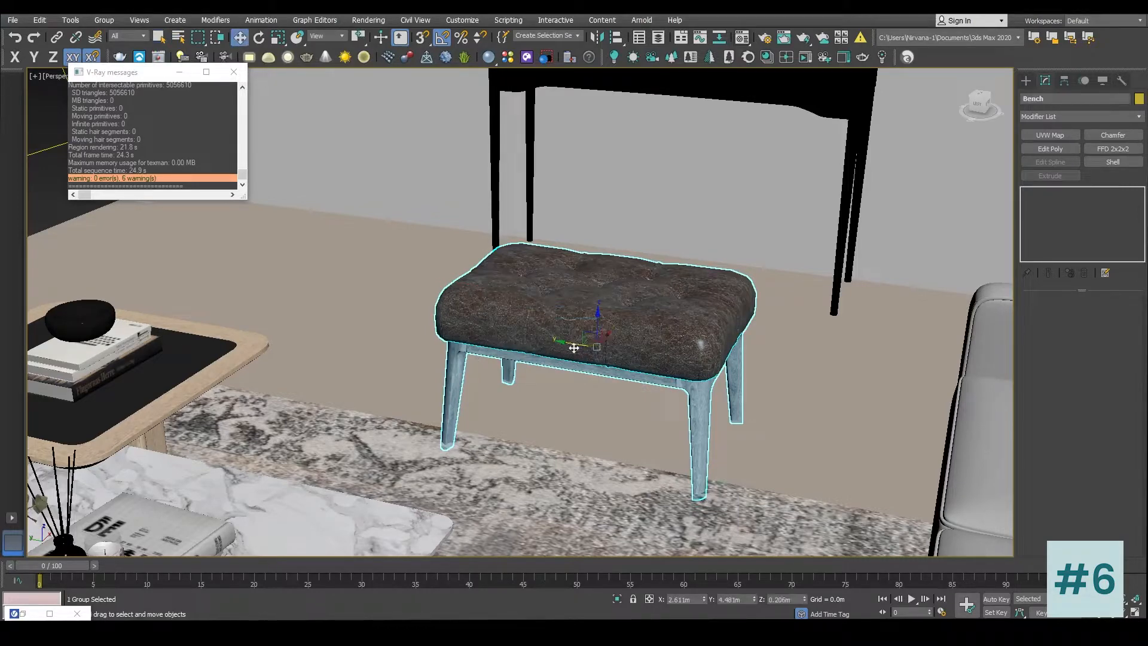
left_click_drag(565, 341, 263, 300, "shift")
left_click(574, 368)
Step: Render the region around both benches from the camera view in the V-Ray frame buffer and check the leather up close
key("c")
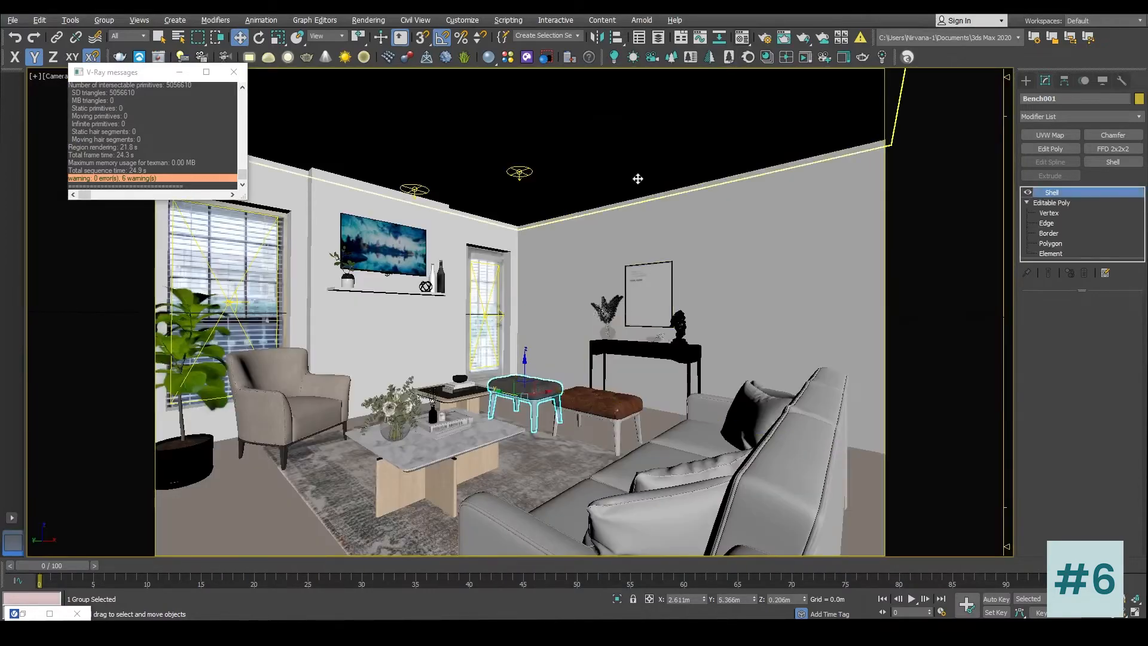
left_click(635, 178)
right_click(636, 178)
left_click(657, 335)
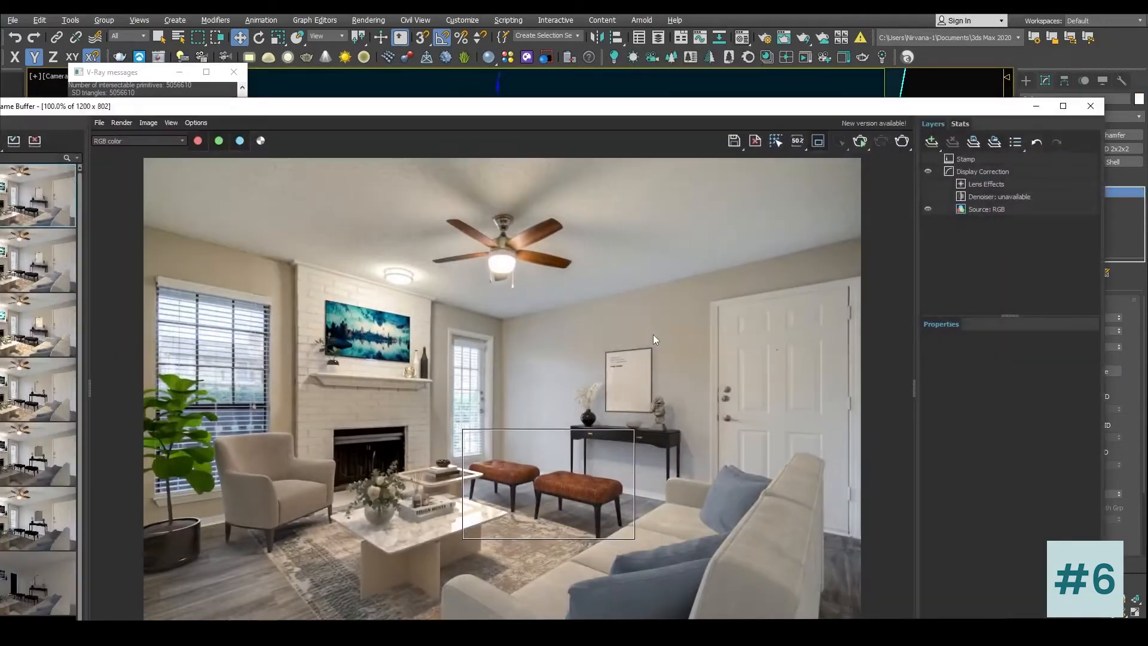
left_click(902, 141)
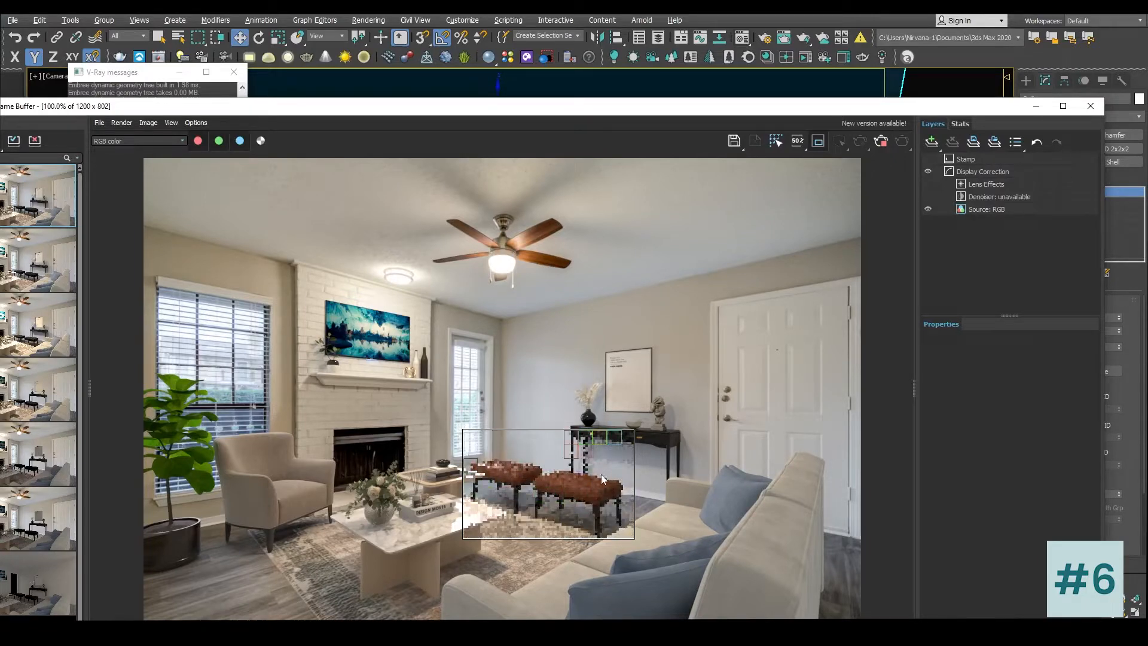
scroll(601, 474, "up", 1)
middle_click_drag(600, 474, 627, 396)
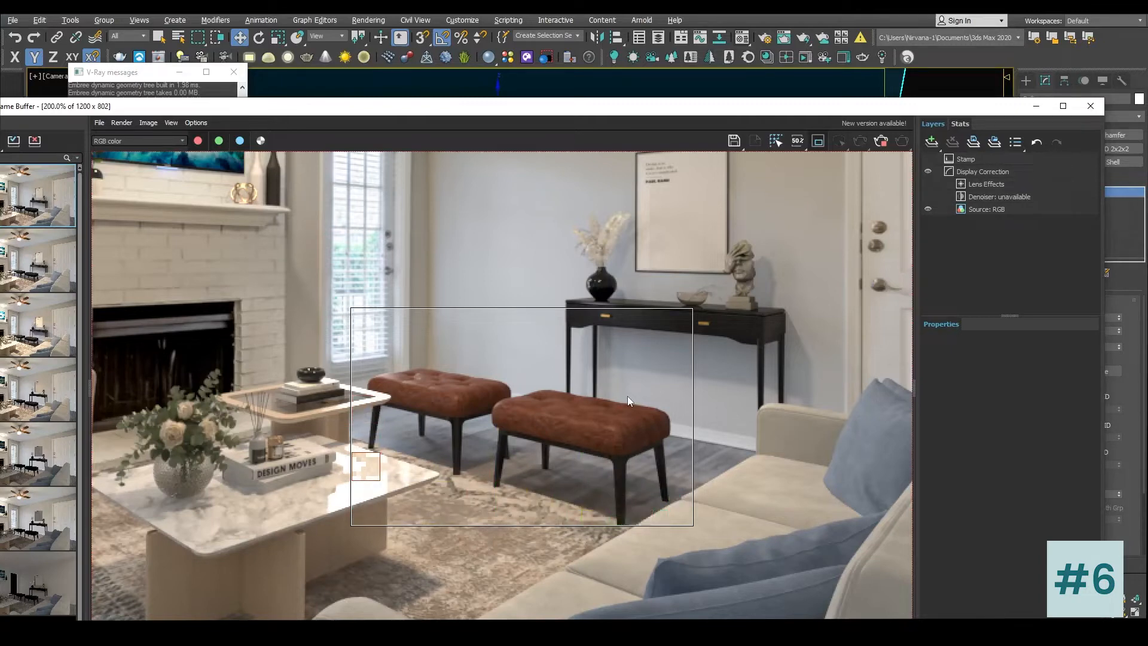
scroll(627, 396, "down", 2)
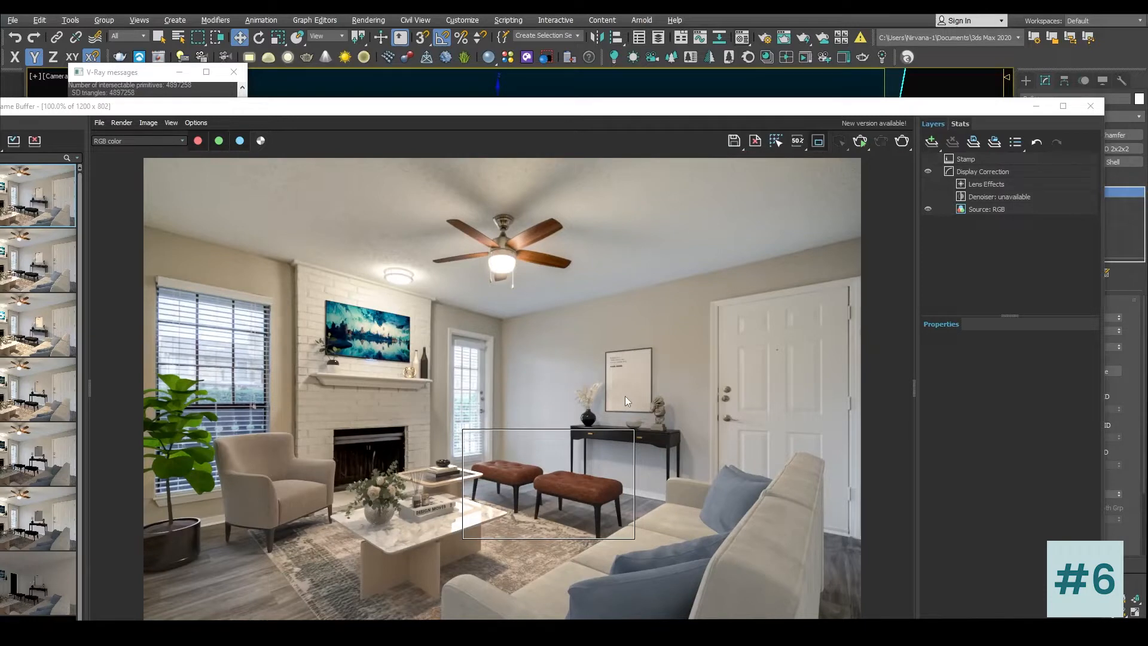
Step: Turn off region rendering and compare the benches with the ottomans in the living room reference photo, closing the photo again
left_click(818, 147)
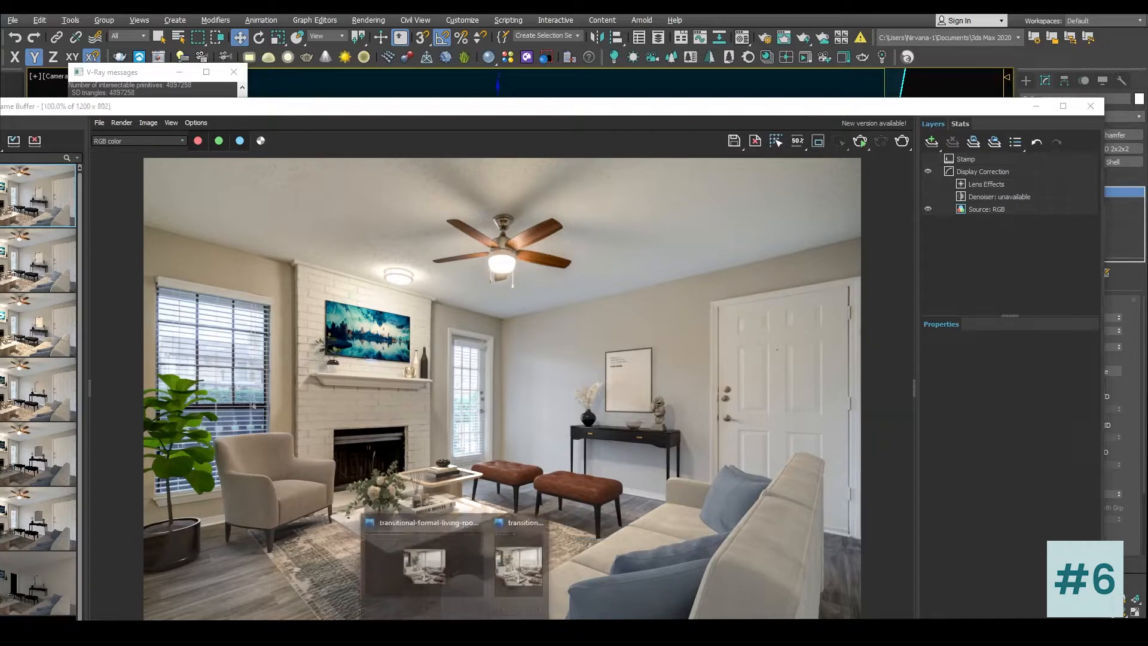
left_click(529, 577)
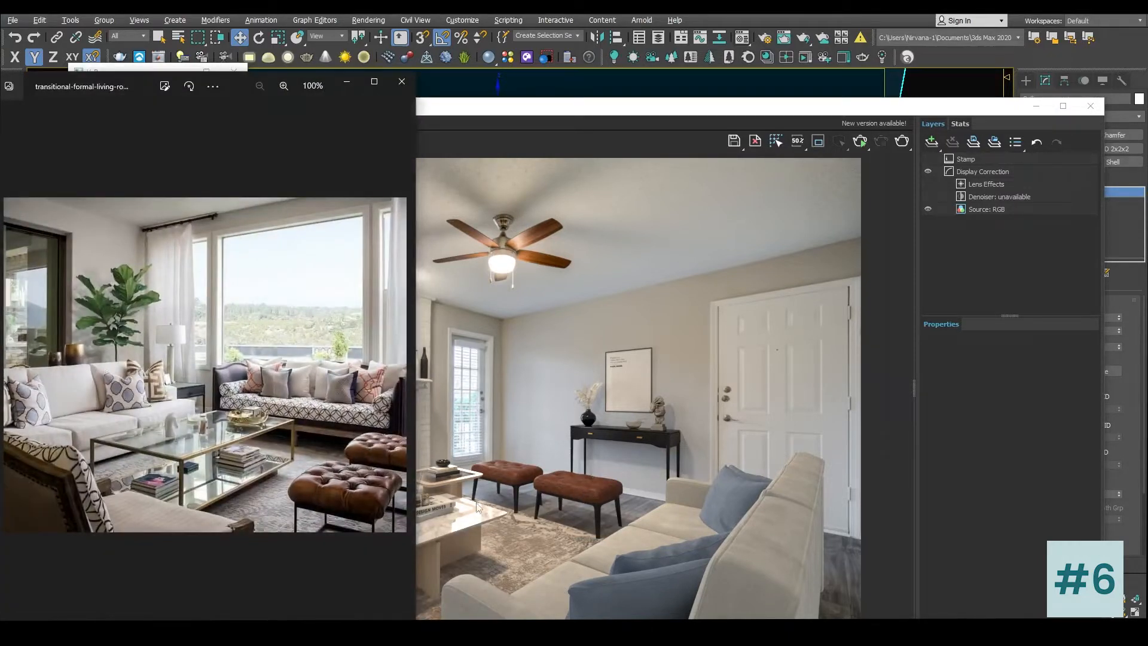
left_click(401, 83)
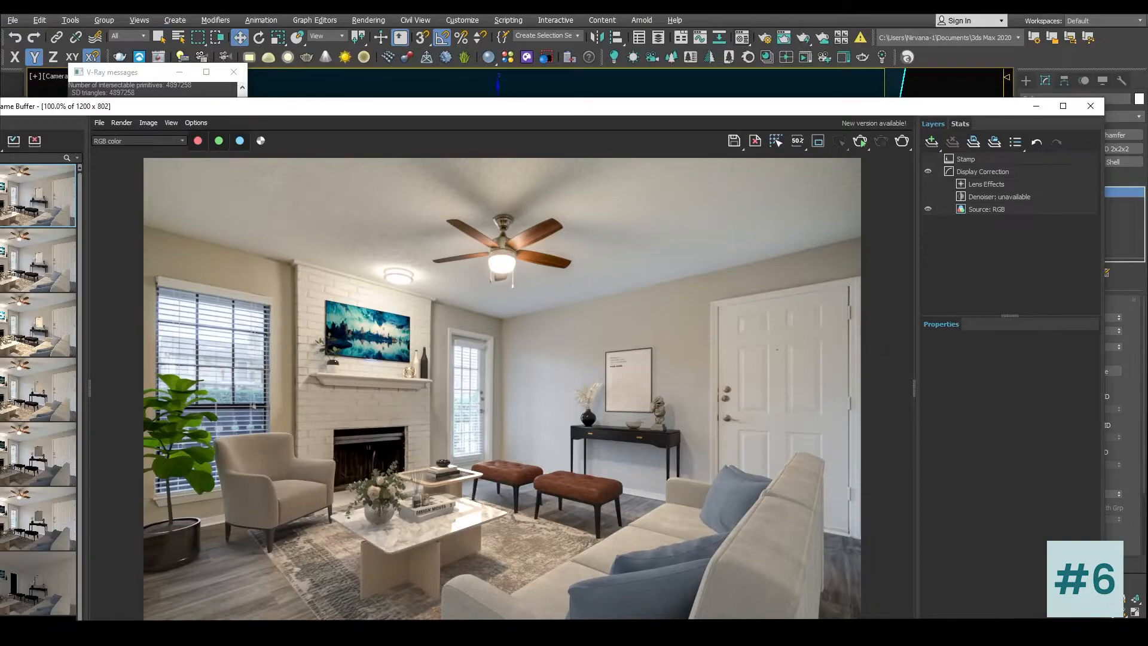
Step: Look at the living room reference photo once more, then minimize both the photo and the V-Ray frame buffer
left_click(480, 556)
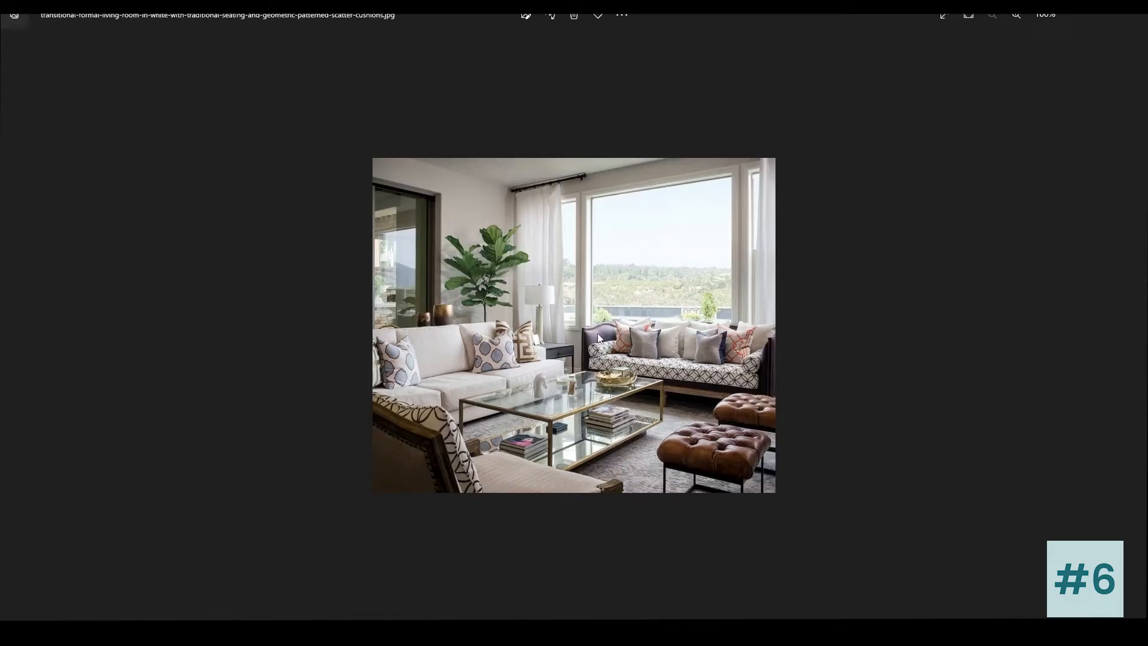
left_click(1114, 16)
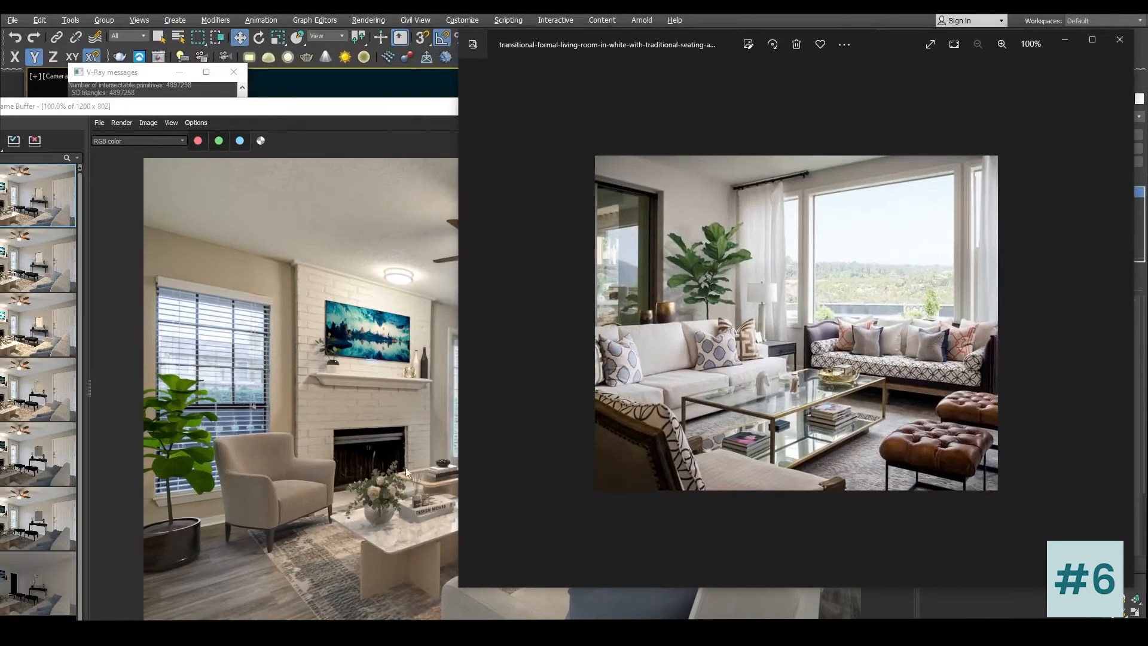
left_click(1065, 40)
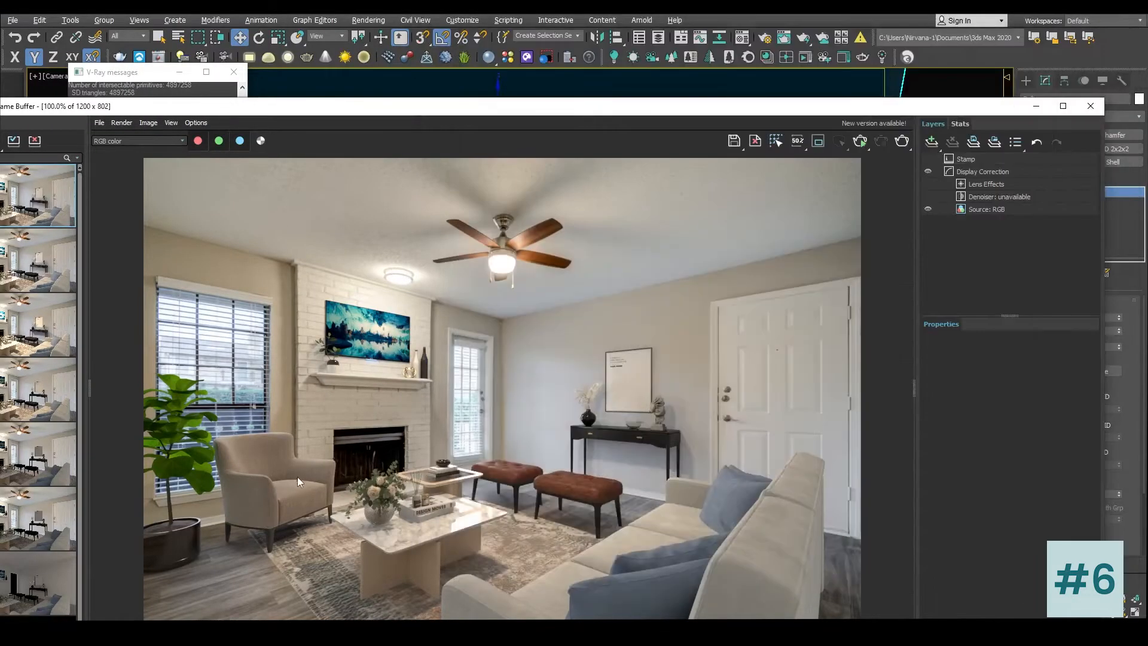
left_click(1036, 106)
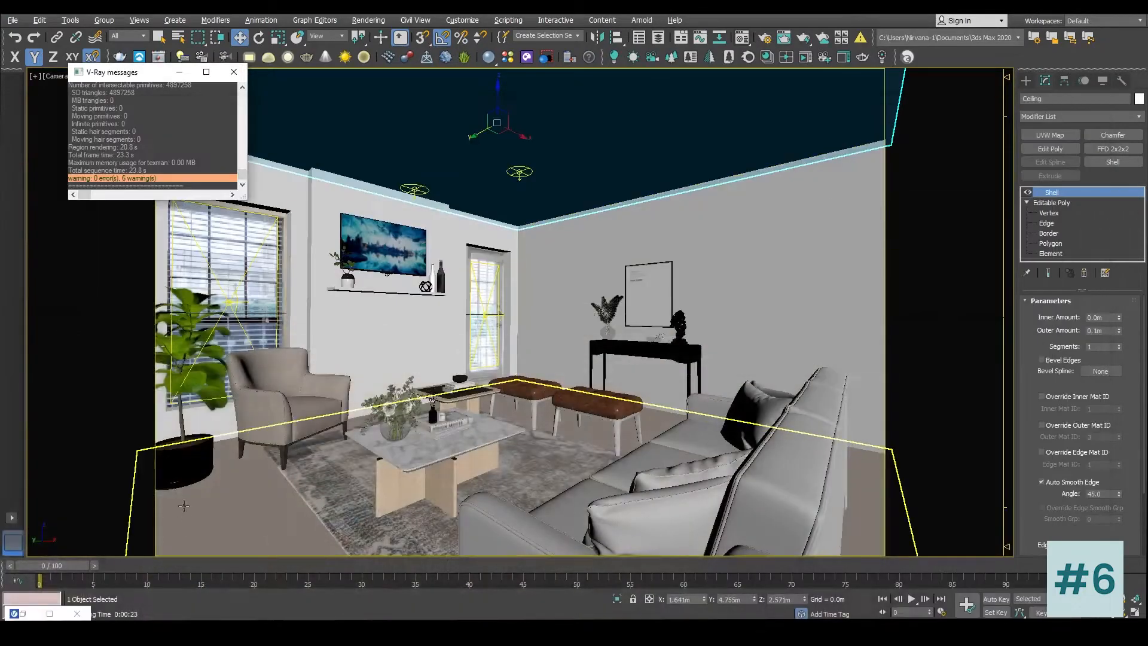
Step: Select the armchair and pick its Mat textile_01 material into the Car Paint sample slot of the Material Editor
left_click(290, 405)
left_click(744, 38)
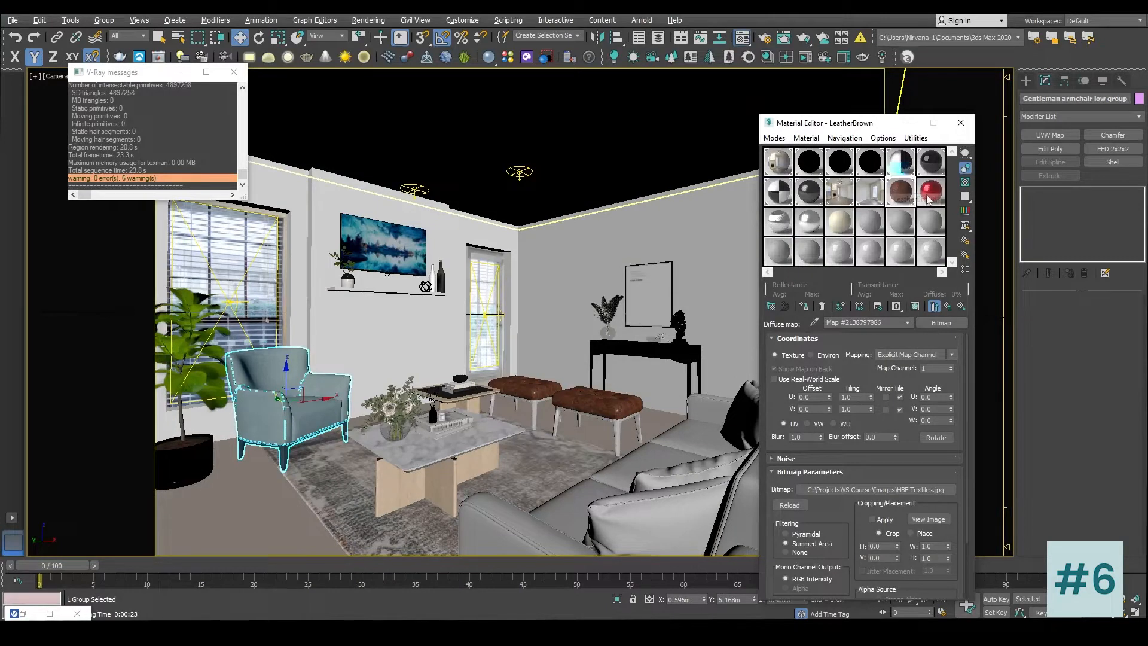
left_click(930, 190)
left_click(814, 322)
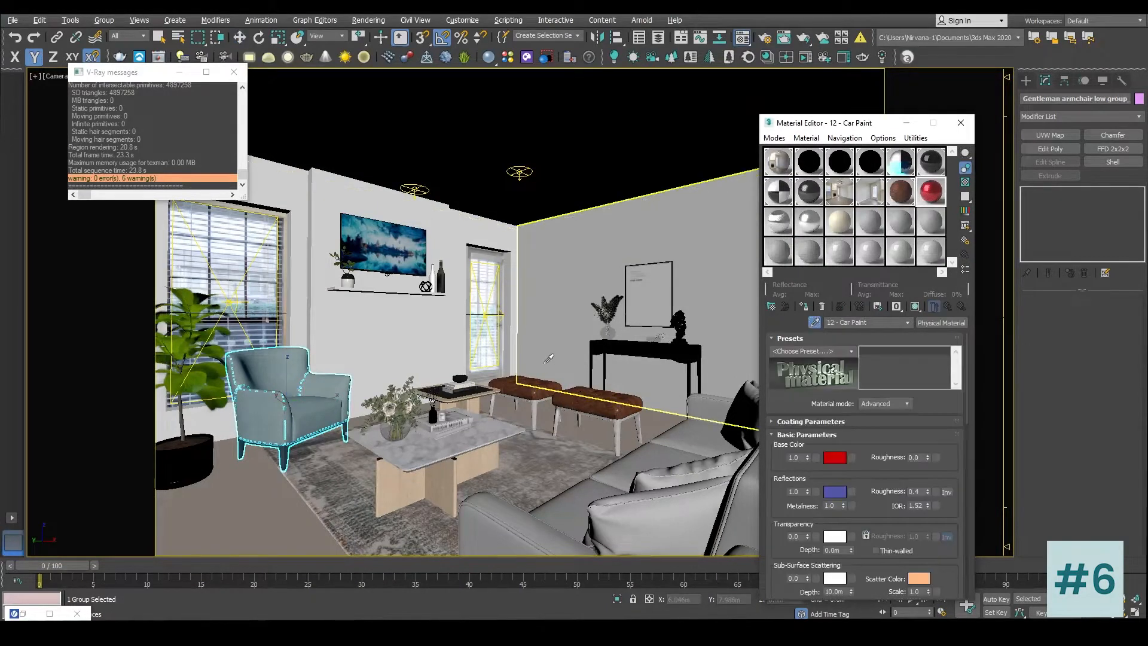
left_click(397, 387)
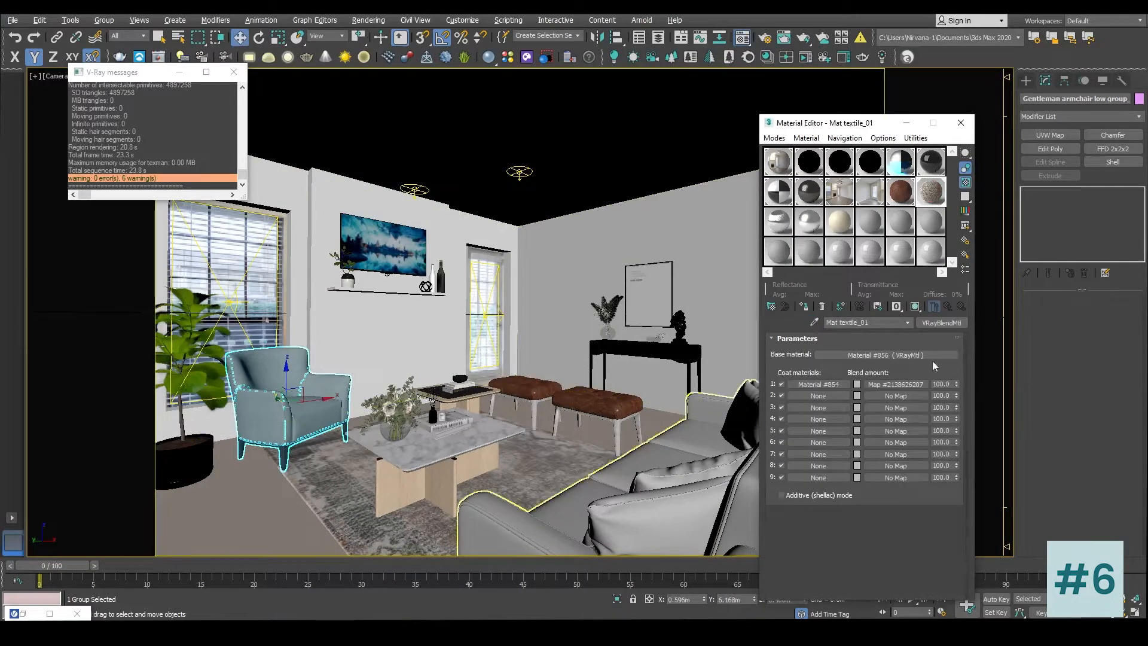
Step: Examine the cream textile bitmap feeding Layer 1 of the base material's diffuse composite, then return to that layer's Color Correction
left_click(896, 355)
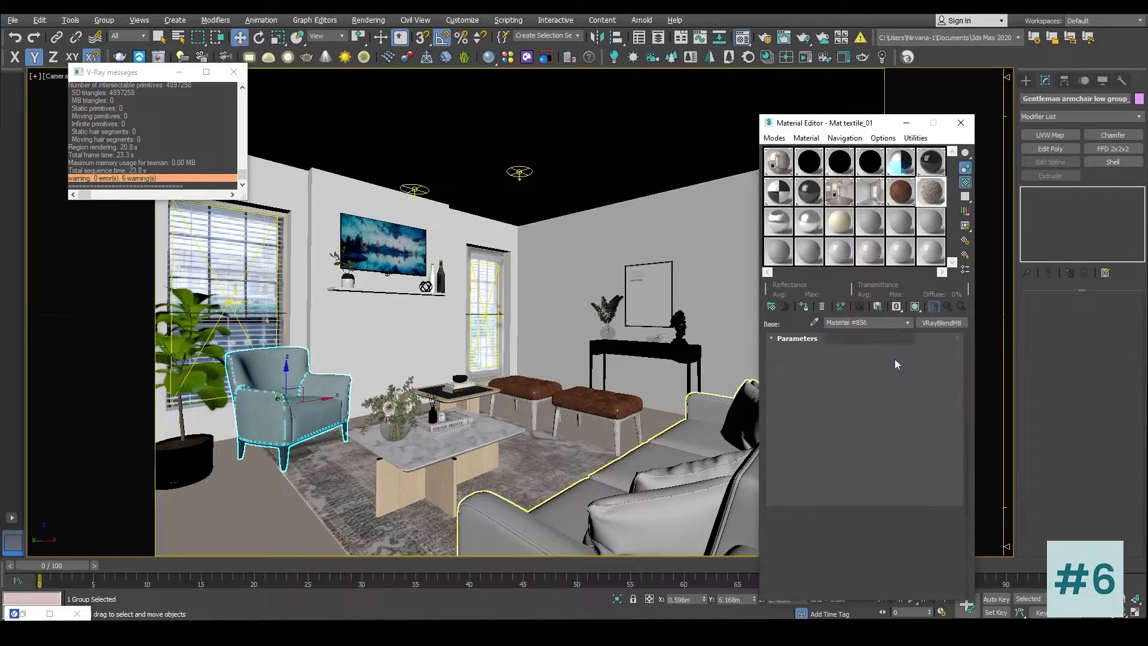
left_click(853, 352)
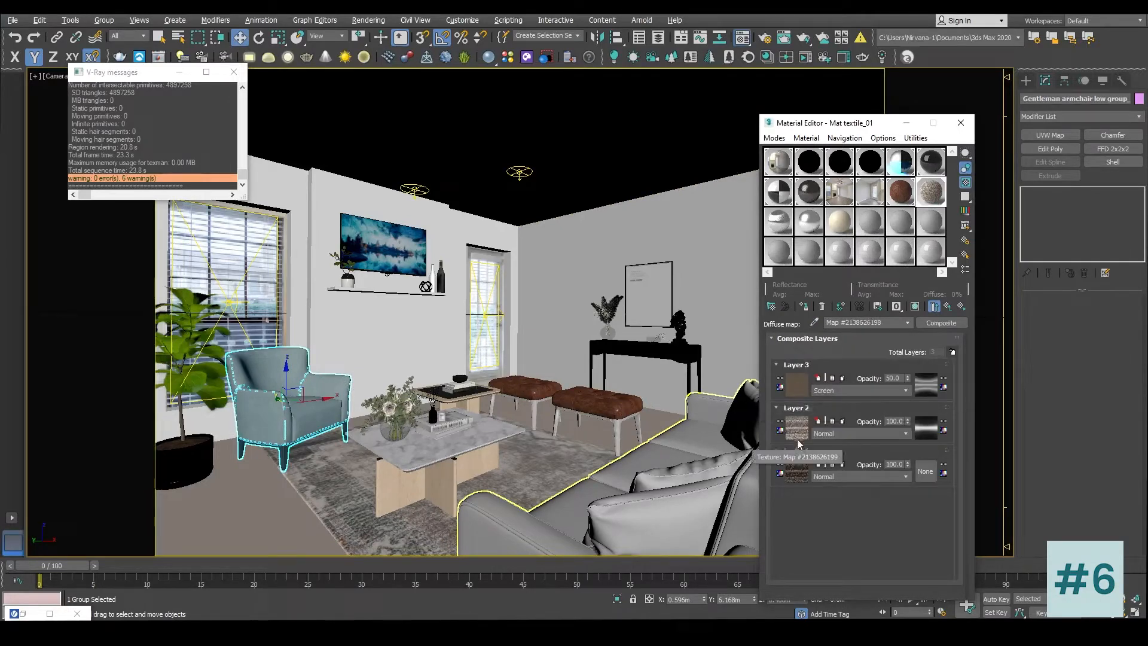
left_click(797, 471)
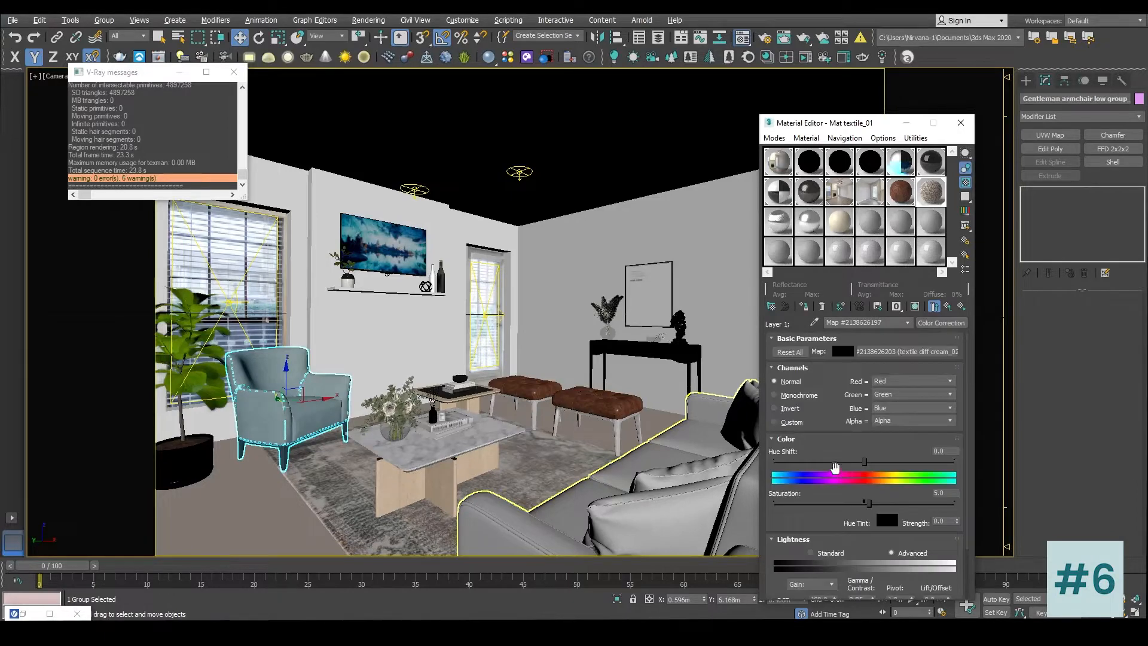
left_click(923, 351)
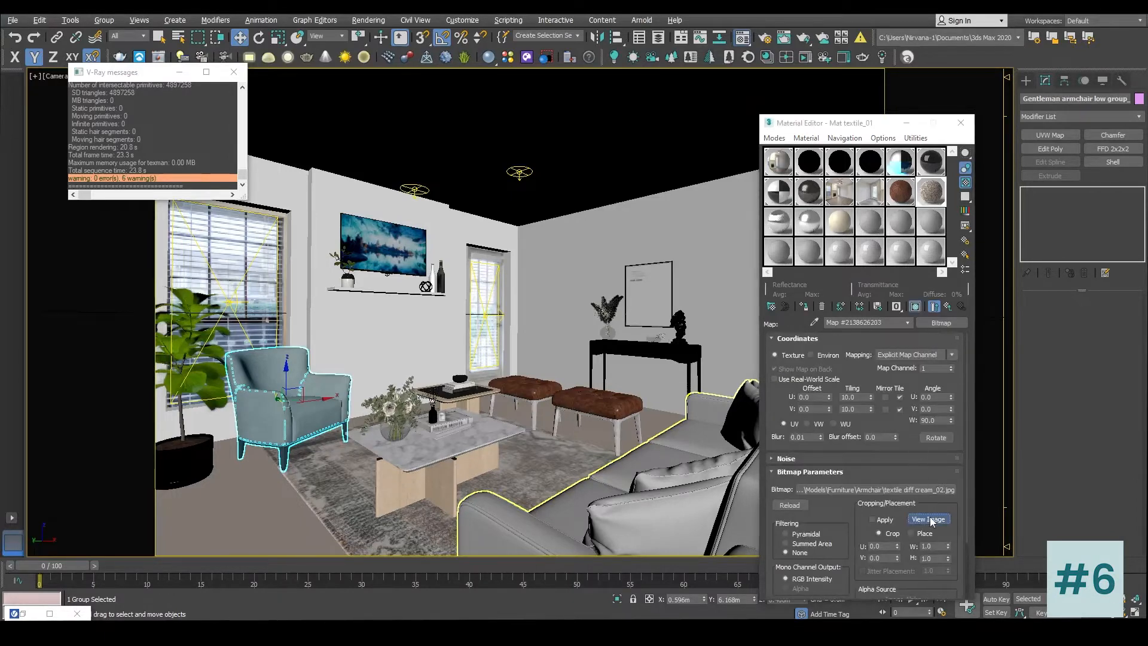
left_click(928, 518)
left_click(794, 39)
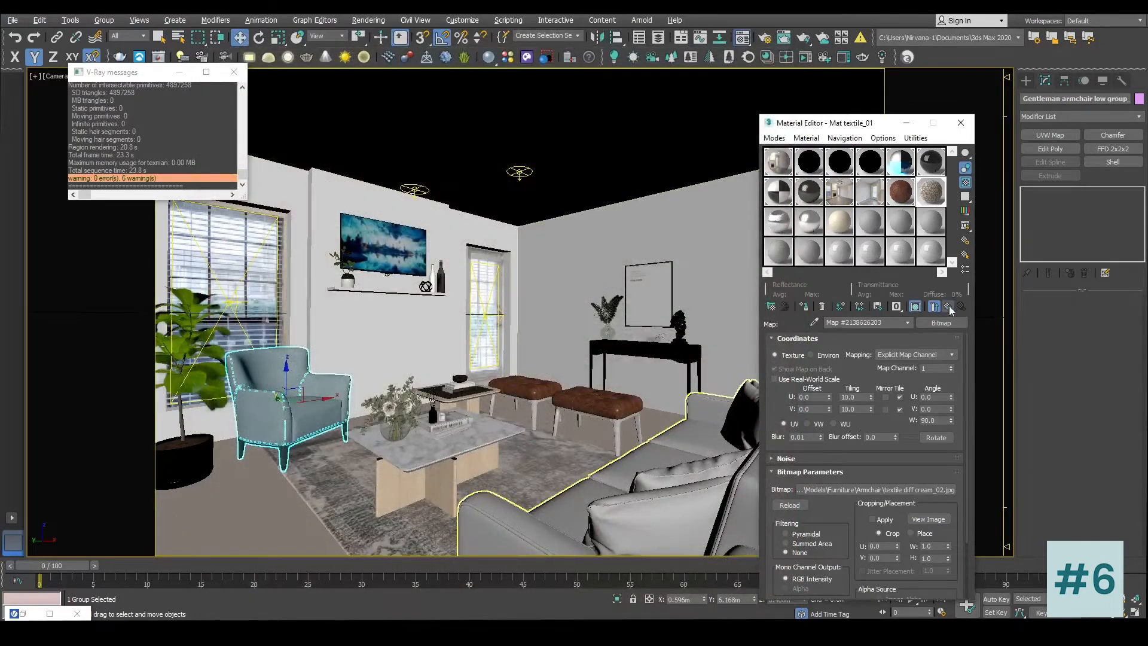
left_click(949, 307)
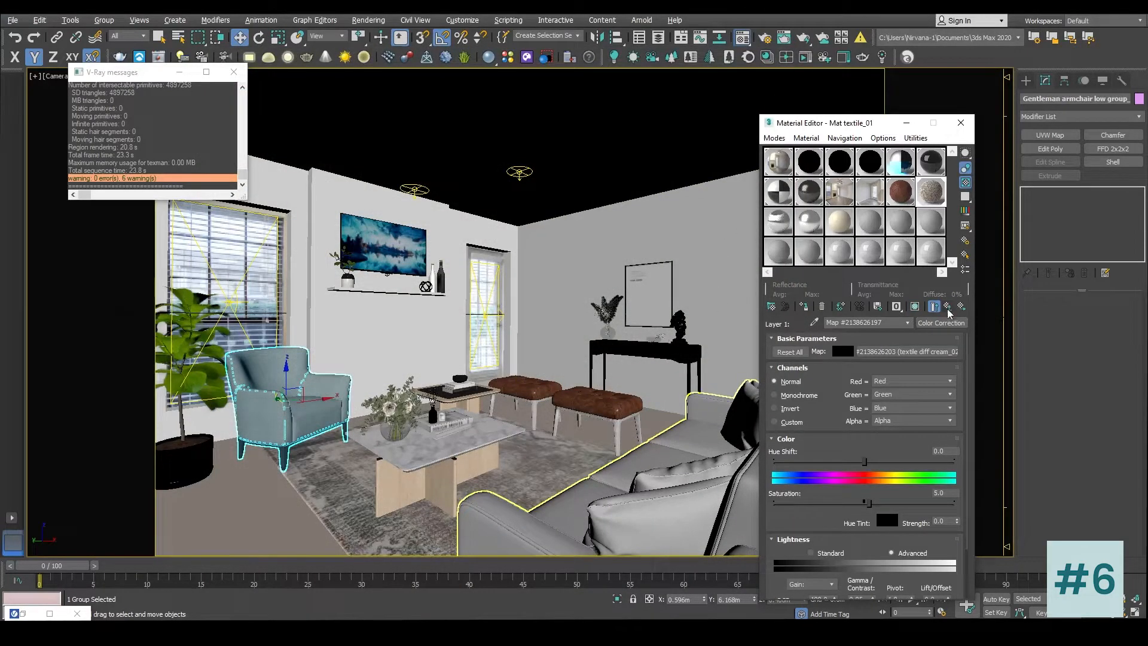
Step: Enlarge the material preview and shift Layer 1 to blue with a hue shift of about -146.5 and saturation of about 50.8
double_click(930, 192)
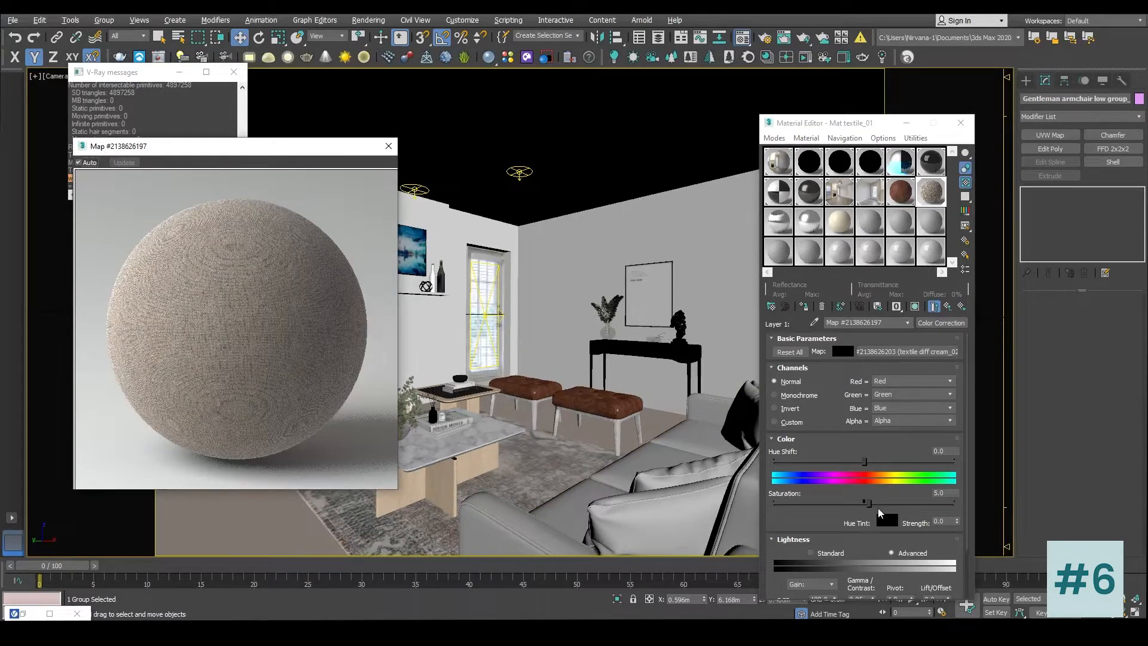
left_click_drag(864, 462, 794, 472)
left_click_drag(869, 504, 909, 508)
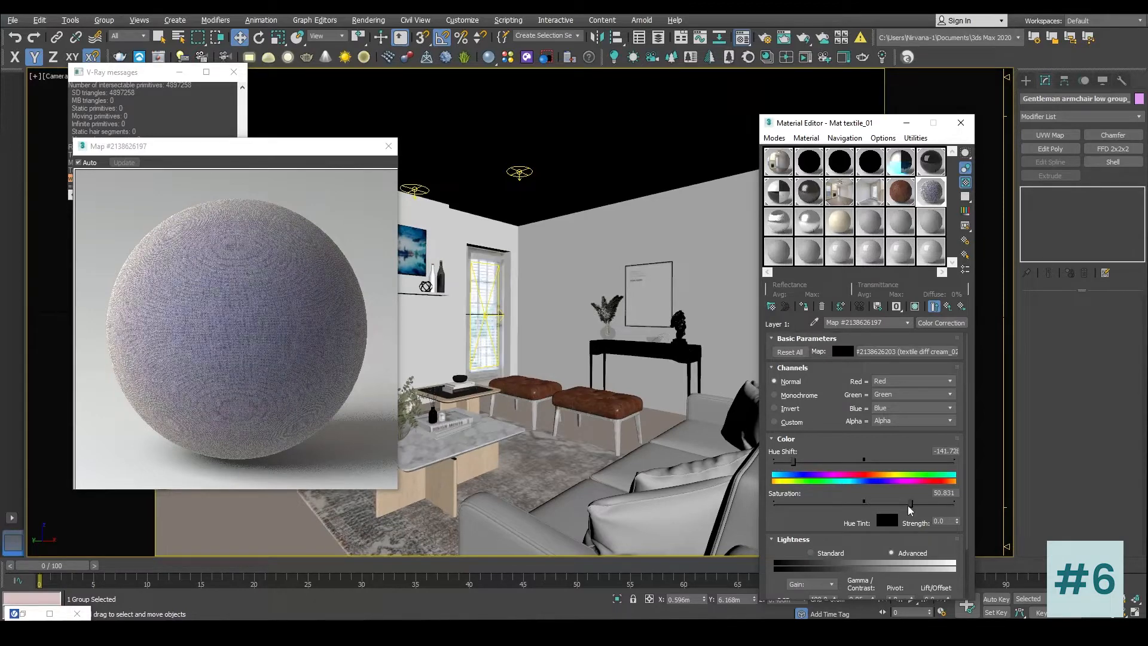
left_click_drag(793, 462, 789, 464)
left_click(947, 306)
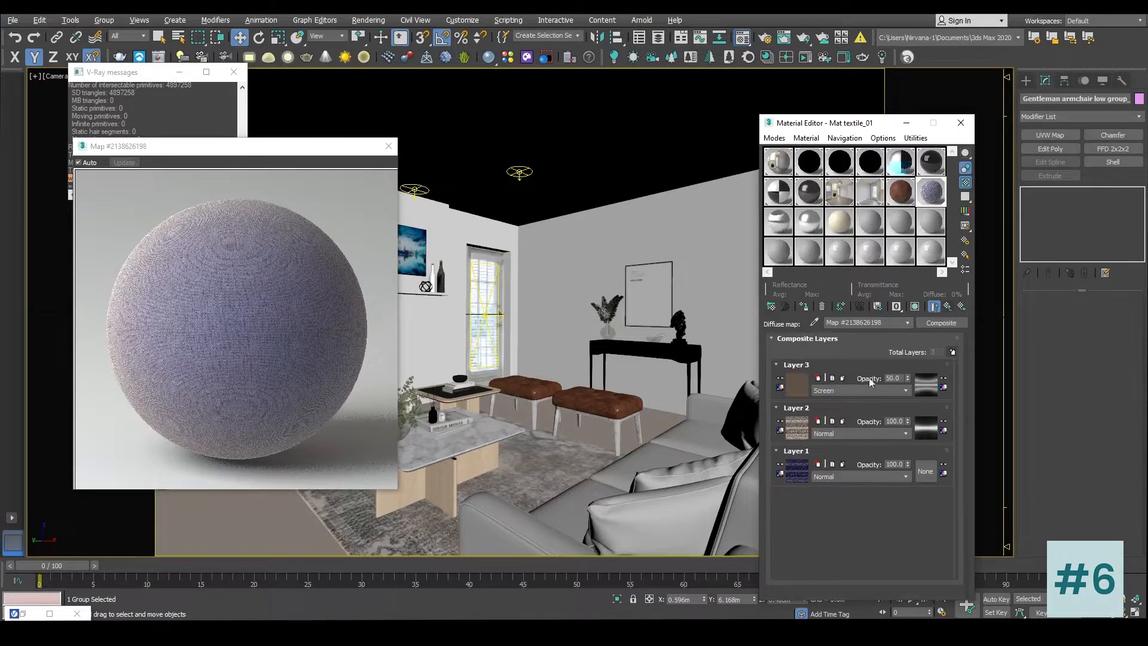
Step: Set the base composite's Layer 1 hue shift to exactly -150 and refine its saturation value
left_click(796, 471)
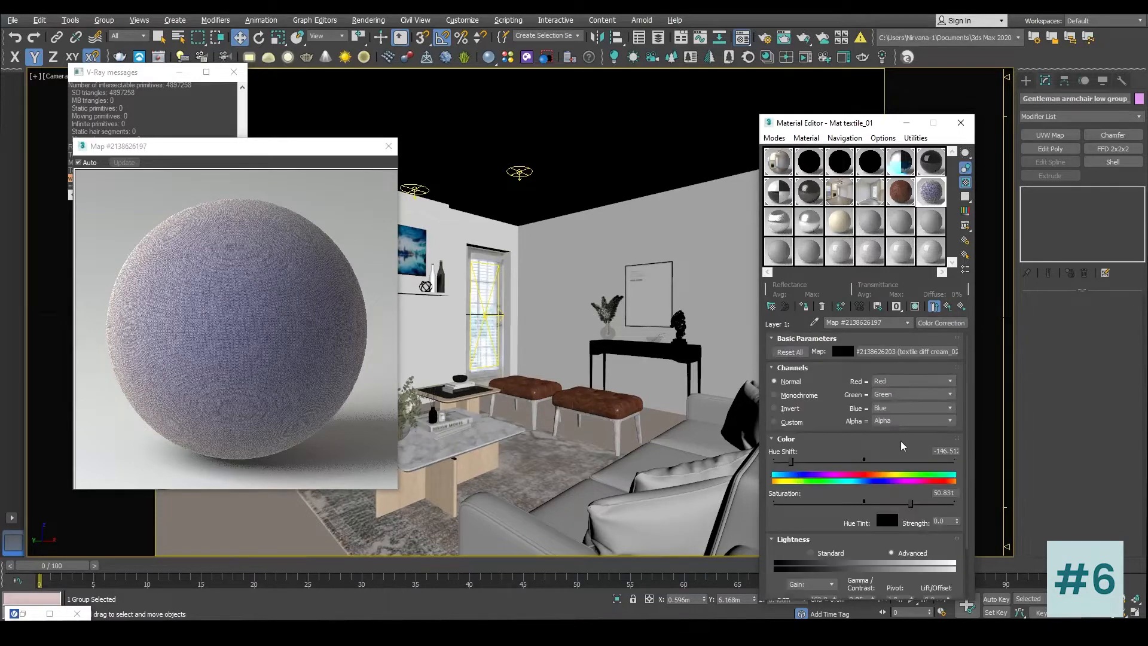
double_click(943, 451)
type("15")
type("0")
key("Return")
double_click(944, 493)
left_click(948, 307)
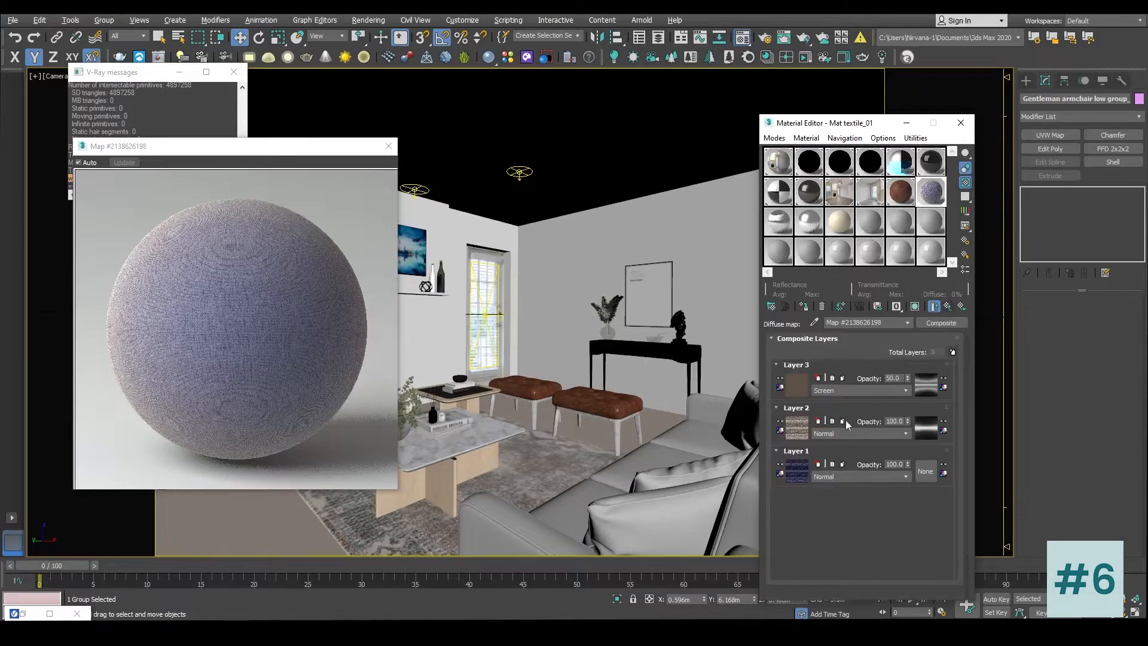
Step: Set the hue shift to -150 and the saturation to 50 for Layer 2 of the base material's diffuse composite
left_click(798, 428)
double_click(945, 451)
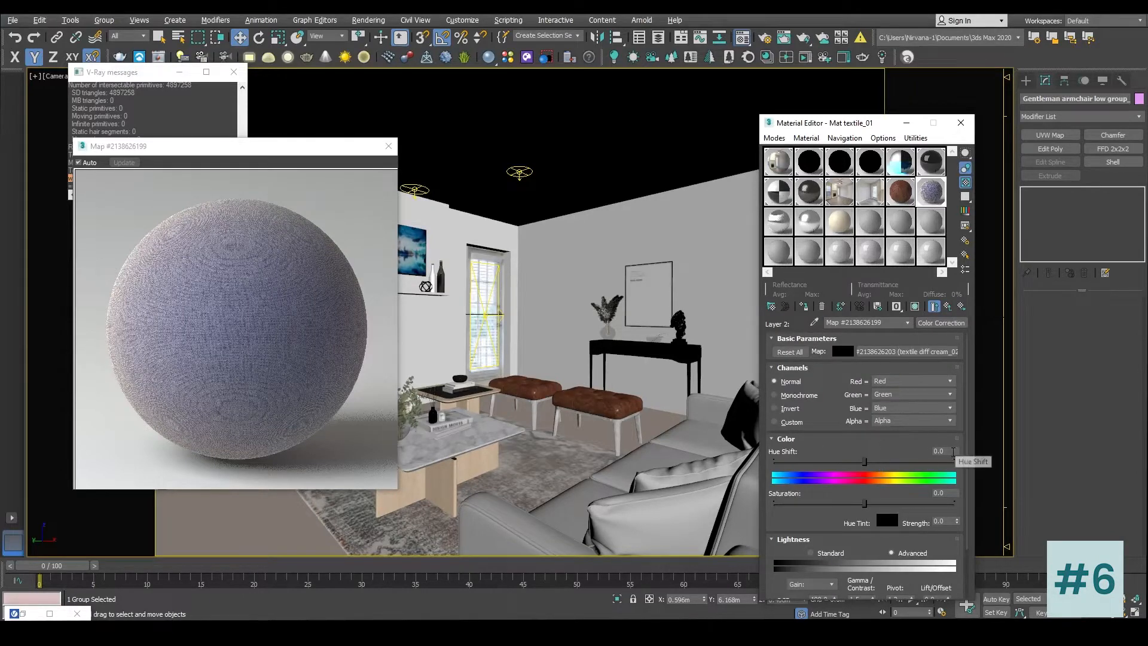
type("-150")
key("Return")
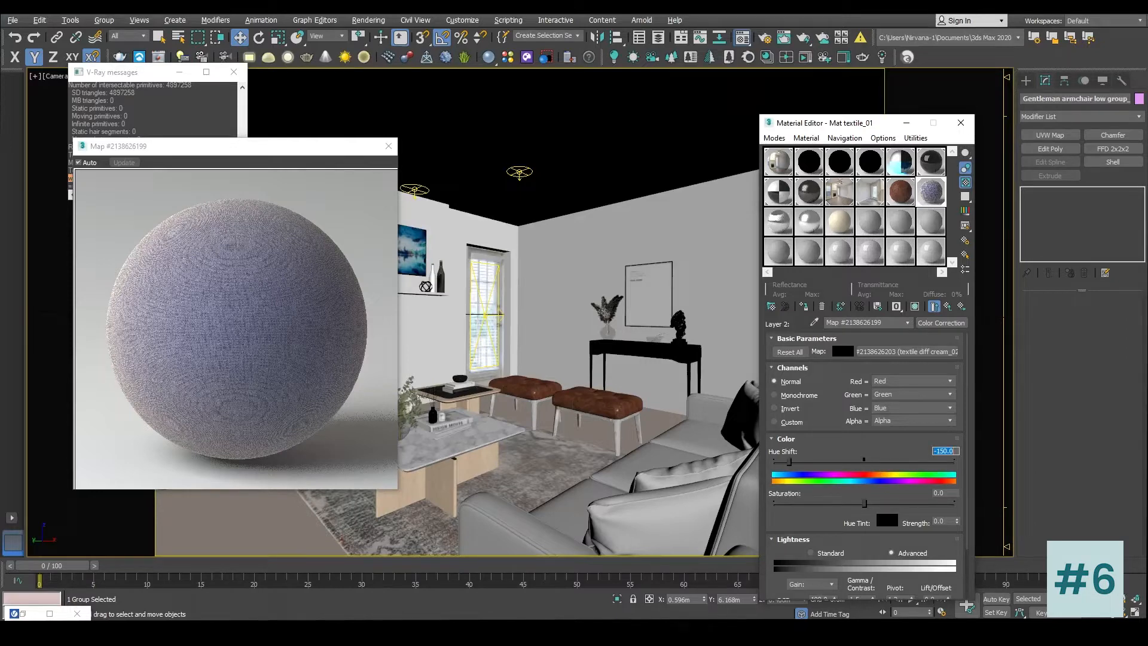
double_click(945, 493)
type("50")
key("Return")
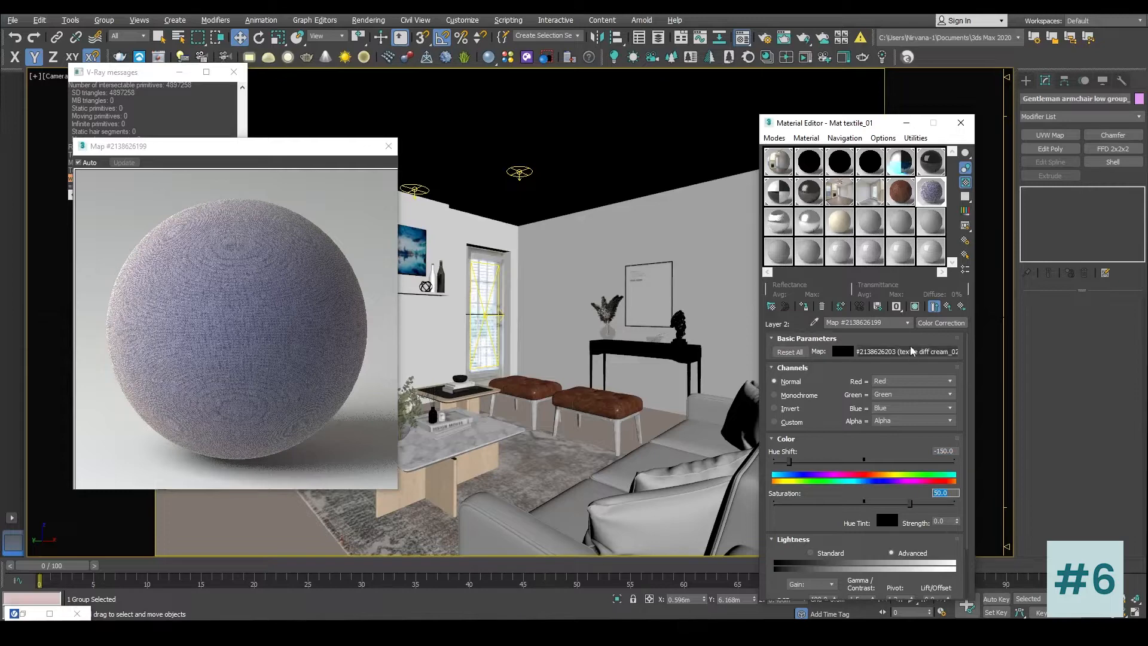
left_click(948, 306)
Step: Change the VRayColor of the base composite's Layer 3 to a very dark blue with red 0.024, green 0.016, blue 0.055
left_click(801, 385)
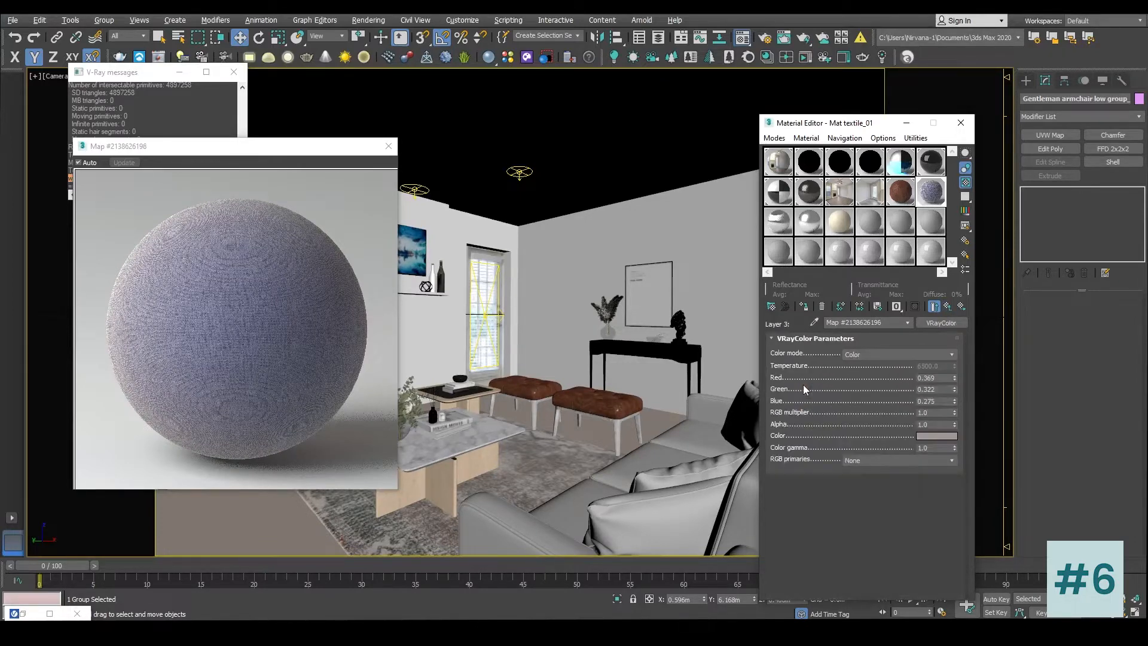
left_click(937, 436)
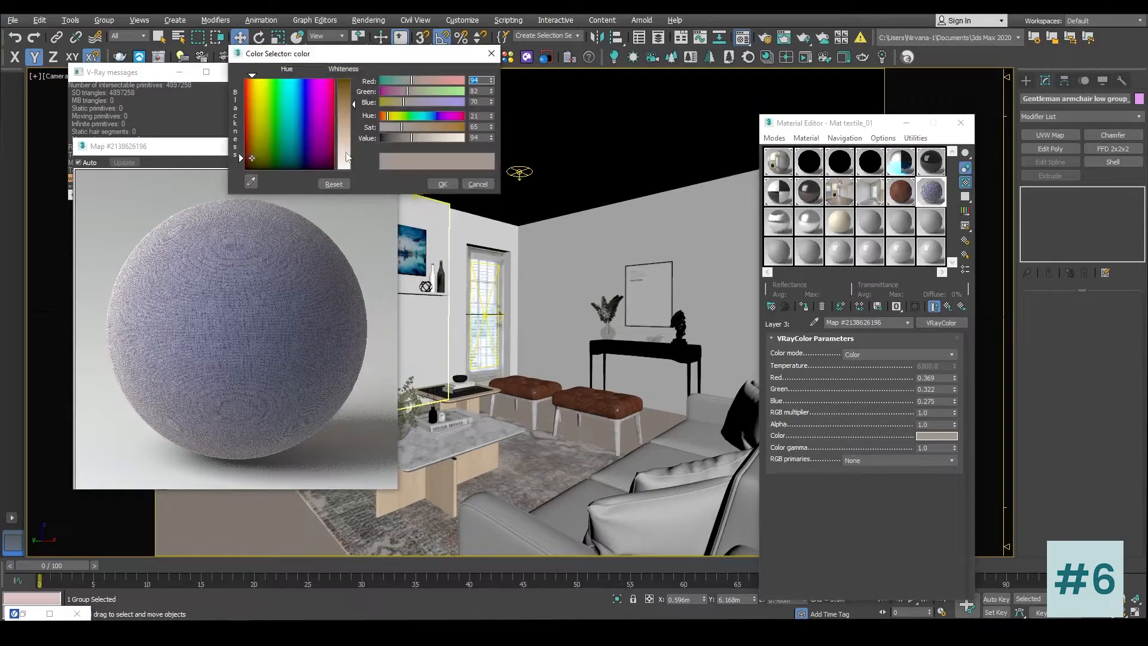
left_click_drag(458, 117, 434, 129)
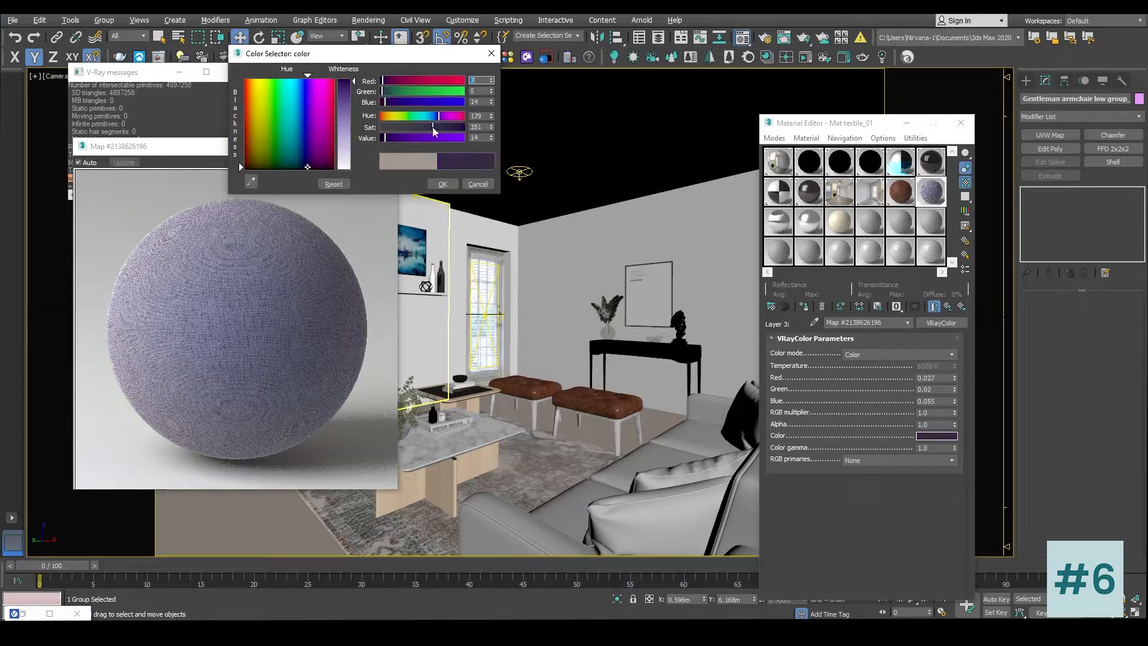
left_click(443, 183)
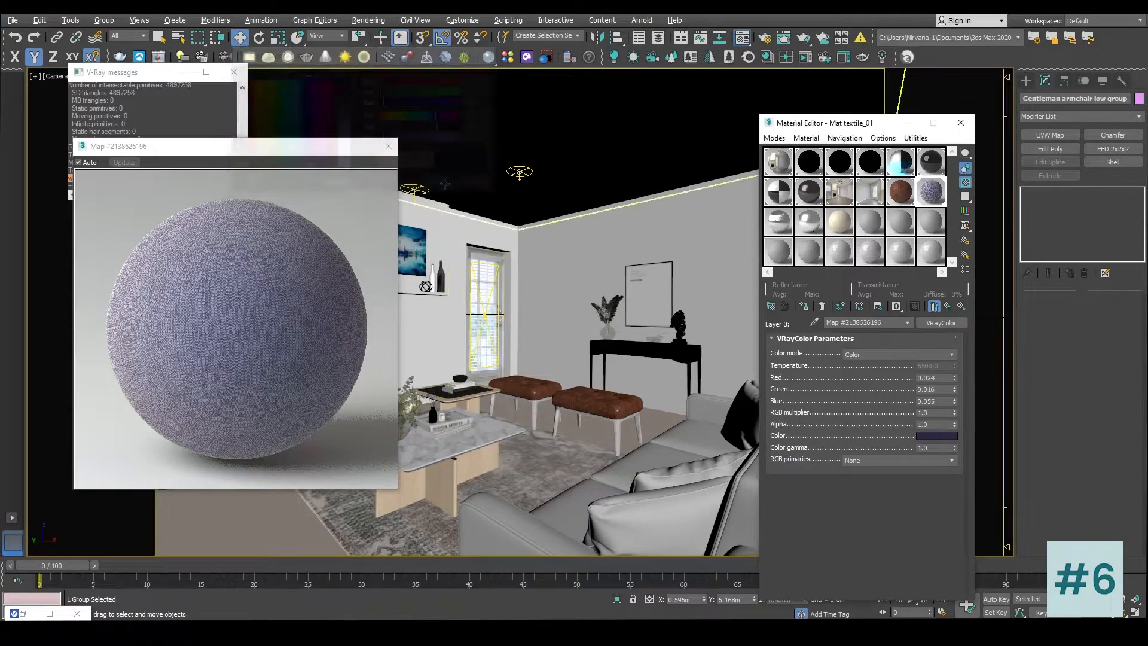
left_click(948, 307)
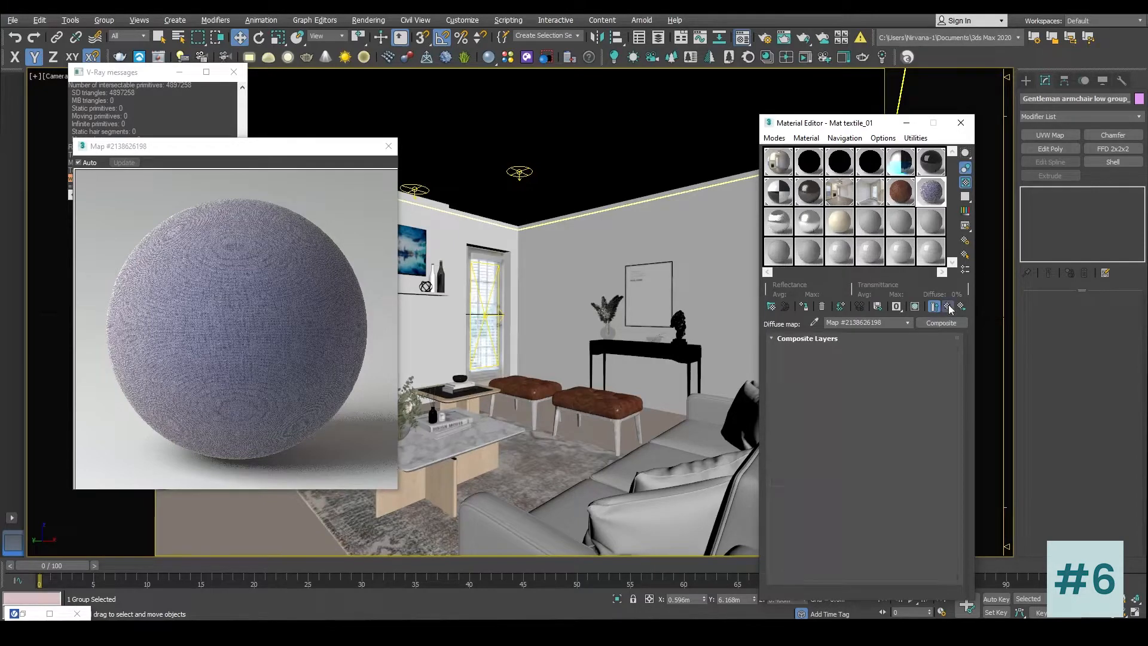
Step: In the coat material's diffuse composite, set Layer 1's hue shift to -150 and its saturation to 50
left_click(949, 307)
left_click(948, 307)
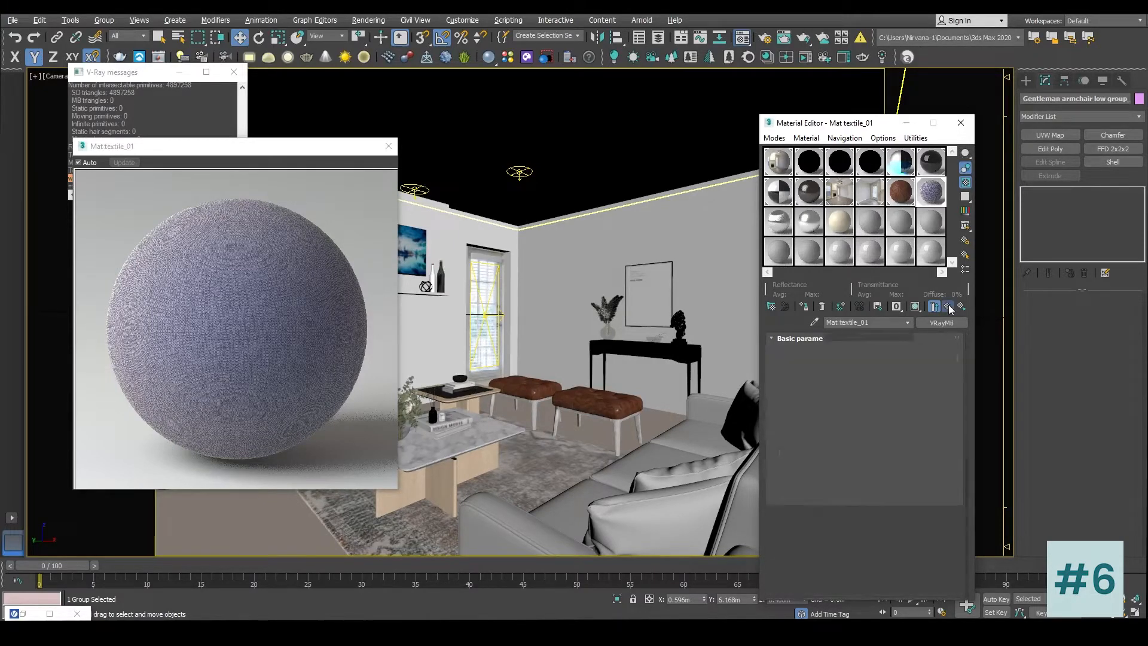
left_click(824, 383)
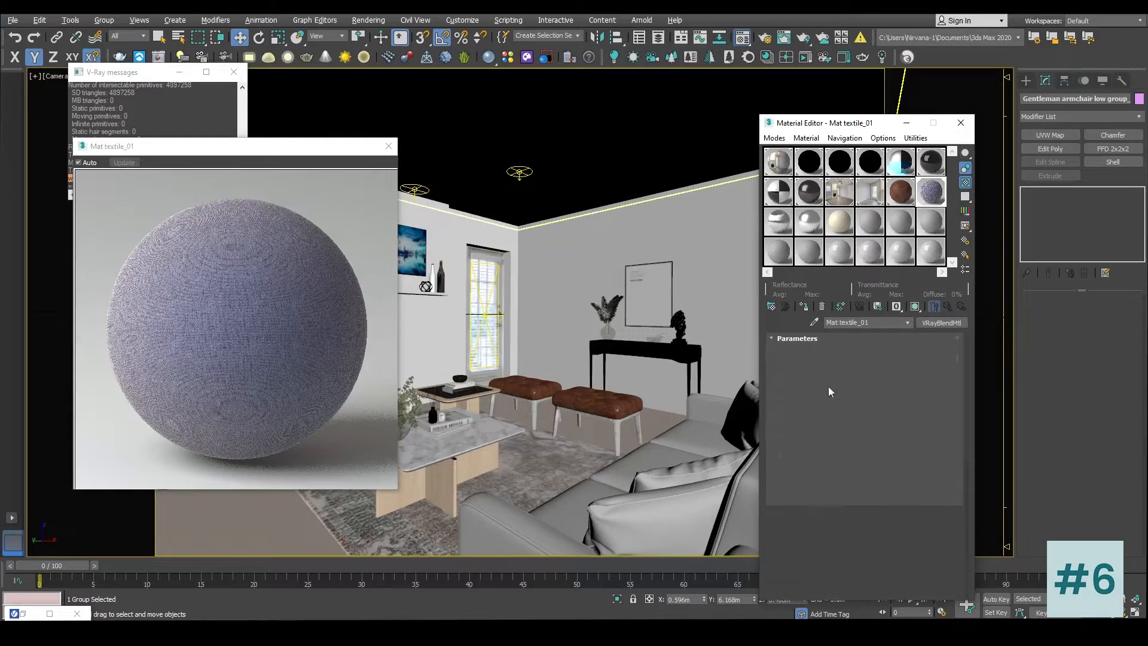
left_click(854, 352)
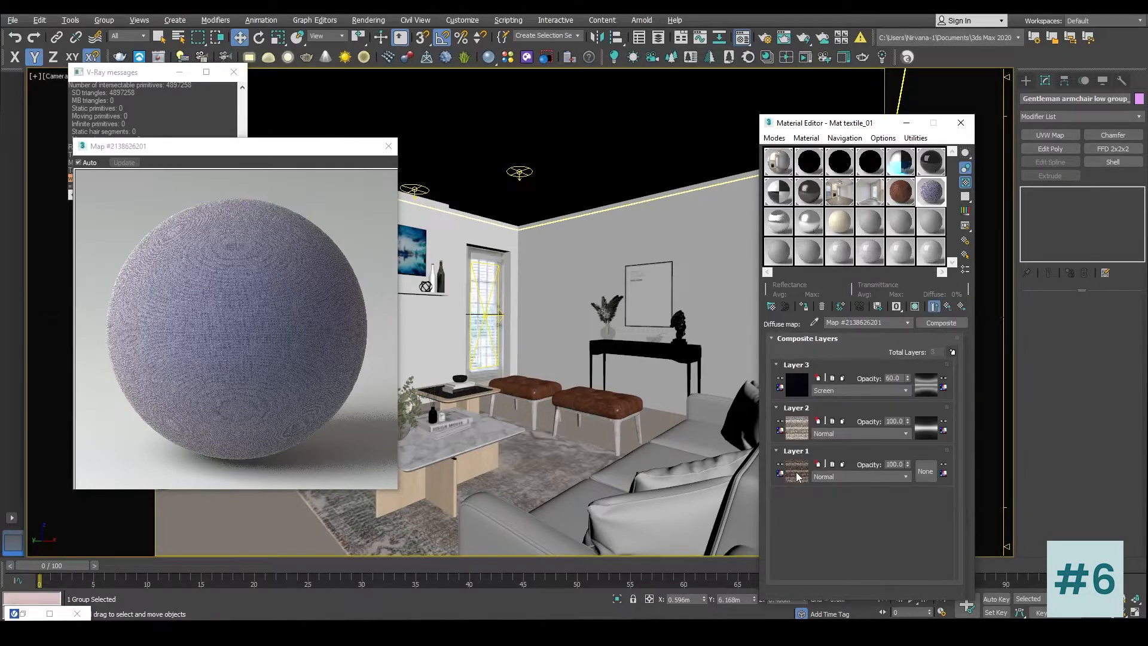
left_click(793, 469)
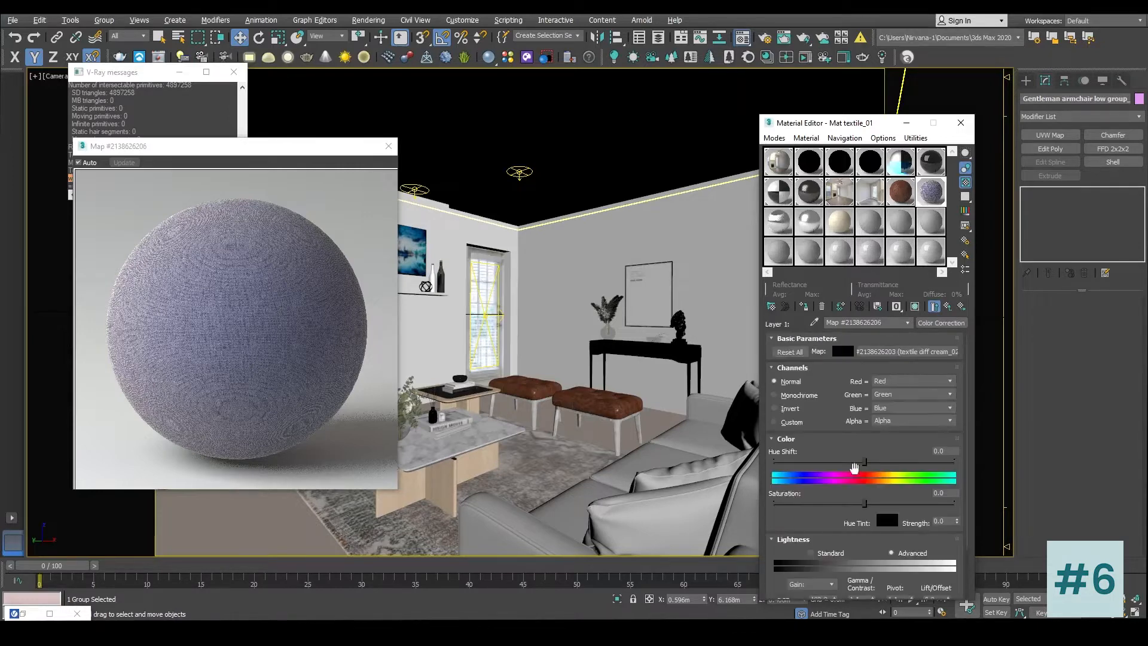
left_click_drag(944, 453, 923, 455)
type("-150")
key("Return")
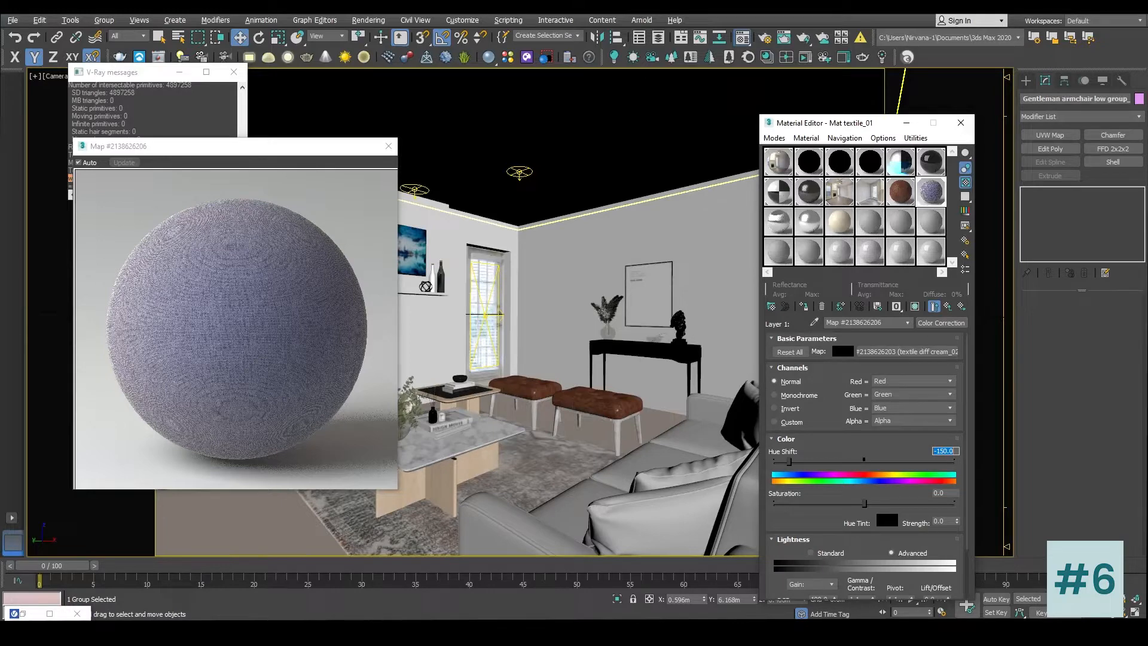
left_click_drag(955, 493, 794, 493)
type("50")
key("Return")
left_click(947, 307)
Step: Set the hue shift to -150 and the saturation to 50 for Layer 2 of the coat material's diffuse composite
left_click(797, 428)
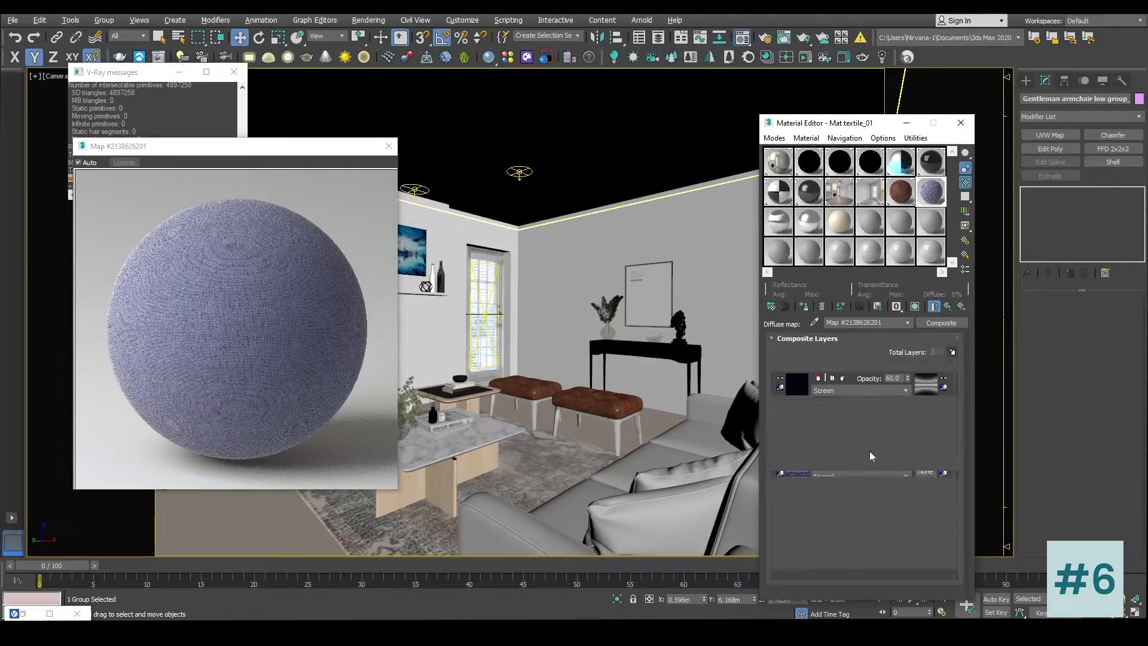
double_click(947, 451)
type("150")
key("Return")
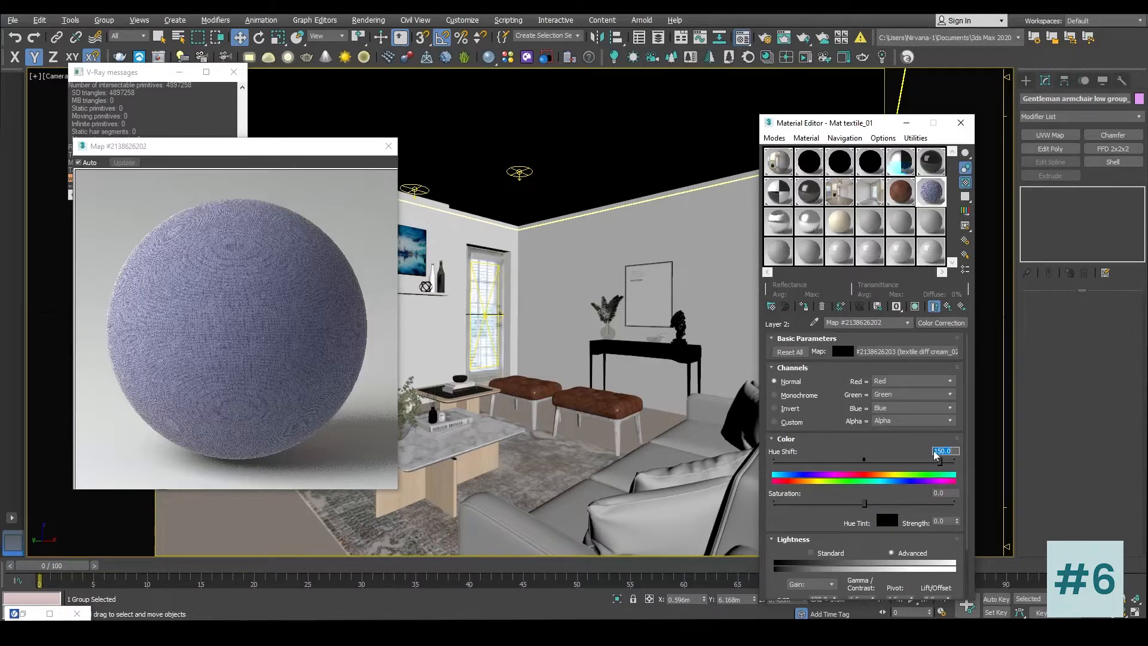
type("-150")
key("Return")
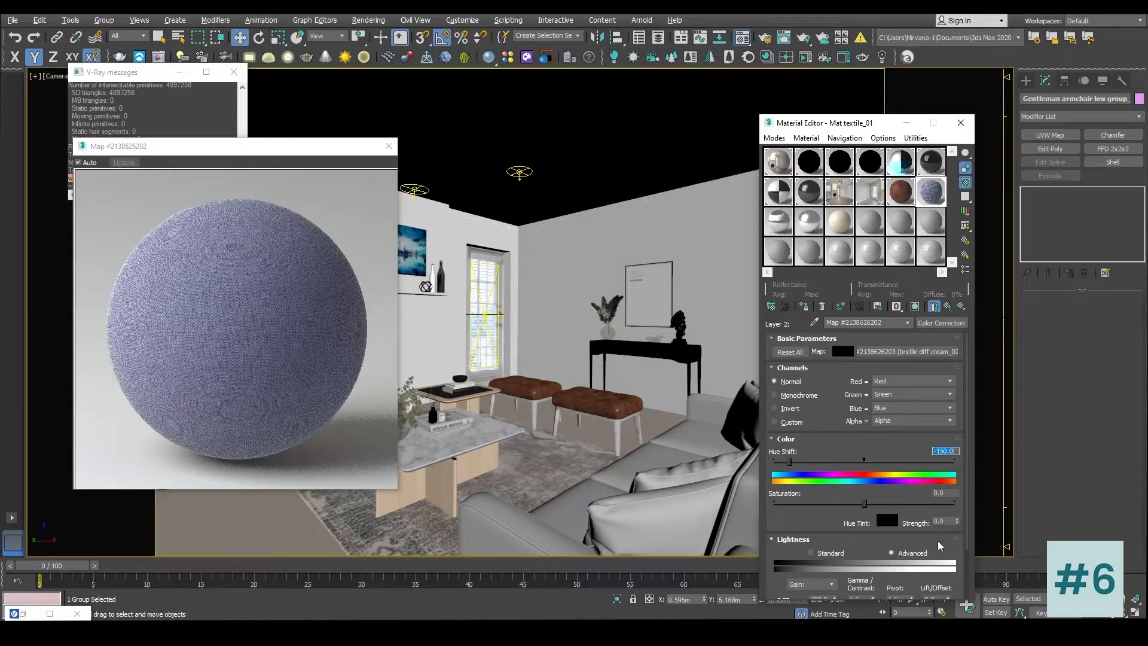
double_click(945, 521)
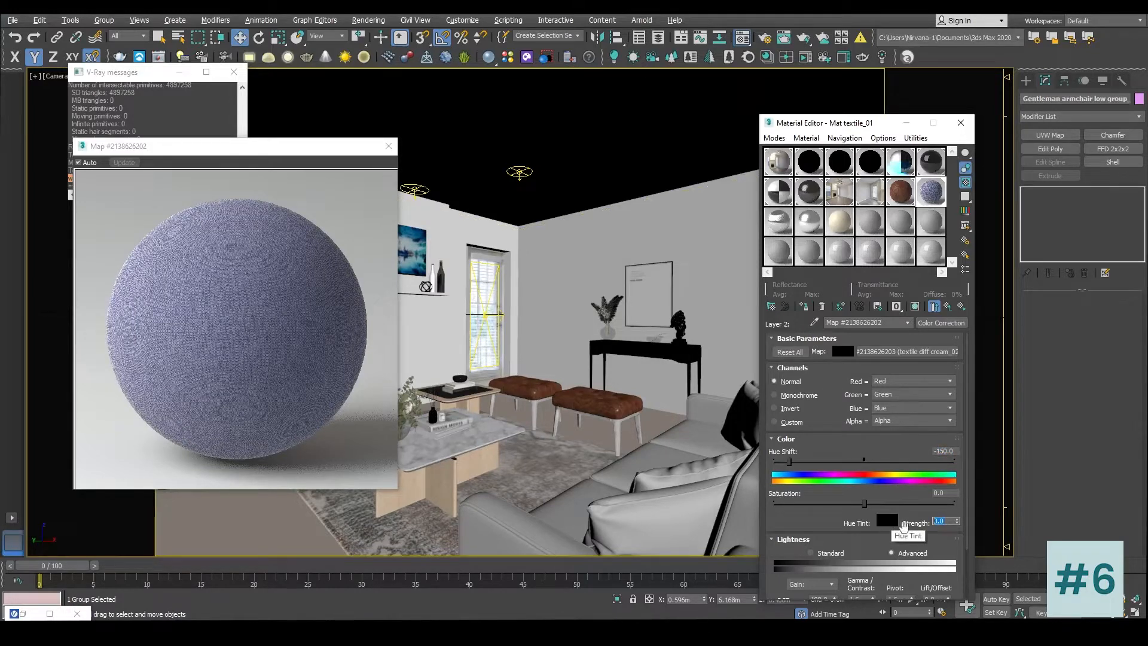
left_click(942, 493)
type("50")
key("Return")
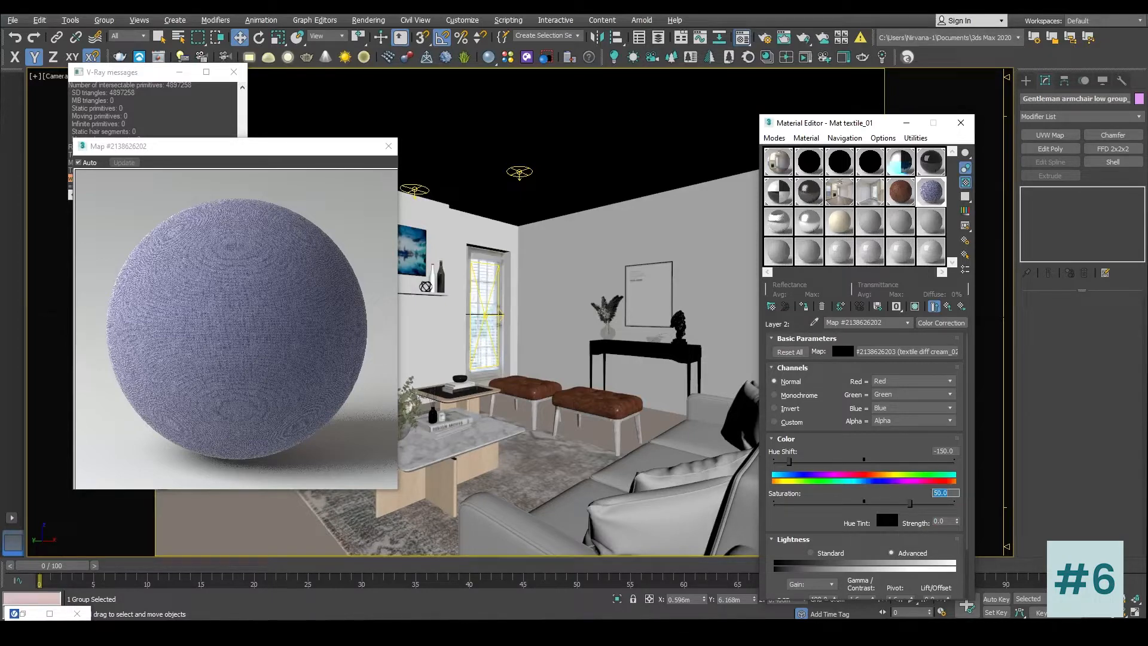
left_click(948, 306)
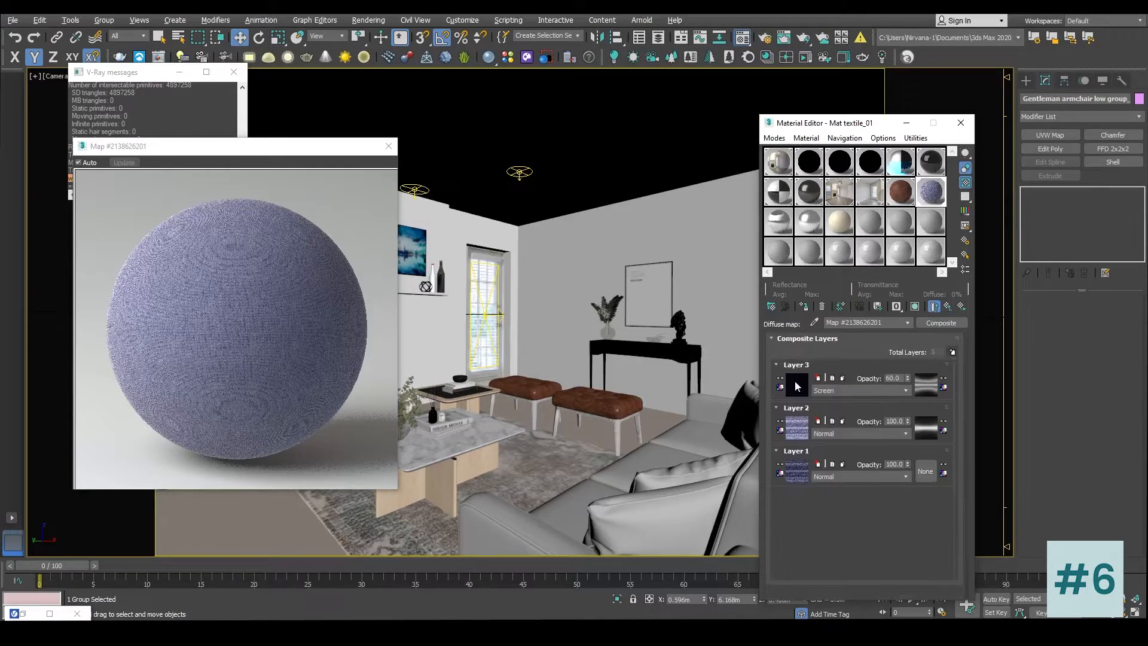
Step: Check the VRayColor values in Layer 3 of the coat material's composite and return to the top level of the blend material
left_click(796, 385)
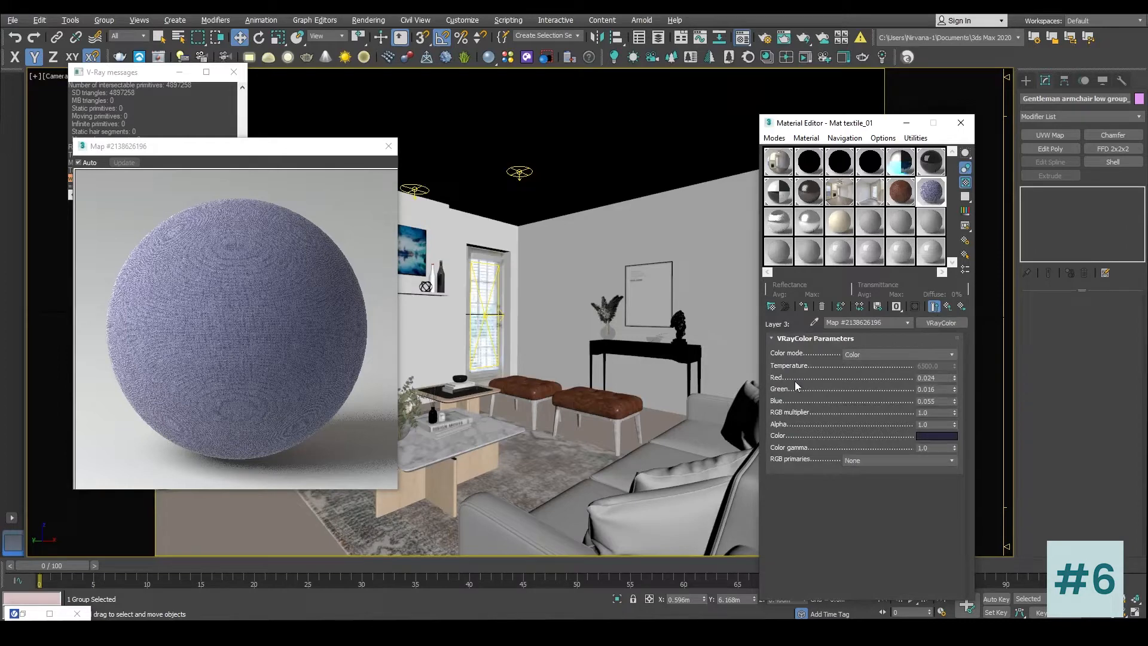
left_click(950, 307)
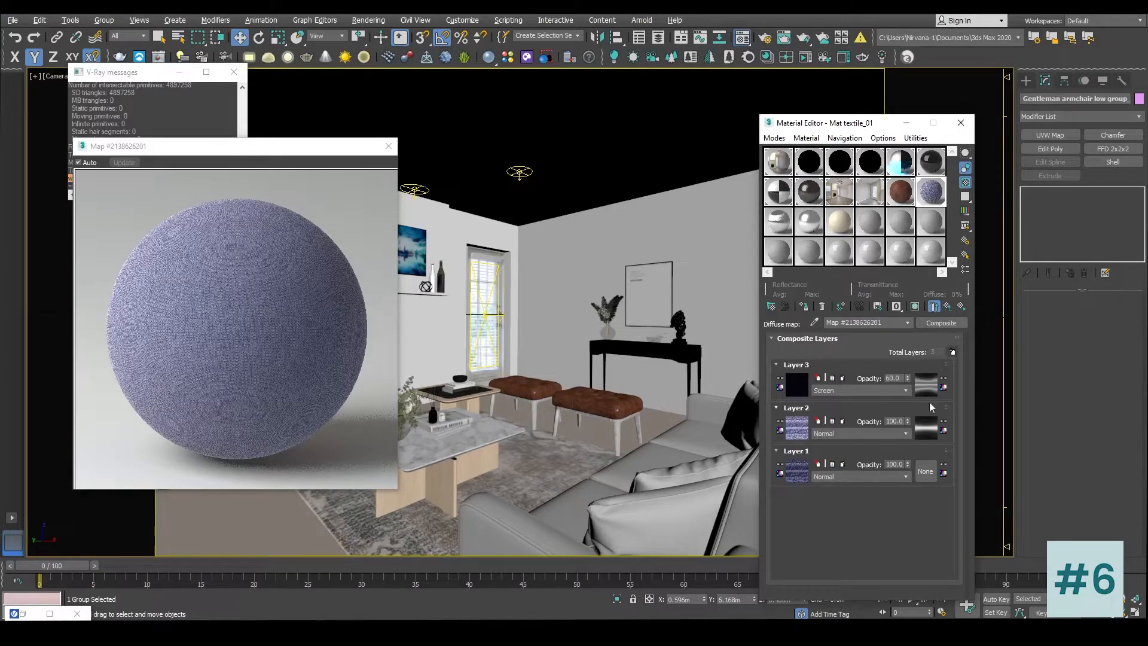
left_click(947, 307)
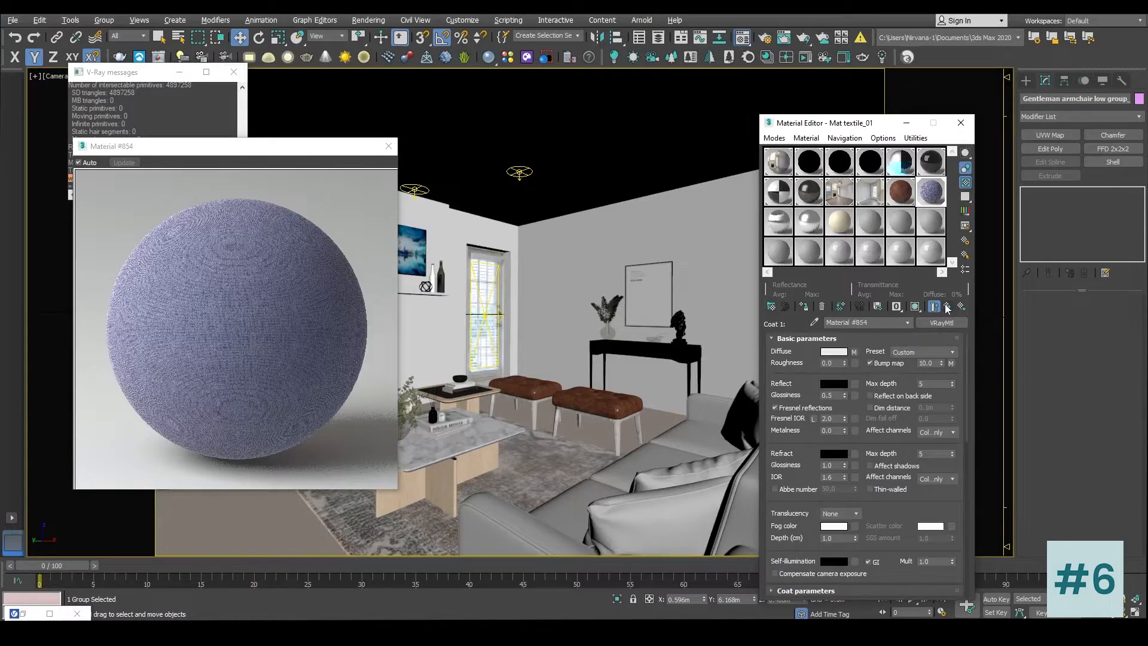
left_click(947, 307)
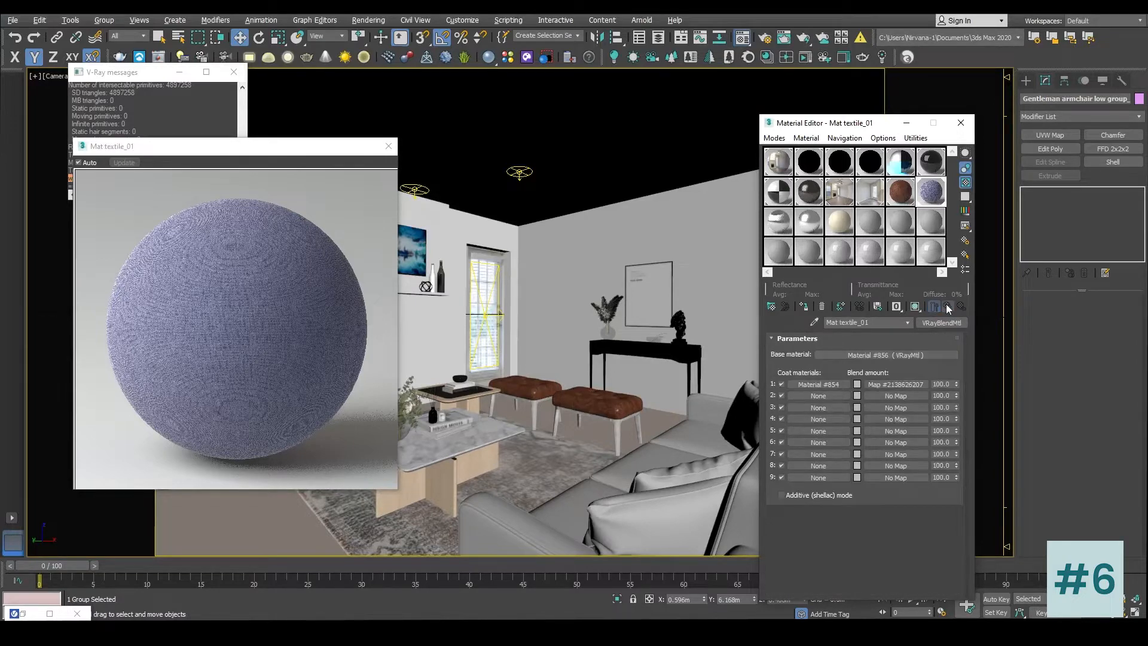
Step: Close the enlarged material preview and show the shaded textile material in the viewport
left_click(389, 146)
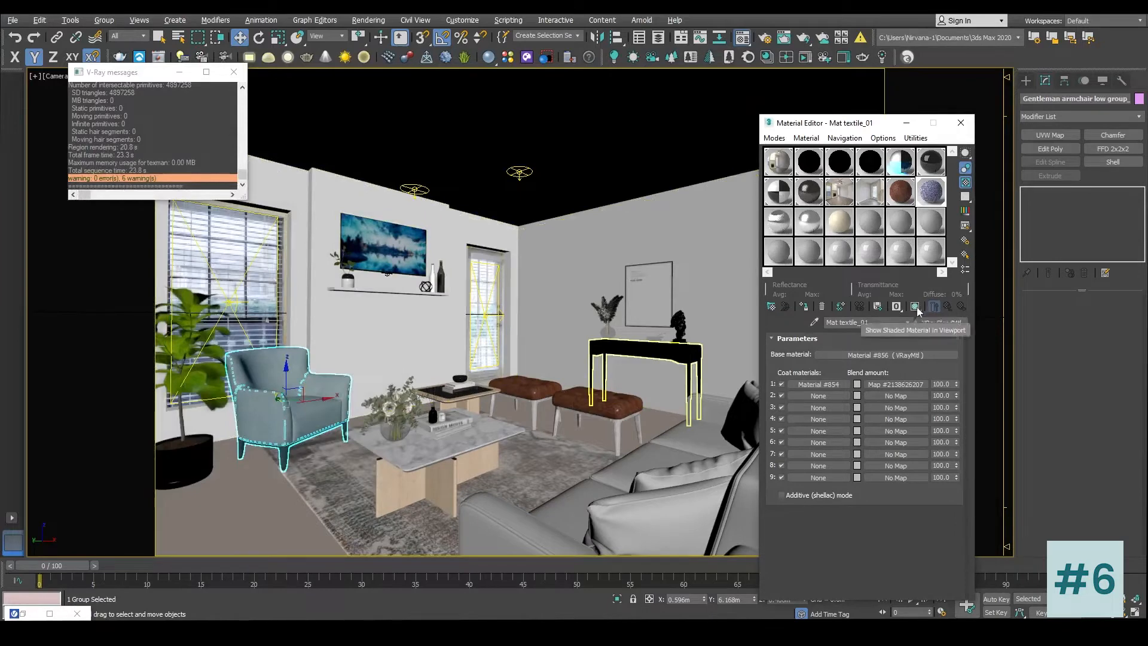
left_click(915, 306)
right_click(448, 406)
left_click(446, 428)
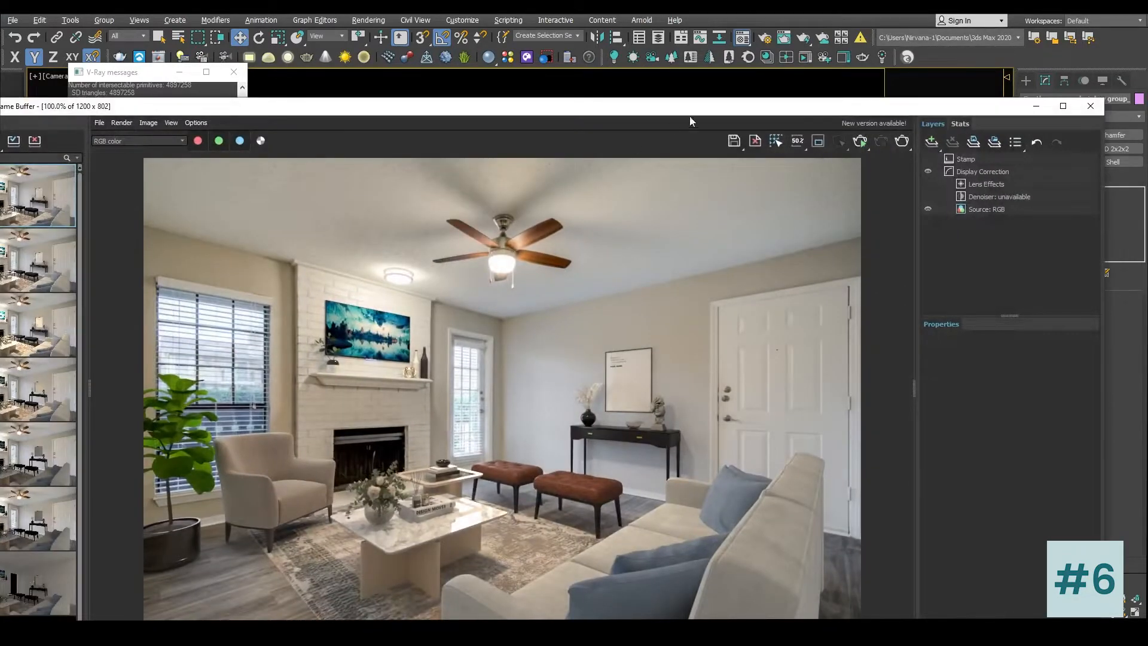
Step: Render a region around the armchair in the V-Ray Frame Buffer and compare its fabric color with the sofa's blue pillows
left_click_drag(693, 112, 739, 83)
left_click(868, 112)
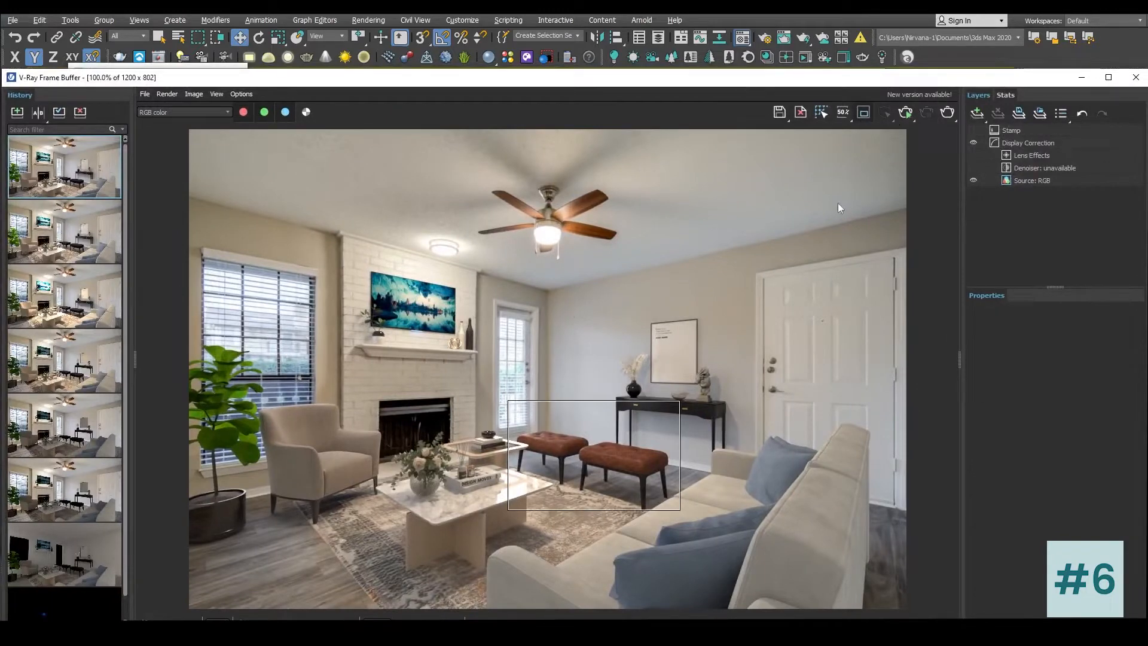
mouse_move(417, 380)
left_mouse_down()
mouse_move(185, 562)
mouse_move(225, 543)
left_mouse_up()
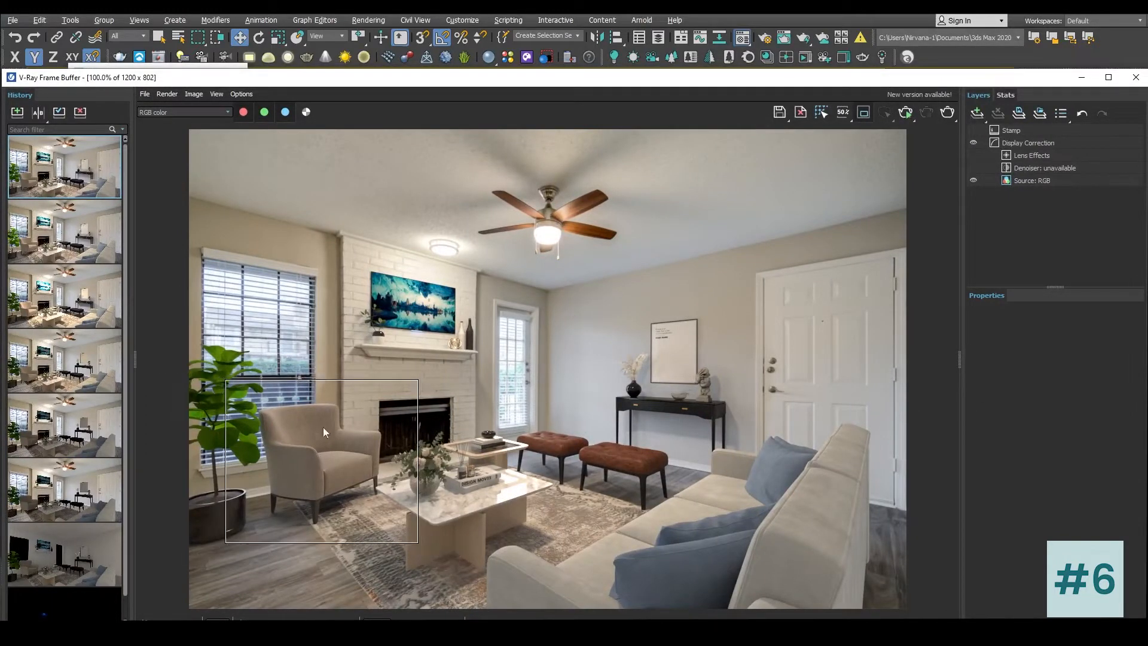
left_click(945, 113)
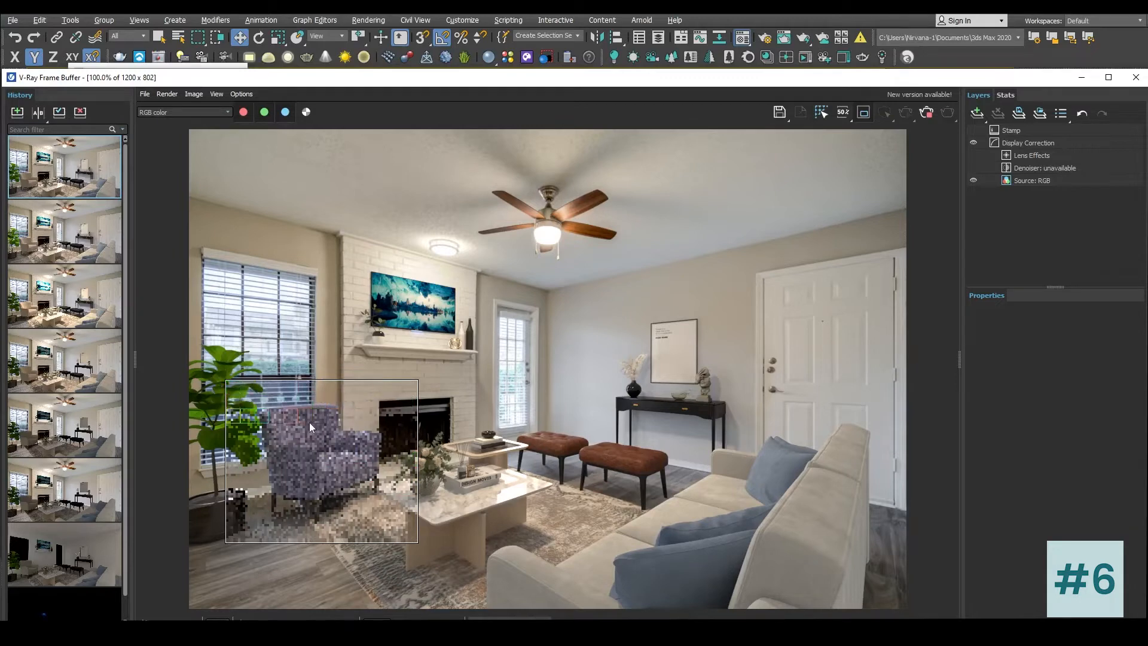
scroll(309, 422, "up", 1)
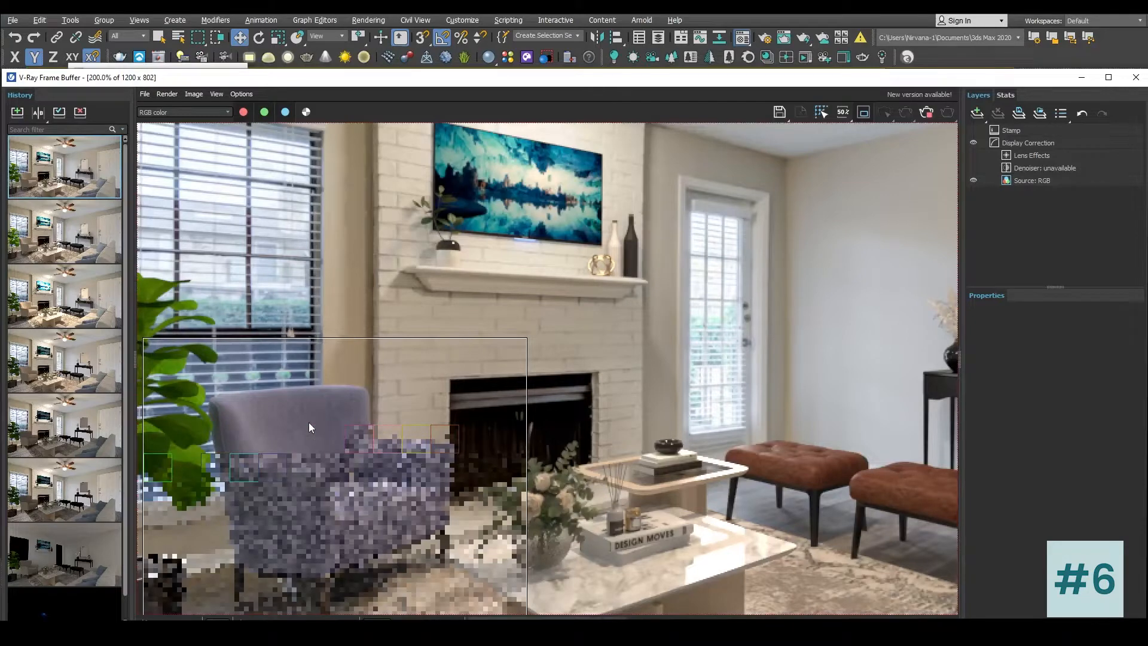
scroll(308, 422, "down", 1)
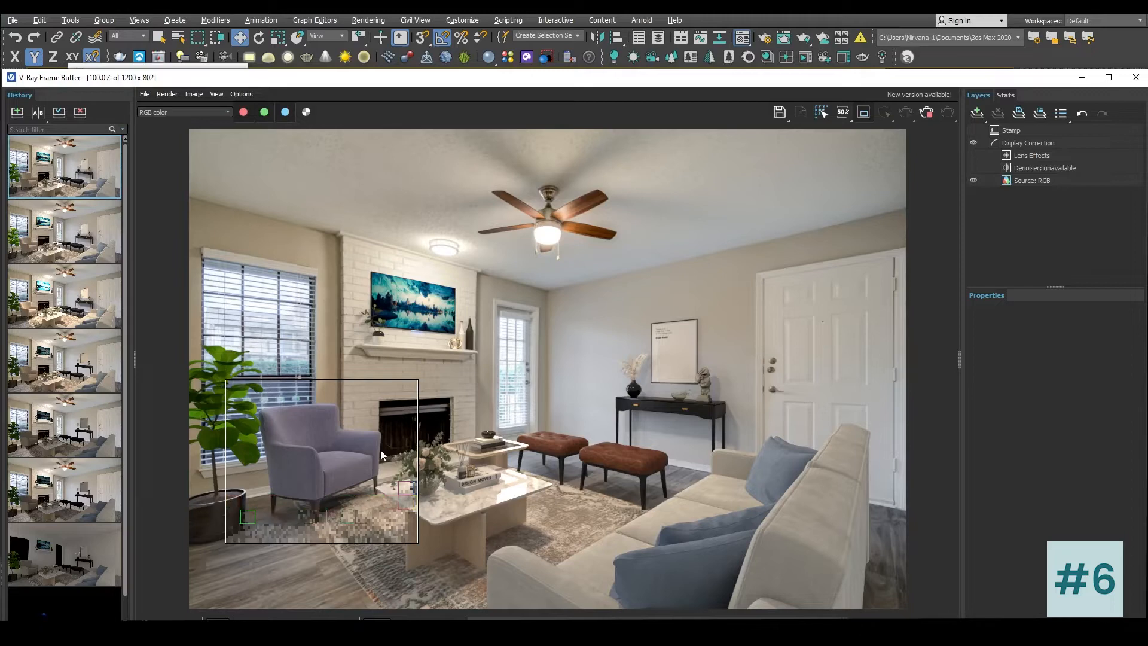
scroll(704, 556, "up", 1)
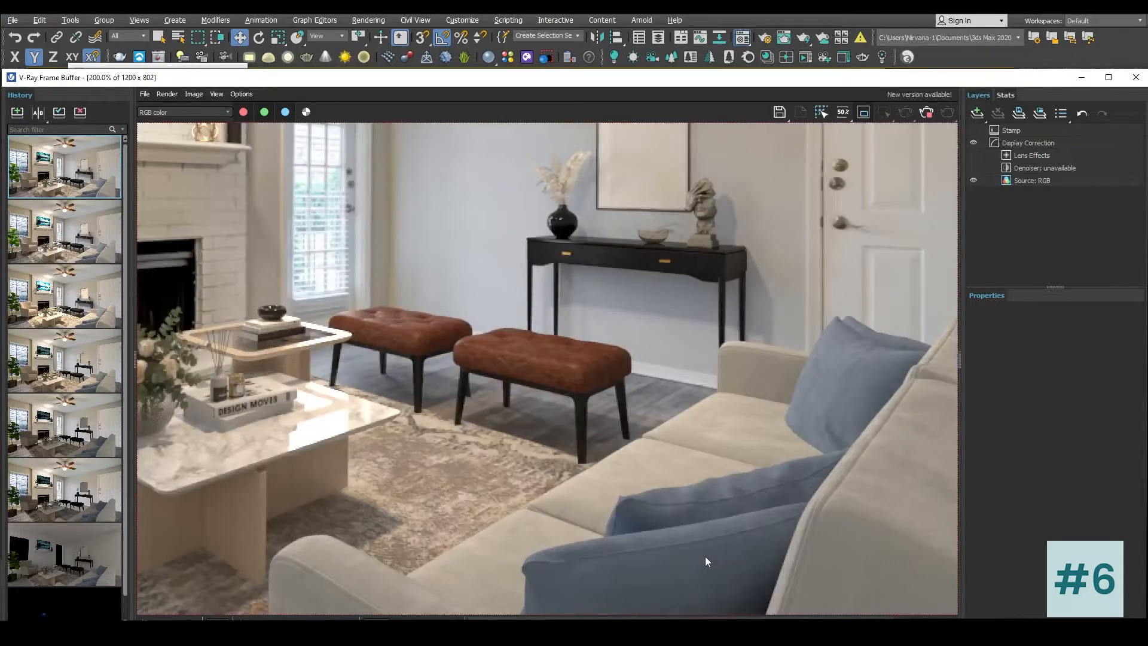
scroll(704, 554, "down", 1)
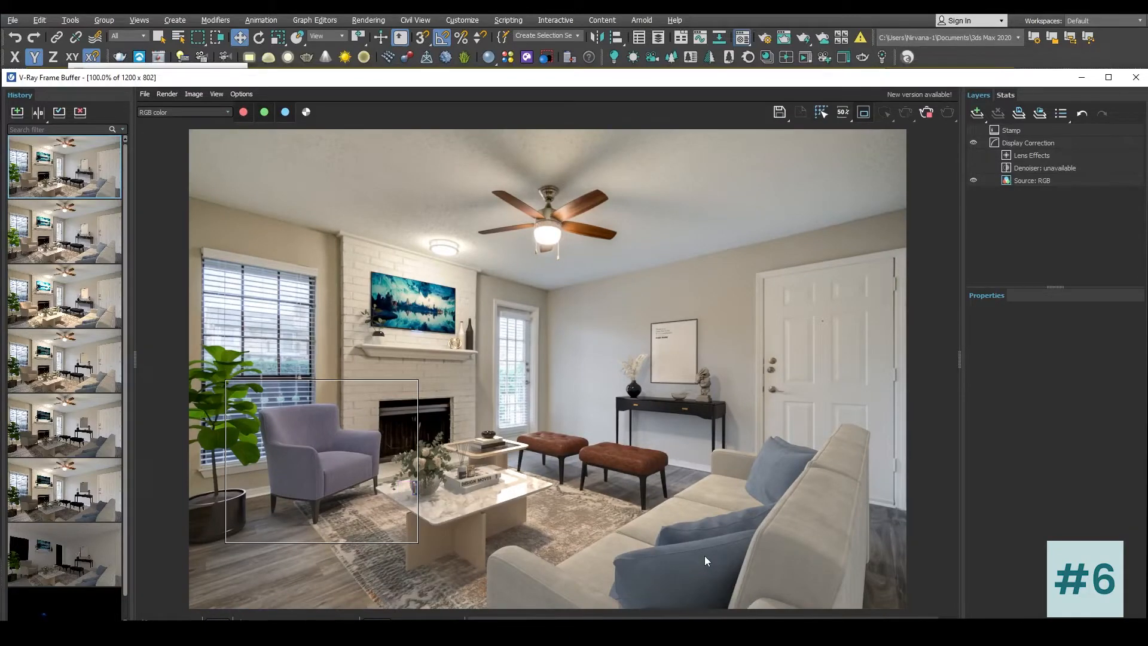
Step: Turn off region rendering and compare the armchair render with the living-room reference photo
left_click(863, 113)
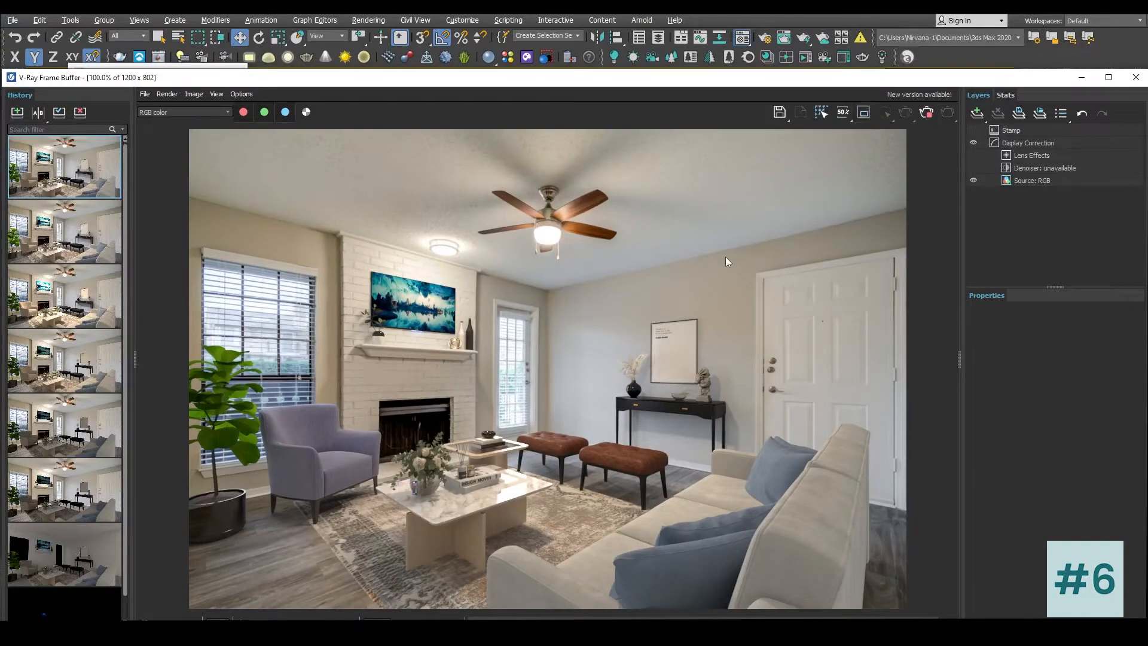
key("alt+Tab")
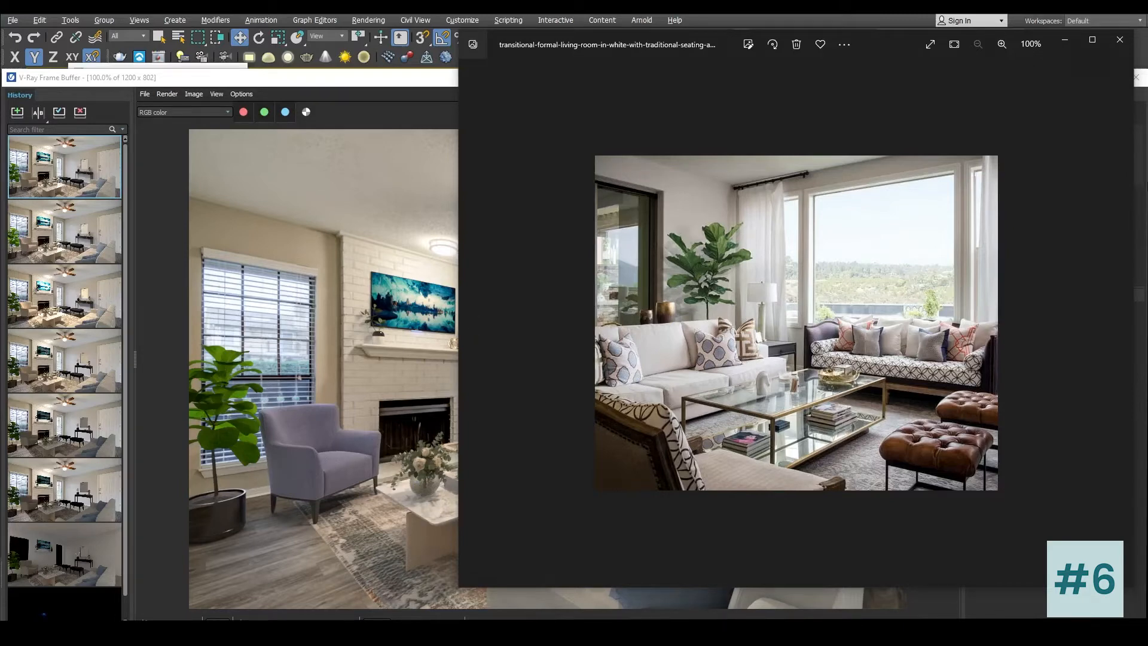
left_click(1067, 42)
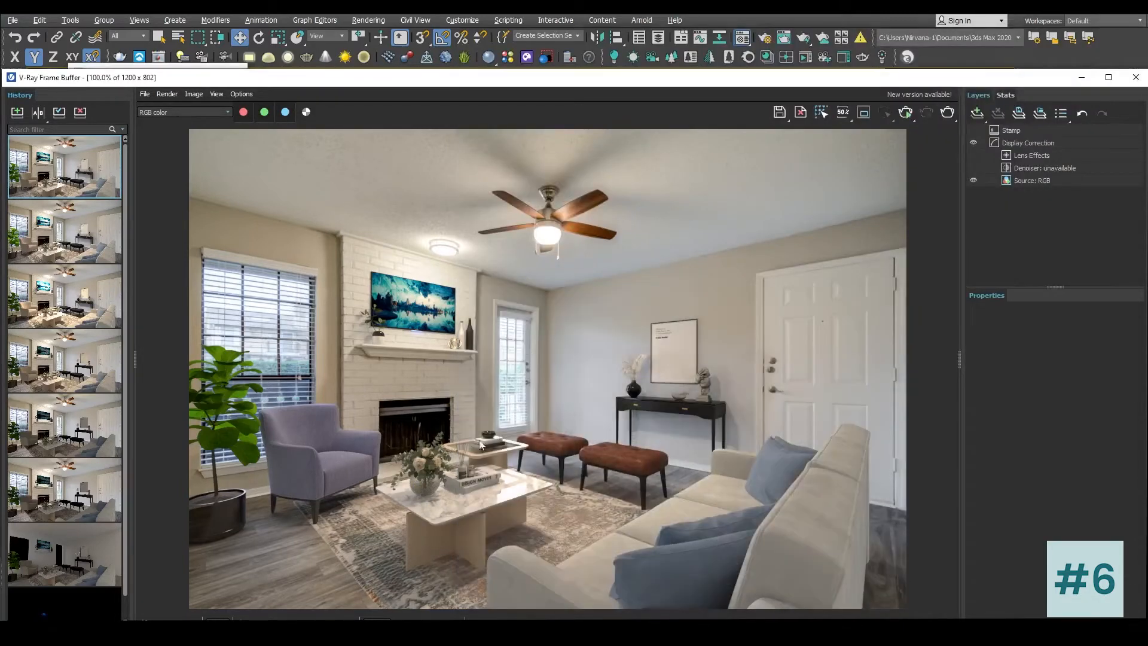
left_click(1081, 77)
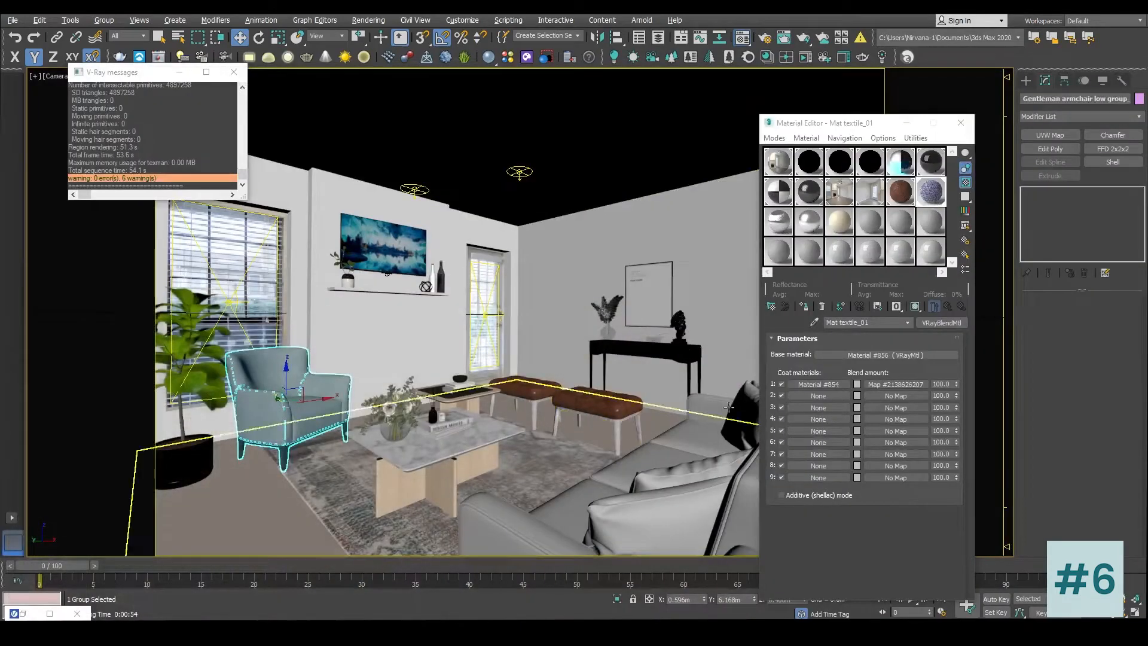
Step: In the armchair textile's base material, set the RGB gamma/contrast of the diffuse Layer 1 Color Correction to 0.5, with an enlarged preview open
left_click(876, 355)
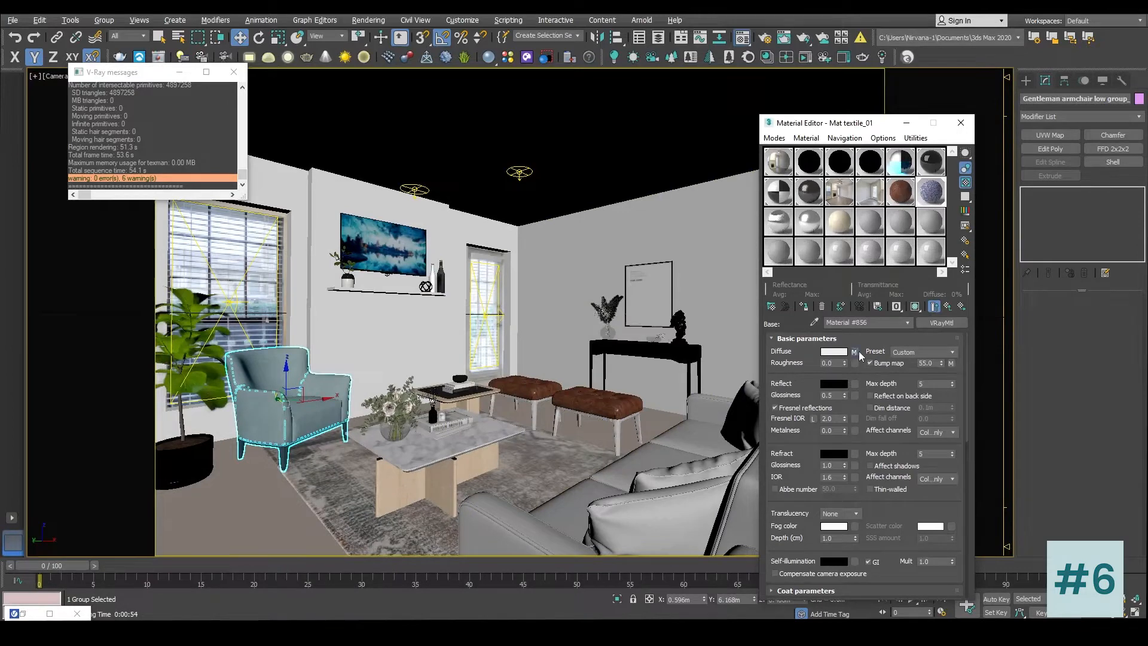
left_click(856, 354)
left_click(800, 463)
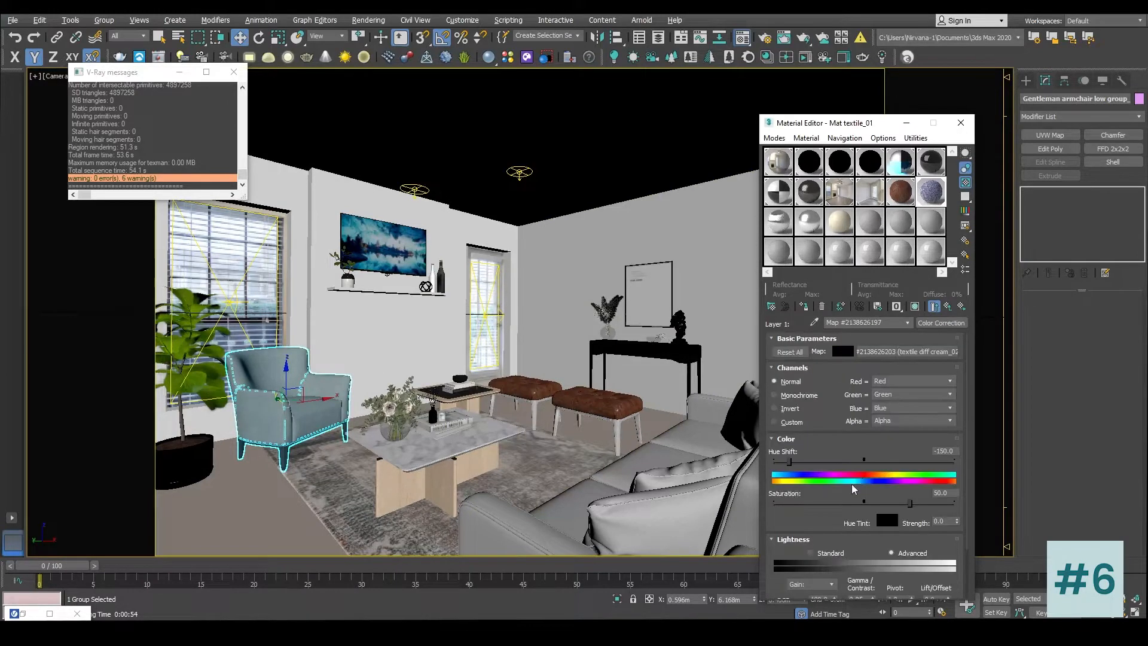
left_click(837, 305)
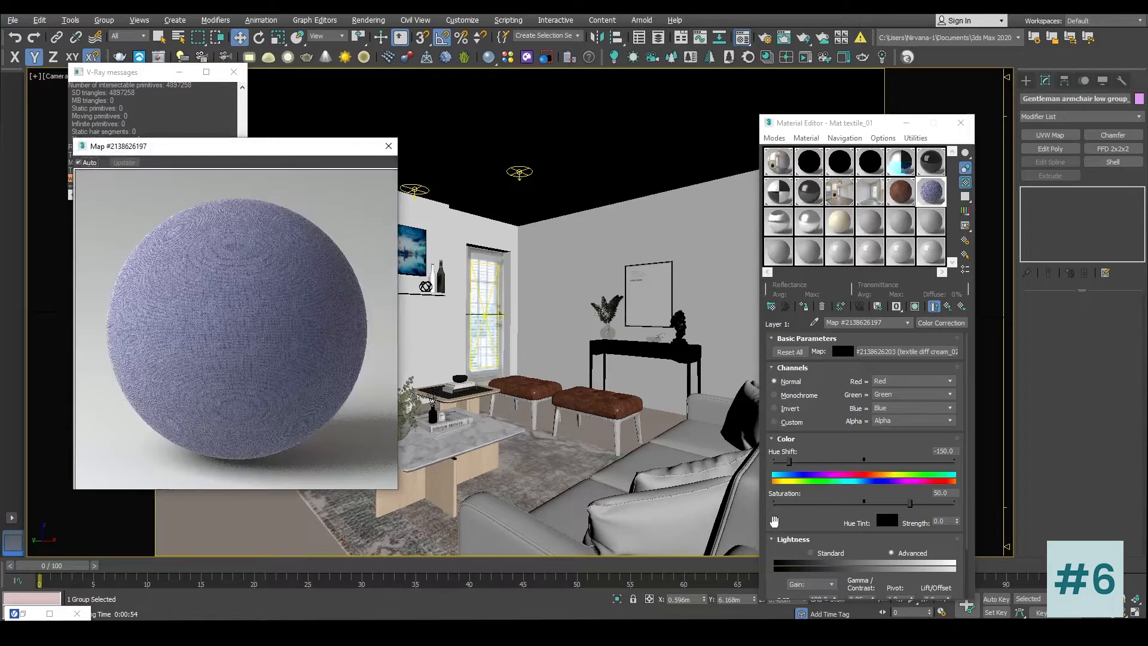
left_click_drag(805, 526, 802, 449)
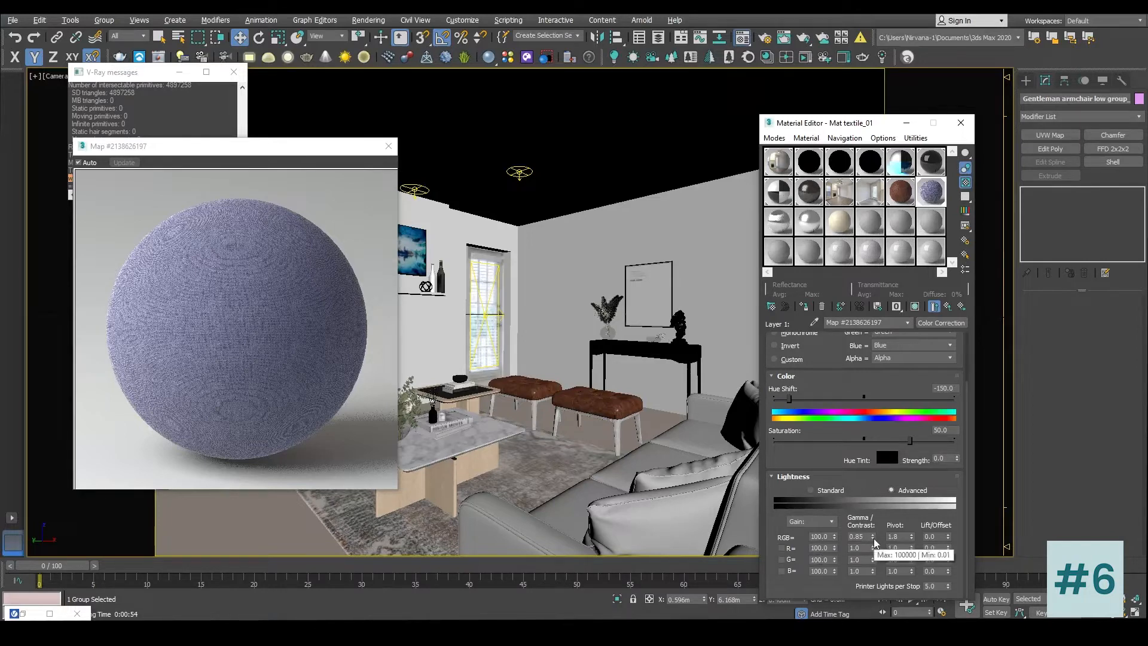
double_click(857, 537)
key("Return")
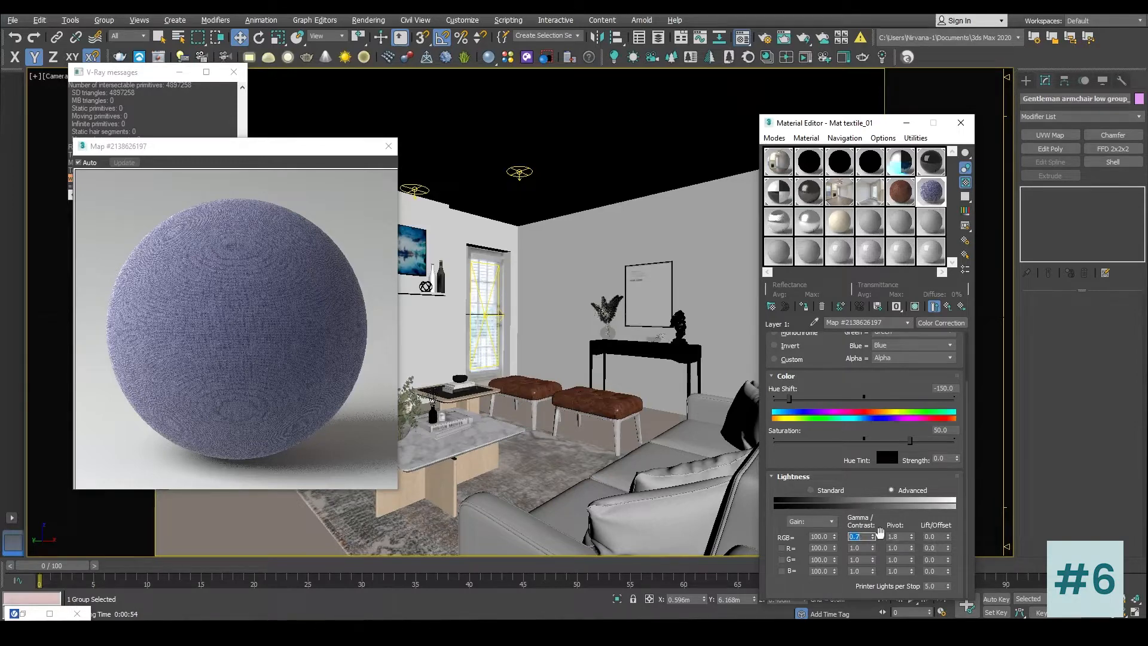
type("0.5")
key("Return")
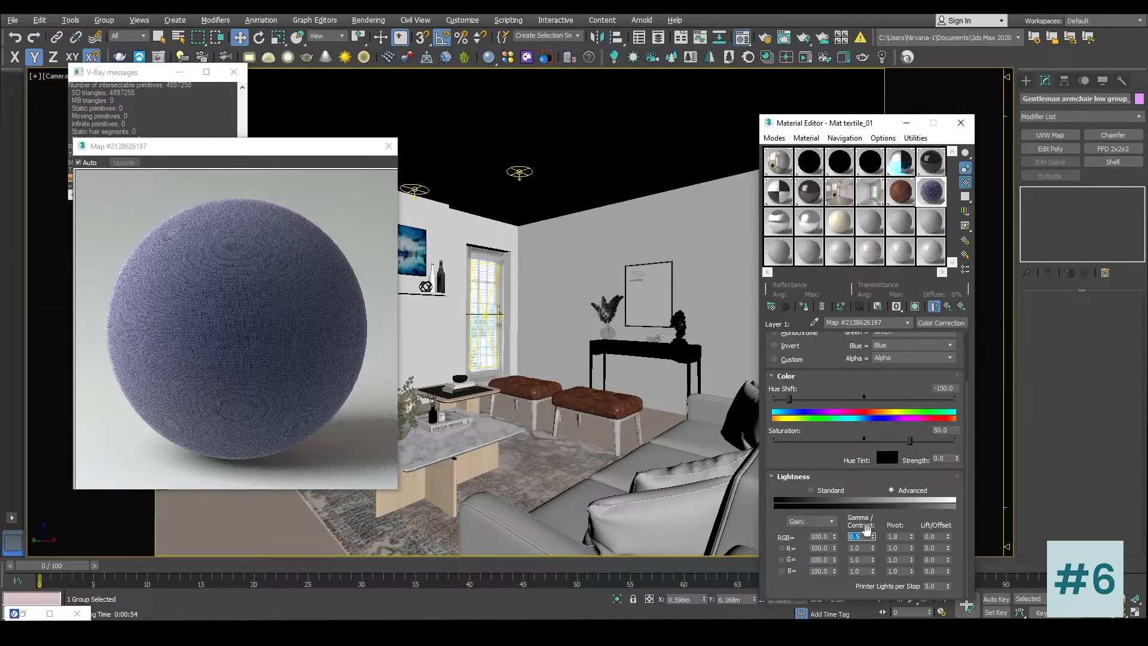
Step: Set the RGB gamma/contrast of the base material's diffuse Layer 2 Color Correction to 0.7
left_click(950, 307)
left_click(798, 428)
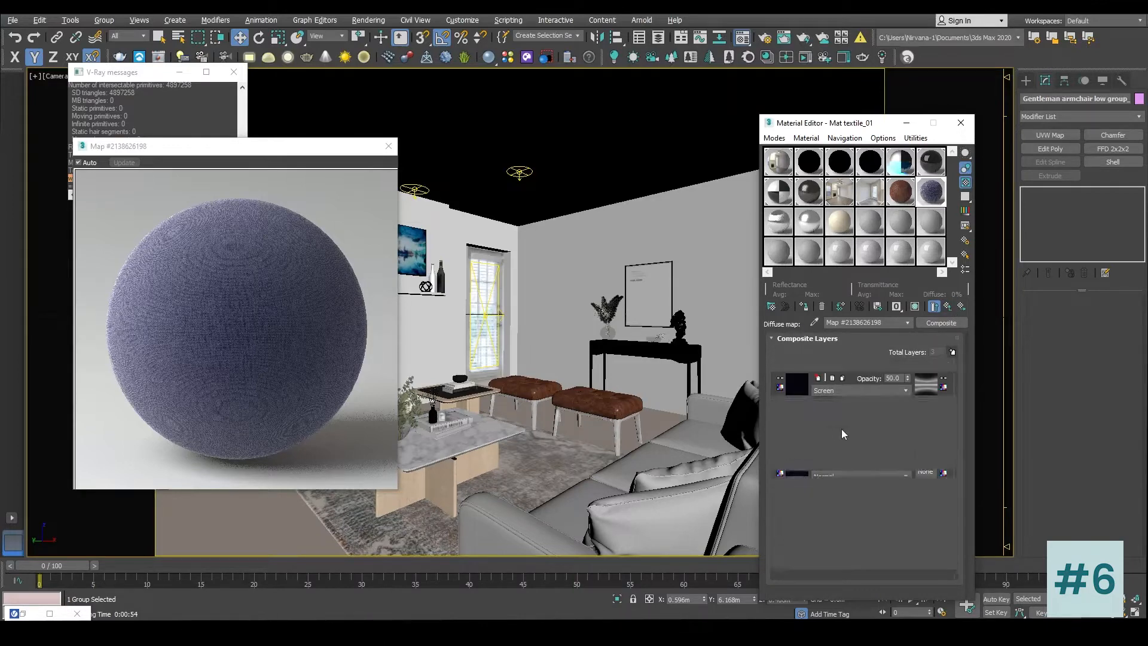
left_click_drag(804, 518, 810, 429)
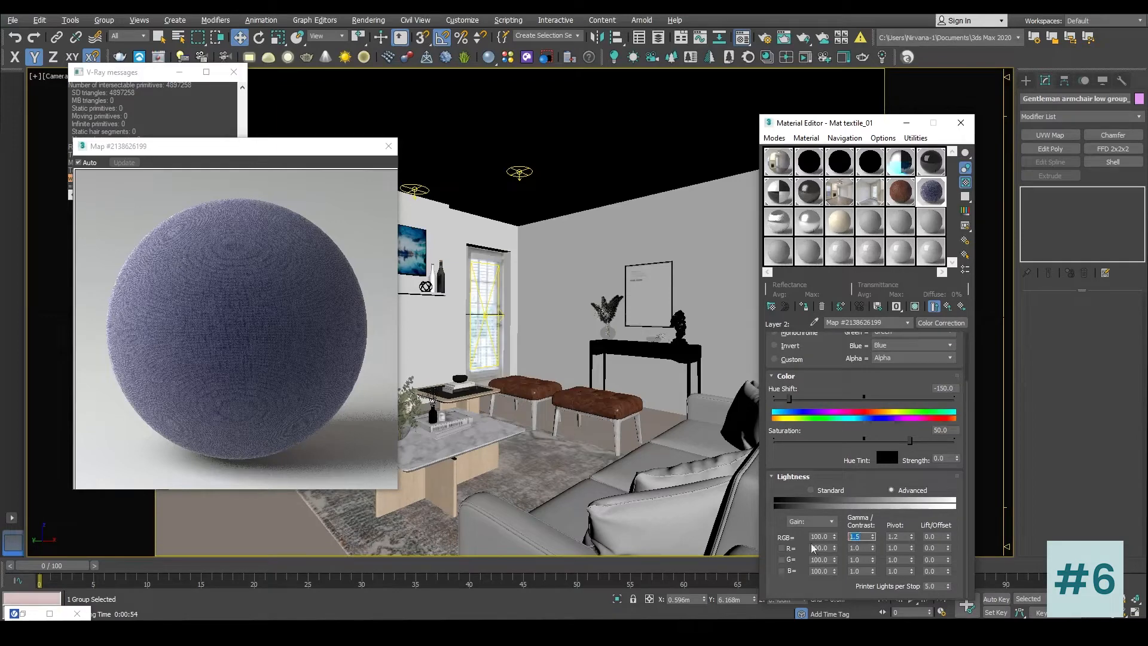
type("1")
key("Return")
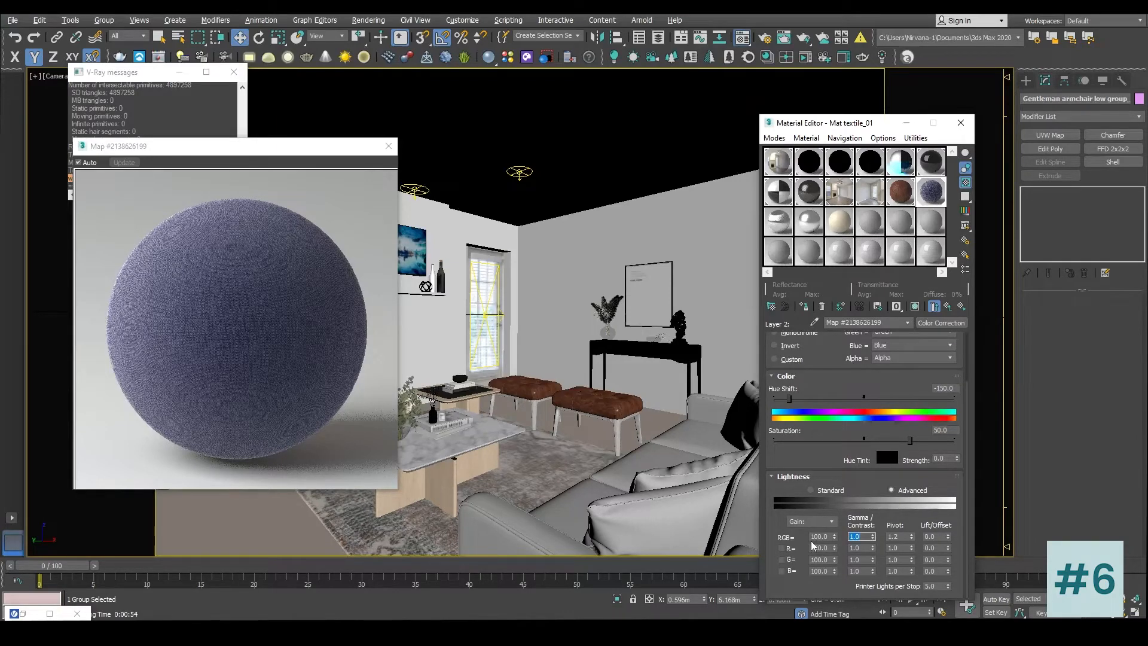
type("0.7")
key("Return")
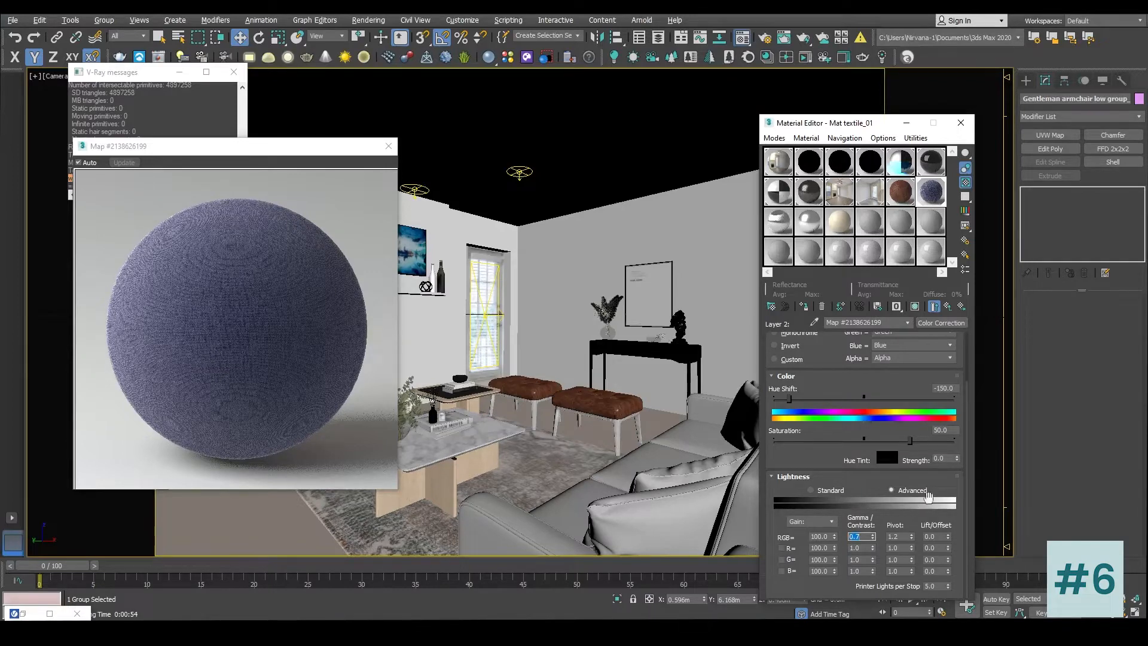
Step: Review the map settings of Layers 3, 2 and 1 in the base material's diffuse Composite map
left_click(948, 307)
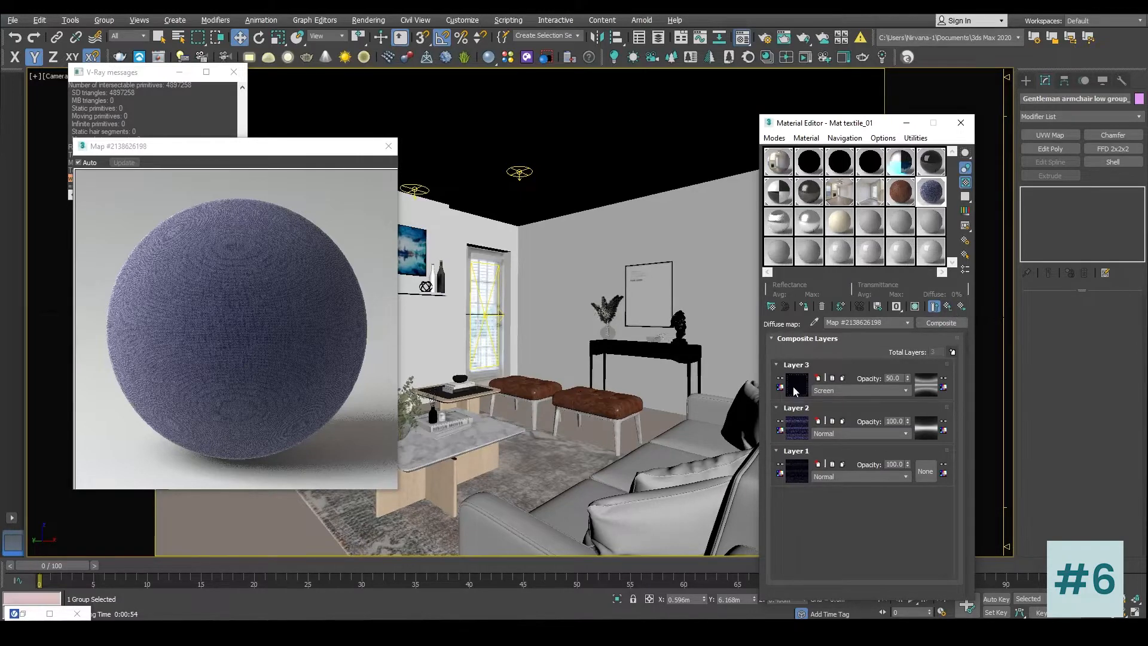
left_click(795, 389)
left_click(949, 308)
left_click(797, 427)
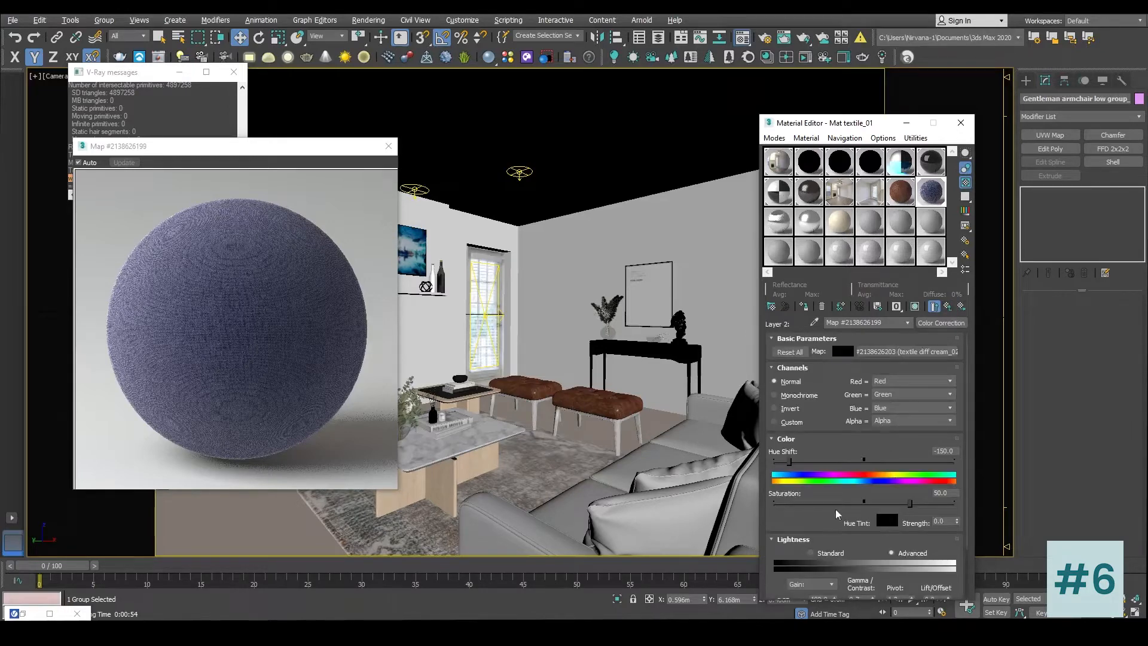
scroll(801, 517, "down", 2)
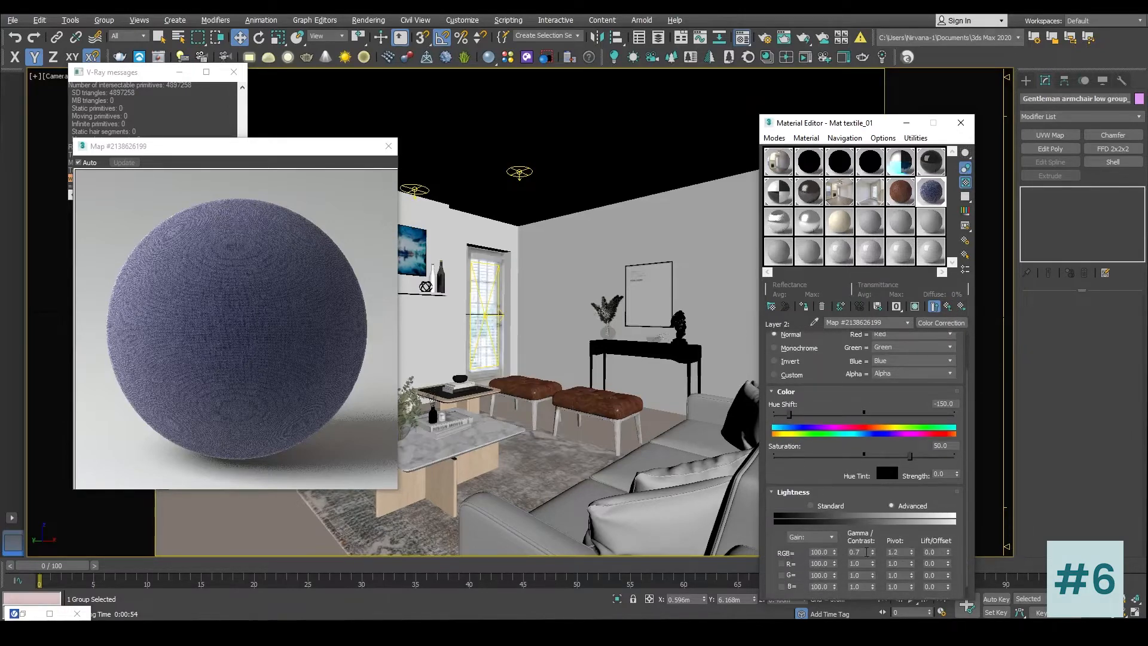
left_click(950, 307)
left_click(798, 470)
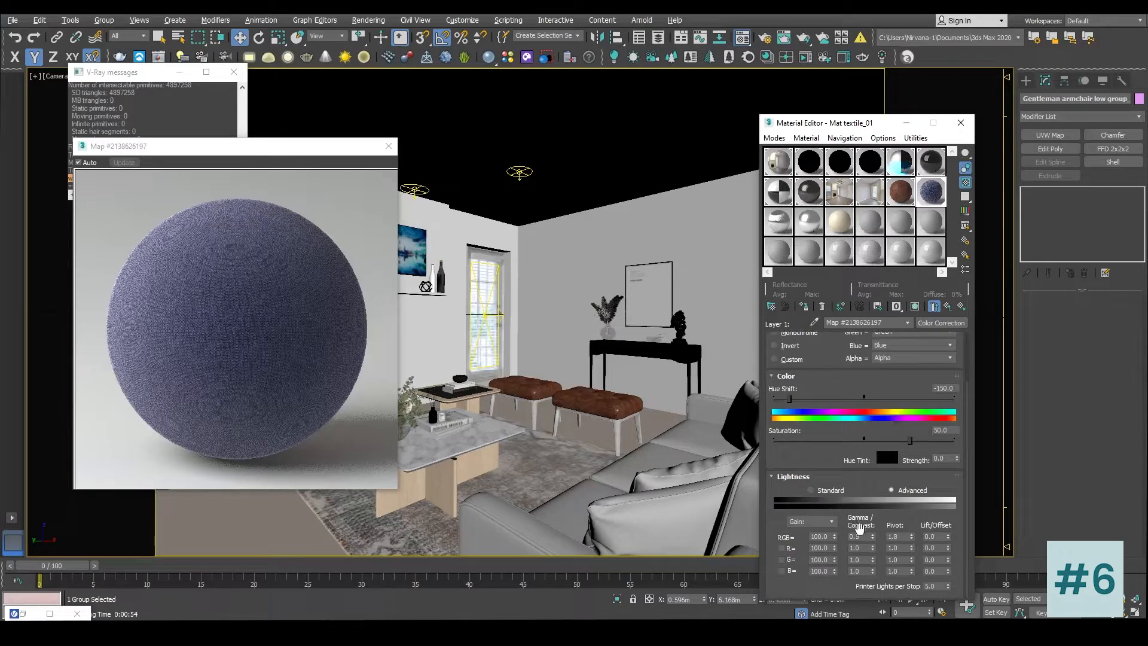
left_click(951, 307)
Step: In the textile's coat material, set the RGB gamma/contrast of the diffuse Layer 1 Color Correction to 0.6
left_click(950, 307)
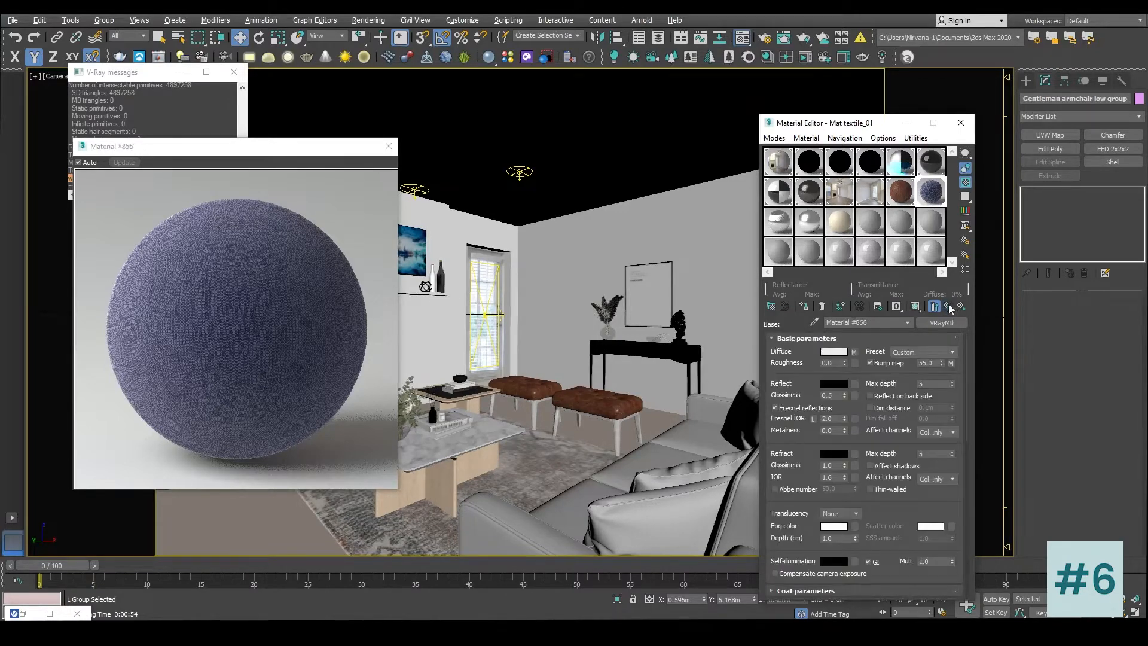
left_click(950, 307)
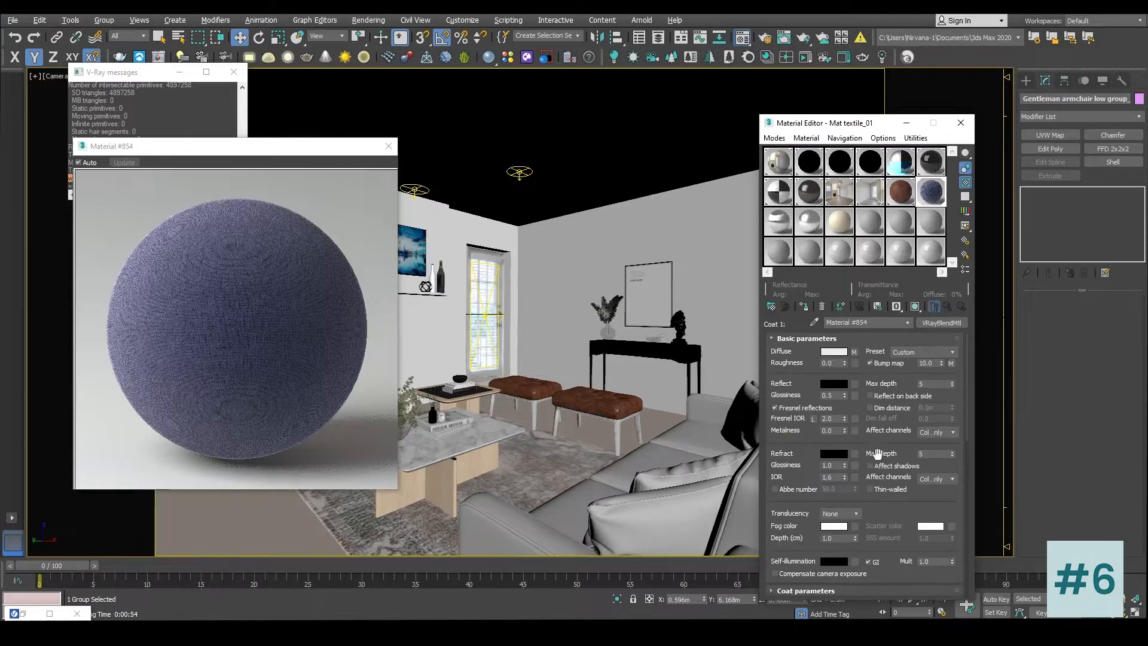
left_click(856, 352)
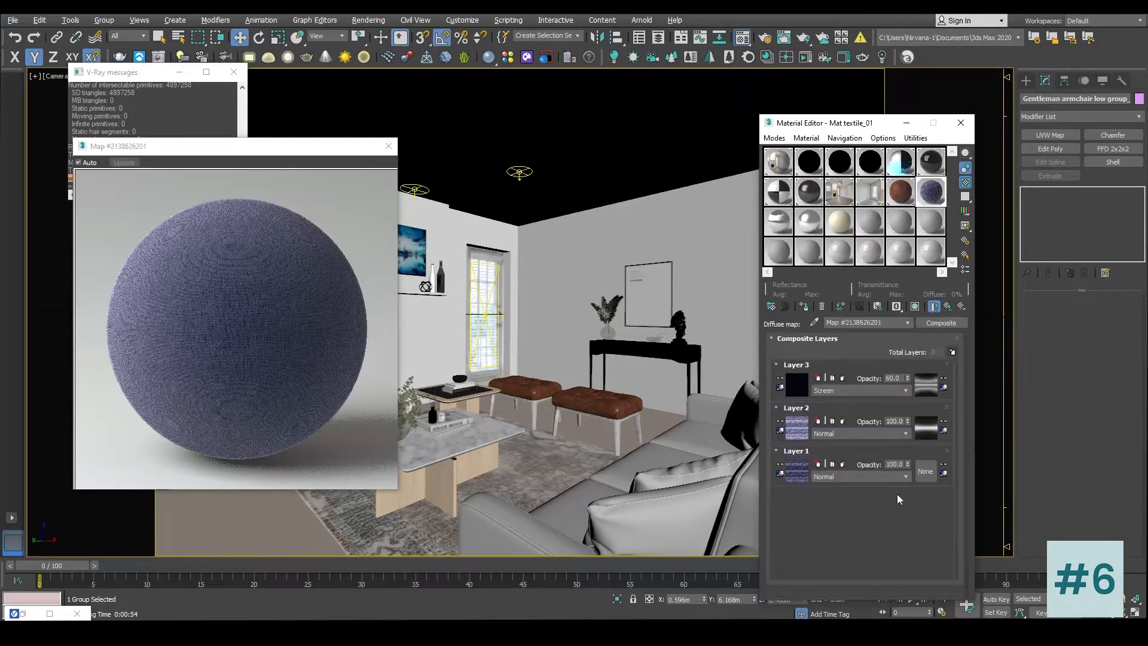
left_click(801, 437)
scroll(793, 422, "down", 2)
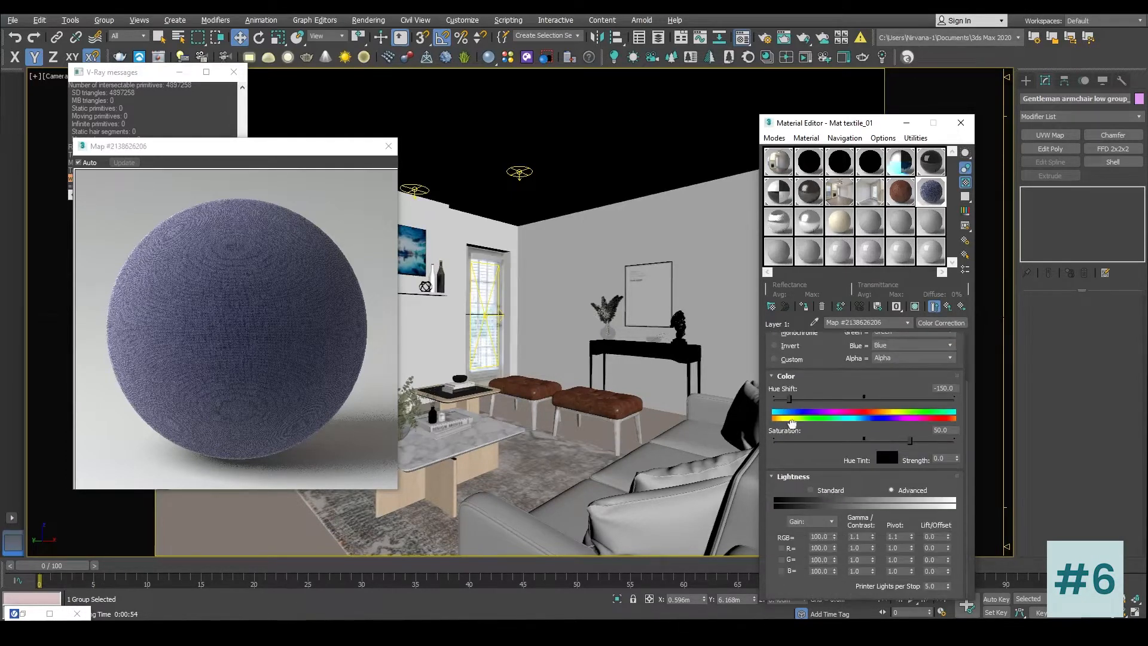
double_click(861, 536)
type(".6")
key("Return")
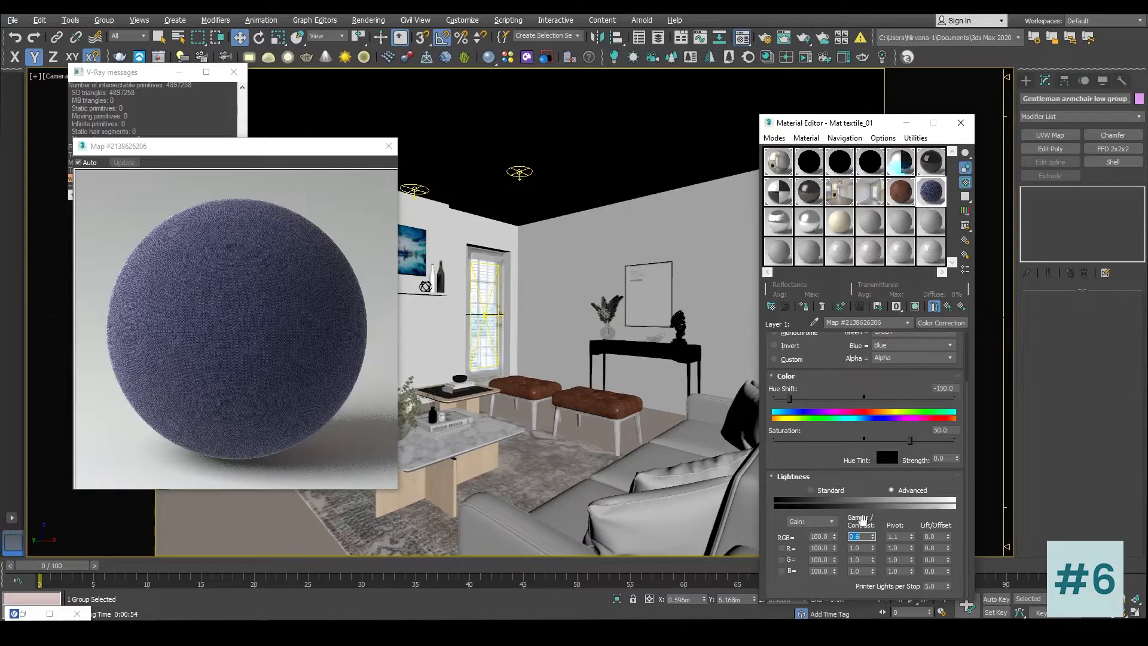
double_click(900, 536)
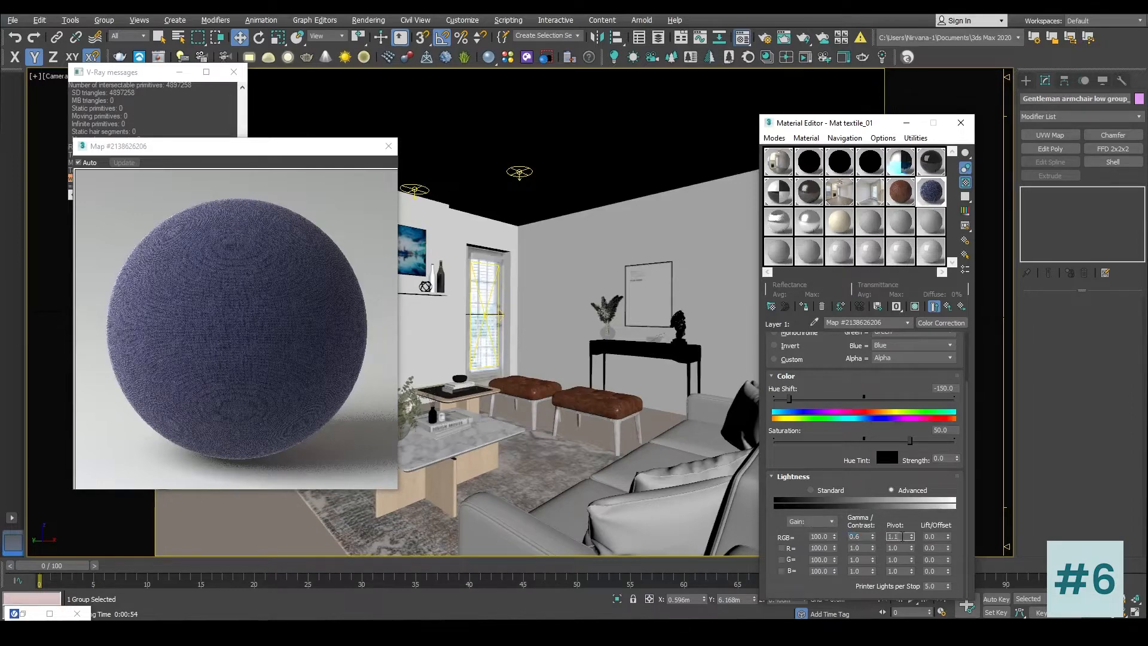
Step: Set the RGB gamma/contrast of the coat material's diffuse Layer 2 Color Correction to 1.0
left_click(948, 306)
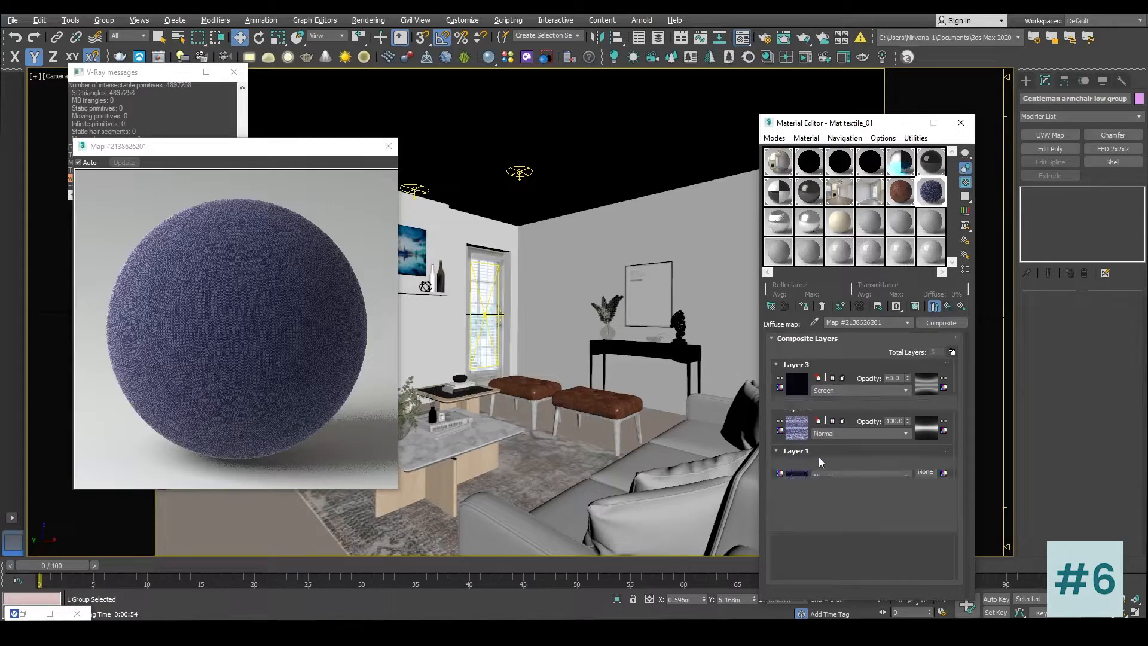
left_click(797, 431)
scroll(785, 518, "down", 2)
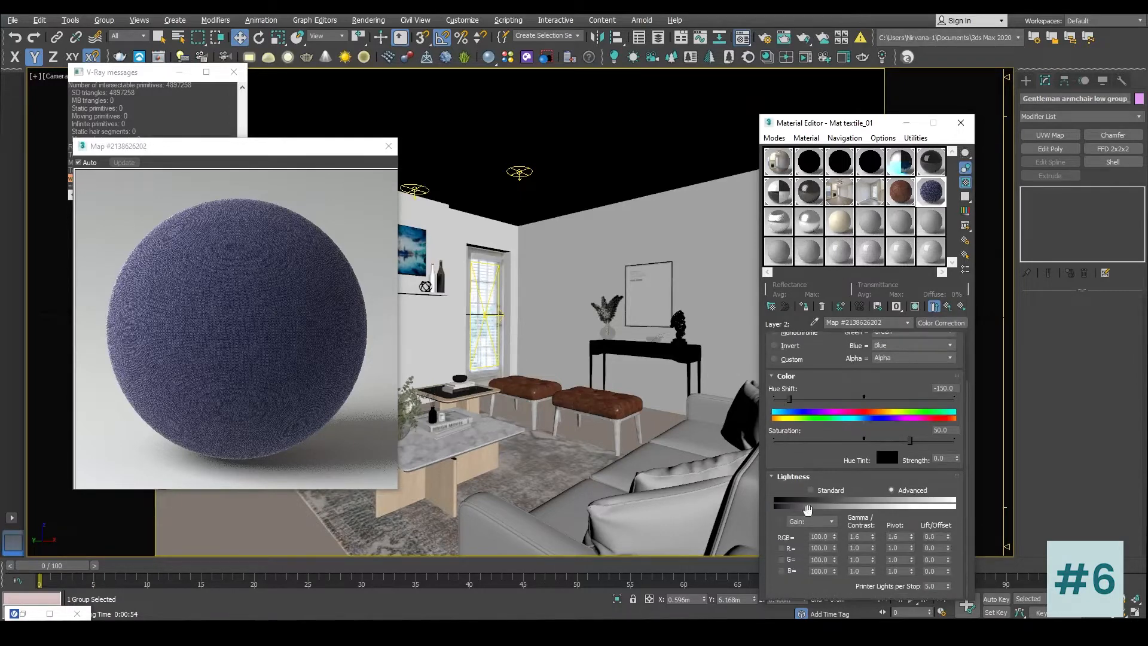
double_click(860, 536)
type("1")
key("Return")
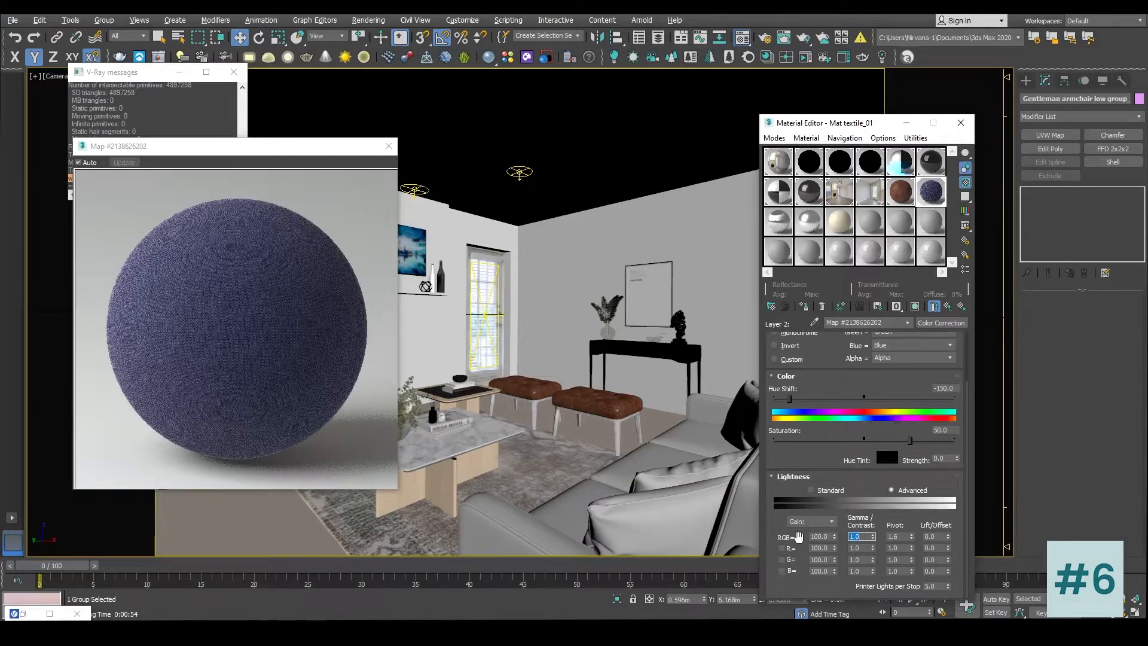
Step: Close the enlarged material preview and render the armchair region again in the V-Ray Frame Buffer, showing the chair at 200%
left_click(388, 146)
right_click(439, 213)
left_click(477, 374)
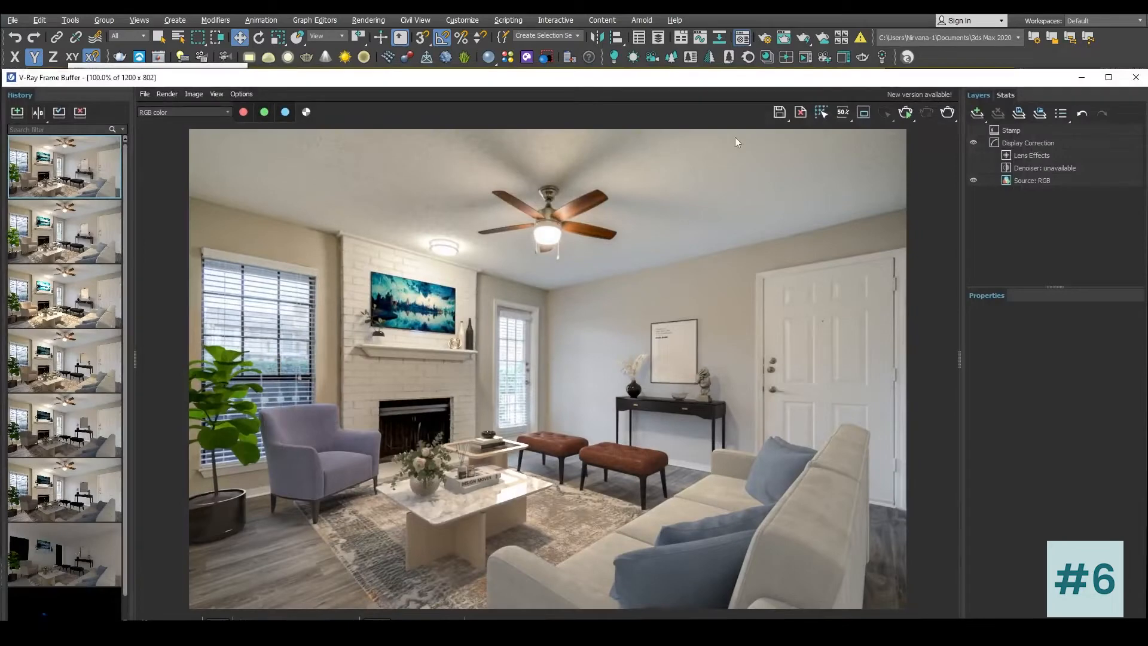
left_click(863, 114)
left_click(947, 113)
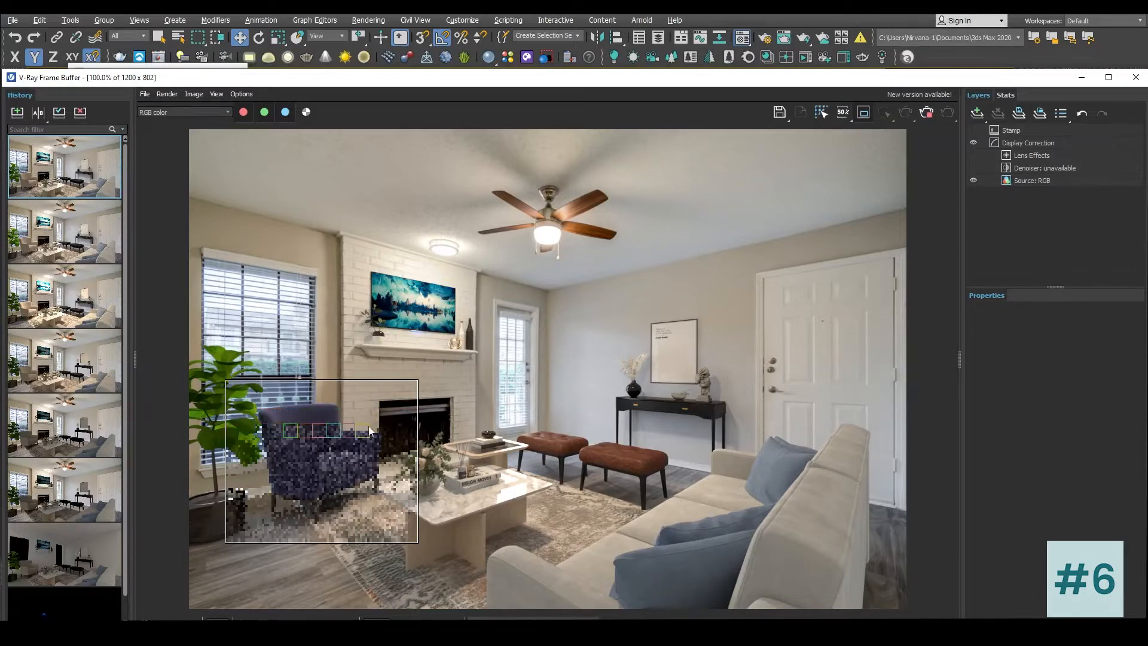
scroll(368, 425, "up", 1)
middle_click_drag(370, 422, 447, 296)
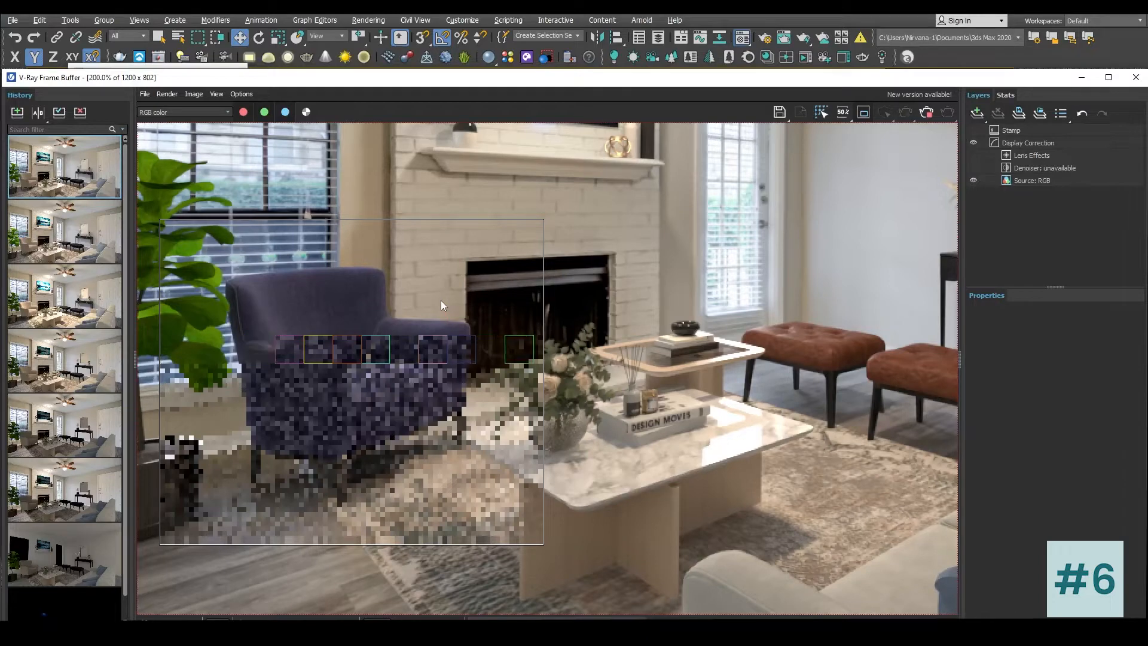
Step: Place the reference photo beside the new render and compare the armchair's color with it
key("alt+Tab")
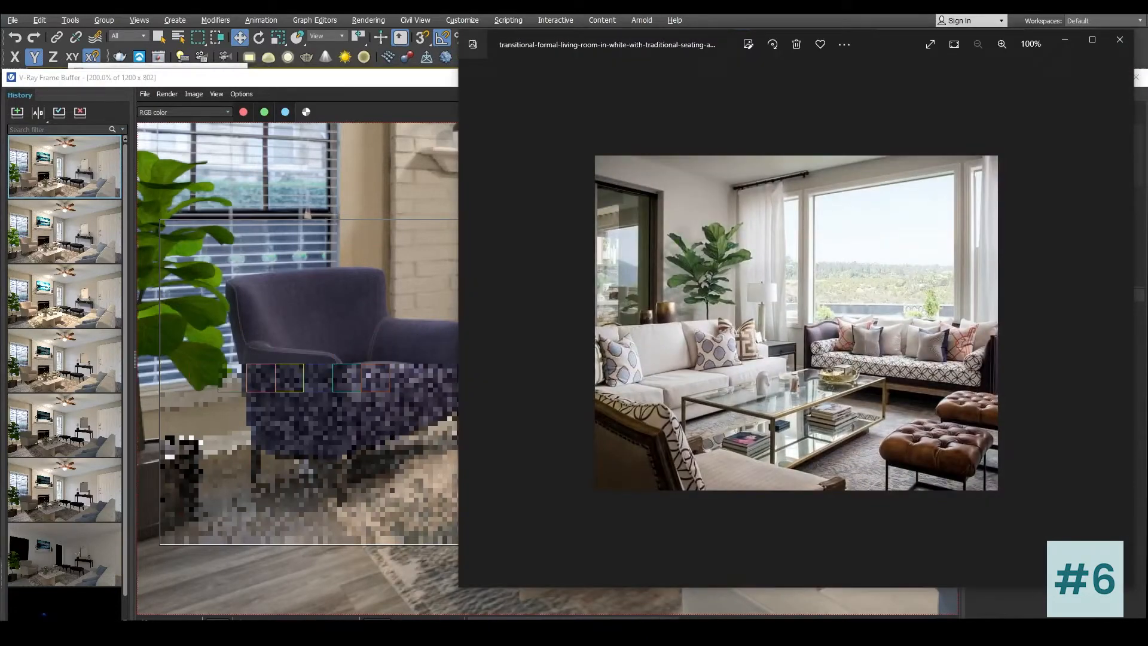
left_click_drag(622, 46, 697, 53)
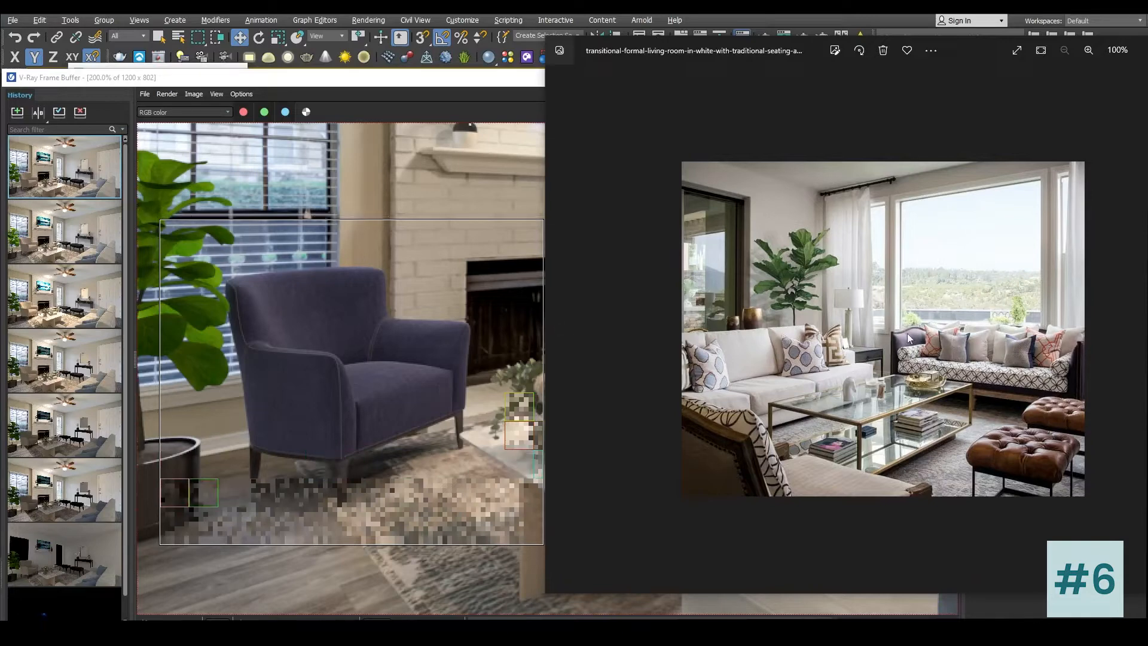
left_click(386, 390)
scroll(531, 385, "down", 1)
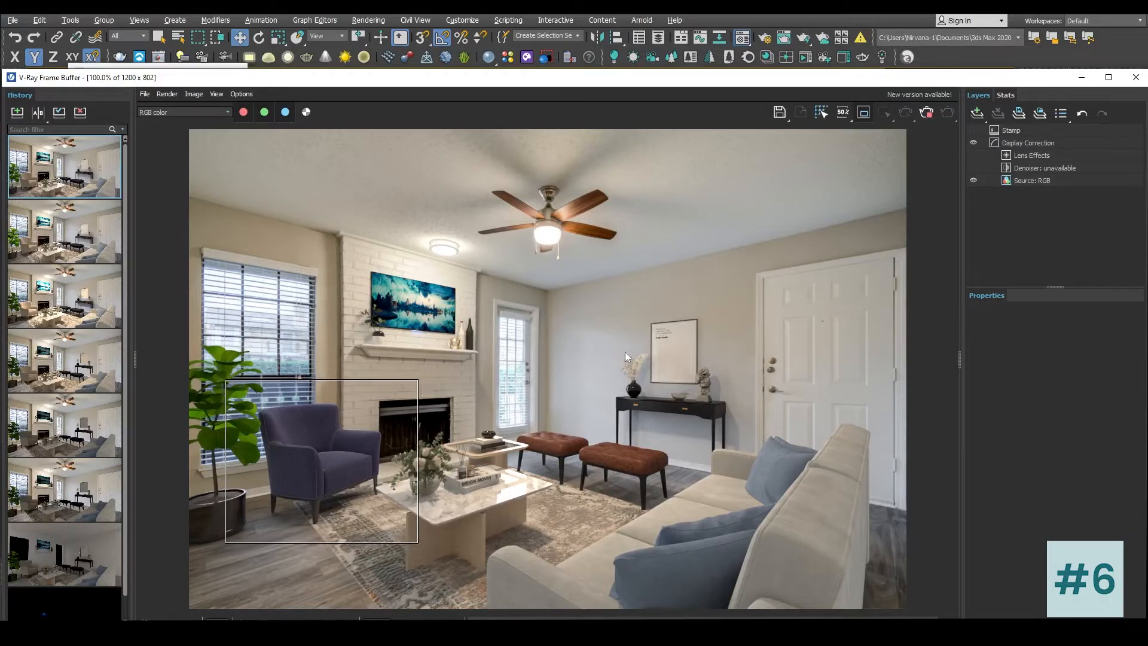
Step: Reduce the saturation of the coat material's diffuse Layer 2 Color Correction to 30
left_click(1082, 78)
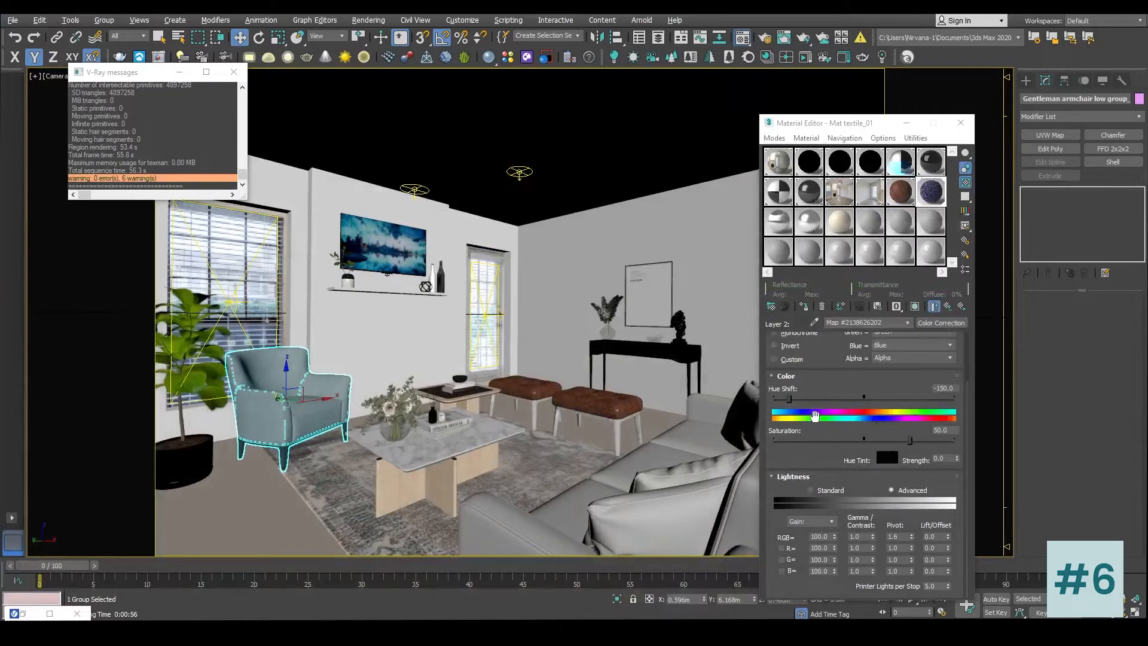
left_click_drag(950, 430, 874, 430)
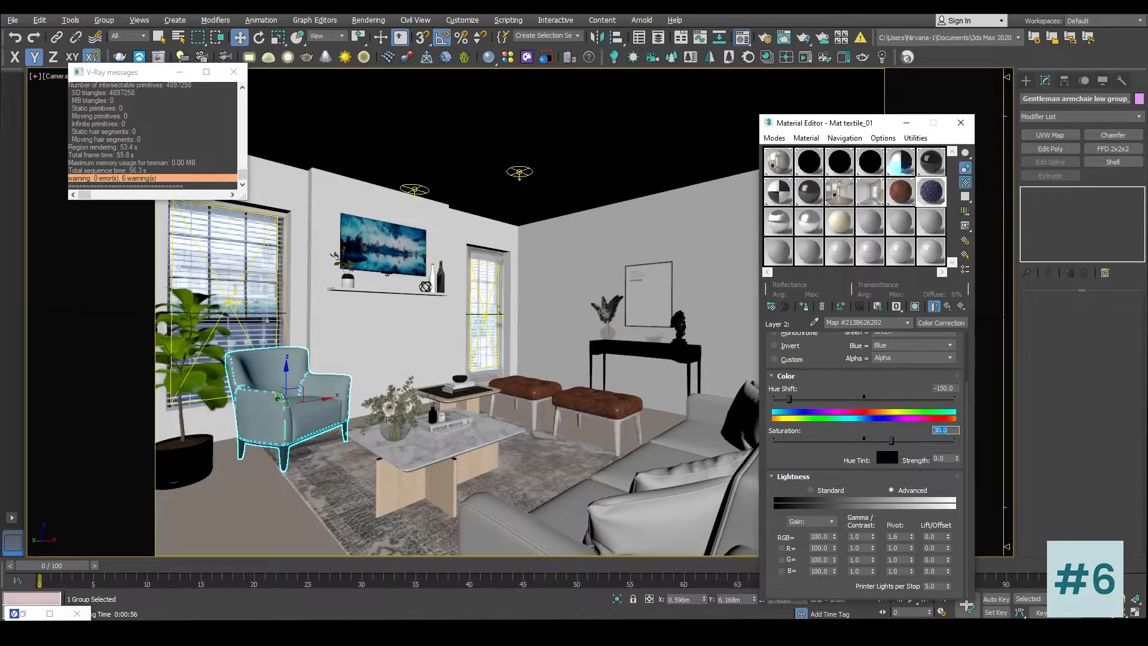
Step: Reduce the saturation of the coat material's diffuse Layer 1 Color Correction to 30
left_click(951, 308)
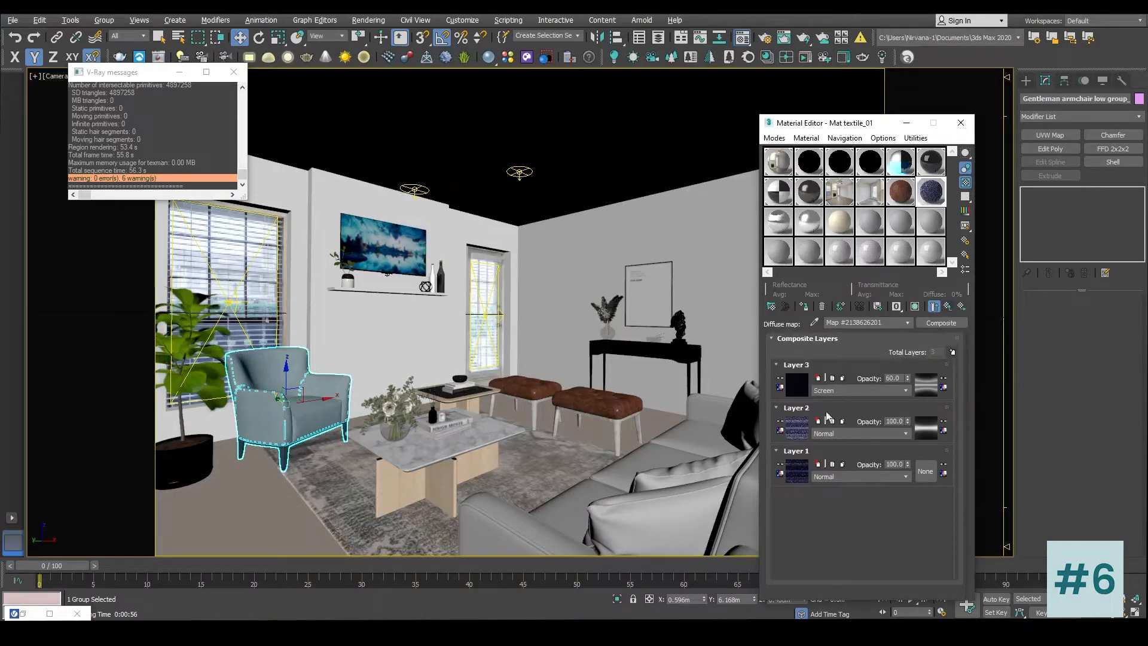
left_click(798, 430)
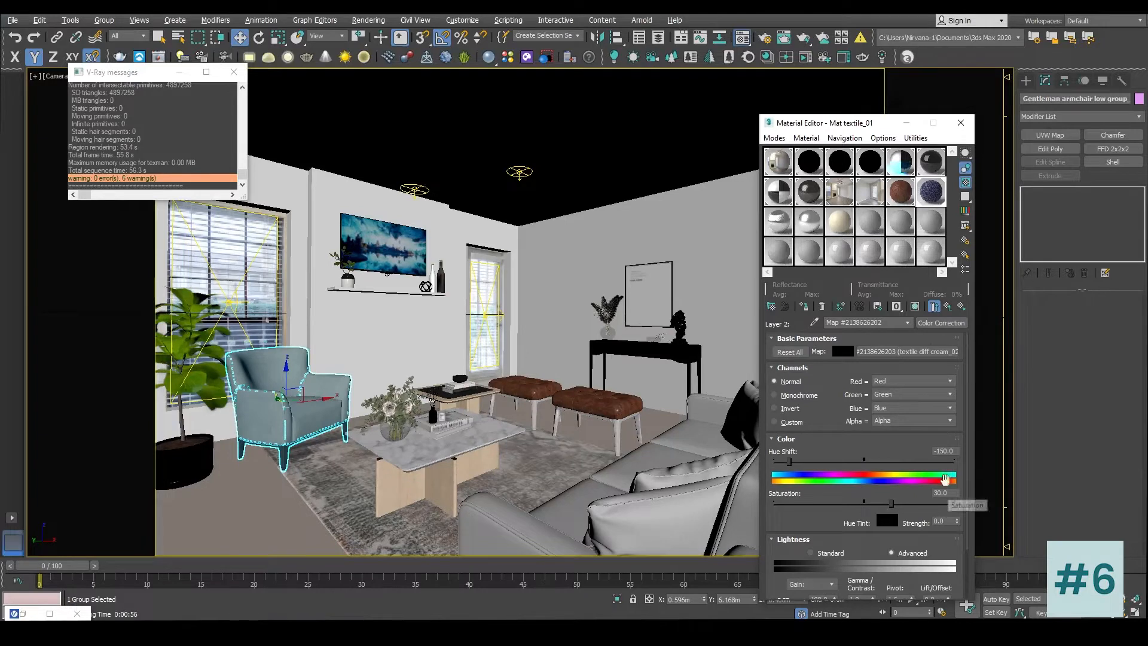
left_click(949, 307)
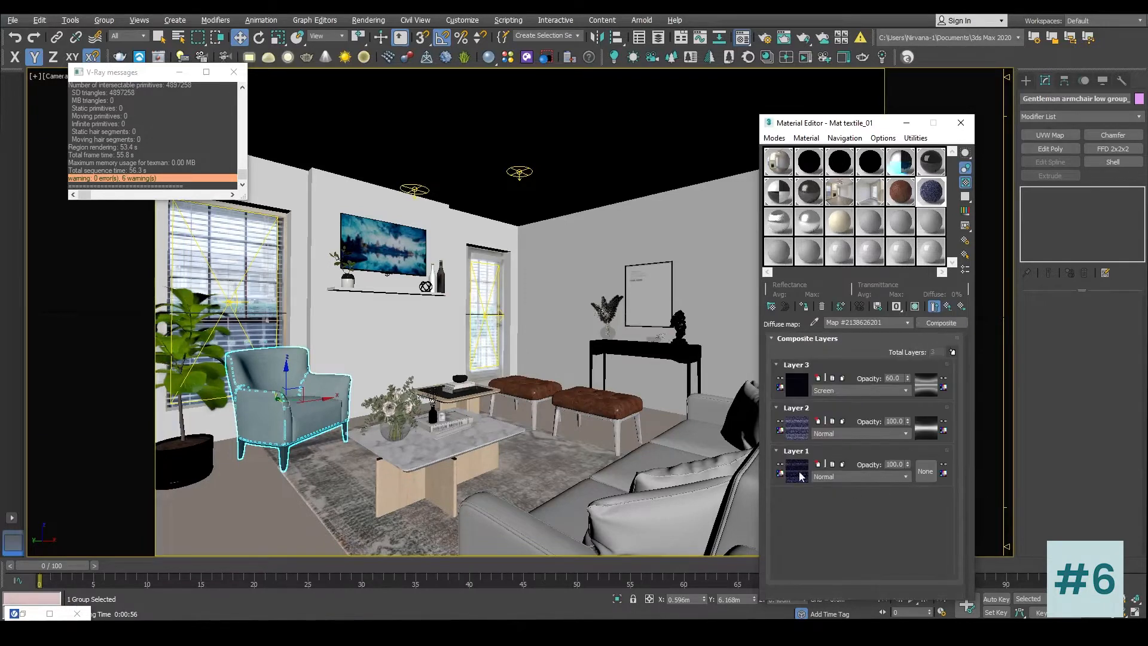
left_click(798, 472)
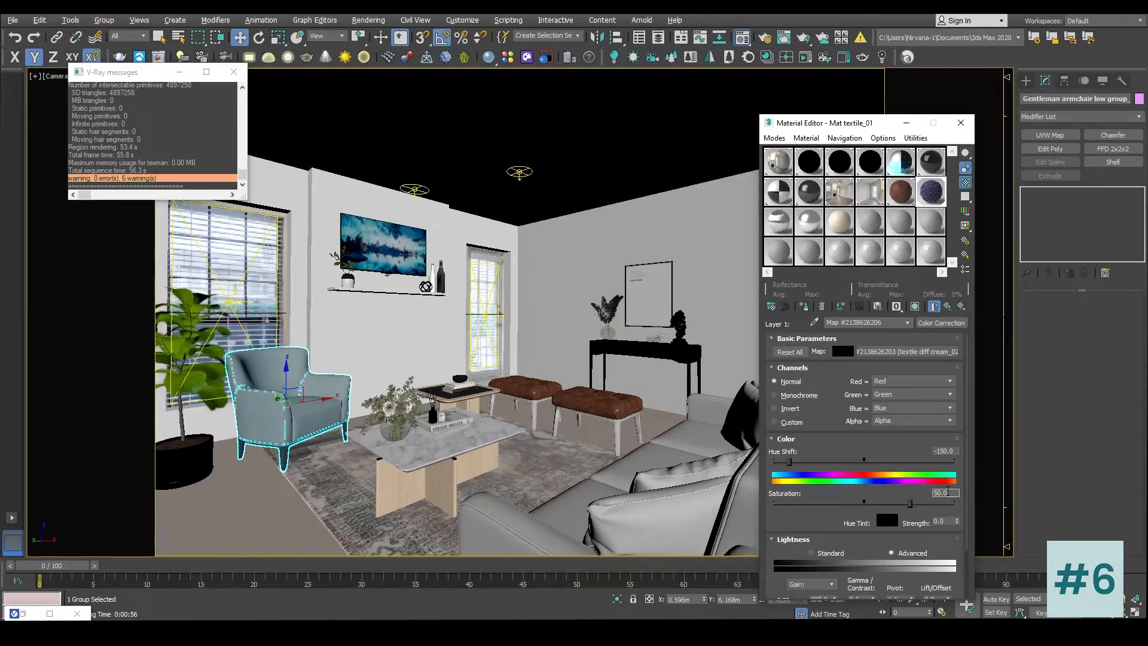
double_click(947, 491)
type("3")
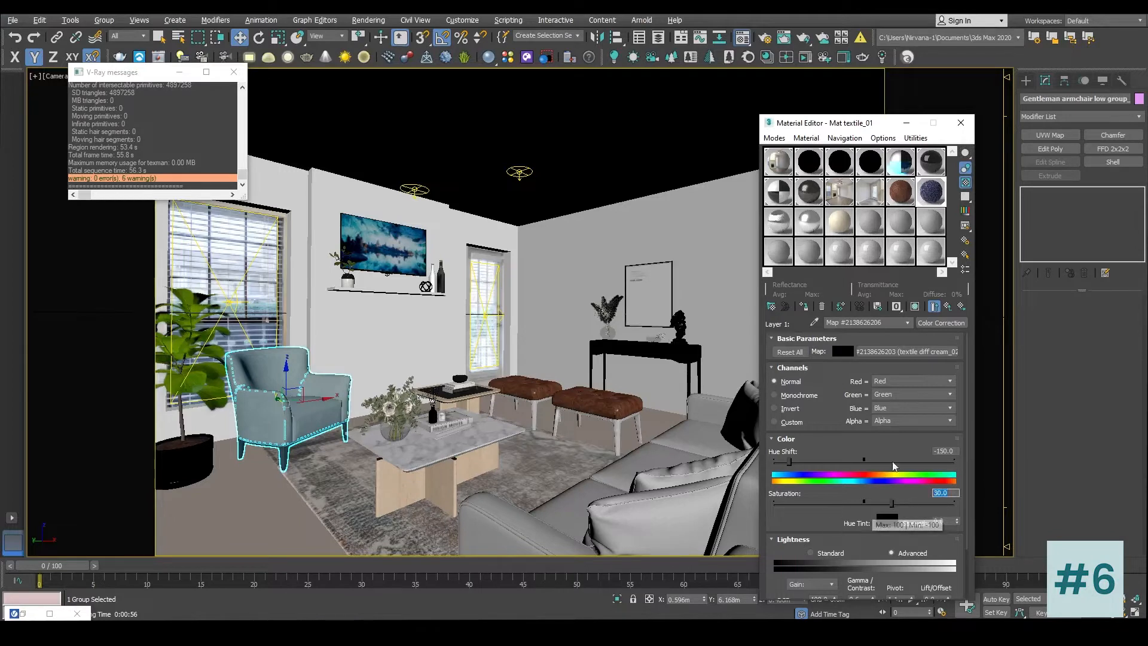
Step: Set the saturation of the base material's diffuse Layer 1 and Layer 2 Color Corrections to 30 and display the map in the viewport
left_click(949, 307)
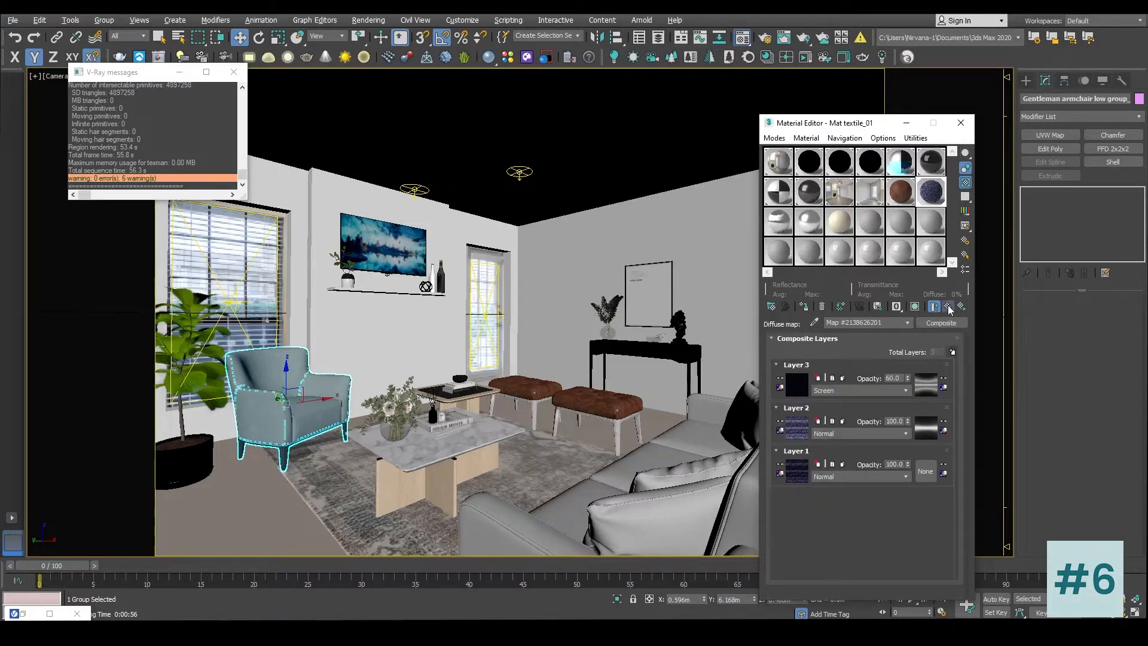
left_click(949, 307)
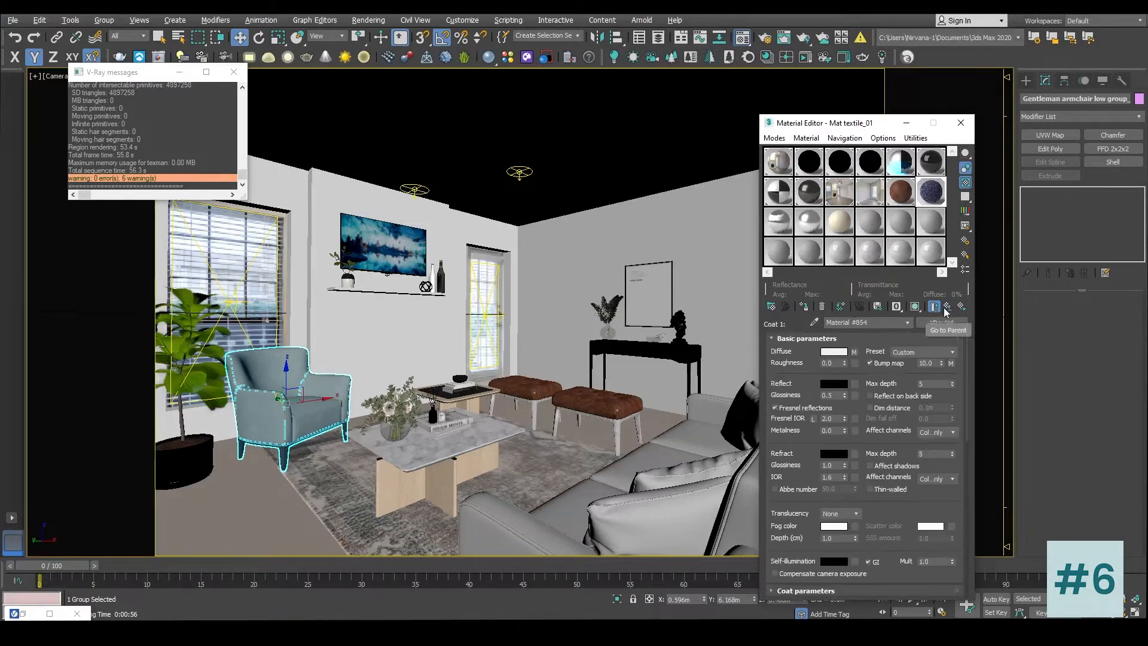
left_click(946, 307)
left_click(860, 355)
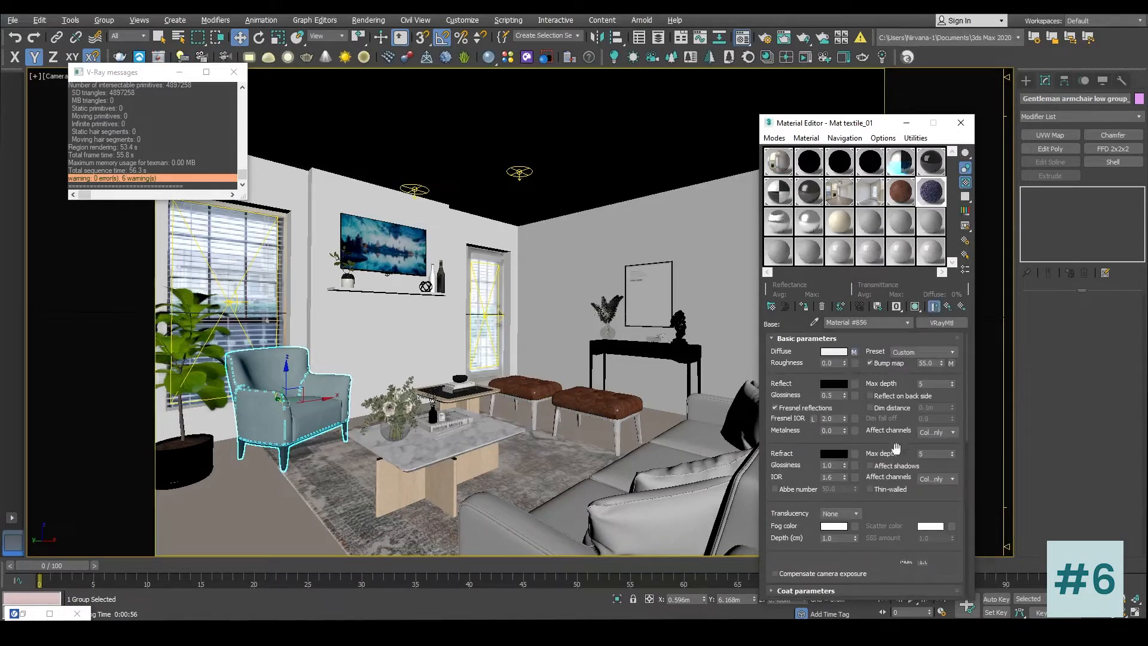
left_click(853, 352)
left_click(805, 470)
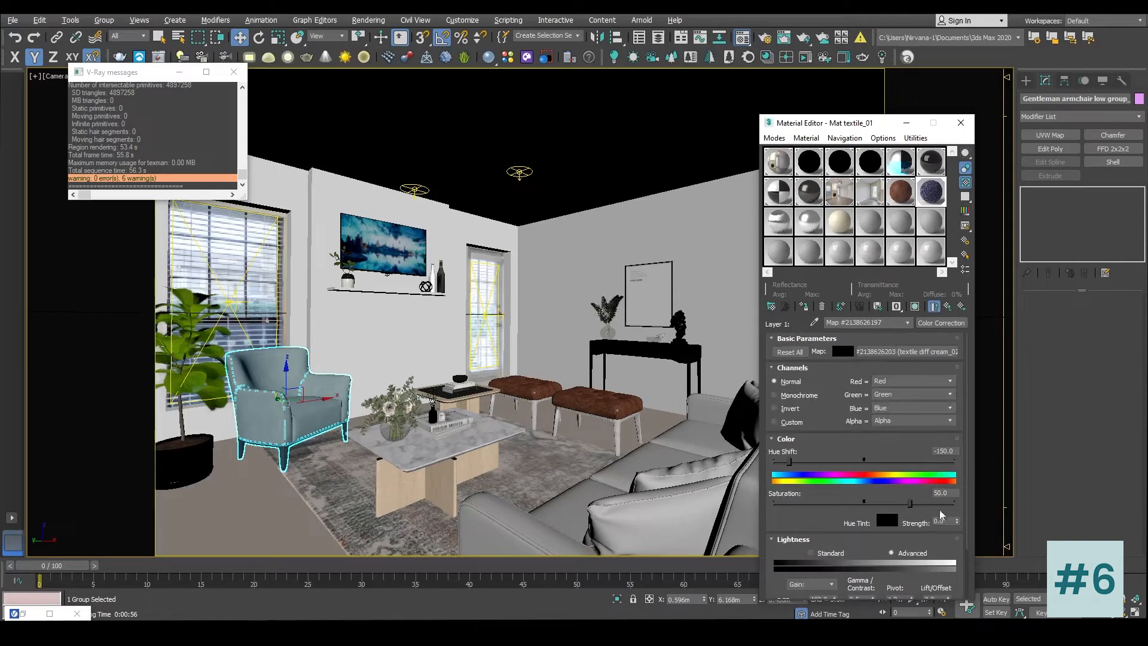
type("30")
key("Return")
left_click(945, 306)
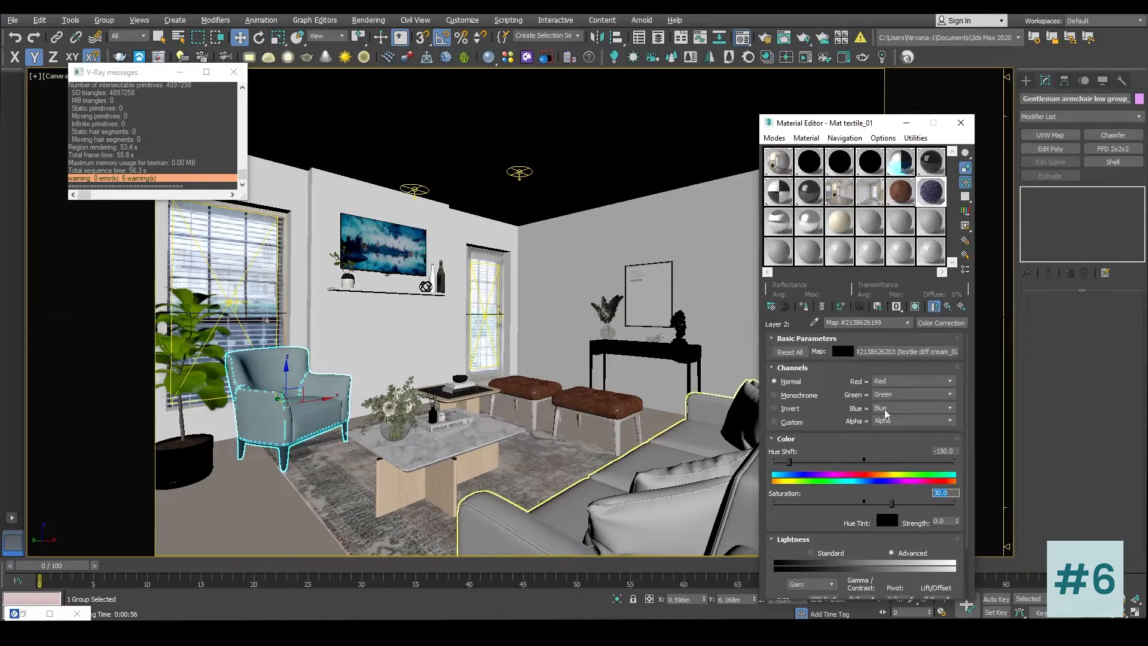
left_click(913, 307)
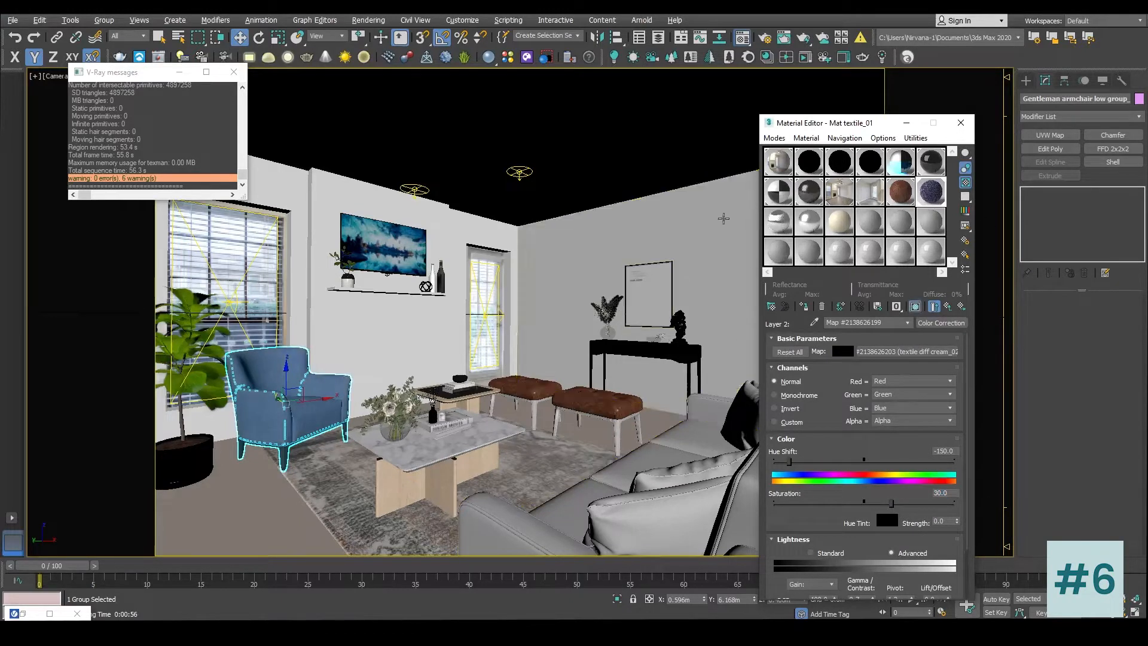
right_click(561, 231)
left_click(601, 393)
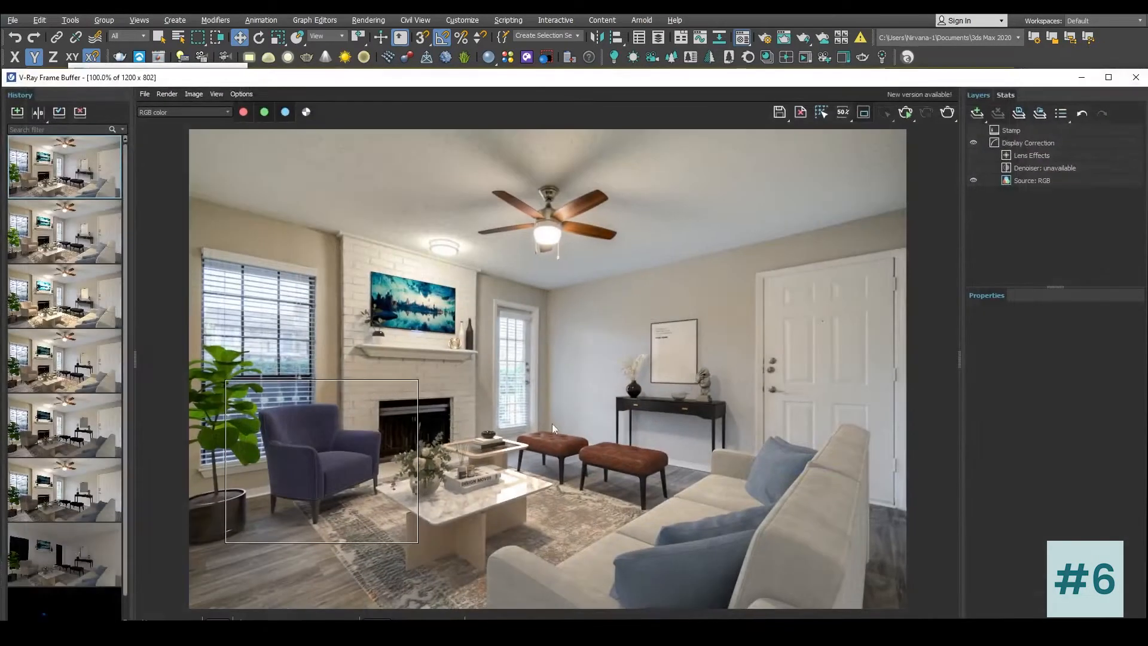
left_click(945, 112)
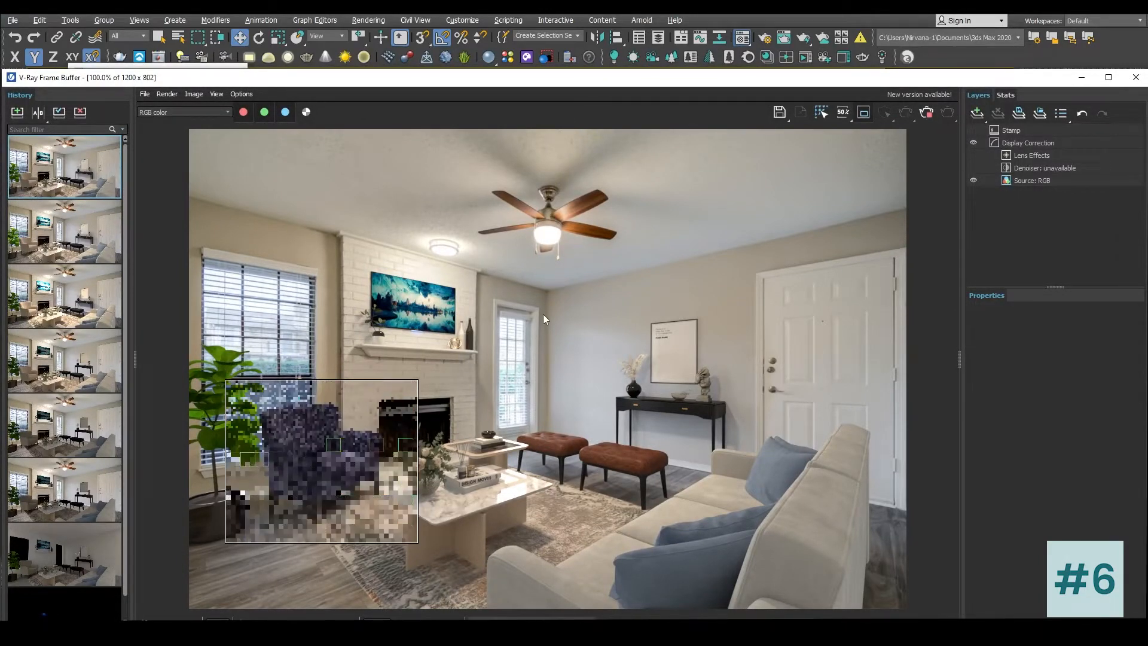
scroll(354, 428, "up", 1)
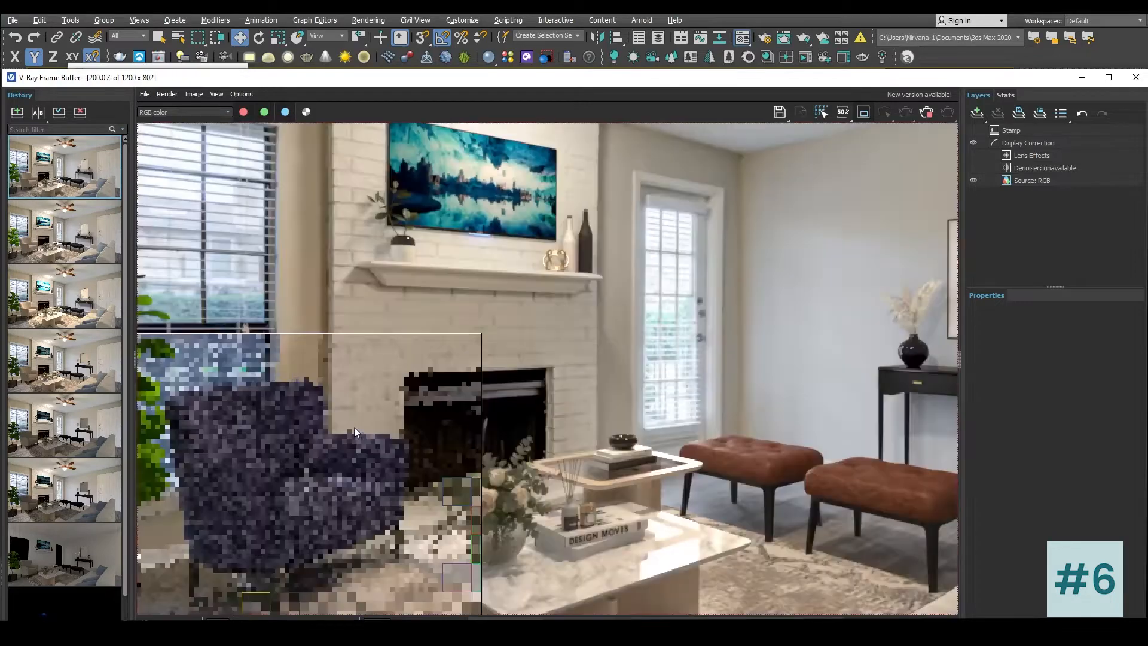
scroll(354, 426, "down", 1)
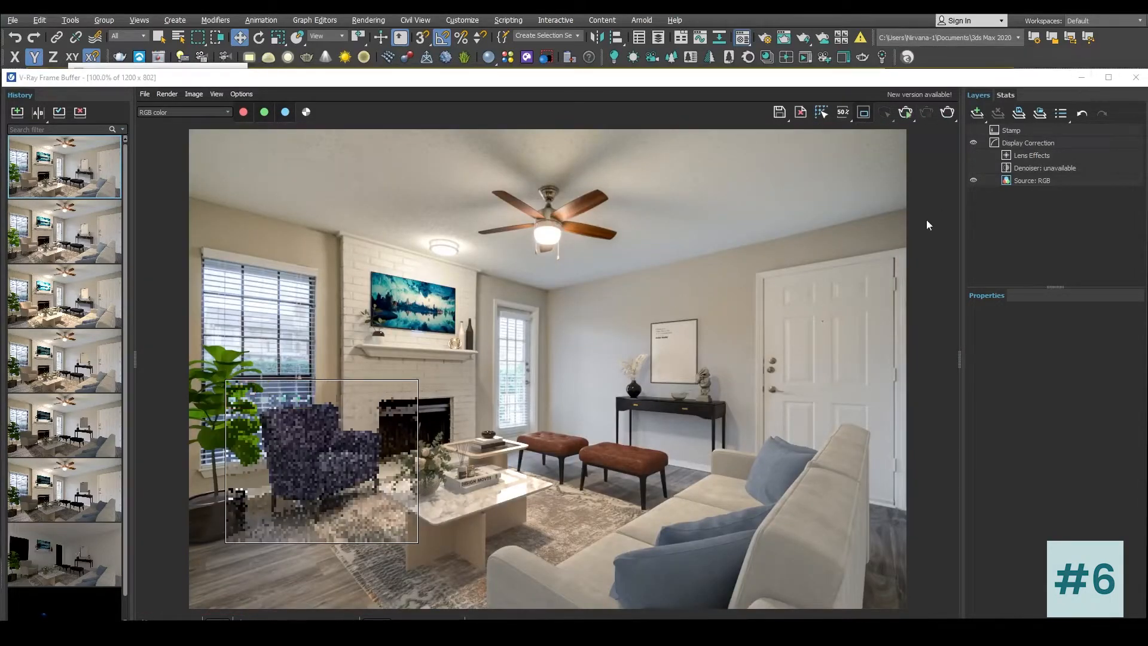
left_click(1081, 77)
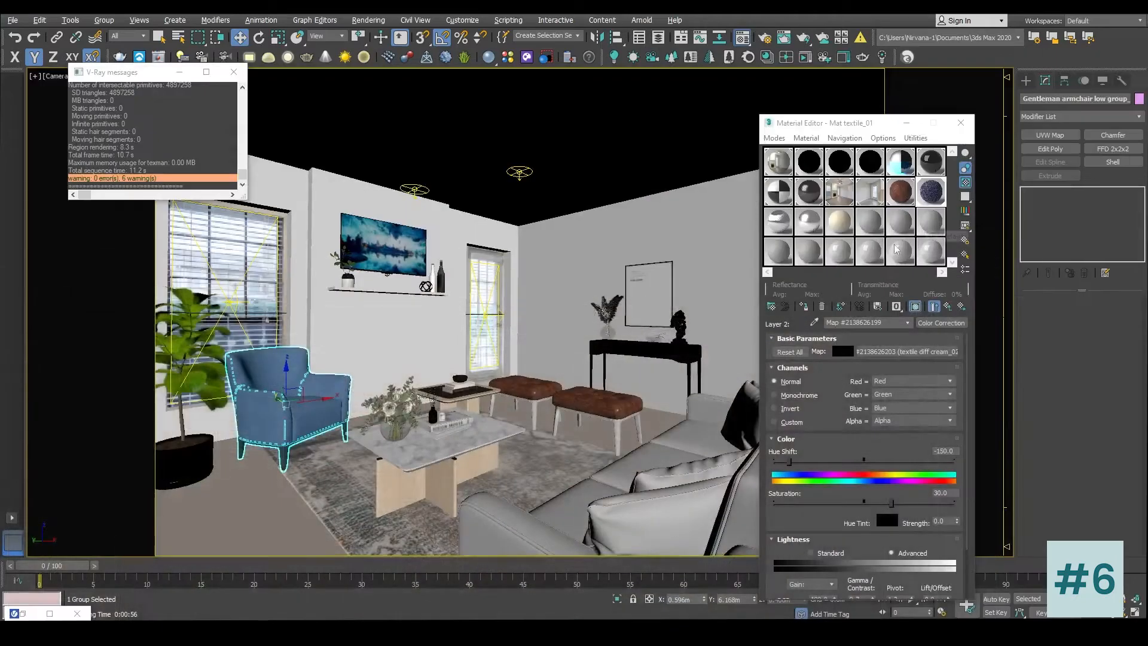
Step: Set the RGB gamma/contrast of the base material's diffuse Layer 2 Color Correction to 1.0
left_click(948, 306)
left_click(790, 437)
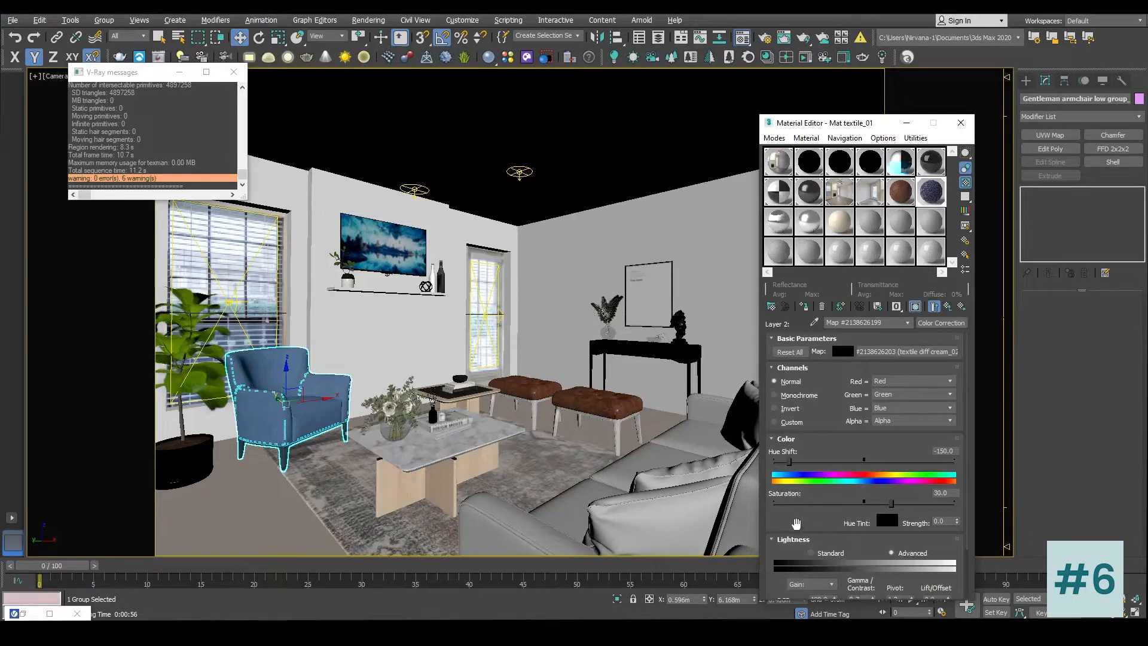
scroll(798, 415, "down", 2)
left_click_drag(862, 538, 807, 538)
type("1")
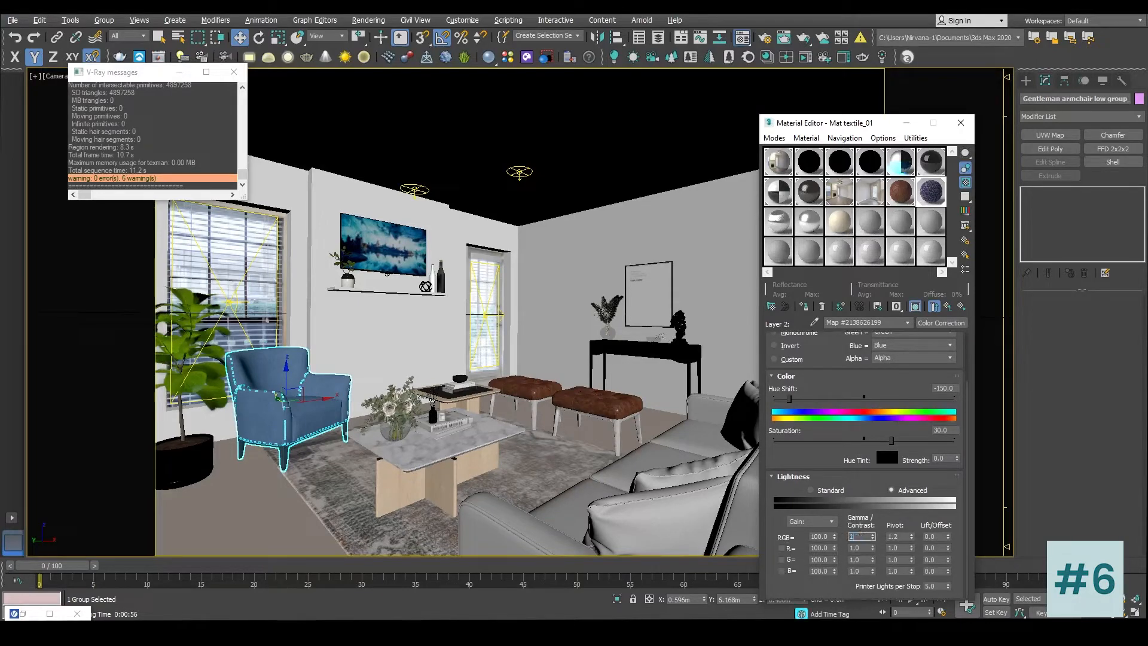
key("Return")
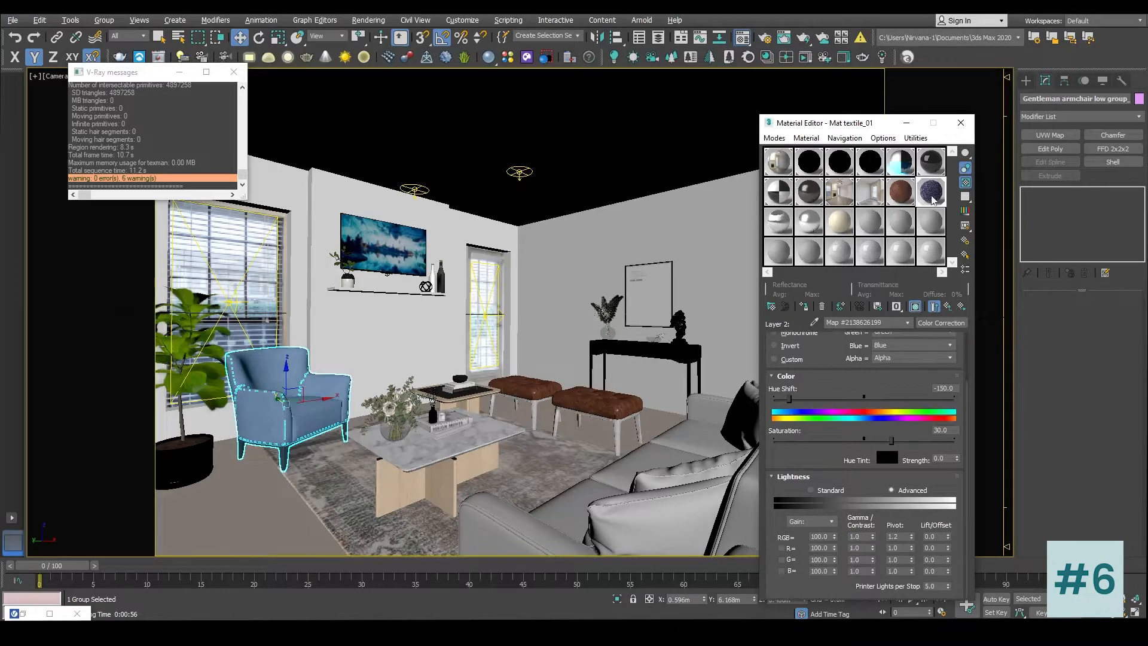
Step: Open the enlarged material preview and check the RGB gamma/contrast in the coat material's diffuse Layer 2 Color Correction
double_click(931, 197)
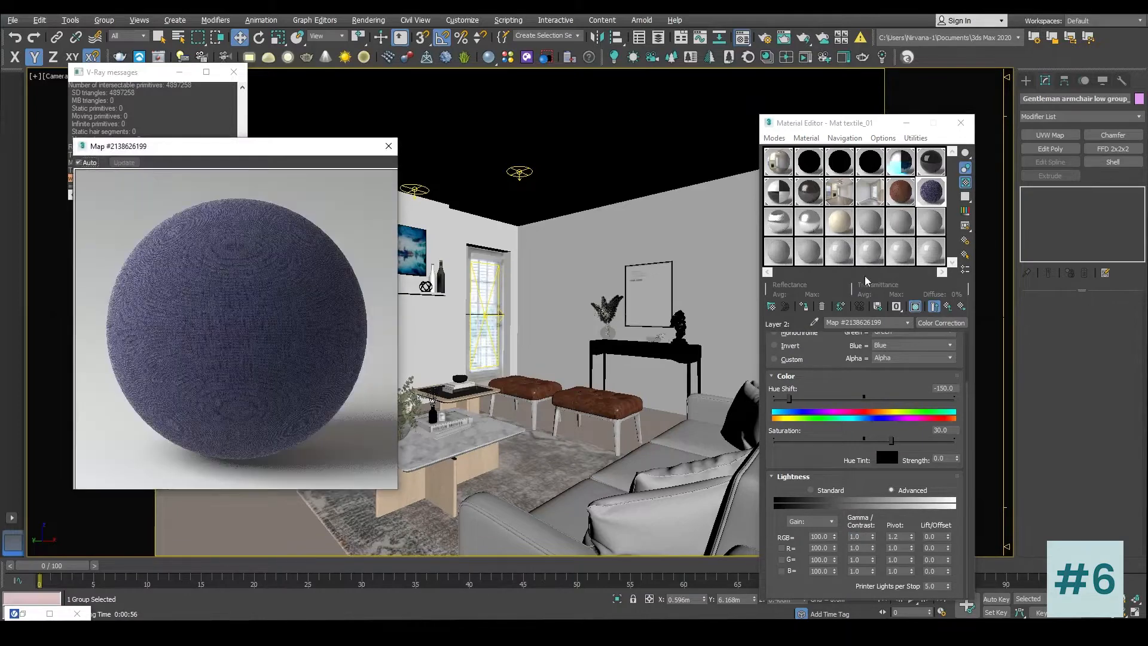
left_click(948, 306)
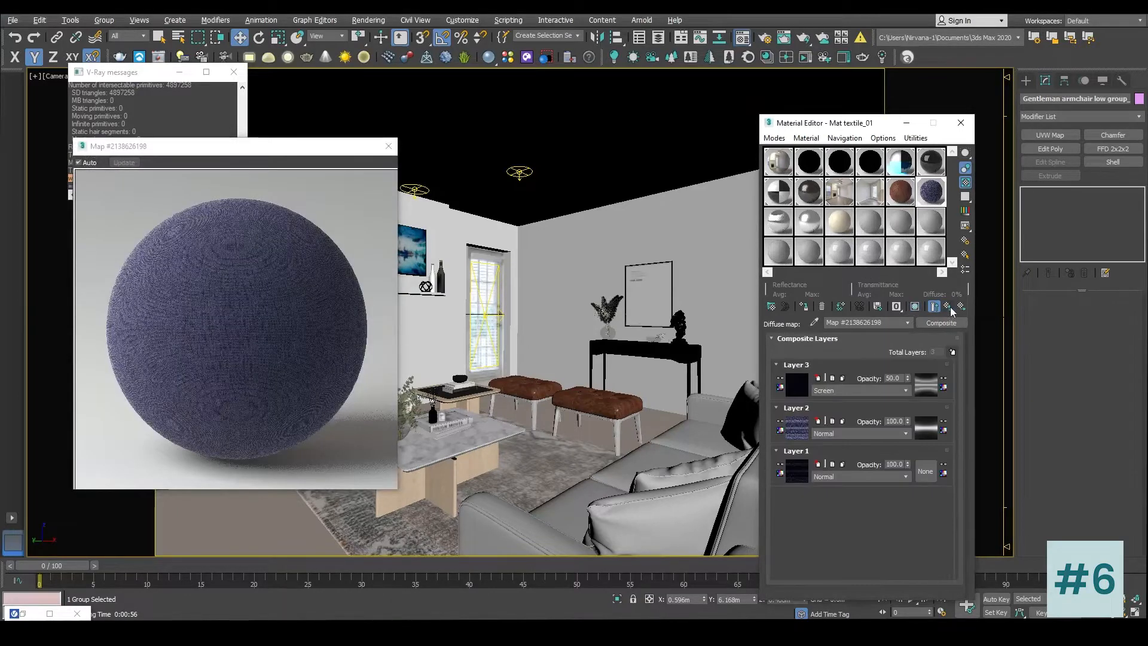
left_click(951, 308)
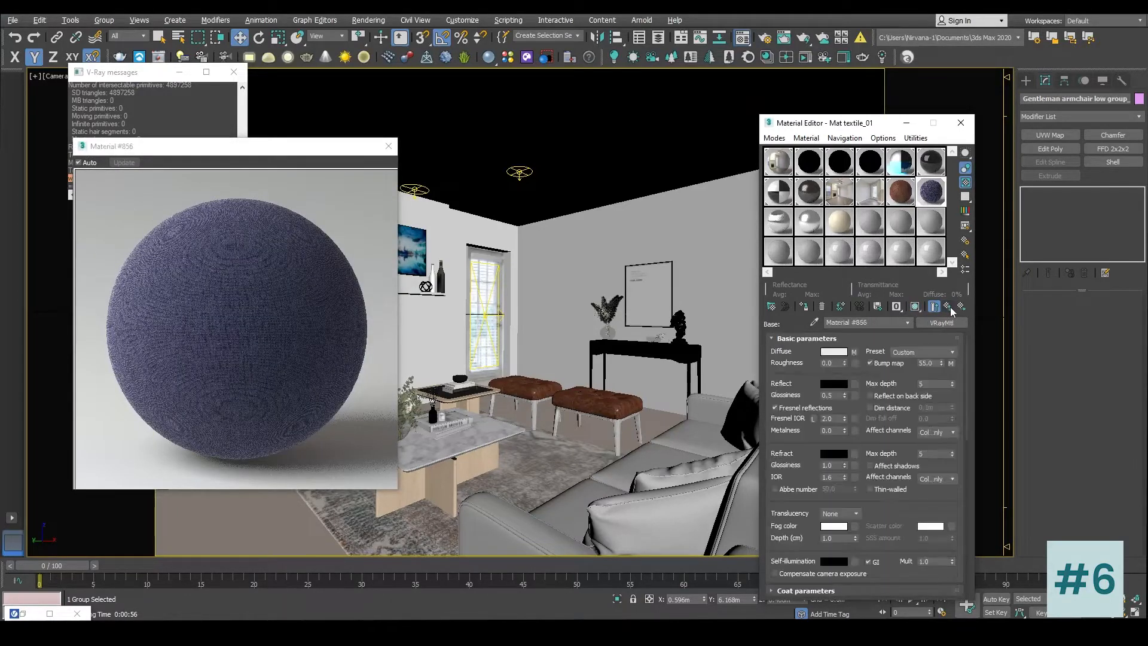
left_click(950, 308)
left_click(827, 386)
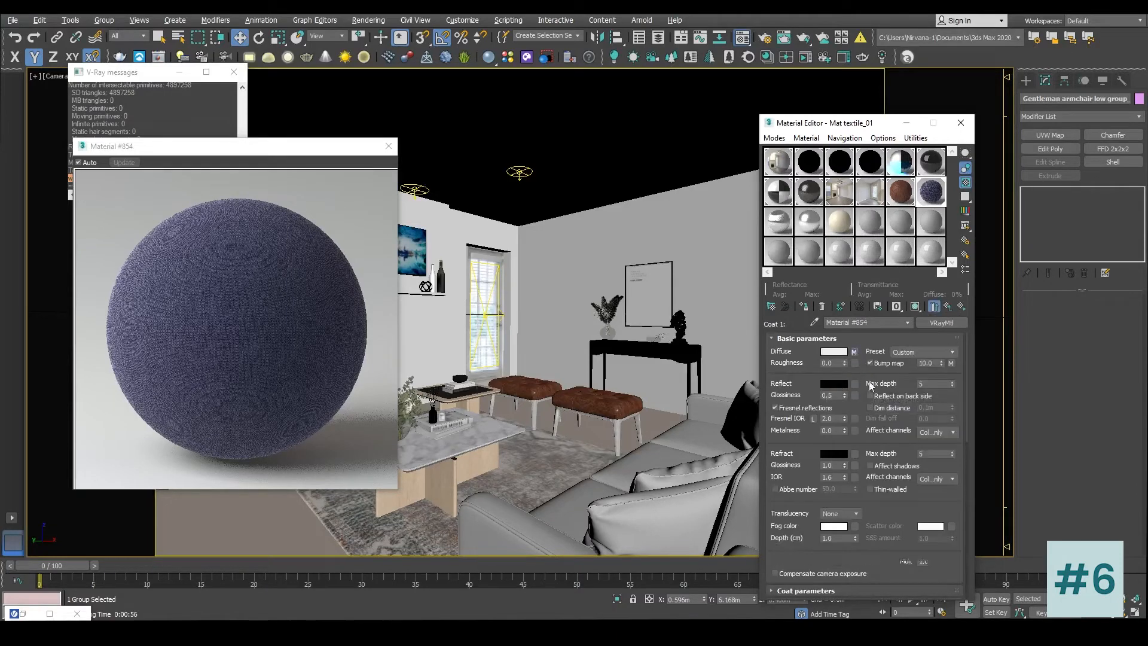
left_click(854, 352)
left_click(801, 431)
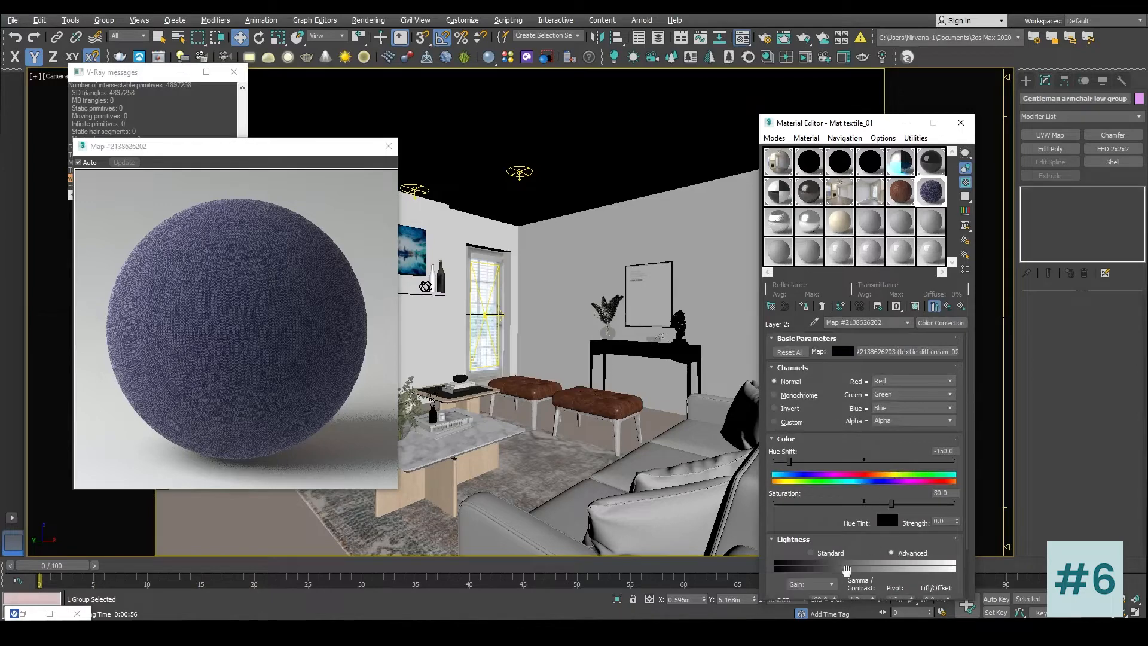
scroll(800, 526, "down", 2)
double_click(860, 537)
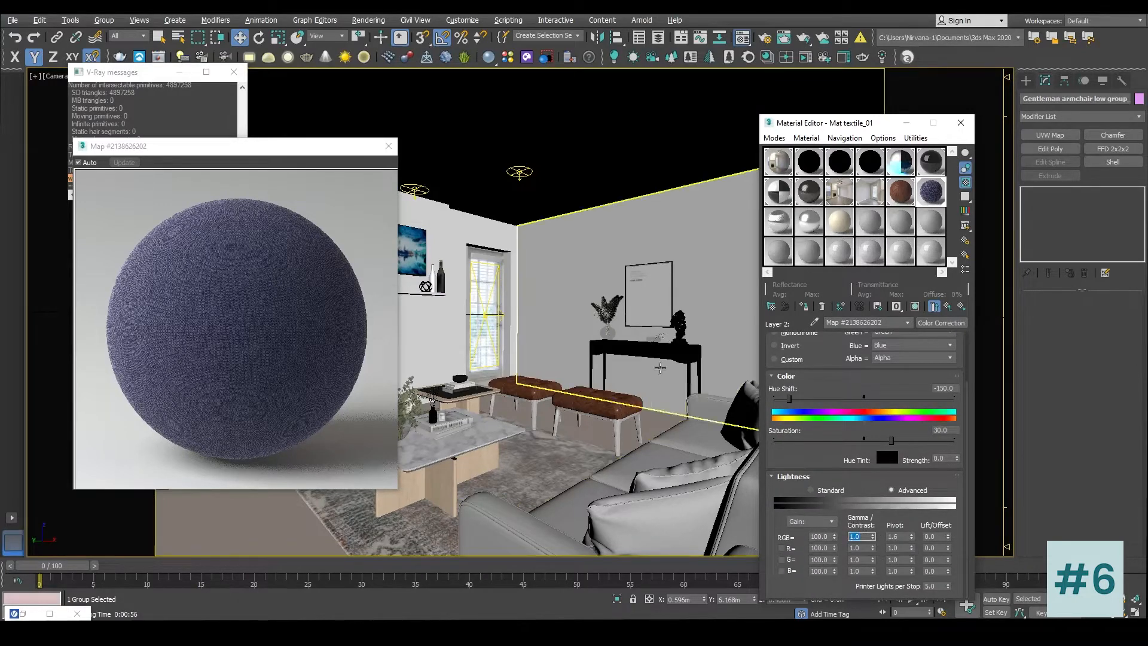
Step: Render the armchair region again in the V-Ray Frame Buffer and turn off the region selection
right_click(586, 242)
left_click(632, 399)
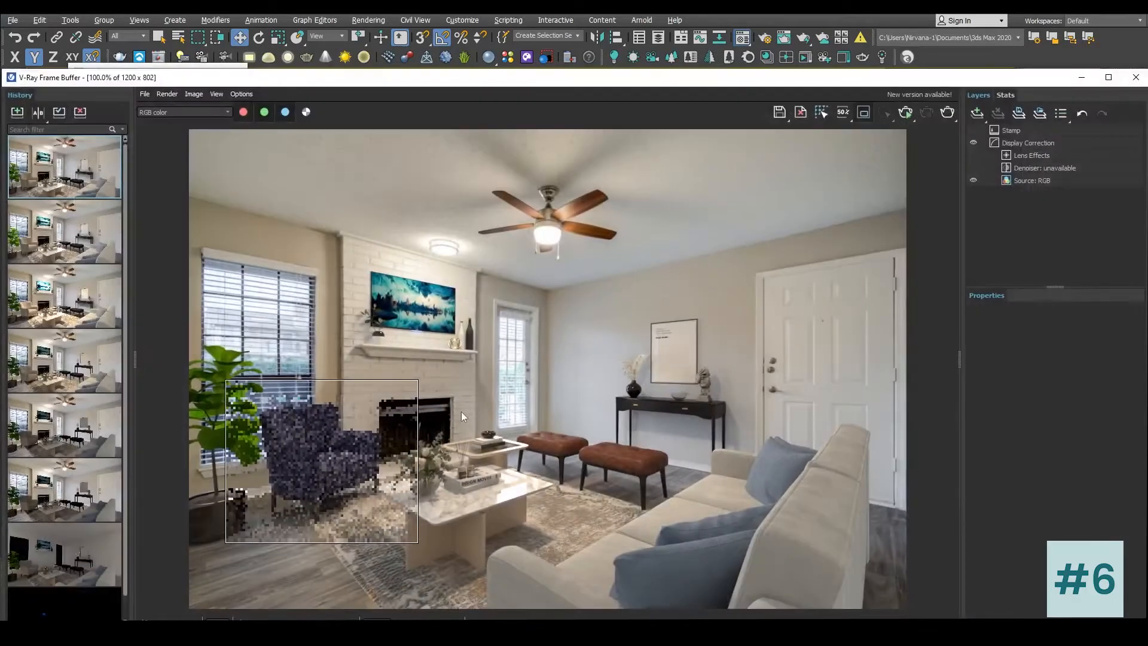
left_click(946, 113)
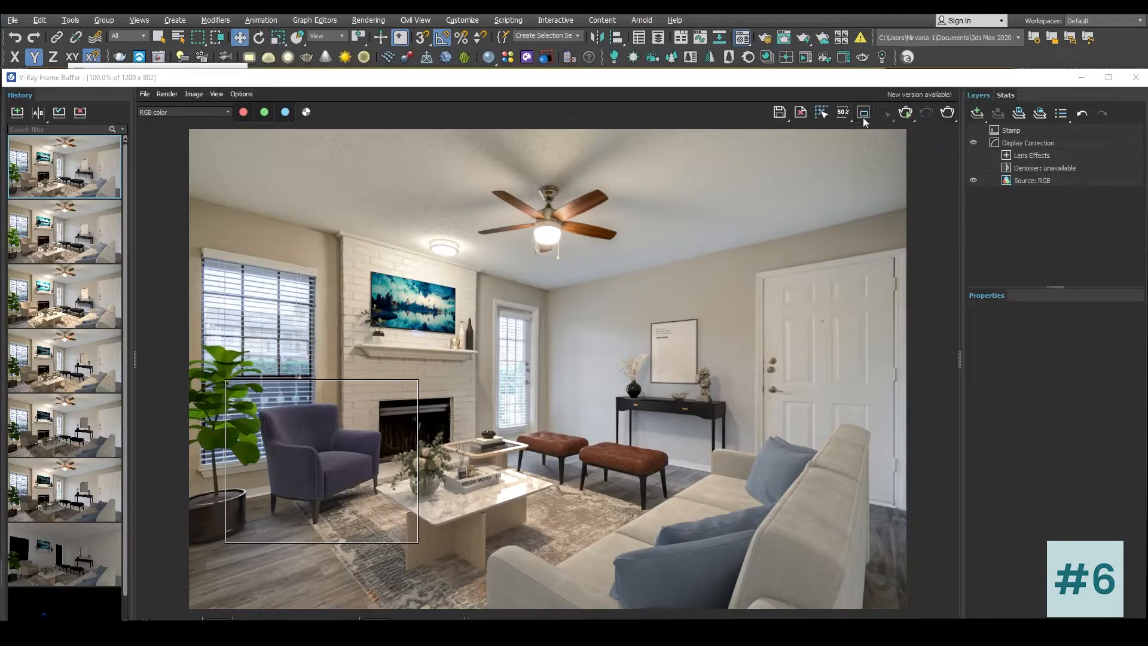
left_click(644, 278)
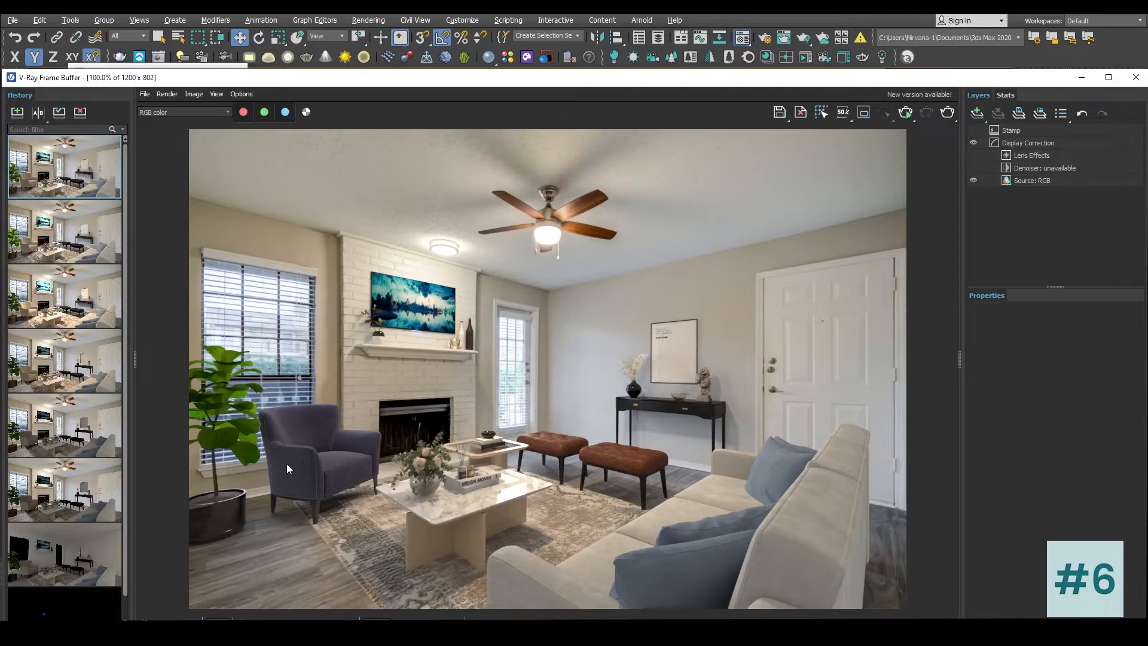
Step: Examine the re-rendered armchair at 200% and compare its fabric color with the reference photo
scroll(285, 463, "up", 2)
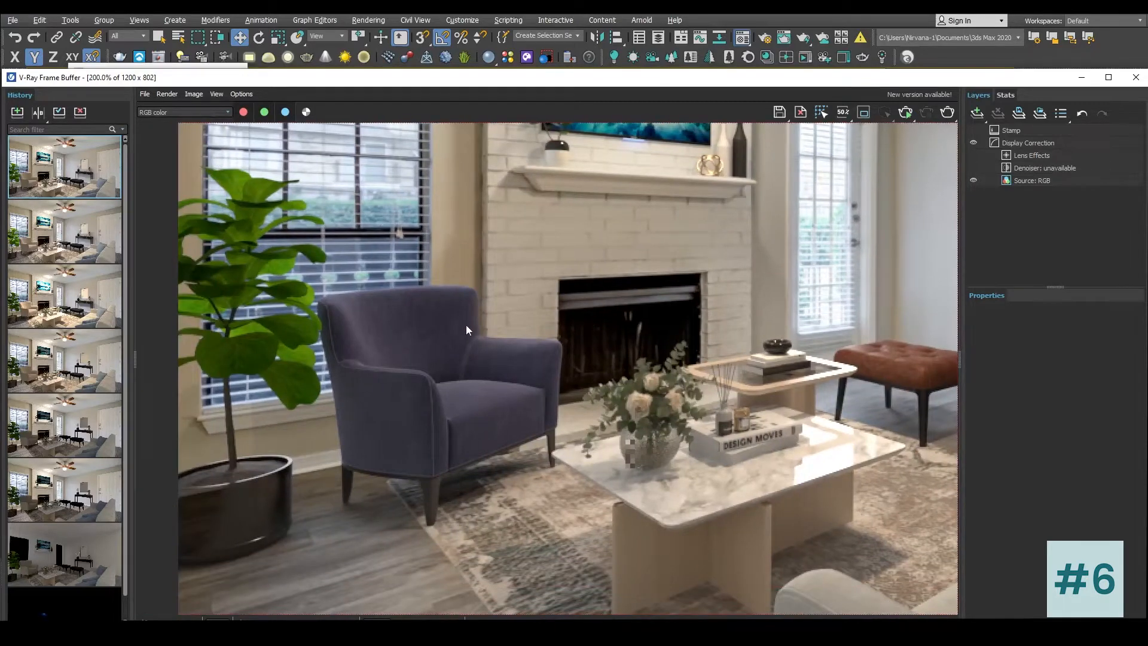
key("alt+Tab")
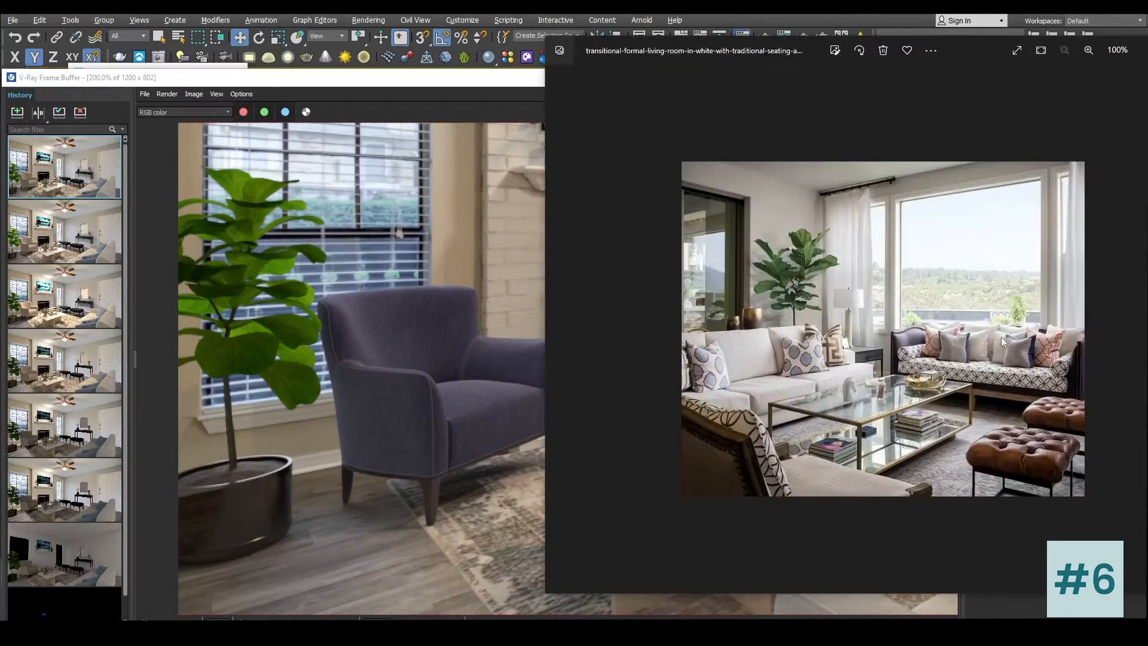
left_click(449, 254)
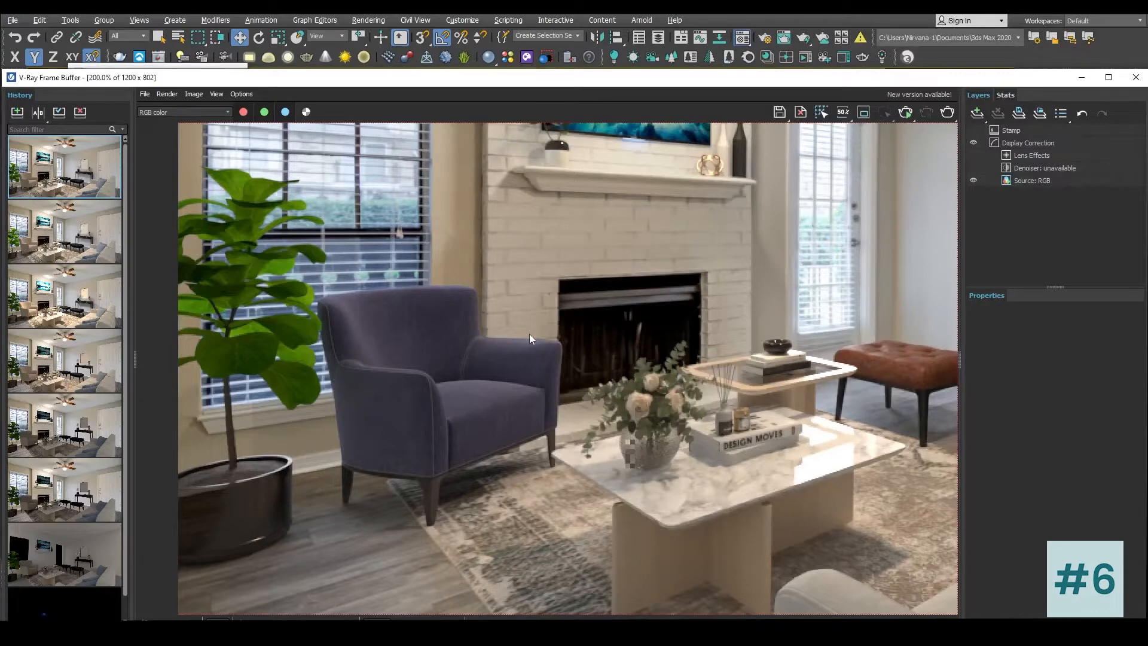
scroll(527, 334, "down", 2)
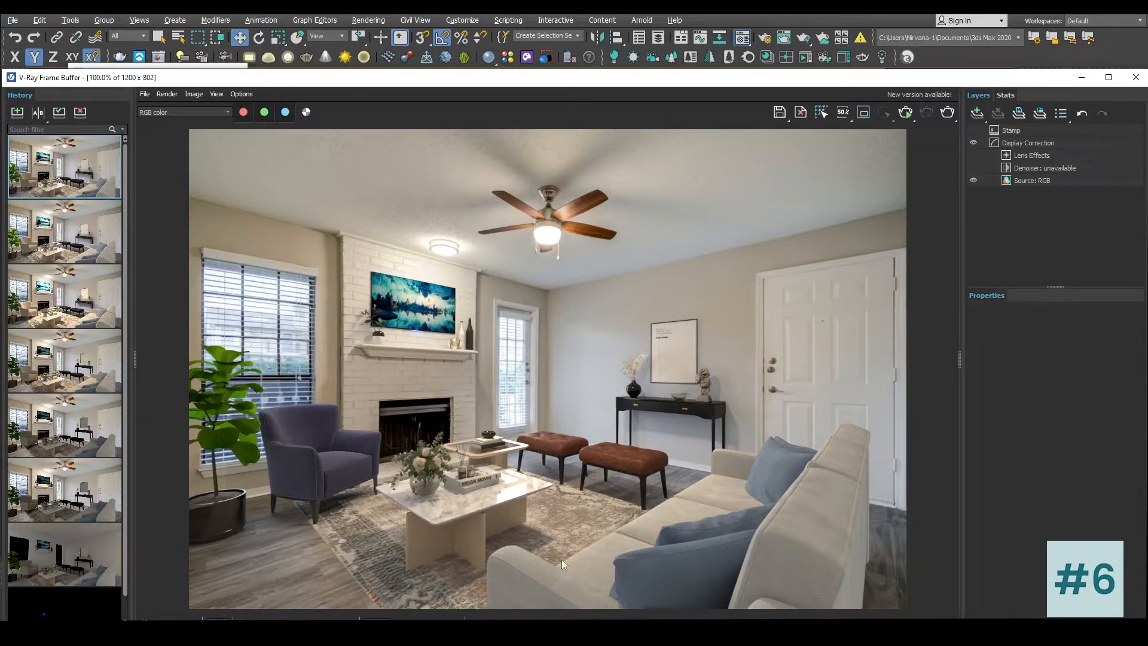
Step: Place the reference photo over the fireplace side of the full render, compare the sofa side with it, and minimize both windows
left_click(488, 630)
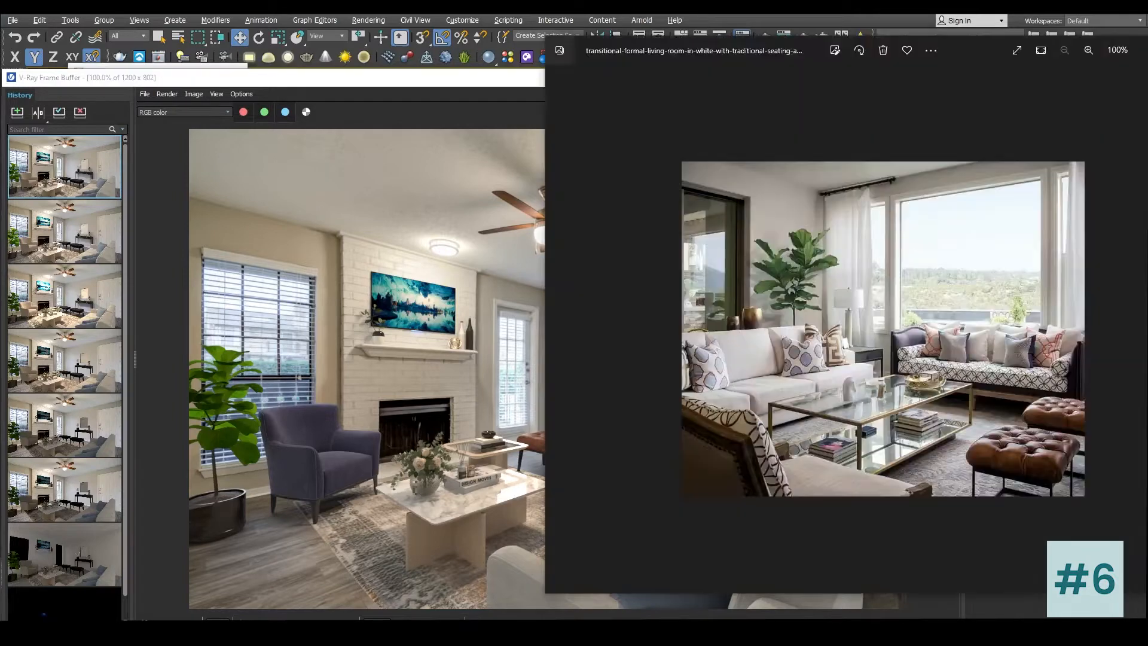
left_click_drag(786, 52, 73, 94)
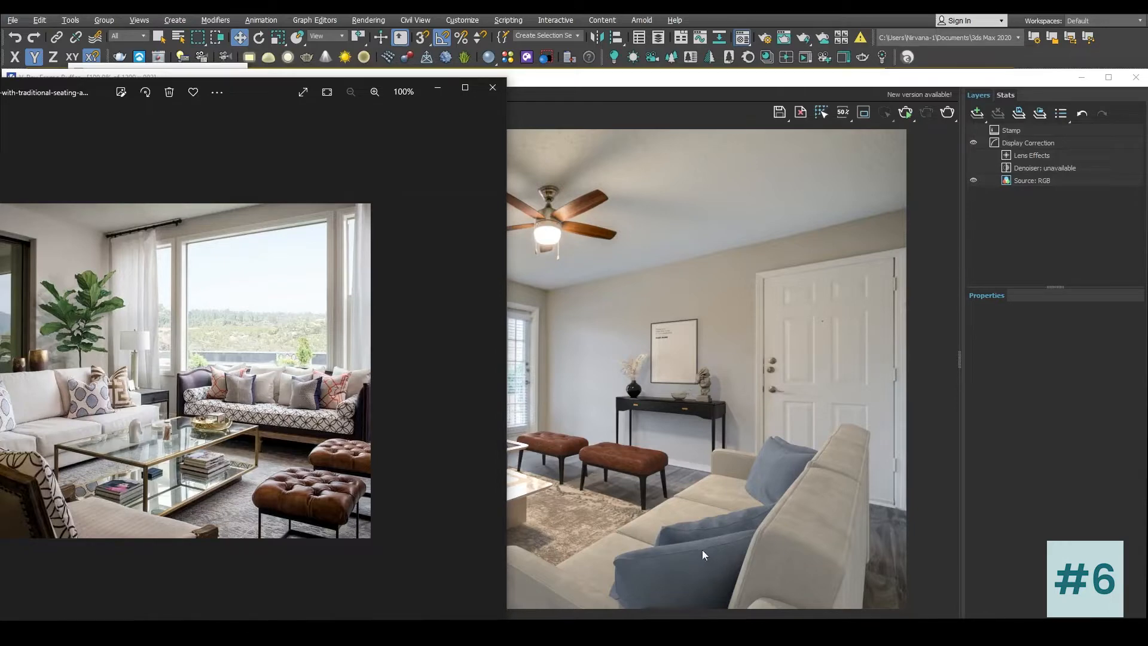
left_click(438, 90)
left_click(1082, 77)
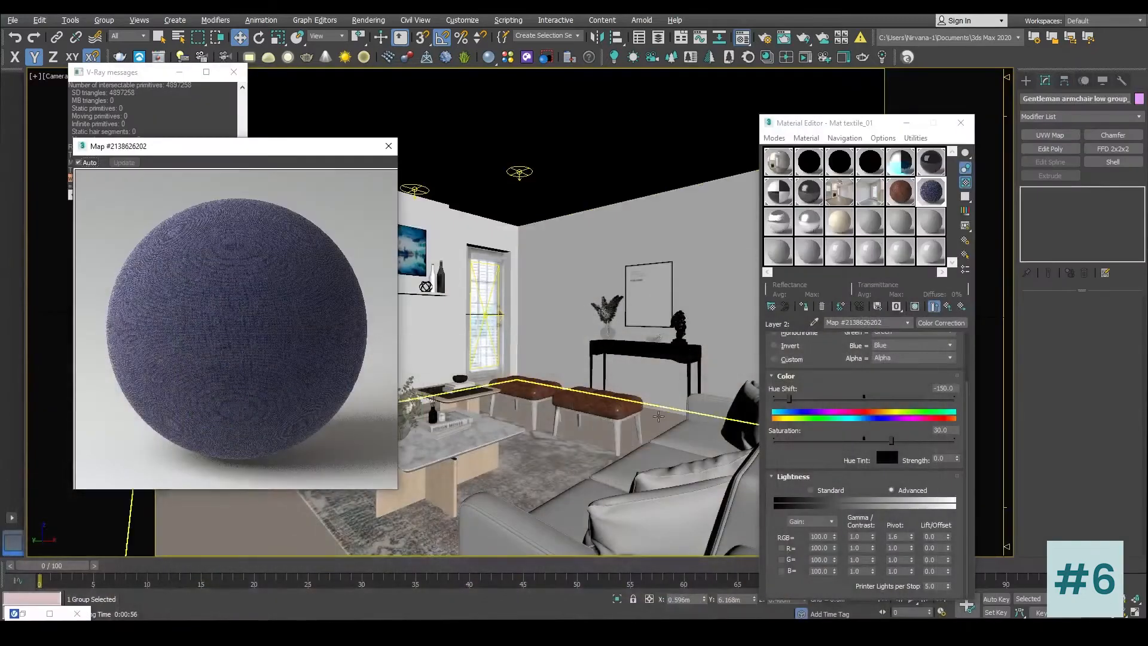
Step: Close the armchair map preview, sample the sofa's Cloth_1 material into an editor slot, and open its enlarged preview
left_click(389, 146)
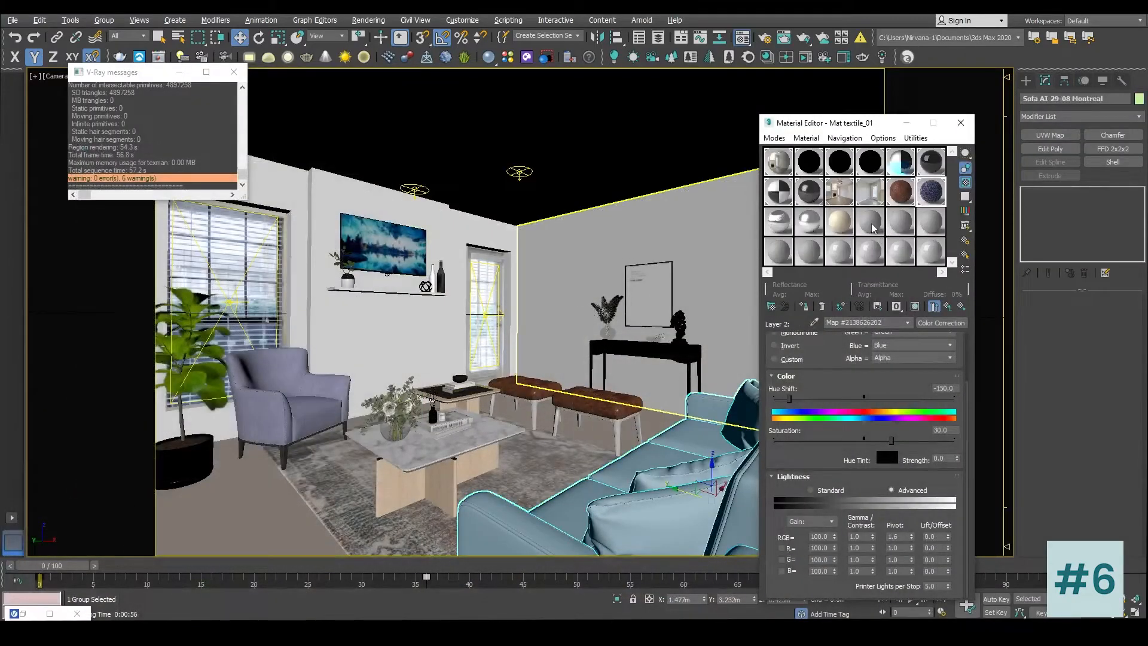
left_click(900, 220)
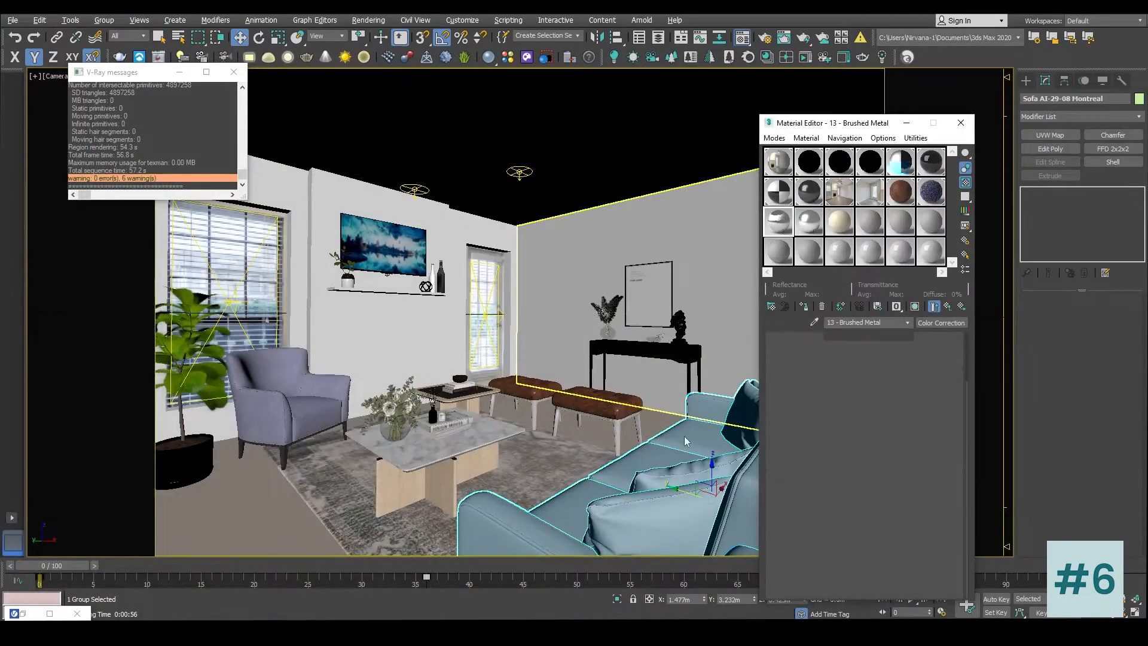
left_click(686, 468)
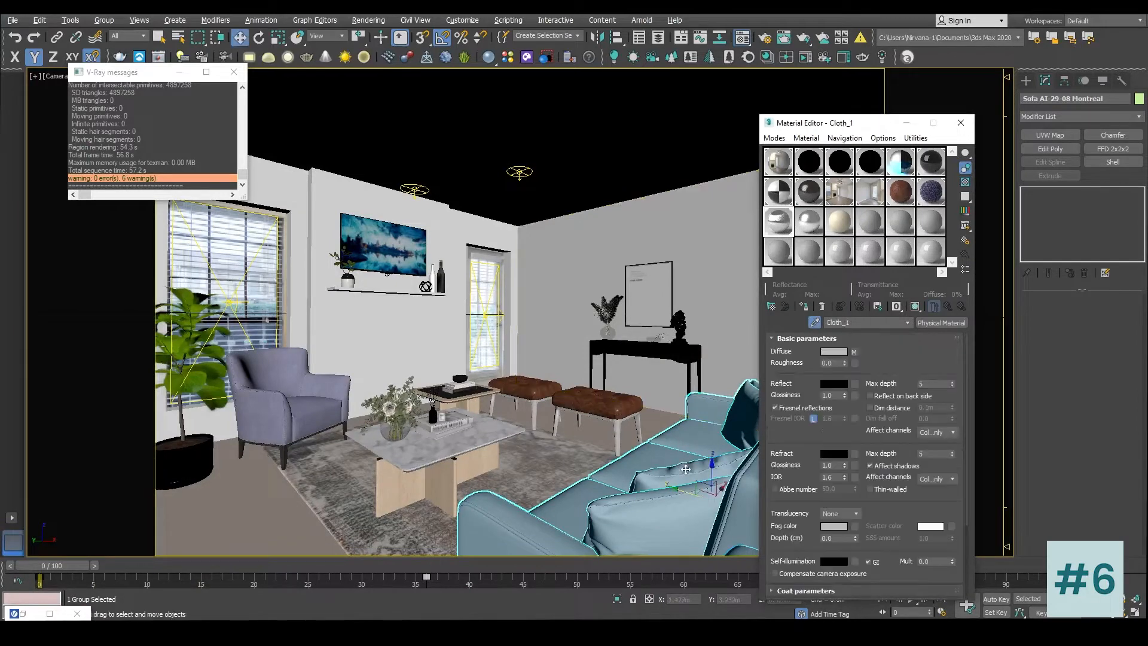
double_click(783, 229)
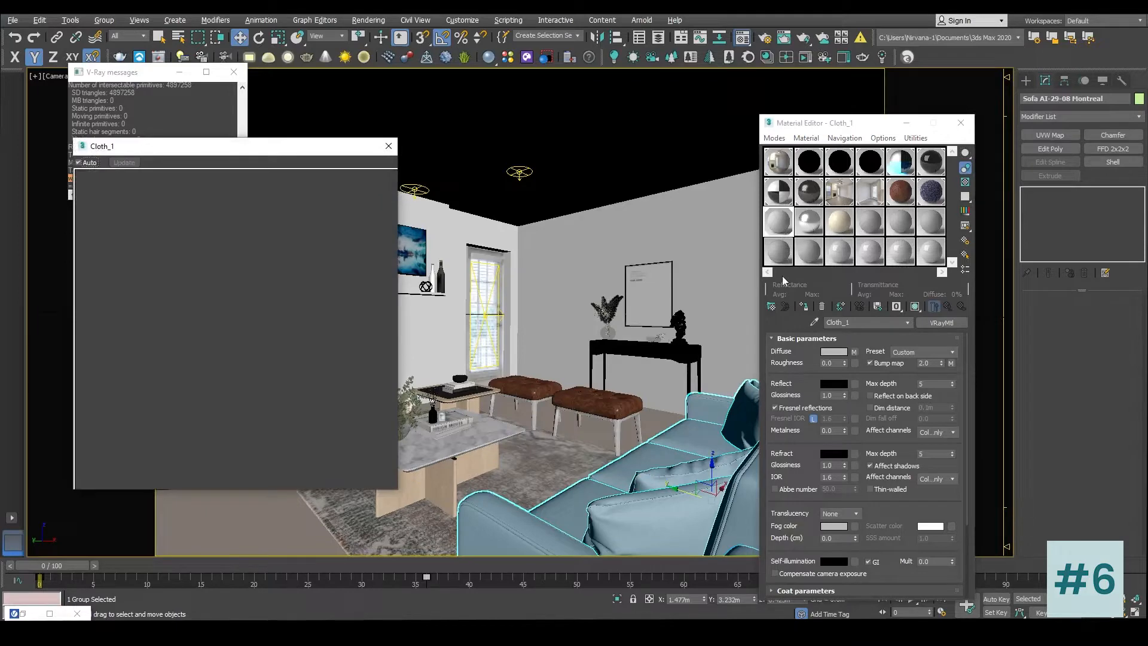
Step: View the fabric_masc_03.jpg mask in the Mix Amount of Cloth_1's diffuse map and set its filtering to Summed Area
left_click(853, 351)
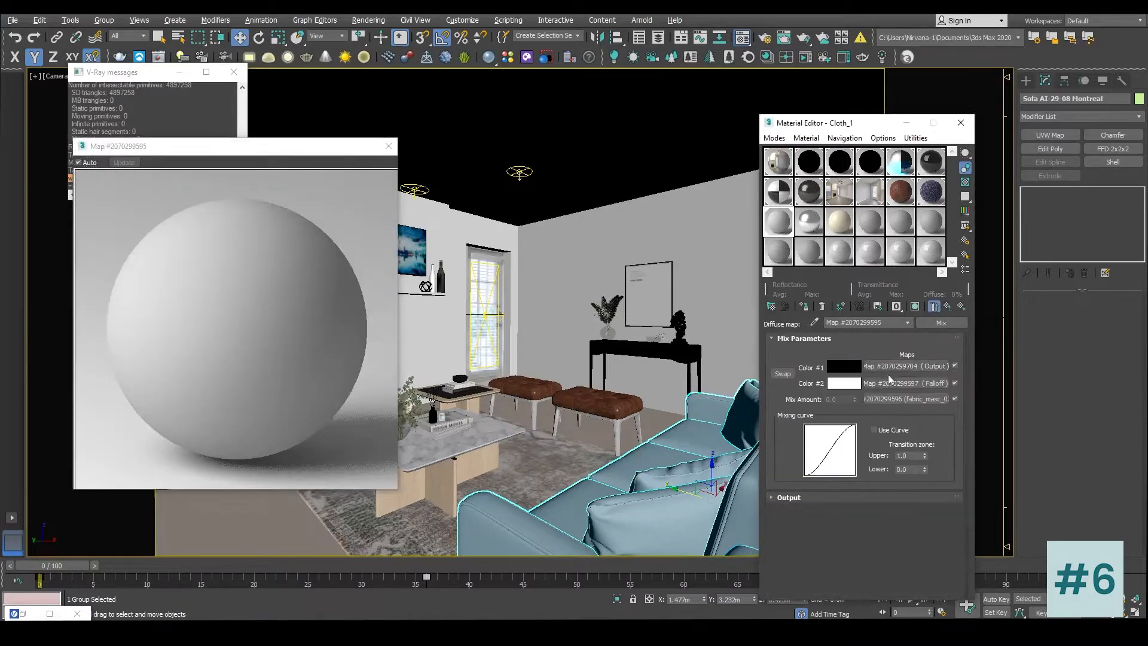
left_click(930, 400)
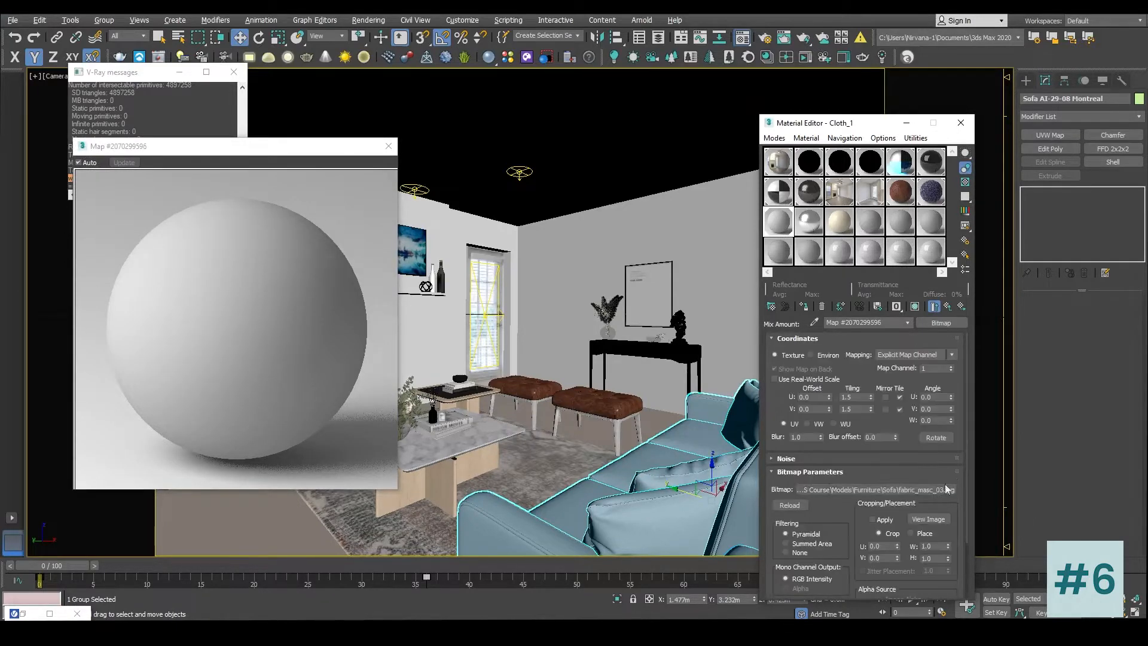
left_click(929, 518)
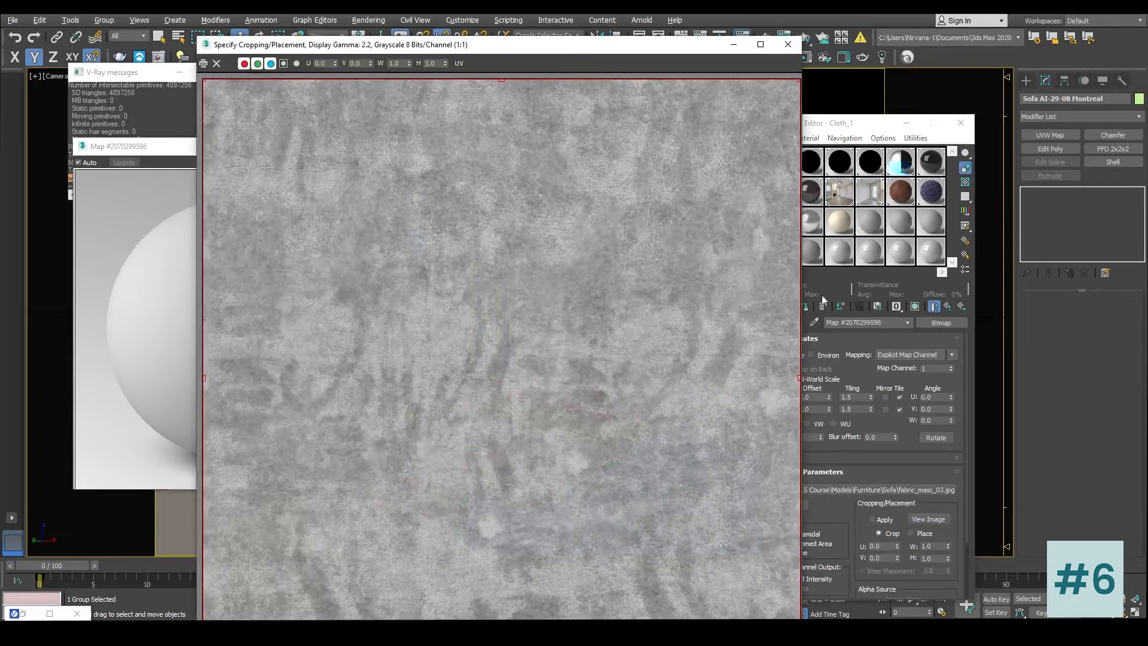
left_click(787, 44)
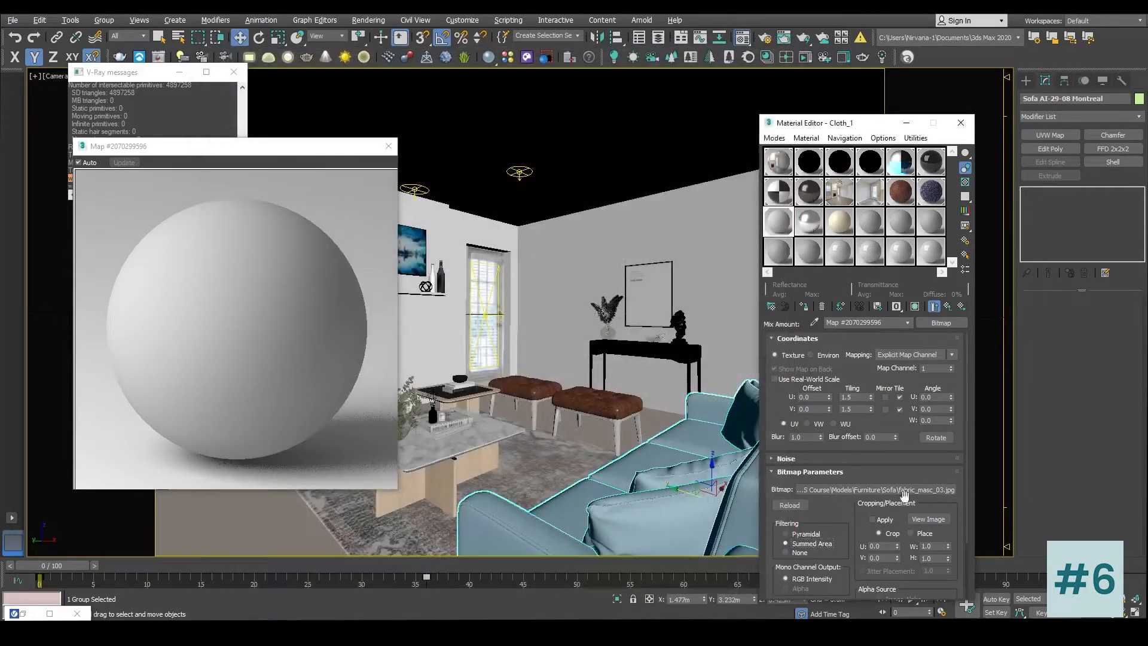
Step: View the velutto13.jpg bitmap in the front Output map of the Color #2 Falloff and set its filtering to Summed Area
left_click(948, 306)
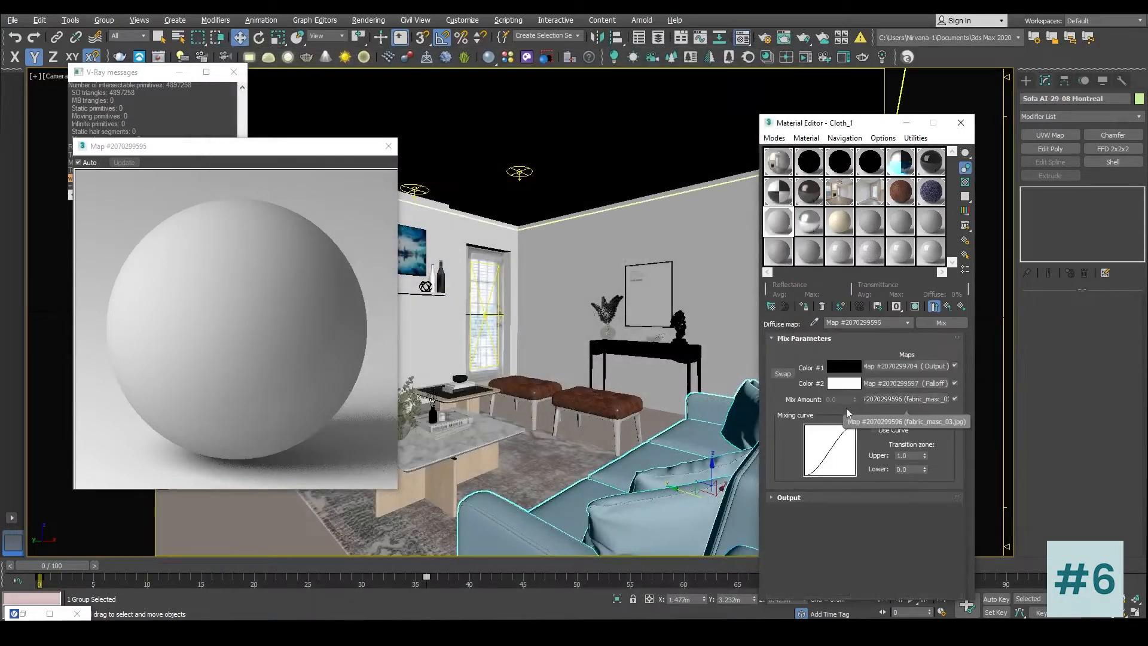
left_click(898, 385)
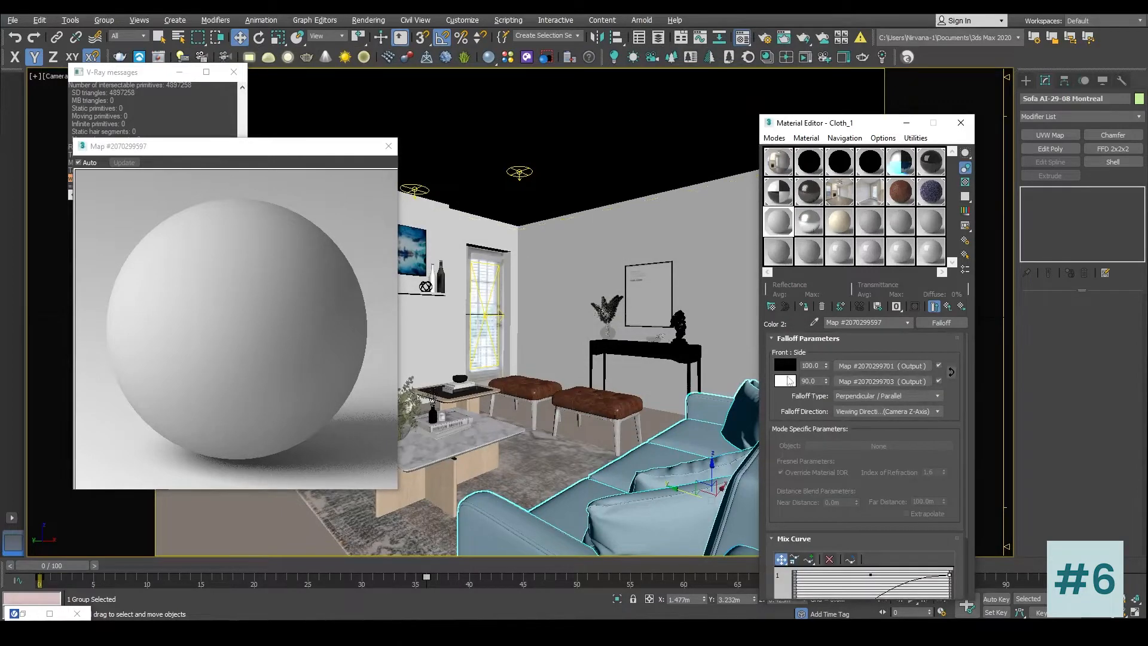
left_click(906, 367)
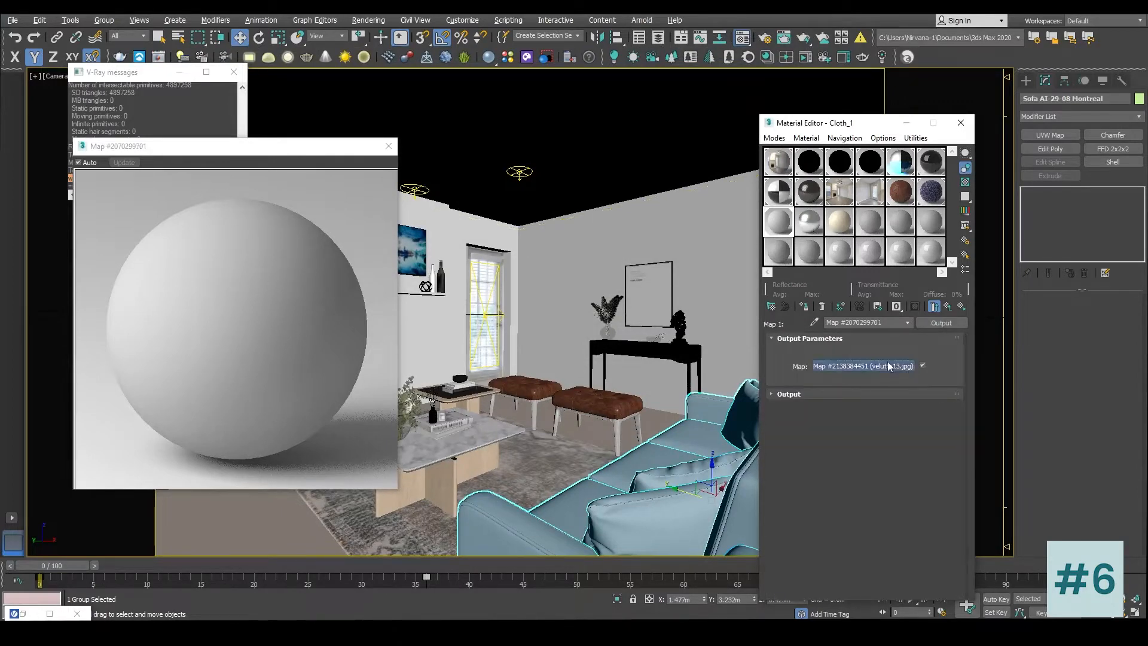
left_click(863, 366)
left_click(940, 520)
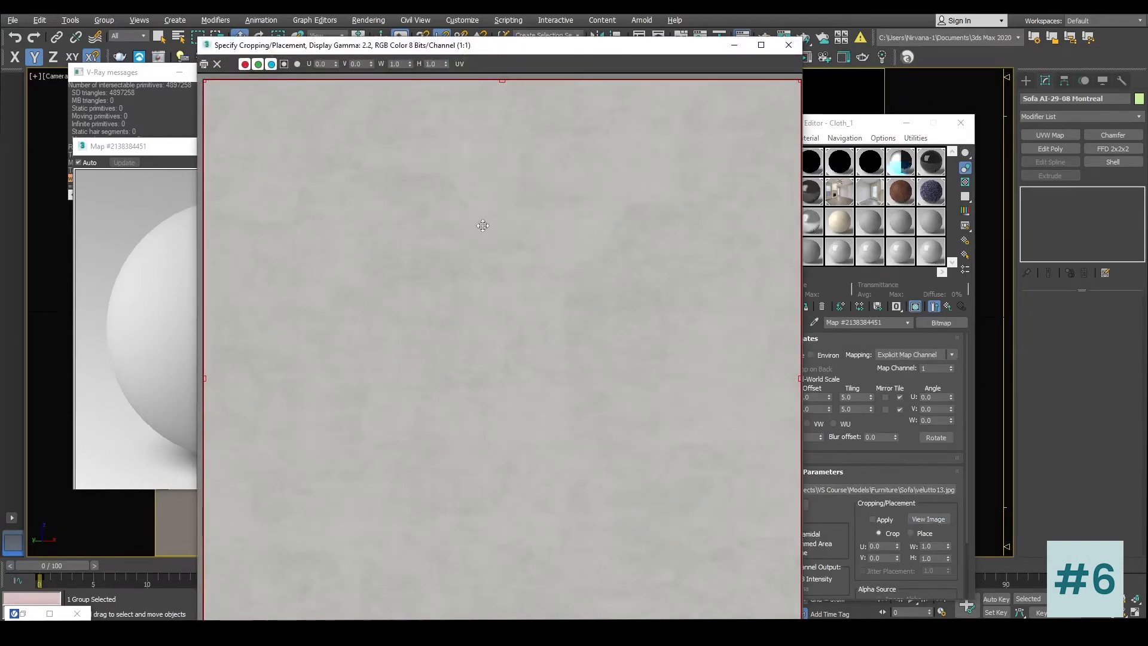
left_click(788, 45)
left_click(812, 544)
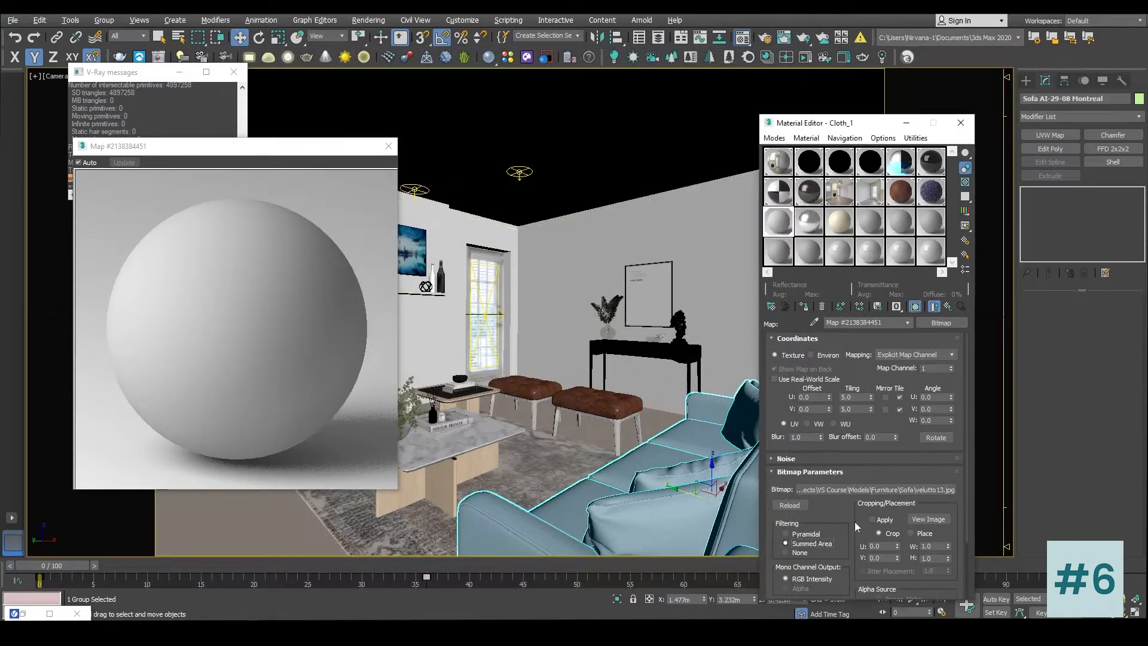
Step: Wrap the velutto13.jpg bitmap in a Color Correction map, keeping the bitmap as its sub-map
left_click(940, 322)
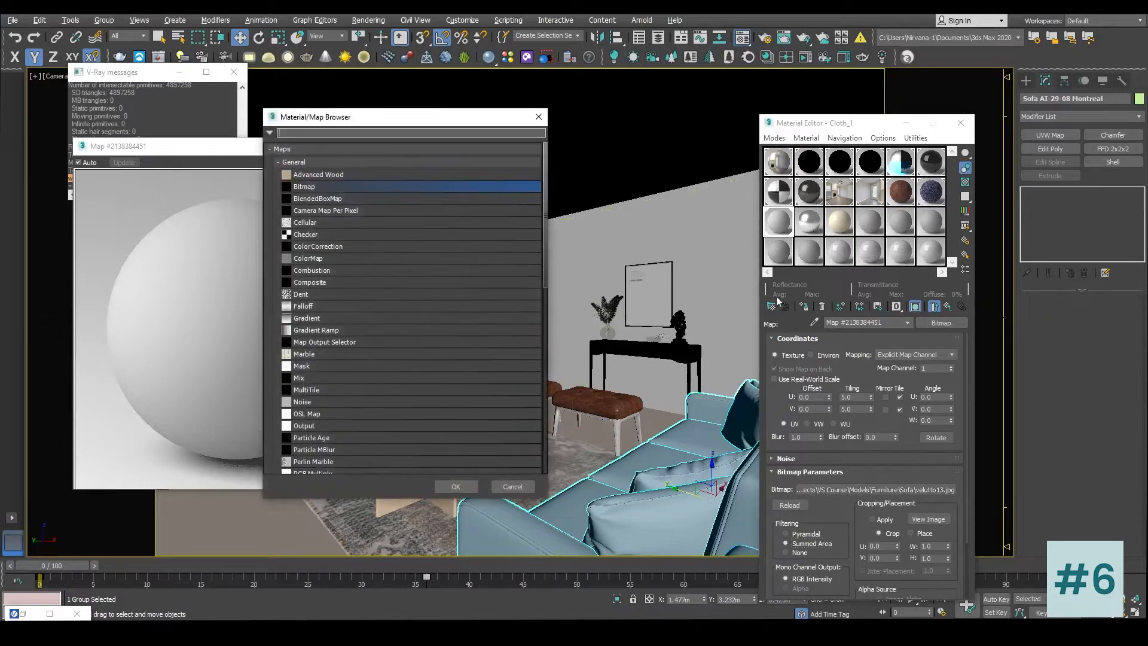
double_click(314, 245)
left_click(840, 391)
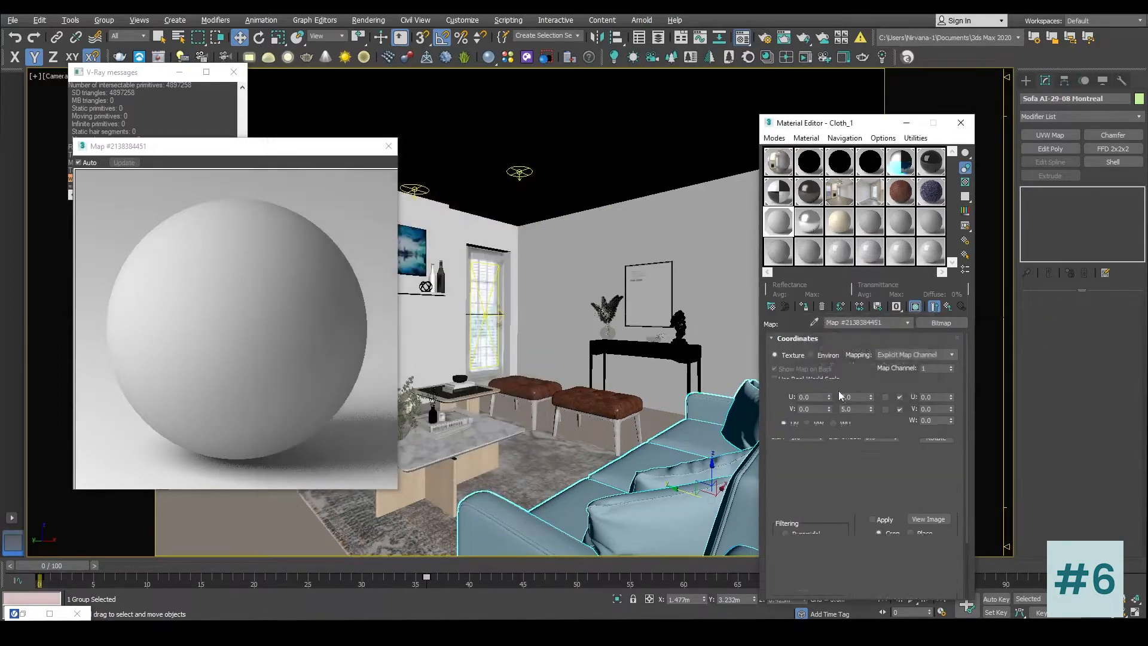
Step: Try a hue shift of 28.106 and a saturation of 42.857 in the Color Correction, checking the map's own preview
left_click_drag(865, 462, 878, 463)
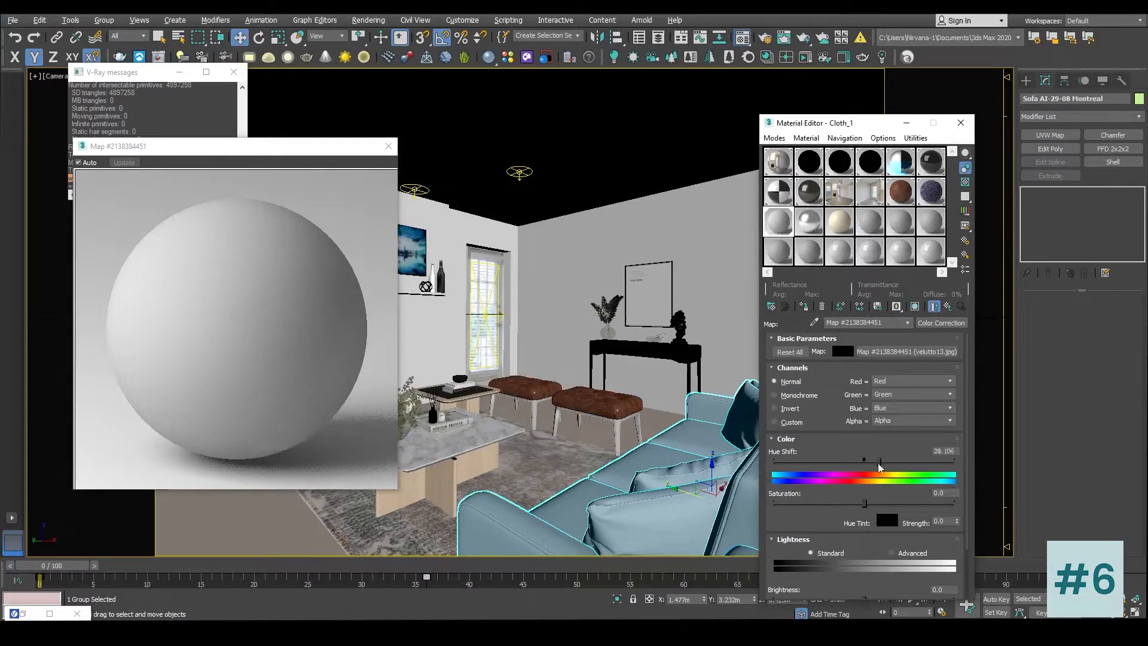
left_click_drag(864, 503, 904, 503)
left_click(934, 306)
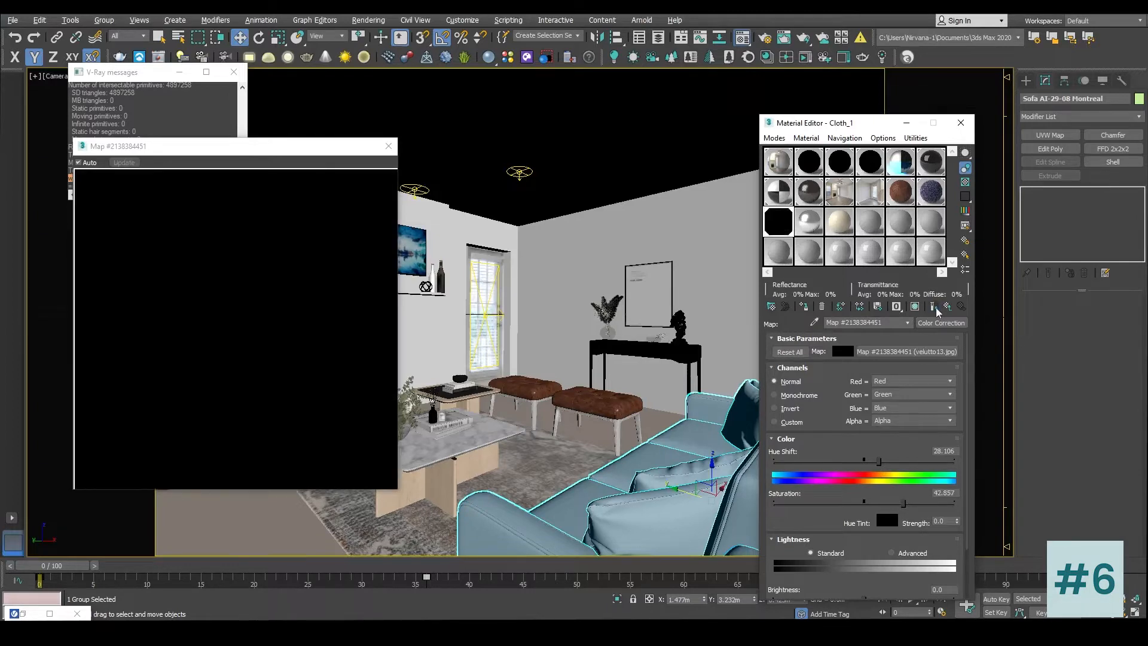
left_click(932, 351)
left_click(932, 309)
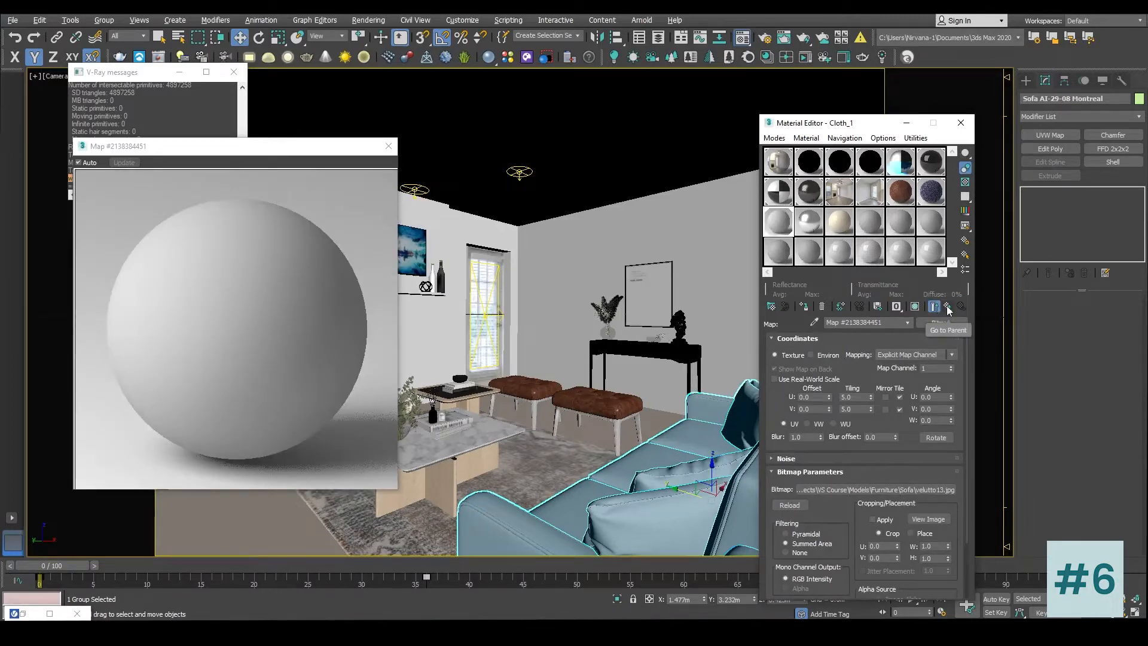
left_click(948, 308)
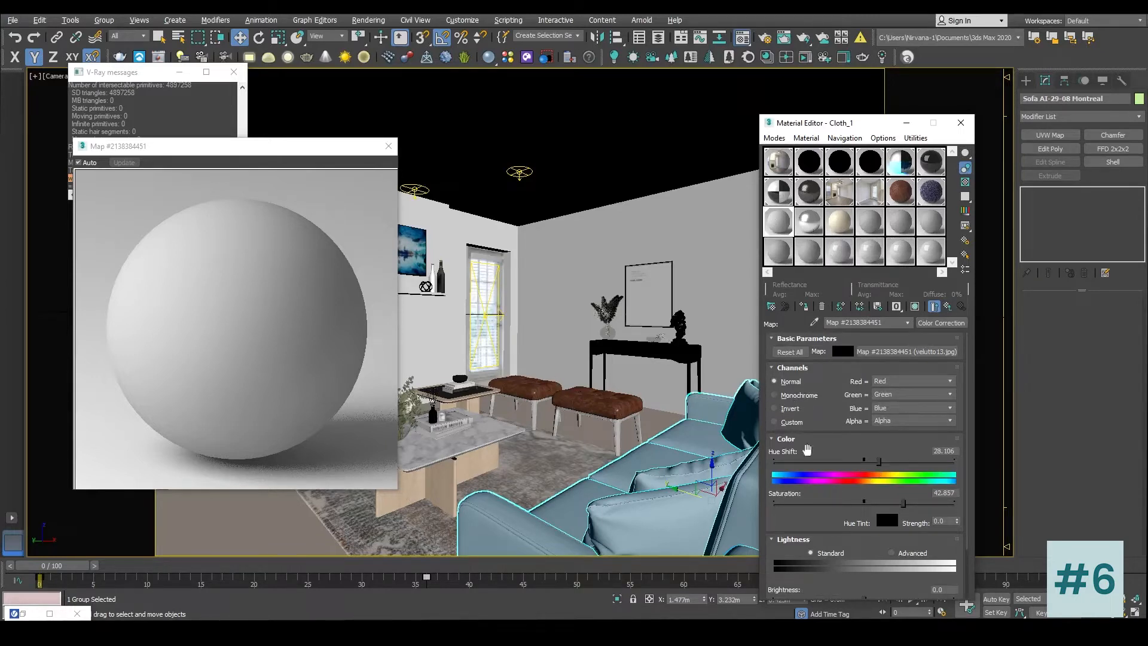
Step: Try a brightness of 16.944 and a contrast of 20.266 in the Color Correction, and reset all its settings
left_click_drag(794, 516, 790, 452)
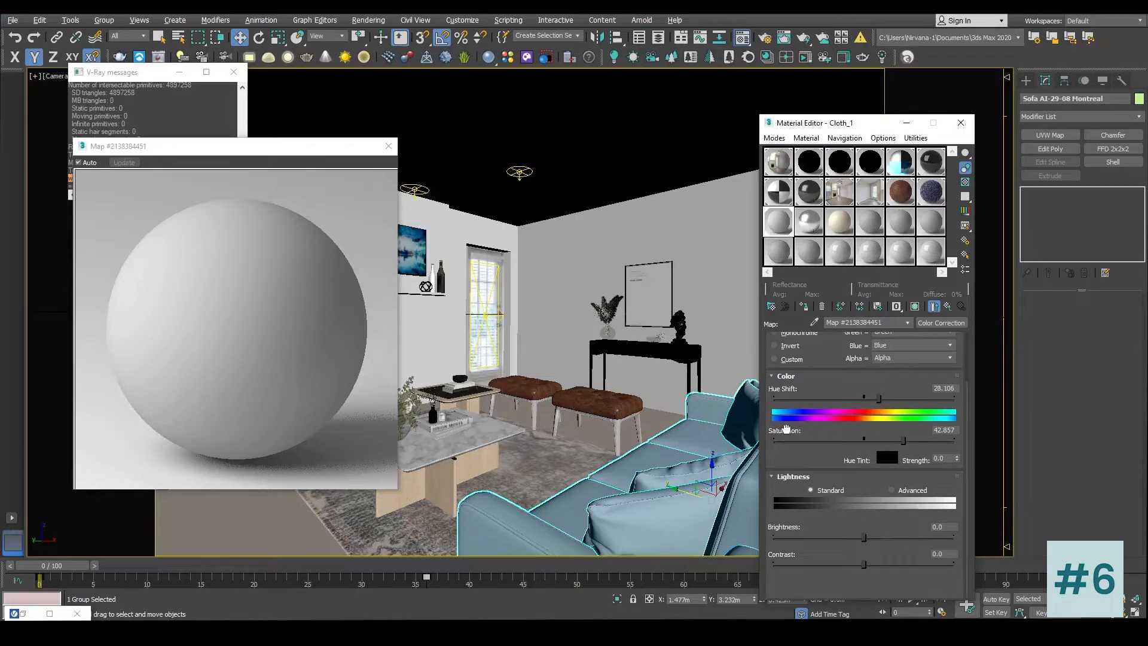
left_click_drag(870, 538, 883, 565)
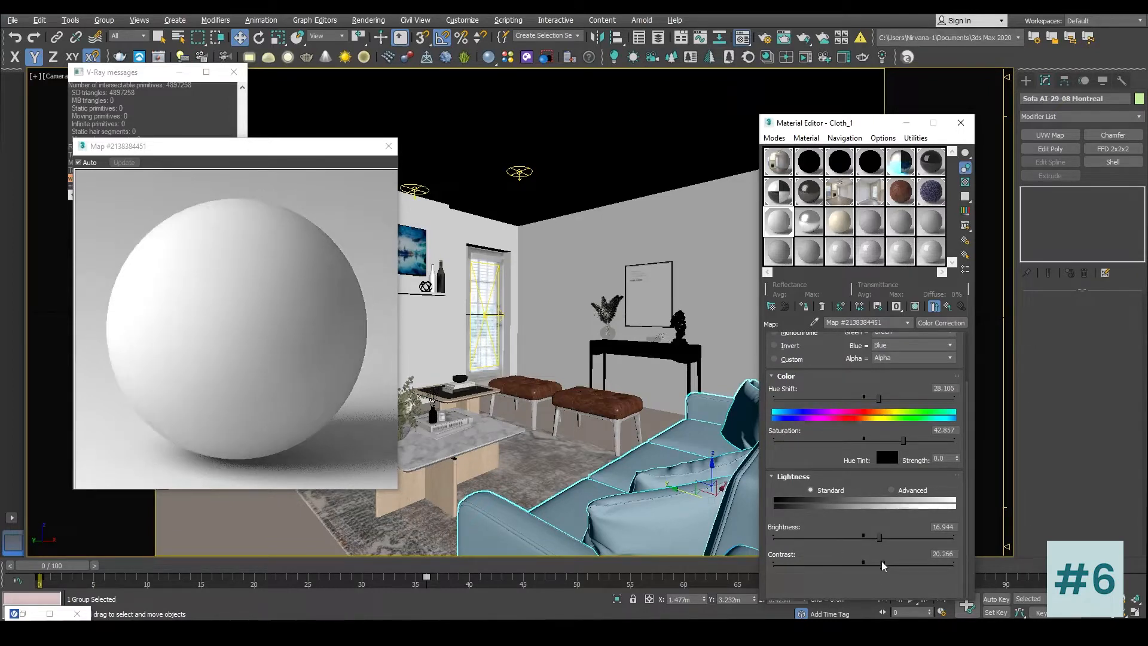
double_click(948, 526)
type("1")
key("Return")
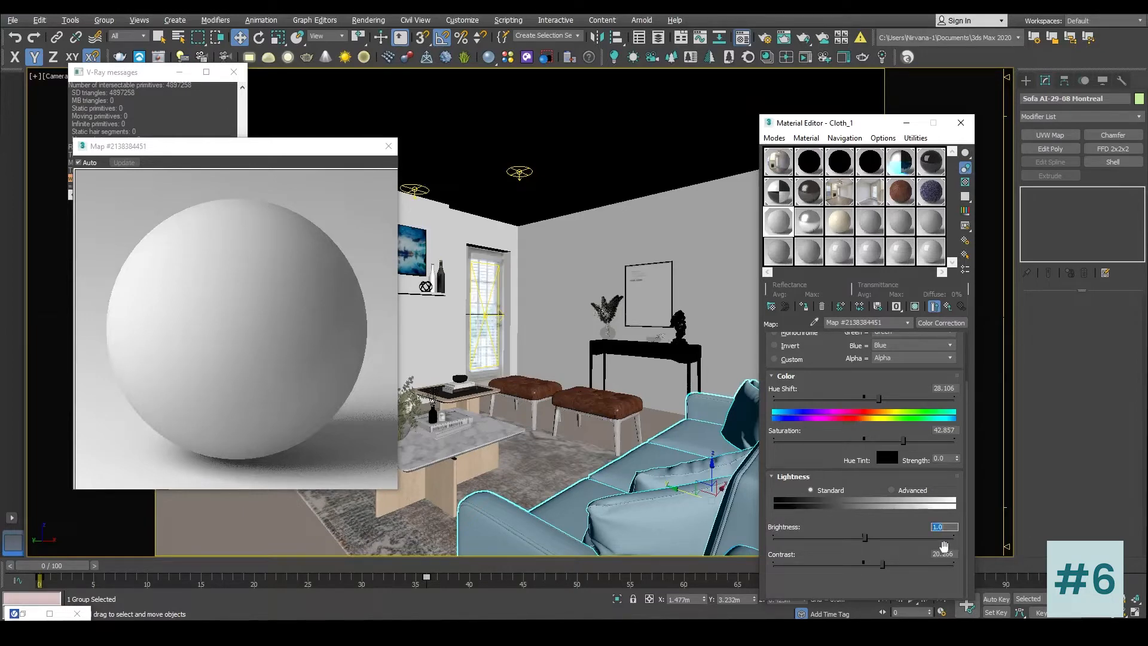
type("0")
key("Return")
double_click(945, 553)
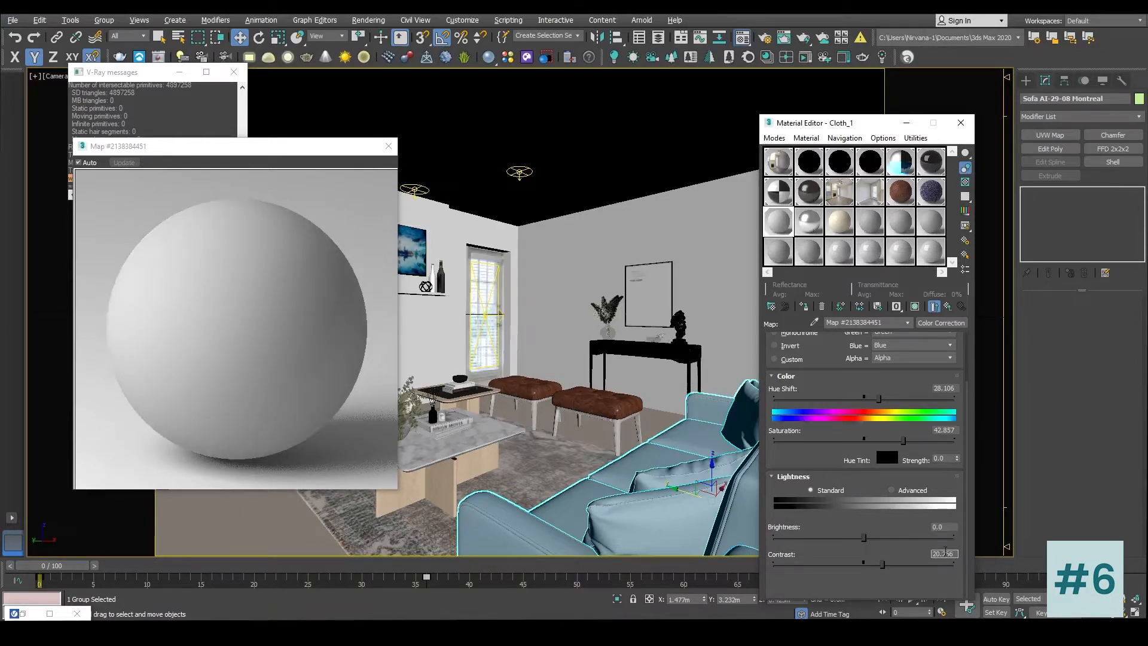
type("0")
key("Return")
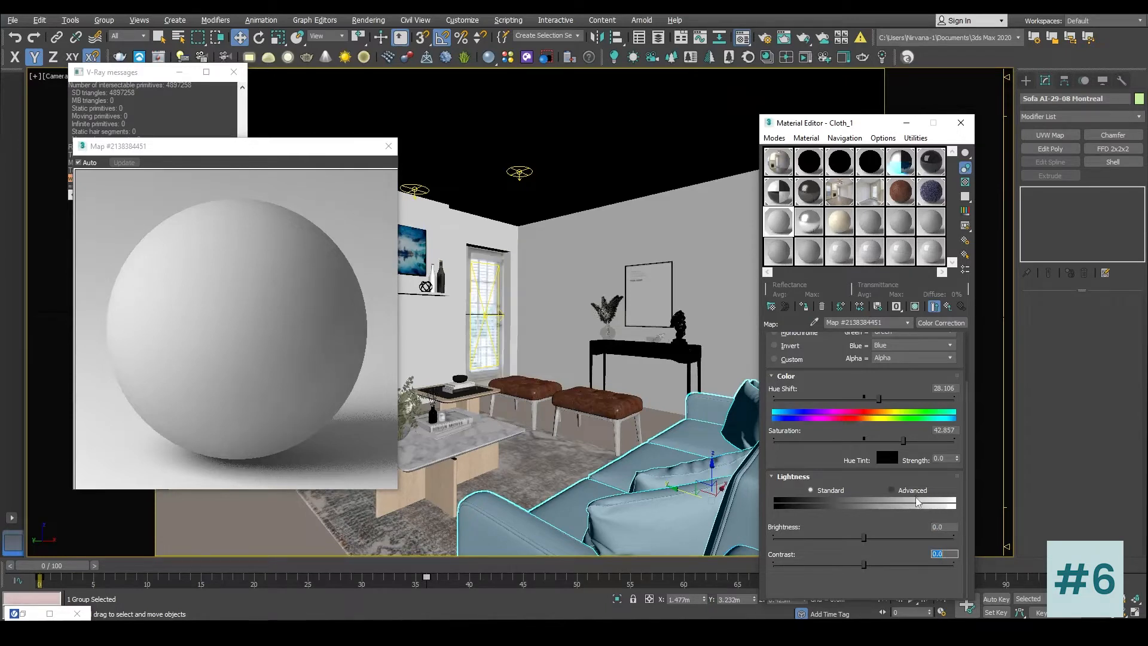
scroll(867, 419, "up", 3)
left_click(789, 351)
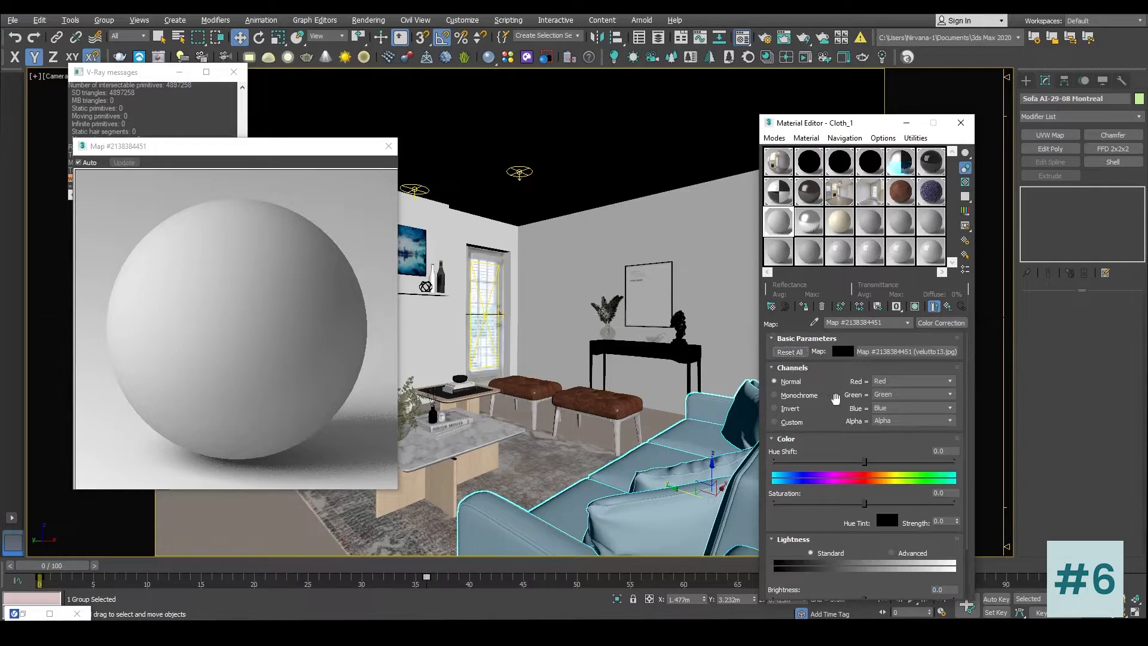
Step: Inspect the side Output map of the sofa's Falloff and view the velutto13.jpg bitmap inside its Color Correction
left_click(948, 306)
left_click(948, 307)
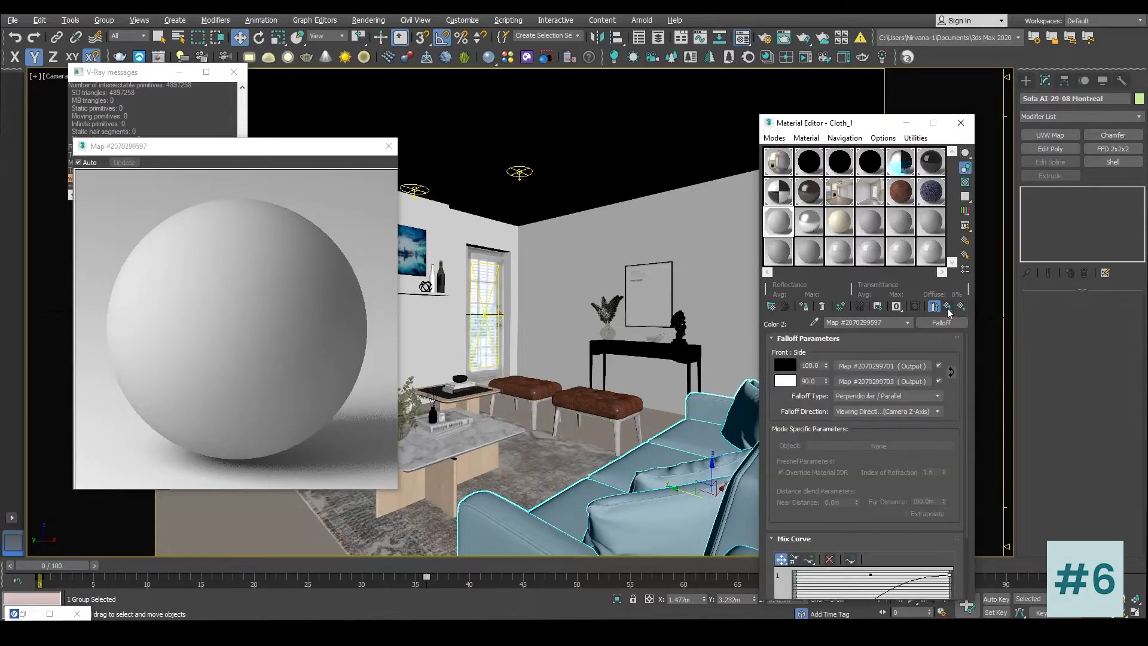
left_click(896, 381)
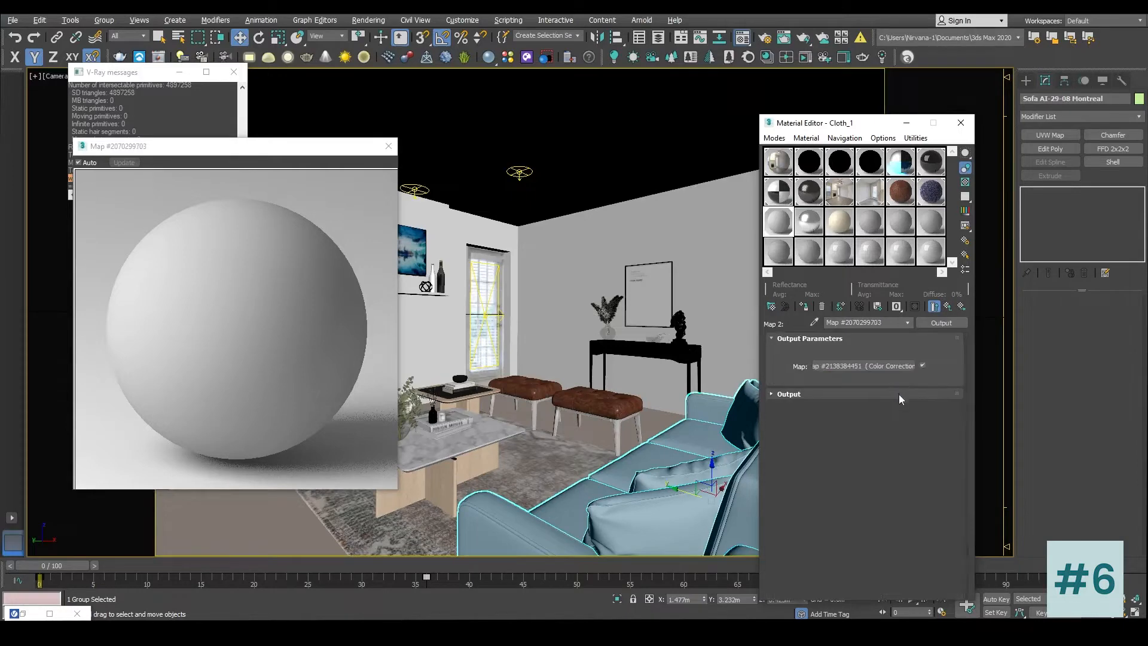
left_click(889, 364)
left_click(929, 356)
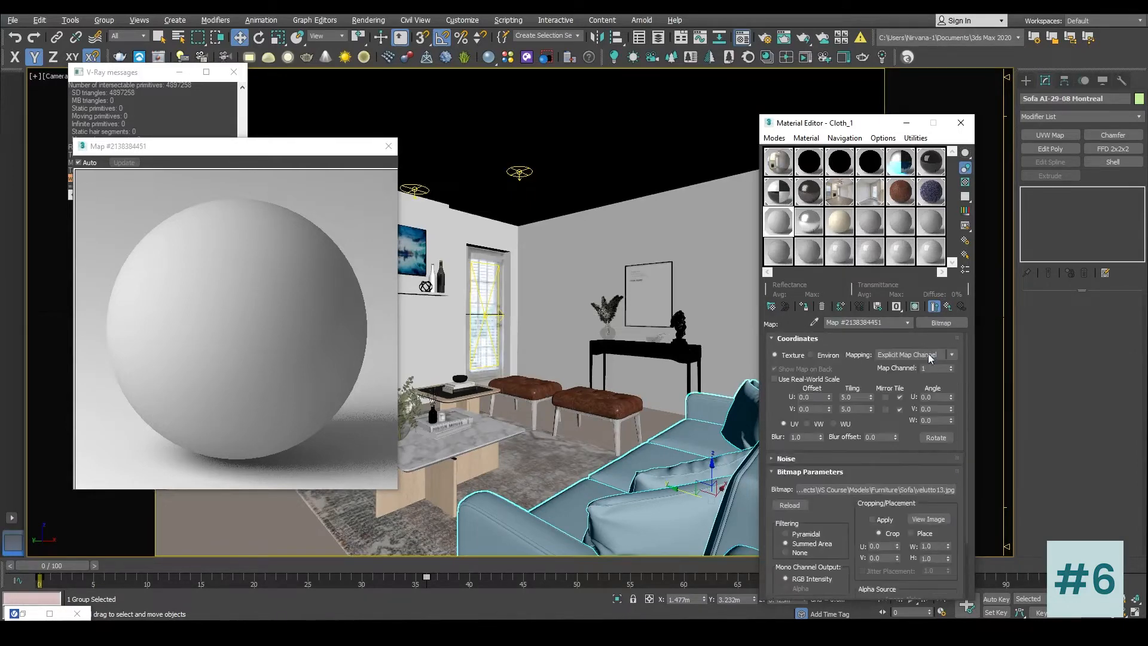
left_click(928, 519)
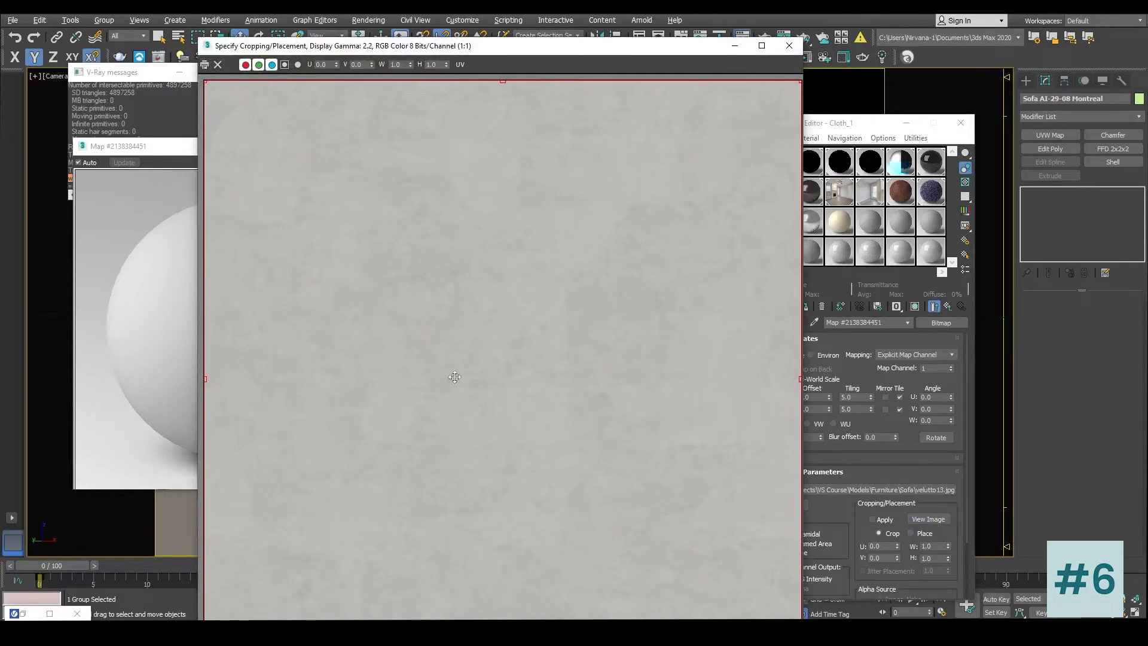
left_click(784, 52)
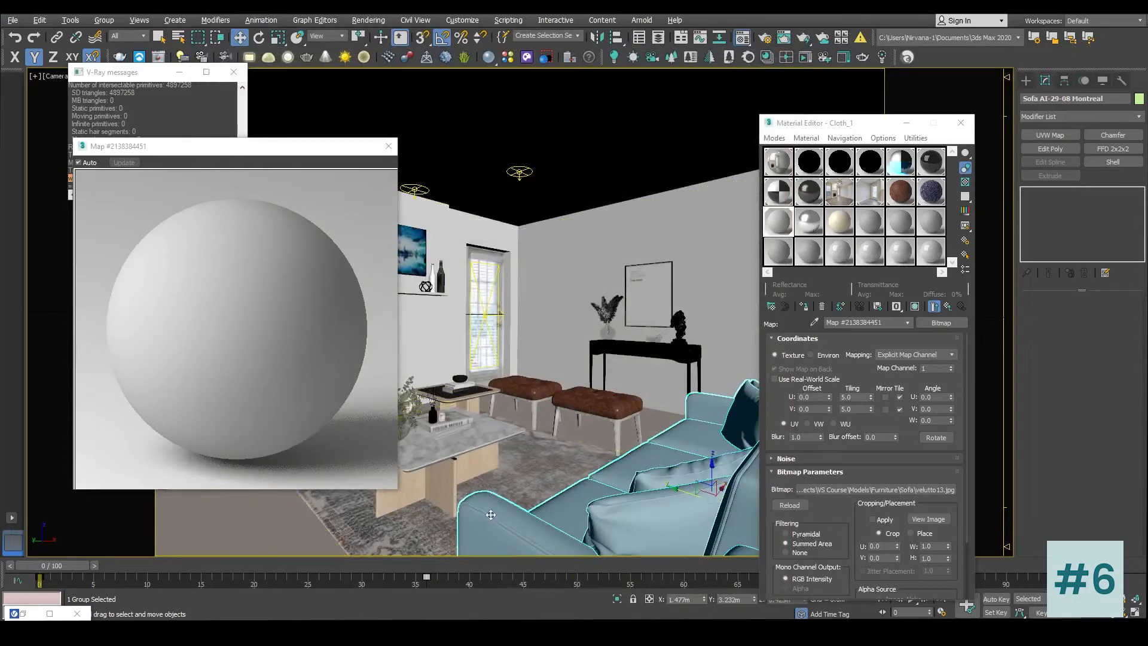
Step: Switch to File Explorer and go to the Furniture folder inside the VS Course project's Models folder
mouse_move(281, 632)
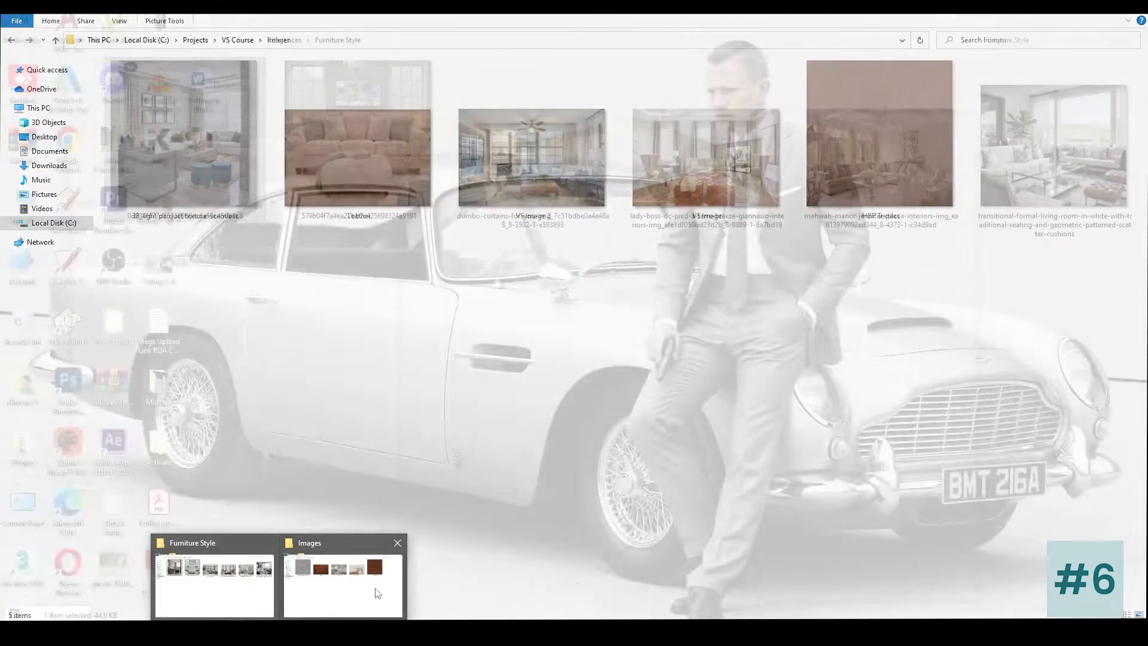
left_click(376, 592)
left_click(237, 40)
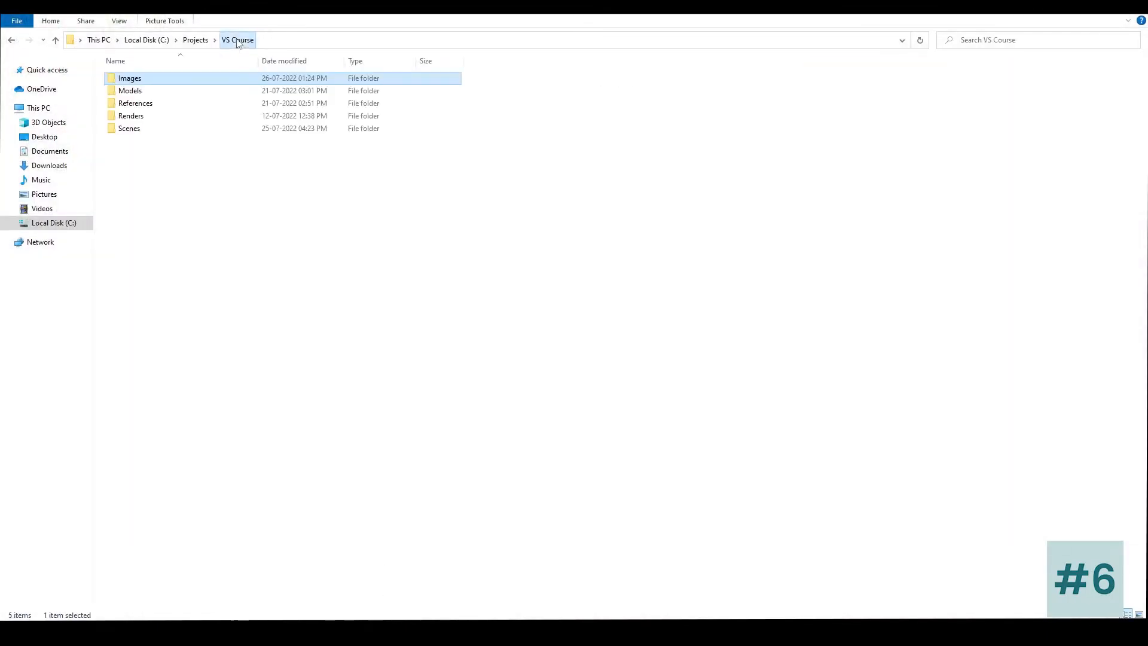
left_click(136, 92)
double_click(137, 94)
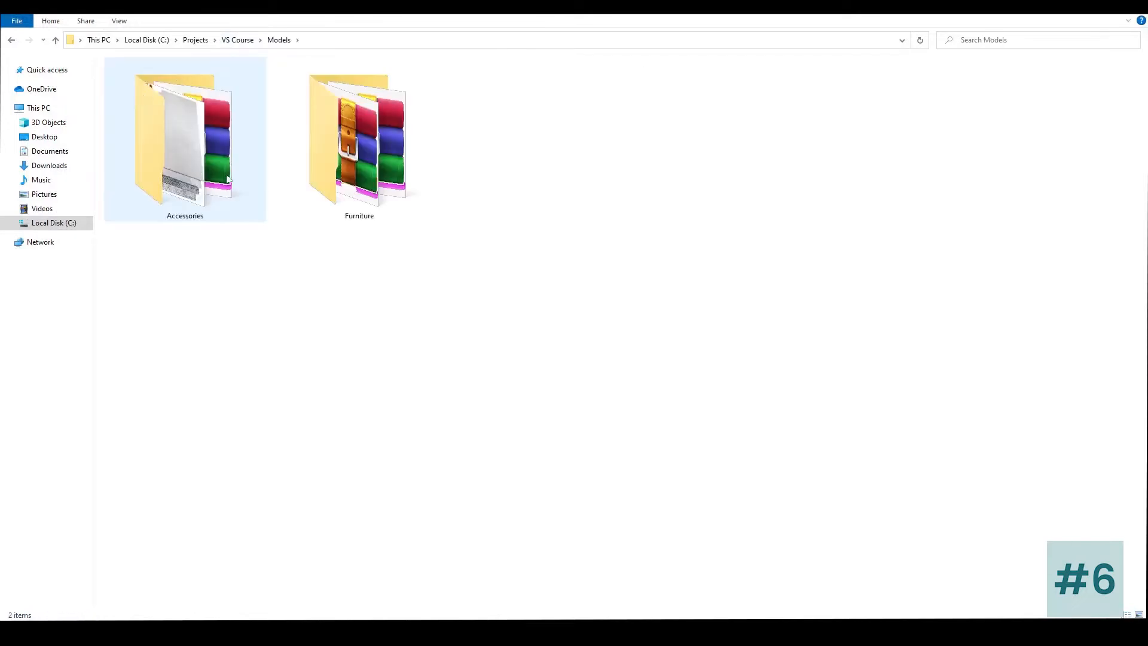
double_click(364, 167)
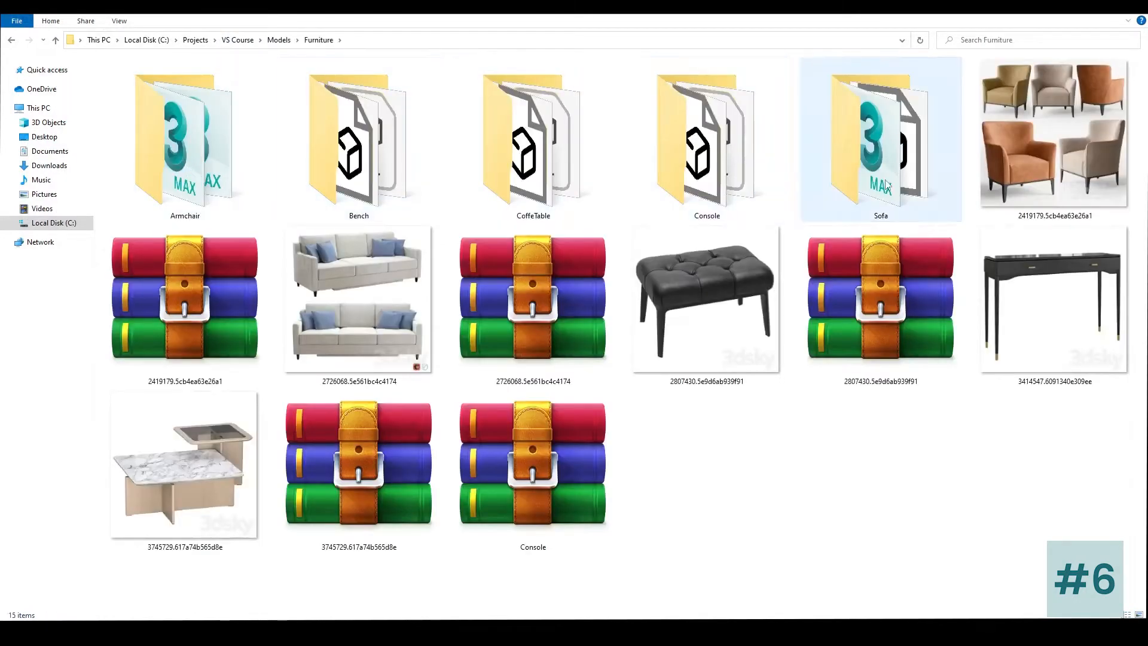
double_click(881, 149)
left_click(12, 39)
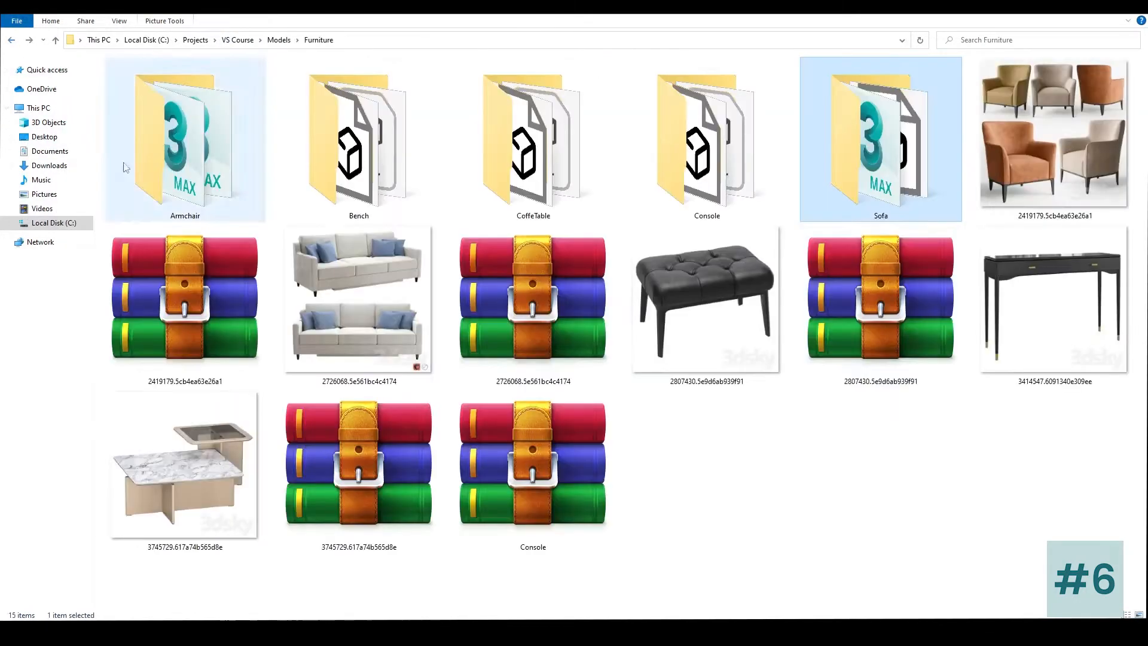
Step: View the preview image of the armchair model and the preview image of the sofa with blue cushions
left_click(1063, 151)
double_click(1064, 151)
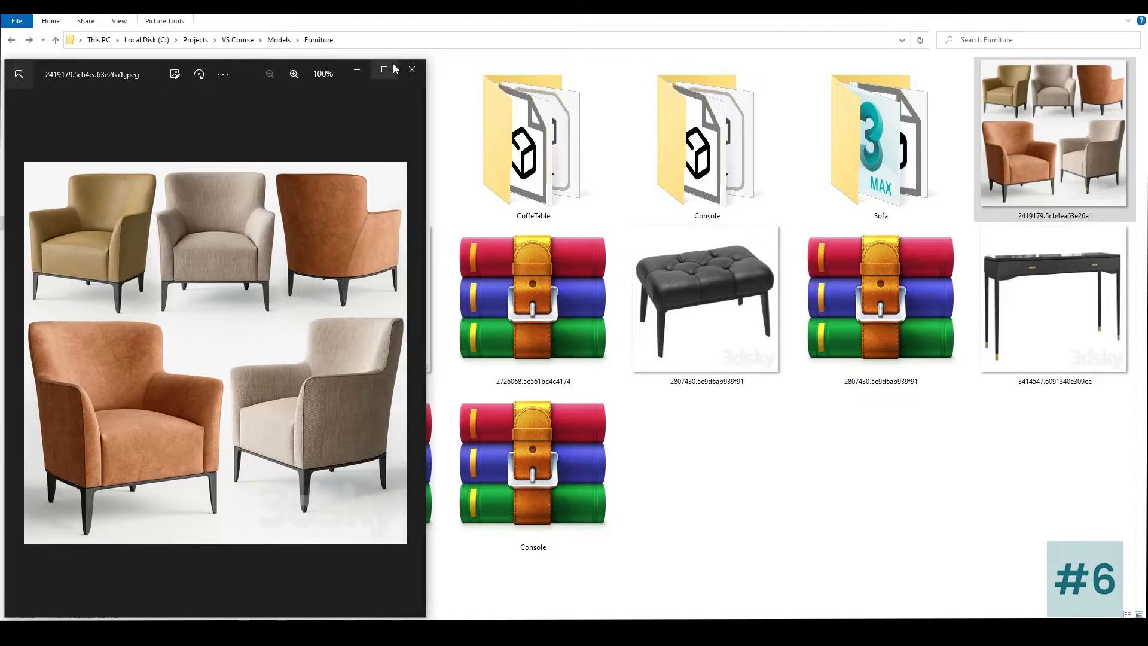
left_click(410, 74)
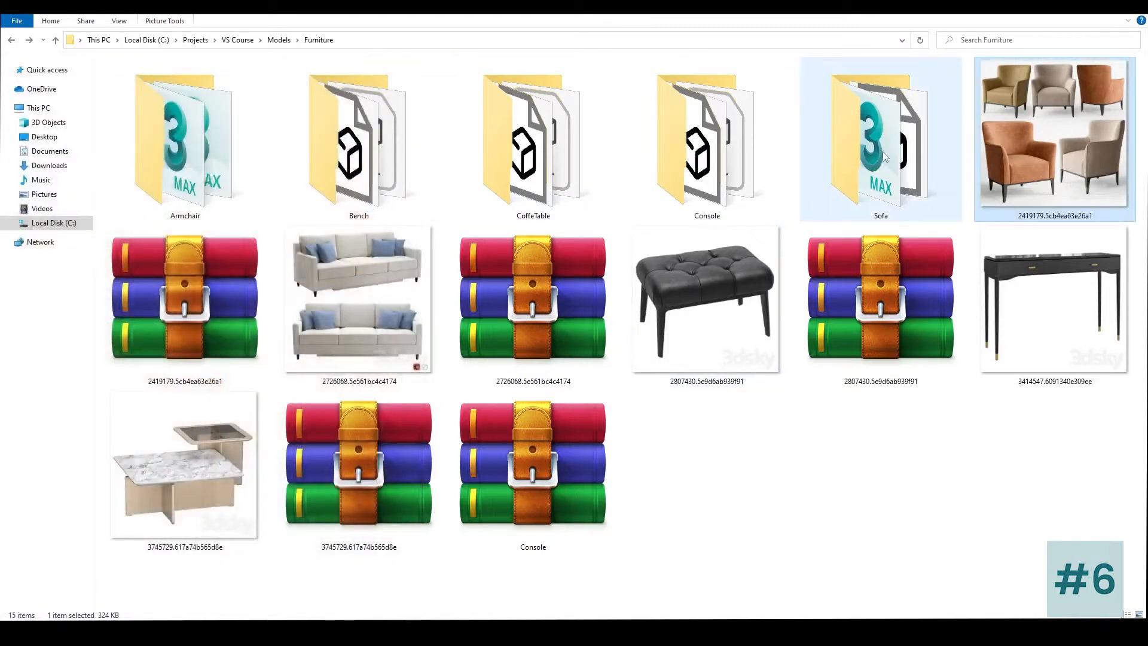
left_click(361, 284)
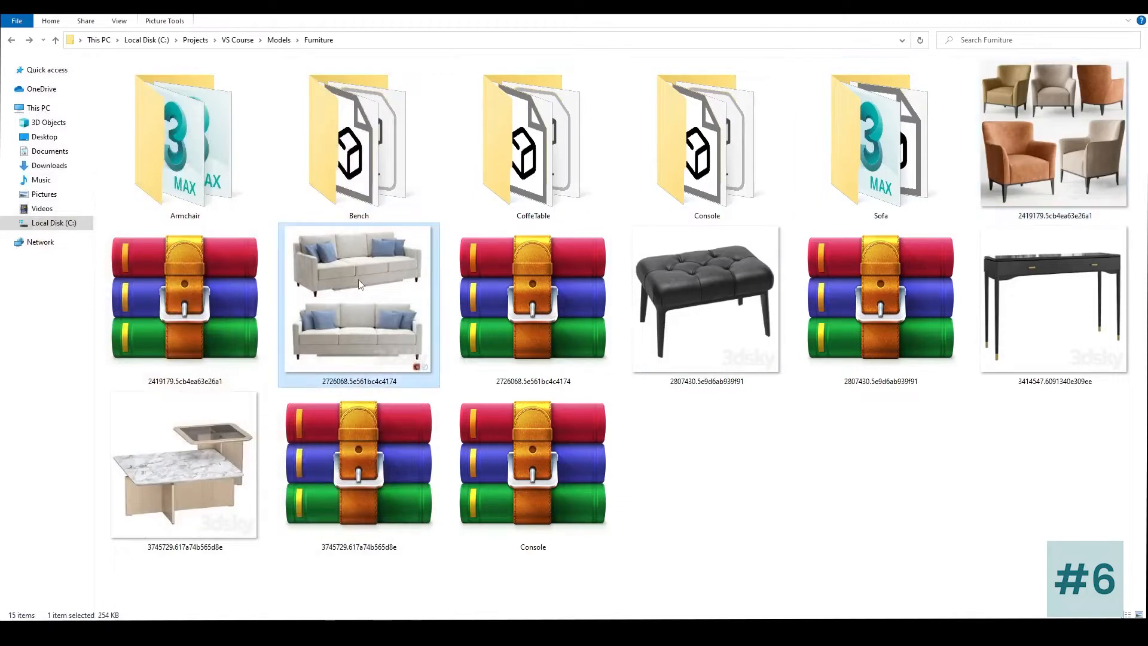
double_click(357, 284)
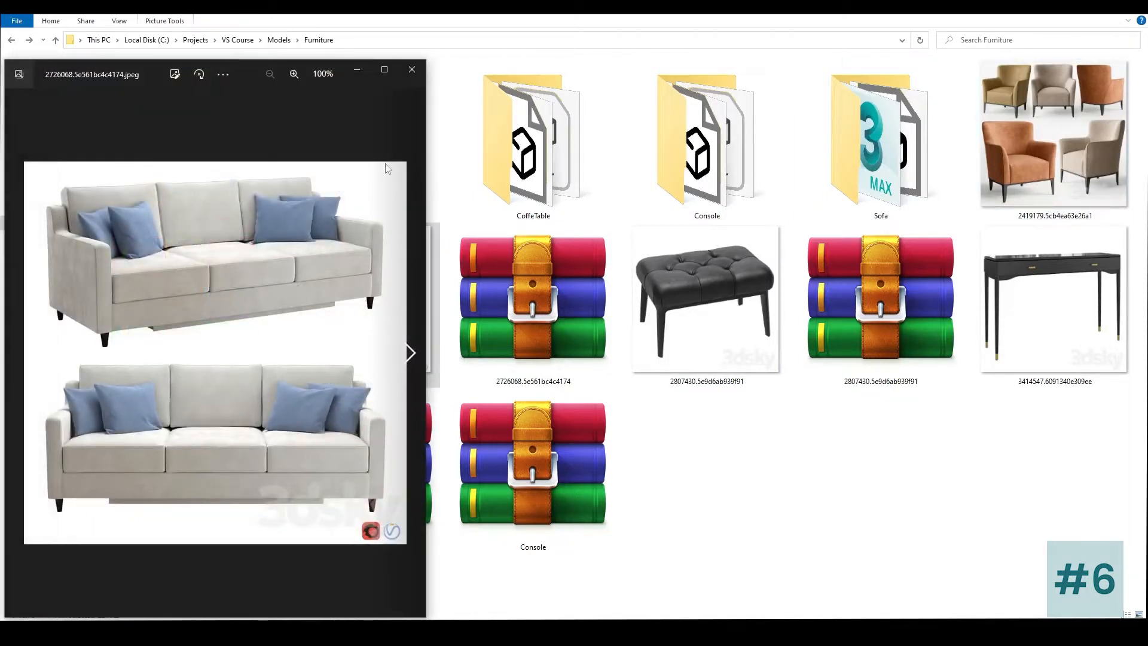
left_click(412, 69)
Step: Open the velutto13 texture from the Sofa folder in Adobe Photoshop 2020
left_click(866, 155)
double_click(865, 154)
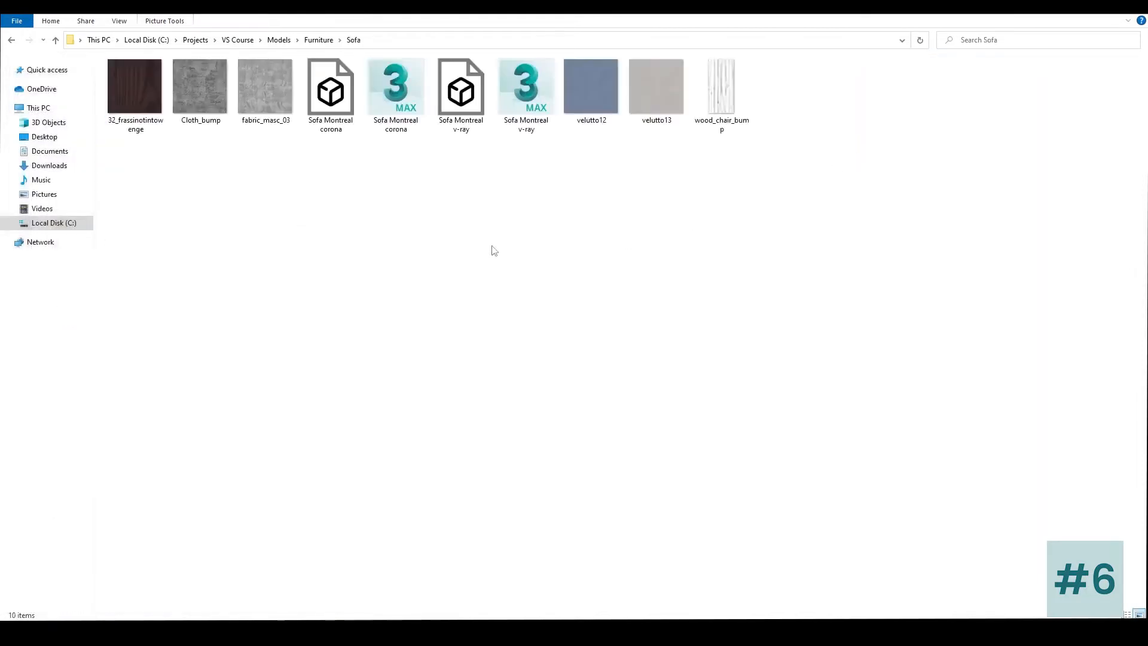
left_click(666, 78)
double_click(667, 80)
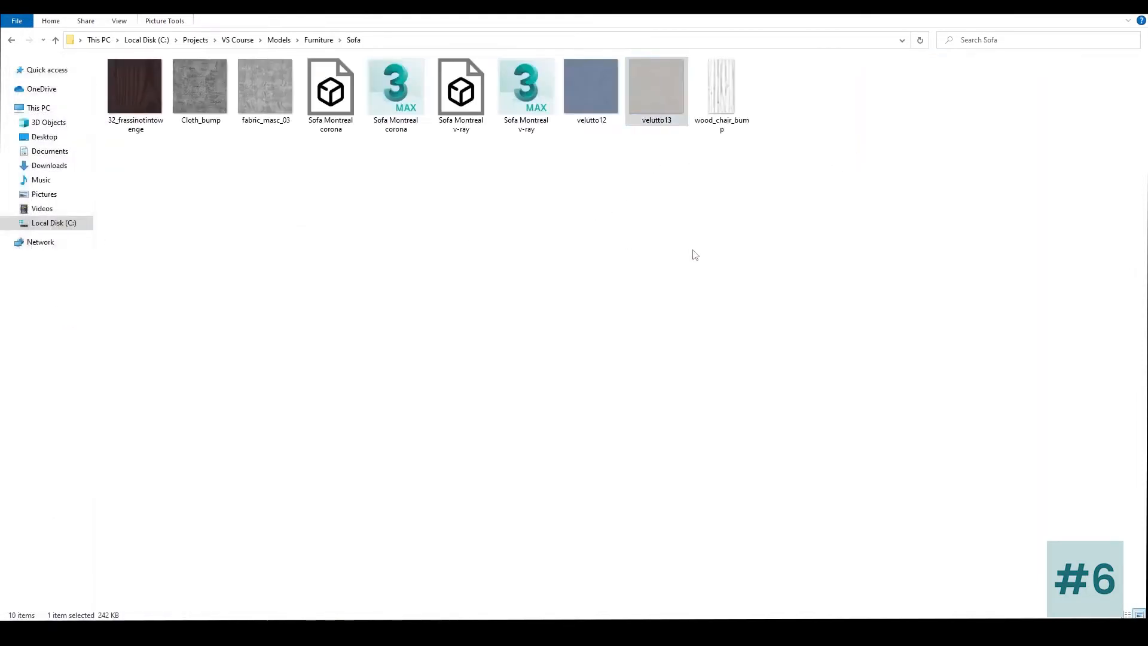
left_click_drag(127, 73, 538, 177)
left_click(805, 177)
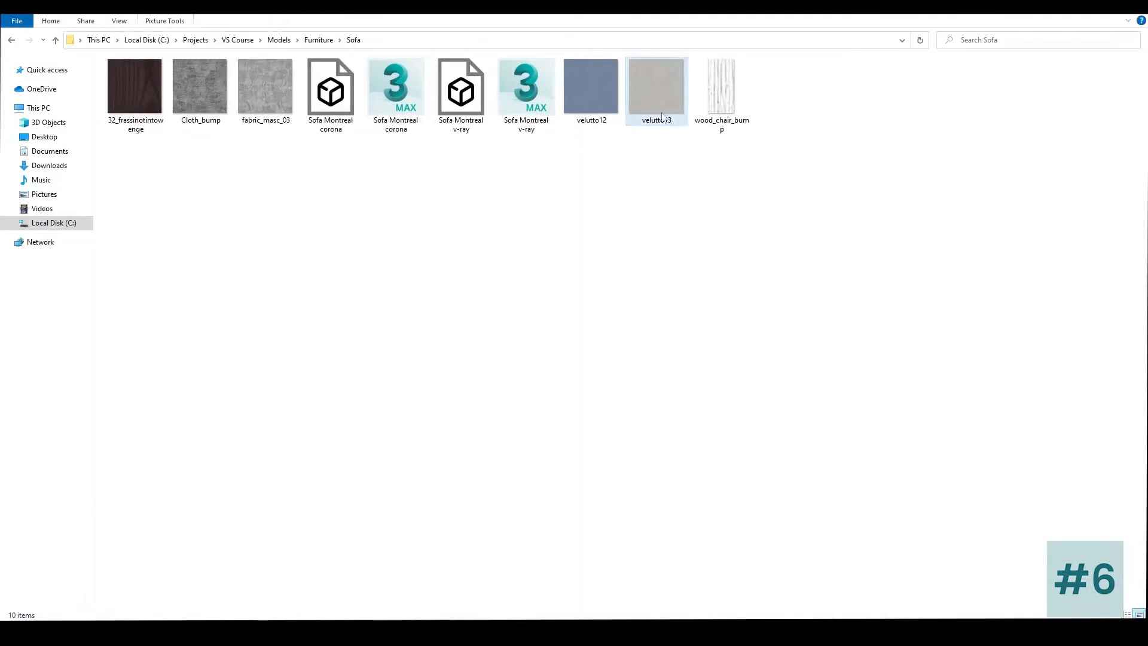
right_click(660, 109)
mouse_move(709, 297)
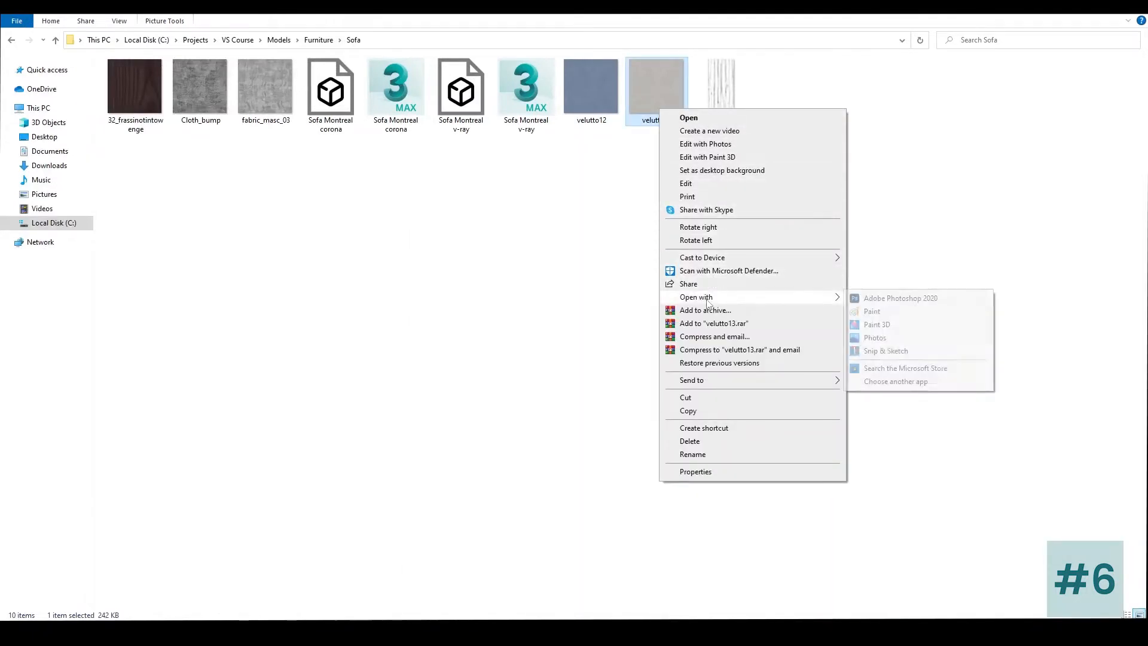
left_click(896, 299)
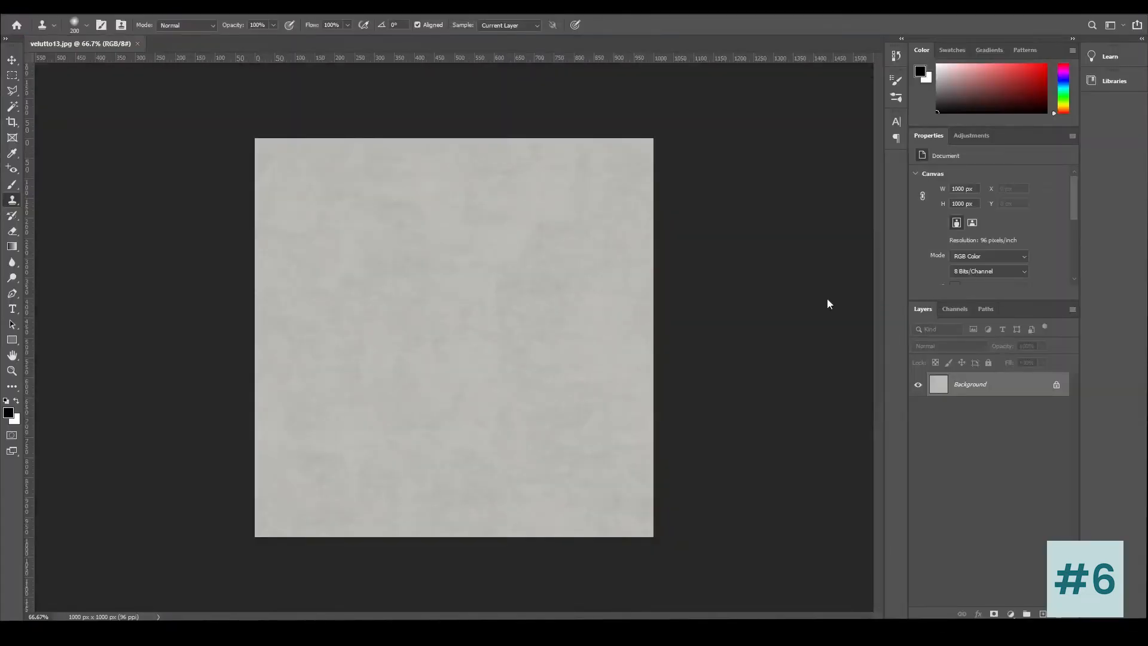
Step: Convert the texture's locked Background into an editable layer with the default name
left_click(12, 60)
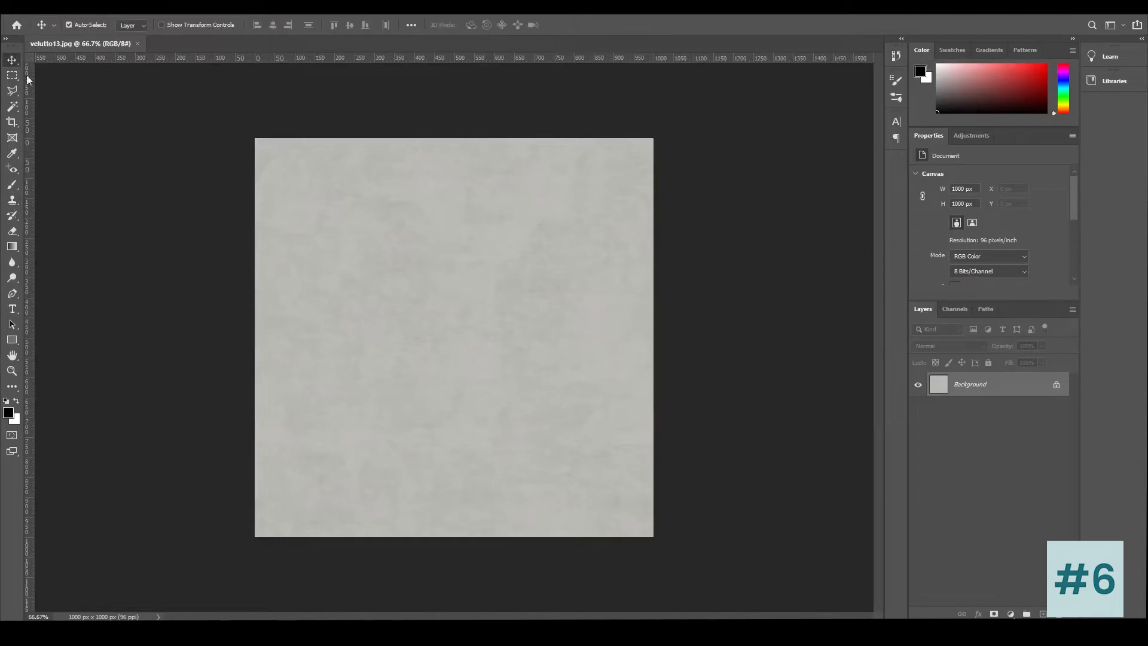
double_click(1013, 384)
left_click(669, 189)
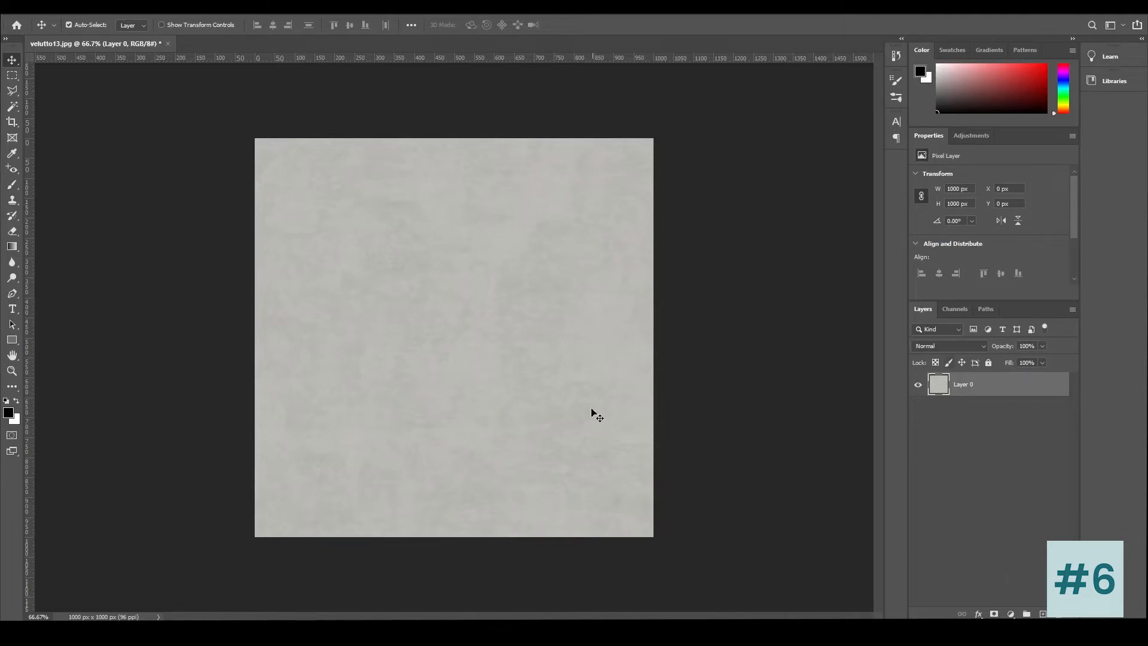
Step: Try shifting the texture's hue and saturation with a Hue/Saturation adjustment layer, and delete that layer
left_click(67, 8)
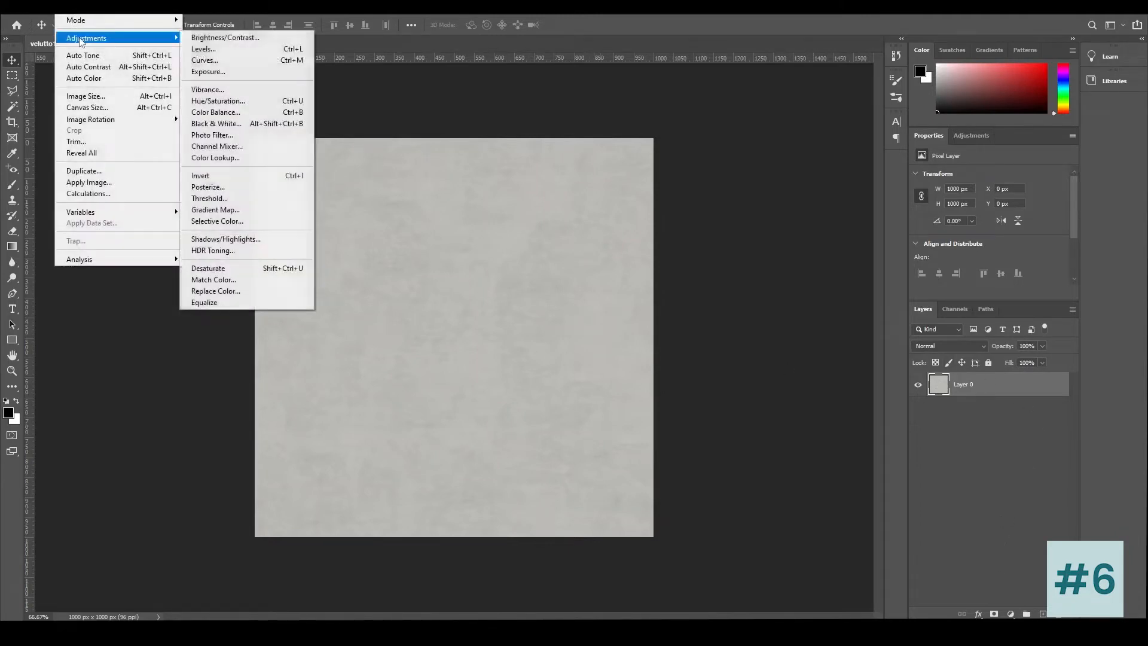
left_click(998, 473)
left_click(1010, 614)
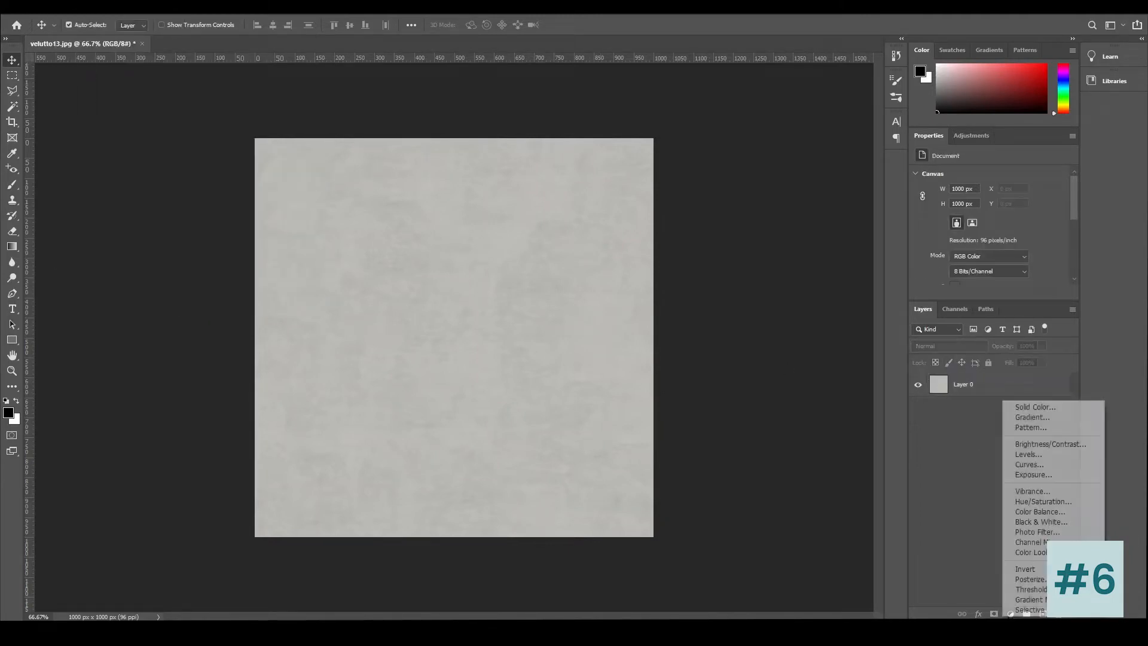
left_click(1044, 502)
left_click_drag(988, 222, 1029, 248)
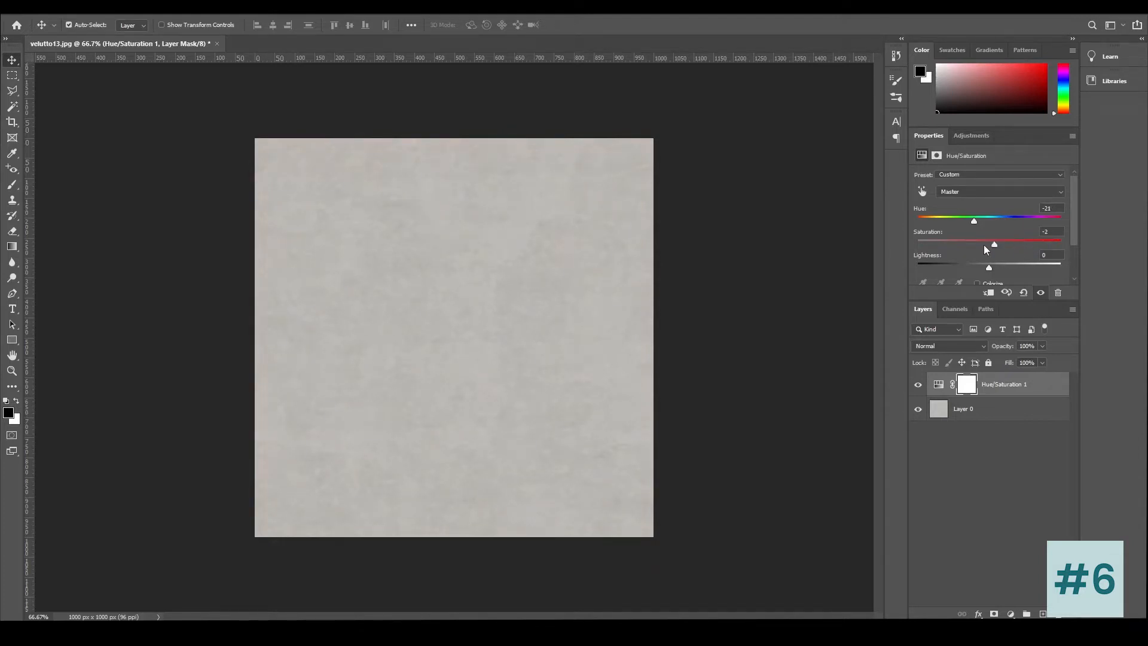
left_click_drag(947, 224, 969, 225)
key("Delete")
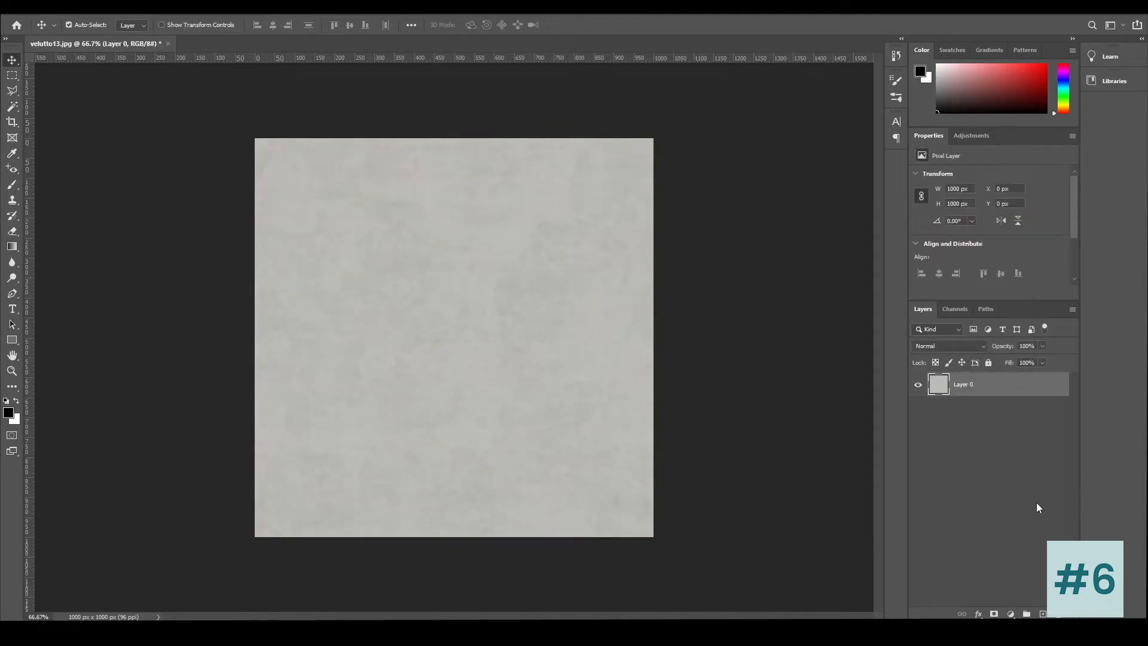
left_click(1029, 505)
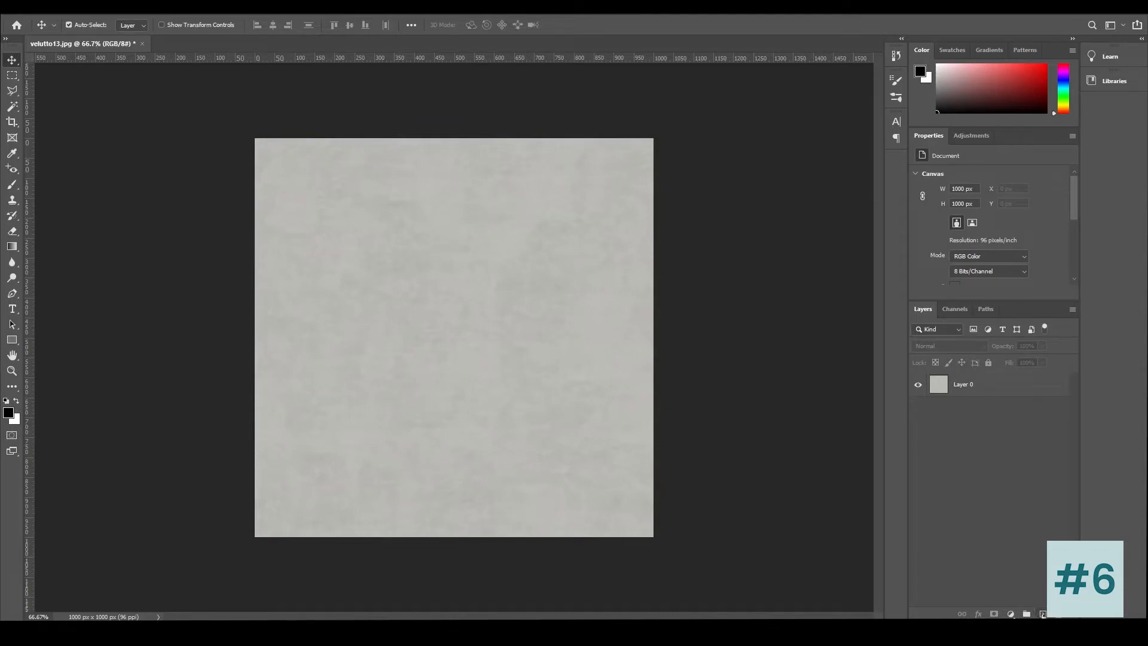
Step: Add a new layer above the fabric texture and fill it with the cream foreground color #fff5d6
left_click(1042, 614)
left_click(9, 412)
left_click_drag(185, 181, 117, 161)
left_click_drag(268, 281, 268, 274)
left_click(184, 189)
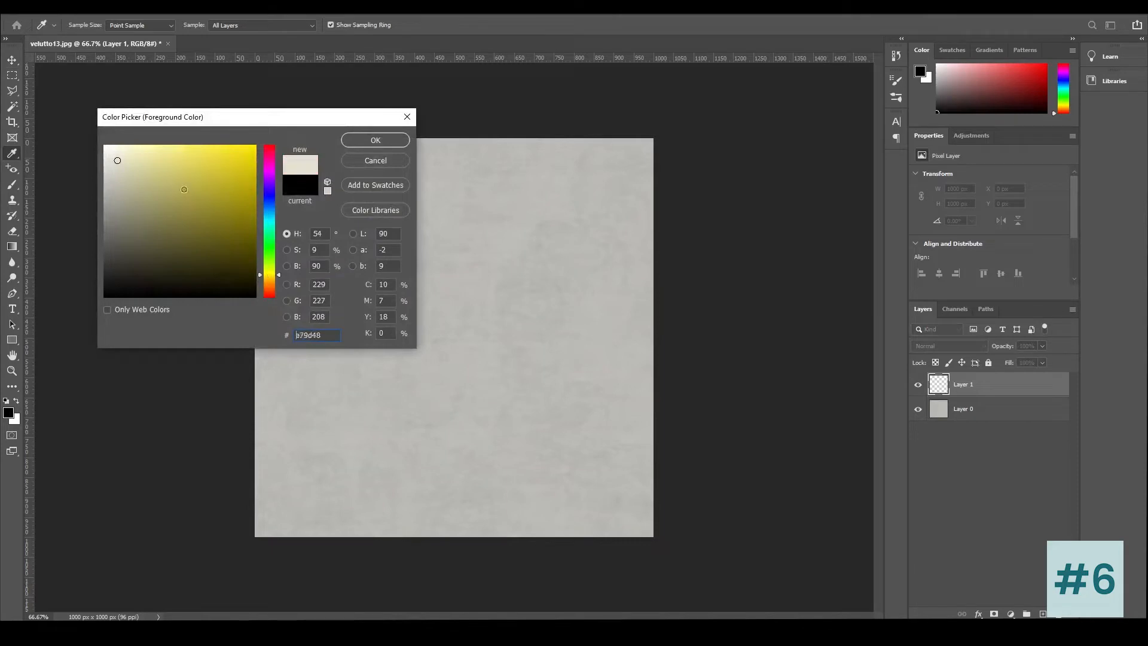
left_click_drag(184, 189, 128, 145)
left_click_drag(275, 283, 277, 278)
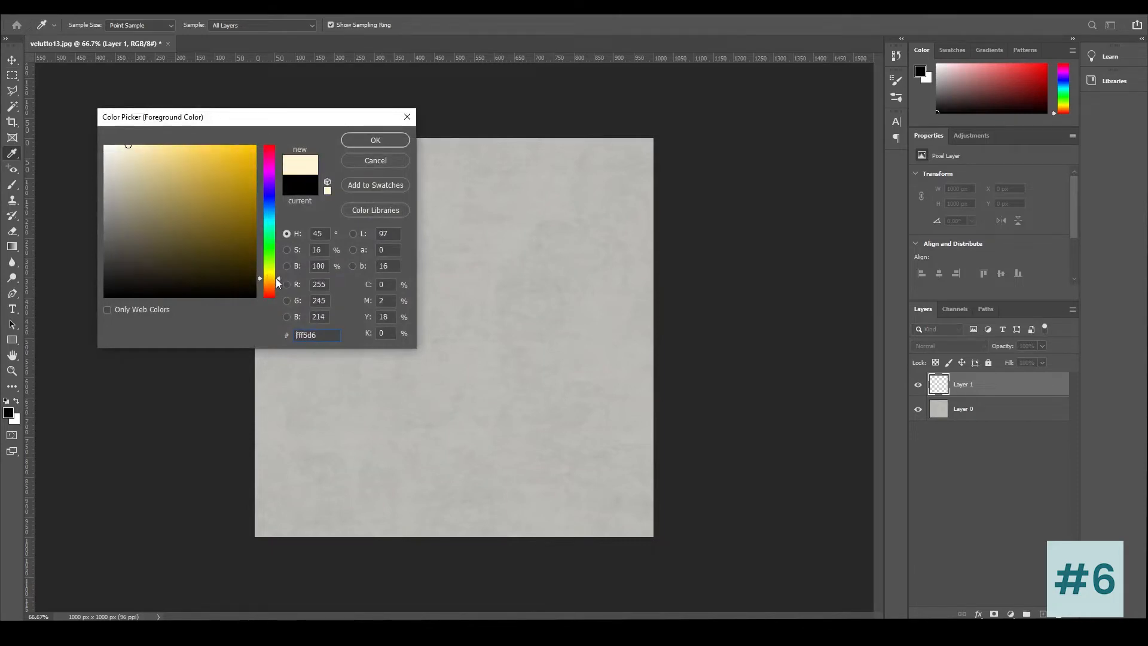
left_click(349, 140)
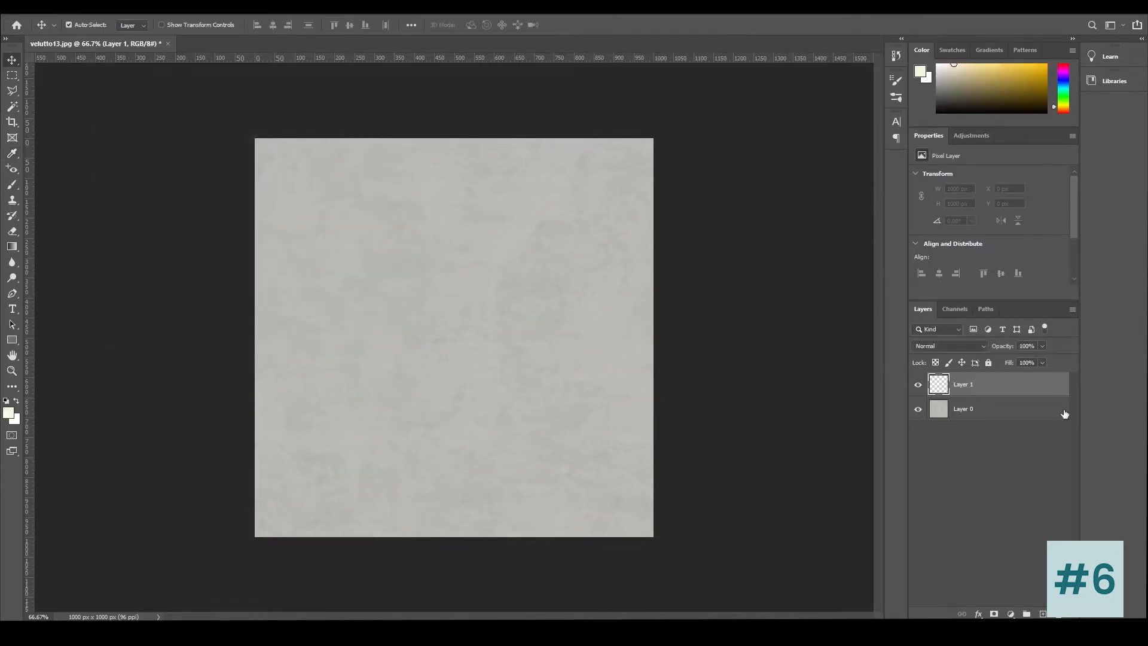
key("alt+BackSpace")
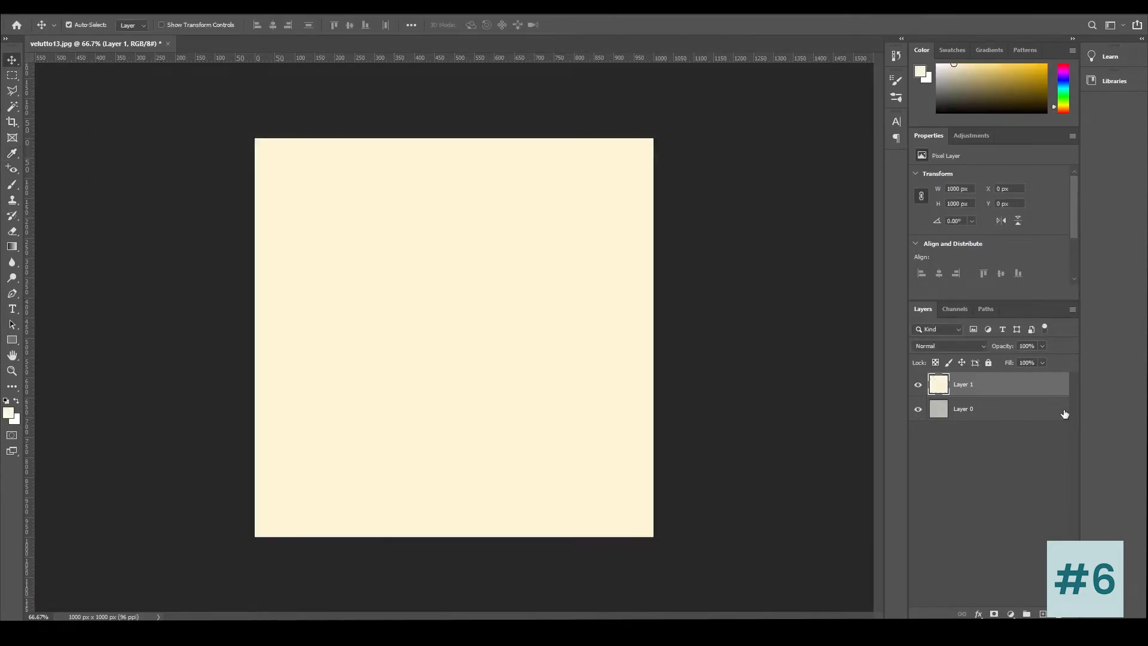
Step: Try Luminosity and other blend modes on the cream layer, and set it to Color Burn
left_click(983, 346)
left_click(933, 611)
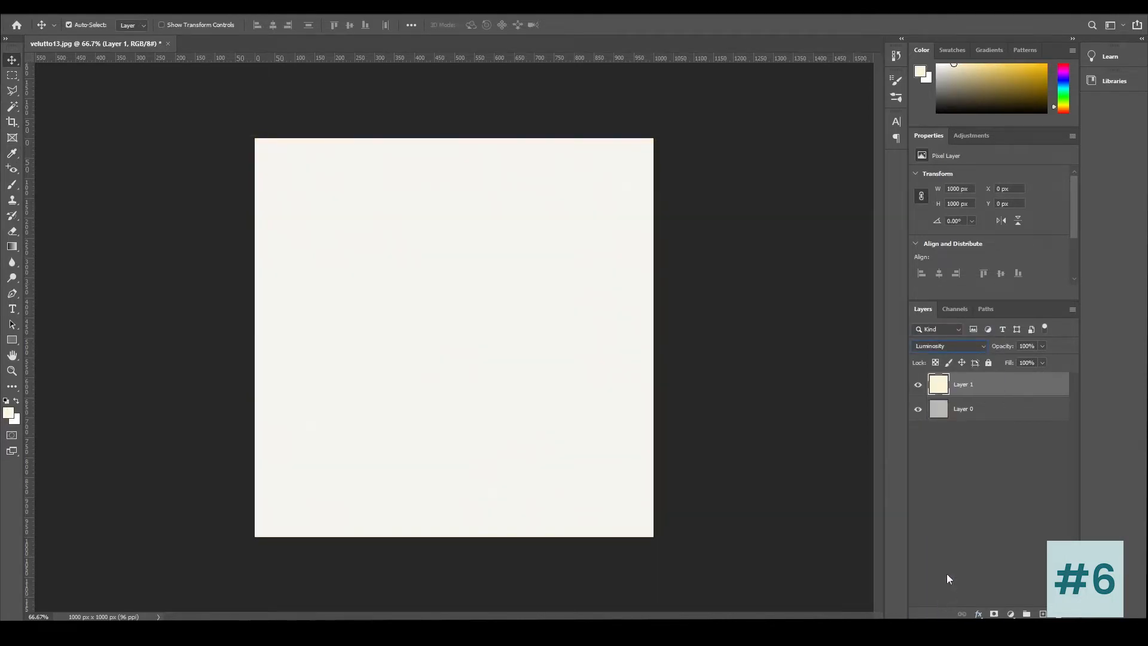
left_click(981, 345)
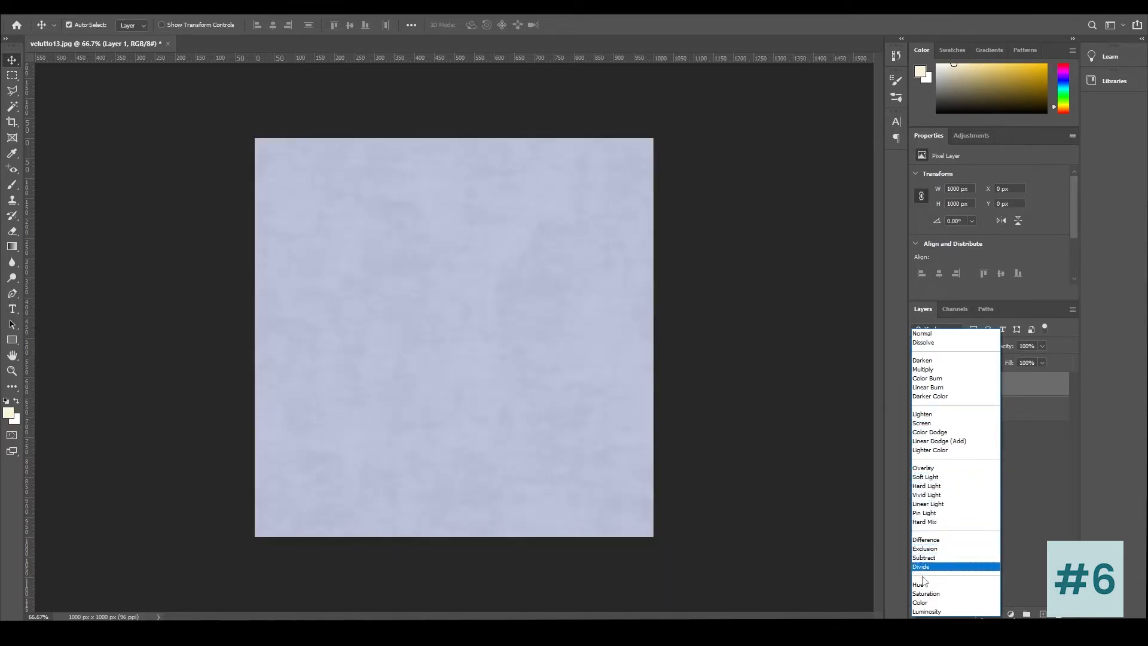
left_click(942, 378)
Step: Toggle the cream layer's visibility repeatedly to compare the fabric with and without the tint, leaving it shown
left_click(918, 386)
left_click(917, 387)
left_click(917, 386)
left_click(918, 386)
left_click(918, 387)
left_click(918, 387)
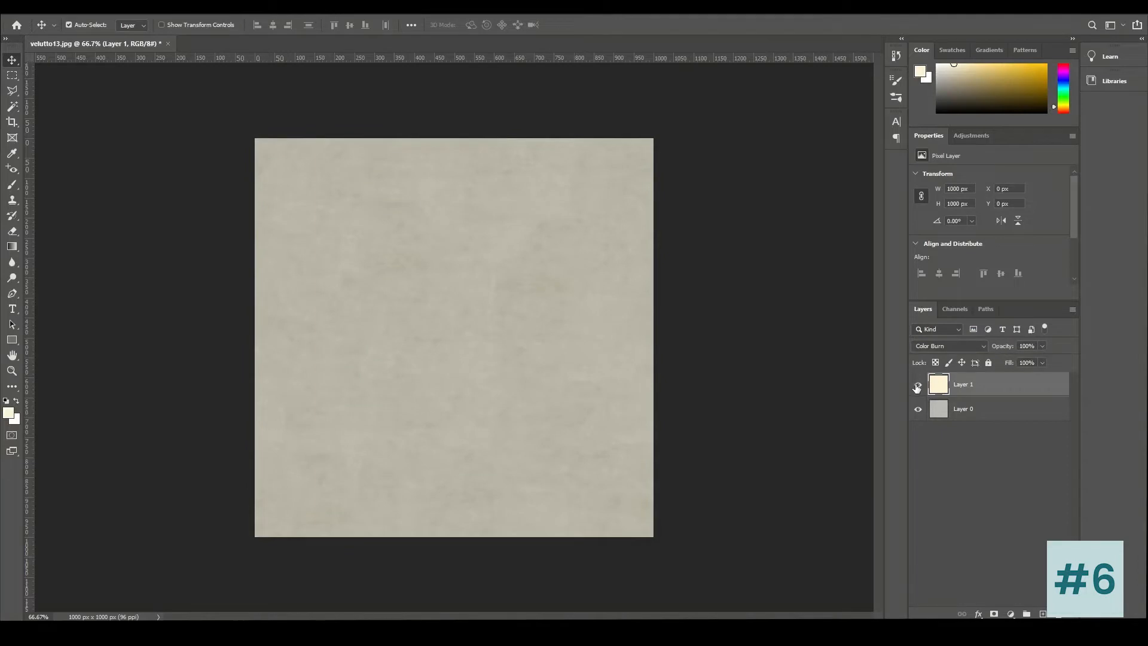
left_click(1013, 450)
Step: Save the tinted texture in the Sofa folder as a JPEG copy named velutto132 at quality 12
left_click(28, 13)
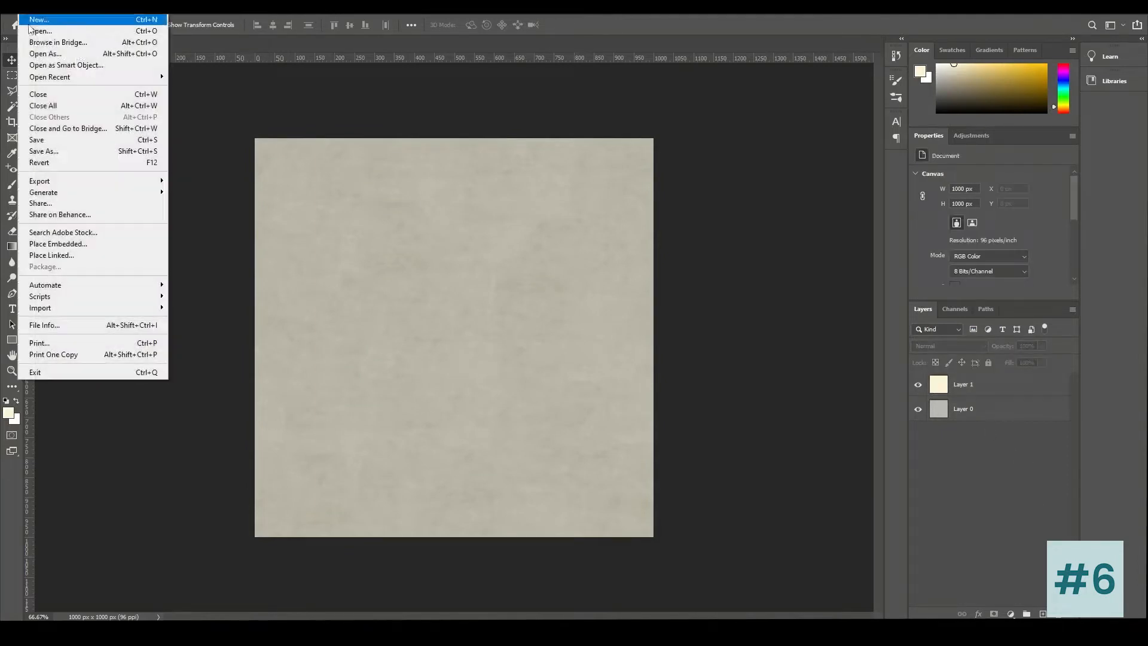
left_click(68, 147)
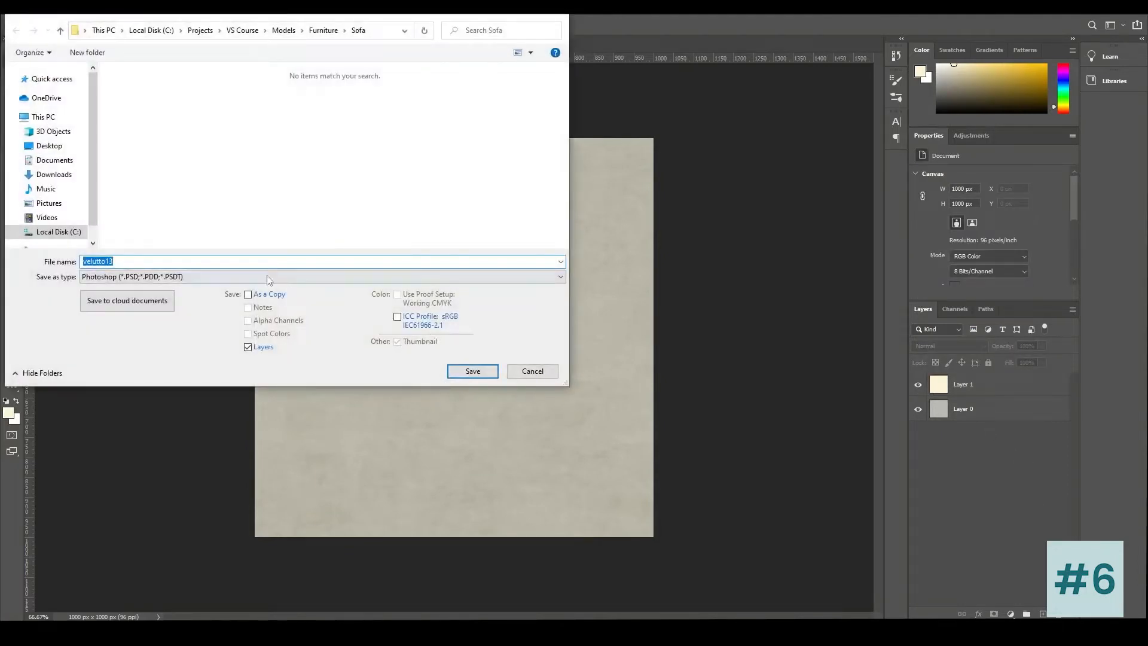
left_click(122, 261)
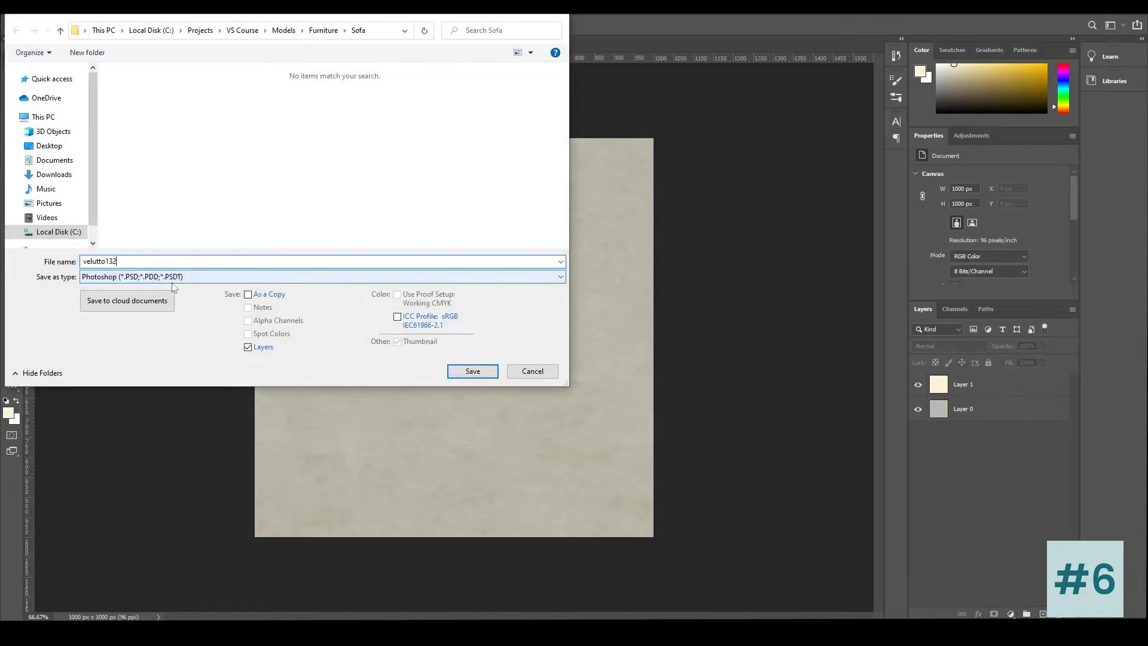
left_click(142, 275)
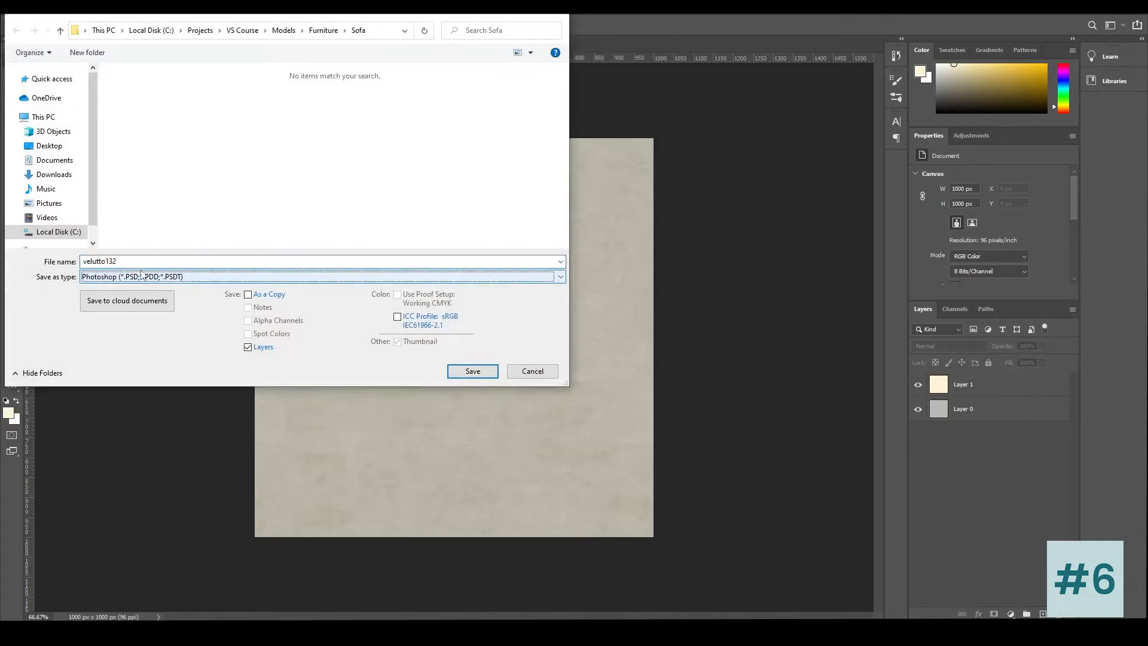
key("j")
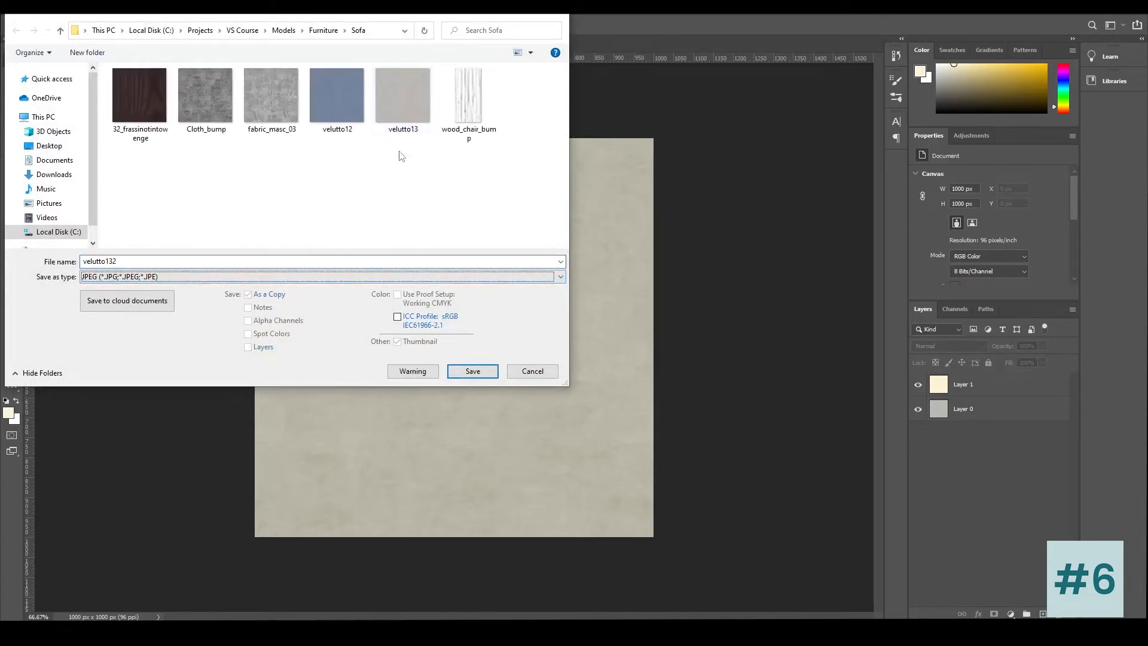
left_click(454, 370)
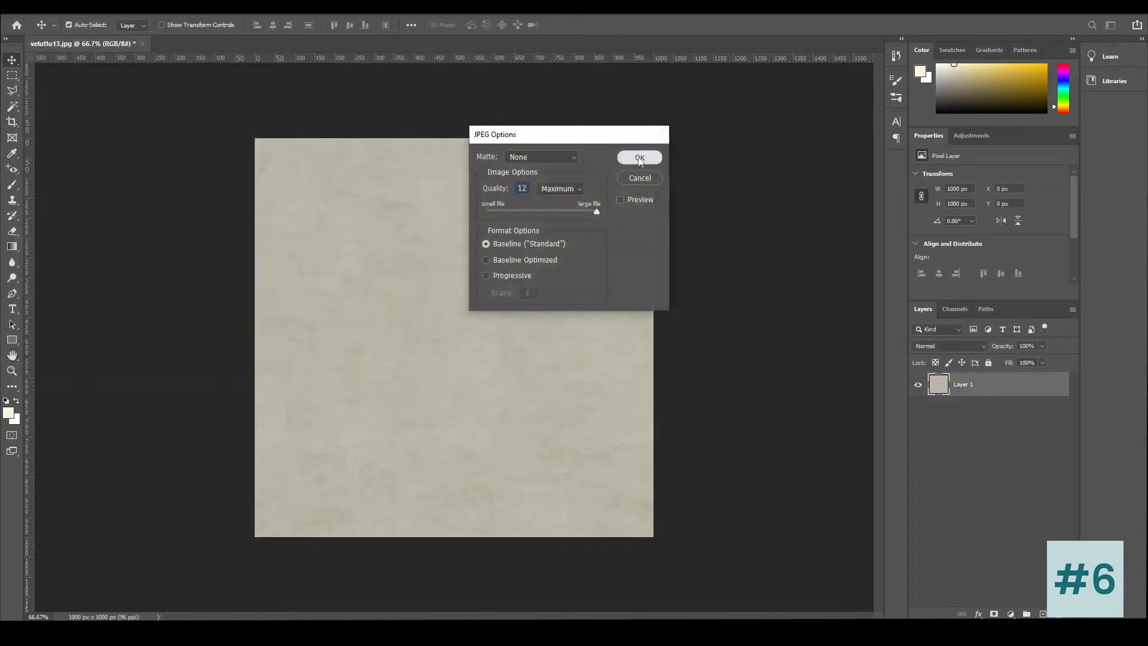
left_click(639, 157)
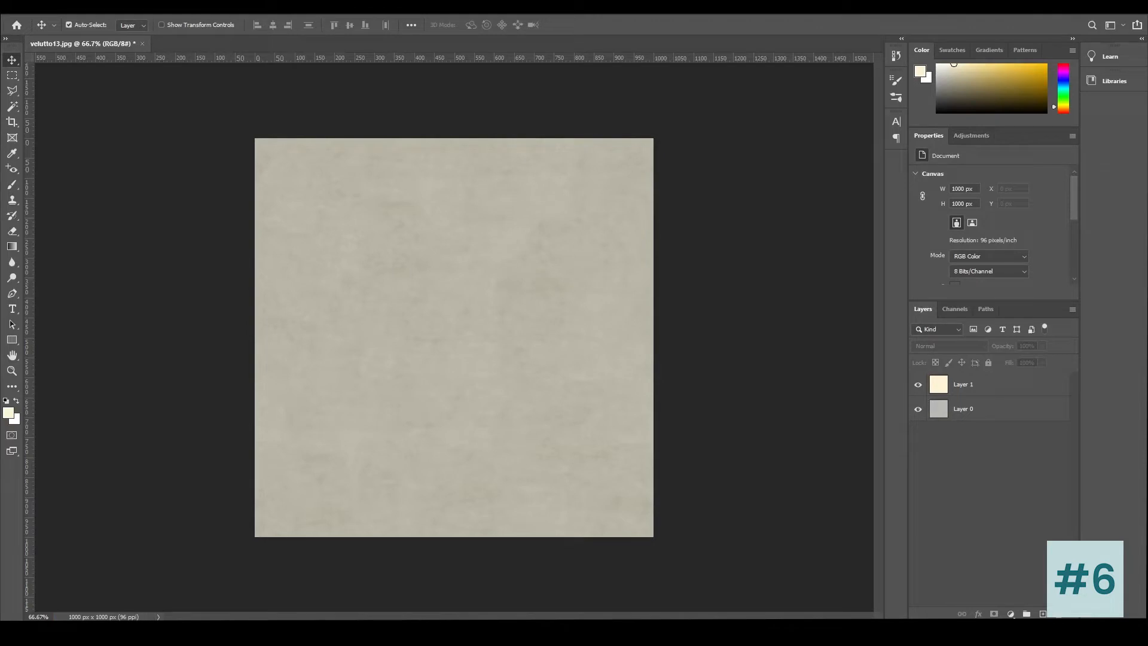
Step: Switch to 3ds Max and replace the bitmap in the sofa's Cloth_1 material with velutto132 from the Sofa folder
left_click(405, 588)
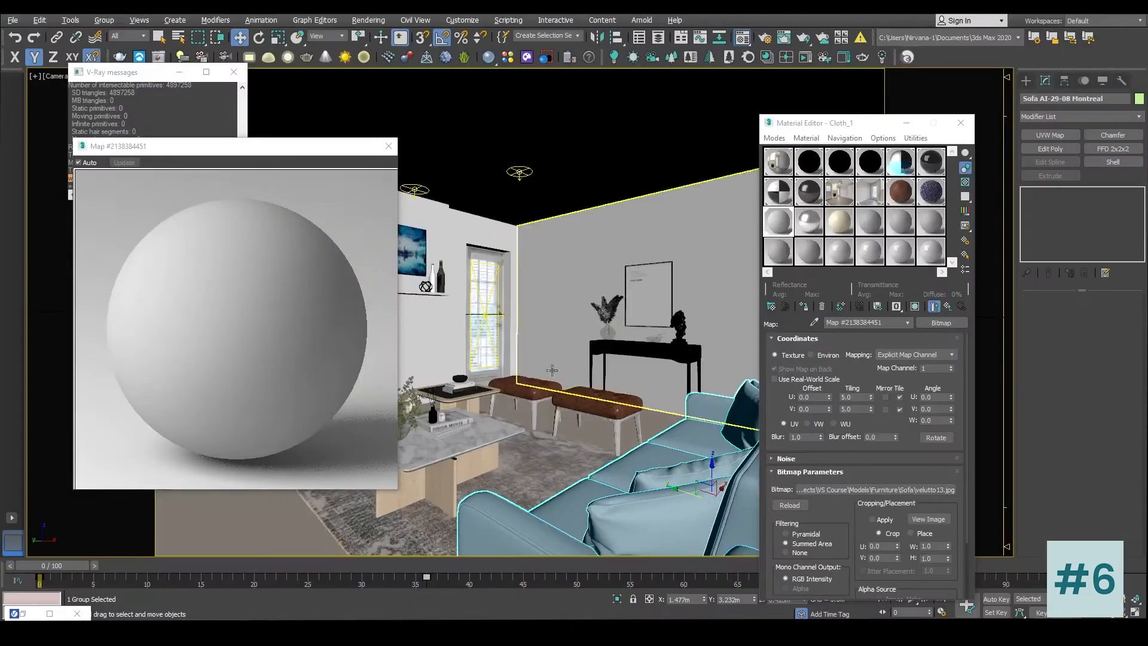
left_click(389, 147)
left_click(900, 489)
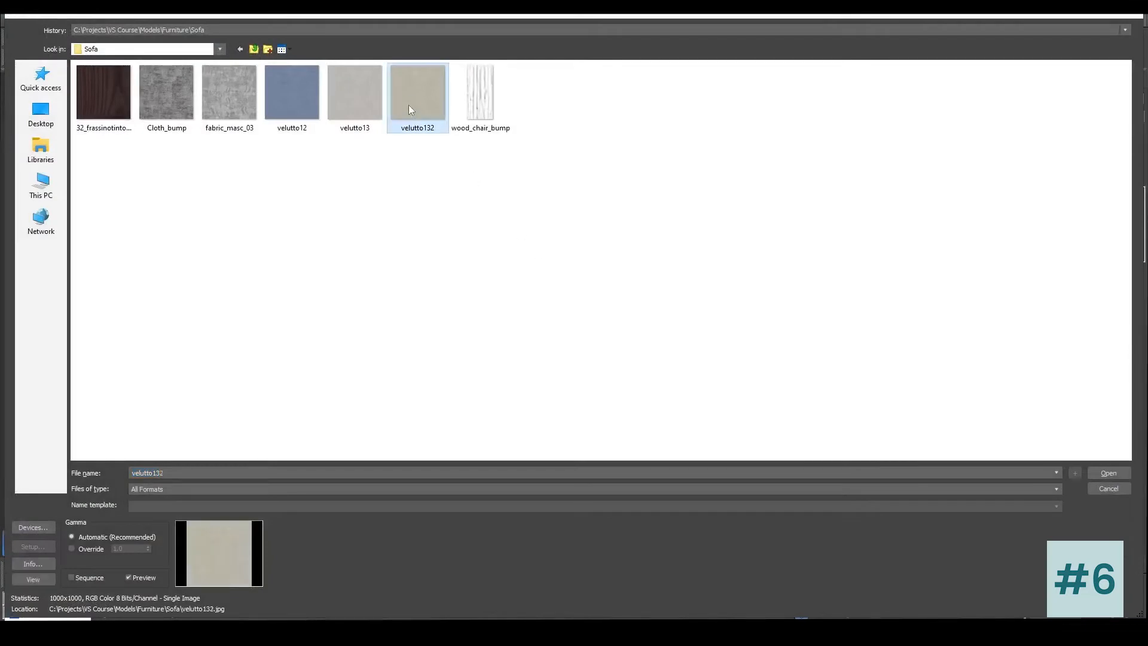
double_click(409, 102)
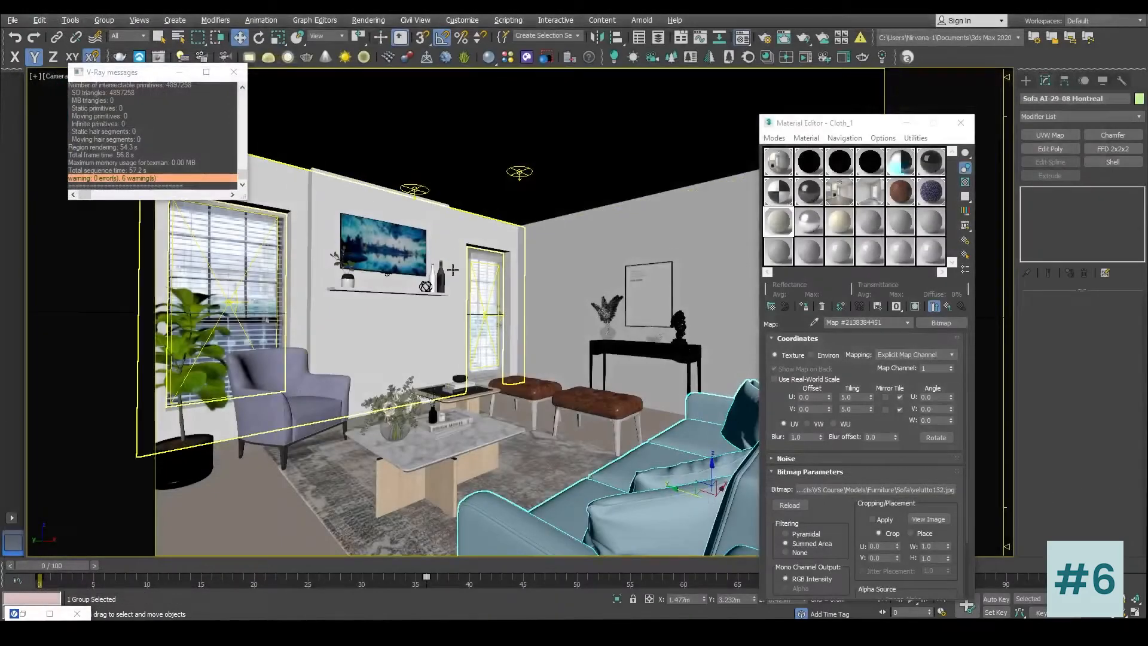
Step: Inspect both Output branches of the Cloth_1 Falloff map down to their Color Correction and bitmap to check which texture they use
left_click(959, 308)
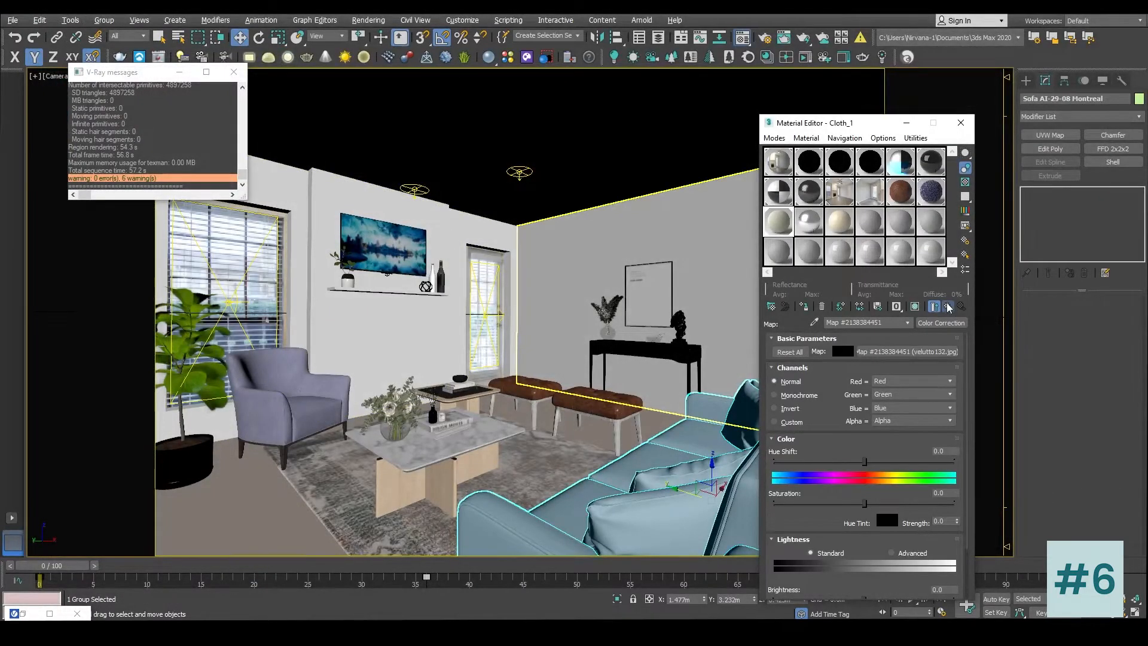
left_click(948, 307)
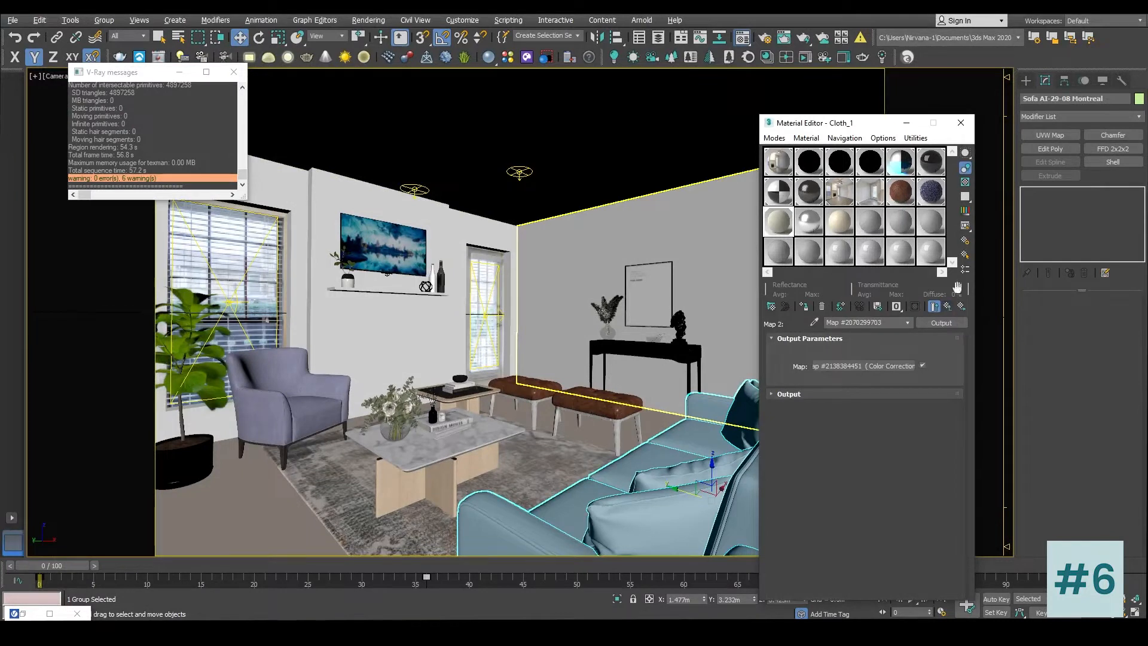
left_click(948, 307)
left_click(910, 381)
left_click(870, 365)
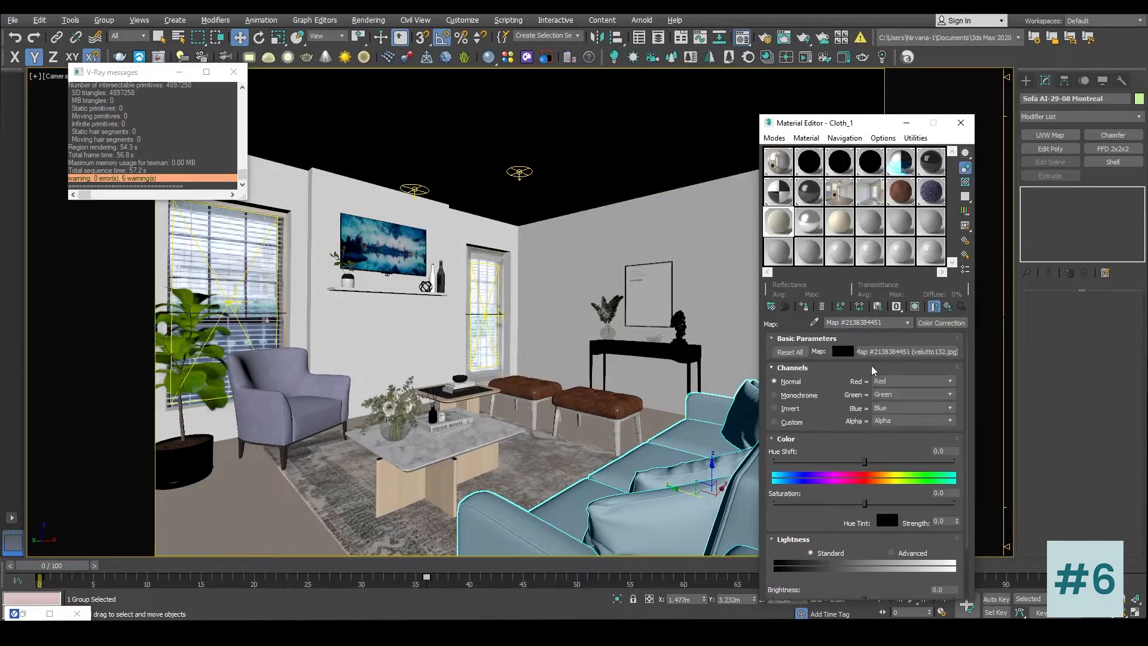
left_click(910, 351)
left_click(949, 307)
left_click(950, 308)
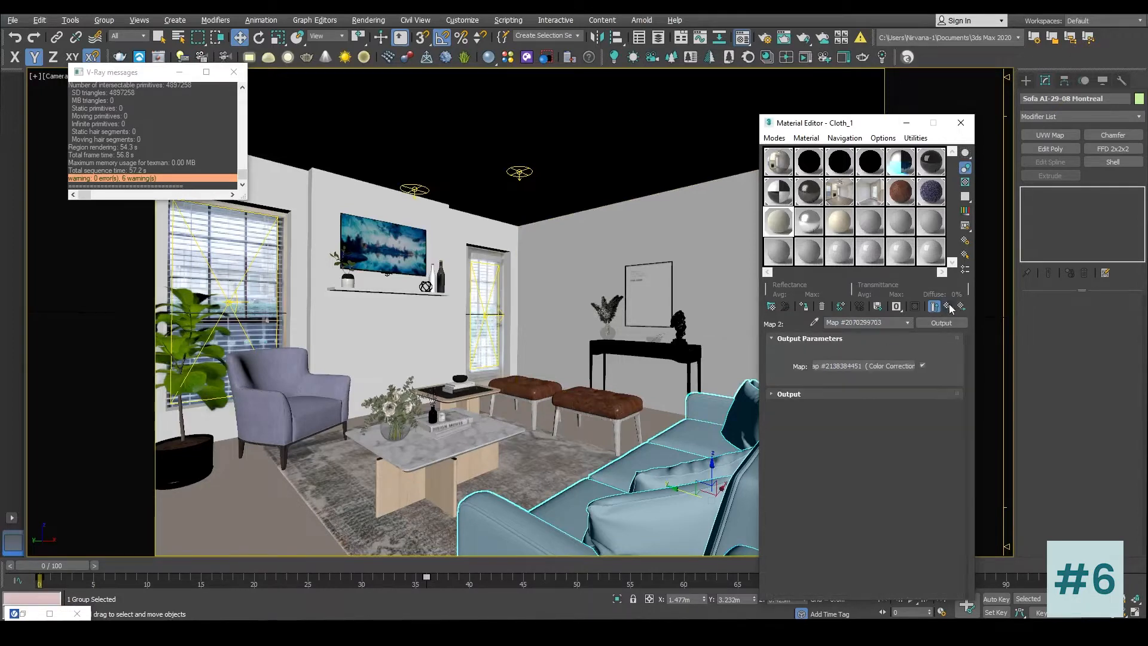
left_click(949, 307)
left_click(896, 367)
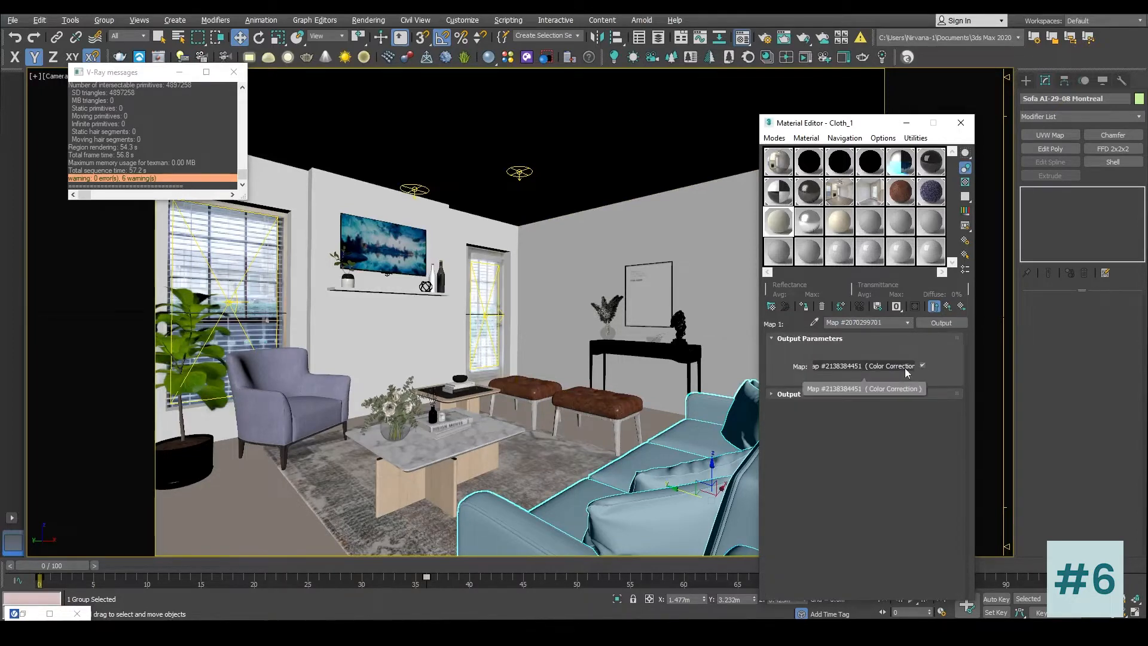
left_click(891, 366)
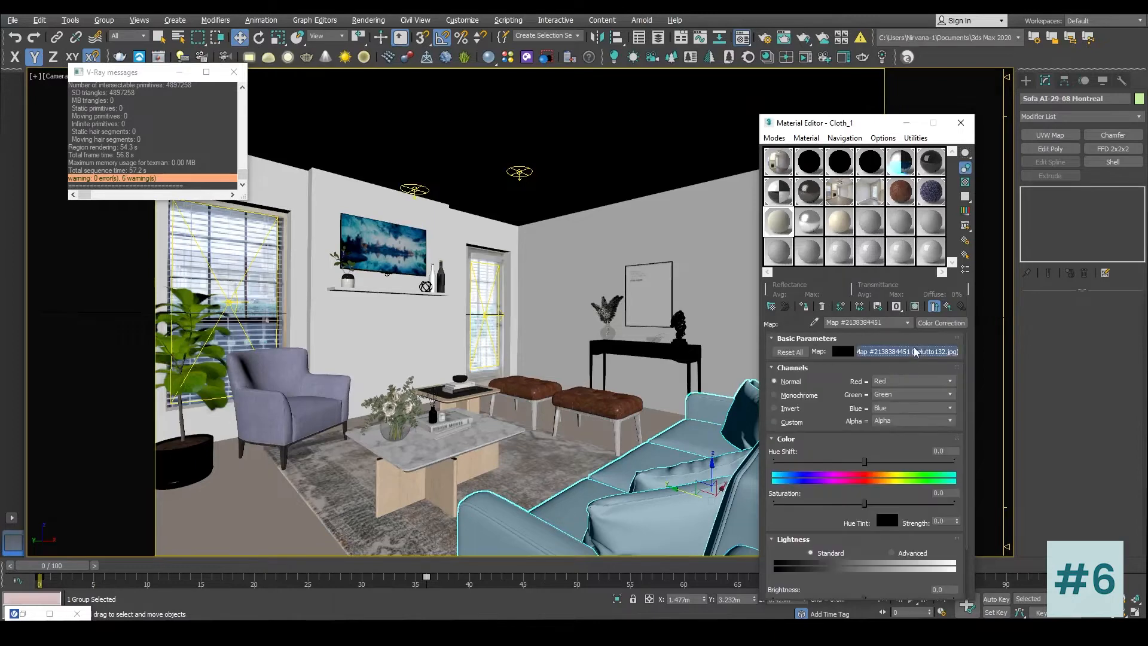
left_click(914, 347)
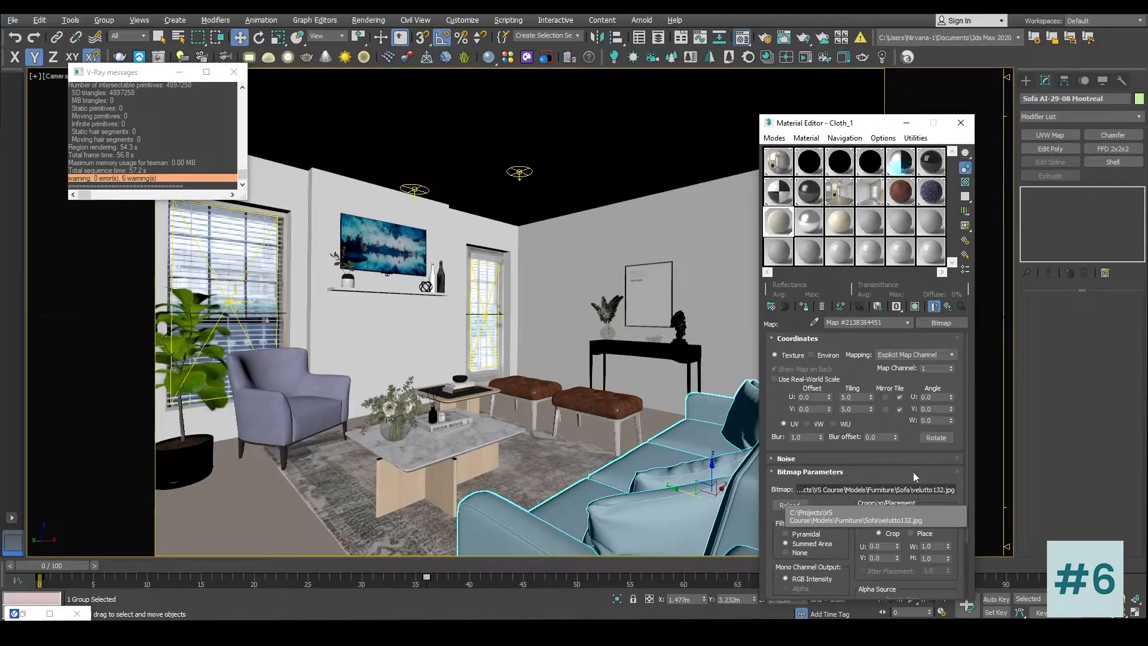
Step: Show the Color Correction map on the sofa in the viewport, check the Mix map's Color #1 branch, and return to Cloth_1's basic parameters
left_click(915, 306)
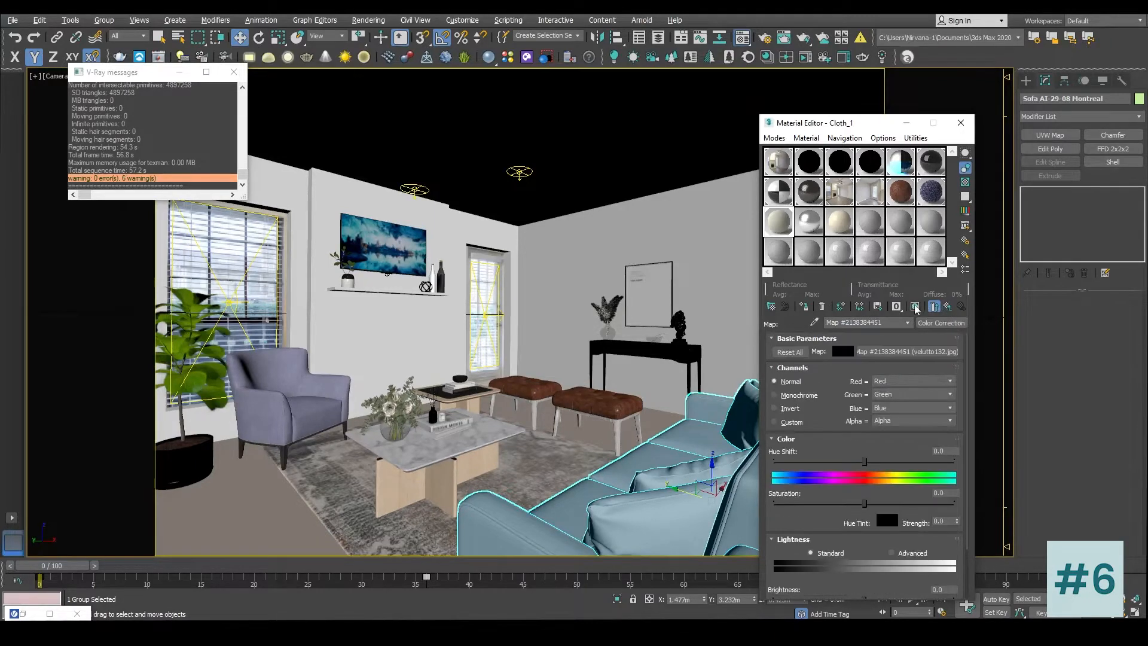
left_click(948, 307)
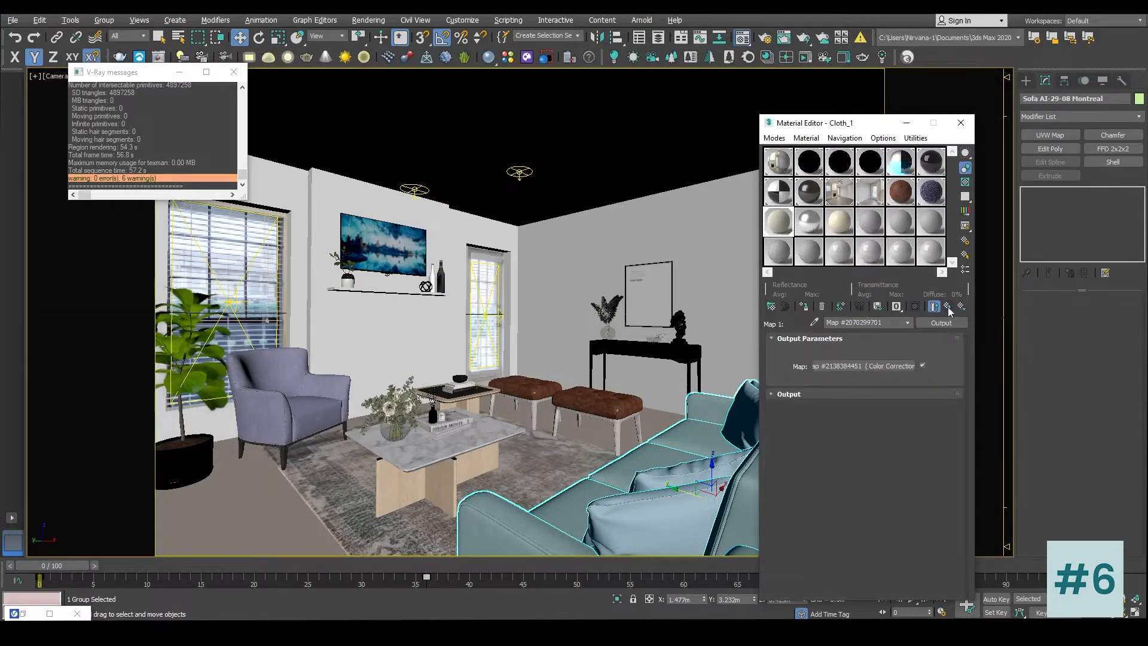
left_click(948, 307)
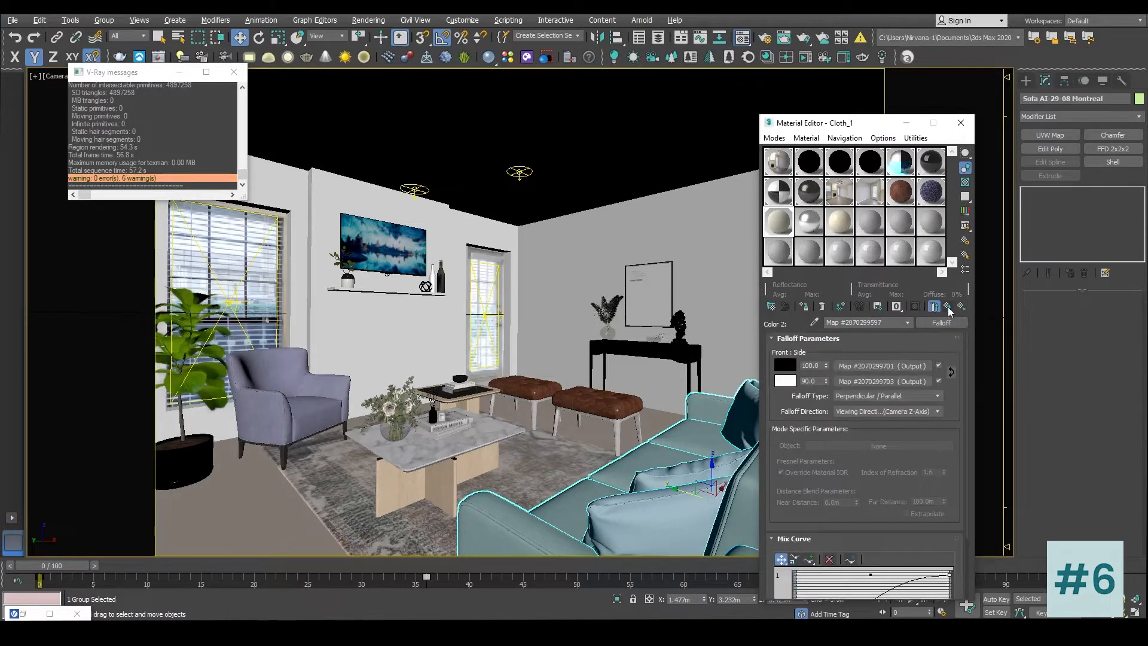
left_click(948, 307)
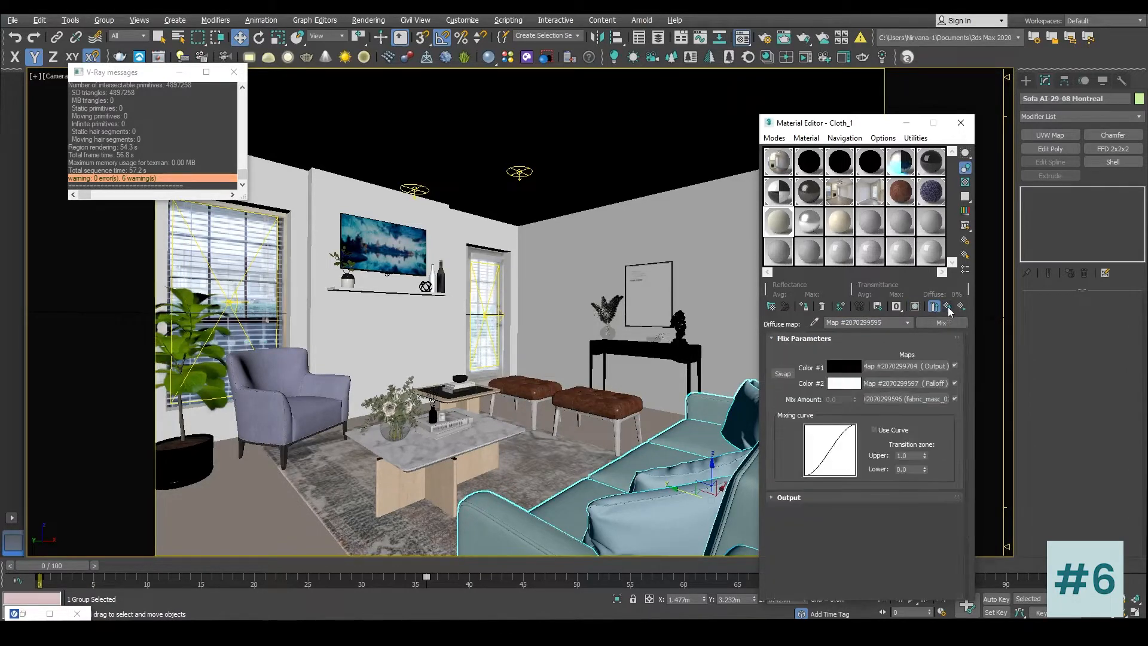
left_click(916, 365)
left_click(888, 368)
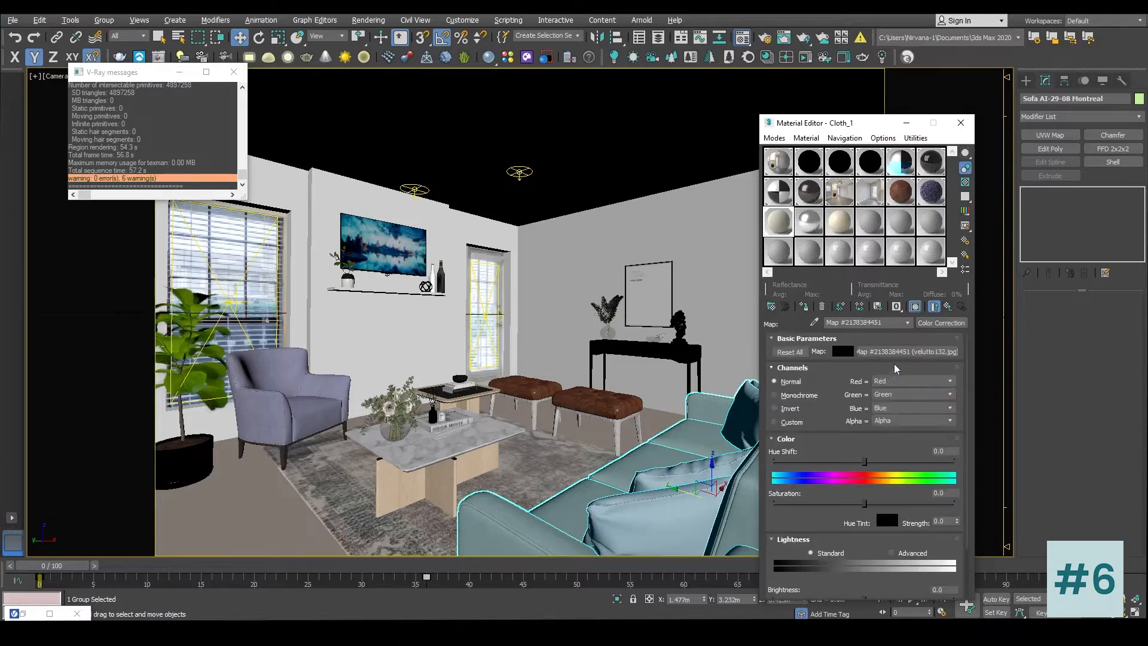
left_click(949, 310)
left_click(950, 310)
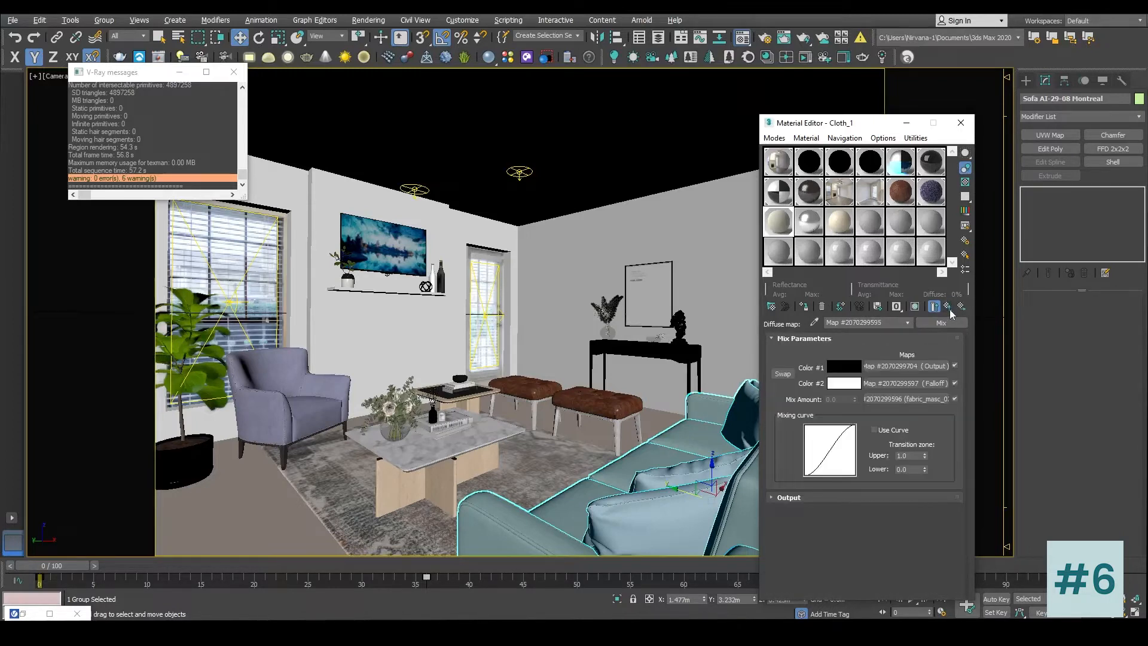
left_click(949, 309)
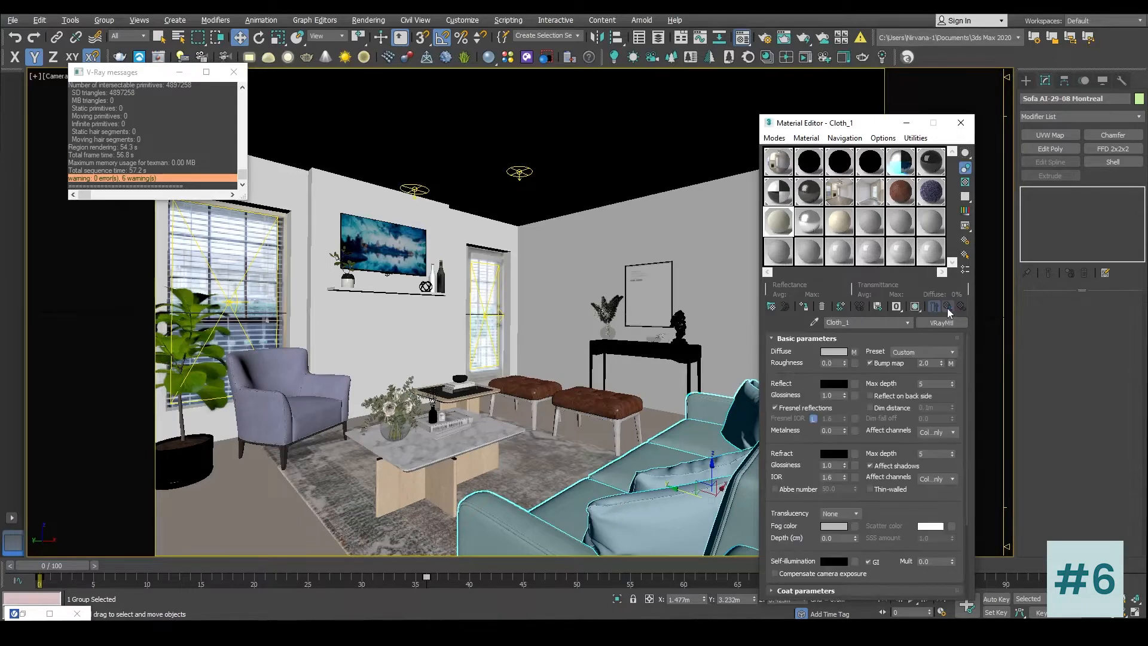
Step: Render only a region around the sofa in the V-Ray Frame Buffer, then turn region rendering off
left_click(589, 236)
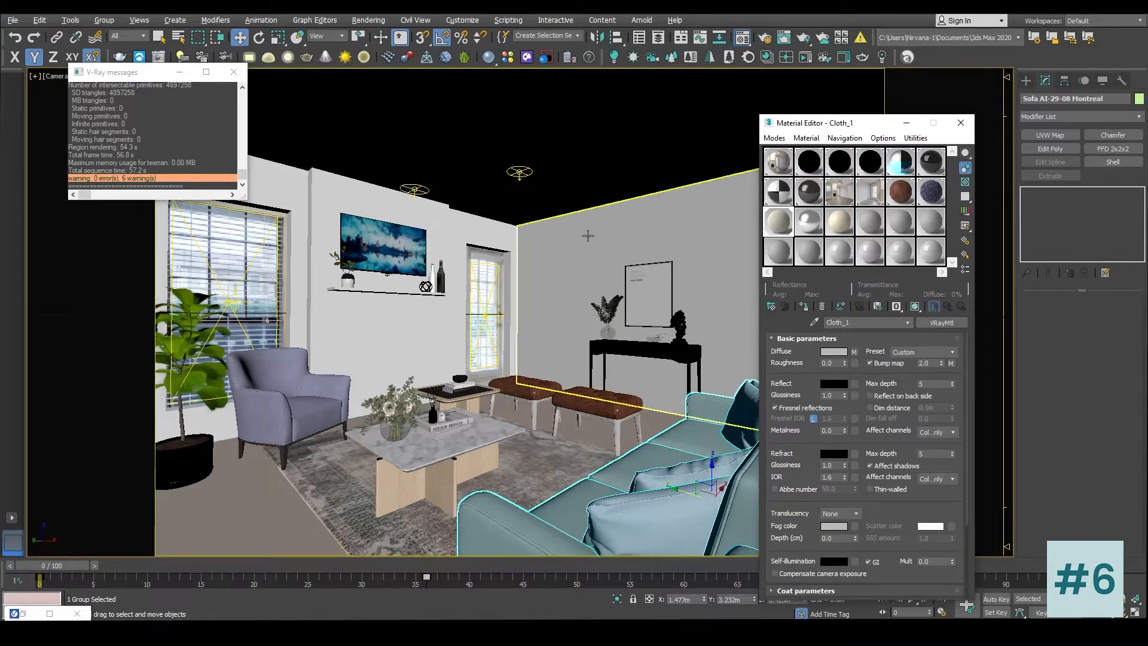
left_click_drag(831, 122, 987, 137)
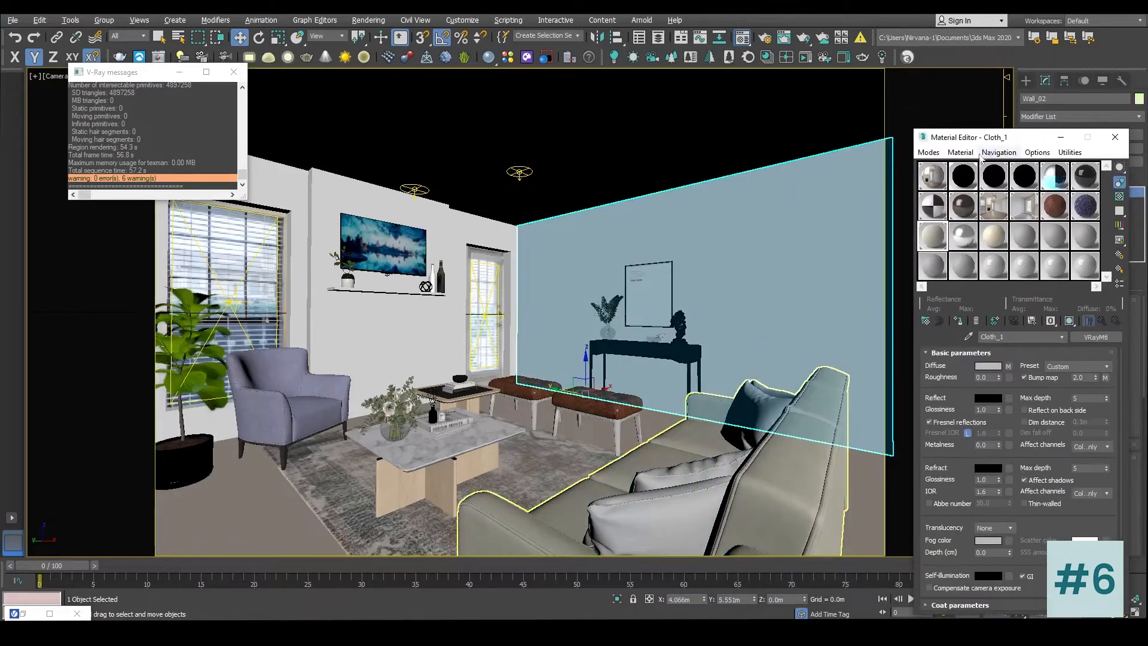
right_click(704, 243)
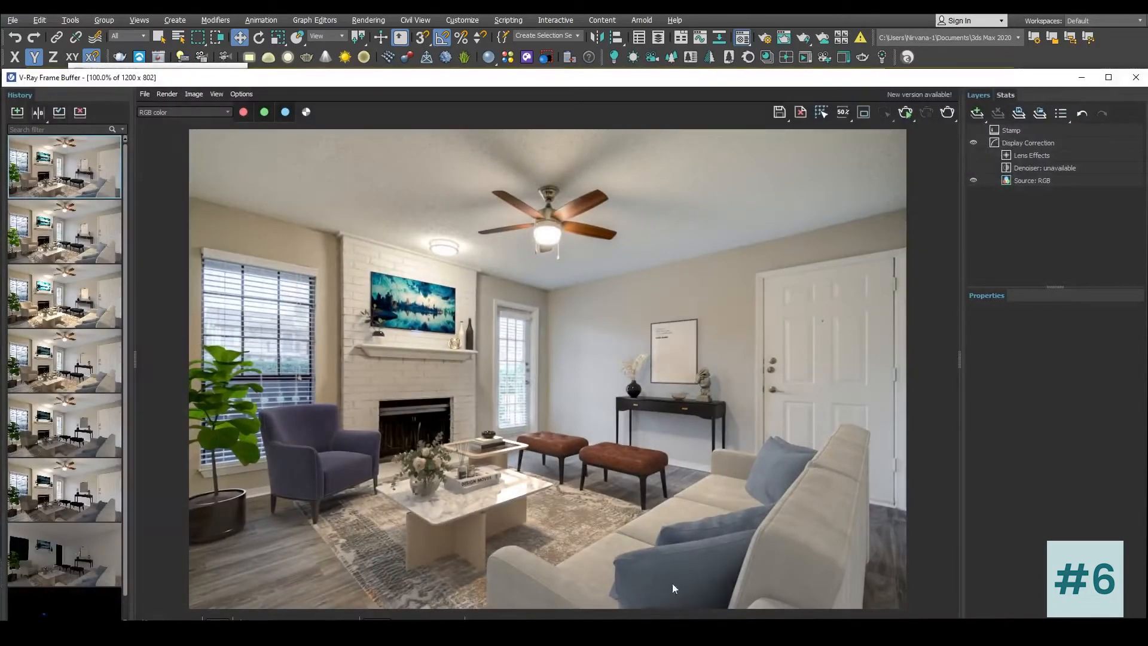
left_click(864, 113)
left_click_drag(489, 450, 876, 610)
left_click_drag(539, 428, 908, 610)
left_click_drag(733, 427, 732, 410)
left_click_drag(537, 515, 476, 528)
left_click(947, 112)
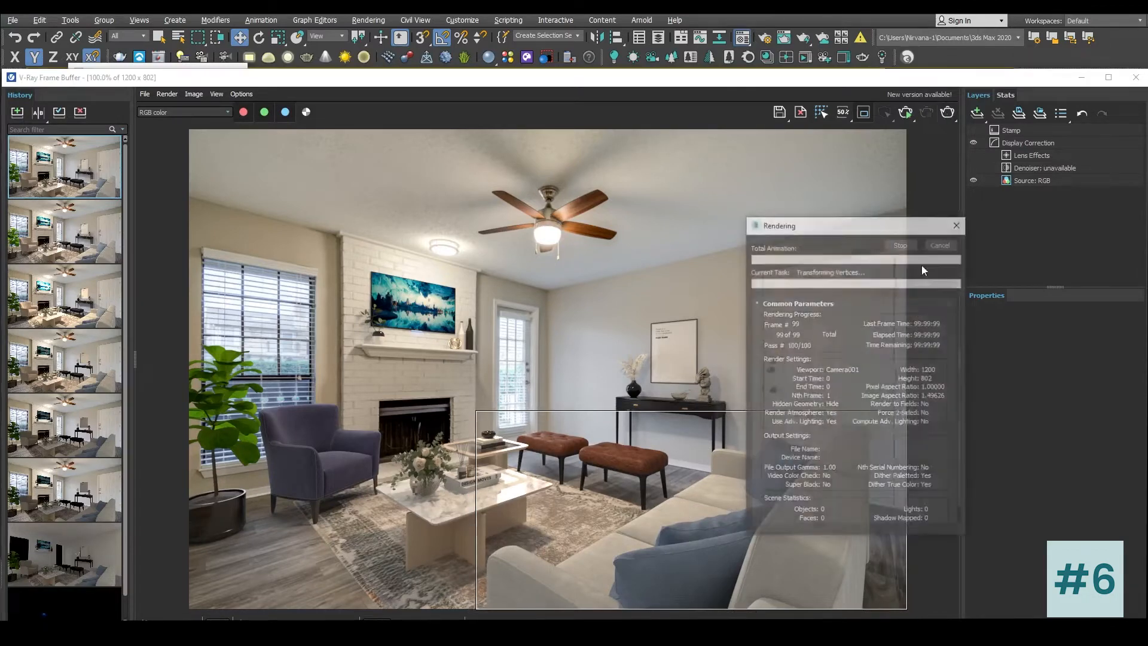
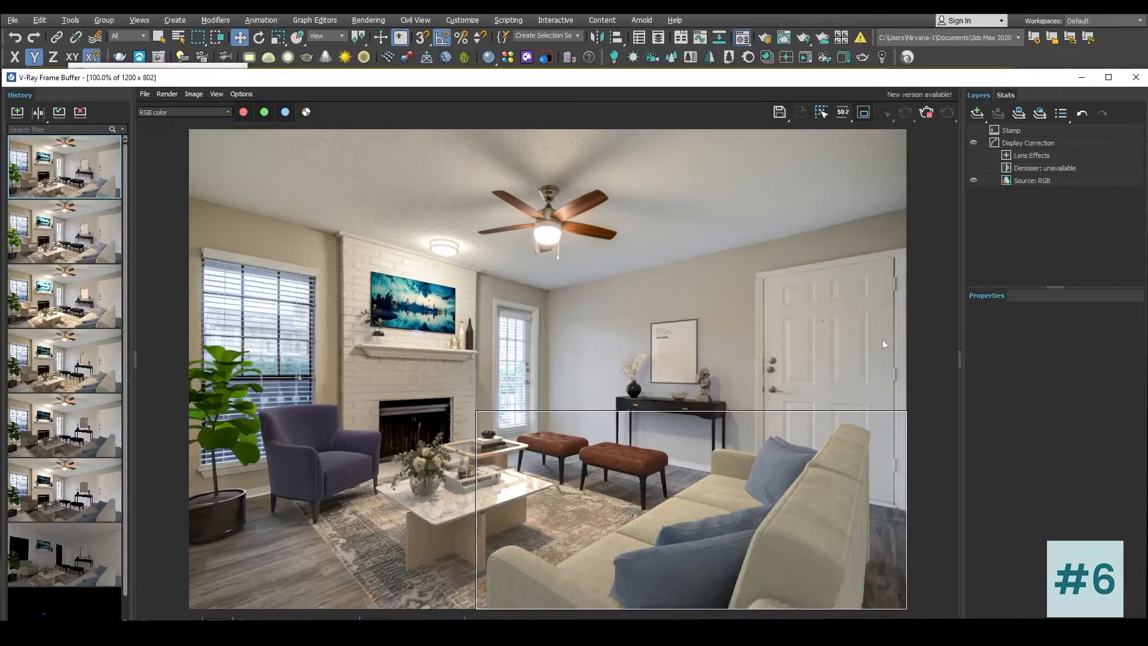
left_click(864, 115)
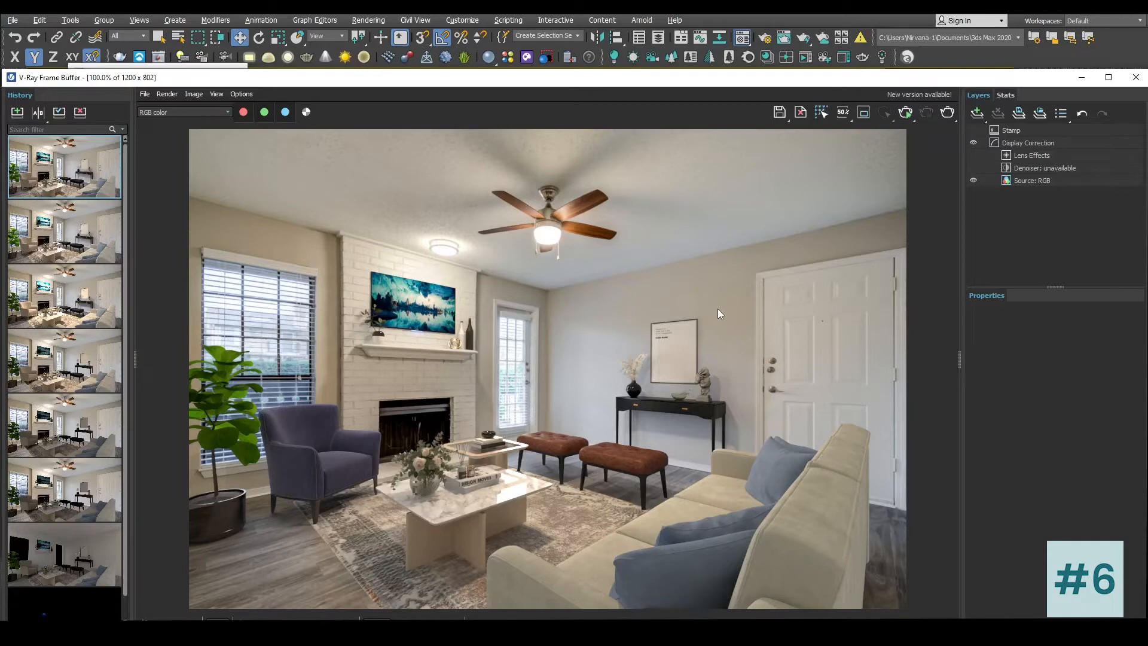
Step: Hide the frame buffer and set the bitmap under Cloth_1's Color Correction map back to velutto13
left_click(1088, 81)
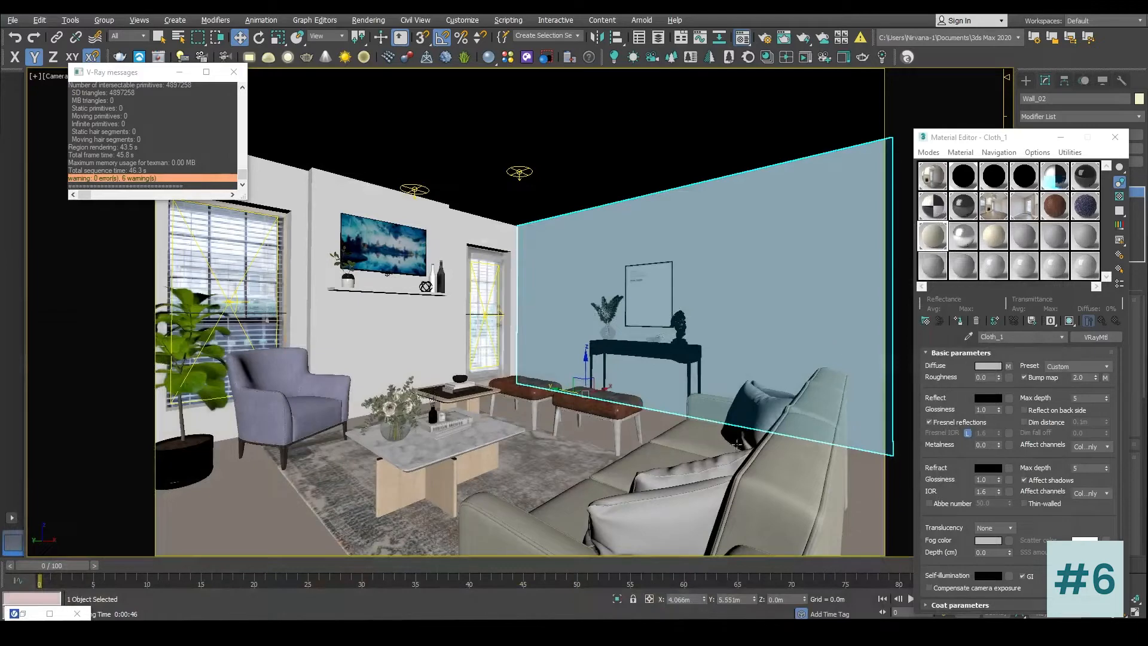
left_click(1008, 366)
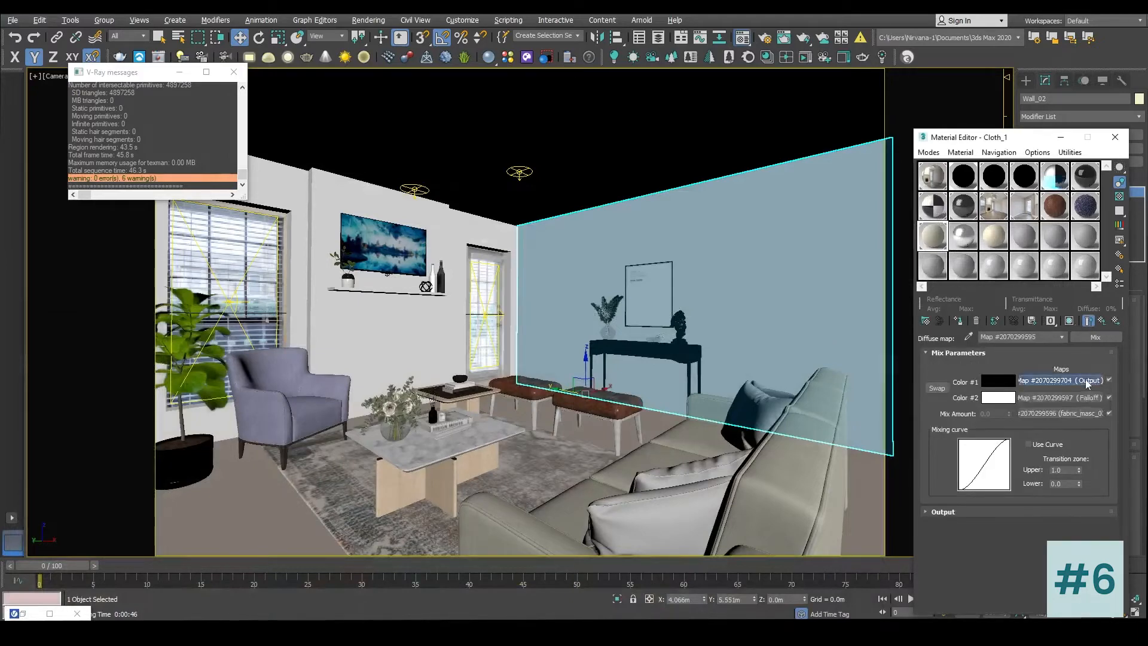
left_click(1045, 409)
left_click(1037, 381)
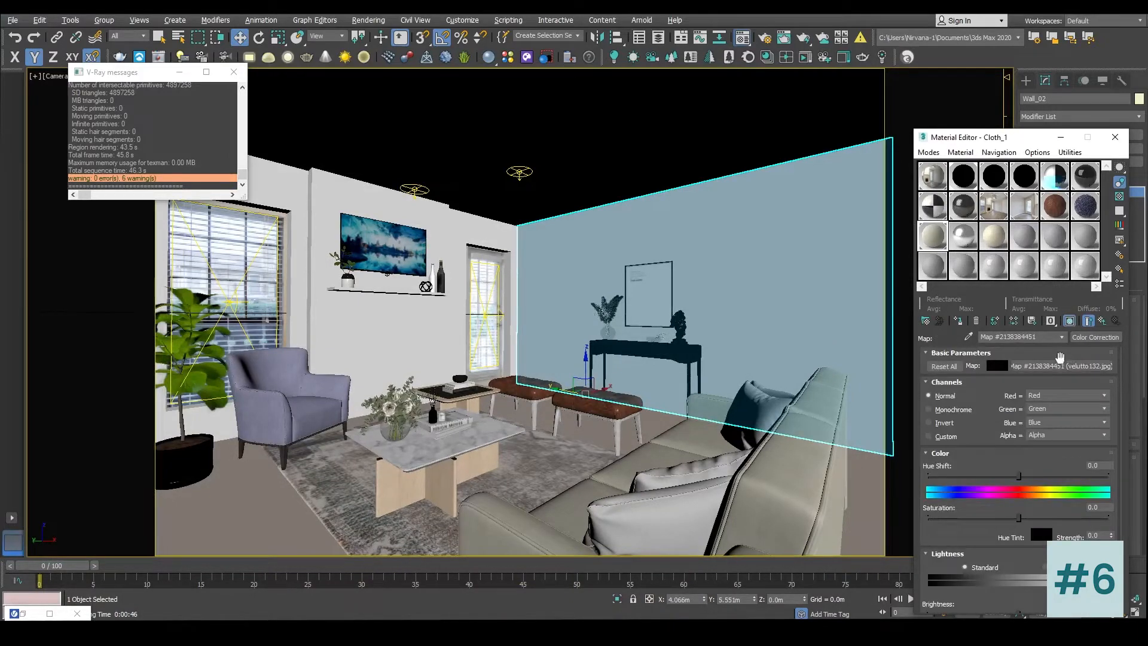
left_click(1061, 366)
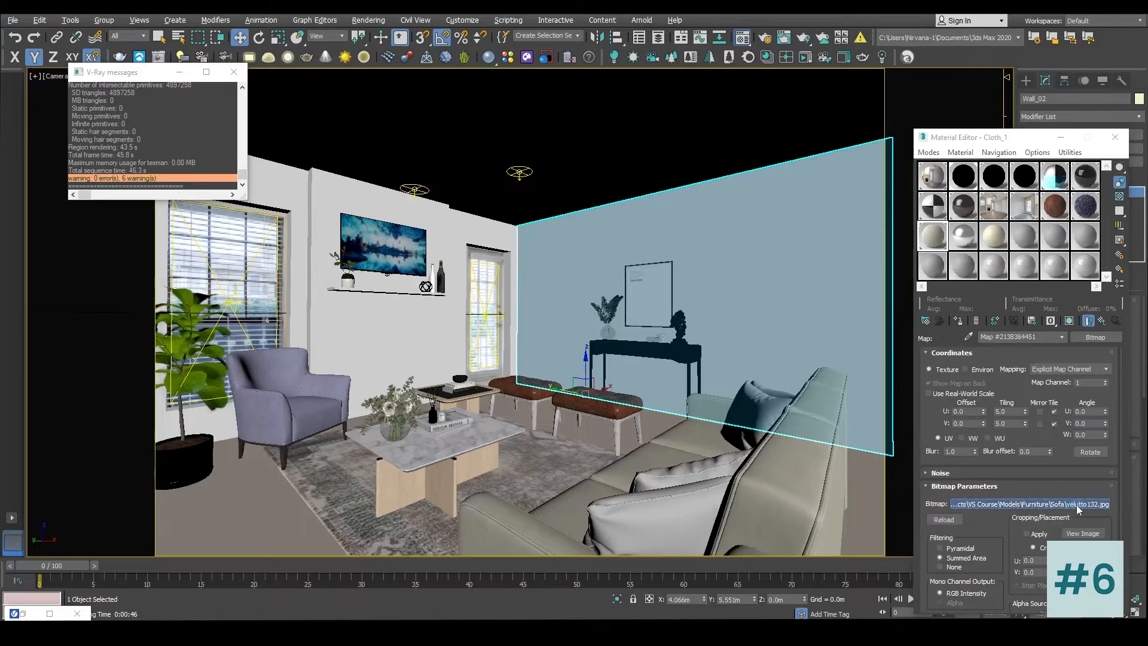
left_click(1028, 503)
left_click(351, 96)
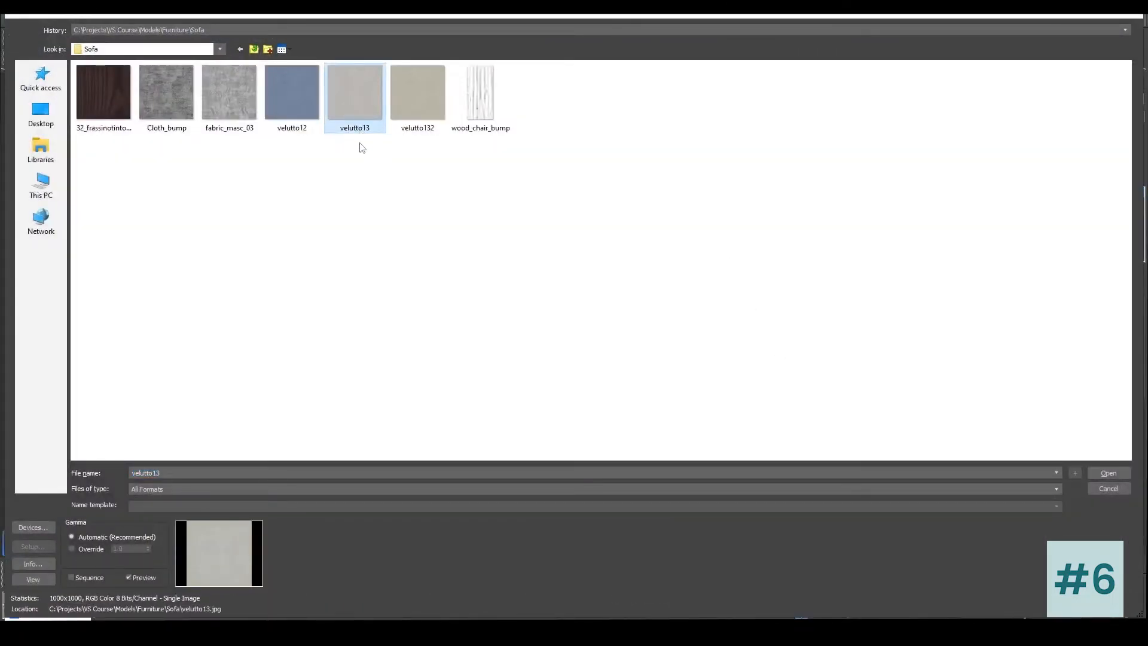
left_click(1108, 473)
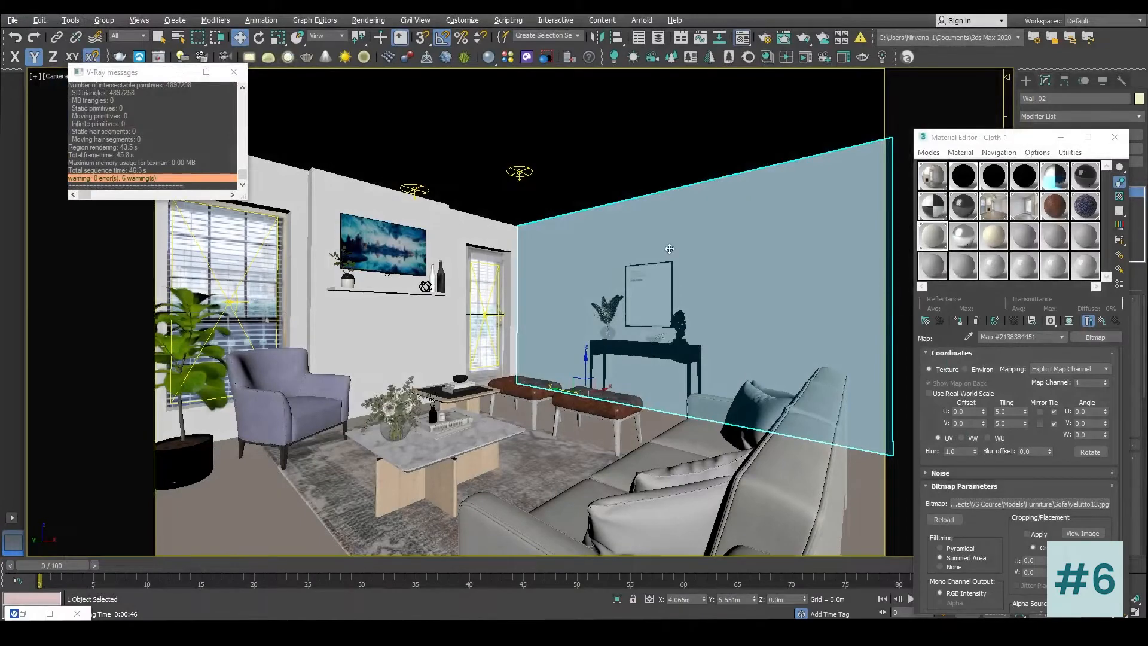
Step: Select the sofa in the viewport and bring up the living room reference photo, placing its window so the whole image is visible
left_click(430, 449)
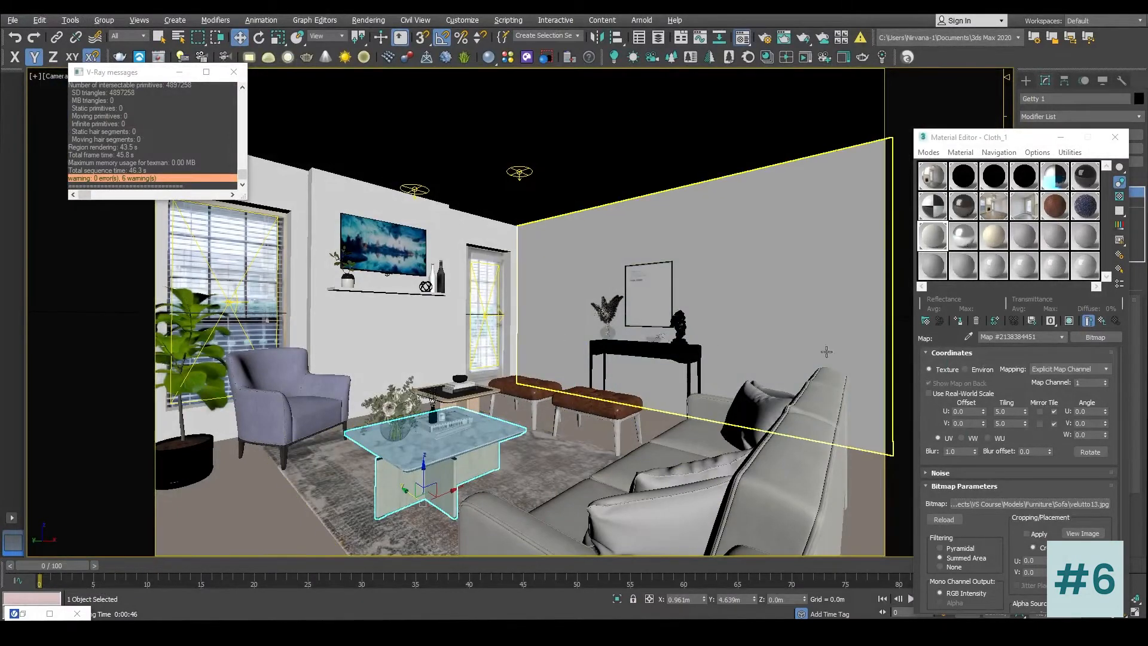
left_click(722, 475)
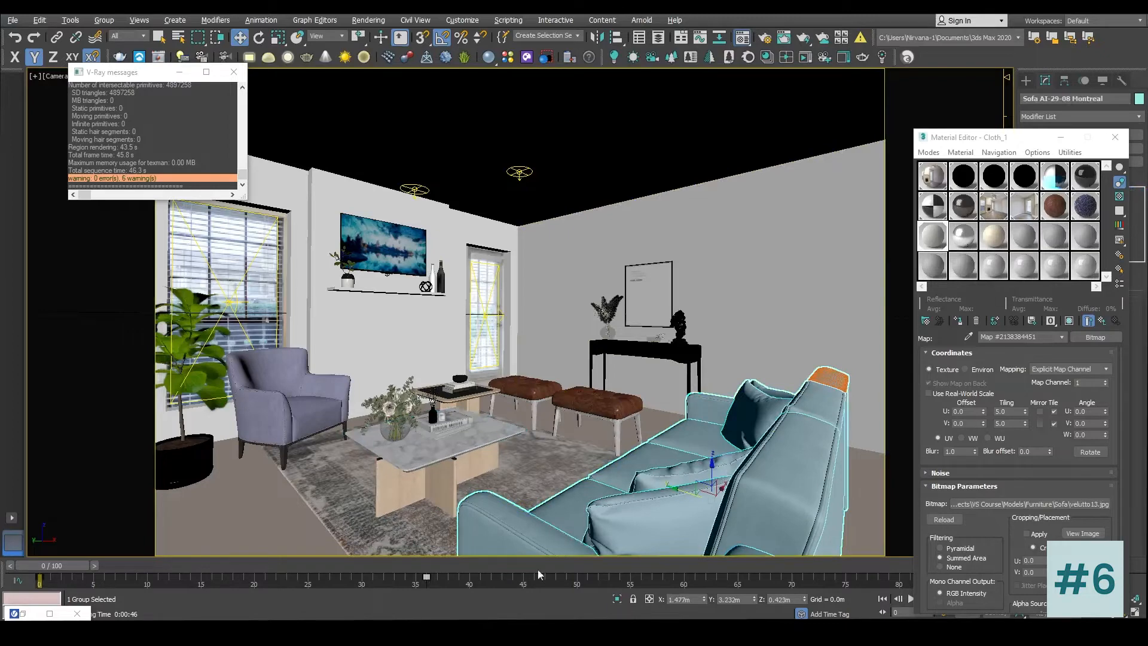
key("alt+Tab")
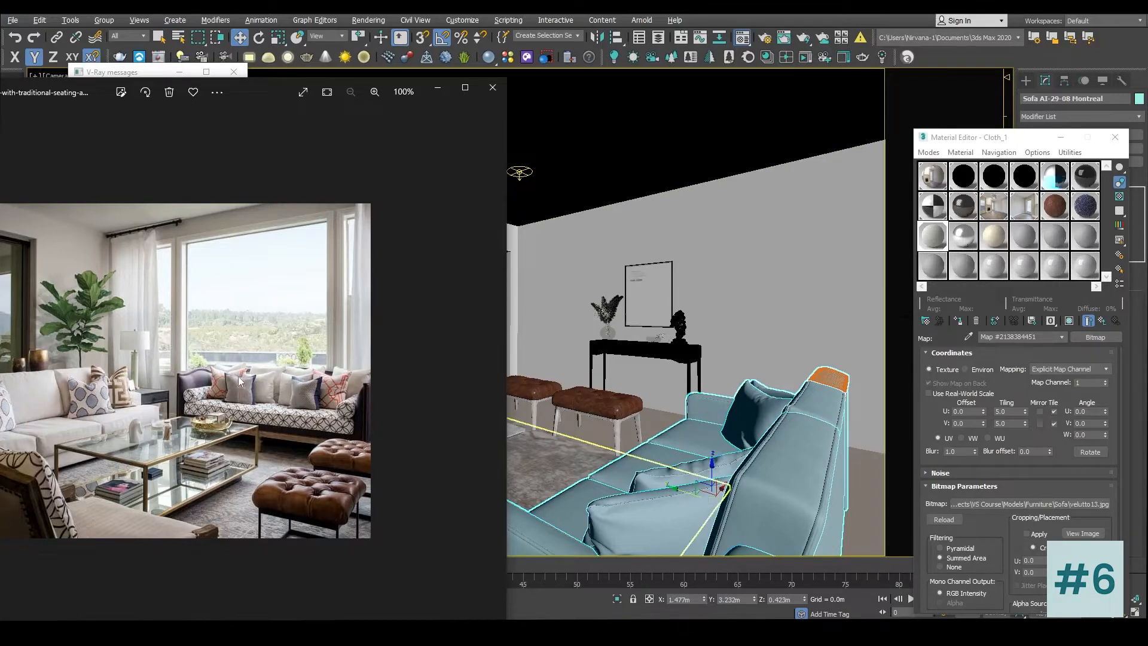
left_click_drag(254, 94, 328, 99)
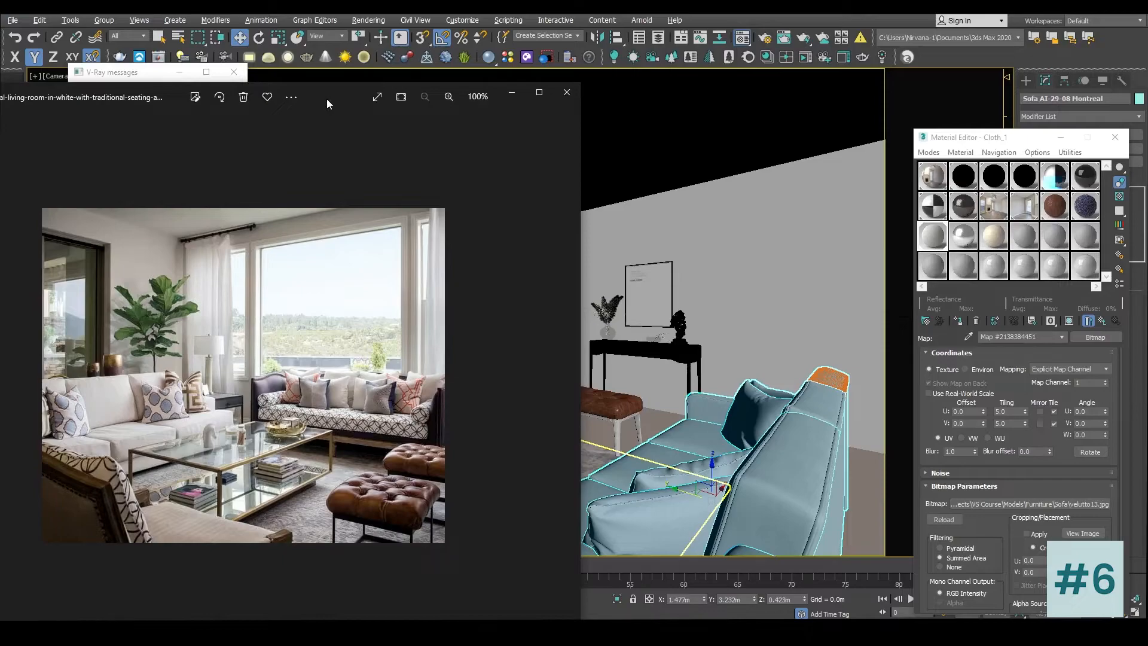
left_click_drag(327, 98, 525, 86)
Step: Switch to Pinterest in the browser and search for "pillow texture"
left_click(317, 614)
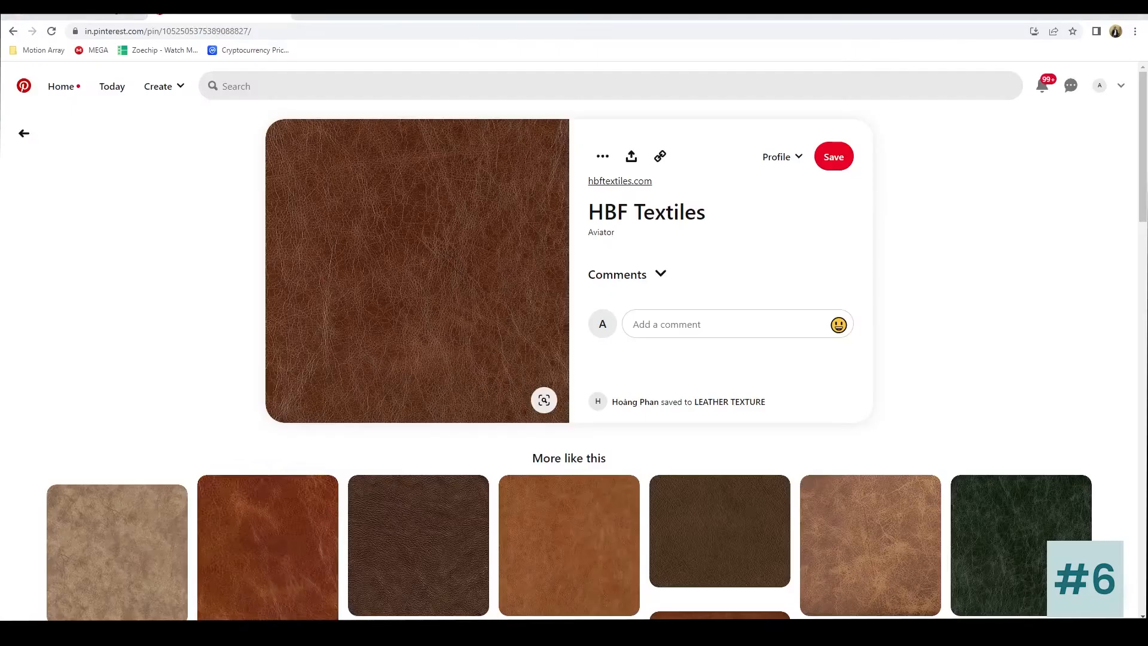
left_click(291, 89)
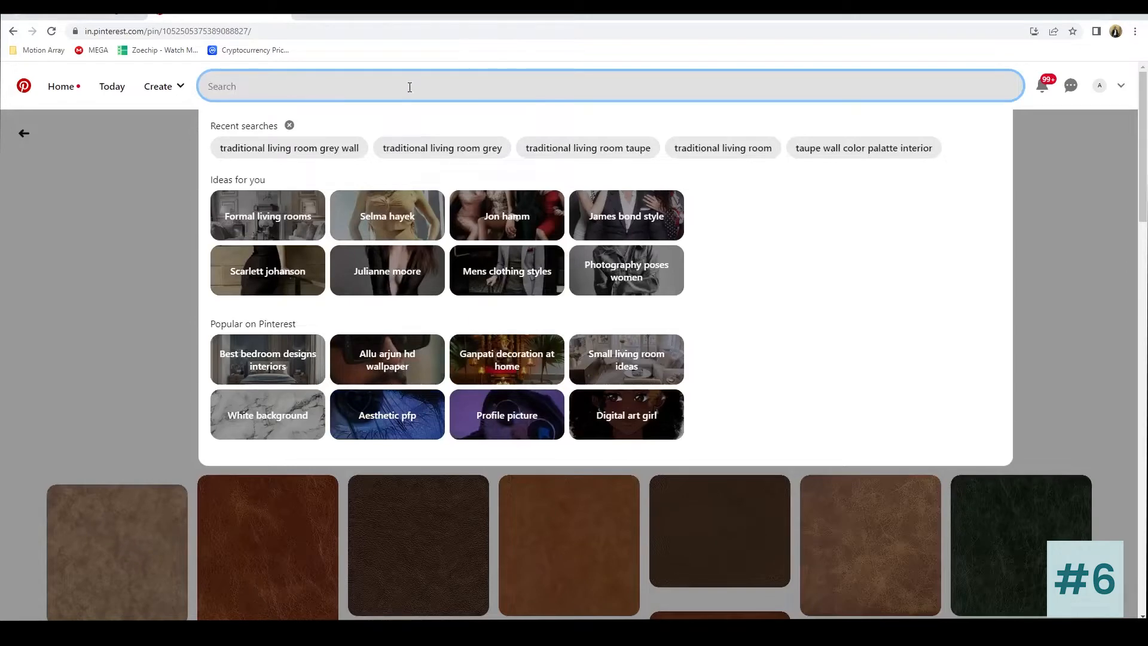
left_click(63, 231)
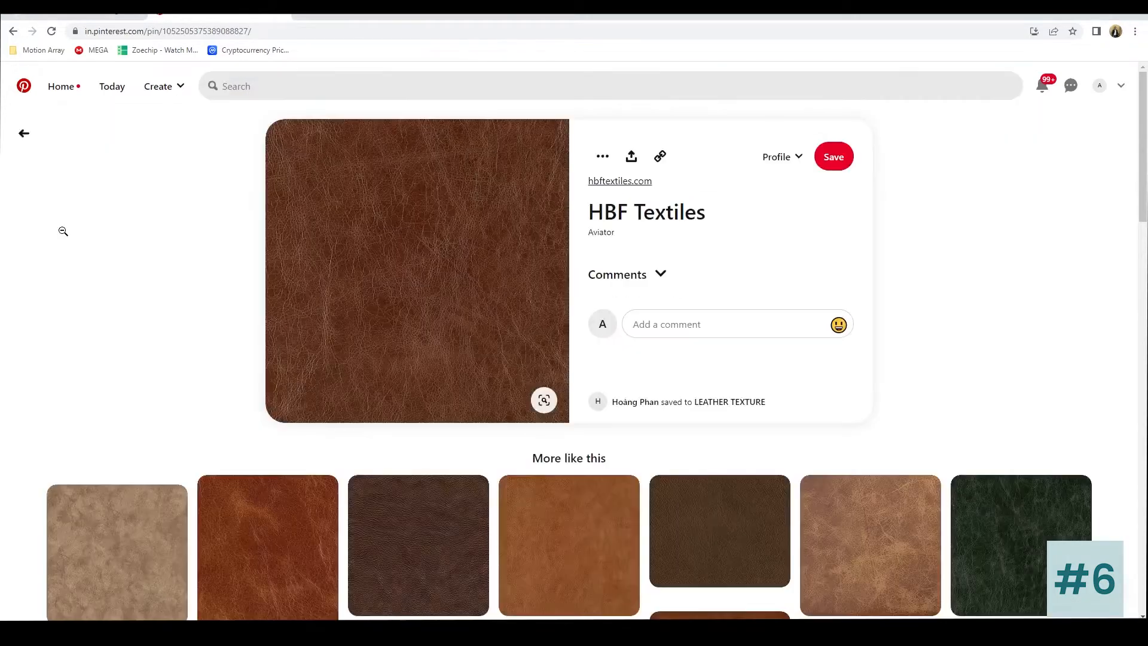
left_click(234, 87)
type("pil")
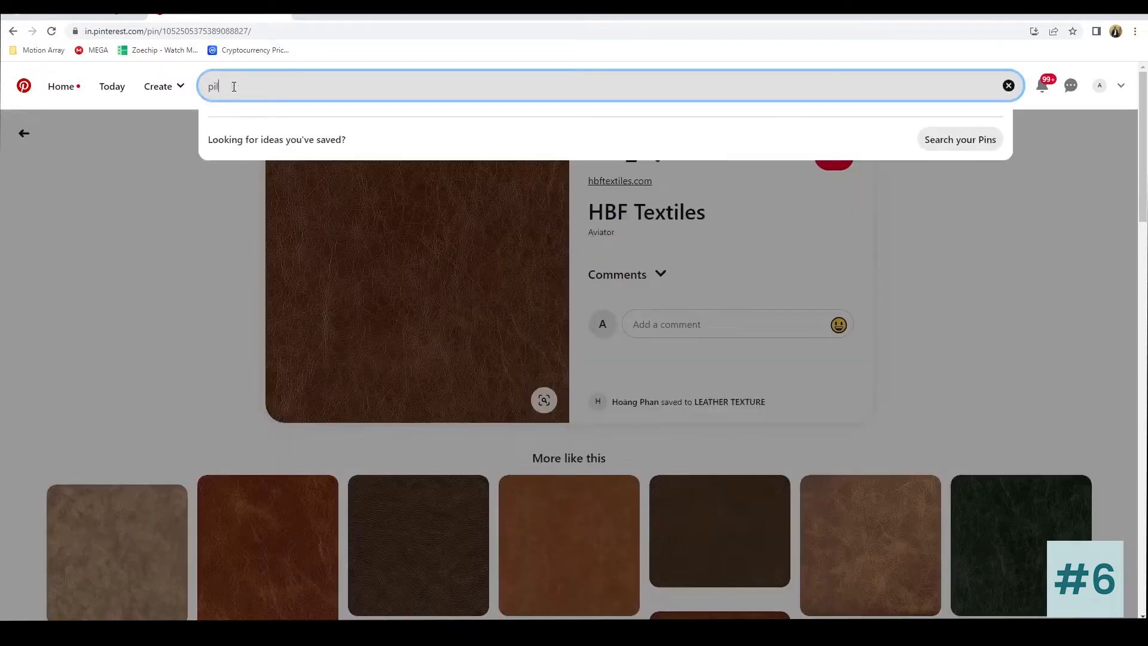
type("lowtexture")
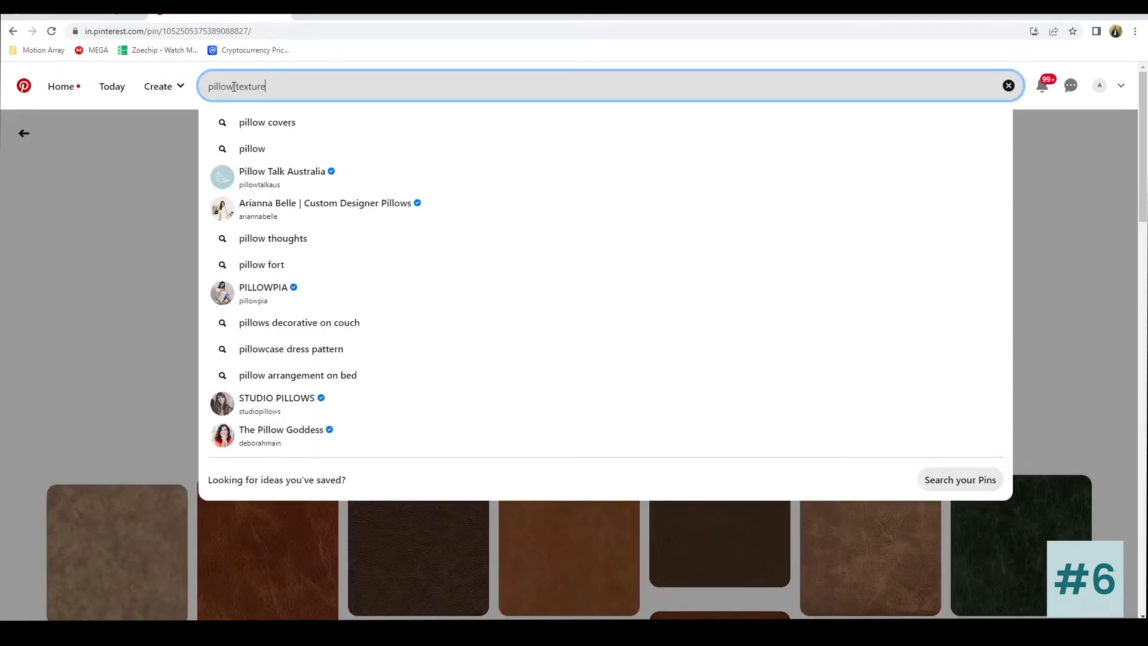
key("Return")
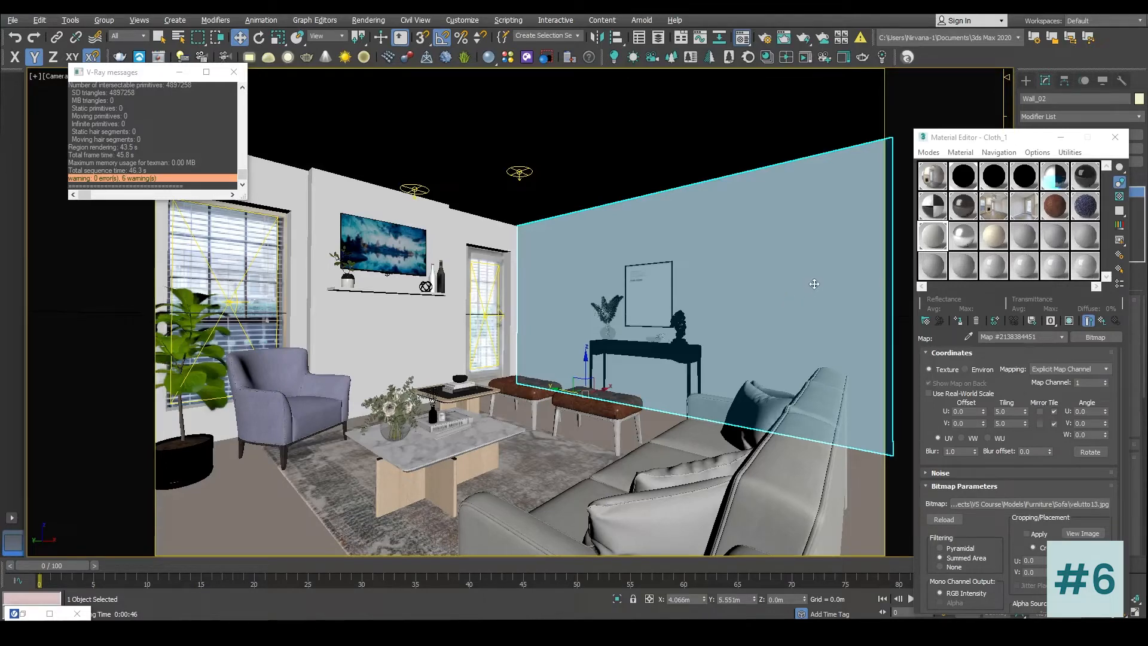
Step: Place the living room reference photo beside the Pinterest results and compare its cushions with the pillow textures
left_click(458, 621)
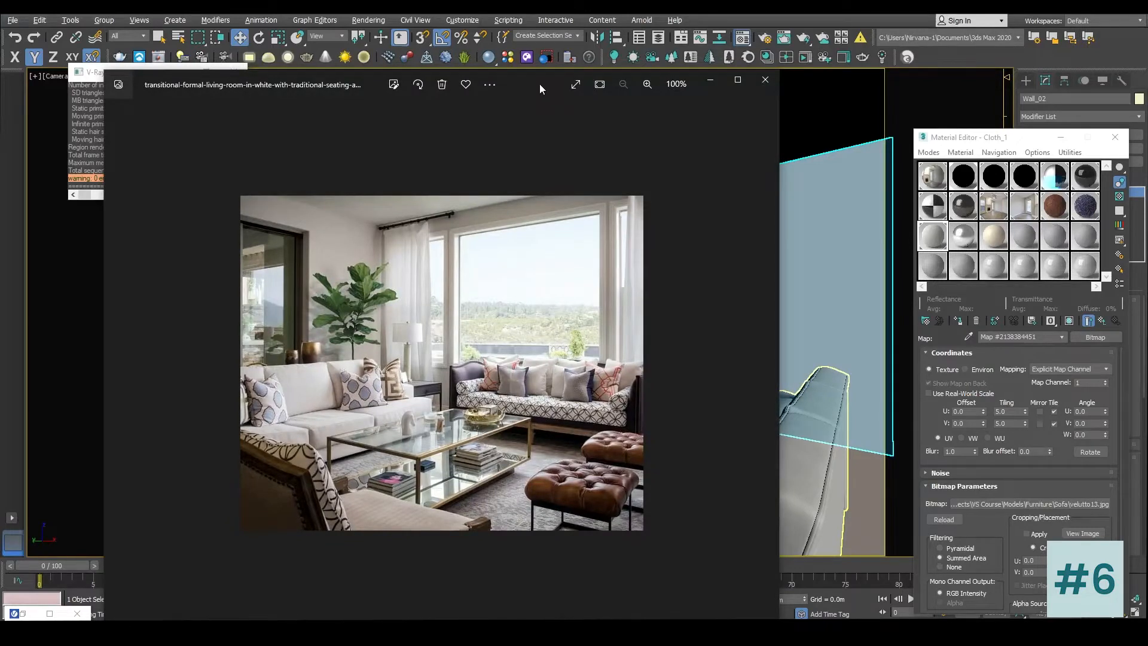
left_click_drag(539, 84, 913, 77)
left_click(413, 532)
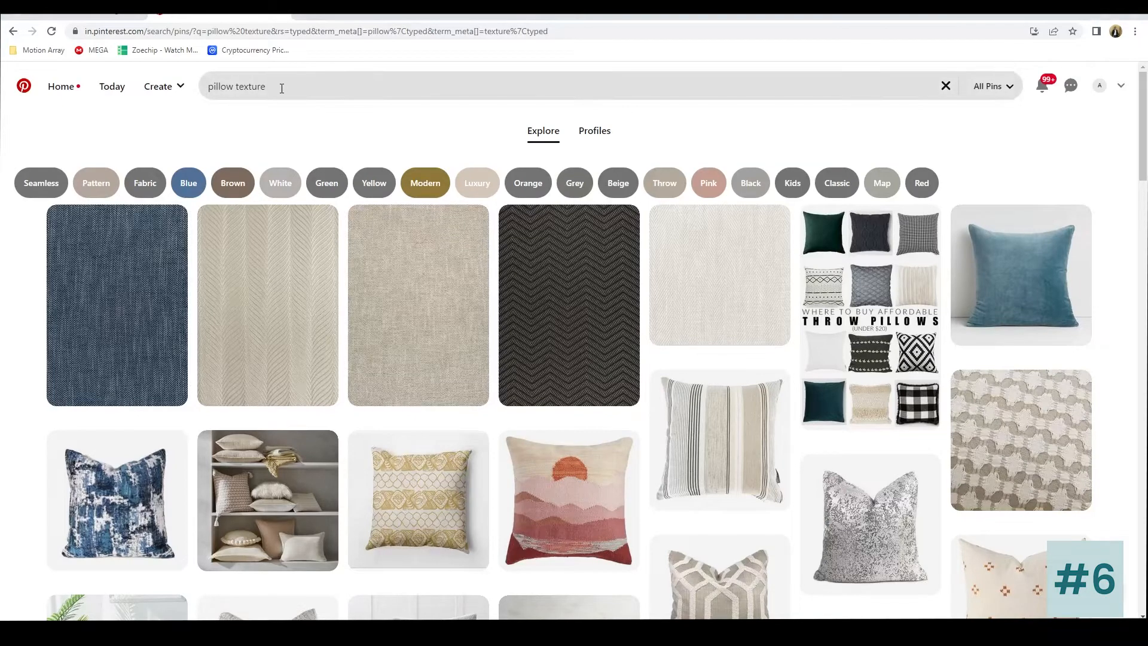
left_click(286, 87)
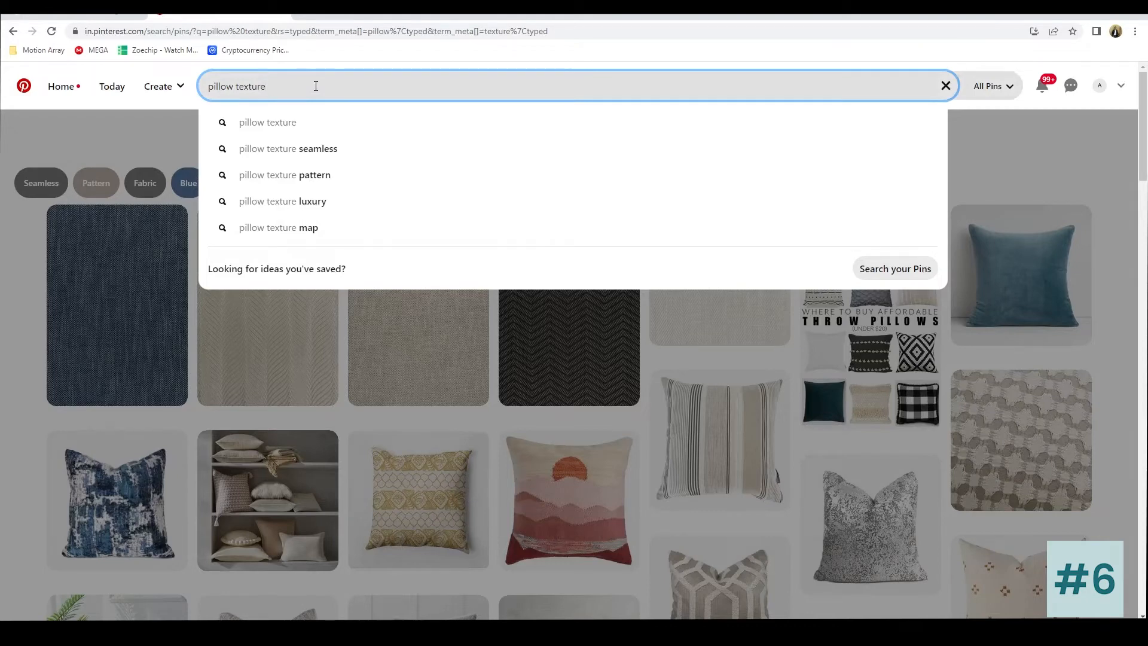
left_click(1057, 133)
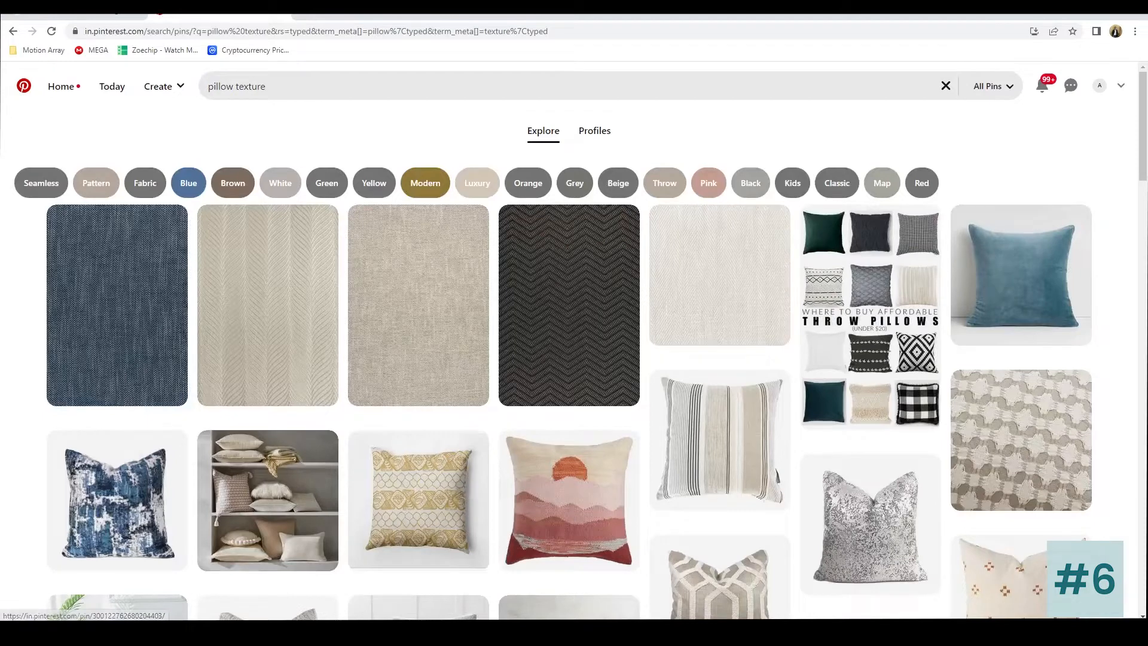
key("alt+Tab")
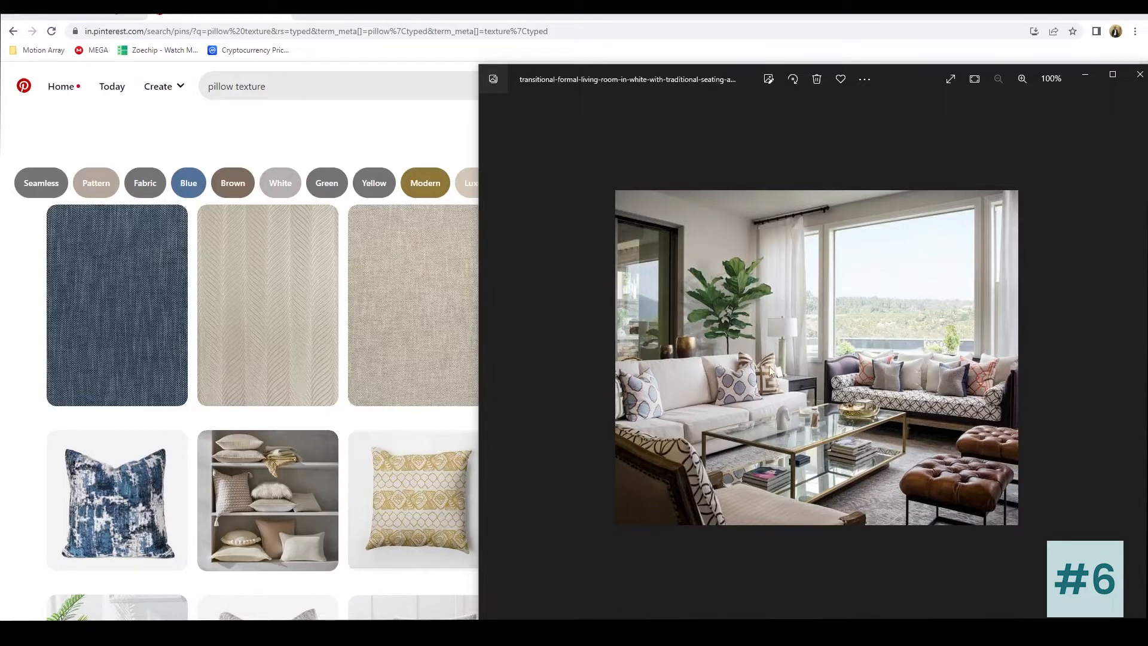
left_click(371, 91)
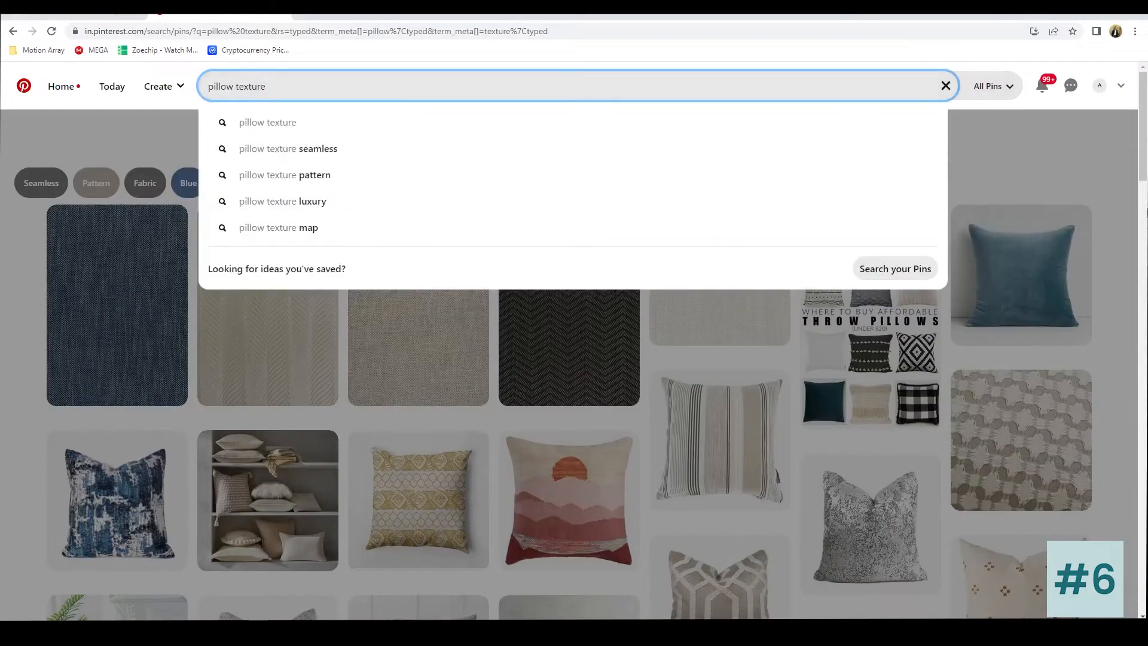
left_click(945, 85)
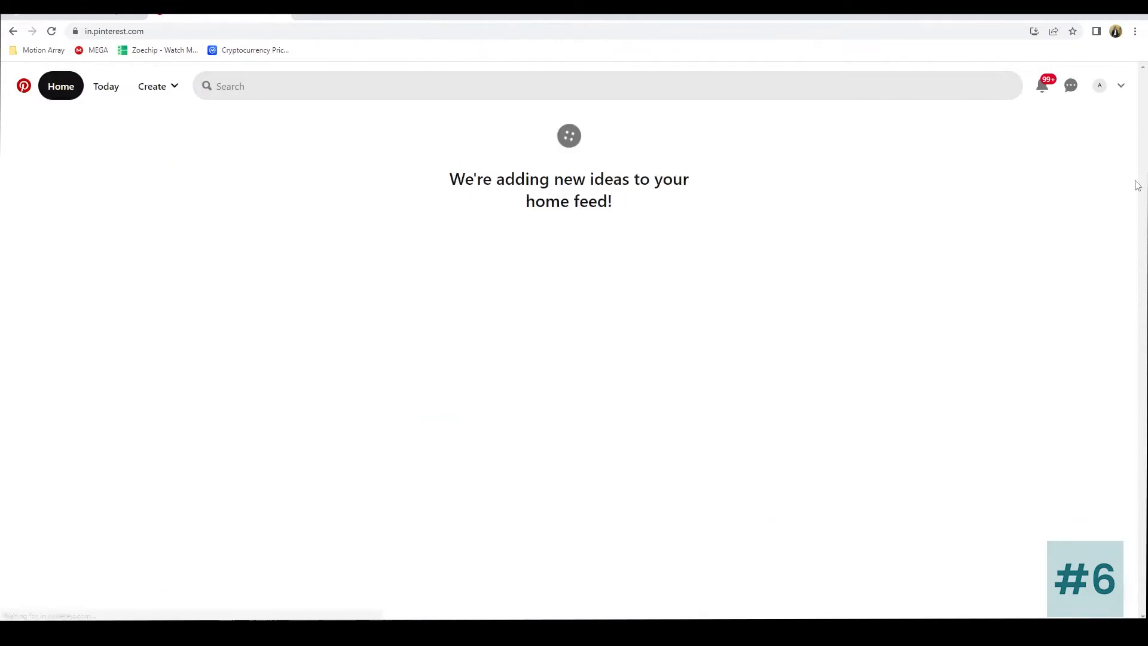
left_click(14, 31)
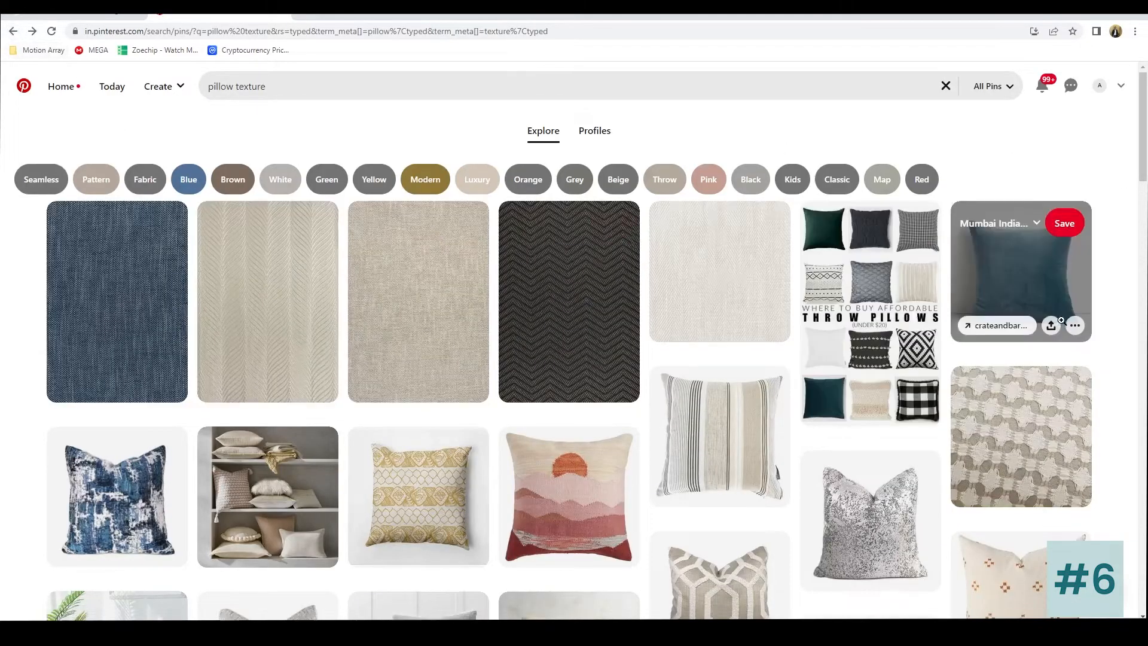
Step: Look through the pillow texture results for cushion patterns resembling the reference photo, then return to the first results
scroll(1058, 311, "down", 4)
scroll(1061, 322, "down", 4)
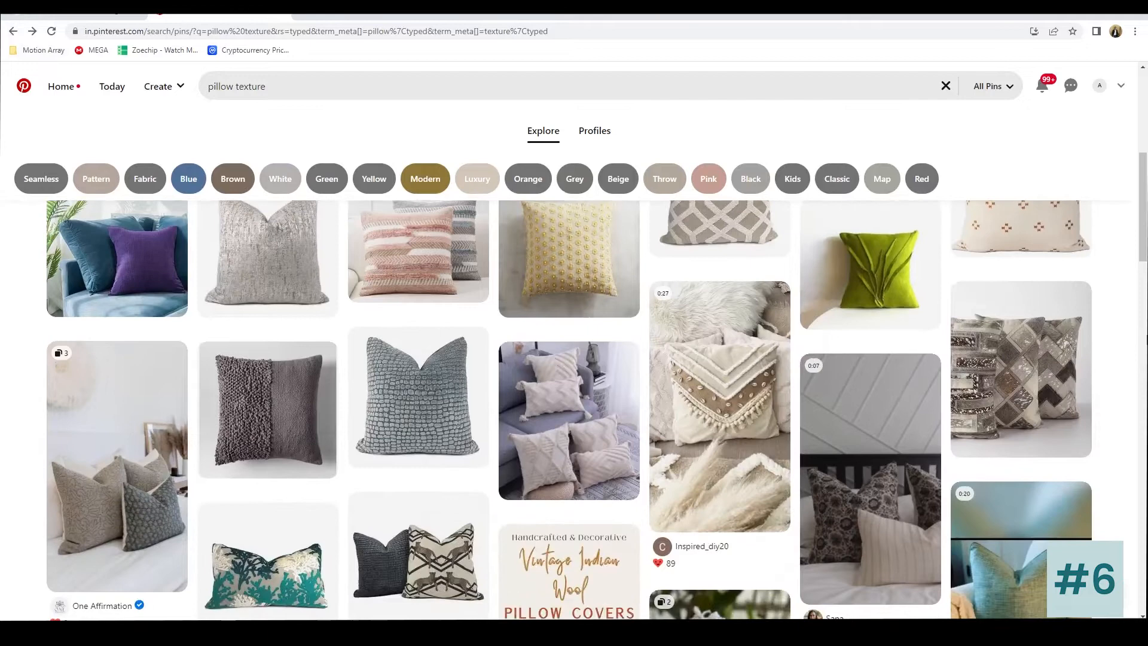
scroll(1146, 339, "down", 4)
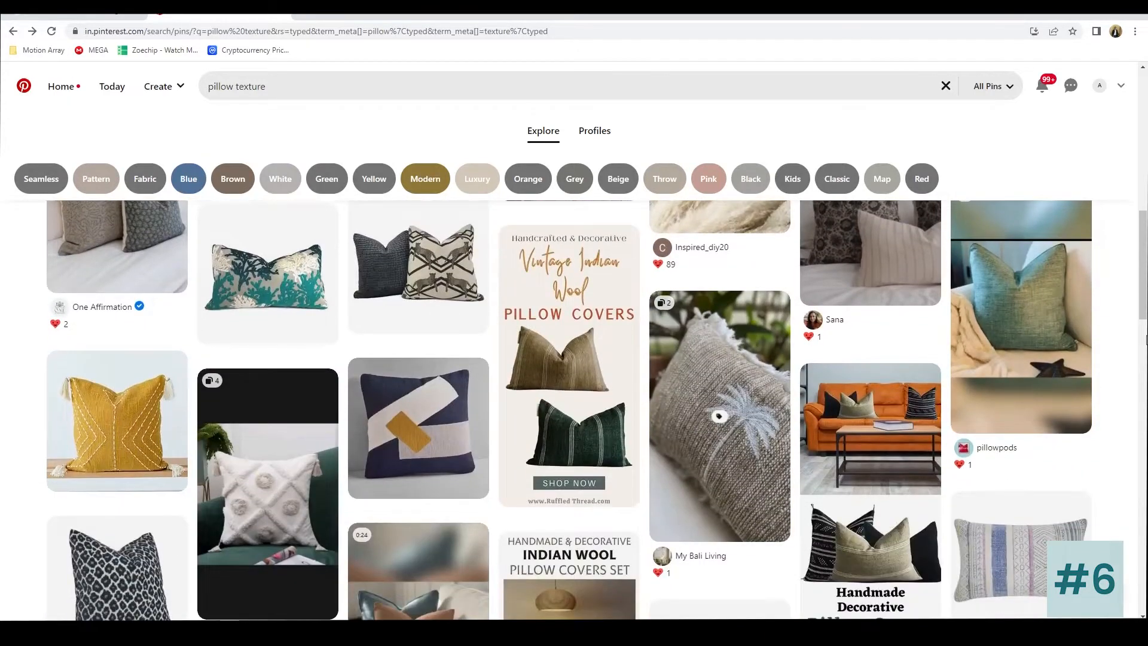
scroll(1146, 339, "down", 4)
scroll(1146, 339, "down", 5)
scroll(1142, 339, "down", 3)
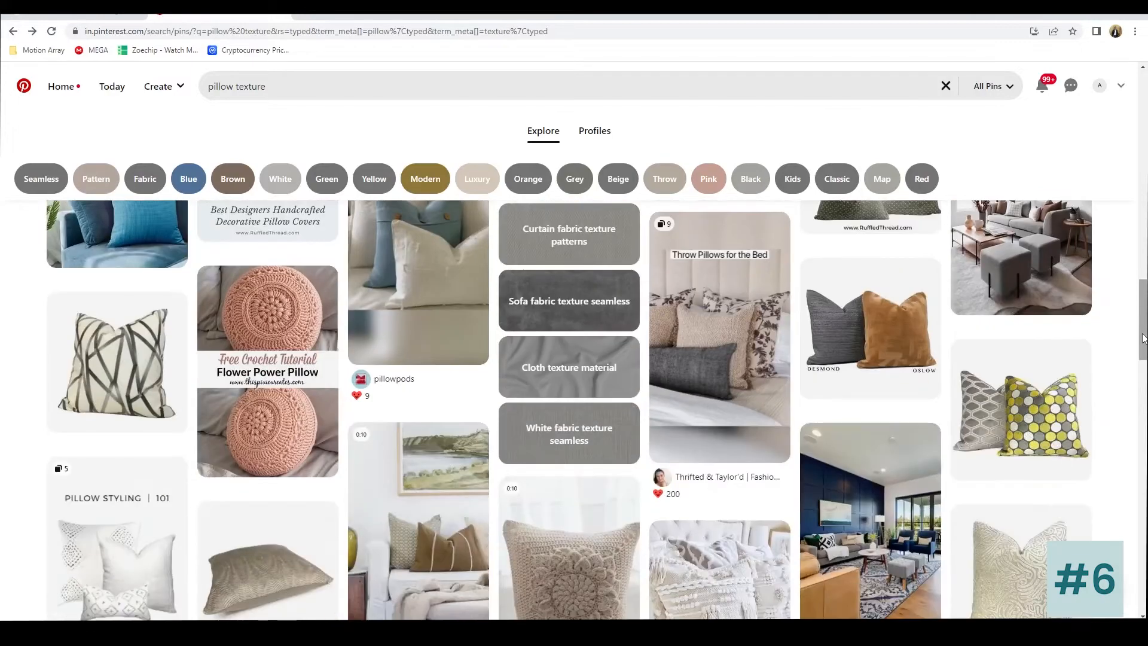
scroll(1142, 339, "down", 3)
scroll(1142, 338, "down", 3)
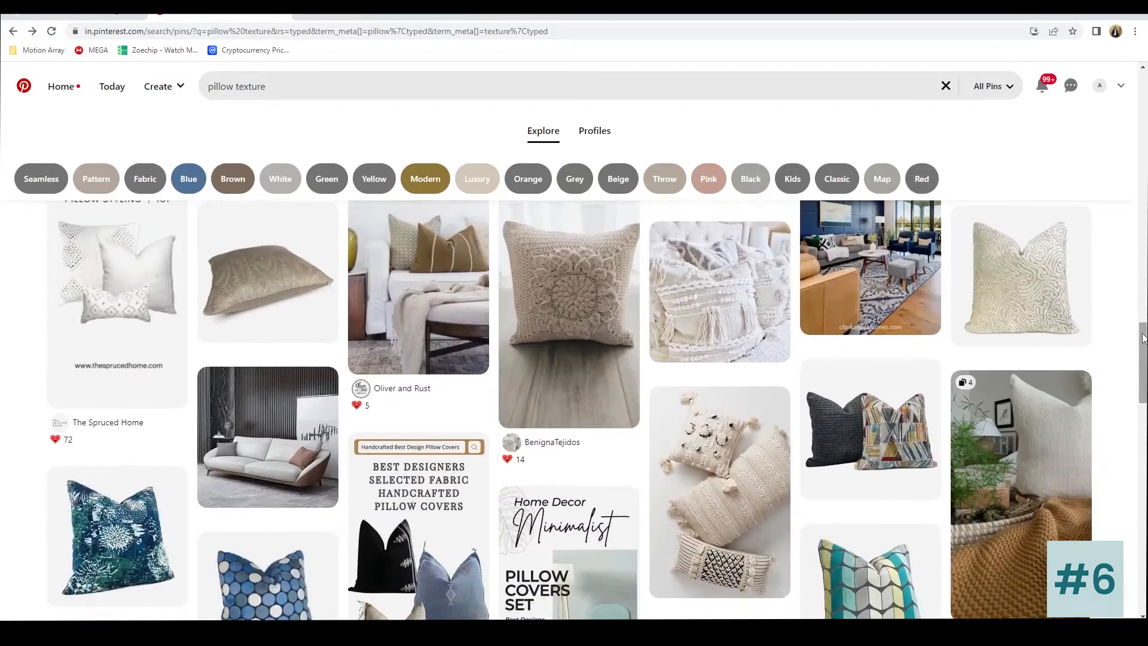
scroll(1142, 339, "down", 2)
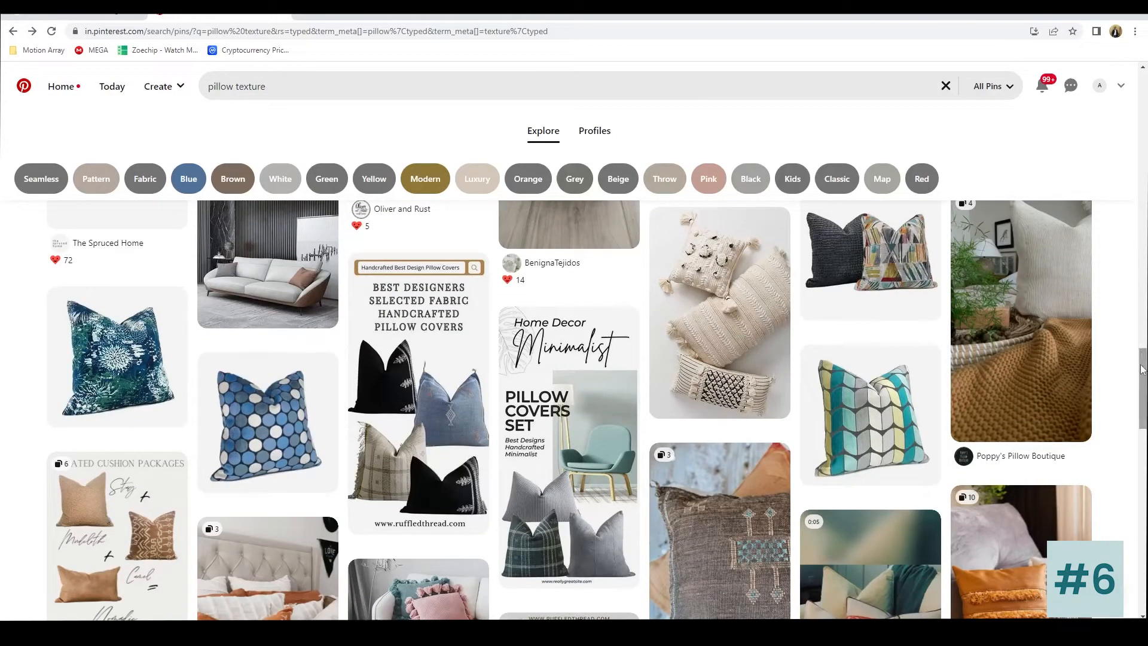
scroll(1142, 490, "down", 15)
scroll(1142, 490, "down", 1)
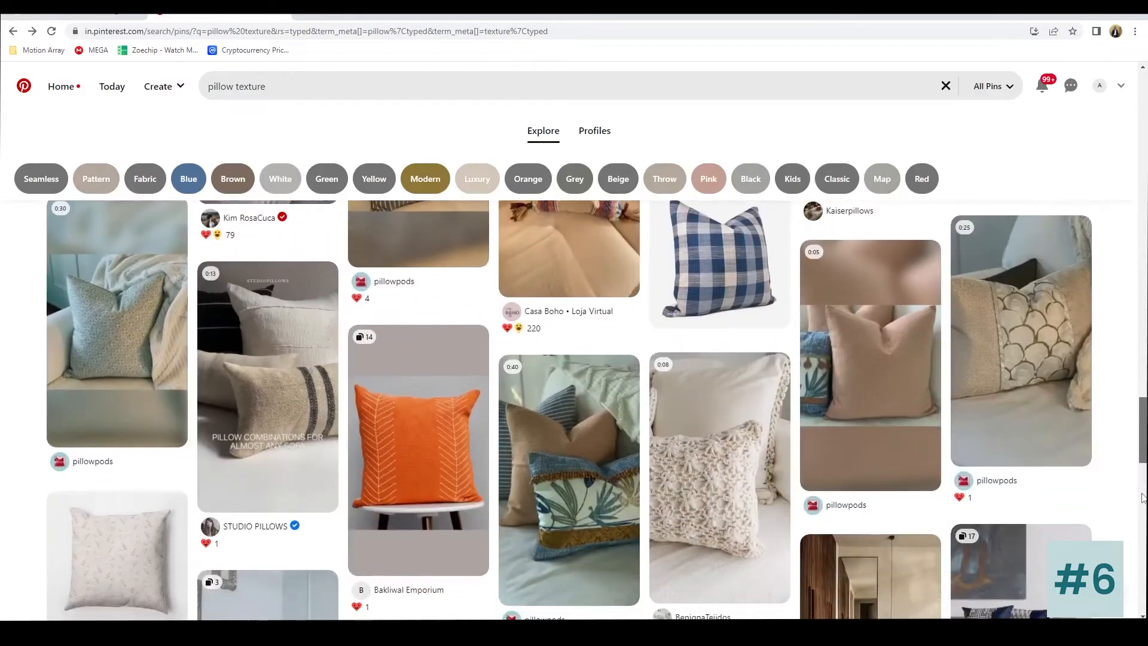
left_click_drag(1141, 498, 1142, 191)
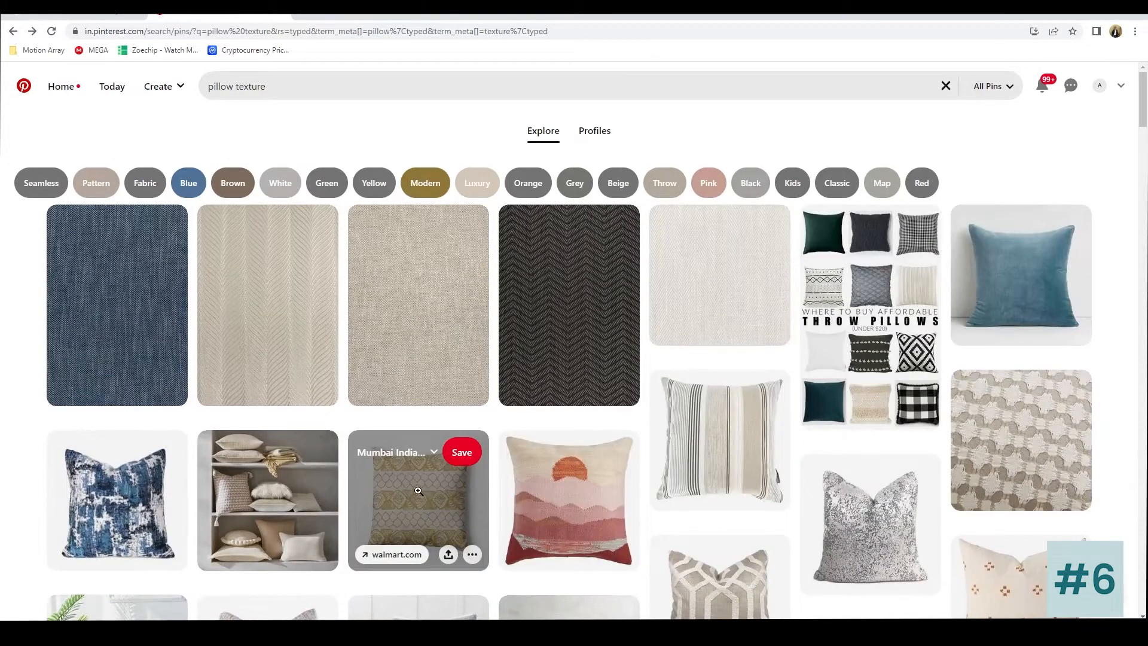
Step: View the yellow honeycomb-stripe pillow pin, browse its related pillows, and return to the pillow texture results
left_click(418, 491)
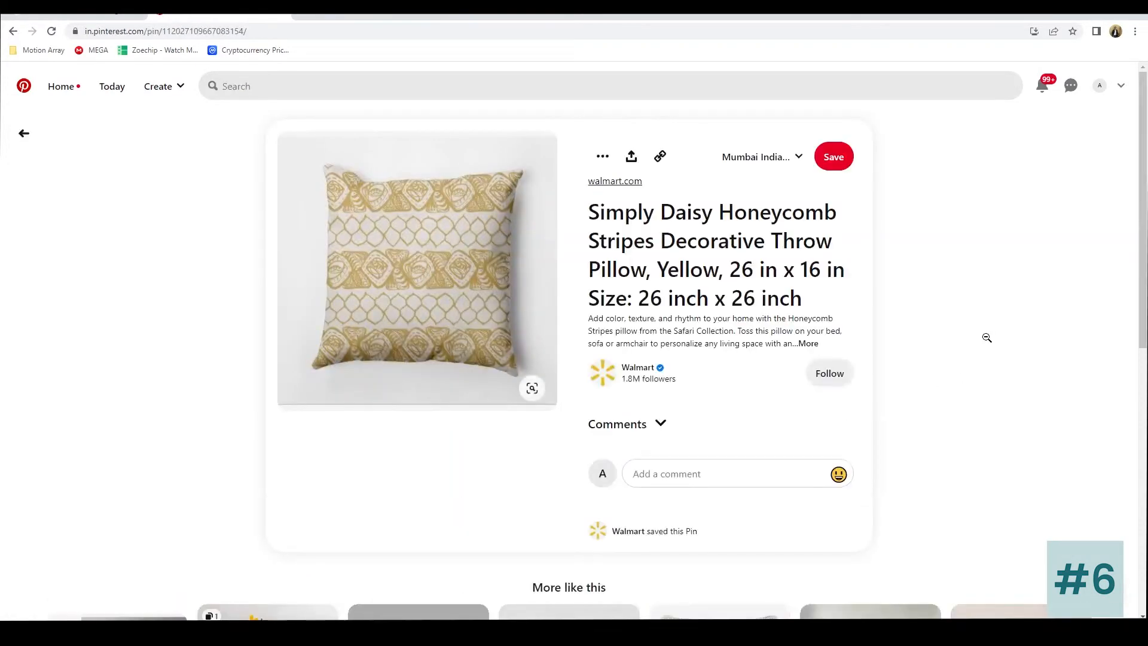
scroll(987, 338, "down", 5)
scroll(998, 242, "down", 5)
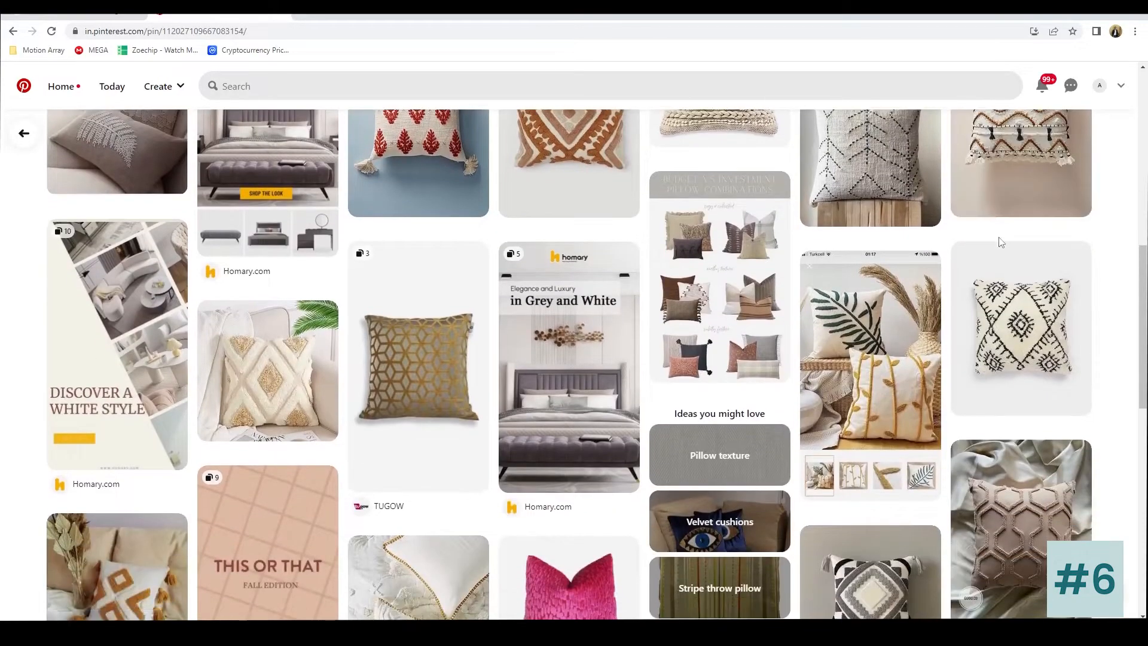
scroll(1000, 241, "down", 8)
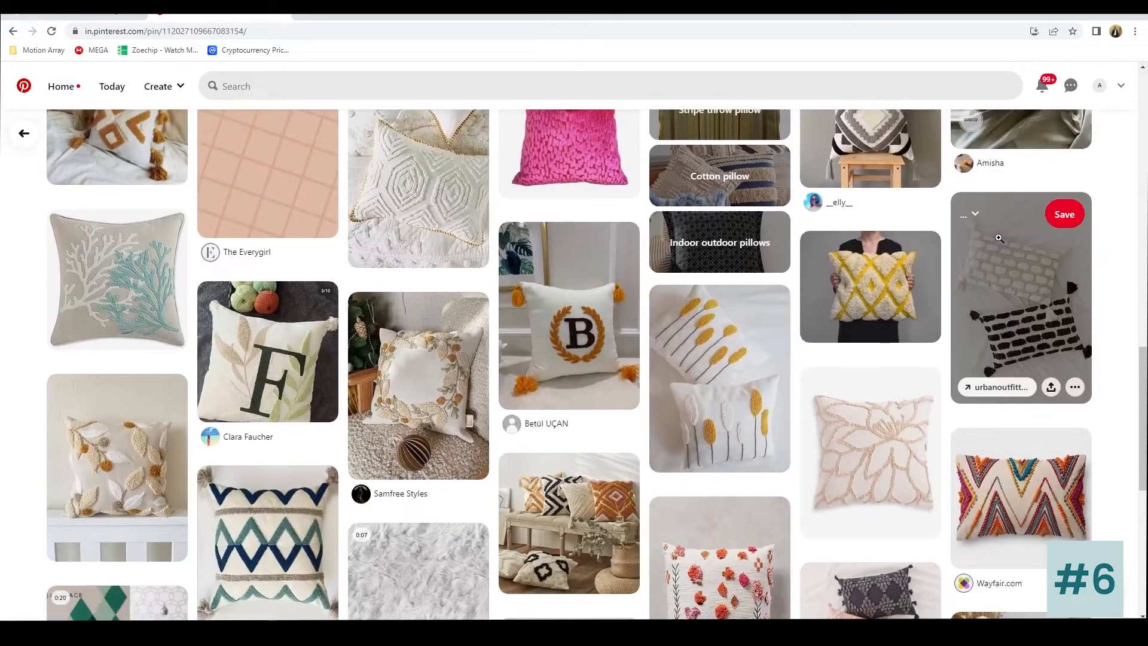
scroll(998, 240, "down", 6)
scroll(1000, 242, "down", 4)
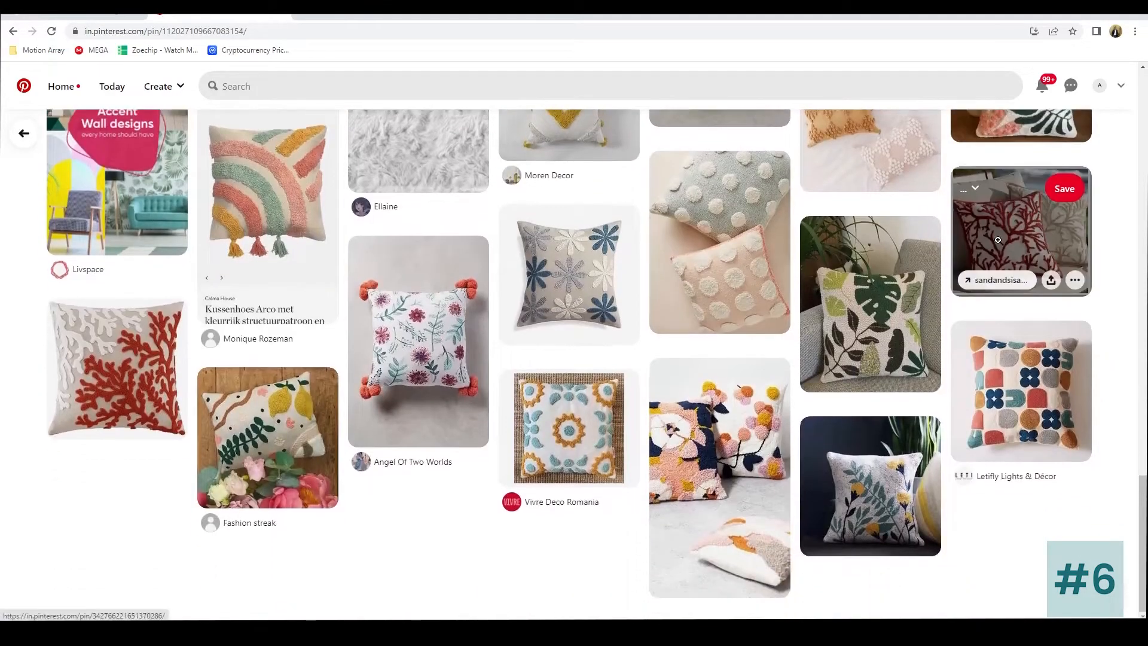
scroll(1004, 247, "up", 5)
left_click(24, 134)
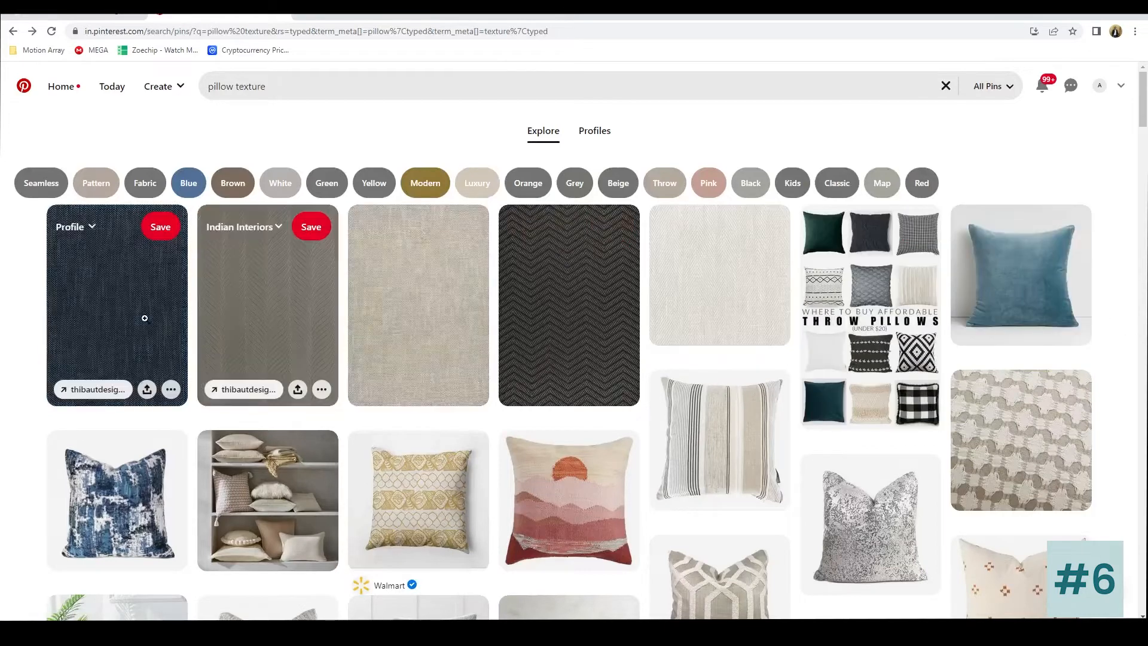
Step: View the dark chevron fabric pin and examine its related textures for a suitable cushion pattern
left_click(605, 281)
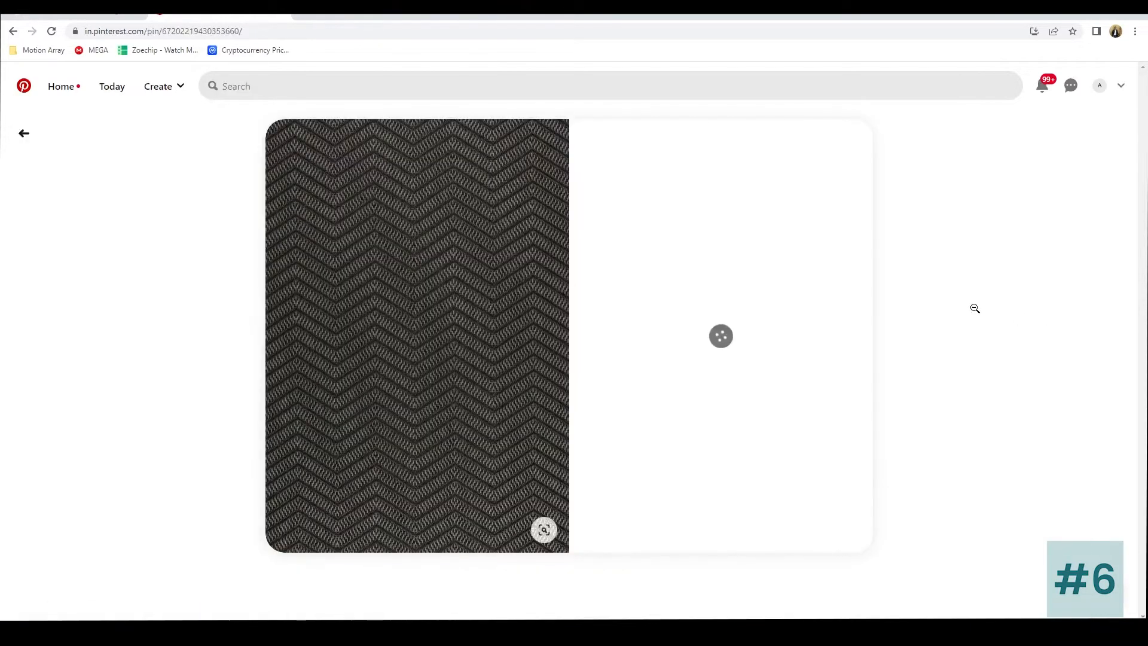
scroll(907, 257, "down", 6)
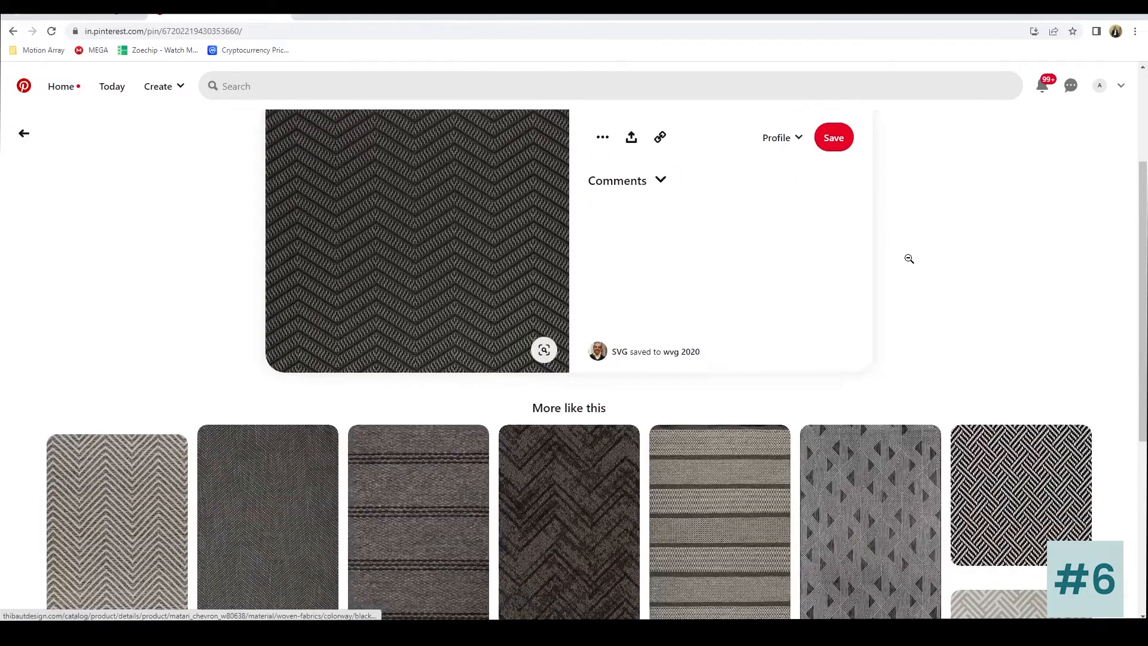
scroll(1032, 207, "down", 3)
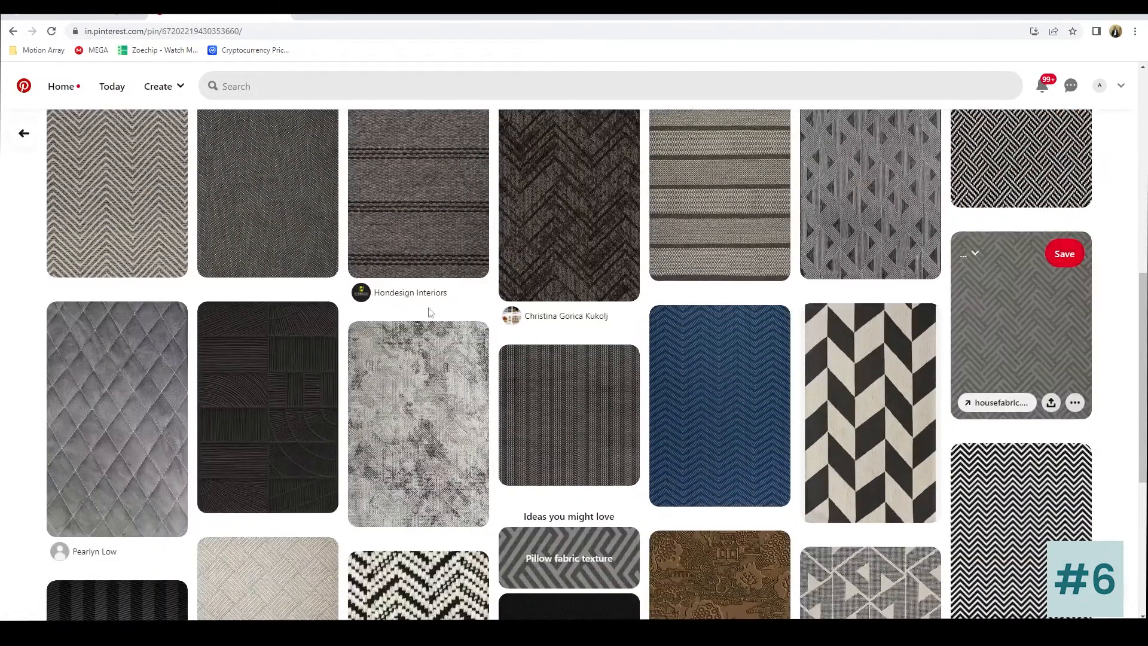
scroll(380, 206, "down", 2)
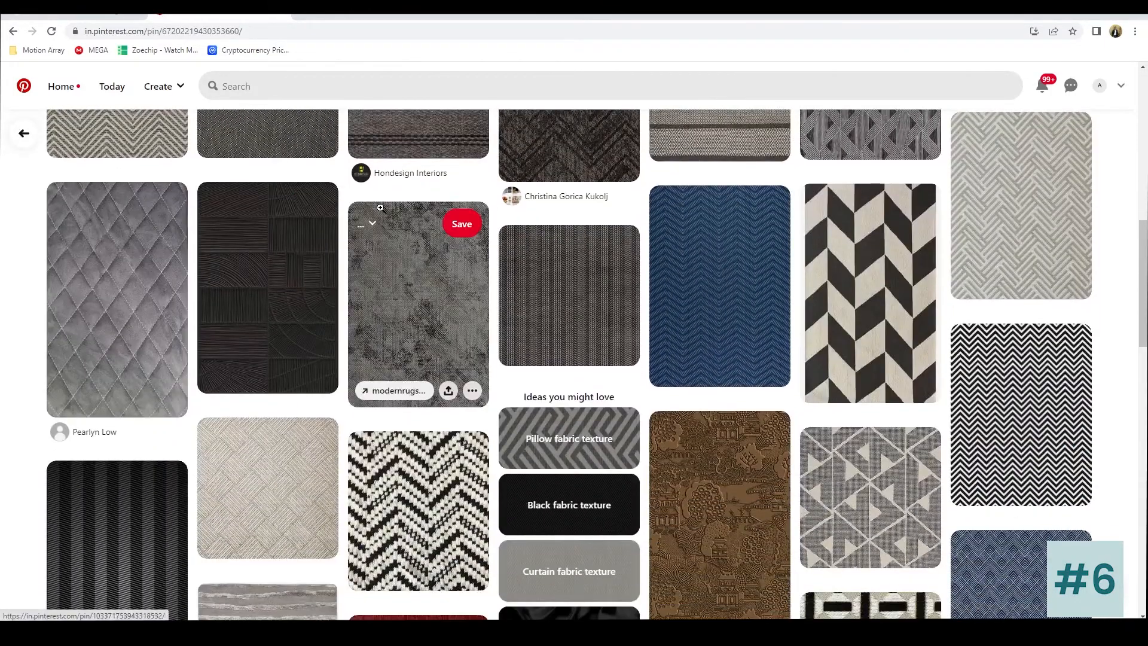
scroll(1146, 214, "down", 9)
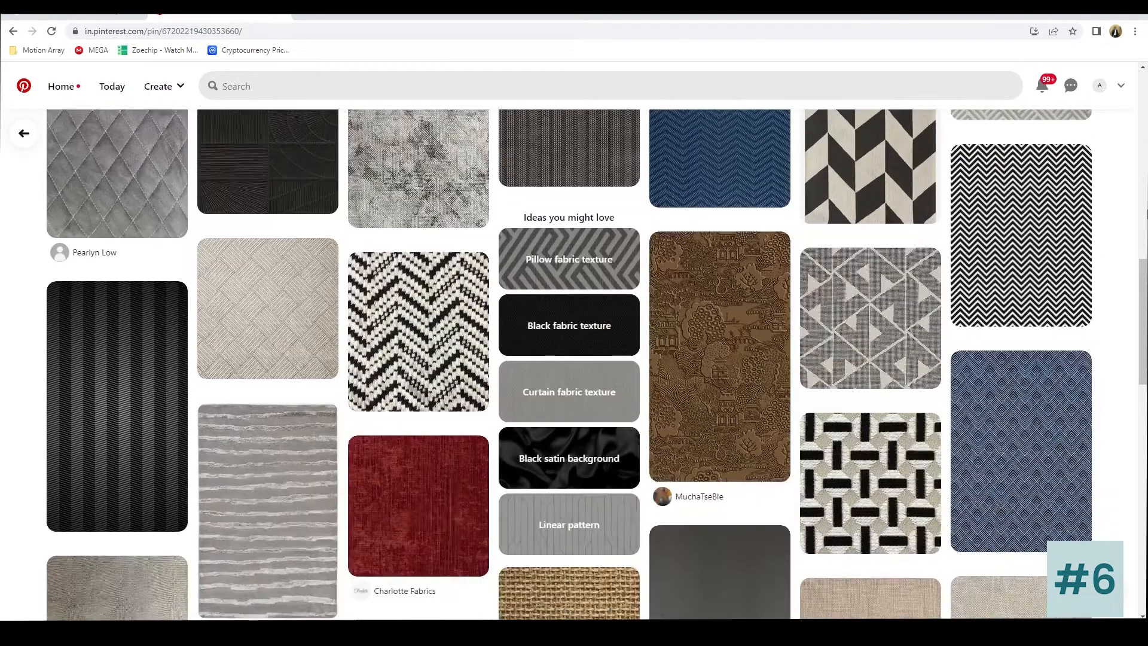
scroll(1146, 213, "down", 3)
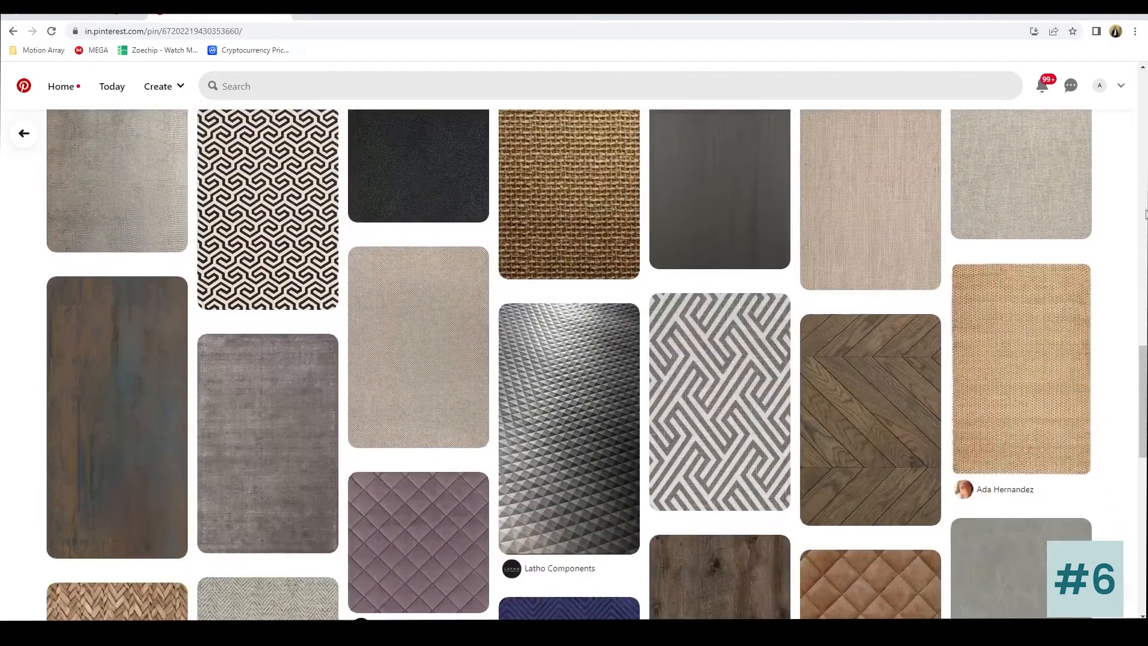
scroll(1146, 214, "down", 2)
scroll(1146, 214, "up", 2)
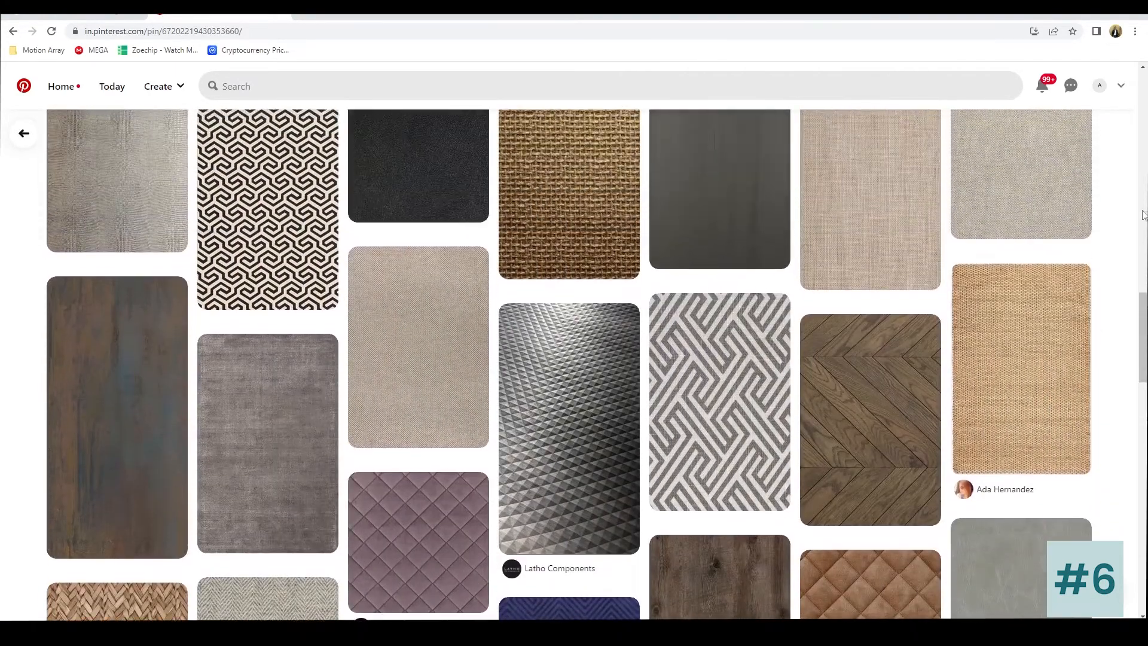
Step: View the black-and-cream interlocking geometric pattern pin and examine its related patterns for a suitable cushion fabric
left_click(333, 234)
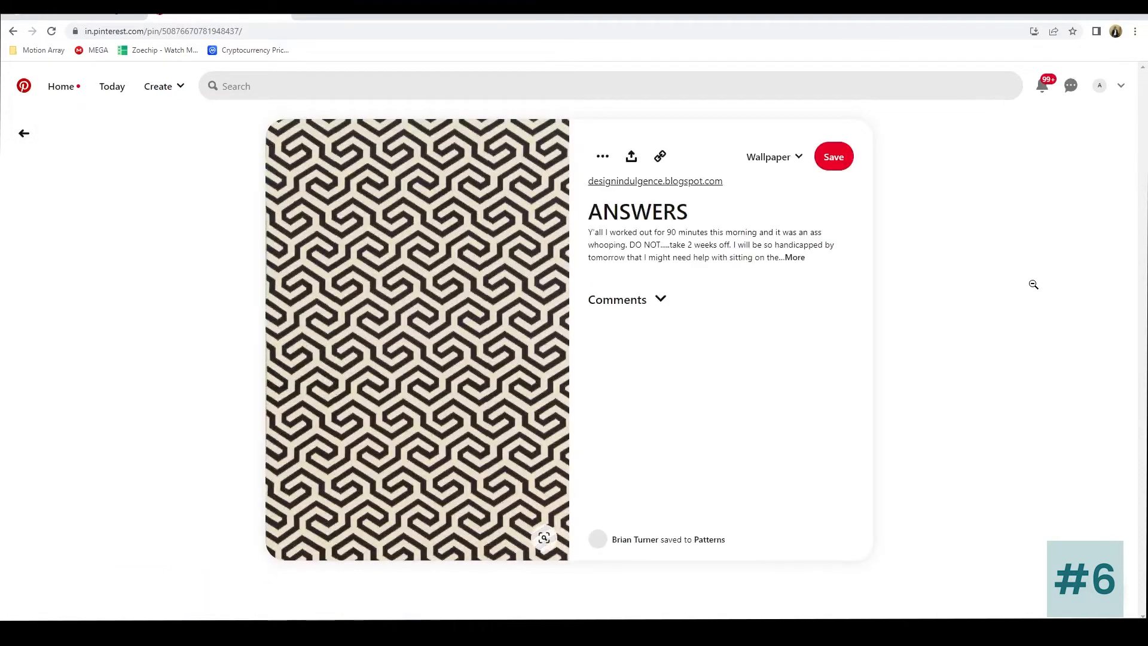
scroll(1033, 284, "down", 6)
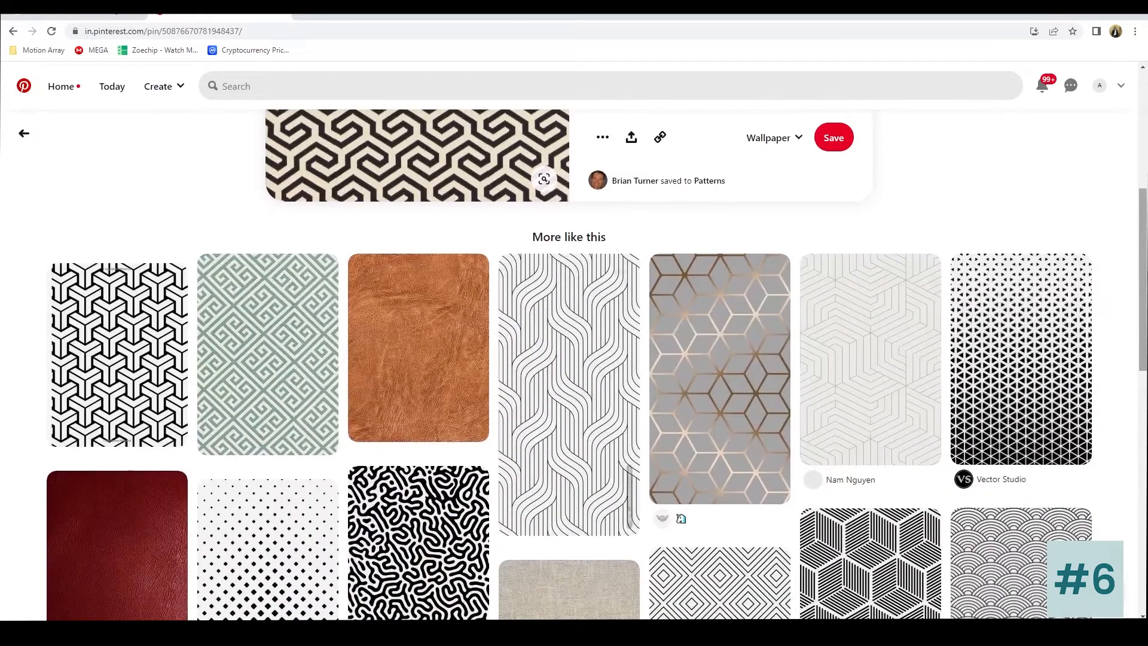
scroll(1146, 277, "down", 3)
scroll(1145, 276, "down", 2)
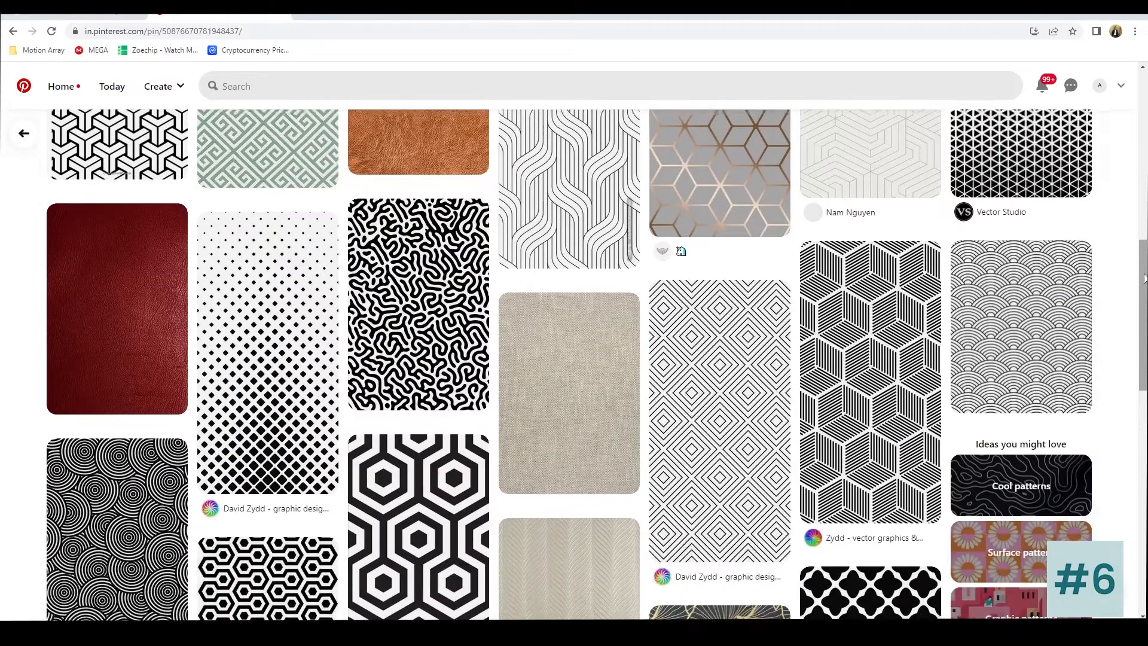
scroll(1145, 277, "down", 2)
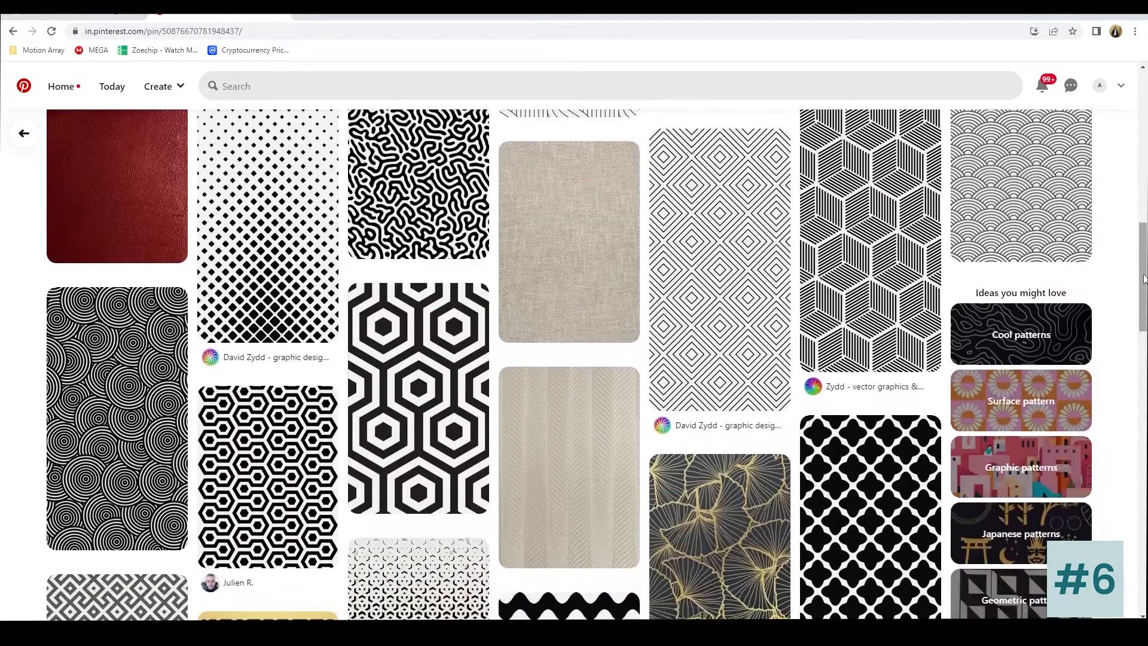
scroll(1145, 278, "down", 2)
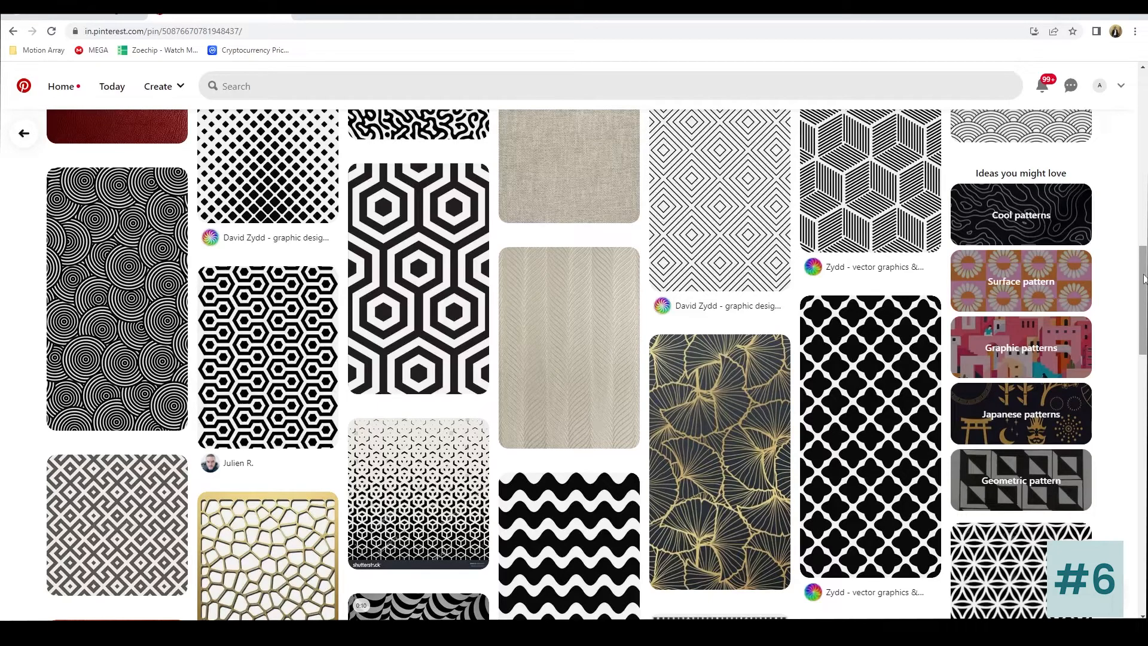
scroll(1144, 278, "down", 3)
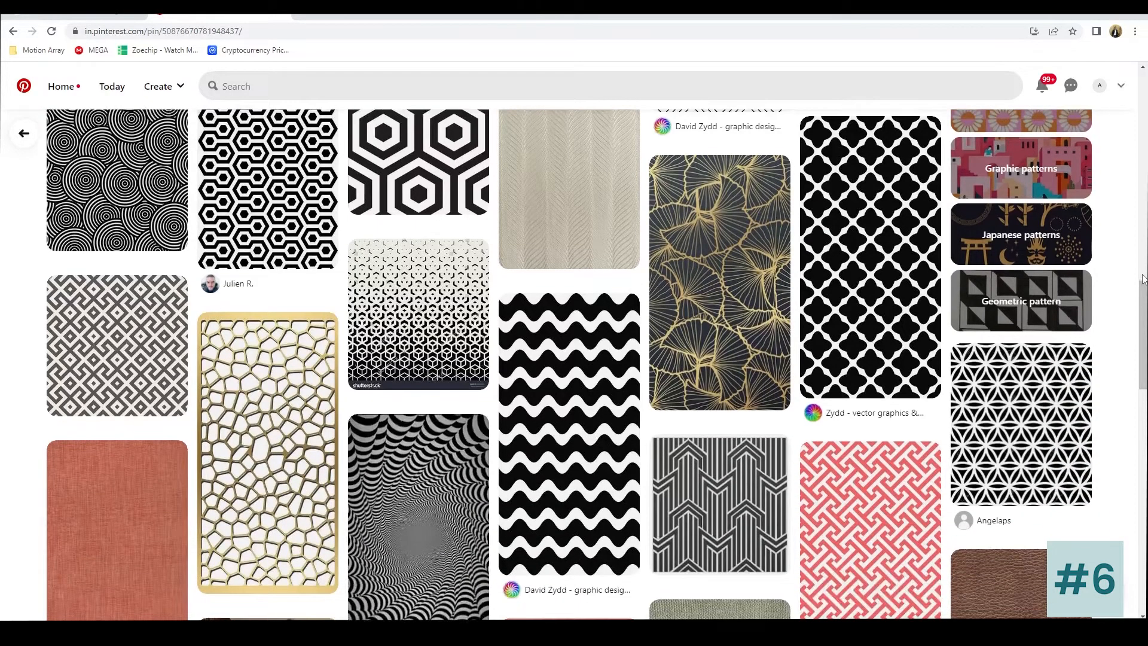
scroll(1143, 279, "down", 3)
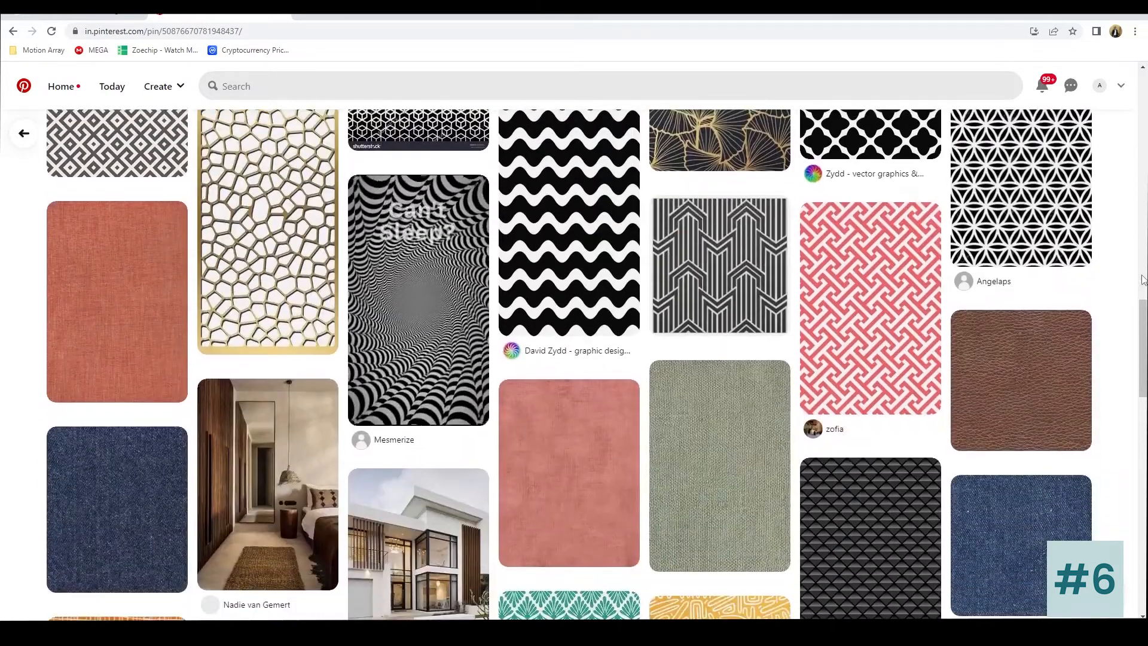
scroll(1089, 296, "up", 3)
Step: View the black-and-white quatrefoil pattern pin and compare it with the fabrics in the living room reference photo
left_click(870, 239)
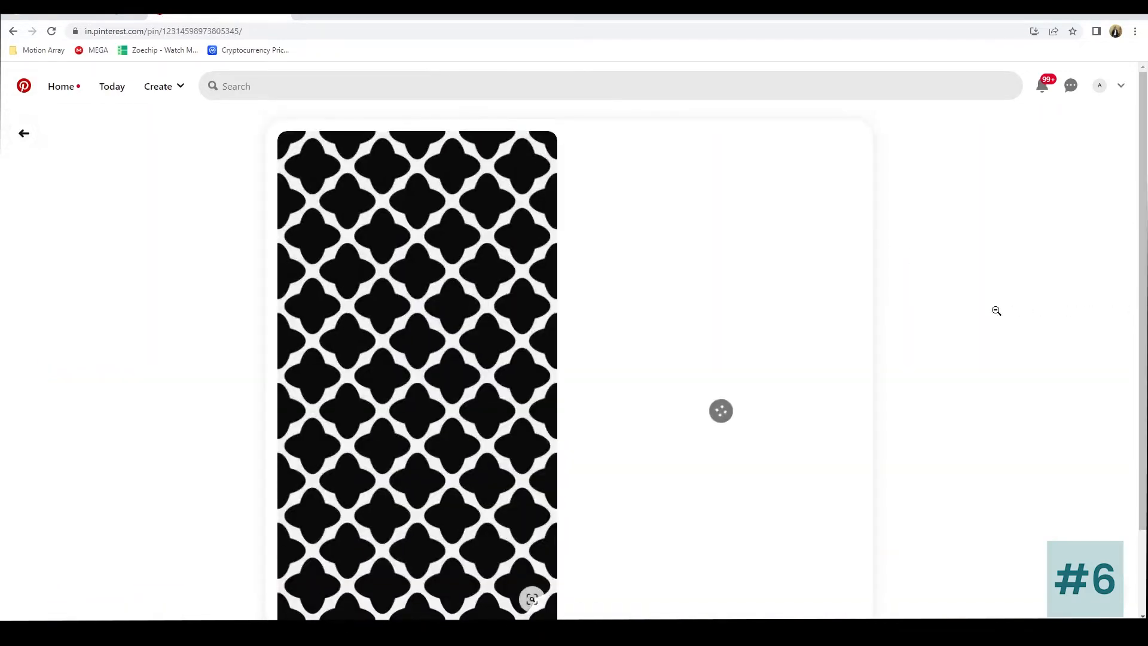
scroll(984, 311, "down", 3)
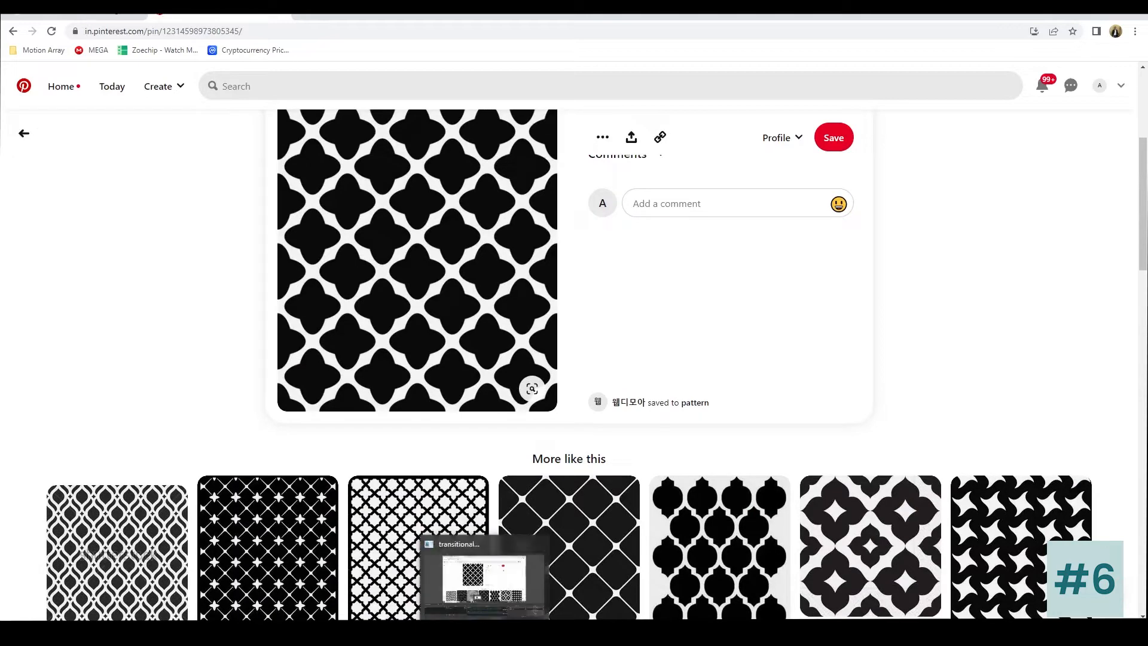
left_click(485, 633)
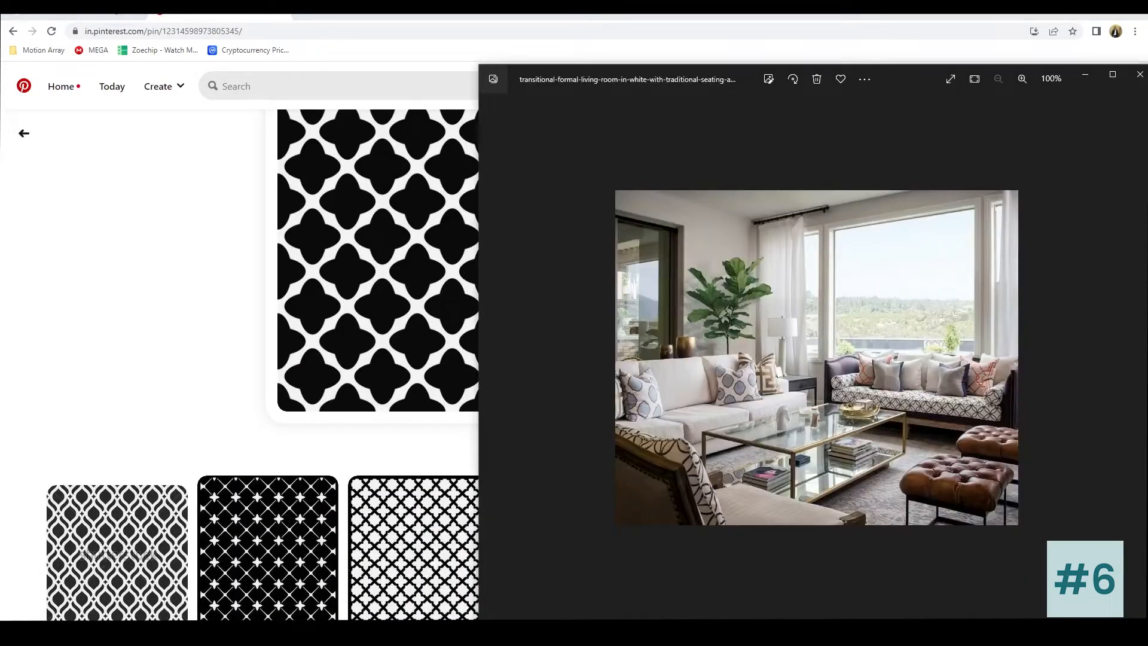
left_click(484, 632)
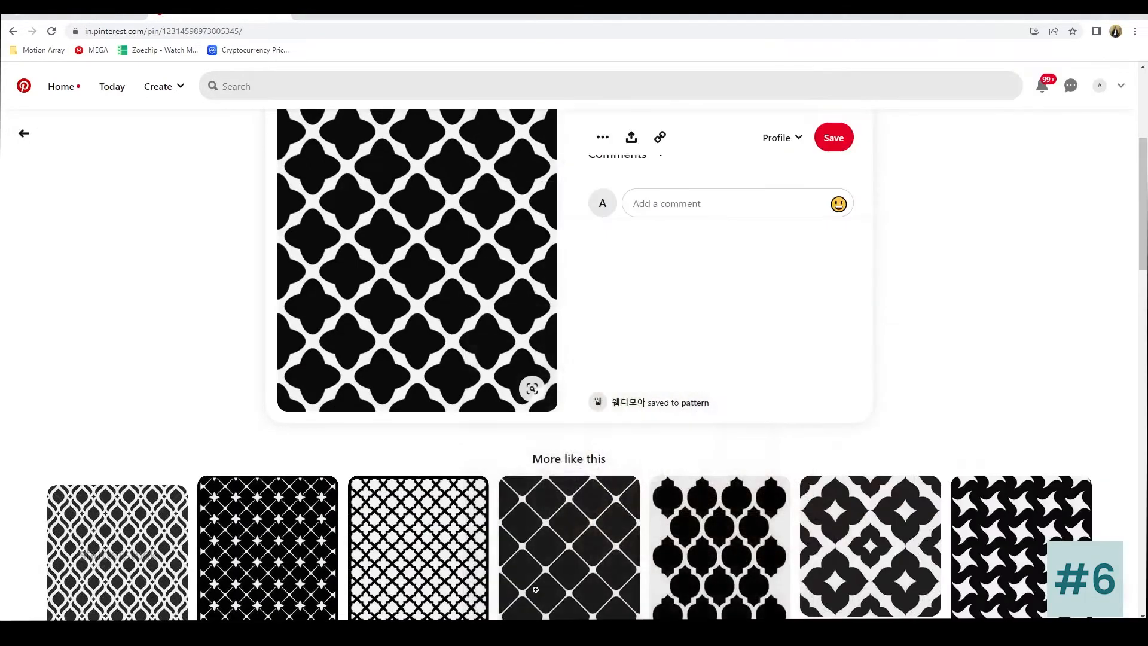
Step: Examine the patterns related to the quatrefoil pin for one resembling the reference photo's fabrics
scroll(861, 266, "down", 3)
scroll(979, 206, "down", 5)
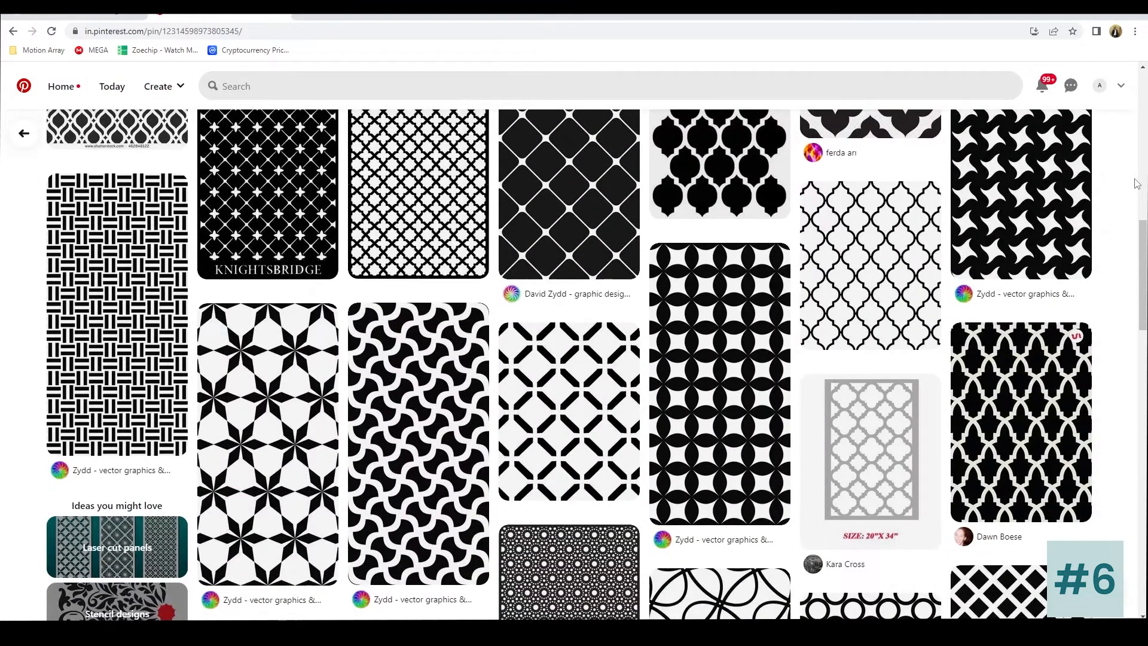
scroll(1135, 183, "down", 3)
scroll(1136, 183, "down", 10)
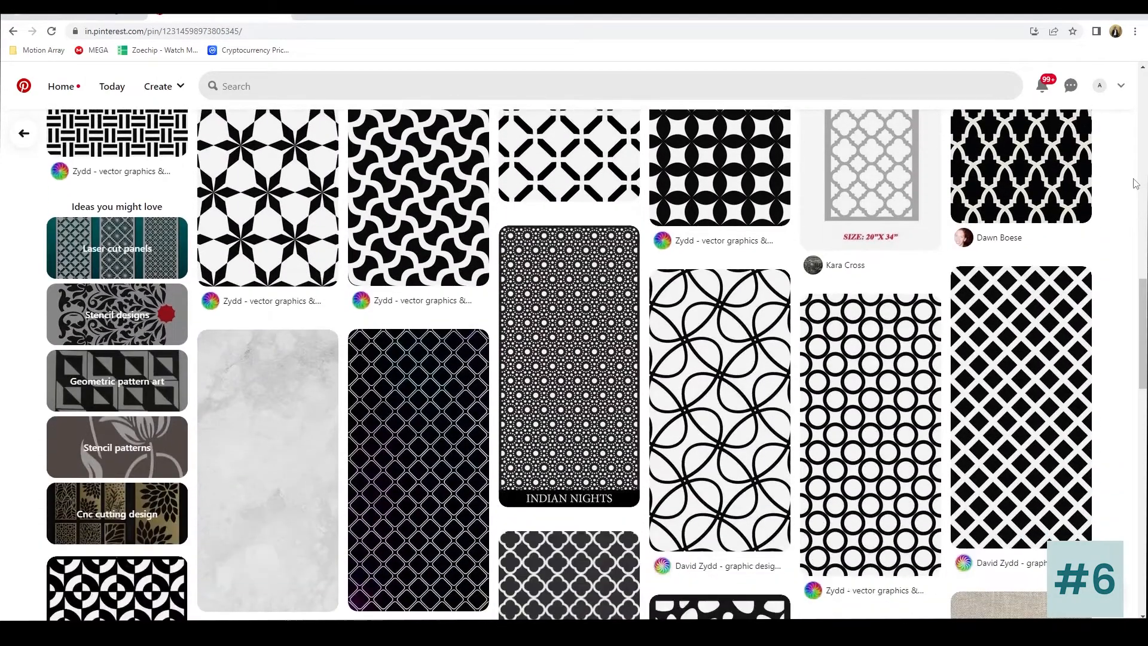
scroll(1134, 184, "down", 3)
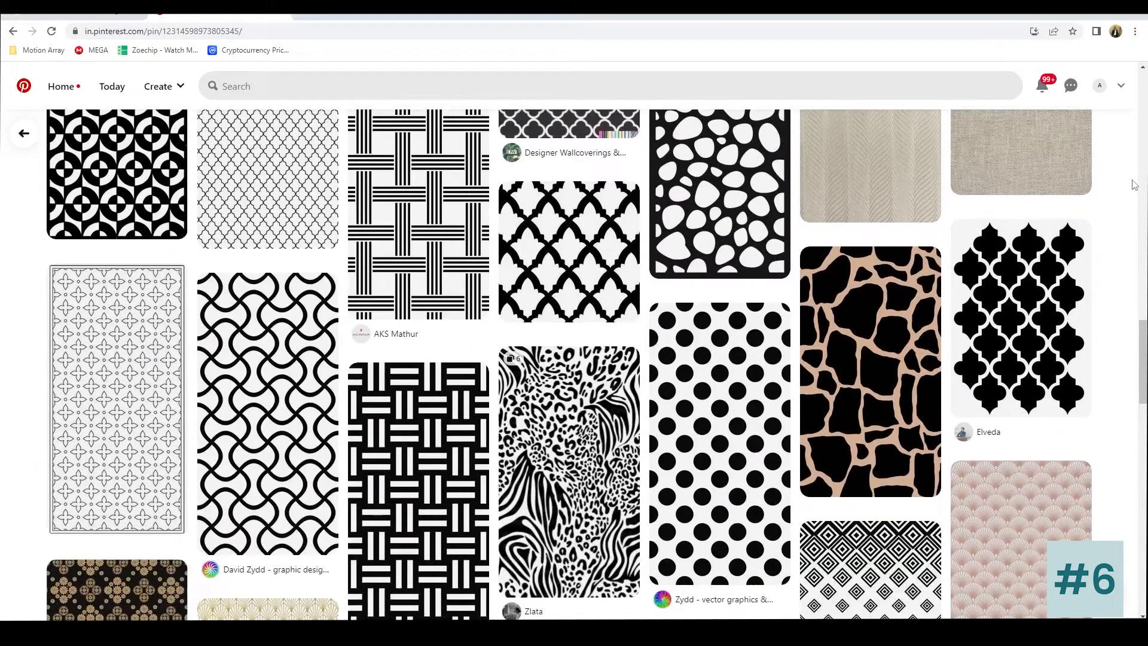
scroll(1134, 184, "down", 2)
scroll(1134, 185, "down", 7)
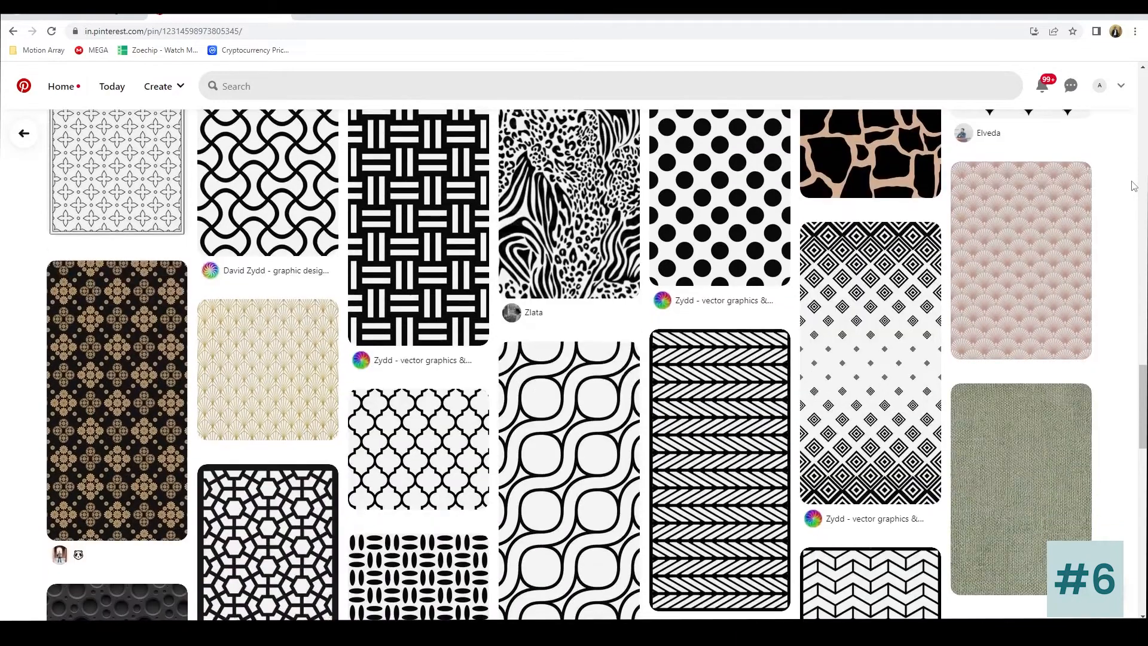
scroll(1134, 185, "down", 3)
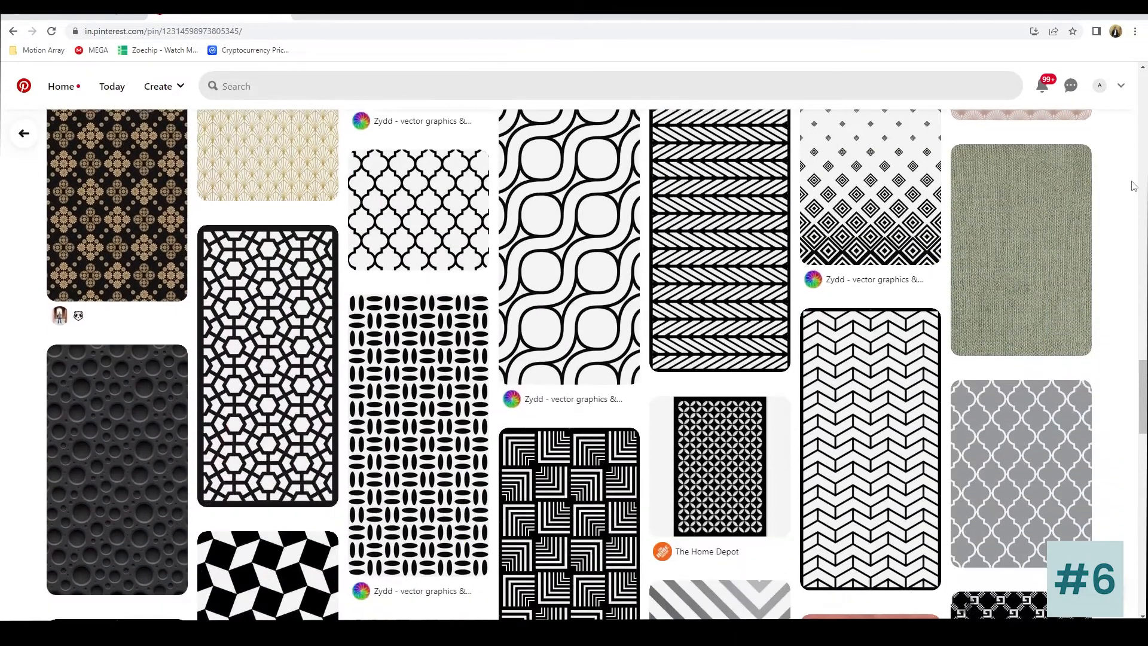
scroll(1134, 185, "down", 4)
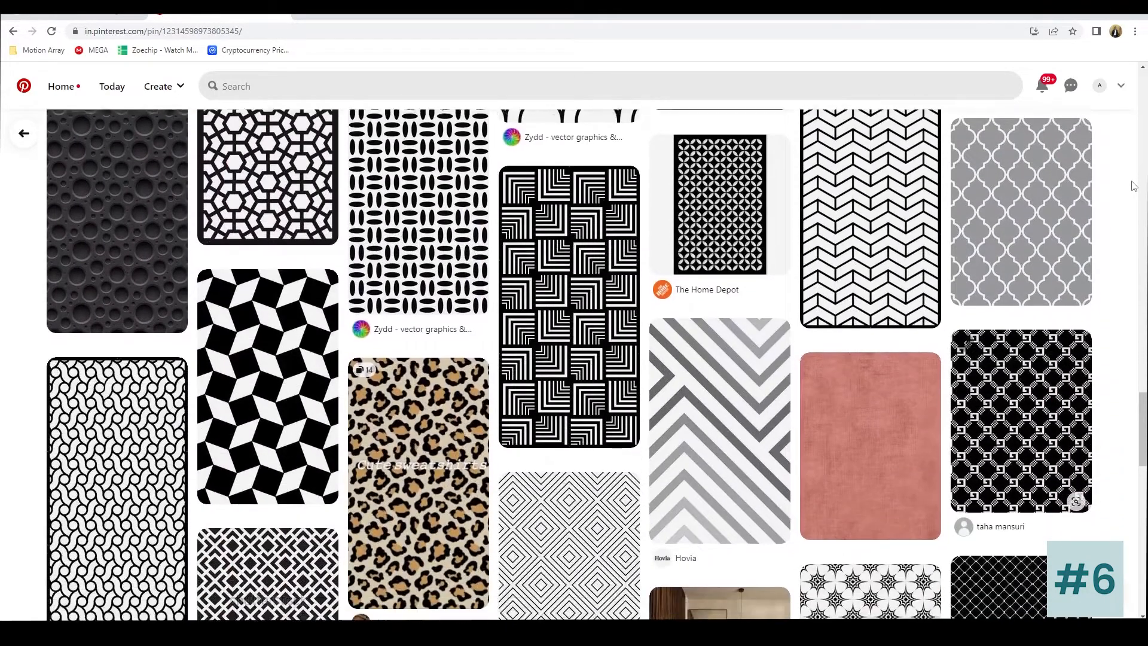
scroll(1134, 185, "down", 4)
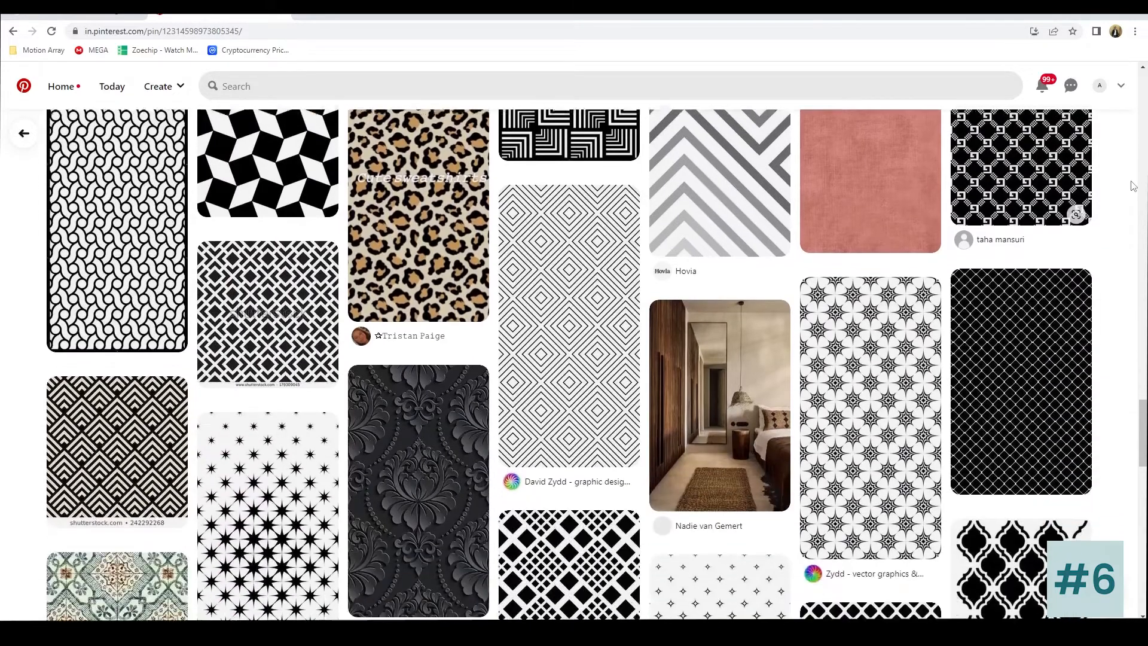
scroll(1134, 185, "down", 1)
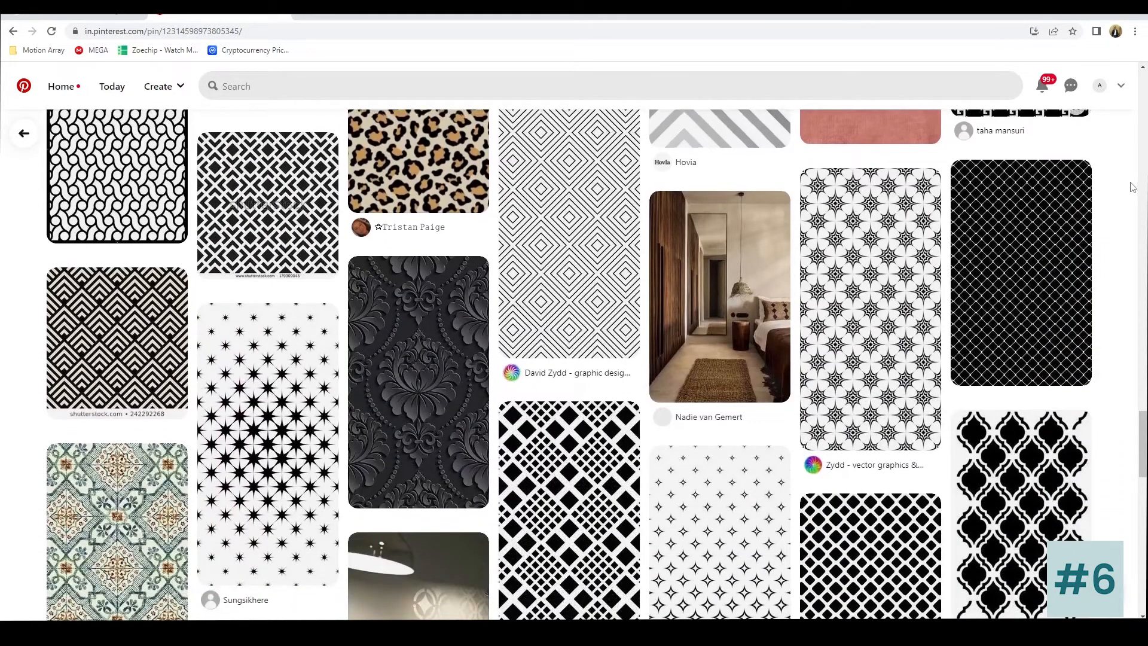
scroll(1132, 187, "down", 1)
Step: View the seamless monochrome star pattern pin and look through its related geometric patterns for a matching fabric design
left_click(870, 213)
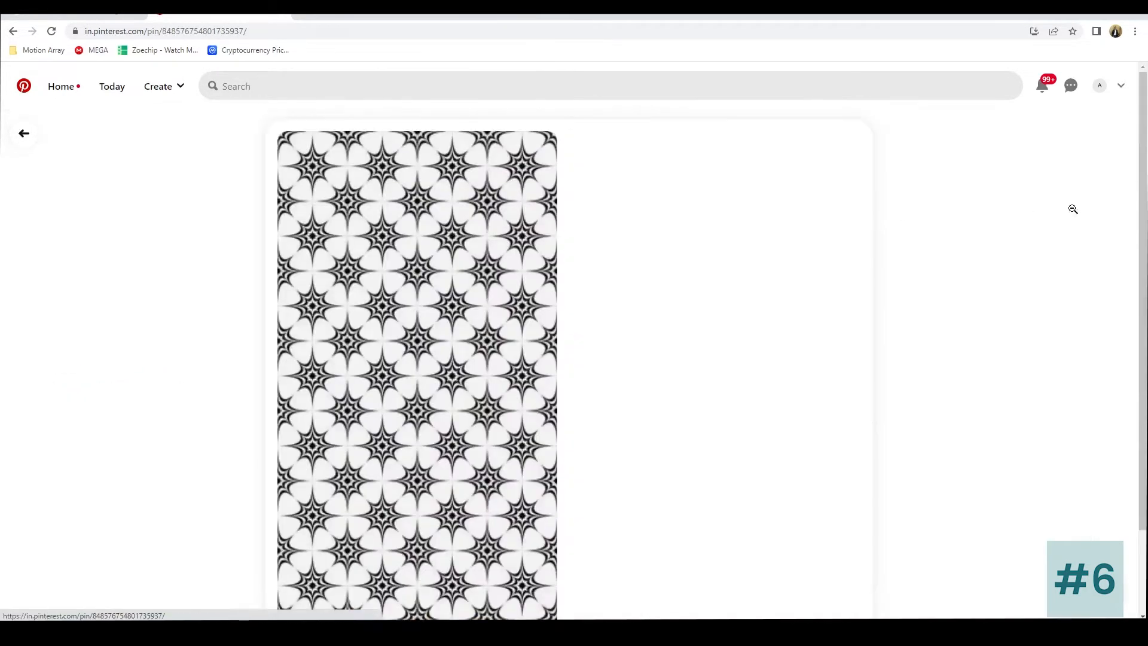
scroll(1003, 227, "down", 2)
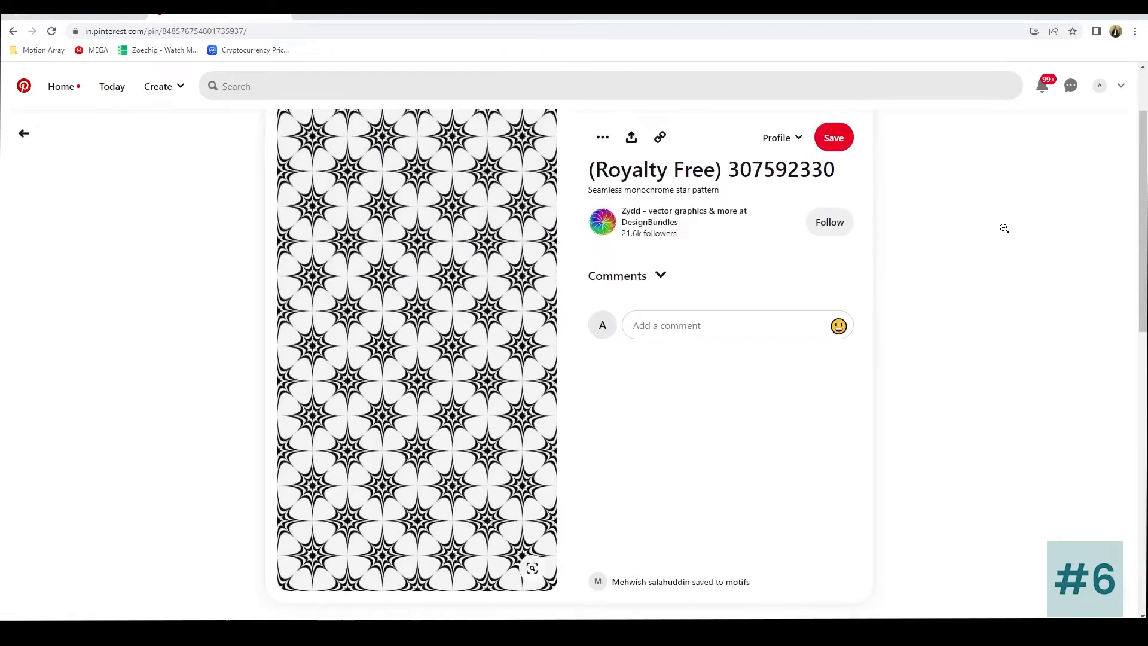
scroll(1004, 228, "down", 4)
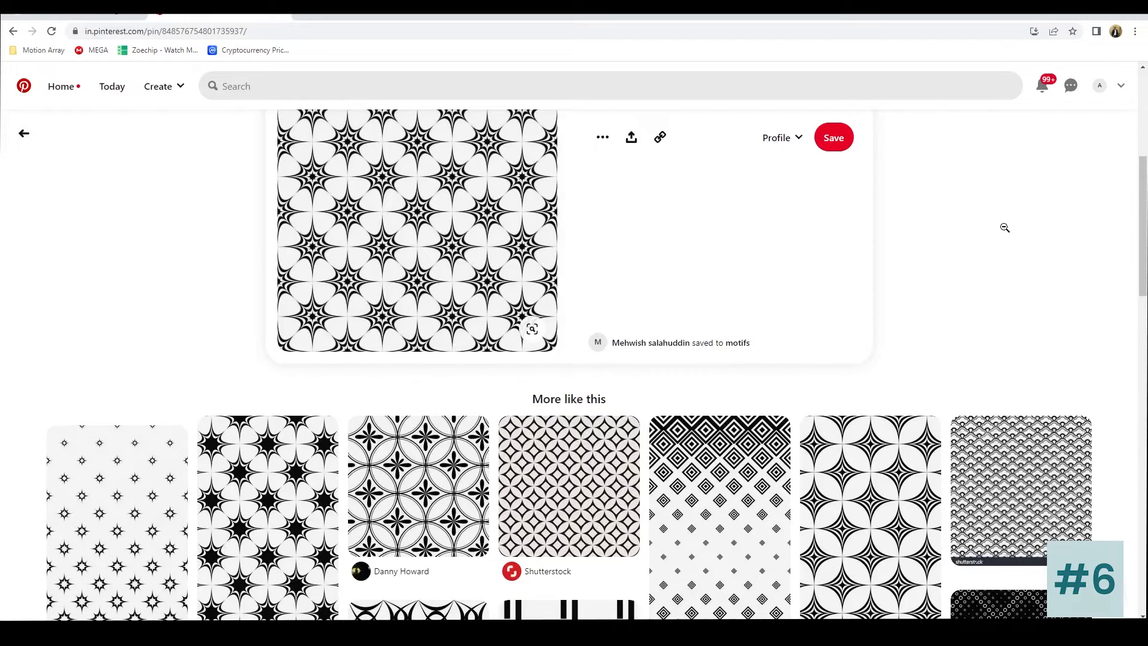
scroll(1004, 227, "down", 3)
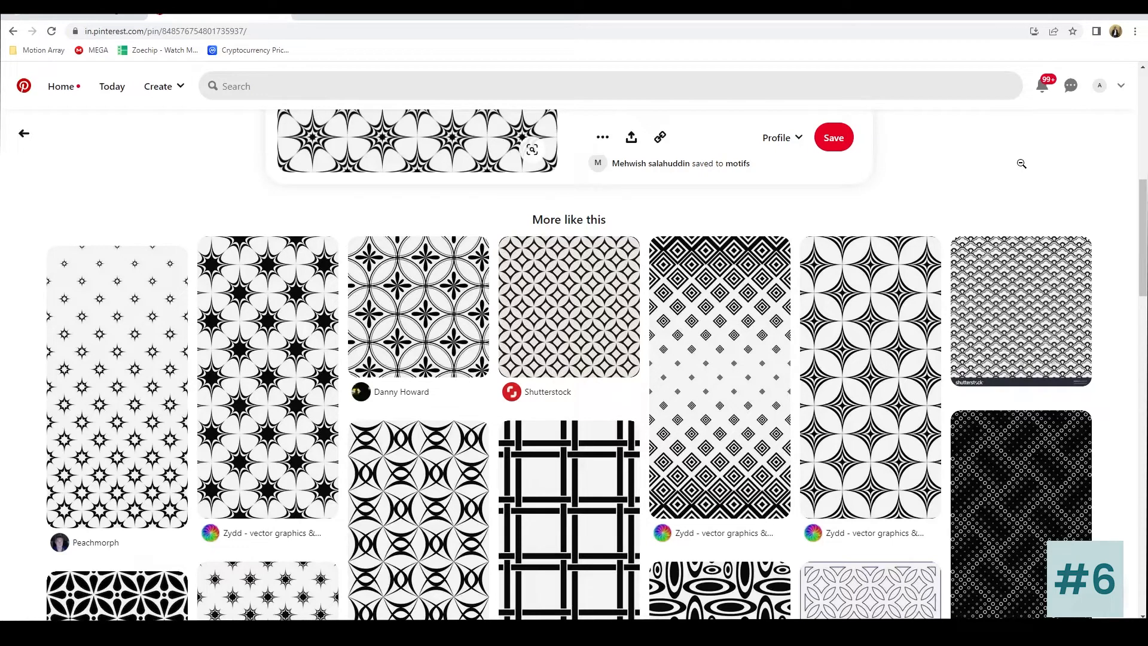
scroll(1021, 163, "down", 2)
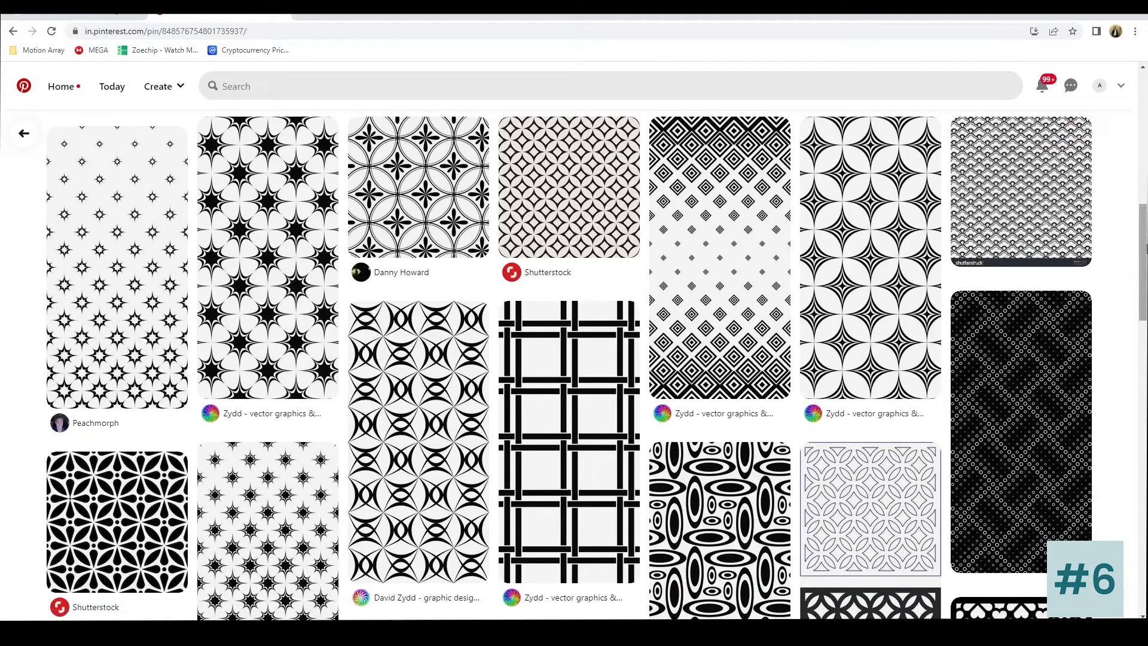
scroll(1145, 248, "down", 2)
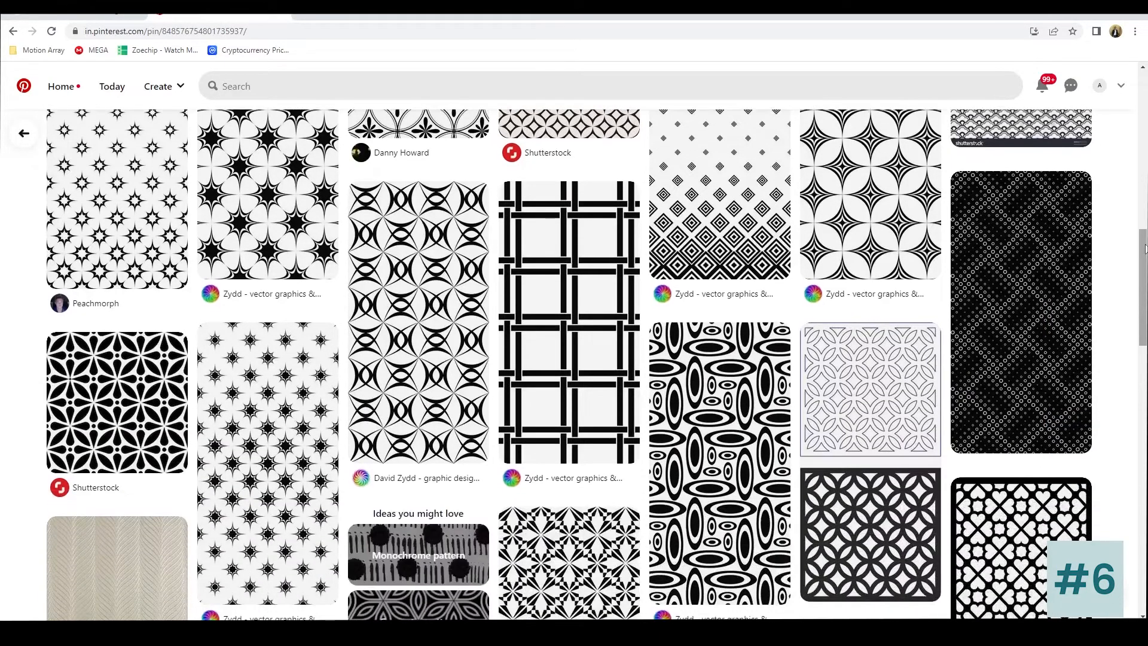
scroll(1145, 248, "up", 3)
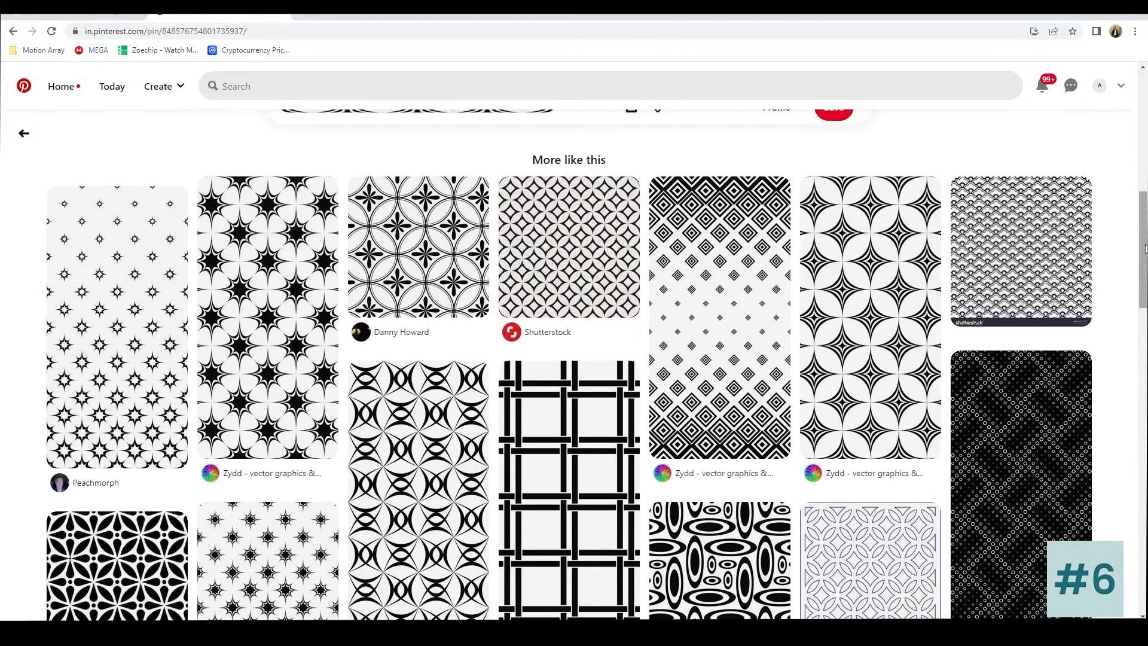
scroll(1145, 248, "down", 7)
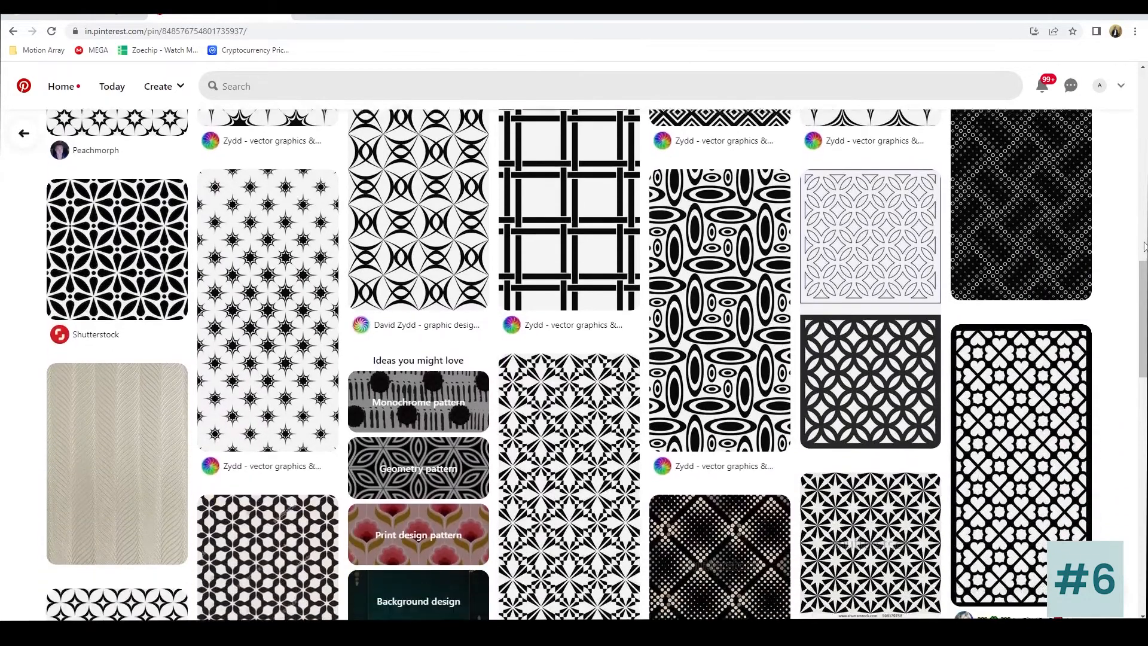
scroll(1145, 246, "down", 3)
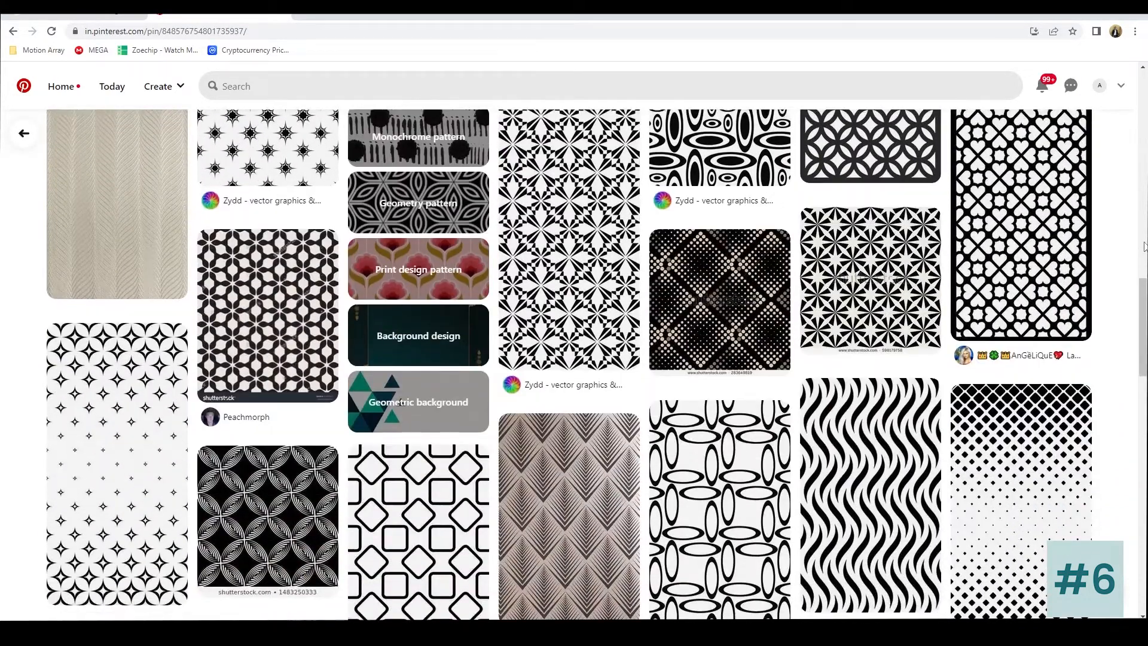
scroll(1145, 247, "down", 2)
scroll(1144, 246, "down", 5)
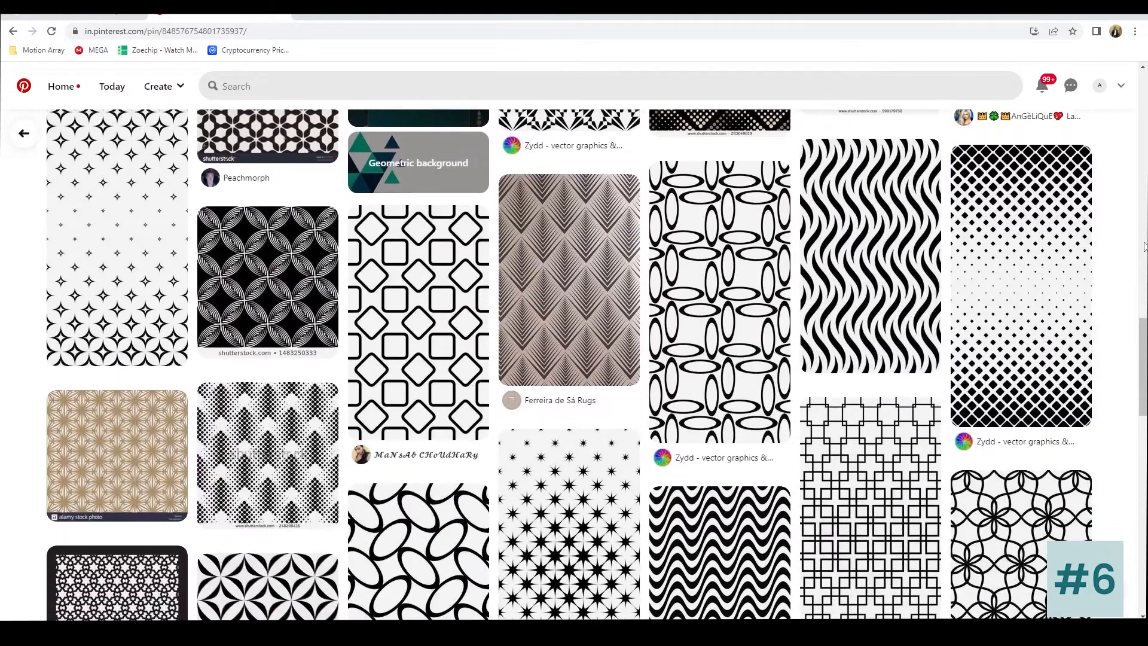
scroll(1143, 246, "down", 3)
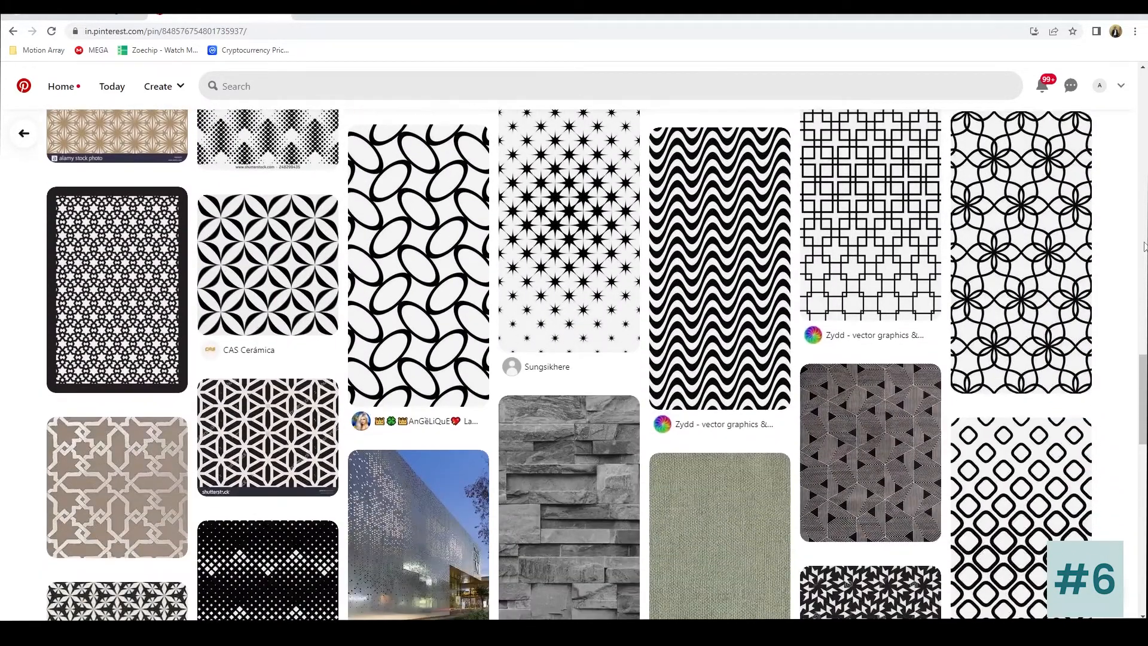
scroll(1144, 246, "down", 3)
scroll(1144, 246, "down", 3)
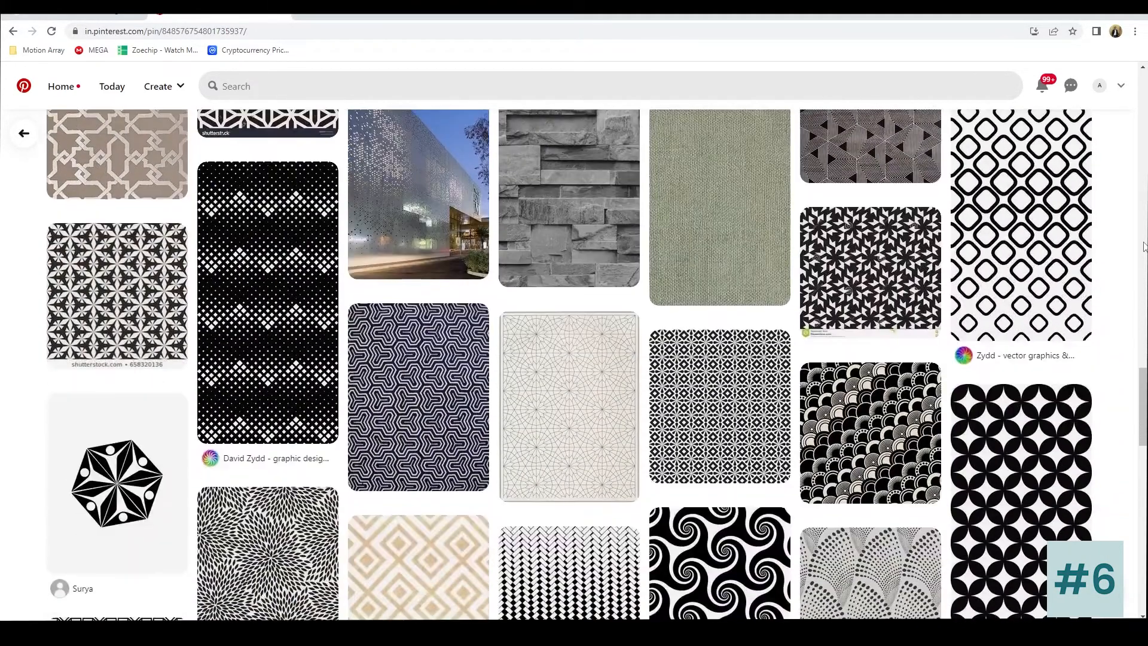
scroll(1144, 246, "down", 3)
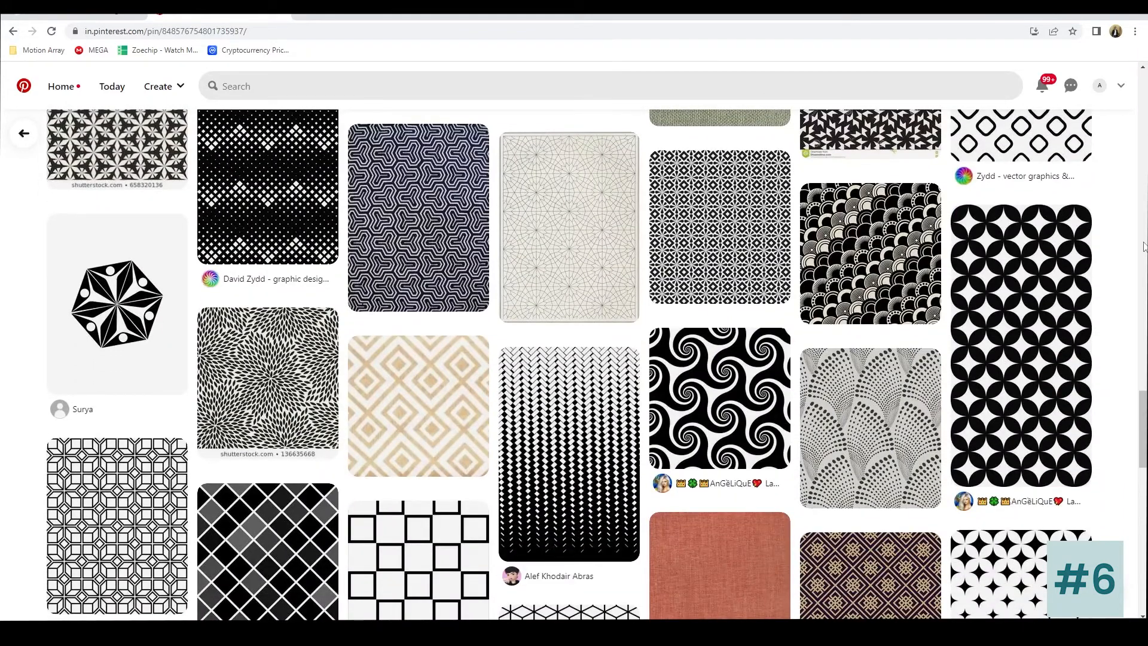
scroll(873, 269, "down", 2)
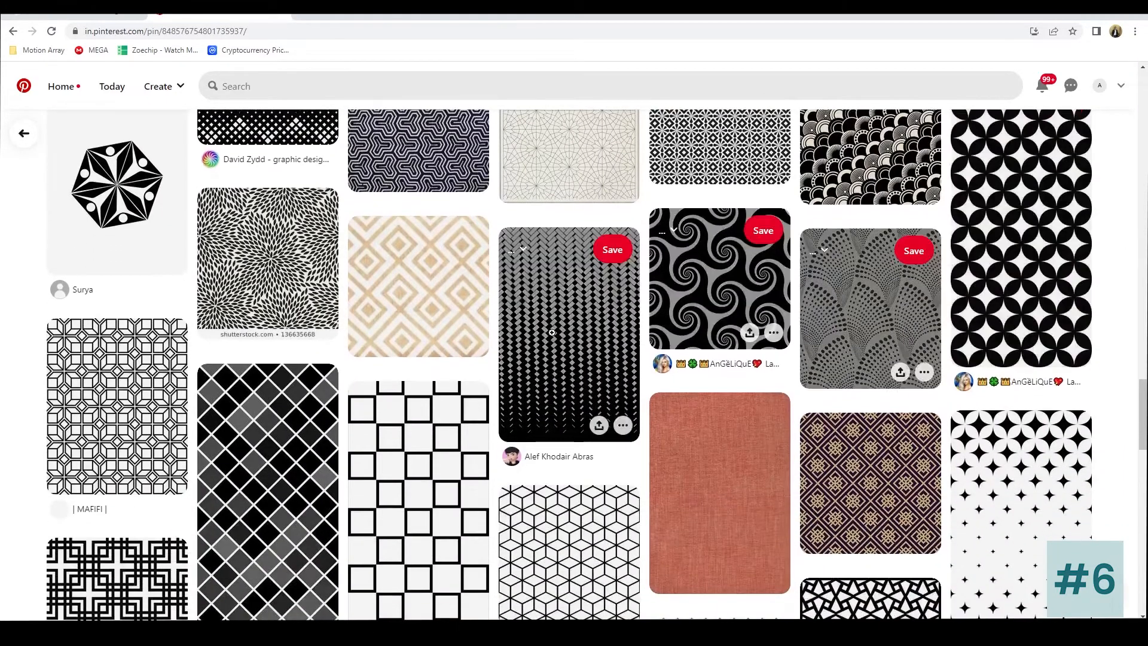
Step: View the beige-and-white concentric diamond pattern pin and look through its related patterns for a suitable pillow fabric
left_click(418, 287)
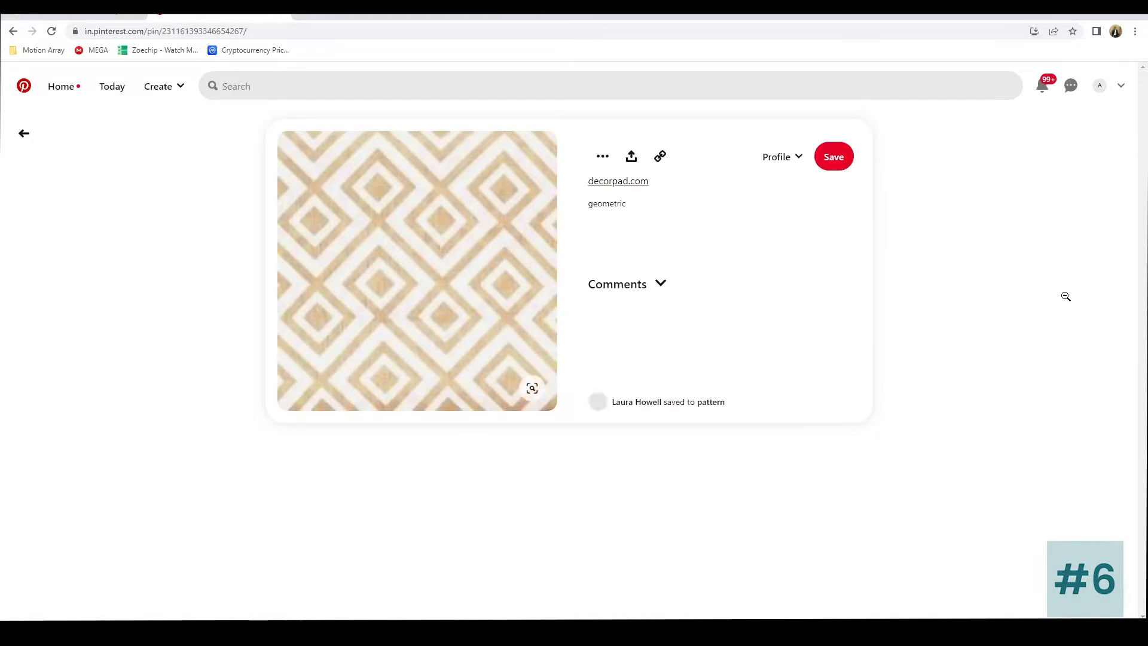
scroll(1066, 295, "down", 2)
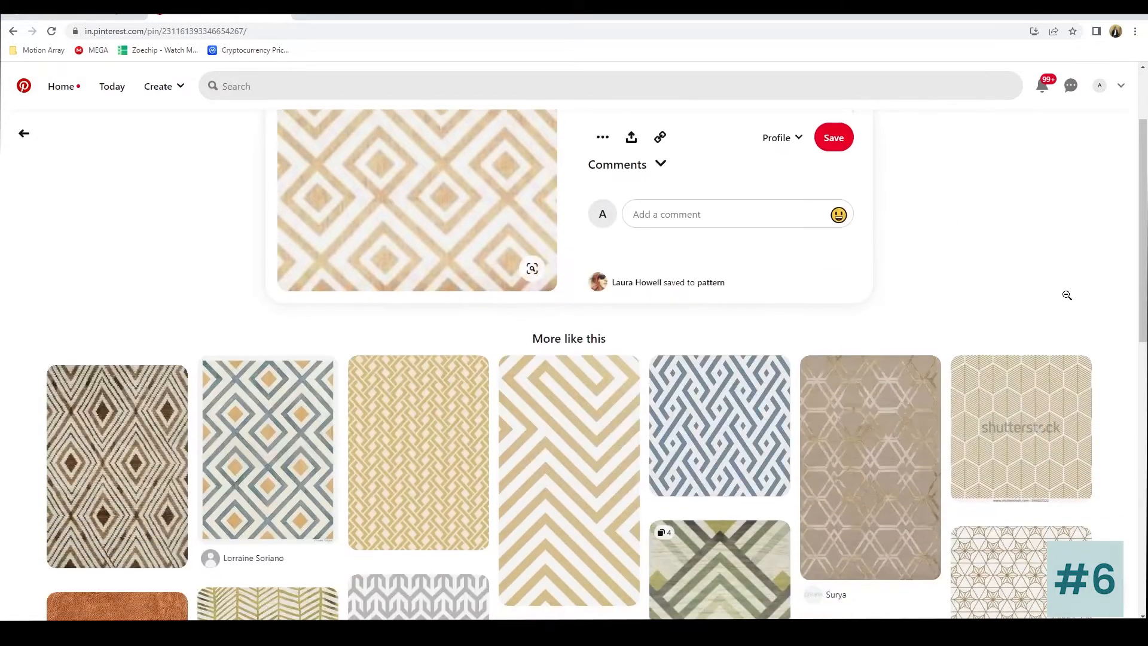
scroll(1065, 290, "down", 2)
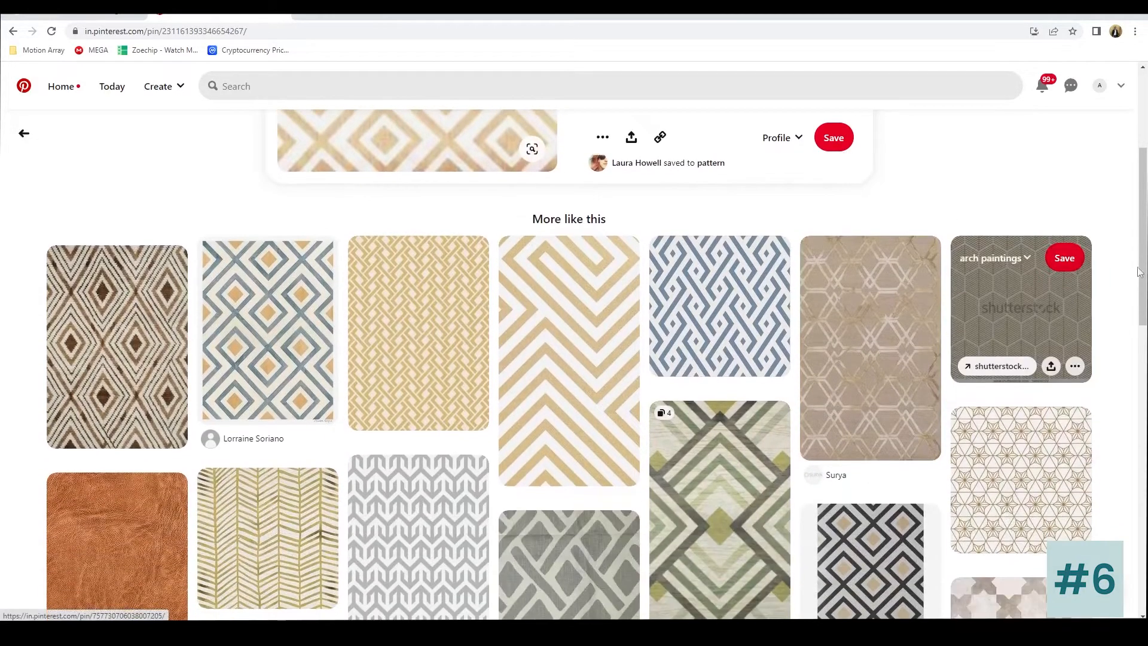
scroll(1066, 290, "down", 3)
scroll(574, 365, "down", 1)
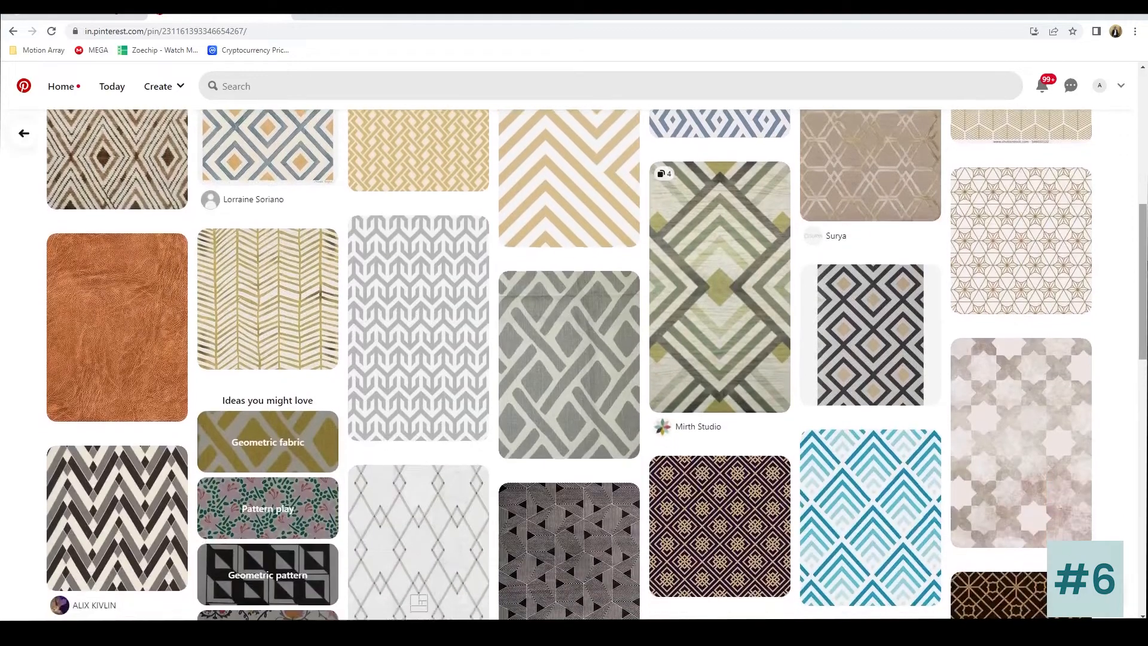
scroll(574, 365, "down", 1)
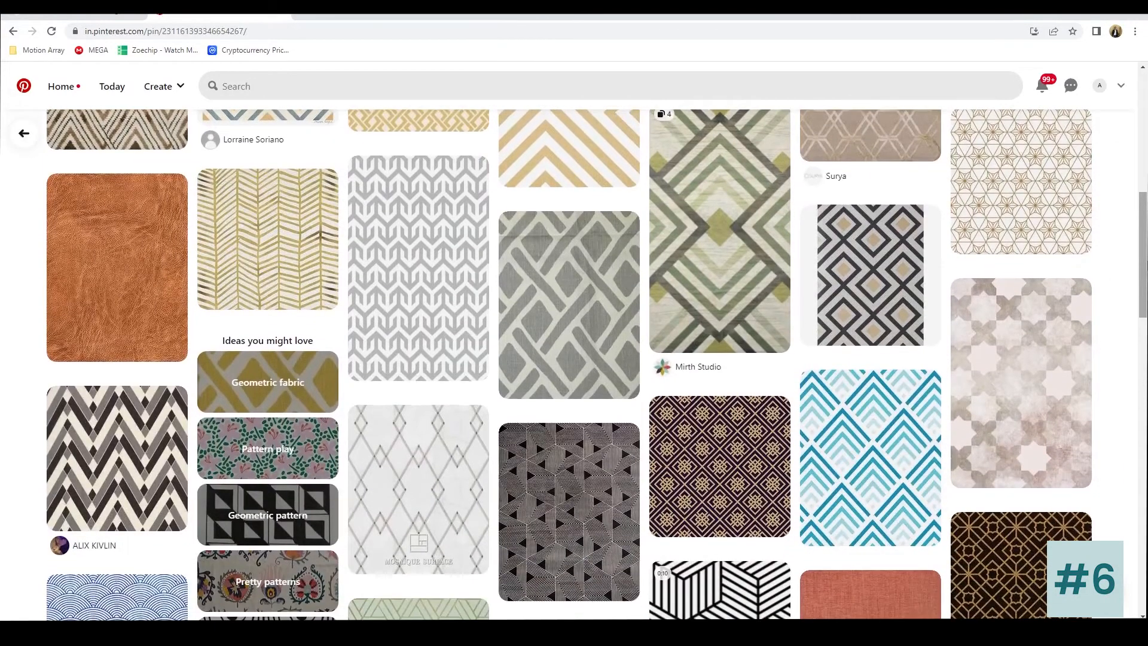
scroll(574, 364, "down", 3)
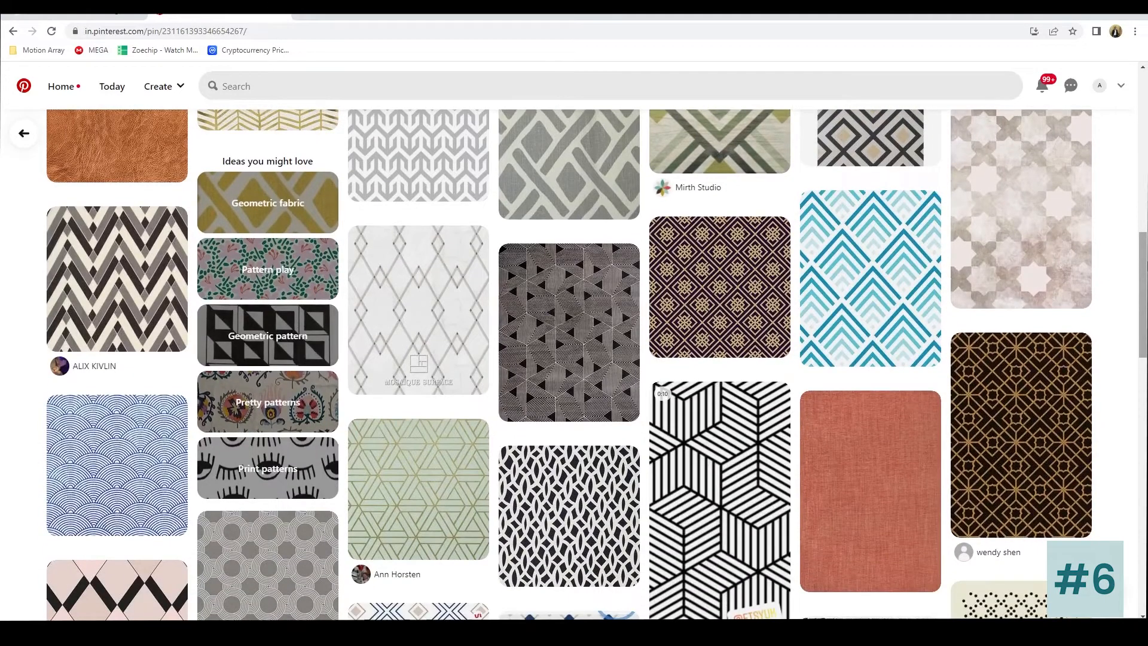
left_click_drag(1143, 248, 1143, 277)
Step: Open the Ferreira de Sá Rugs pin with the blue stepped lattice and beige diamonds and download its image
left_click(472, 393)
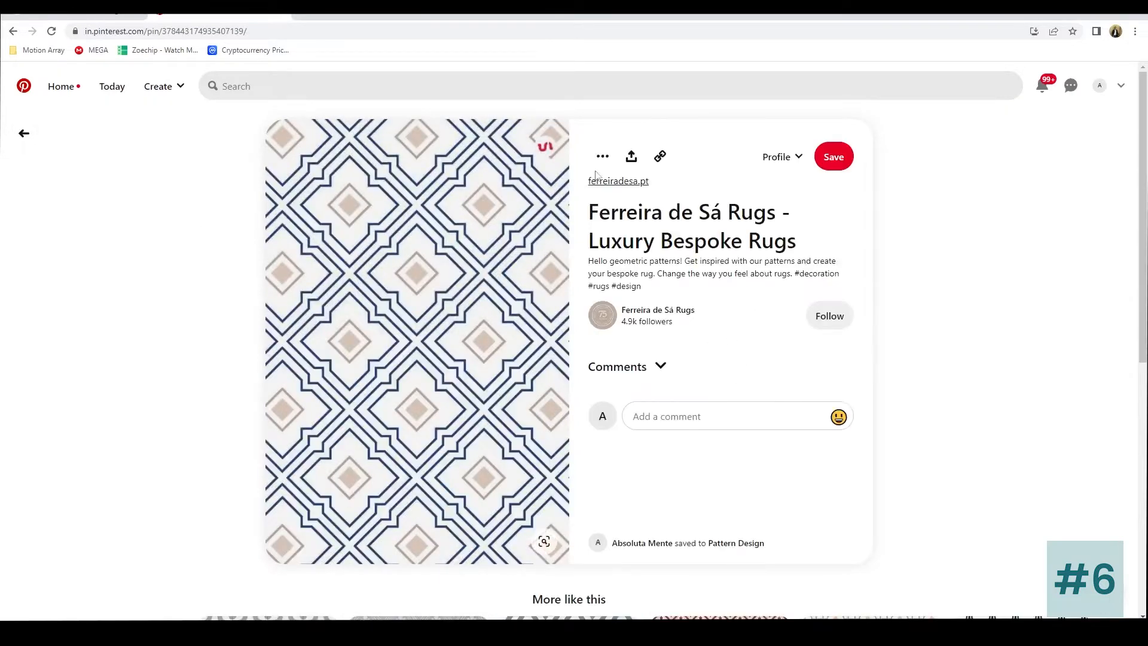
left_click(602, 156)
left_click(592, 192)
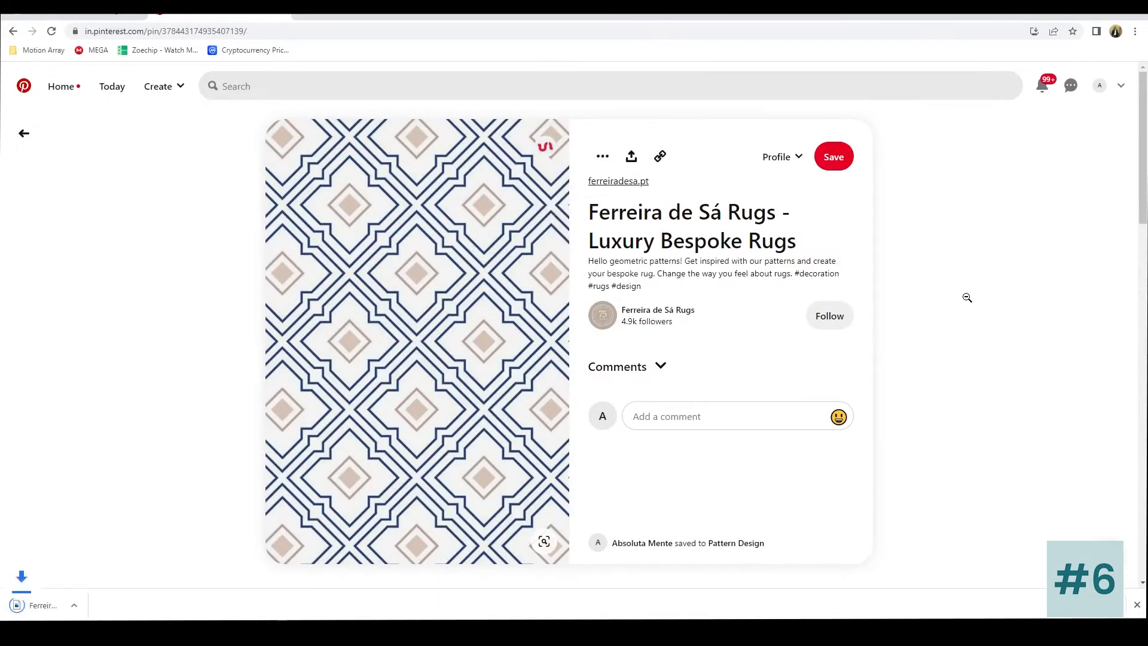
Step: Look through the patterns related to the Ferreira de Sá Rugs pin and compare them with the living room reference photo
scroll(967, 299, "down", 5)
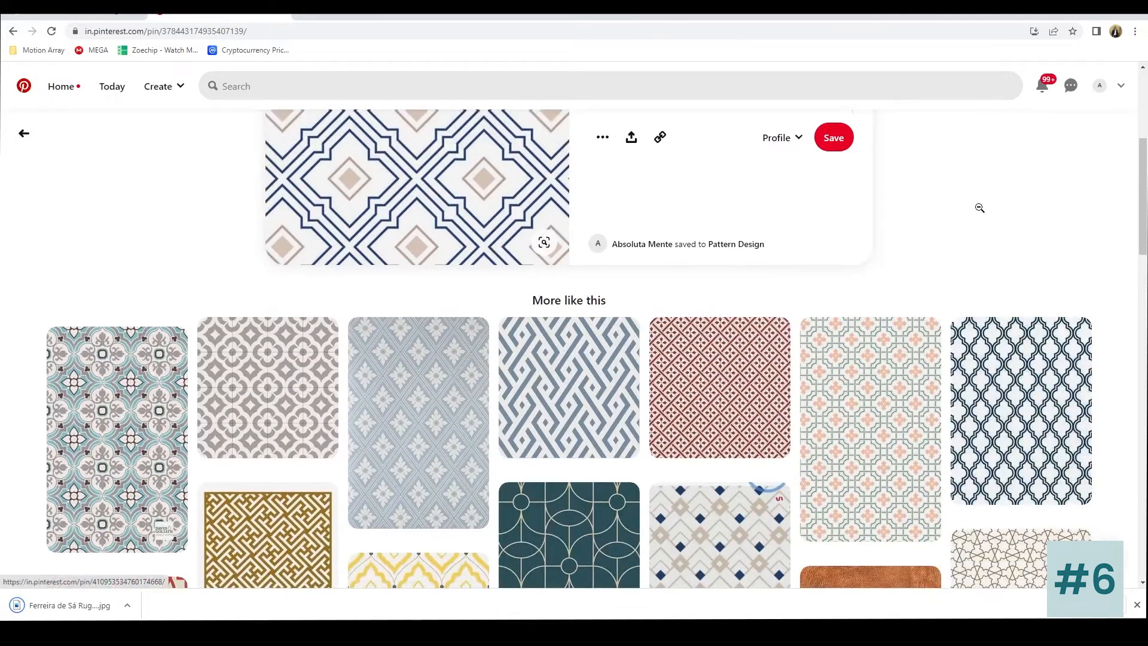
scroll(976, 207, "down", 3)
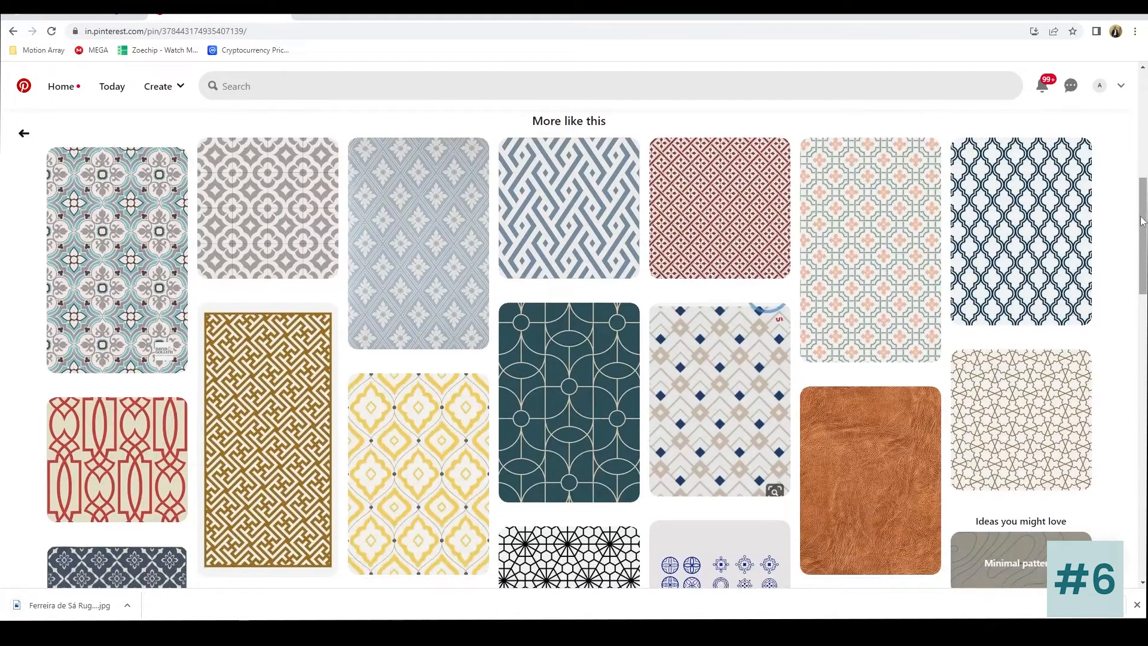
scroll(1142, 222, "down", 2)
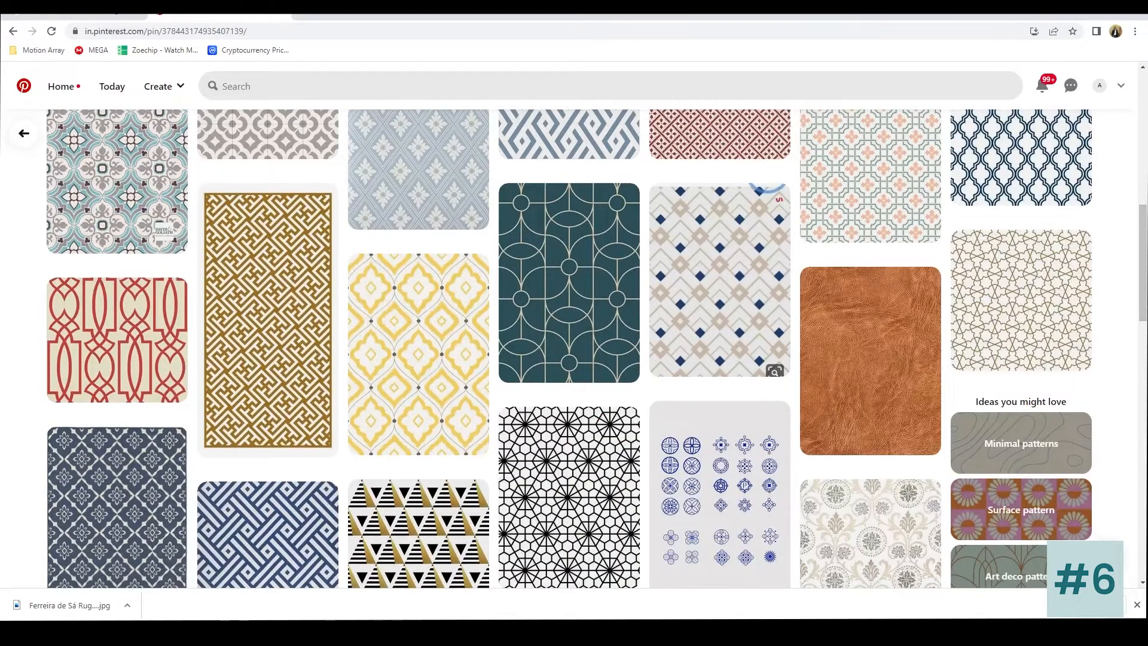
key("alt+Tab")
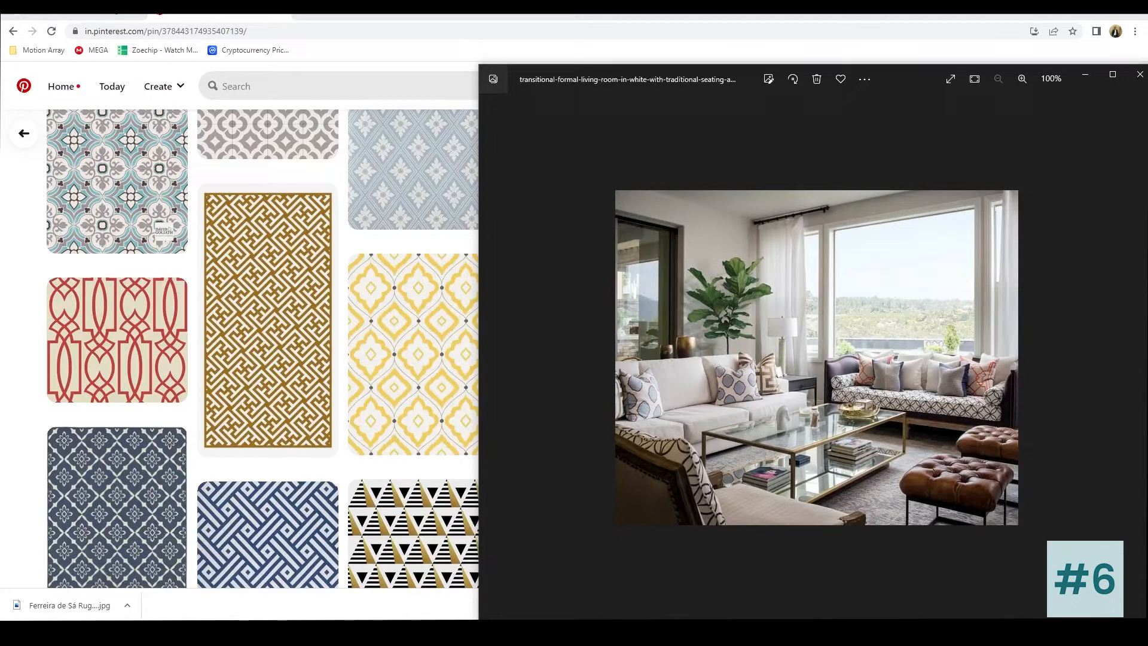
key("alt+Tab")
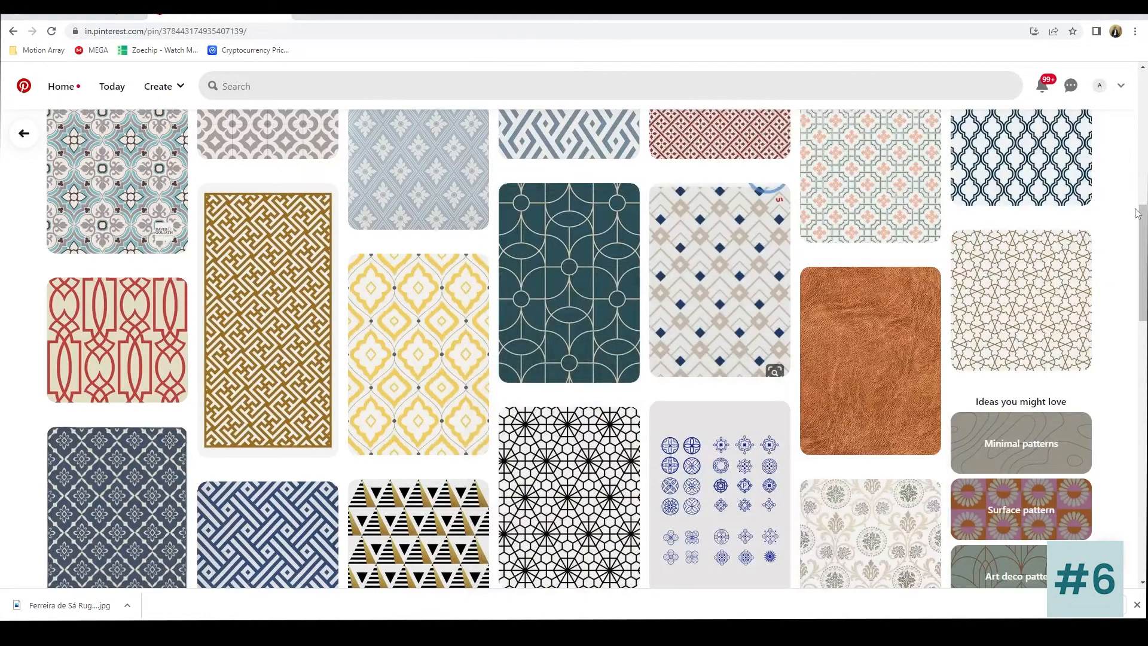
Step: Examine more of the rug pin's related patterns for another fabric resembling the reference photo's pillows
scroll(1143, 214, "down", 7)
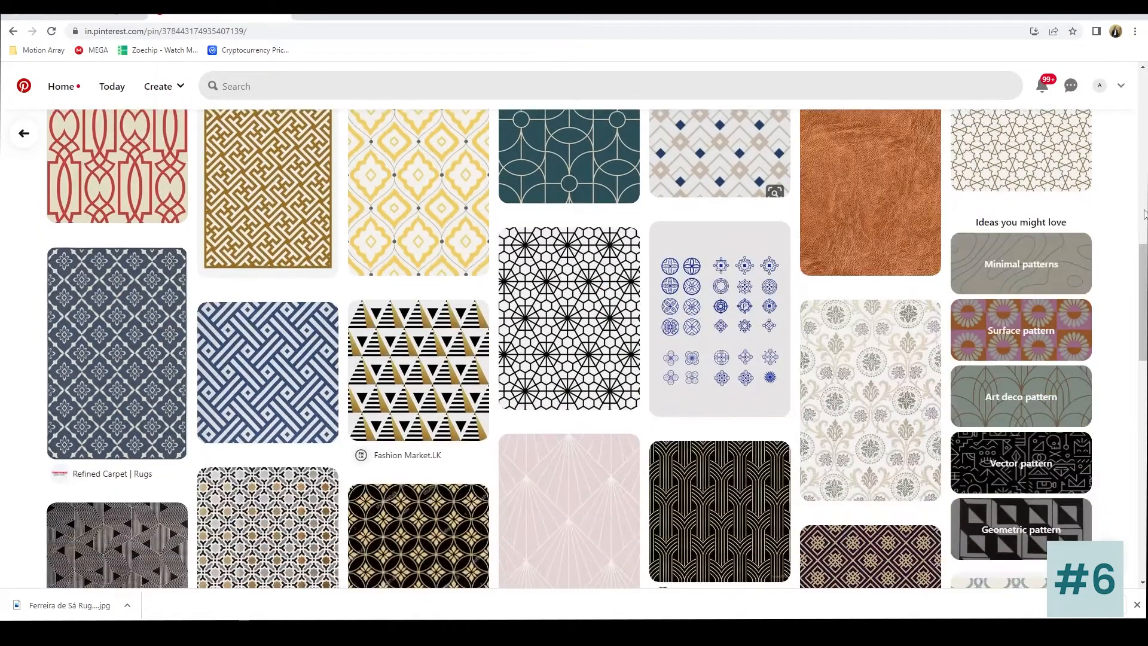
scroll(1143, 213, "down", 3)
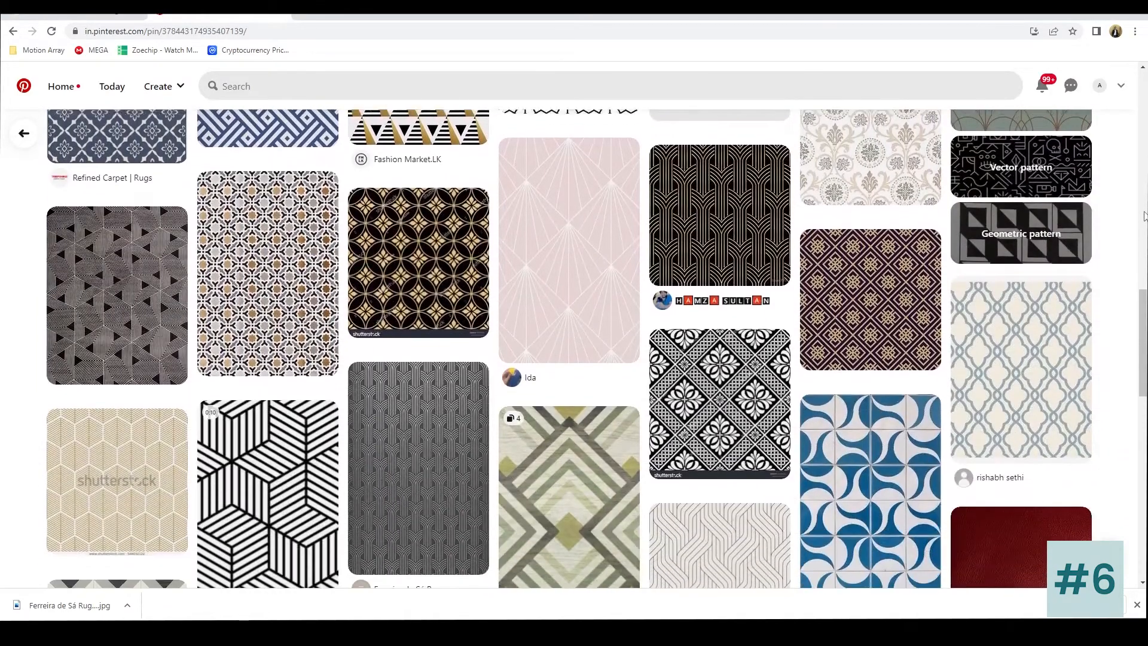
scroll(1143, 215, "down", 6)
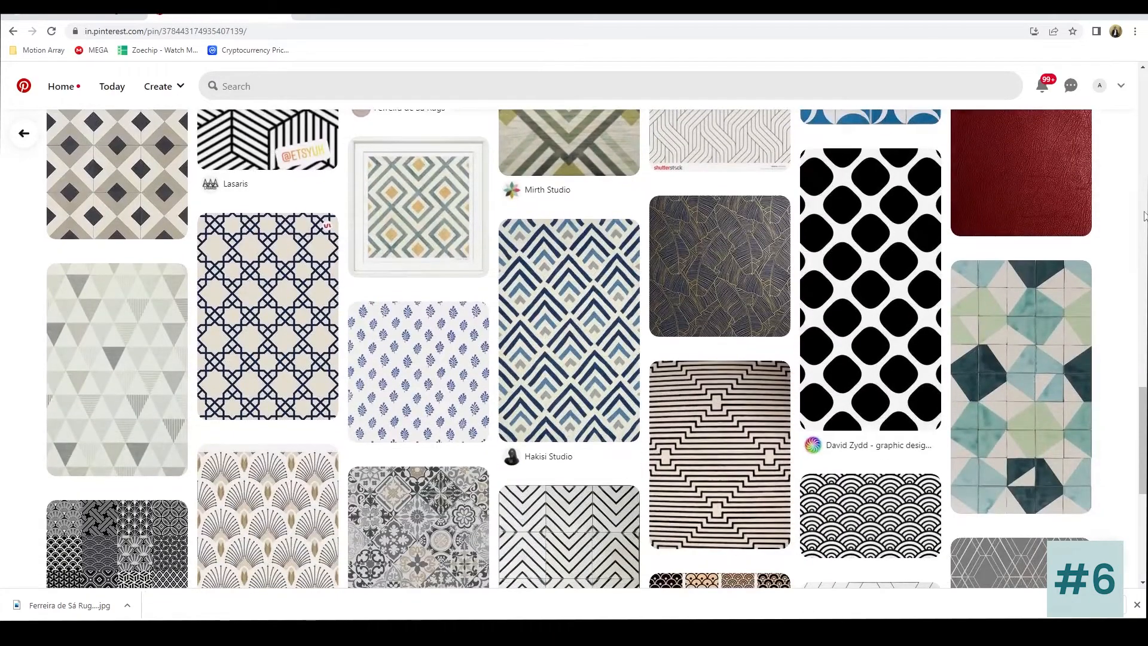
scroll(1143, 215, "down", 7)
scroll(1143, 215, "down", 4)
scroll(1143, 216, "down", 2)
scroll(1143, 216, "up", 12)
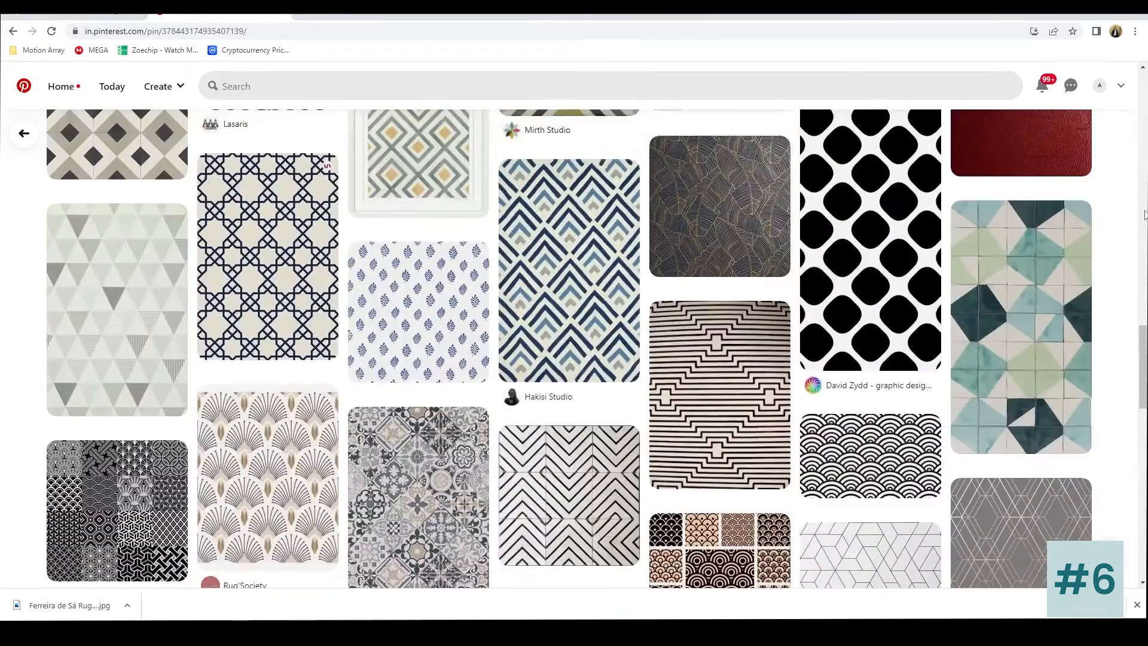
scroll(1143, 216, "up", 10)
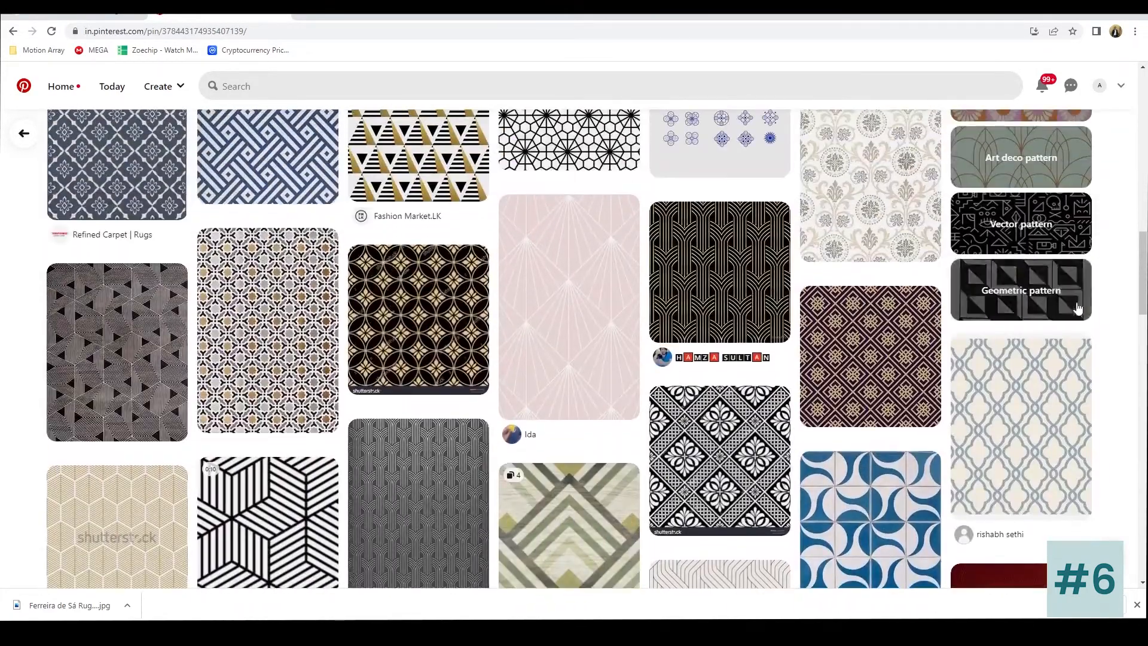
Step: Open the cream pattern pin with the blue interlaced trellis and download its image
left_click(1033, 406)
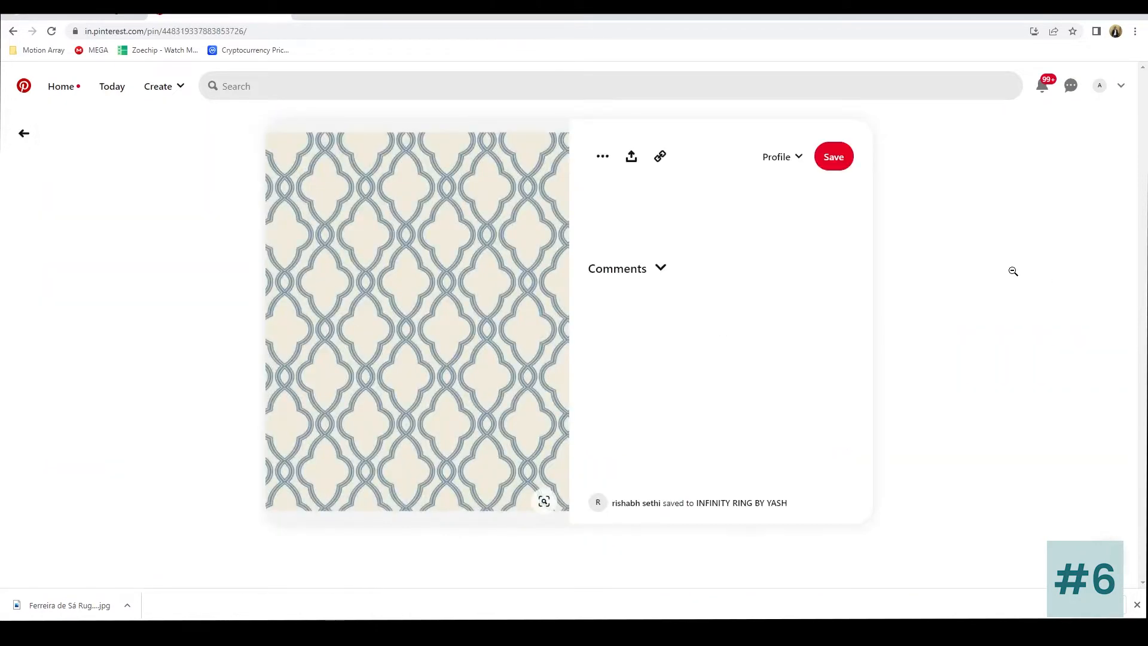
left_click(604, 167)
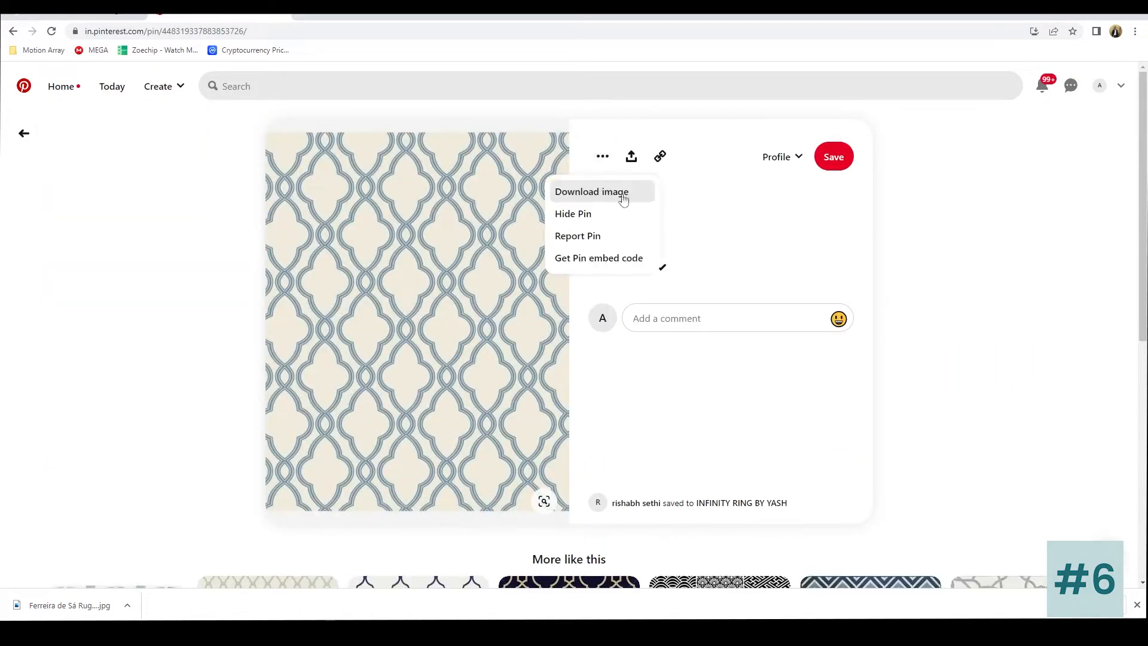
key("Return")
Step: Find the grey Thibaut Bungalow wallpaper with orange dots among the trellis pin's related patterns and download its image
scroll(962, 236, "down", 3)
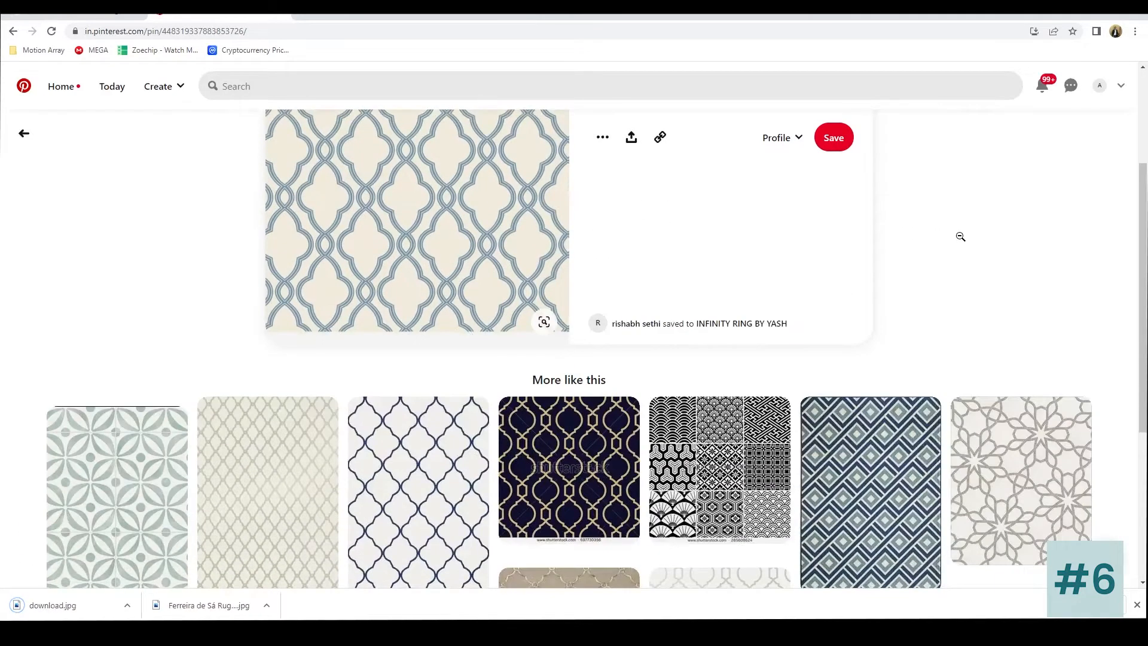
scroll(960, 237, "down", 2)
scroll(1091, 196, "down", 1)
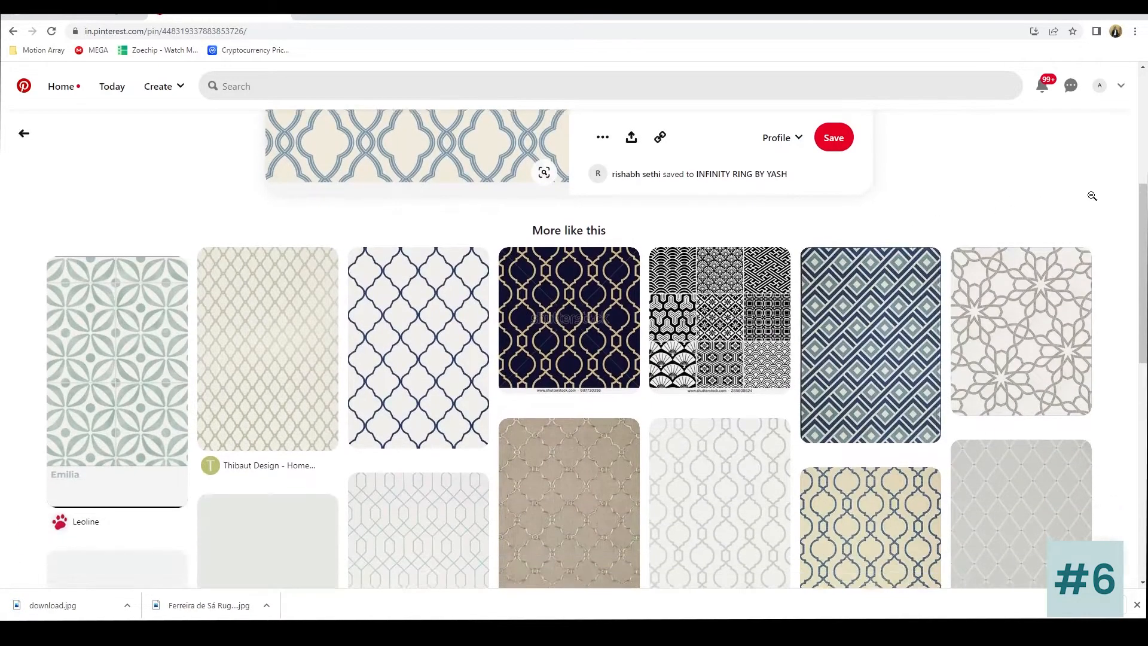
scroll(1093, 201, "down", 2)
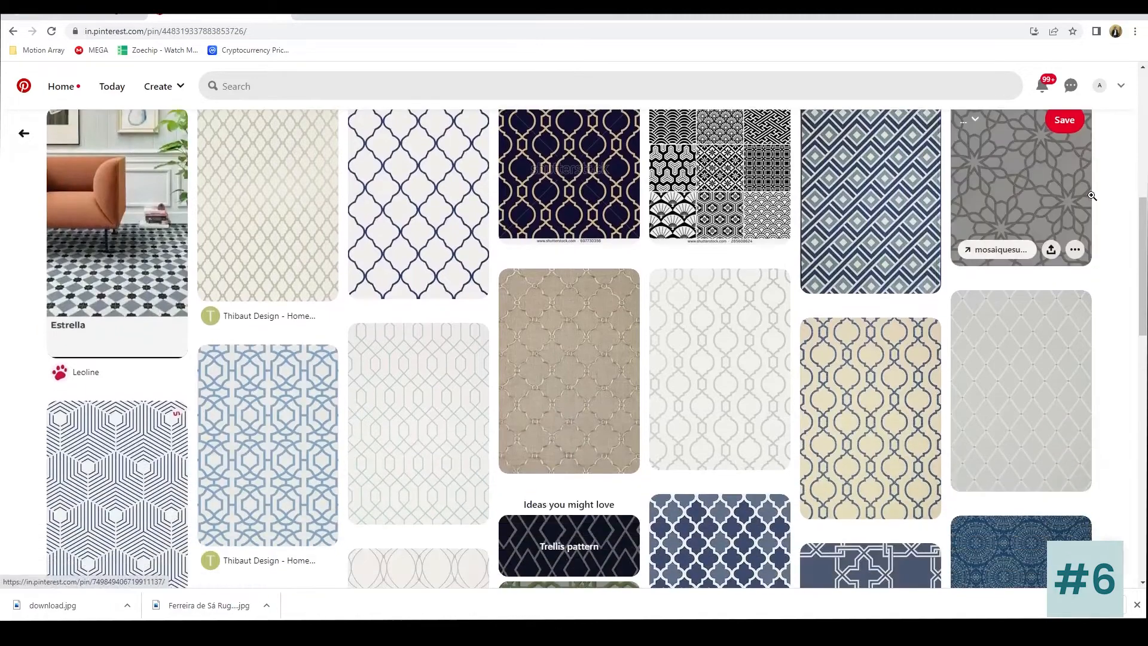
scroll(1092, 197, "down", 6)
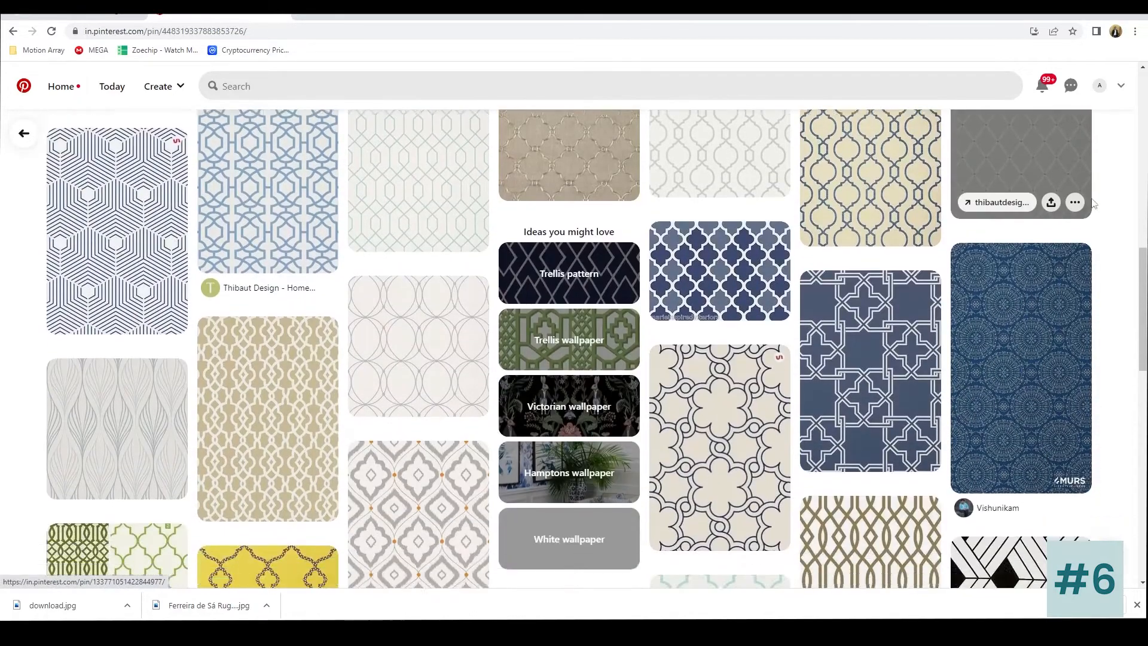
scroll(1076, 239, "down", 2)
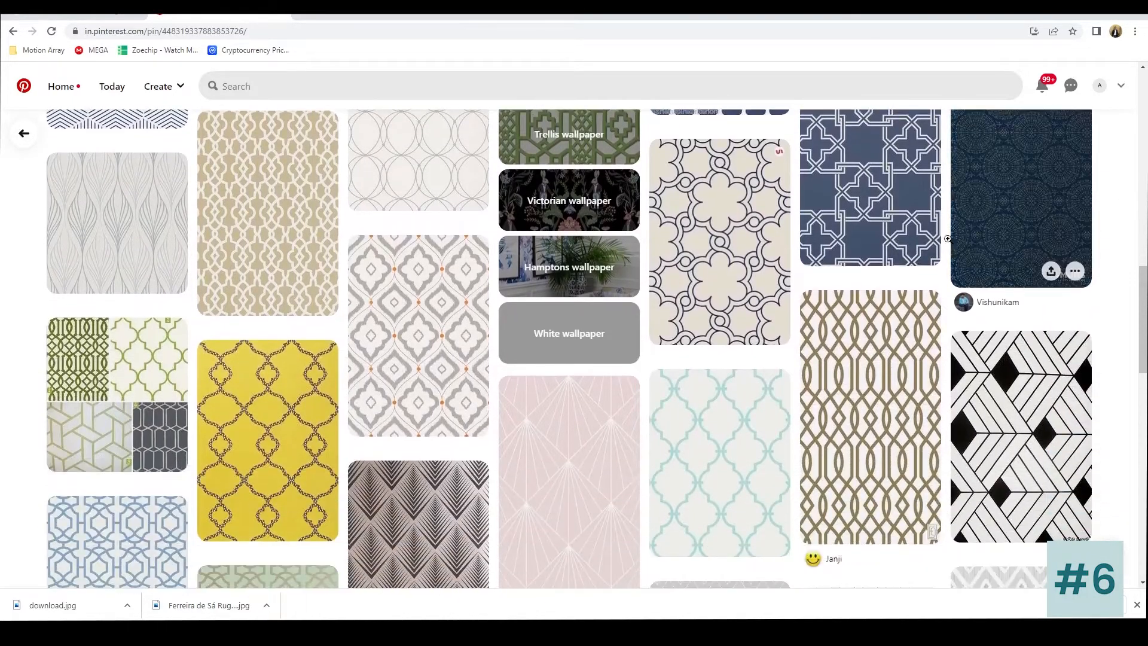
left_click(418, 333)
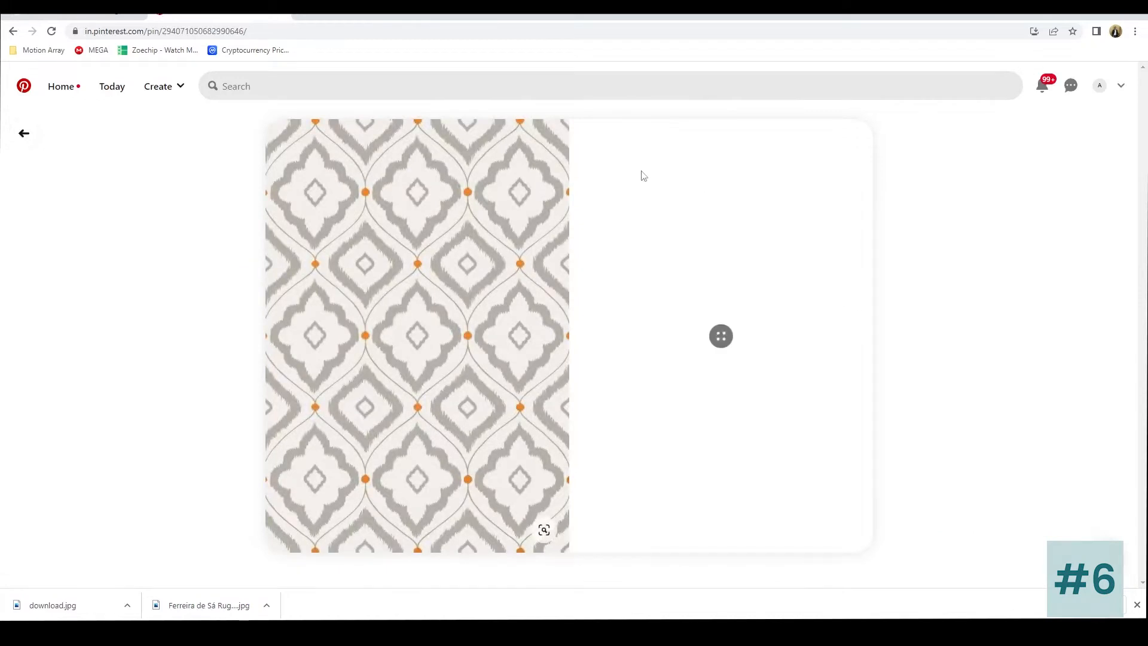
left_click(603, 156)
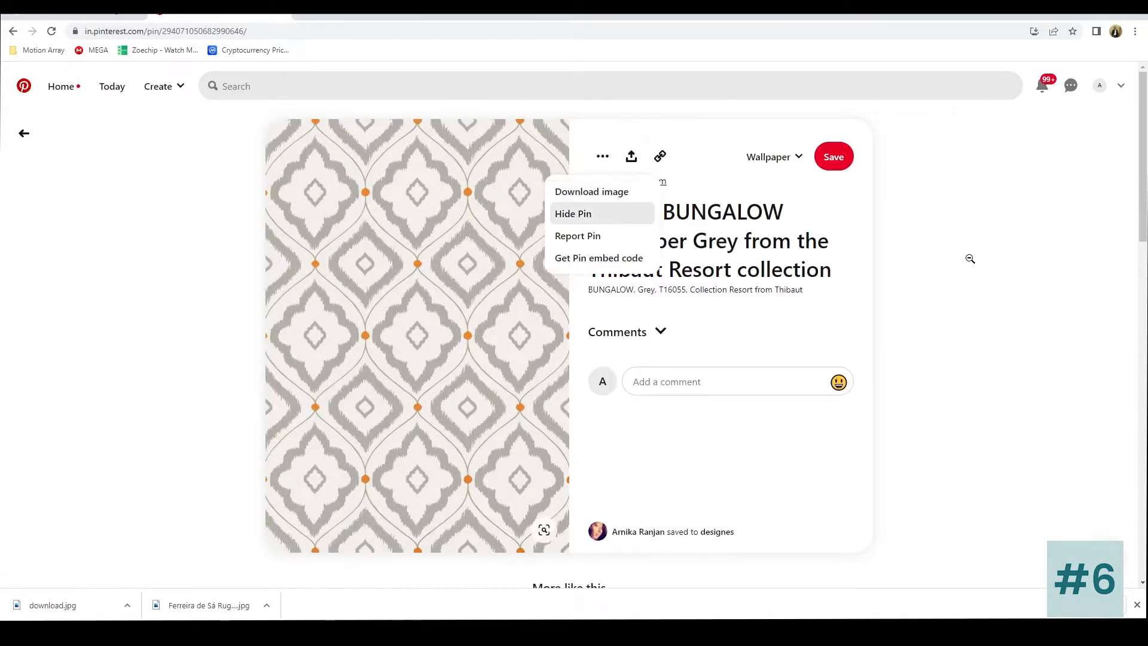
Step: Look through the patterns related to the grey Bungalow wallpaper pin for further pillow fabric designs
scroll(970, 259, "down", 5)
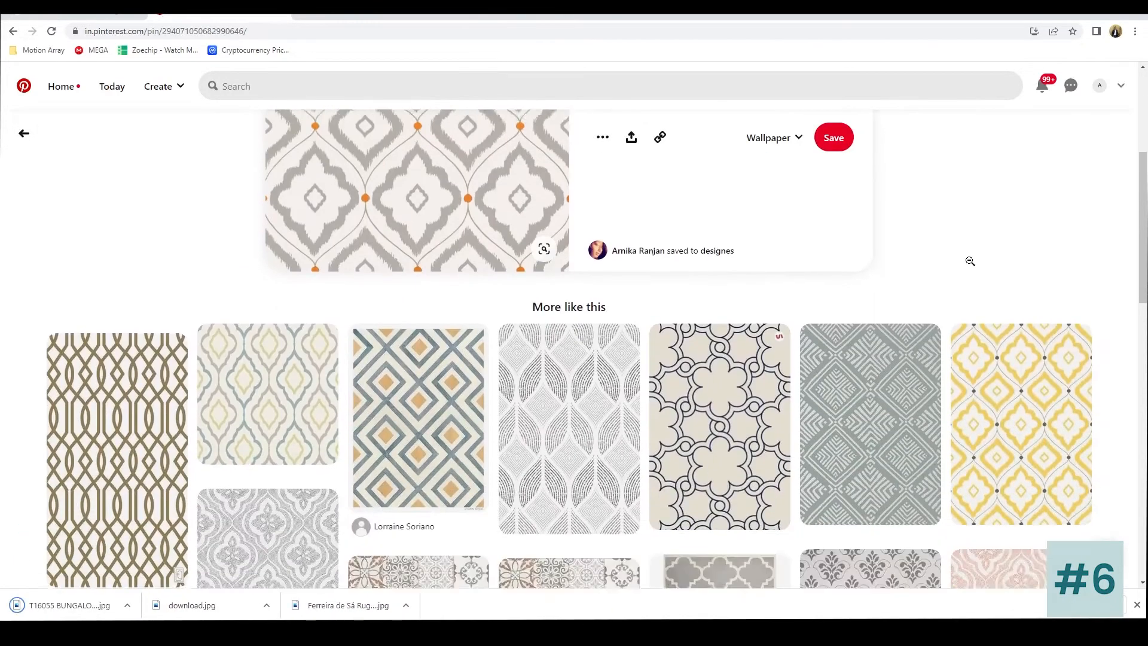
scroll(970, 260, "down", 1)
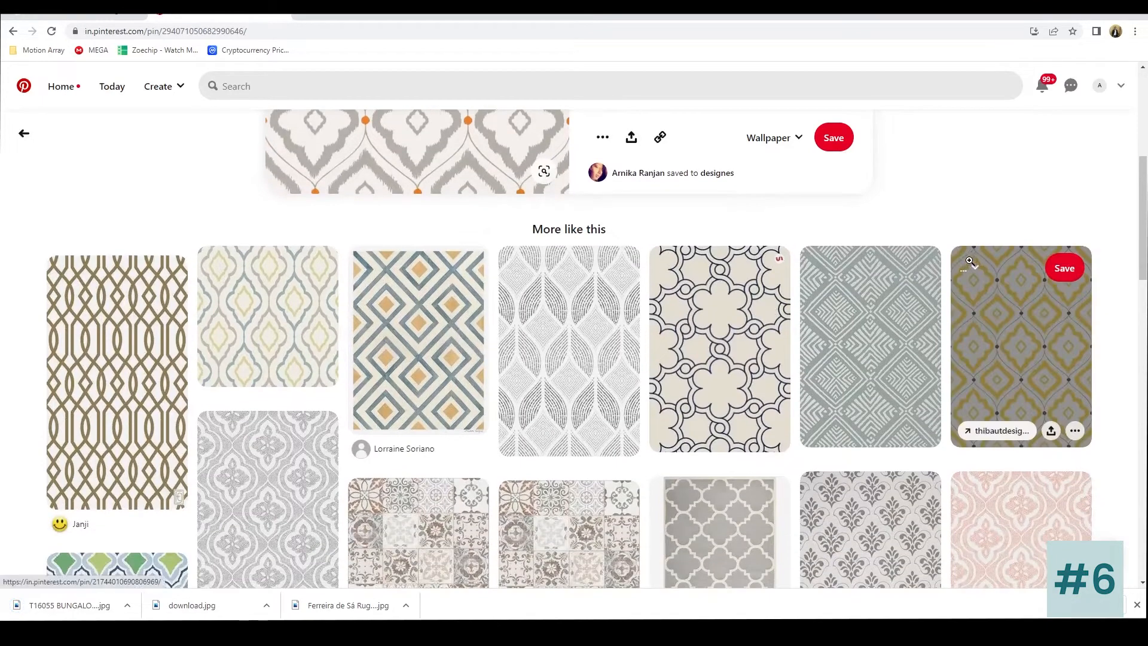
scroll(1146, 259, "down", 2)
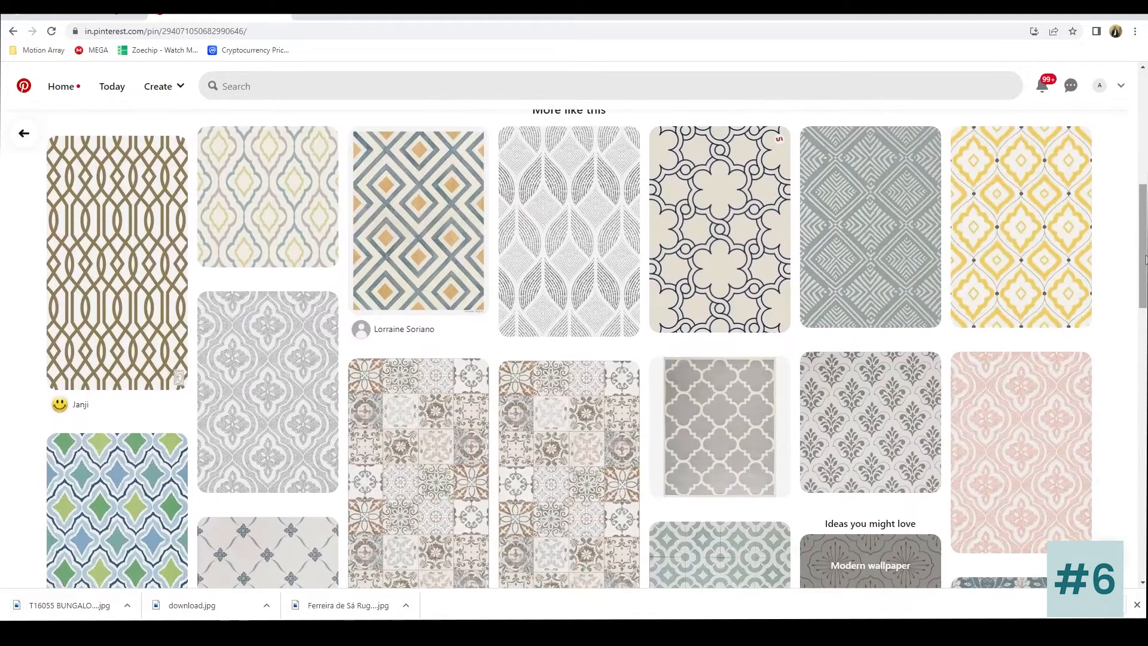
scroll(1146, 258, "down", 2)
scroll(1145, 258, "down", 4)
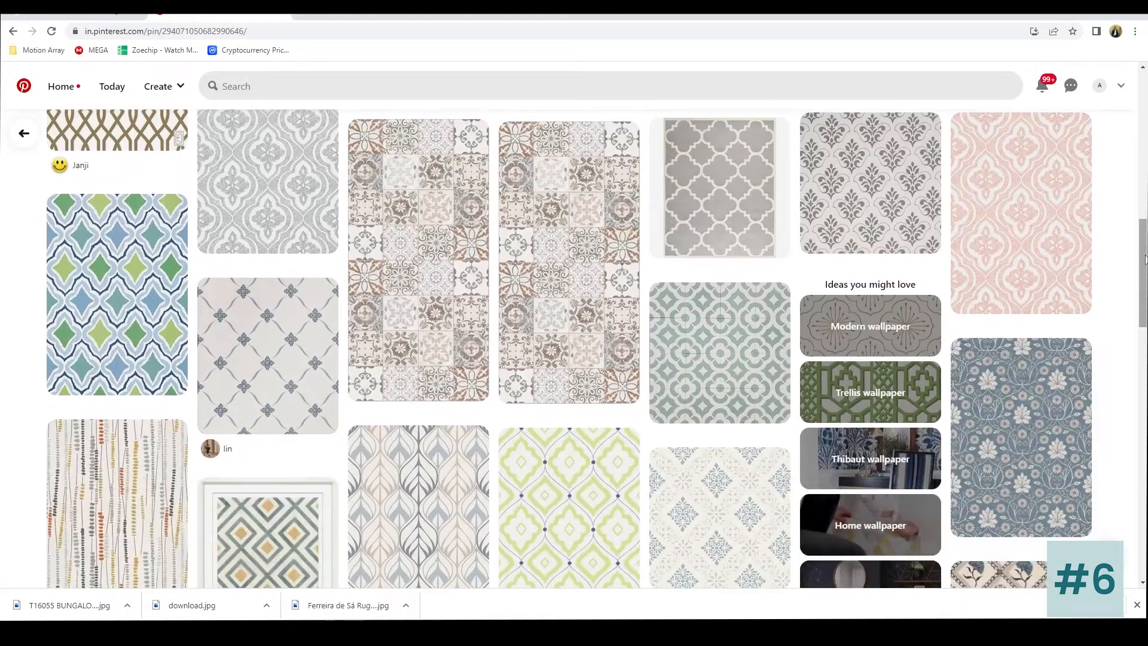
scroll(1145, 258, "down", 3)
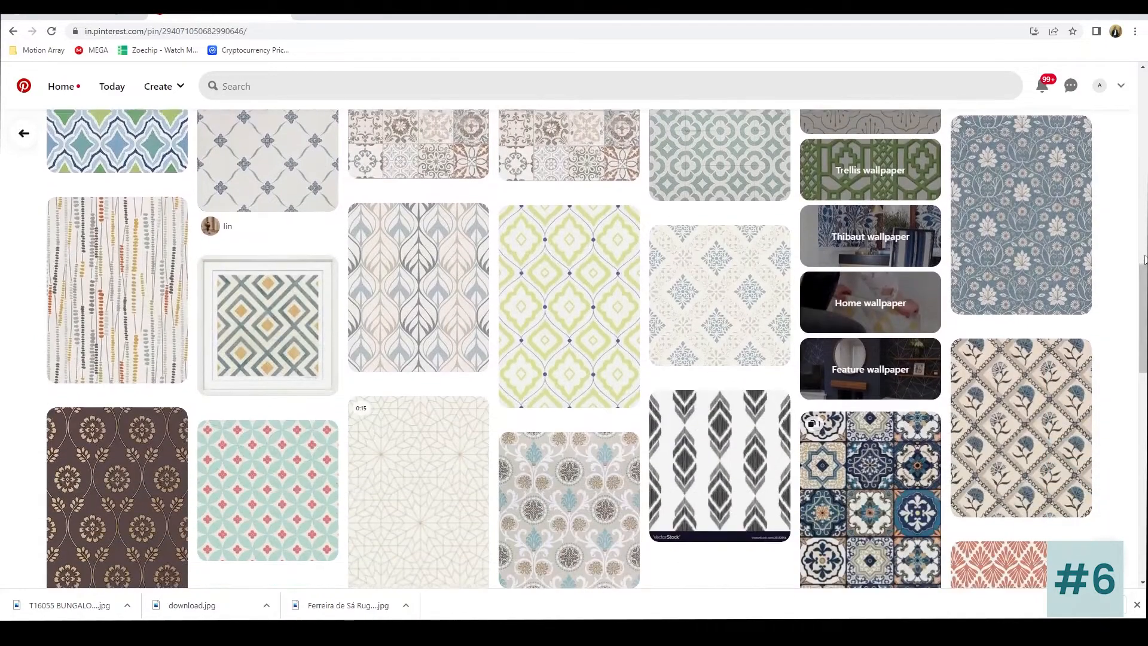
scroll(1145, 258, "down", 2)
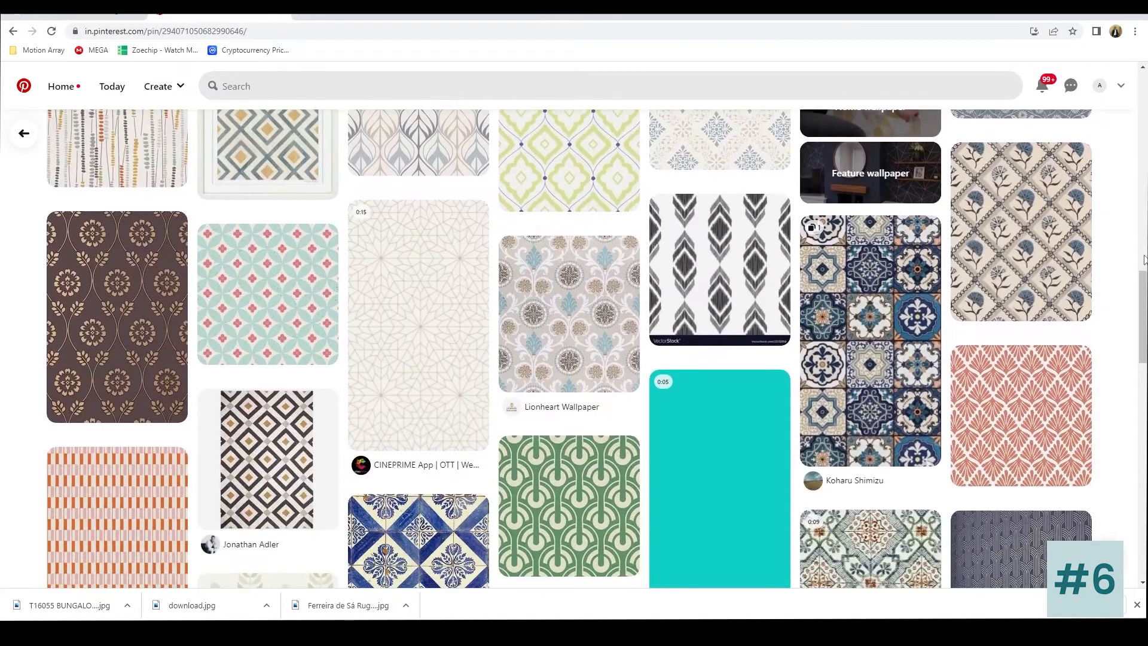
scroll(1145, 258, "down", 5)
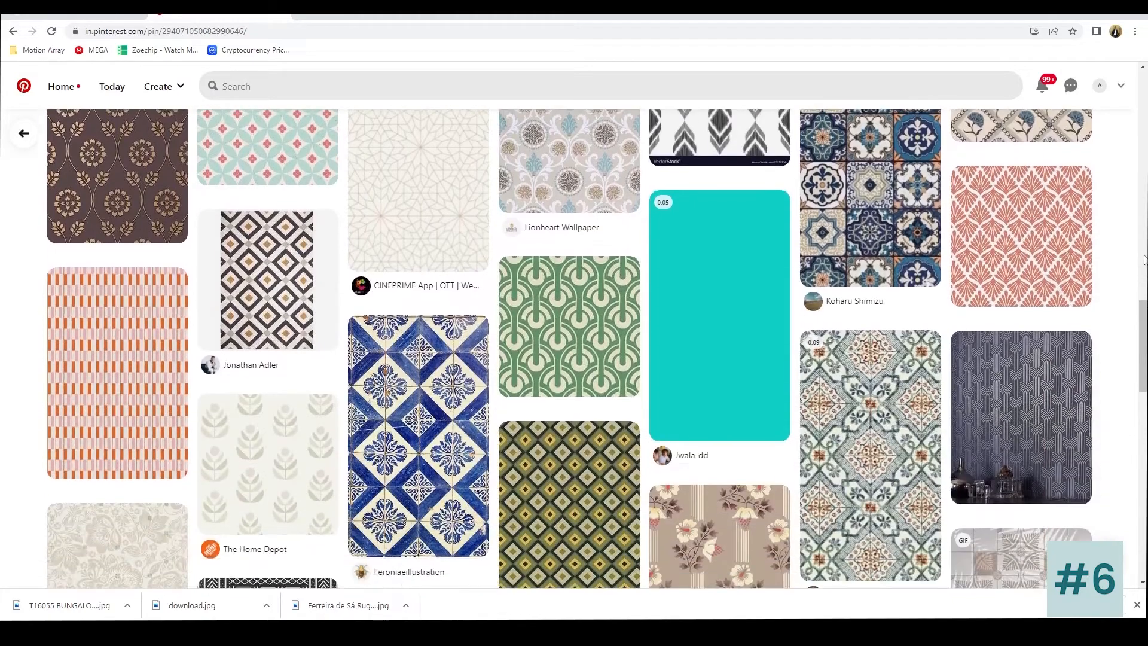
scroll(1145, 259, "down", 6)
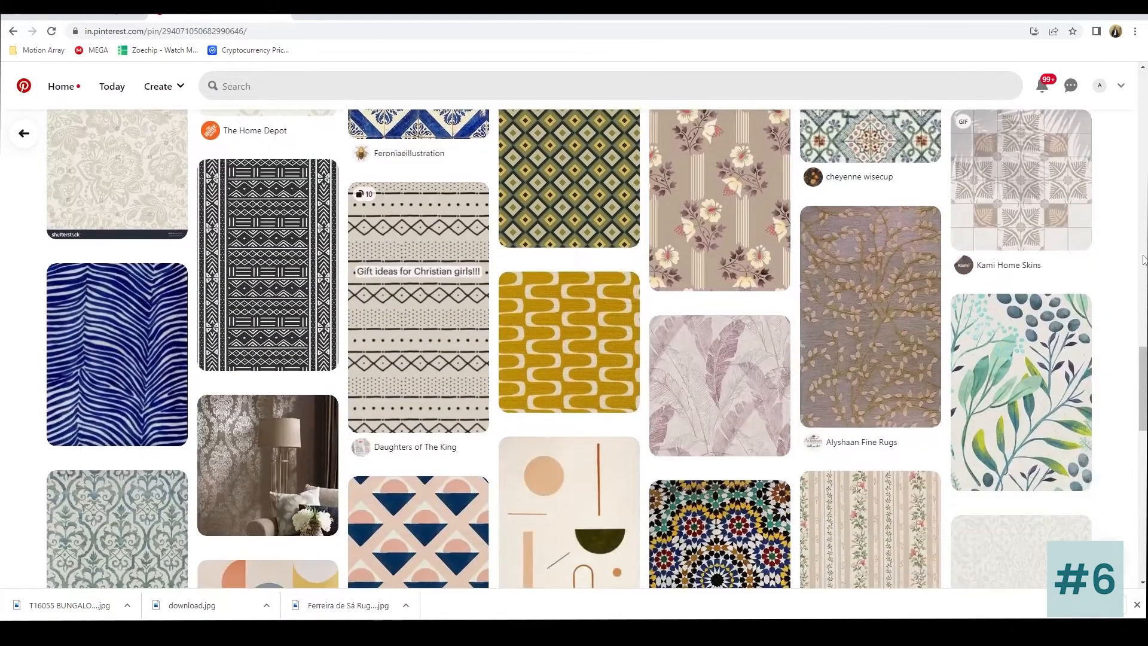
Step: Examine the remaining patterns related to the grey Bungalow wallpaper pin for another geometric pillow fabric design
scroll(1143, 259, "down", 4)
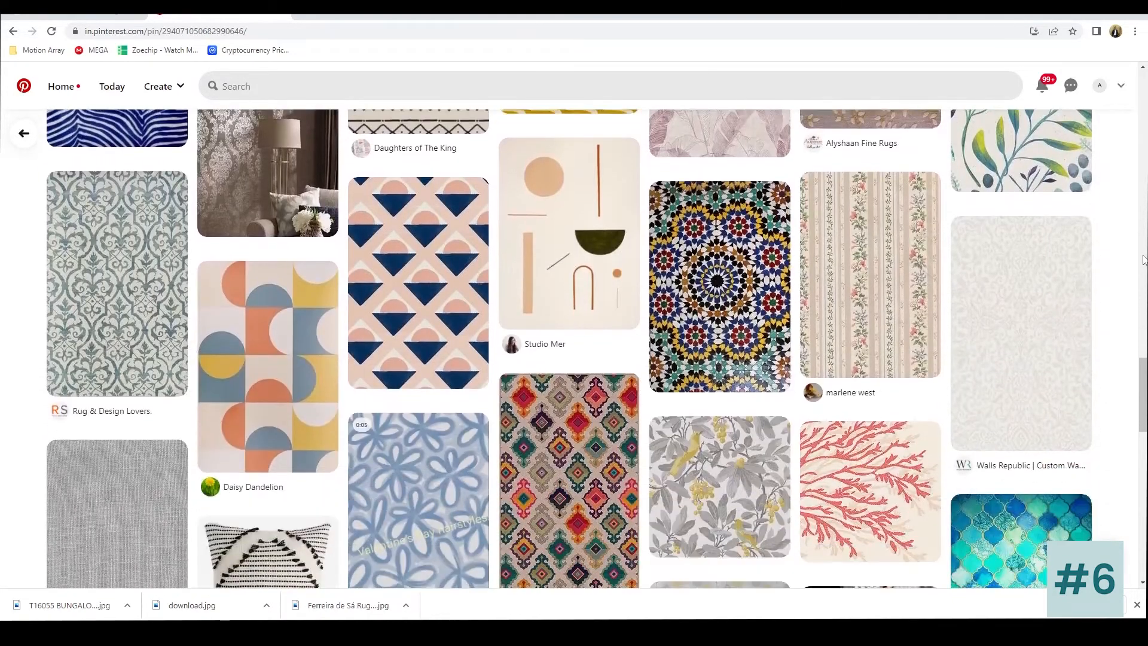
scroll(1143, 259, "down", 6)
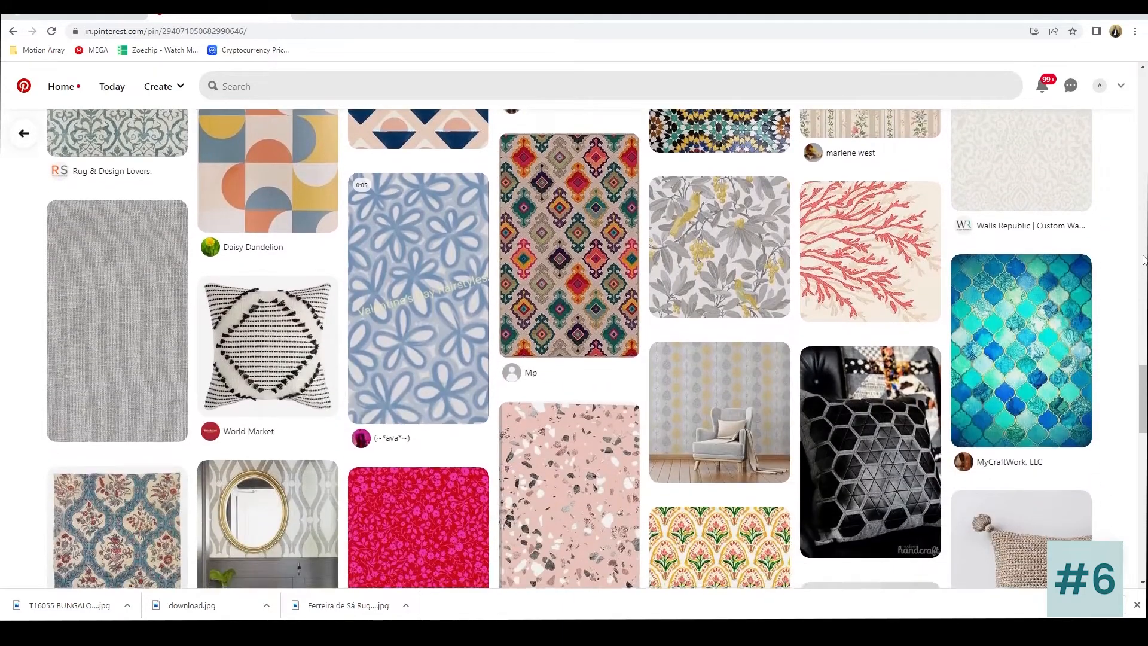
scroll(1143, 258, "down", 8)
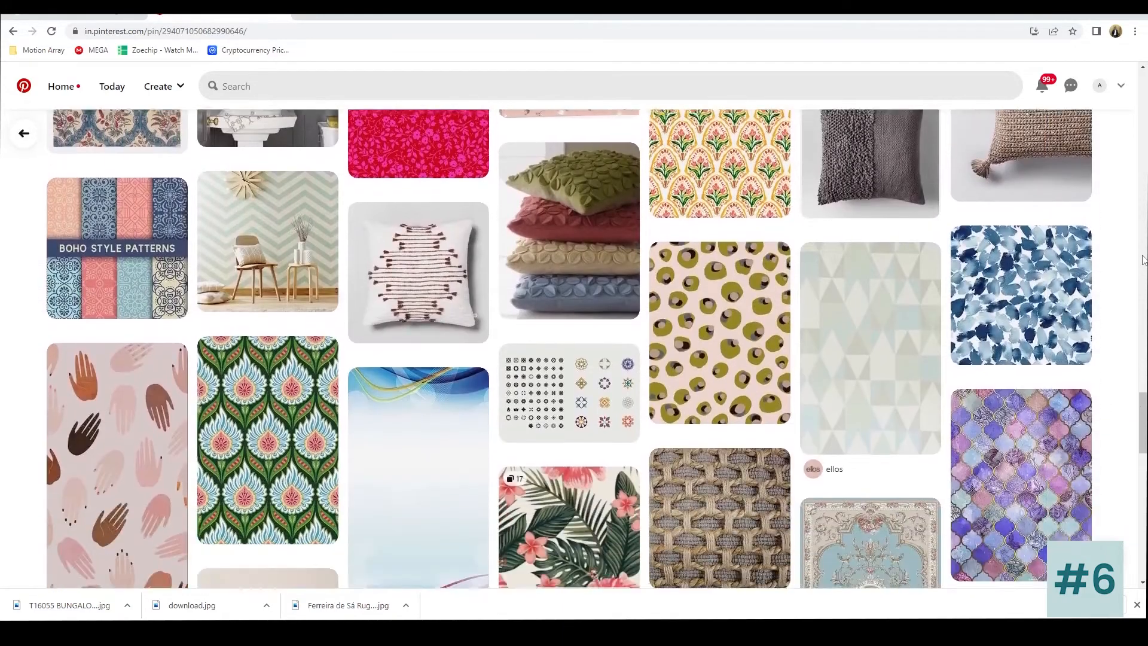
scroll(1143, 258, "down", 9)
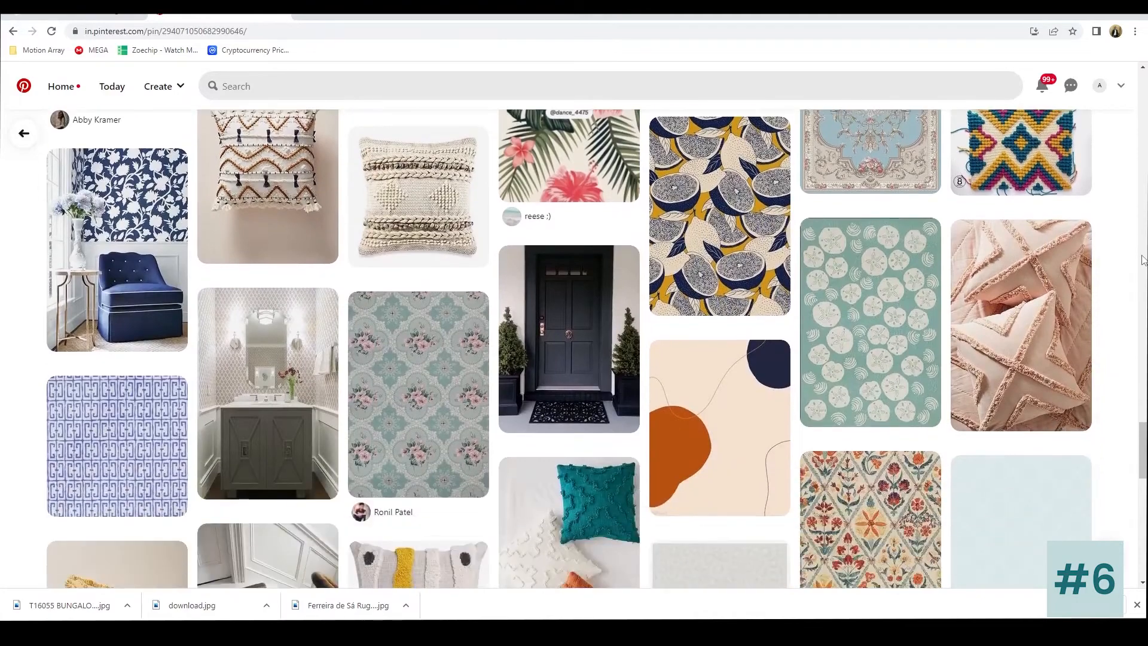
scroll(1143, 258, "down", 5)
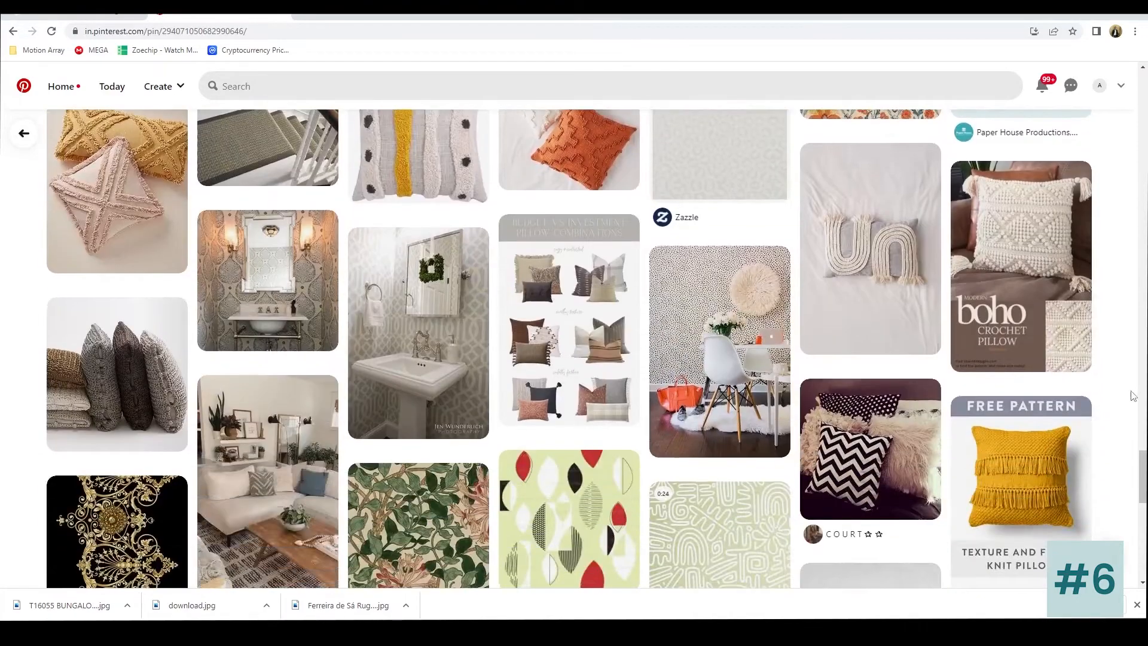
left_click_drag(1144, 466, 1139, 84)
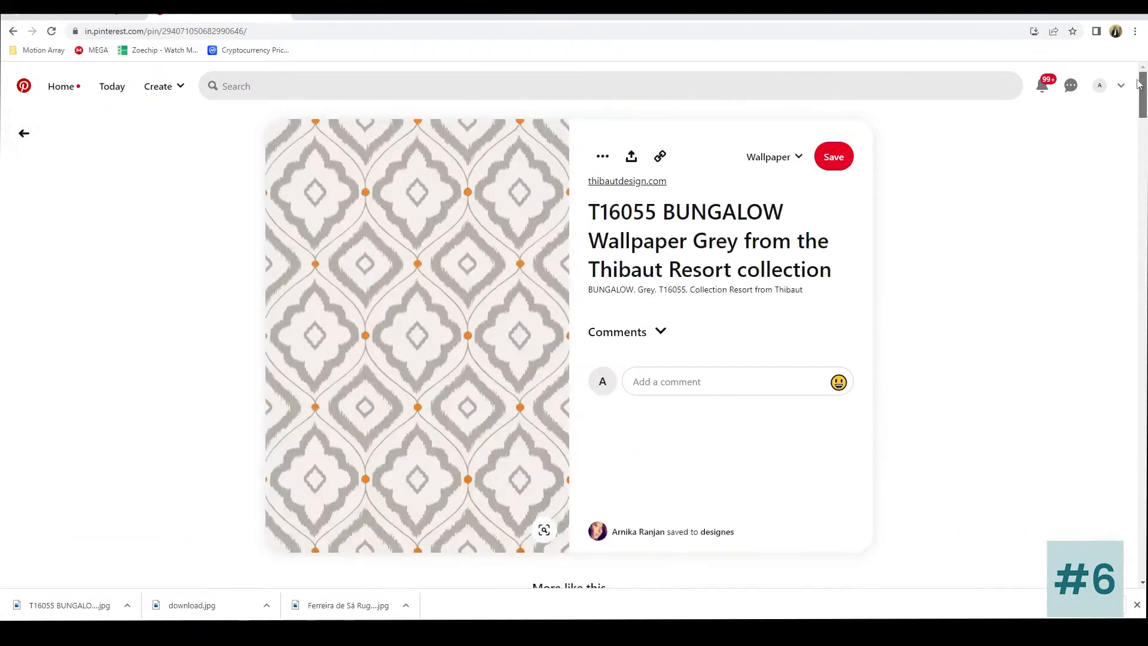
scroll(630, 239, "down", 4)
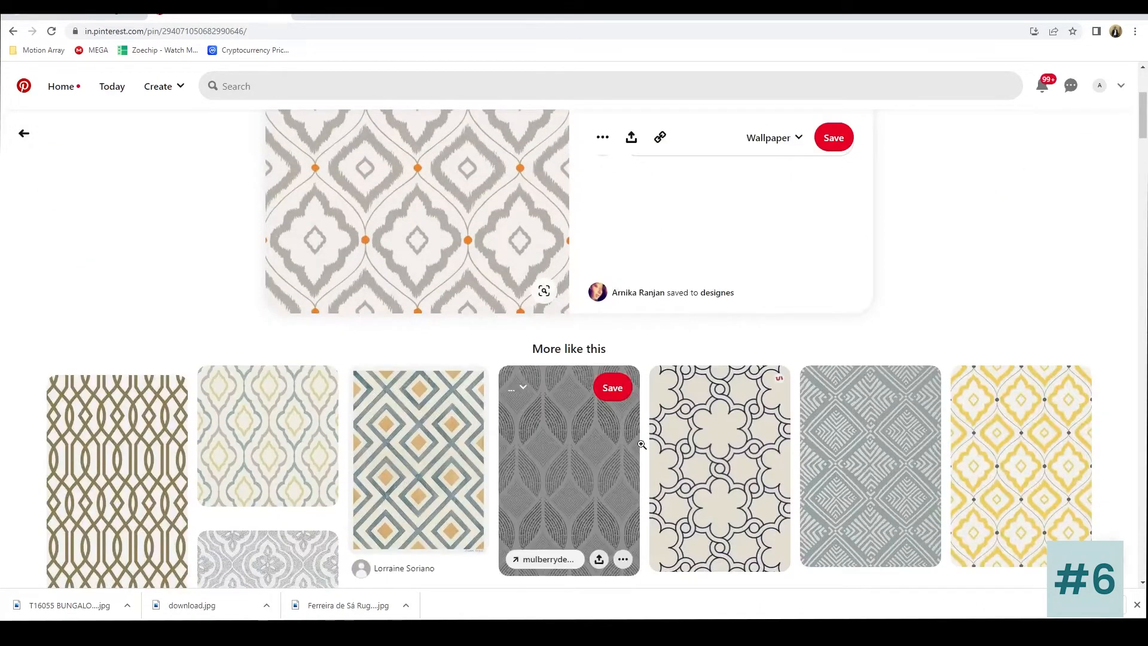
scroll(672, 323, "down", 2)
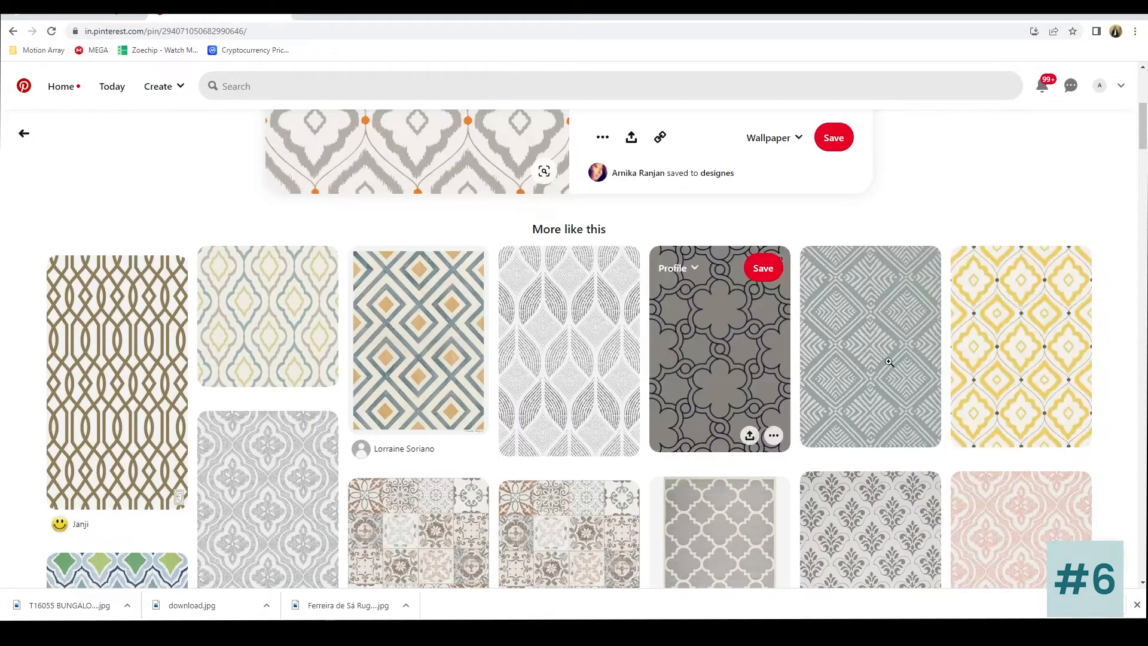
Step: Open the beige pin with navy interlaced flower outlines and look through its related geometric patterns for a Greek key style fabric
left_click(754, 369)
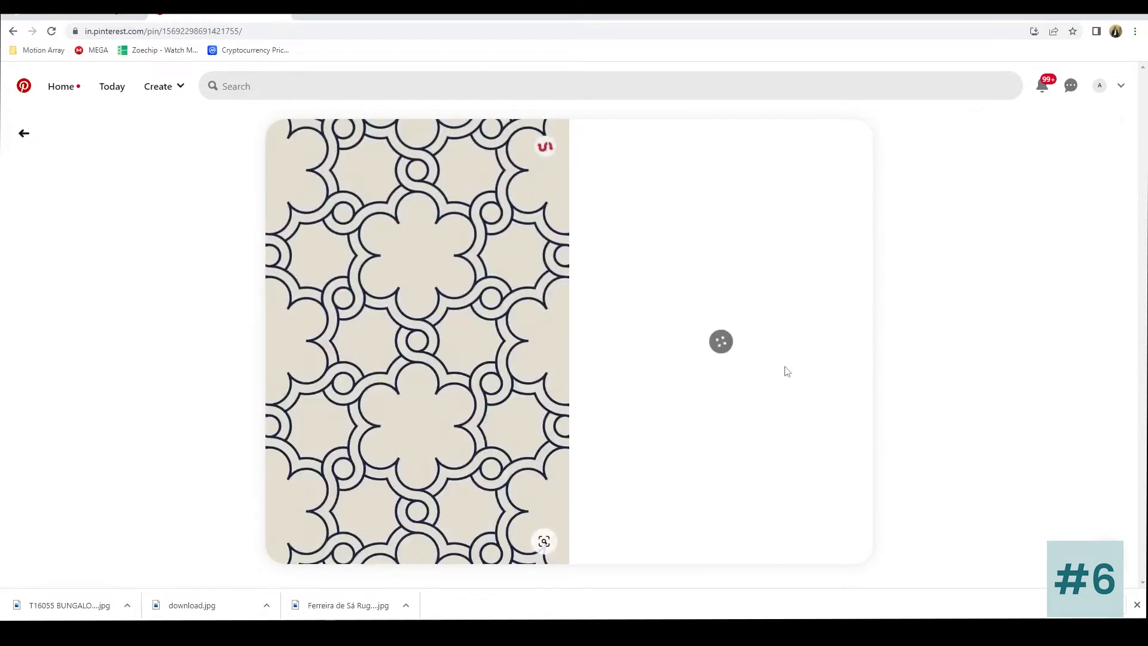
scroll(949, 306, "down", 5)
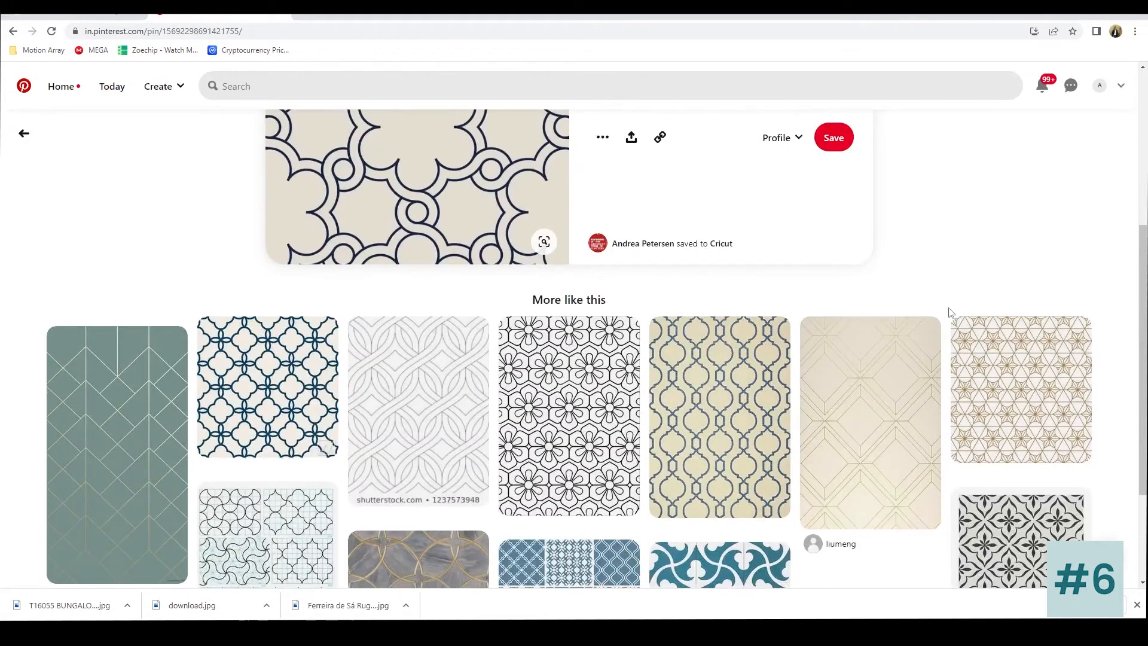
scroll(1034, 198, "down", 2)
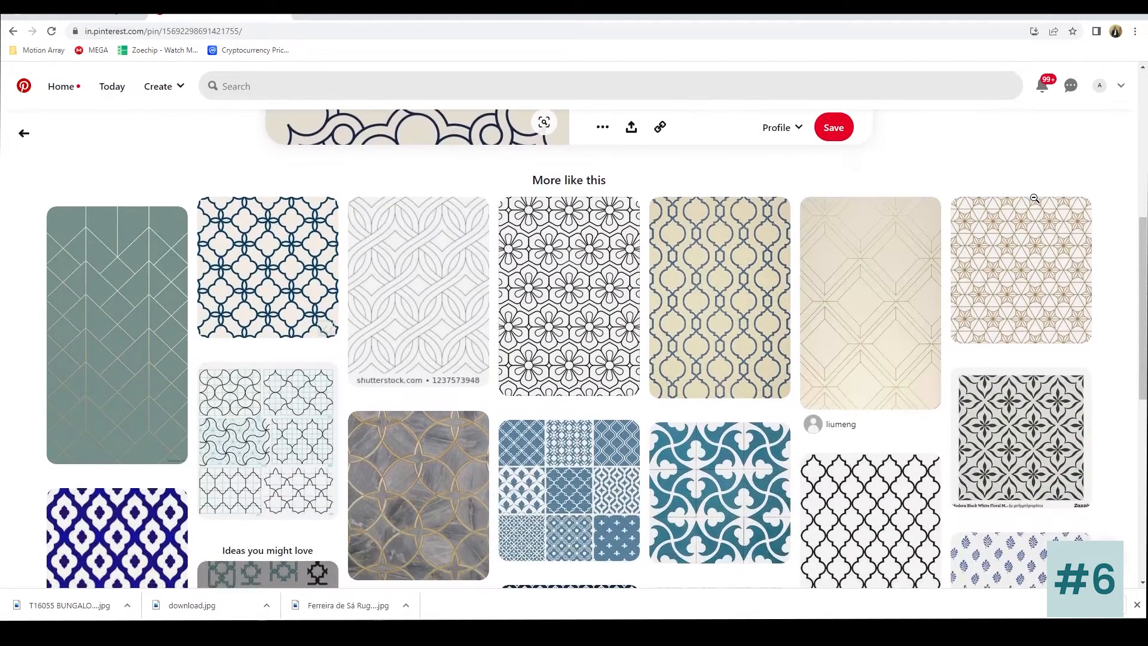
scroll(1139, 173, "down", 2)
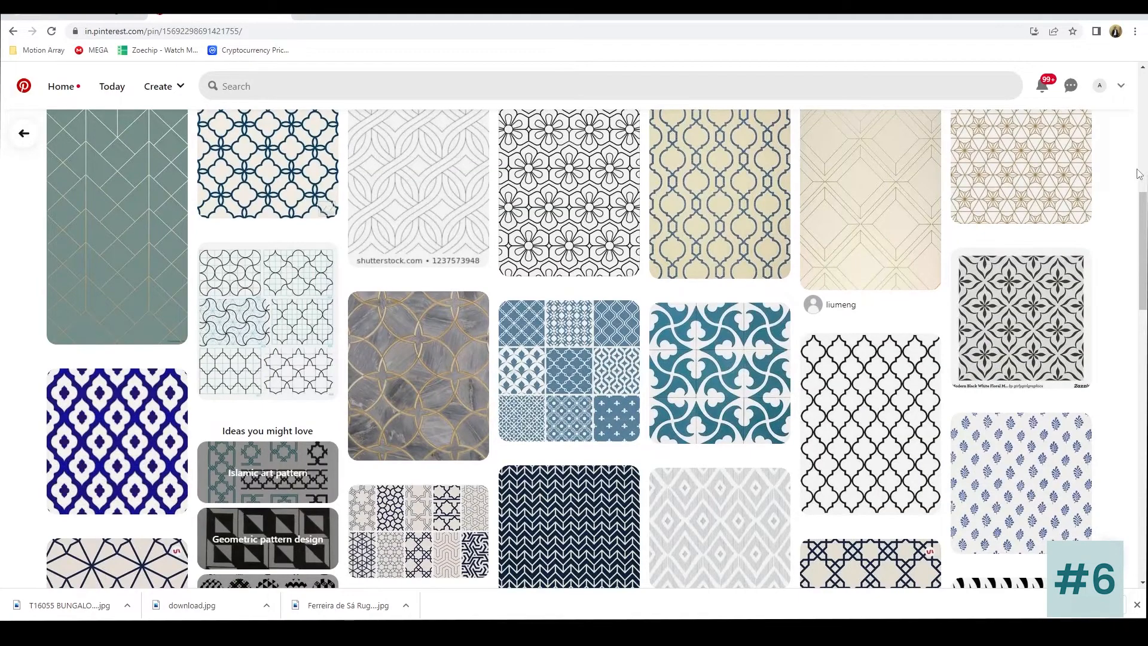
scroll(1139, 173, "up", 1)
scroll(1139, 173, "down", 8)
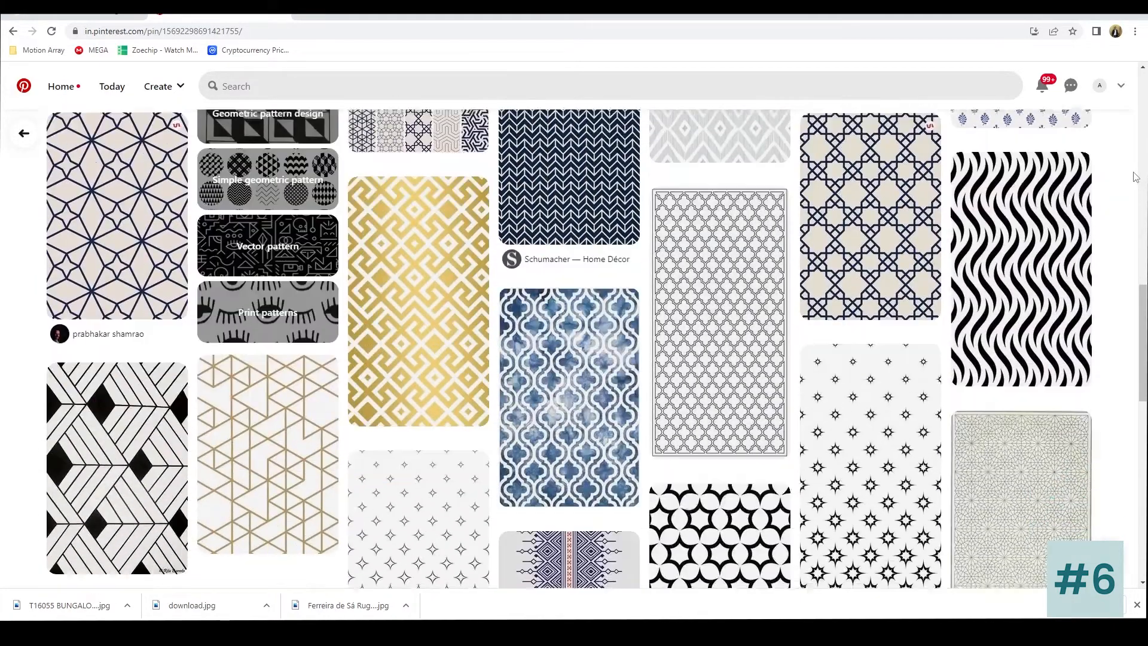
scroll(1135, 177, "down", 4)
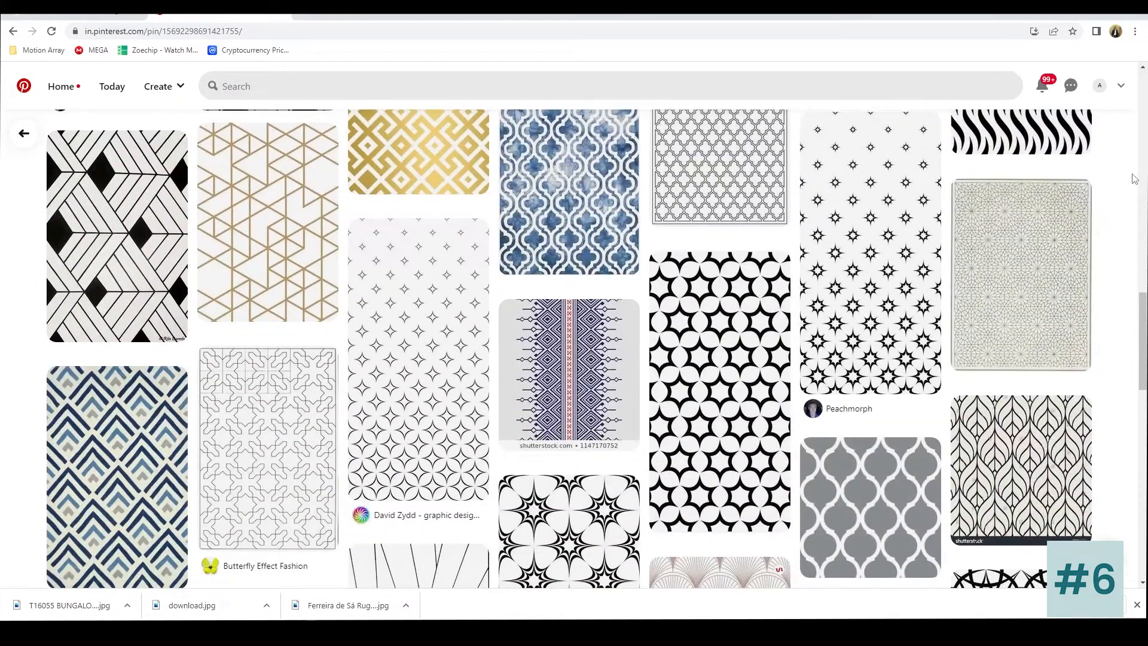
scroll(1134, 179, "down", 2)
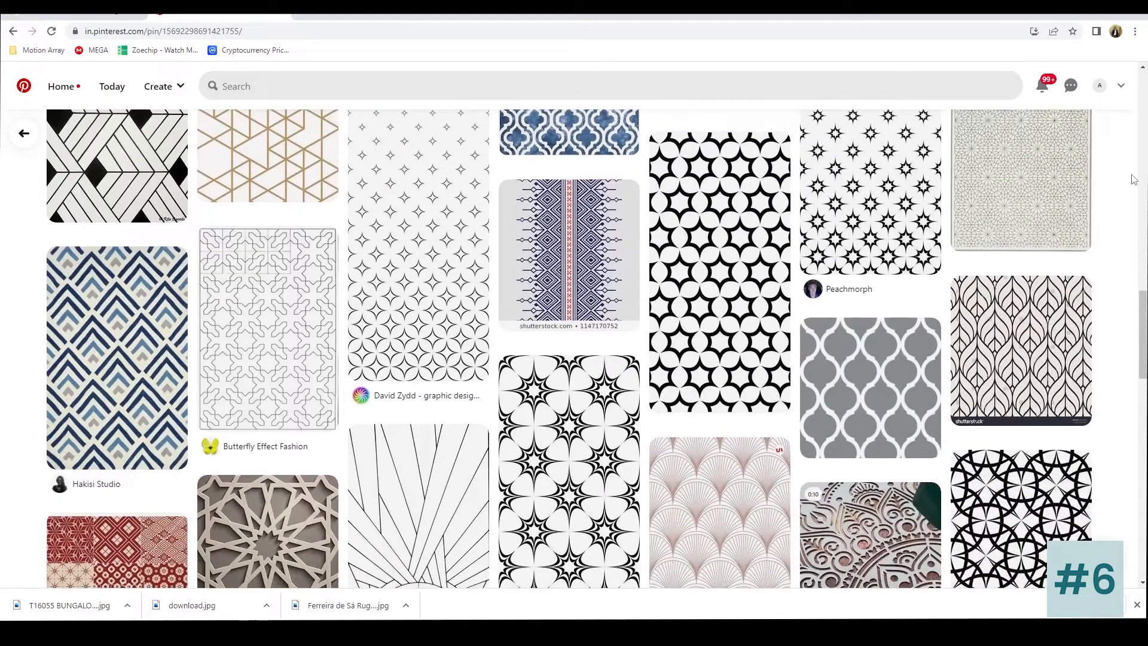
scroll(1134, 178, "down", 2)
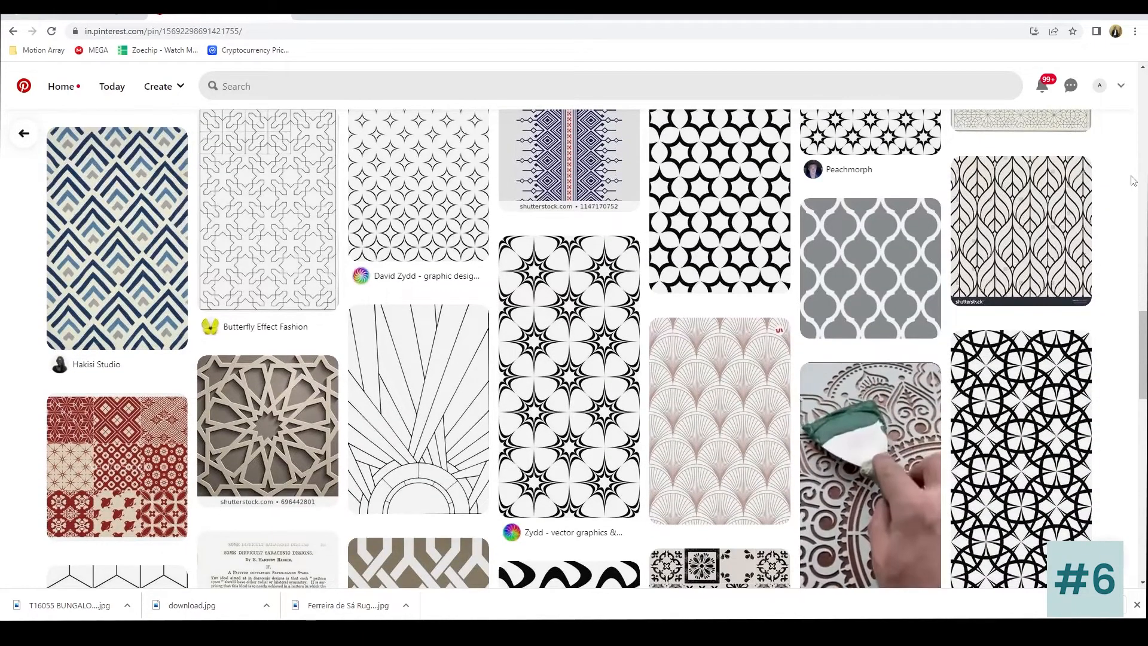
scroll(1134, 180, "down", 8)
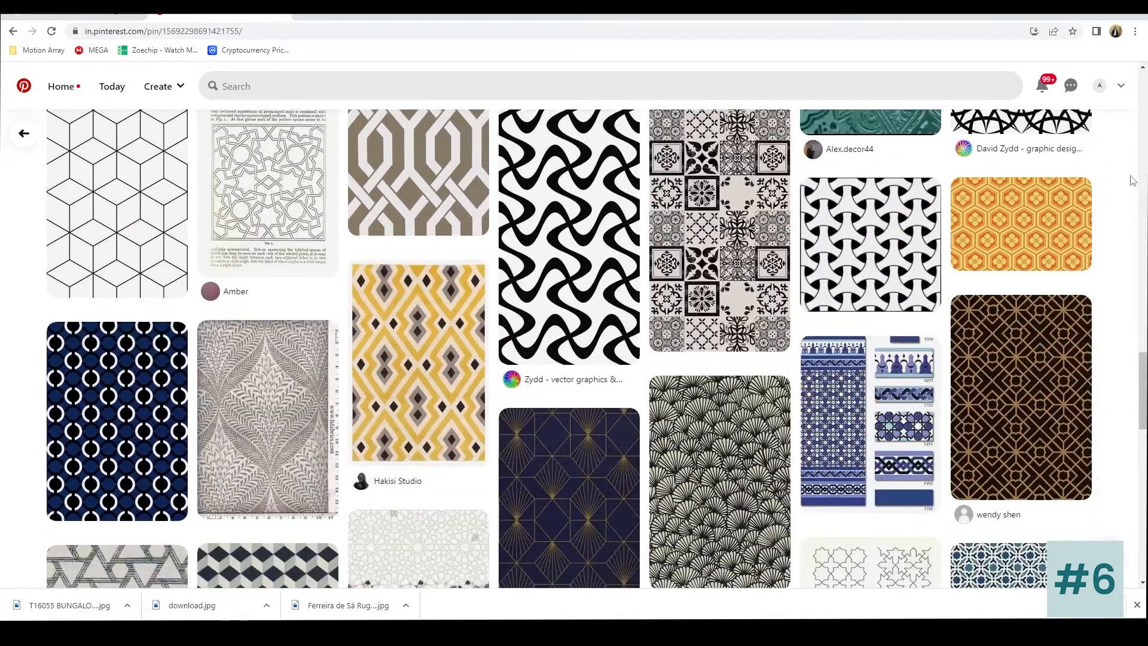
scroll(1130, 179, "down", 6)
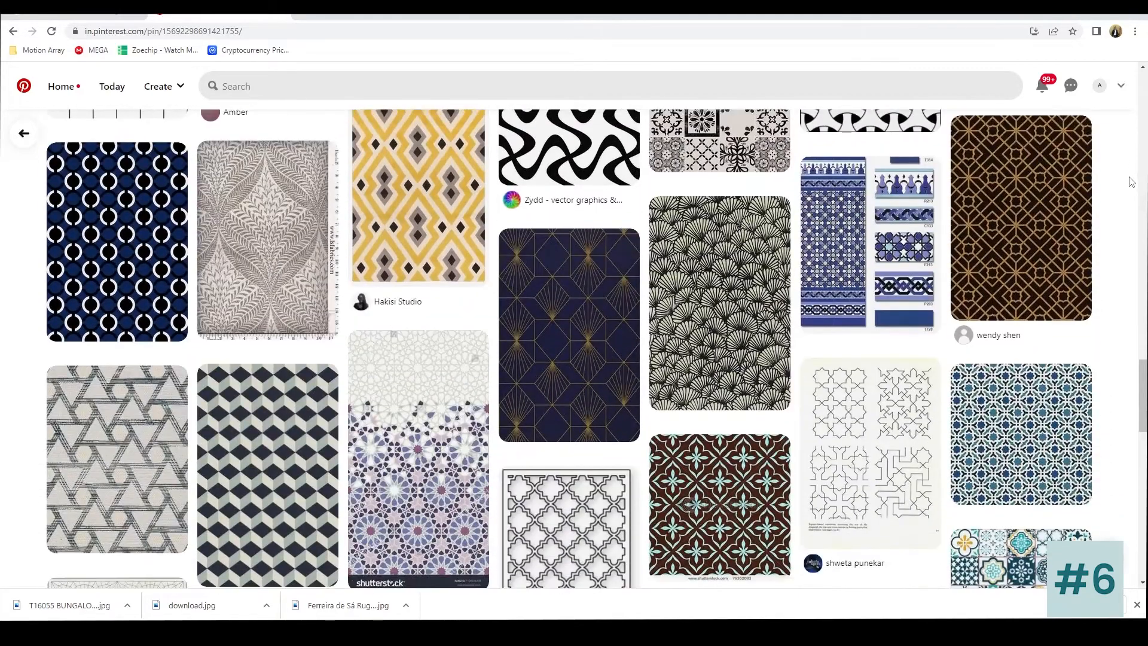
scroll(1130, 181, "down", 9)
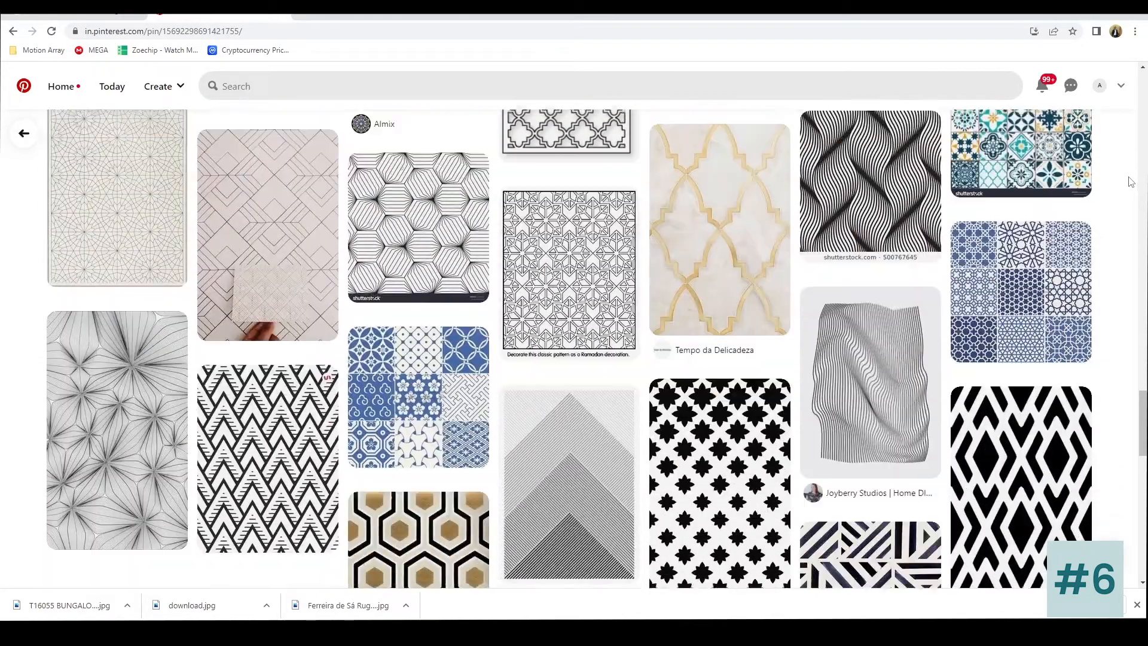
scroll(1128, 185, "down", 2)
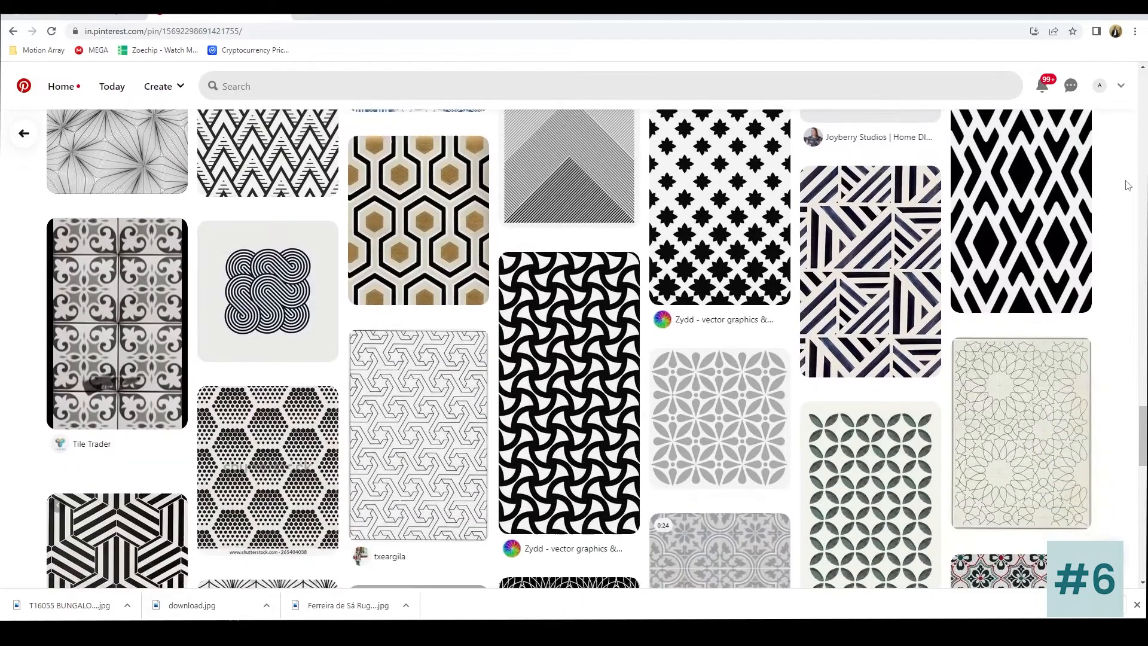
scroll(1127, 185, "down", 2)
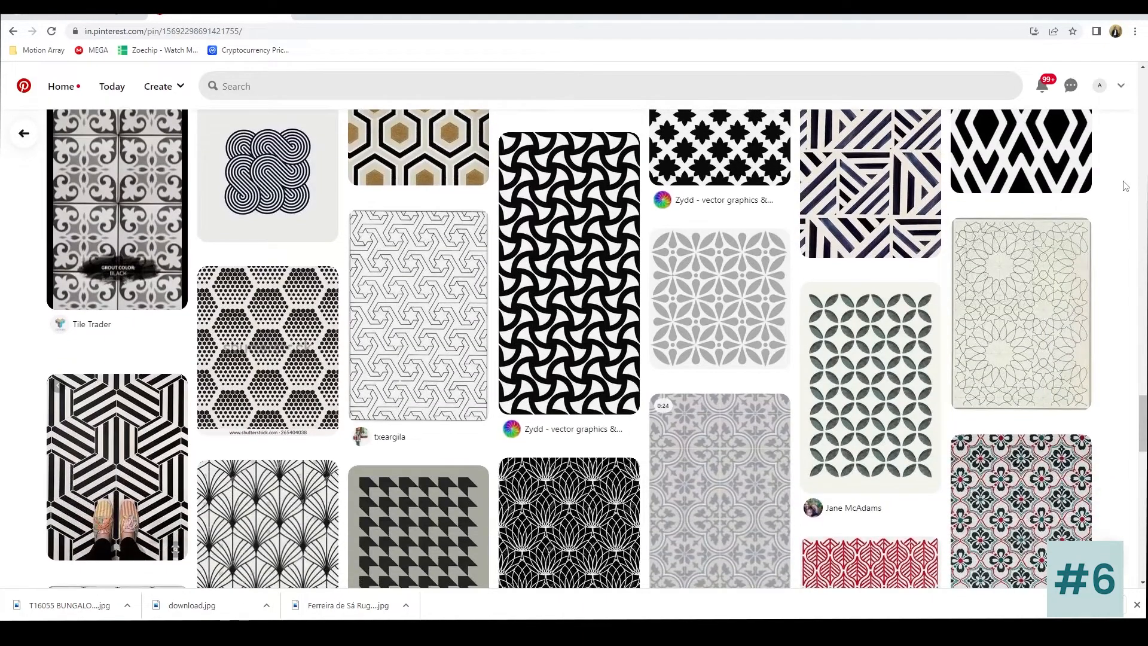
scroll(1126, 186, "down", 3)
scroll(1125, 186, "down", 4)
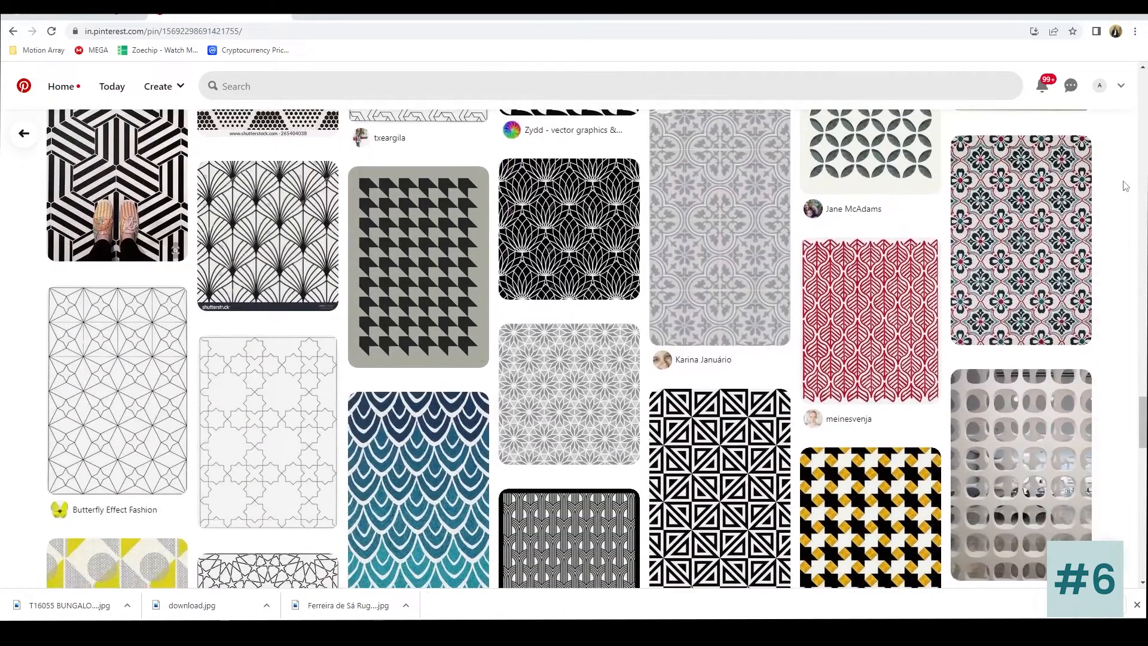
scroll(1125, 186, "down", 7)
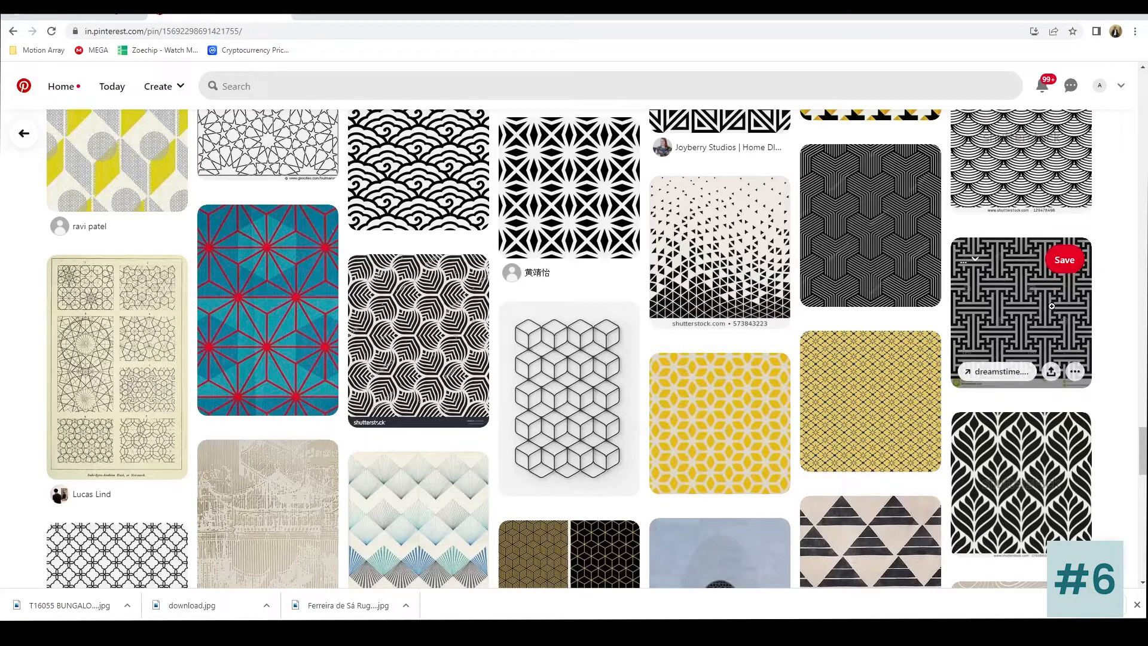
Step: Open the black-and-white key fret pin, find the Greek key squares pin among its related patterns and download that image
left_click(1083, 269)
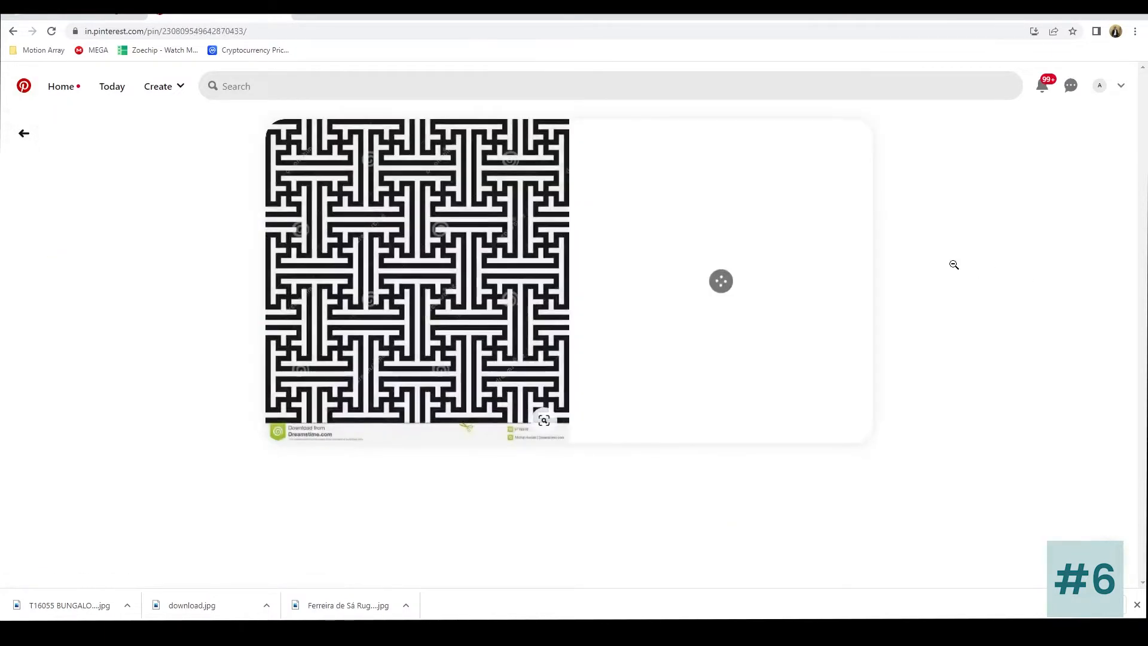
scroll(953, 265, "down", 2)
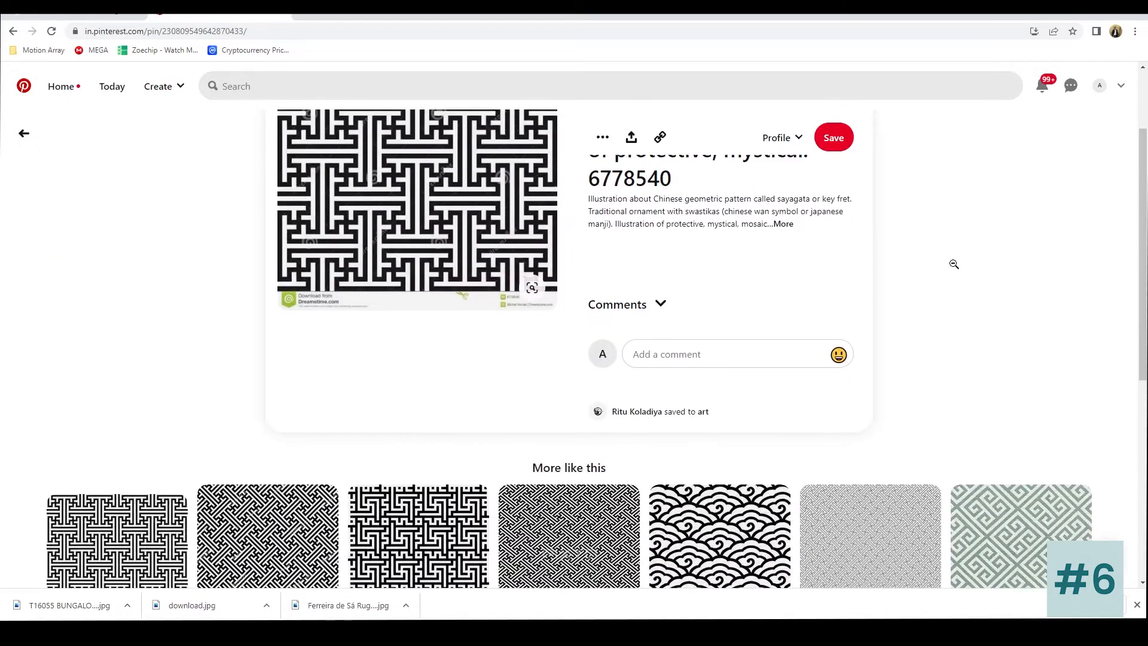
scroll(953, 265, "down", 3)
scroll(955, 226, "down", 3)
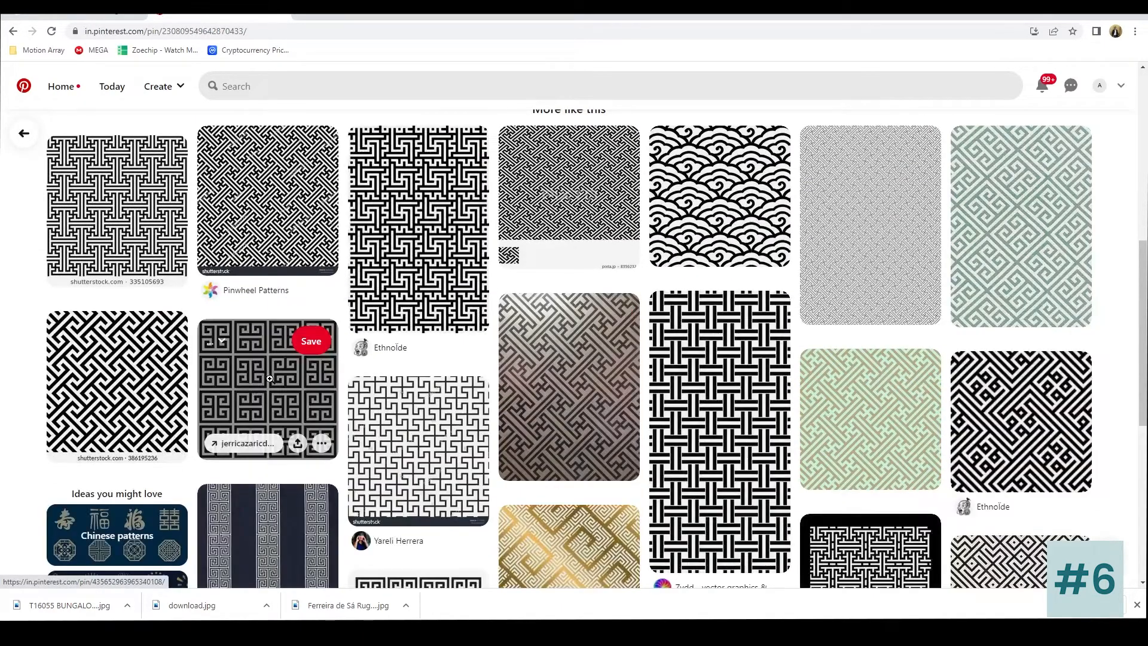
left_click(270, 388)
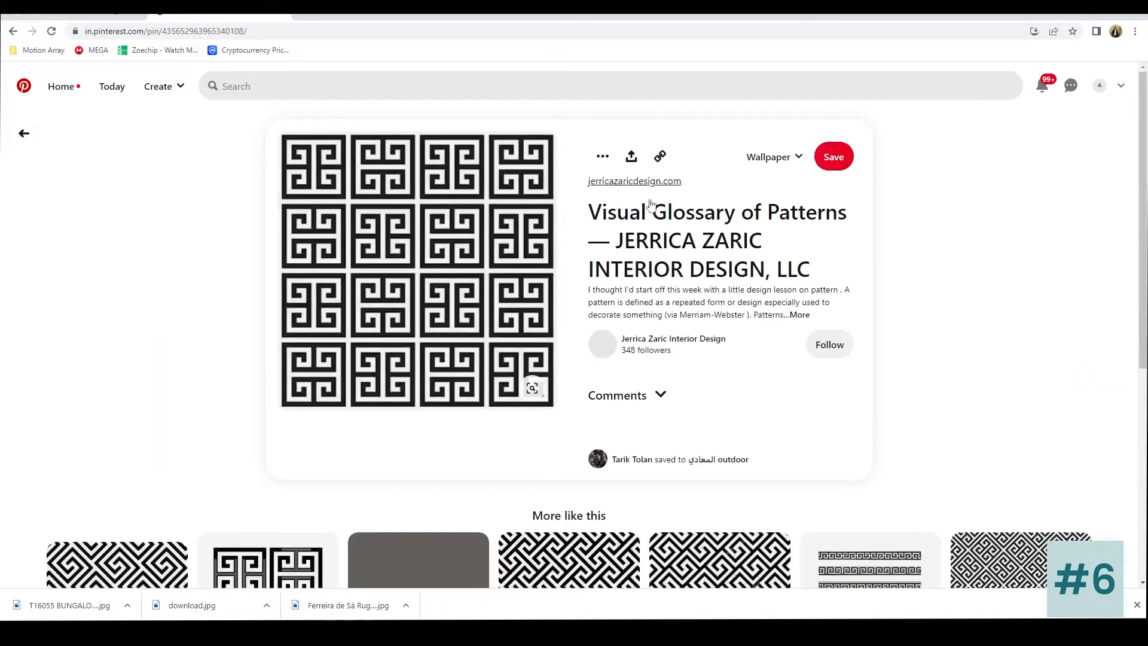
scroll(894, 256, "down", 3)
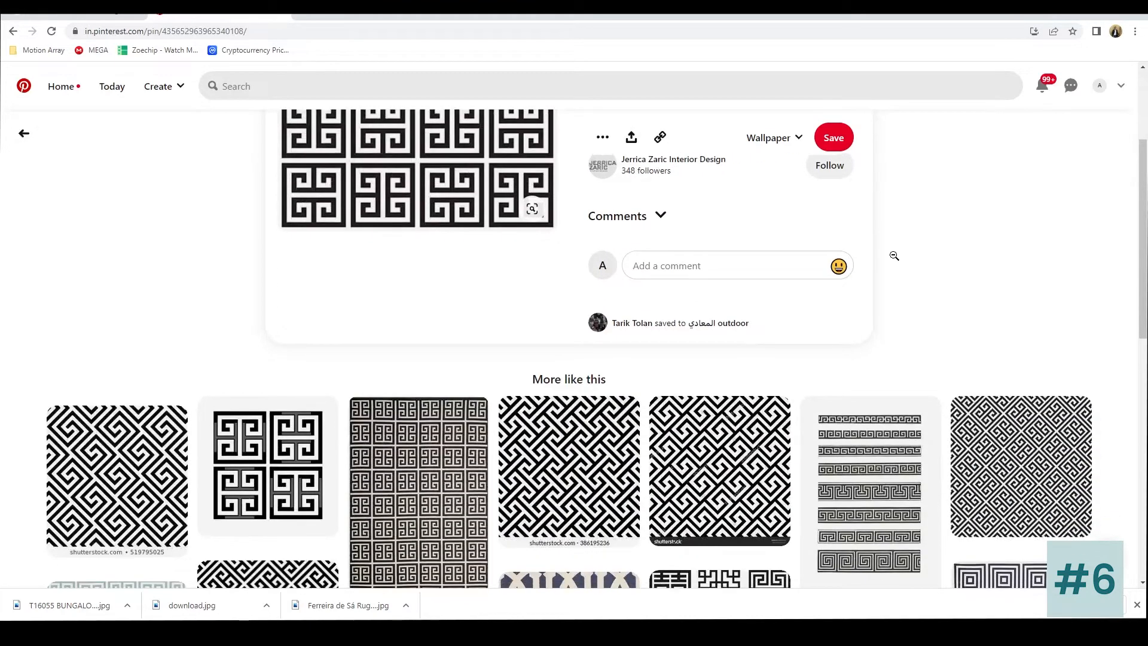
scroll(893, 256, "up", 3)
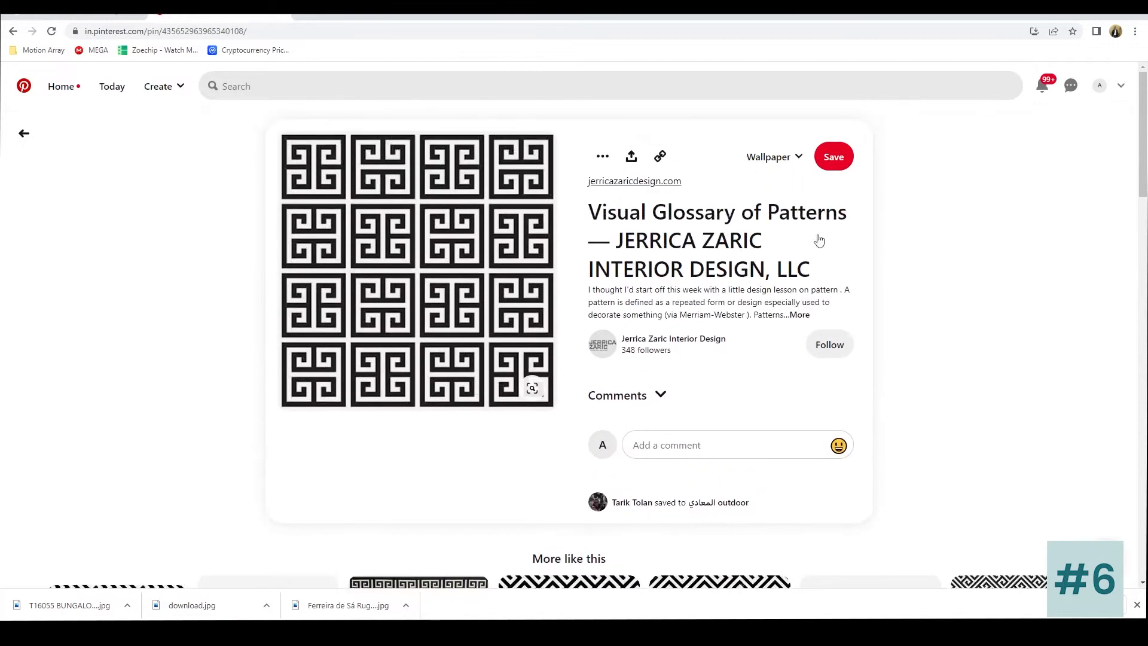
left_click(603, 156)
left_click(600, 188)
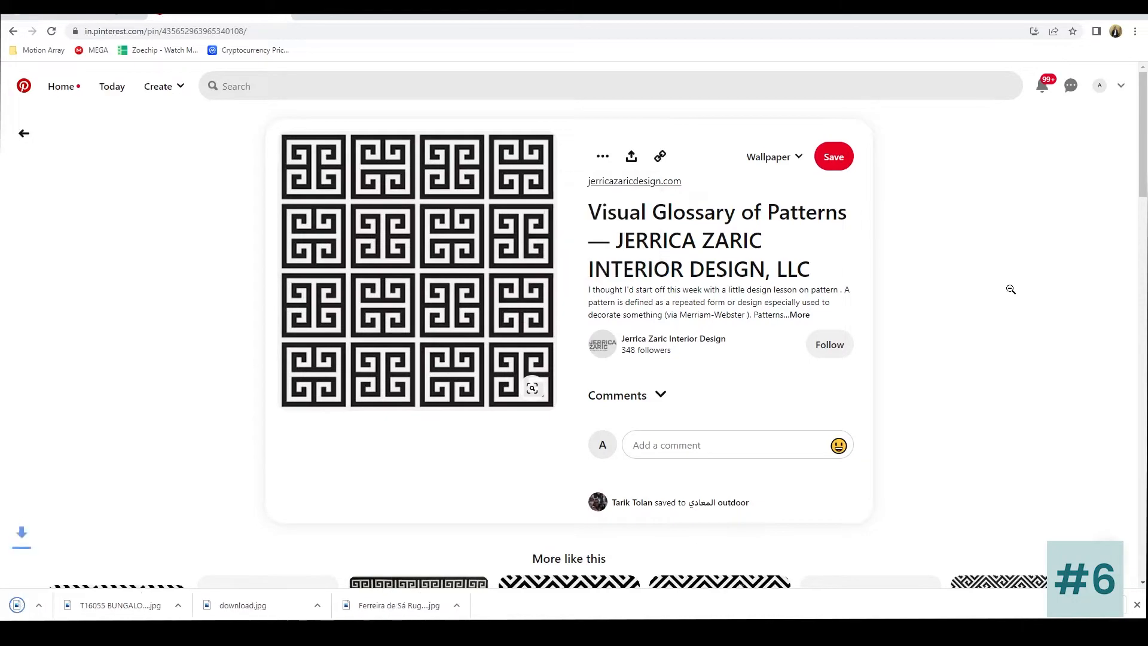
Step: Find the Greek Key Ceramic Tiles pin with the brown key border among the related patterns and download its image
scroll(1008, 290, "down", 10)
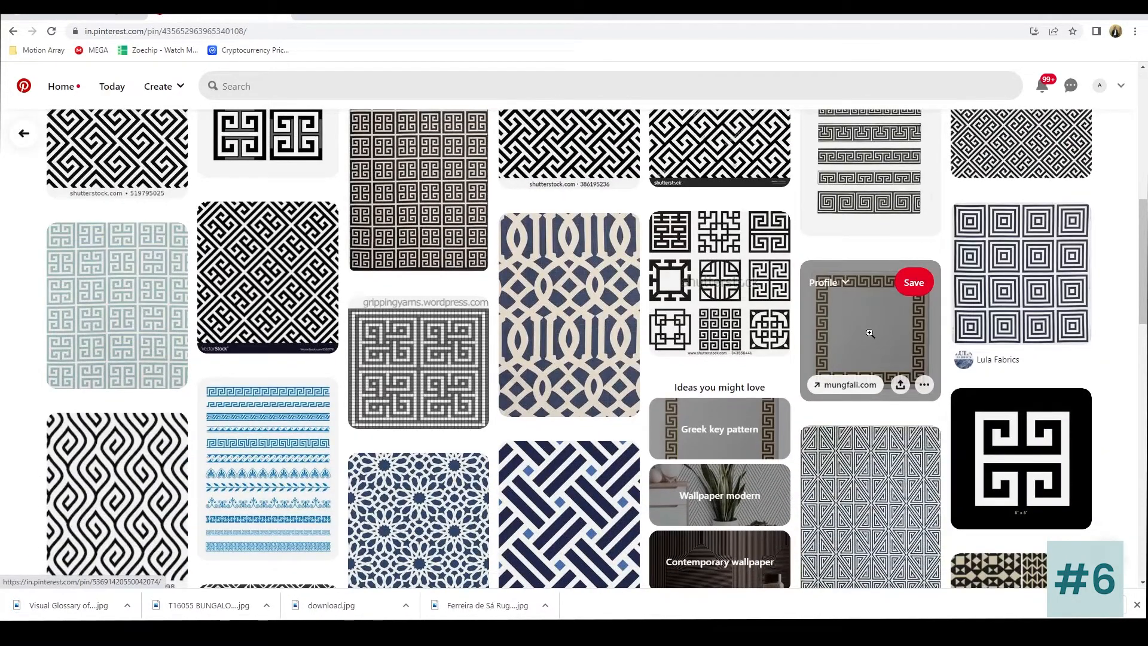
left_click(870, 333)
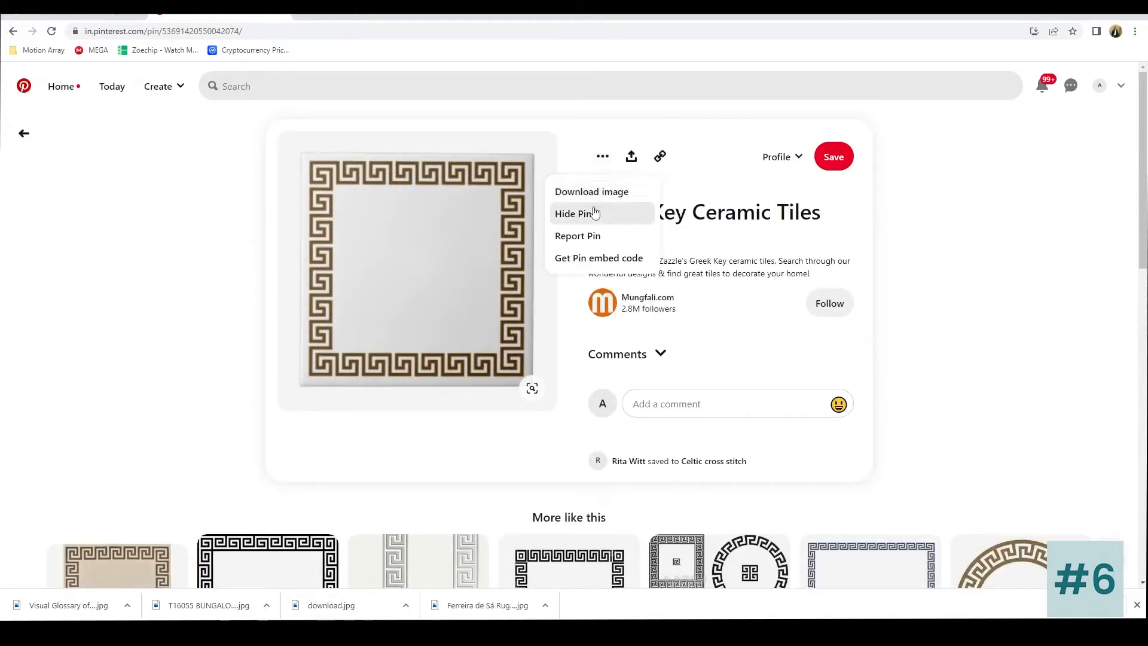
left_click(592, 191)
Step: Check the designs related to the Greek key tile pin and return to the Greek key squares pin's related patterns
scroll(938, 286, "down", 4)
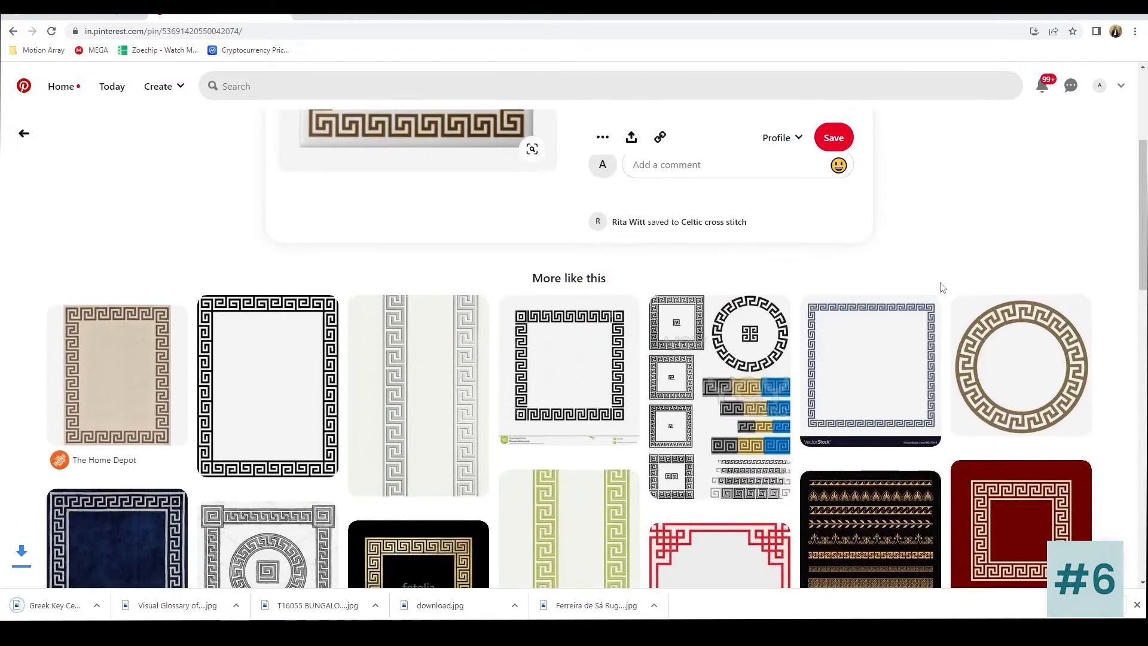
scroll(933, 251, "down", 2)
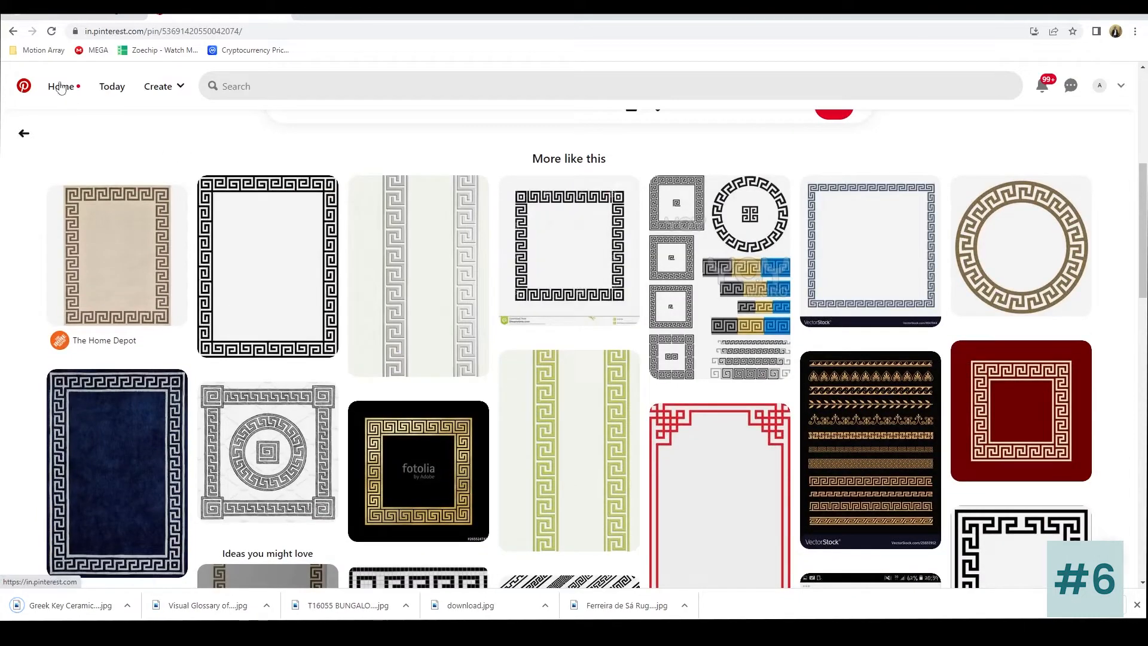
left_click(24, 133)
scroll(555, 351, "down", 4)
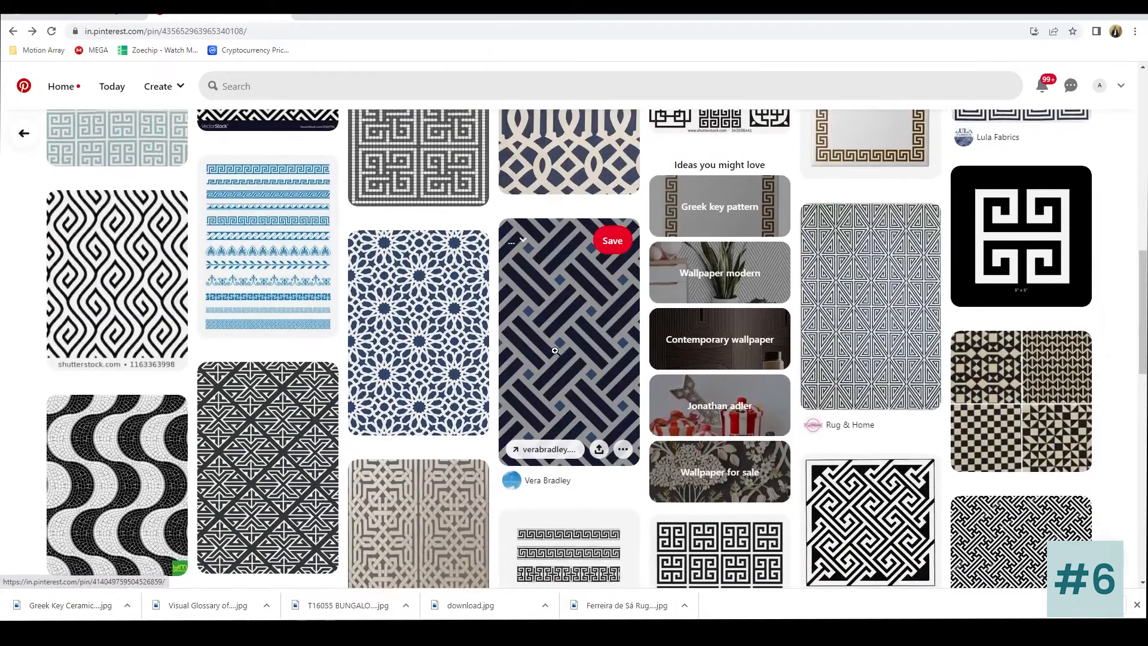
Step: Look through more of the Greek key squares pin's related patterns for further fabric designs
scroll(687, 311, "down", 2)
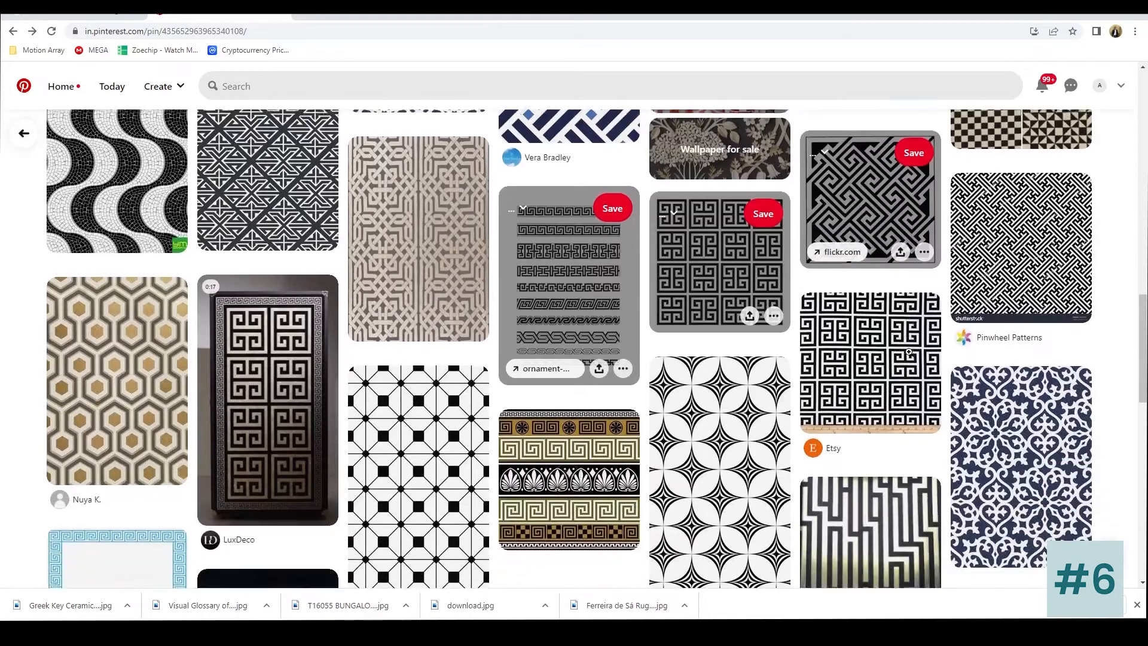
scroll(574, 347, "down", 3)
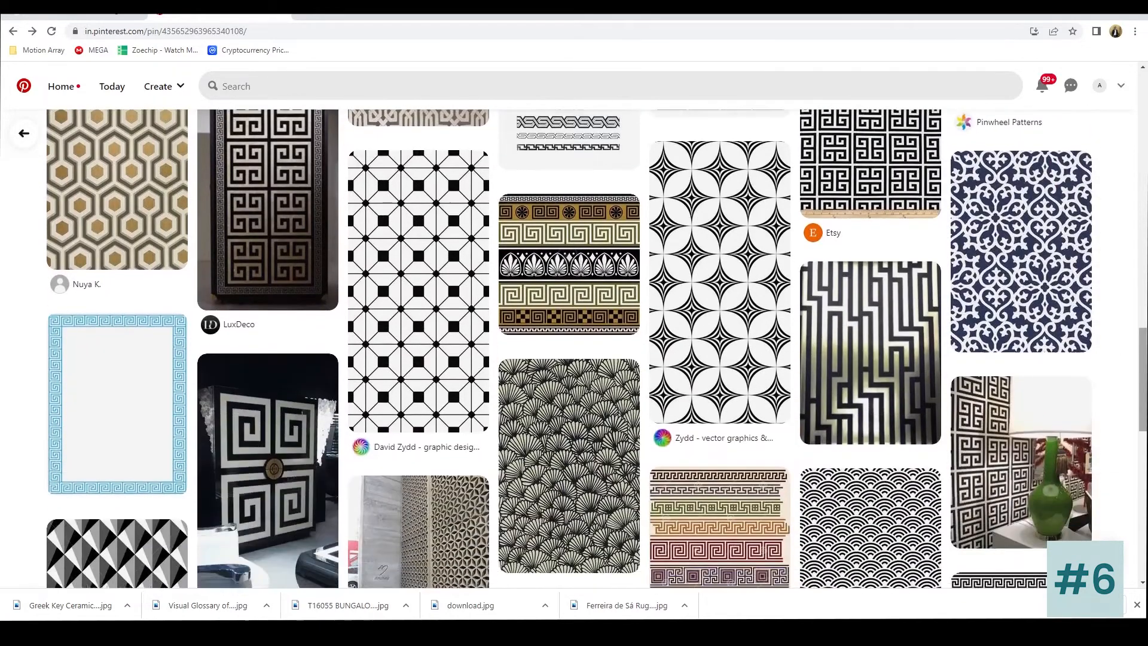
scroll(574, 347, "down", 2)
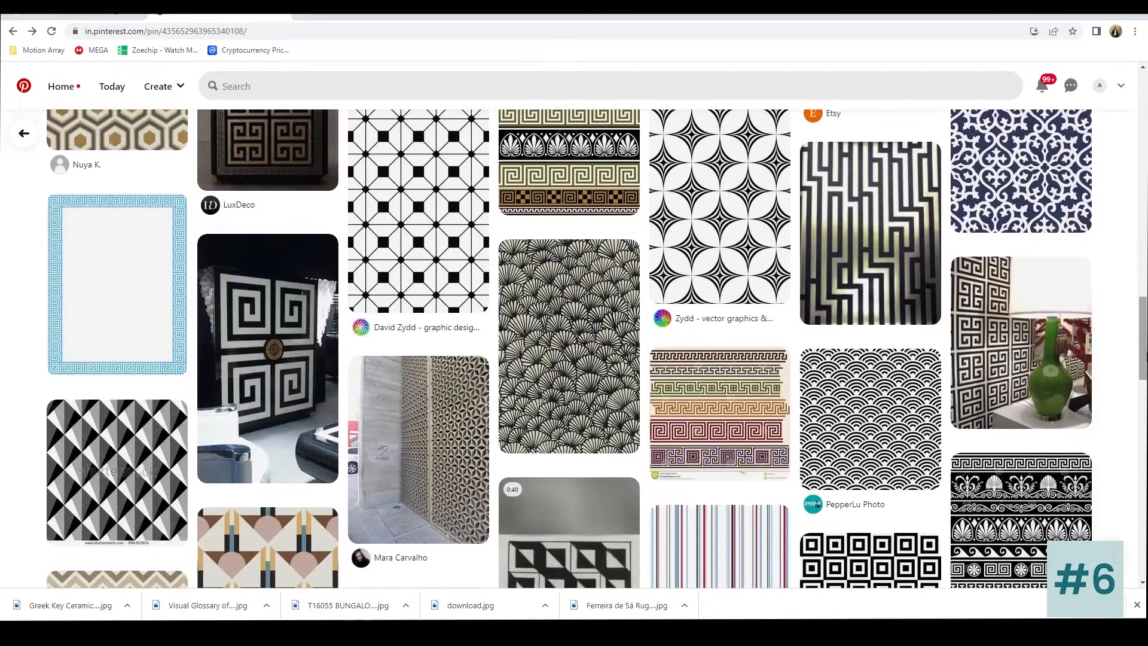
scroll(1145, 353, "up", 3)
scroll(1142, 353, "up", 4)
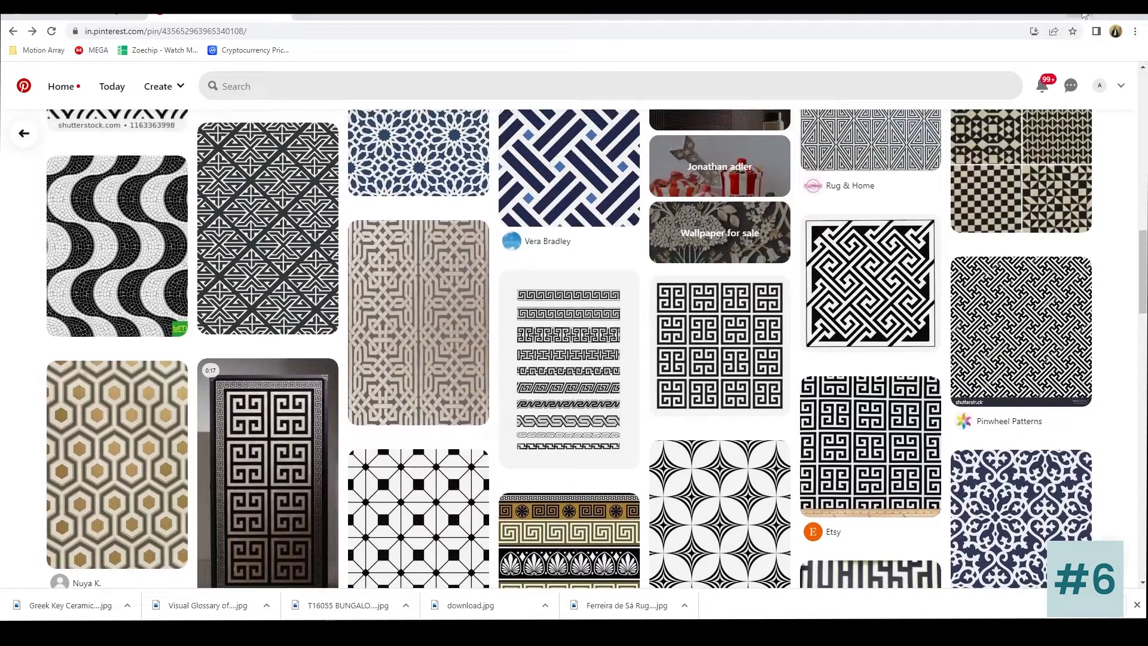
Step: In File Explorer, put the five pattern images downloaded today into the VS Course project's Images folder
mouse_move(281, 635)
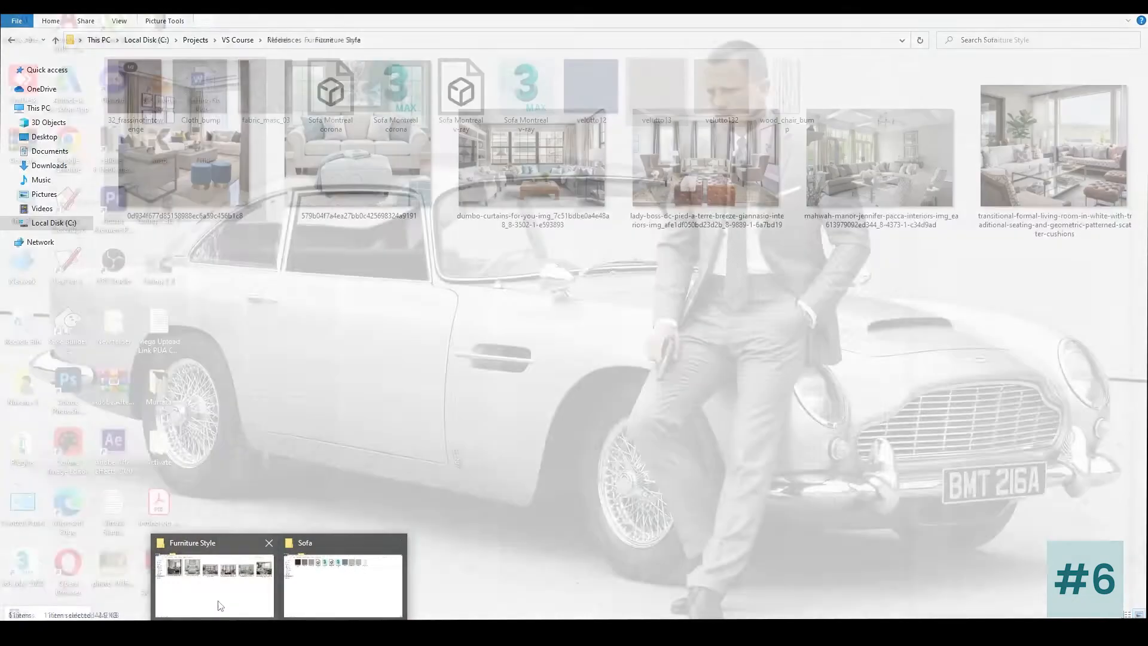
left_click(218, 600)
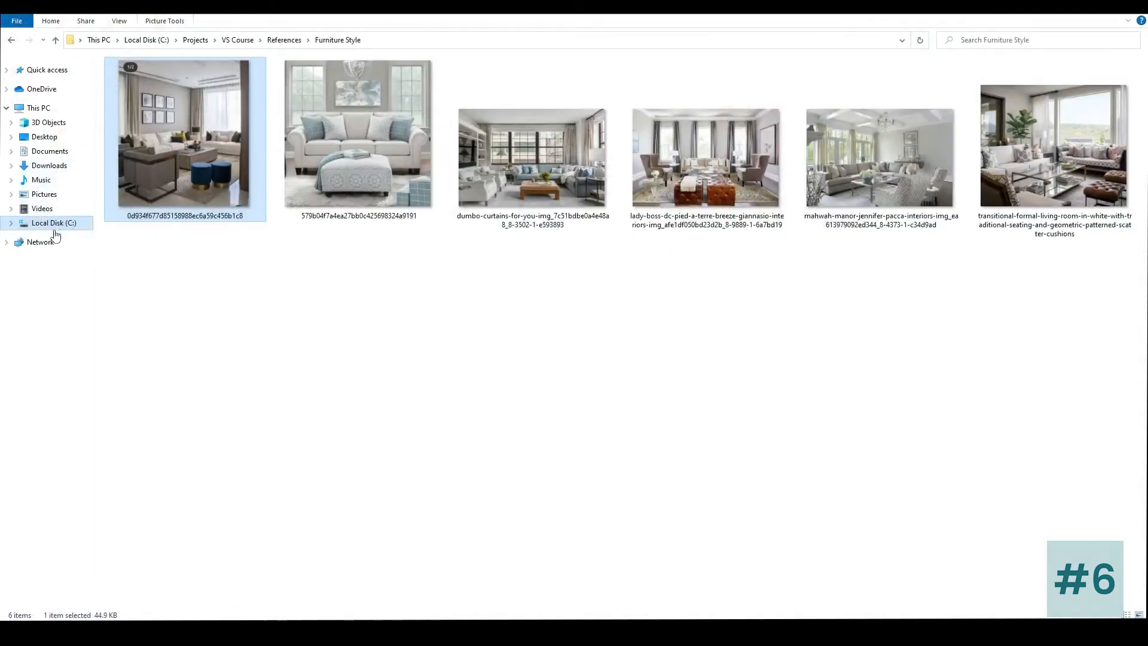
left_click(49, 165)
left_click(206, 171)
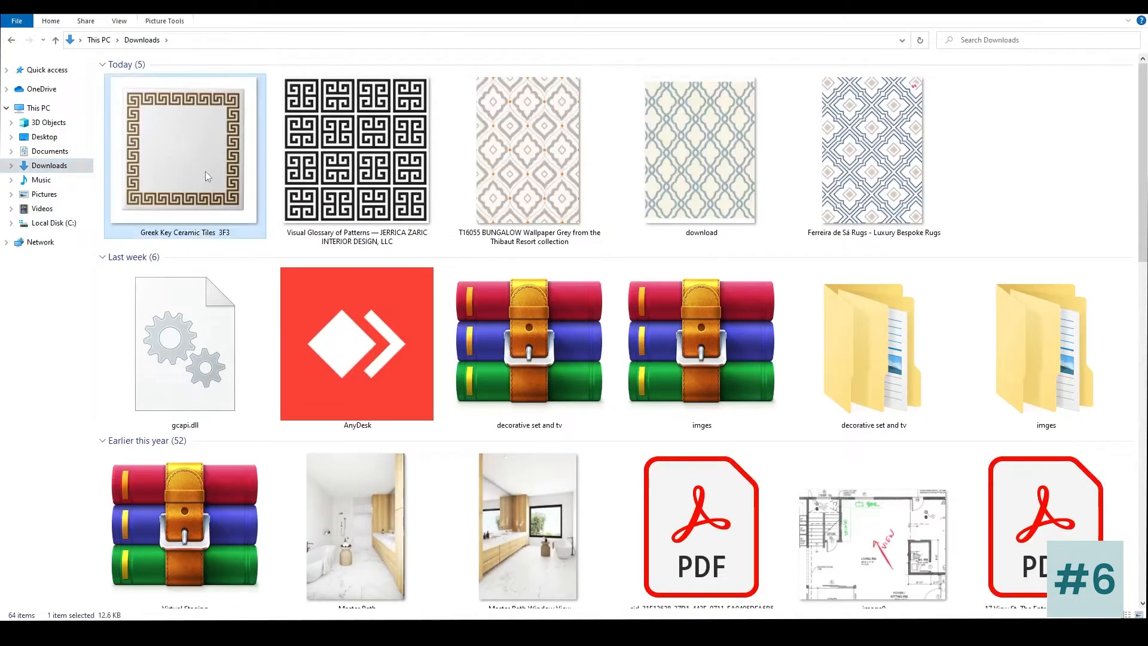
left_click(906, 134, "shift")
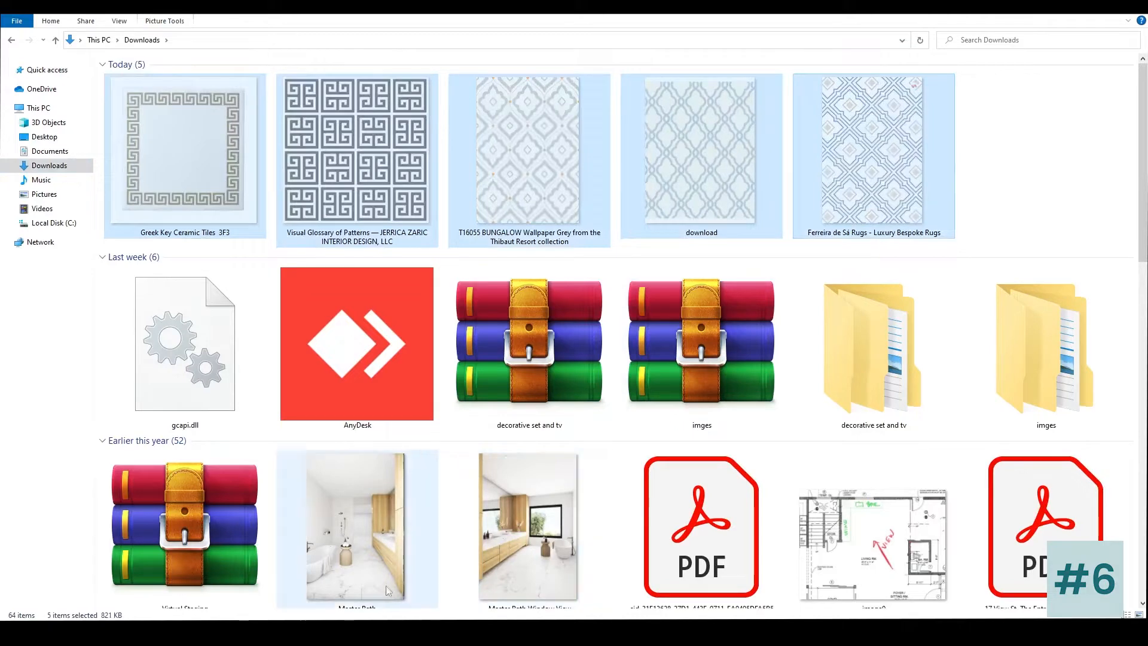
left_click(279, 632)
left_click(328, 597)
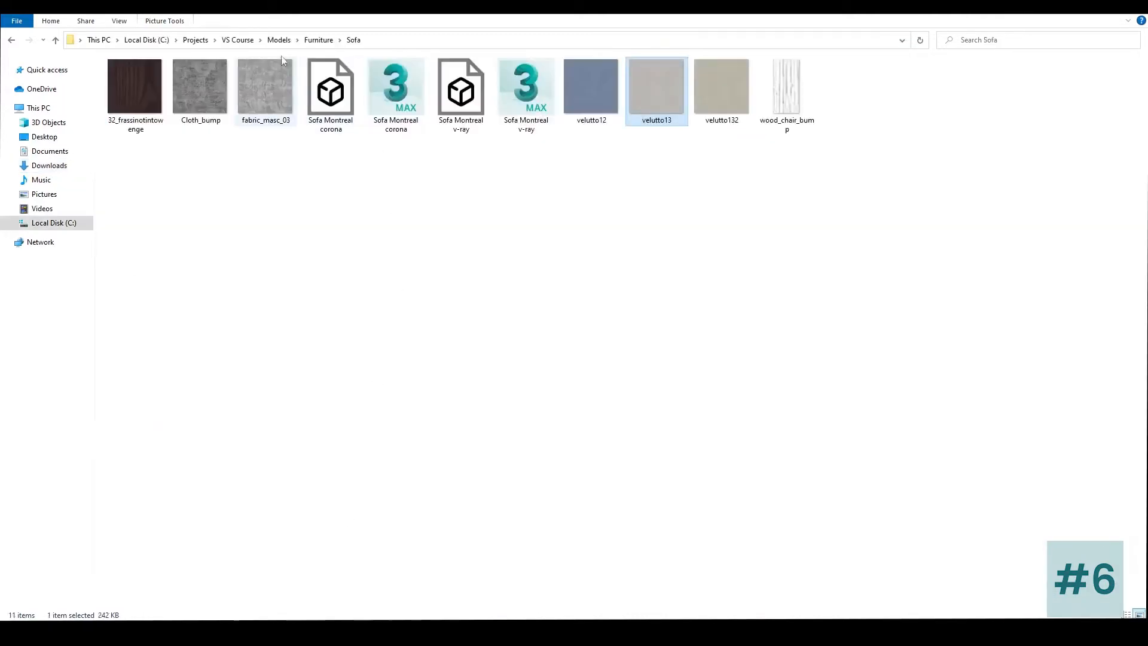
left_click(237, 39)
double_click(154, 77)
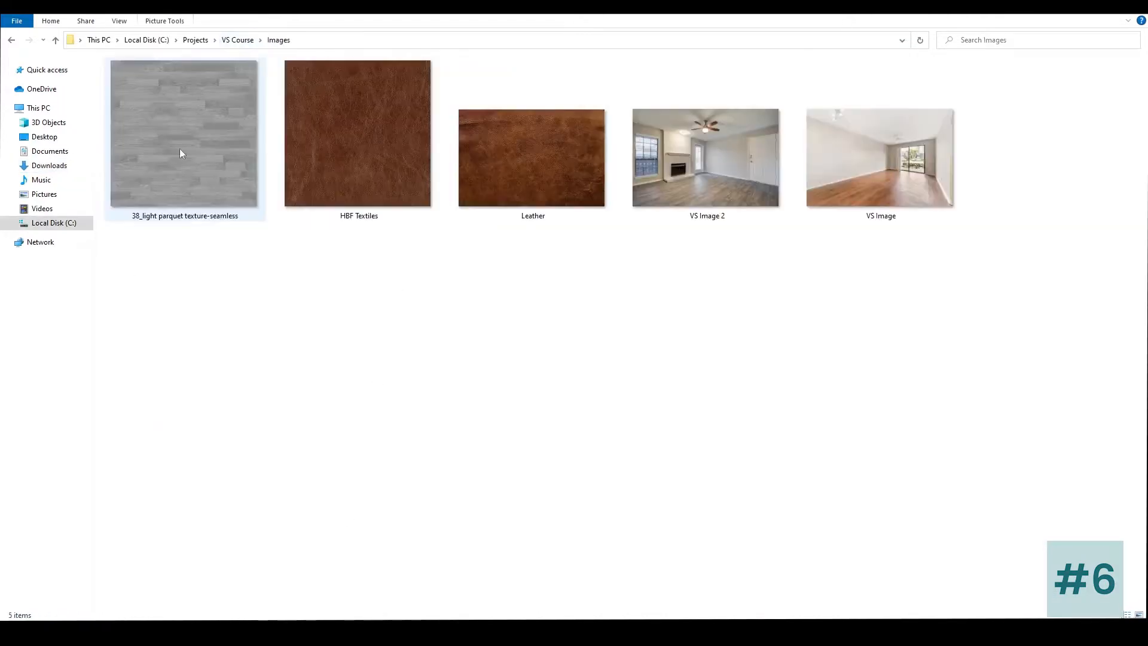
right_click(477, 333)
left_click(517, 418)
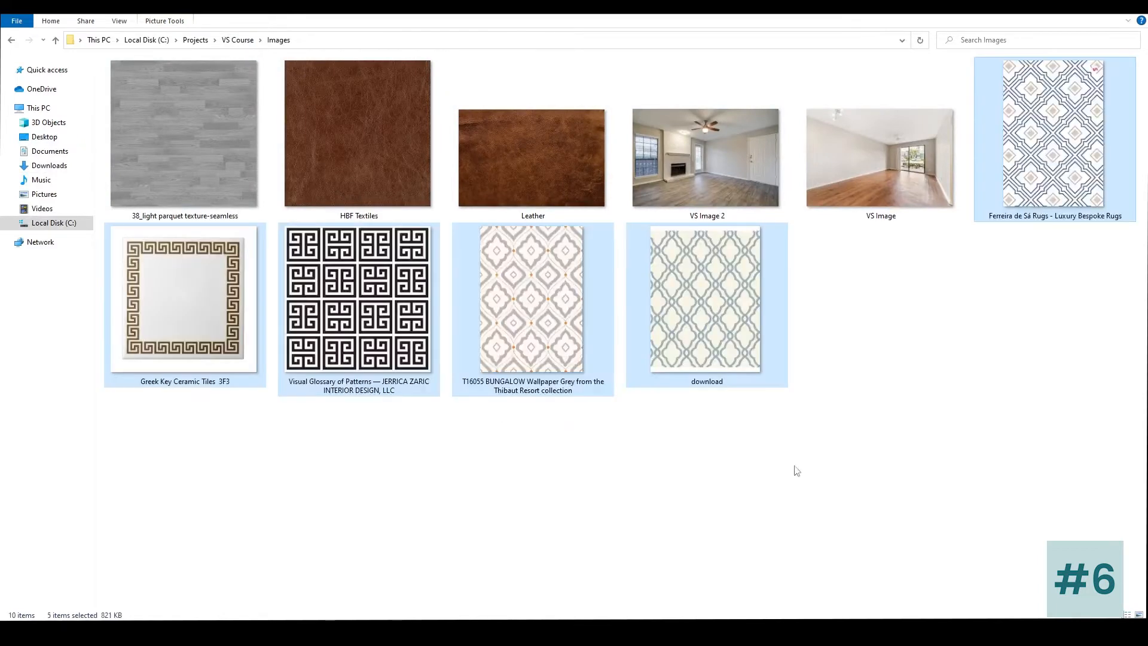
left_click(1016, 465)
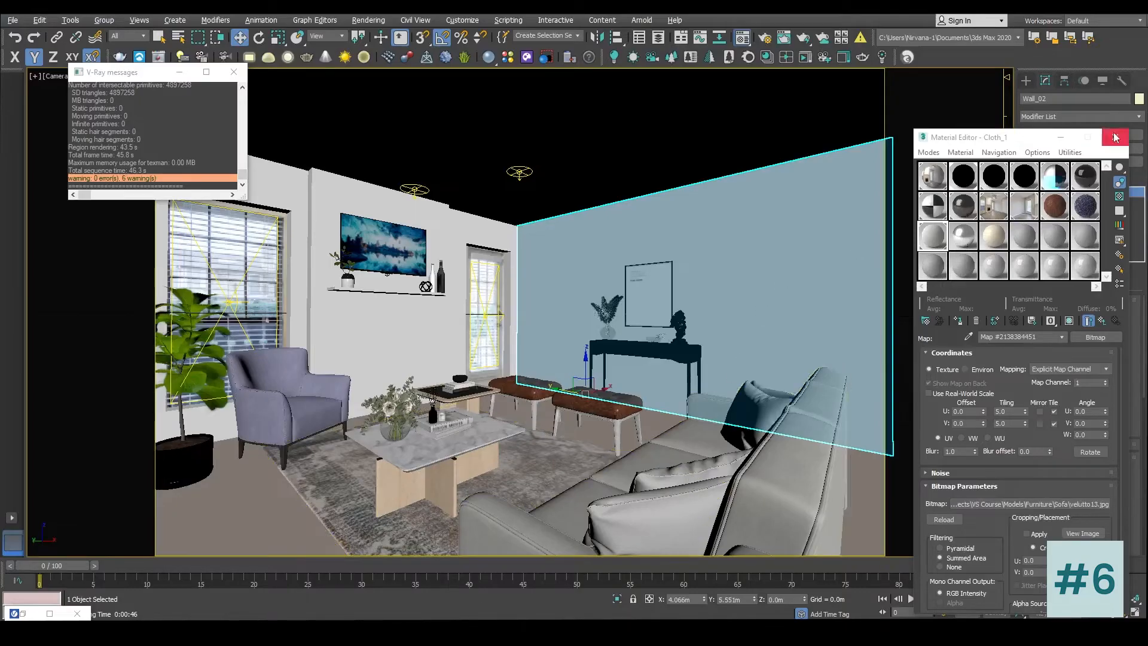
left_click(1118, 137)
left_click(650, 565)
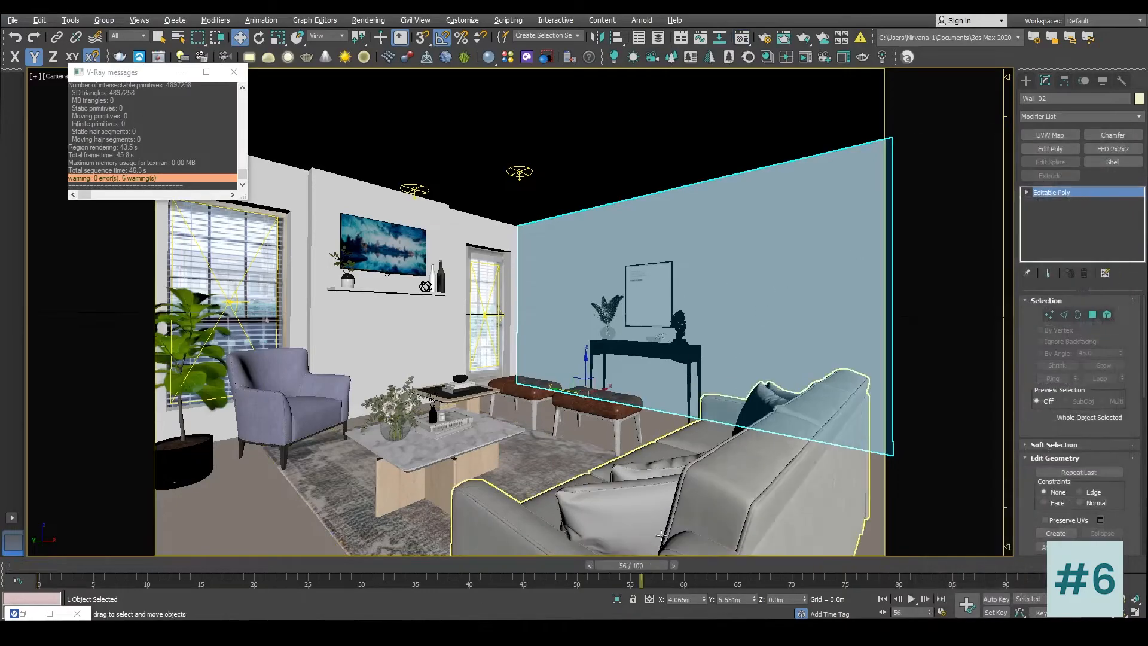
left_click(644, 503)
left_click(433, 455)
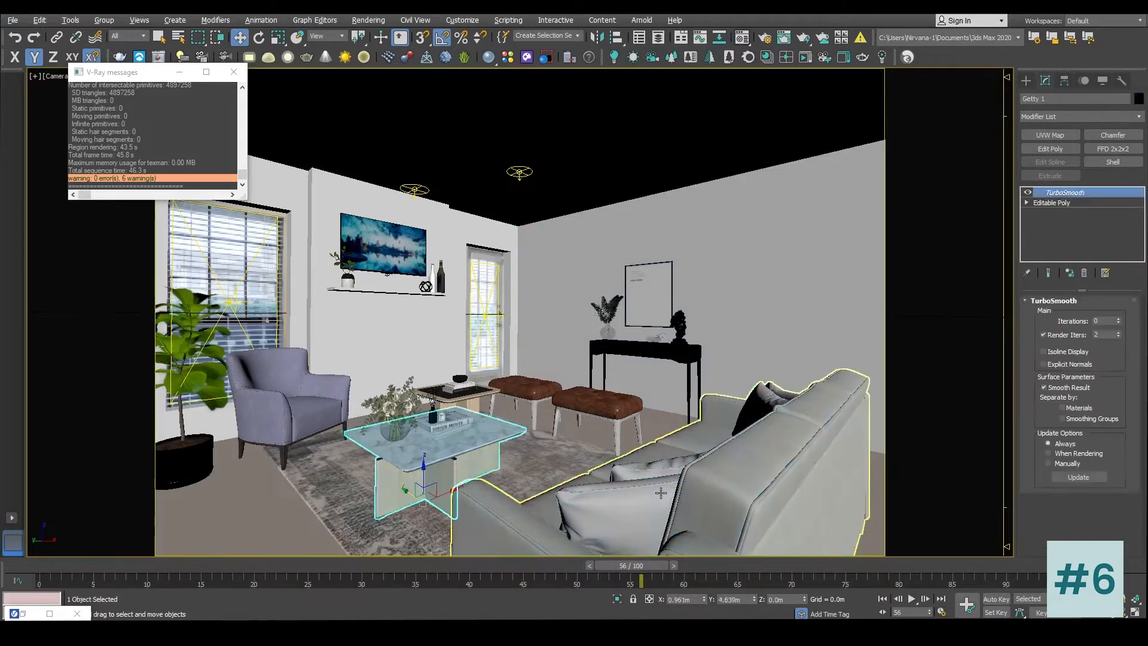
left_click(580, 379)
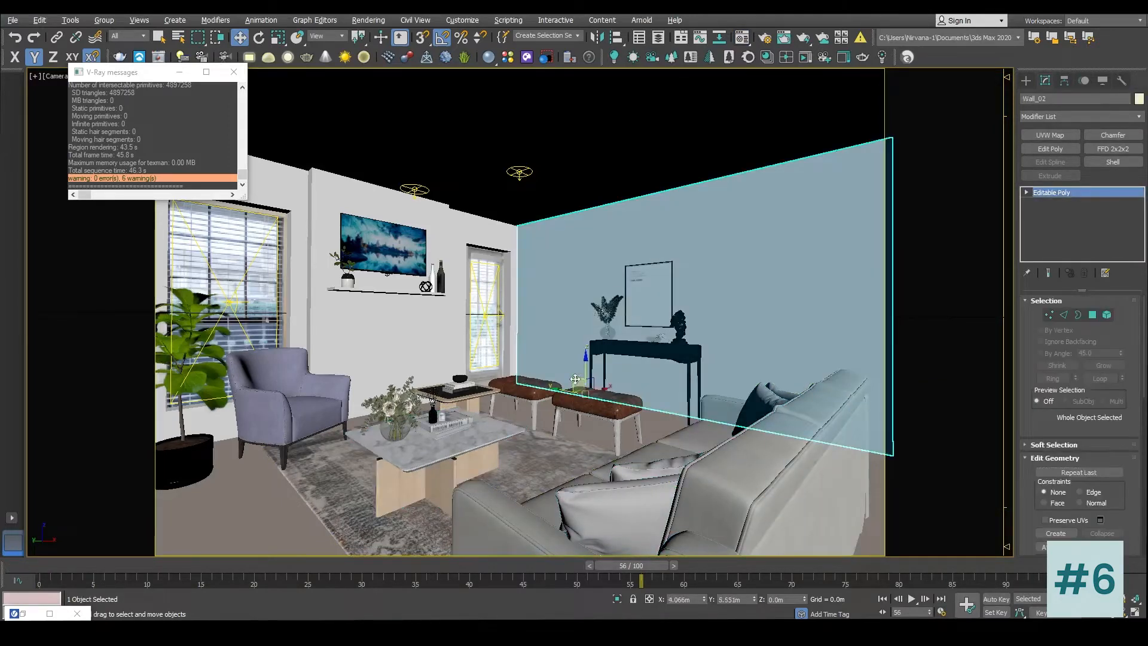
left_click(16, 37)
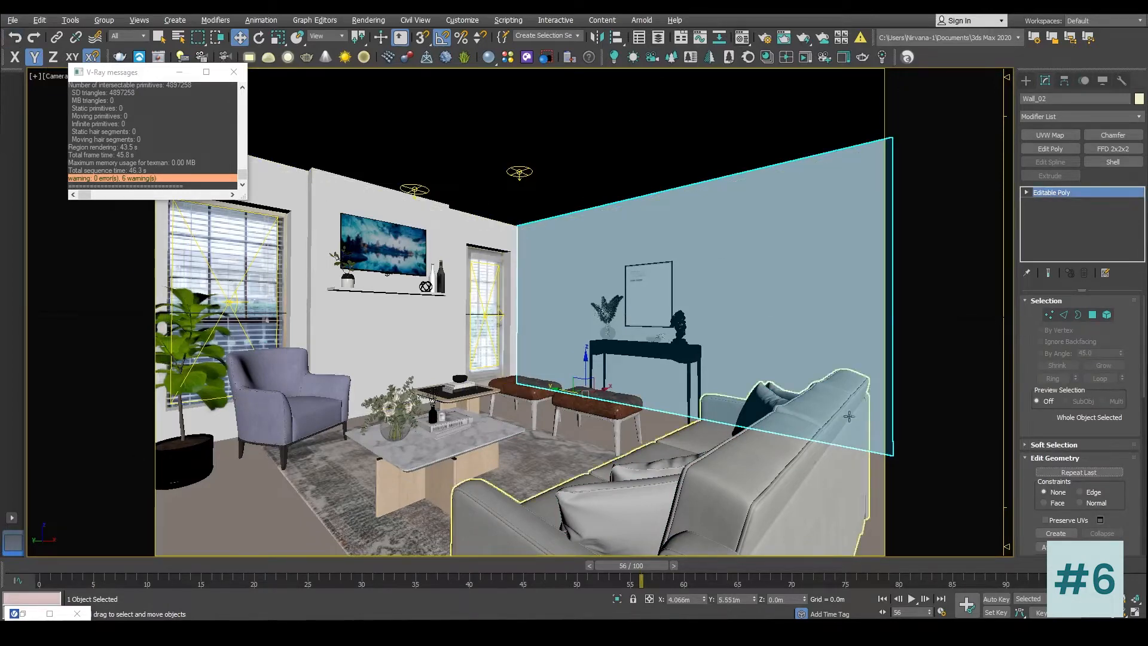
left_click(786, 495)
left_click(1026, 80)
left_click(765, 312)
left_click(668, 459)
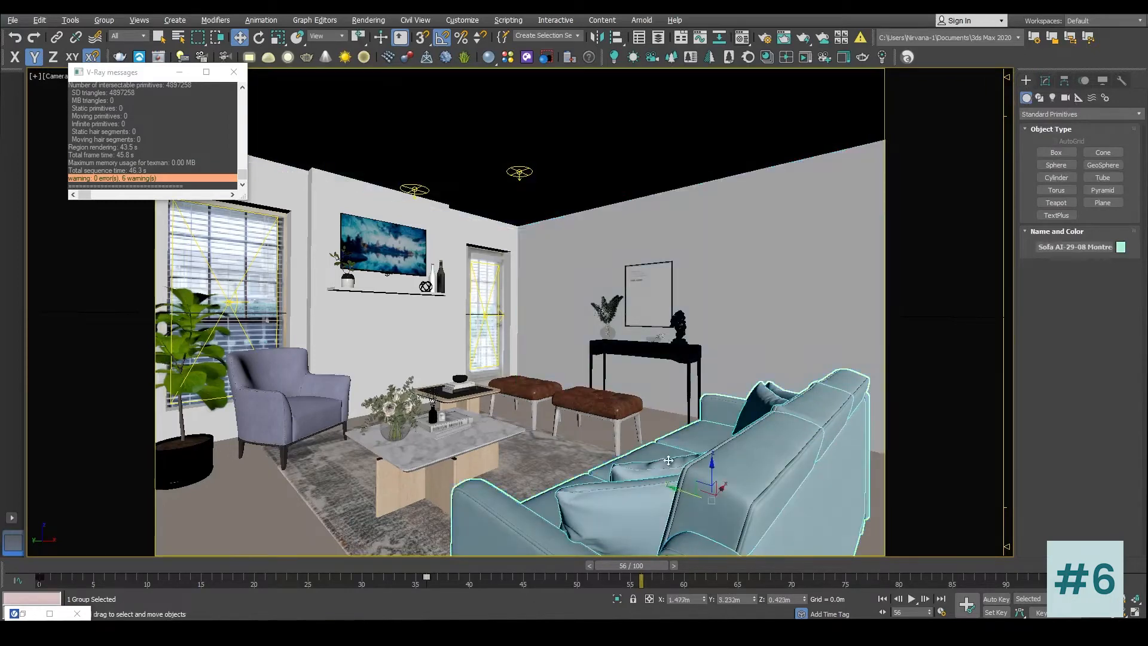
left_click_drag(622, 565, 20, 575)
key("w")
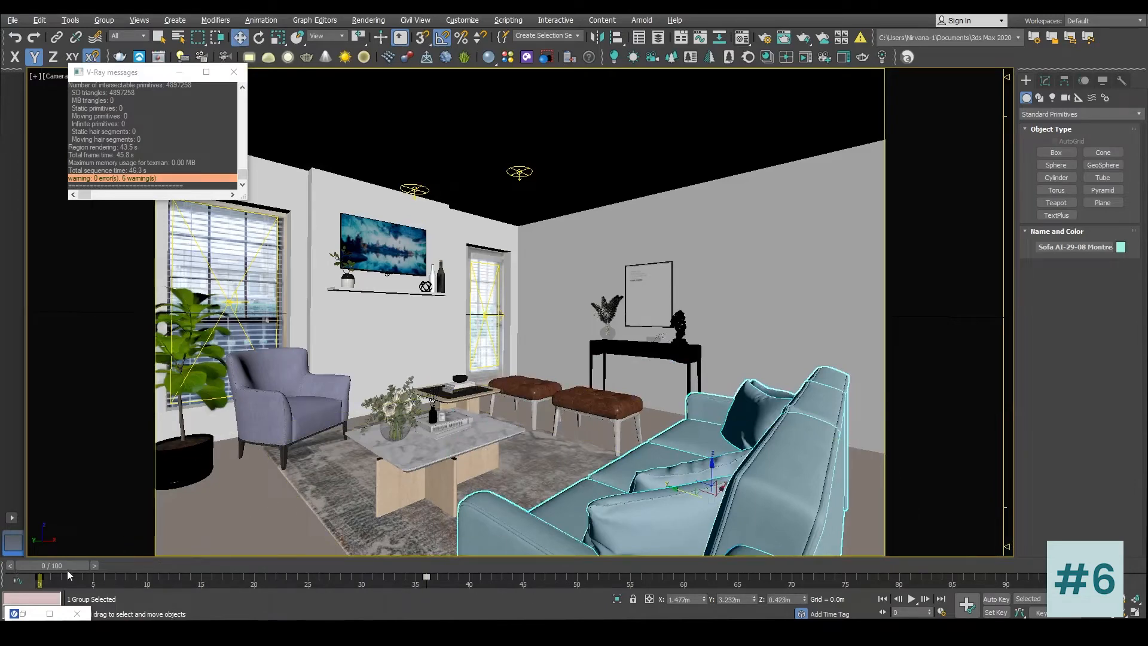
Step: Hide Wall_02 behind the console table and the Box001 object covering the door
left_click(784, 316)
right_click(777, 257)
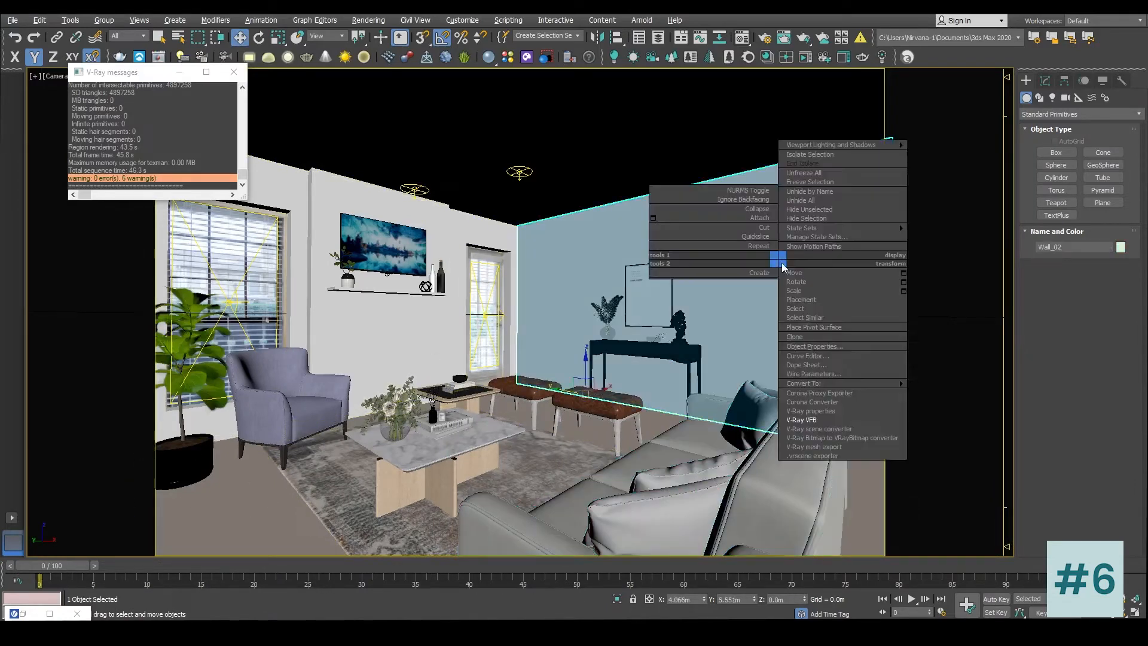
left_click(818, 217)
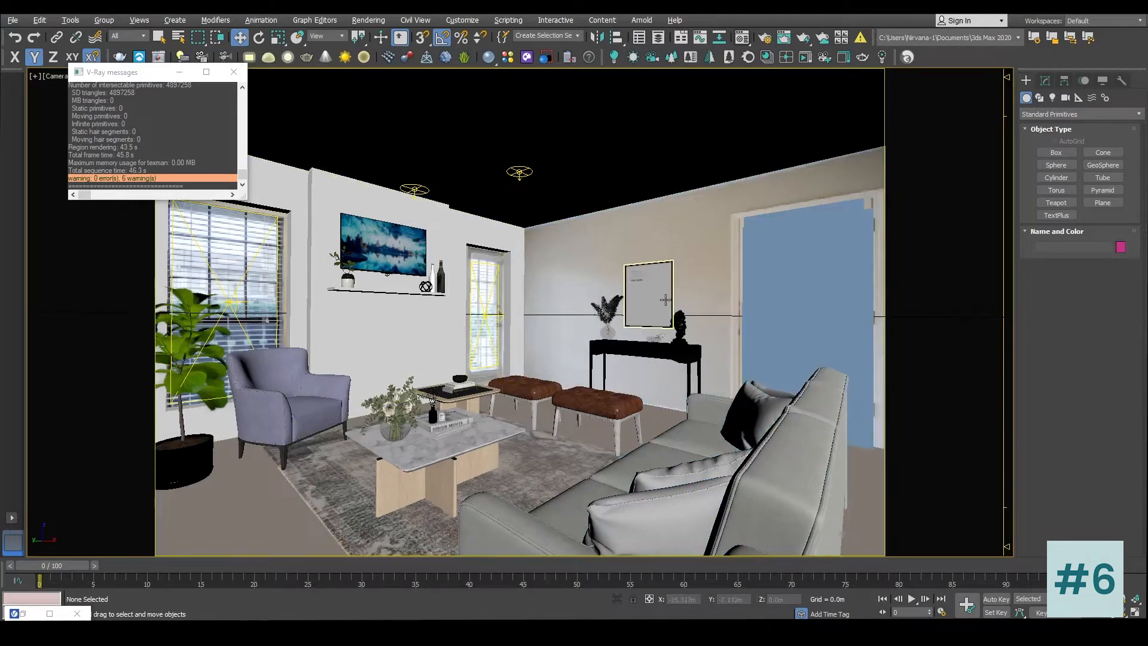
left_click(788, 242)
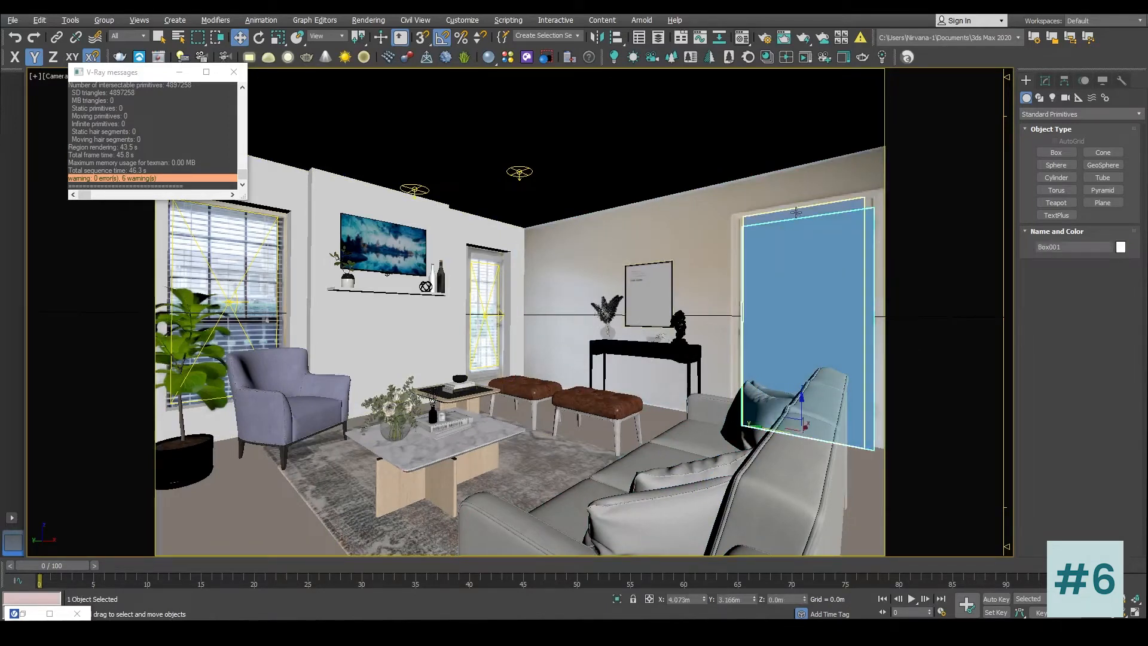
right_click(795, 215)
left_click(826, 173)
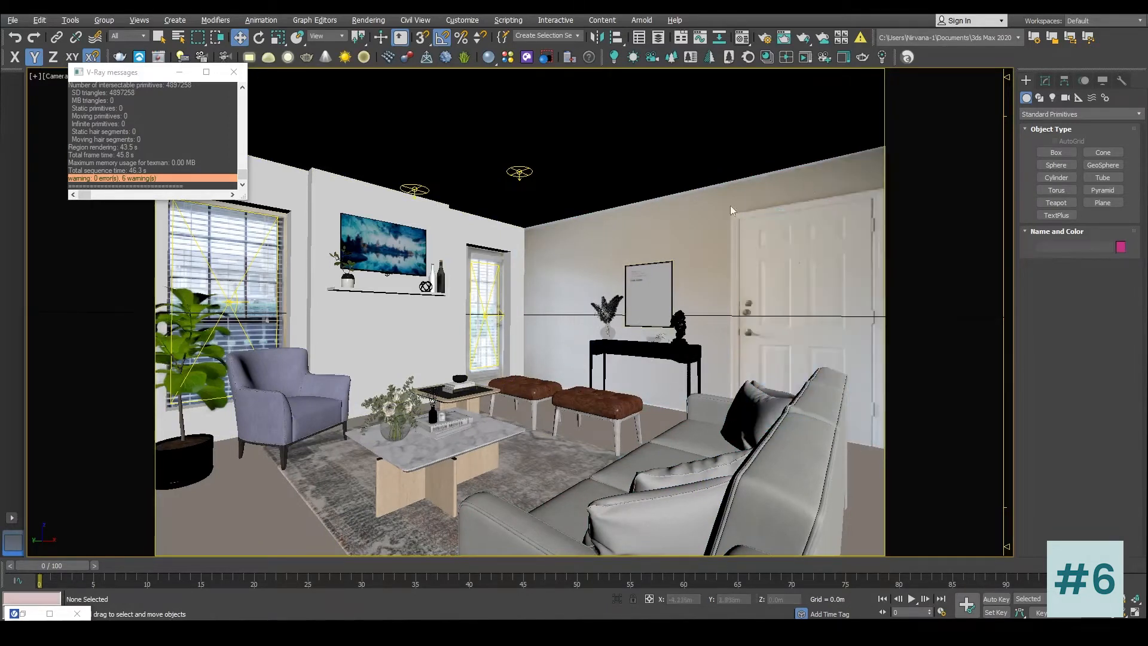
Step: Try to hide Wall_01, the wall with the windows and TV
left_click(506, 257)
right_click(507, 239)
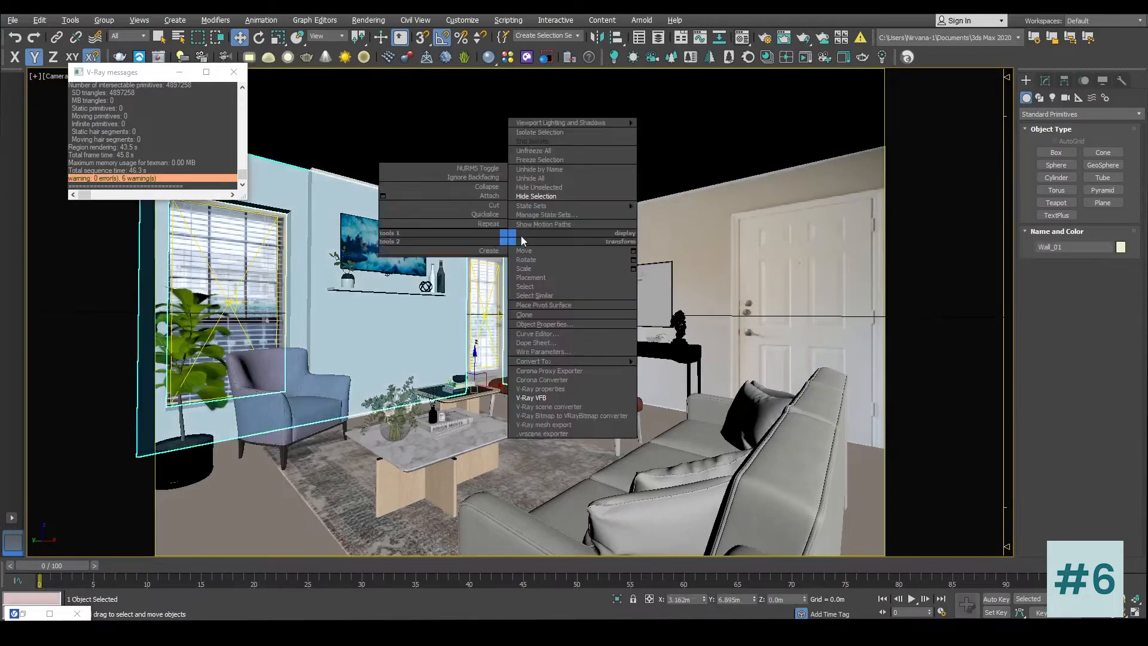
left_click(542, 196)
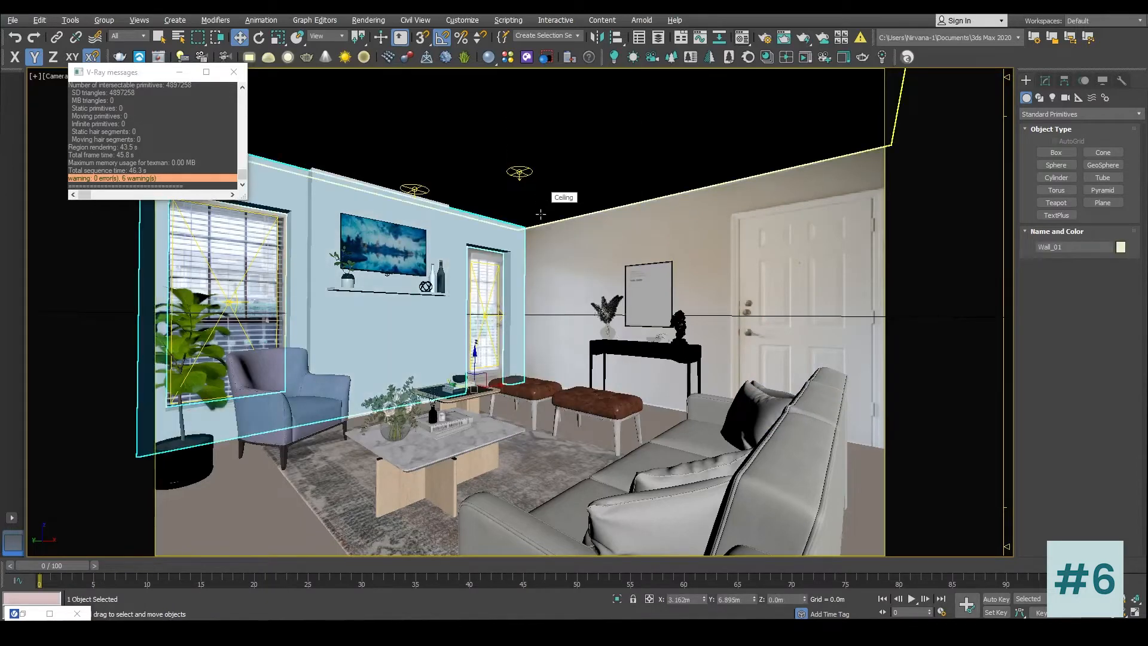
Step: Move the sofa group along the Y axis to about 3.126 m
left_click(787, 478)
left_click_drag(685, 498, 713, 497)
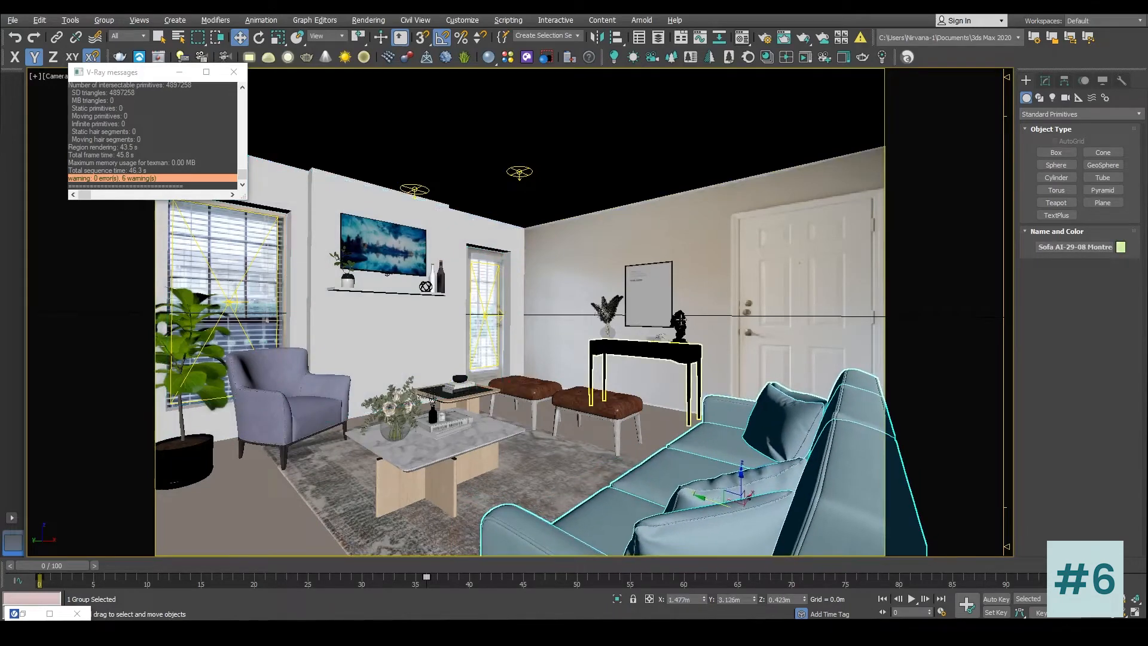
left_click(715, 236)
left_click(705, 454)
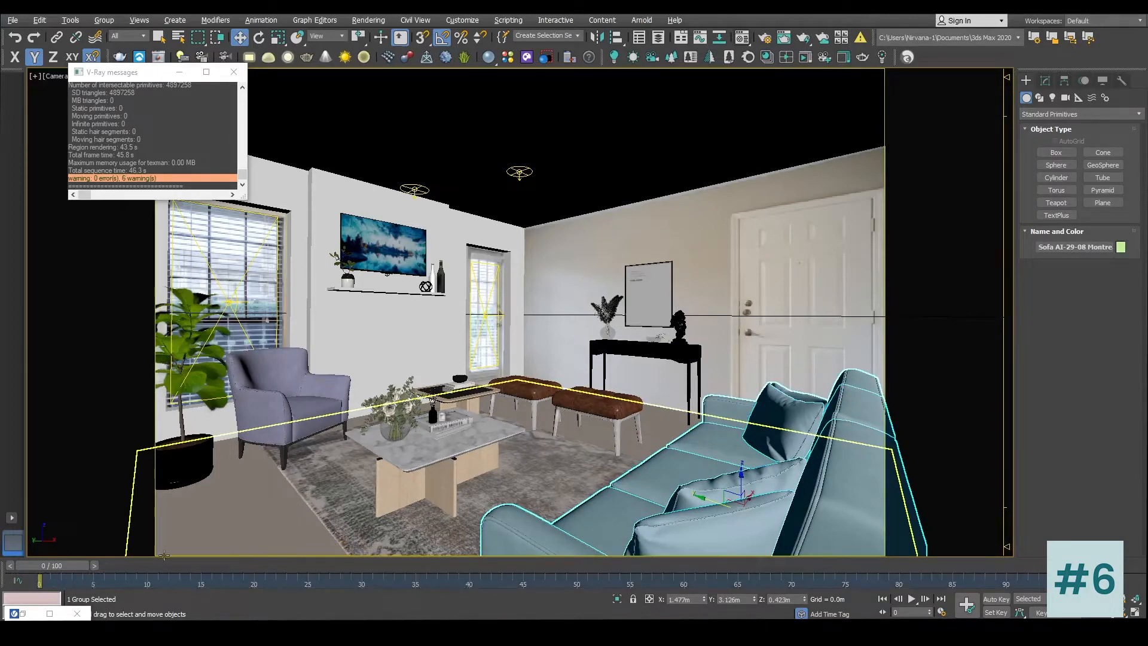
left_click(729, 348)
Step: Sample the Cloth_2 material from the sofa's front pillow into the 14 - Polished Aluminum slot of the Material Editor
left_click(686, 489)
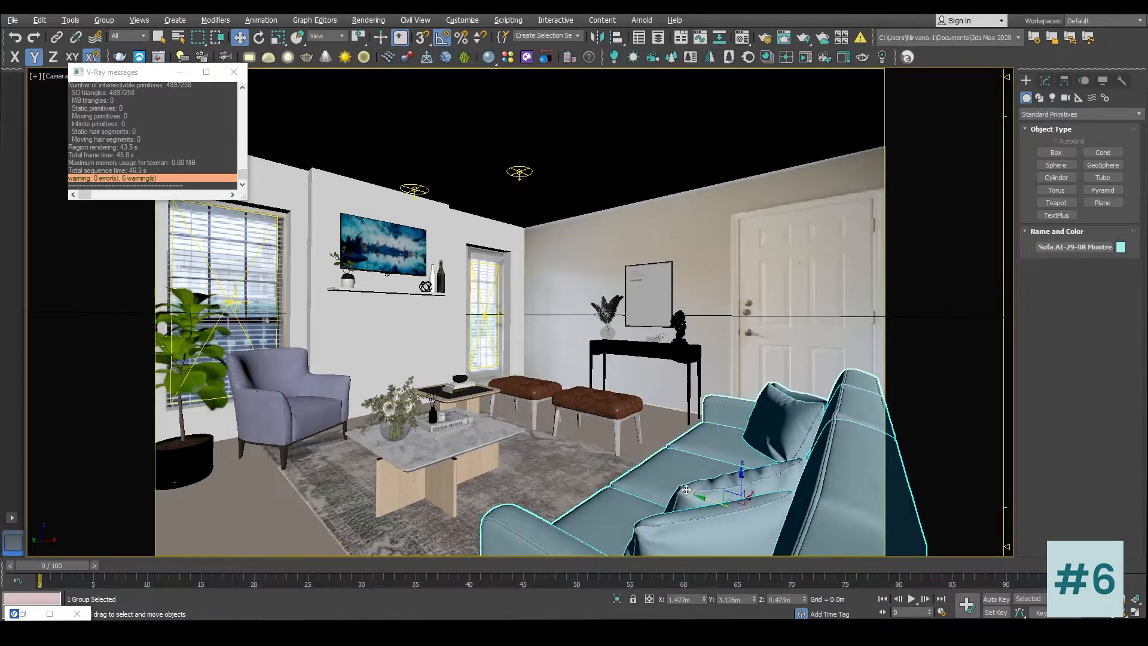
key("p")
key("z")
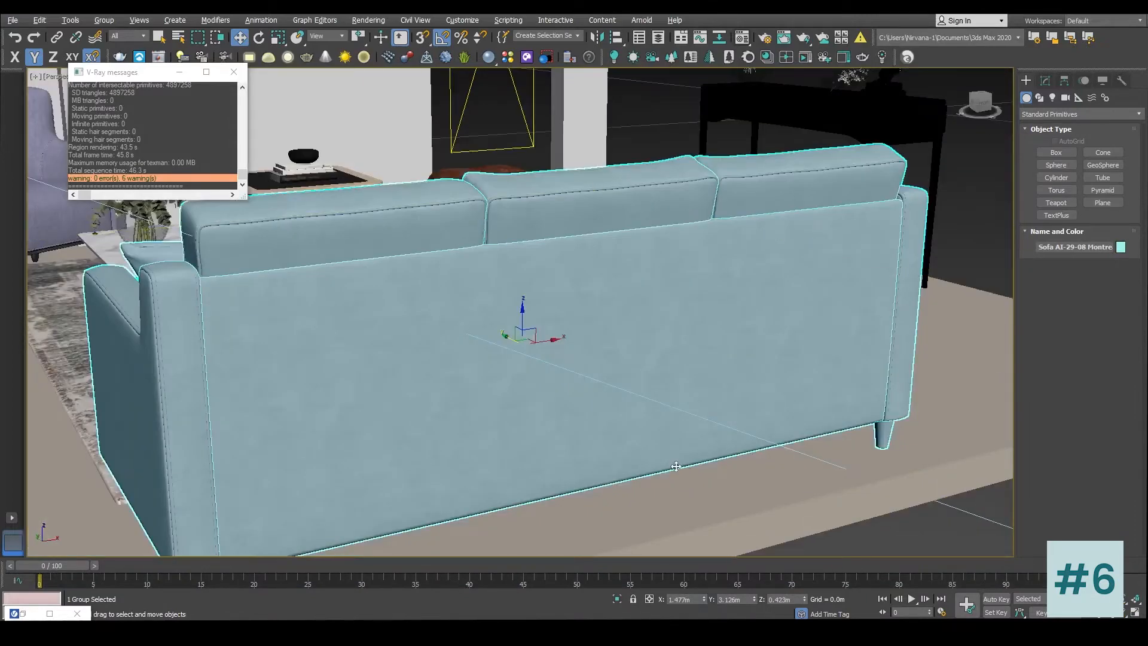
key("alt+w")
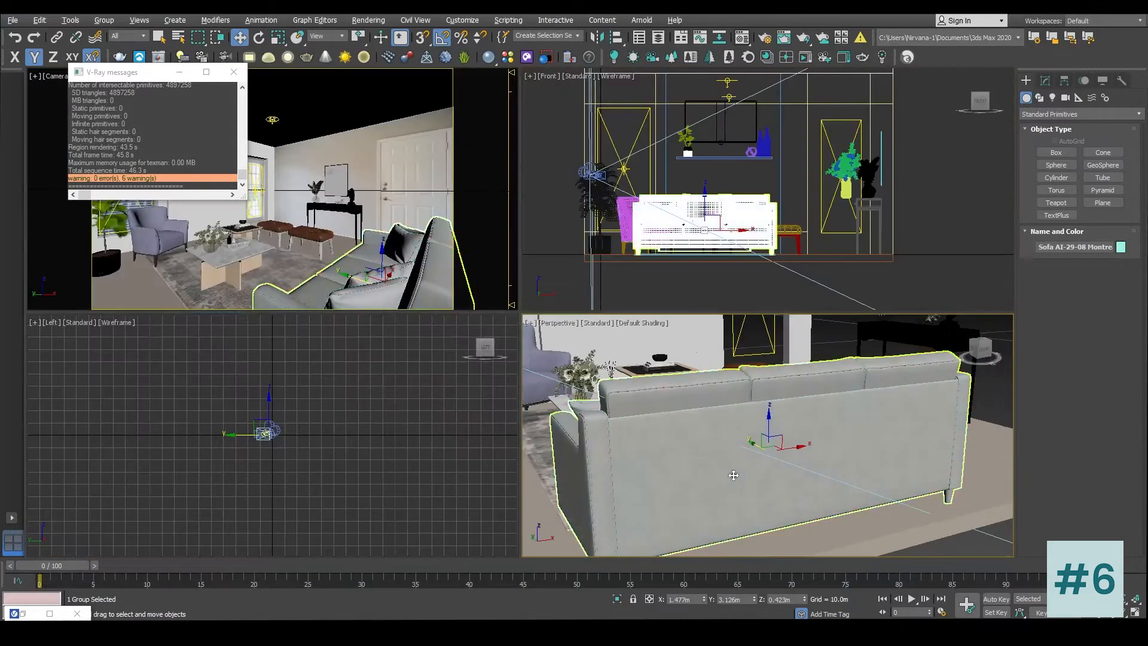
key("alt+w")
middle_click_drag(643, 456, 694, 442, "alt")
left_click(830, 120)
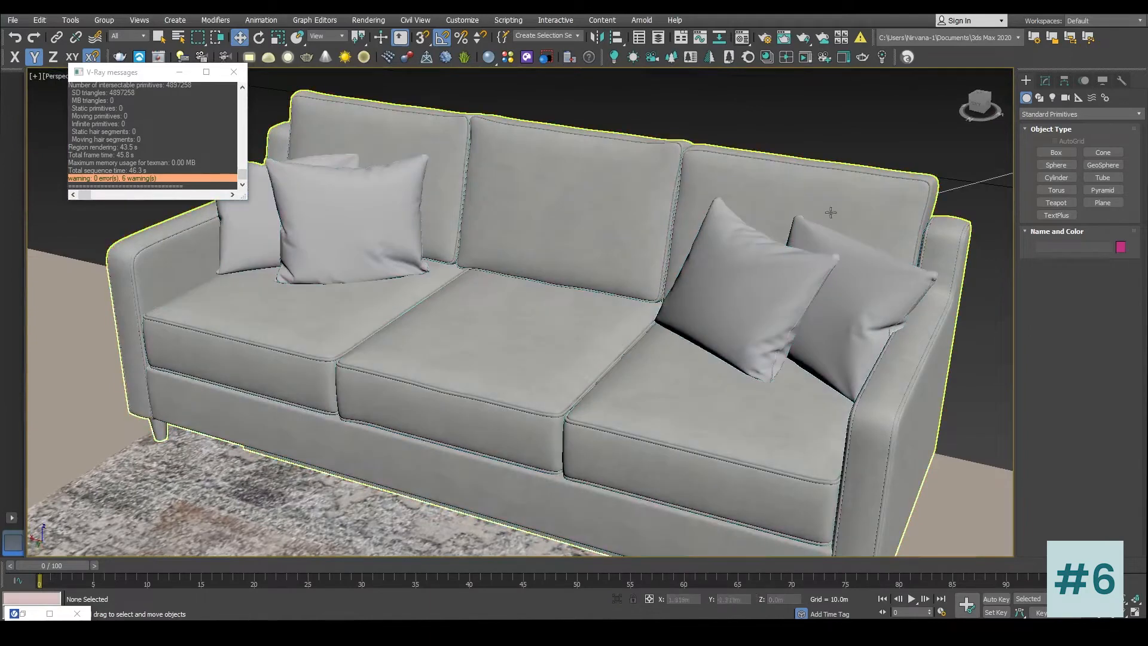
key("m")
key("m")
key("n")
key("n")
key("m")
left_click(958, 239)
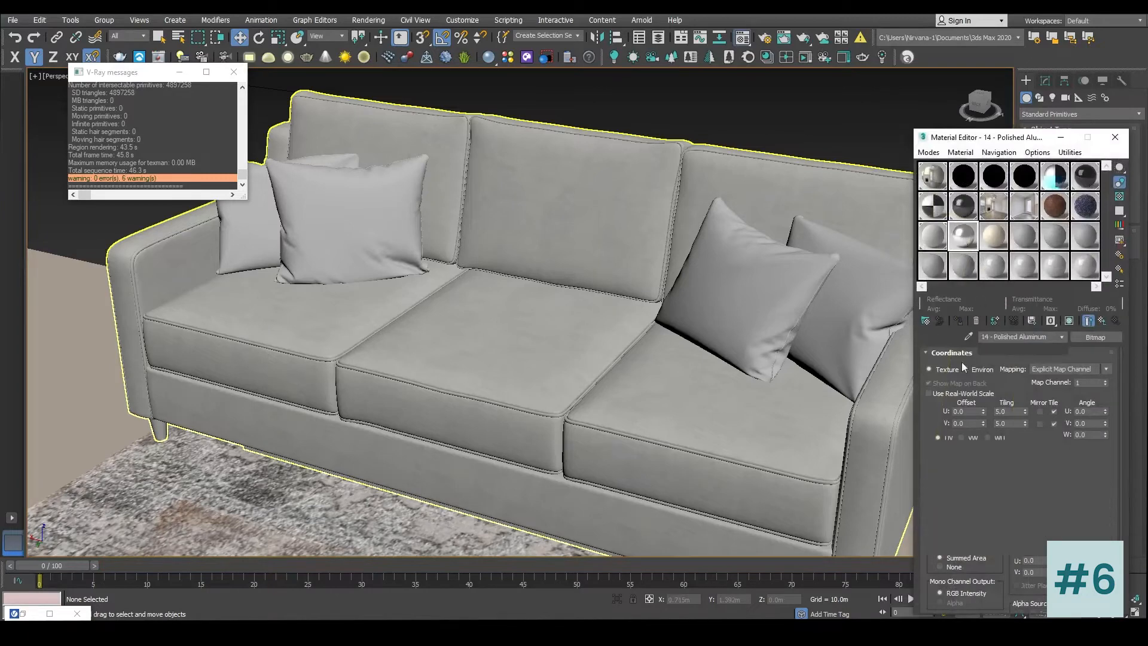
left_click(771, 298)
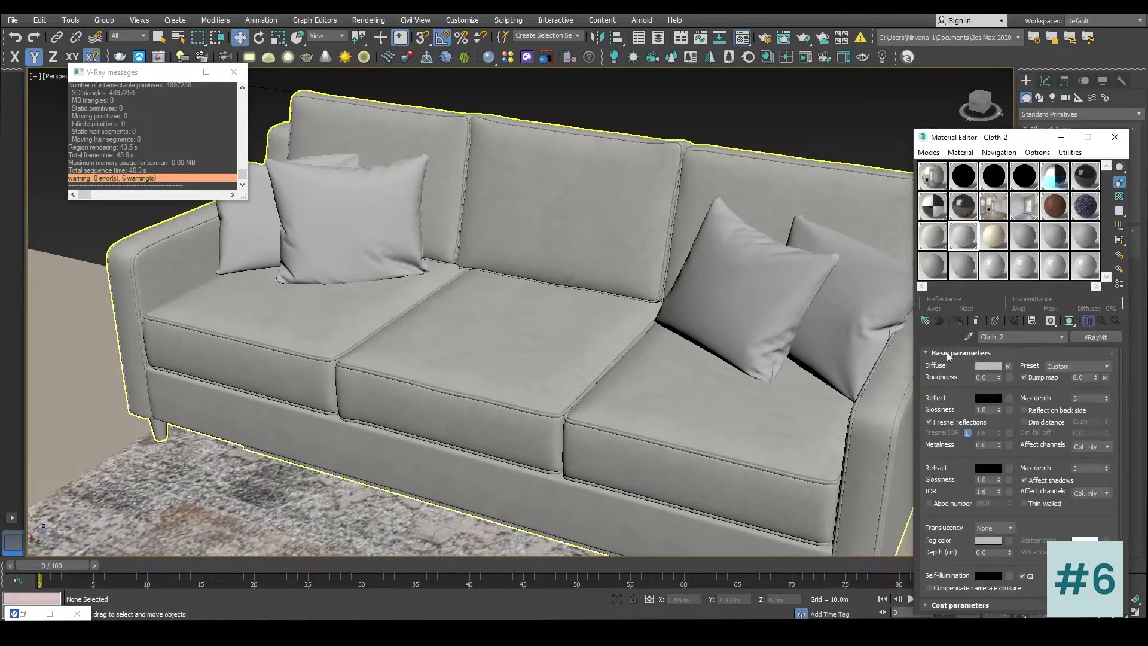
Step: Examine the Mix map in Cloth_2's diffuse slot and the bitmap used as its bump map
left_click(1008, 365)
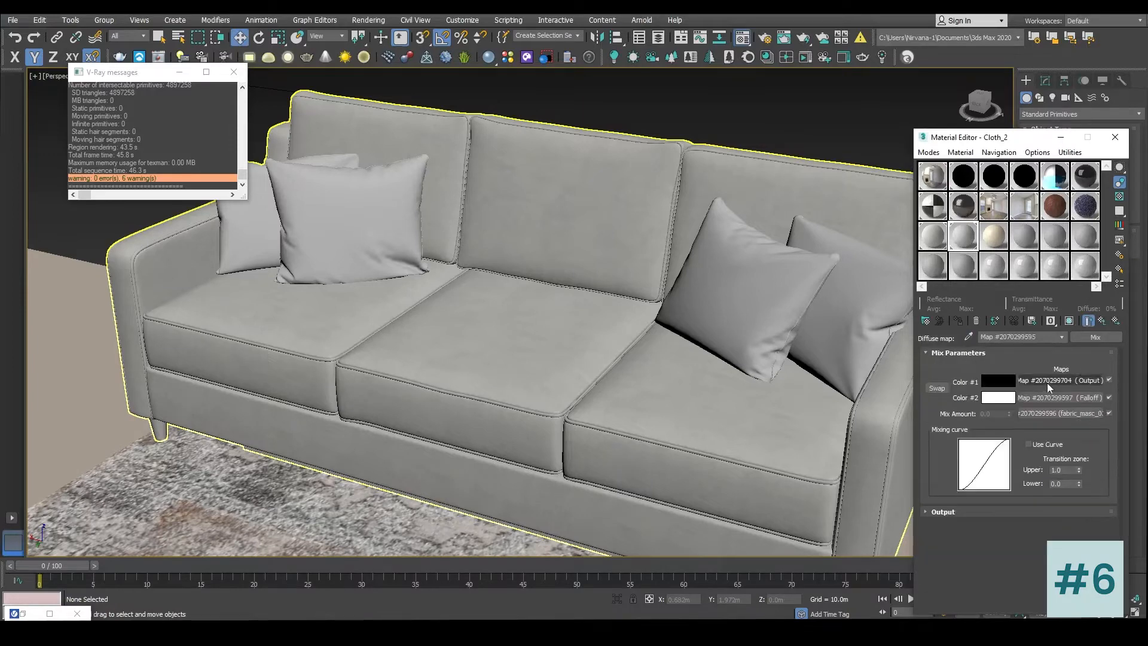
left_click(1113, 321)
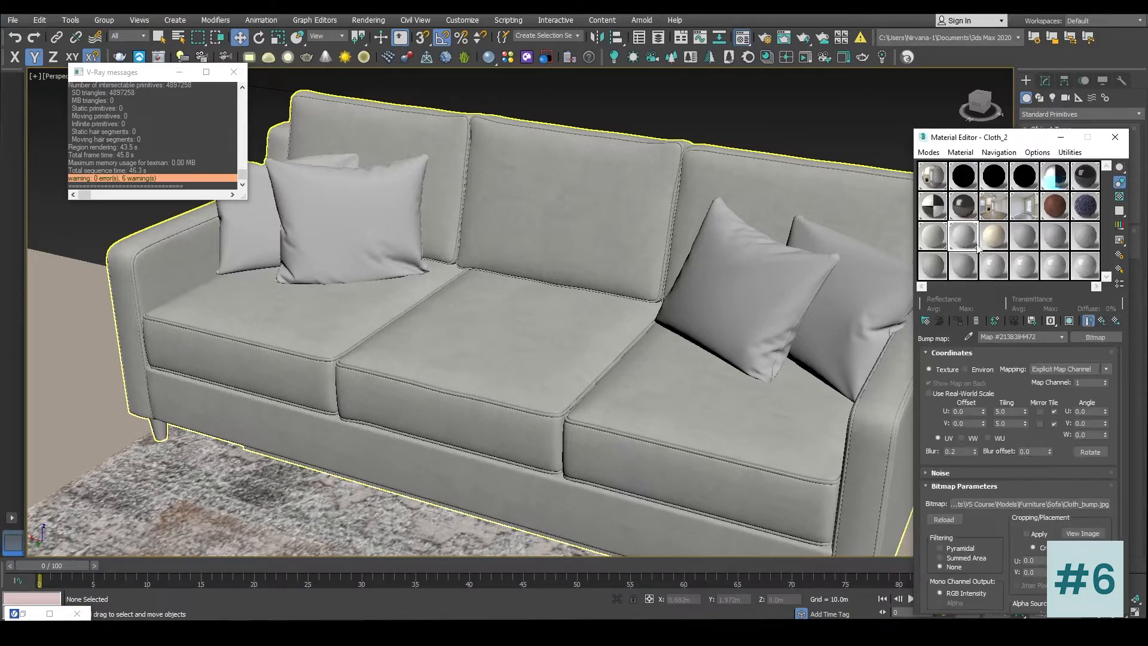
left_click(1088, 321)
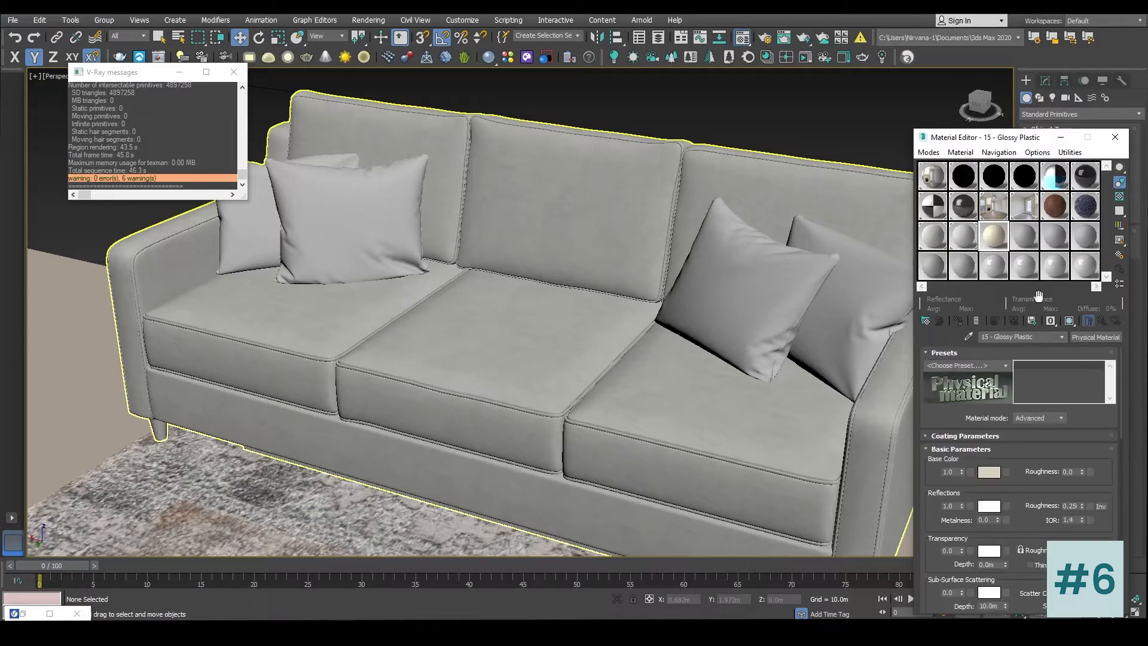
Step: Change the 15 - Glossy Plastic material to a VRayMtl and name it Pillow 1
left_click(1091, 337)
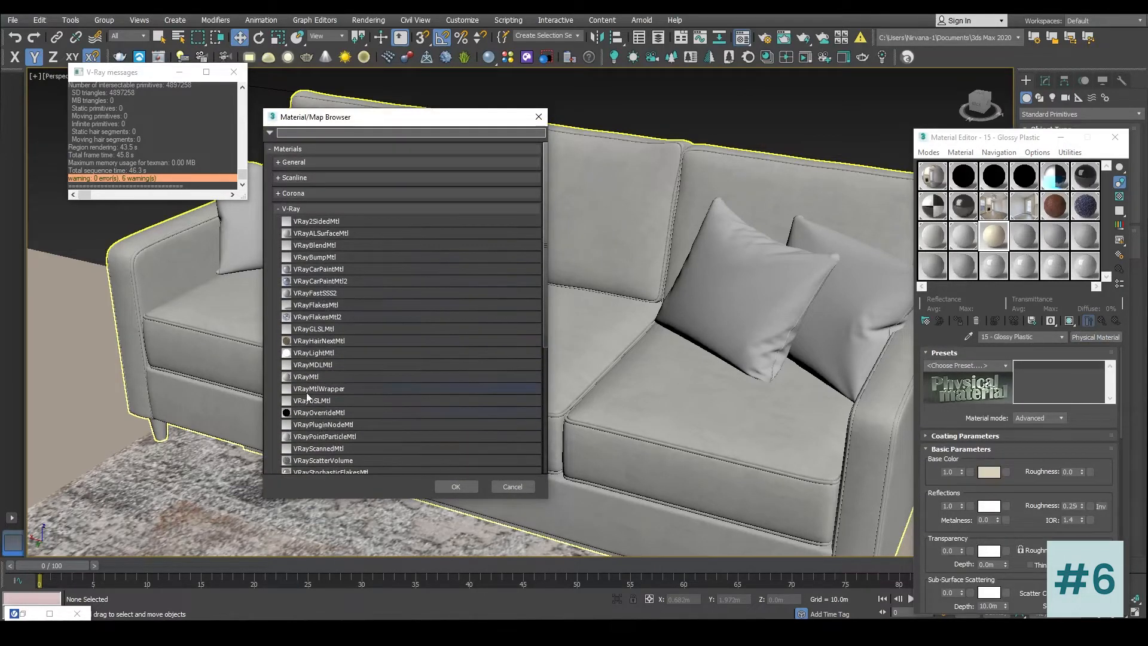
double_click(308, 376)
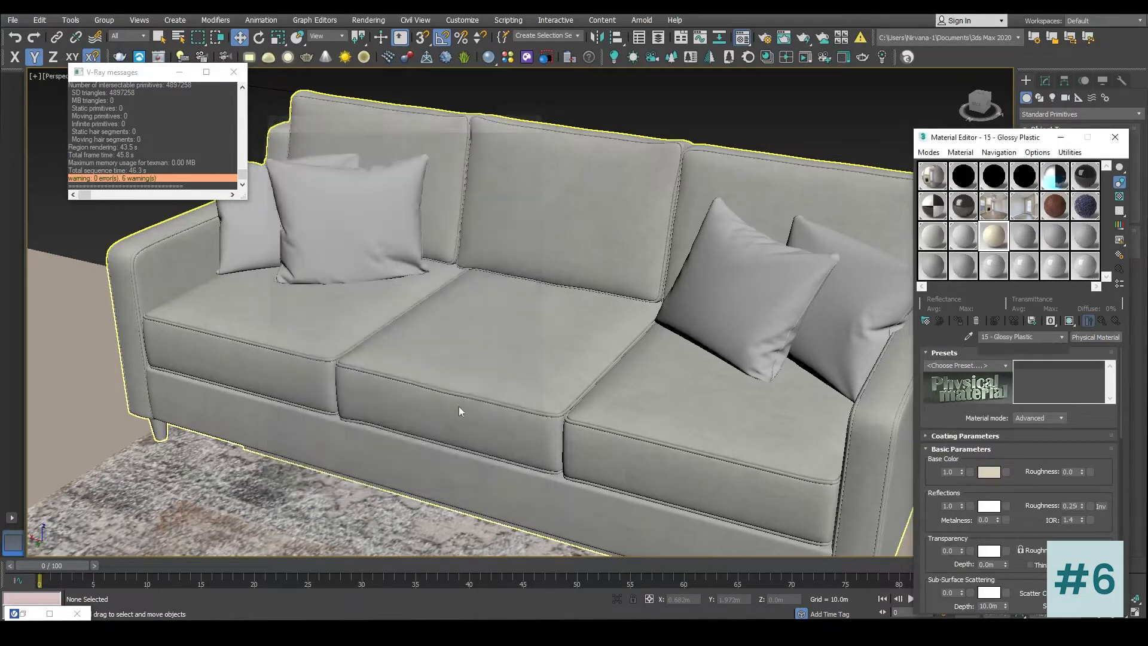
double_click(1014, 338)
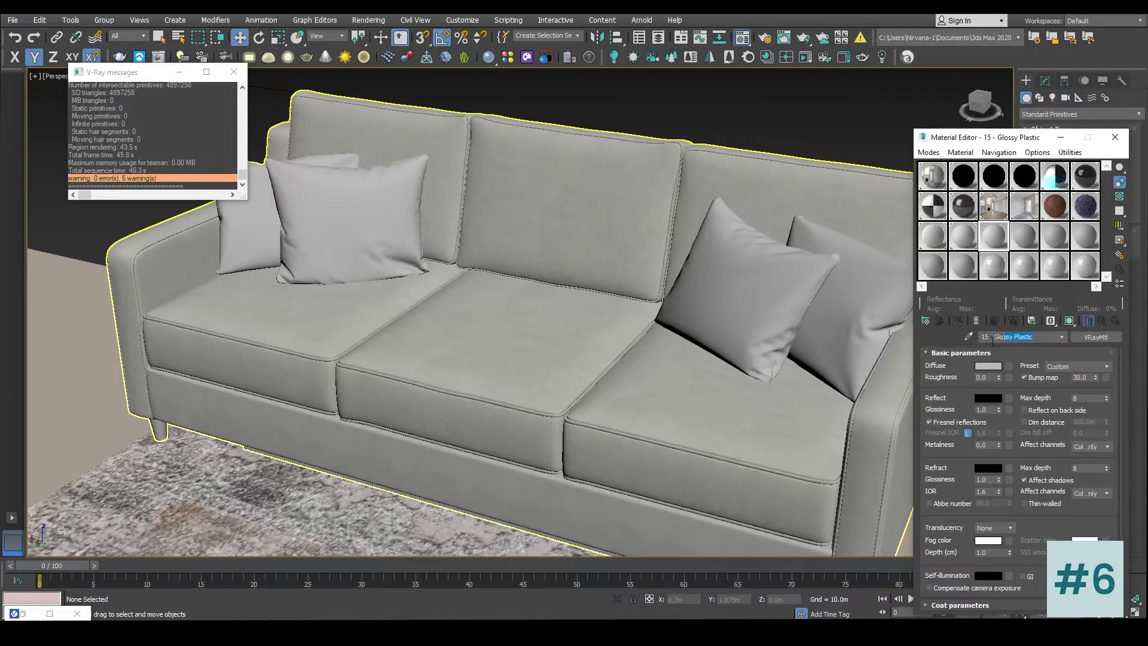
type("Pillo")
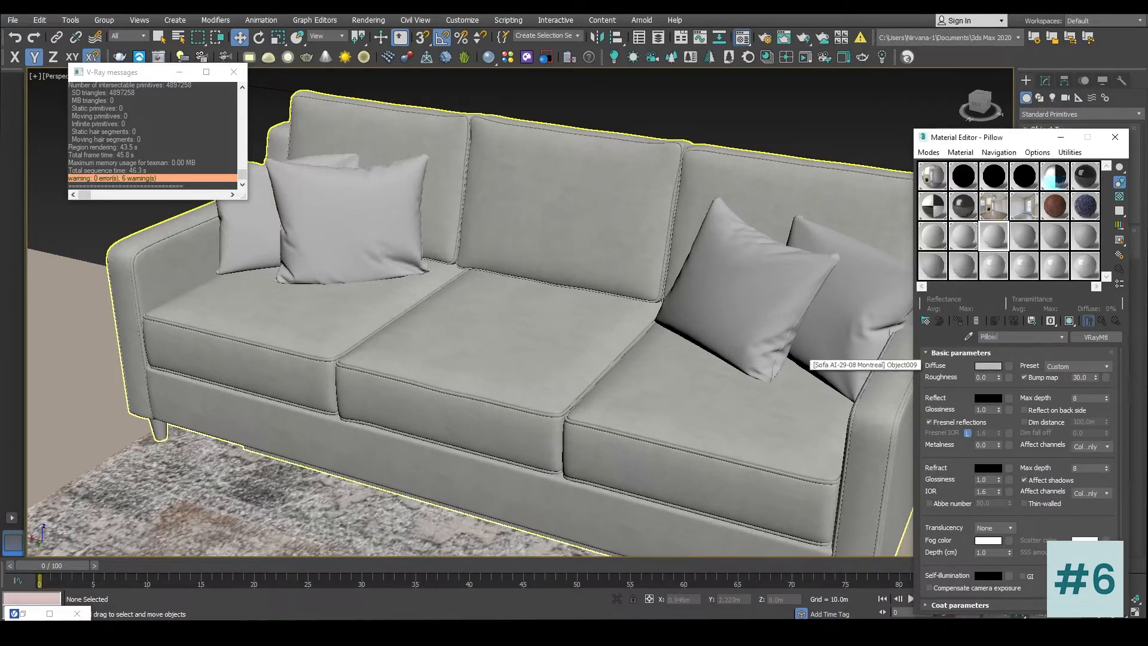
type("w")
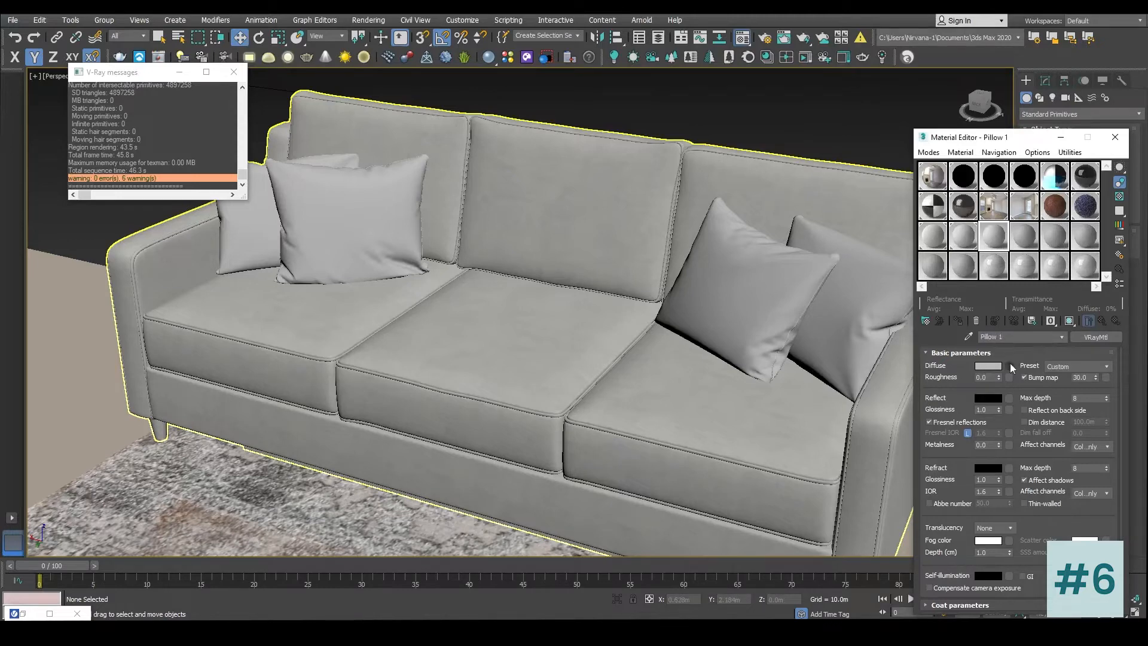
Step: Add a Falloff map to Pillow 1's diffuse and start a Bitmap map in its front slot
left_click(1009, 366)
double_click(311, 305)
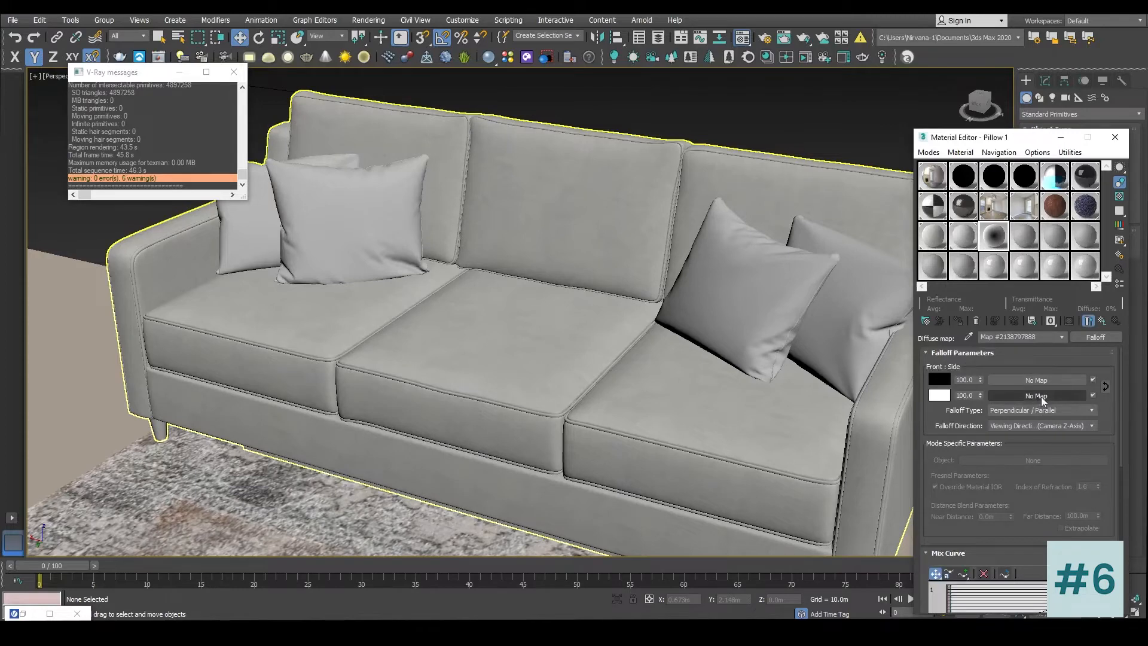
left_click(1040, 379)
double_click(317, 186)
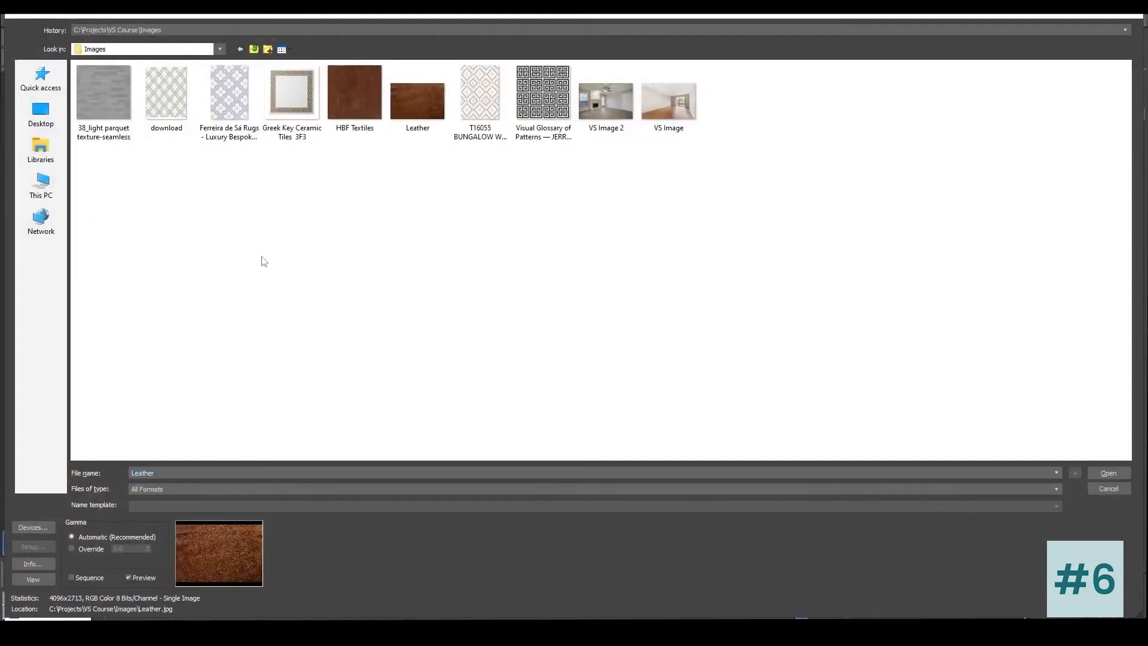
Step: Shorten the Ferreira de Sá Rugs image's file name to Ferreir and load it as the front bitmap
left_click(233, 100)
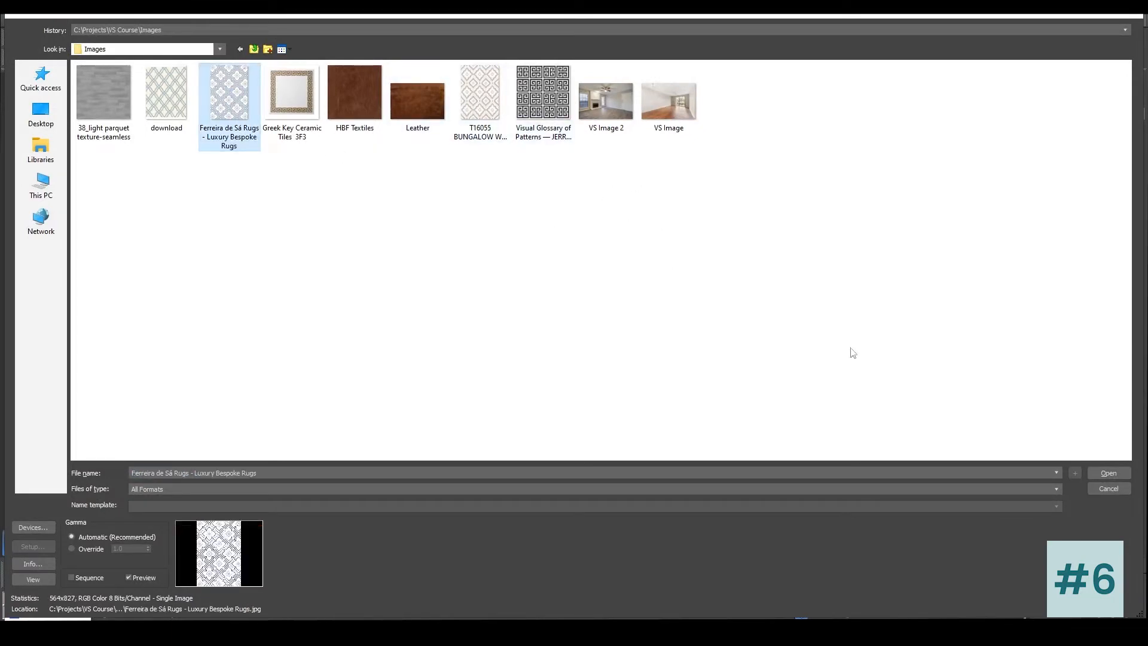
left_click(231, 131)
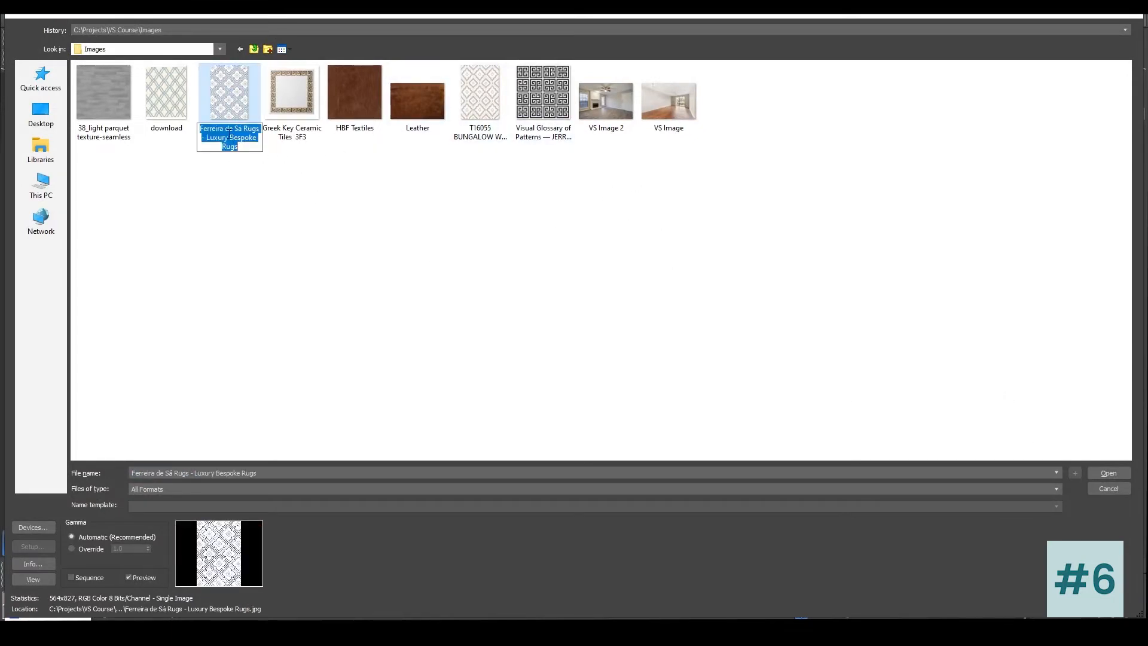
key("BackSpace")
key("BackSpace")
key("BackSpace")
key("Return")
double_click(226, 91)
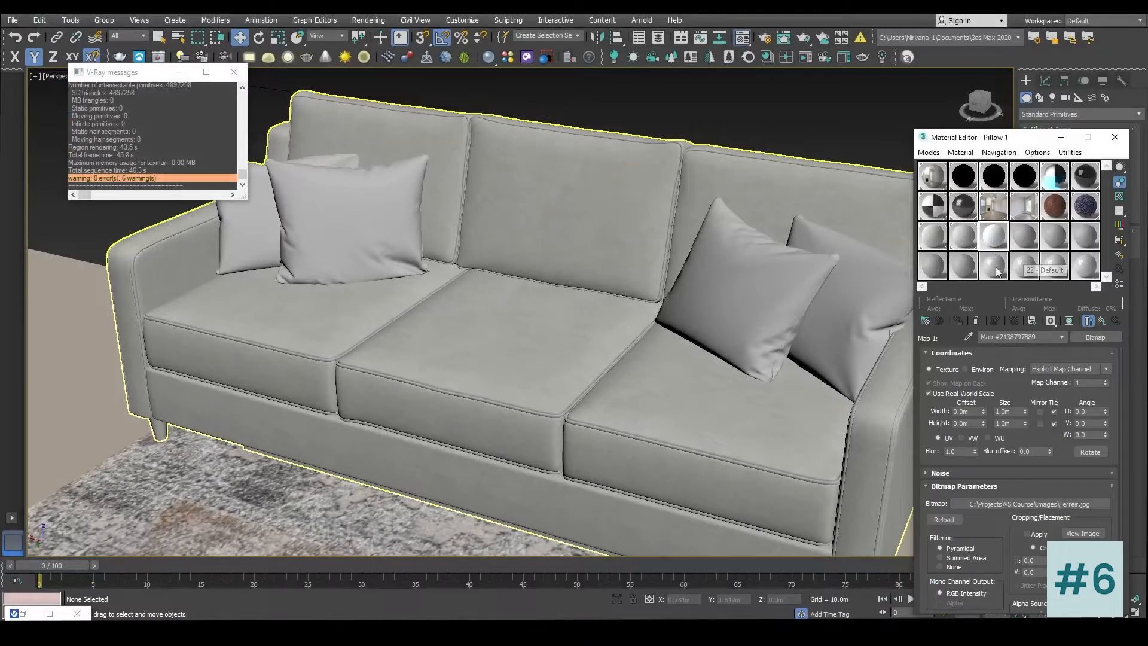
Step: Set the bitmap's filtering to Summed Area, turn off real-world scale and show the material in the viewport
left_click(955, 558)
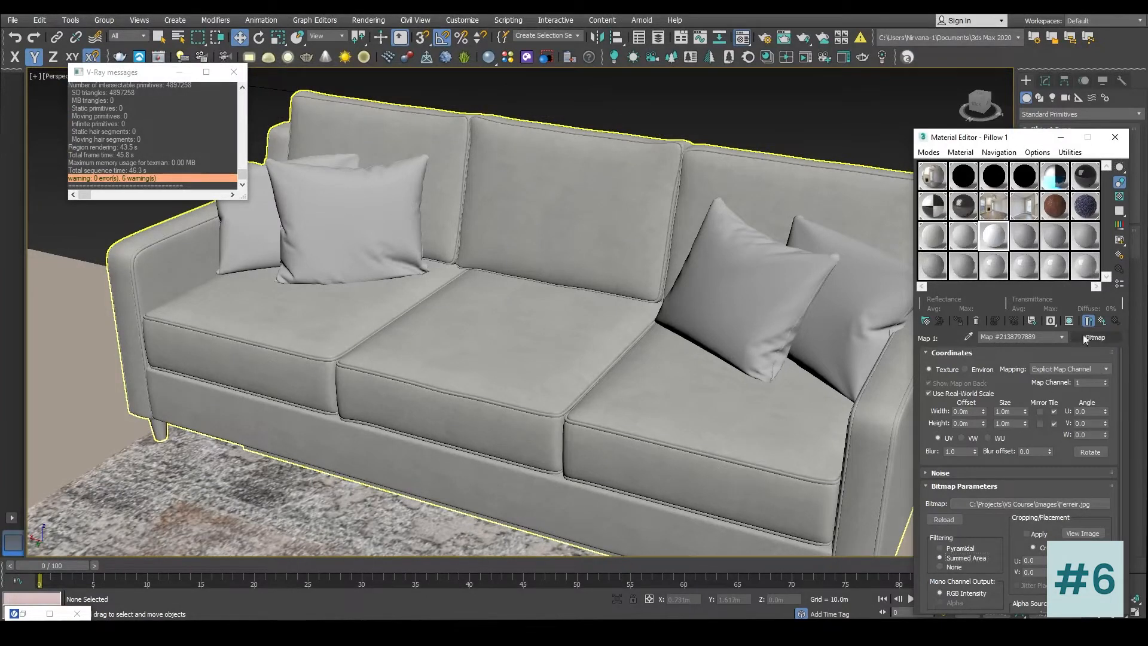
left_click(964, 393)
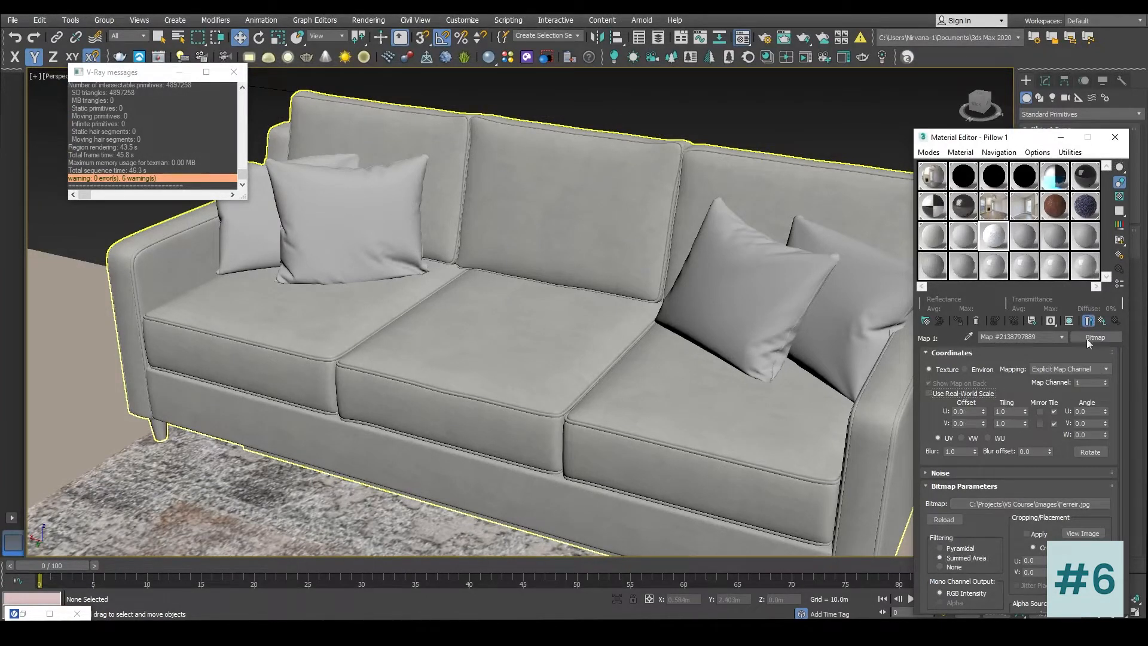
left_click(1069, 321)
Step: Open the sofa group and assign Pillow 1 to the front pillow at the sofa's right end
left_click(752, 282)
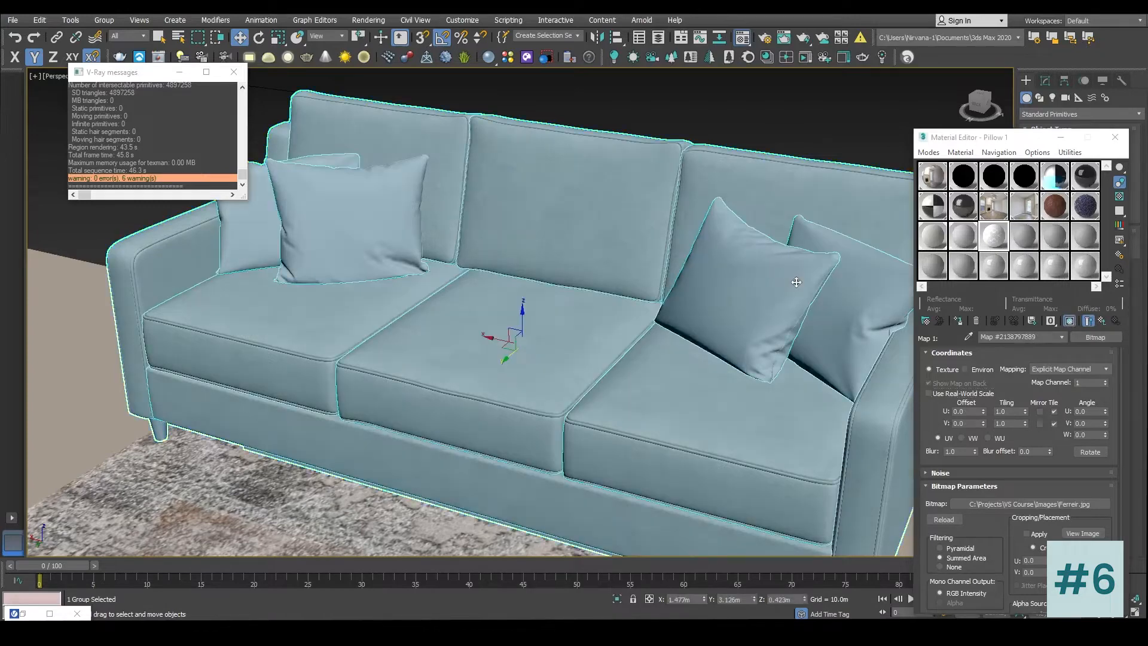
left_click(105, 20)
left_click(114, 60)
left_click(721, 299)
left_click(958, 321)
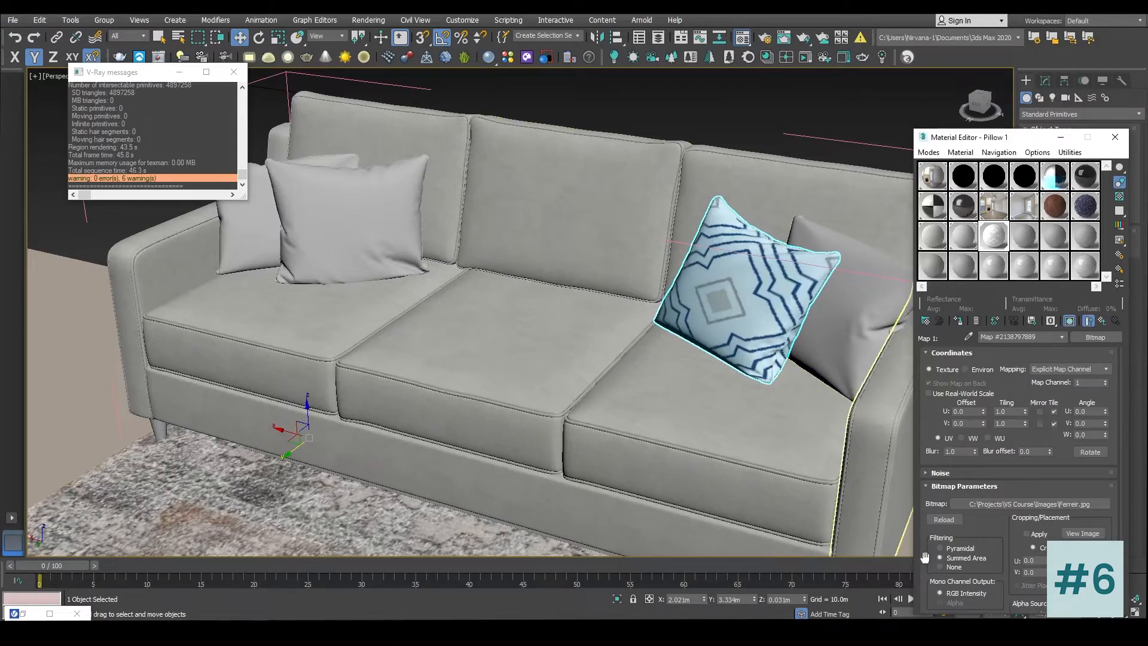
Step: Copy the Falloff's front bitmap into its side slot as an instance
left_click(1106, 321)
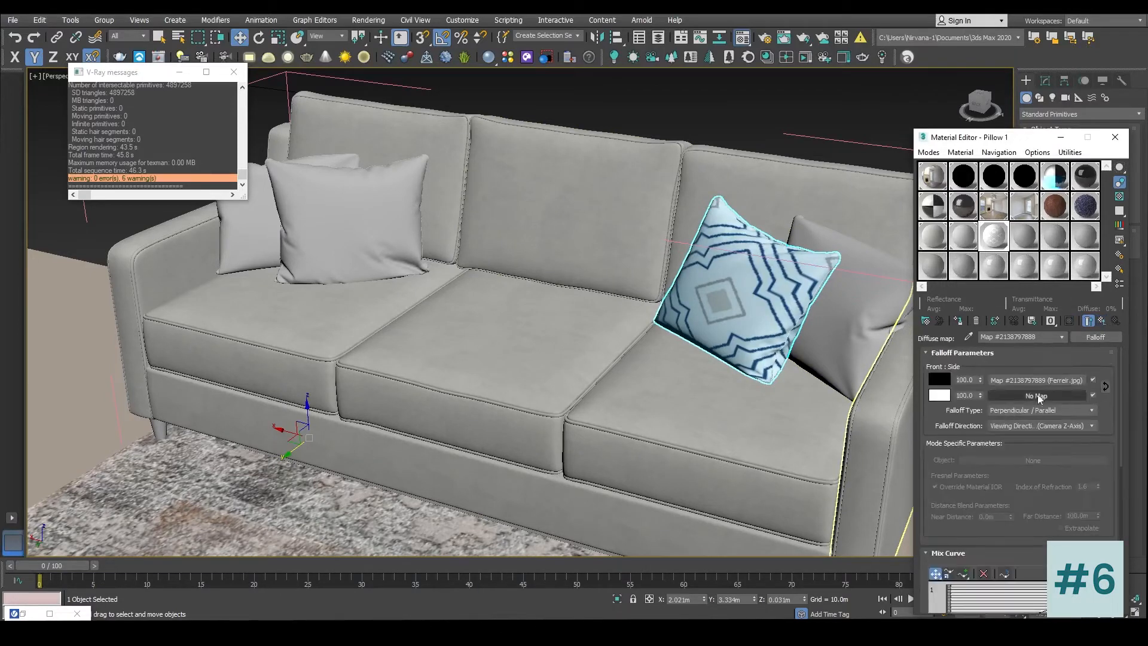
left_click_drag(1058, 398, 1057, 396)
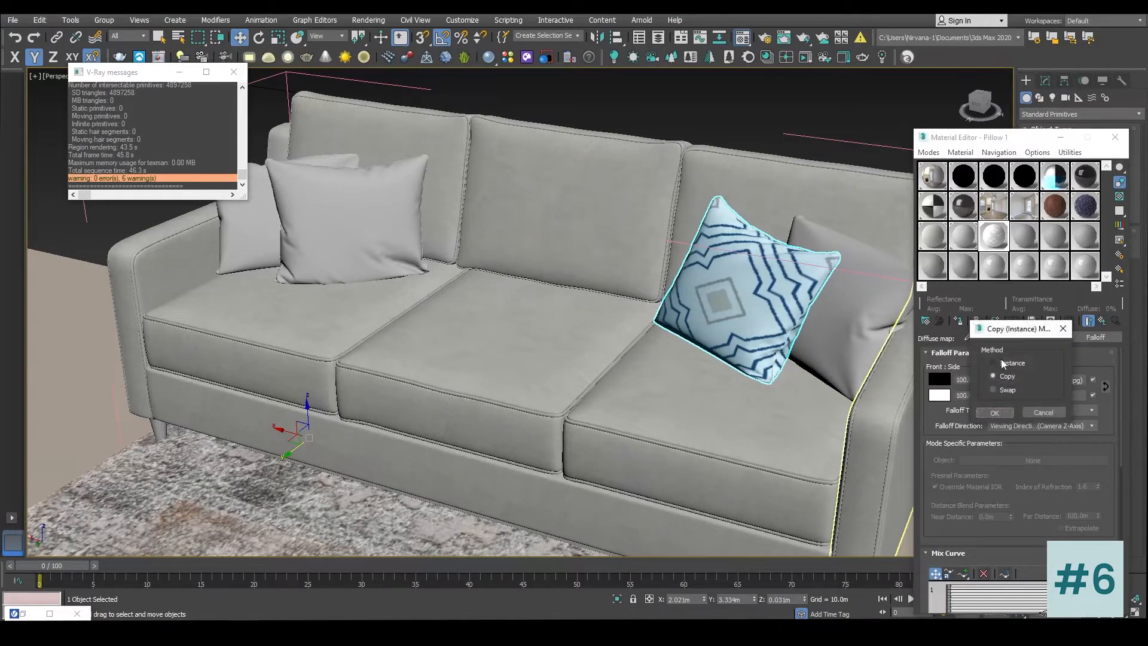
left_click(1008, 413)
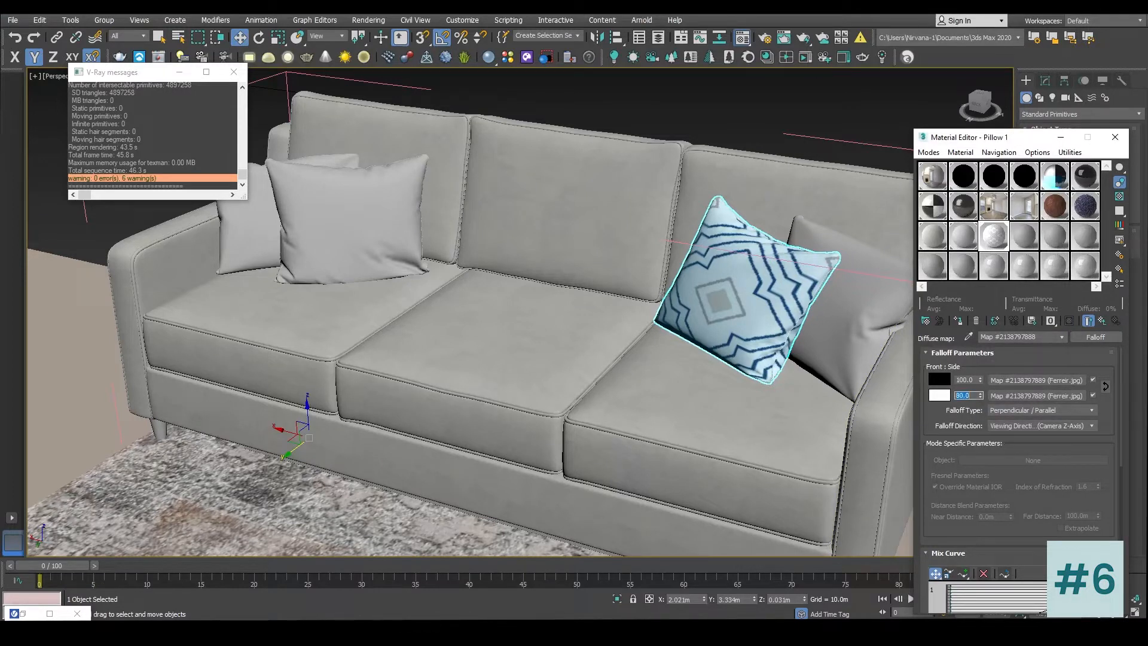
Step: Preview the Pillow 1 material enlarged and view the pattern bitmap used in its Falloff map
double_click(997, 235)
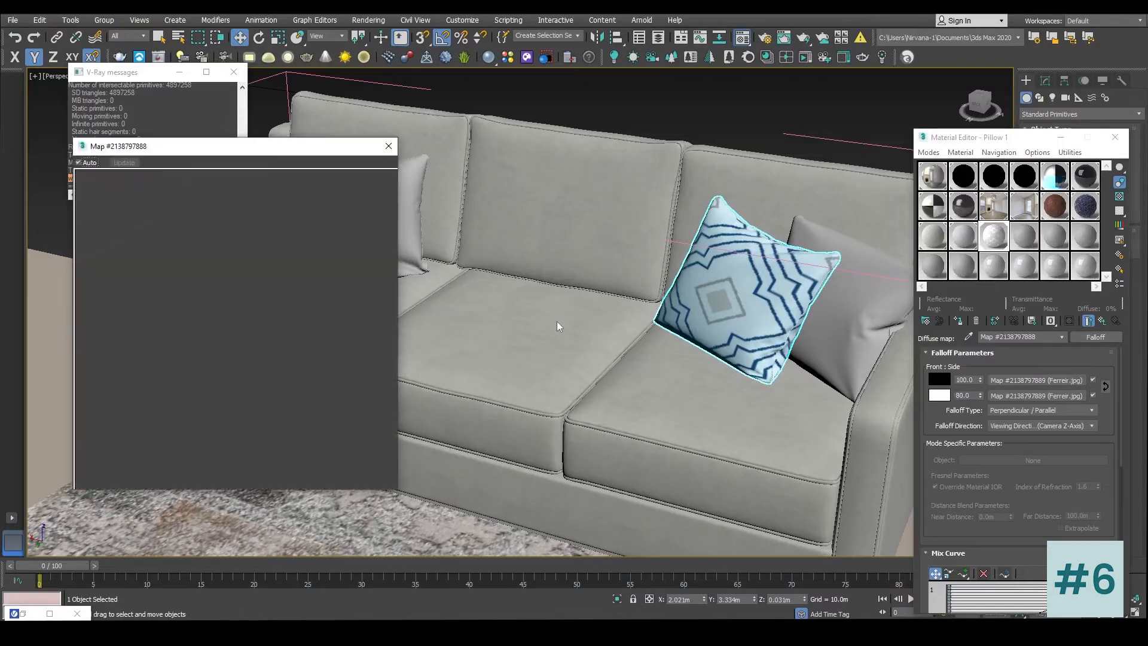
left_click(1083, 396)
left_click(1083, 533)
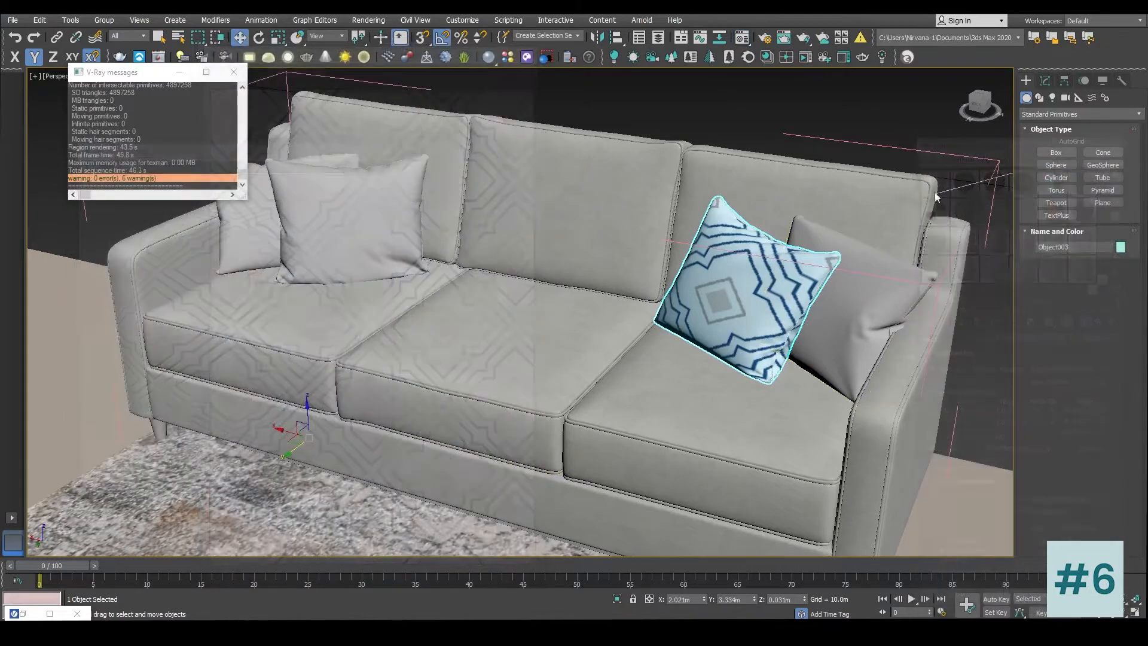
Step: Add an Unwrap UVW modifier to the patterned pillow and open its UV editor
left_click(777, 250)
left_click(1046, 80)
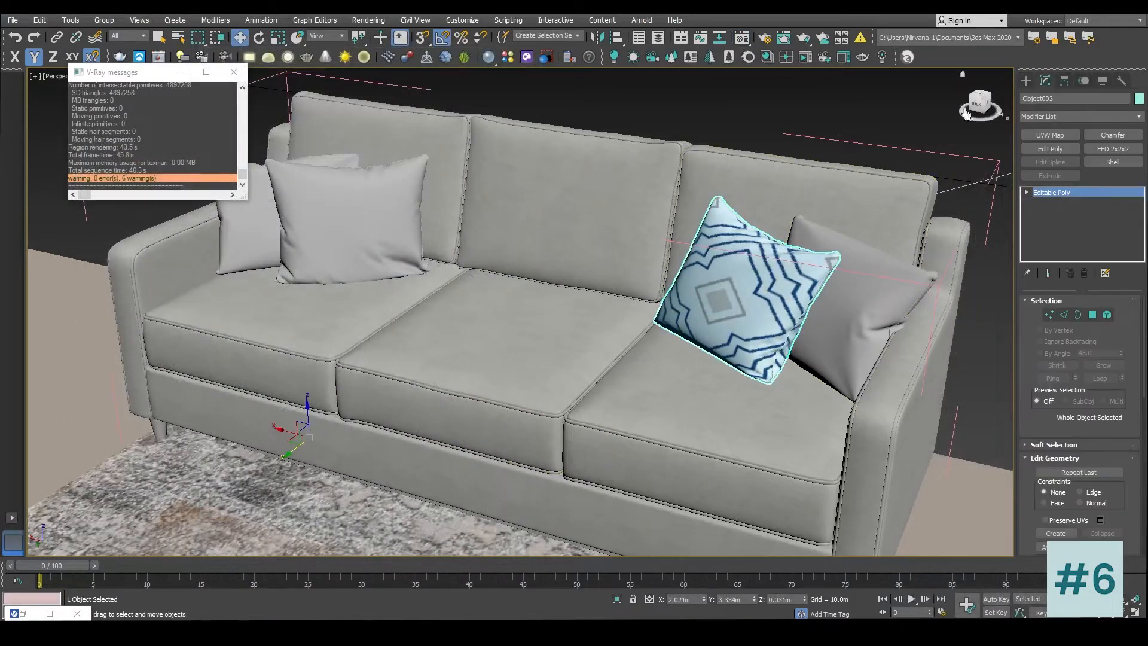
left_click(1095, 116)
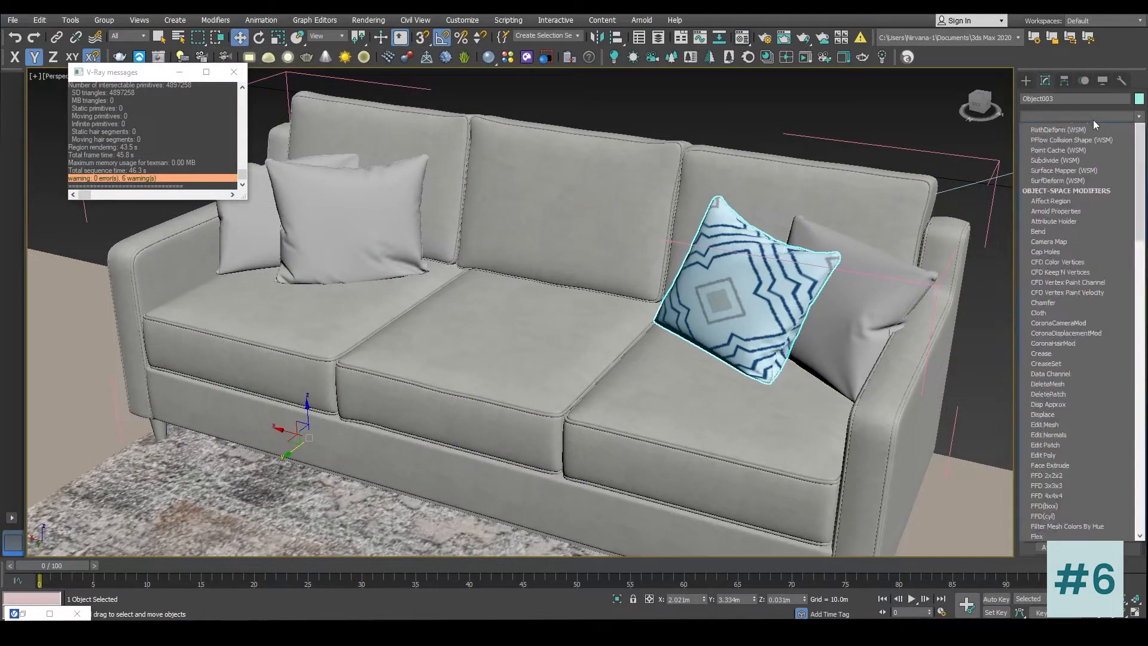
key("u")
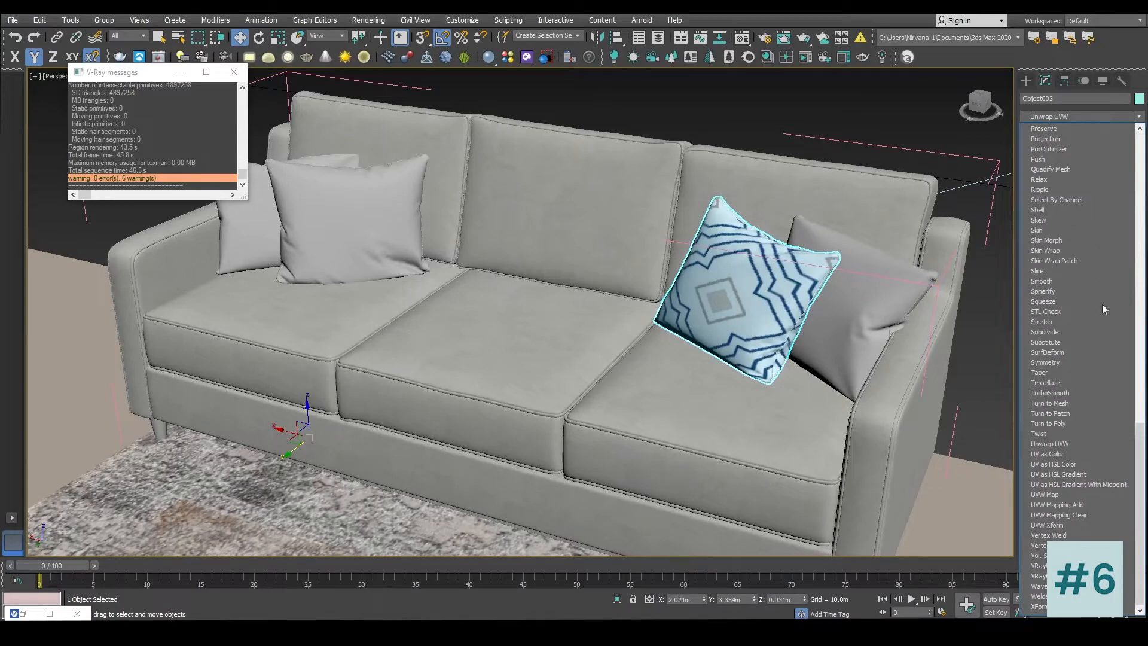
left_click(1080, 443)
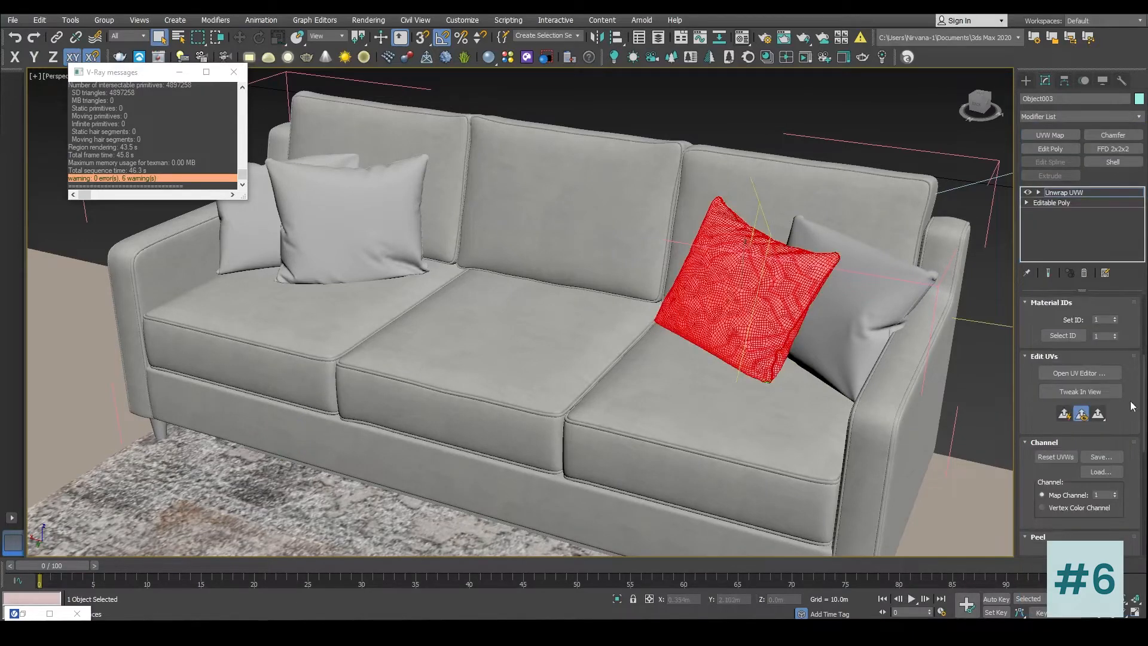
left_click(1104, 381)
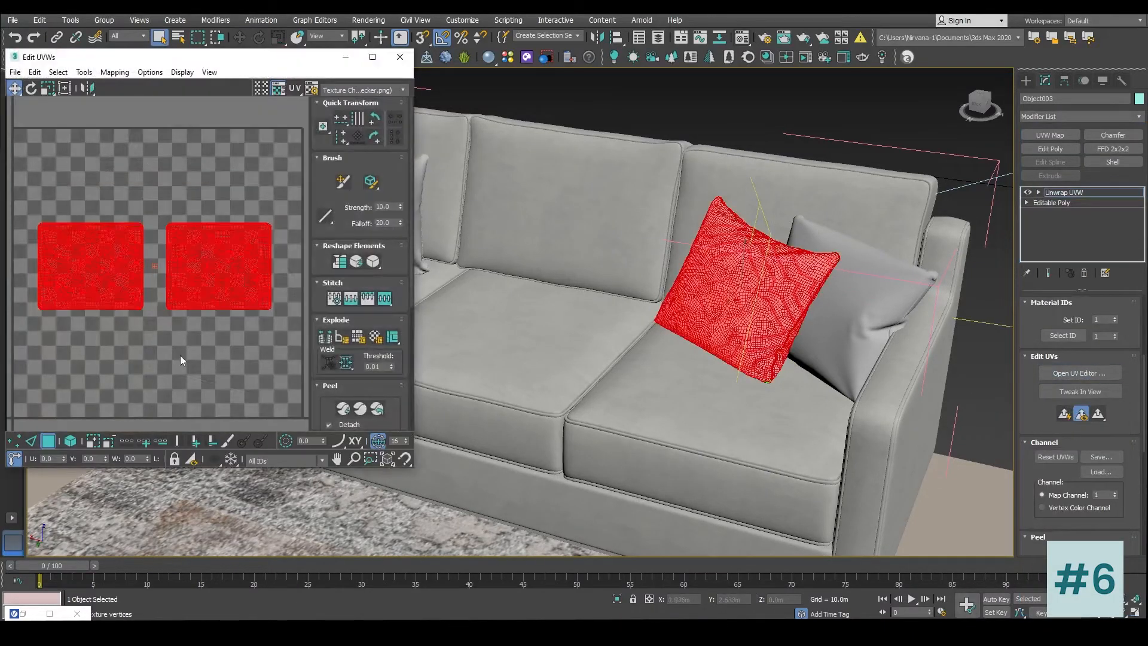
Step: Select only the second UV shell of the patterned pillow and enlarge it in Freeform Mode
left_click(180, 355)
left_click(79, 251)
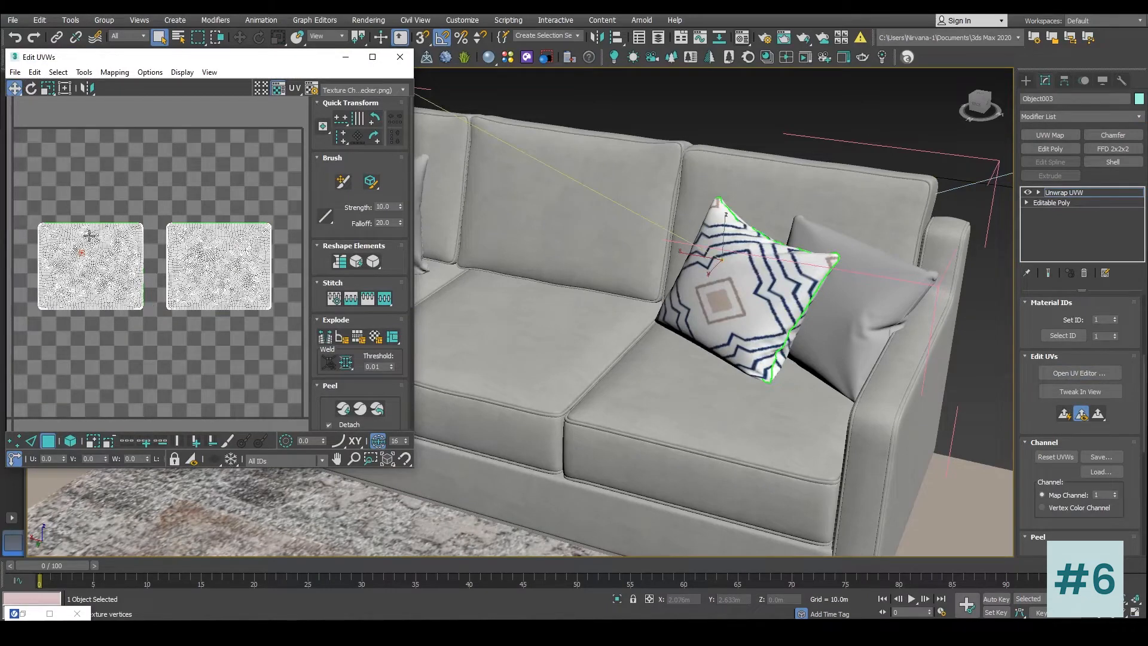
left_click_drag(159, 210, 251, 326)
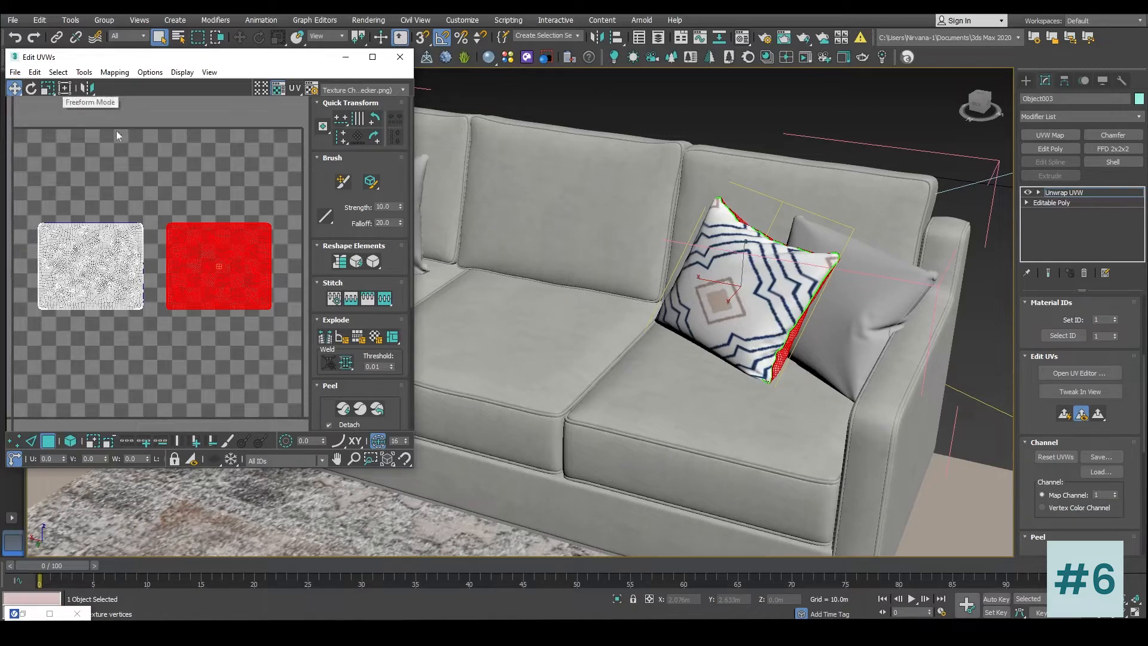
left_click(65, 89)
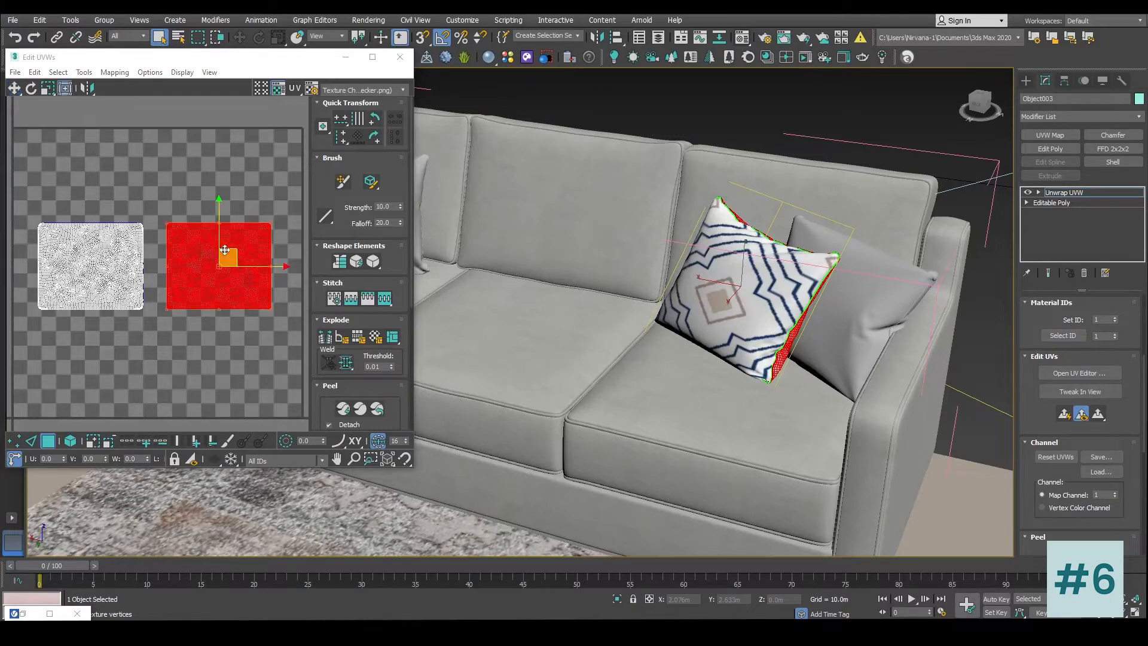
left_click_drag(274, 224, 304, 170)
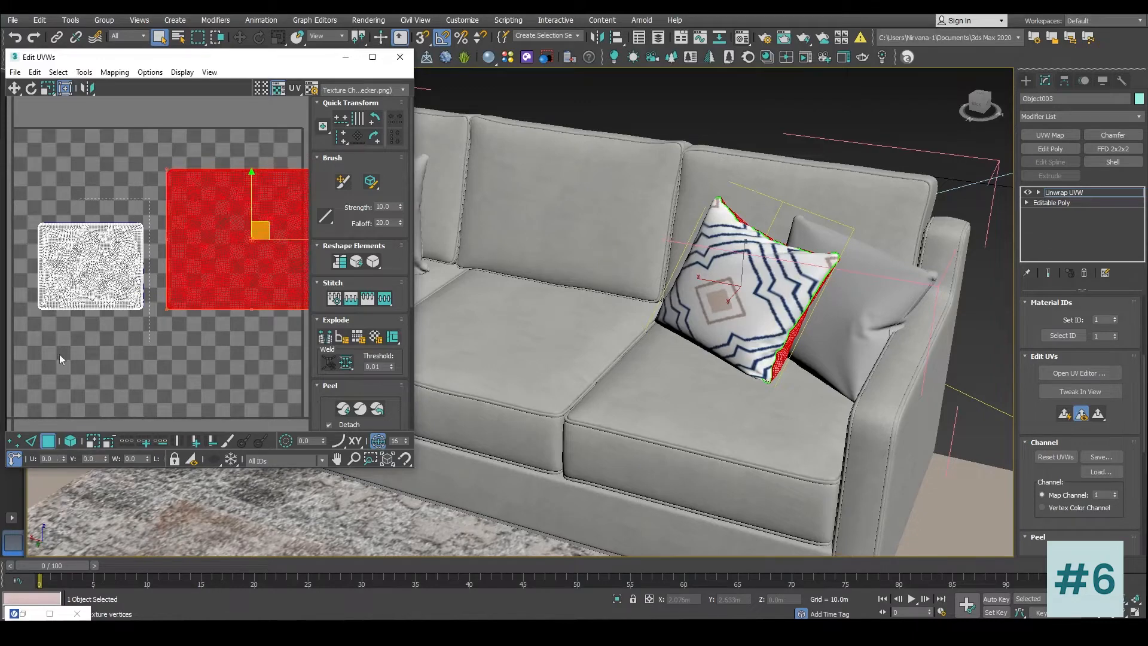
Step: Enlarge the pillow's first UV shell to match the second and shift it sideways into the texture square
left_click_drag(59, 354, 31, 342)
middle_click_drag(154, 282, 215, 325)
scroll(215, 325, "down", 2)
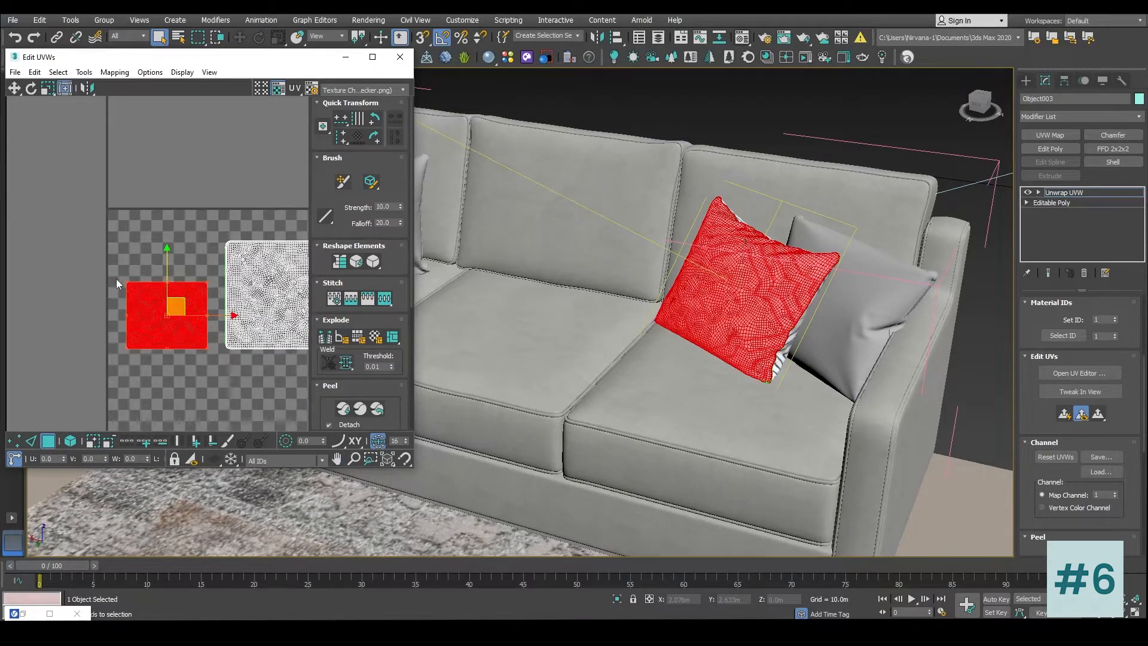
left_click_drag(125, 282, 72, 209)
scroll(220, 318, "down", 2)
middle_click_drag(221, 318, 191, 291)
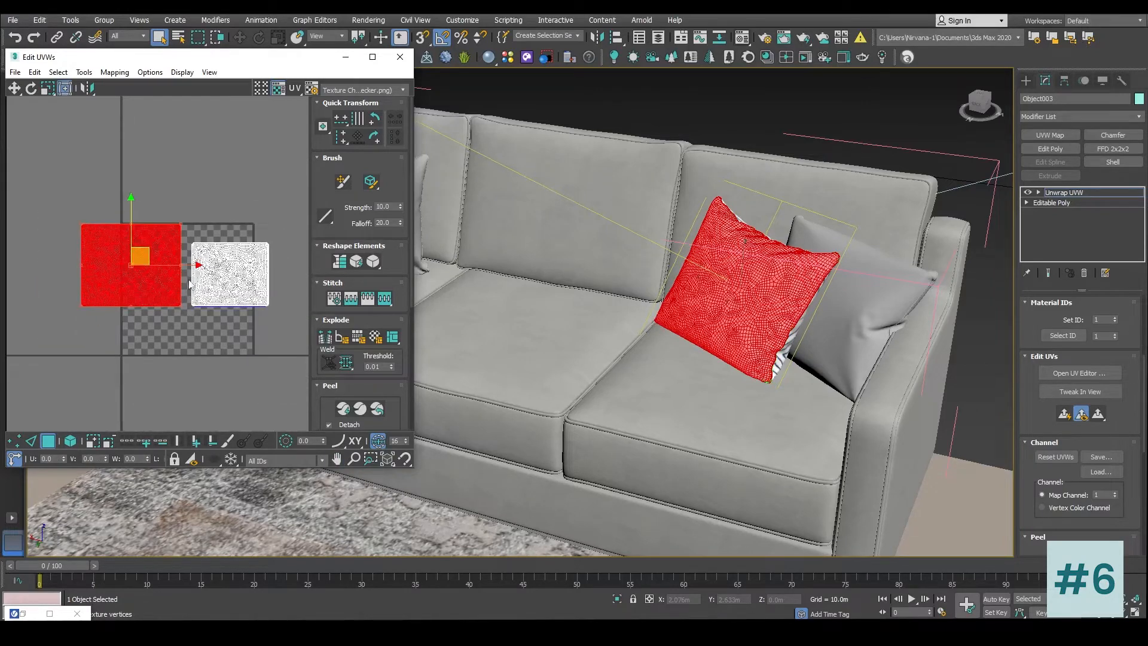
scroll(192, 266, "up", 1)
left_click_drag(124, 250, 203, 251)
Step: Using element selection, move the second UV shell beneath the first so they partly overlap, and deselect the pillow
left_click_drag(283, 219, 307, 293)
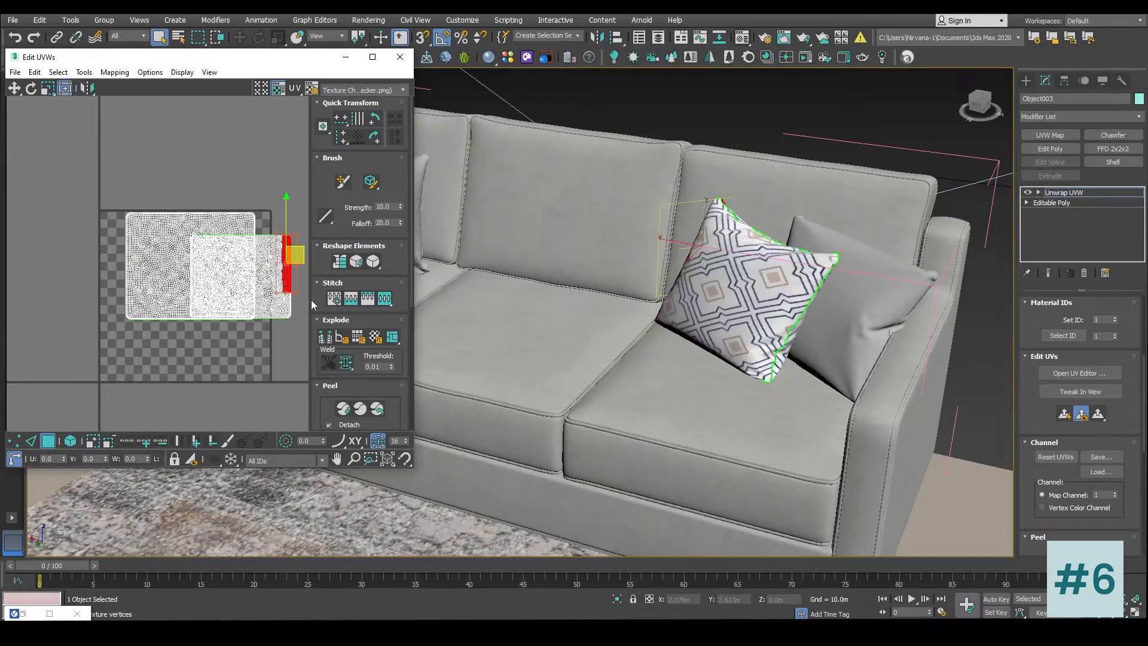
left_click(71, 442)
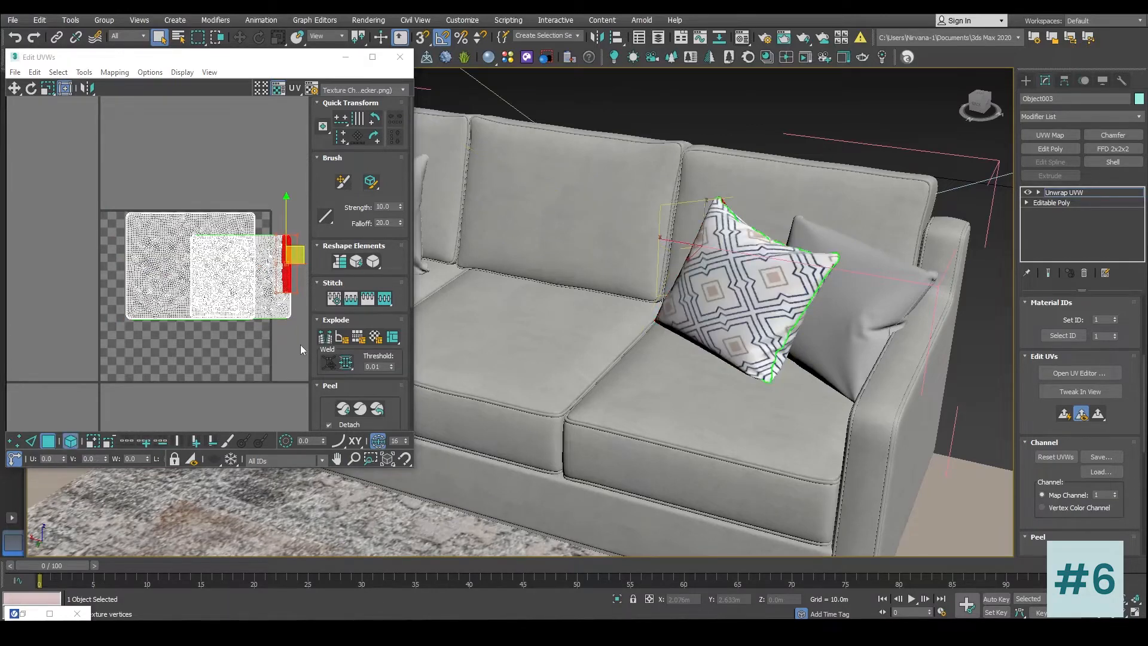
left_click(277, 267)
mouse_move(259, 267)
left_mouse_down()
mouse_move(200, 355)
mouse_move(204, 324)
mouse_move(193, 327)
mouse_move(256, 273)
left_mouse_up()
left_click(285, 256)
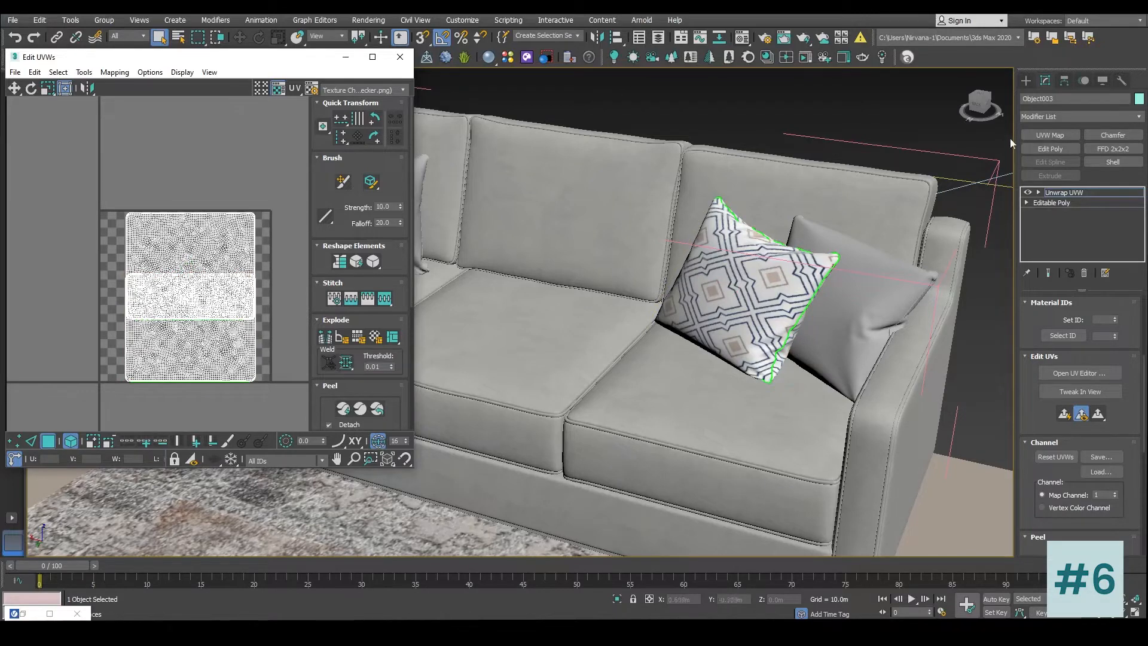
left_click(1024, 75)
left_click(724, 127)
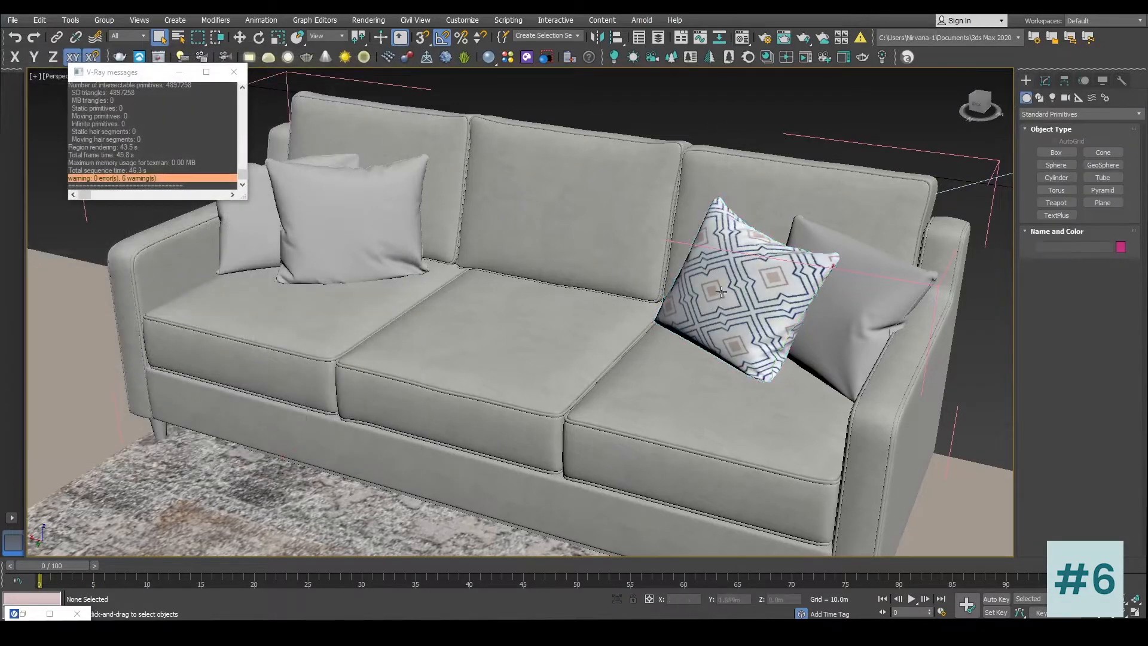
Step: Reopen the patterned pillow's UV editor and shift both UV shells slightly sideways to adjust the pattern placement
left_click(758, 292)
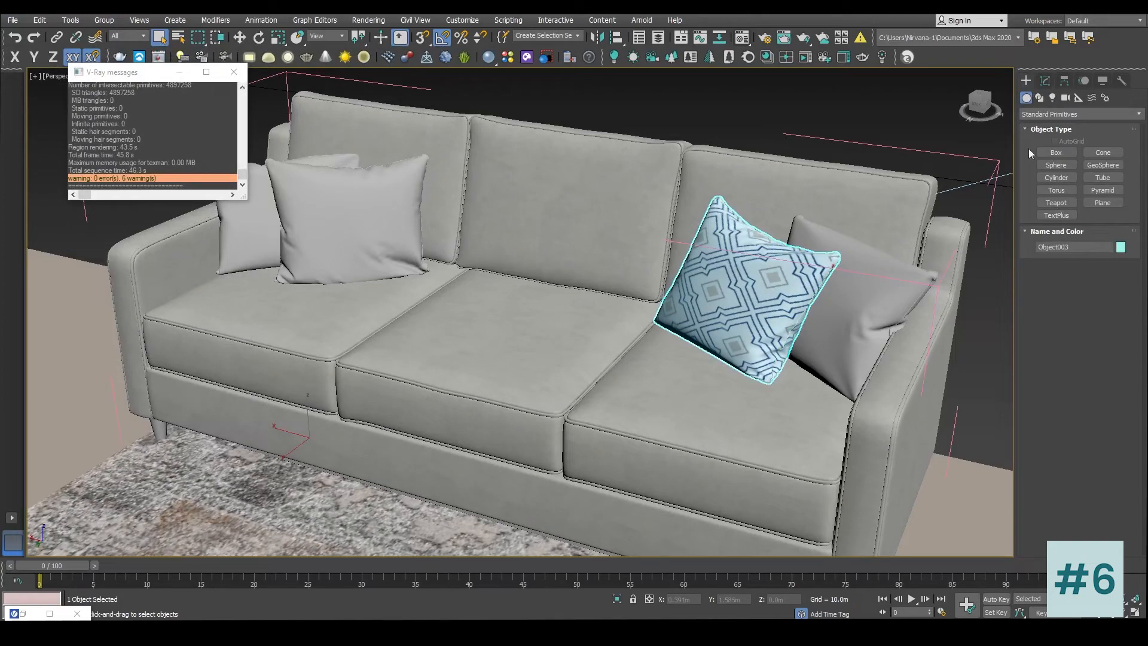
left_click(1045, 80)
left_click(1104, 374)
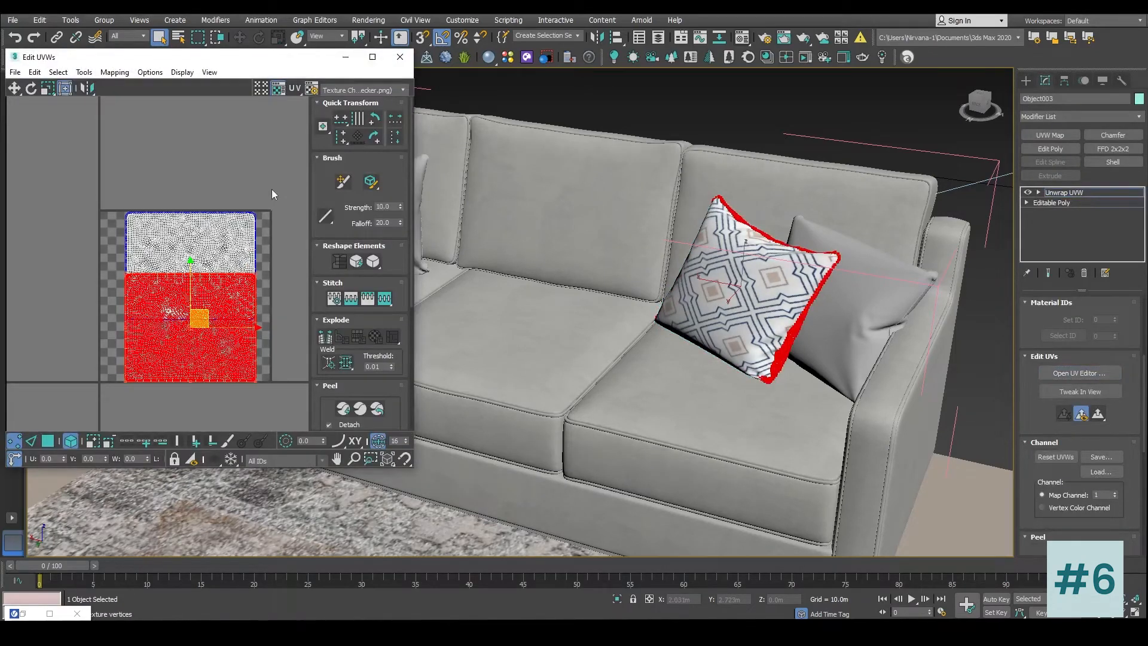
left_click_drag(272, 188, 150, 391)
left_click_drag(234, 298, 232, 298)
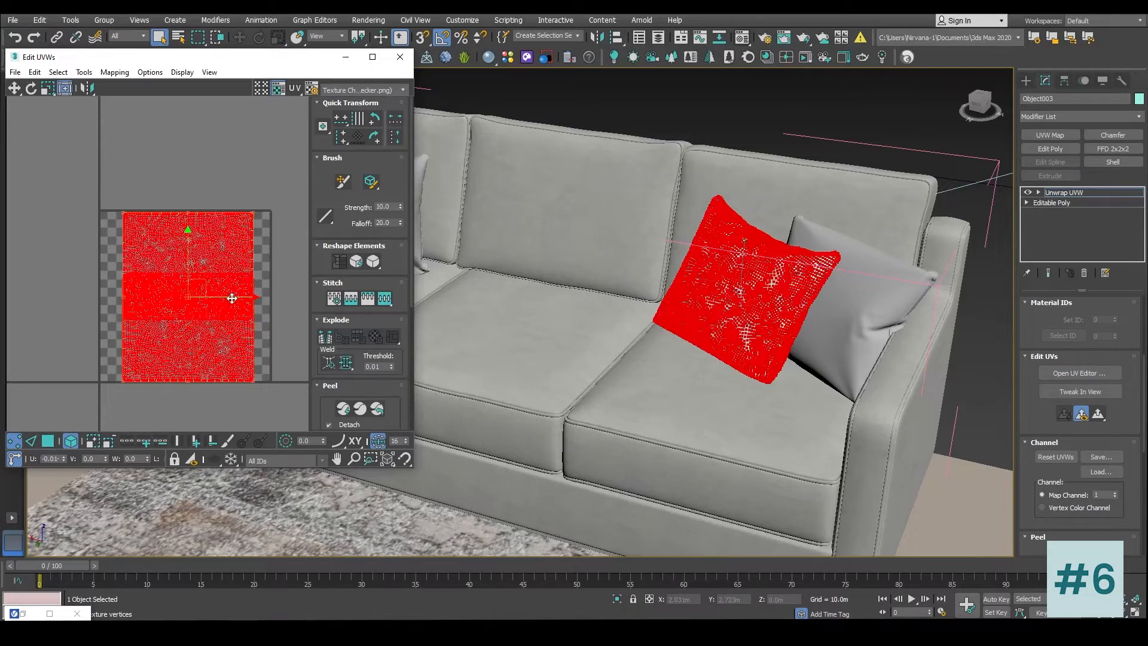
left_click_drag(232, 297, 230, 298)
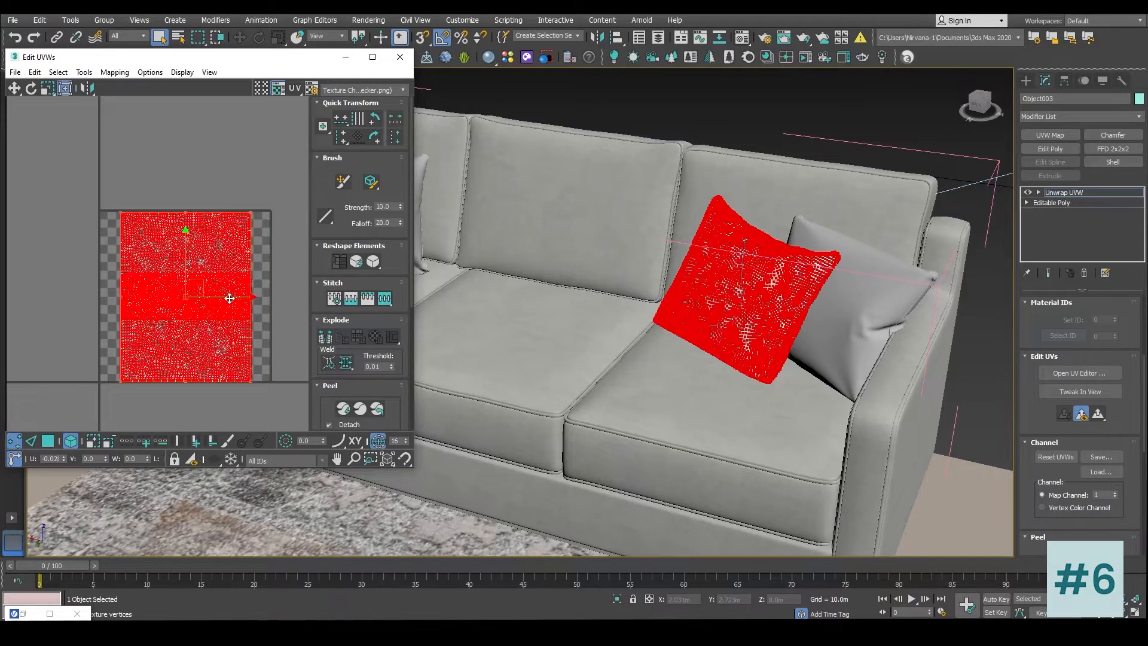
left_click(261, 181)
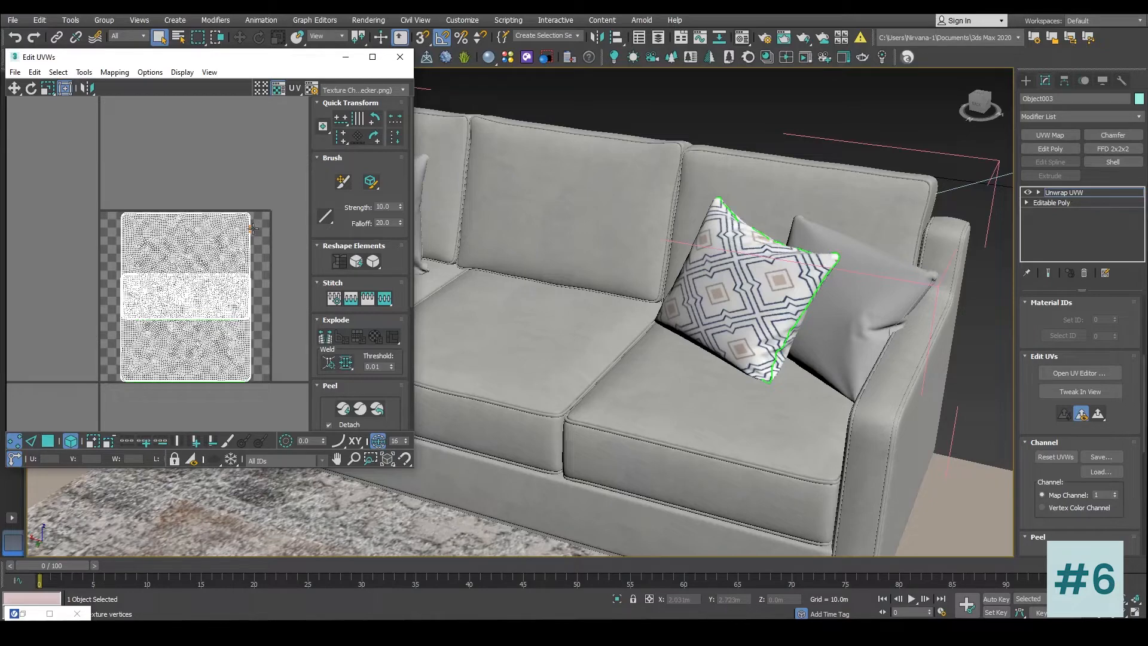
Step: Move the upper UV shell down to recentre the pattern on the pillow's front, and leave the UV editor
left_click(213, 238)
left_click_drag(187, 217, 185, 246)
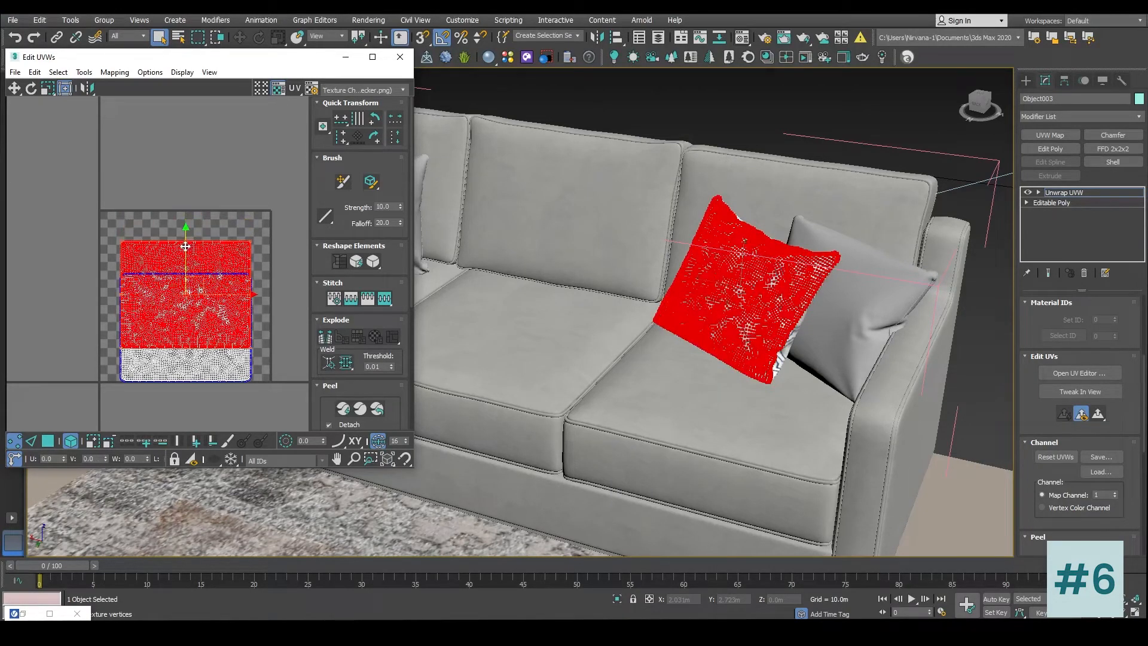
left_click(218, 154)
left_click(216, 248)
left_click(226, 172)
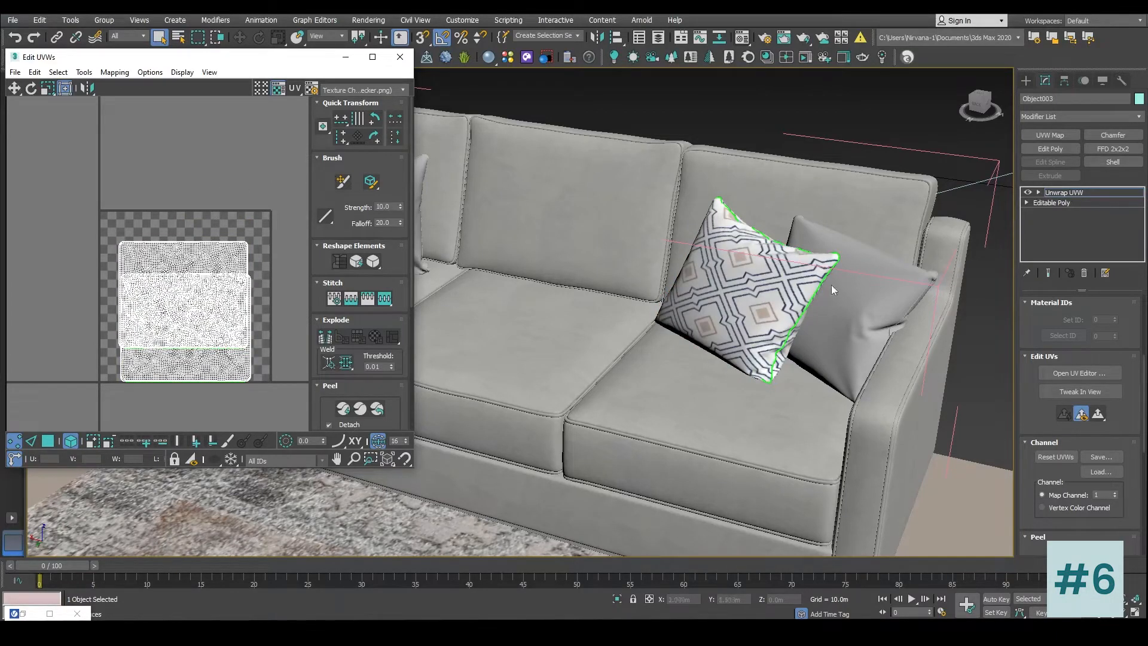
left_click(1026, 80)
Step: Add an Unwrap UVW modifier to the plain front pillow at the sofa's other end and open its UV editor
left_click(335, 216)
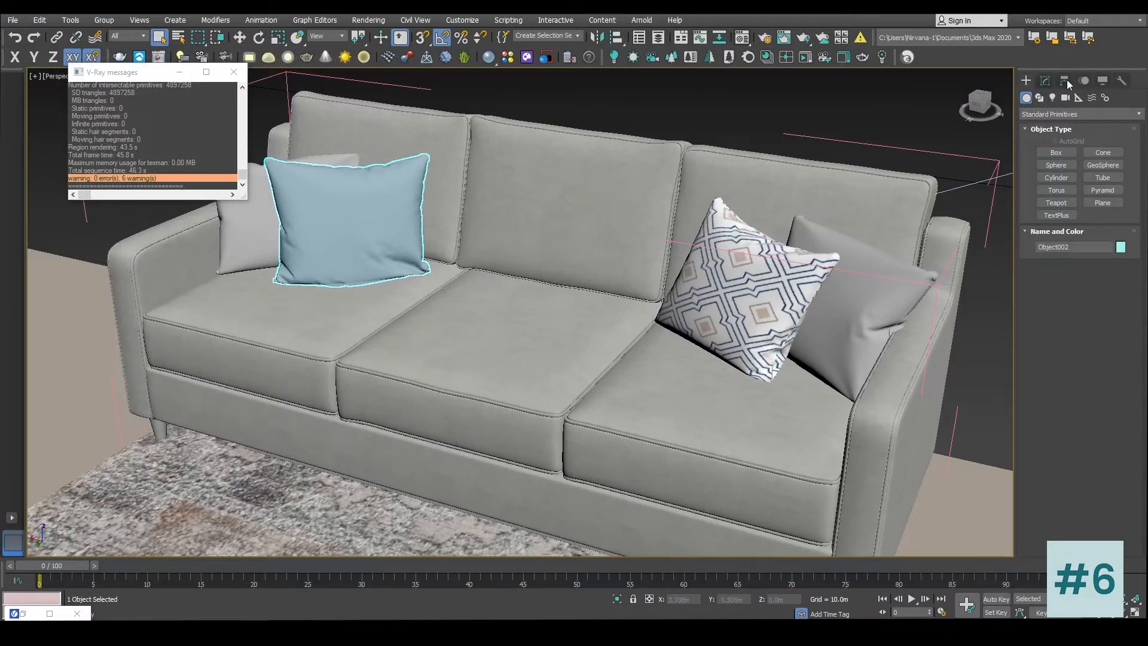
left_click(1046, 80)
left_click(1094, 116)
key("u")
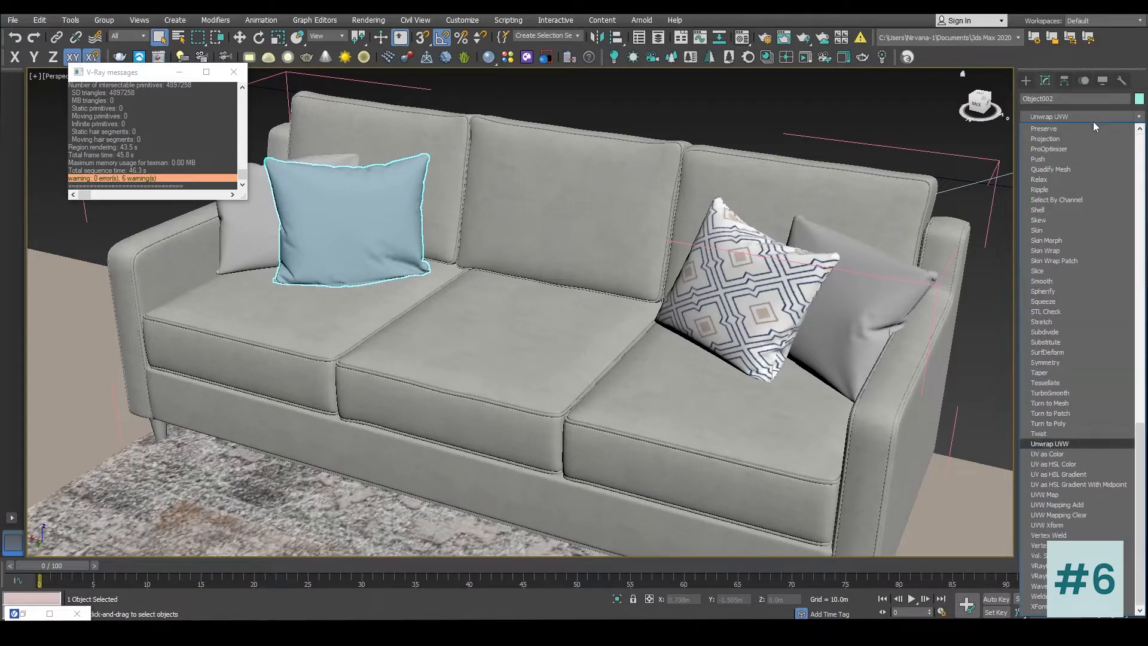
left_click(1077, 445)
left_click(1079, 372)
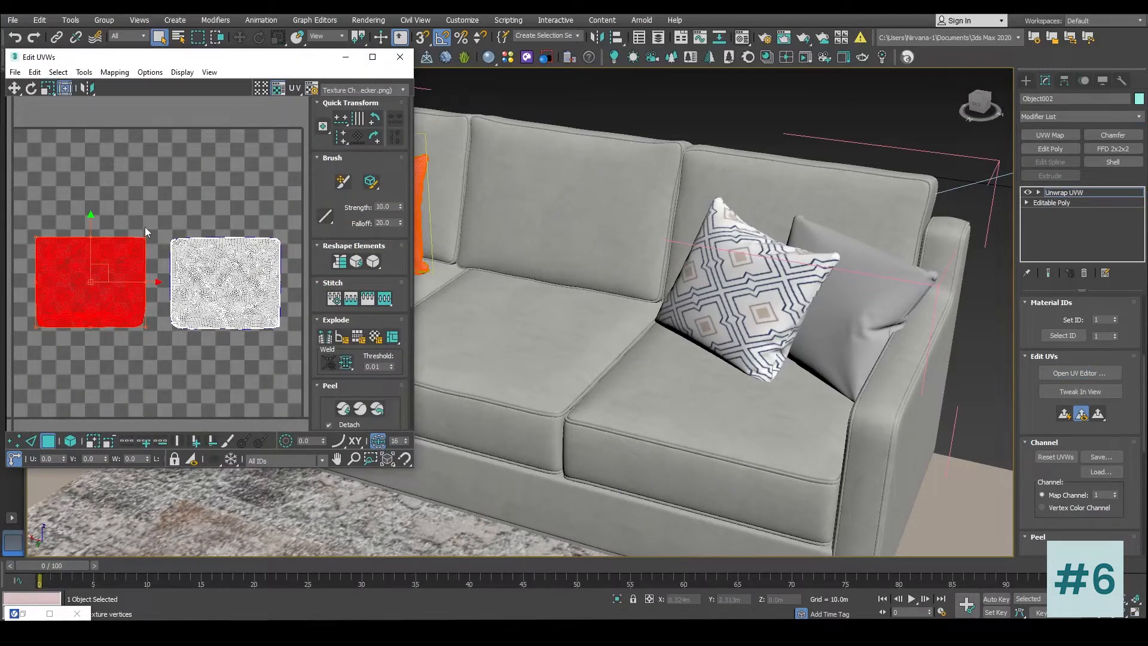
Step: Enlarge both of this pillow's UV shells to nearly the texture square's width, overlap them vertically, and close the UV editor
left_click_drag(145, 234, 277, 150)
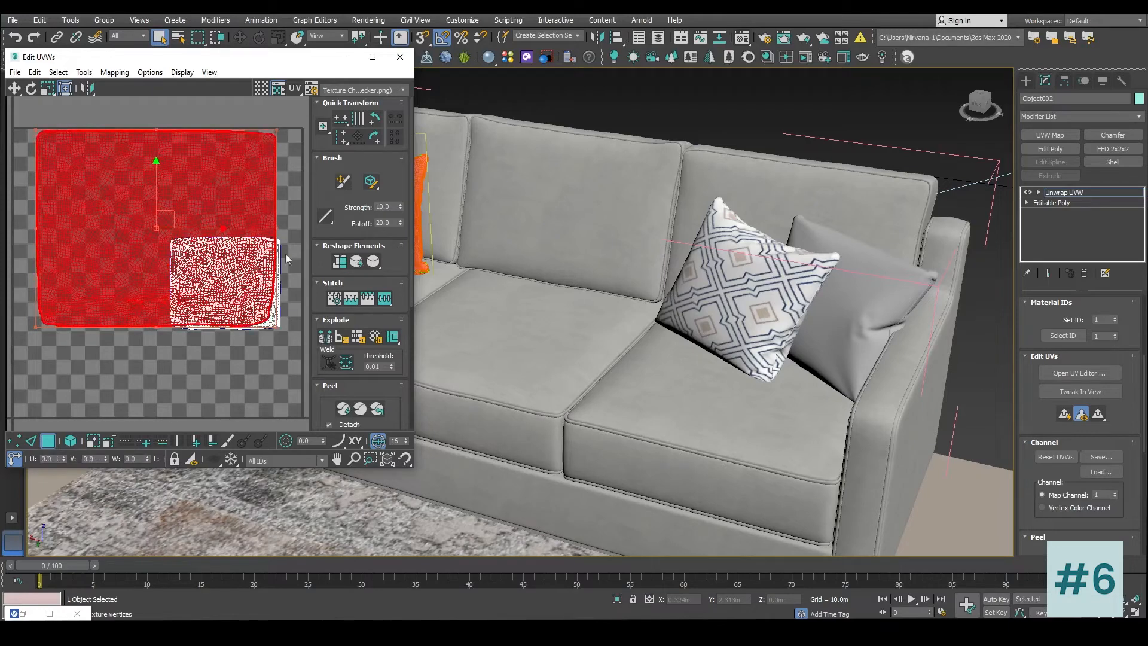
left_click(272, 326)
left_click(70, 440)
left_click(273, 323)
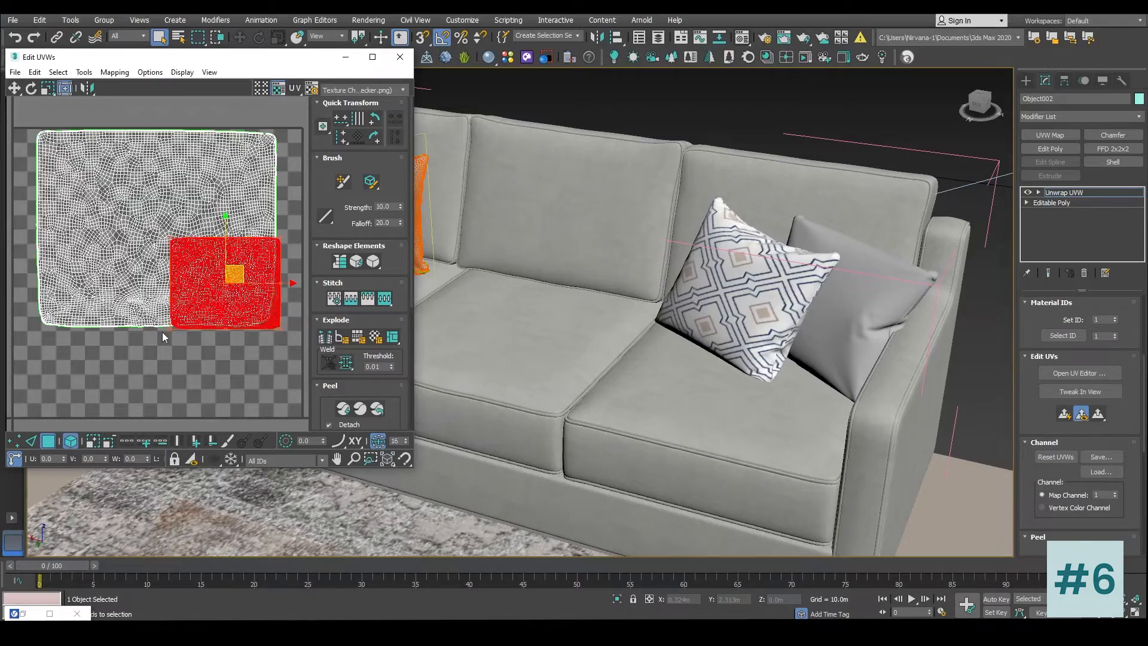
left_click_drag(170, 331, 38, 405)
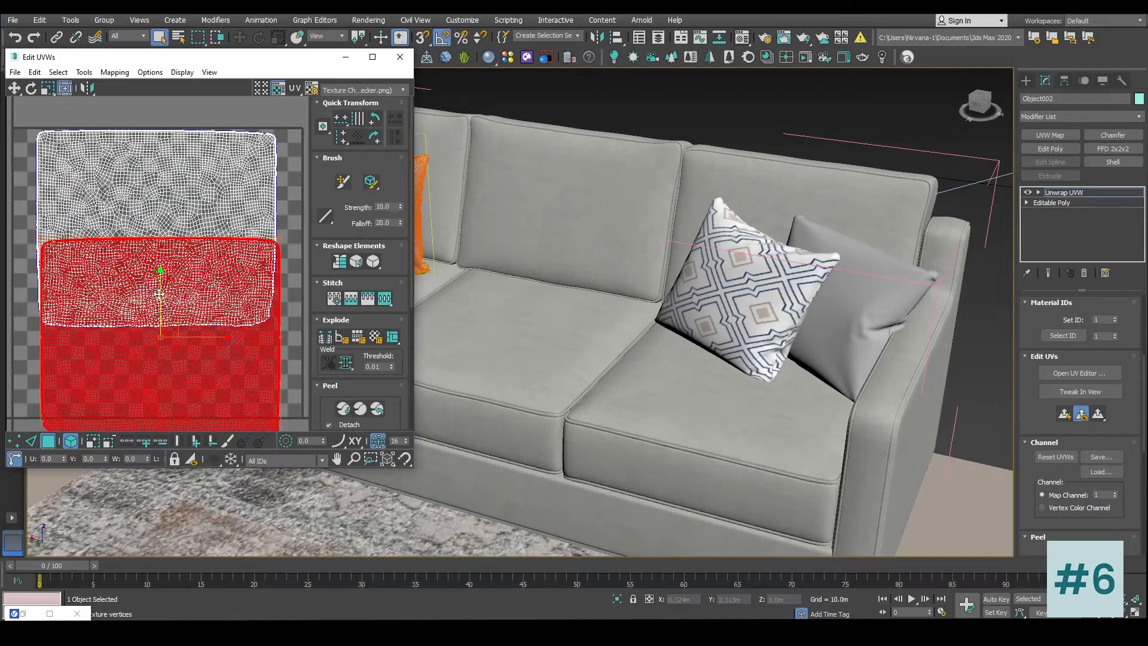
mouse_move(158, 295)
left_mouse_down()
mouse_move(160, 261)
mouse_move(159, 272)
left_mouse_up()
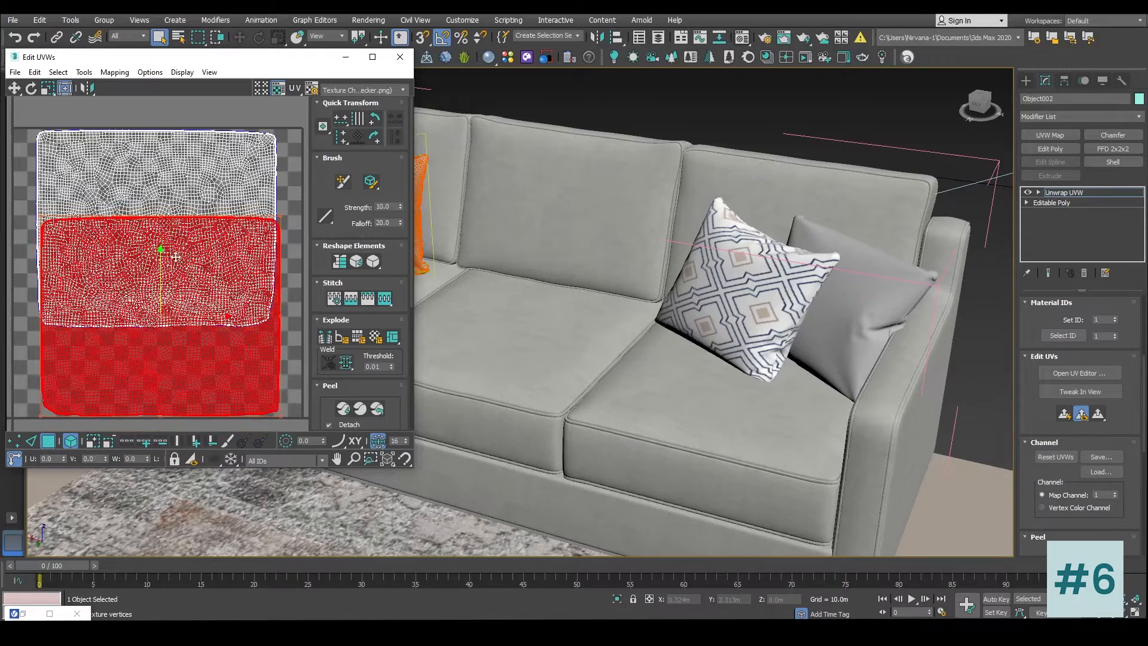
left_click(289, 179)
left_click(400, 57)
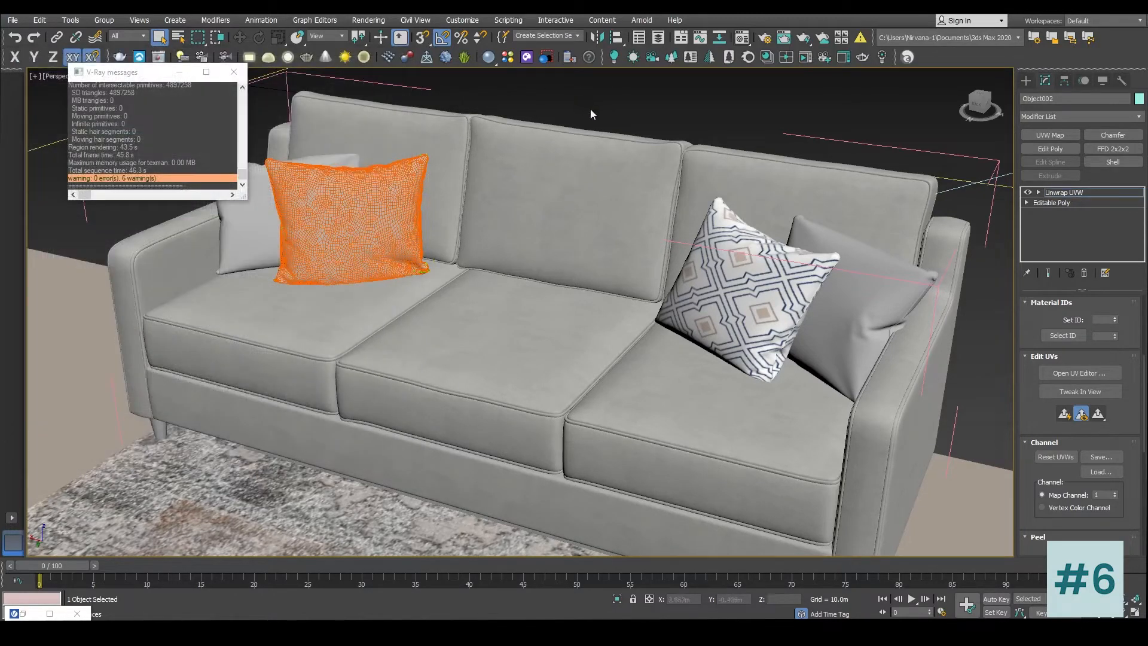
Step: Assign the Pillow 1 material to the newly unwrapped front pillow
left_click(742, 37)
double_click(980, 238)
left_click(389, 145)
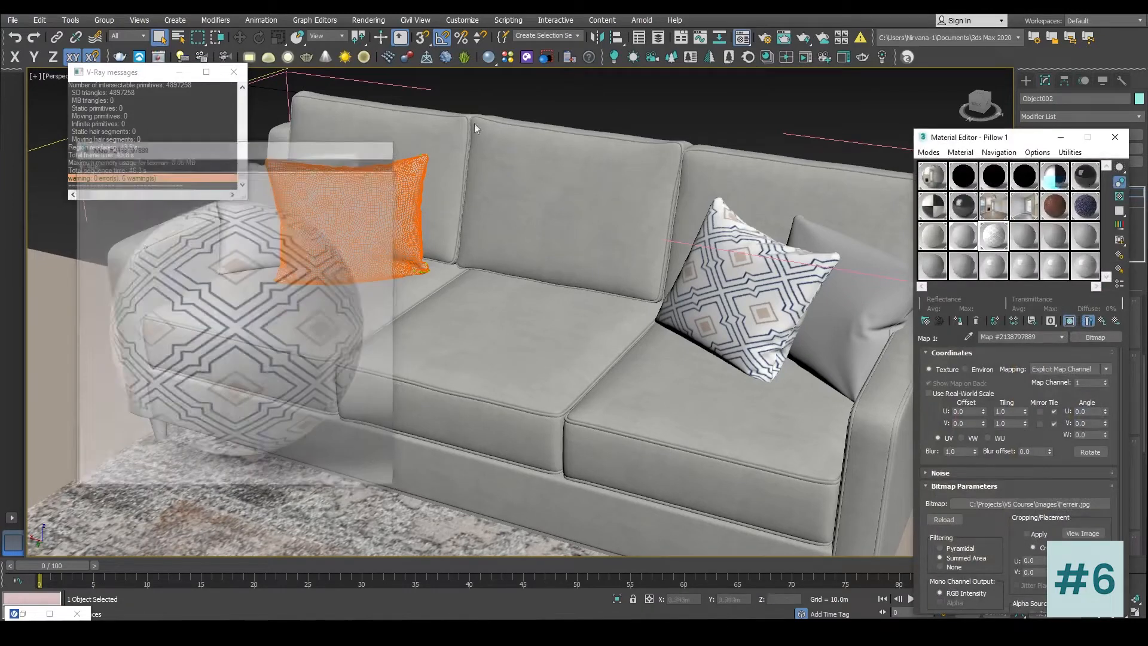
left_click(1025, 80)
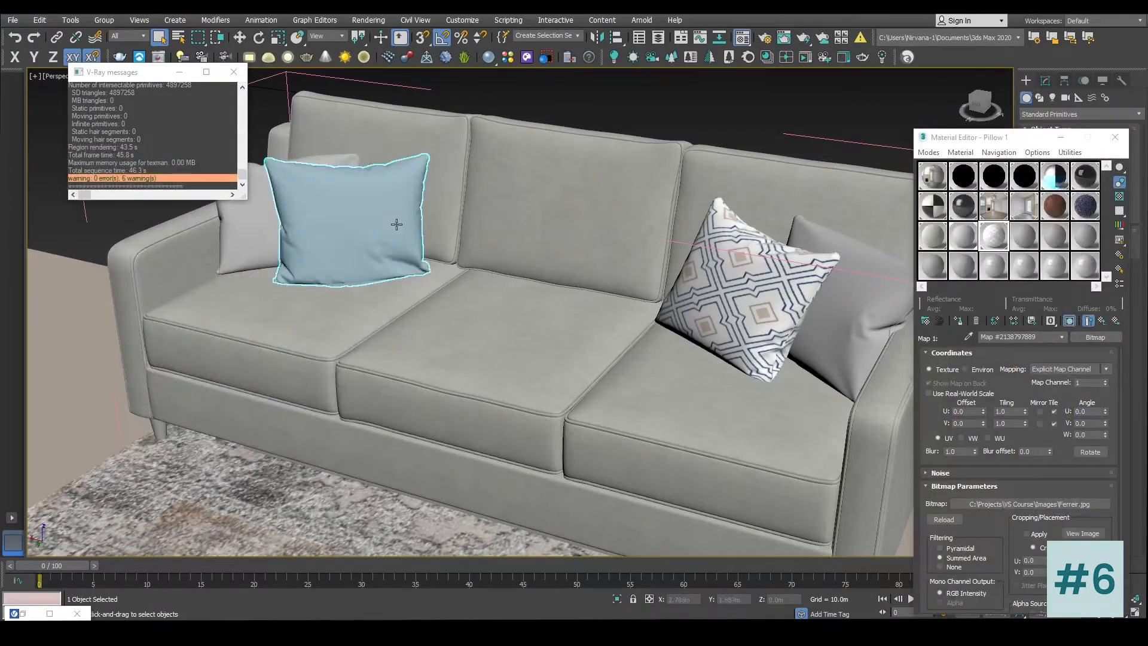
left_click(957, 321)
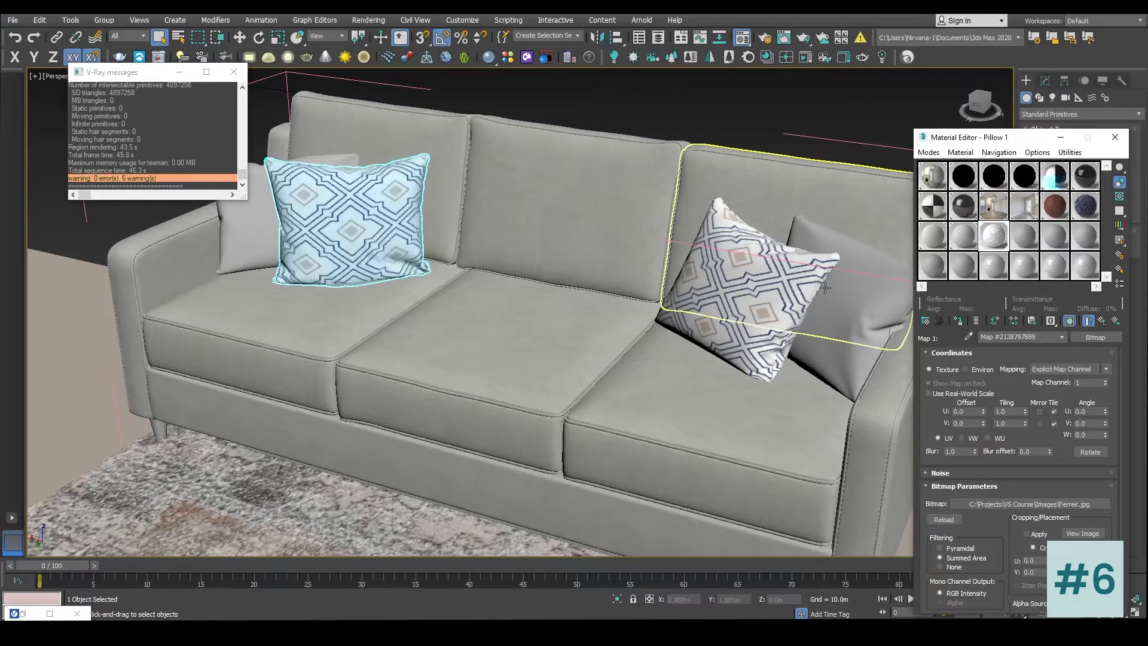
Step: Select the plain back pillow at the sofa's right end, name an unused material Pillow 2 and change its type to VRayMtl
left_click(646, 97)
left_click(845, 303)
left_click(1024, 236)
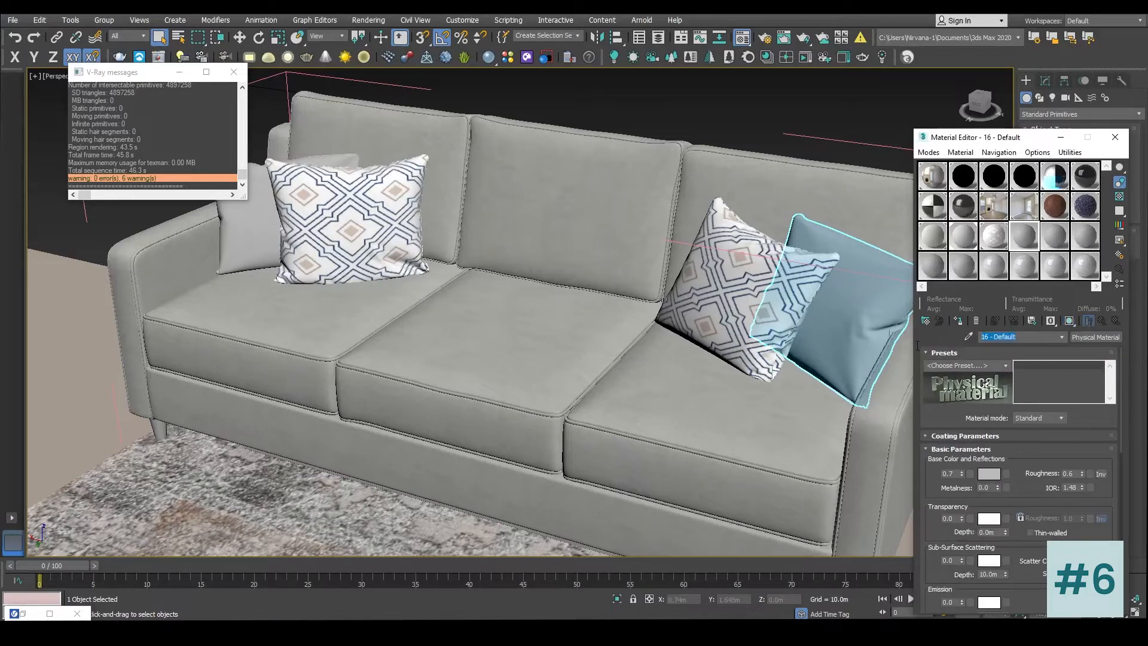
type("Pillow 2")
left_click(1096, 338)
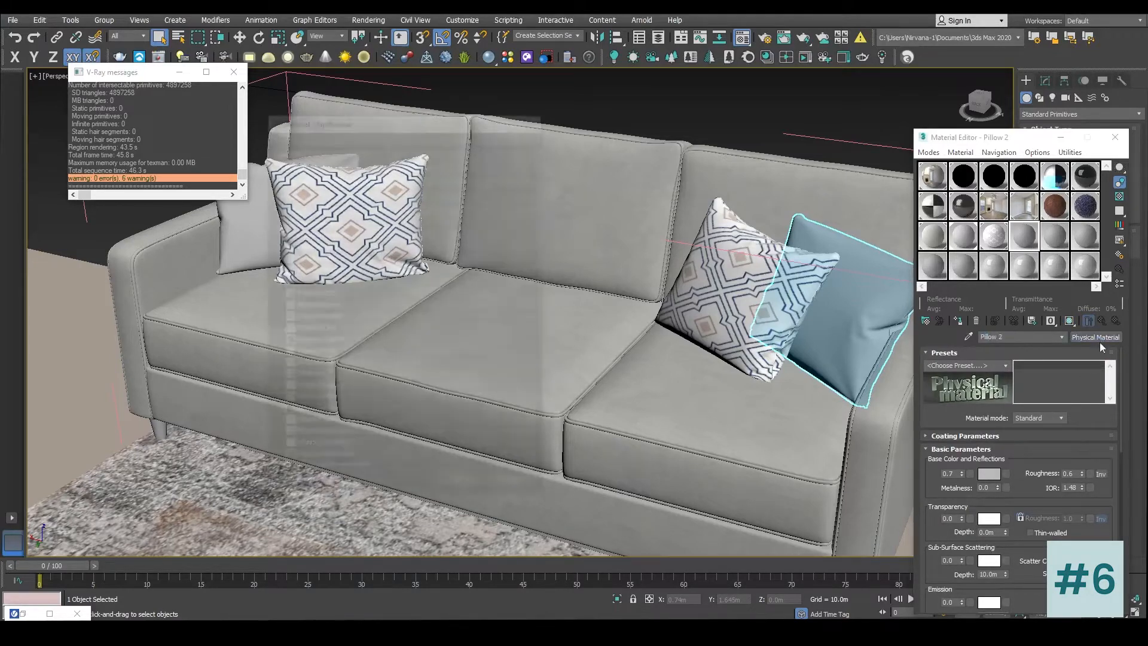
double_click(319, 376)
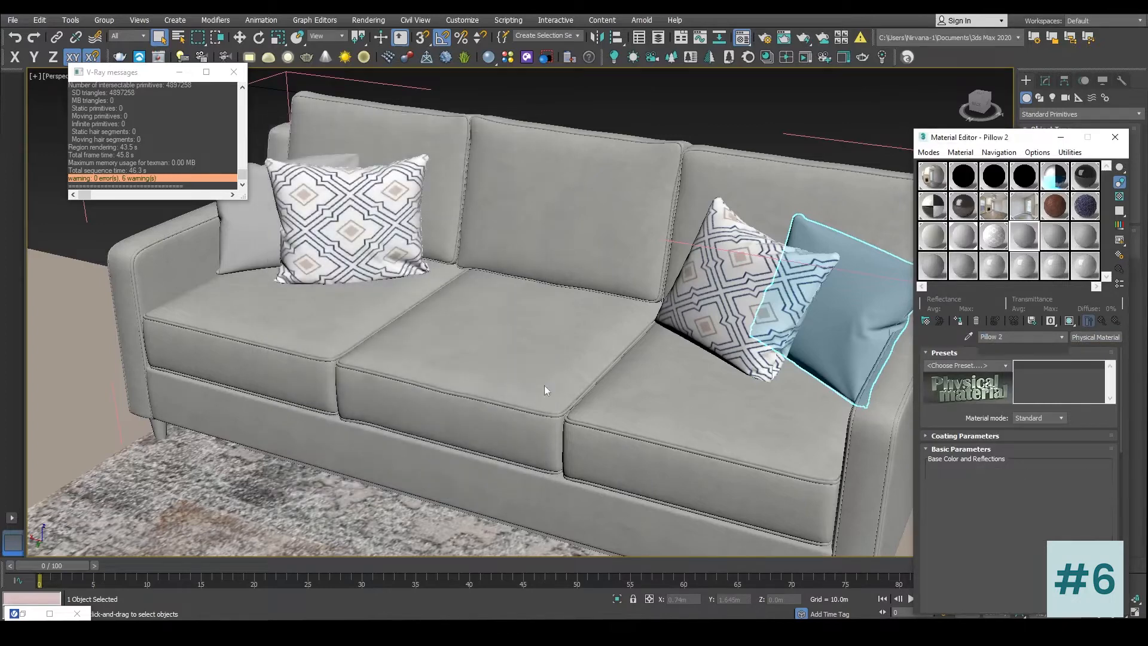
Step: Put a Falloff map in Pillow 2's diffuse slot and start adding a Bitmap to the falloff's front slot
left_click(1010, 367)
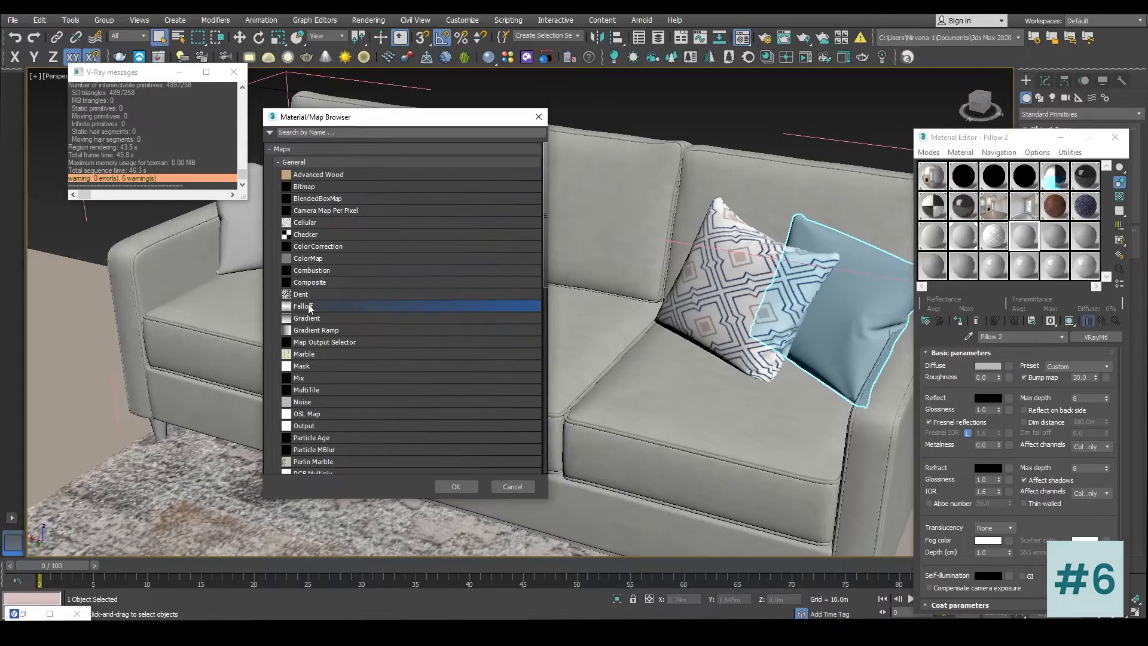
double_click(309, 306)
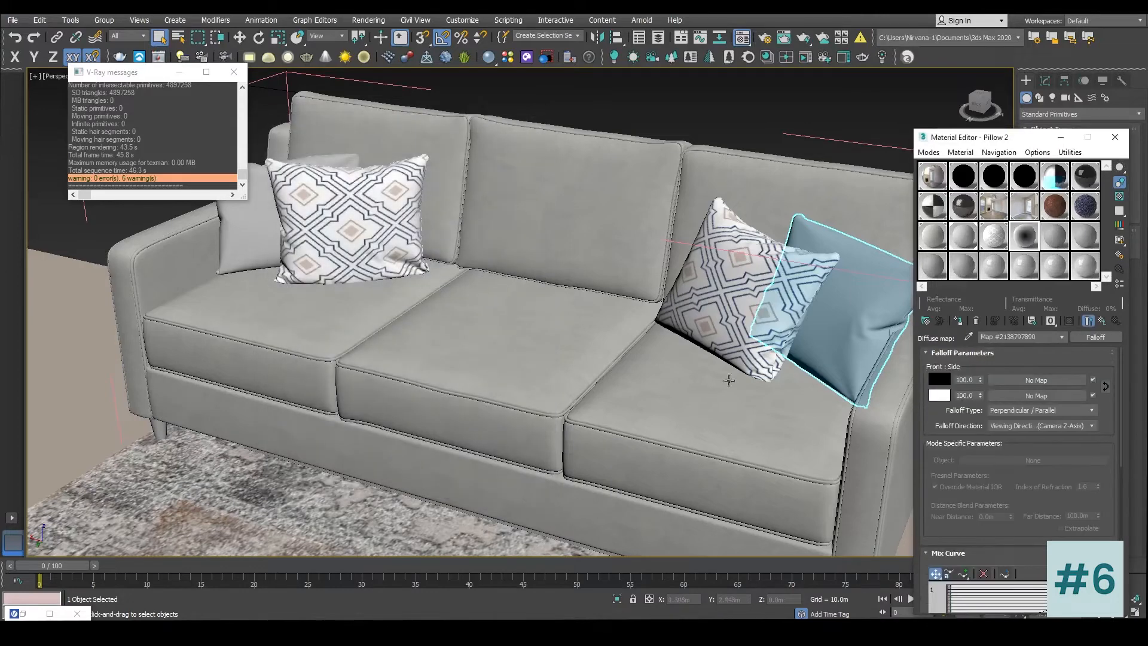
left_click(1035, 379)
double_click(315, 186)
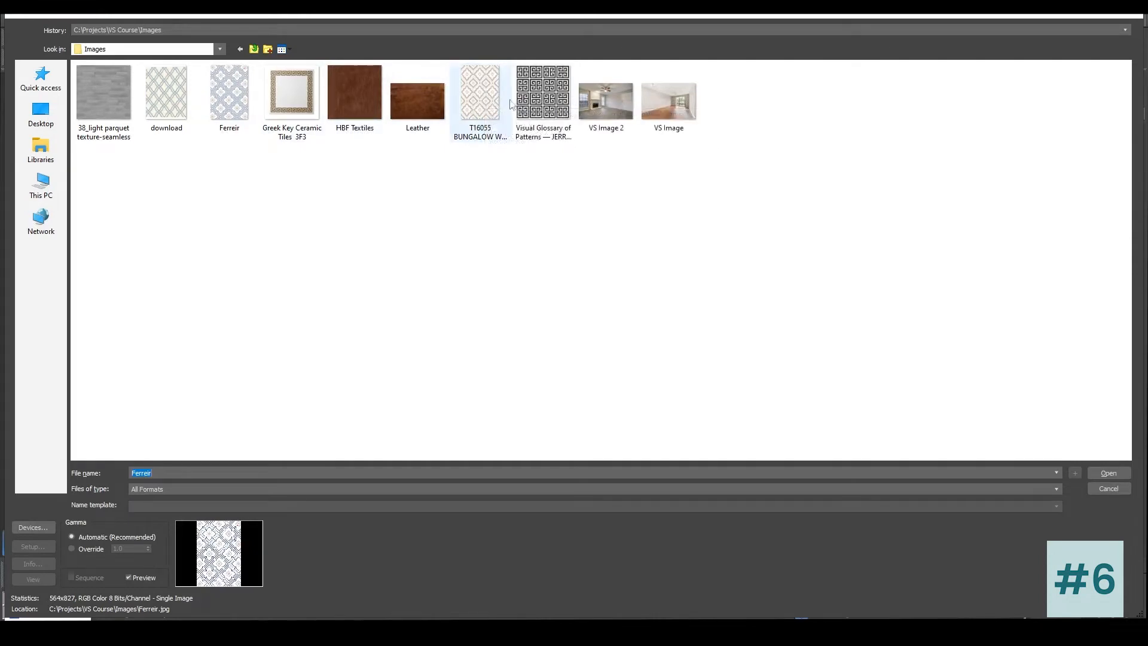
Step: Shorten the black-and-white pattern image's file name to Visual Glossary and load it as the bitmap
left_click(538, 98)
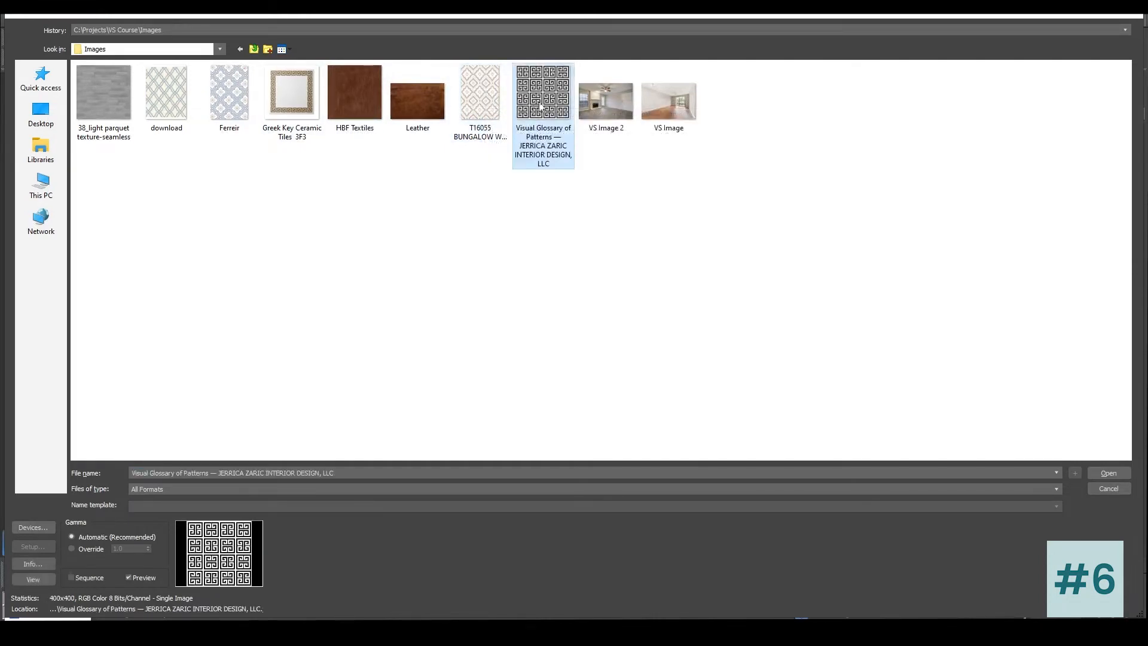
left_click(561, 146)
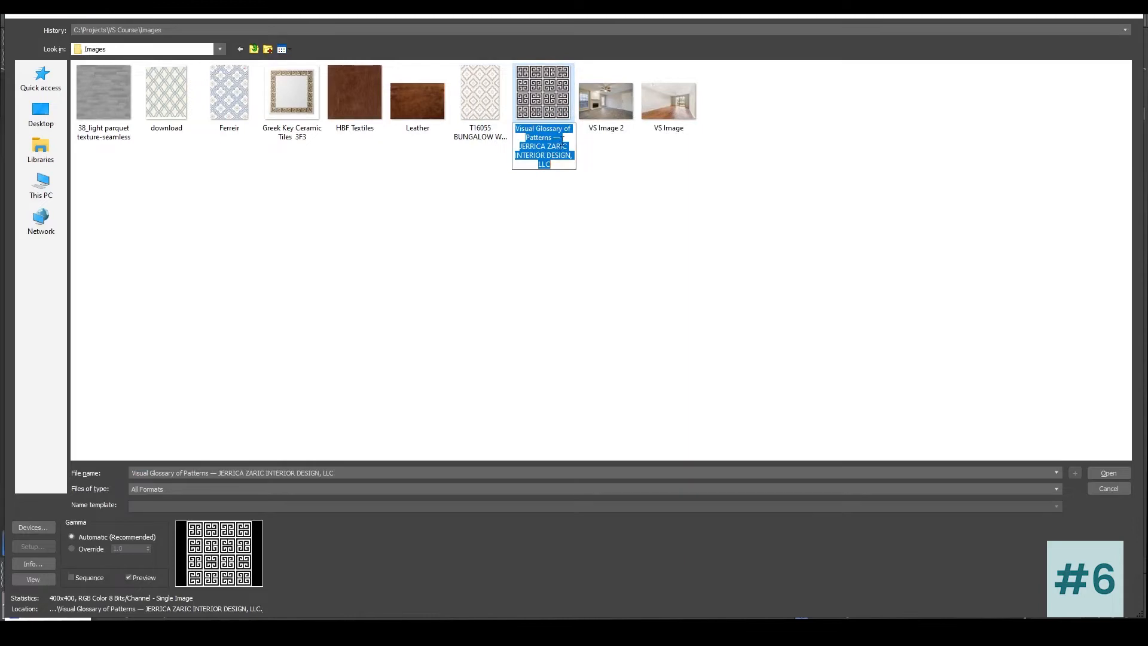
left_click_drag(565, 128, 679, 195)
key("Delete")
key("Return")
left_click(529, 104)
double_click(530, 104)
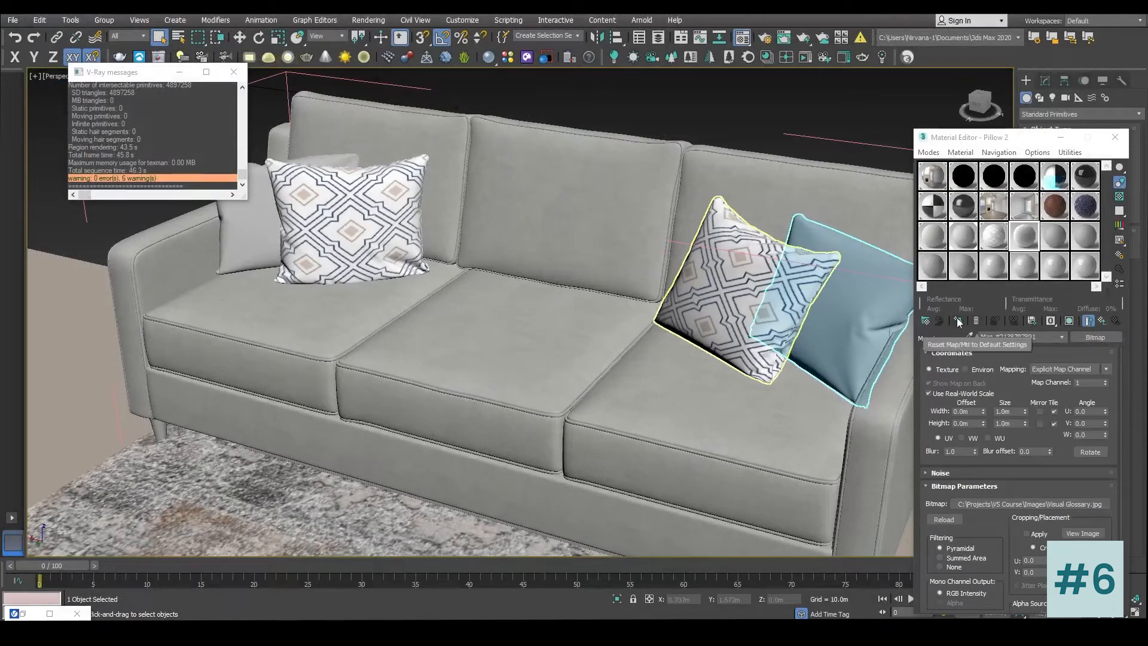
Step: Show the map in the viewport, assign Pillow 2 to the selected back pillow, and set the bitmap's filtering to Summed Area
left_click(1073, 321)
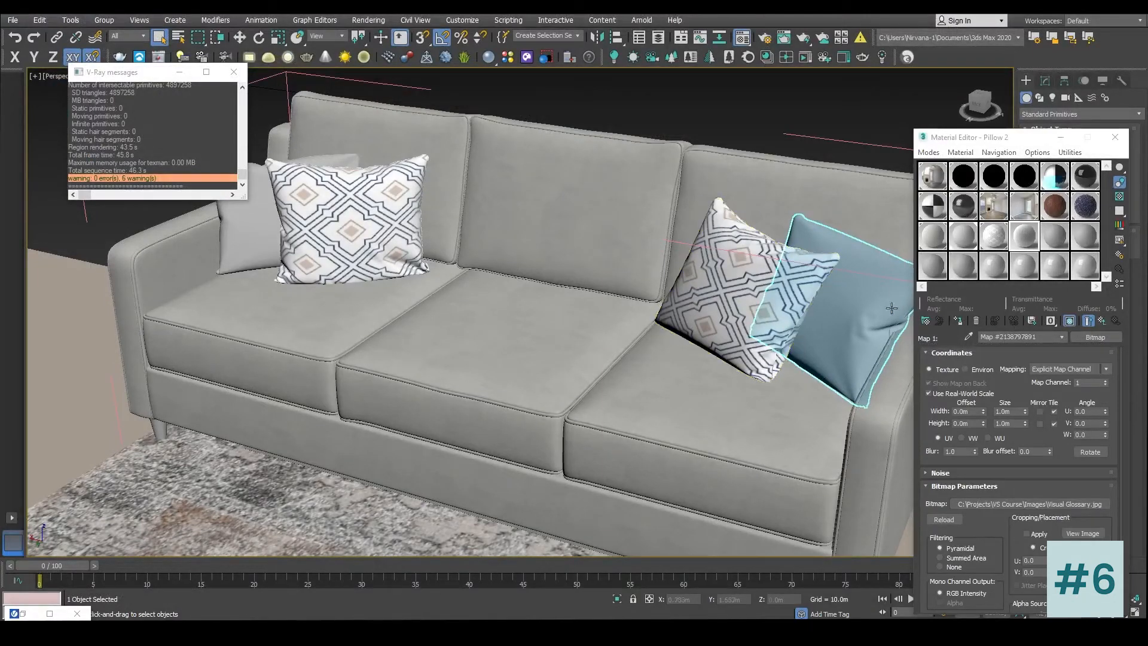
left_click(959, 323)
left_click_drag(1012, 143, 422, 149)
left_click(366, 565)
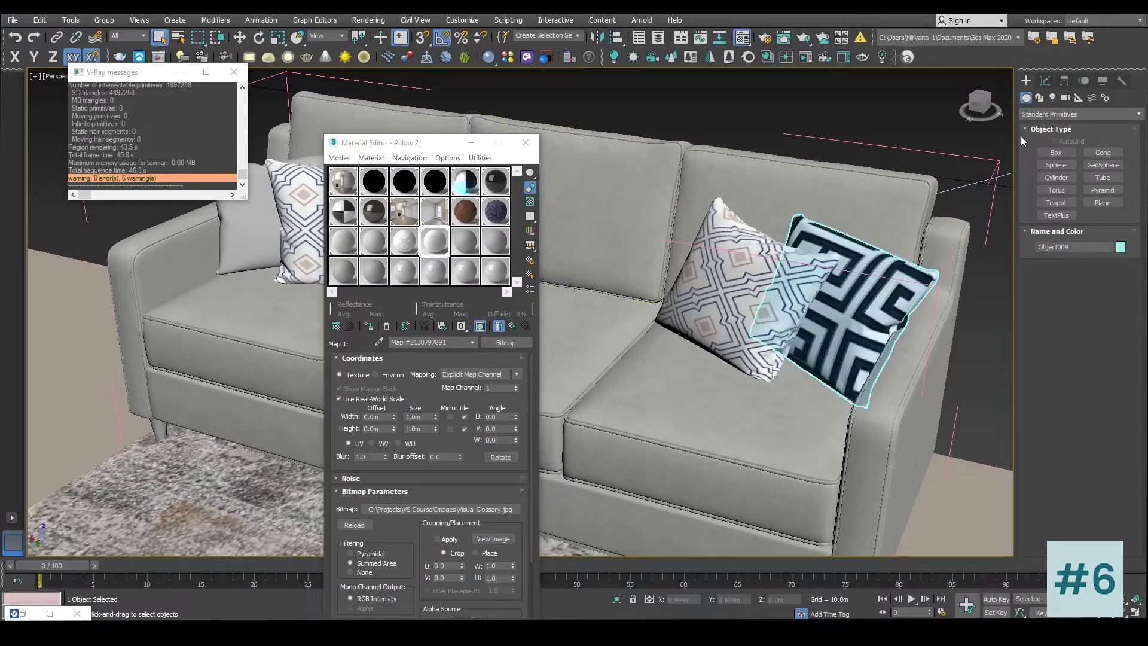
Step: Add an Unwrap UVW modifier to the right-hand back pillow and open its UV editor
left_click(1045, 80)
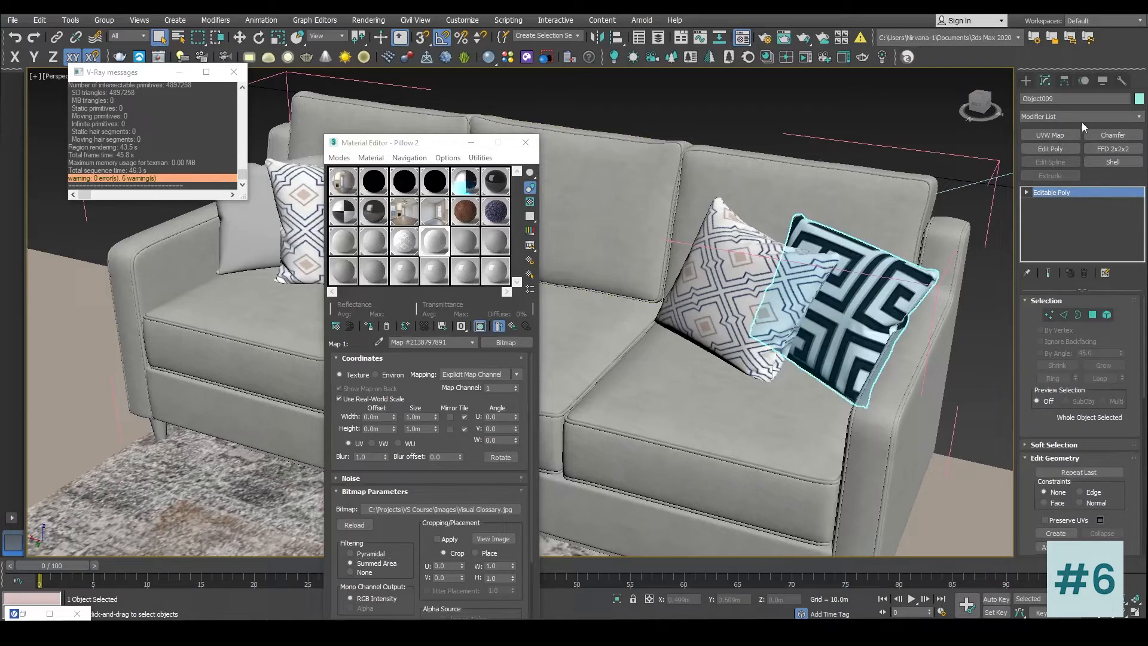
left_click(1081, 117)
key("u")
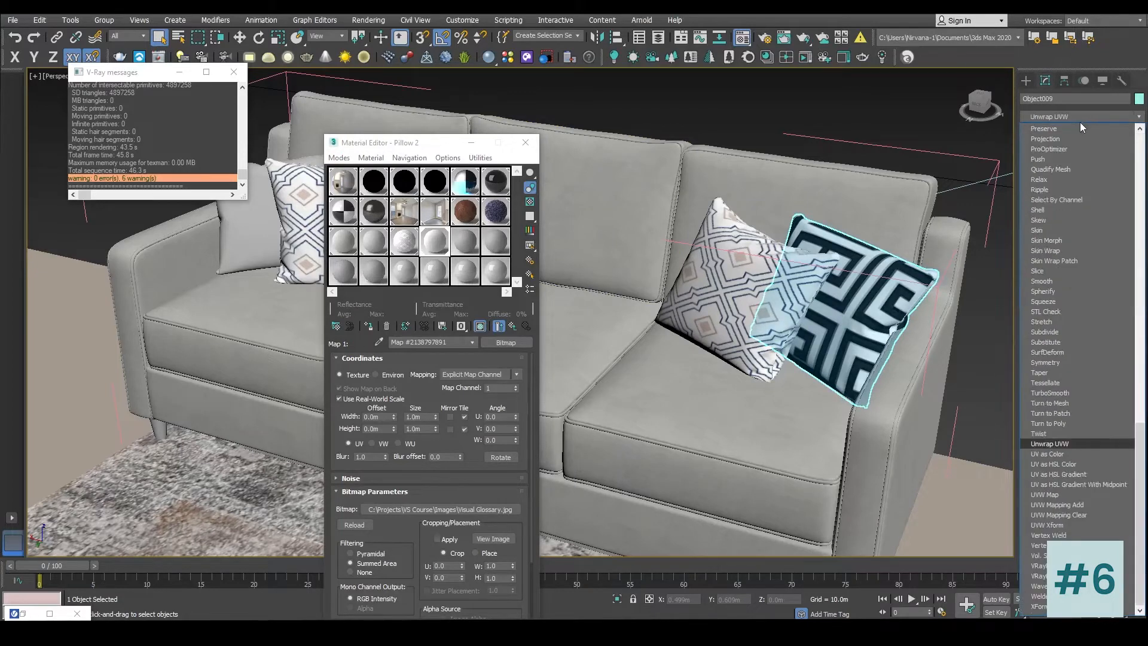
left_click(1043, 441)
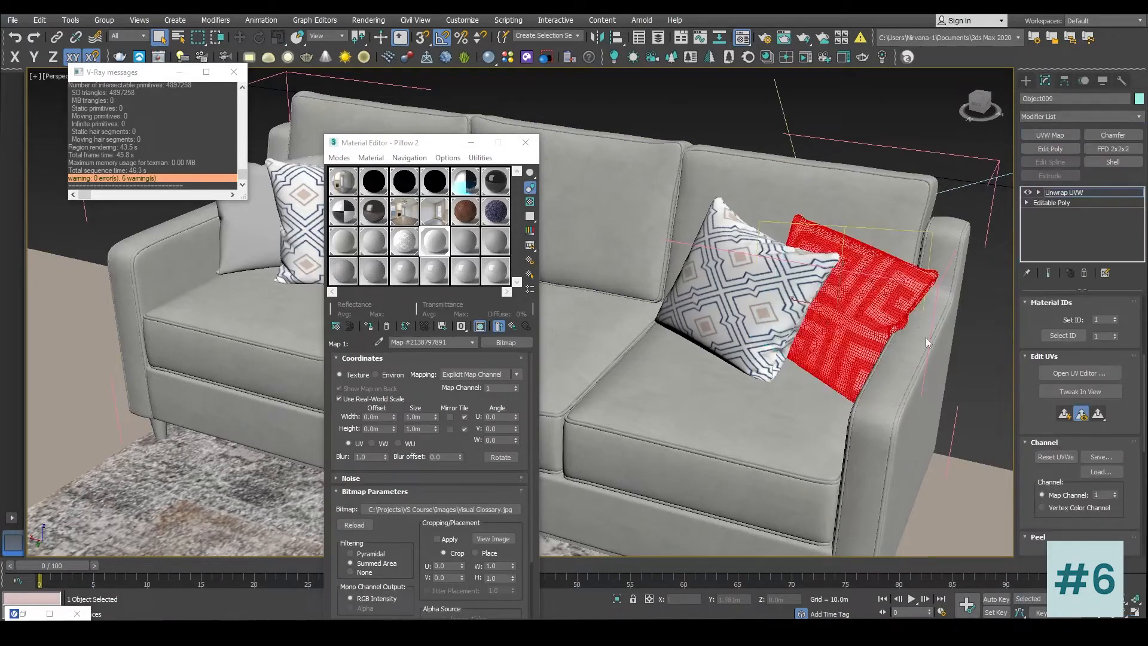
left_click(1080, 372)
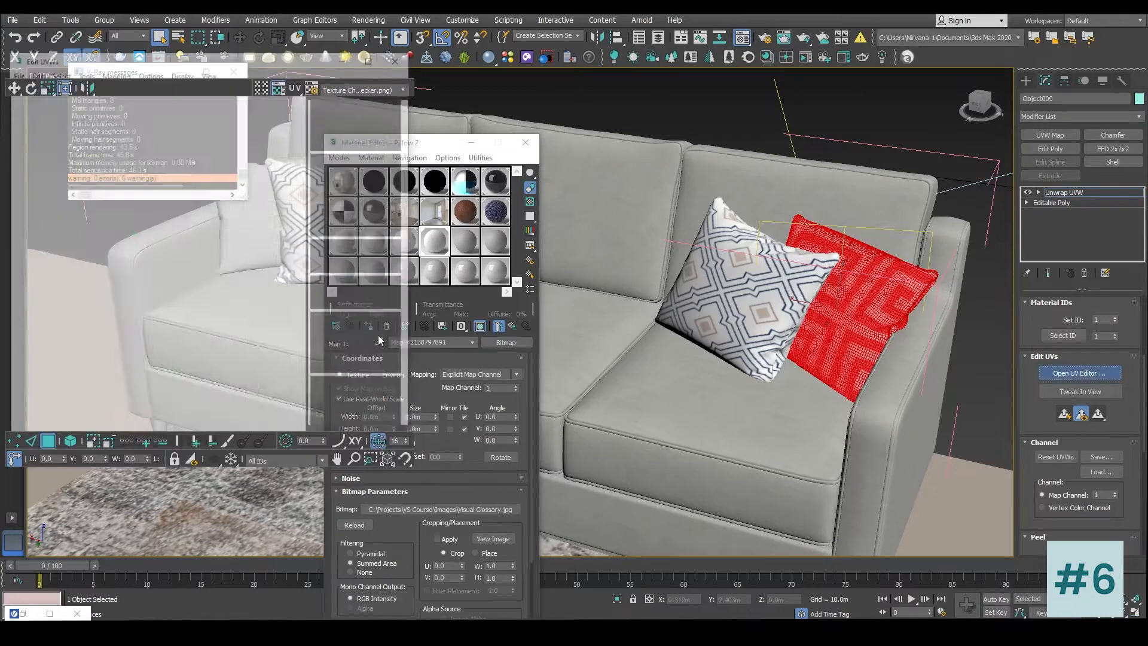
Step: Select both of this pillow's UV shells and scale them up uniformly to about 209%
left_click(227, 220)
left_click_drag(209, 203, 41, 418)
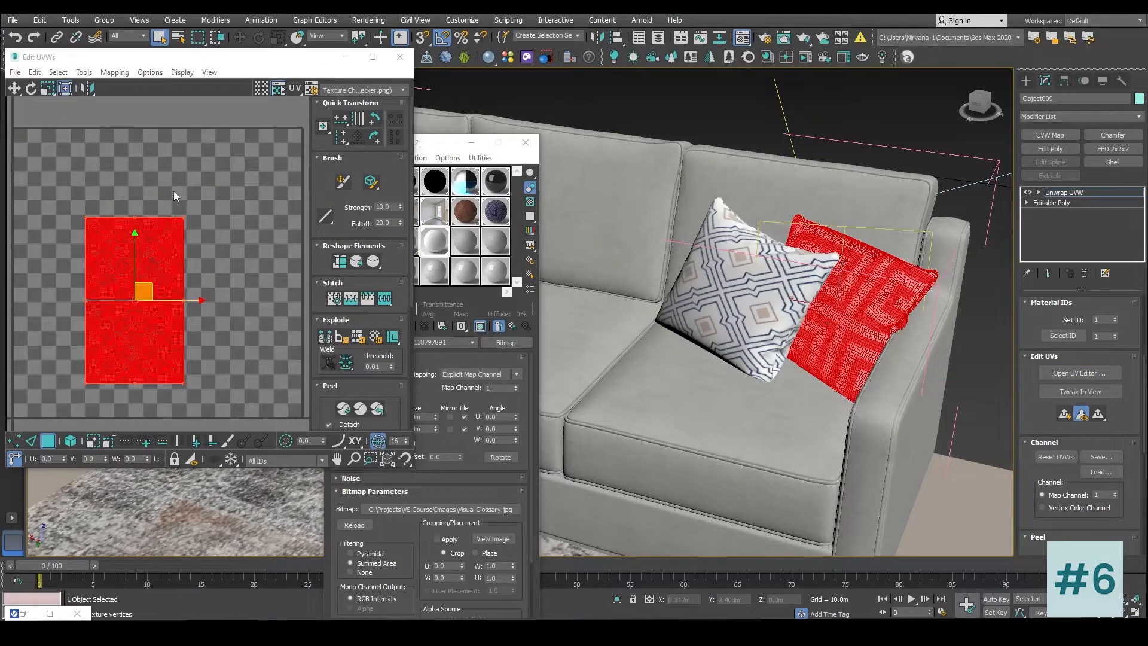
left_click_drag(184, 217, 294, 89, "ctrl")
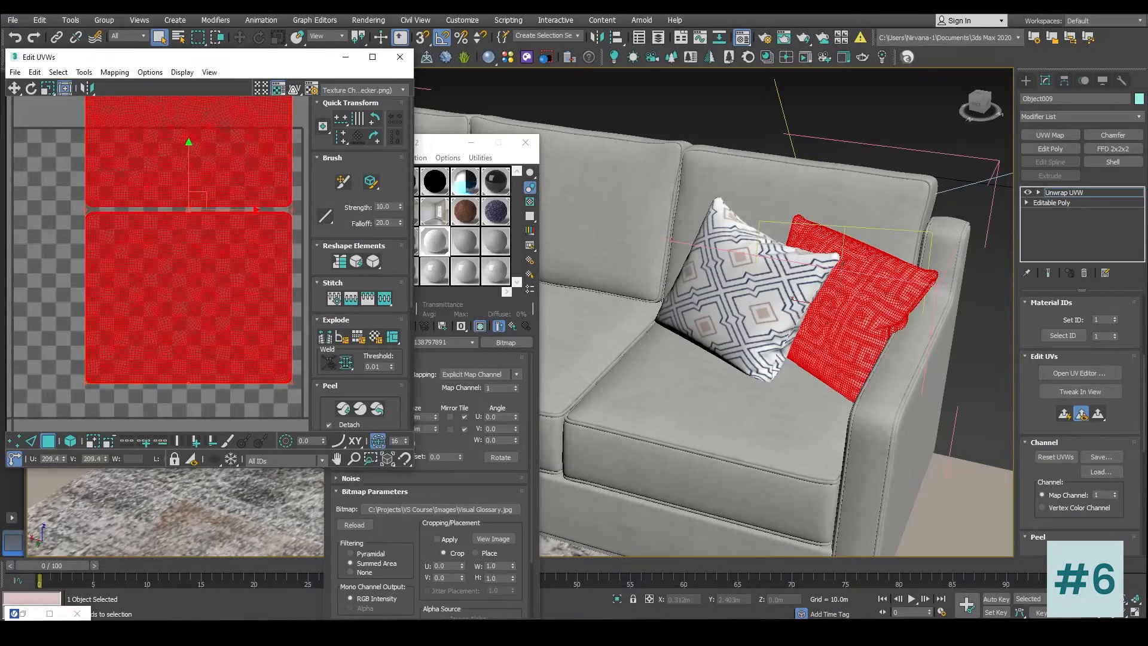
Step: Move both enlarged shells so the upper one sits inside the texture square's upper-left area, and leave the UV editor
scroll(183, 272, "down", 3)
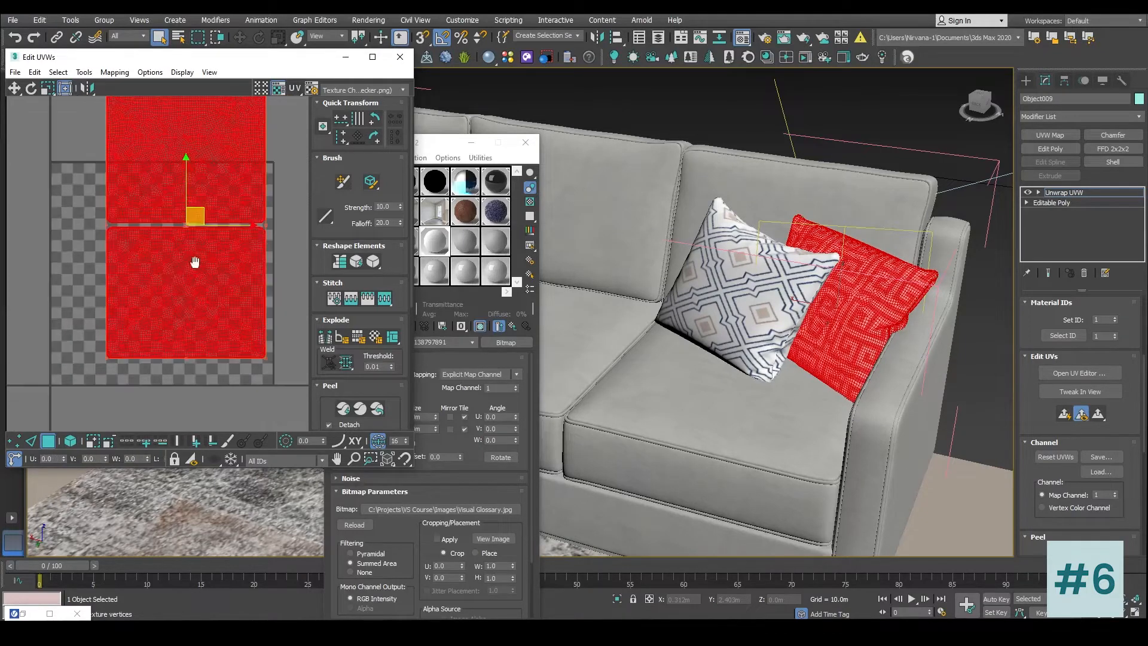
middle_click_drag(185, 281, 153, 323)
left_click_drag(144, 290, 108, 363)
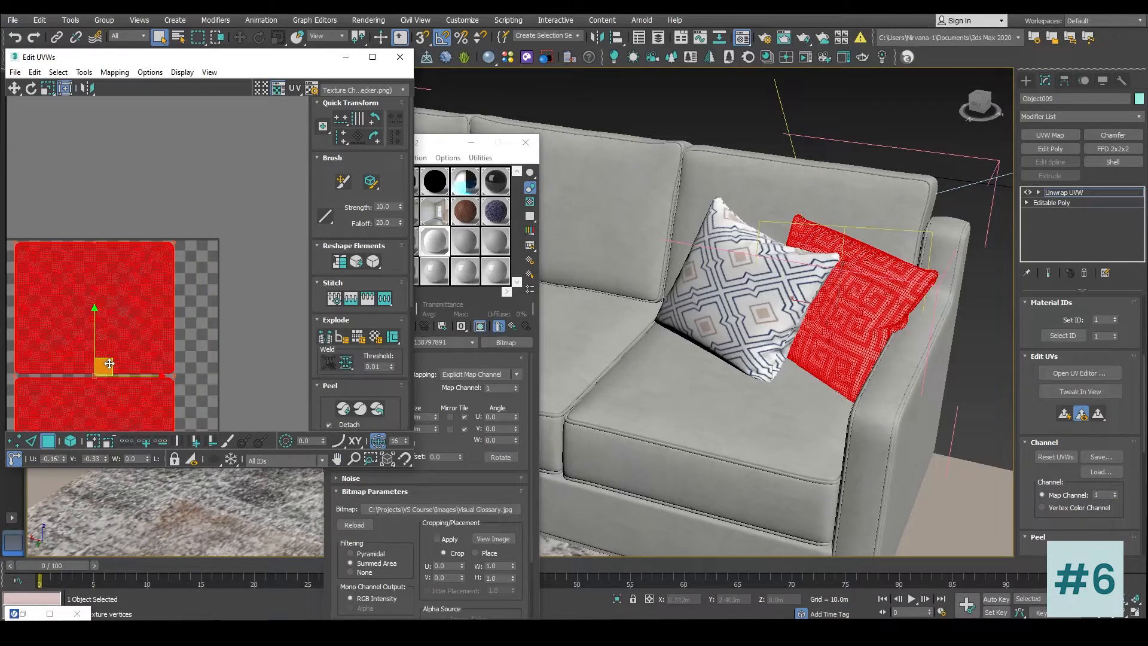
left_click_drag(108, 364, 106, 382)
left_click(189, 279)
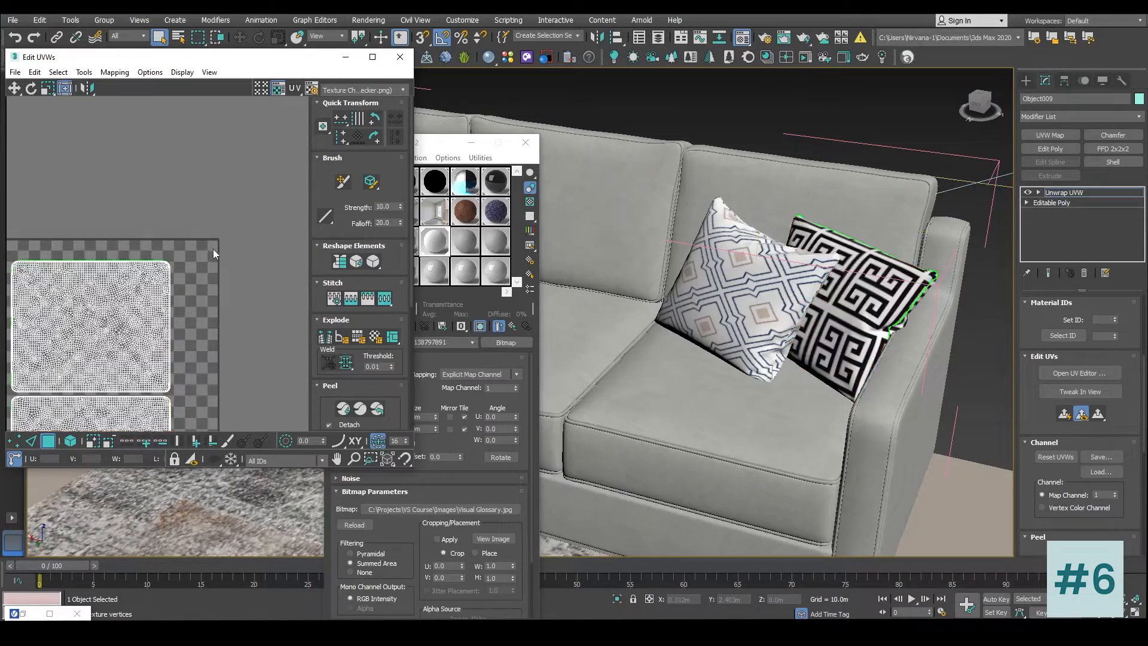
scroll(215, 251, "down", 2)
middle_click_drag(221, 303, 248, 221)
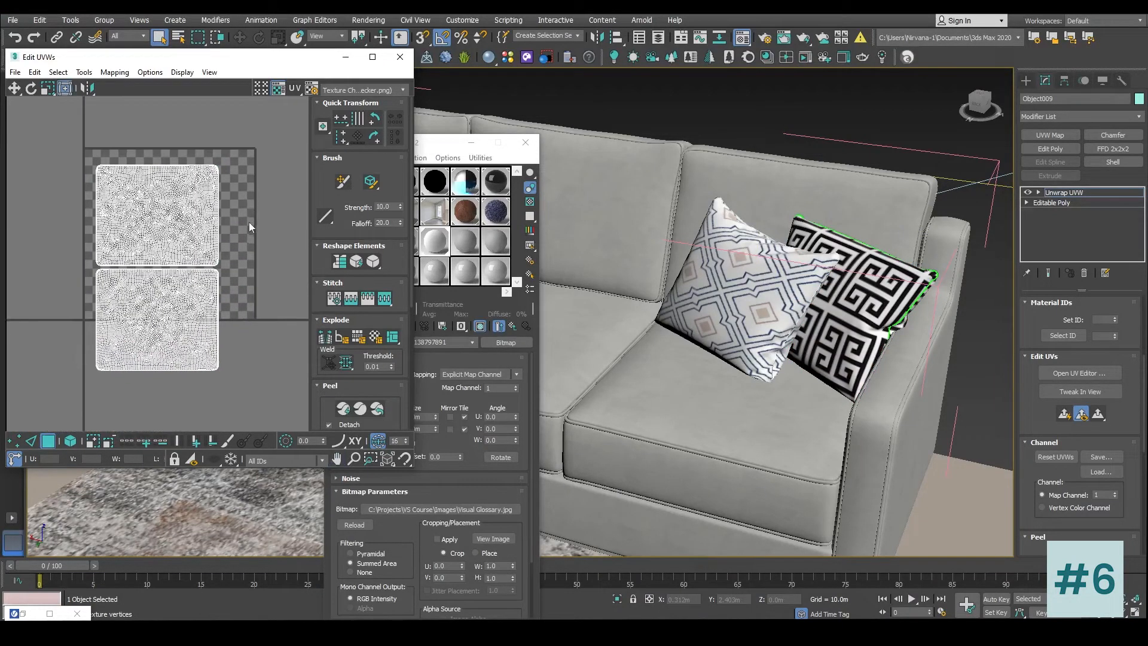
left_click(1026, 80)
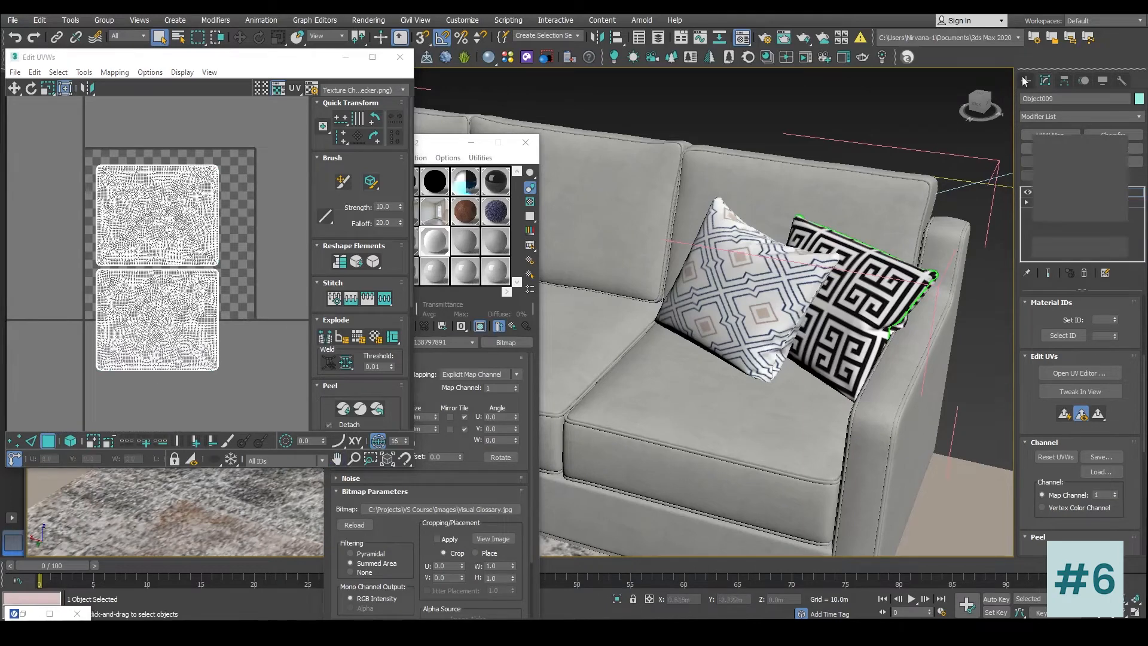
Step: Assign the Pillow 2 material to the plain back pillow at the sofa's left end
left_click(255, 216)
left_click(428, 242)
left_click(369, 327)
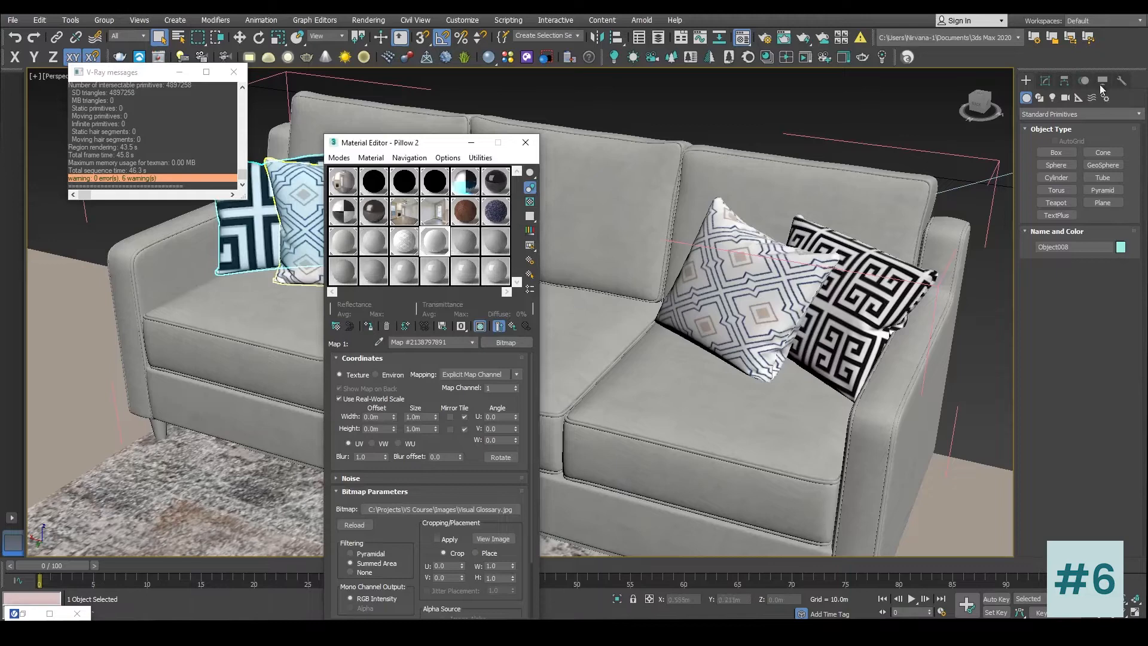
Step: Add an Unwrap UVW modifier to the left-hand back pillow and open its UV editor
left_click(1046, 81)
left_click(1089, 116)
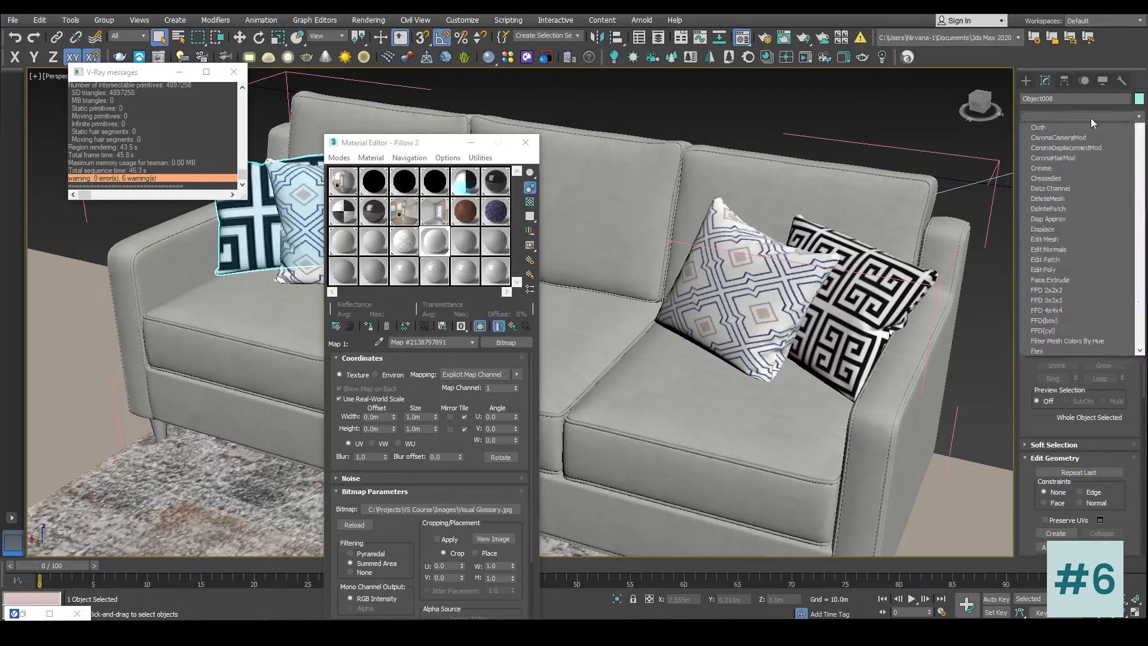
scroll(1087, 296, "down", 10)
left_click(1065, 450)
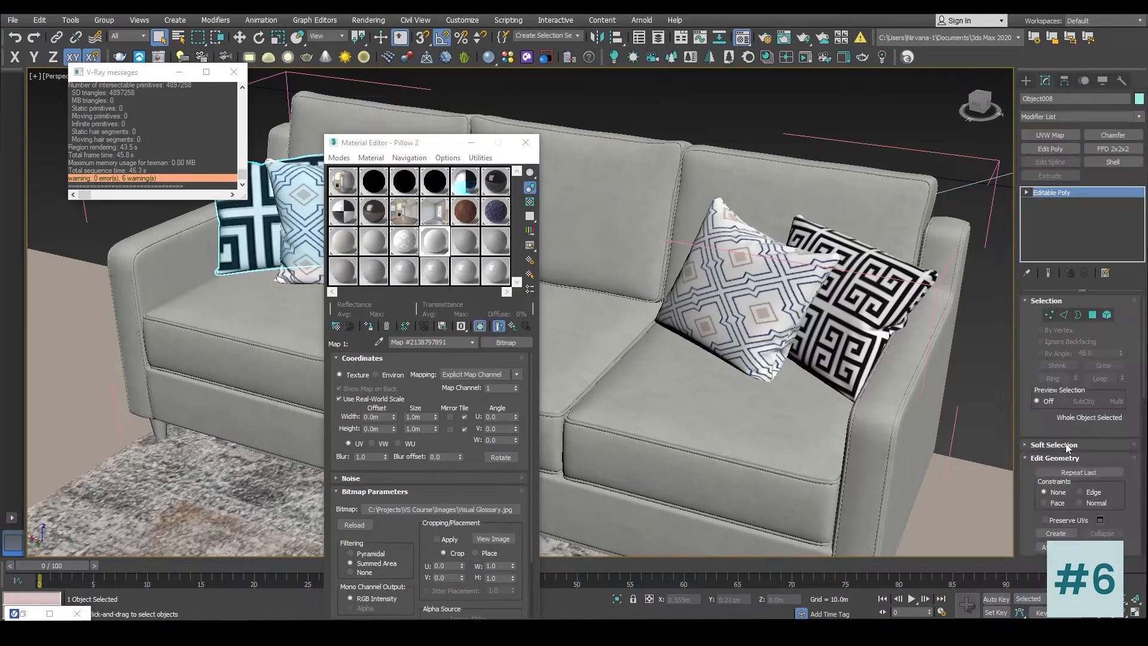
left_click(1079, 372)
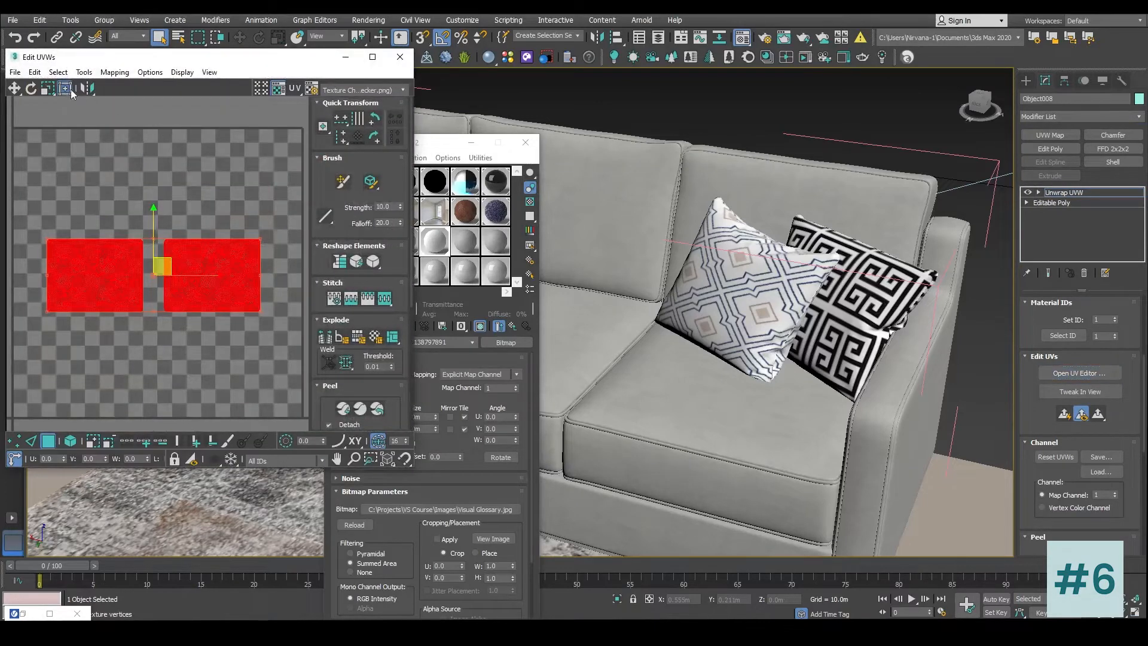
Step: Scale up both of this pillow's UV shells uniformly until each spans most of the texture square's width
left_click_drag(261, 239, 322, 124, "ctrl")
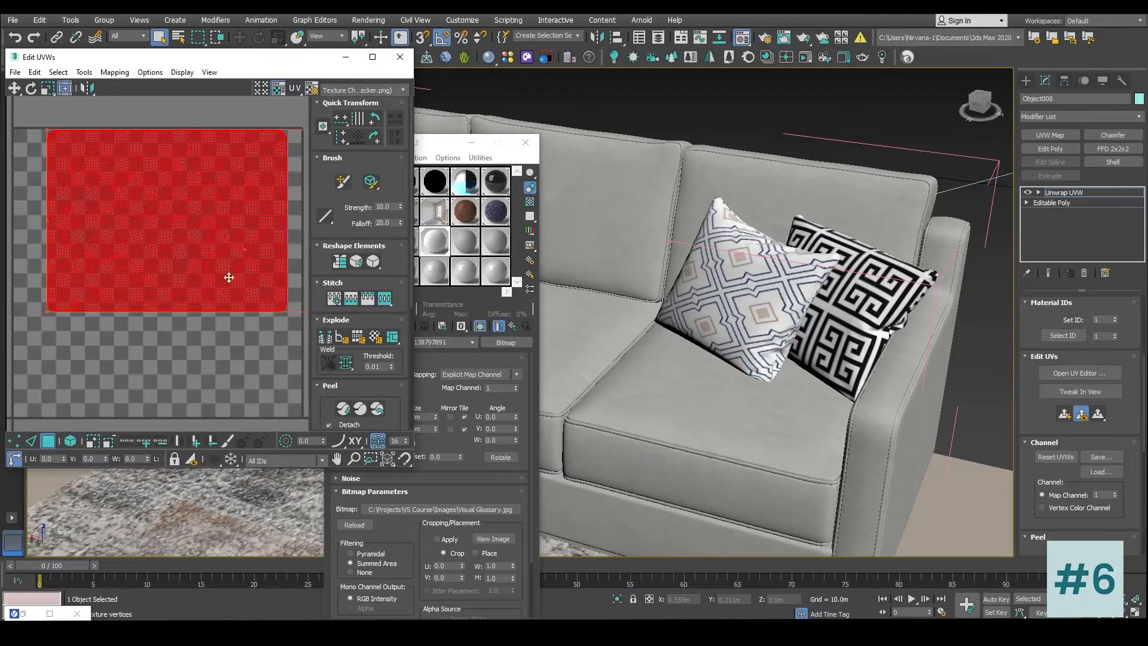
middle_click_drag(207, 311, 159, 312)
scroll(159, 312, "down", 3)
Step: Select the second UV shell as a whole element, move it directly below the first one, and close the UV editor
left_click_drag(241, 336, 278, 274)
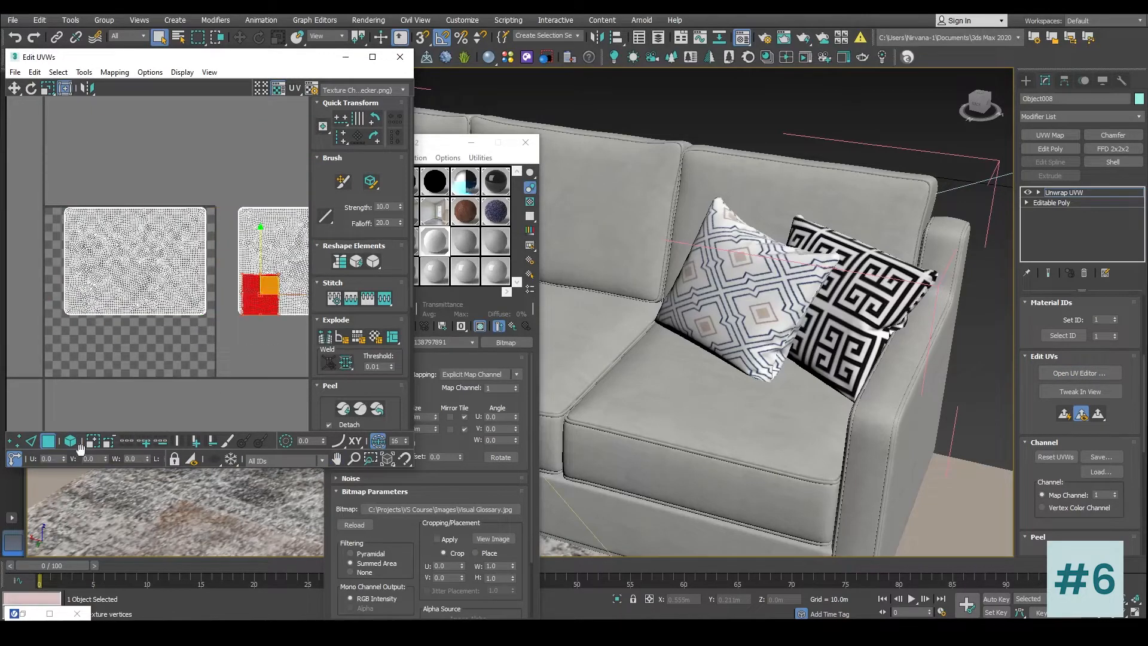
left_click(70, 441)
left_click(274, 279)
middle_click_drag(231, 263, 147, 282)
left_click_drag(243, 267, 66, 382)
left_click_drag(246, 64, 486, 266)
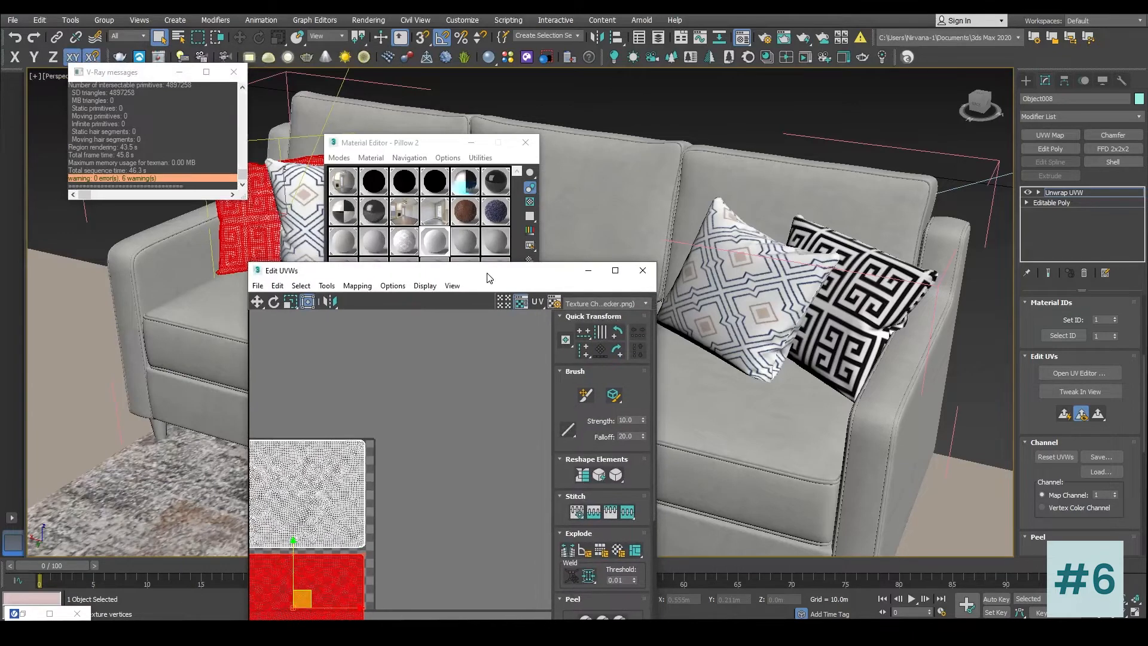
left_click(646, 272)
left_click(1026, 80)
left_click(920, 107)
Step: Return to Pillow 2's Falloff level and bring up the living-room reference photo to compare the pillows
left_click_drag(440, 148, 601, 154)
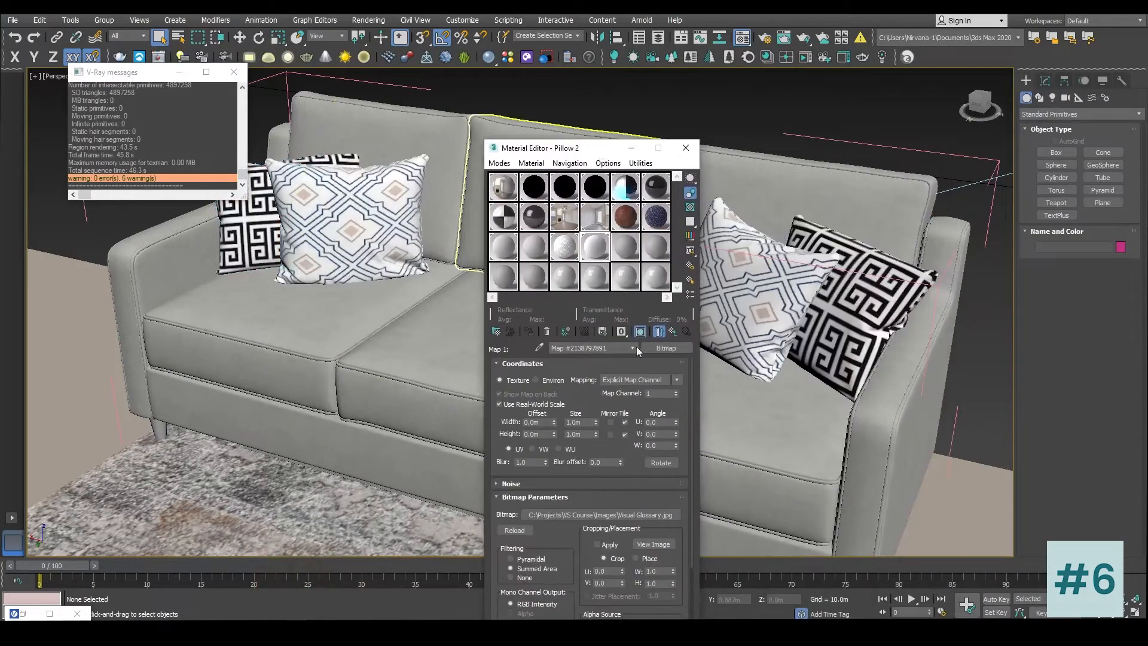
left_click(658, 331)
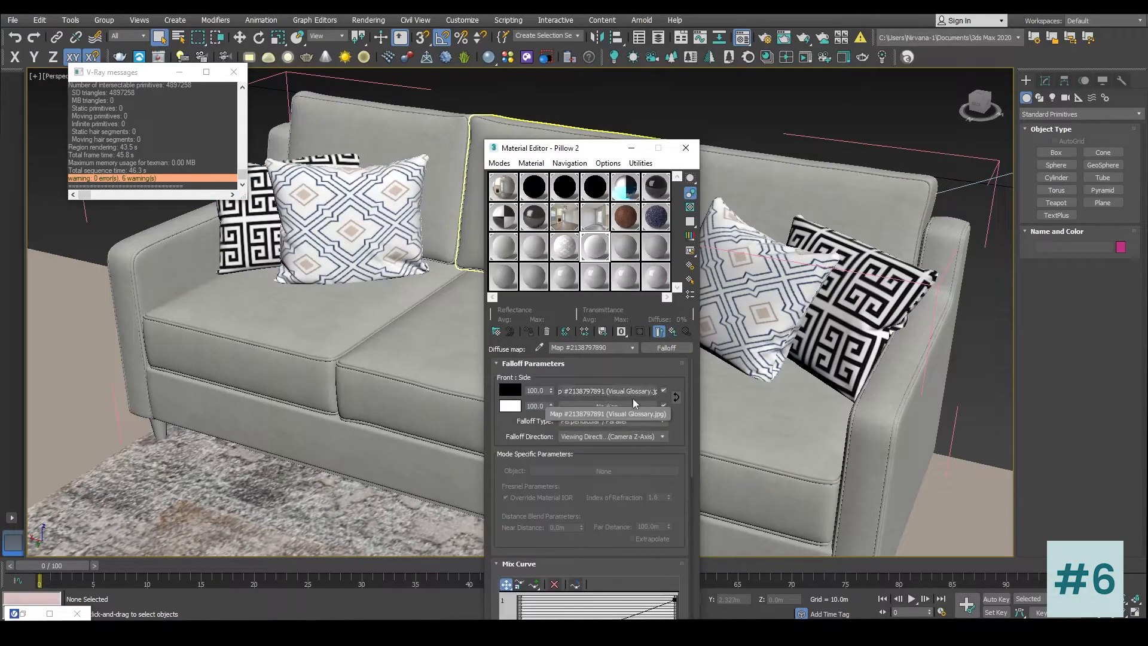
left_click(492, 631)
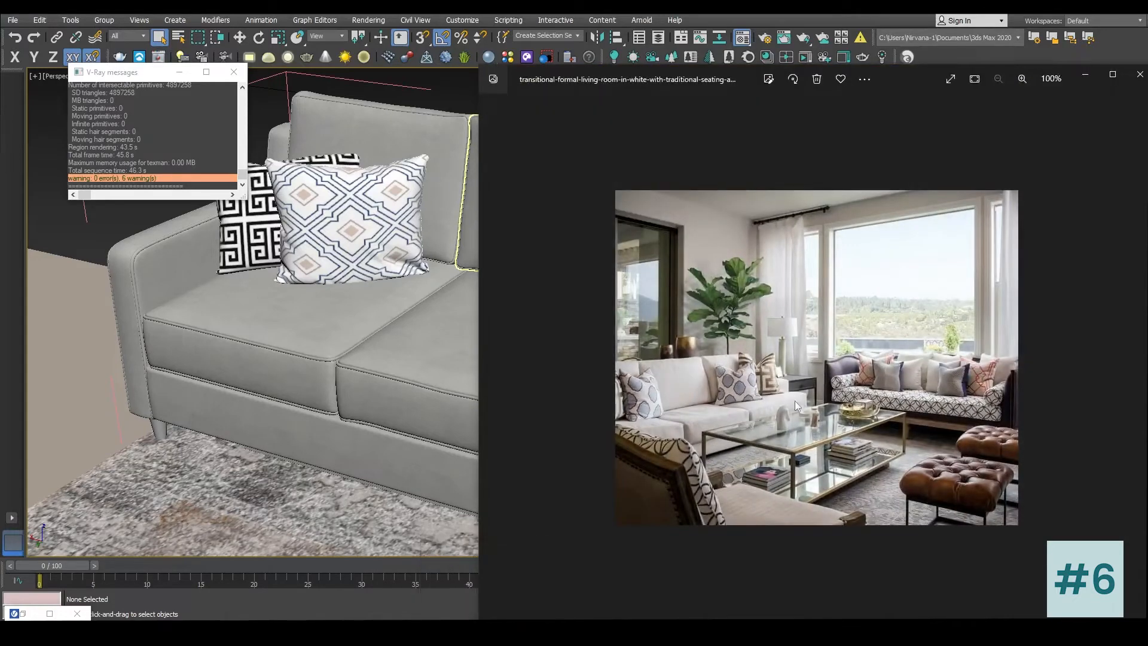
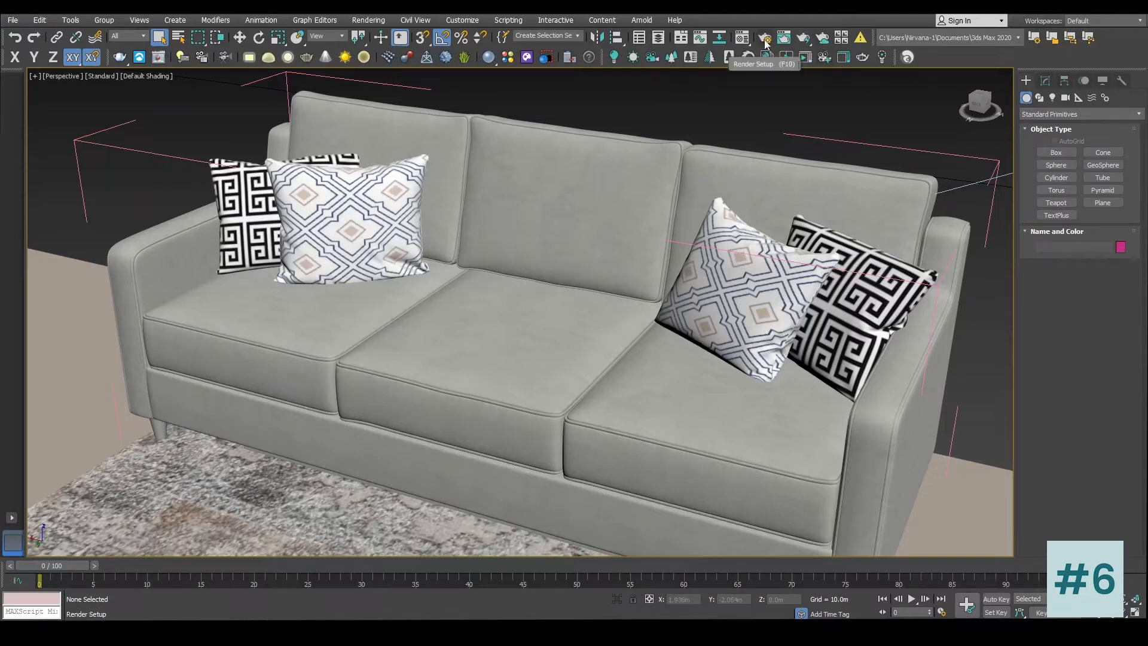
Step: Select the left-hand back pillow, enlarge Pillow 2's material preview, and go to the bitmap in its diffuse Falloff's front slot
left_click(742, 38)
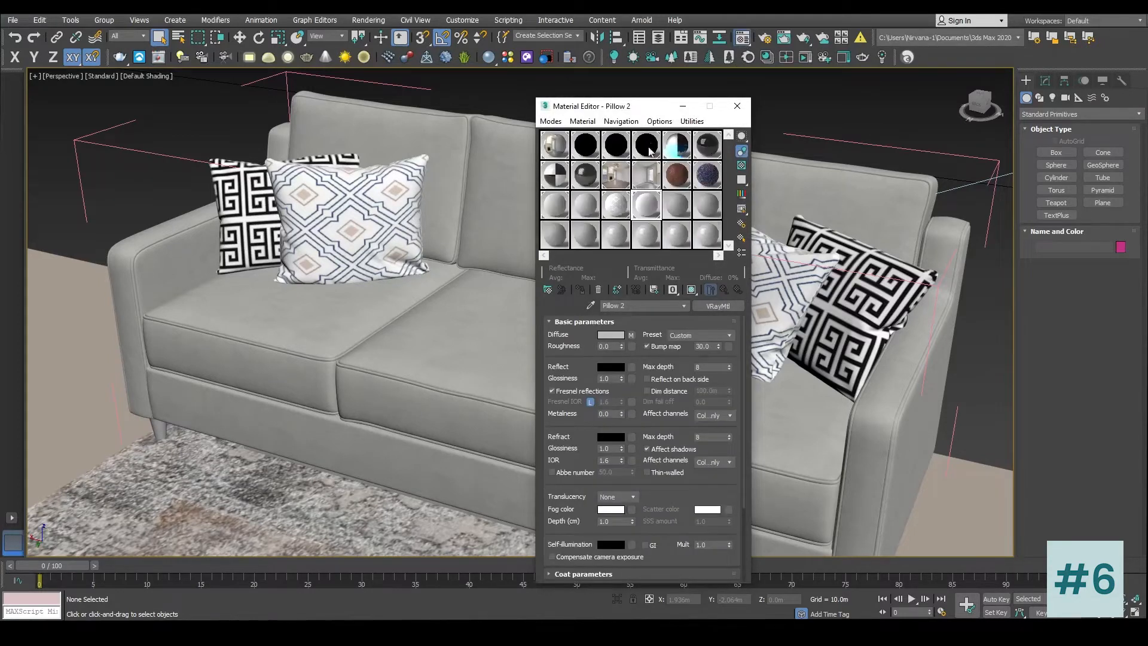
left_click(247, 214)
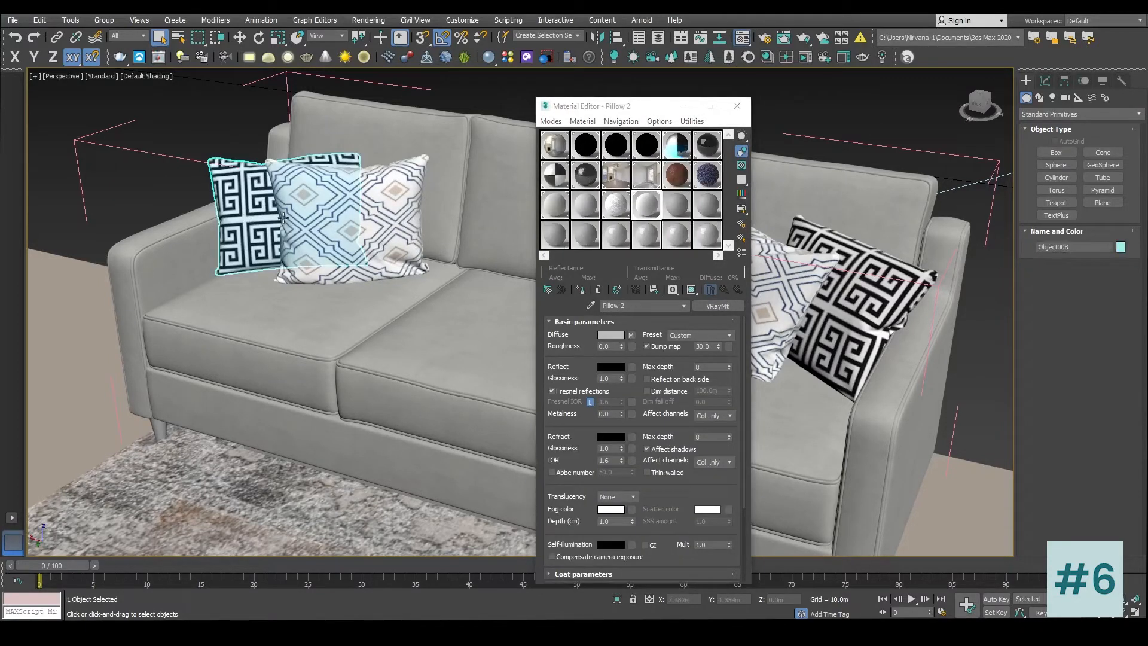
double_click(646, 209)
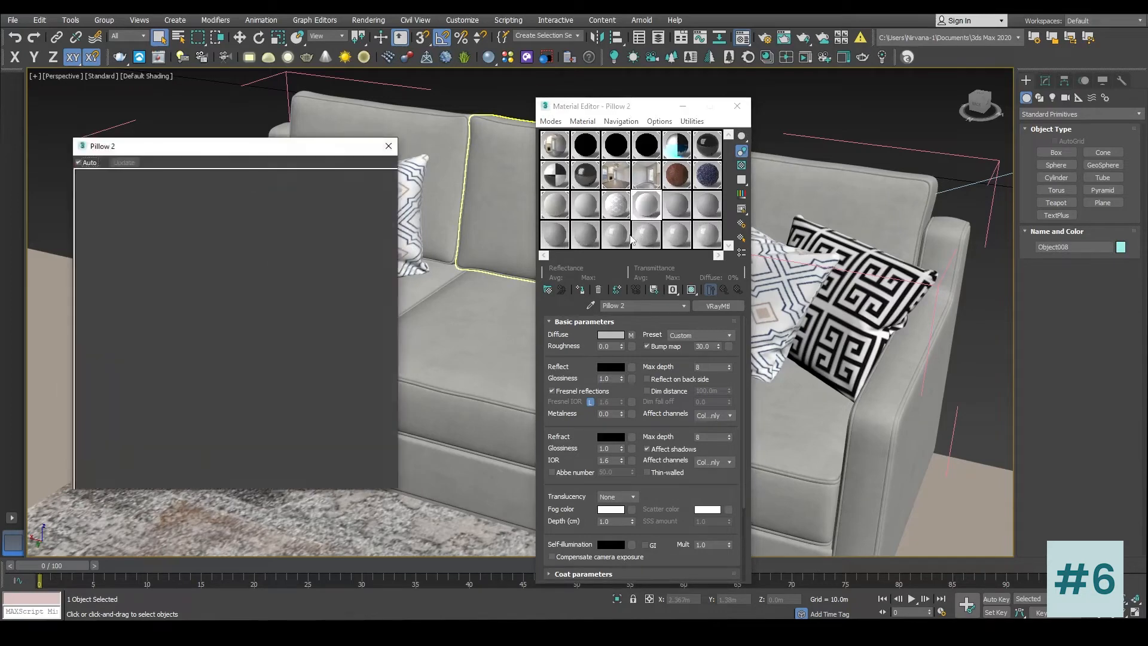
left_click(630, 334)
left_click(614, 349)
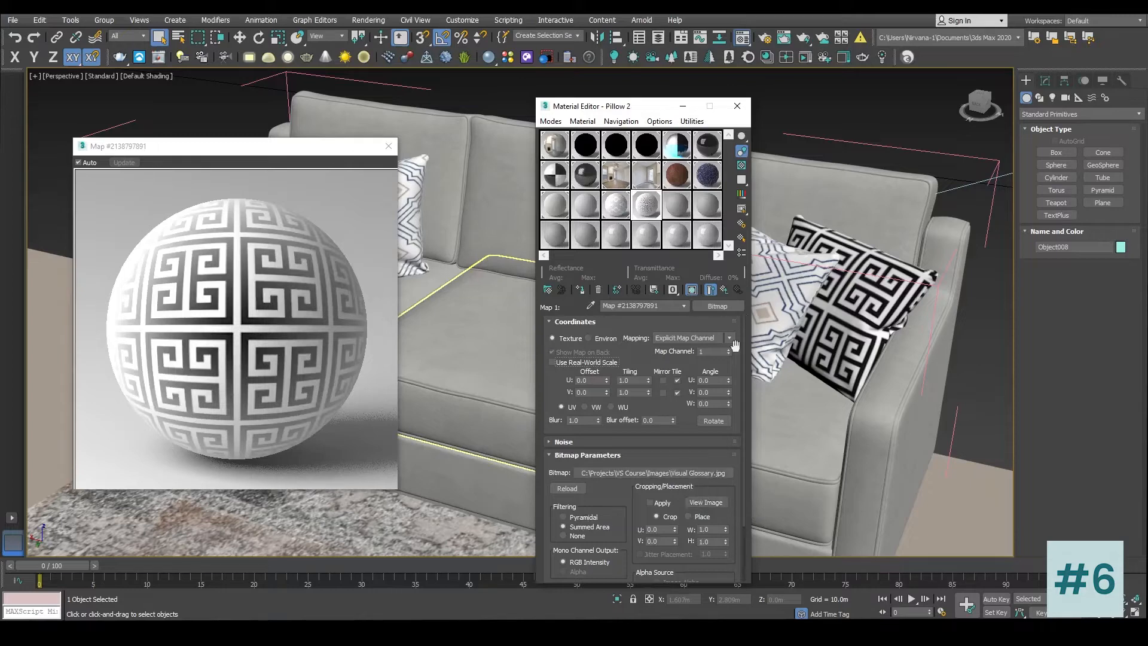
left_click(725, 290)
left_click(677, 353)
left_click(724, 290)
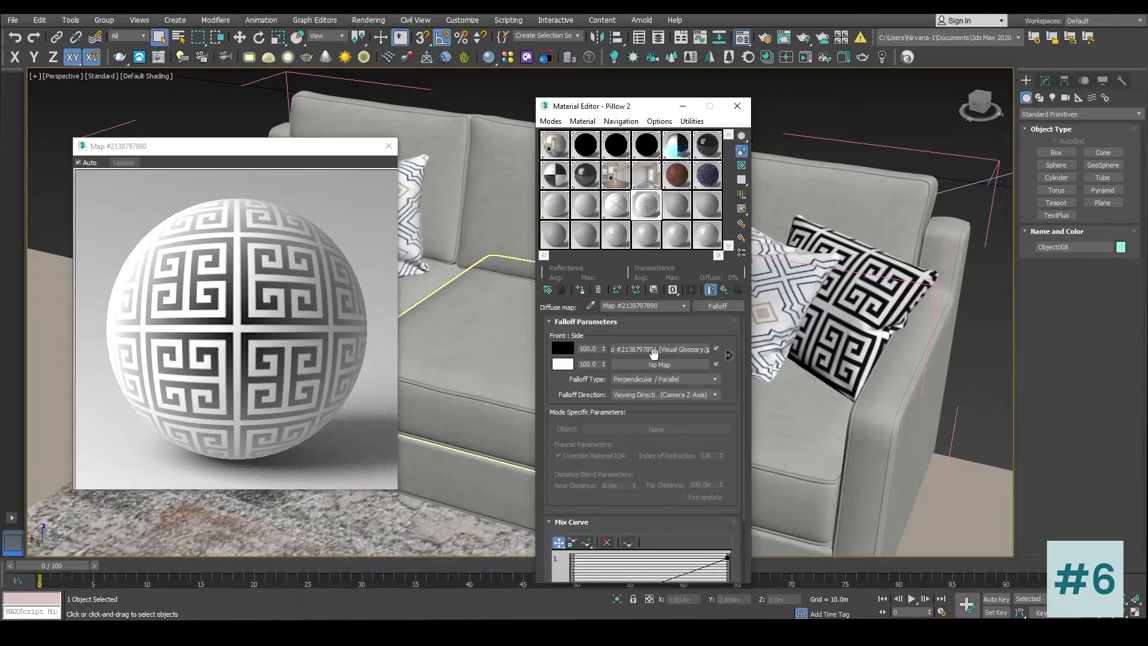
left_click(672, 351)
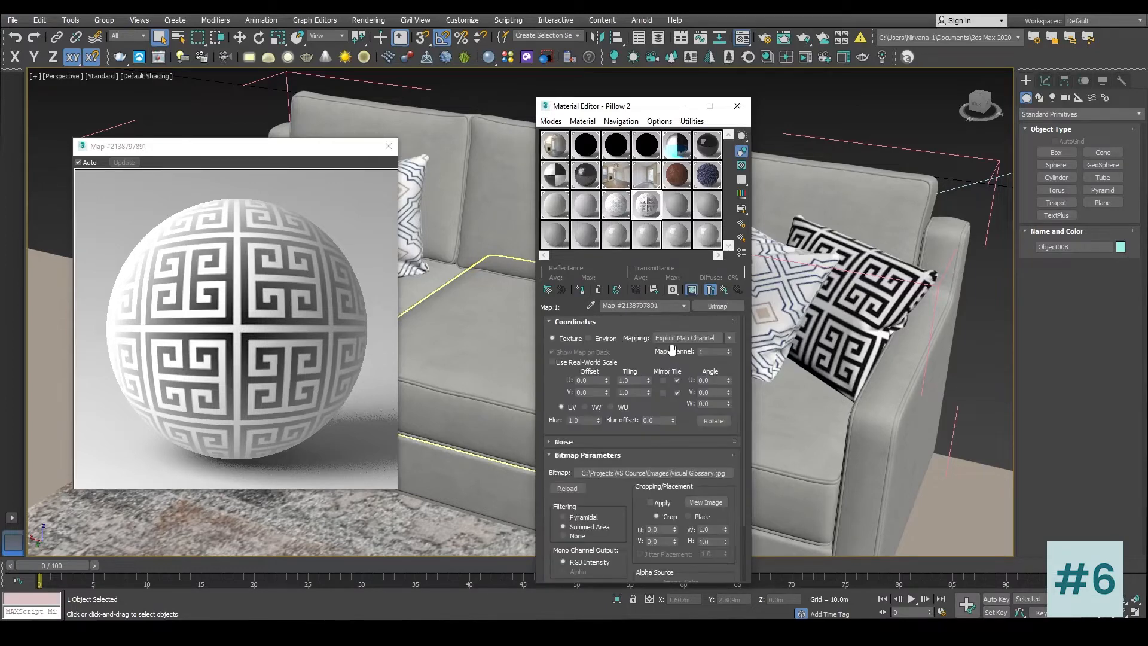
Step: Replace the Falloff's front bitmap with a Mix map, keeping the old map as a sub-map
left_click(723, 307)
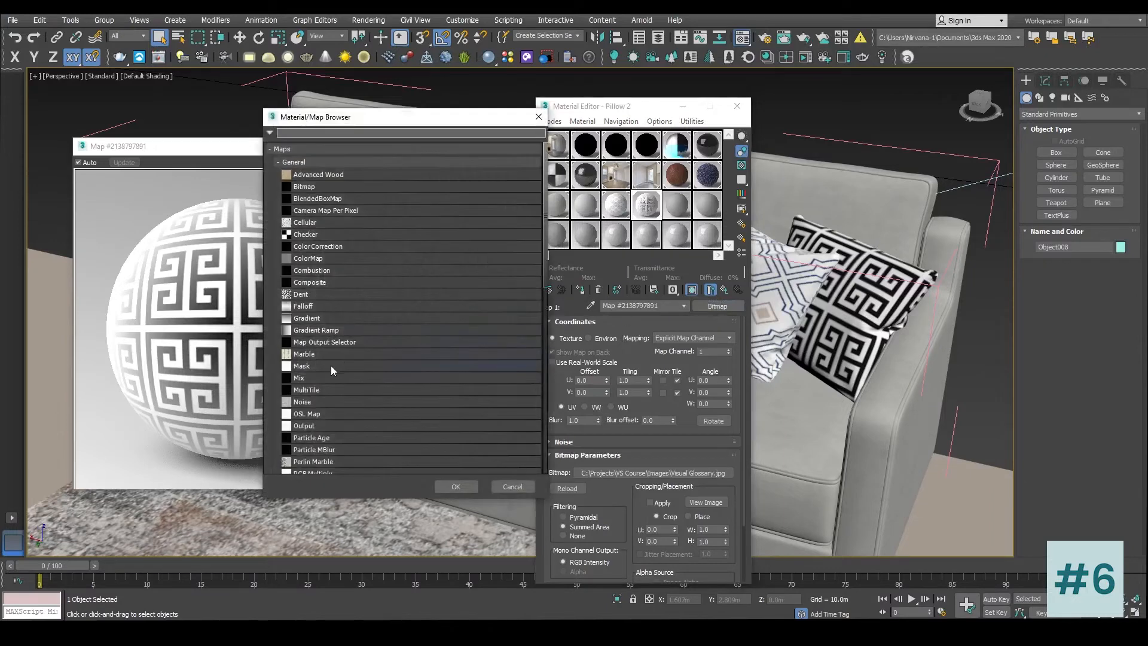
left_click(306, 381)
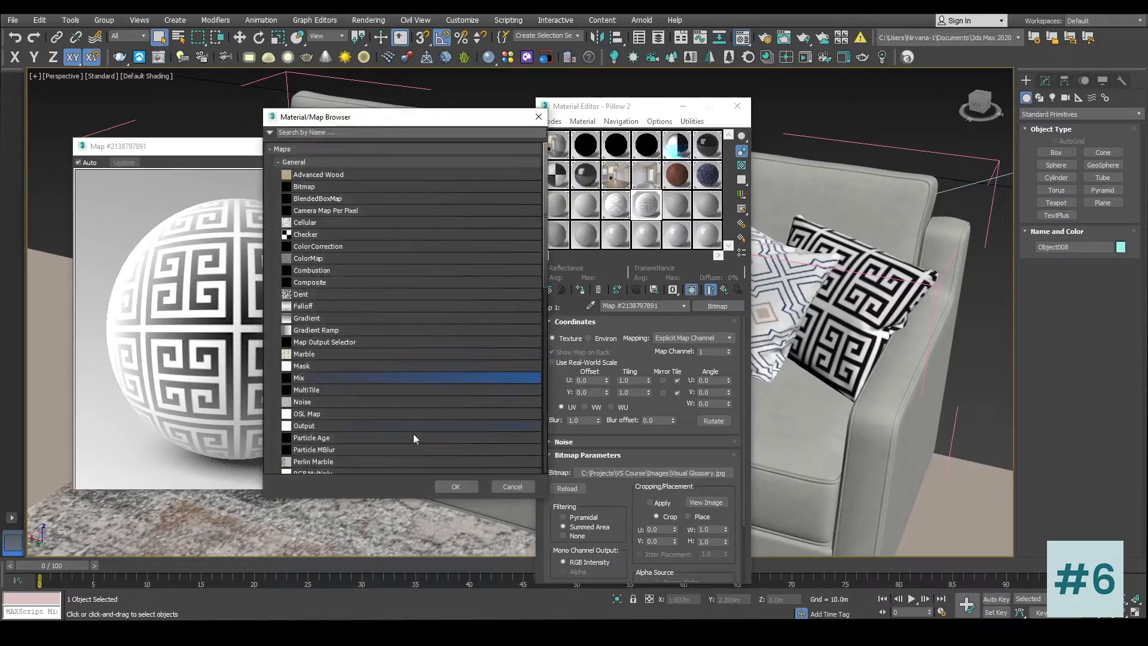
left_click(453, 487)
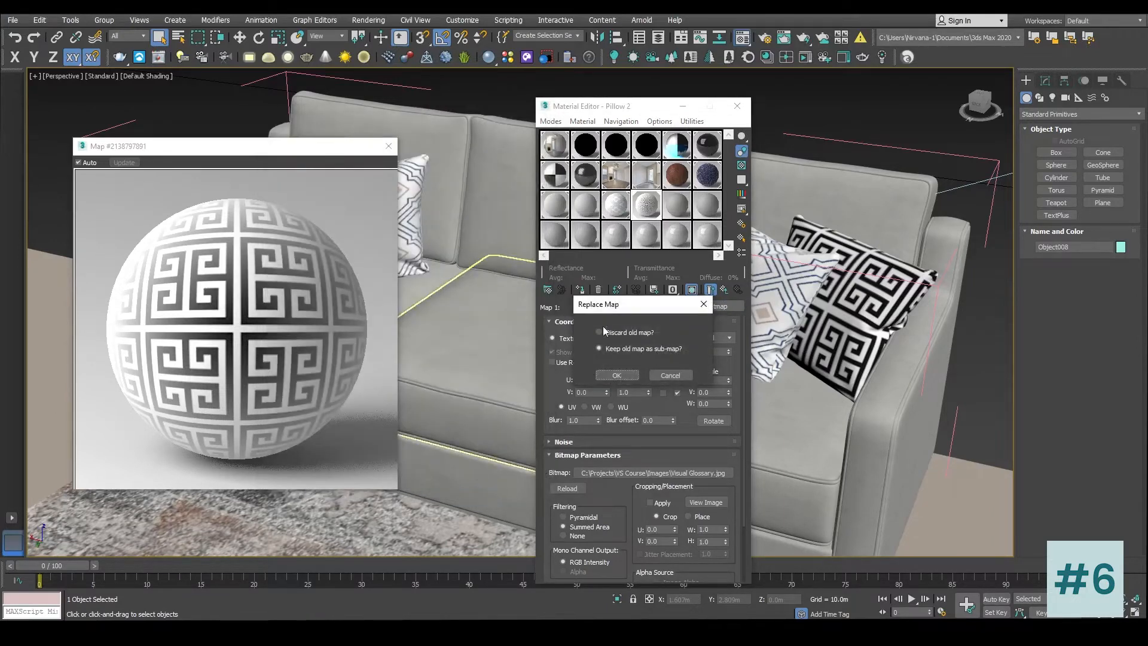
left_click(621, 375)
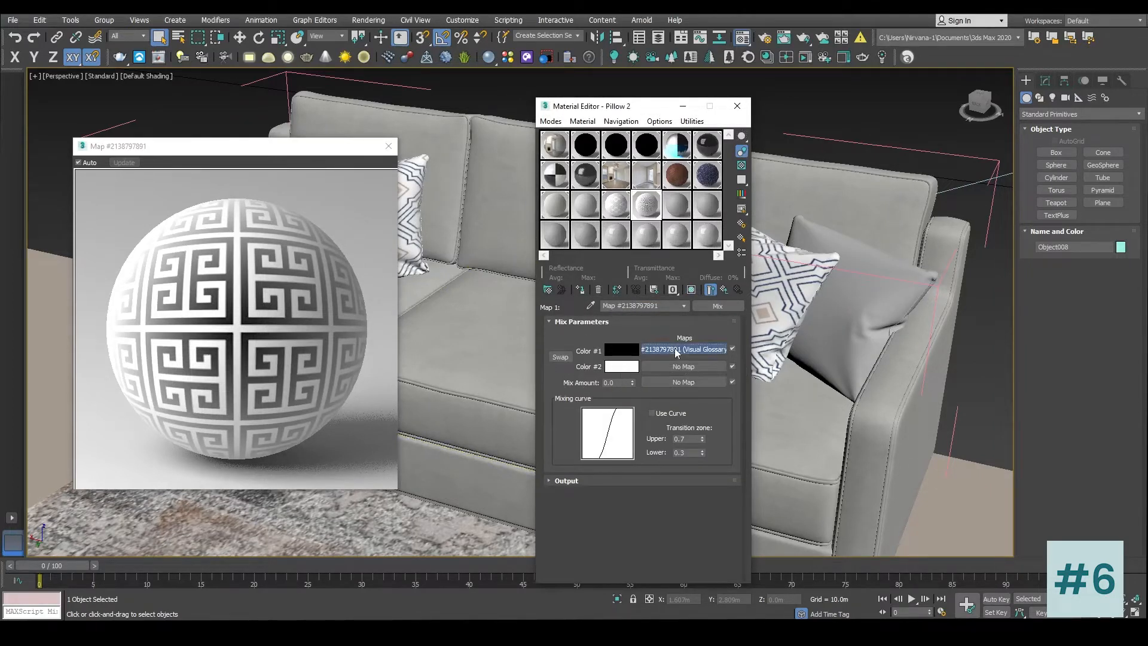
Step: Copy the pattern bitmap from the Mix map's Color #1 to its Mix Amount, and clear the map from Color #1
left_click_drag(677, 385, 676, 382)
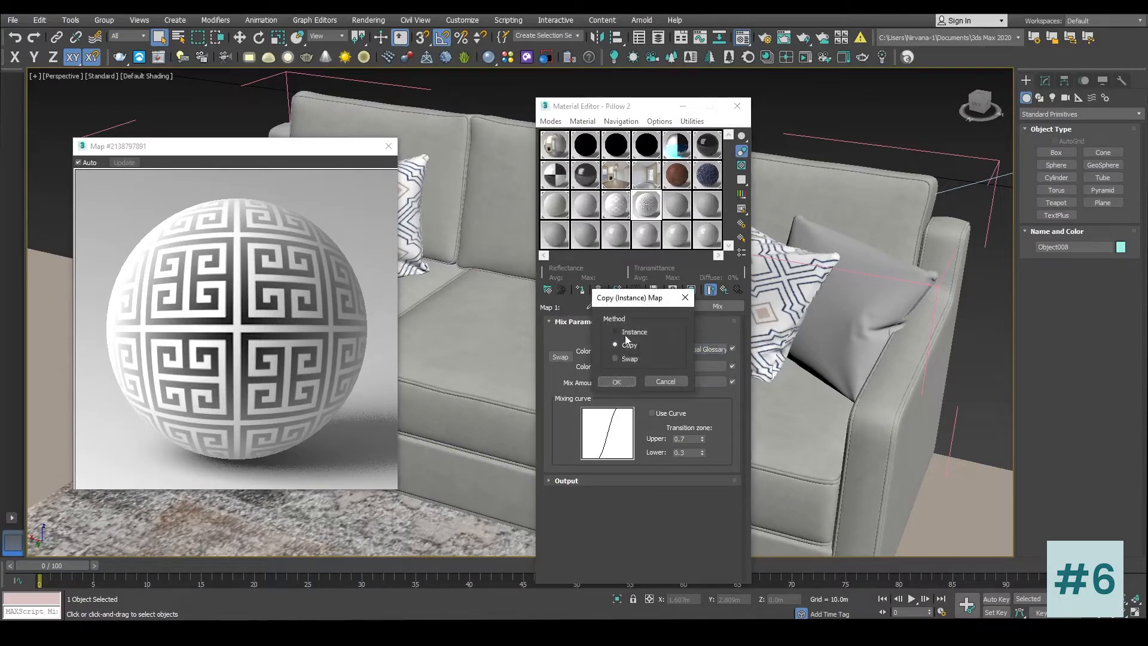
left_click(618, 381)
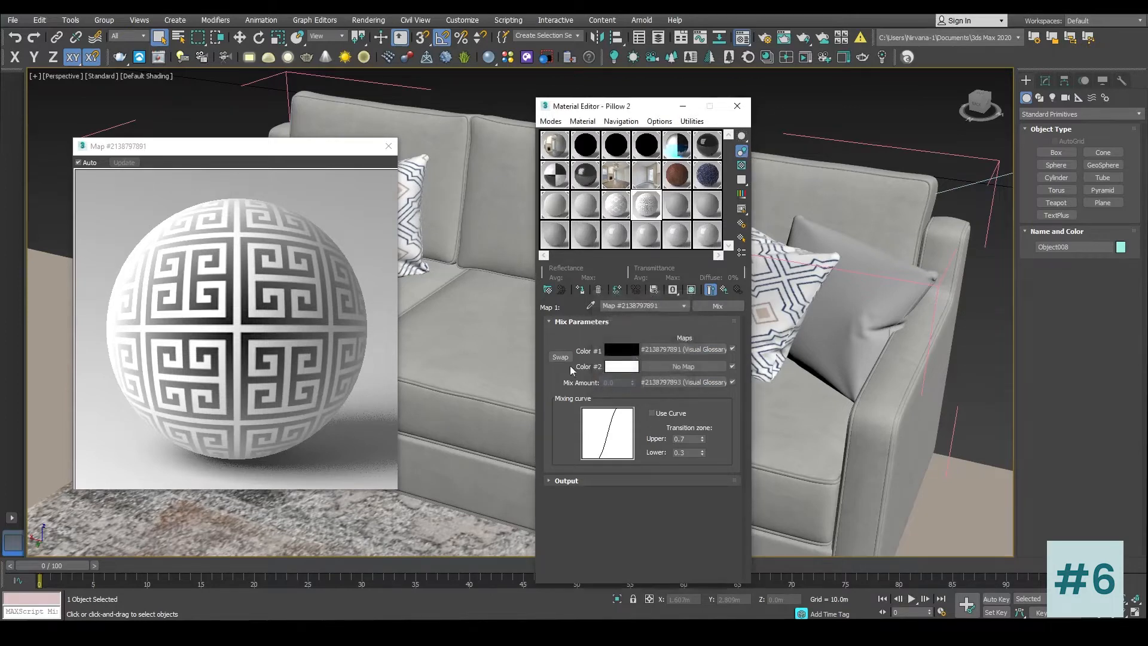
right_click(684, 349)
left_click(695, 383)
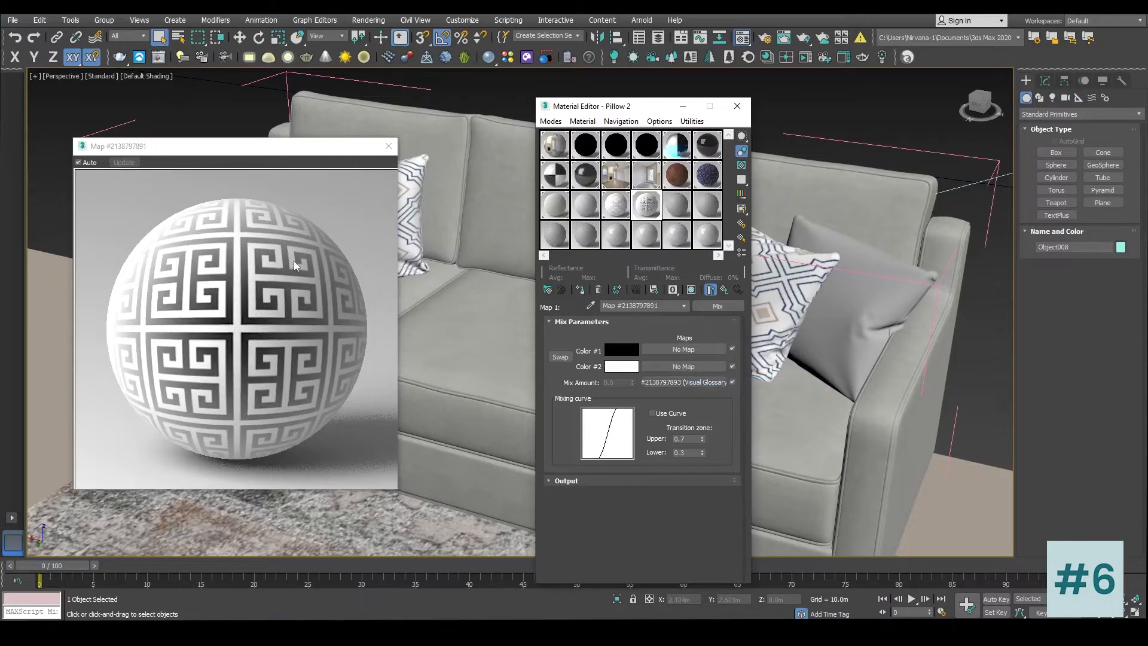
Step: Change the Mix map's Color #1 to golden brown with hue 22, saturation 255 and value 102
left_click(621, 350)
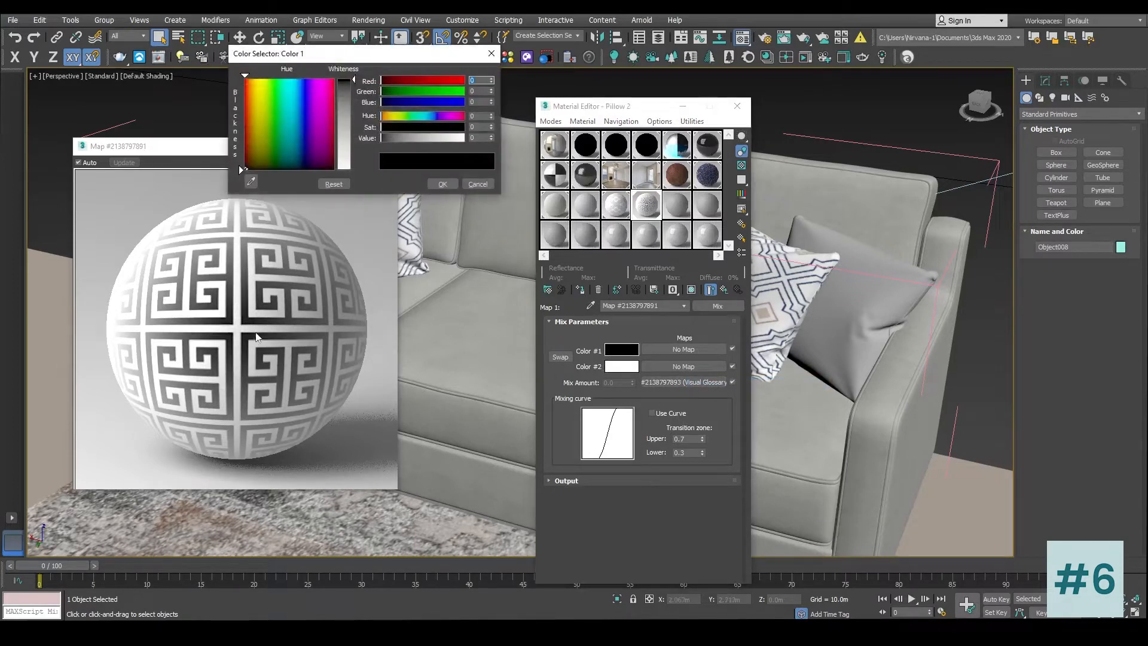
left_click_drag(281, 110, 264, 154)
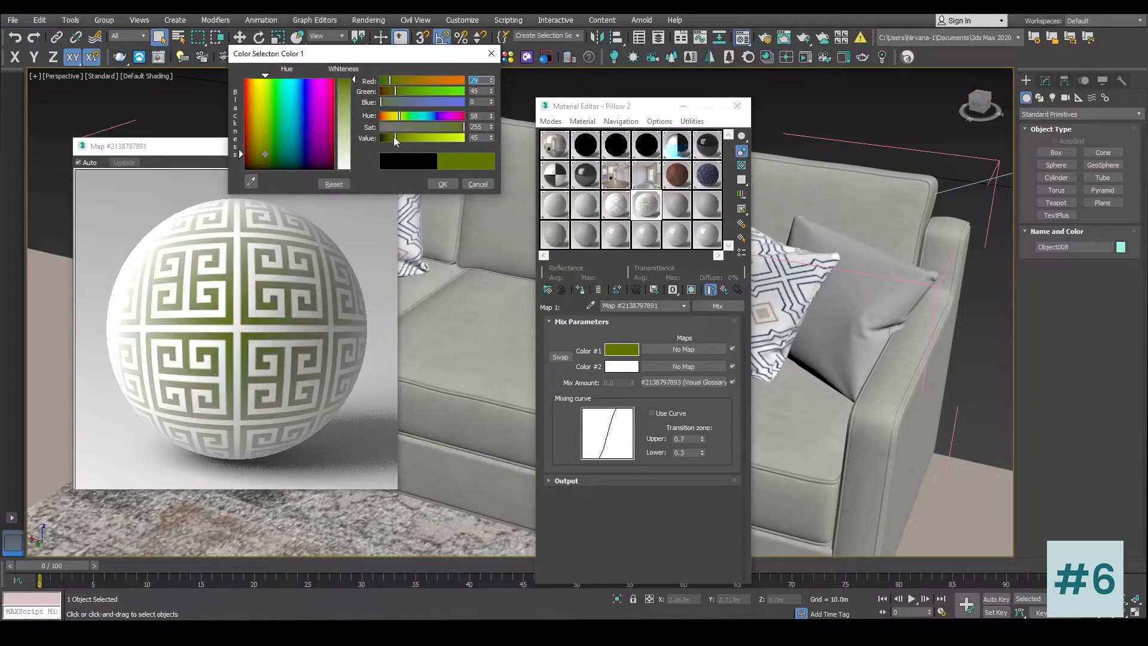
left_click(388, 116)
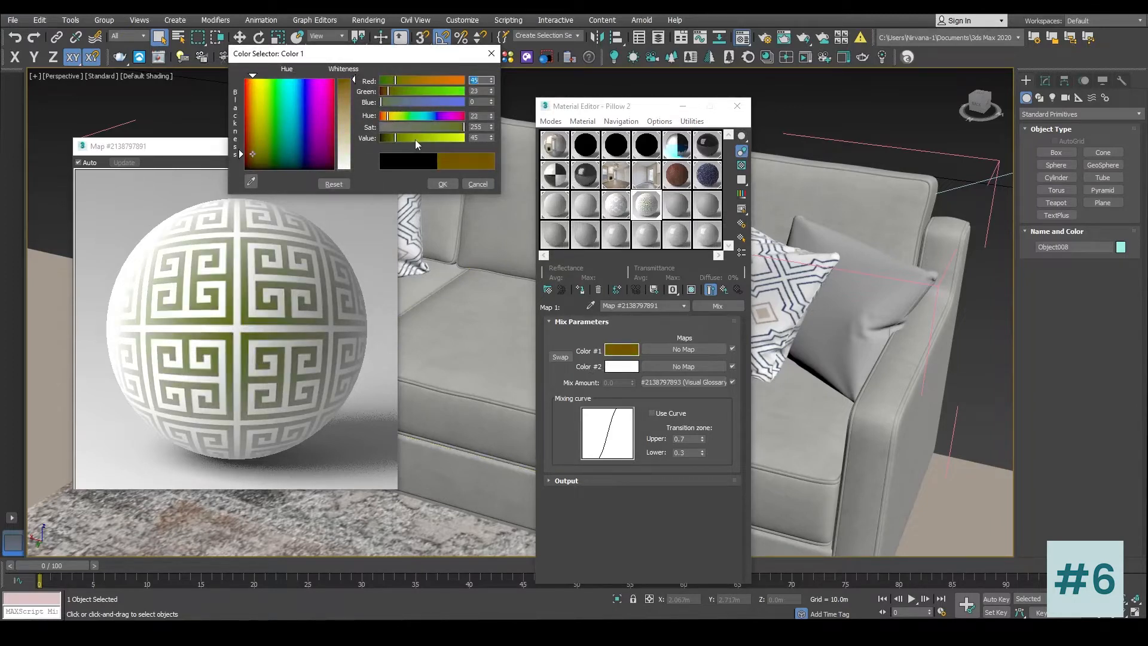
left_click_drag(397, 137, 415, 139)
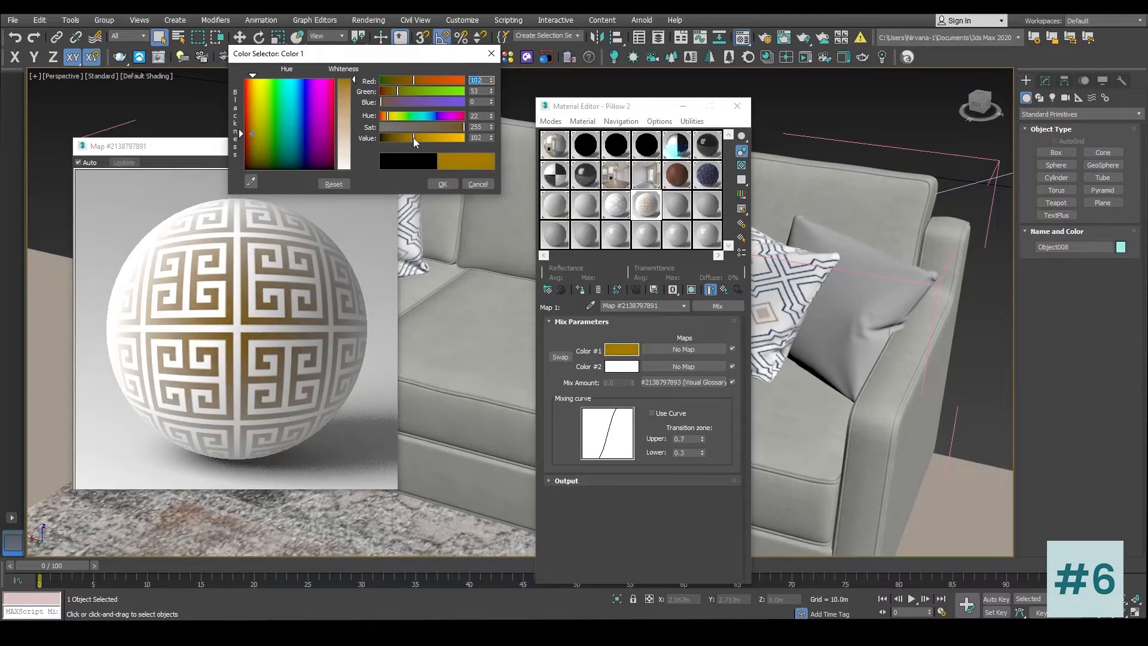
left_click(442, 184)
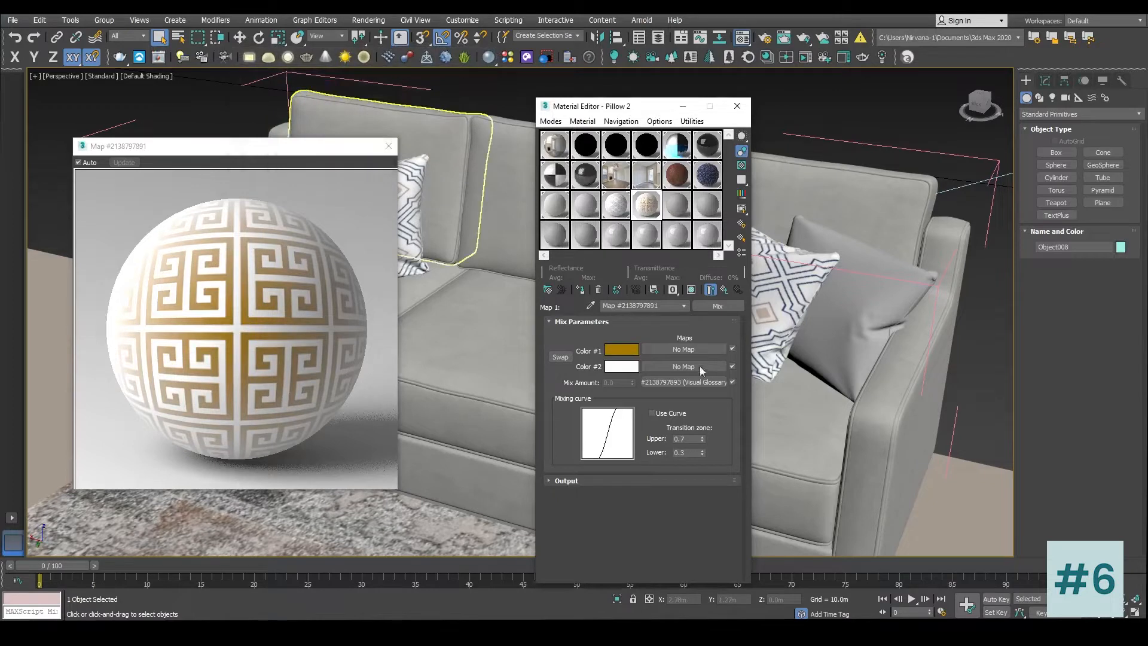
Step: Instance the Mix map into the Falloff's side slot, set that slot's amount to 70, and close the enlarged preview
left_click(709, 290)
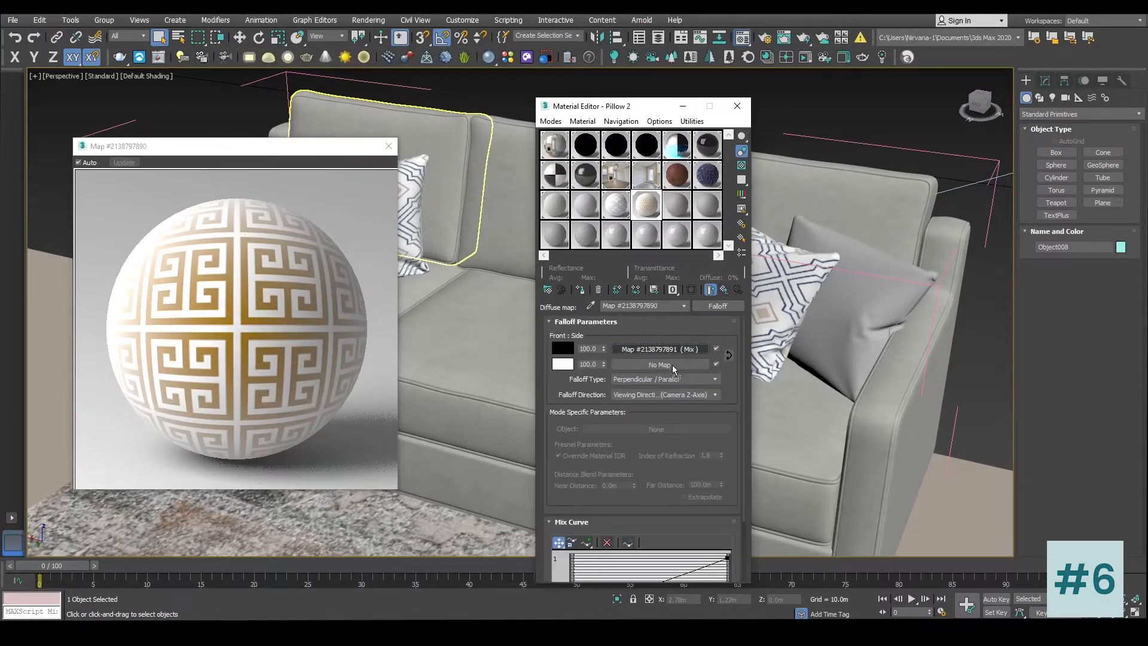
left_click_drag(672, 364, 672, 364)
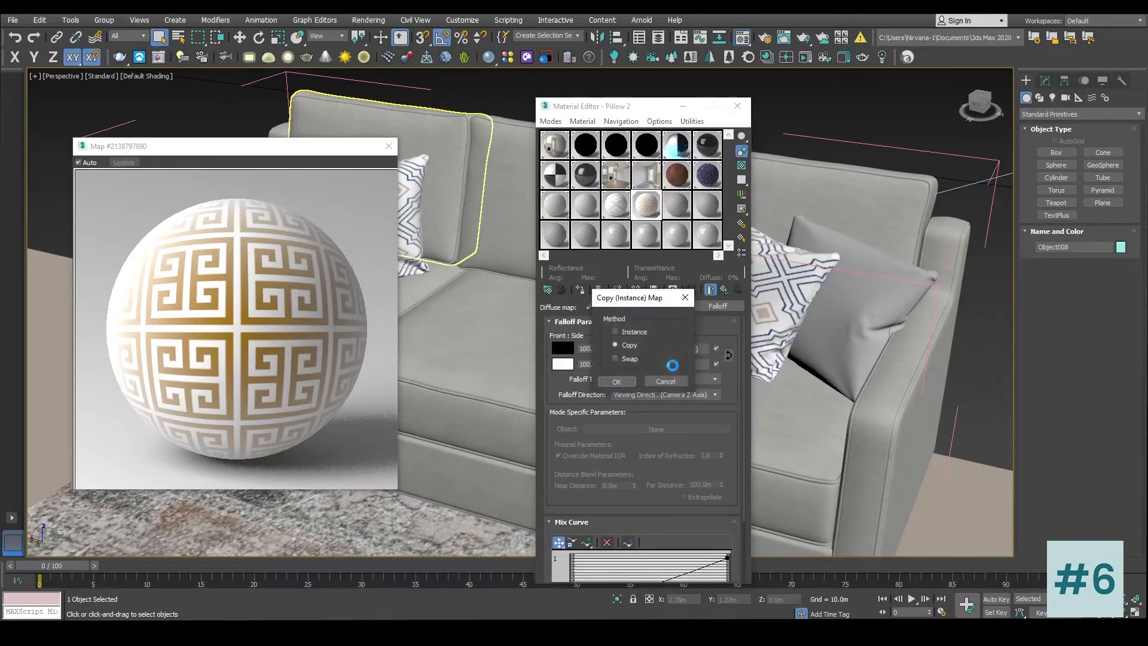
left_click(644, 331)
left_click(617, 381)
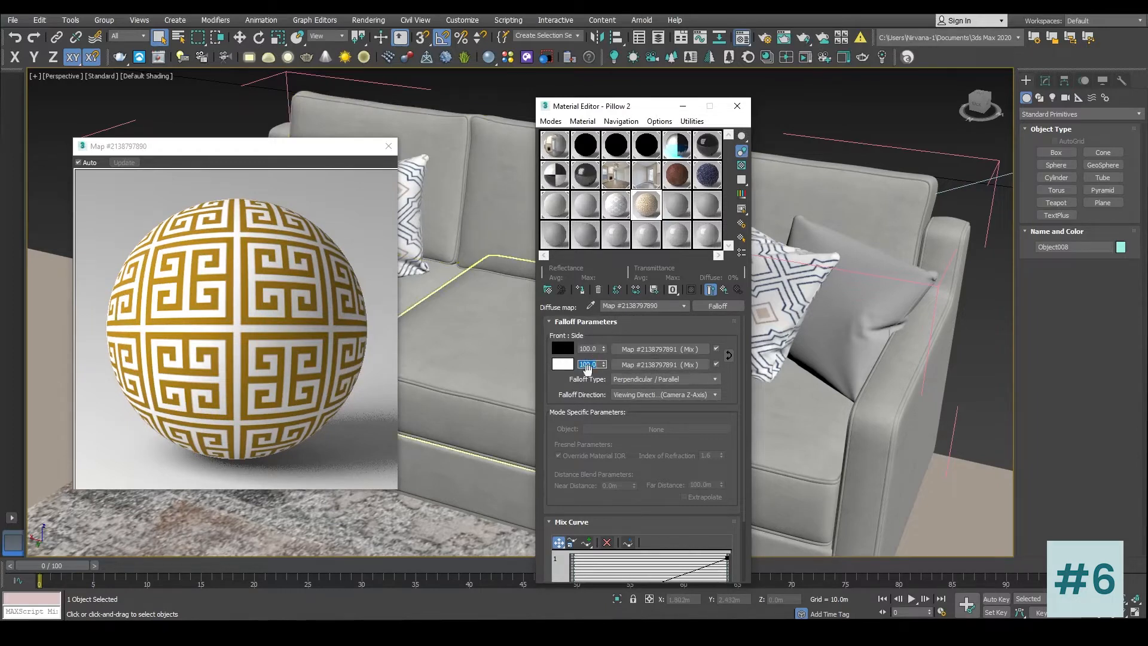
type("80")
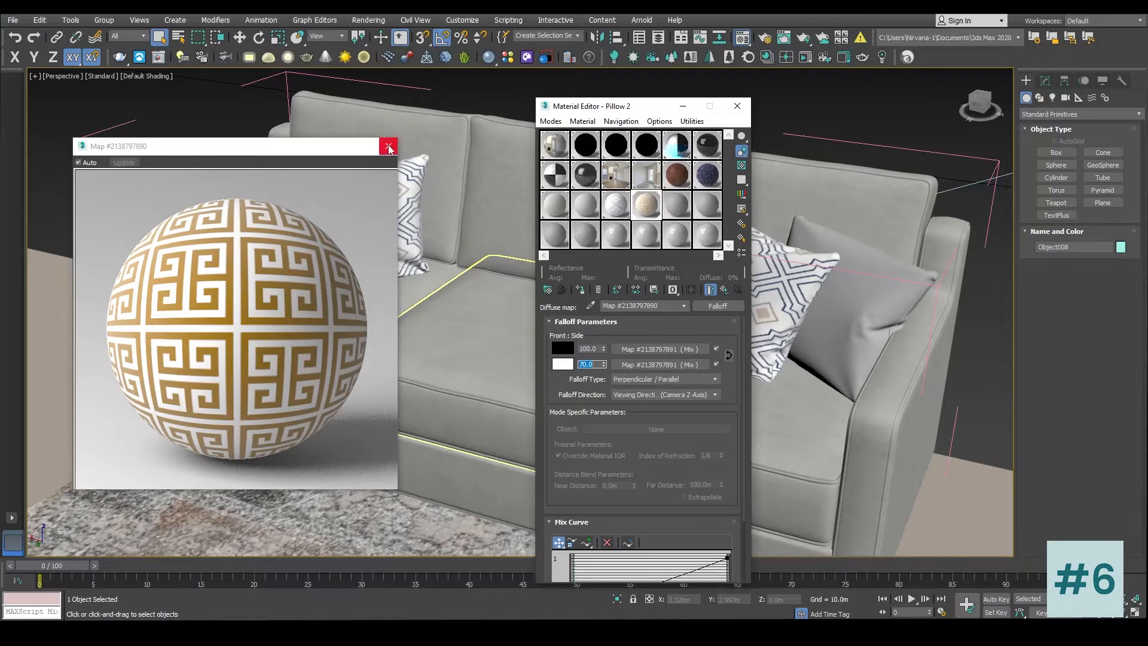
left_click(389, 146)
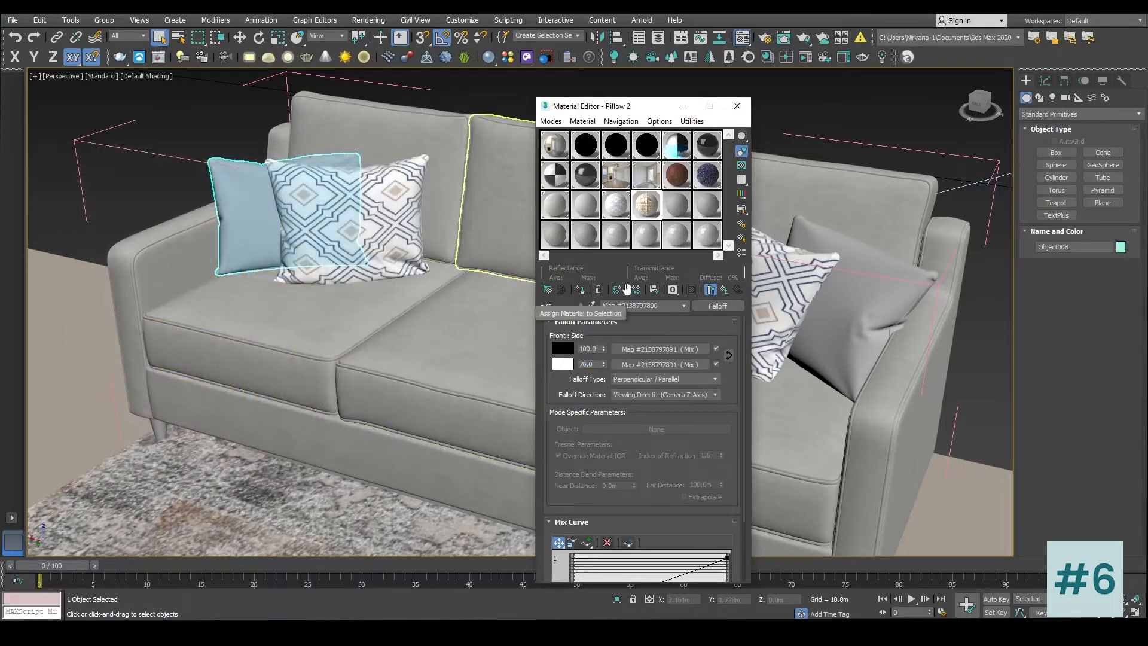
Step: Show Pillow 2's Mix map as shaded material in the viewport and close the Material Editor
left_click(660, 349)
left_click(691, 290)
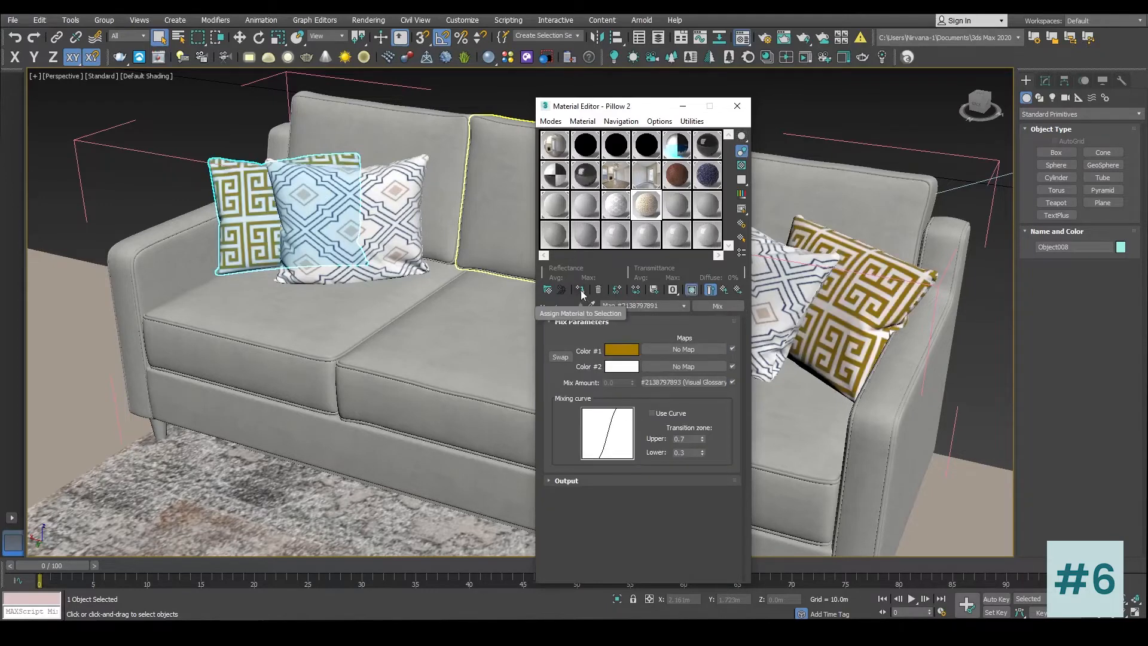
mouse_move(646, 111)
left_mouse_down()
mouse_move(823, 356)
mouse_move(426, 307)
mouse_move(485, 290)
left_mouse_up()
left_click(673, 109)
middle_click_drag(666, 154, 798, 274, "alt")
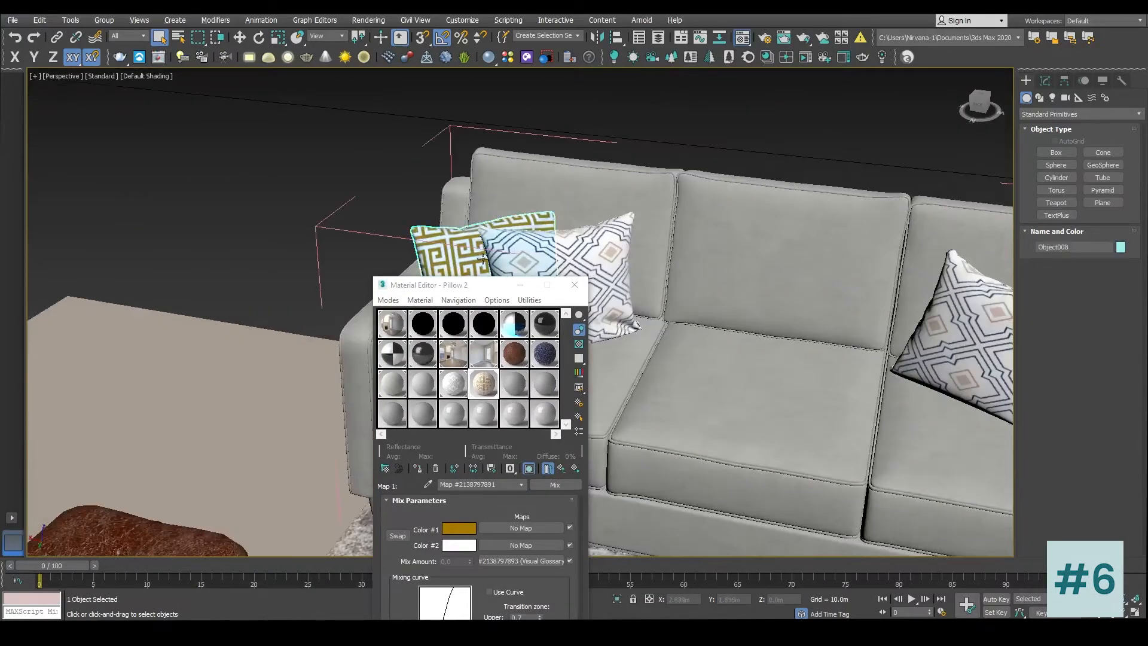
left_click(575, 284)
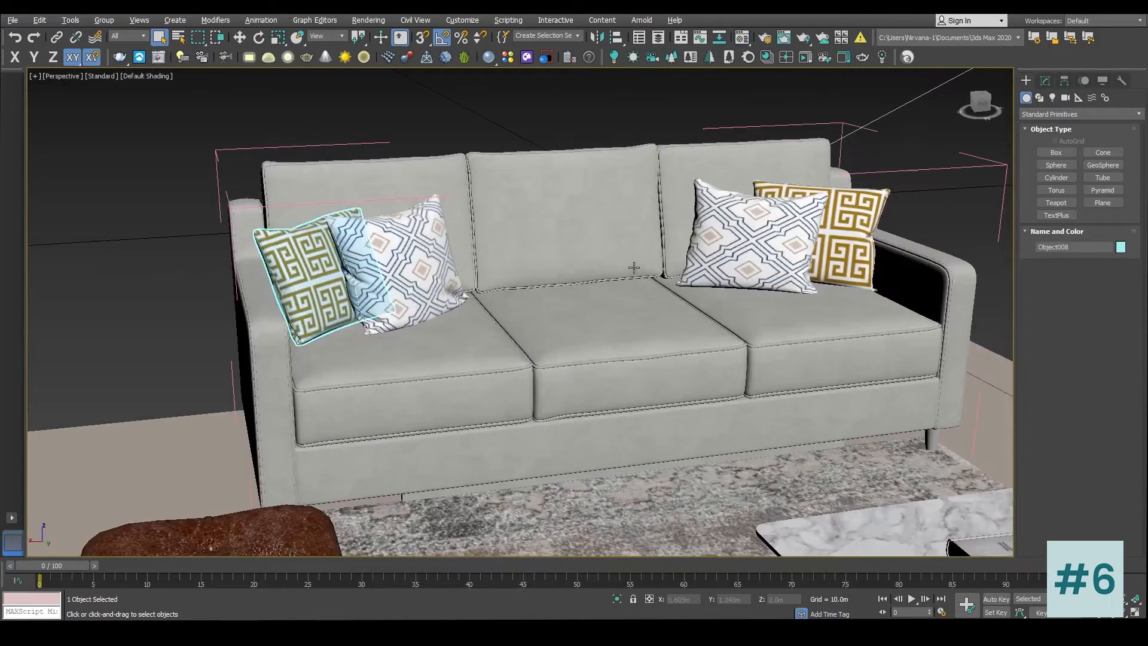
Step: Open the UV editor on the left-hand back pillow's Unwrap UVW modifier and scale both UV shells down slightly
middle_click_drag(634, 267, 825, 312, "alt")
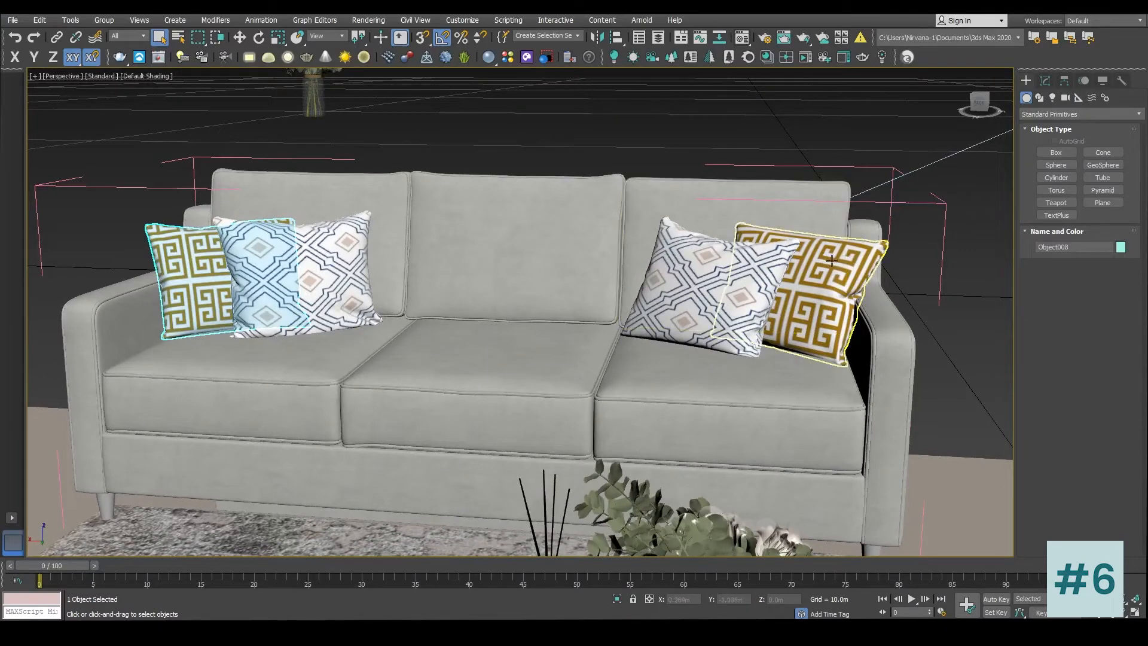
middle_click_drag(827, 315, 200, 271, "alt")
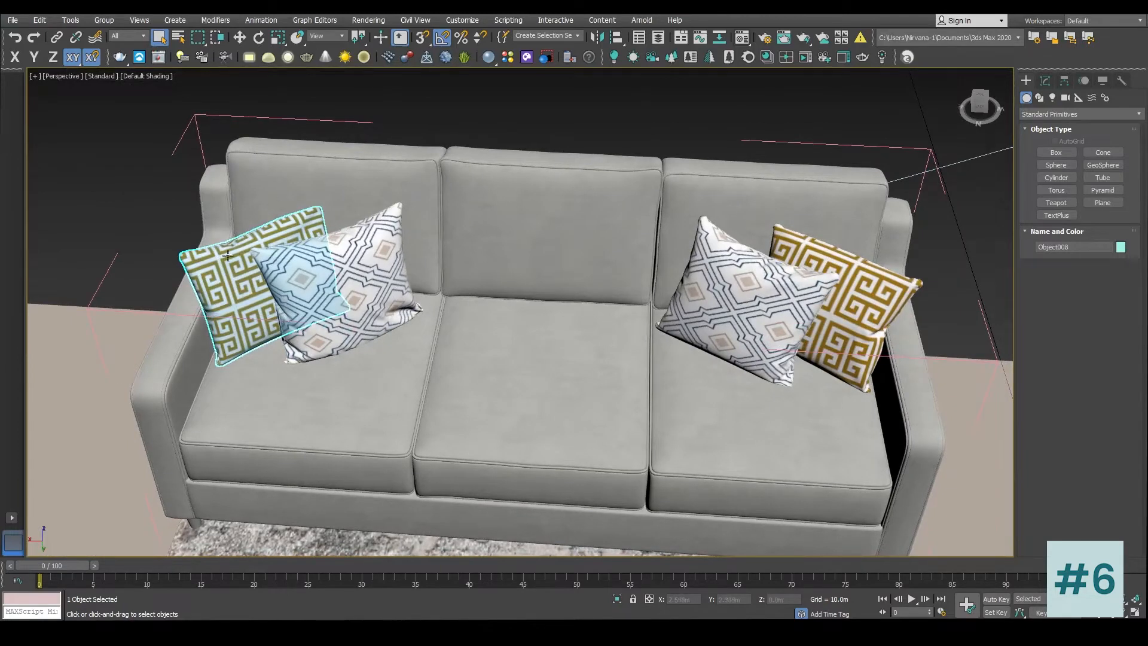
left_click(1045, 80)
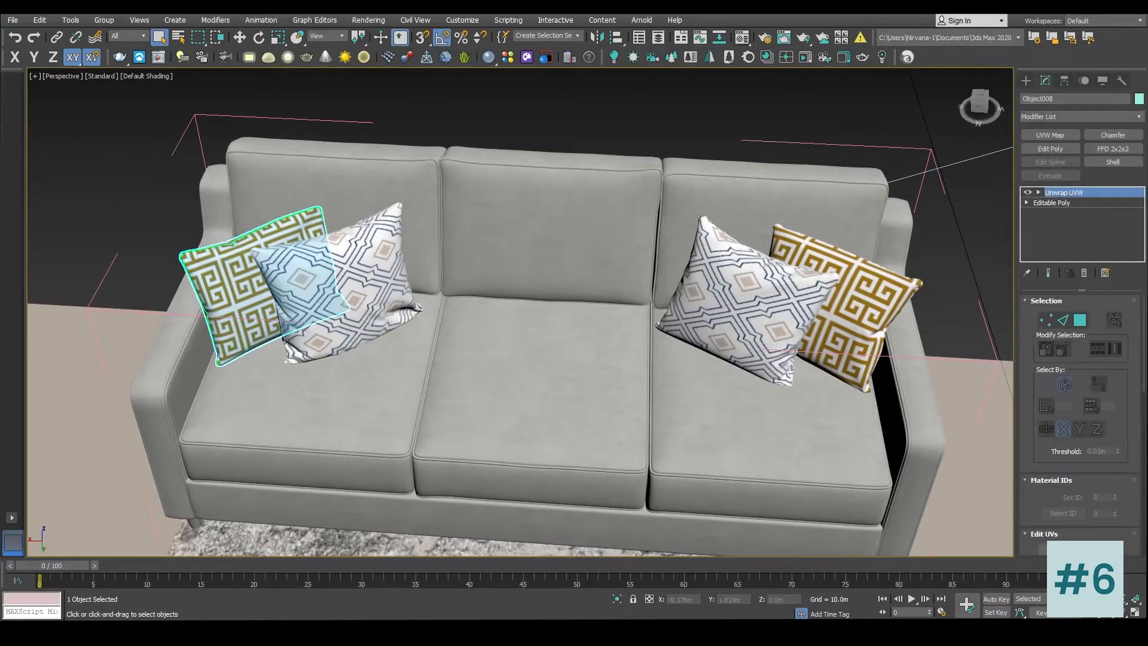
scroll(1077, 407, "down", 3)
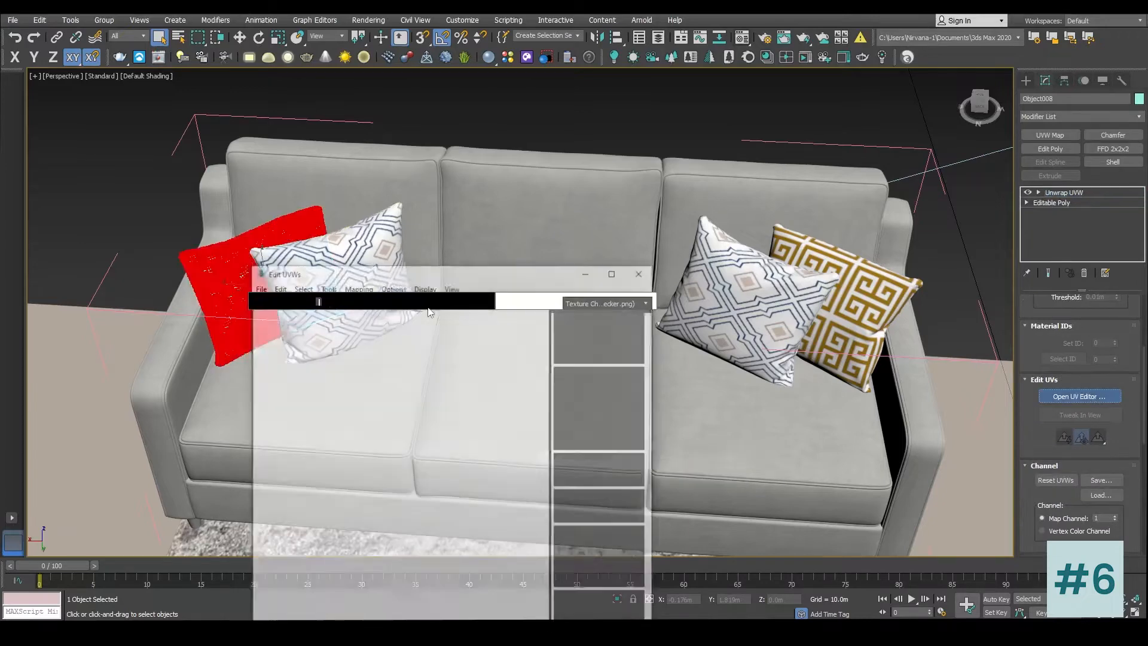
left_click_drag(451, 278, 748, 121)
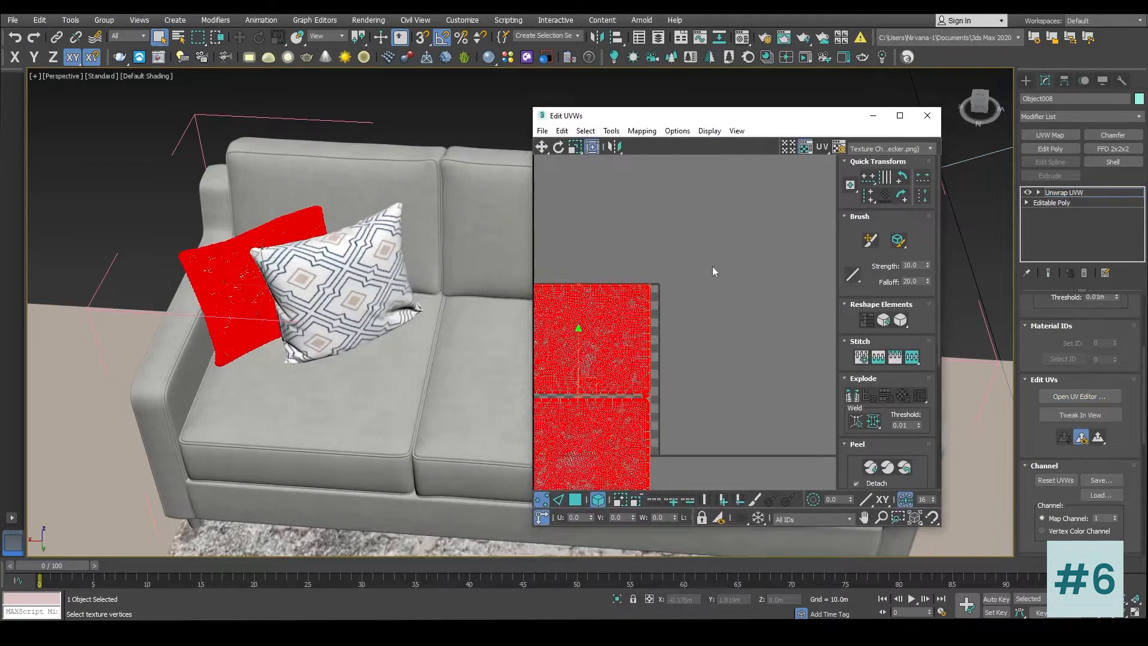
scroll(712, 275, "down", 1)
middle_click_drag(712, 272, 772, 202)
scroll(772, 202, "up", 1)
left_click_drag(712, 210, 706, 230)
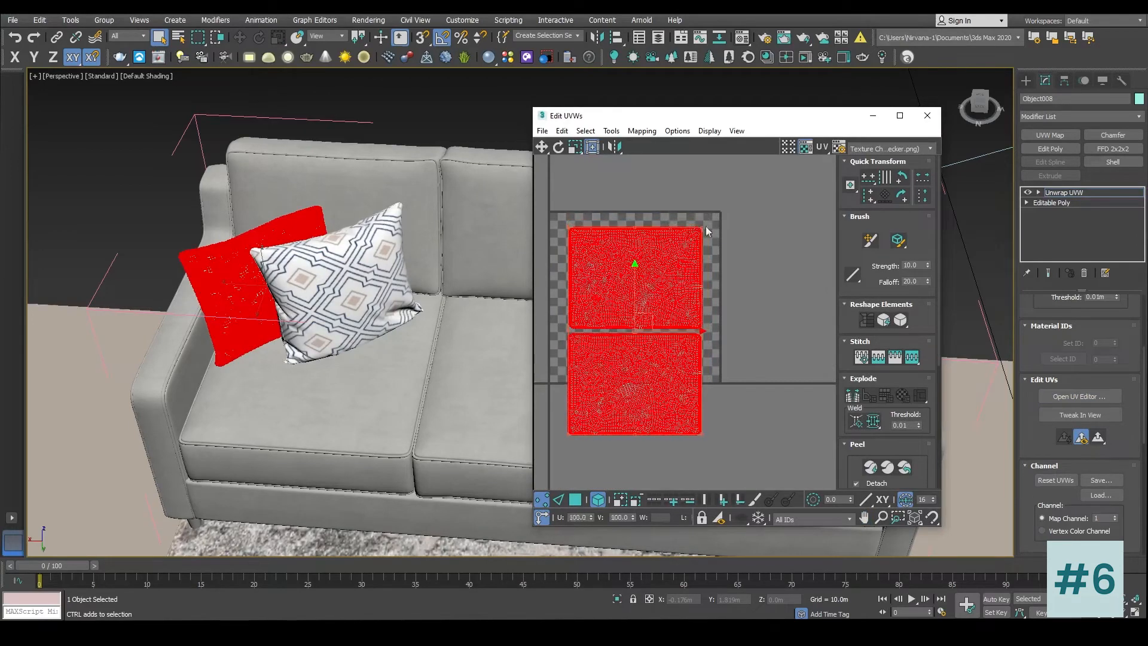
Step: Nudge the upper UV shell slightly sideways, clear the selection, close the UV editor, and check the pillows on the sofa
left_click(760, 257)
left_click_drag(614, 381, 547, 452)
left_click(725, 238)
mouse_move(653, 269)
left_mouse_down()
mouse_move(658, 254)
mouse_move(654, 269)
left_mouse_up()
left_click(751, 269)
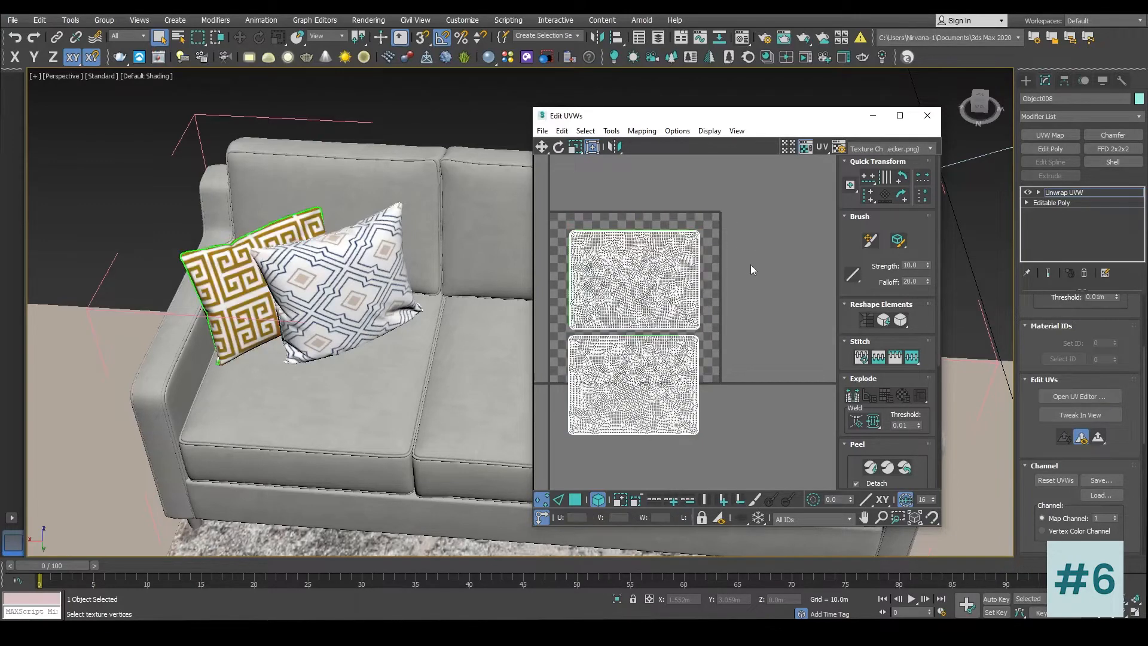
left_click(926, 115)
mouse_move(634, 332)
middle_mouse_down("alt")
mouse_move(648, 306)
mouse_move(623, 354)
mouse_move(641, 304)
mouse_move(636, 338)
middle_mouse_up("alt")
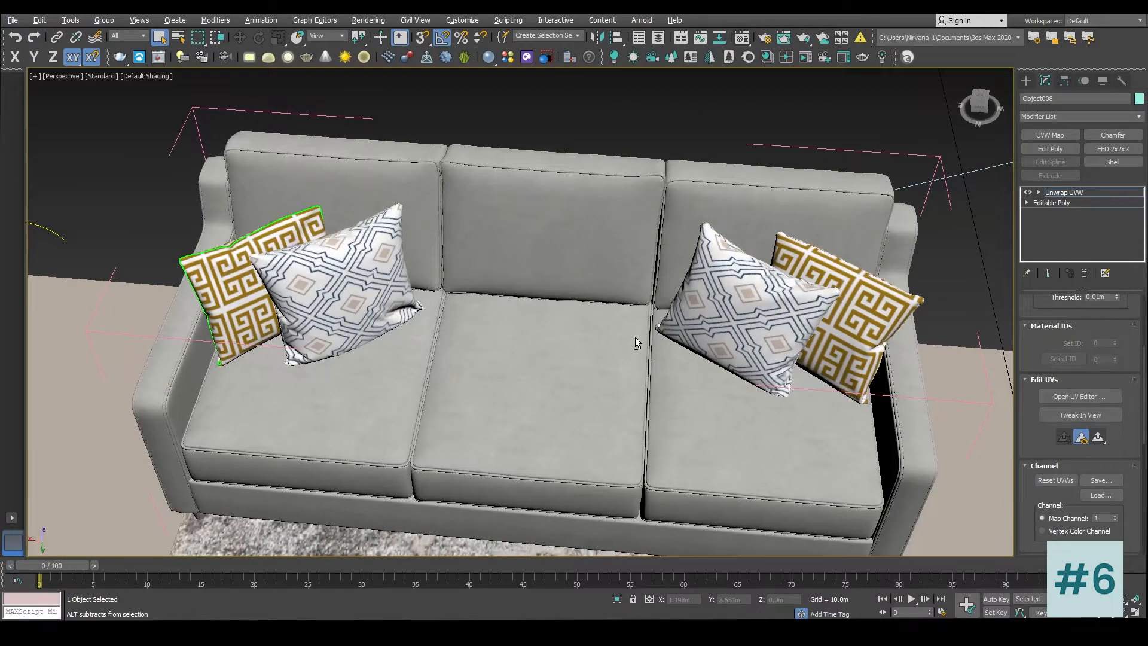
mouse_move(635, 336)
middle_mouse_down("alt")
mouse_move(568, 284)
mouse_move(580, 317)
mouse_move(644, 342)
mouse_move(625, 358)
mouse_move(636, 324)
middle_mouse_up("alt")
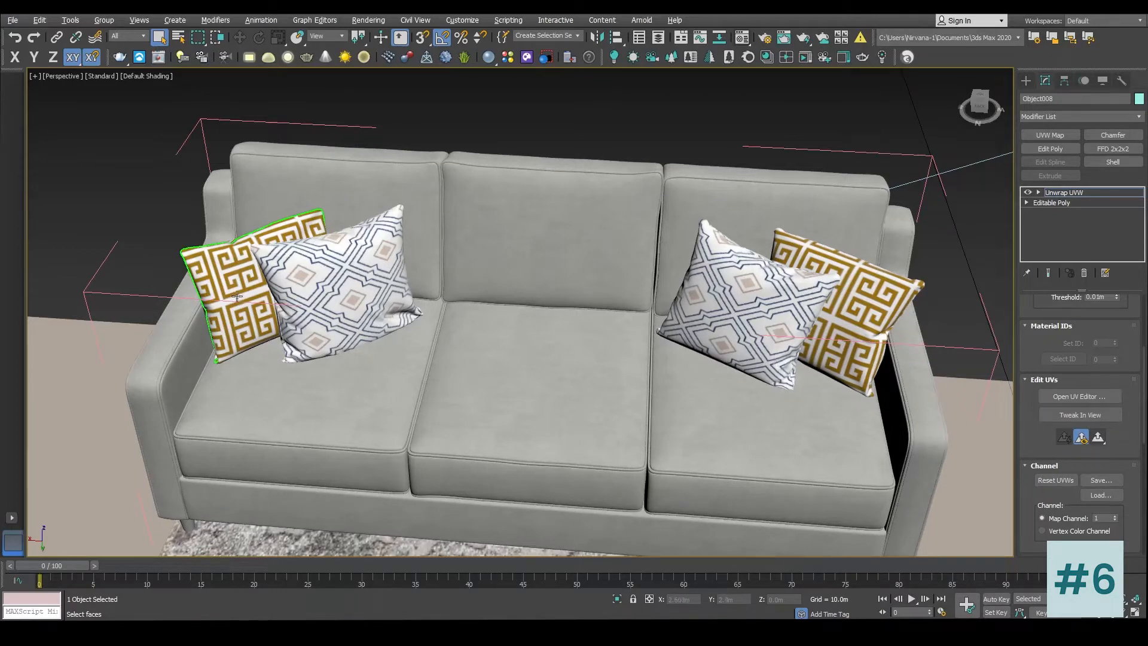
Step: Open the UV editor for the left-hand back pillow, shift both UV shells down and slightly sideways, and close the editor
left_click(1099, 395)
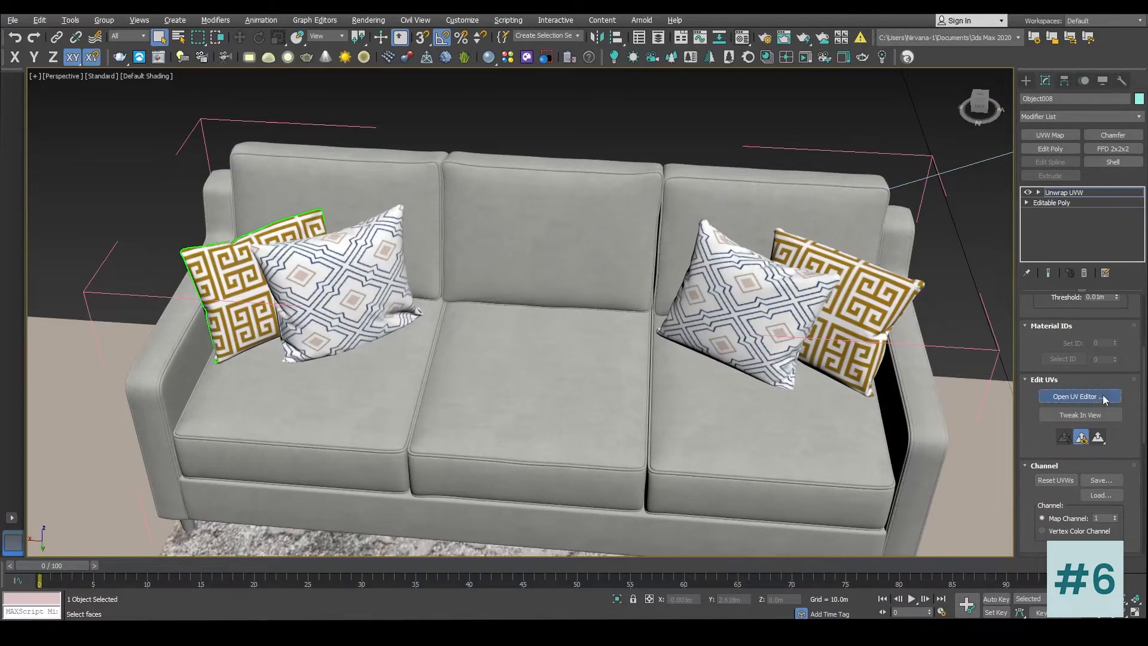
left_click_drag(741, 198, 540, 469)
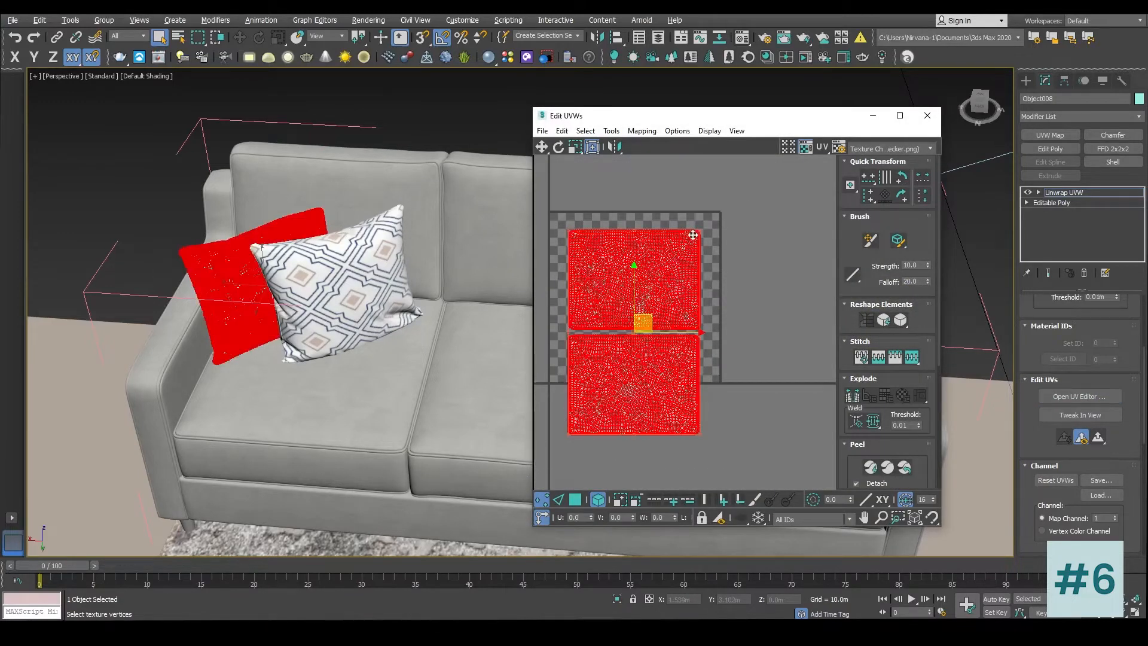
left_click_drag(674, 250, 675, 293)
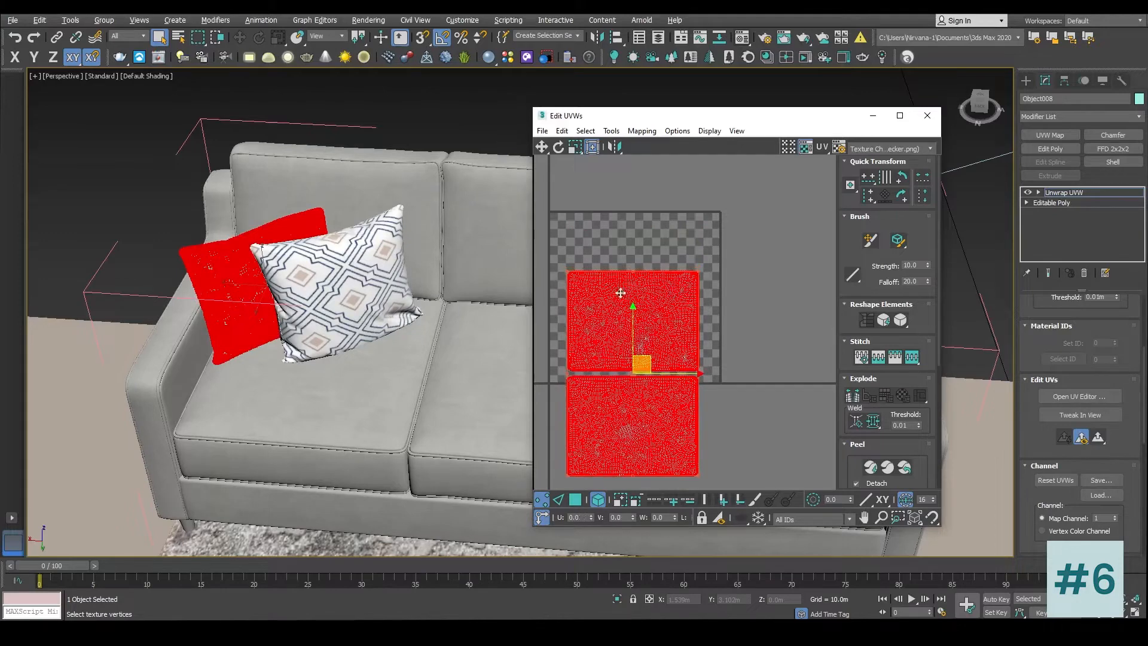
left_click(423, 206)
left_click(717, 118)
key("ctrl+a")
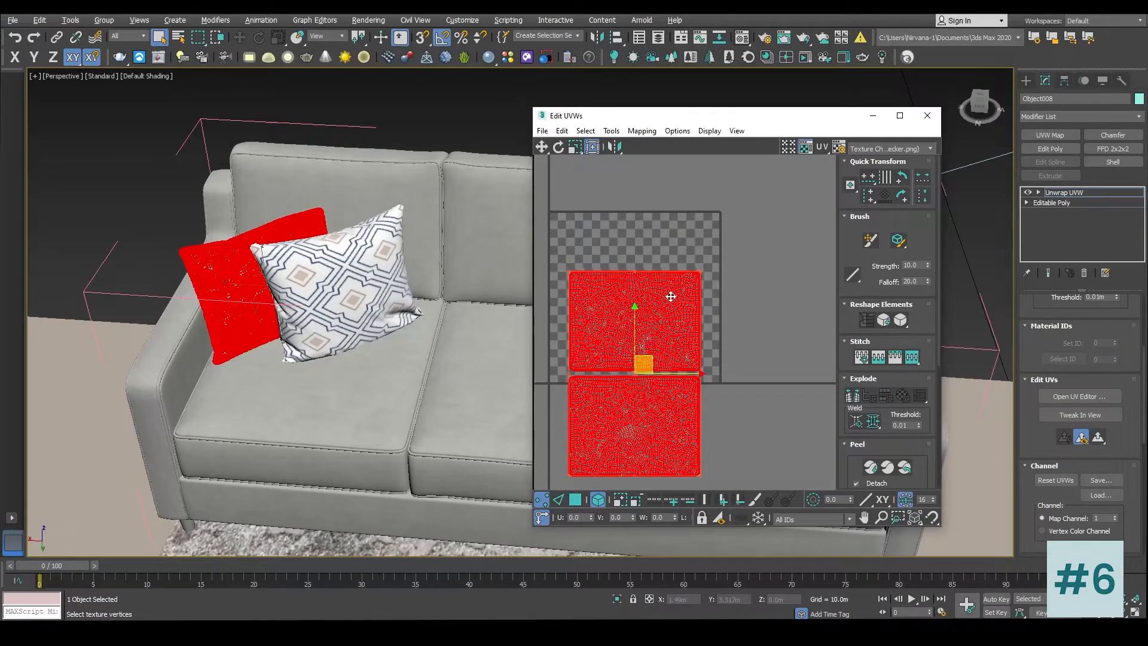
left_click(734, 265)
left_click_drag(752, 124, 712, 450)
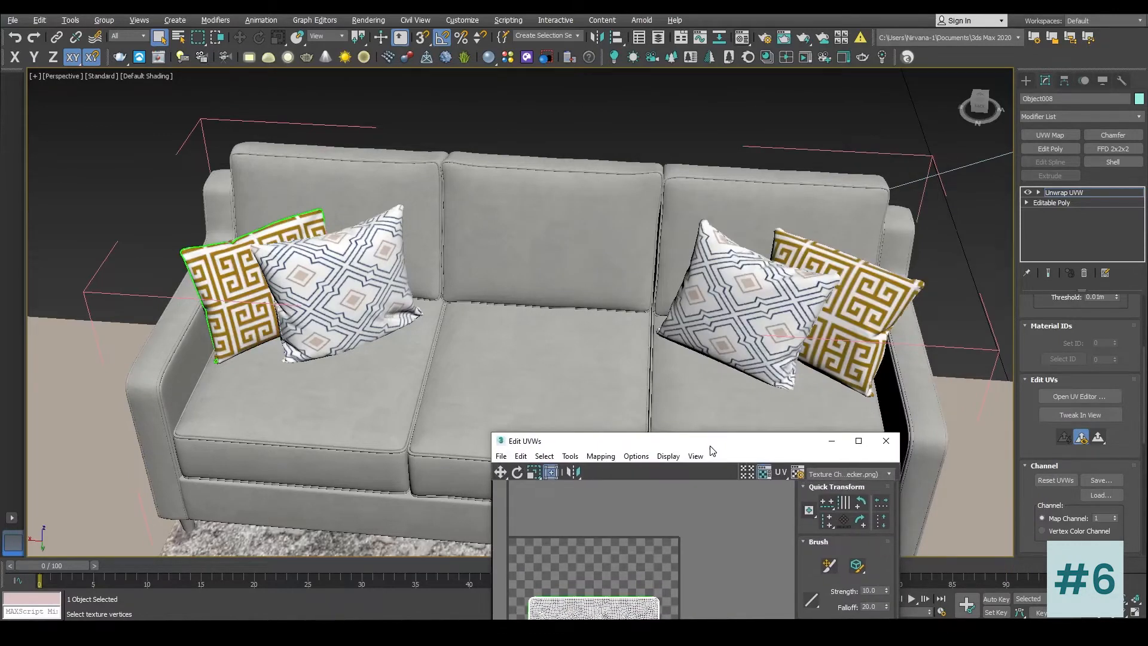
left_click_drag(713, 450, 675, 245)
left_click(850, 236)
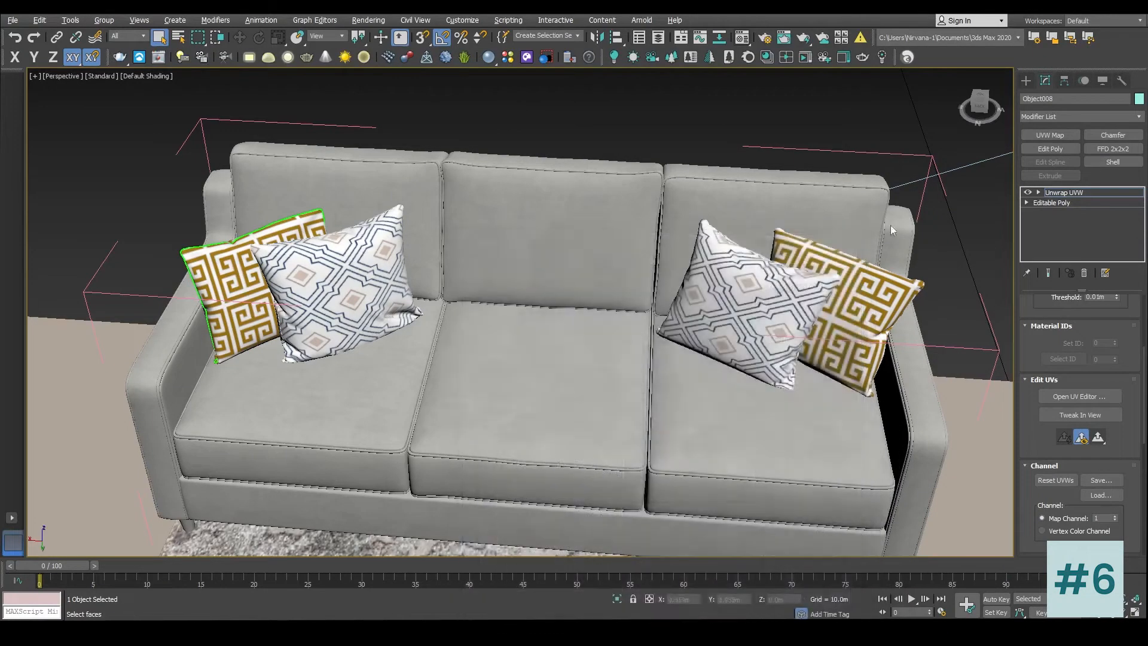
Step: Clear the selection, check the textured pillows on the sofa from several angles, and switch to the Camera001 view
left_click(1026, 80)
left_click(582, 146)
left_click(383, 263)
middle_click_drag(682, 327, 626, 296, "alt")
left_click(673, 177)
left_click(696, 338)
middle_click_drag(696, 338, 664, 311, "alt")
left_click(674, 185)
middle_click_drag(748, 233, 747, 237)
key("c")
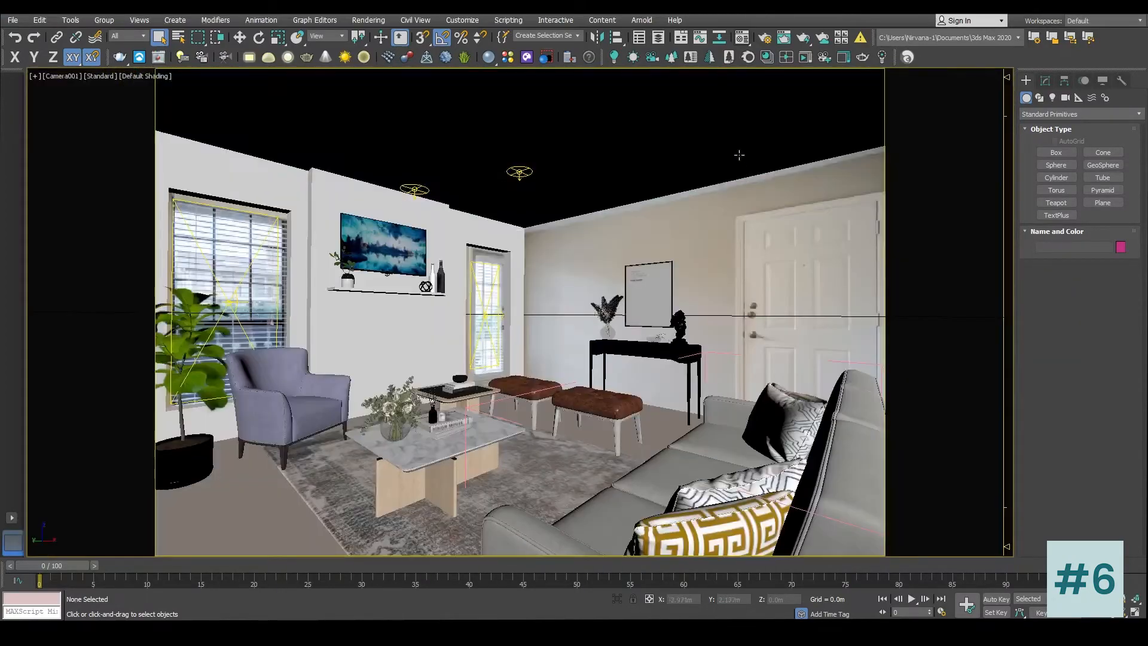
Step: Clone the nearer geometric-patterned sofa pillow along the Y axis to beside the purple armchair as a single instance
left_click(738, 154)
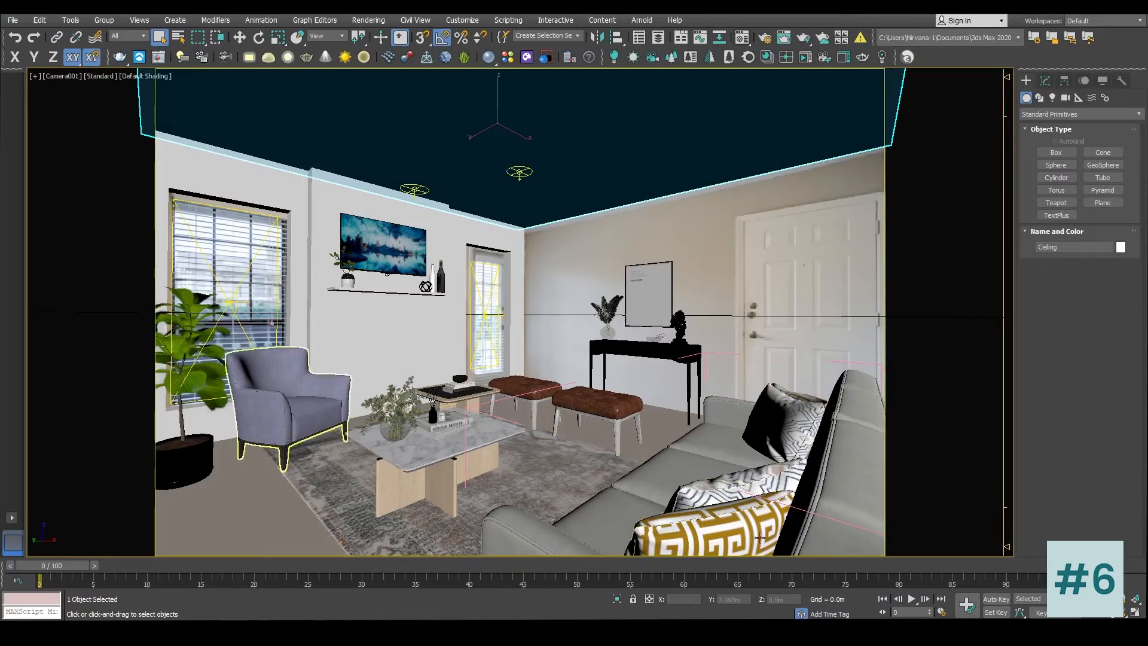
left_click(747, 485)
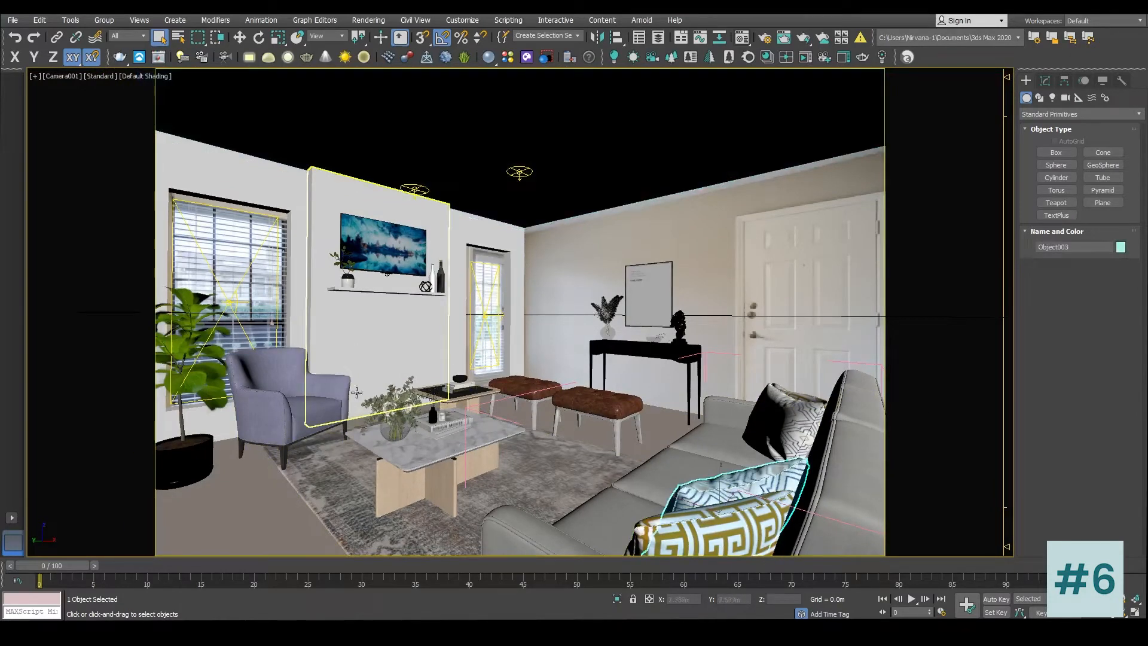
key("w")
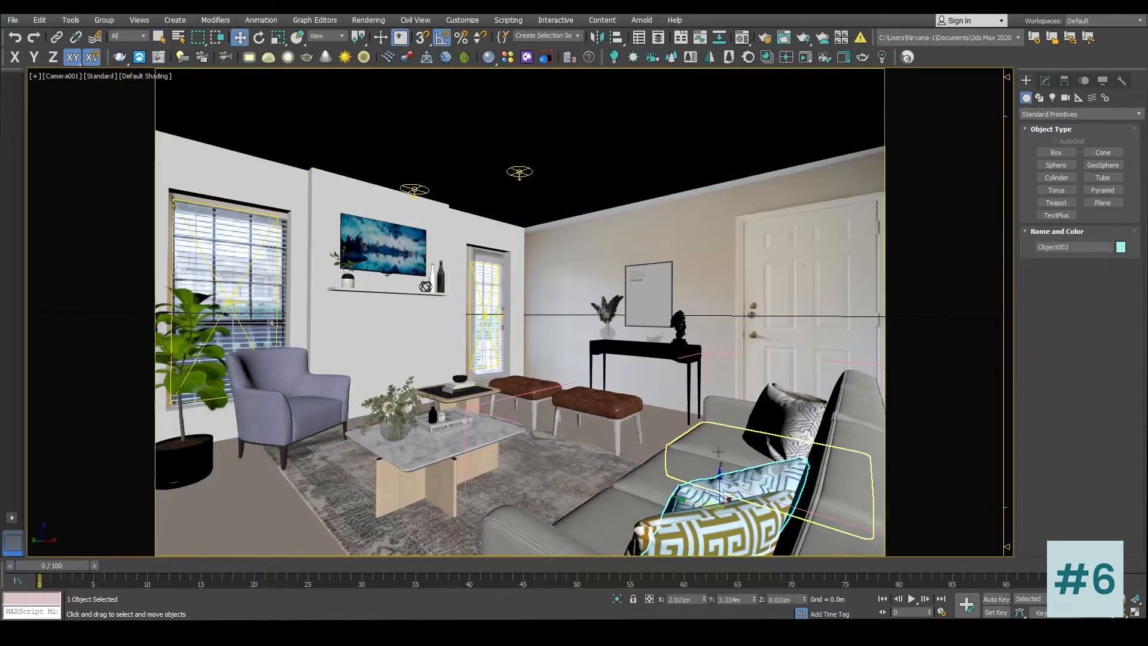
mouse_move(688, 501)
left_mouse_down()
mouse_move(371, 445)
mouse_move(404, 457)
left_mouse_up()
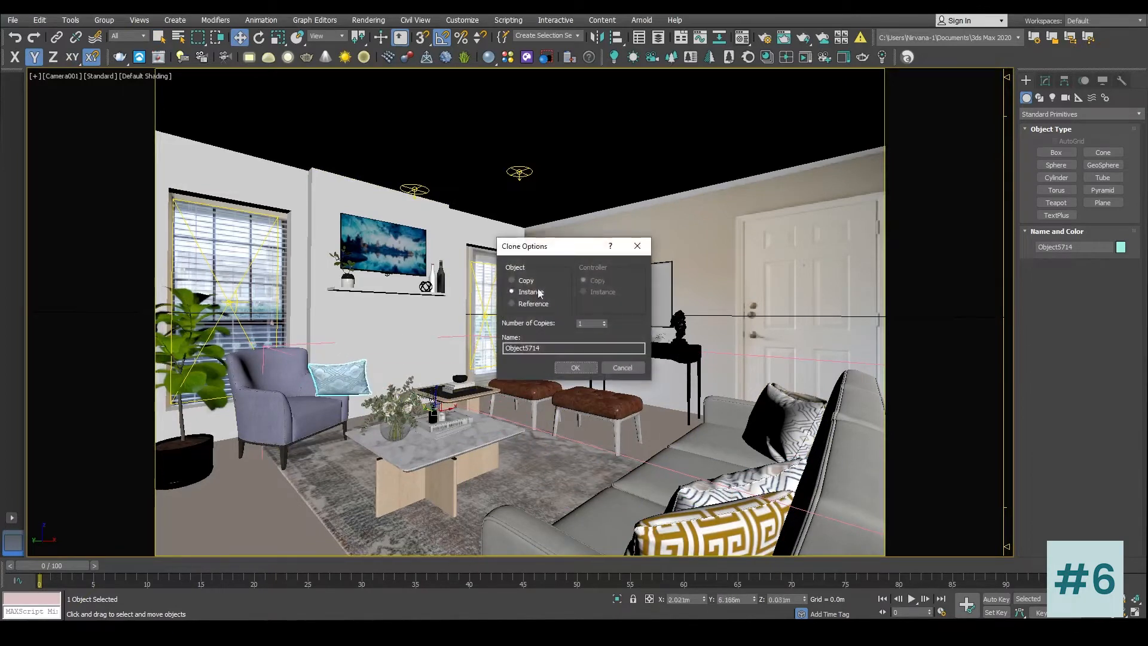
left_click(575, 367)
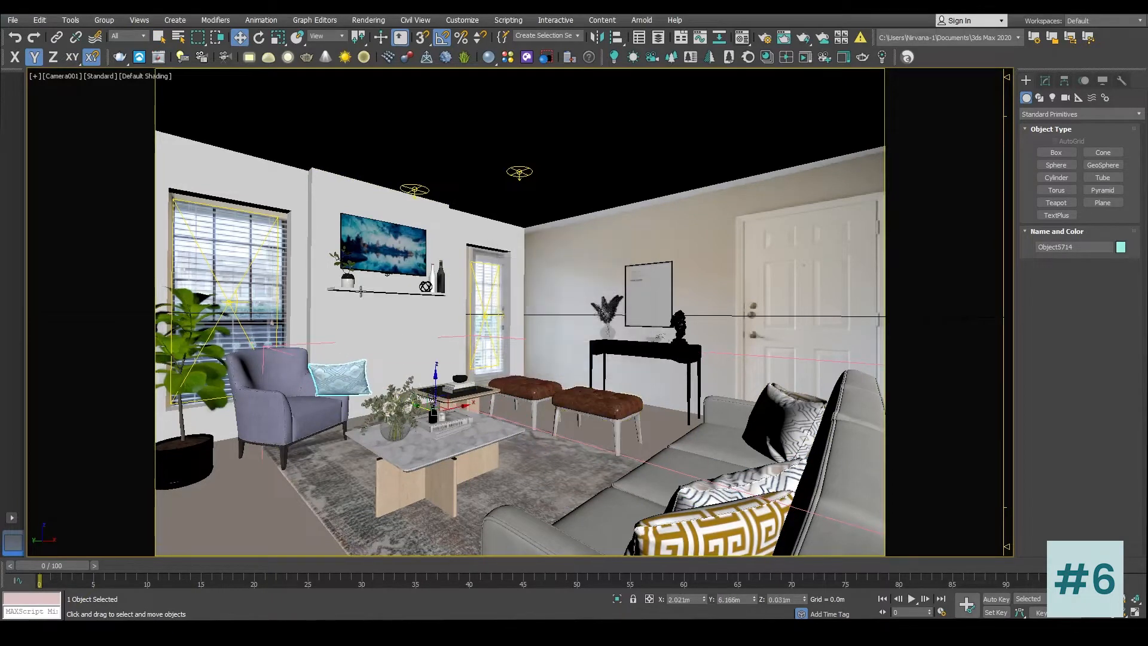
Step: Detach the cloned pillow from its group and center its pivot to the object
left_click(104, 19)
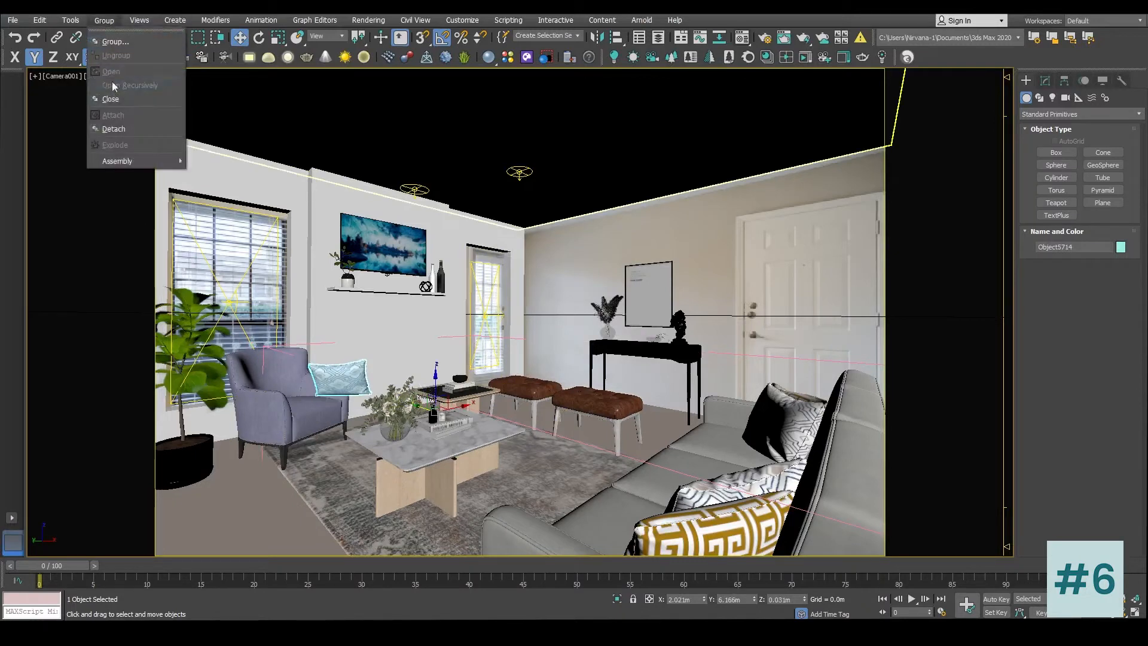
left_click(115, 129)
key("e")
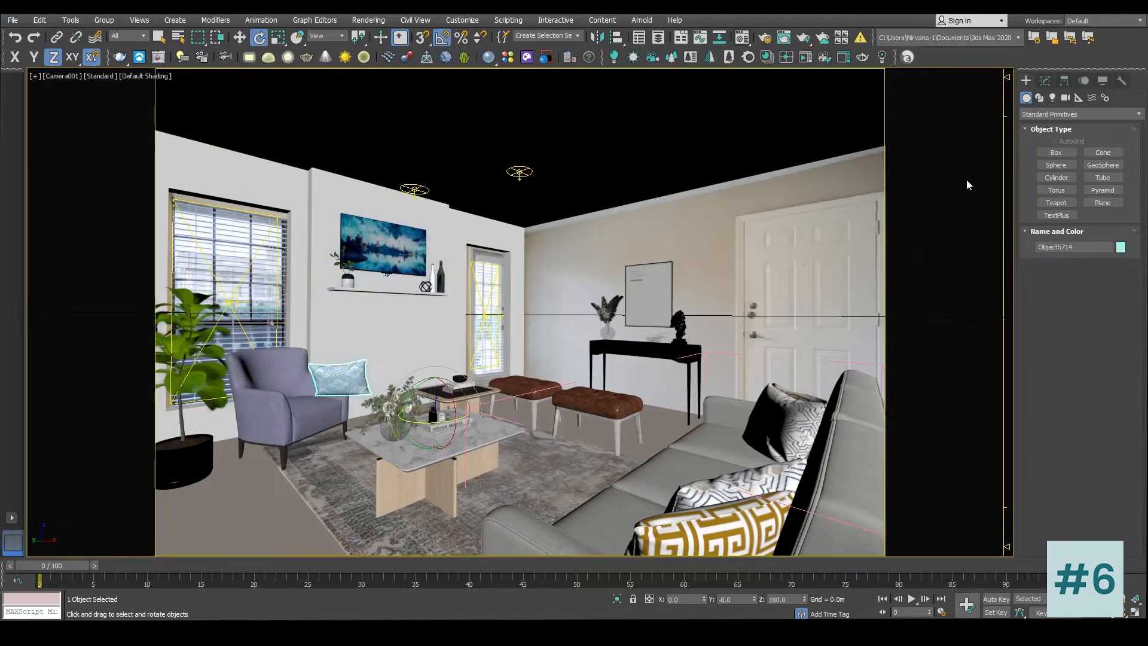
left_click(1064, 80)
left_click(1079, 163)
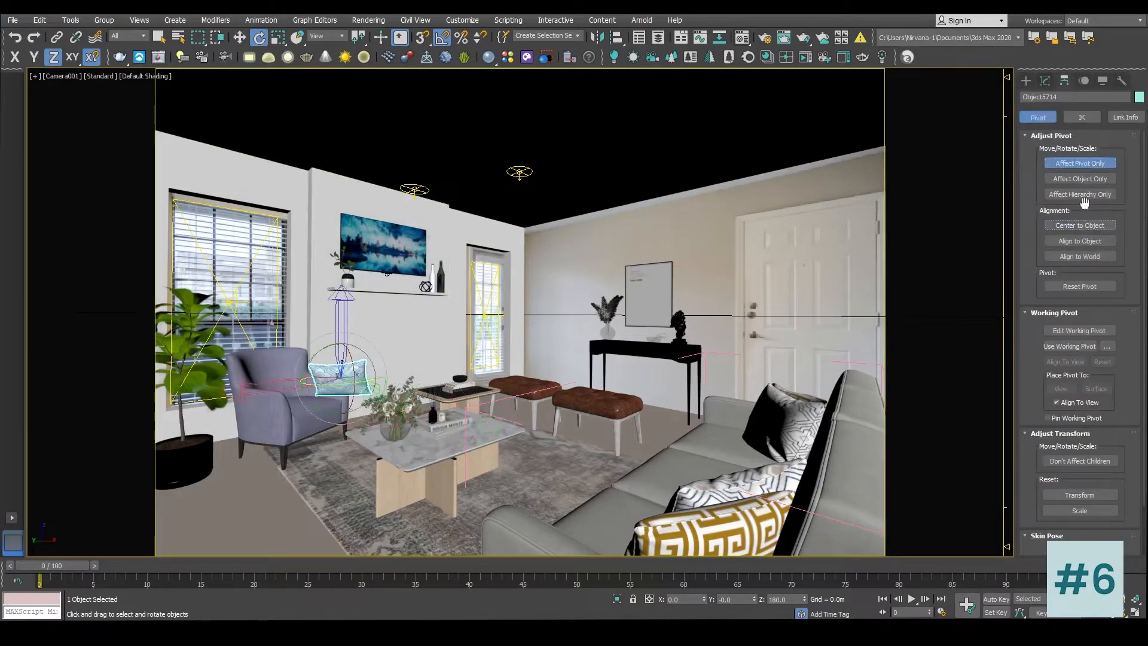
left_click(1077, 167)
Step: Rotate the cloned pillow and move it onto the armchair, at about X 0.77 m, Y 6.21 m, in the Perspective view
left_click_drag(366, 381, 262, 393)
key("w")
left_click_drag(371, 373, 334, 377)
key("p")
key("z")
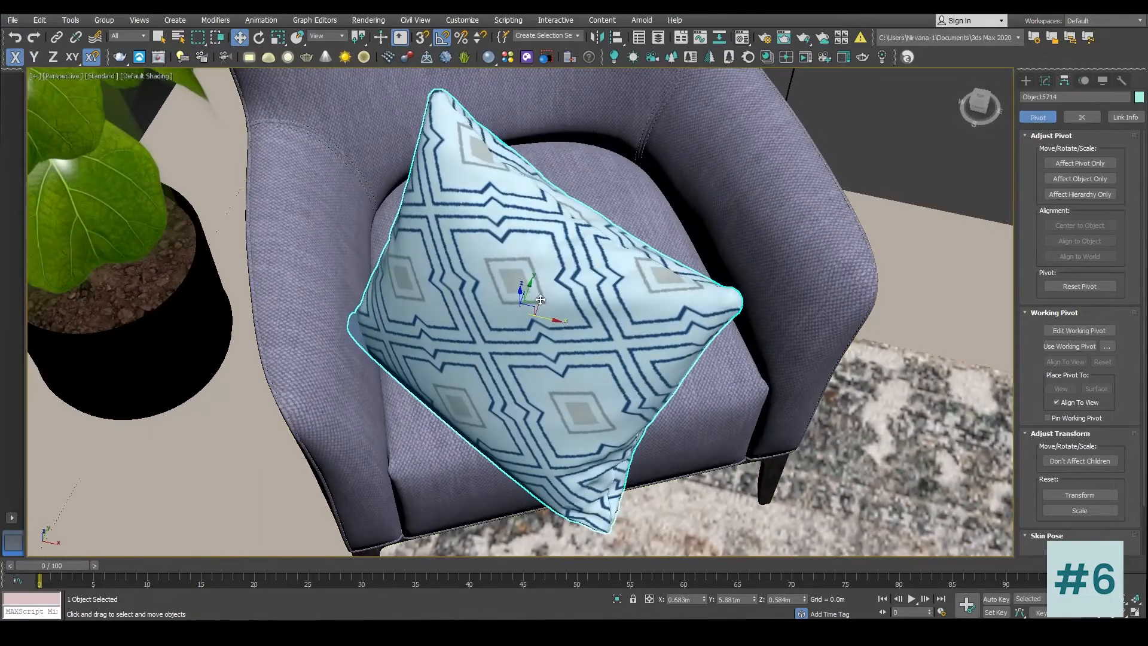
left_click_drag(540, 299, 669, 184)
middle_click_drag(669, 185, 677, 146, "alt")
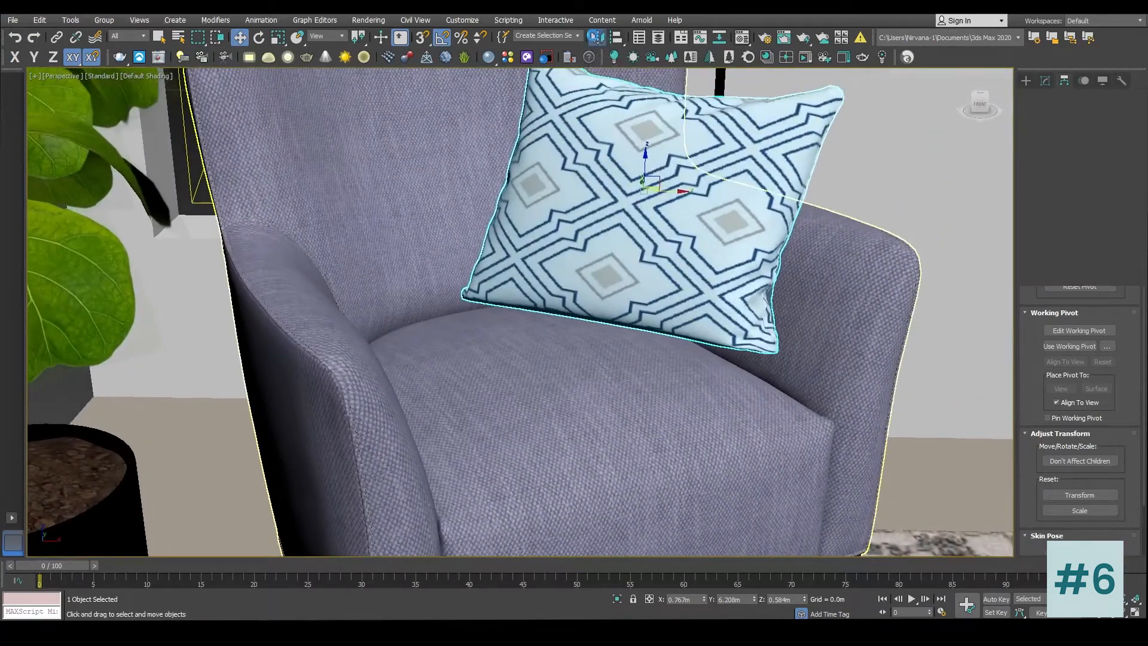
Step: Try mirroring the armchair pillow on the YZ axis without cloning it
left_click(595, 38)
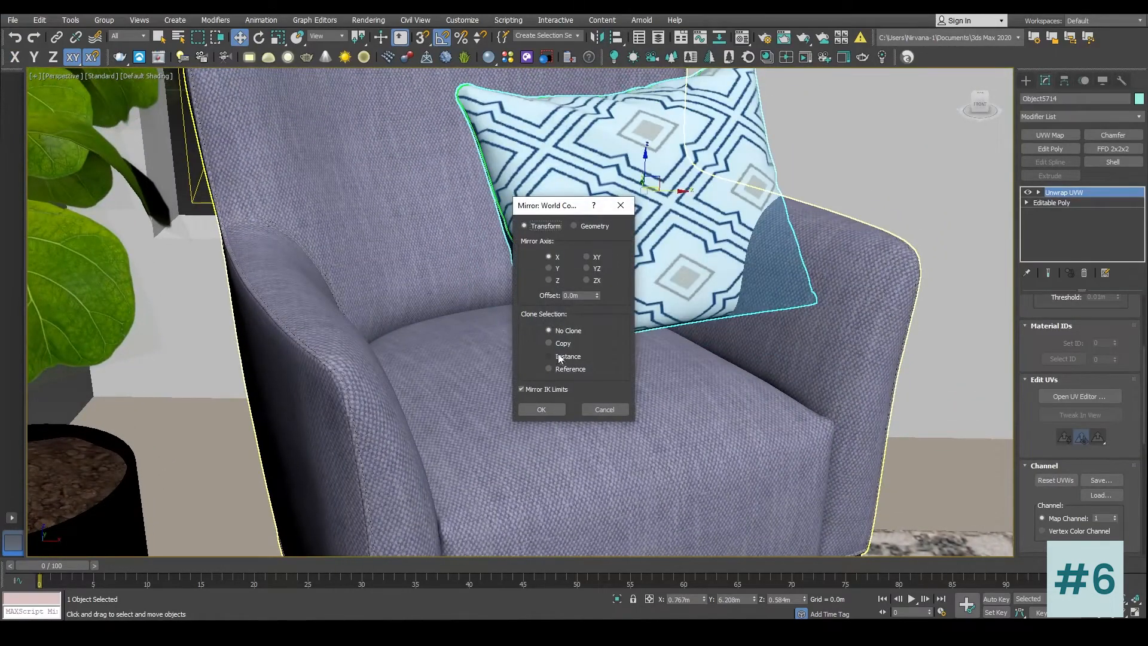
left_click(550, 269)
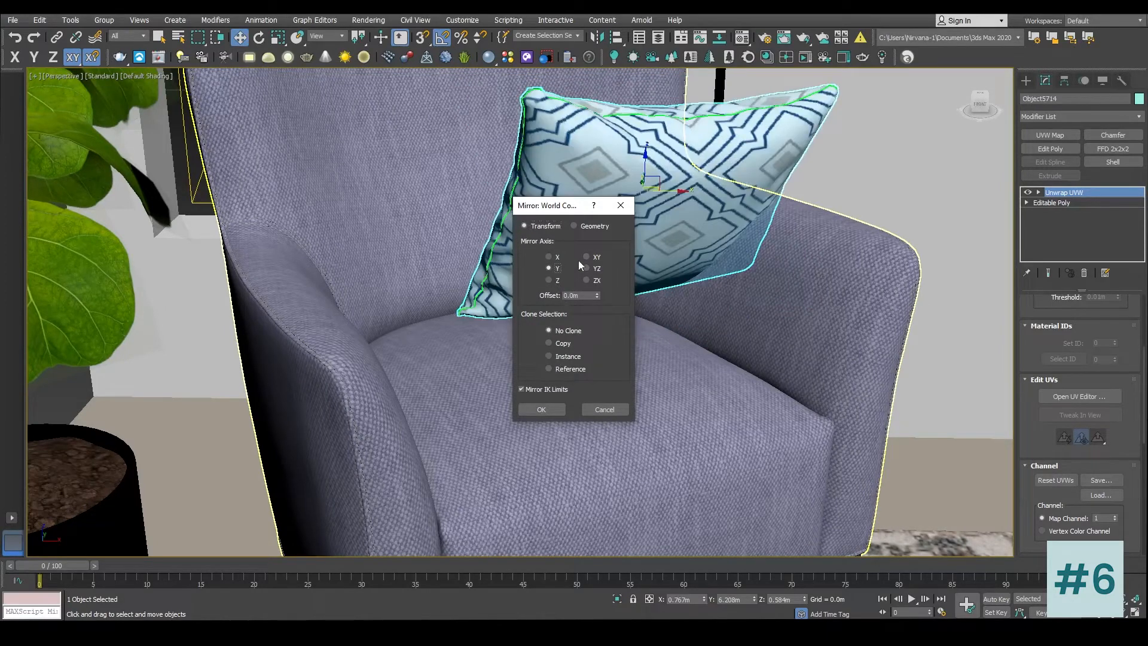
left_click(587, 257)
left_click(589, 269)
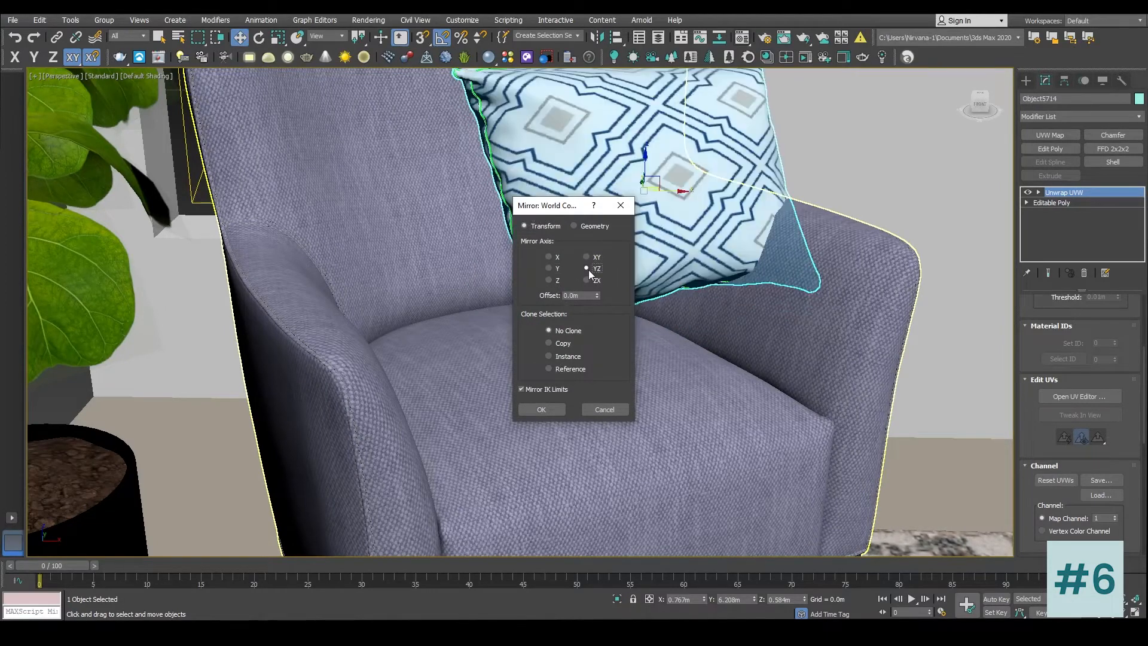
left_click(545, 411)
middle_click_drag(545, 412, 535, 328, "alt")
Step: Compare the mirror axes on the armchair pillow and mirror it on the XY axis with No Clone
left_click(596, 37)
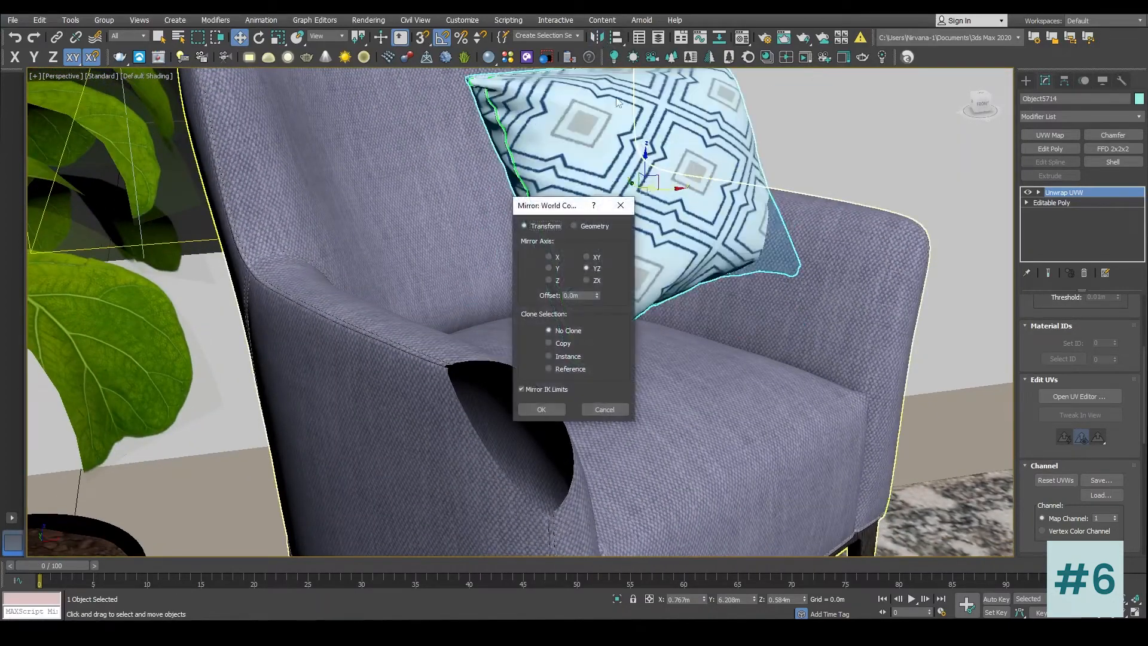
left_click(550, 281)
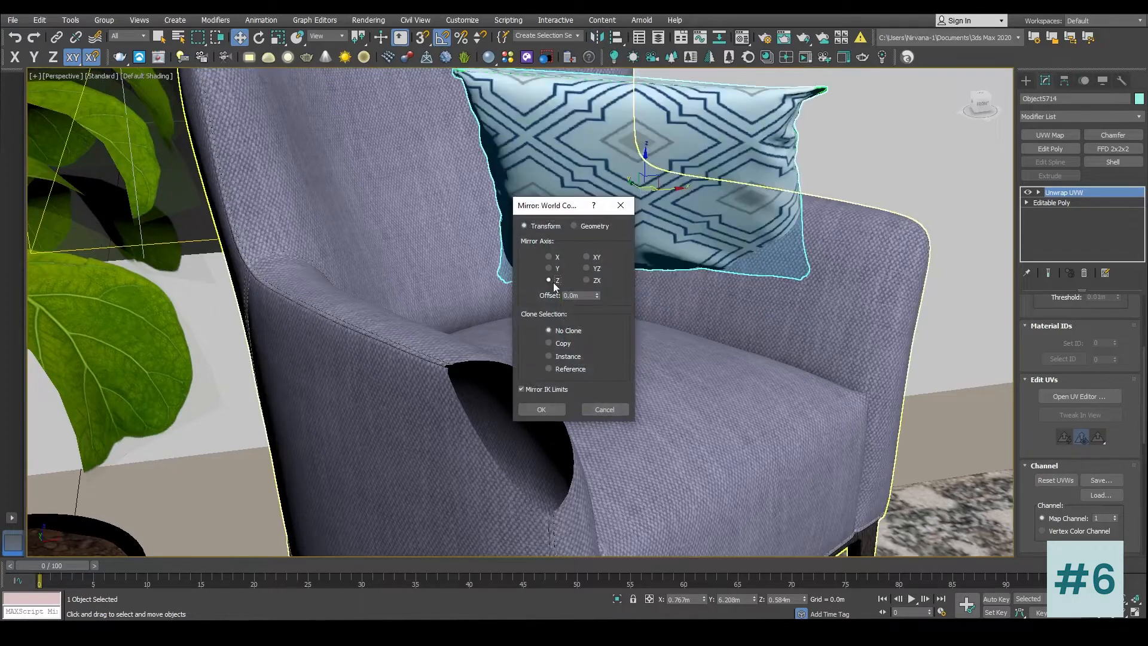
left_click(588, 281)
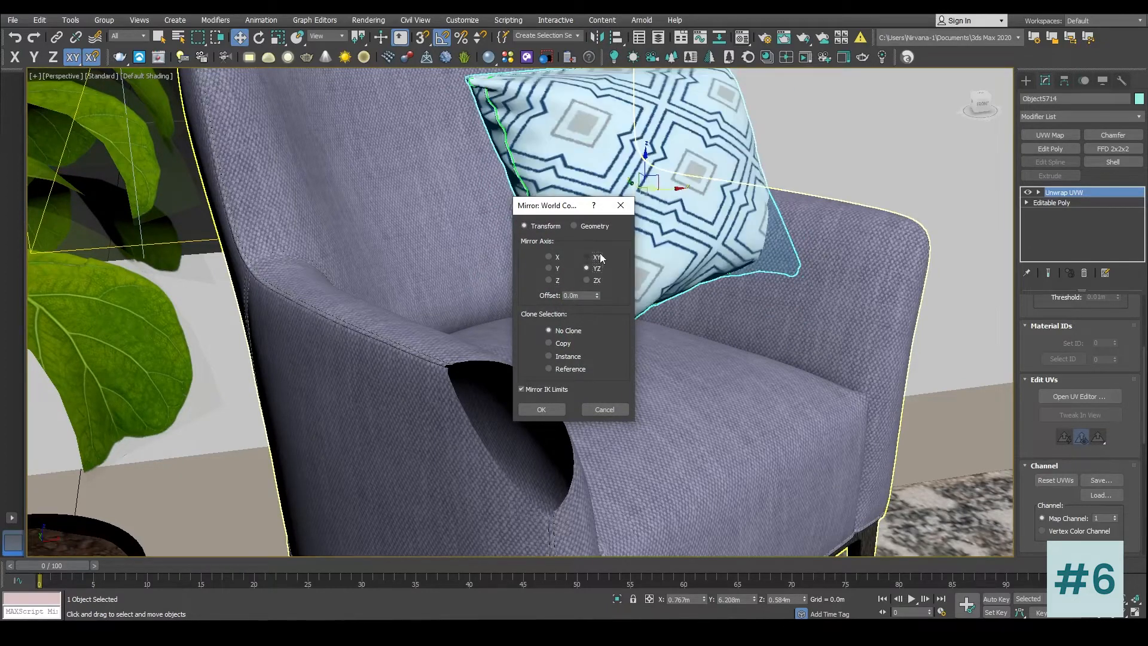
left_click(598, 256)
left_click(554, 256)
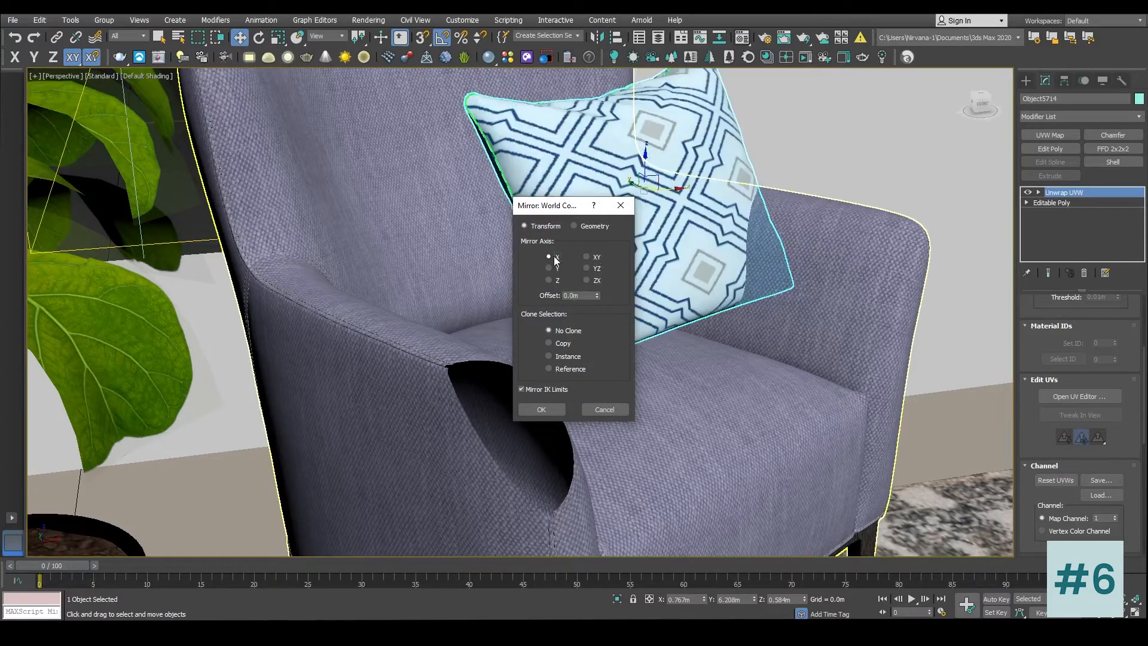
left_click(589, 256)
left_click(542, 409)
Step: Rotate the pillow to lean in the armchair and lower it towards the seat, at about X 0.74 m, Y 6.23 m, Z 0.57 m
key("e")
left_click_drag(669, 198, 620, 237)
middle_click_drag(620, 236, 649, 215, "alt")
key("w")
left_click_drag(647, 160, 648, 174)
middle_click_drag(648, 174, 648, 308, "alt")
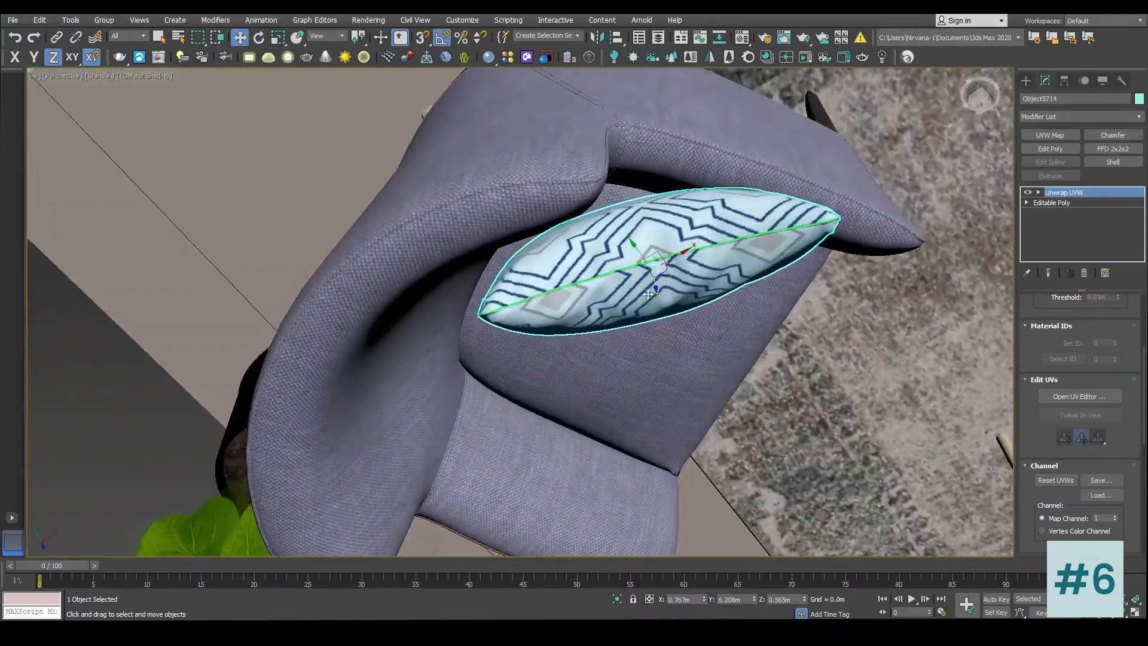
left_click_drag(663, 274, 648, 269)
middle_click_drag(648, 269, 683, 228, "alt")
scroll(637, 181, "down", 2)
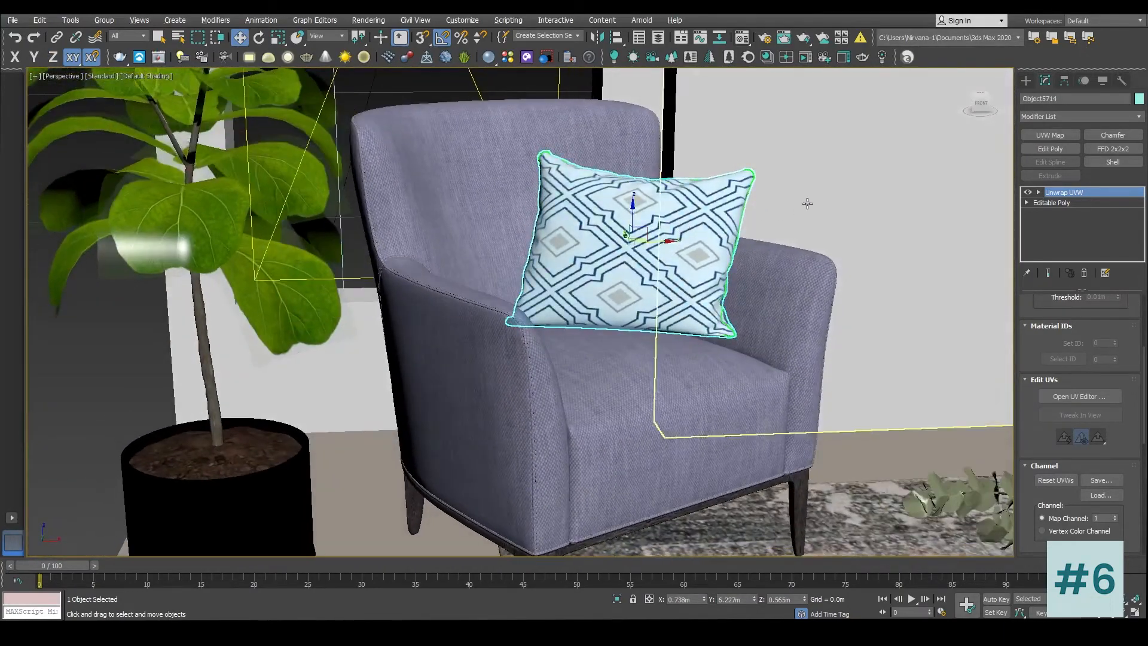
Step: Open the Material Editor, copy the Pillow 1 material into the free slot beside Pillow 2, and name it Pillow 3
left_click(742, 37)
left_click(517, 389)
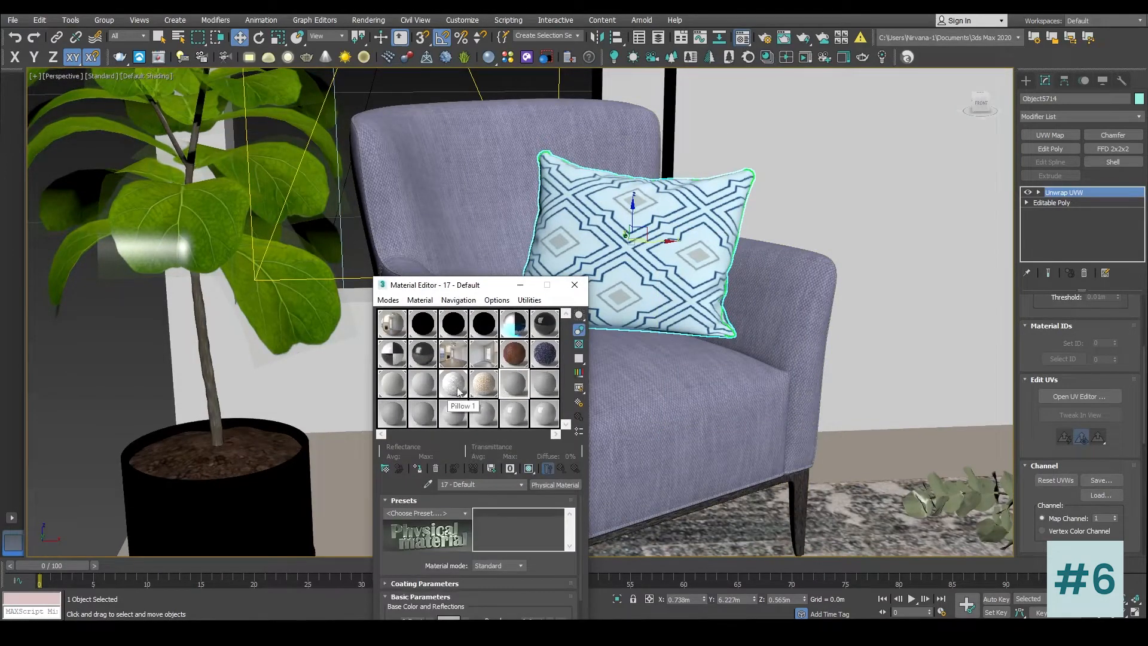
left_click(485, 390)
left_click(562, 468)
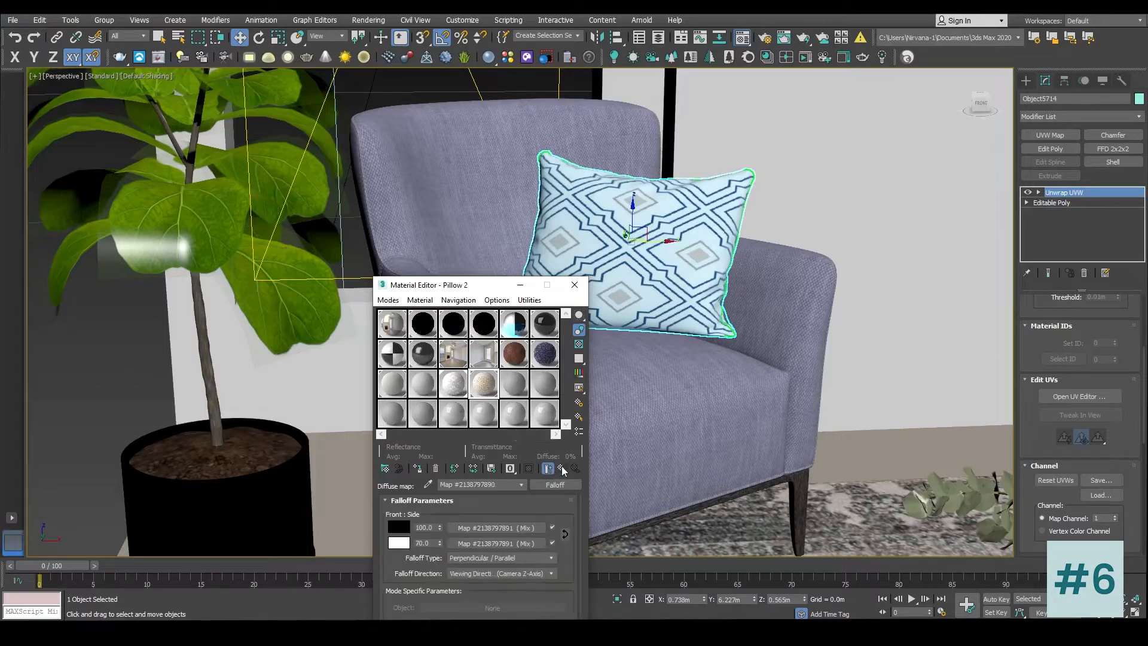
left_click(562, 468)
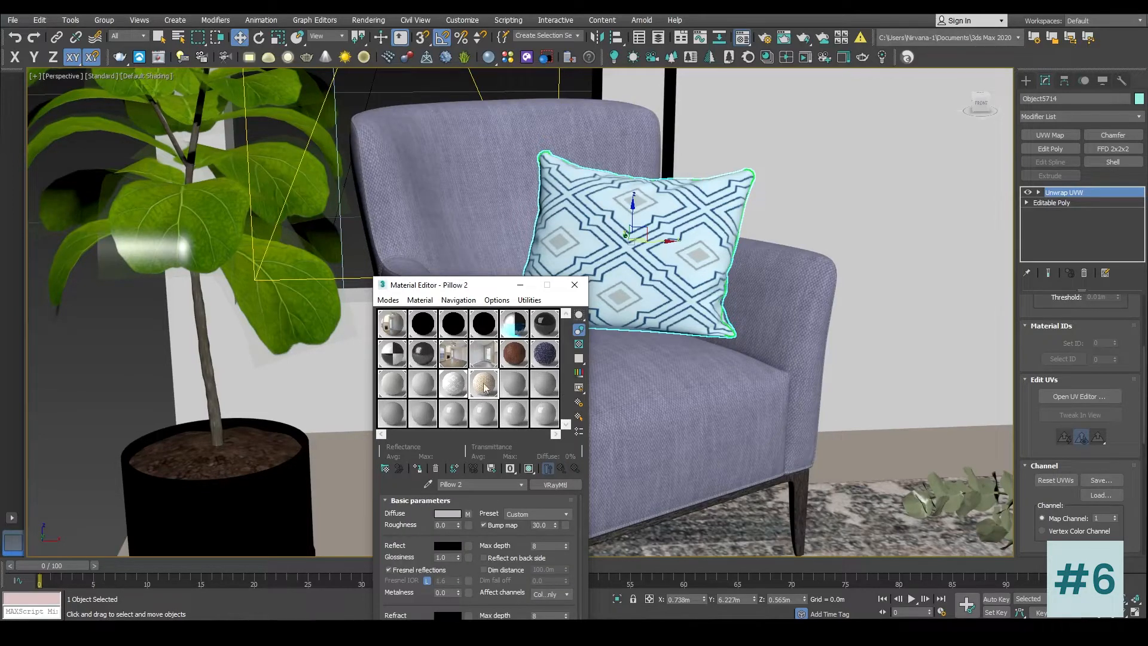
left_click_drag(485, 387, 514, 385)
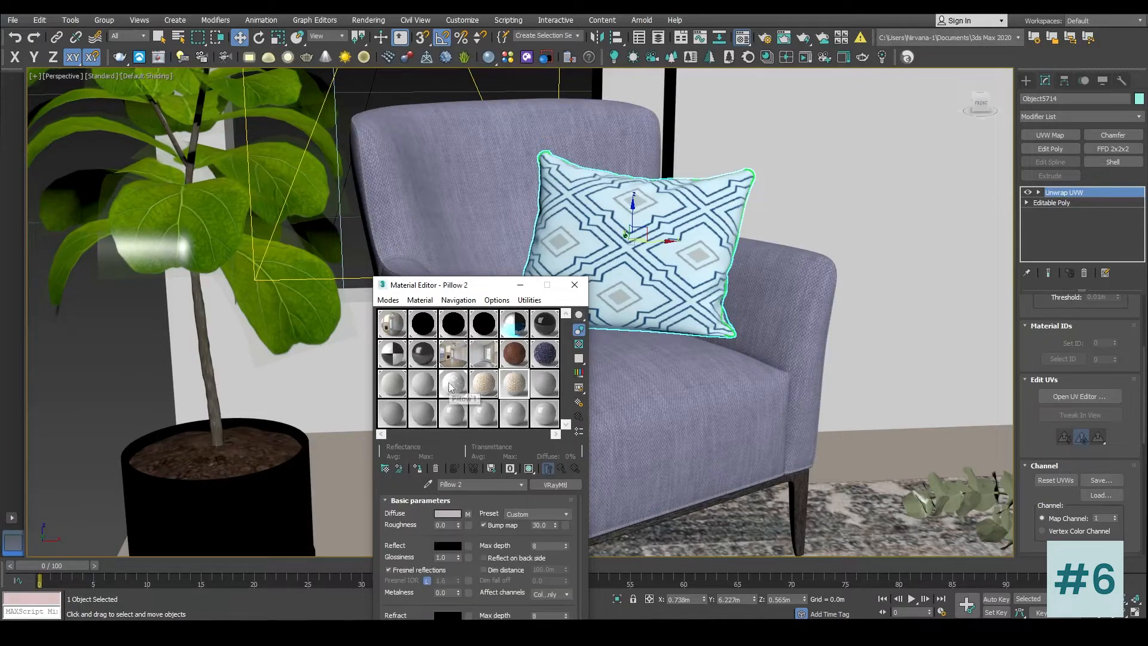
left_click(515, 390)
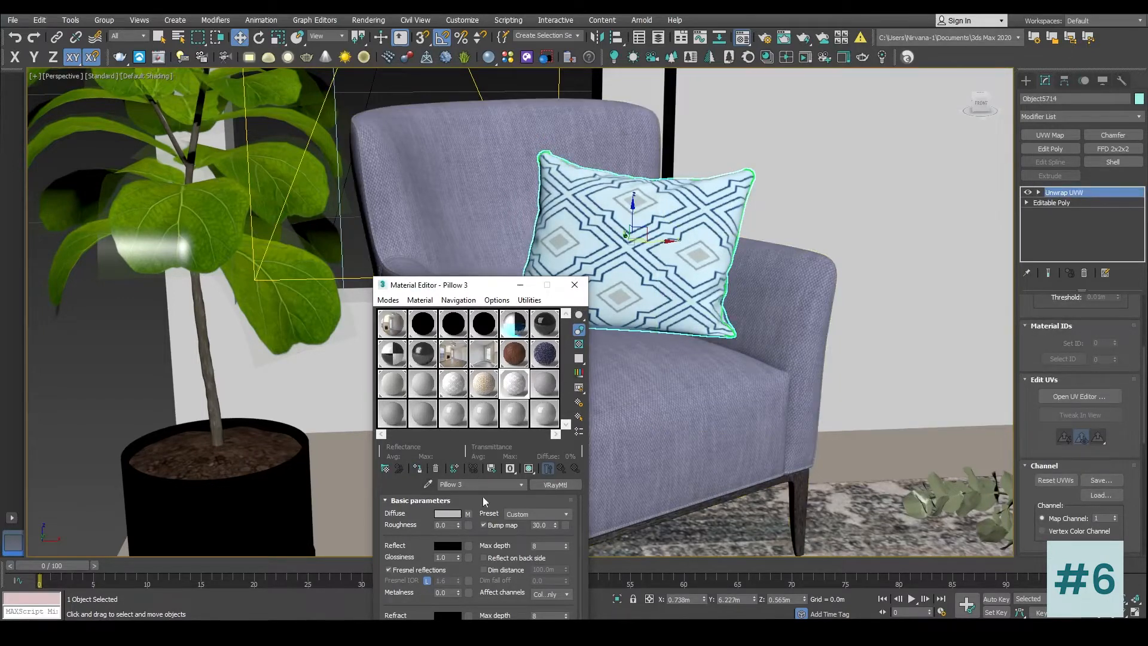
Step: Replace the bitmap in Pillow 3's diffuse Falloff map with the Greek Key Ceramic Tiles 3F3 image
left_click(466, 513)
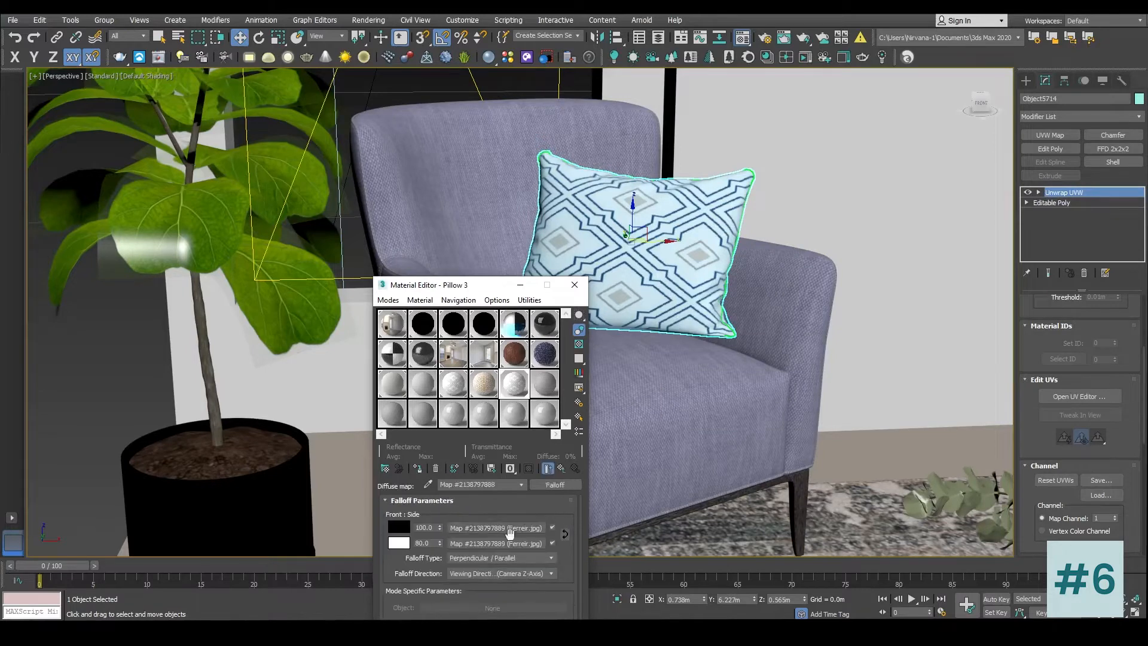
left_click(512, 527)
left_click_drag(504, 284, 907, 104)
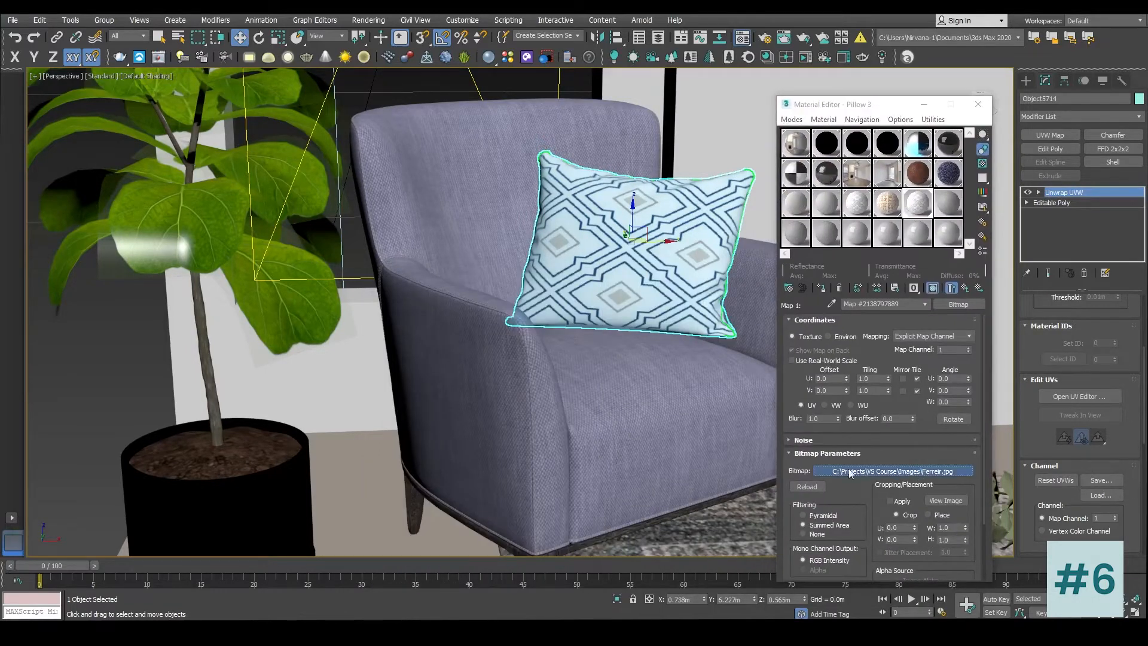
left_click(880, 471)
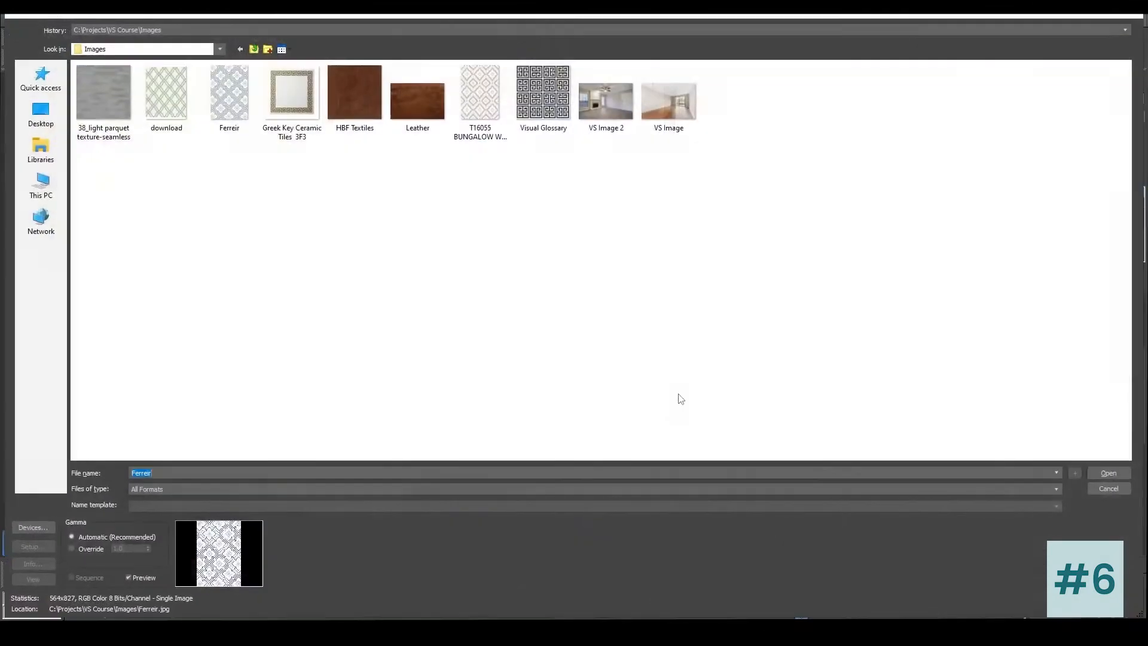
left_click(291, 95)
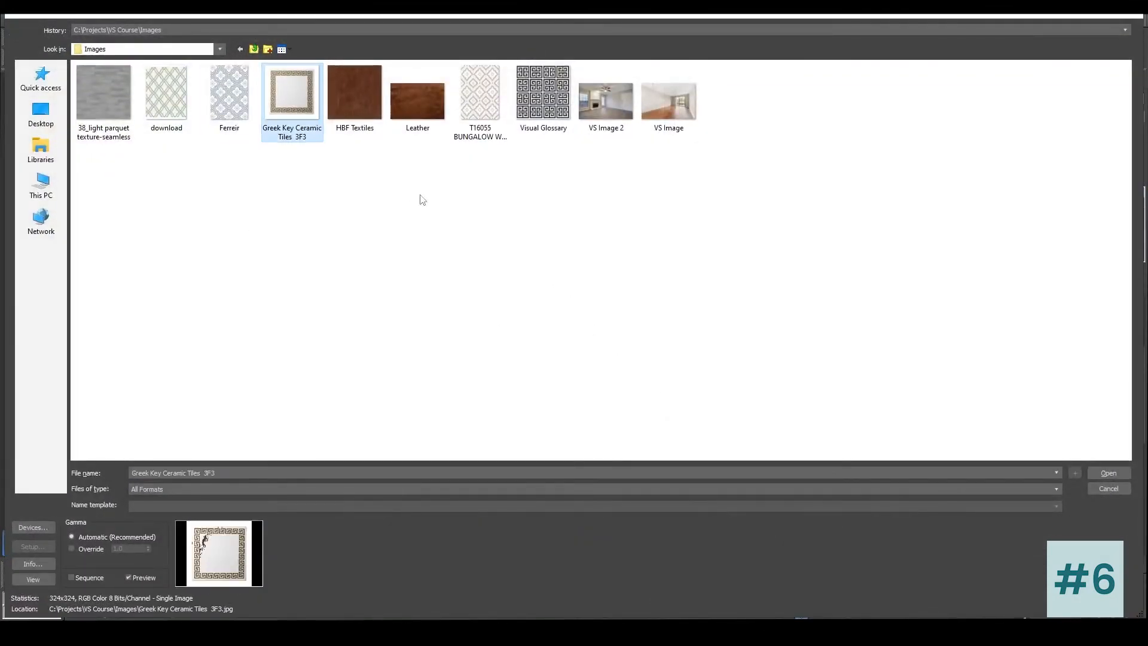
left_click(1111, 471)
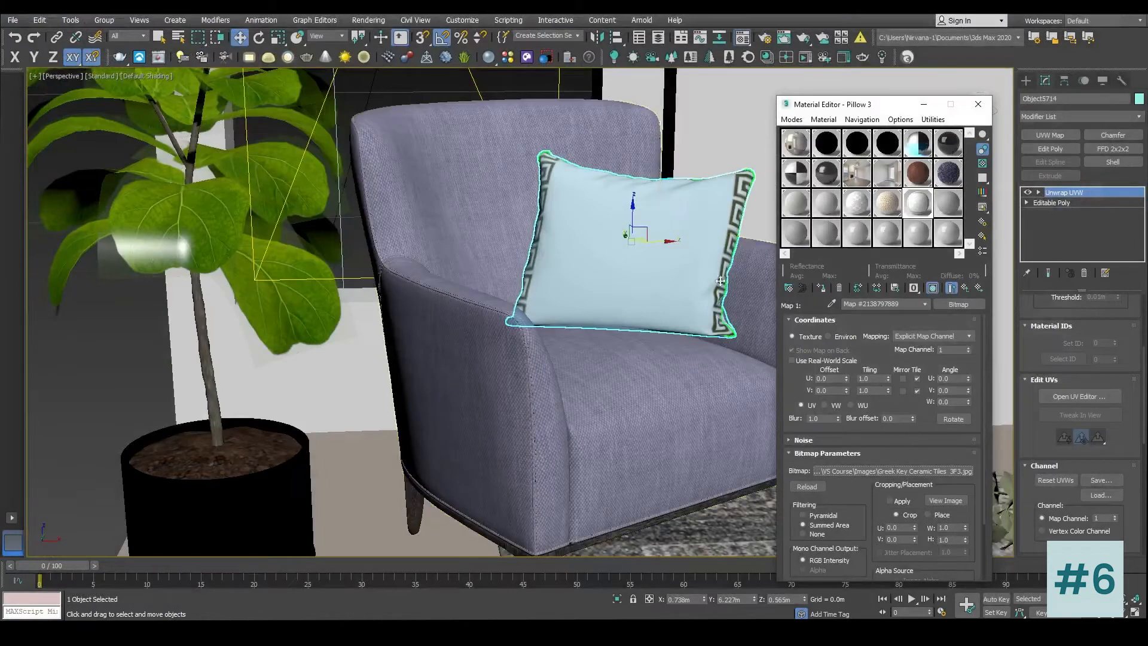
Step: Open the UV editor of the armchair pillow's Unwrap UVW modifier and arrange it beside the Material Editor
left_click_drag(855, 108, 234, 100)
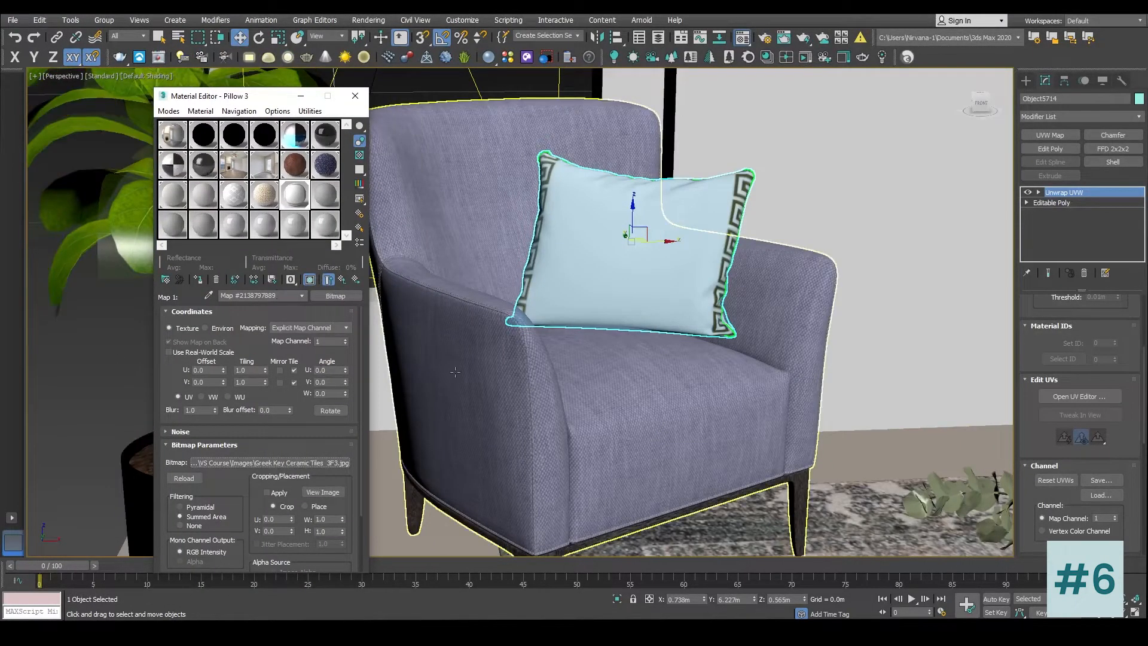
left_click(1100, 398)
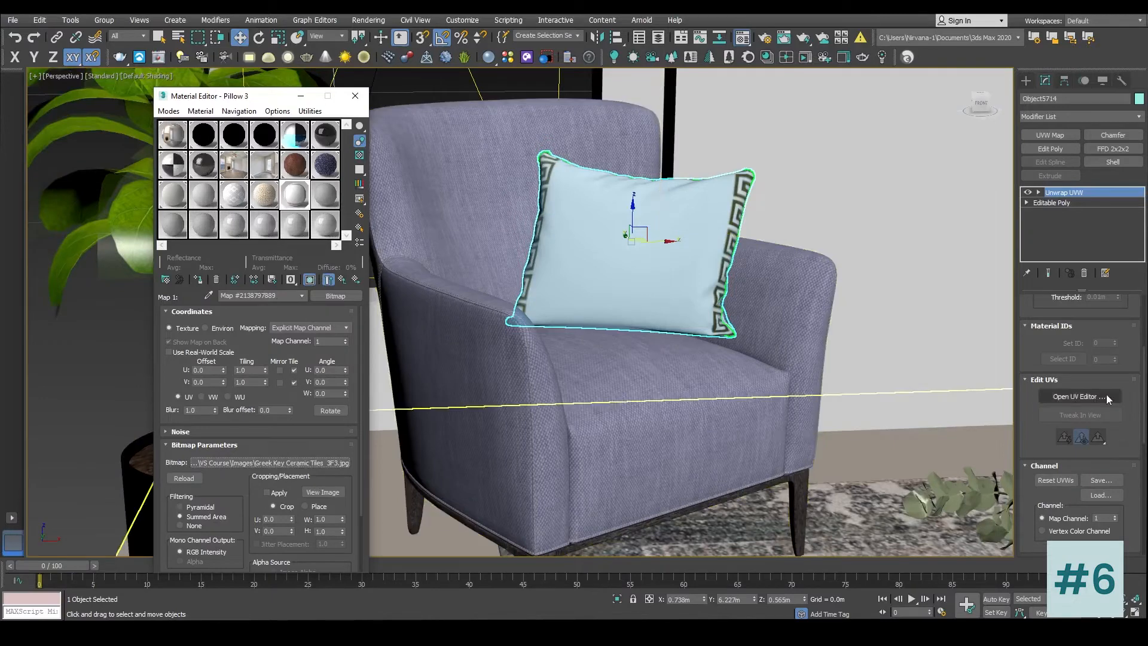
left_click(809, 156)
left_click(648, 238)
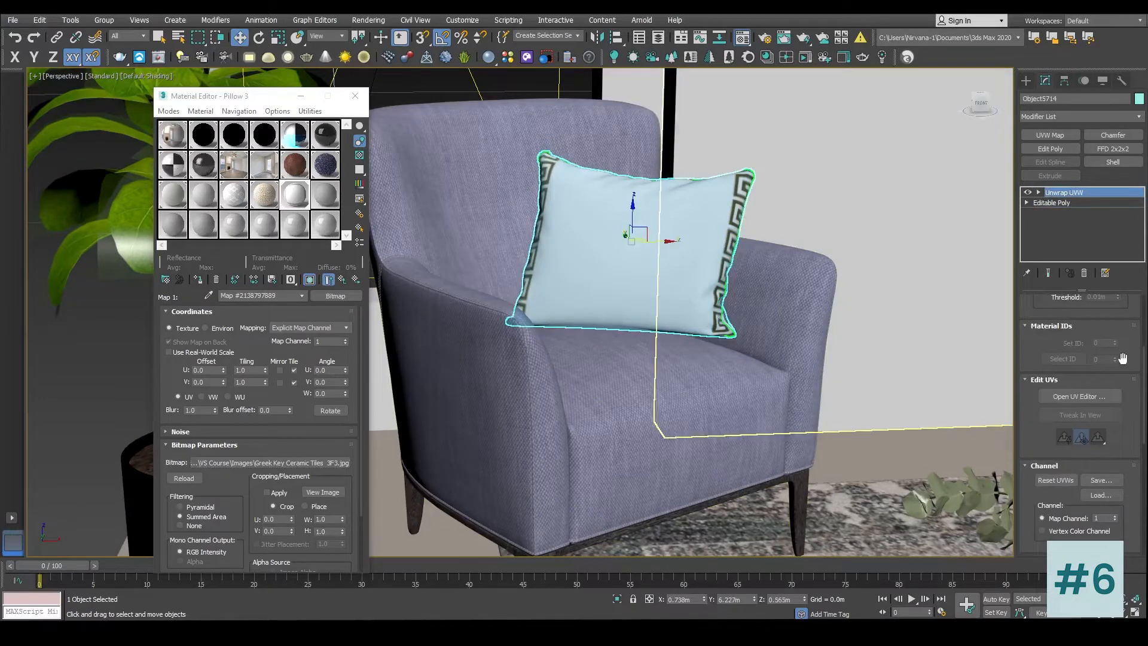
left_click(1090, 398)
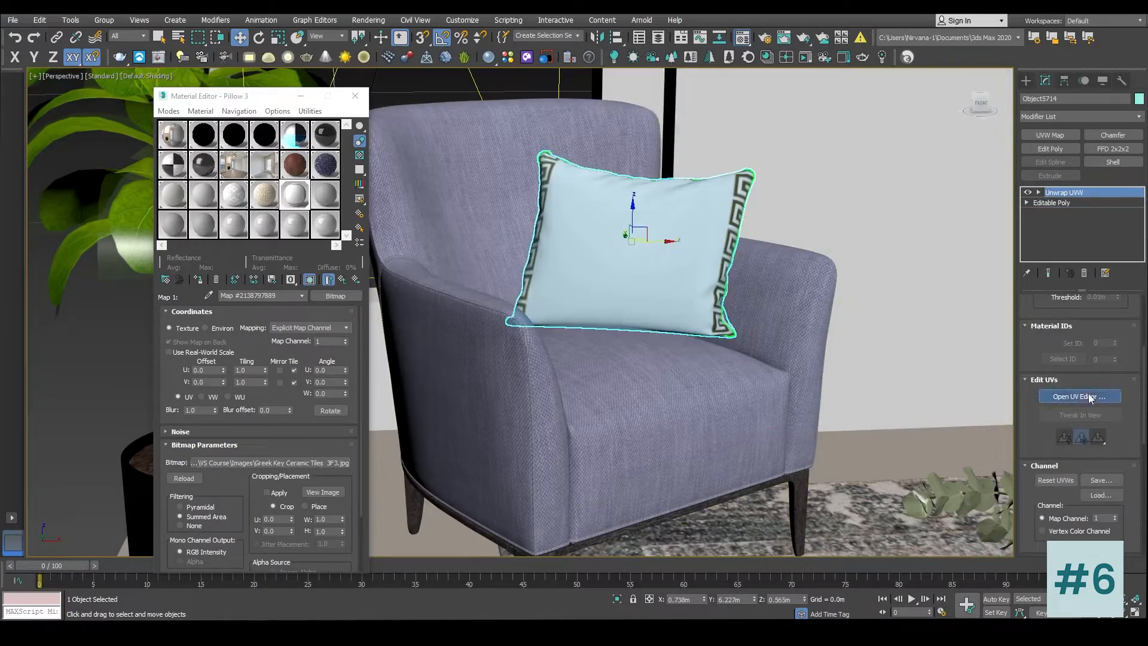
left_click_drag(633, 242, 500, 158)
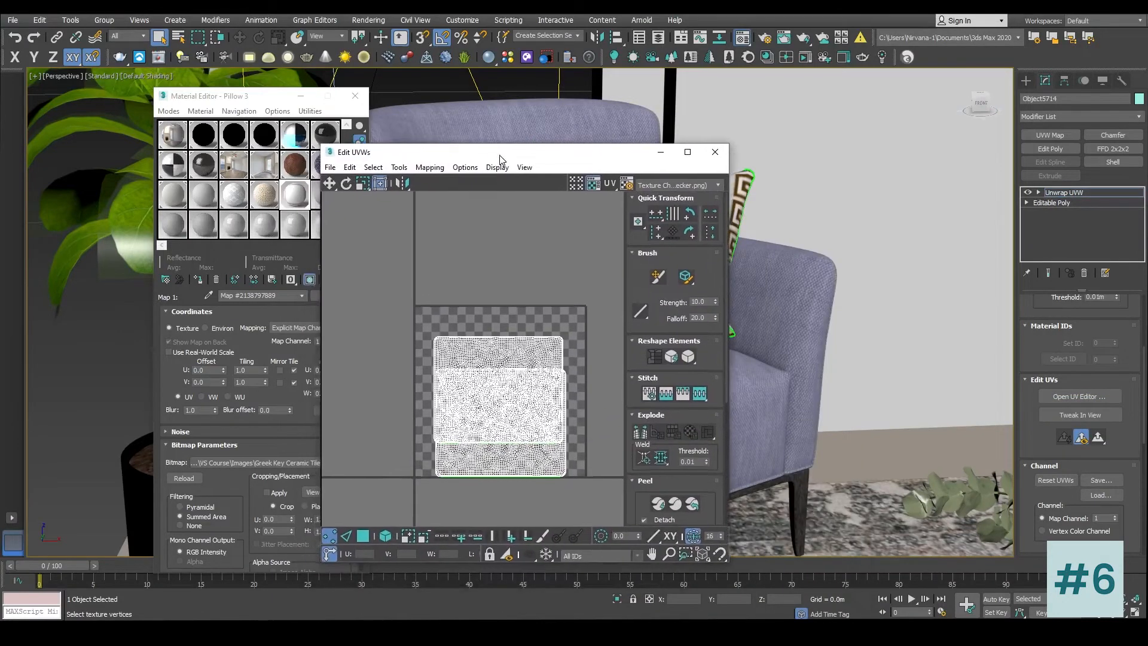
Step: Select the upper UV shell as a whole element and stretch it to fill the entire texture square
left_click(386, 535)
left_click(538, 355)
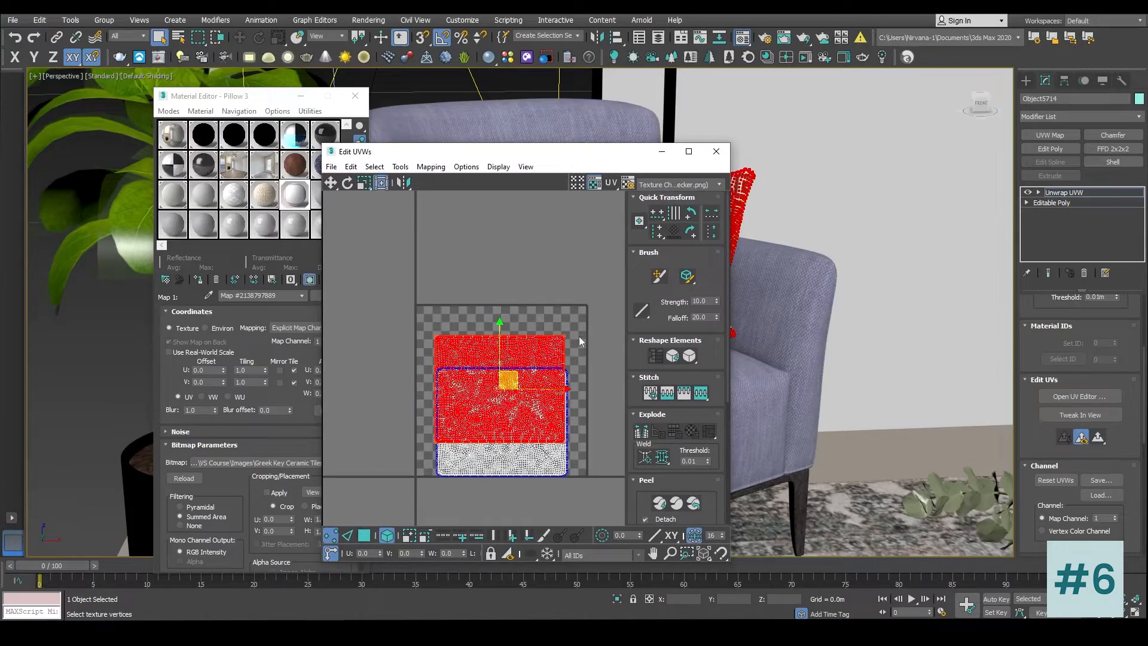
left_click_drag(567, 335, 542, 334)
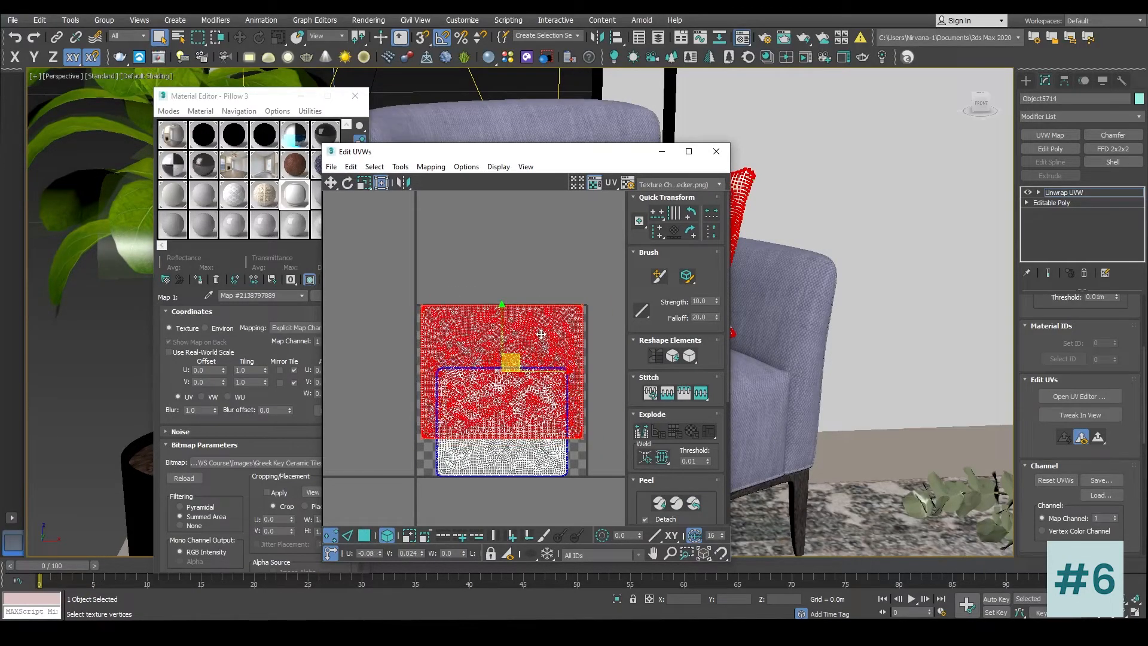
left_click_drag(586, 440, 587, 477)
left_click_drag(426, 306, 420, 306)
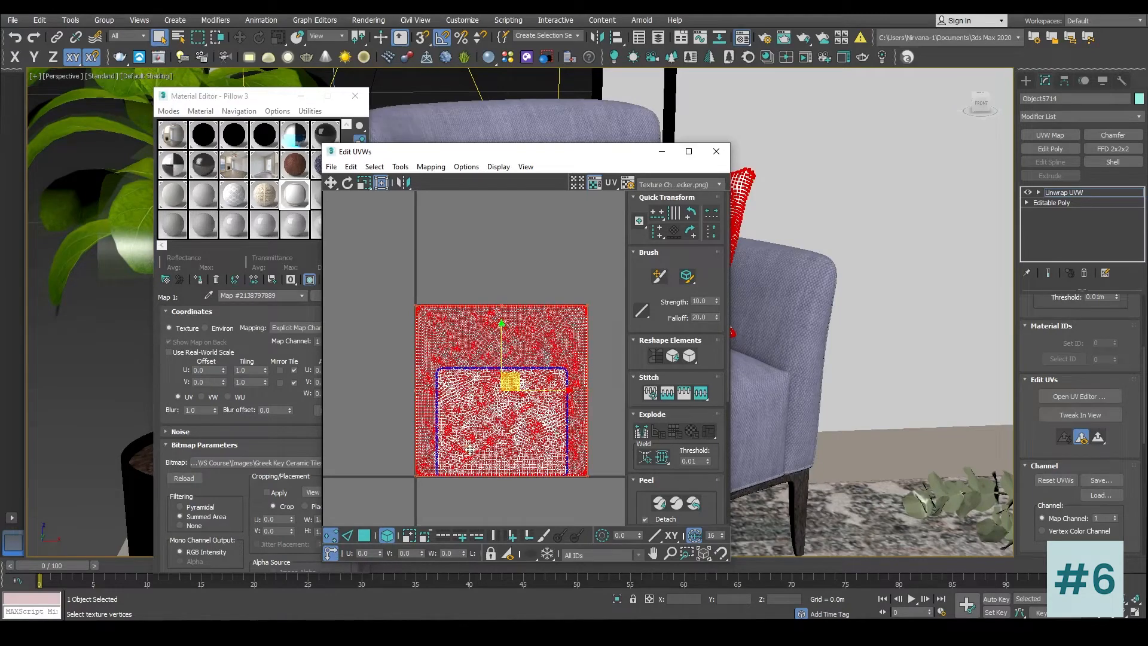
Step: Separate the overlapping UV shells by moving the smaller one below the texture square and fitting the enlarged one back onto the square
left_click(490, 282)
left_click(494, 336)
left_click_drag(498, 400, 496, 328)
left_click(496, 433)
left_click_drag(499, 396, 505, 540)
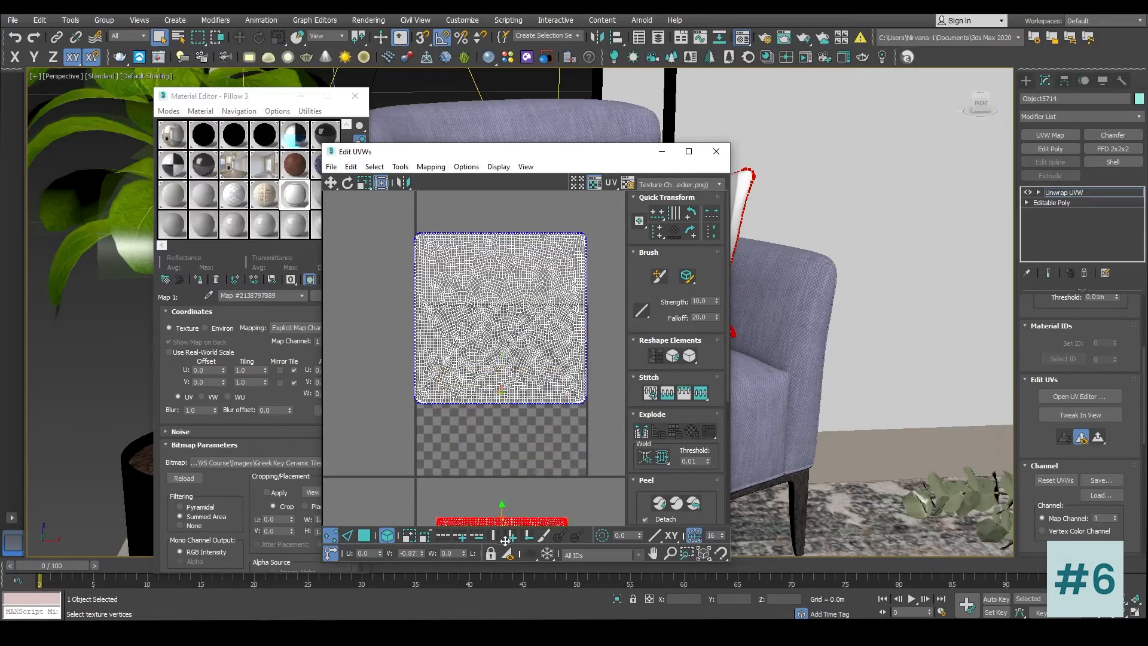
left_click(497, 352)
left_click_drag(506, 284, 500, 355)
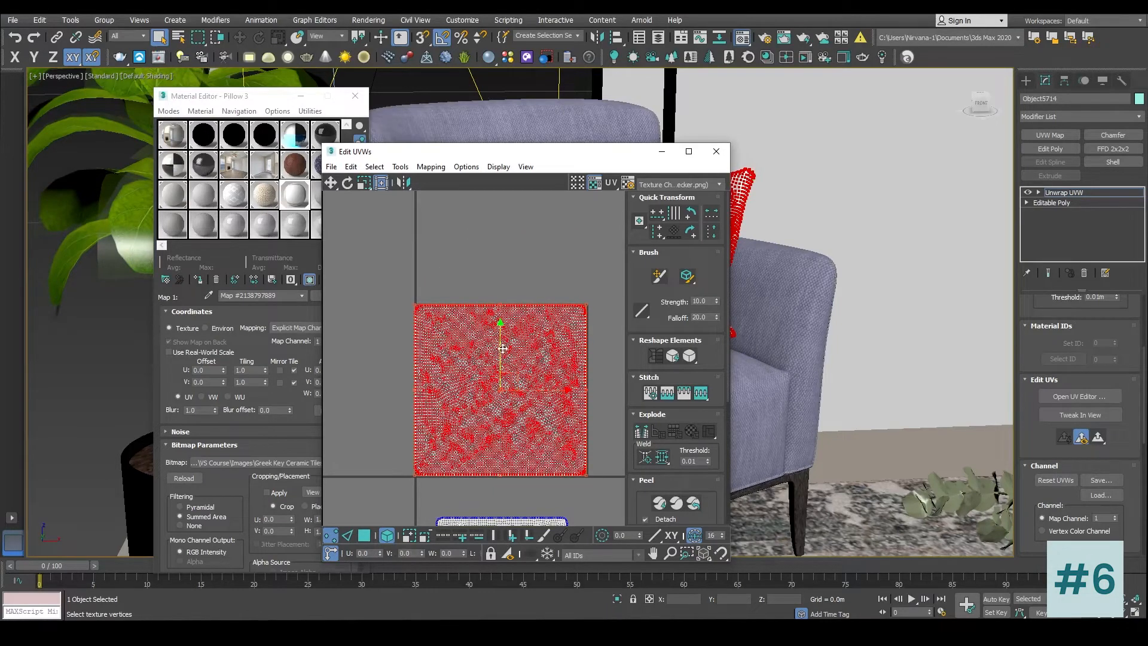
Step: Leave the UV editing and check how the Greek key border sits on the armchair pillow in the viewport
left_click_drag(564, 151, 568, 256)
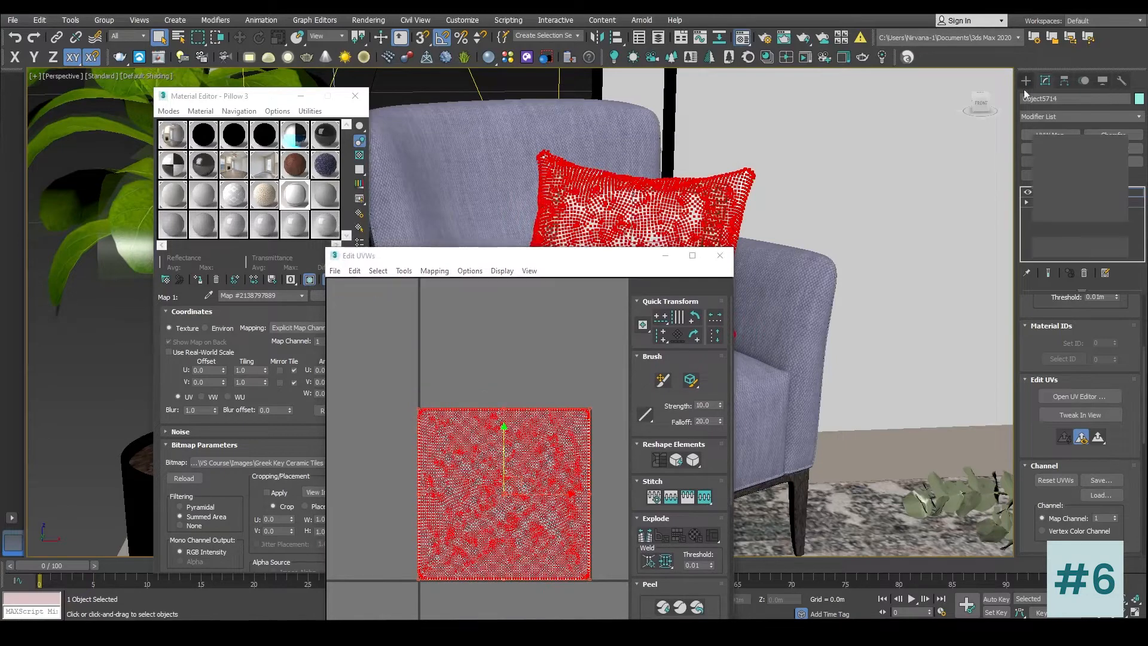
left_click(1026, 82)
left_click(754, 217)
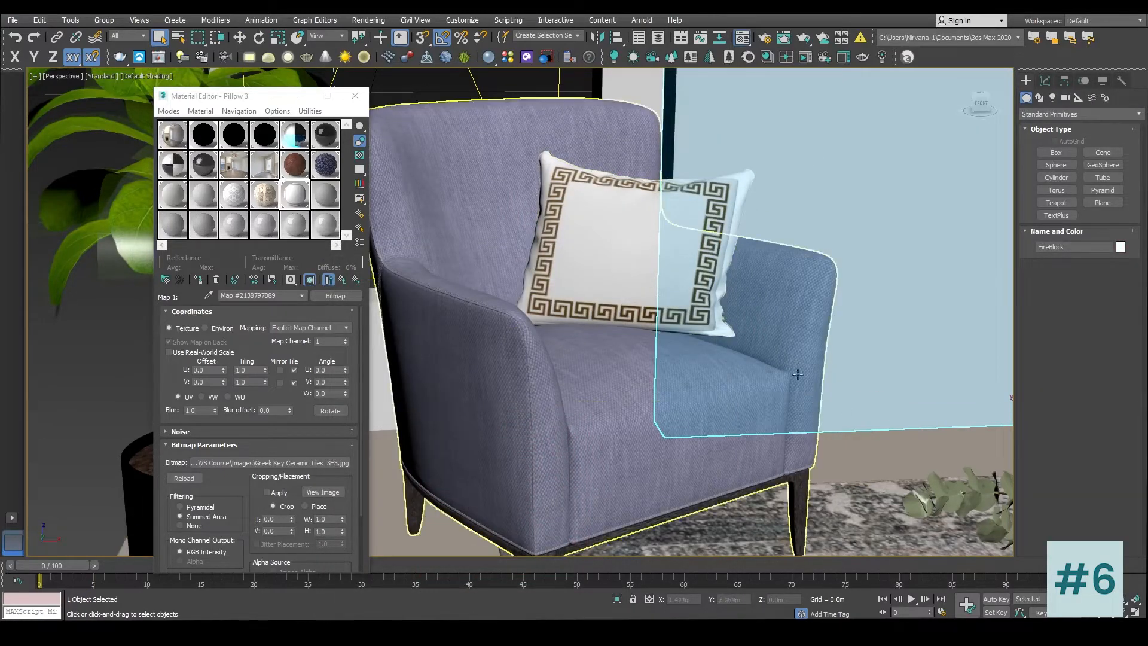
left_click(754, 226)
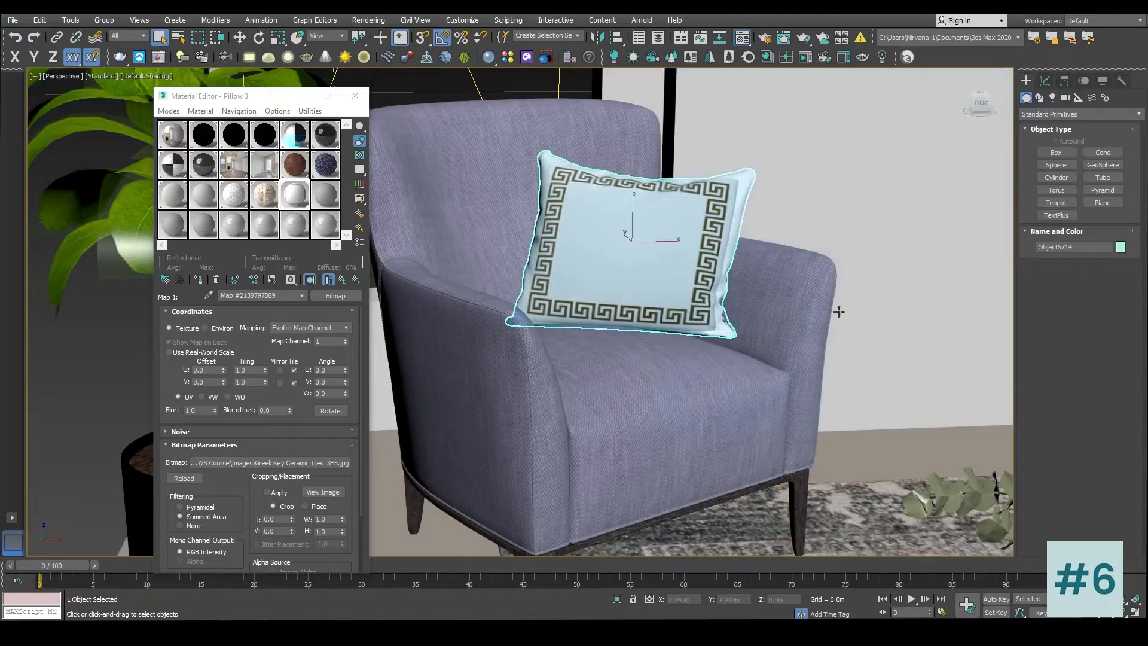
Step: Reopen the armchair pillow's UV editor, show the material's Falloff map as its background, and deselect the UV shell
left_click(1045, 80)
left_click(1106, 399)
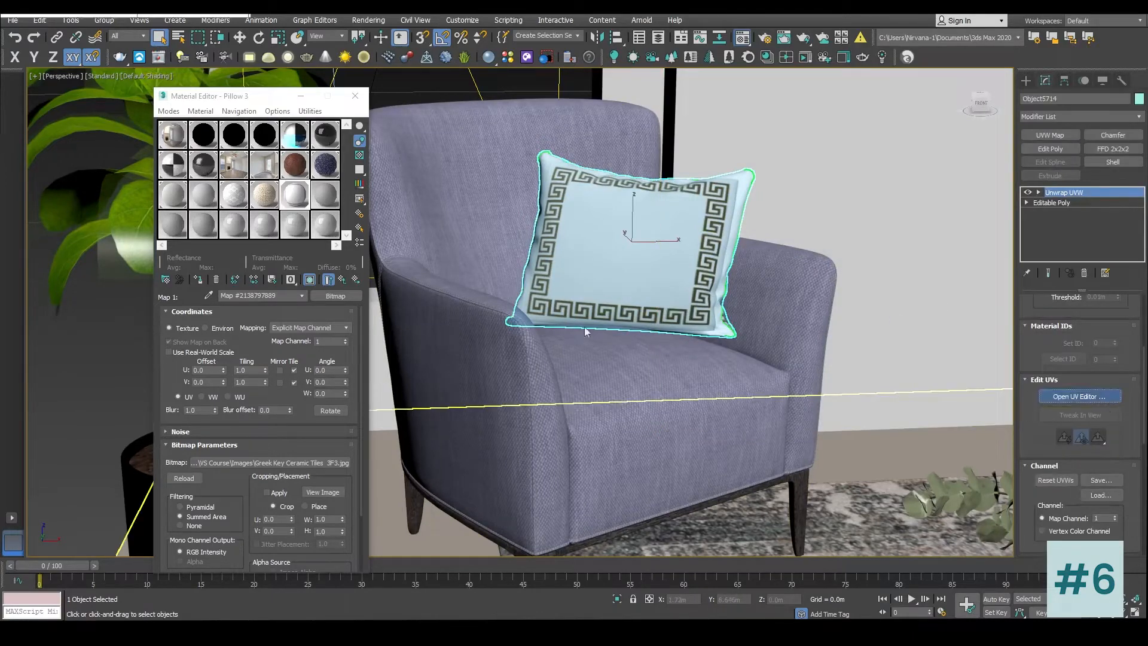
left_click_drag(564, 257, 644, 122)
left_click(765, 153)
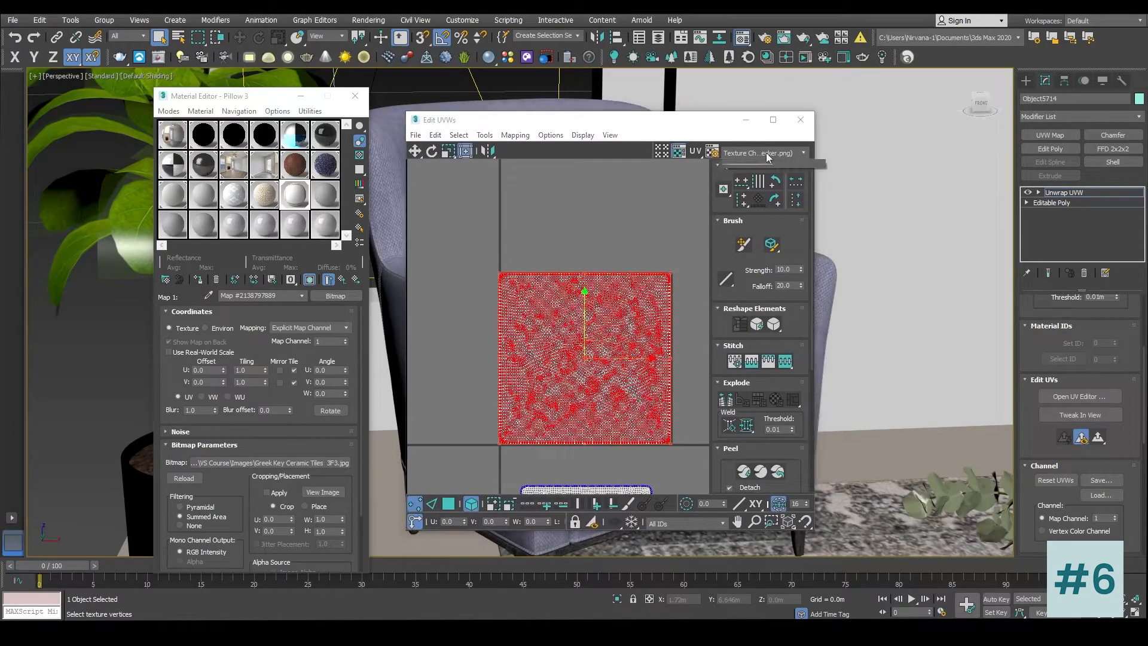
left_click(760, 181)
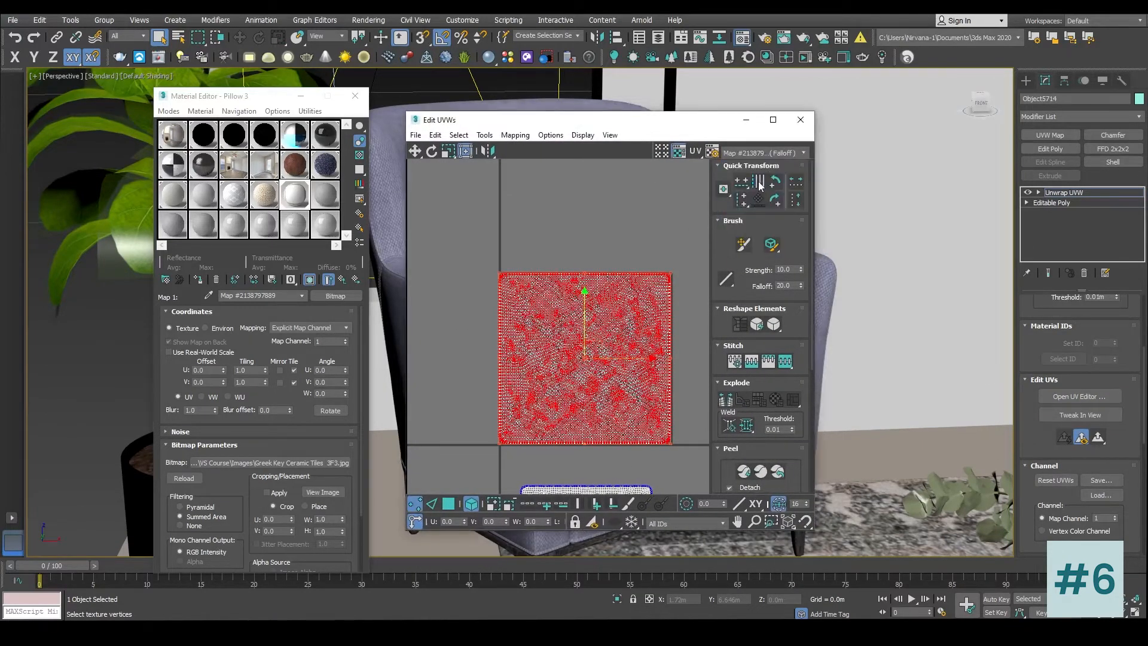
left_click(659, 196)
Step: Pick a new Bitmap texture for the UV editor background using the Greek Key Ceramic Tiles 3F3 image
left_click(765, 153)
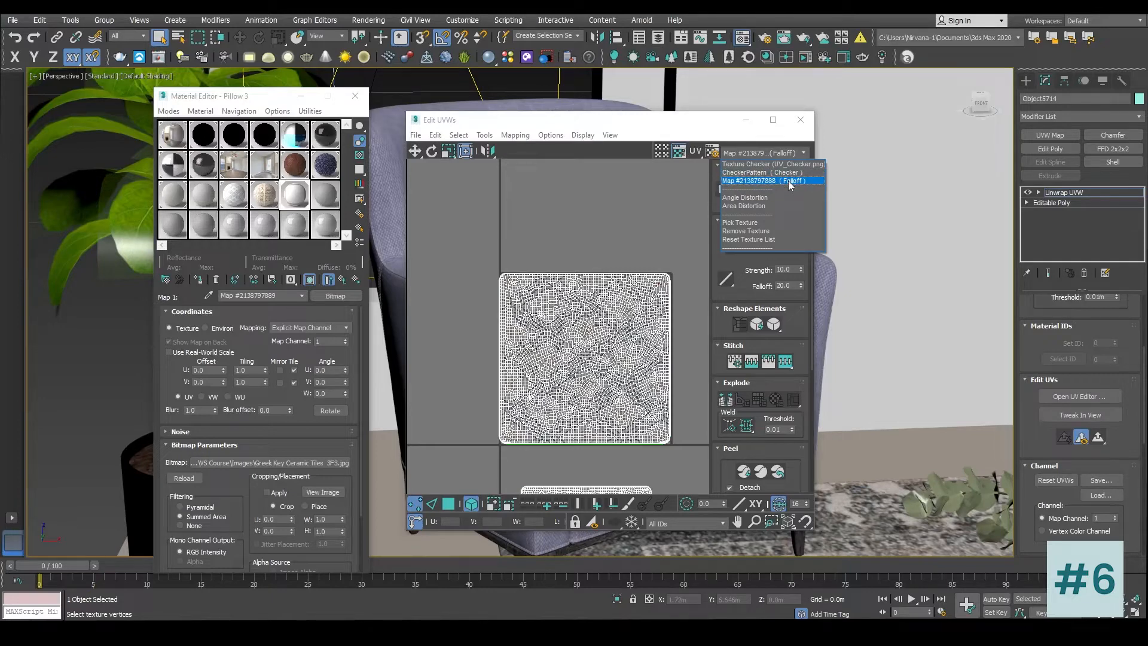
left_click(762, 223)
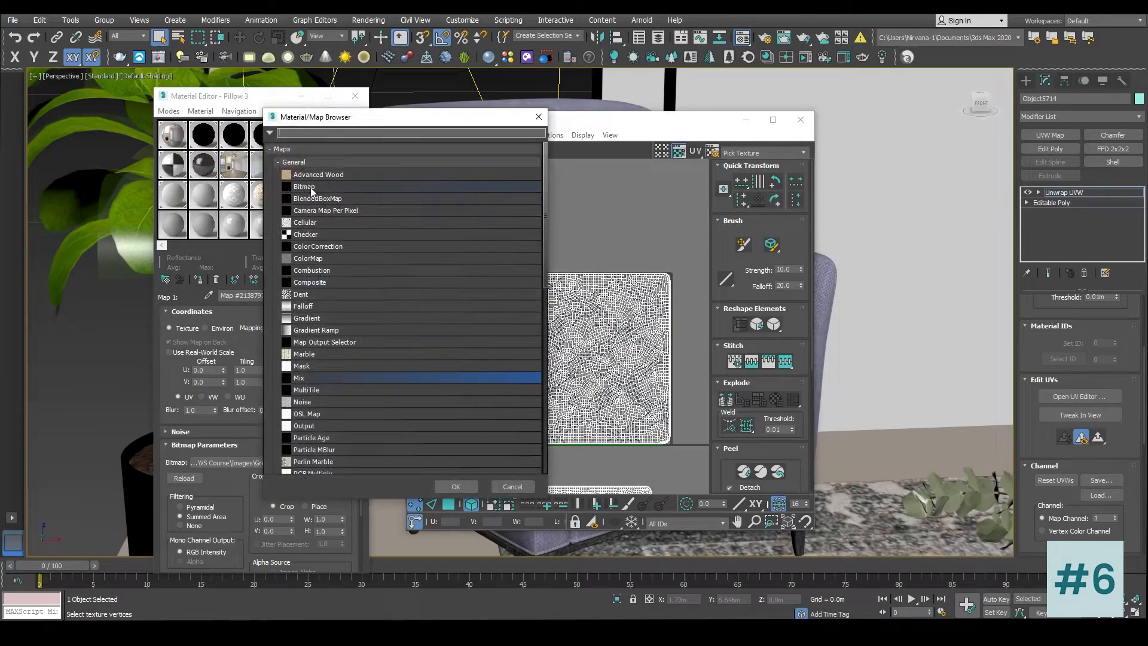
double_click(311, 191)
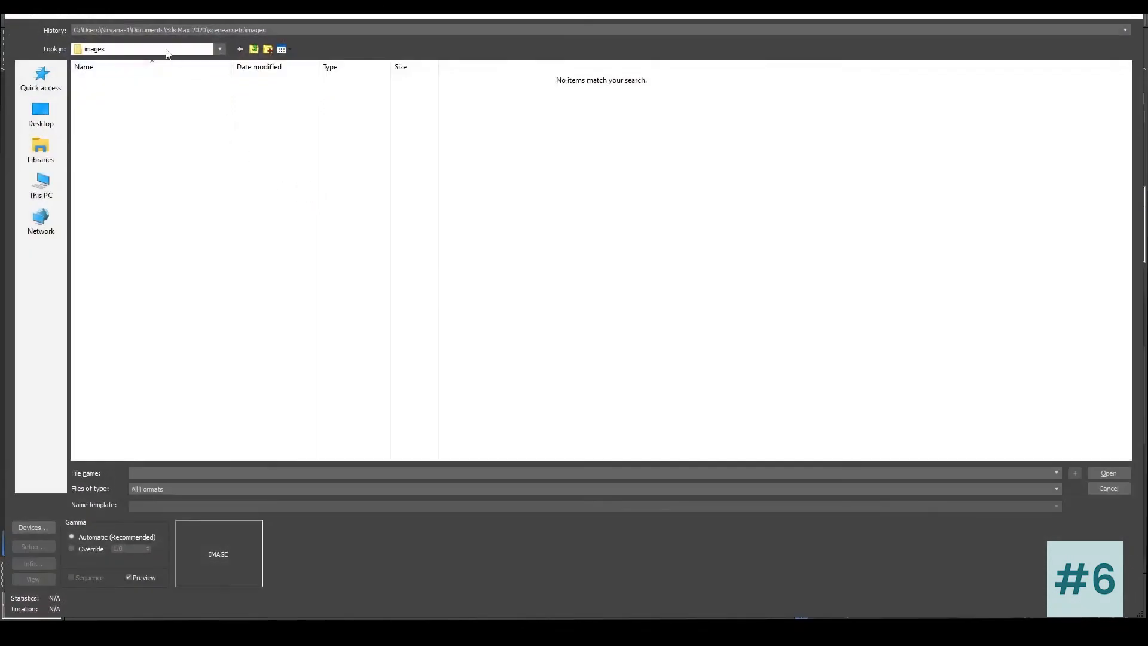
left_click(188, 30)
left_click(190, 49)
double_click(278, 95)
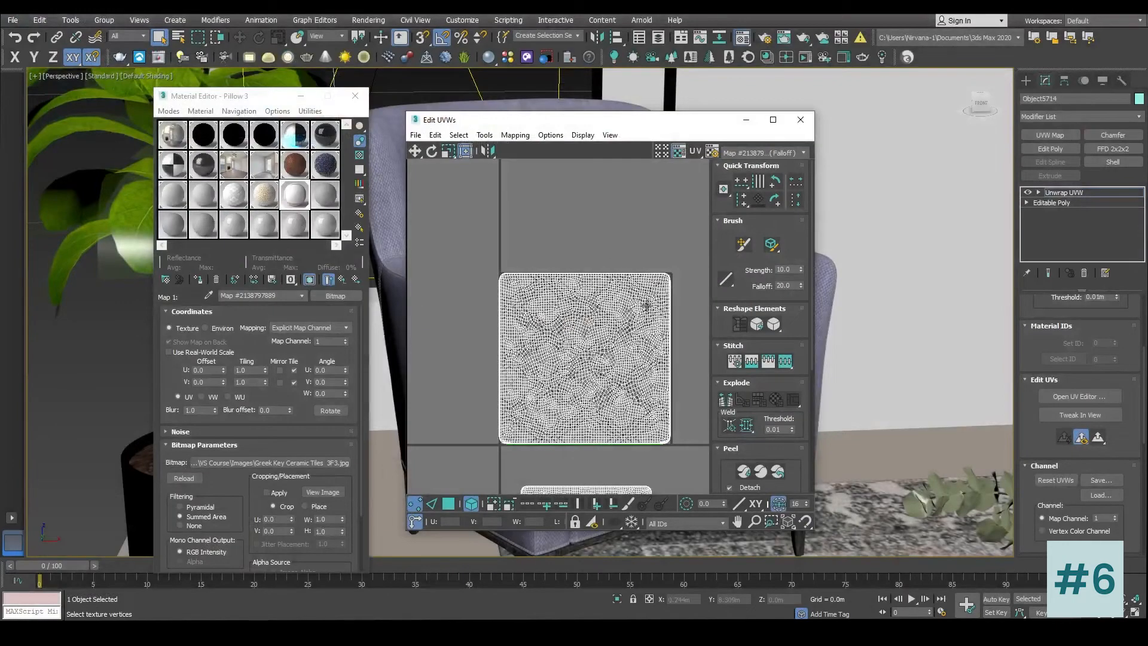
Step: Enlarge the UV editor window and examine the background pattern behind the enlarged UV shell
scroll(653, 321, "up", 3)
scroll(651, 302, "down", 3)
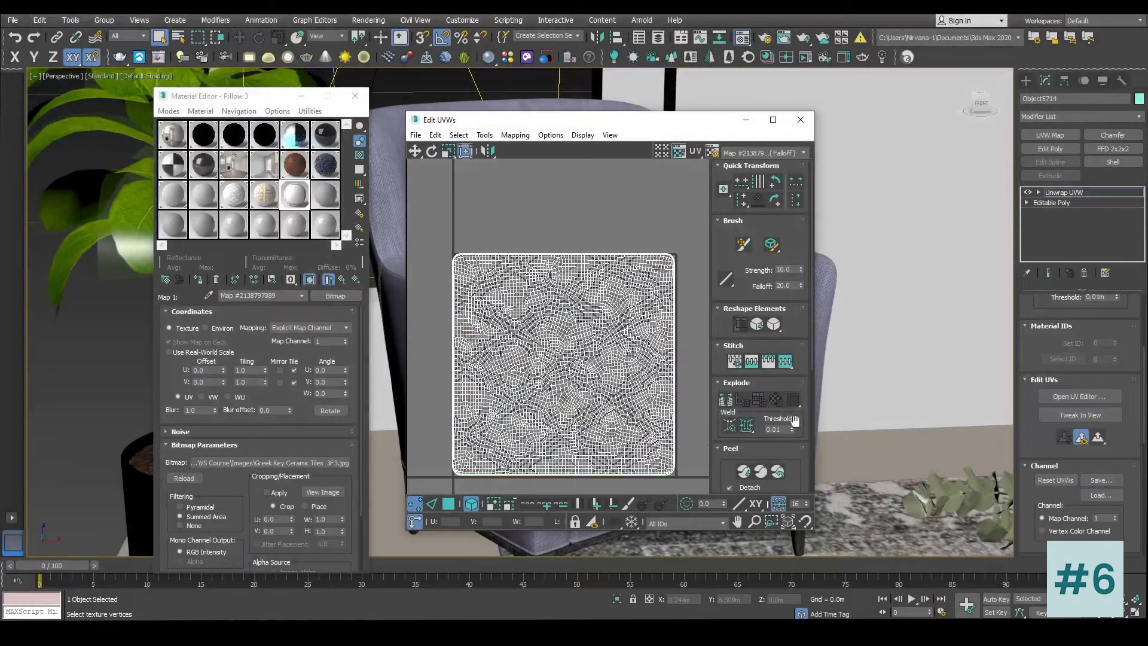
left_click_drag(814, 531, 1024, 558)
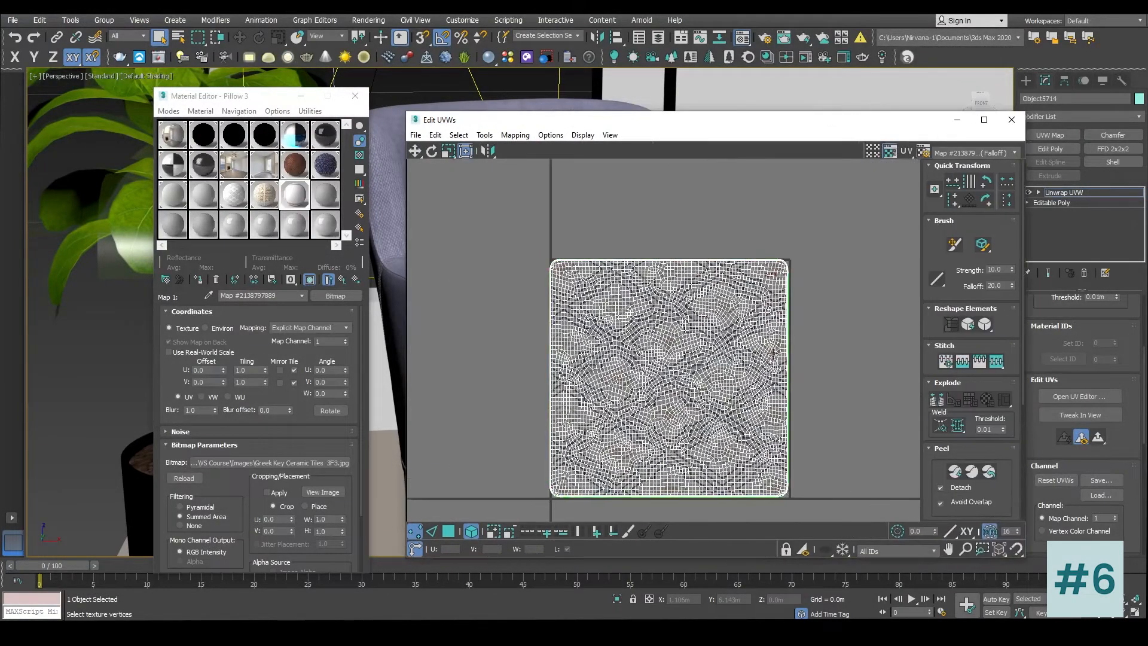
scroll(783, 328, "up", 3)
scroll(790, 321, "down", 2)
left_click(263, 95)
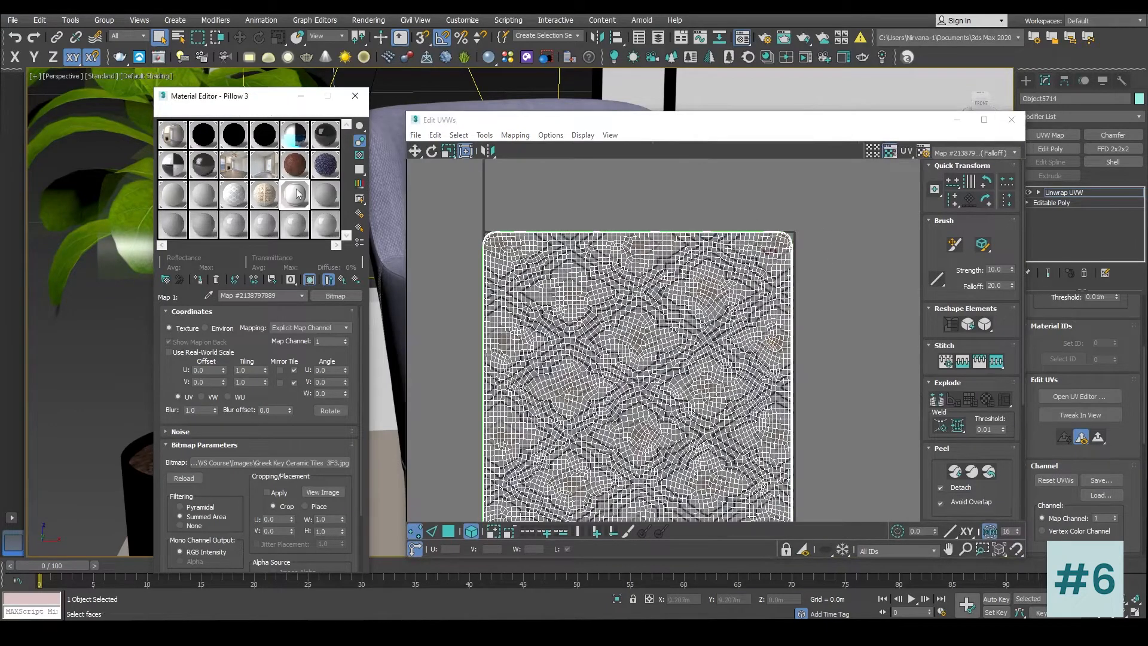
Step: Compare the UV editor's CheckerPattern and Texture Checker backgrounds behind the enlarged shell
left_click(962, 154)
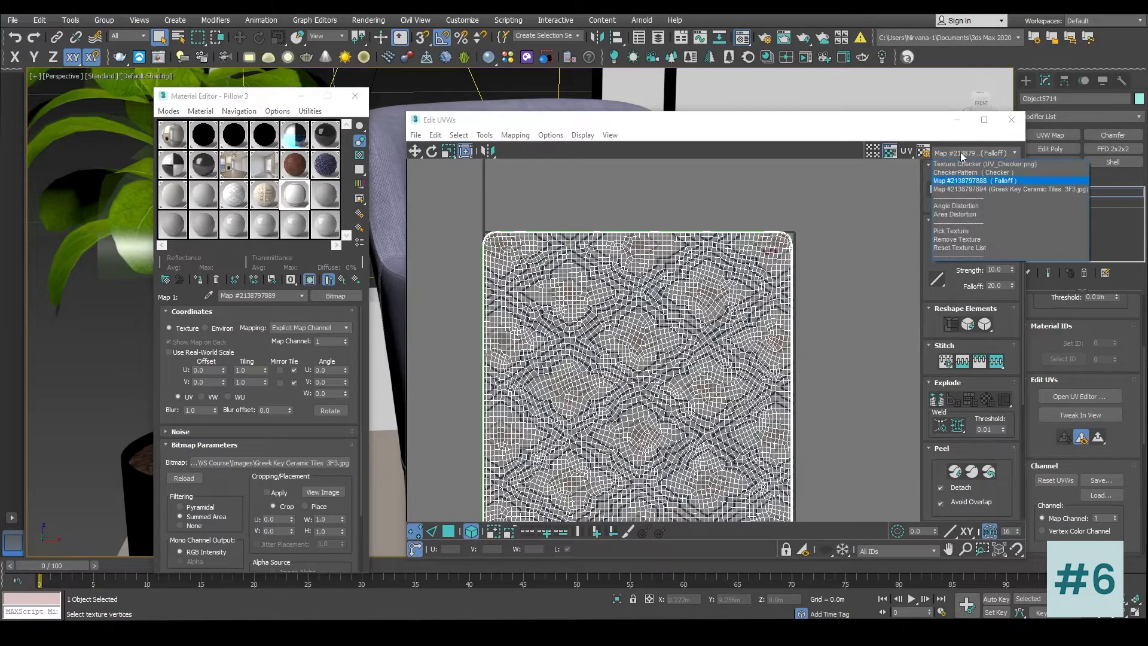
left_click(963, 173)
left_click(967, 155)
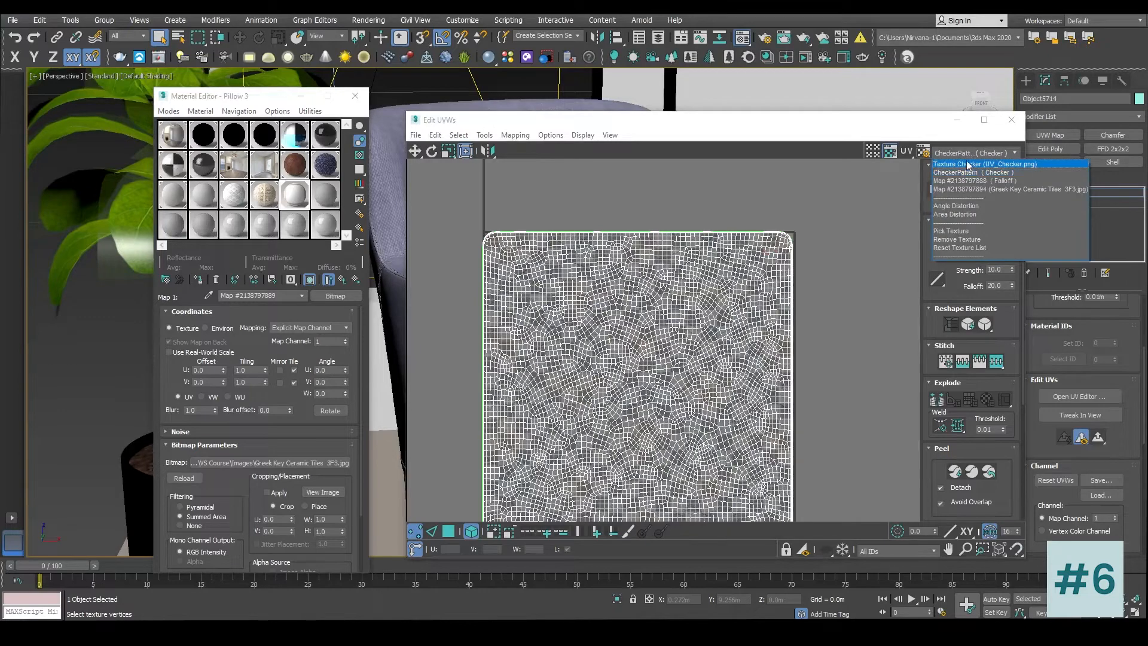
left_click(968, 165)
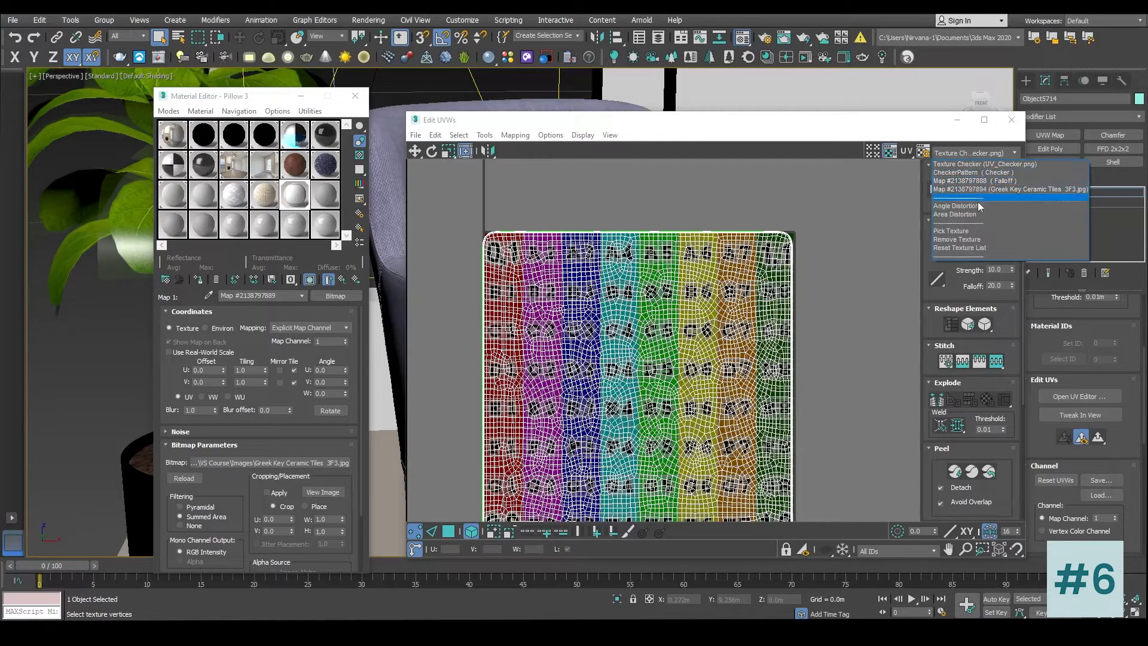
Step: Load the Greek Key Ceramic Tiles 3F3 bitmap again as a picked texture for the UV editor background
left_click(967, 234)
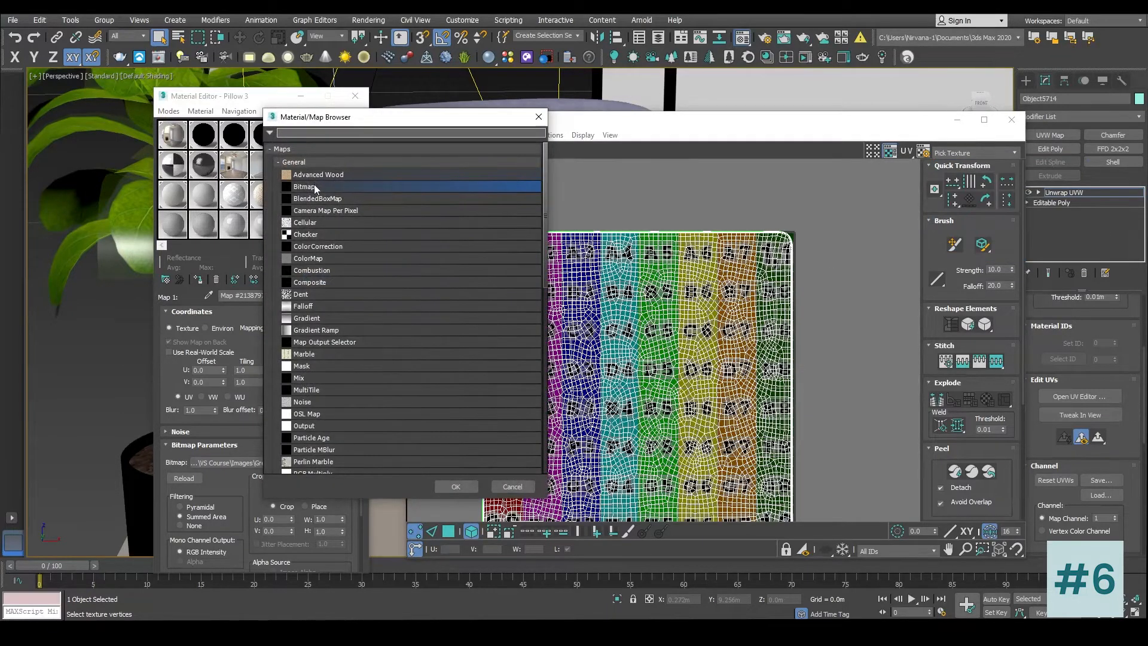
double_click(315, 189)
left_click(292, 96)
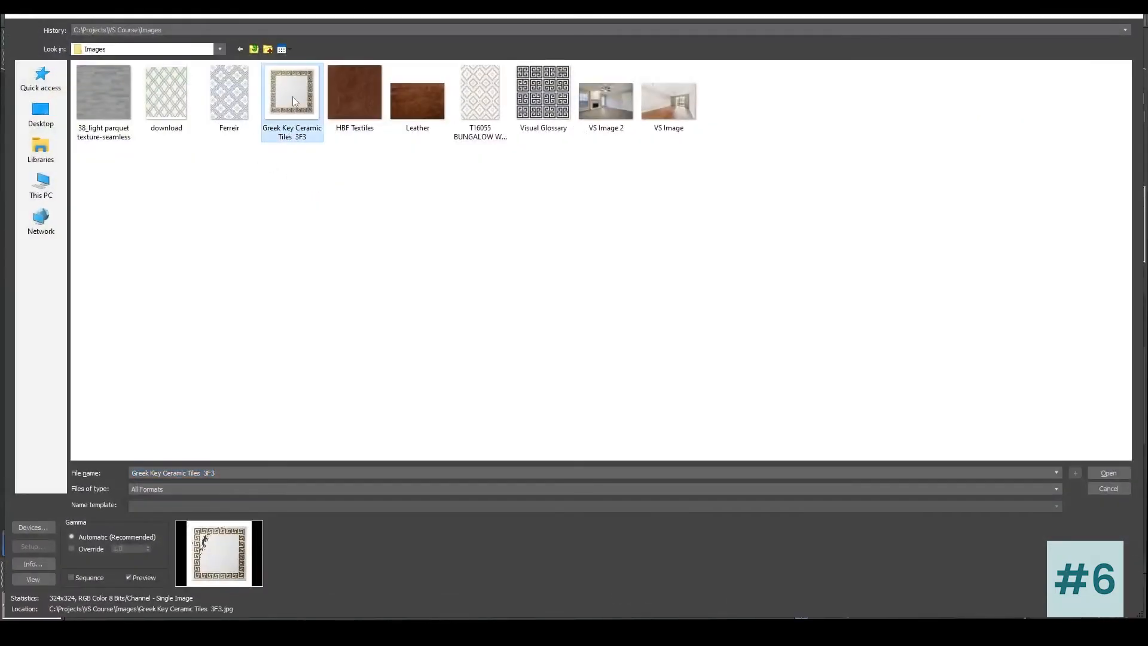
left_click(1127, 473)
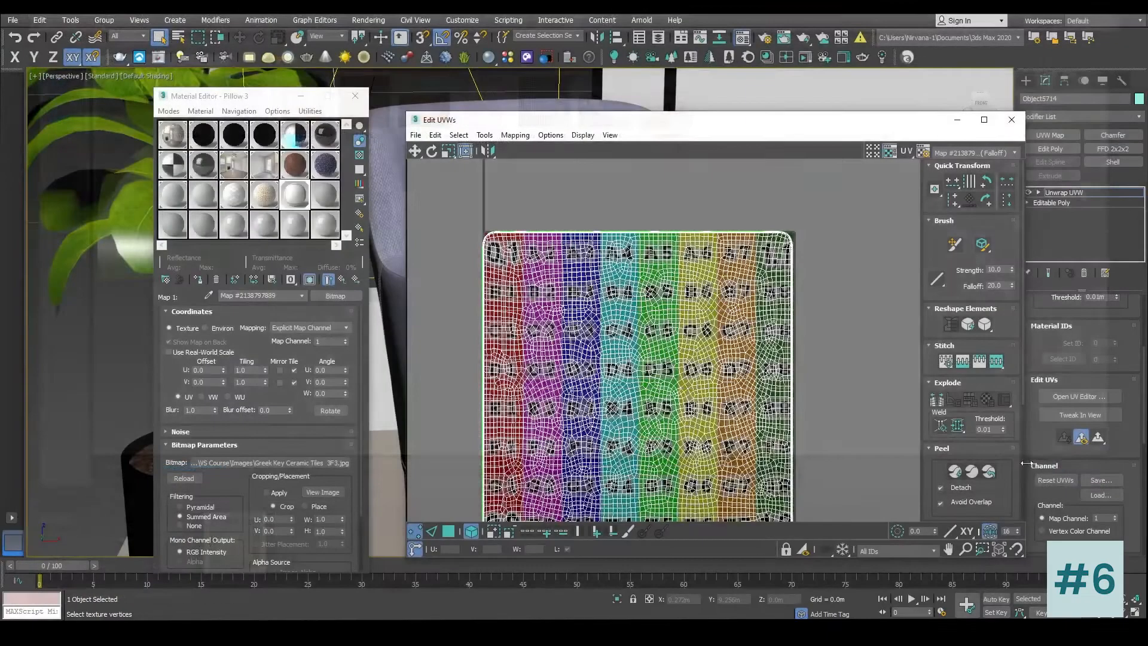
Step: Move the pillow's enlarged front UV shell off the background image into the adjoining tile to its right
middle_click_drag(810, 374, 807, 260)
left_click_drag(858, 344, 749, 409)
left_click_drag(668, 279, 991, 276)
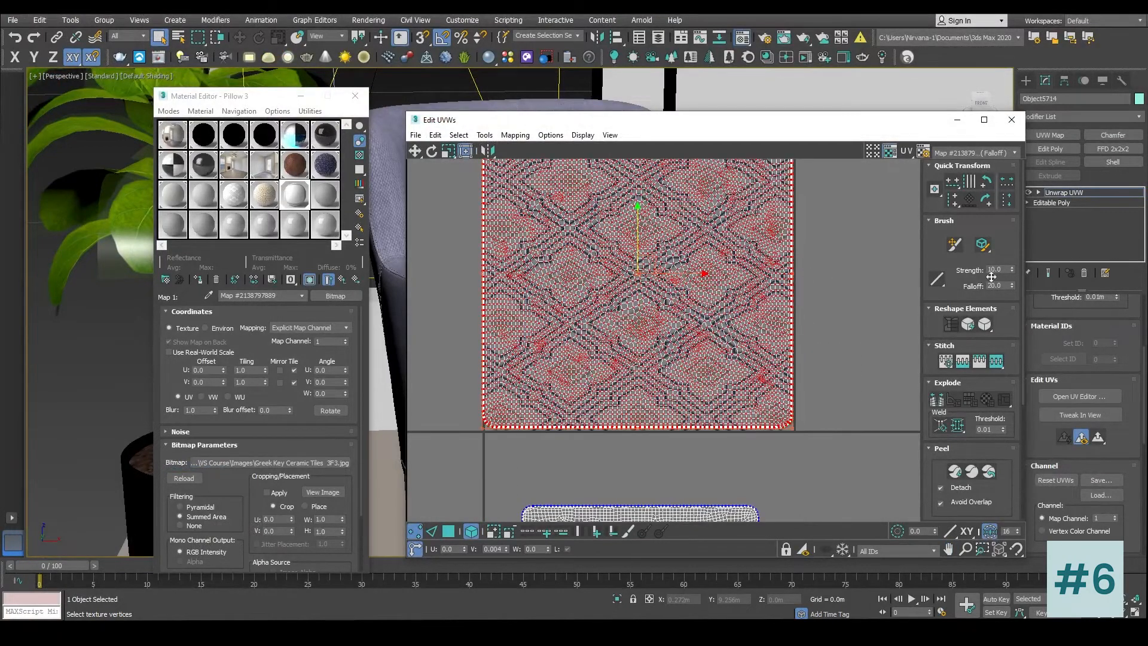
middle_click_drag(701, 275, 1014, 276)
scroll(681, 355, "down", 3)
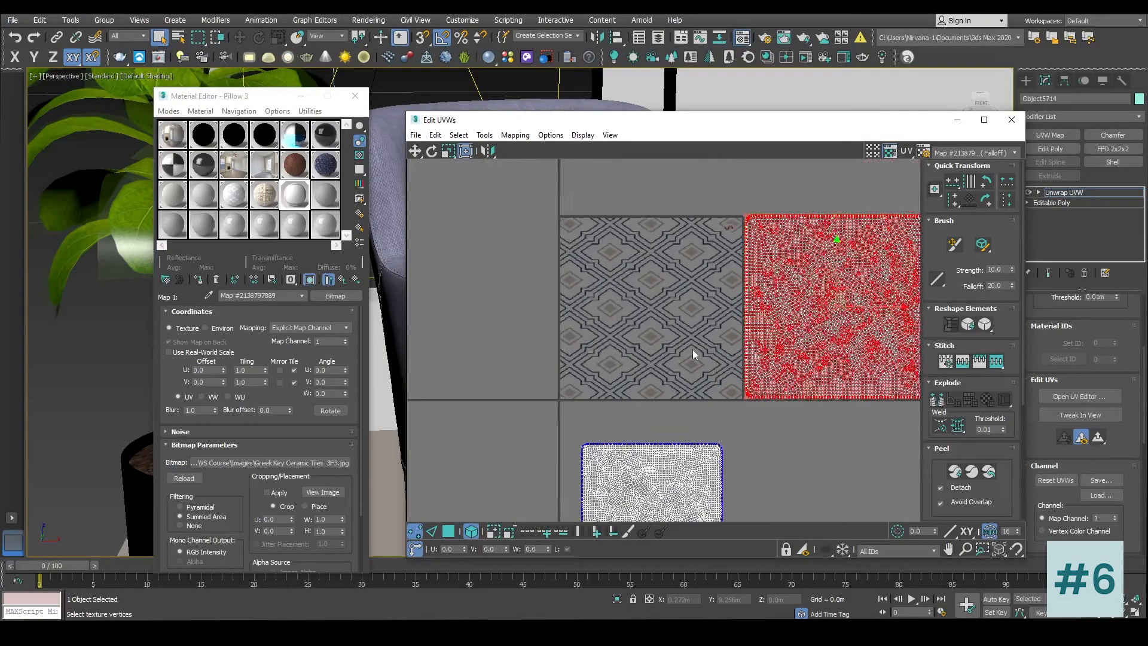
middle_click_drag(682, 355, 489, 374)
mouse_move(675, 336)
left_mouse_down()
mouse_move(739, 333)
mouse_move(675, 331)
left_mouse_up()
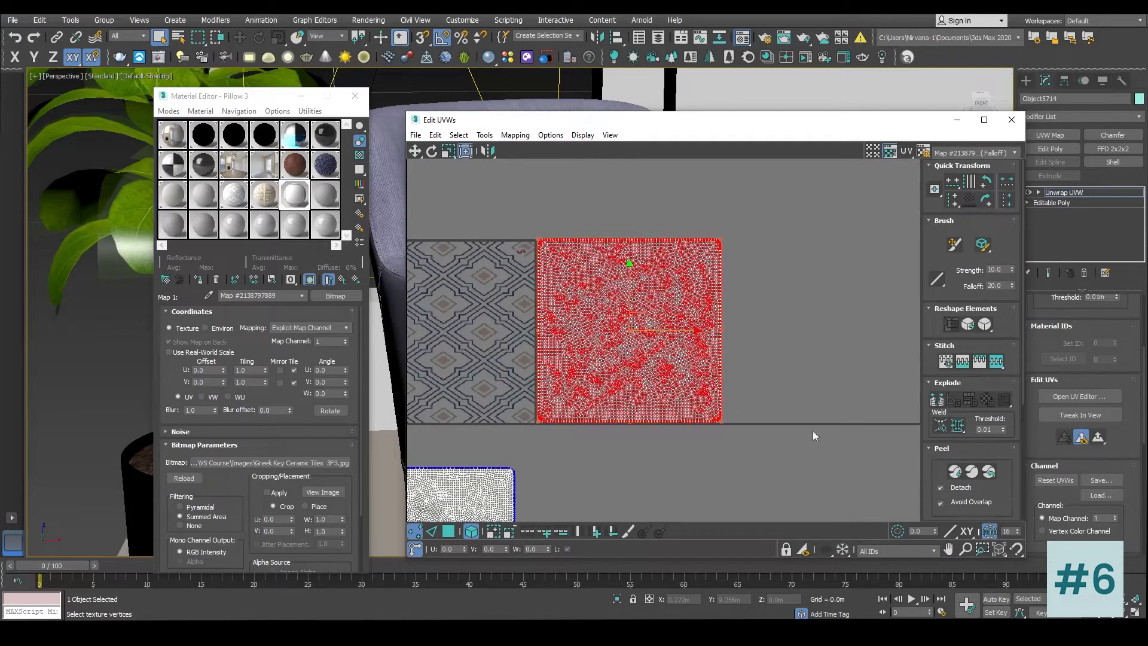
Step: Close the UV editor and check the Pillow 3 Greek key texture on the armchair pillow
left_click(787, 442)
left_click(674, 332)
left_click(994, 153)
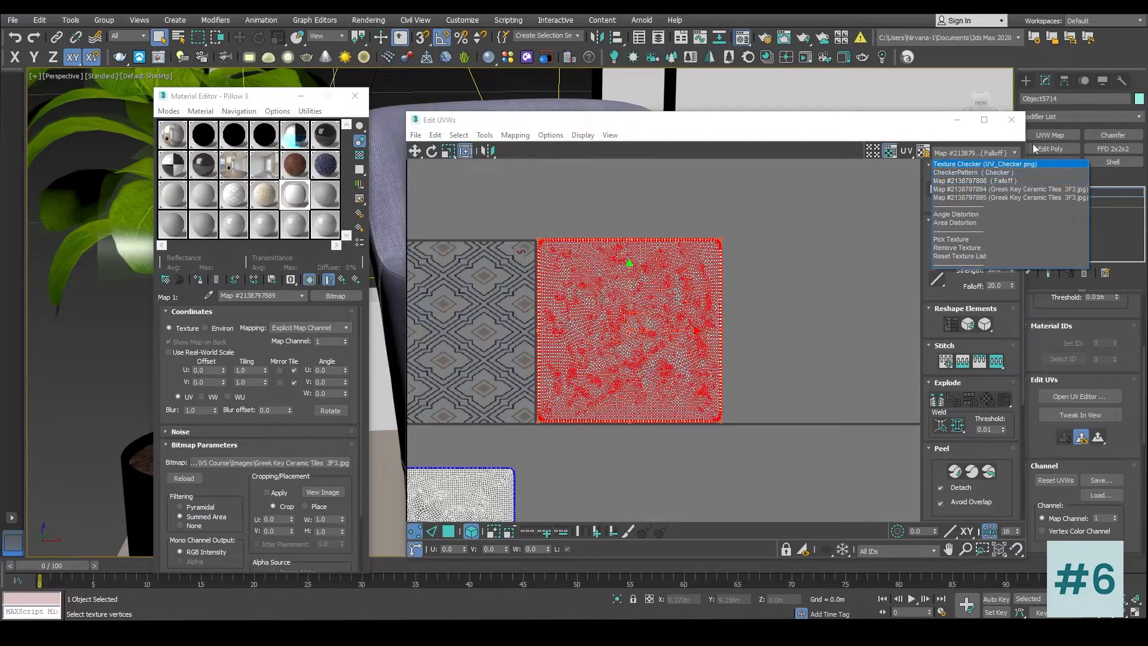
left_click(1011, 122)
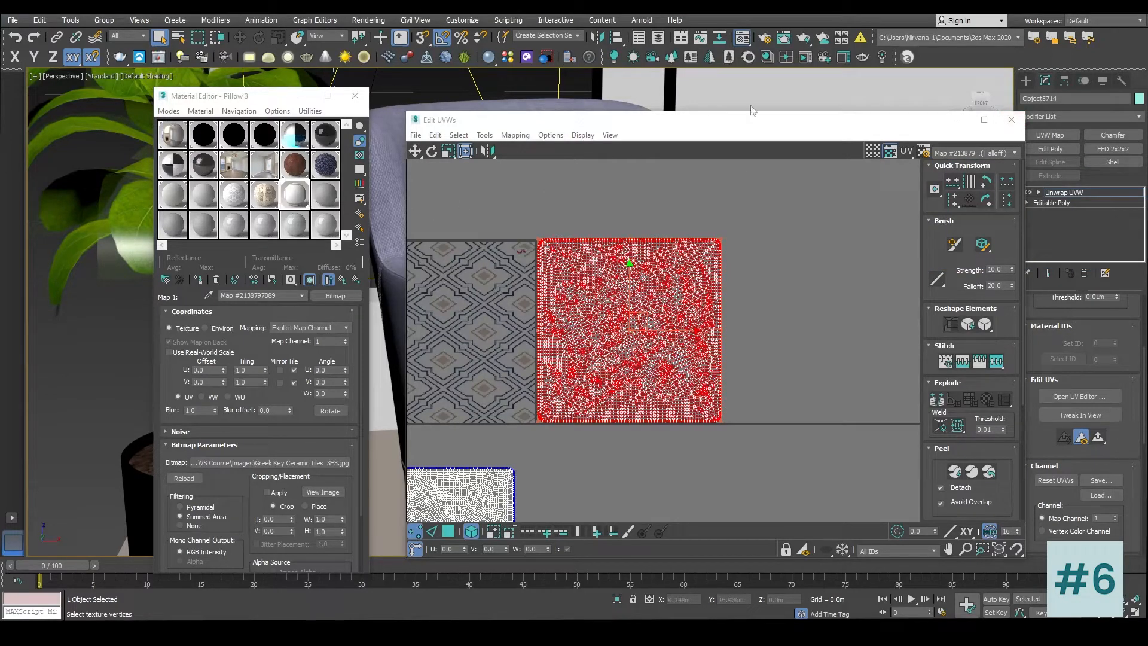
left_click(742, 38)
left_click(742, 38)
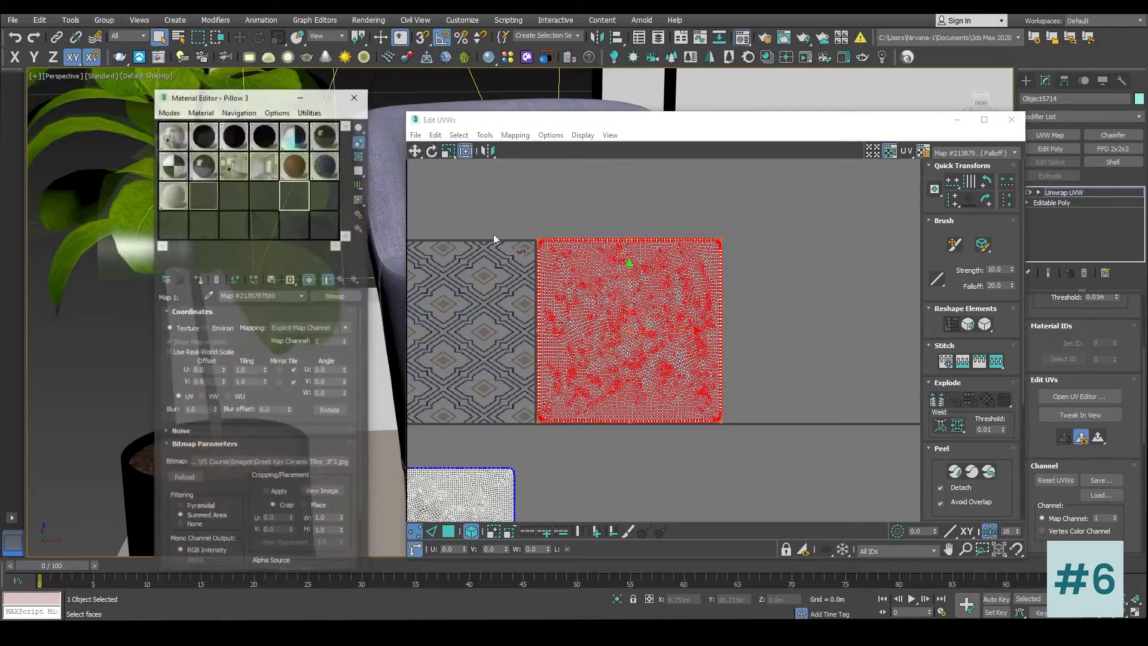
left_click(609, 135)
left_click(776, 251)
left_click(776, 251)
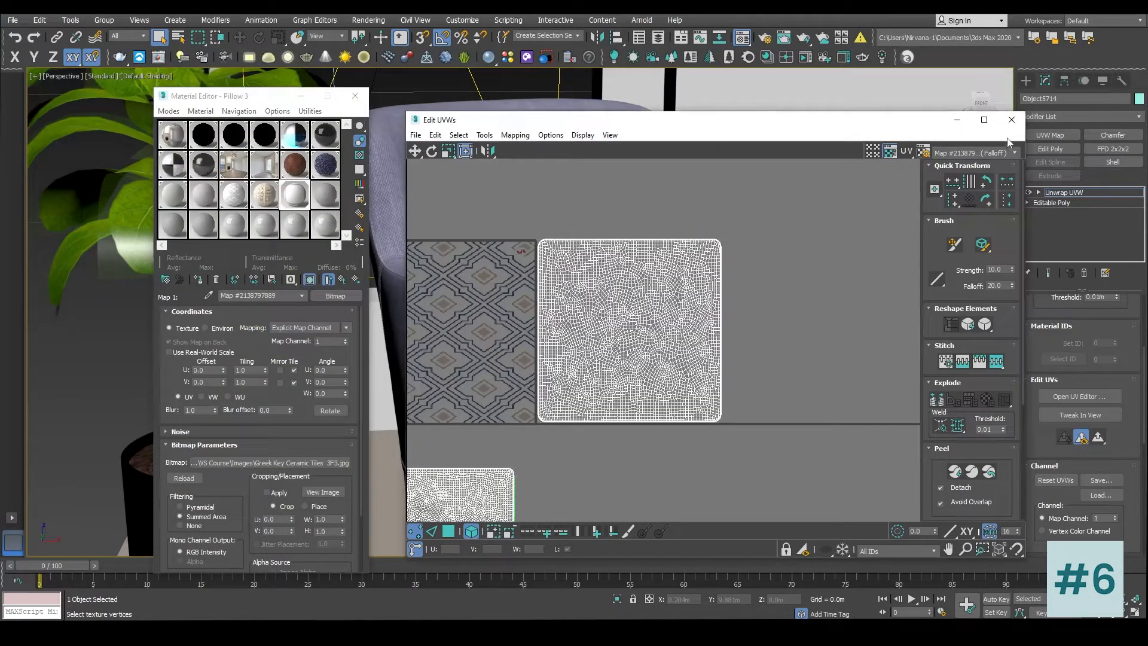
left_click(1011, 119)
left_click(1026, 80)
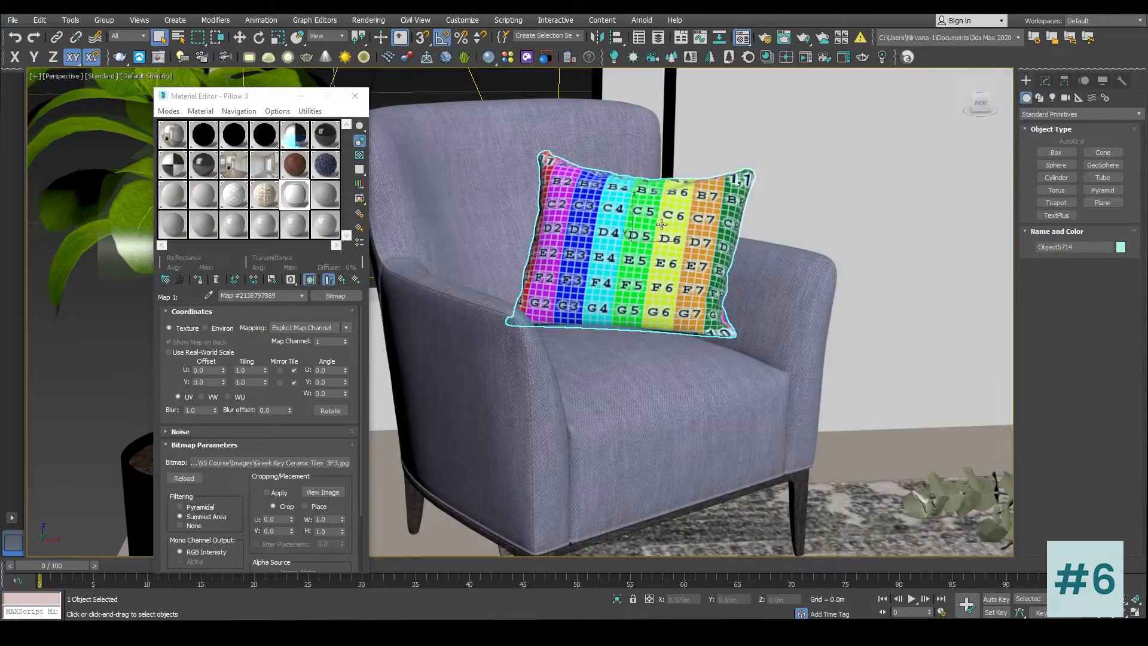
left_click(261, 195)
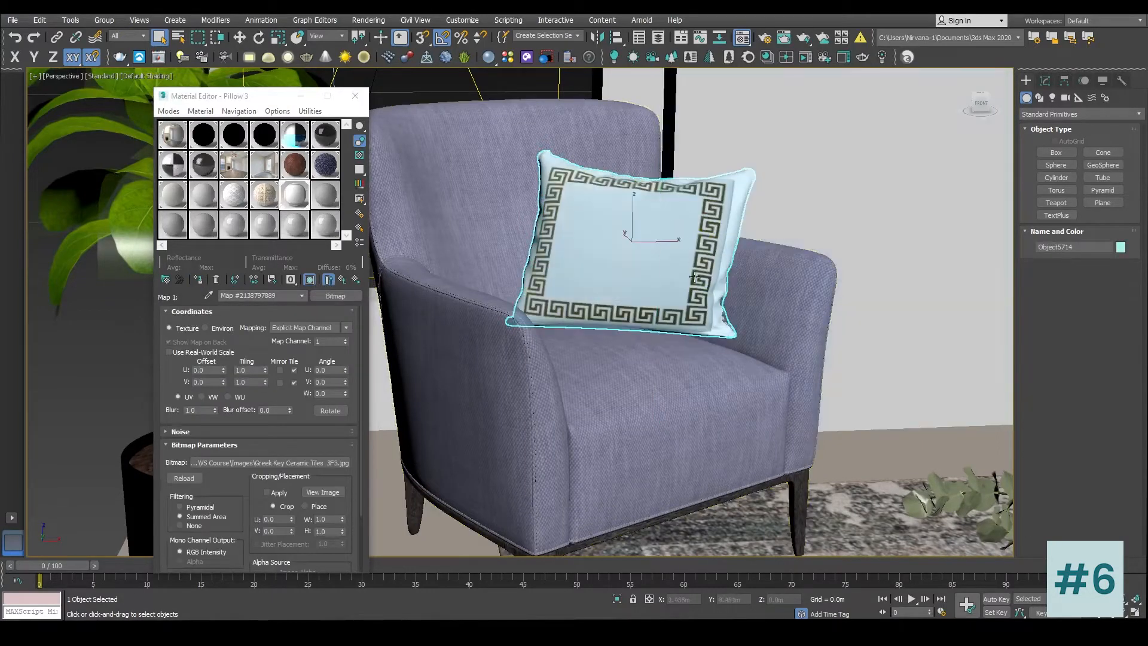
Step: Reopen the UV editor with its window clear of the armchair pillow and select the front UV shell
left_click(1045, 80)
left_click(1104, 397)
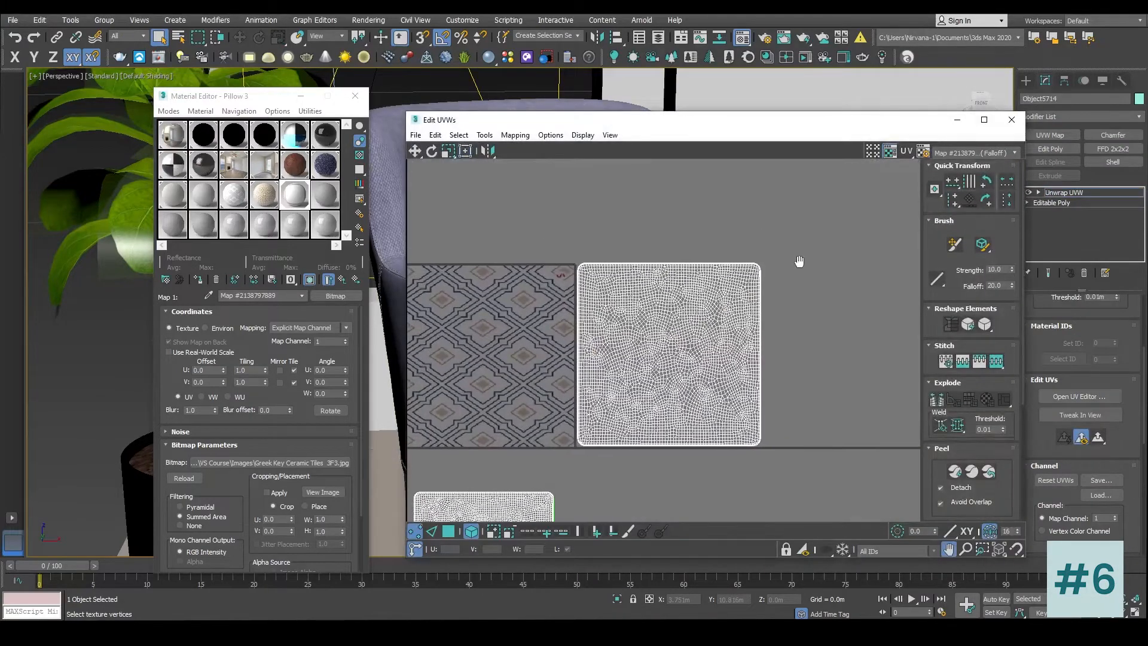
left_click_drag(800, 123, 1029, 231)
left_click_drag(889, 238, 166, 150)
key("ctrl+a")
left_click_drag(66, 139, 183, 139)
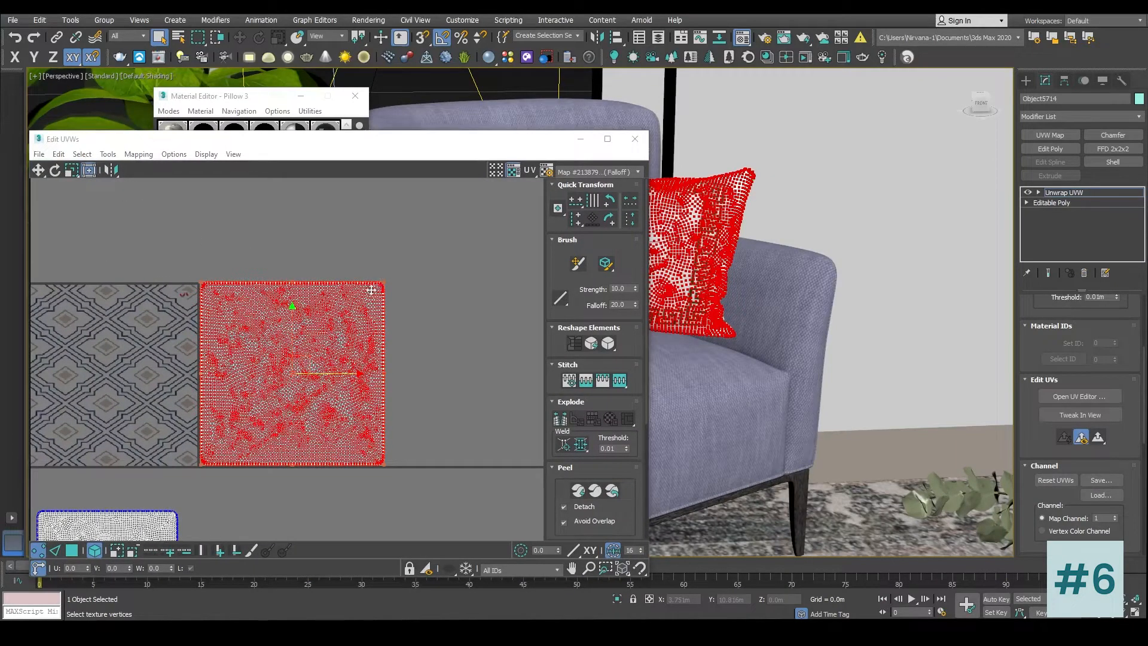
Step: Scale the front UV shell down uniformly so it is slightly smaller than the background image tile
mouse_move(383, 278)
left_mouse_down()
mouse_move(382, 290)
mouse_move(392, 285)
mouse_move(382, 288)
left_mouse_up()
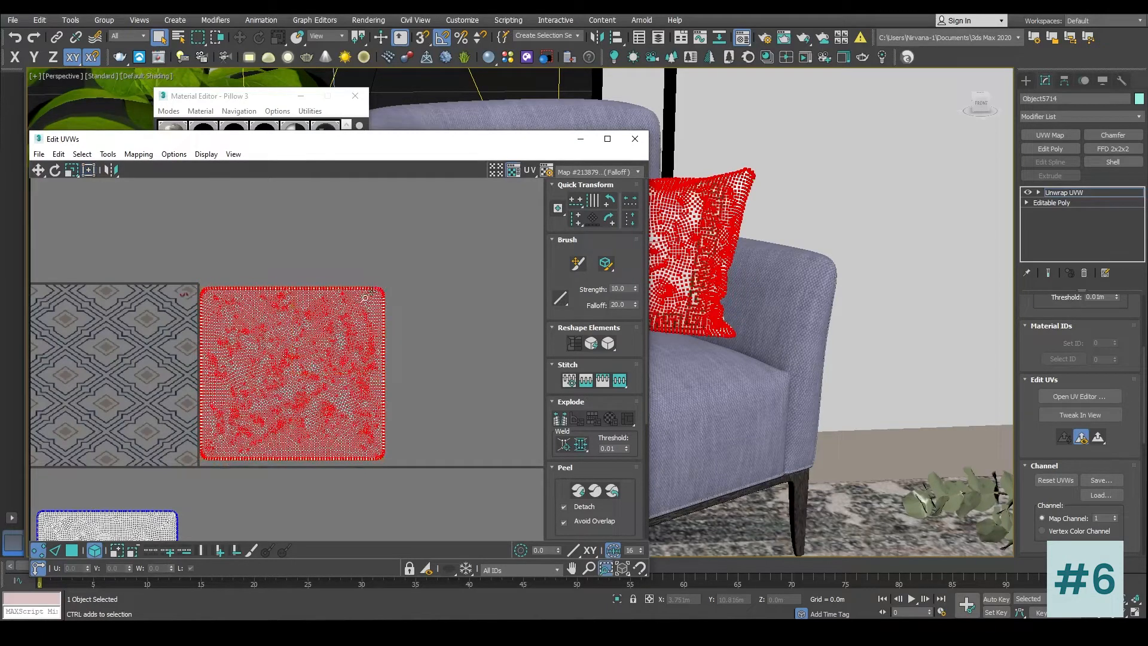
left_click_drag(357, 311, 367, 319)
scroll(103, 203, "down", 1)
left_click(37, 170)
scroll(208, 346, "down", 5)
scroll(208, 345, "down", 3)
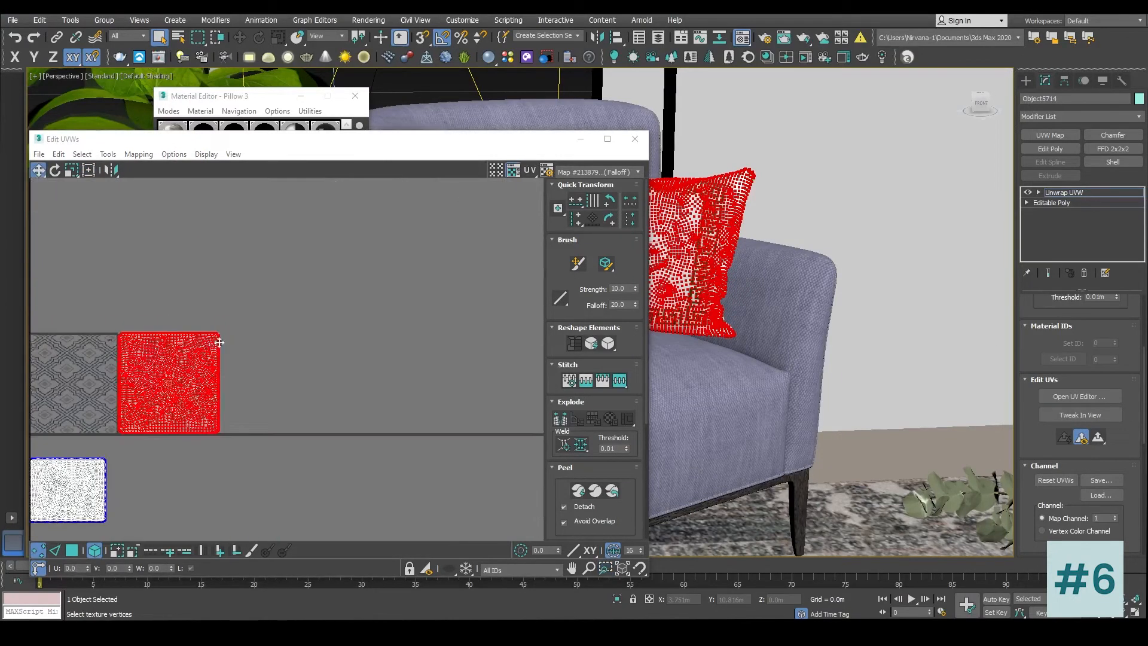
middle_click_drag(217, 341, 325, 312)
left_click(87, 169)
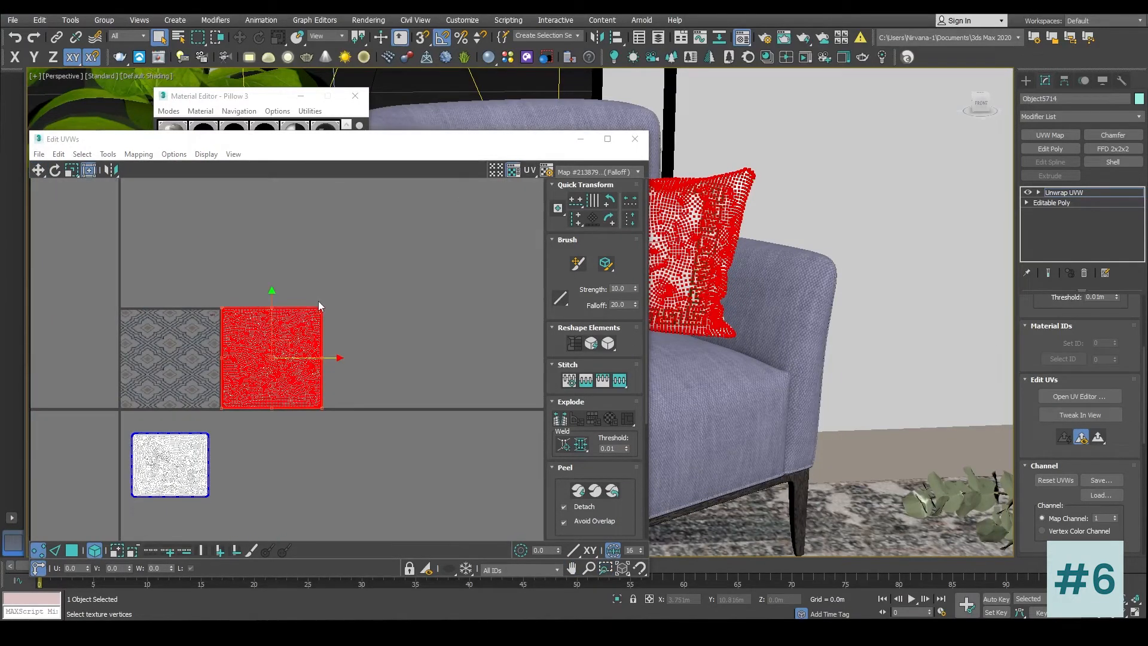
left_click(71, 170)
left_click_drag(307, 325, 295, 346)
left_click(383, 310)
Step: Move the pillow's back UV shell onto the front shell, resize it to match, and fine-tune its alignment
middle_click_drag(873, 284, 833, 305, "alt")
middle_click_drag(267, 344, 330, 311)
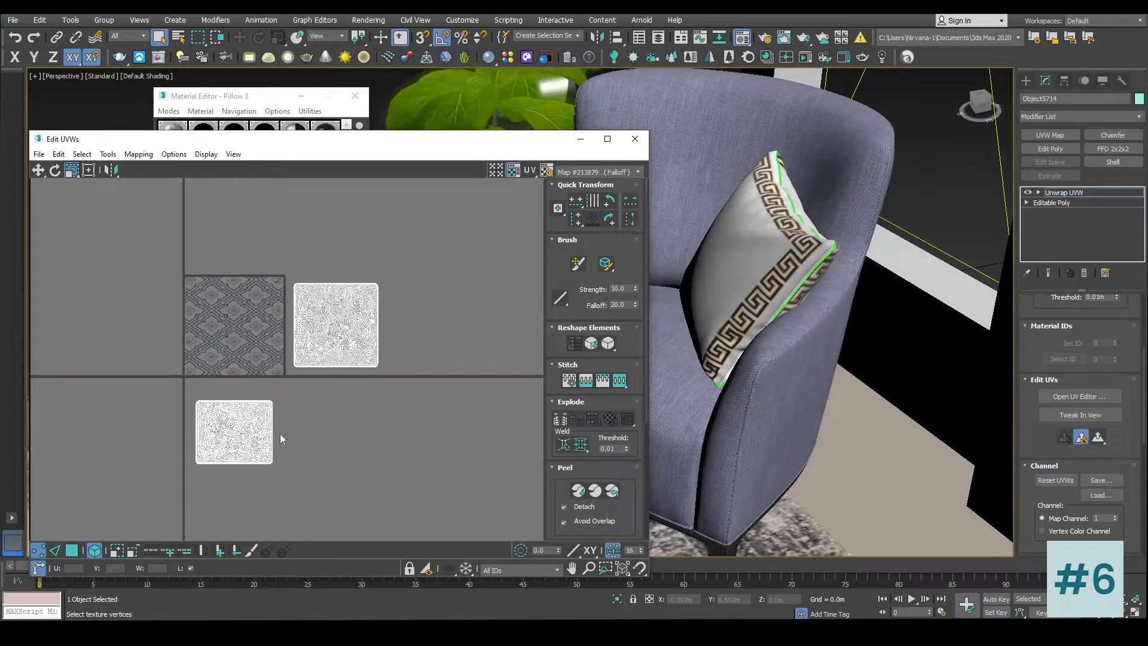
left_click_drag(204, 461, 203, 463)
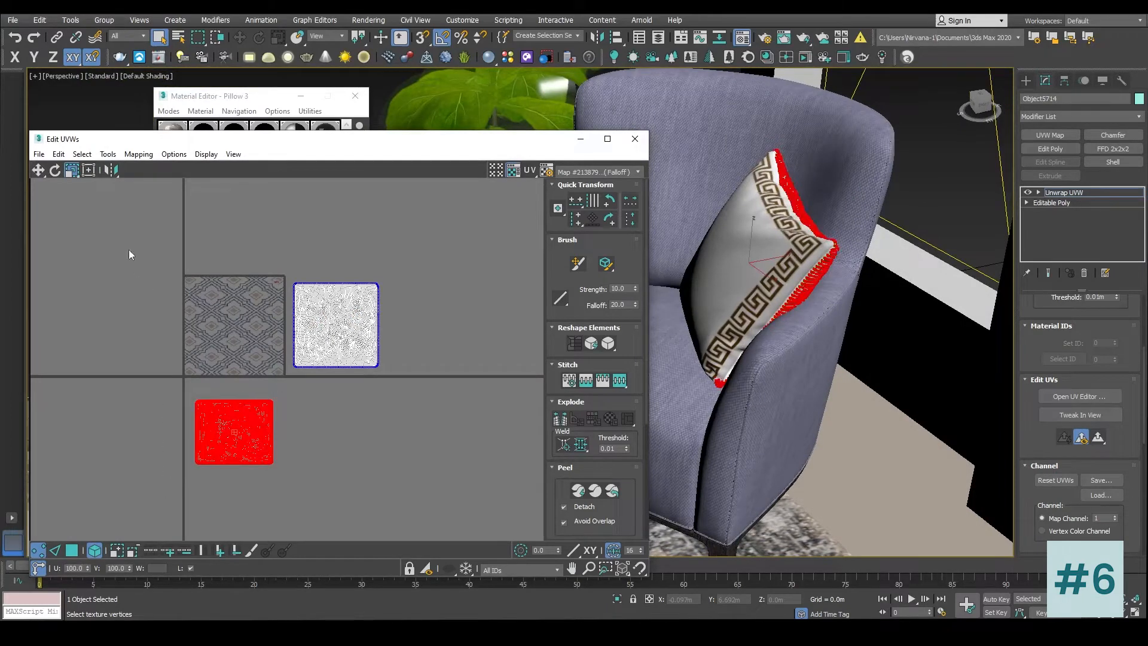
left_click(87, 169)
left_click_drag(273, 402, 403, 309)
scroll(254, 316, "up", 2)
left_click_drag(457, 388, 462, 400)
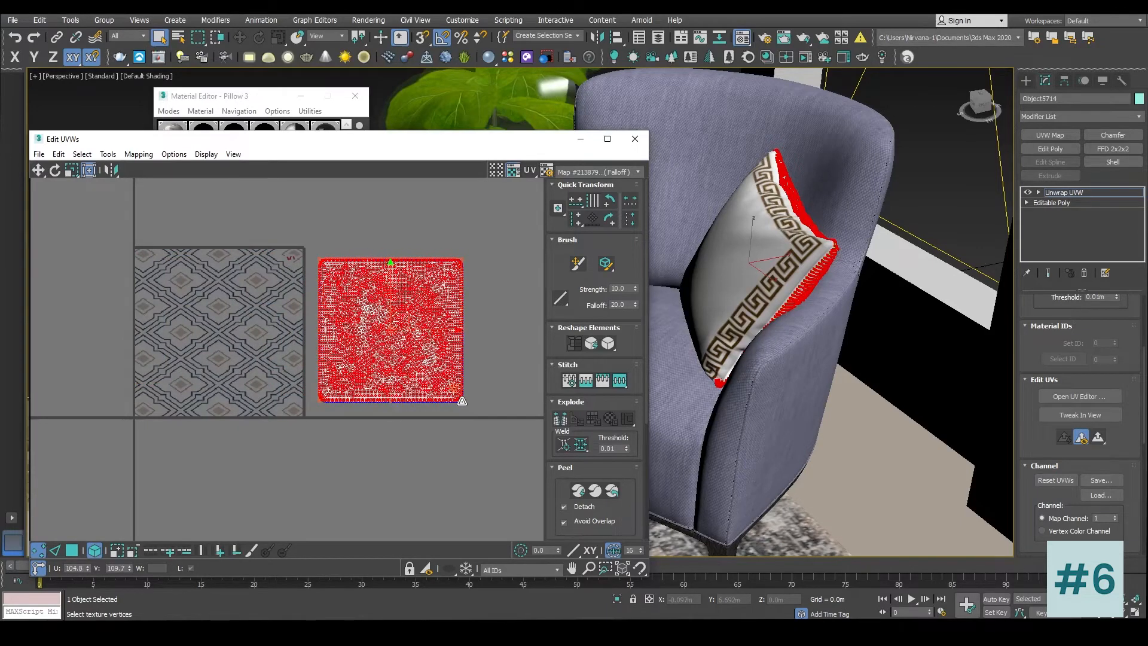
key("w")
scroll(397, 328, "up", 4)
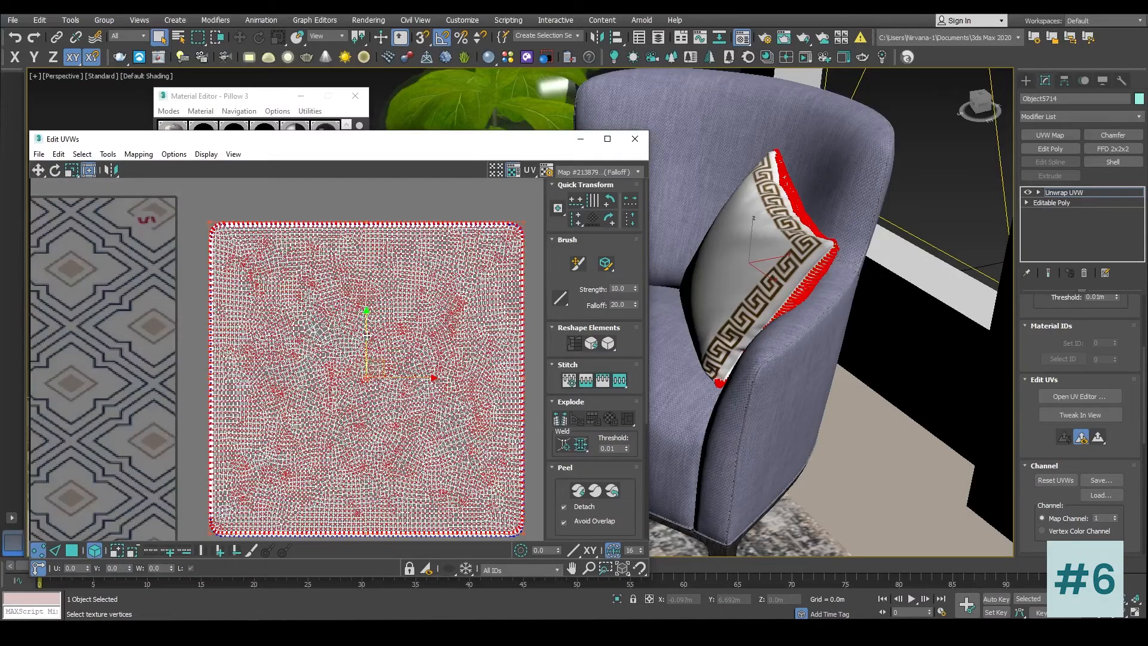
left_click_drag(366, 338, 366, 337)
left_click_drag(423, 380, 423, 381)
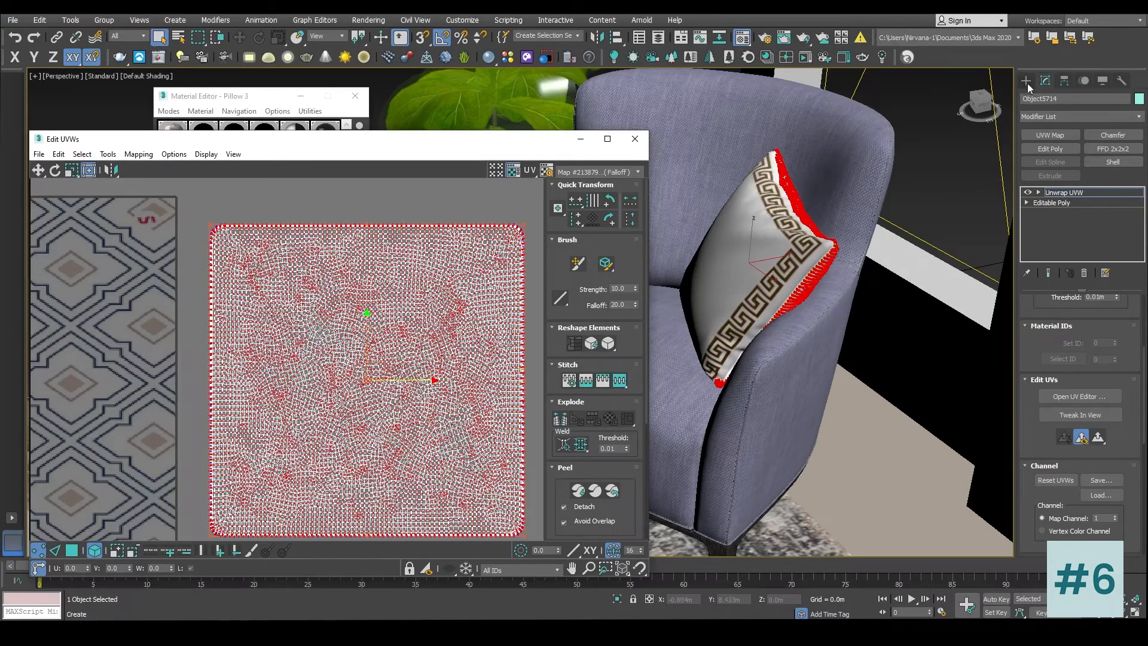
Step: Leave the UV editor and examine the Greek key border on the pillow from several angles
left_click(1028, 86)
middle_click_drag(828, 299, 784, 293, "alt")
scroll(796, 244, "up", 3)
scroll(767, 232, "down", 3)
middle_click_drag(763, 233, 897, 267, "alt")
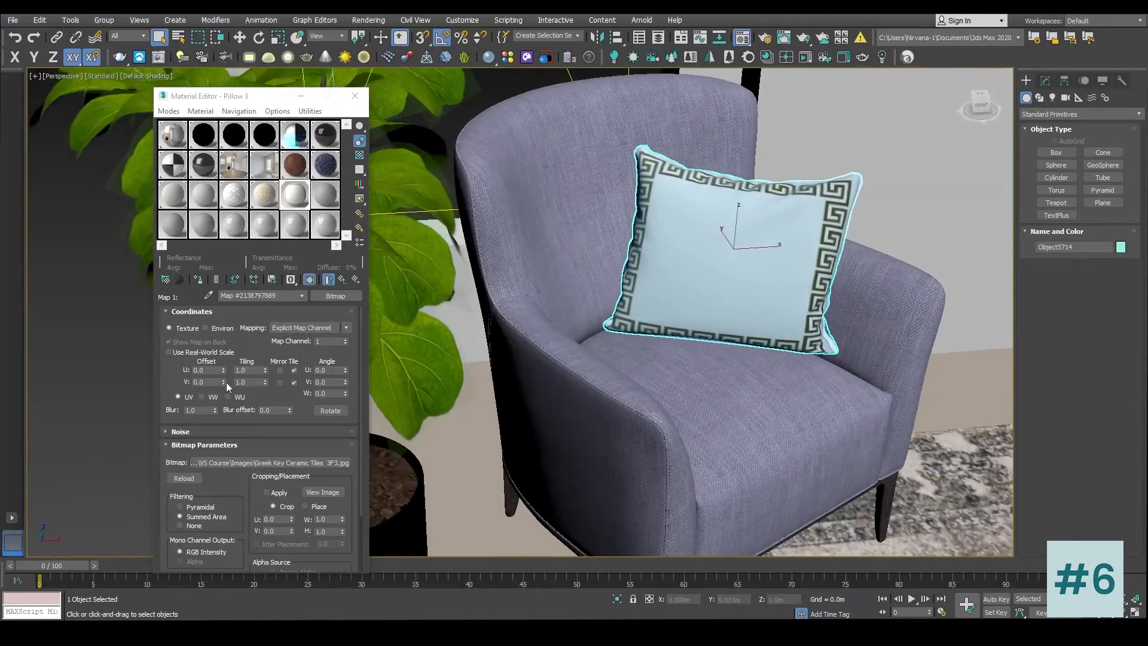
Step: Return the viewport to the Camera001 view and close the Material Editor
left_click(340, 280)
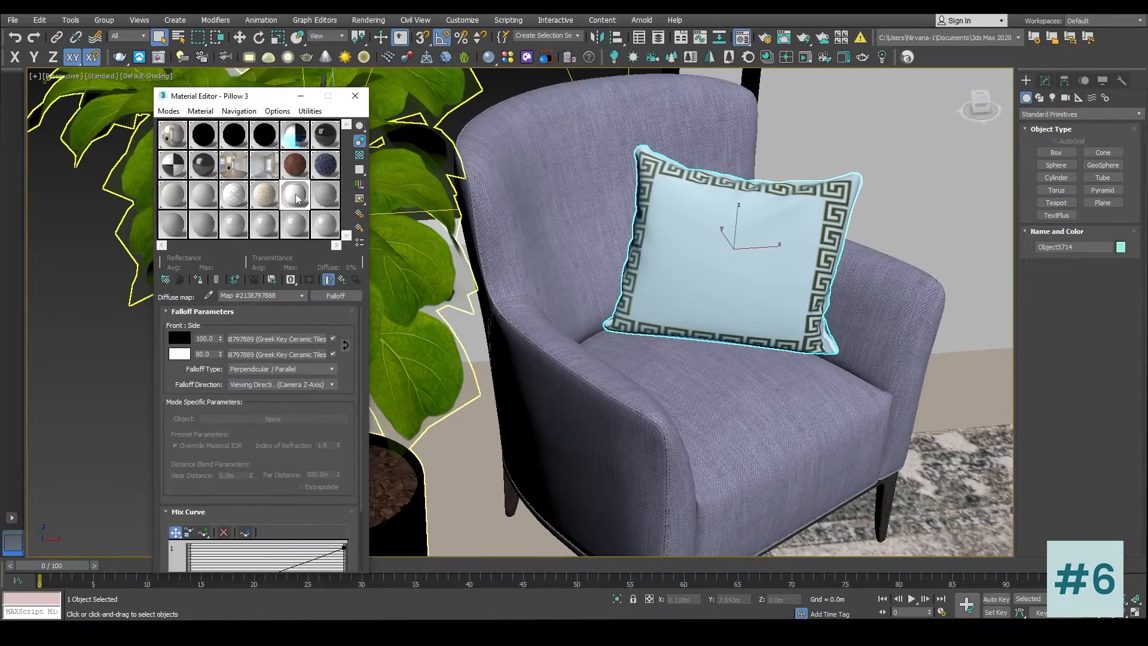
left_click(792, 177)
scroll(785, 266, "down", 3)
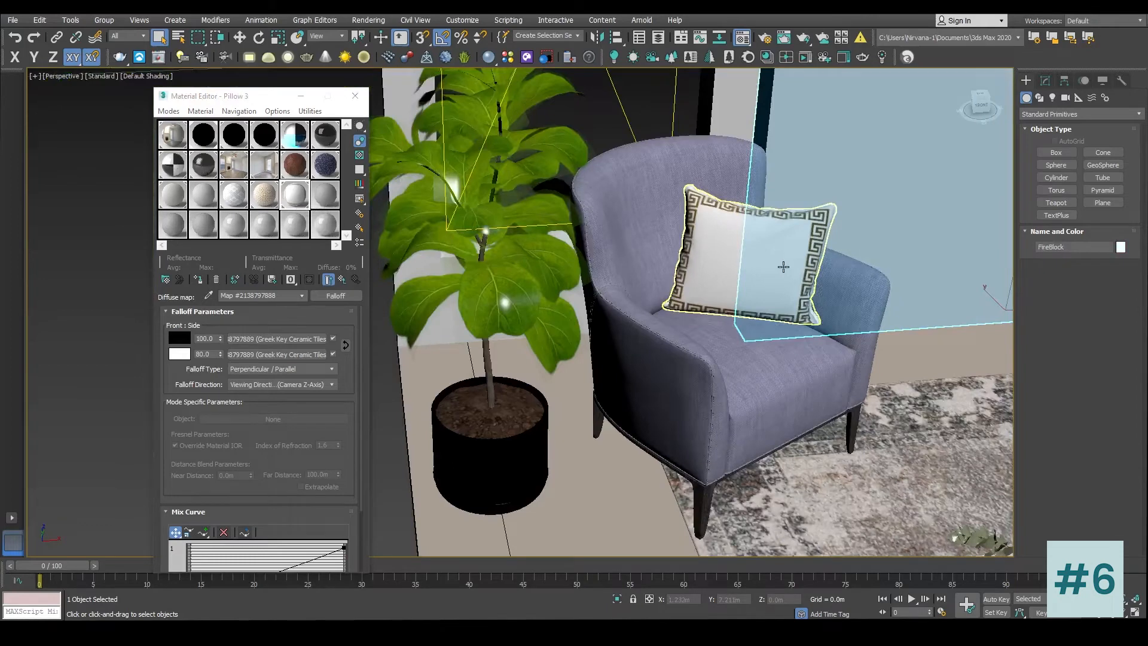
key("c")
left_click(355, 96)
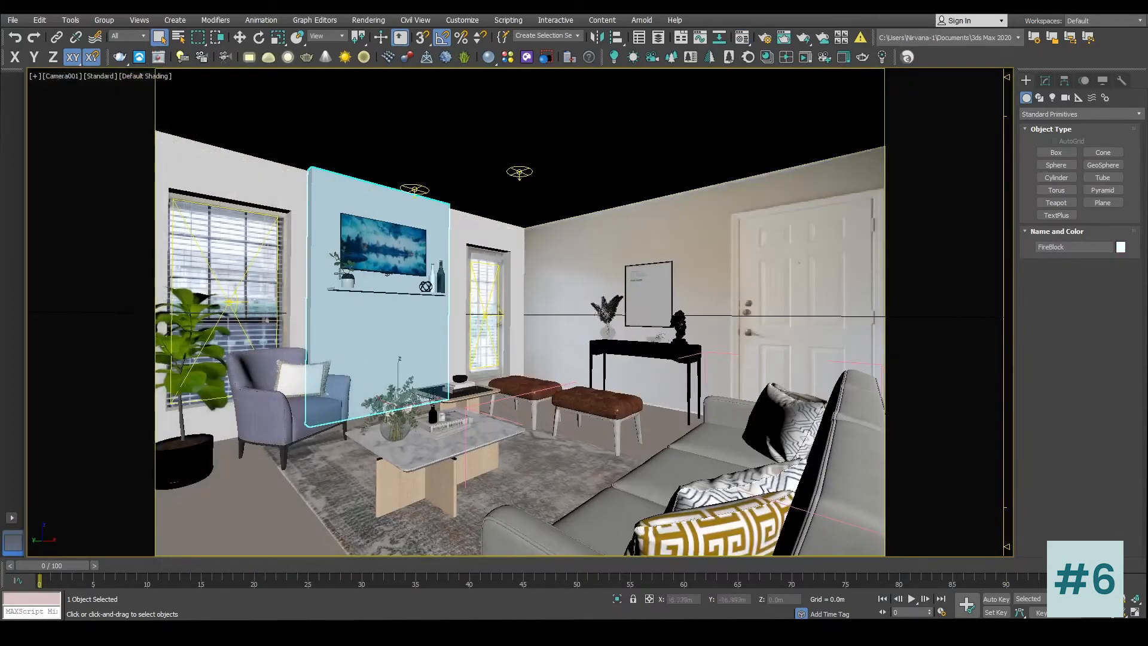
key("Delete")
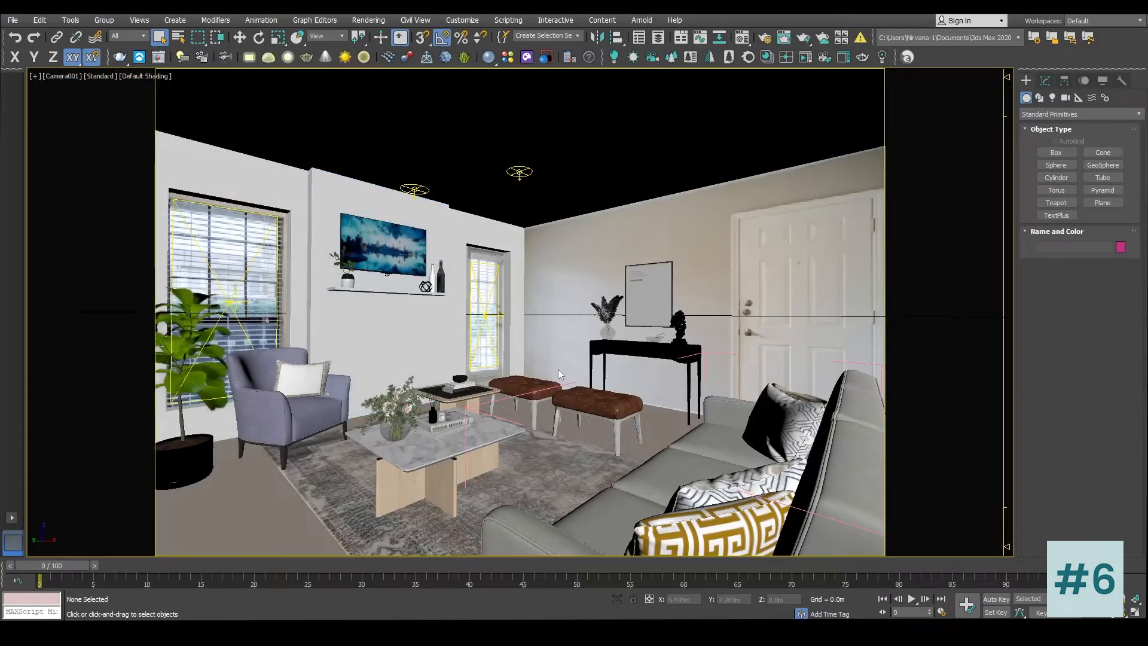
Step: Run a test render of the camera view in the V-Ray Frame Buffer and stop it at the coarse preview
left_click(302, 376)
right_click(518, 306)
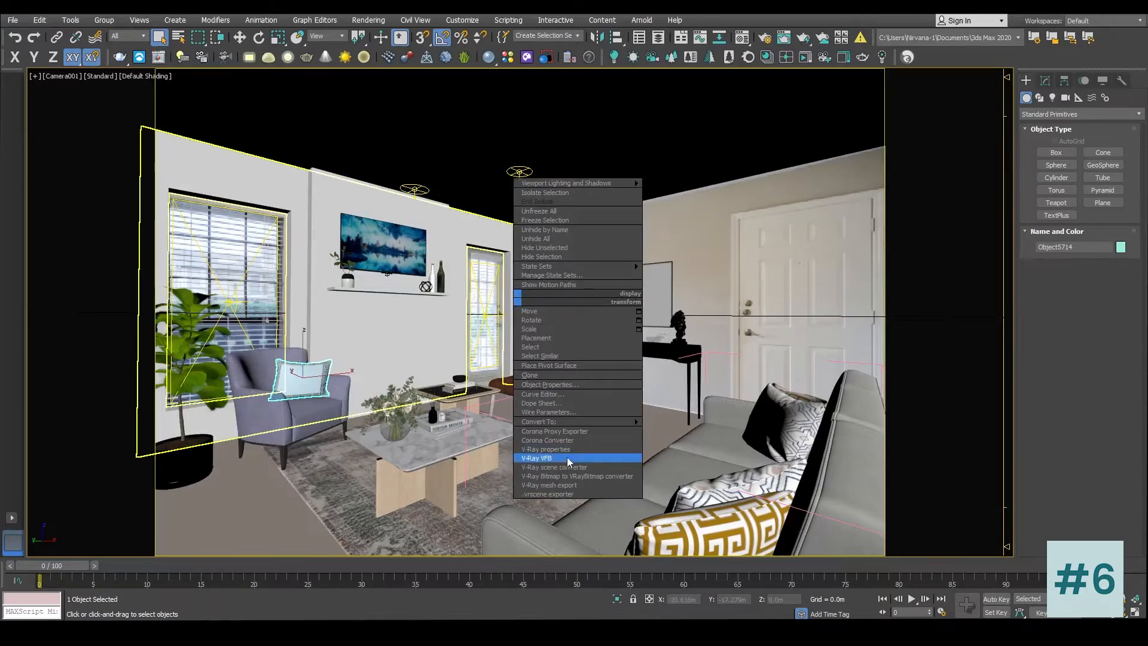
left_click(567, 457)
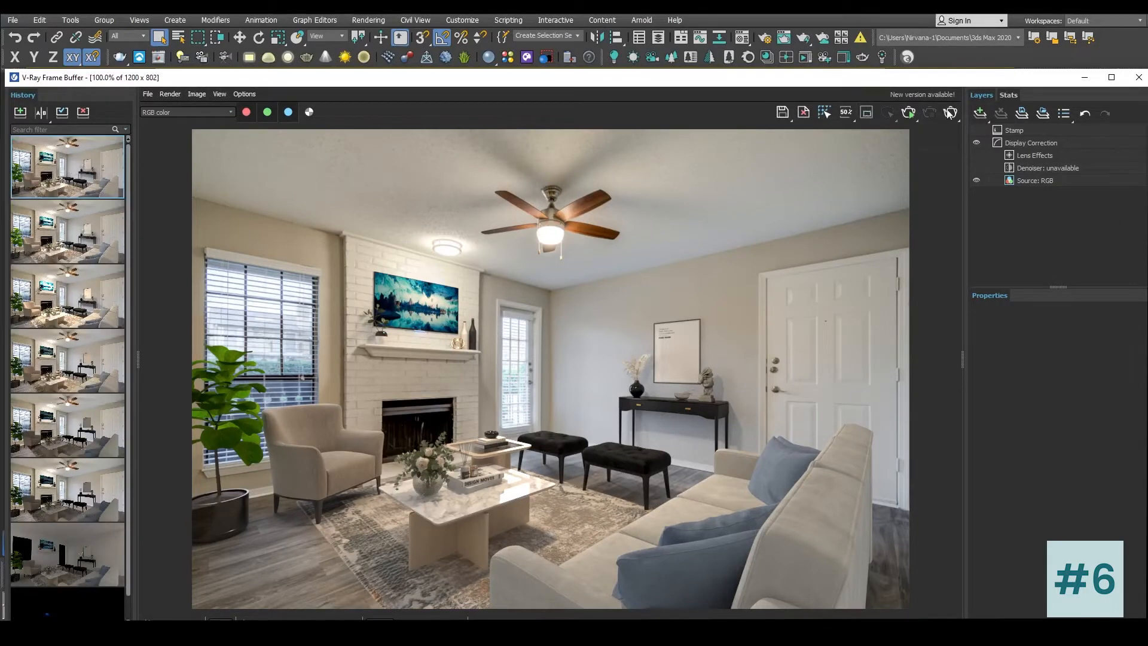
left_click_drag(886, 87, 887, 67)
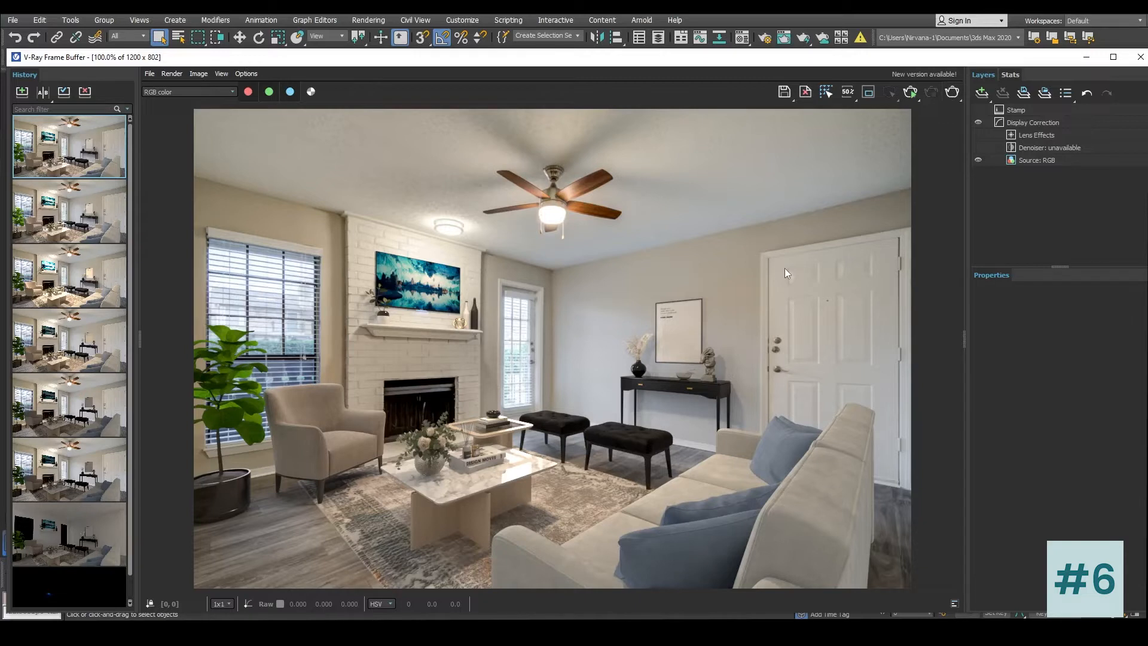
key("shift+q")
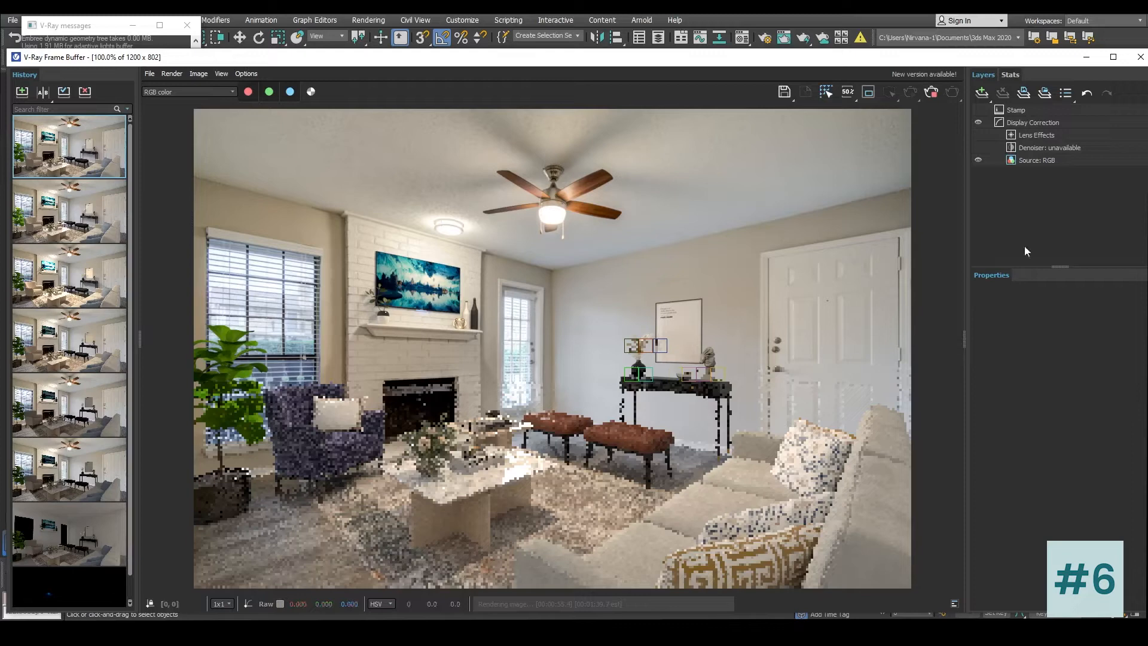
left_click(934, 96)
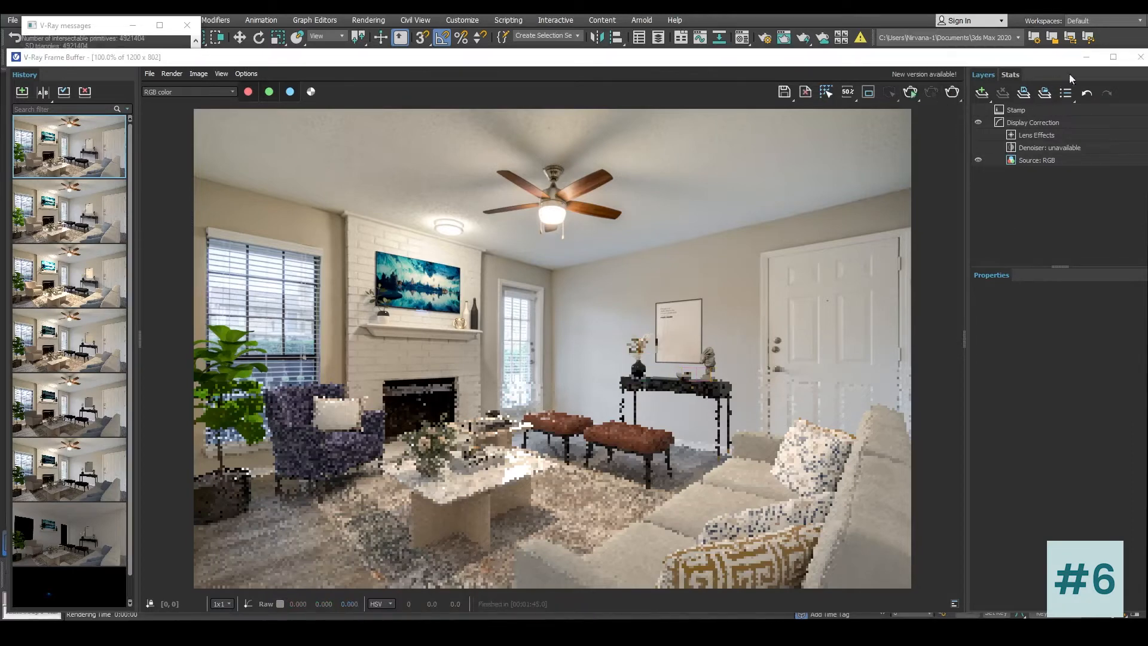
Step: Minimize the frame buffer, unhide the Wall_02 object, and bring up the V-Ray Frame Buffer again
left_click(1089, 61)
right_click(603, 196)
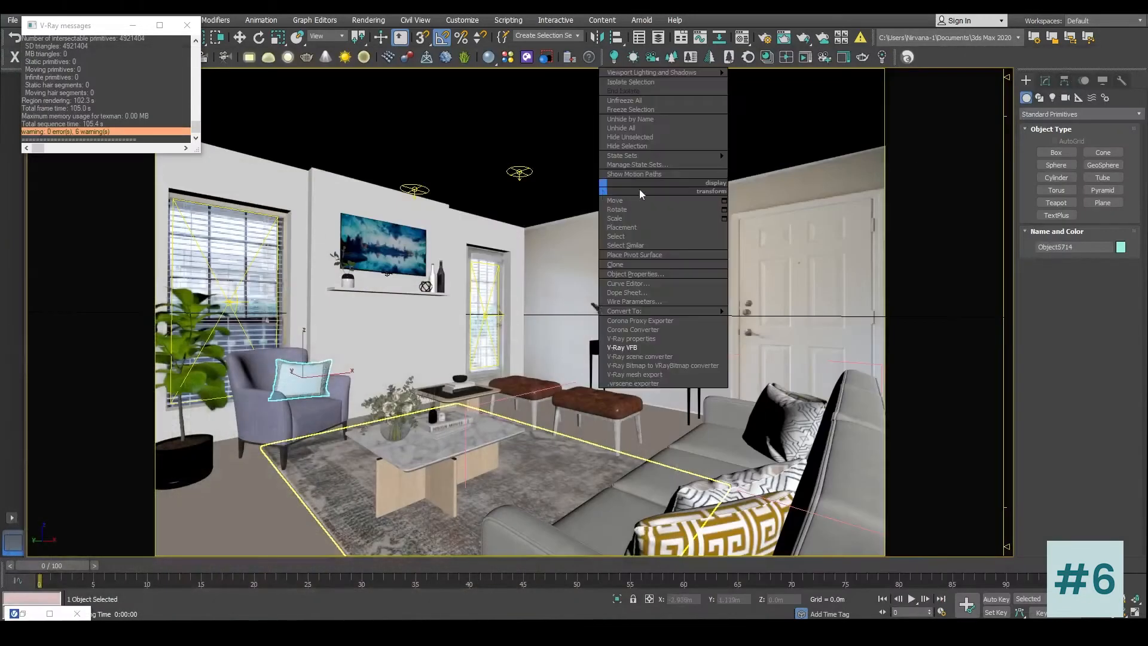
left_click(657, 118)
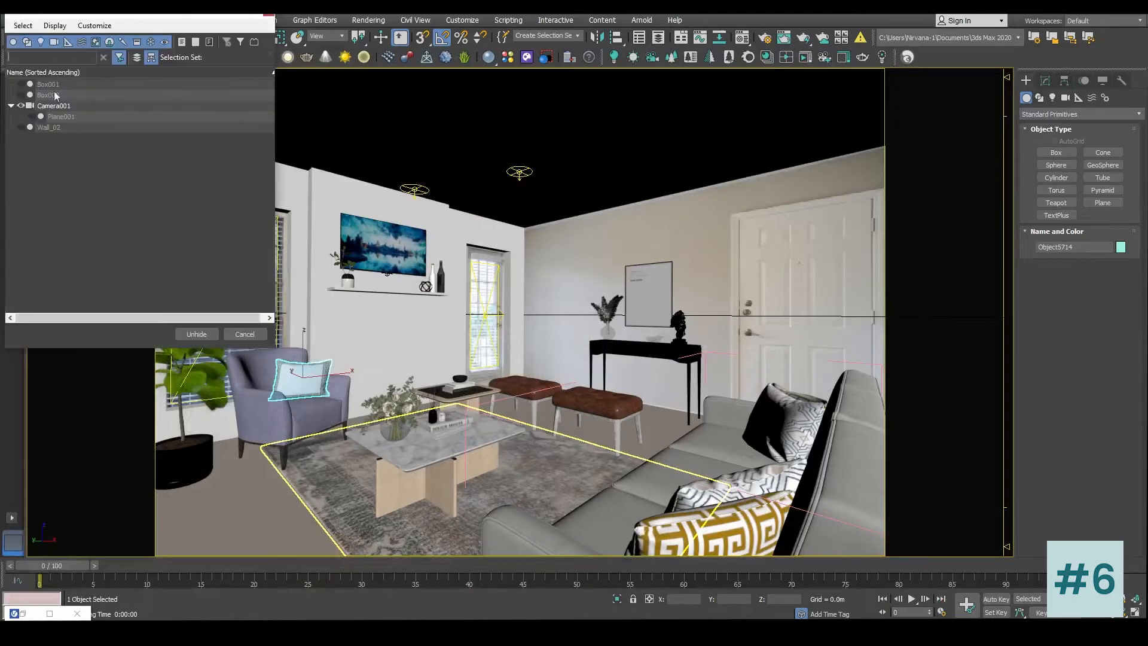
left_click(54, 124)
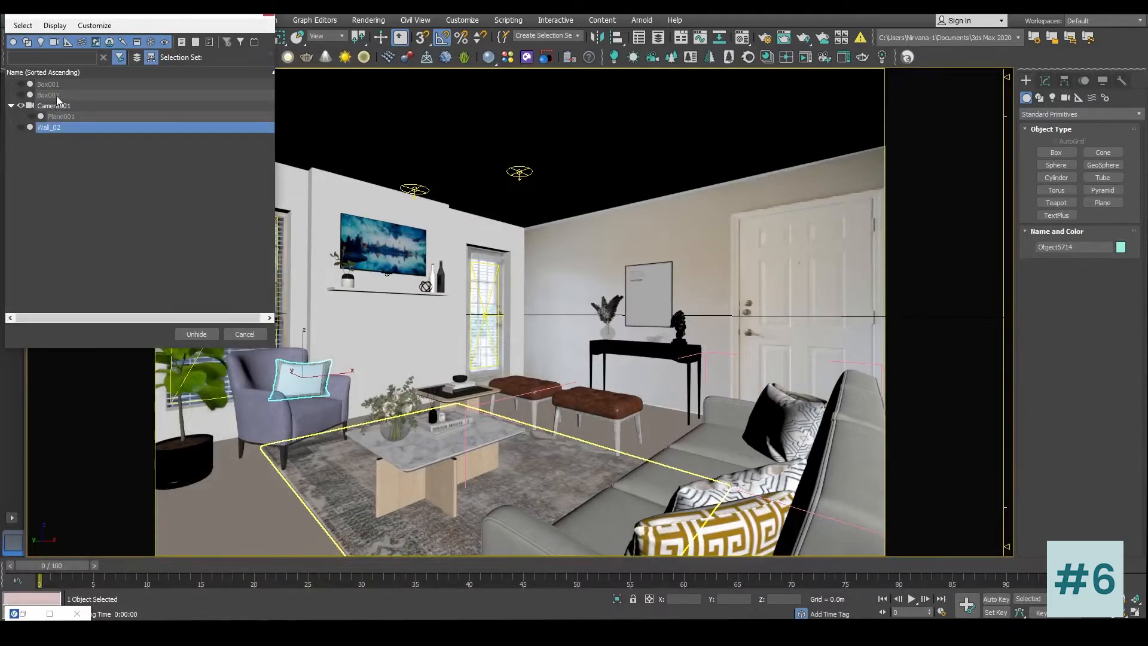
left_click(200, 334)
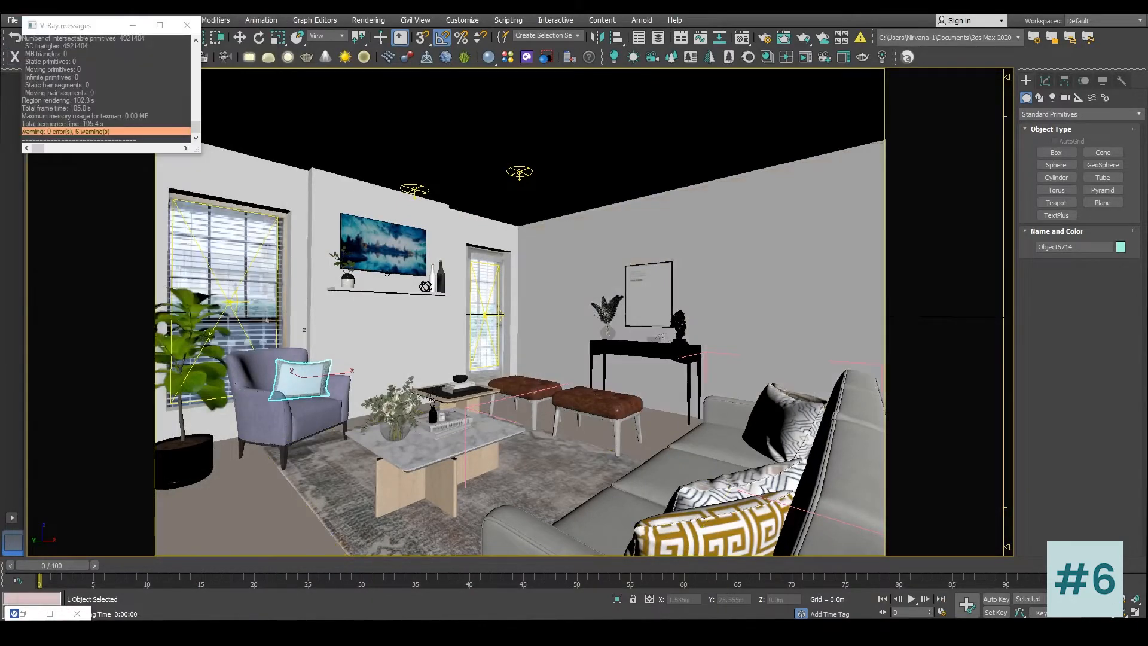
right_click(603, 222)
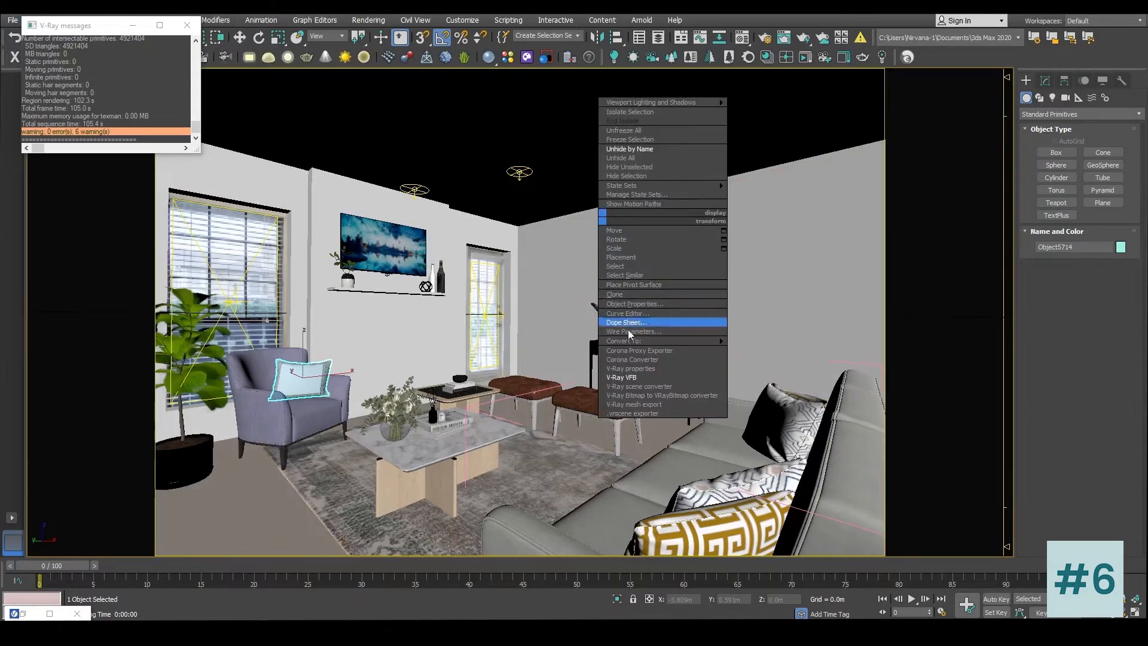
left_click(636, 381)
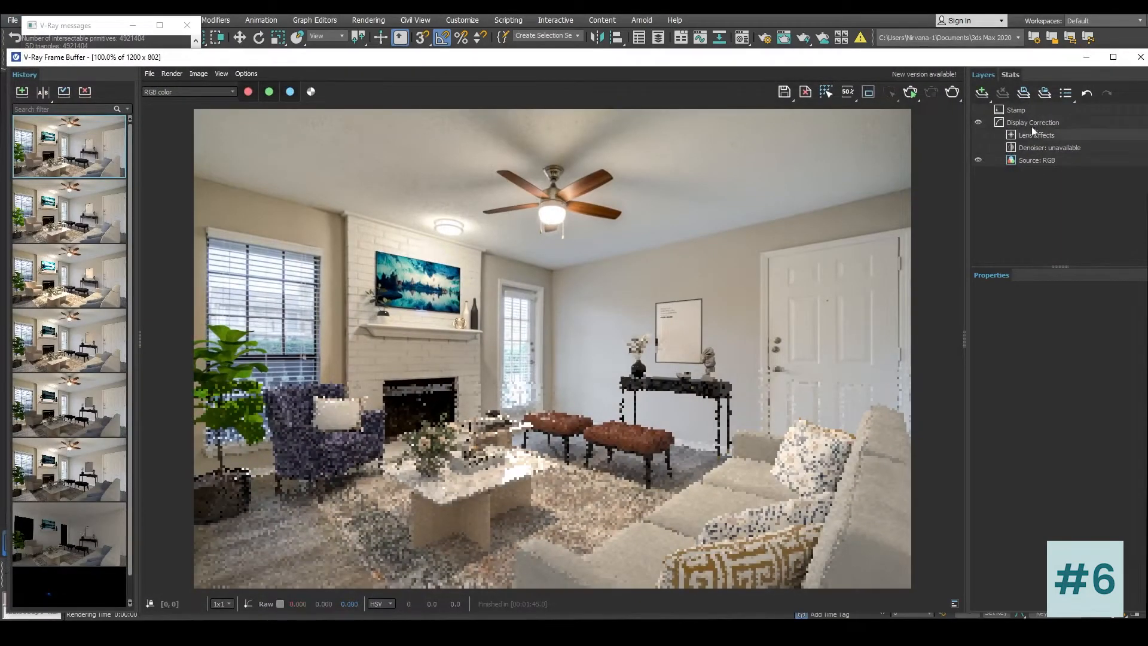
Step: Start another test render of the camera view, stop it at the coarse pass, and minimize the frame buffer
left_click(952, 91)
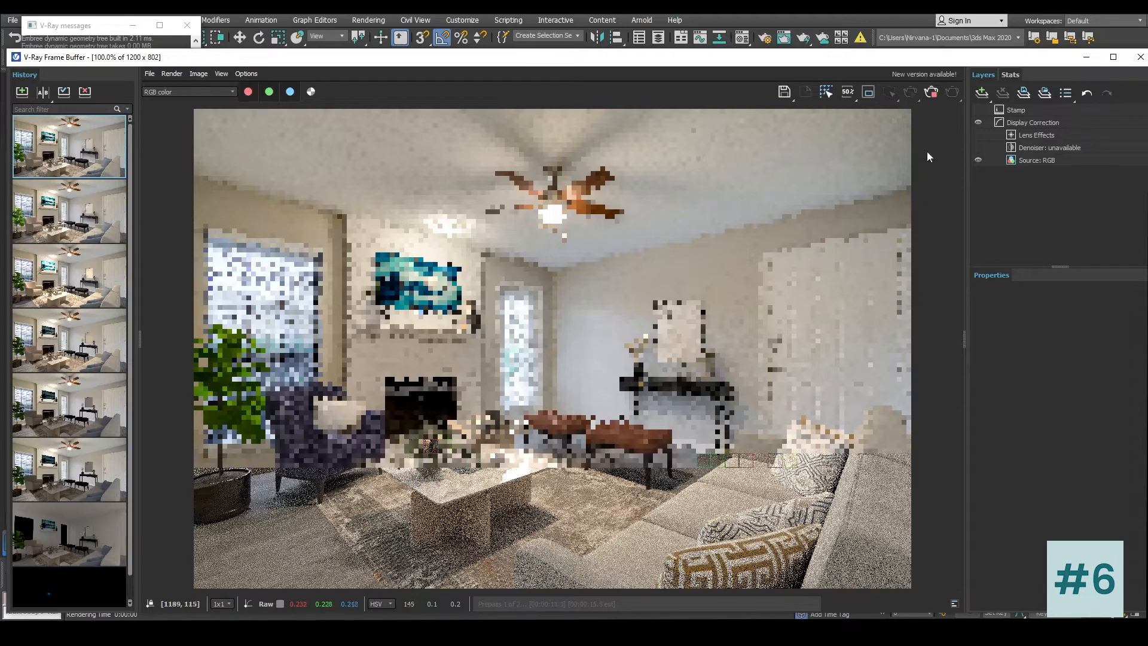
left_click(930, 96)
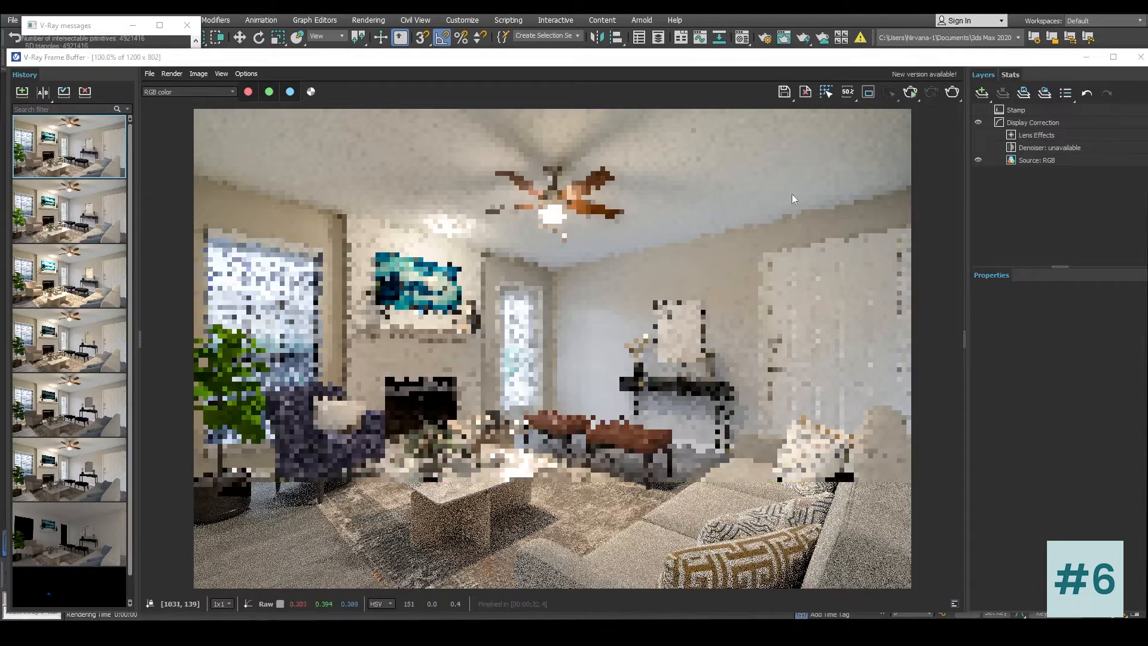
left_click(1086, 61)
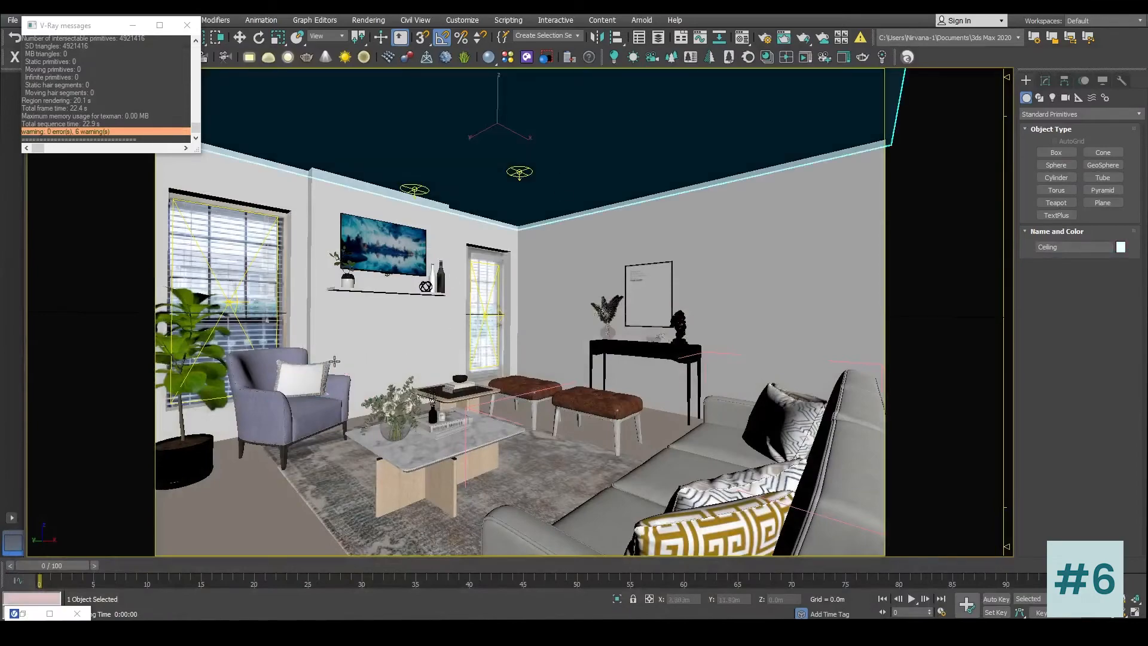
Step: Select the throw pillow on the armchair in a perspective view and open the Material Editor
key("z")
middle_click_drag(542, 381, 547, 347, "alt")
scroll(537, 353, "down", 2)
scroll(547, 348, "down", 5)
middle_click_drag(780, 350, 730, 318, "alt")
left_click(794, 256)
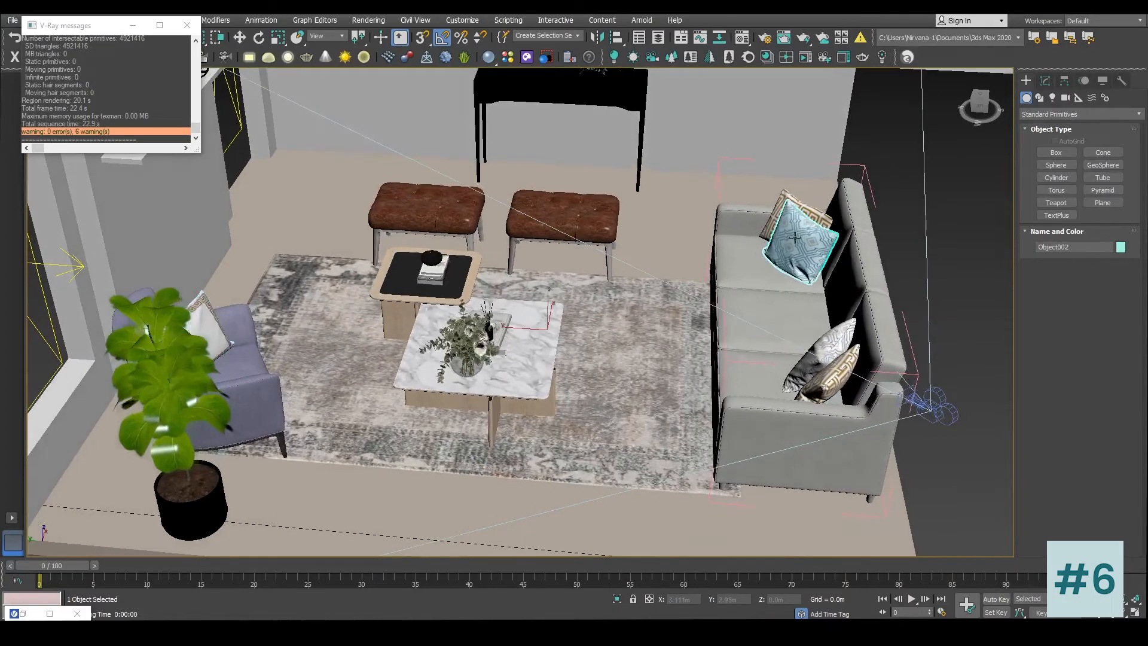
scroll(795, 237, "up", 4)
middle_click_drag(795, 238, 589, 397, "alt")
scroll(847, 246, "up", 5)
scroll(846, 247, "down", 5)
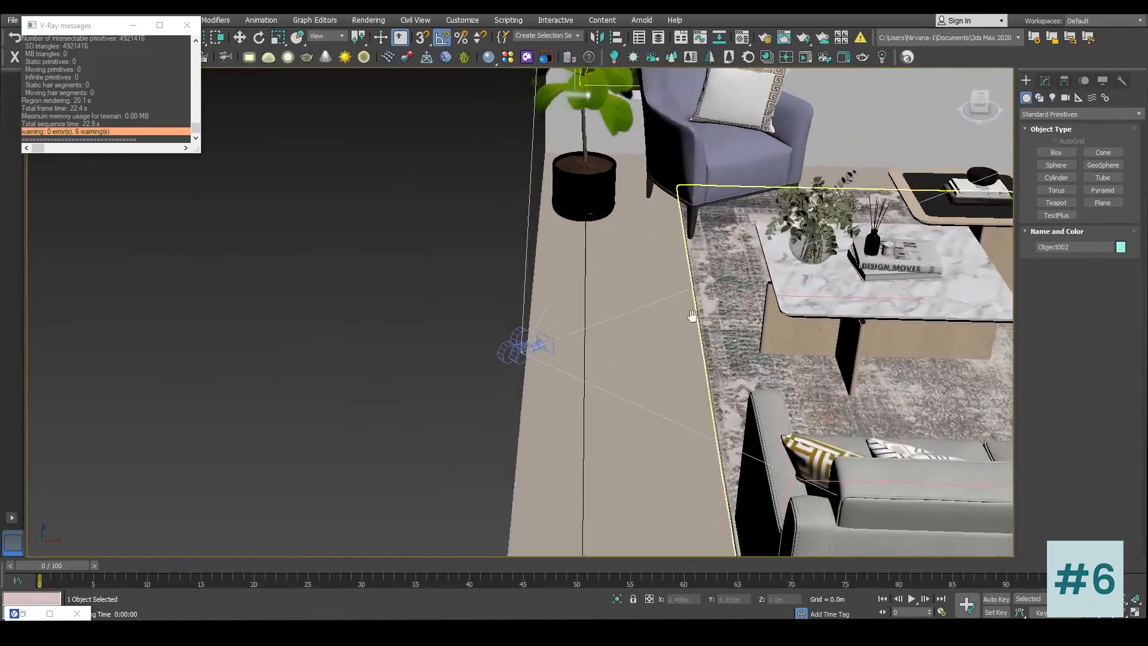
middle_click_drag(692, 320, 607, 435)
left_click(660, 230)
middle_click_drag(673, 279, 696, 292, "alt")
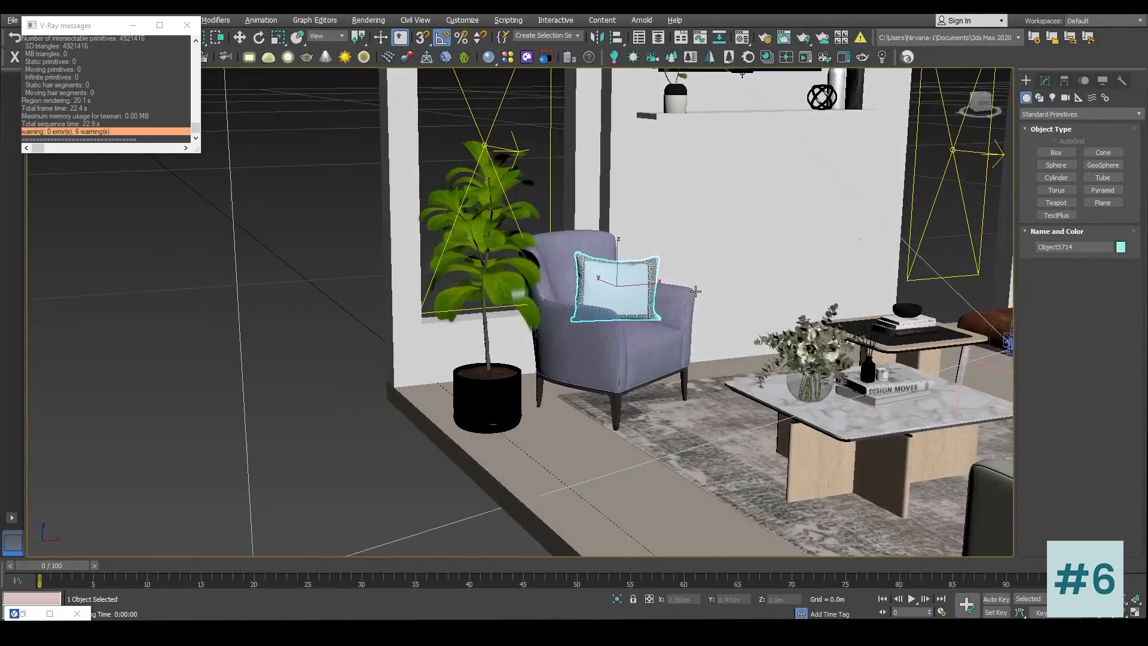
key("m")
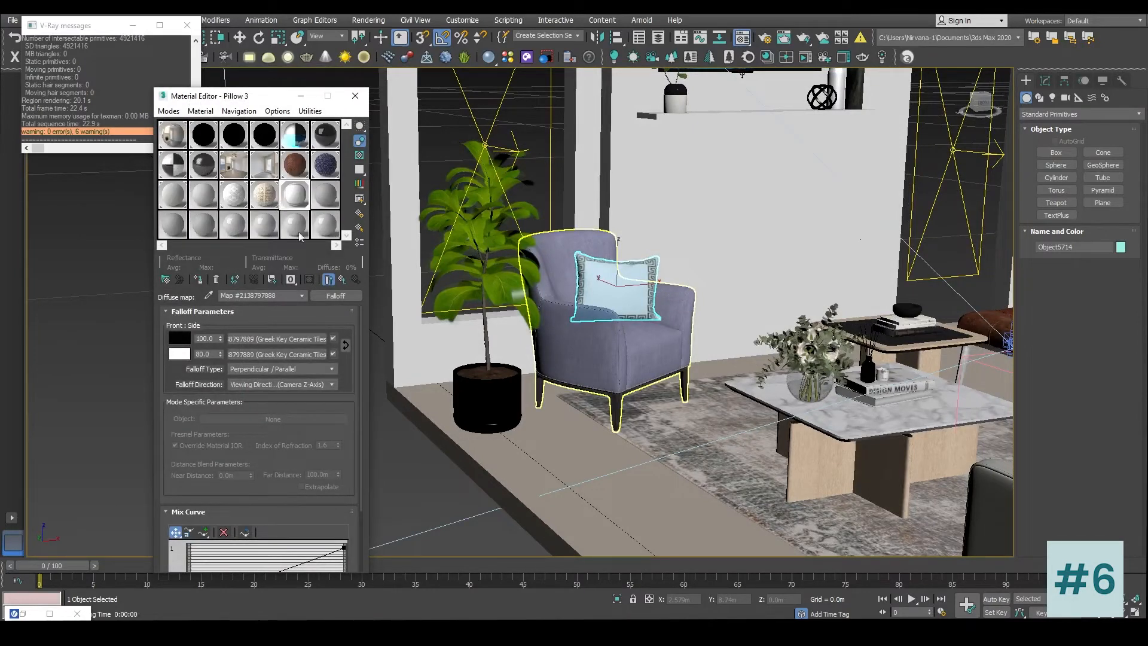
Step: In Pillow 3's front falloff map, rename the T16055 BUNGALOW wallpaper file to T16055 and load it as the replacement bitmap
left_click(298, 202)
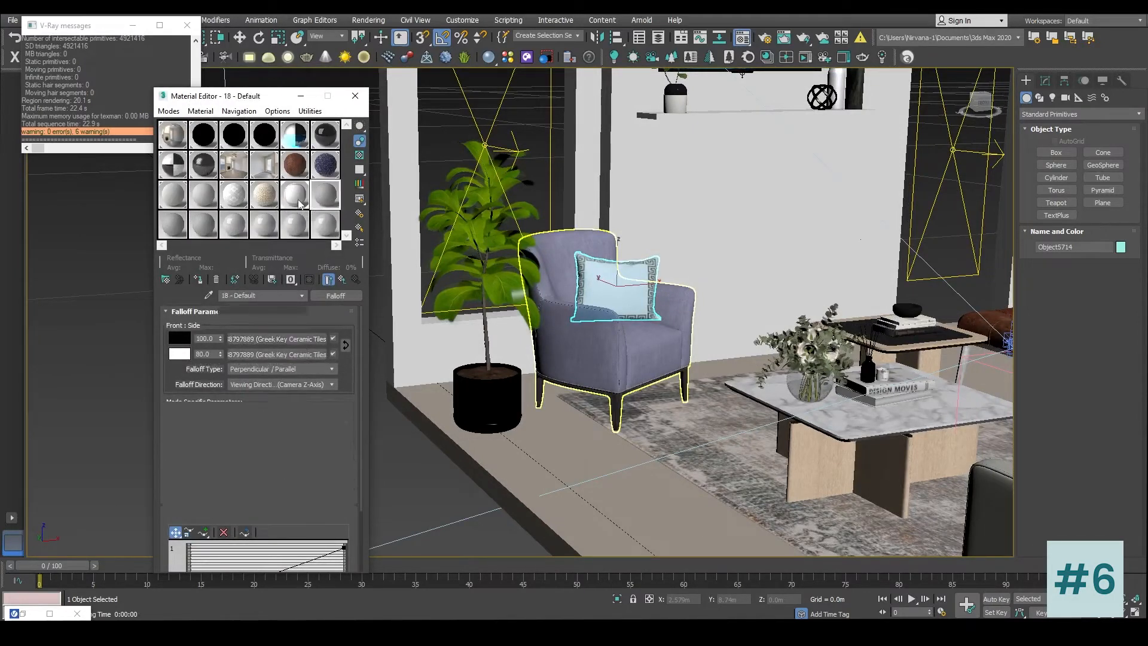
left_click(281, 336)
left_click(300, 465)
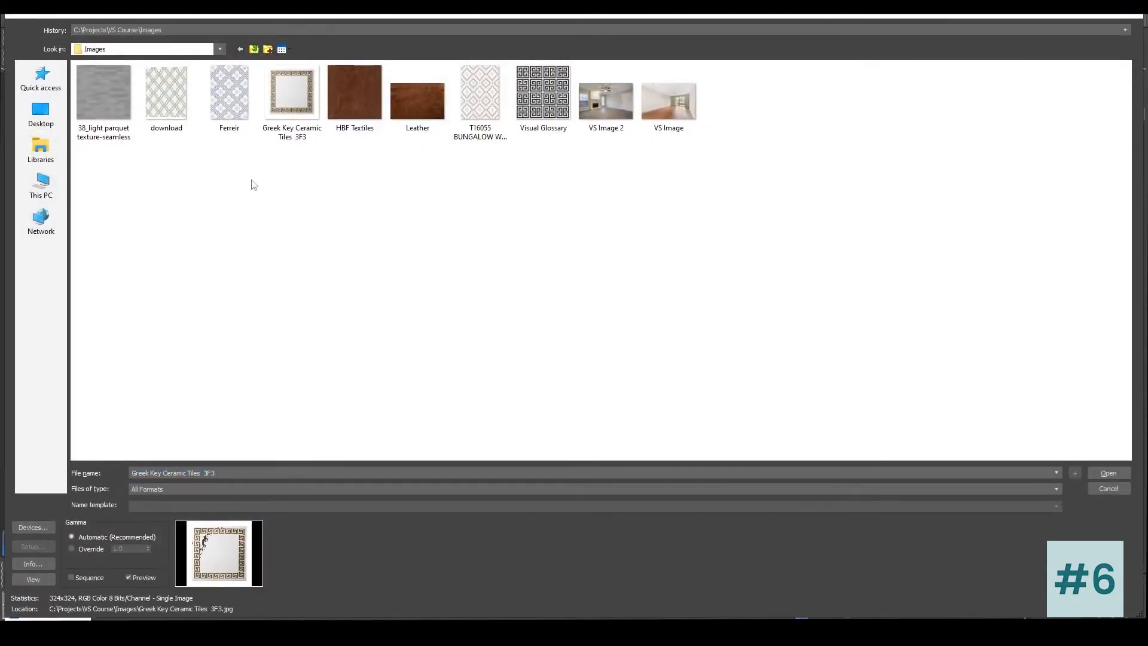
left_click(231, 90)
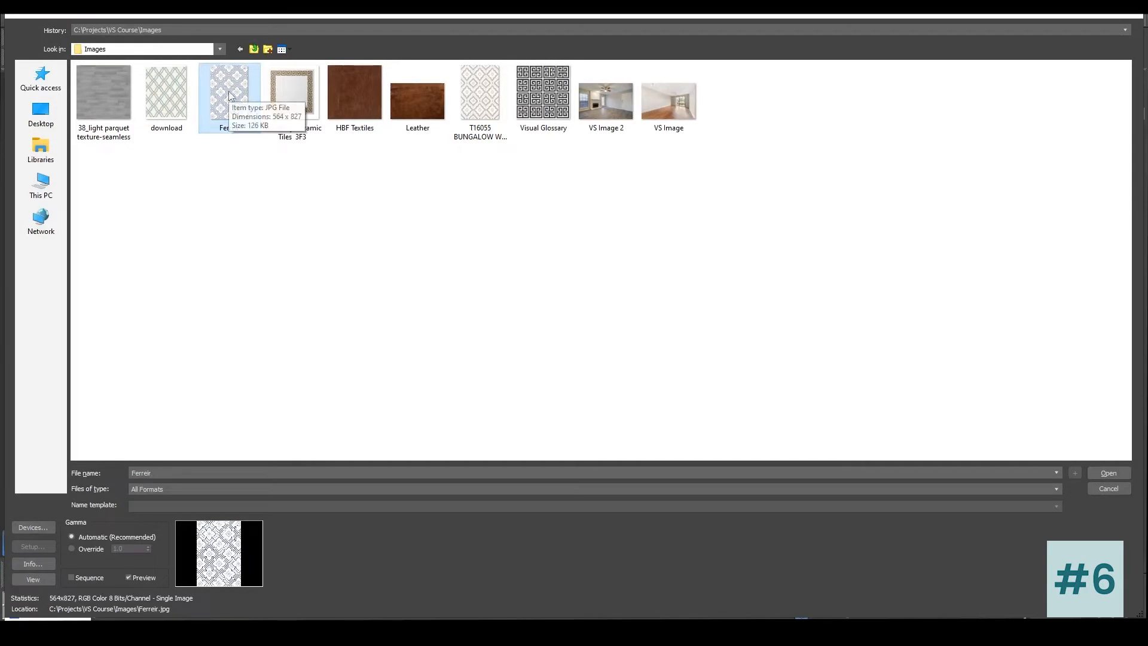
left_click(484, 100)
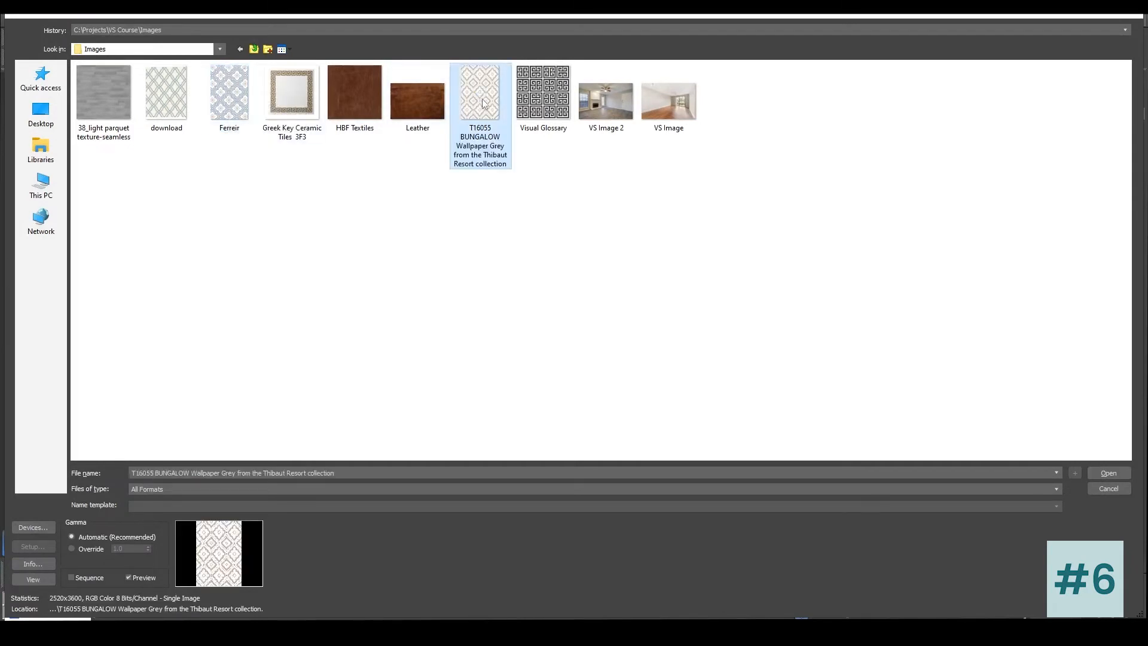
left_click(477, 145)
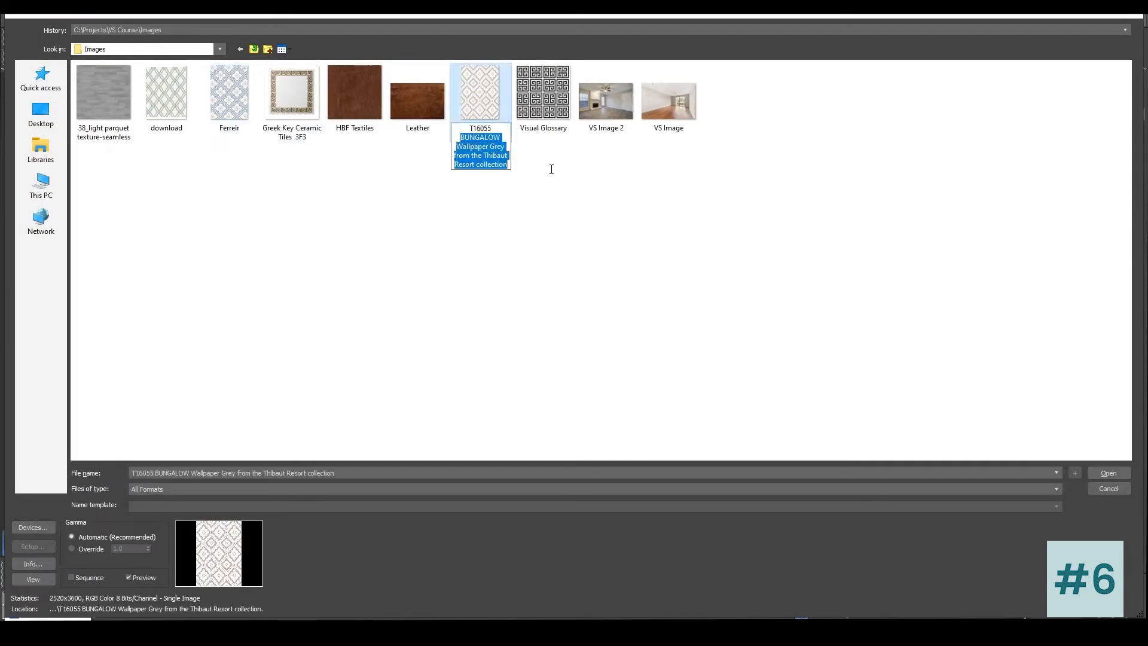
key("BackSpace")
key("Return")
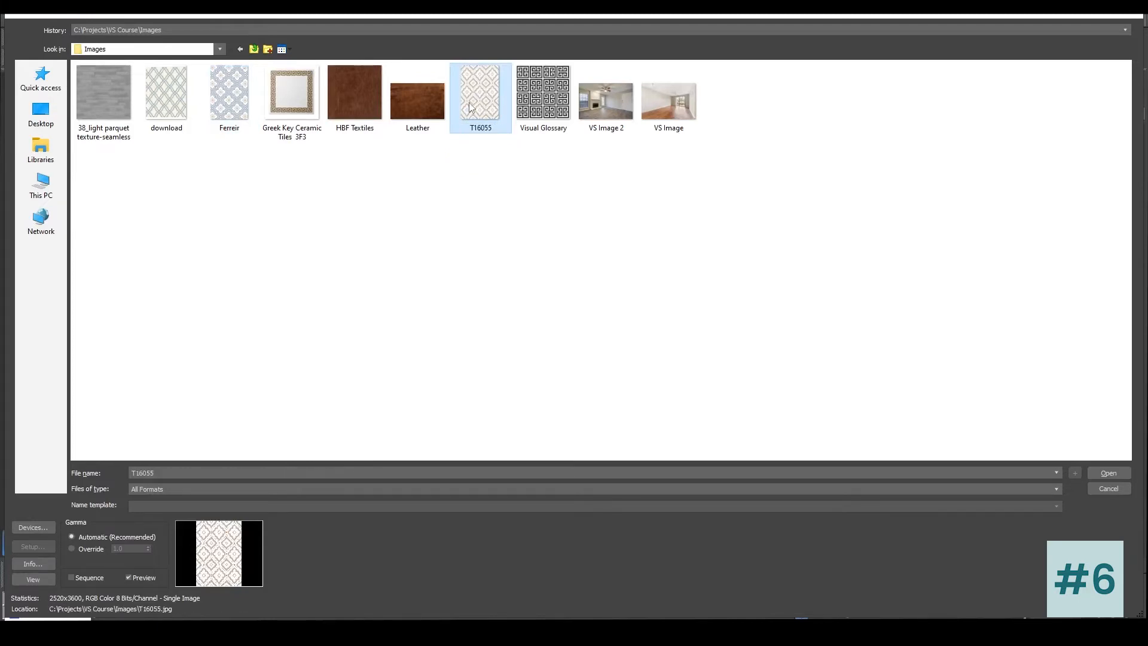
double_click(472, 104)
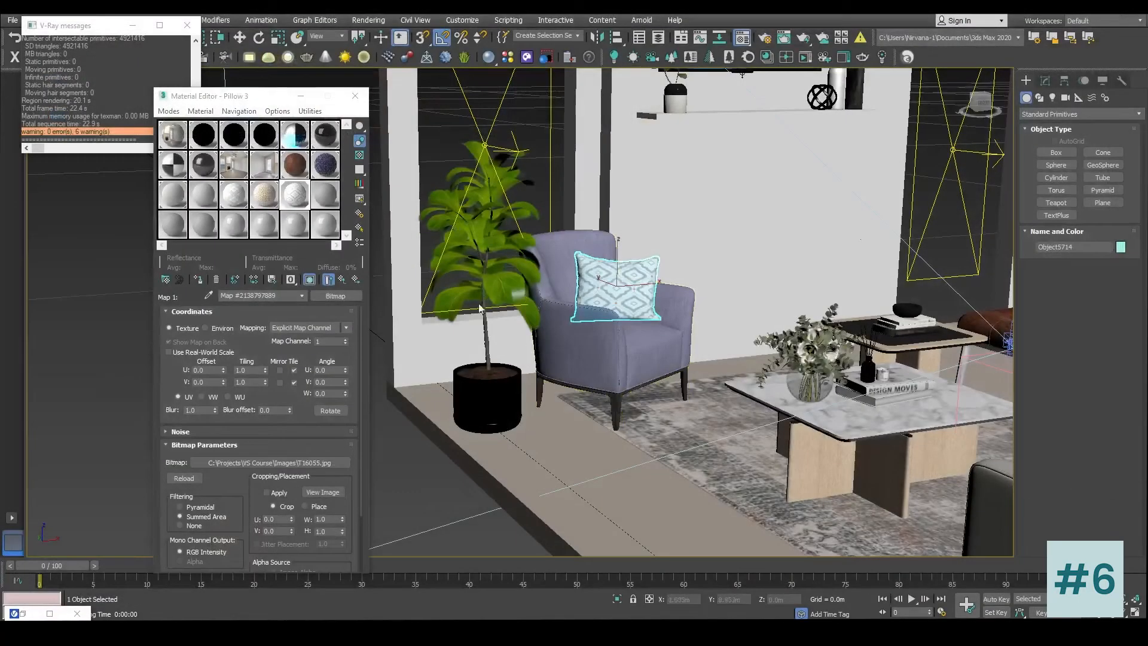
Step: Crop the T16055 bitmap to a height of 0.667 at full width and apply the cropping
left_click(323, 492)
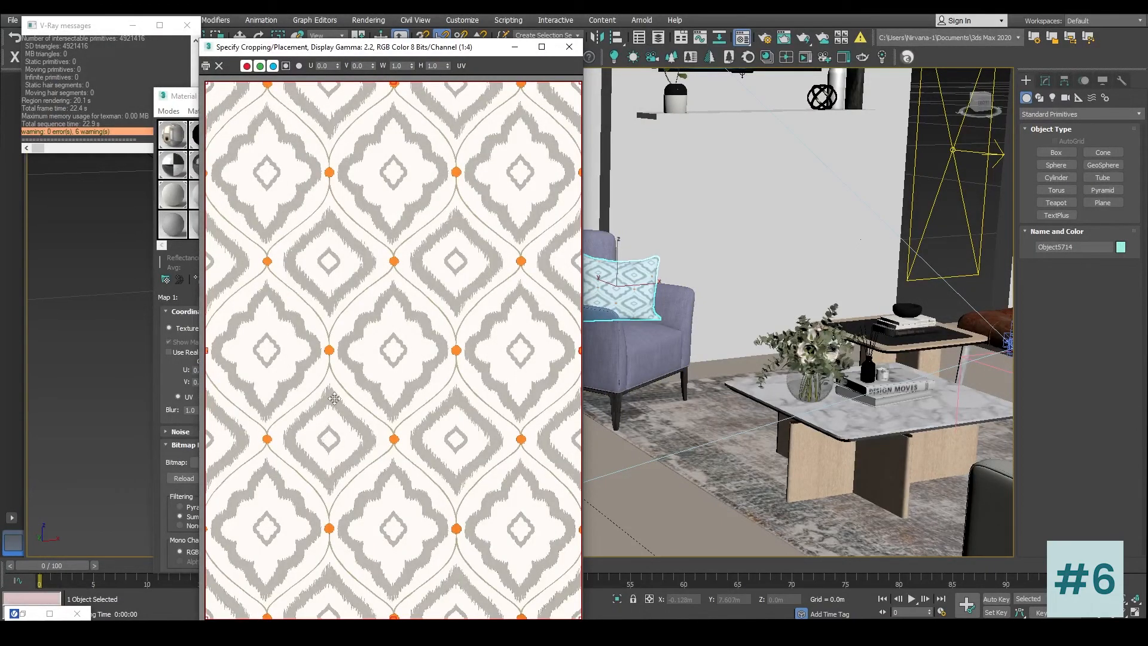
scroll(375, 517, "down", 1)
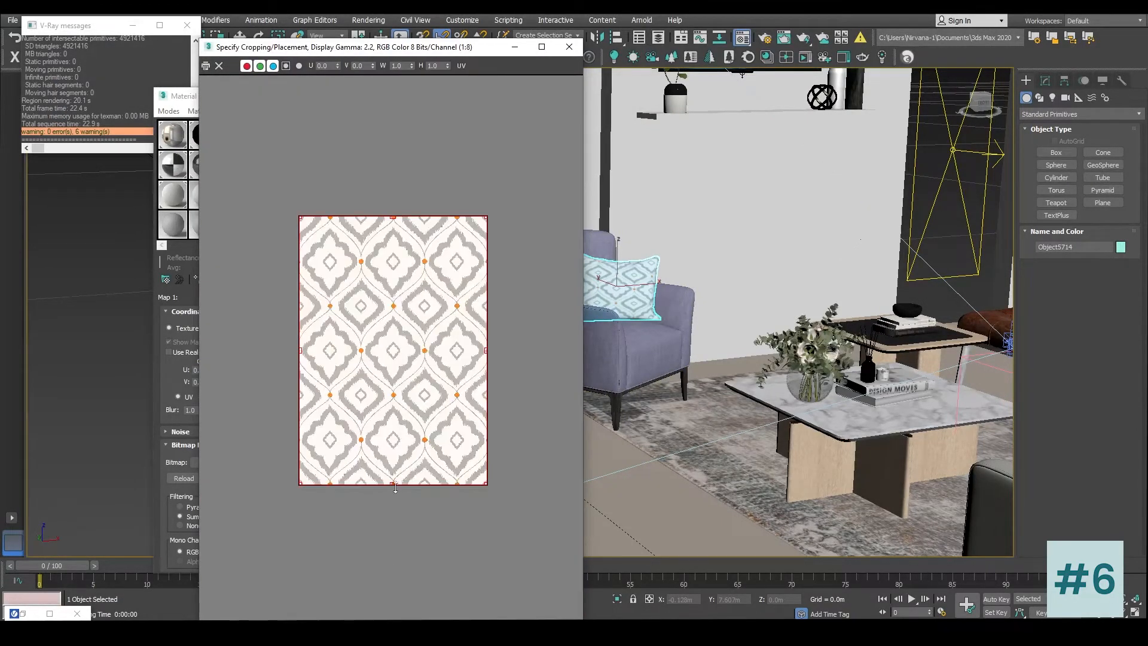
left_click_drag(394, 483, 393, 394)
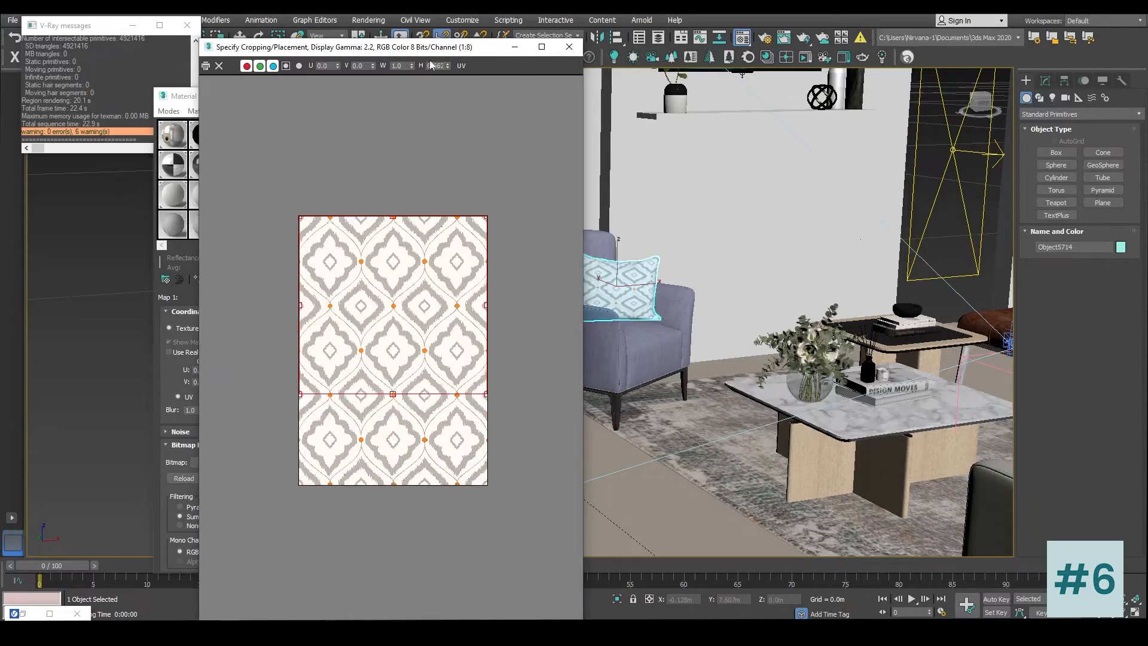
left_click_drag(443, 48, 710, 48)
left_click(275, 493)
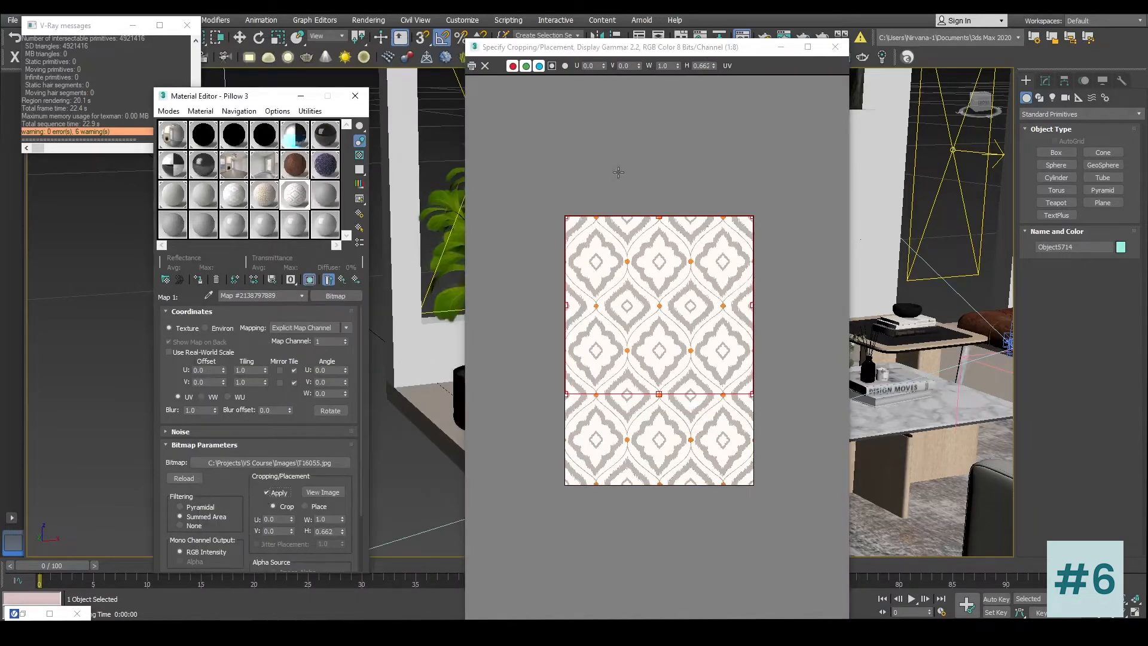
left_click_drag(649, 53, 938, 61)
mouse_move(947, 404)
left_mouse_down()
mouse_move(948, 380)
mouse_move(949, 403)
left_mouse_up()
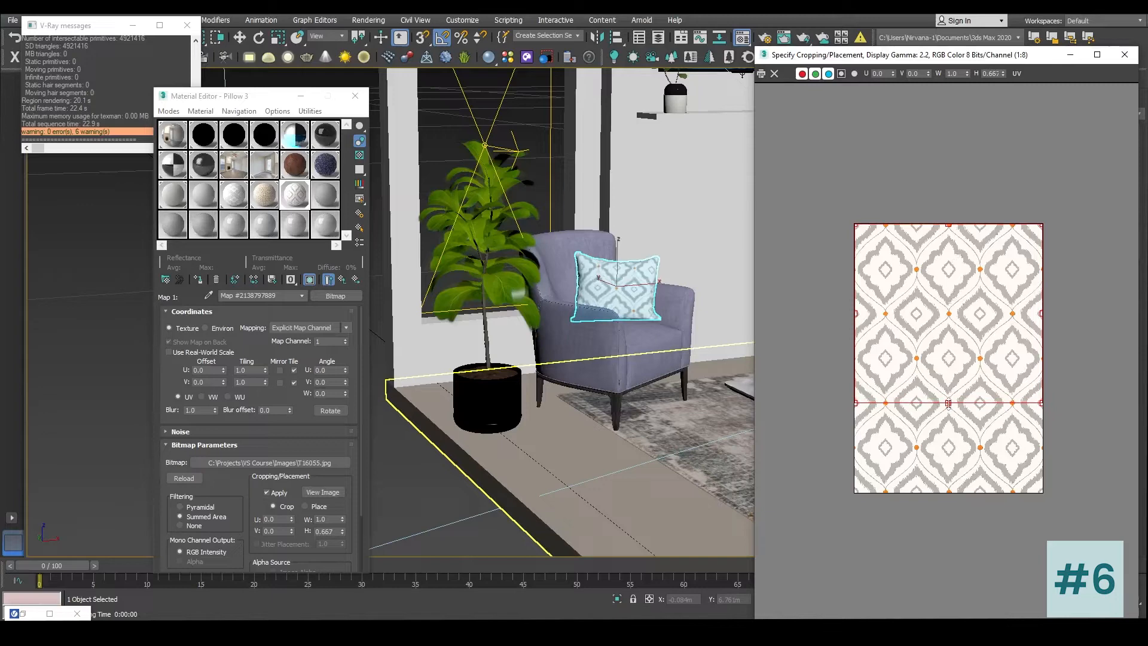
left_click(1124, 55)
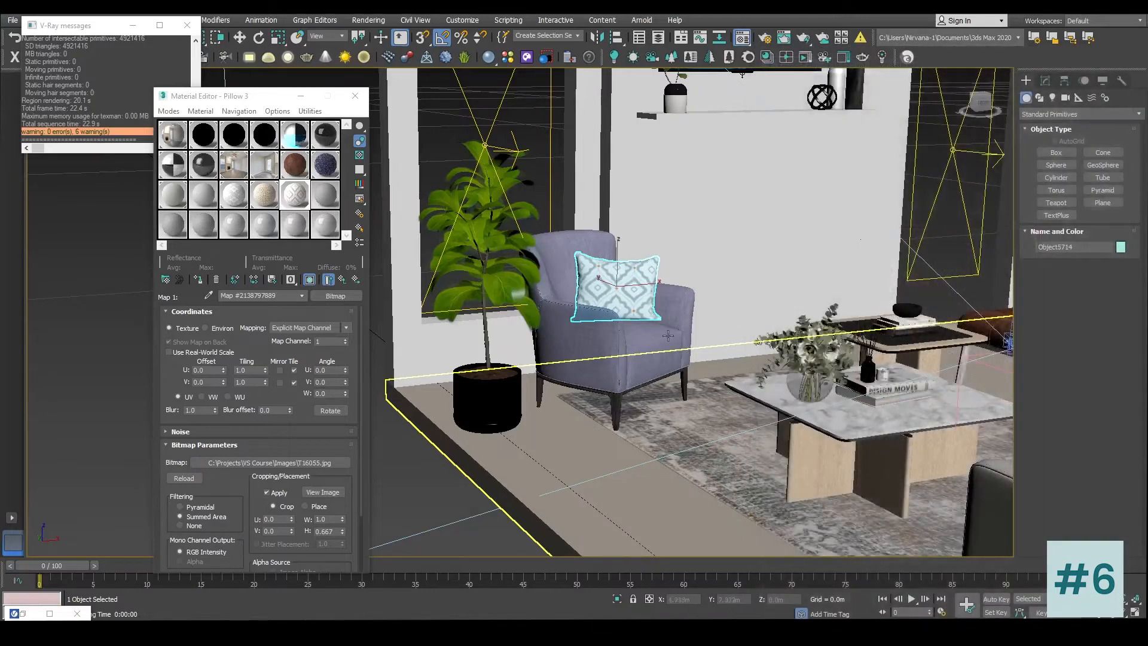
Step: Examine the cropped pattern on the armchair pillow up close and compare it with the bitmap's crop region
left_click(636, 291)
key("z")
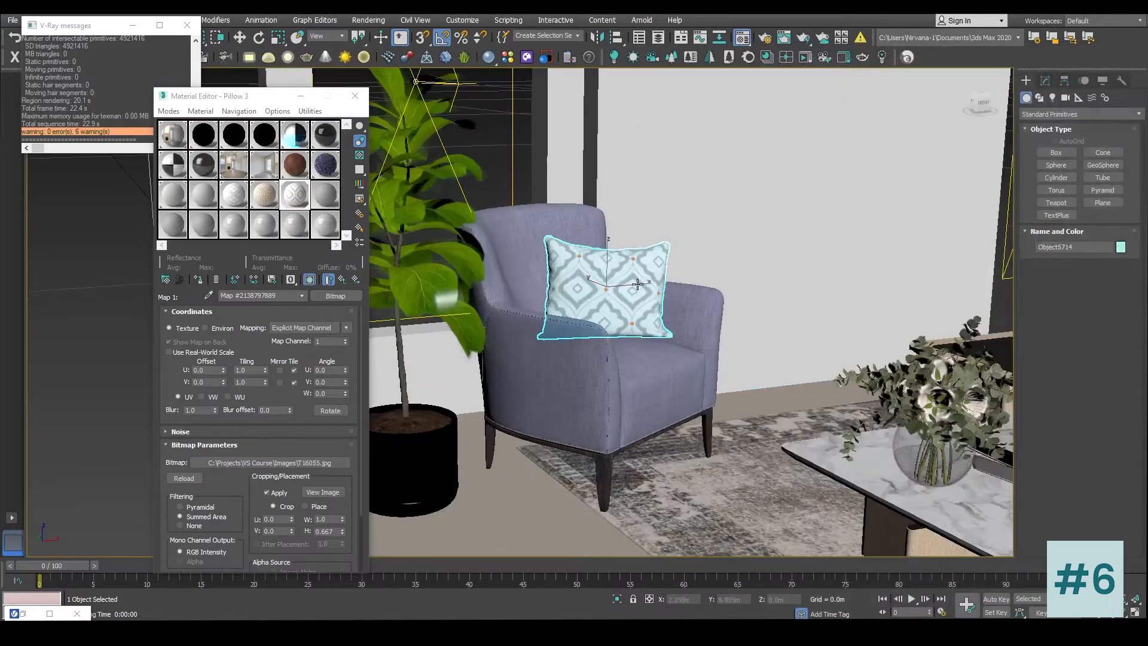
scroll(637, 284, "down", 3)
middle_click_drag(680, 300, 646, 317, "alt")
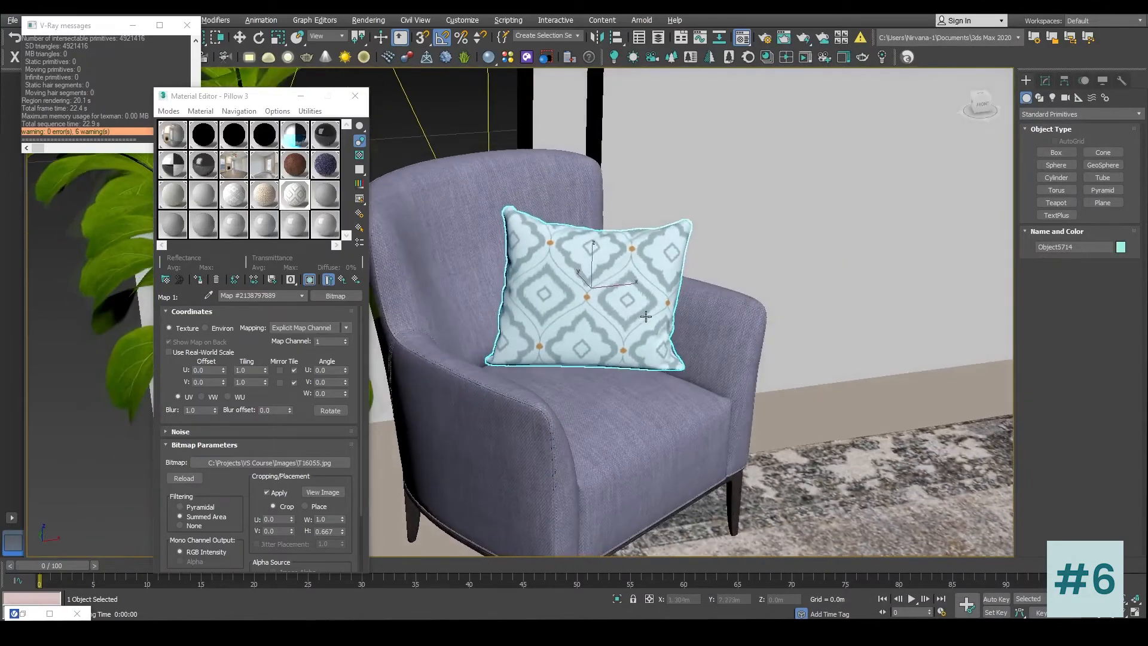
left_click(322, 491)
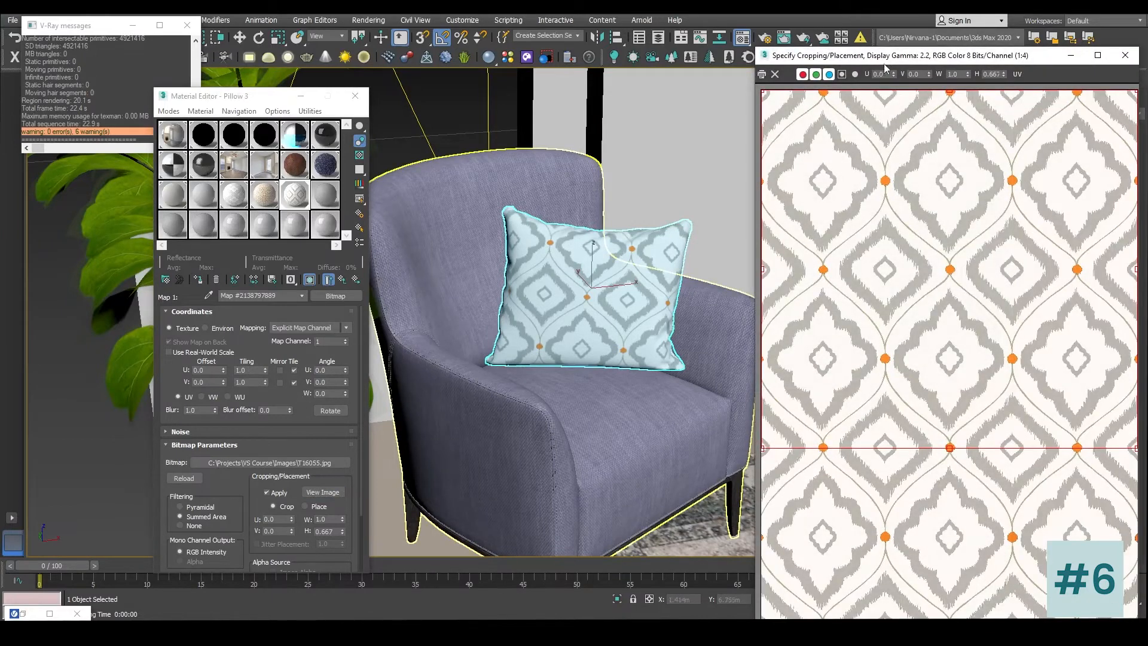
left_click_drag(906, 58, 794, 59)
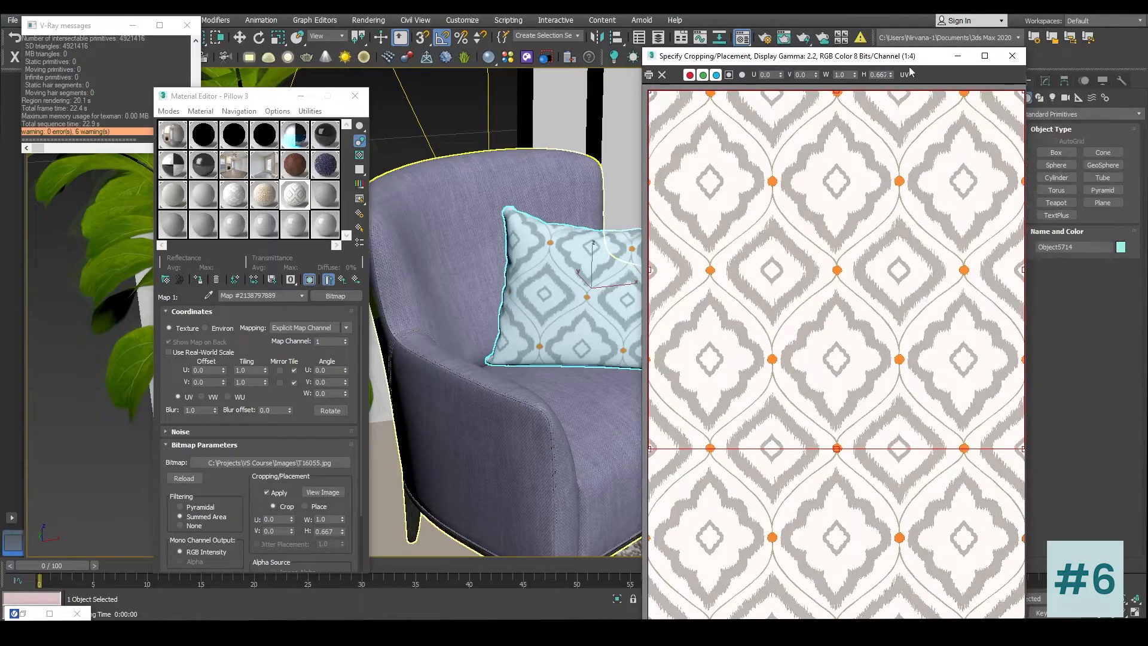
left_click(1011, 56)
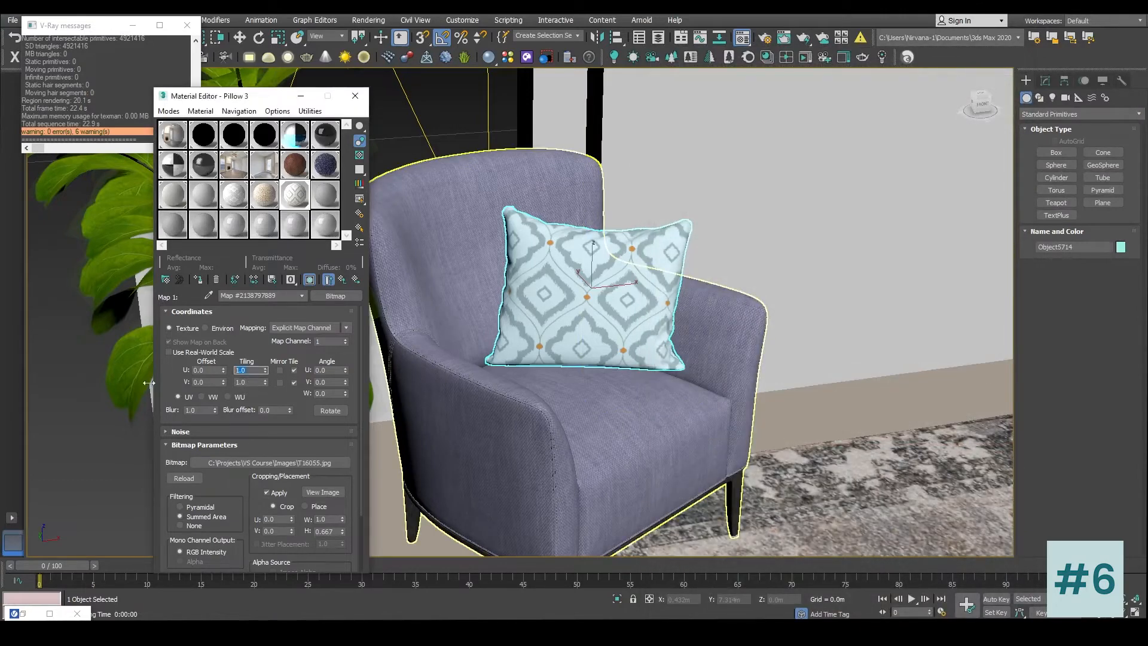
Step: Set the pillow bitmap's U and V tiling to 2.0 and check the denser pattern on the armchair pillow
type("2")
key("Return")
left_click_drag(255, 382, 192, 384)
type("2")
key("Return")
left_click(676, 209)
middle_click_drag(669, 363, 641, 322, "alt")
left_click(544, 257)
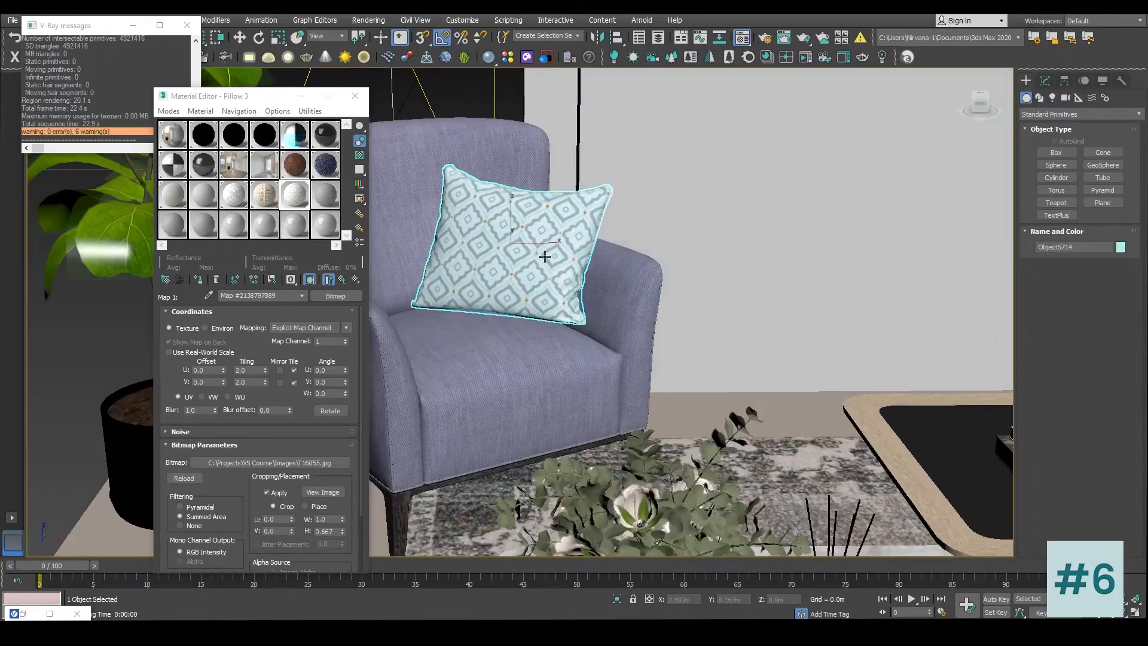
Step: Return to the camera view, close the Material Editor, and briefly check the last render in the V-Ray Frame Buffer
key("c")
left_click(355, 96)
right_click(368, 217)
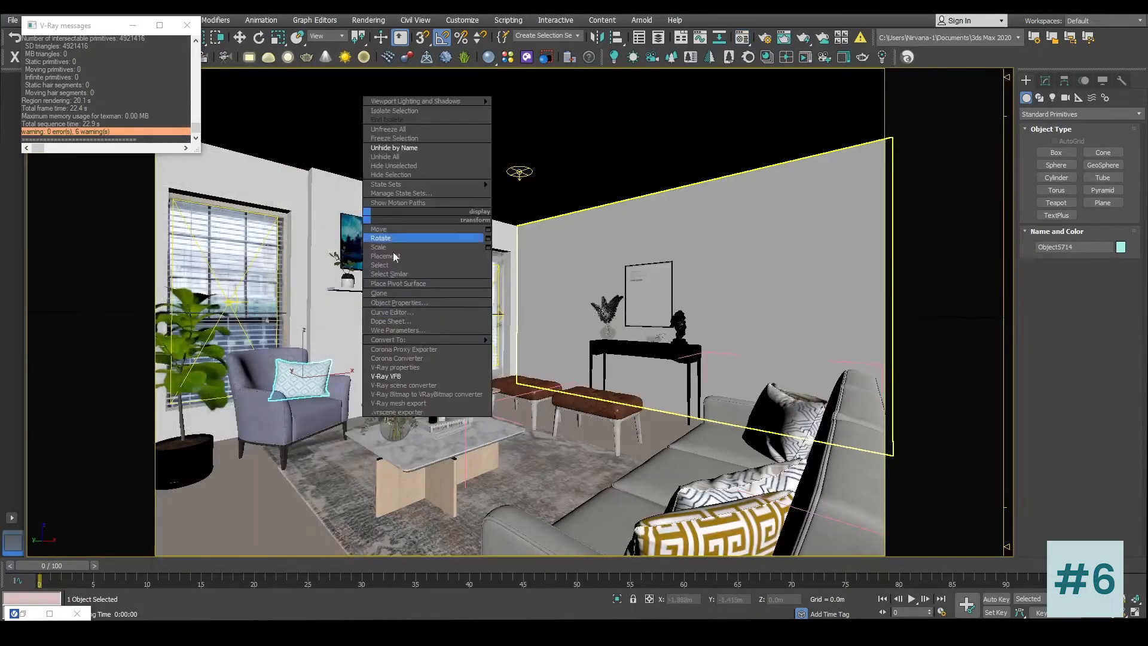
left_click(411, 376)
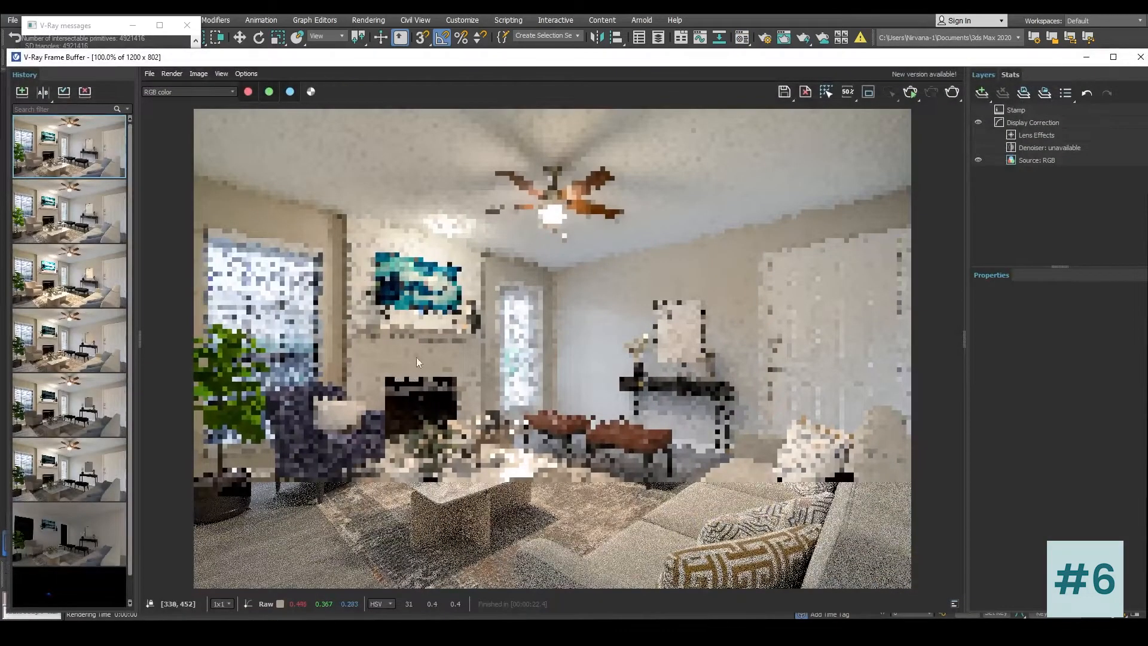
left_click(1087, 56)
Step: Rotate the armchair pillow roughly half a turn about its vertical axis
left_click(317, 376)
key("z")
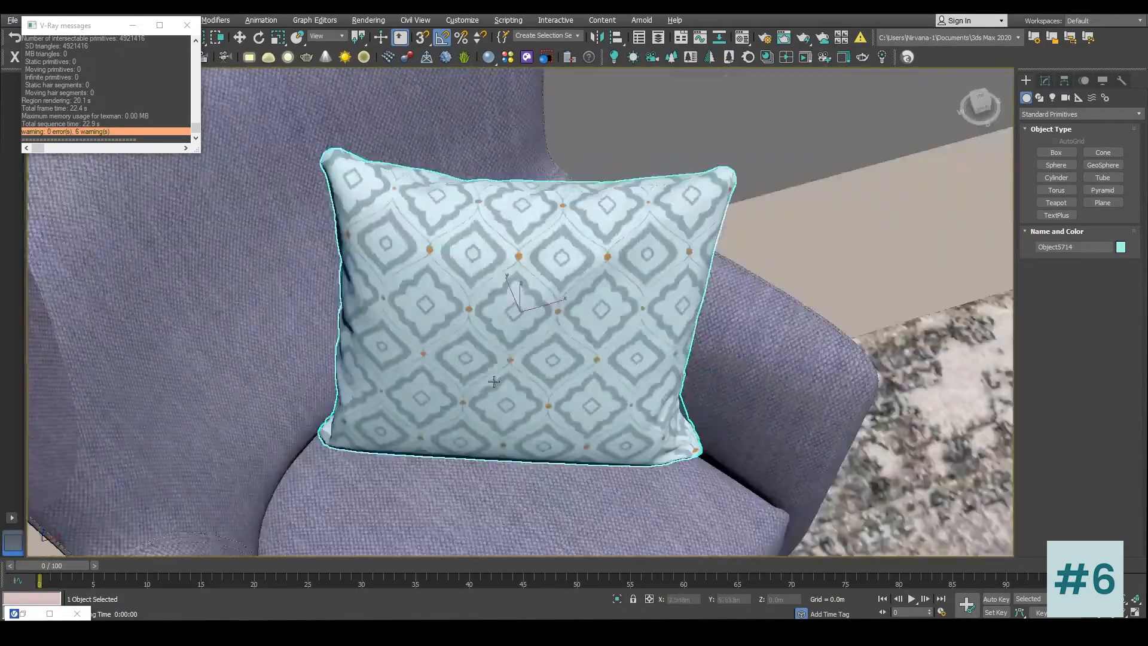
middle_click_drag(494, 381, 524, 351, "alt")
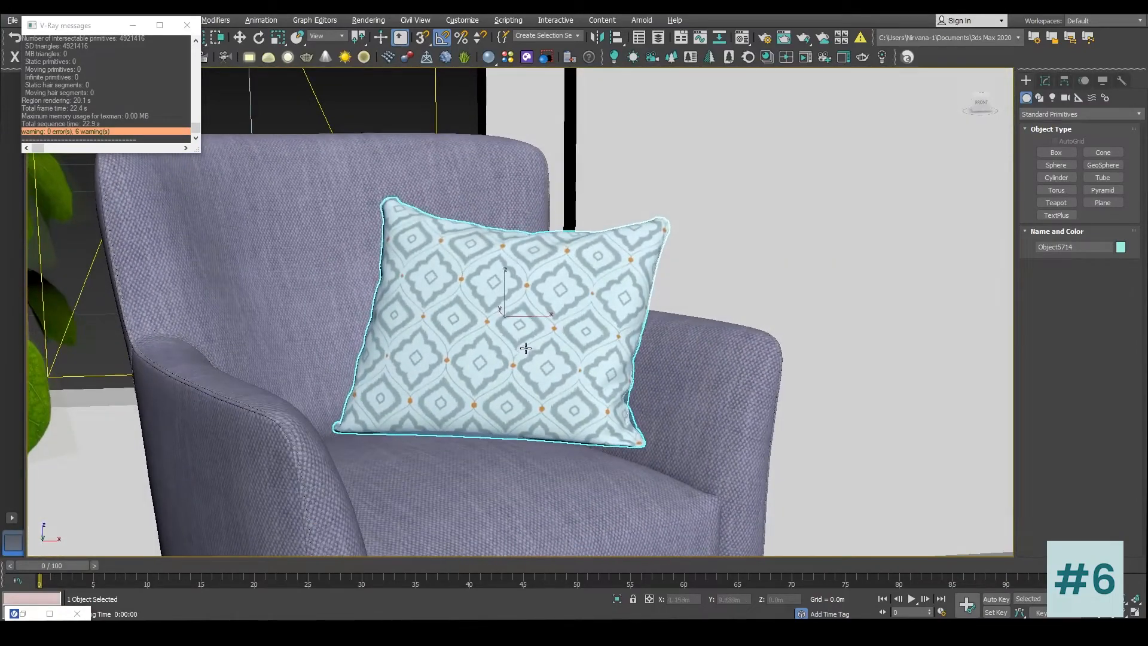
key("e")
left_click_drag(526, 321, 431, 316)
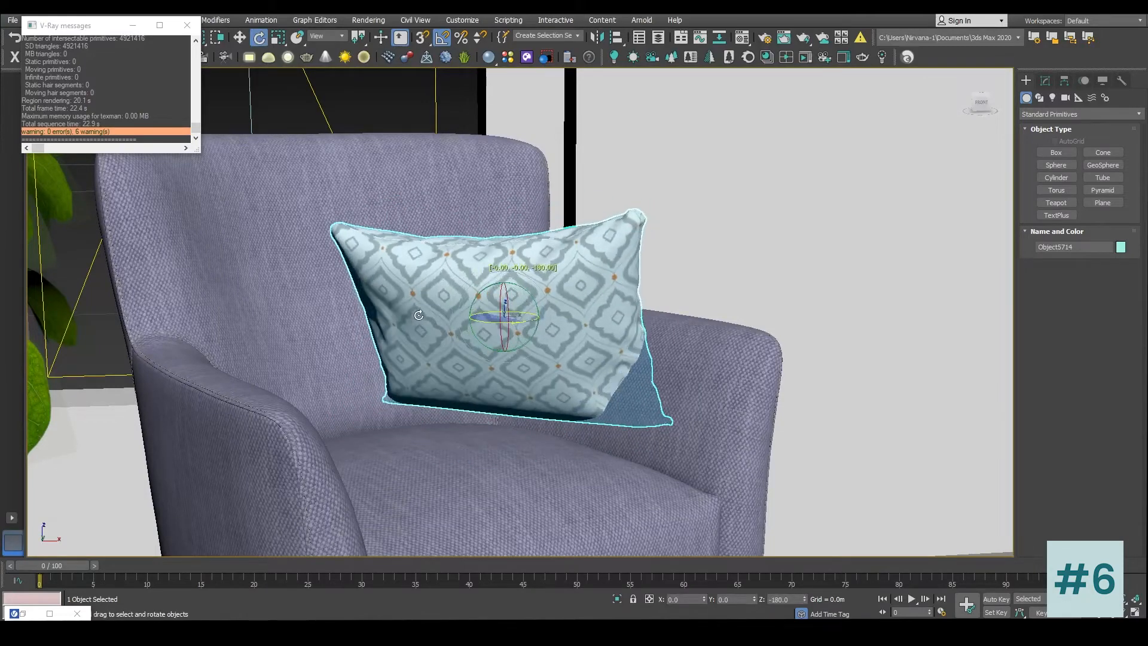
Step: Mirror the armchair pillow on the XY axes without cloning it
middle_click_drag(482, 345, 603, 77, "alt")
left_click(596, 38)
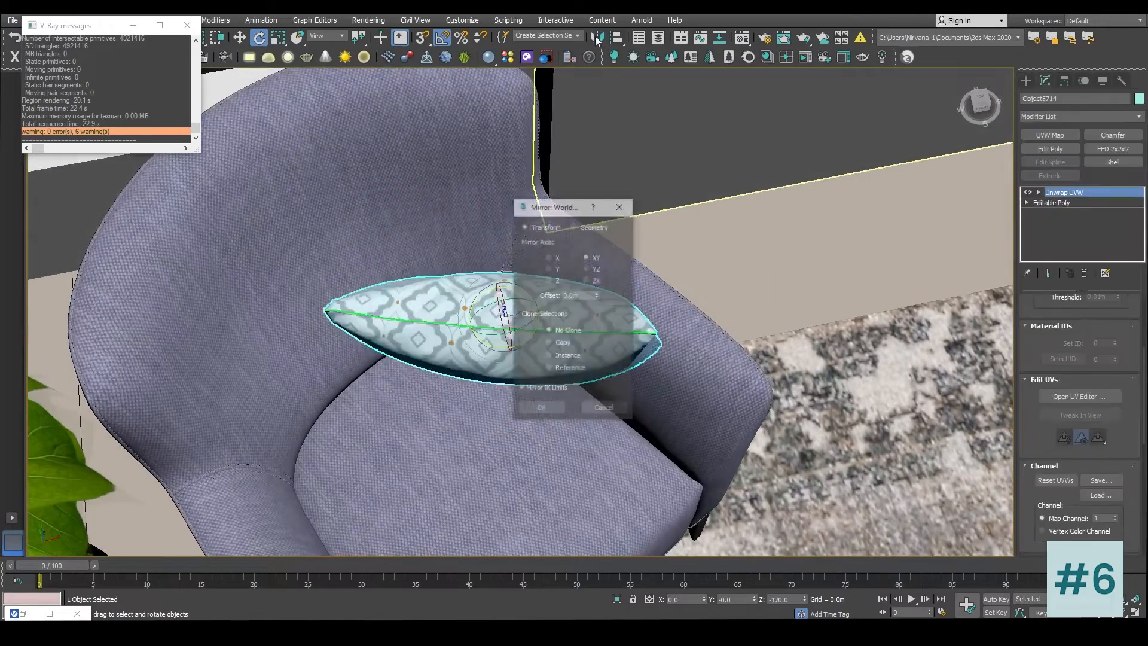
left_click(543, 408)
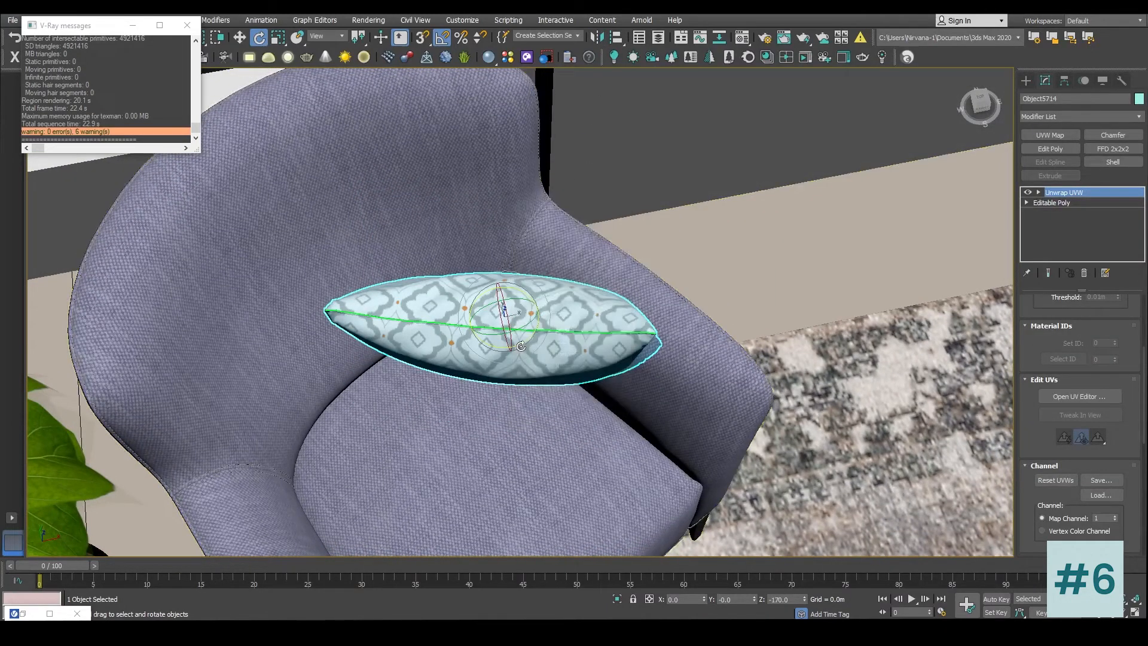
Step: Rotate the armchair pillow slightly further and mirror it on the X axis without cloning it
left_click_drag(493, 344, 394, 330)
middle_click_drag(614, 286, 608, 123, "alt")
left_click(597, 38)
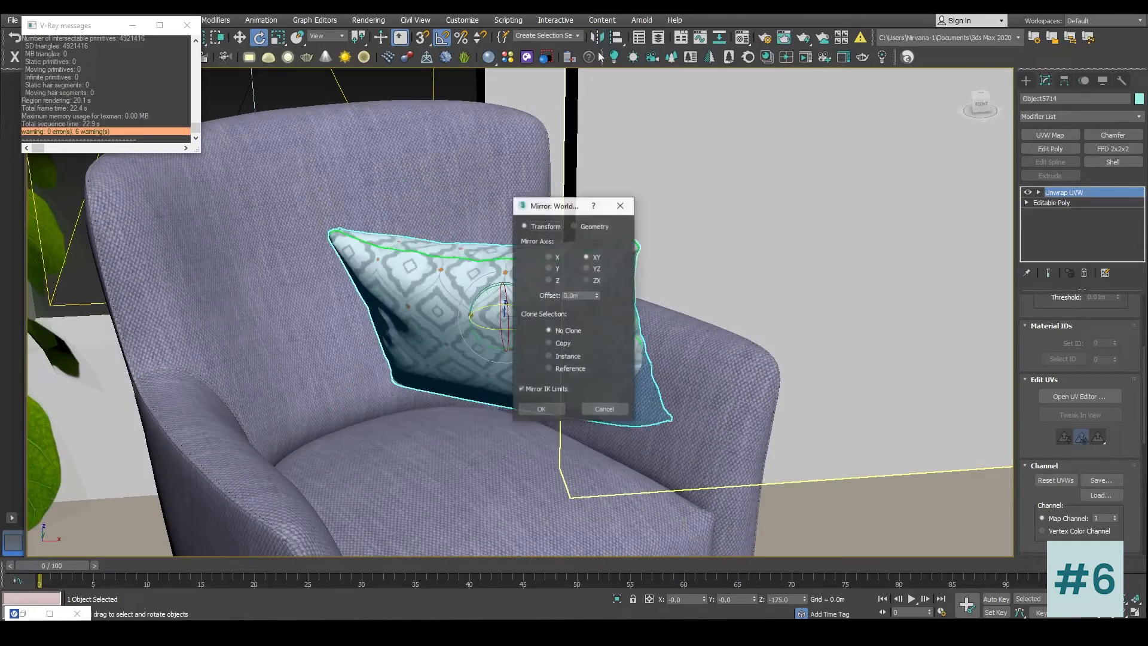
left_click(556, 257)
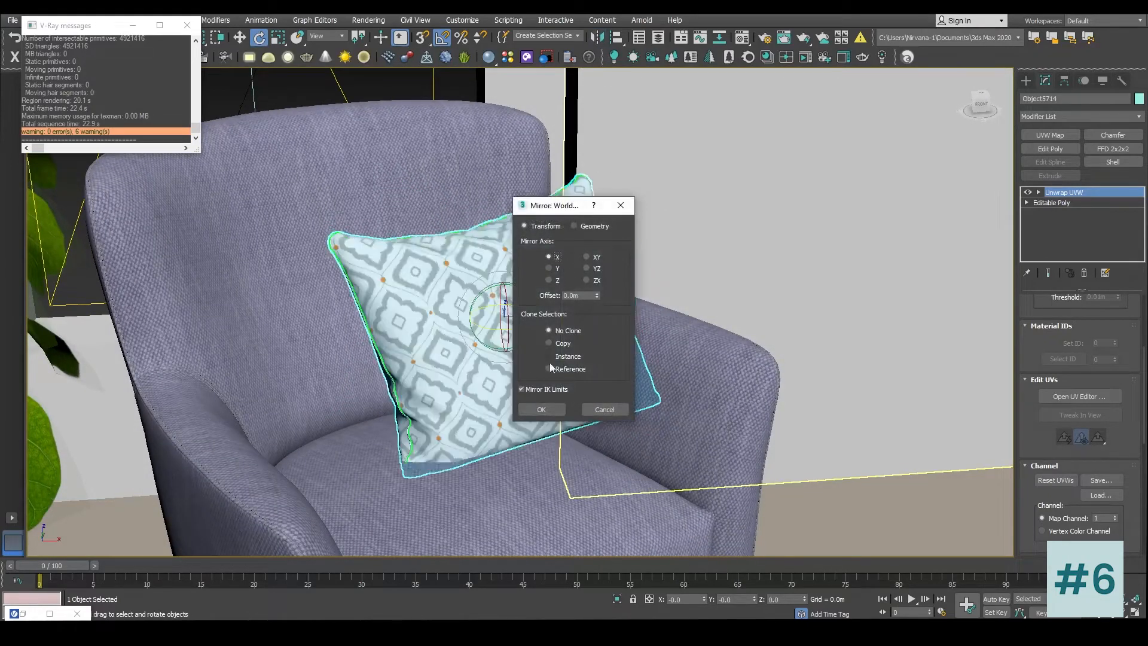
left_click(541, 409)
Step: Fine-tune the armchair pillow's rotation and check how it sits on the chair from the camera view
left_click_drag(525, 338, 496, 328)
middle_click_drag(589, 334, 630, 331, "alt")
key("c")
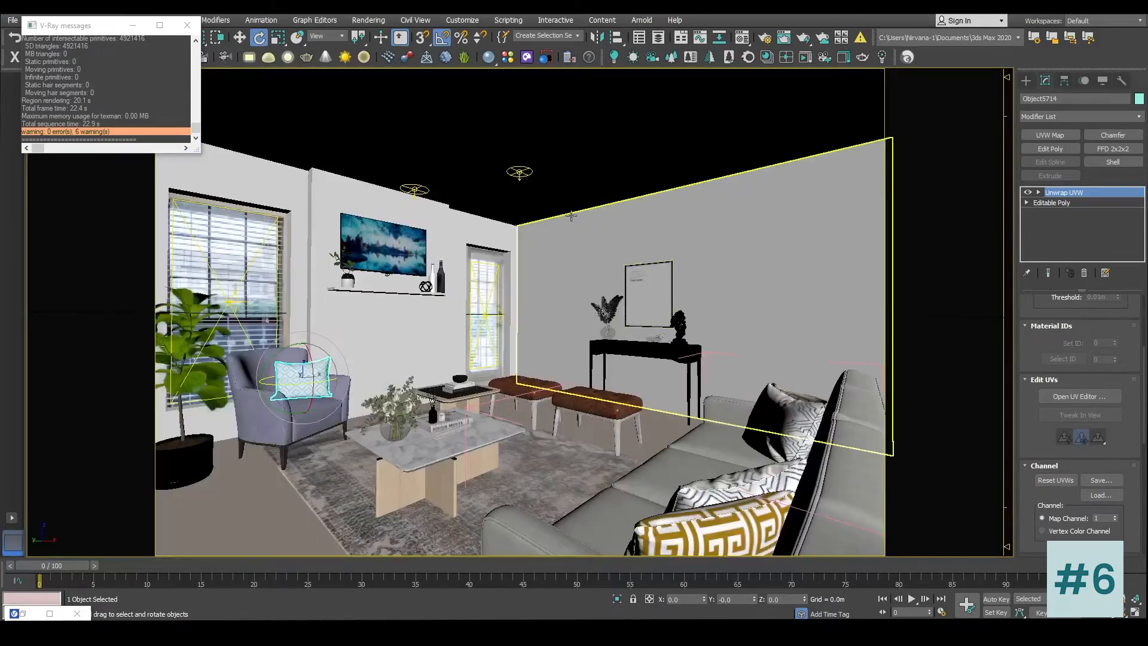
left_click(538, 357)
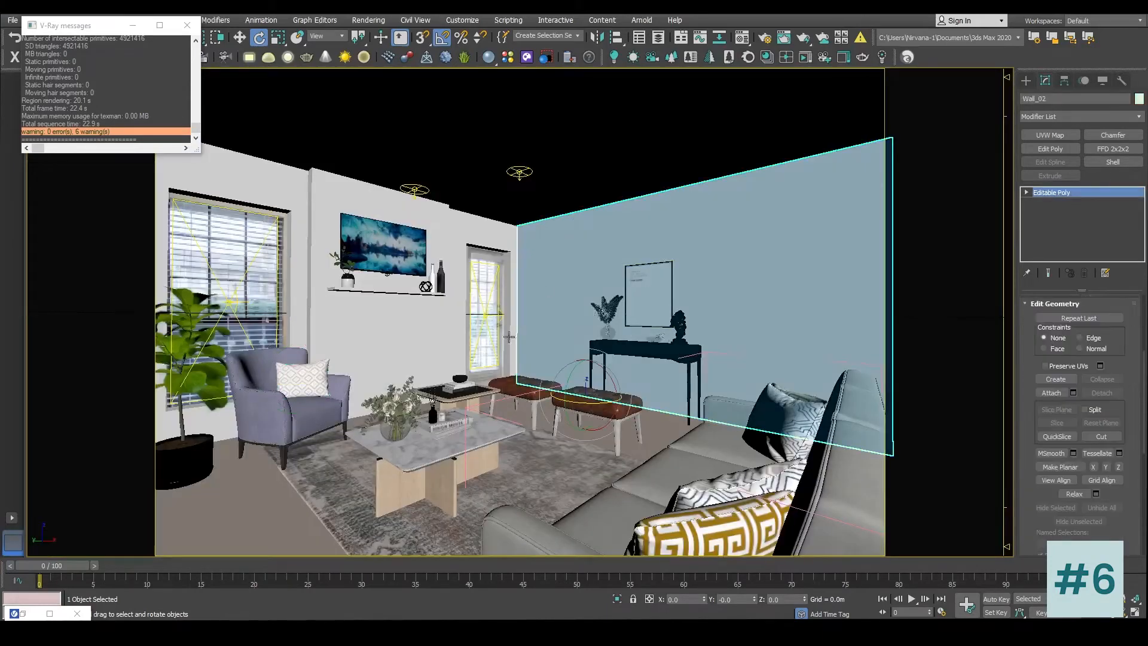
left_click(328, 377)
left_click_drag(335, 371, 339, 341)
left_click(426, 315)
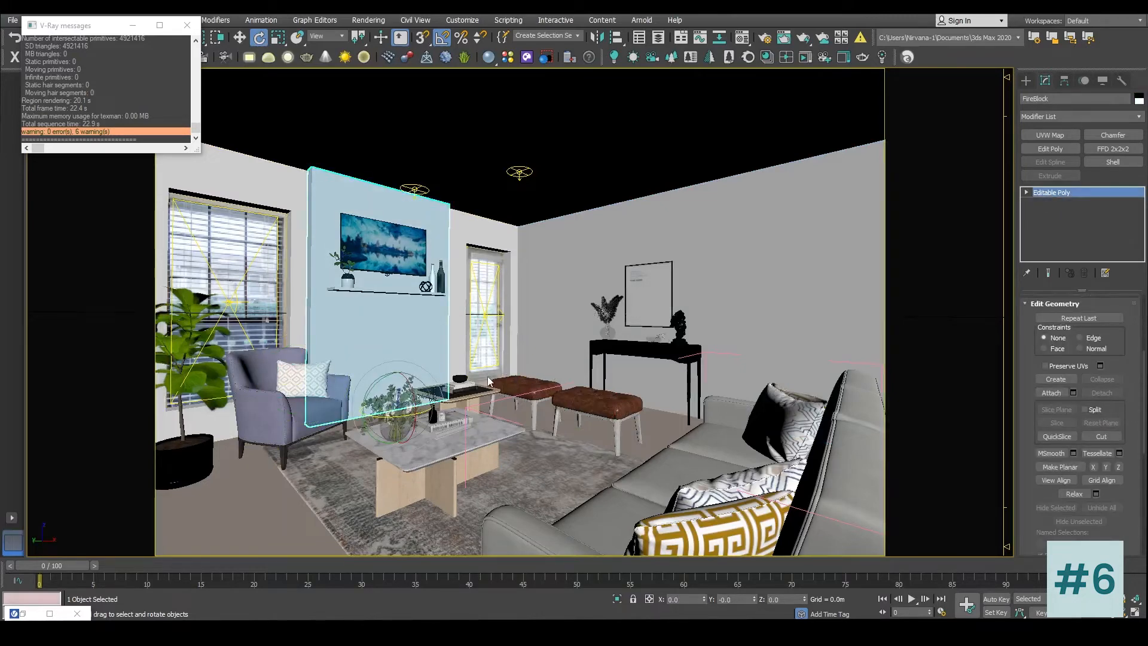
Step: Render the camera view in the V-Ray Frame Buffer and save the finished image to the render history
right_click(354, 317)
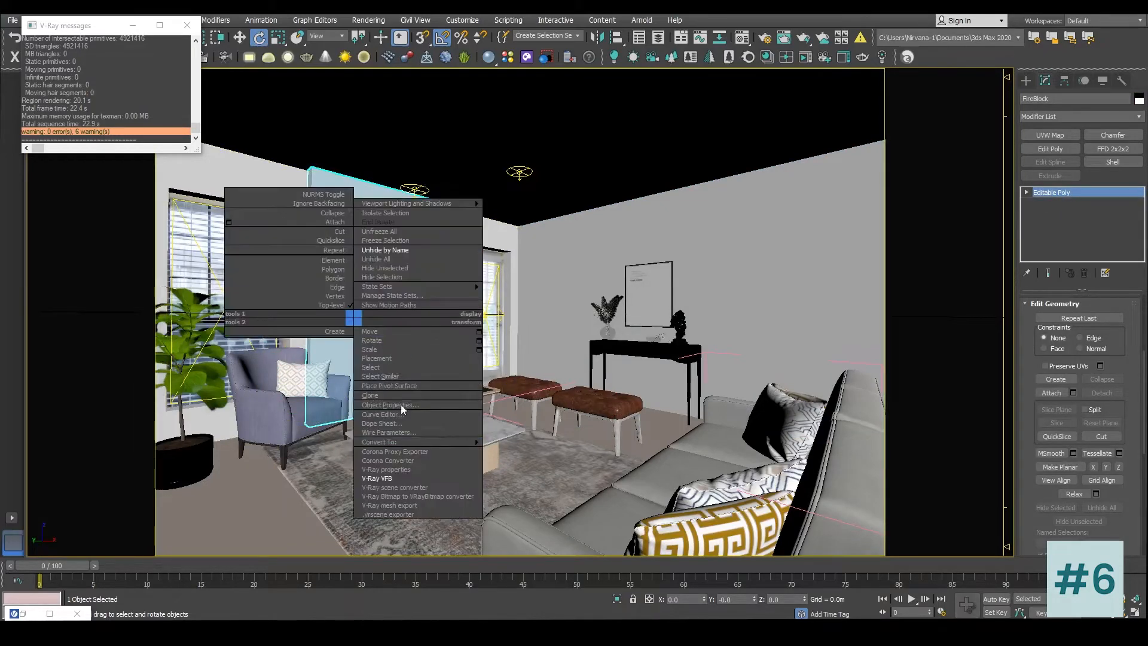
left_click(389, 478)
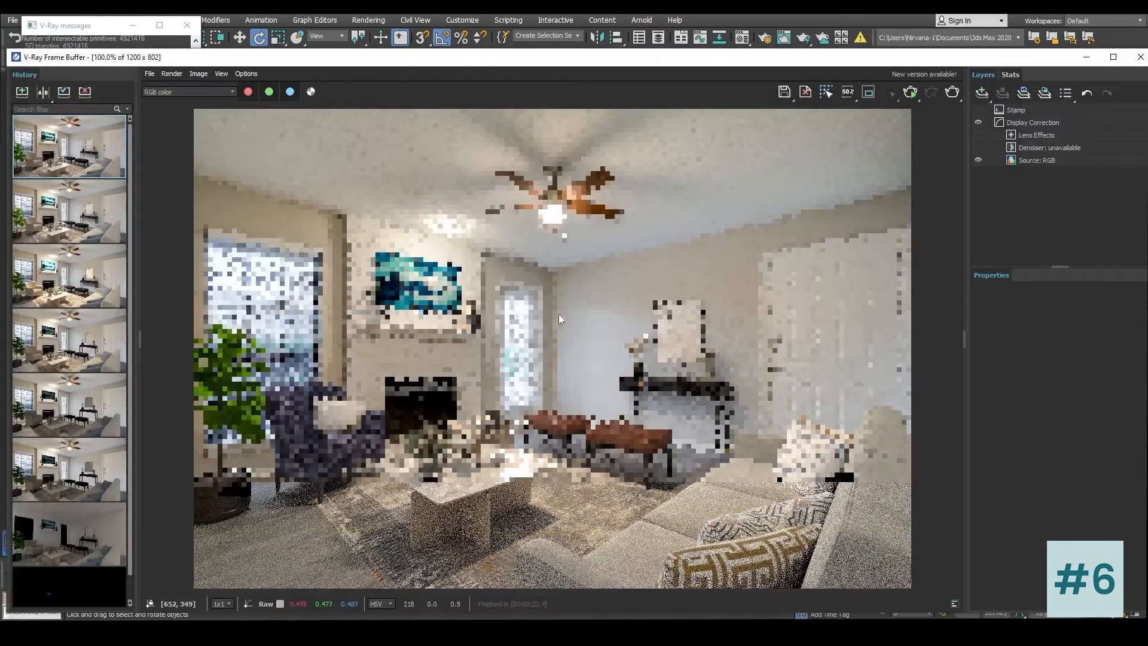
left_click(957, 91)
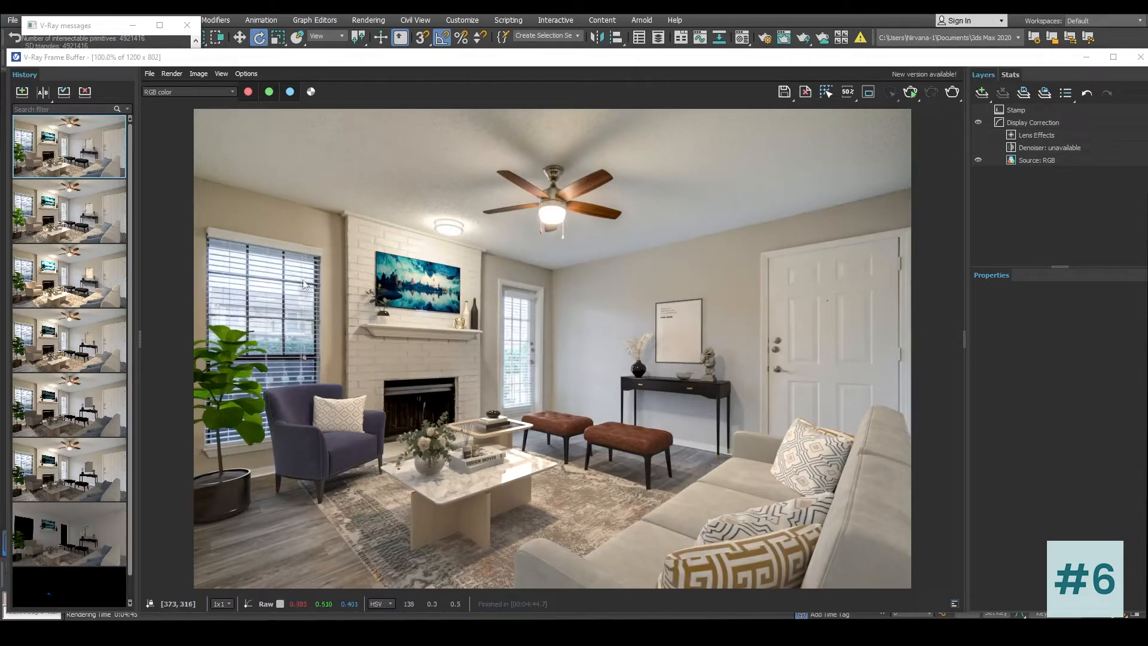
left_click(22, 93)
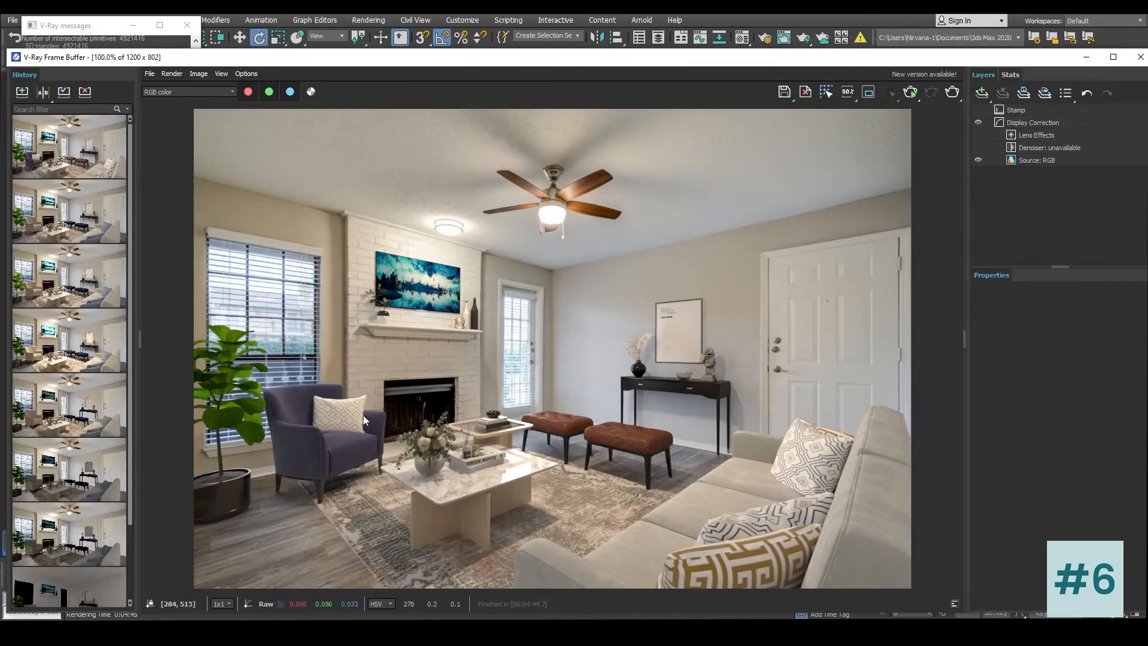
Step: Examine the render up close, covering the armchair and sofa pillows, TV wall, coffee tables, benches and console table
scroll(363, 415, "up", 2)
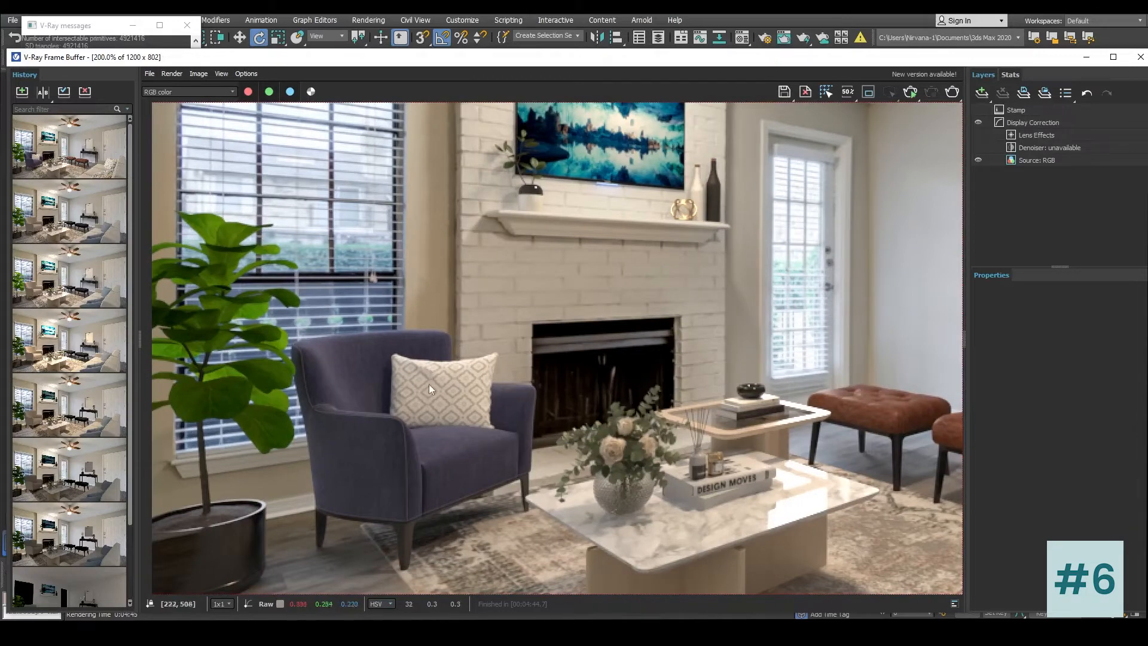
middle_click_drag(660, 428, 430, 323)
middle_click_drag(801, 422, 408, 363)
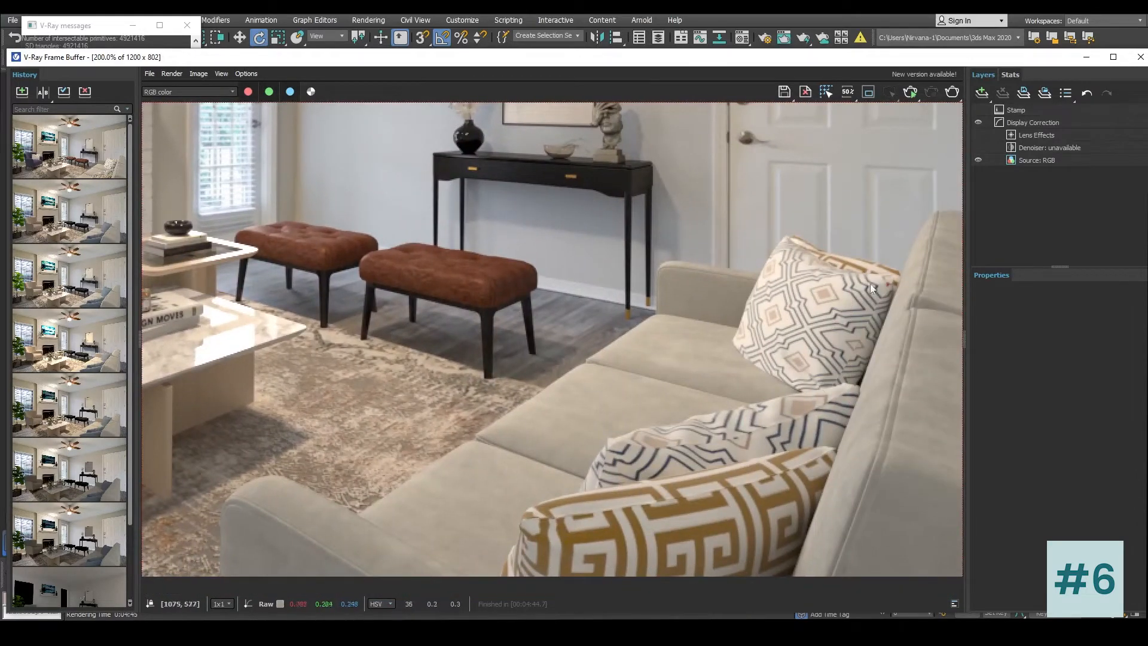
scroll(741, 383, "down", 2)
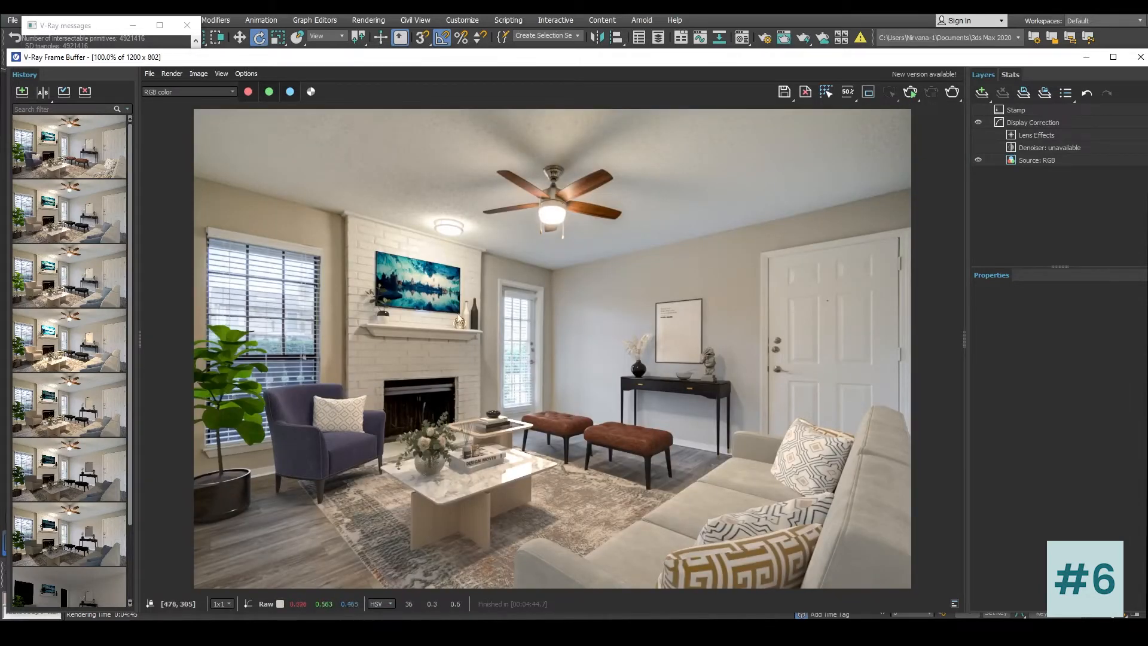
scroll(403, 264, "up", 2)
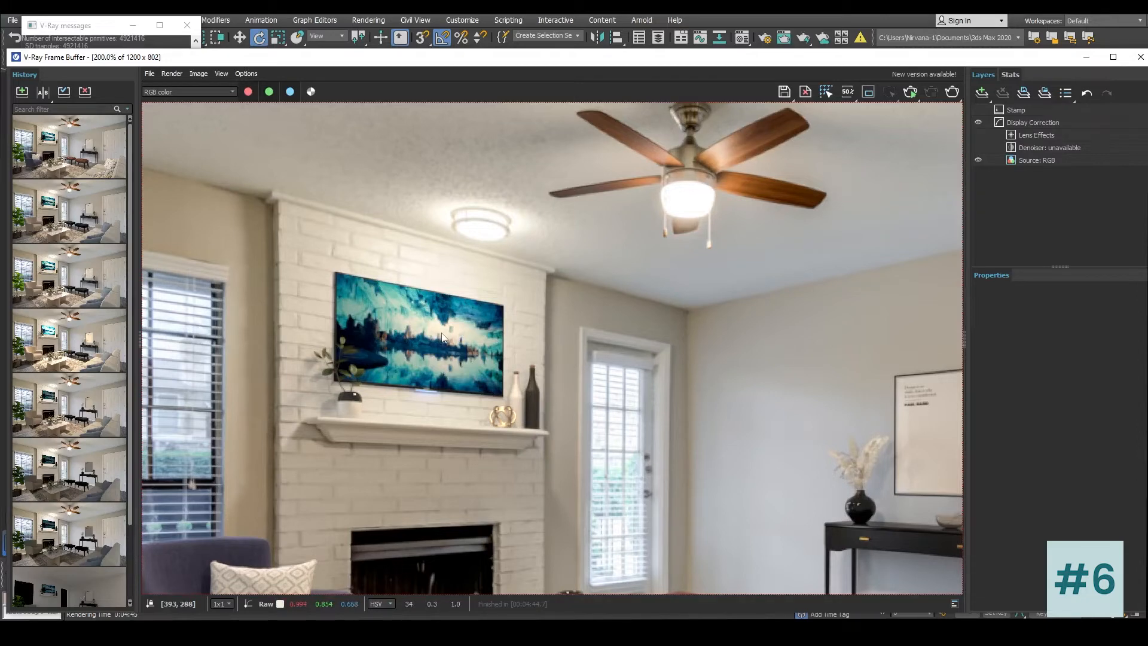
middle_click_drag(496, 332, 362, 344)
middle_click_drag(774, 428, 758, 360)
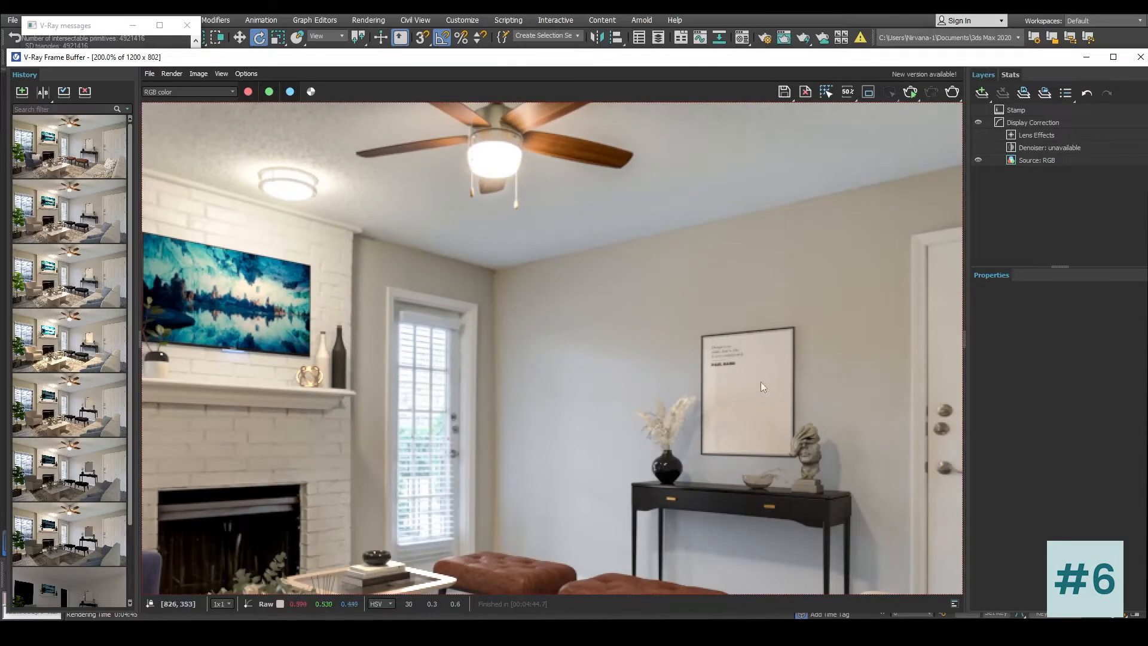
middle_click_drag(733, 422, 772, 375)
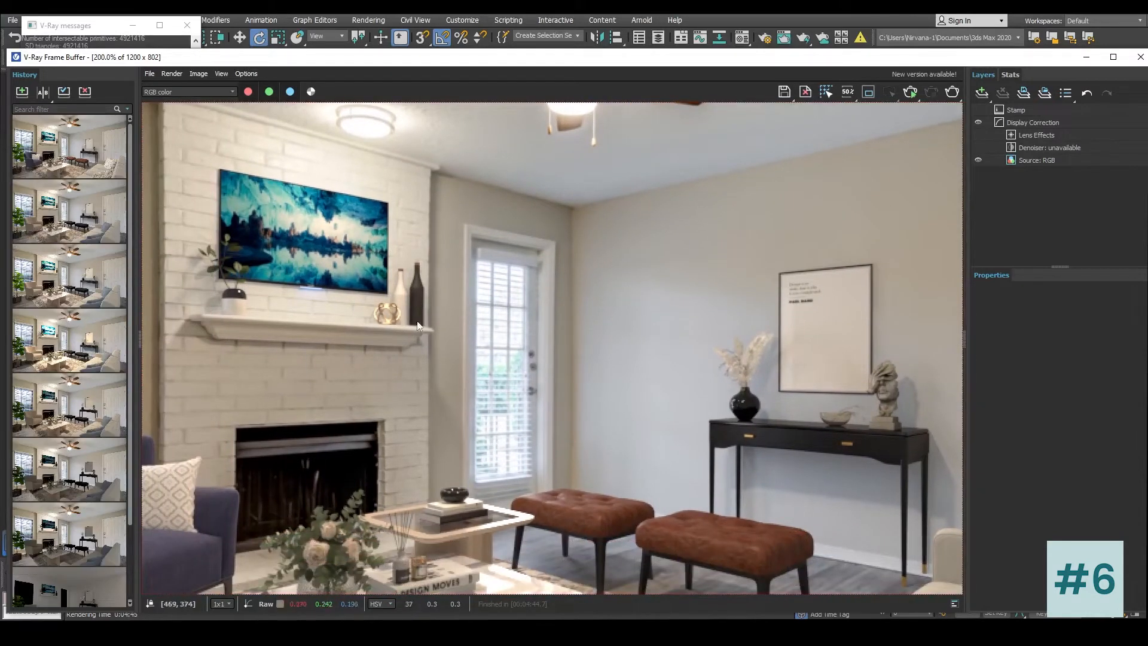
middle_click_drag(416, 278, 534, 346)
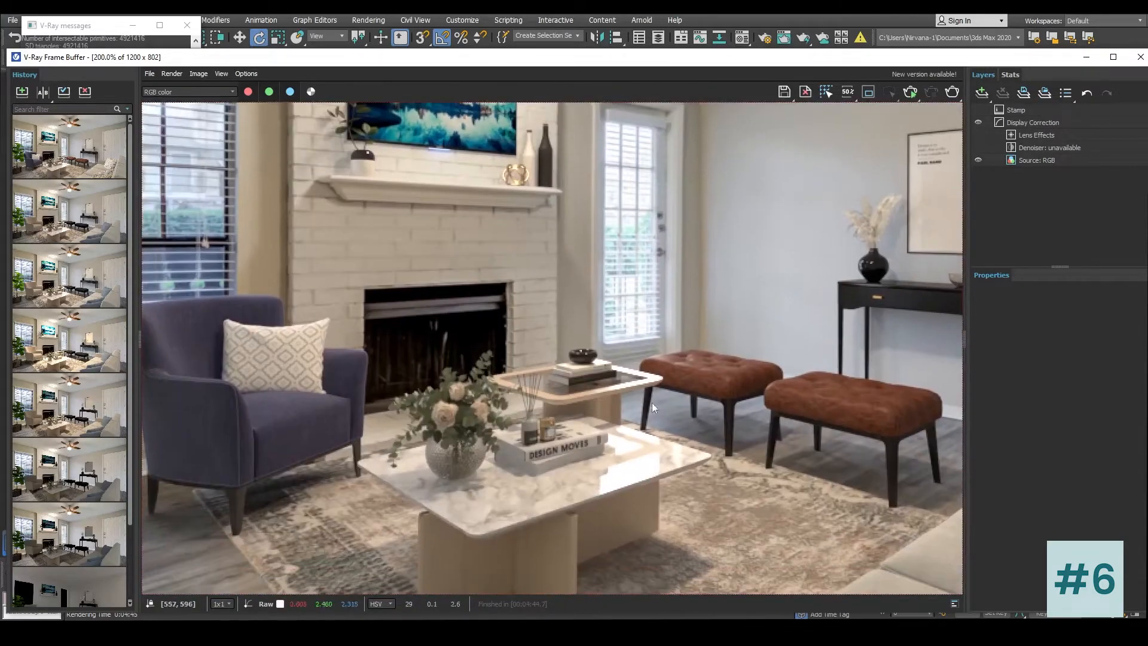
middle_click_drag(945, 260, 708, 292)
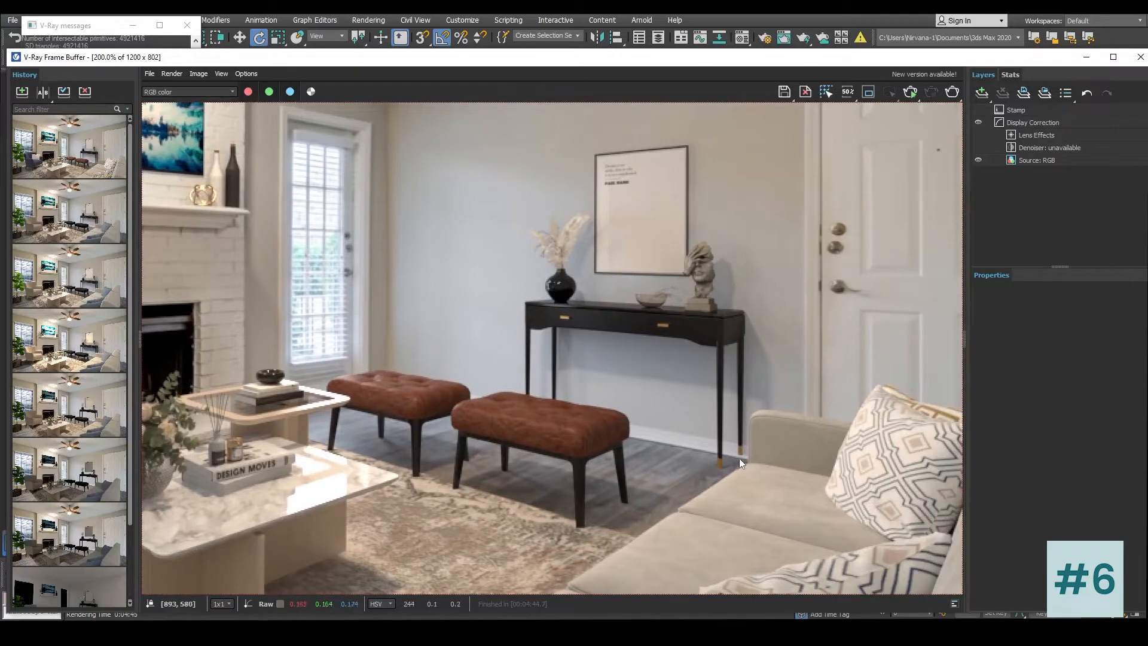
scroll(739, 463, "up", 2)
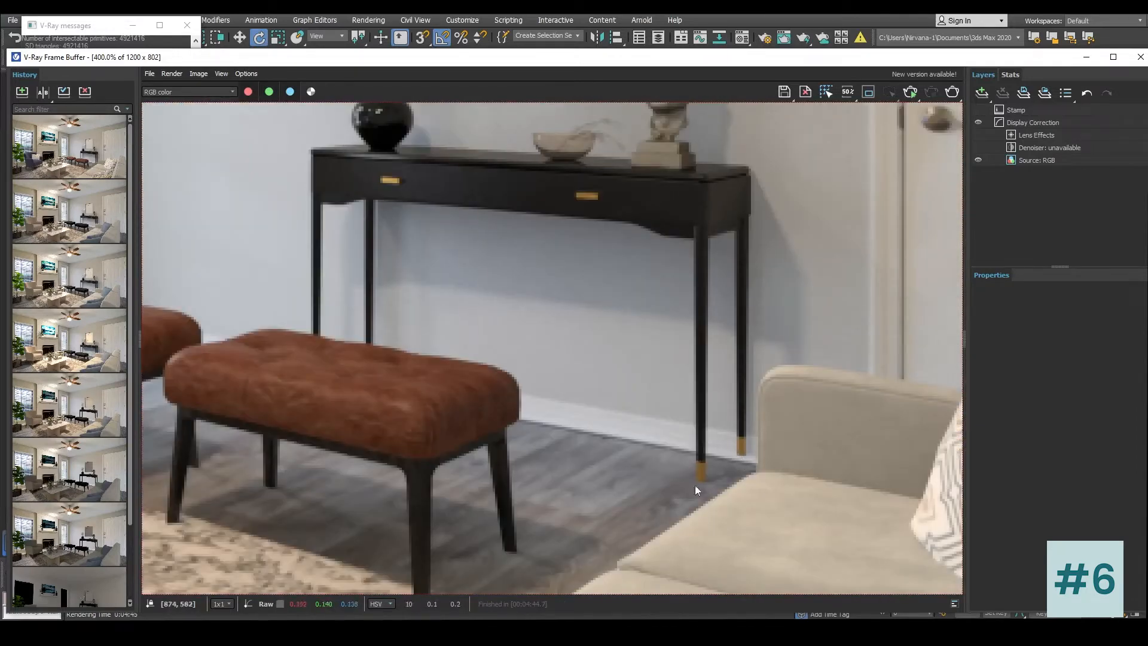
scroll(739, 450, "down", 2)
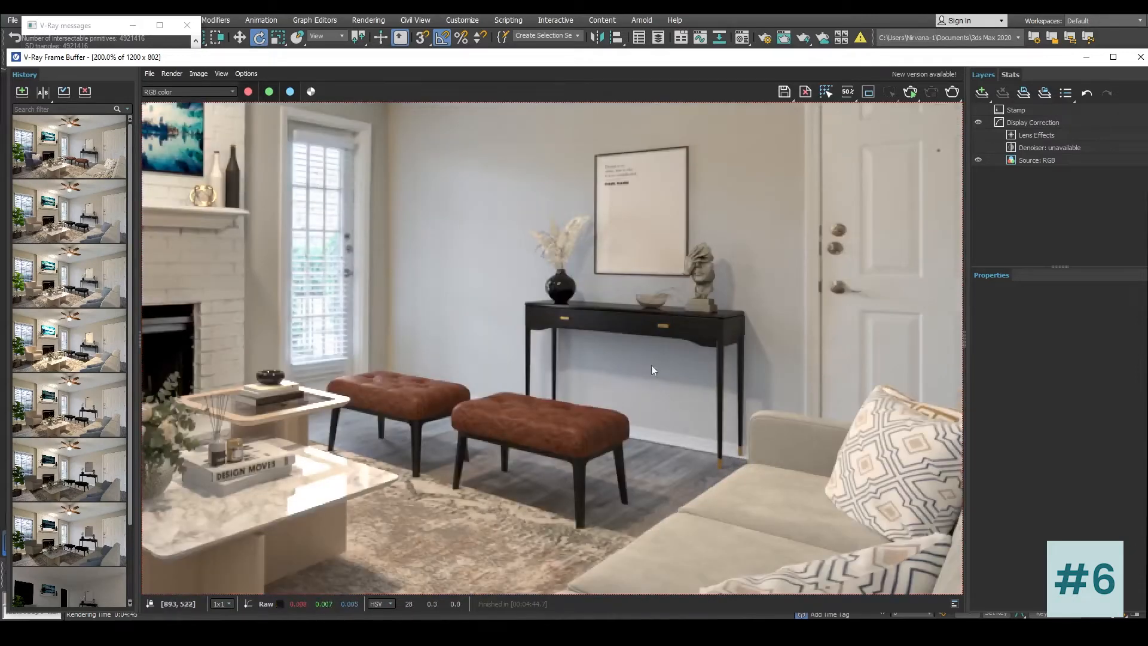
middle_click_drag(491, 324, 704, 372)
middle_click_drag(608, 393, 704, 360)
middle_click_drag(565, 248, 631, 399)
middle_click_drag(540, 296, 668, 406)
left_click(1087, 57)
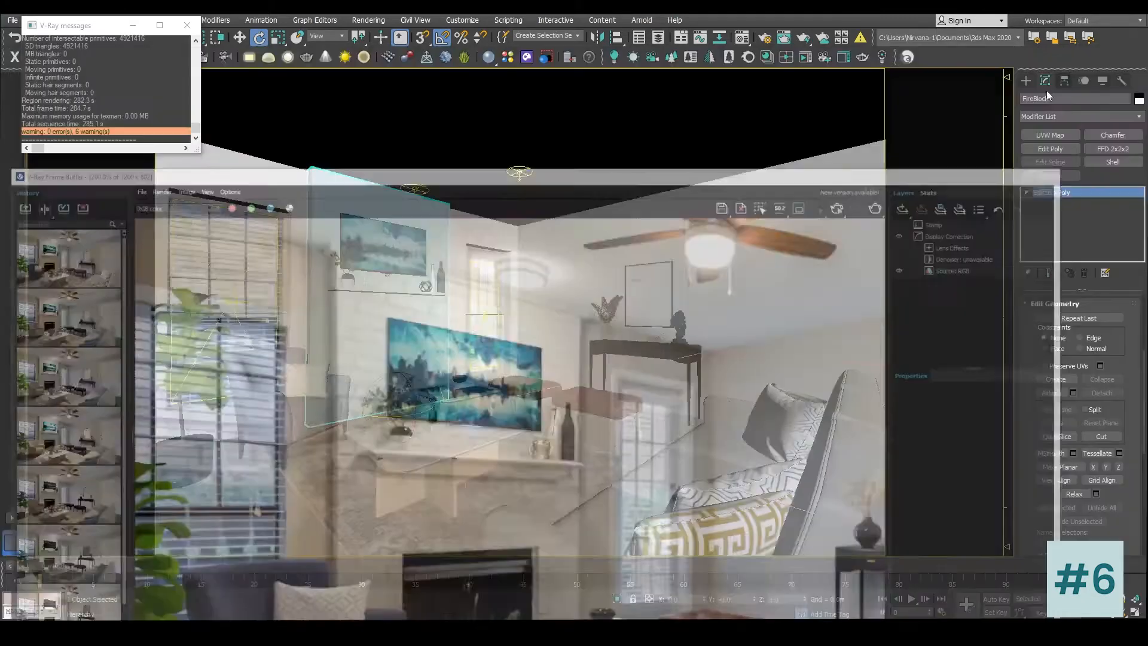
Step: Load the wall TV's Multi/Sub-Object material into the Material Editor and open its Screen sub-material
left_click(740, 38)
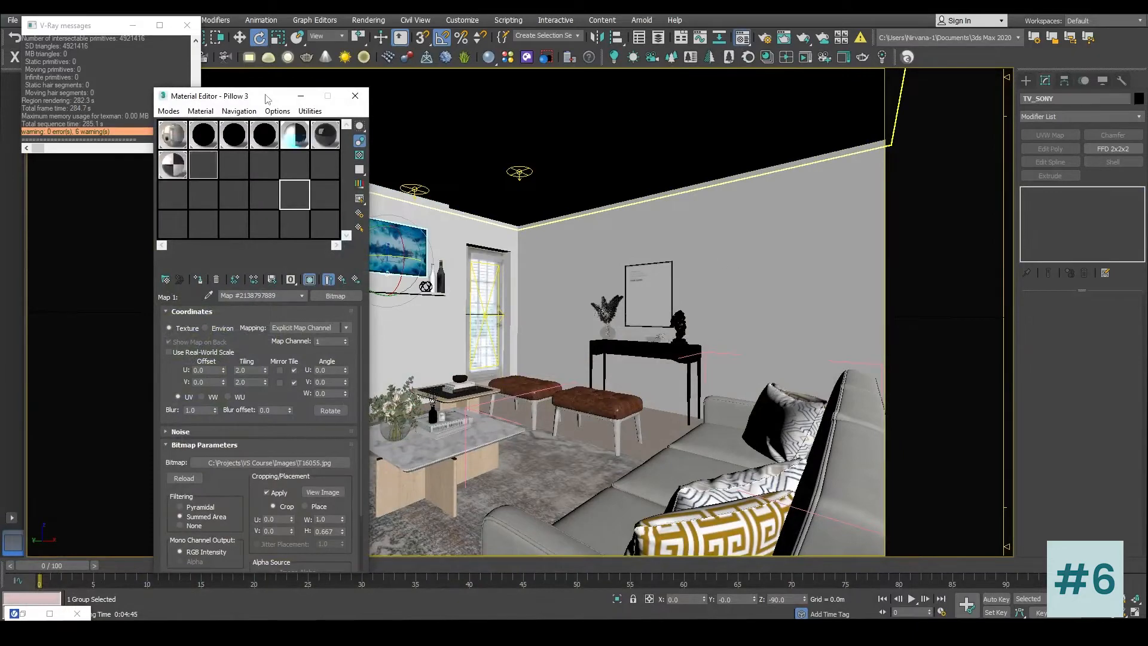
left_click_drag(267, 99, 805, 107)
left_click(748, 303)
left_click(387, 208)
left_click(389, 204)
key("e")
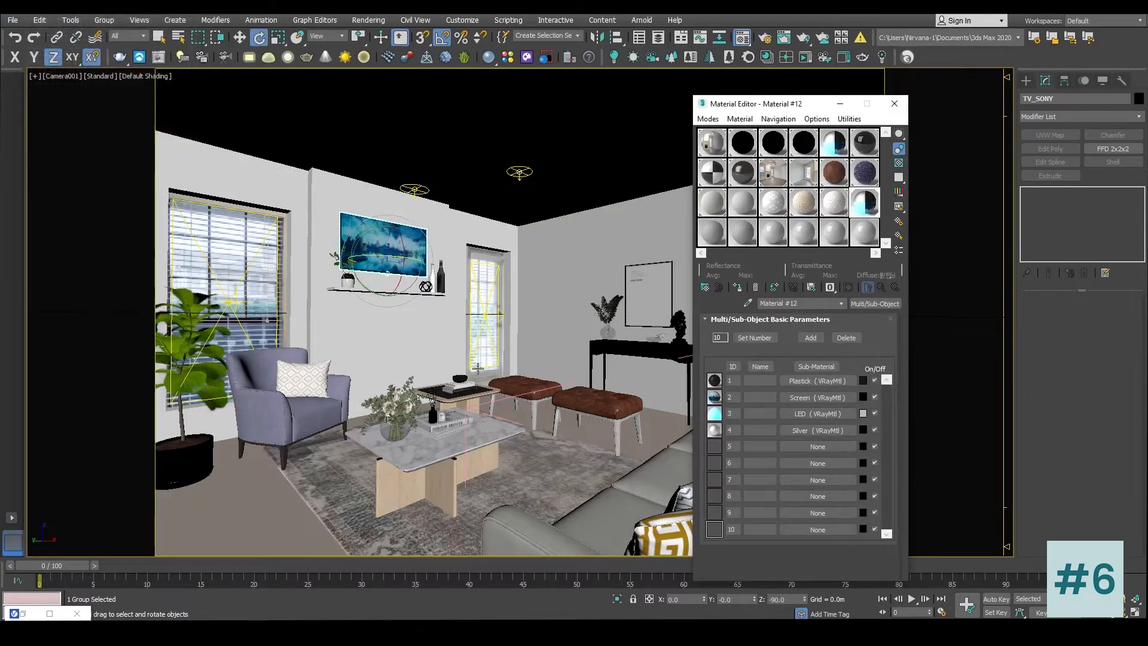
left_click(818, 399)
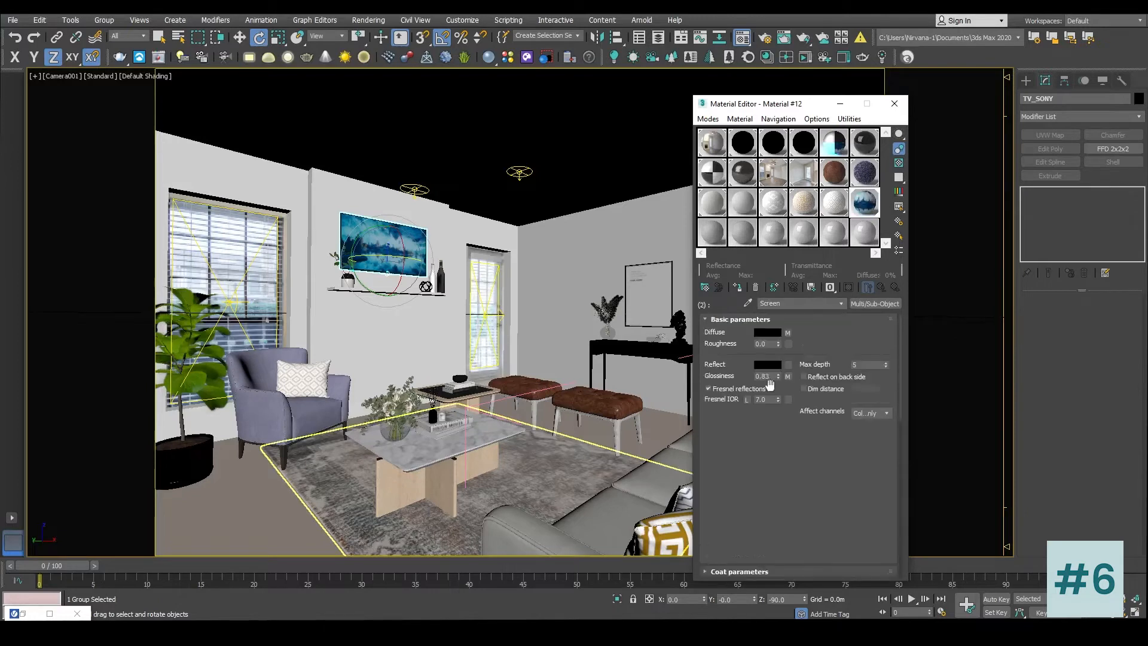
Step: Disable the Diffuse and reflection Glossiness maps of the TV's Screen material
left_click(789, 320)
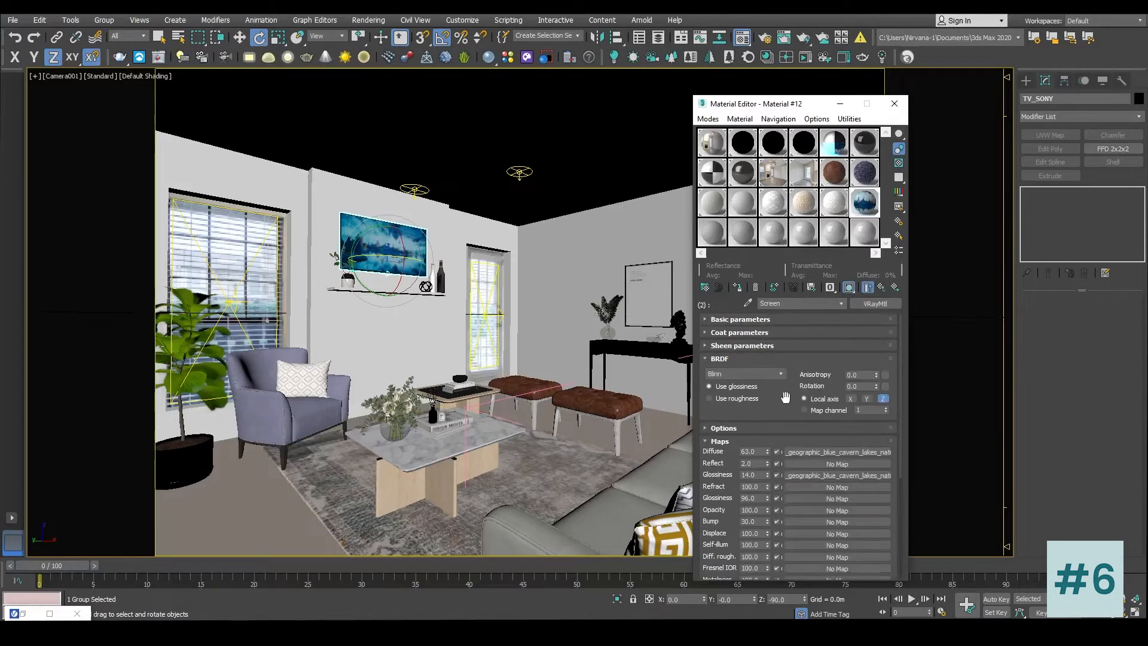
left_click(777, 451)
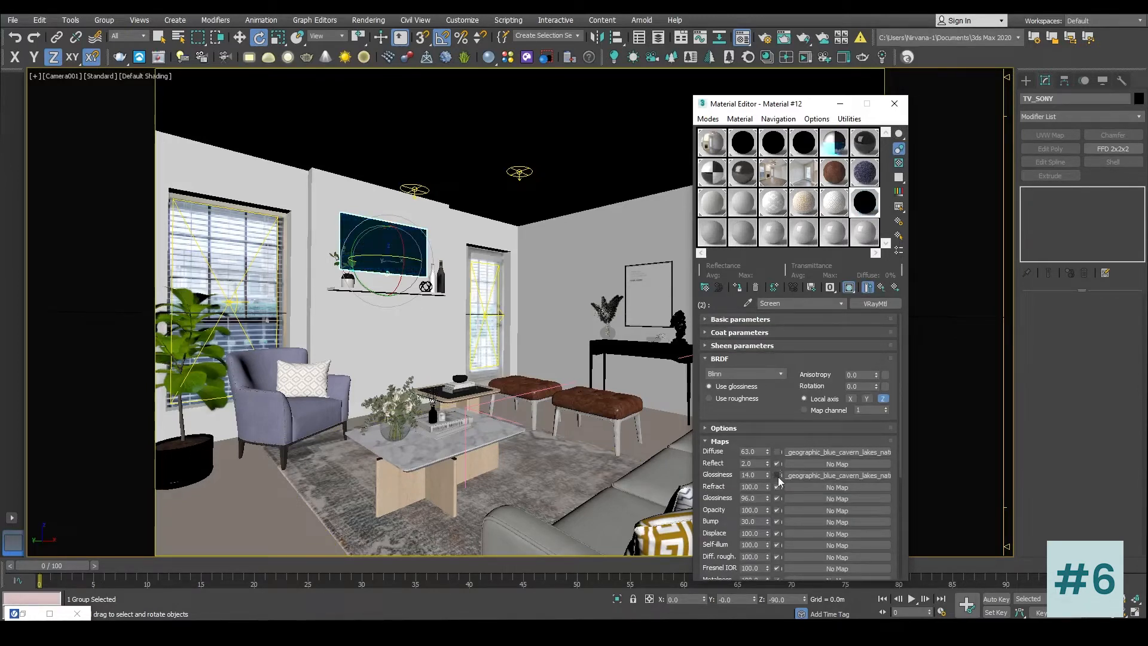
left_click(777, 475)
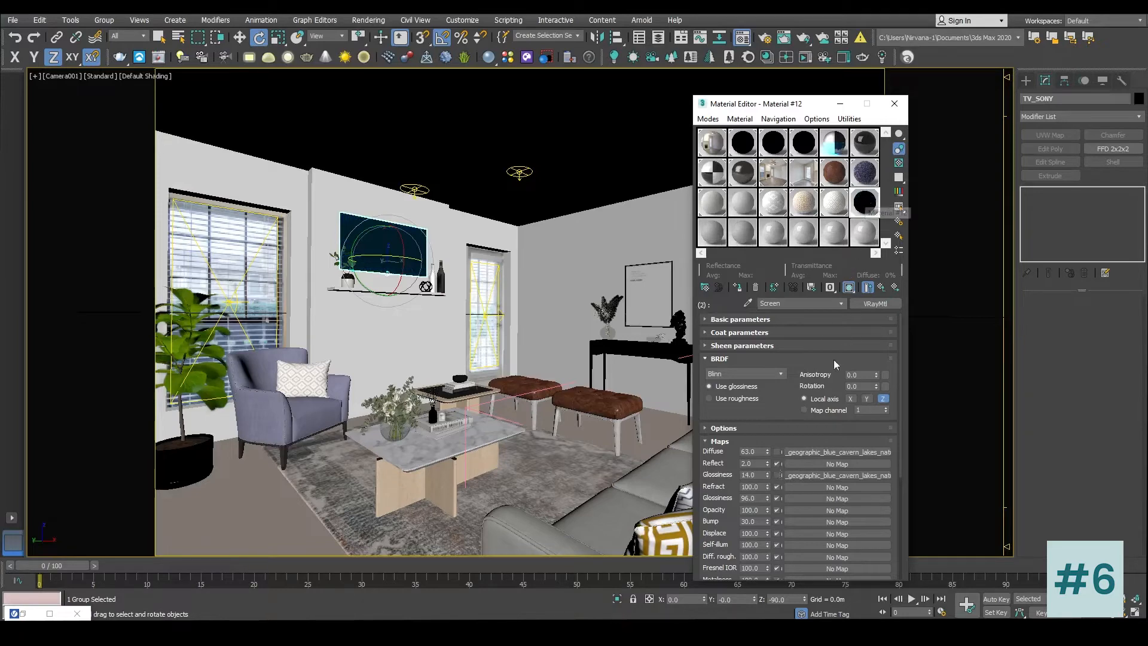
Step: Set the Screen material's reflection color value to 100 and view its sample in an enlarged preview
left_click(758, 321)
left_click(768, 364)
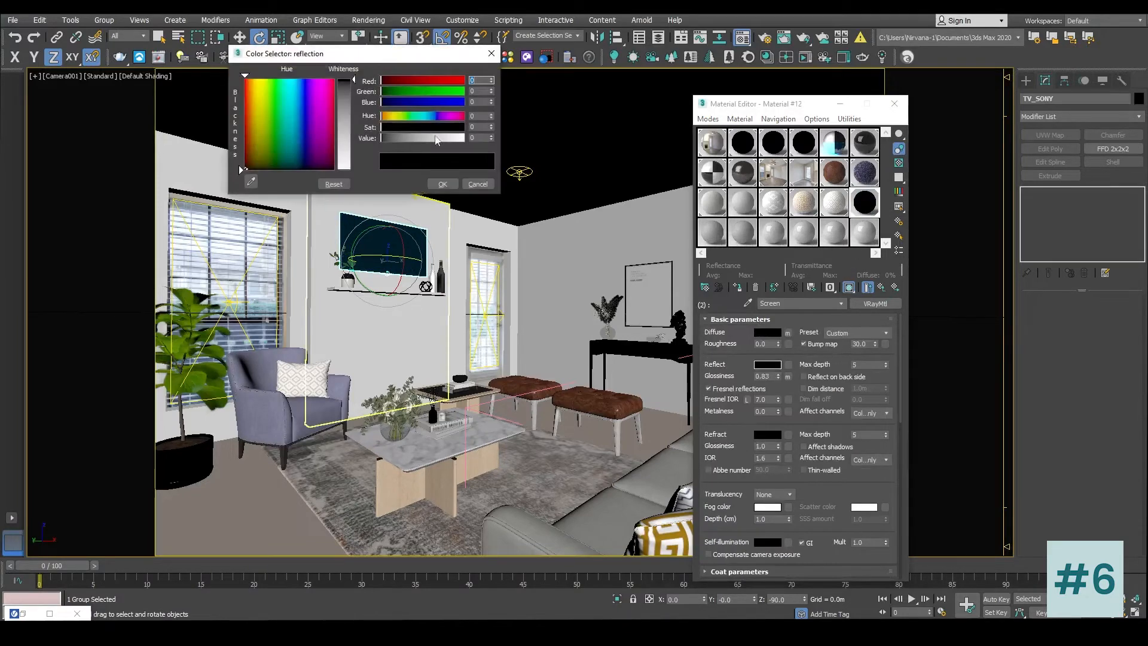
type("100")
key("Return")
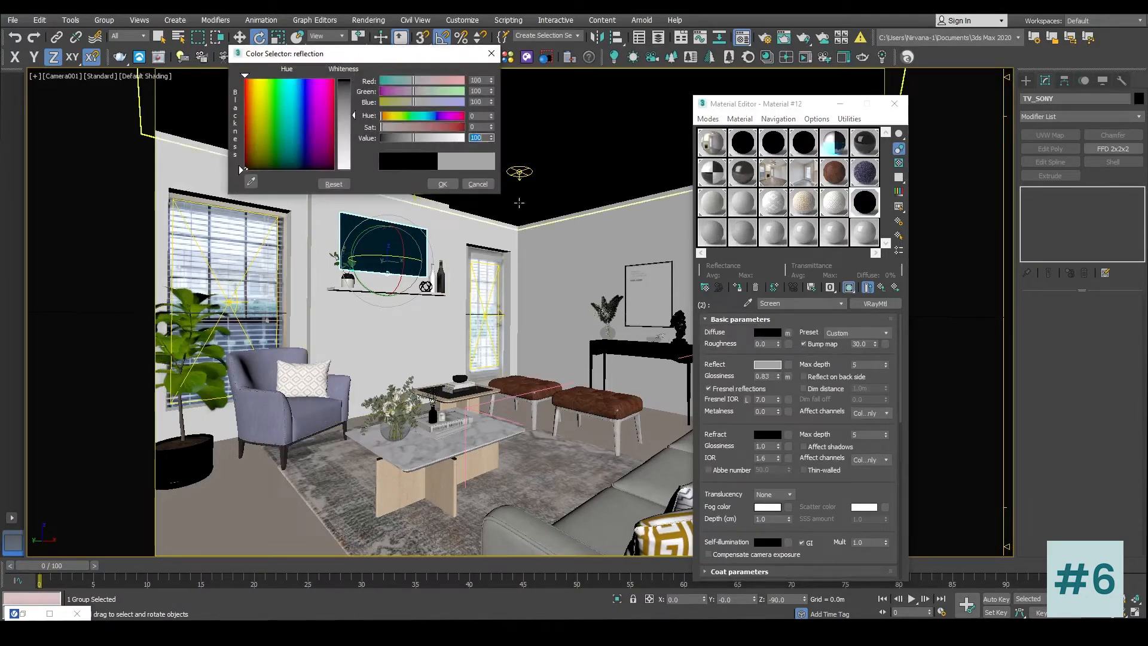
left_click(443, 185)
double_click(866, 207)
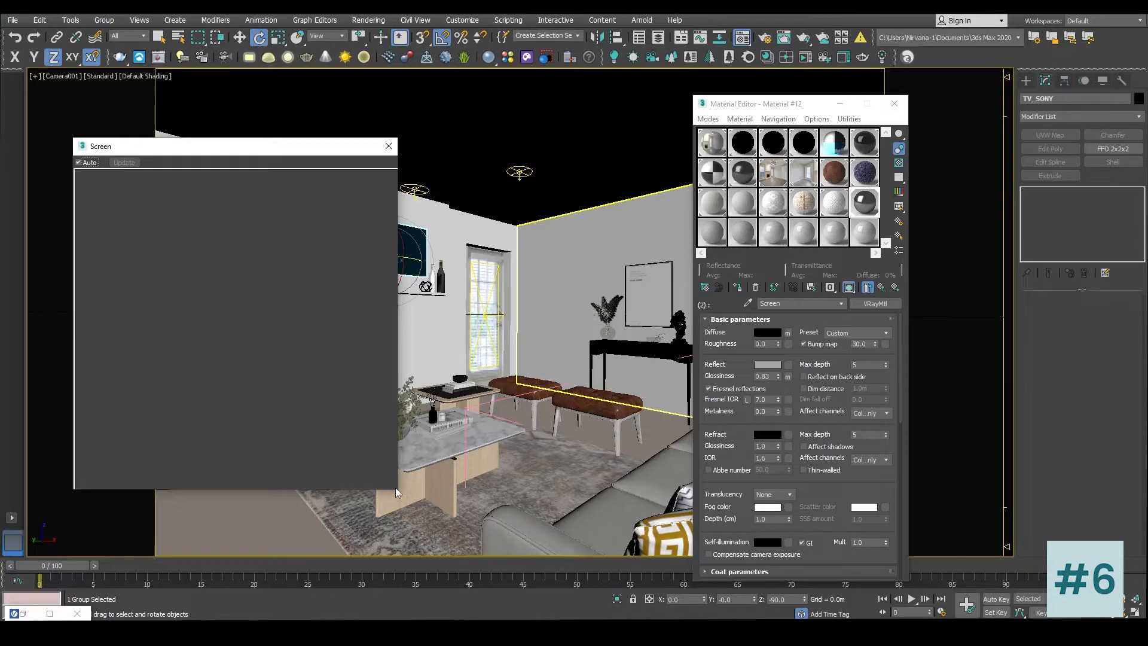
left_click_drag(396, 487, 312, 389)
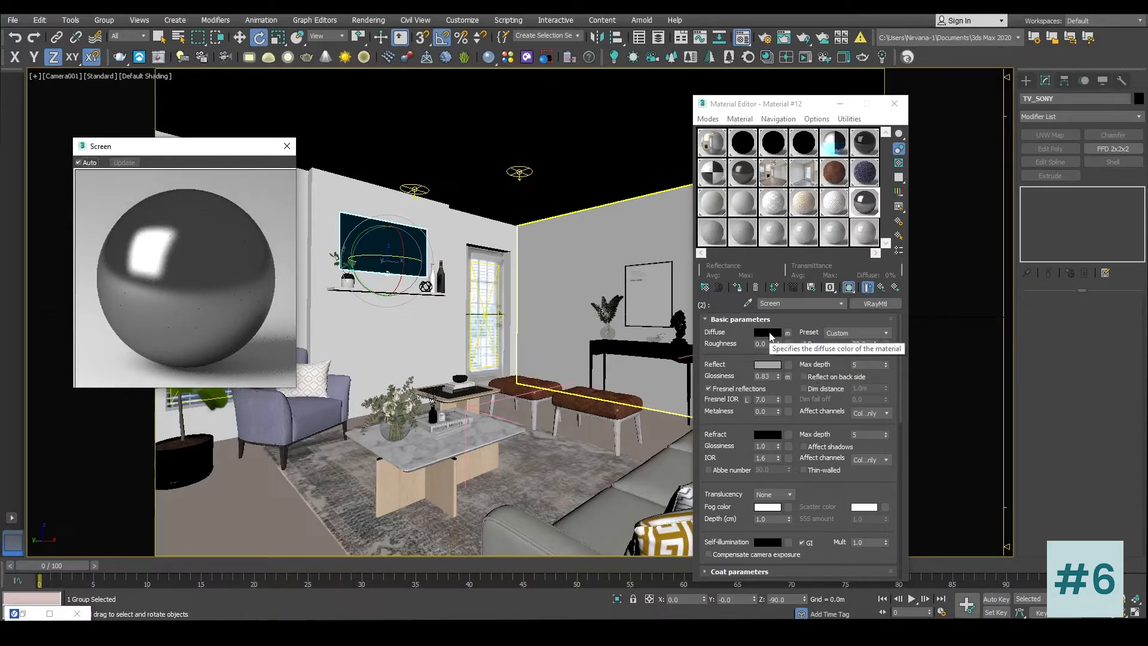
Step: Set the Screen material's reflection color value to 50 and close the enlarged sample preview
left_click(767, 364)
left_click_drag(484, 138, 454, 134)
type("50")
key("Return")
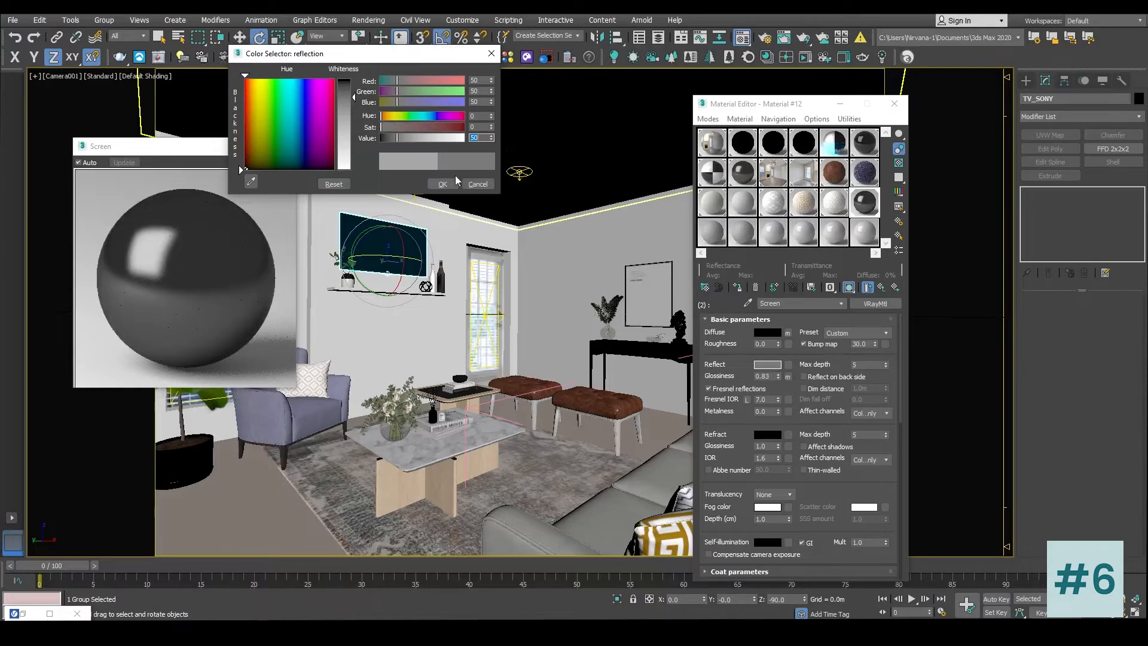
left_click(442, 184)
left_click(288, 146)
Step: Check the latest render of the TV wall in the V-Ray Frame Buffer, and minimize the frame buffer
left_click(368, 20)
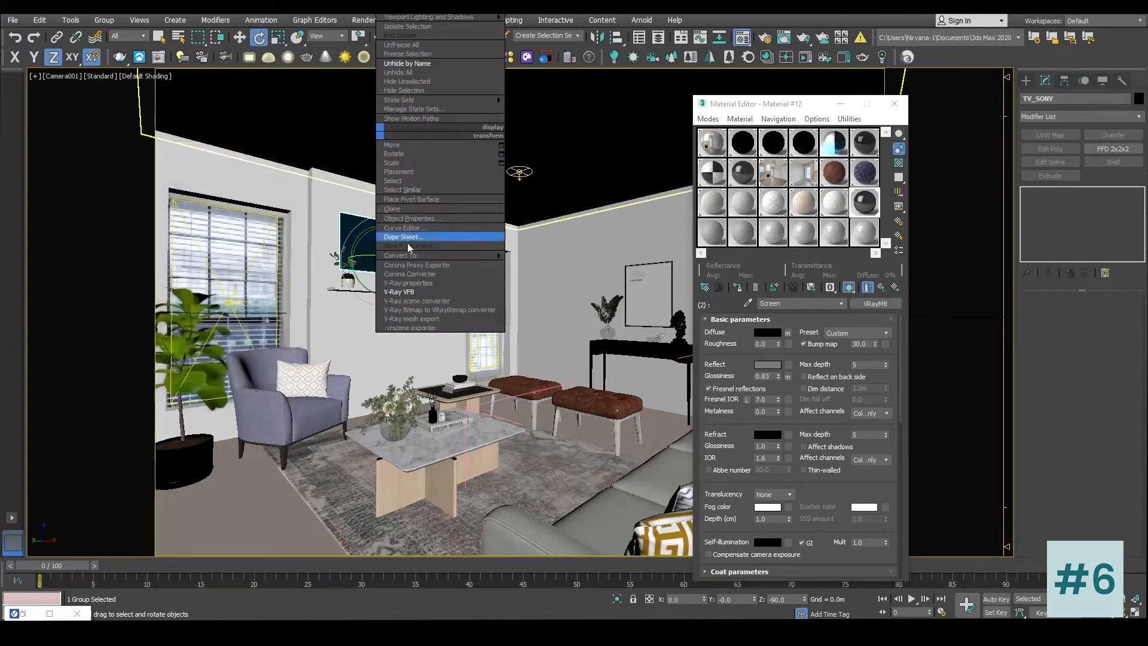
left_click(410, 292)
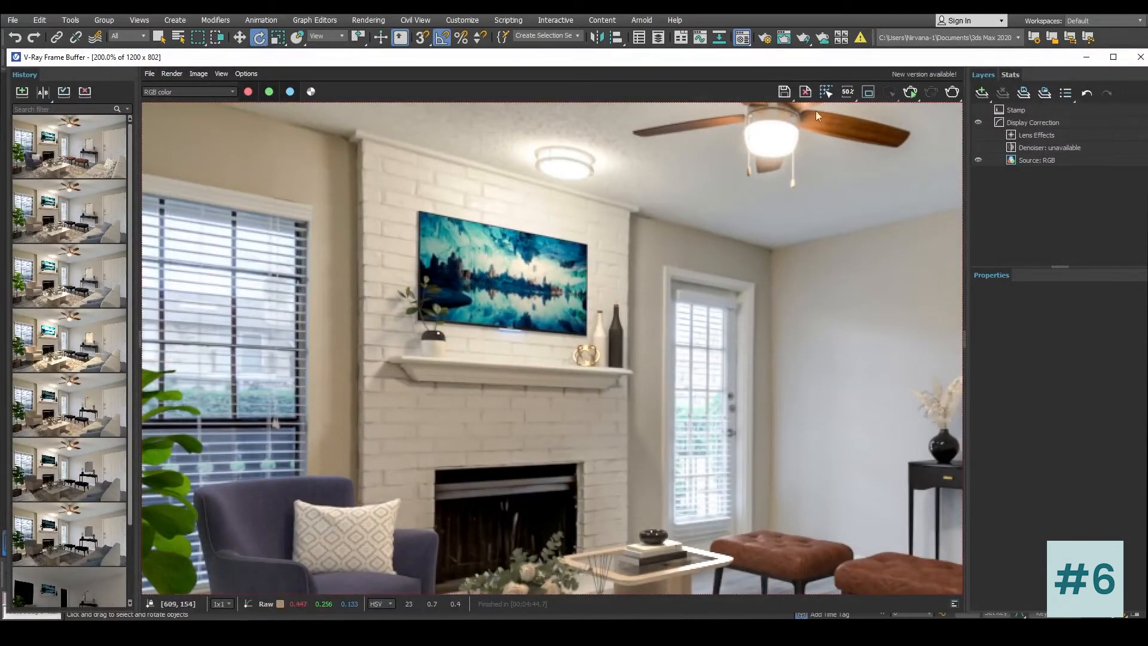
left_click(1086, 57)
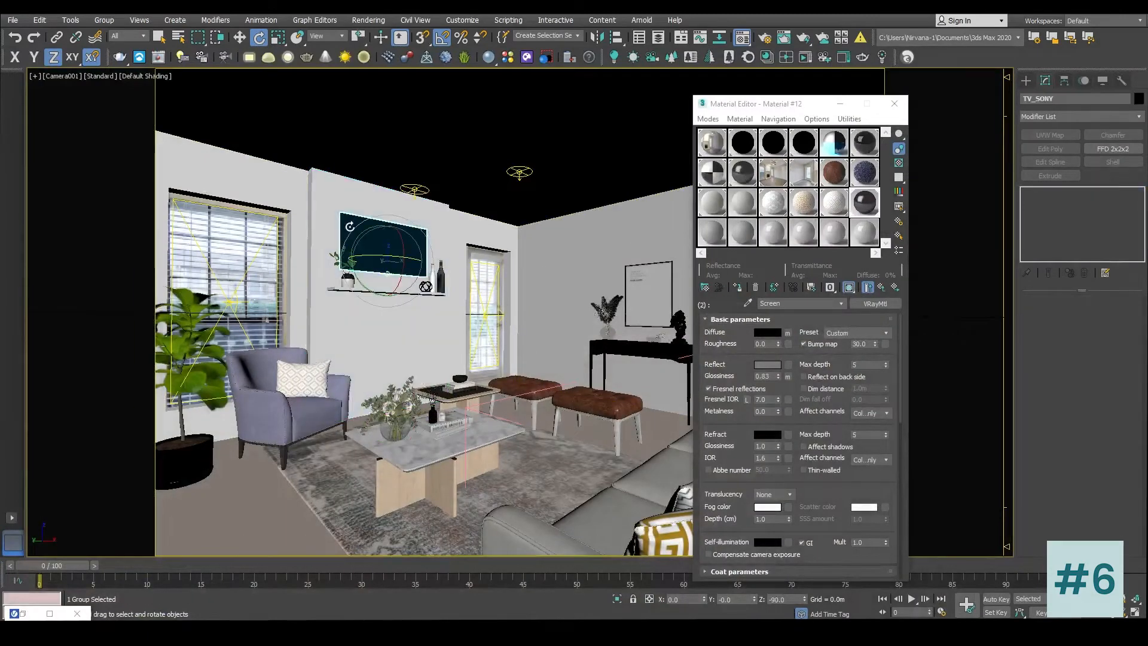
Step: Select the potted plant on the mantel in the perspective view and nudge it slightly along the Y axis
key("p")
key("z")
scroll(479, 305, "down", 3)
middle_click_drag(479, 305, 526, 354, "alt")
left_click_drag(542, 353, 500, 377)
key("w")
middle_click_drag(494, 376, 479, 397, "alt")
left_click(450, 429)
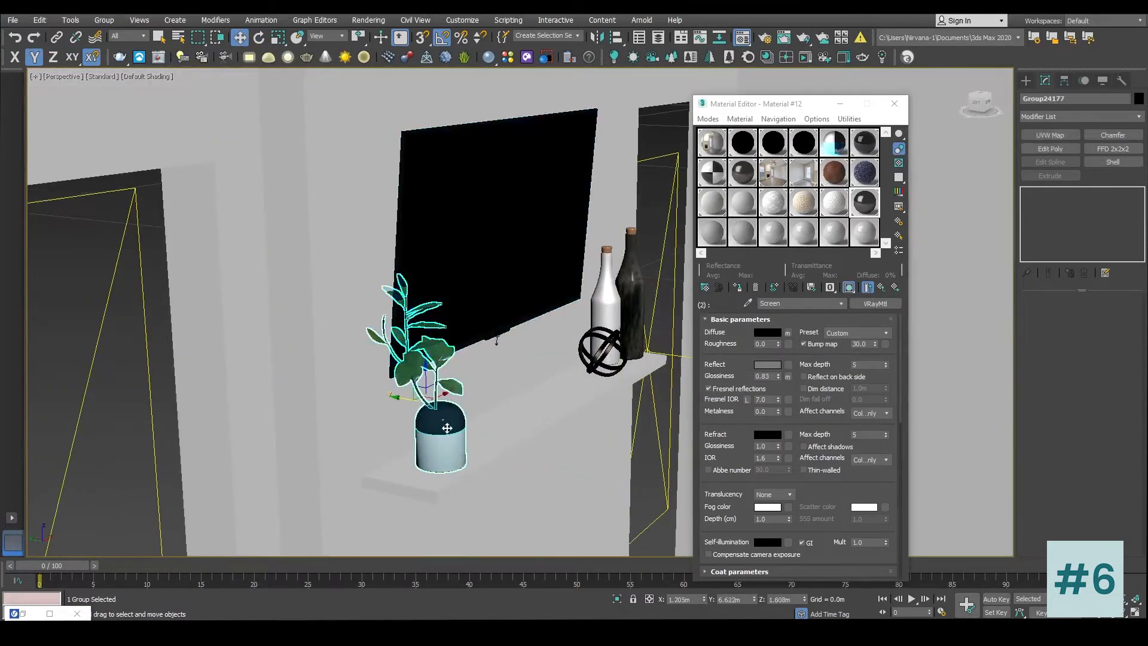
left_click_drag(408, 396, 411, 397)
middle_click_drag(449, 383, 501, 374, "alt")
Step: Rotate the mantel's potted plant 45 degrees about its vertical axis
key("e")
left_click_drag(428, 411, 473, 407)
middle_click_drag(472, 407, 489, 339, "alt")
scroll(561, 359, "up", 3)
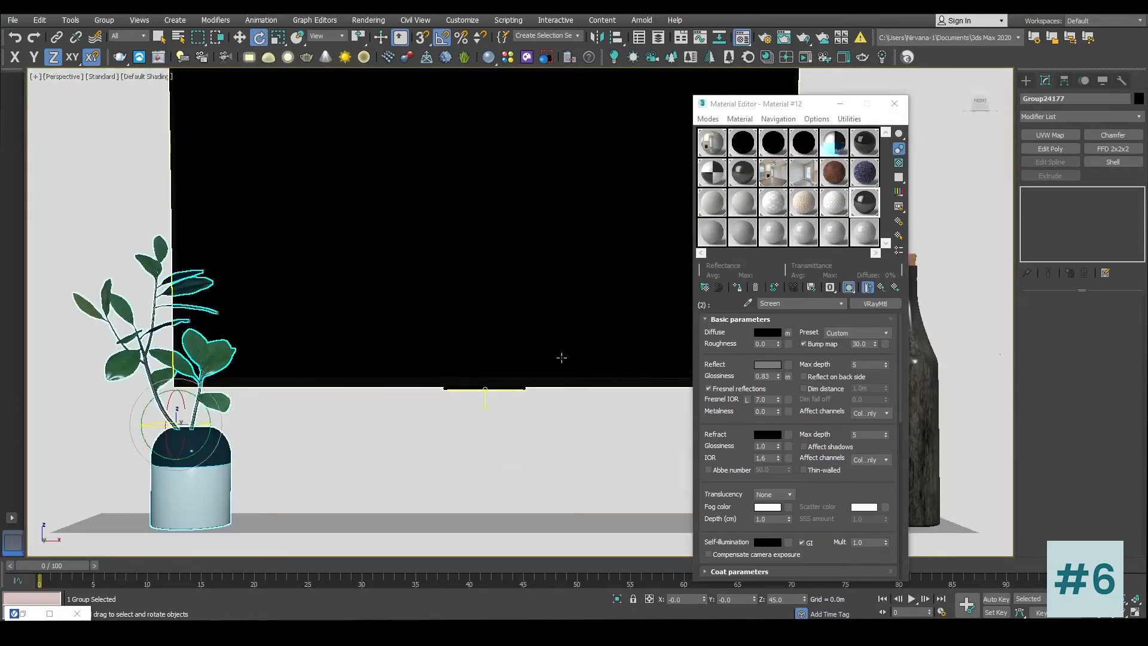
Step: Set the diffuse color value of the TV's Plastick sub-material to 25 and return to the parent Multi/Sub-Object material
left_click(883, 287)
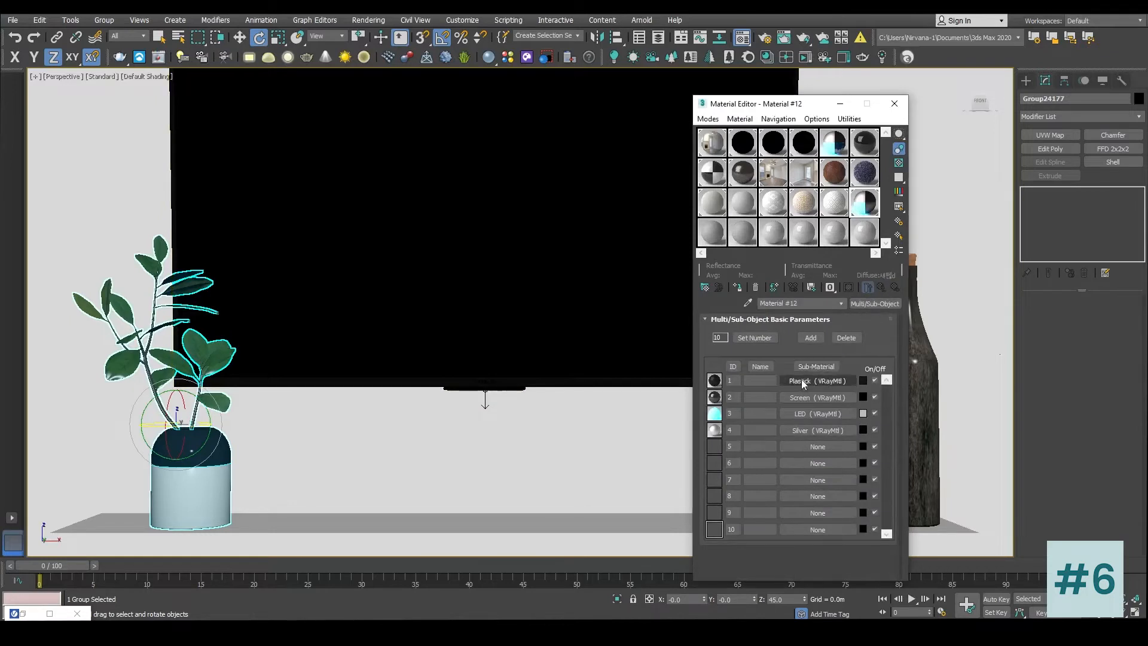
left_click(767, 333)
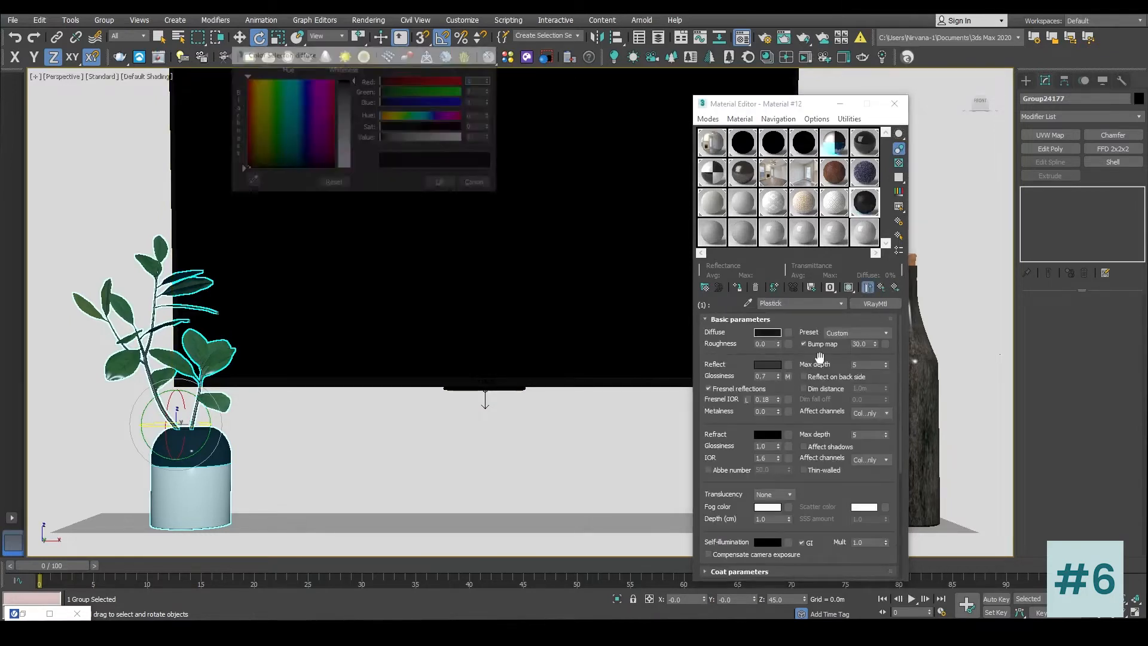
left_click_drag(387, 141, 426, 141)
type("25")
key("Return")
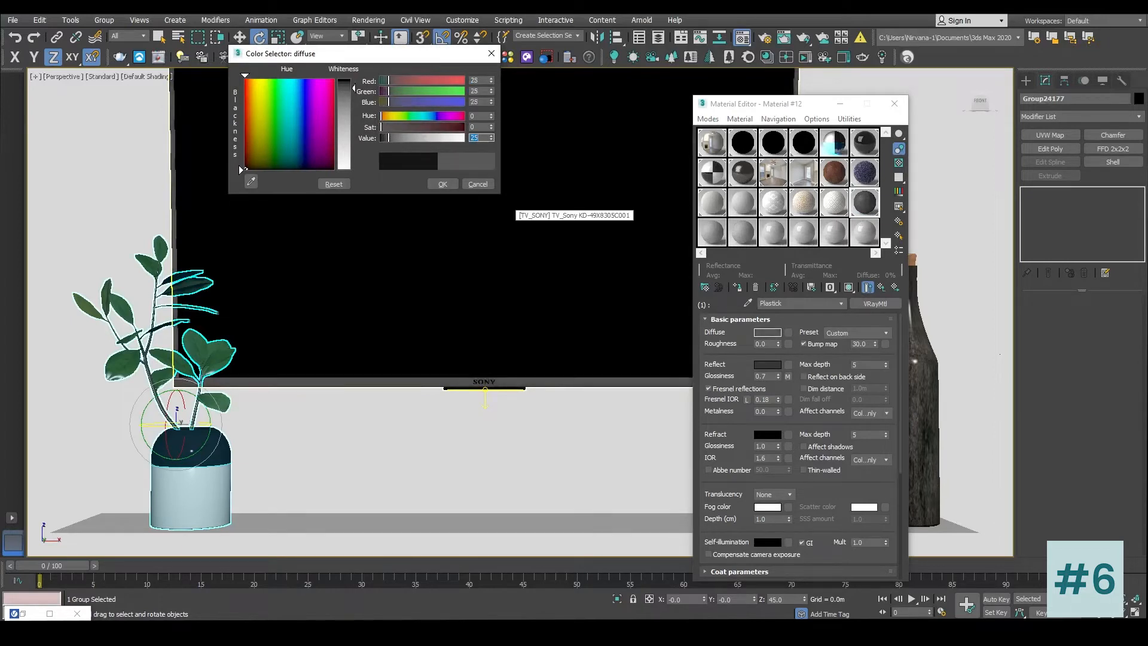
left_click(443, 183)
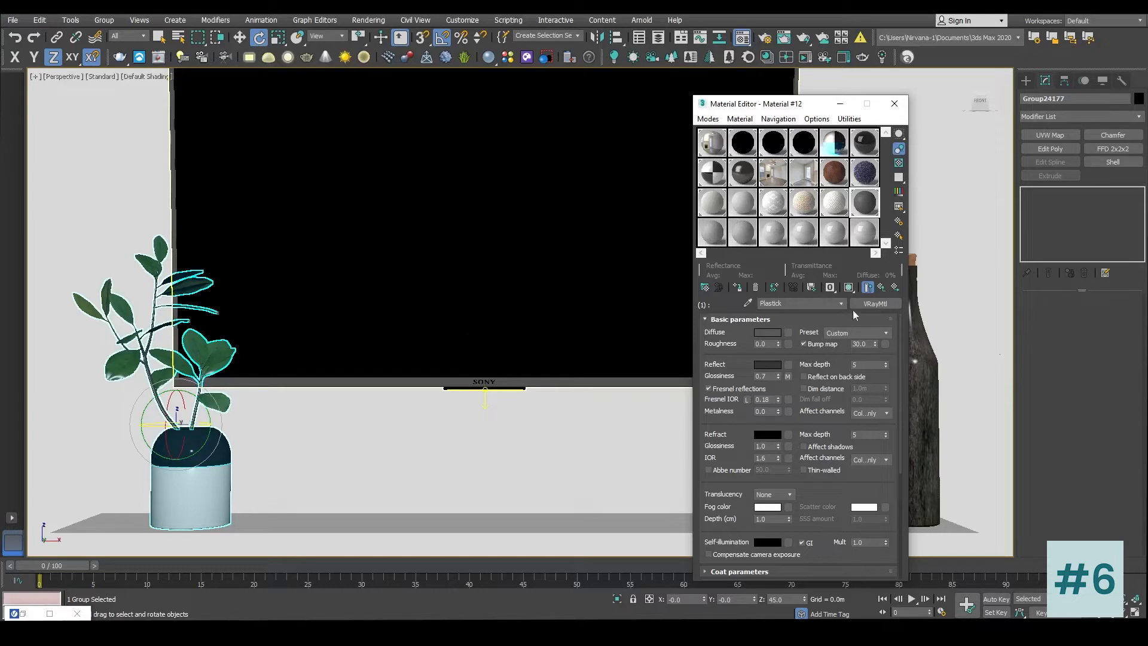
left_click(880, 289)
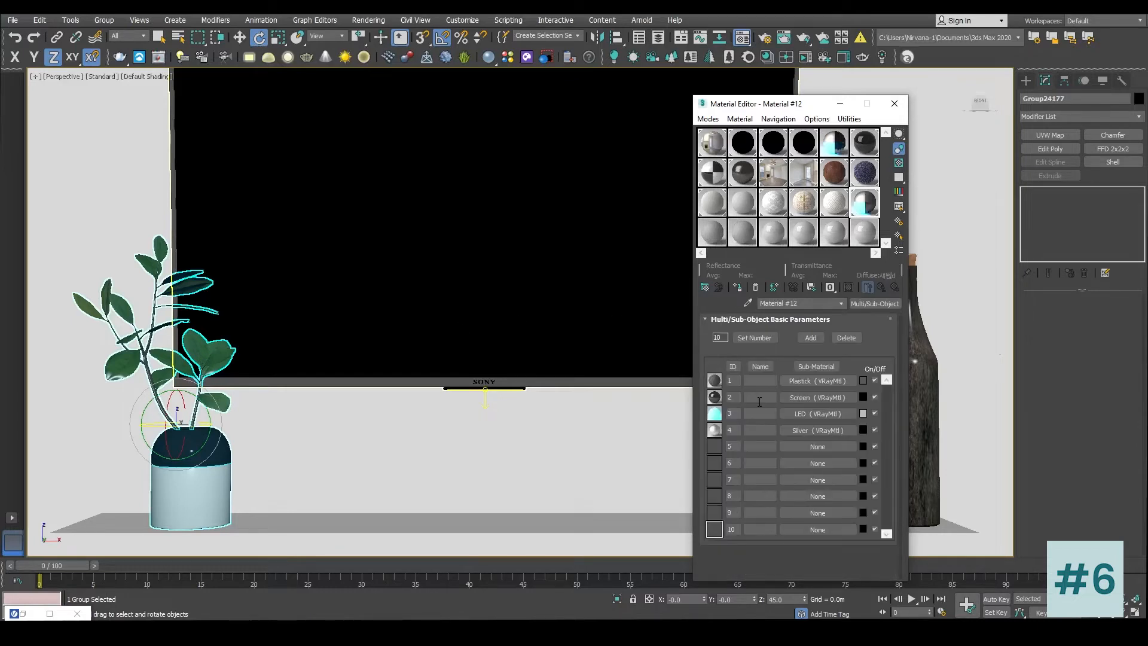
Step: Inspect the Silver sub-material's composite reflection map, and return to the camera view with the Material Editor closed
left_click(816, 430)
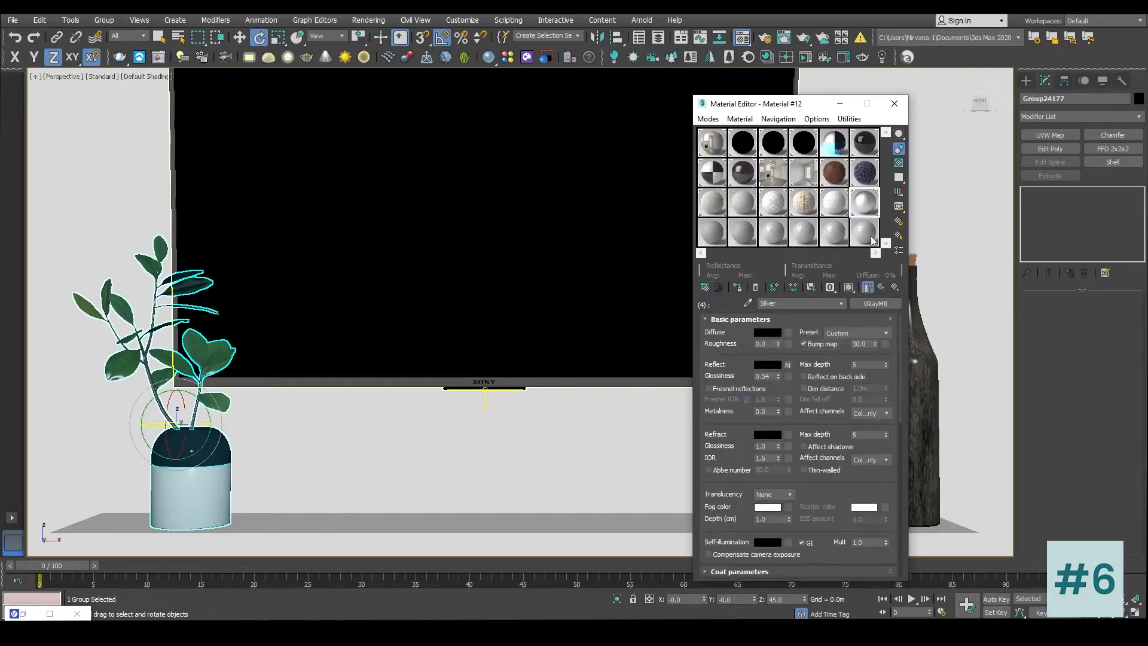
left_click(791, 366)
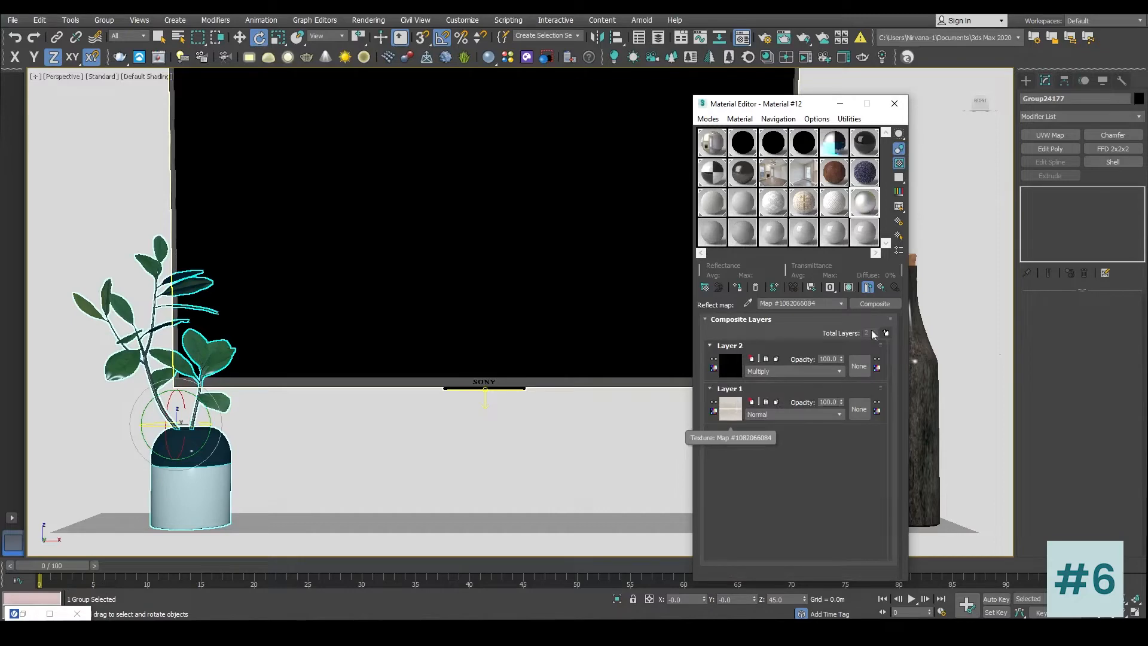
left_click(881, 287)
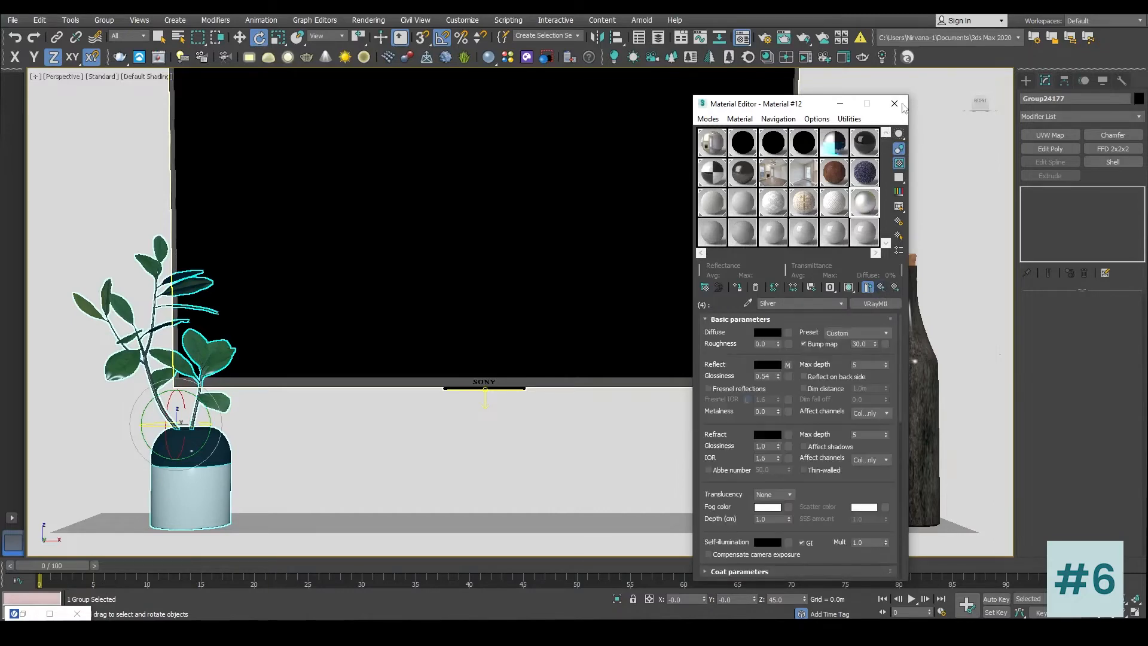
left_click(894, 104)
key("c")
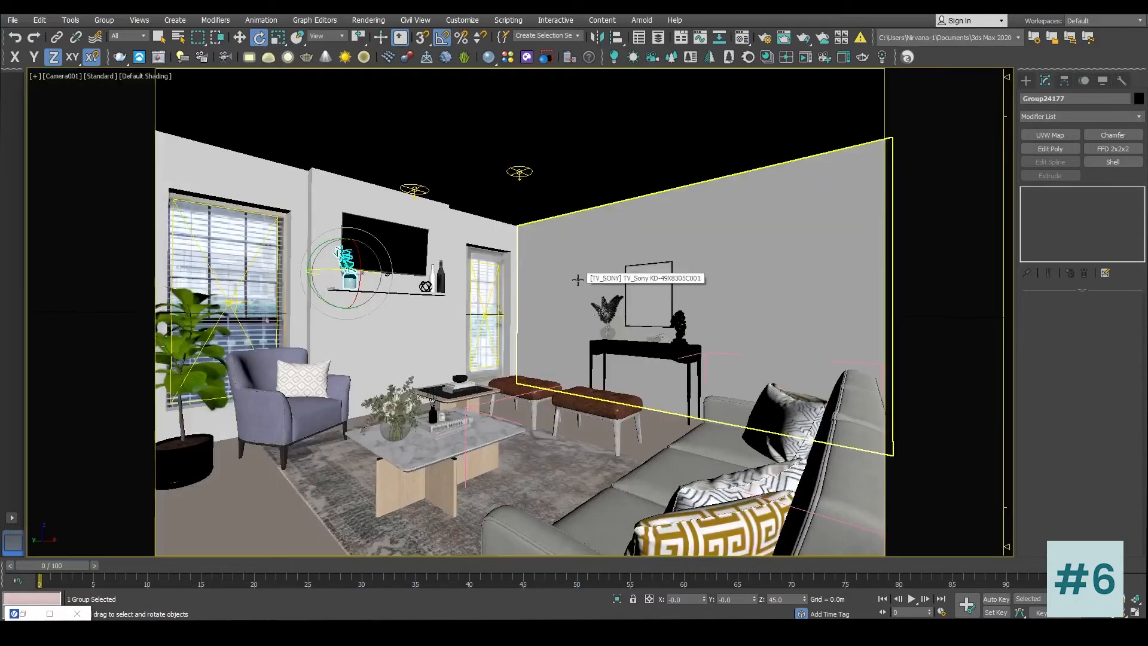
Step: Define a V-Ray render region around the TV and mantel and render it
left_click(537, 261)
right_click(491, 206)
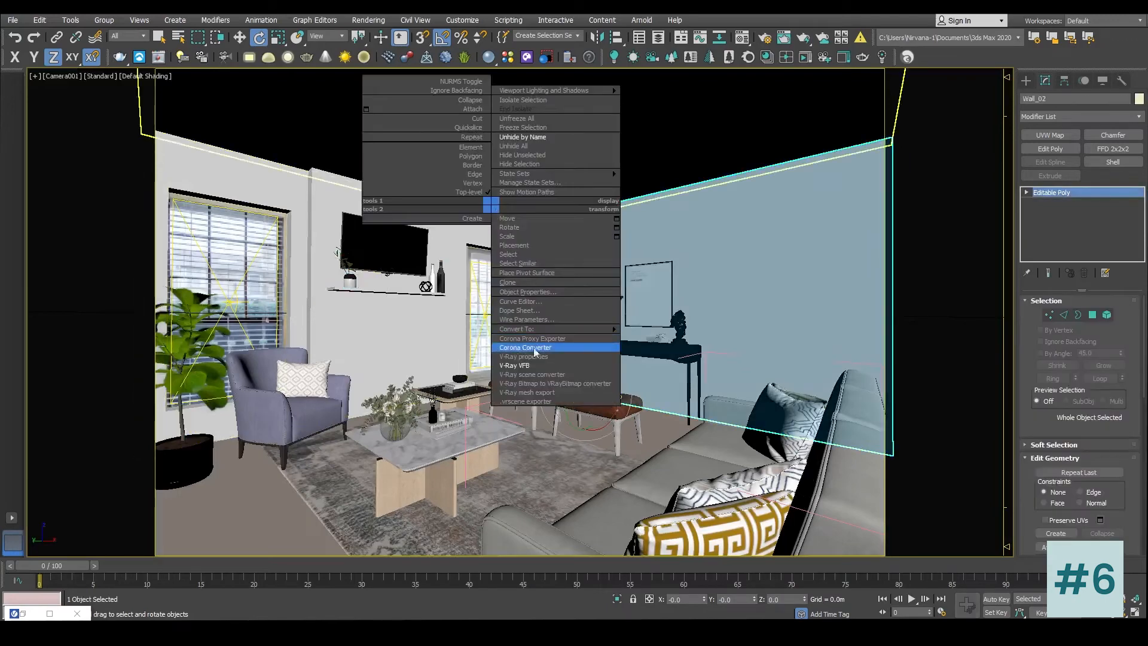
left_click(528, 365)
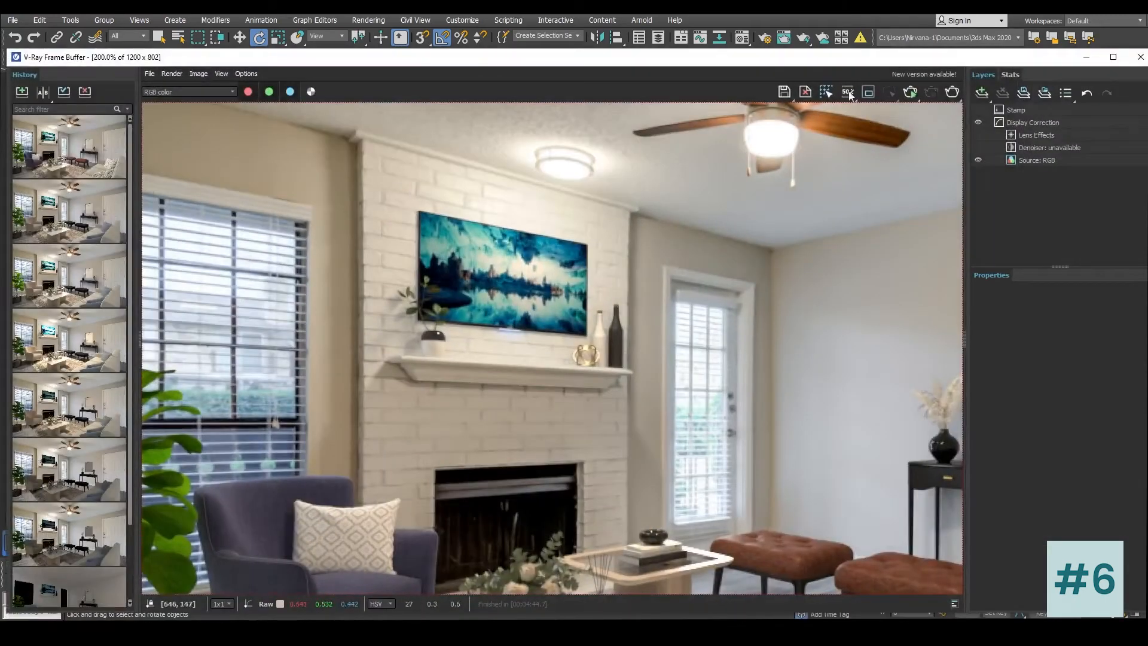
left_click(868, 93)
left_click_drag(375, 171, 648, 414)
left_click(952, 93)
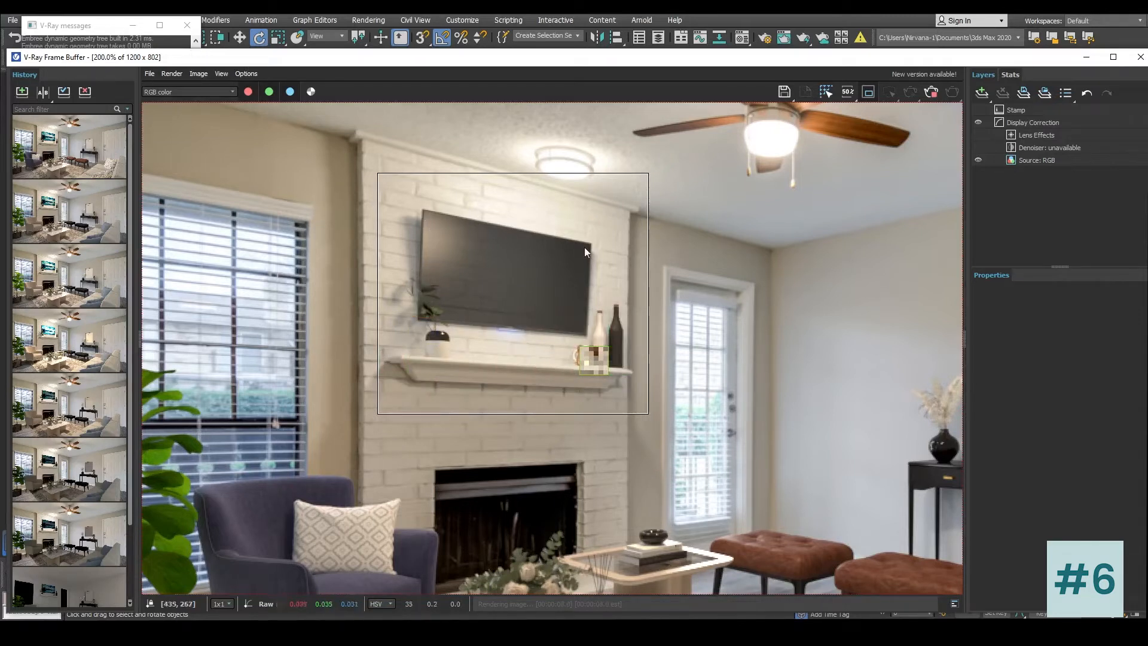
Step: Examine the rendered TV screen and mantel decor up close, and minimize the frame buffer
scroll(494, 258, "up", 1)
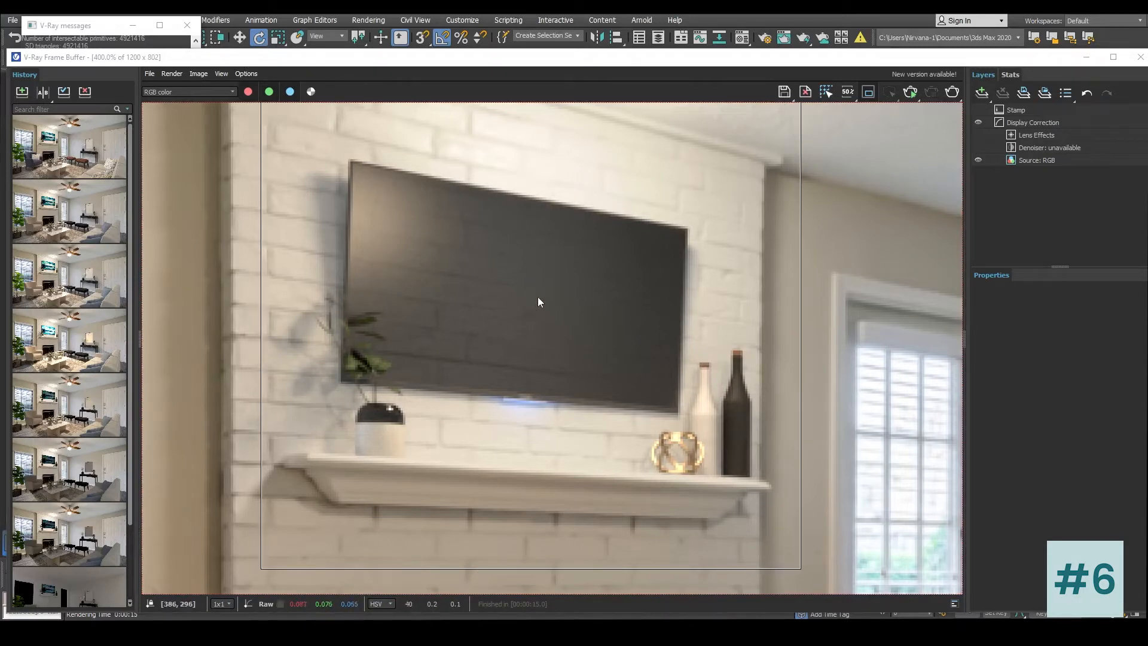
scroll(539, 302, "down", 2)
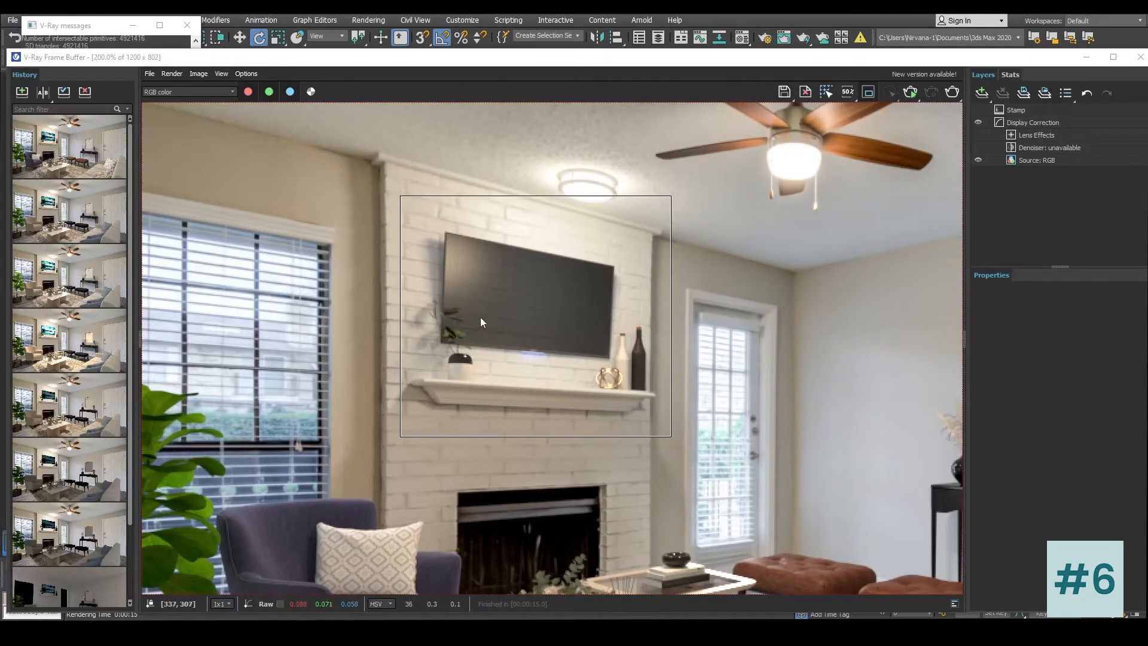
left_click(1086, 57)
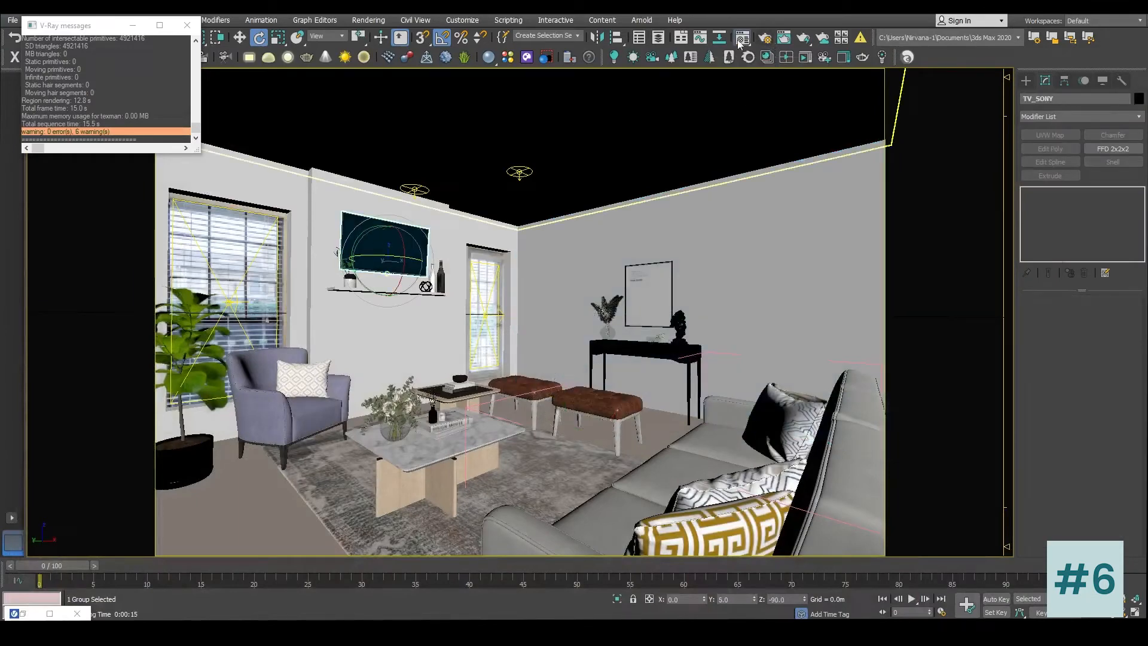
Step: Turn off the background environment map in the Environment and Effects settings
key("m")
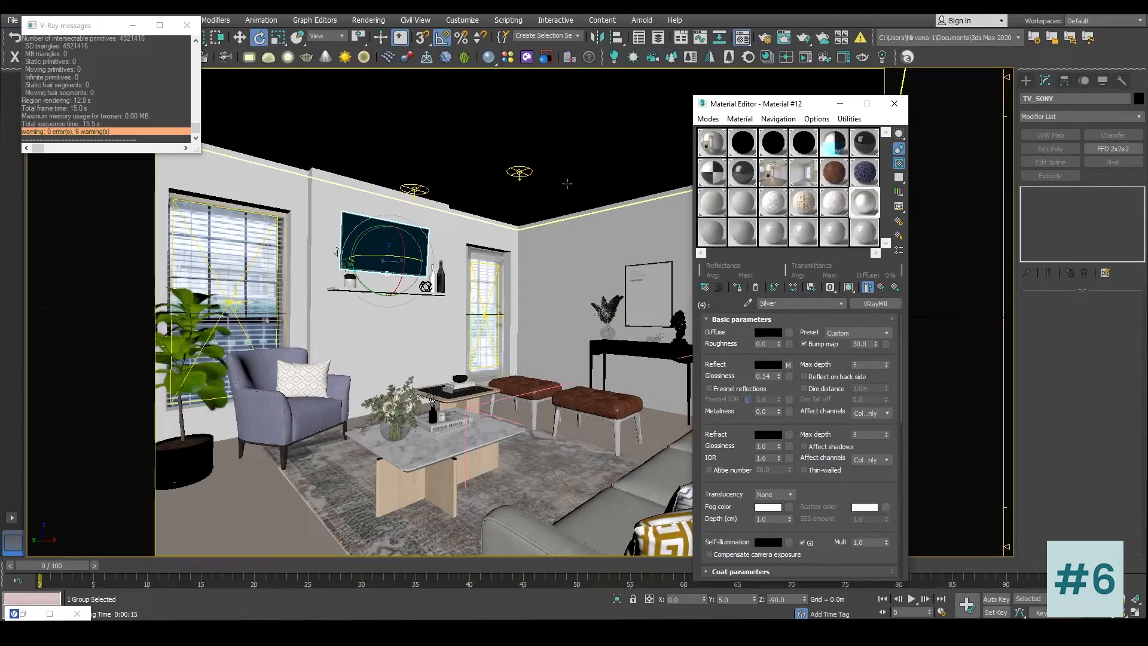
left_click(564, 151)
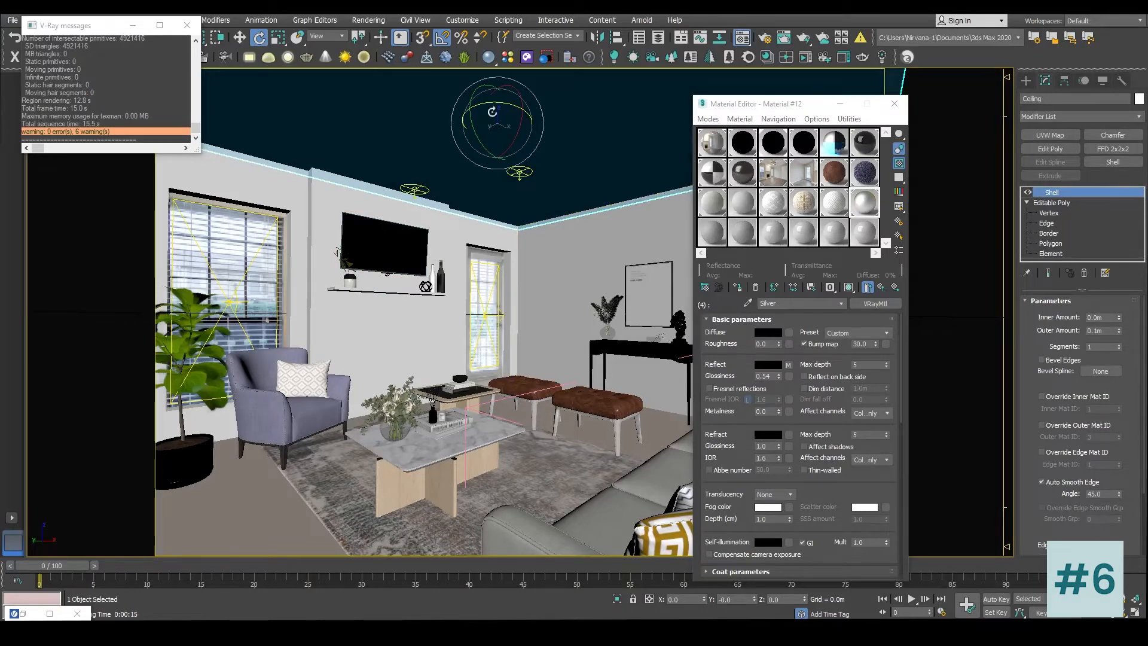
left_click(367, 19)
left_click(384, 175)
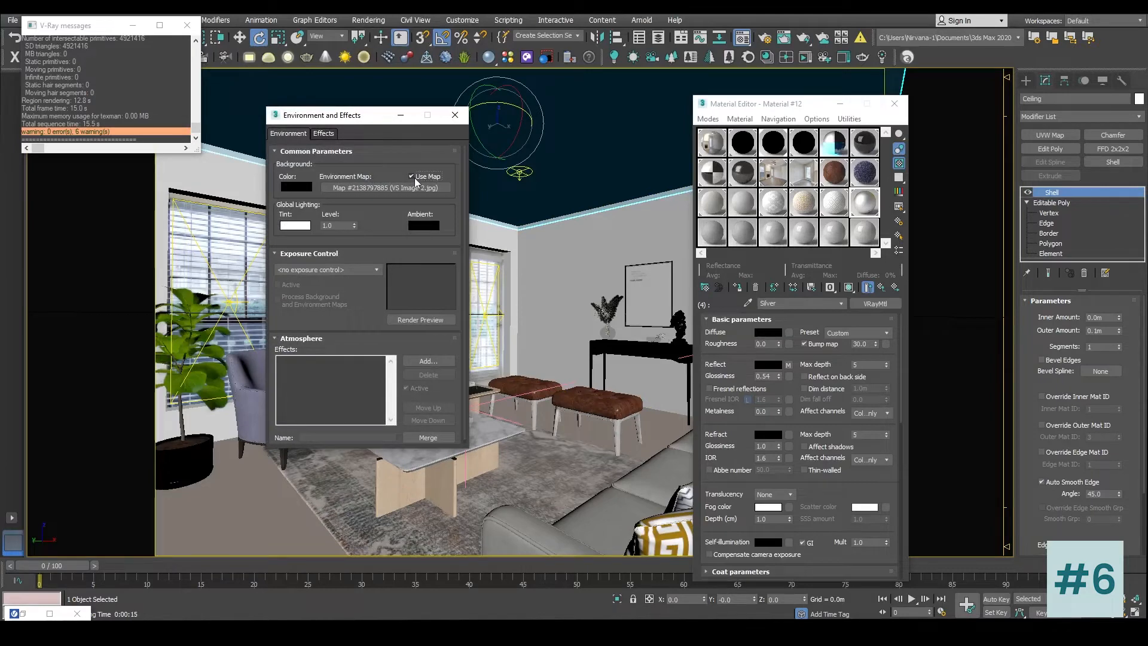
left_click(455, 115)
Step: Render the TV region again, stop the render partway and minimize the frame buffer
right_click(389, 153)
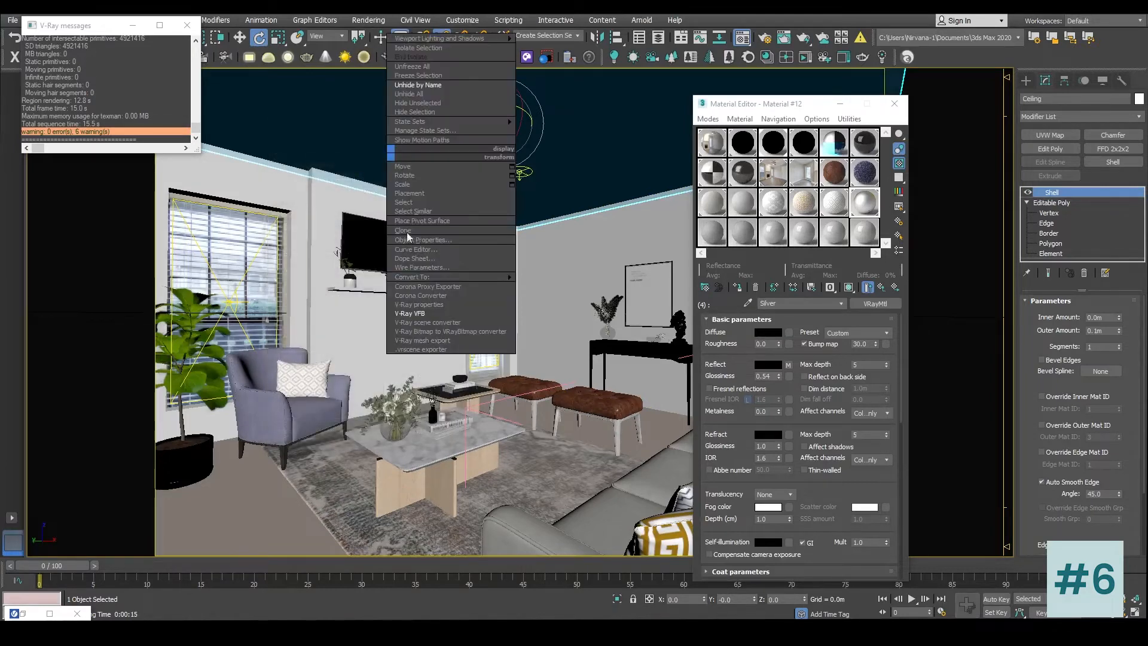
left_click(420, 312)
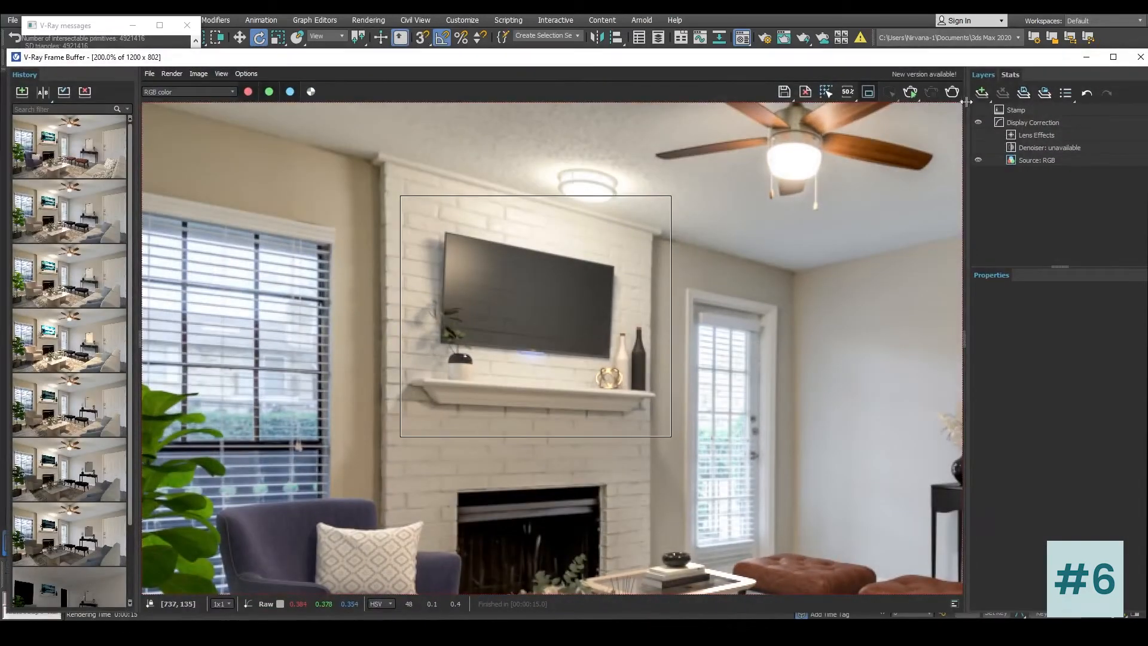
left_click(954, 94)
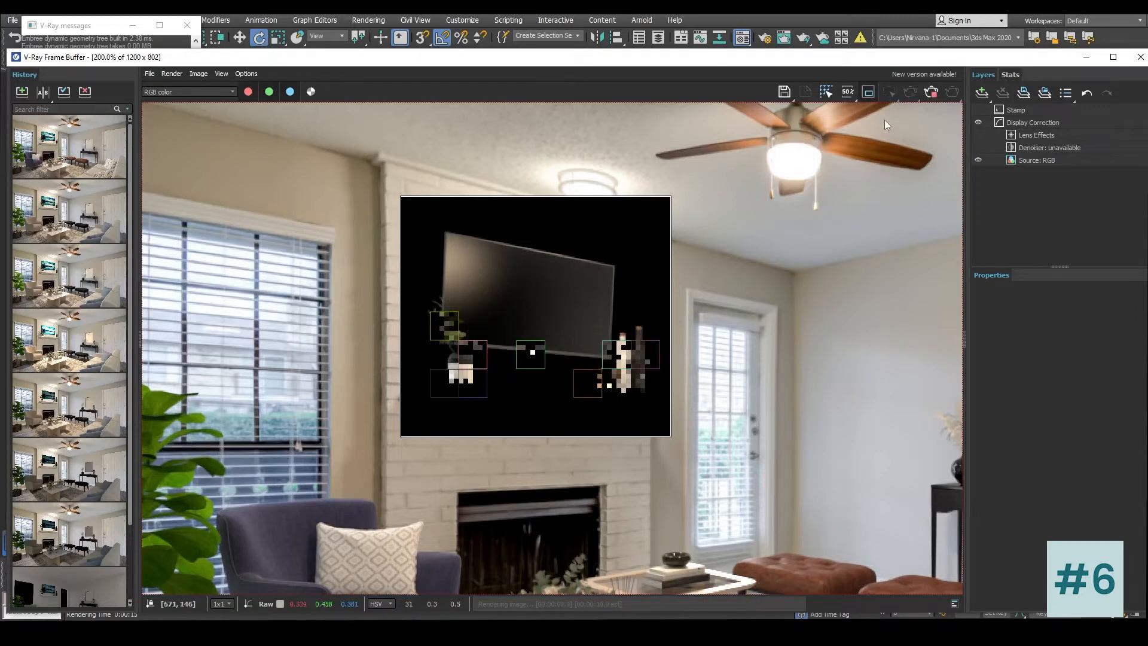
left_click(930, 92)
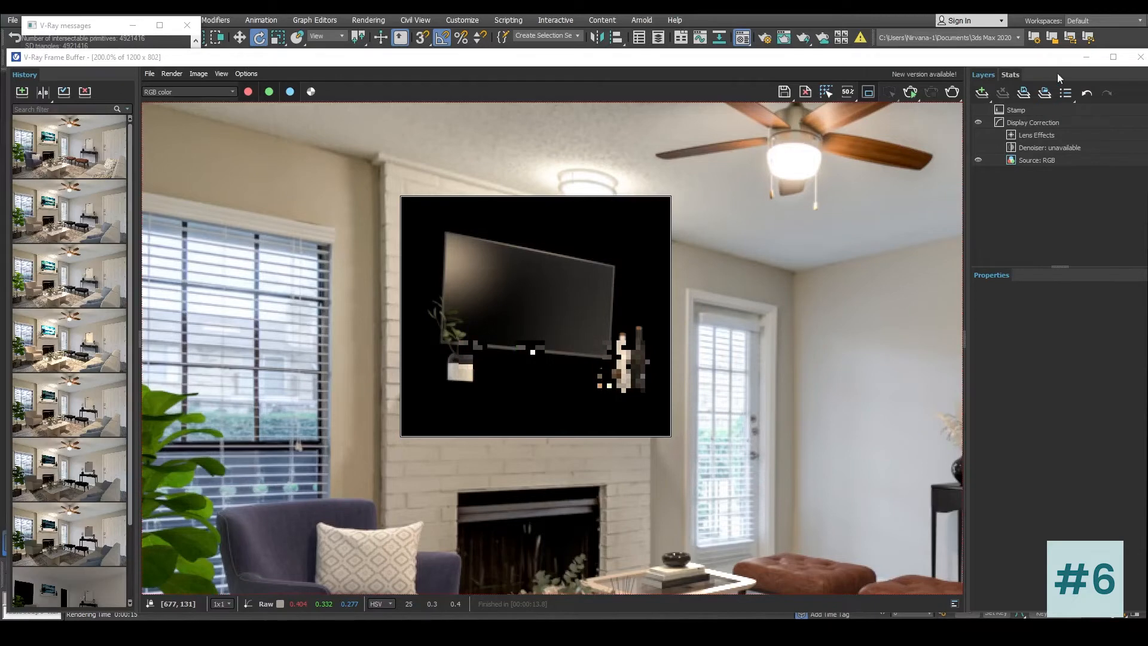
left_click(1087, 57)
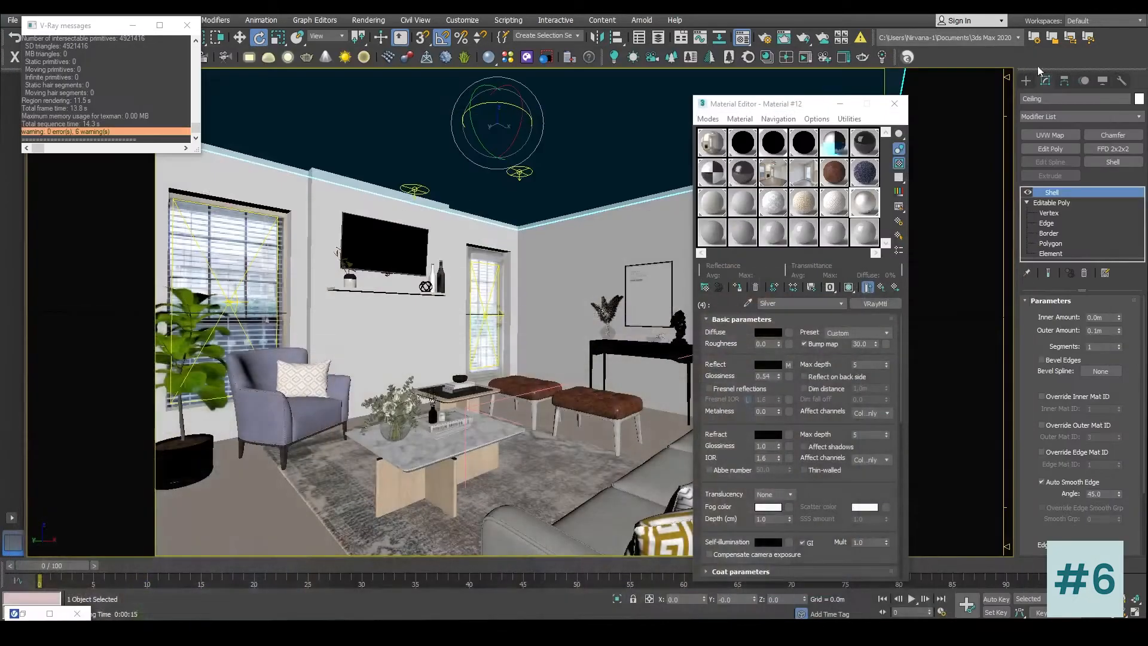
Step: Close the Material Editor and the V-Ray messages window, and clear the ceiling selection
left_click(895, 104)
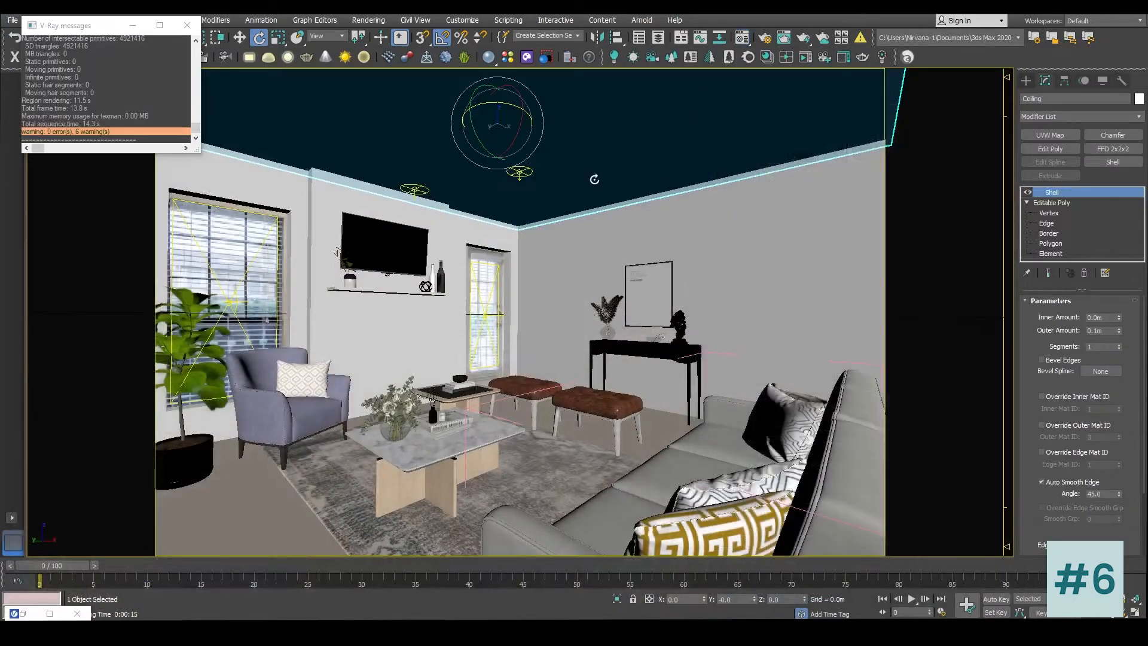
left_click(187, 25)
key("ctrl+d")
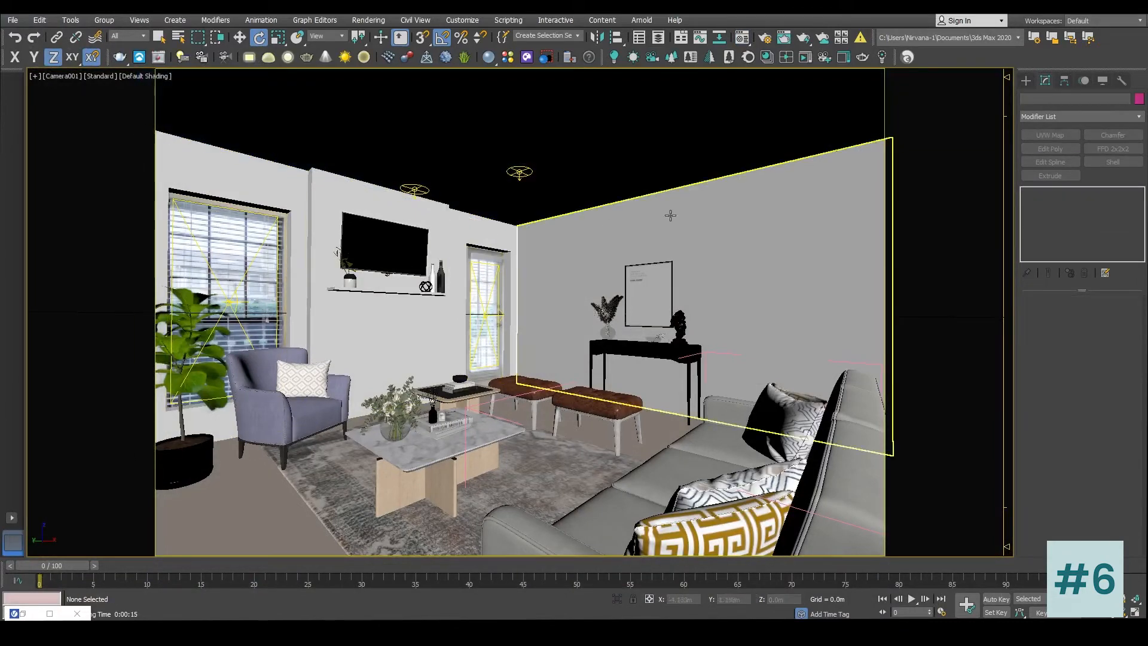
Step: Show the whole room in a maximized perspective view and unhide the plane carrying the room photo
key("alt+w")
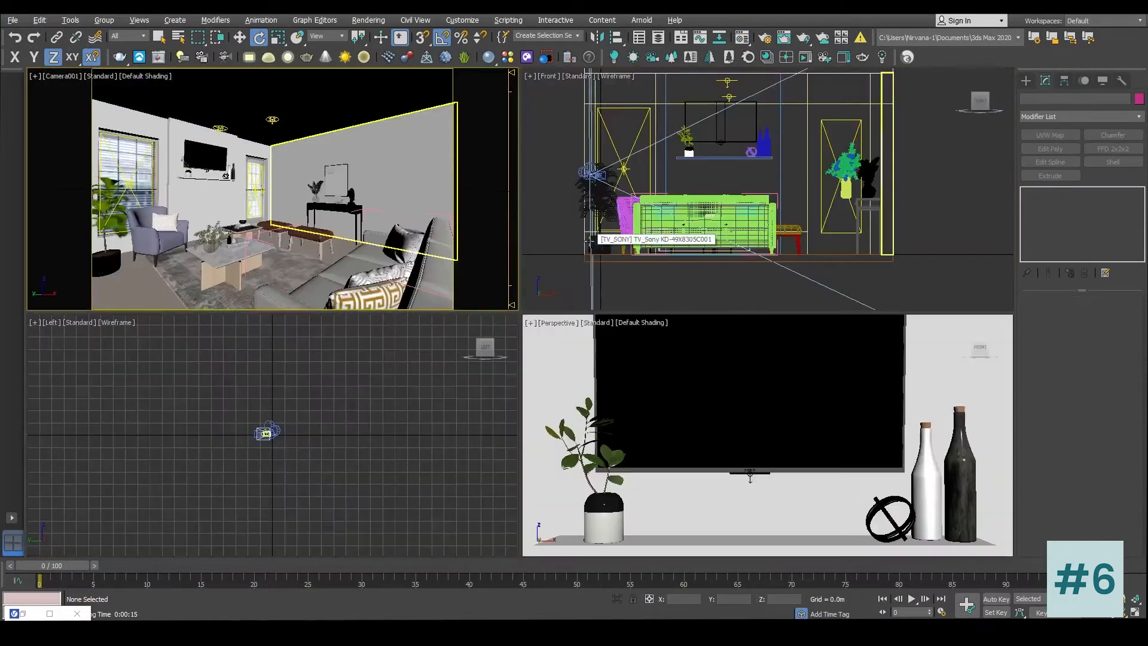
left_click(708, 413)
key("alt+w")
scroll(594, 328, "down", 4)
middle_click_drag(574, 295, 610, 313, "alt")
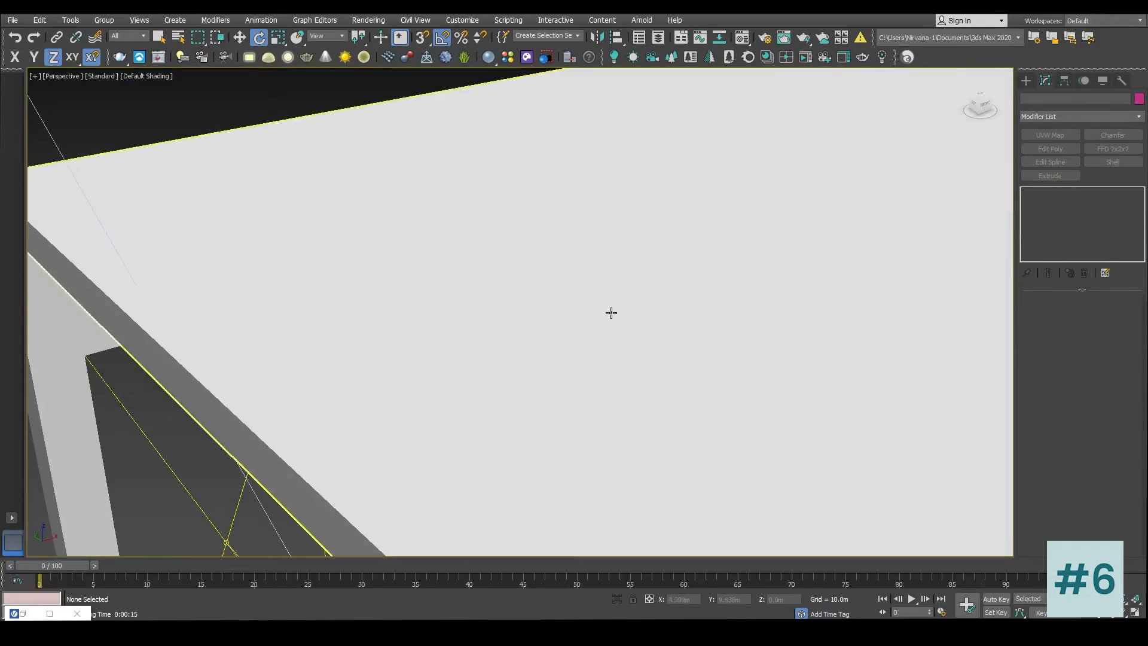
scroll(614, 304, "down", 5)
scroll(614, 304, "down", 6)
middle_click_drag(682, 295, 709, 279, "alt")
left_click(709, 279)
right_click(837, 259)
left_click(889, 174)
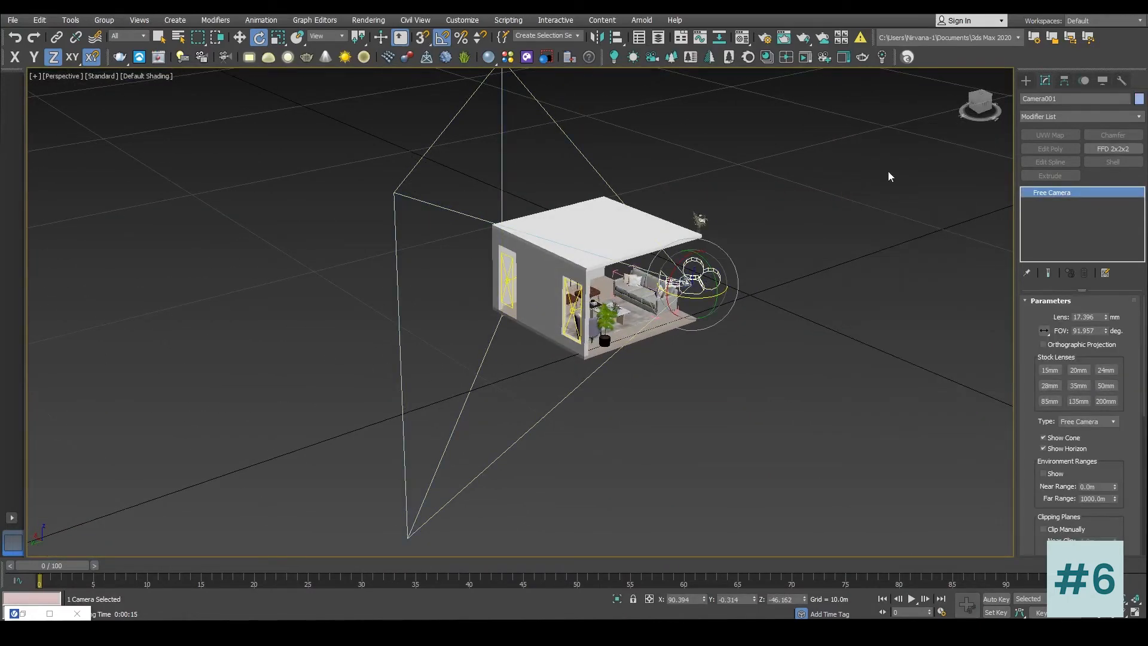
double_click(71, 117)
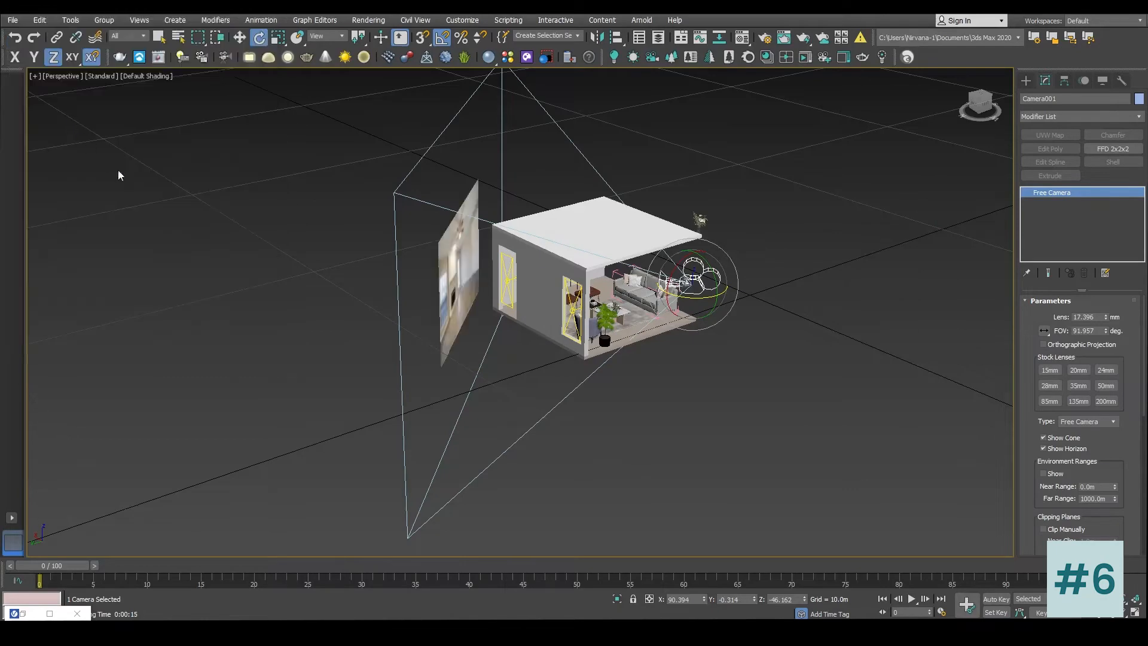
Step: Scale the room photo plane uniformly to about 249 percent
left_click(458, 269)
middle_click_drag(457, 269, 554, 292, "alt")
key("r")
middle_click_drag(481, 286, 573, 251, "alt")
left_click_drag(455, 268, 465, 178)
middle_click_drag(634, 236, 725, 179, "alt")
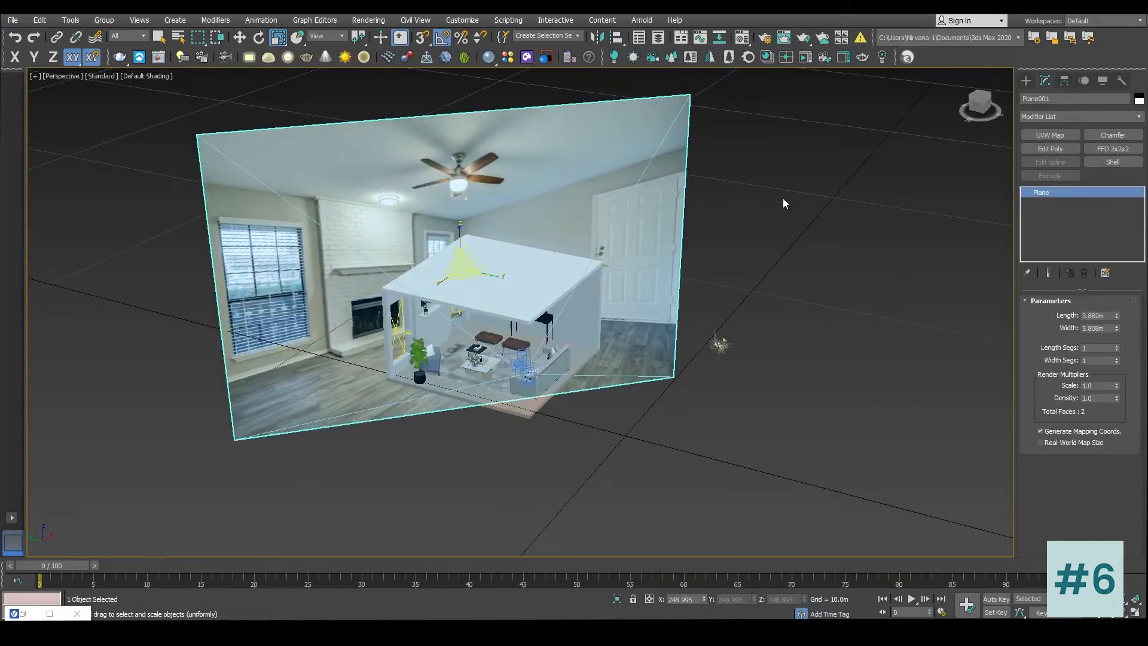
Step: Toggle the display properties and rendering control between by-layer and by-object in the room photo plane's object properties
right_click(605, 144)
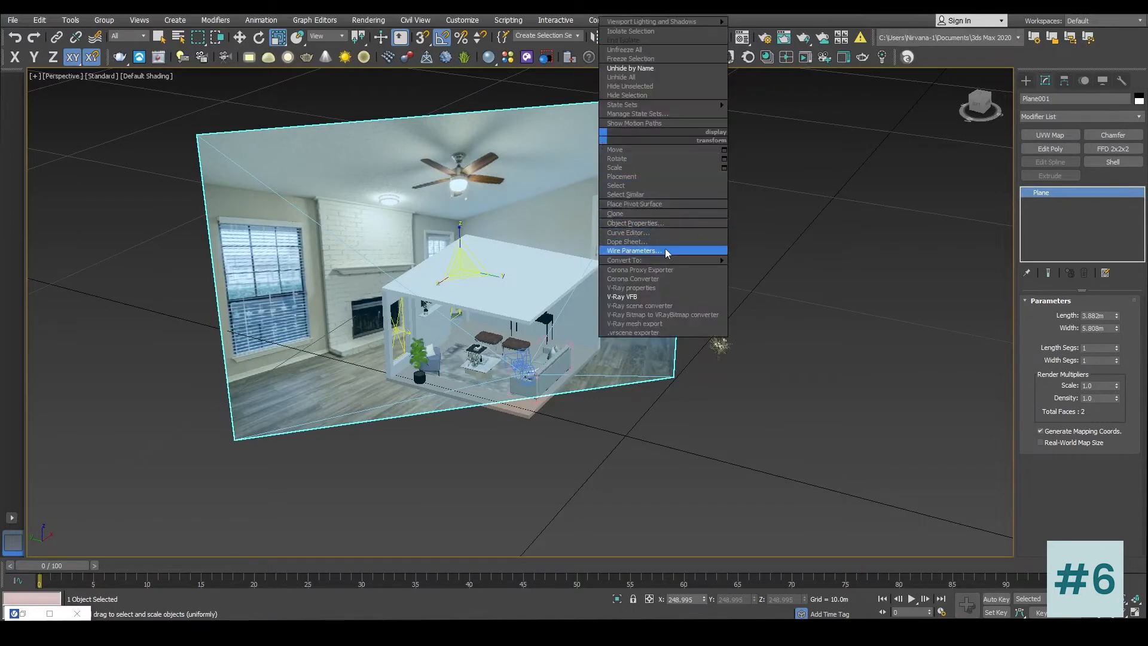
left_click(665, 223)
left_click(546, 328)
left_click(660, 284)
left_click(612, 483)
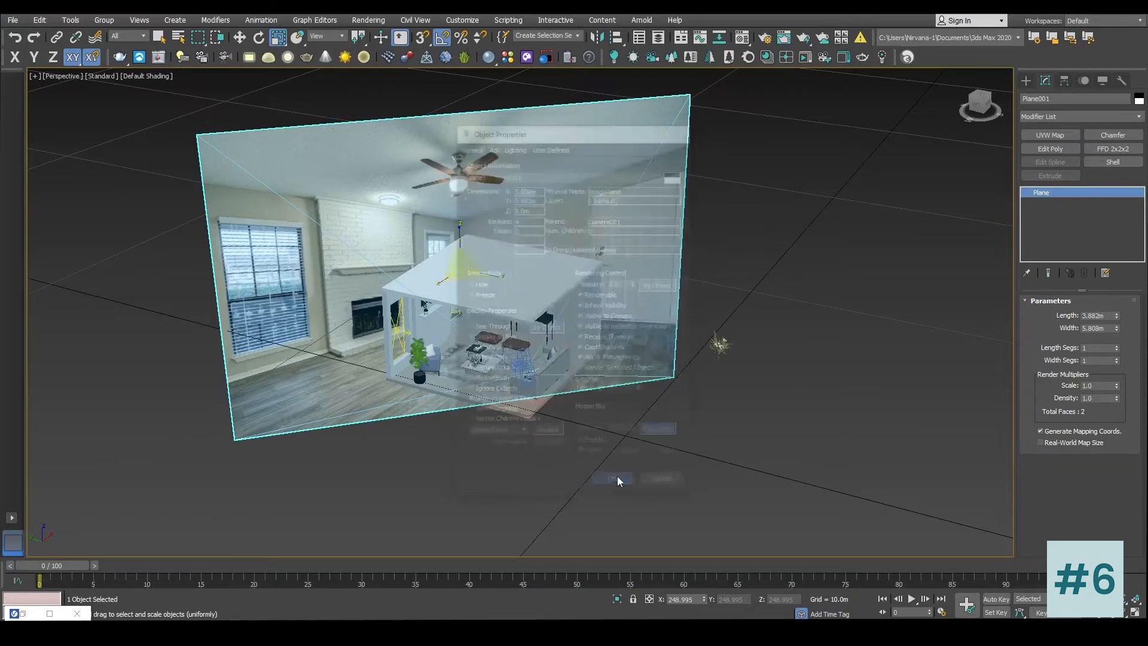
Step: Render the TV region from Camera001, turn off the render region and minimize the frame buffer
key("c")
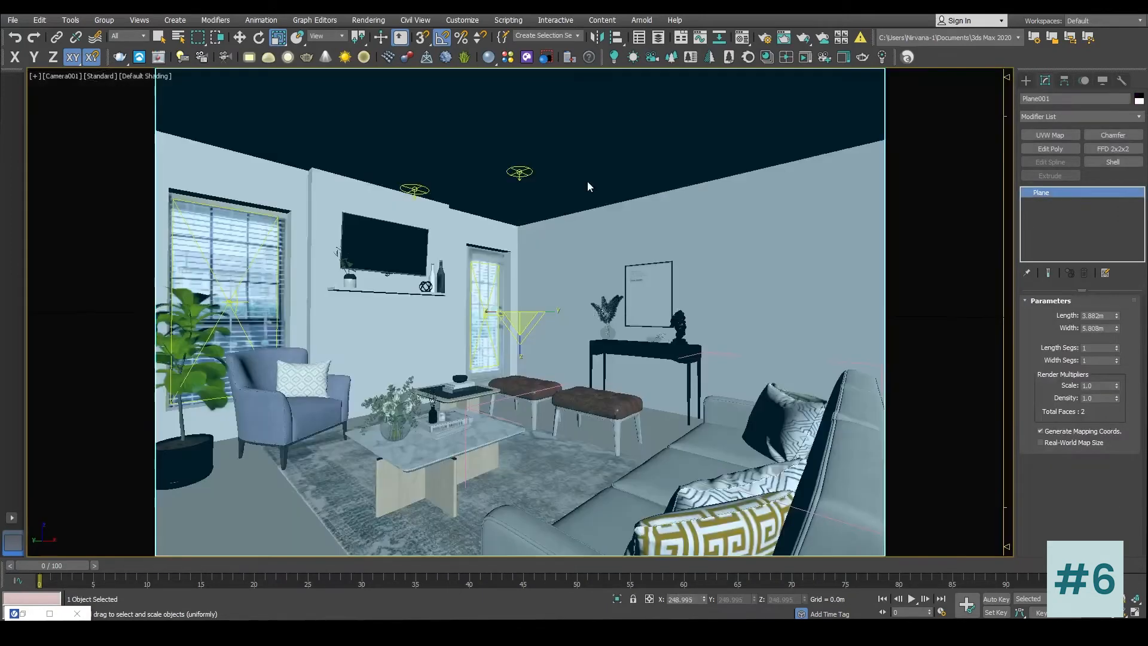
right_click(554, 145)
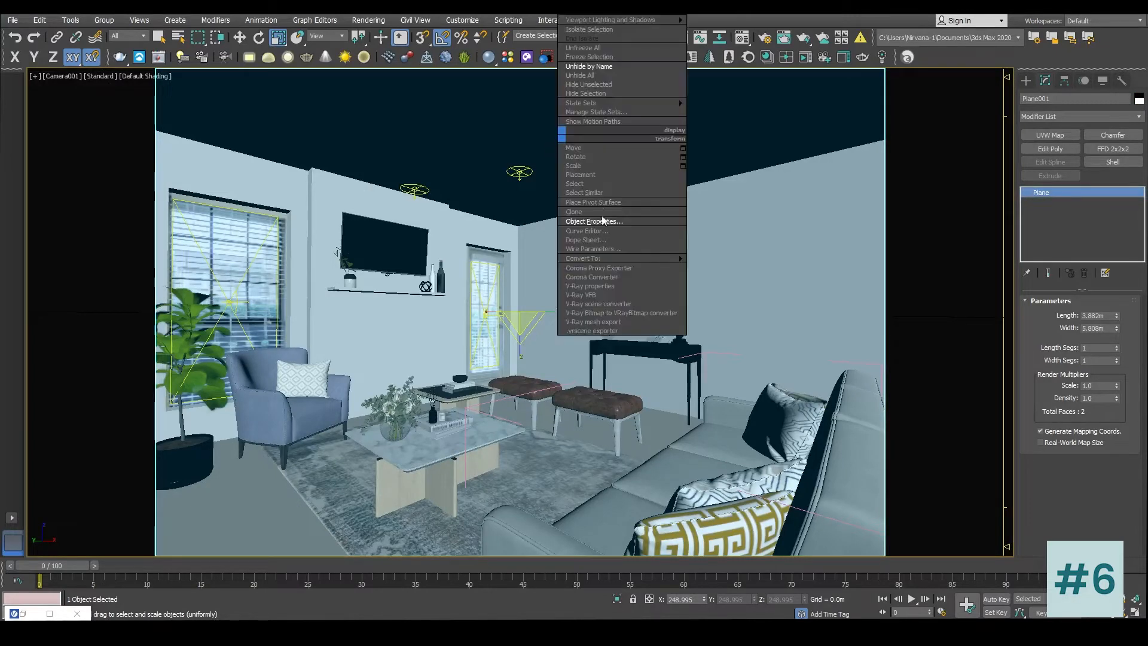
left_click(598, 294)
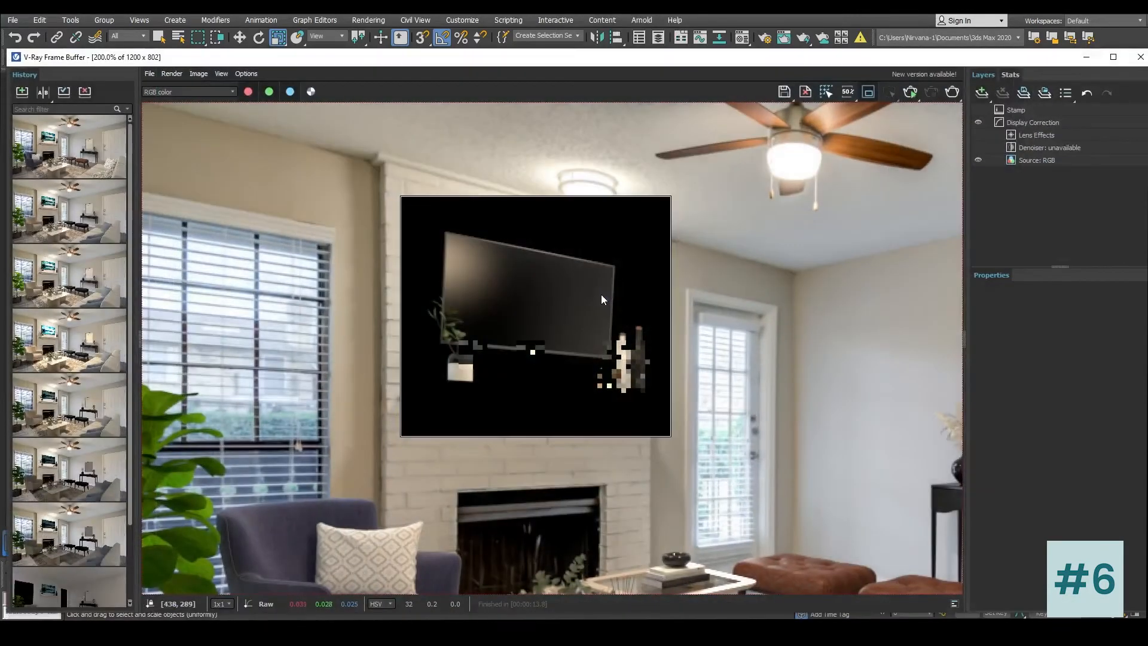
left_click(952, 92)
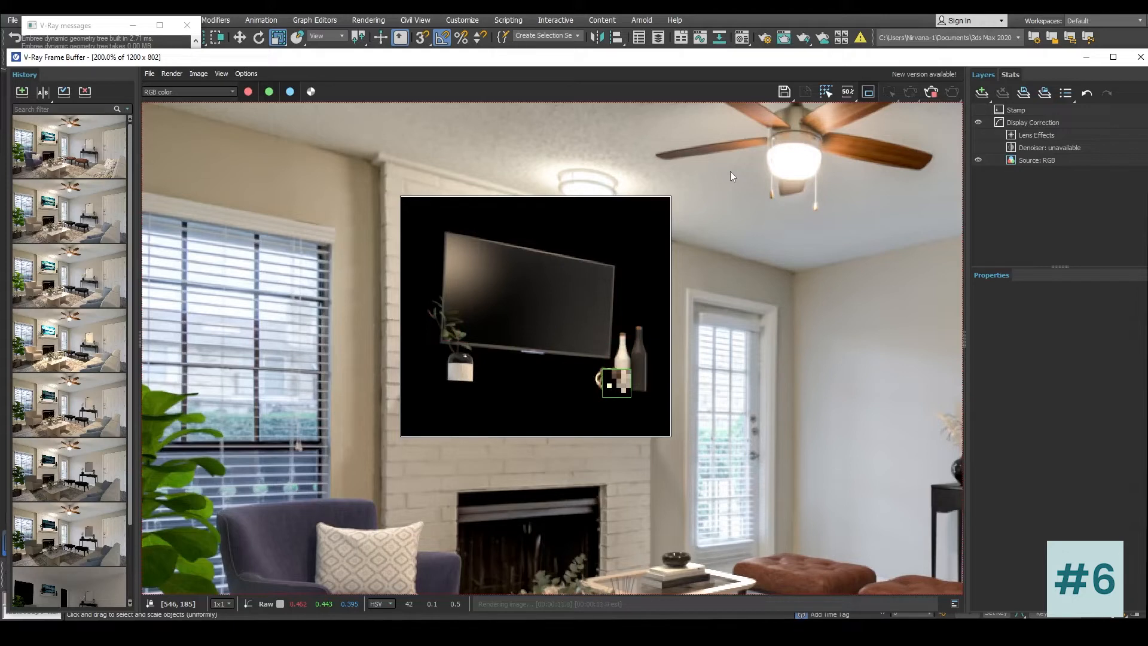
left_click(867, 94)
left_click(1086, 57)
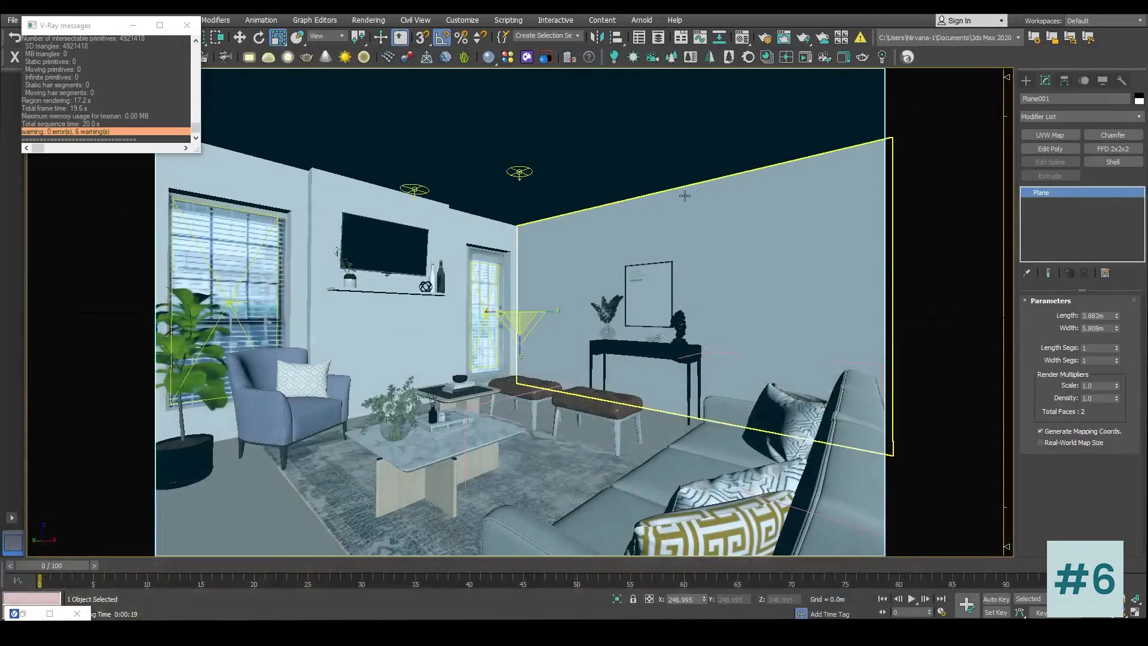
Step: Hide the room photo plane from the four-viewport layout
key("alt+w")
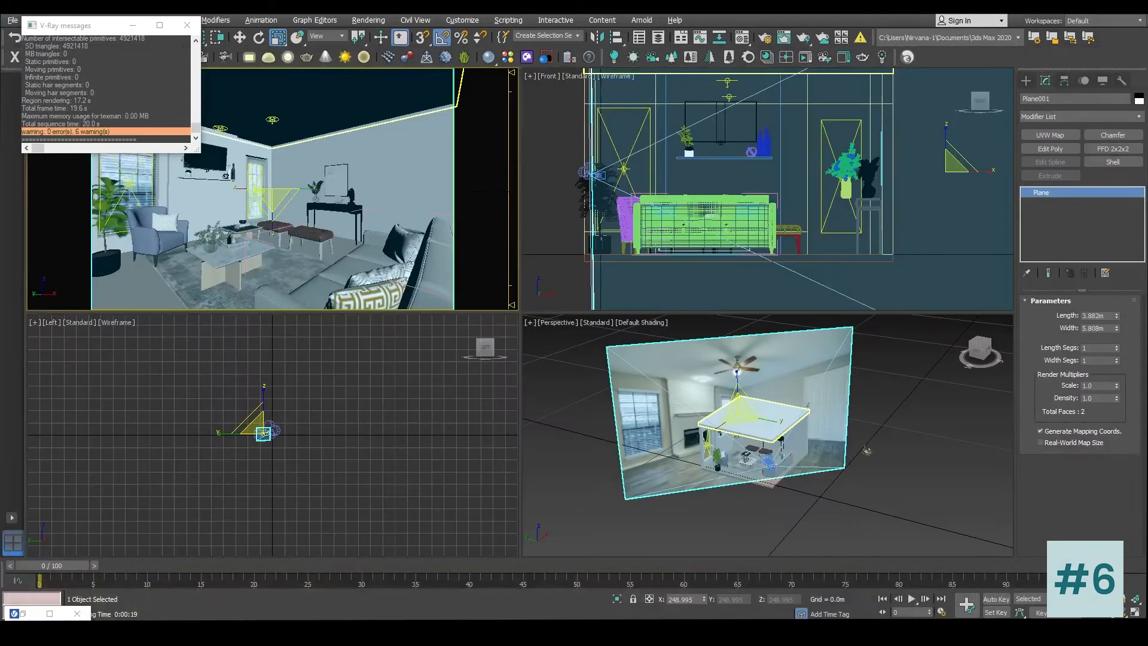
right_click(754, 366)
left_click(810, 318)
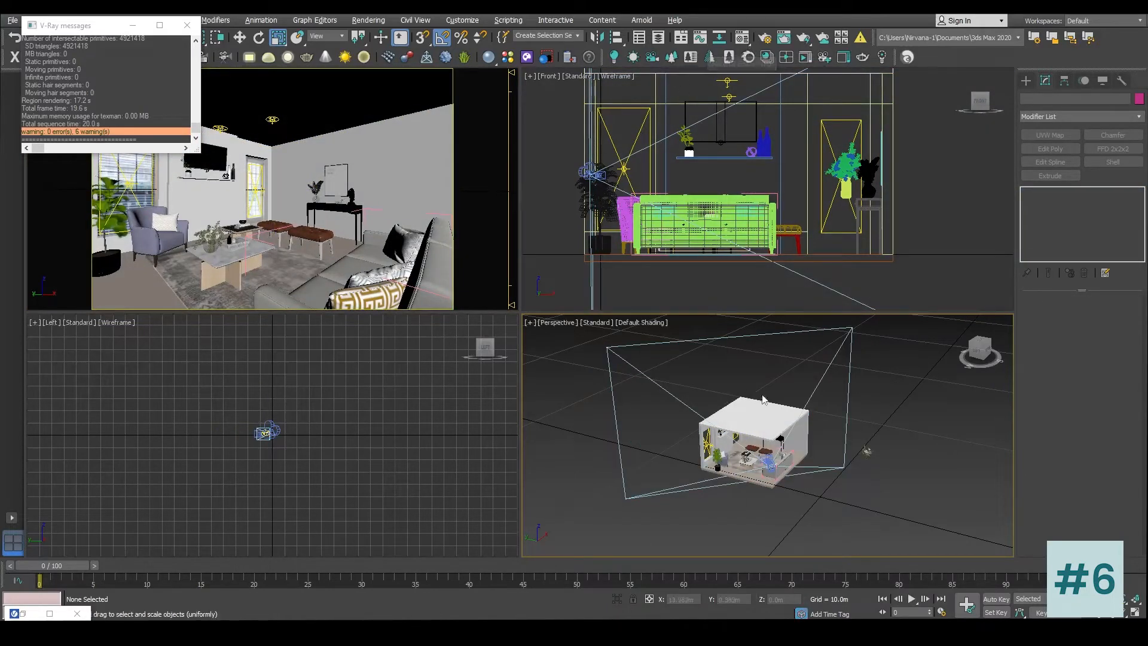
Step: Turn on Use Map for the VS Image 2.jpg environment background, and close the environment settings and V-Ray messages
left_click(315, 19)
mouse_move(369, 20)
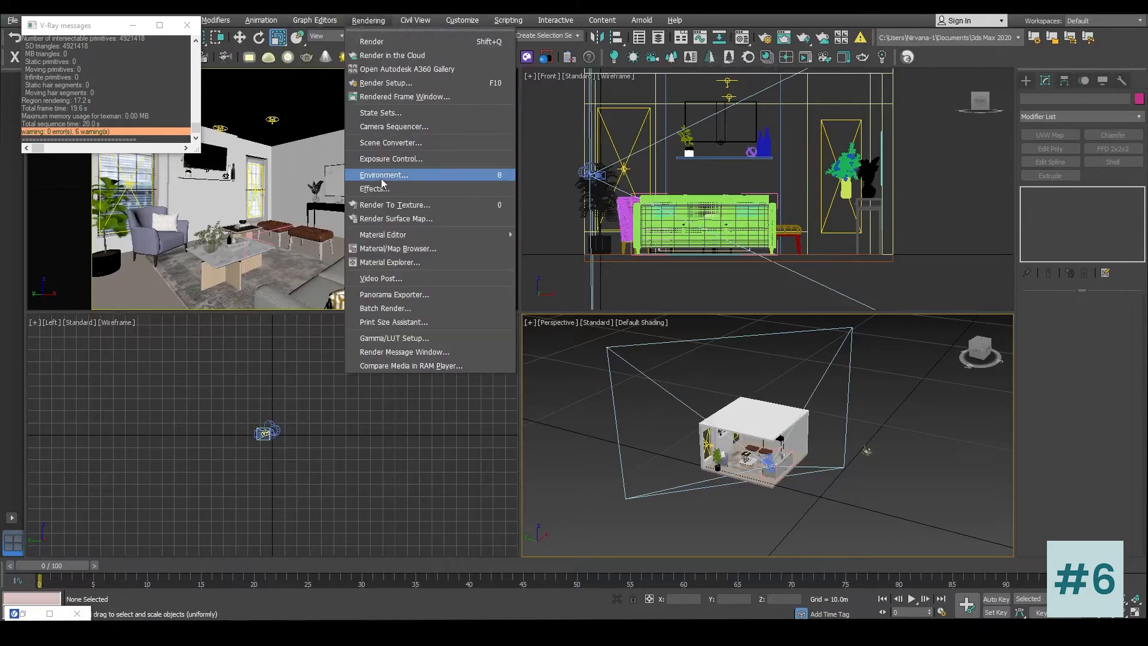
left_click(393, 176)
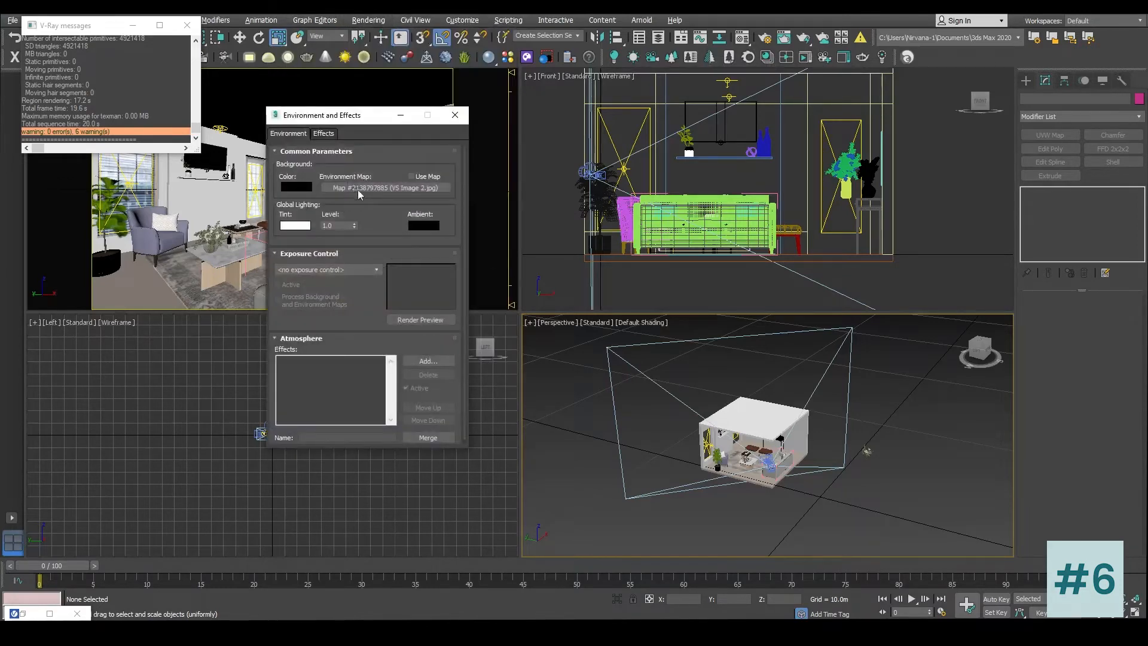
left_click(455, 115)
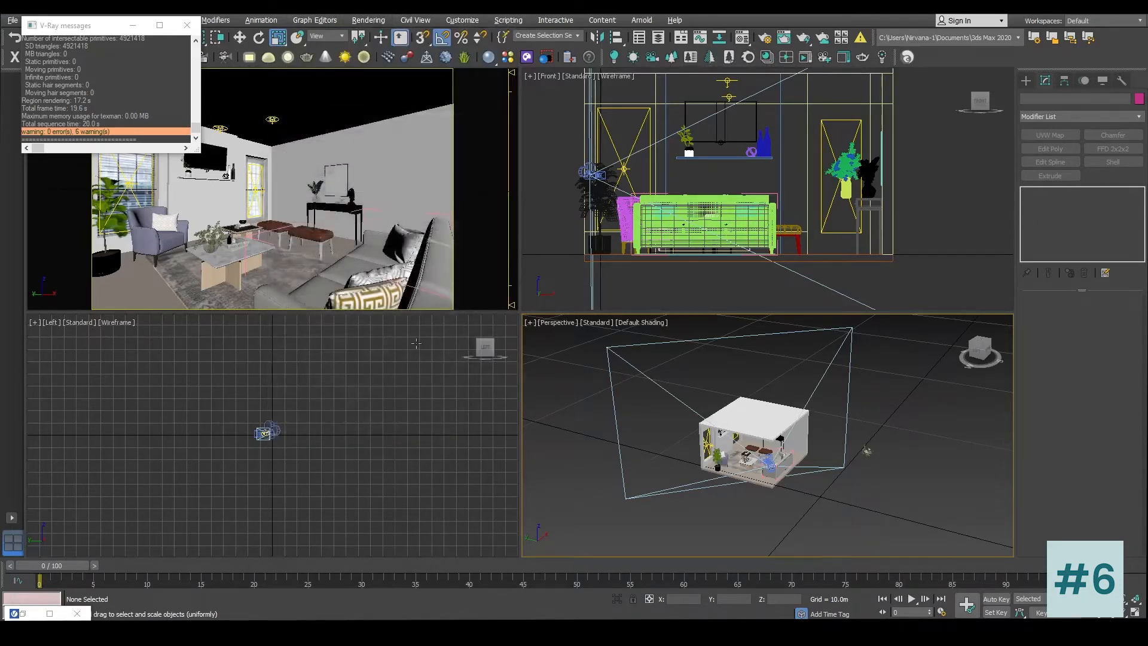
left_click(187, 26)
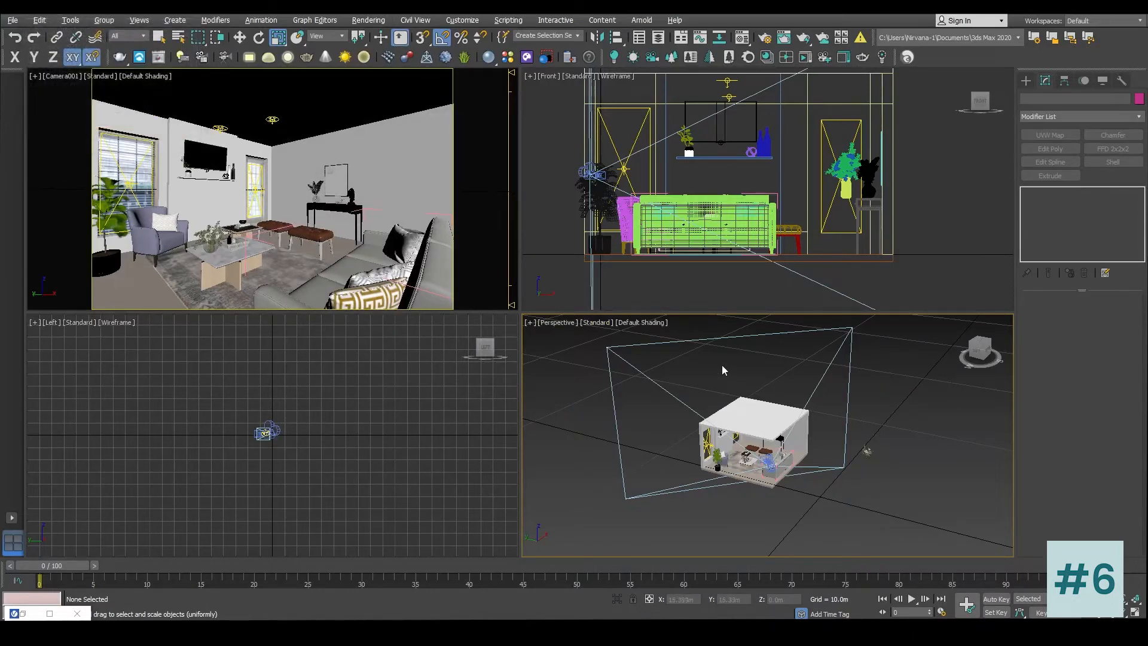
Step: Maximize the camera view and render only the TV region in the V-Ray frame buffer, re-enabling the region after stopping a full render
right_click(358, 168)
key("alt+w")
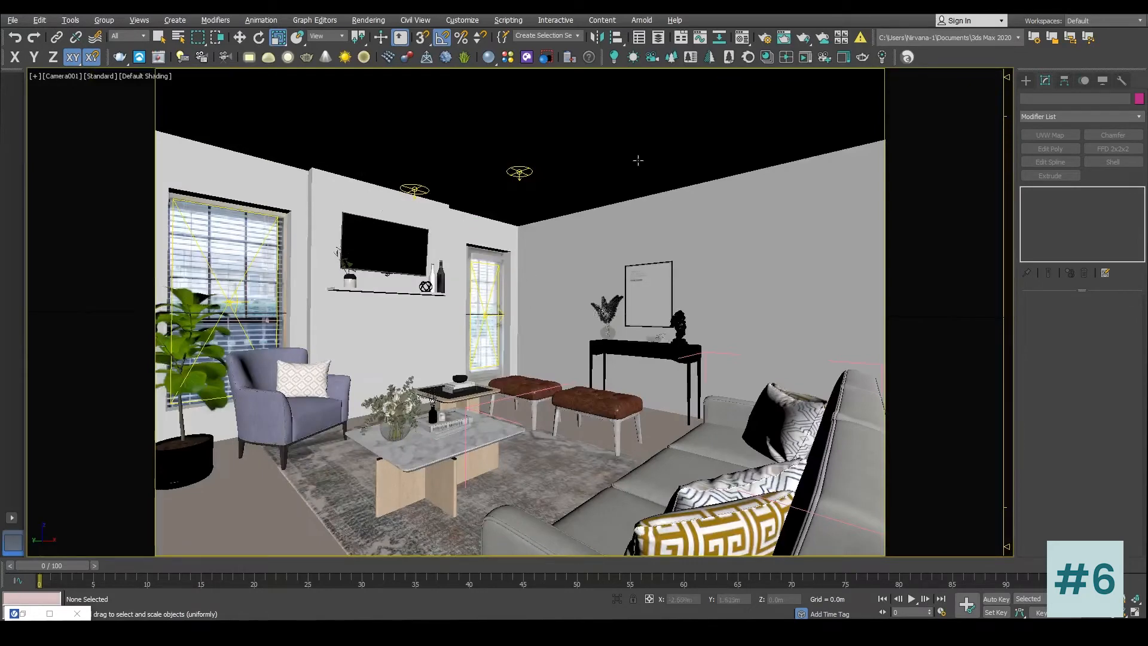
right_click(592, 134)
left_click(626, 285)
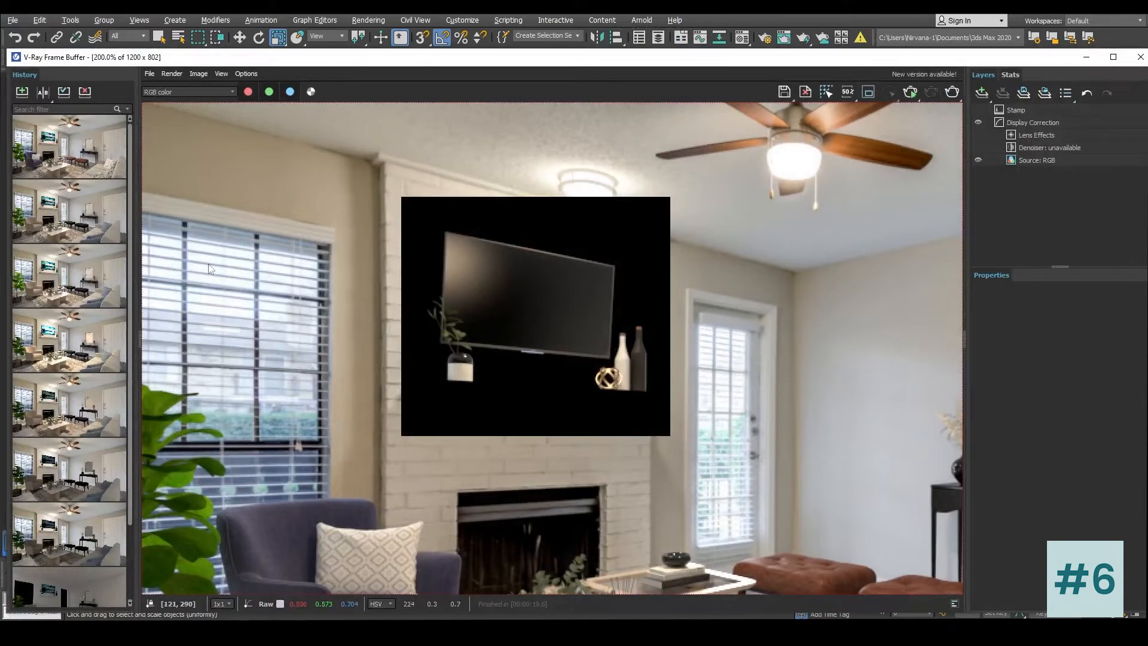
left_click(951, 92)
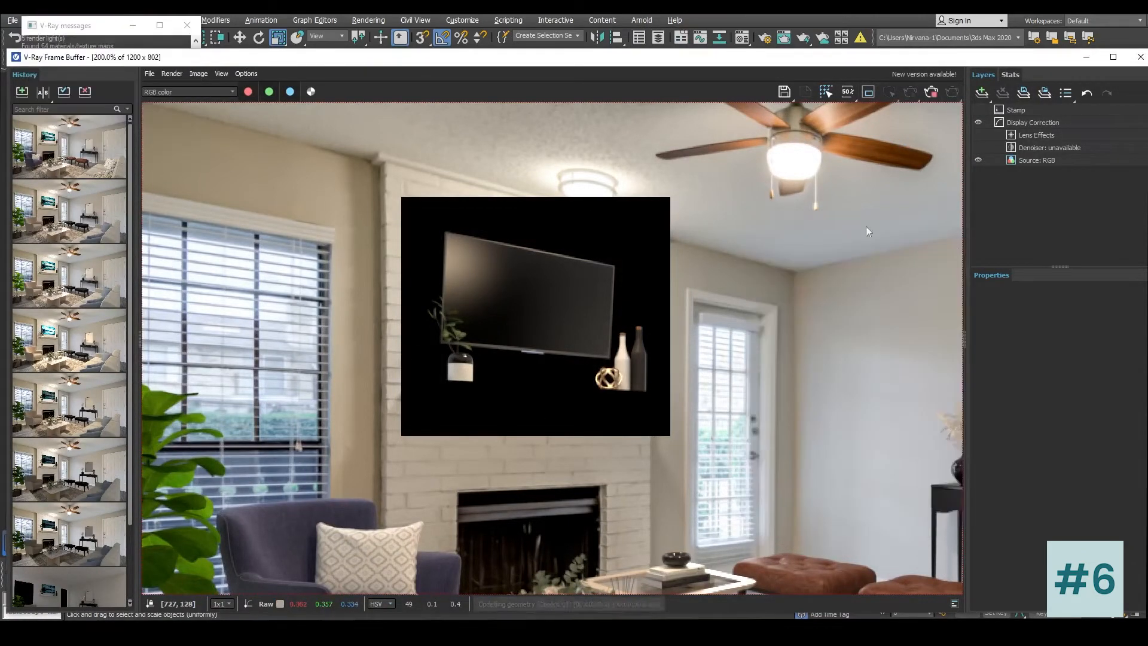
left_click(870, 93)
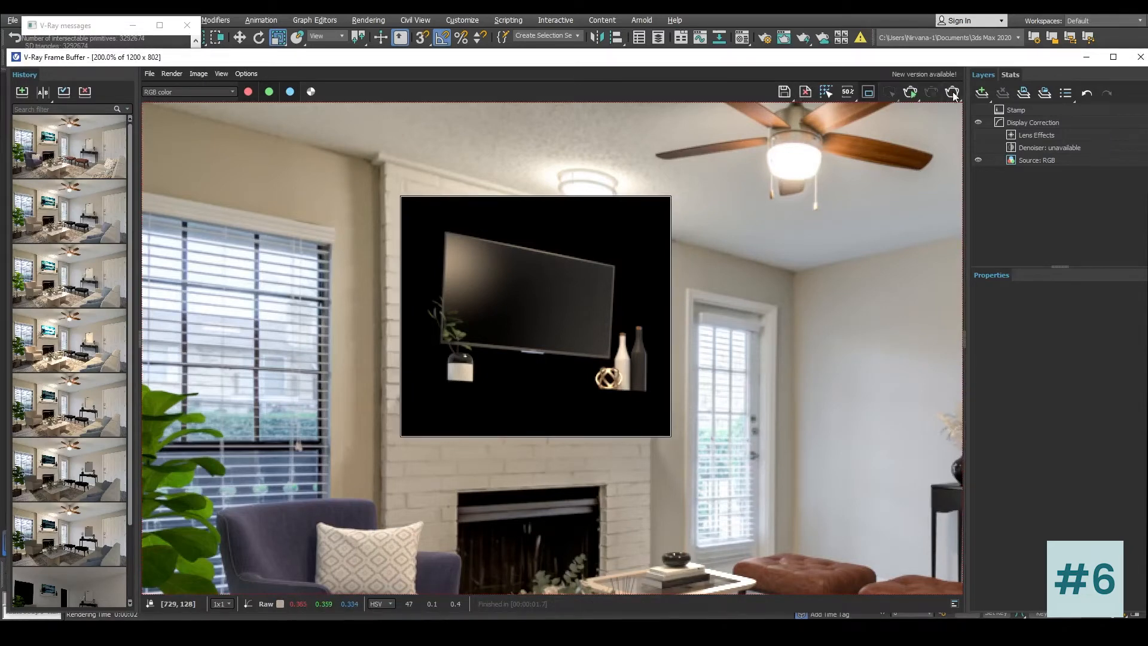
left_click(952, 93)
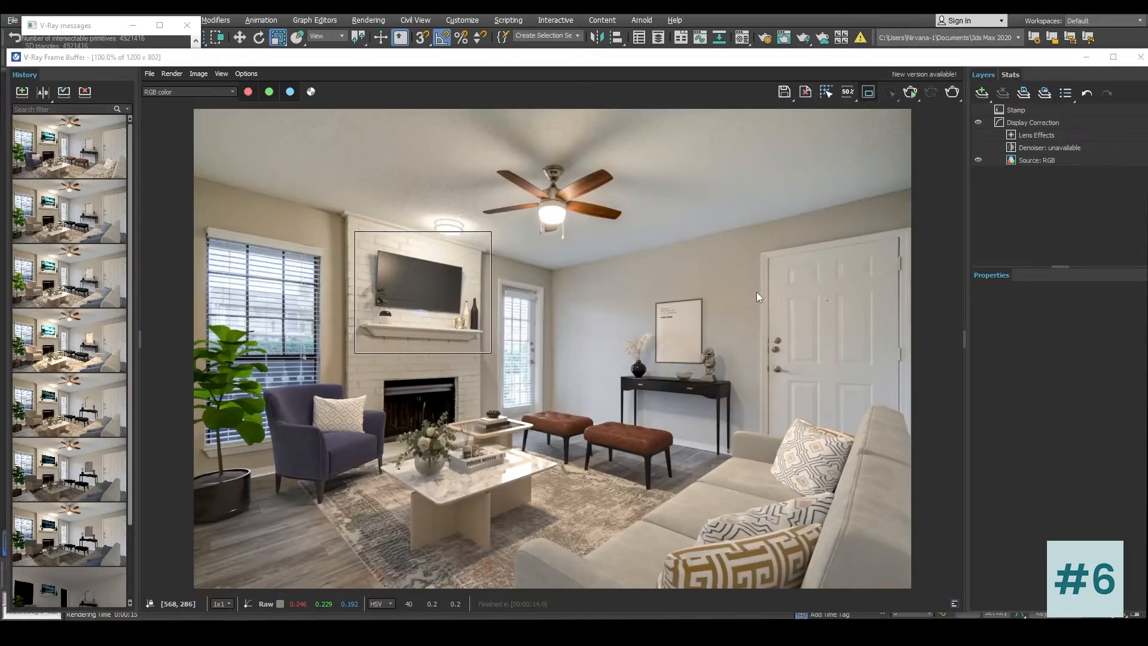
Step: Turn off the render region, inspect the TV and mantel decor in the render, and minimize the frame buffer
scroll(489, 289, "up", 2)
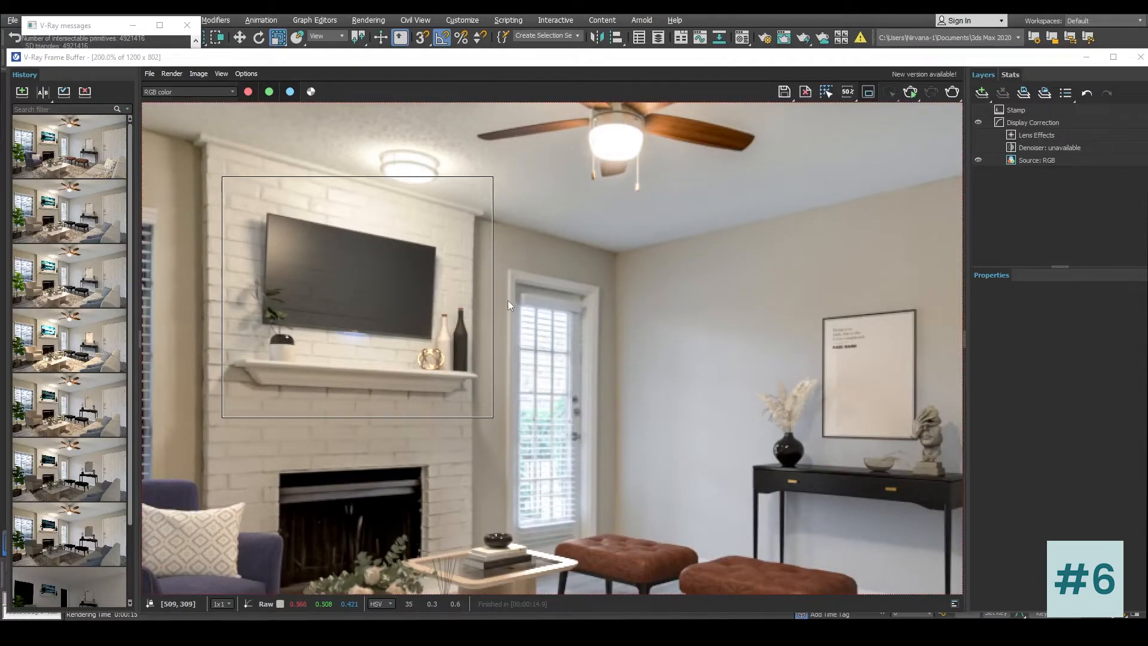
left_click(867, 93)
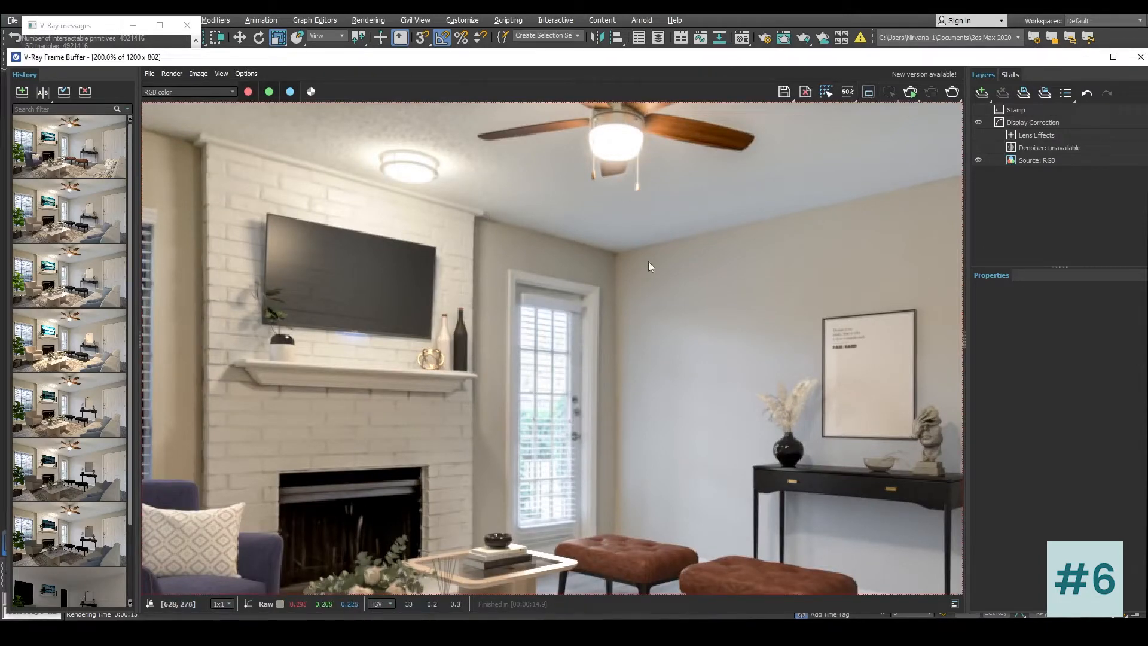
scroll(648, 260, "down", 2)
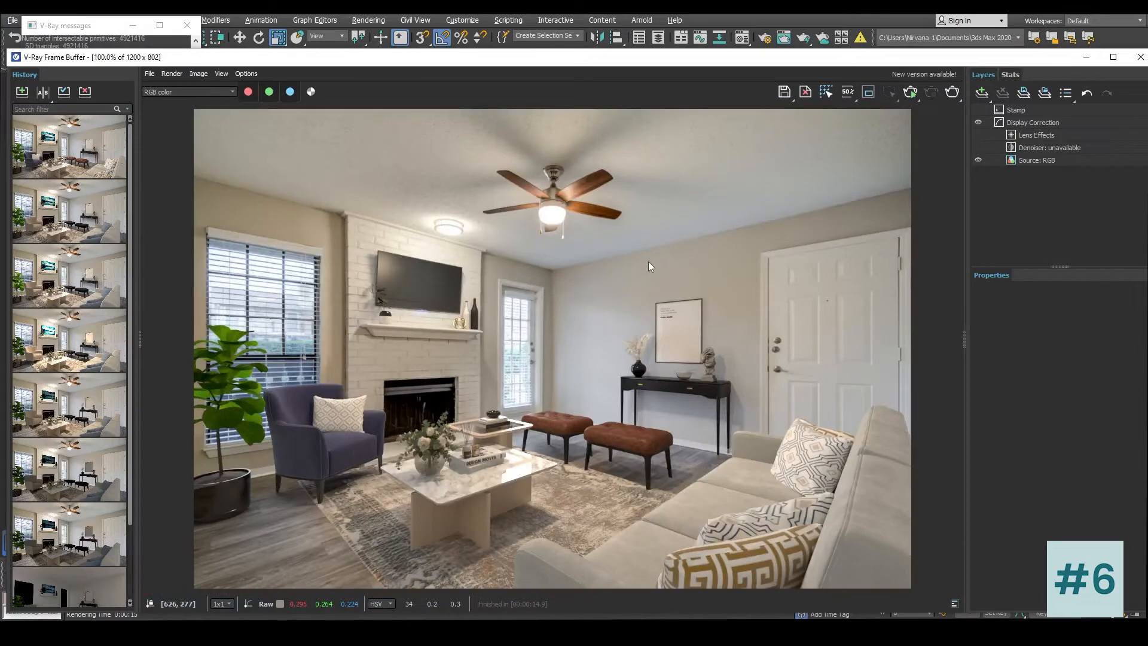
scroll(416, 247, "up", 2)
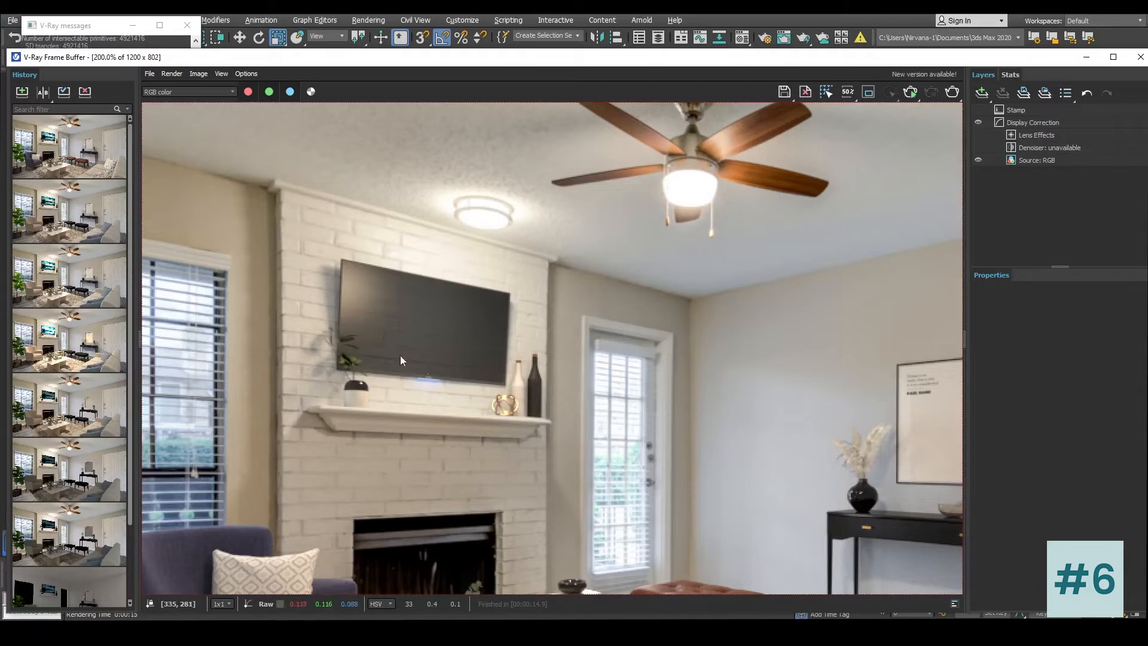
double_click(560, 332)
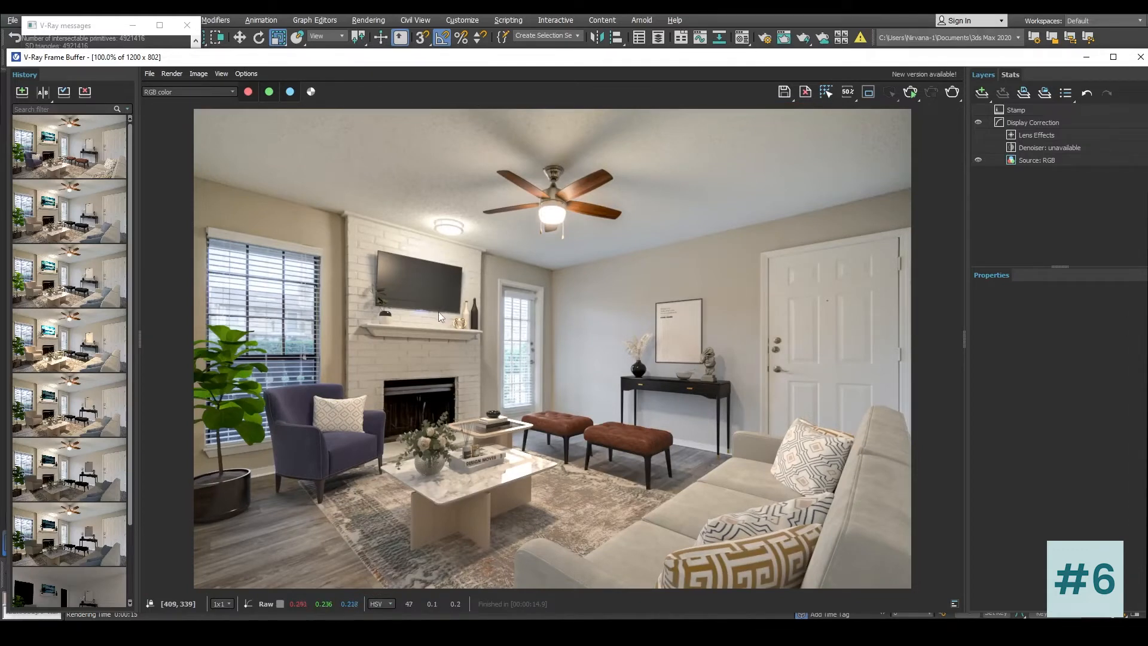
left_click(1087, 56)
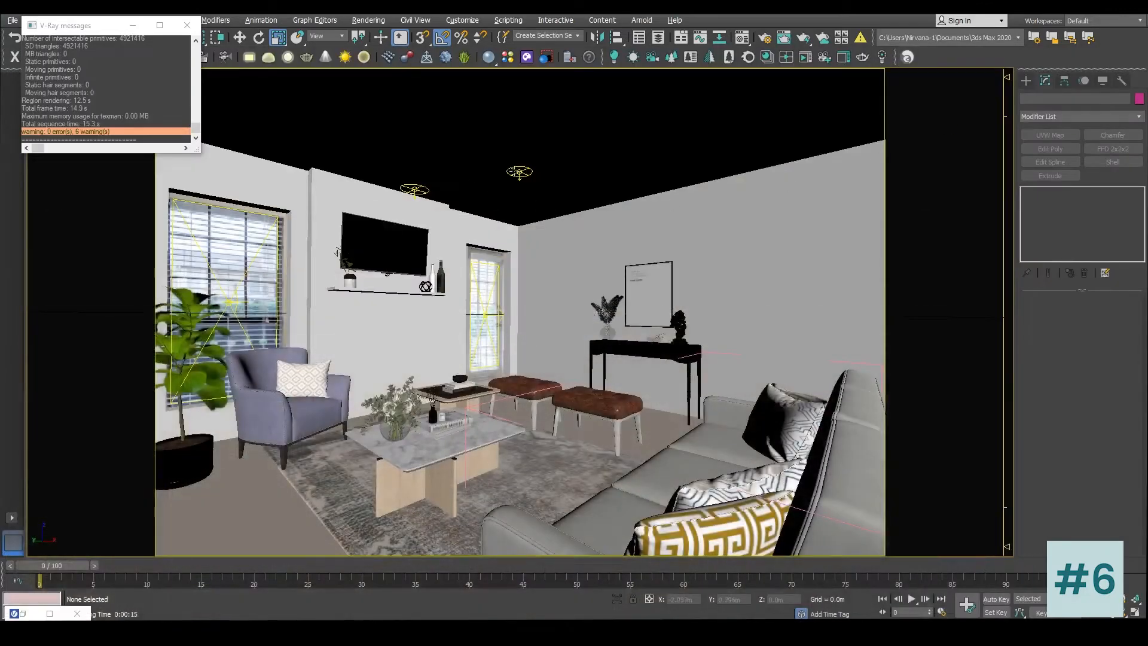
Step: Show the V-Ray environment settings in Render Setup to check the map used for the GI environment
left_click(742, 38)
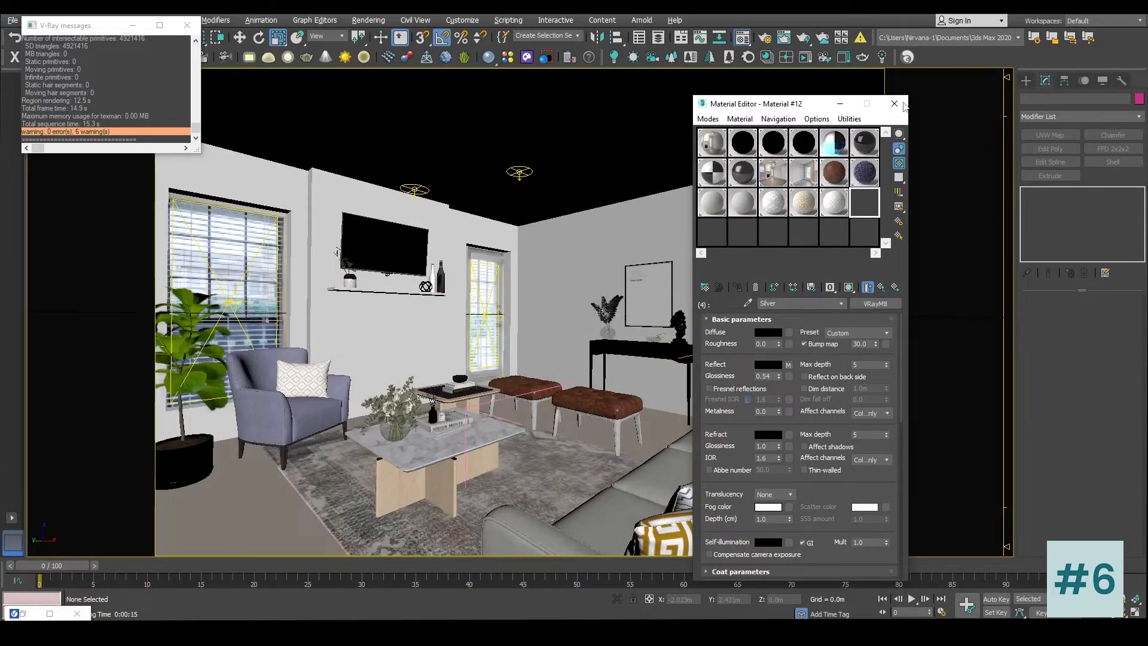
left_click(894, 104)
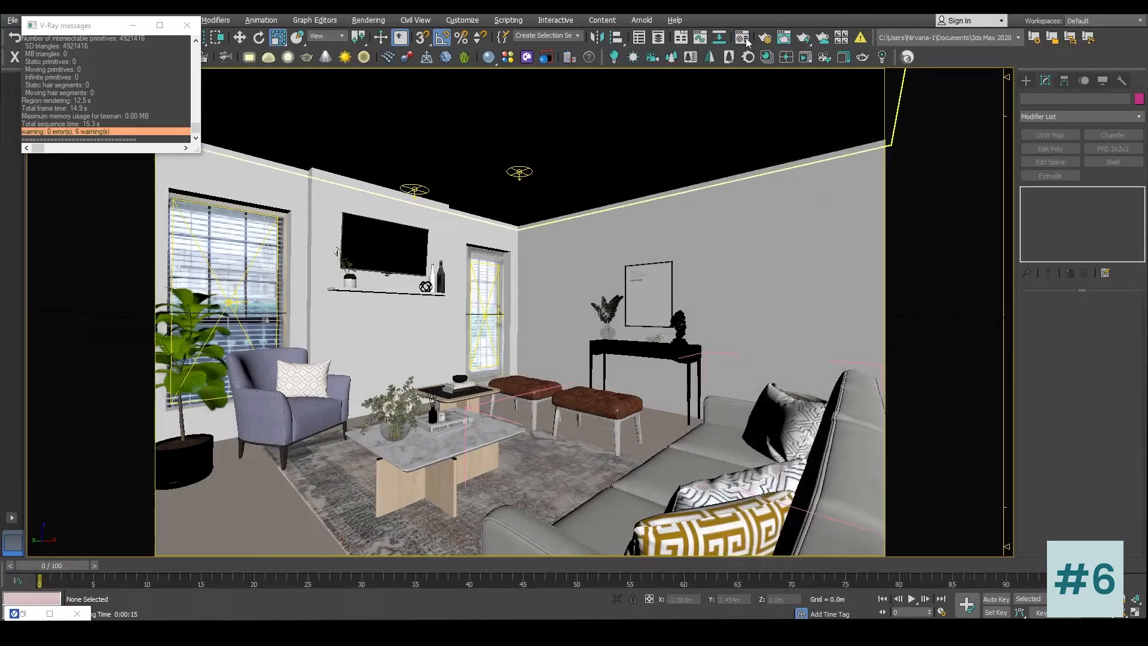
left_click(765, 38)
left_click(724, 176)
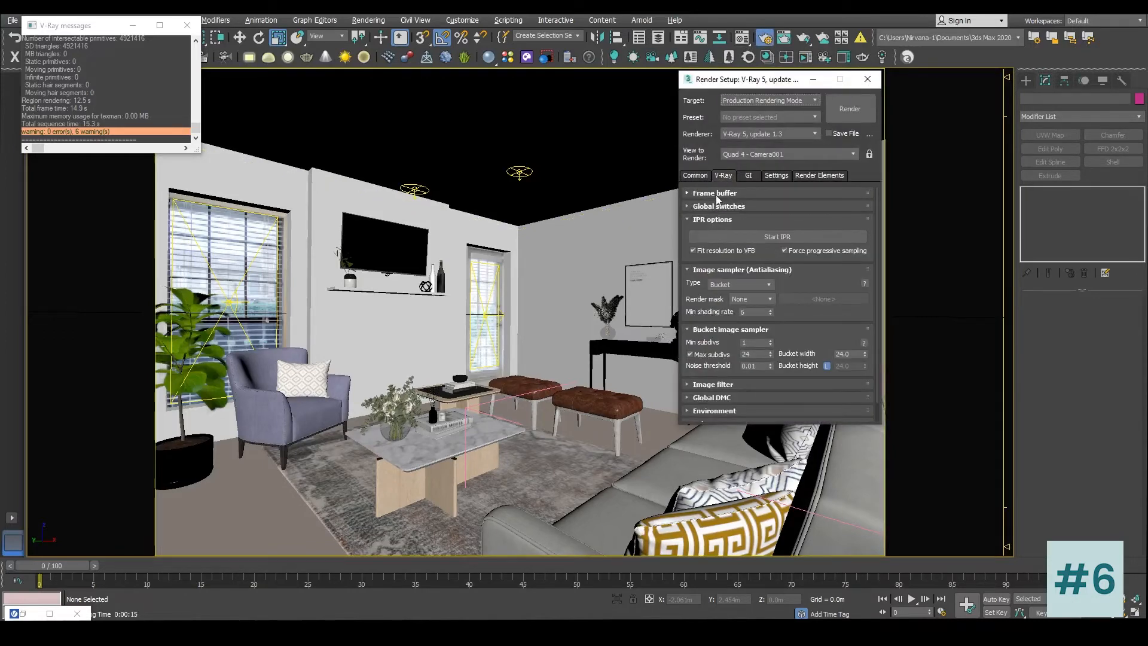
left_click_drag(777, 81, 711, 61)
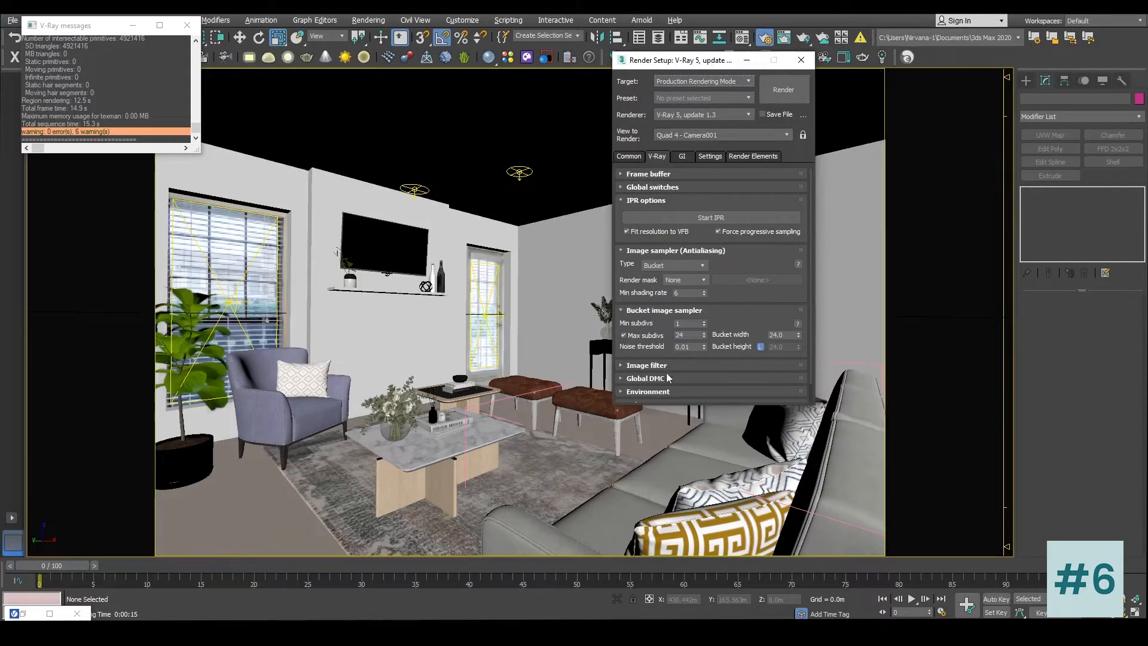
left_click(648, 391)
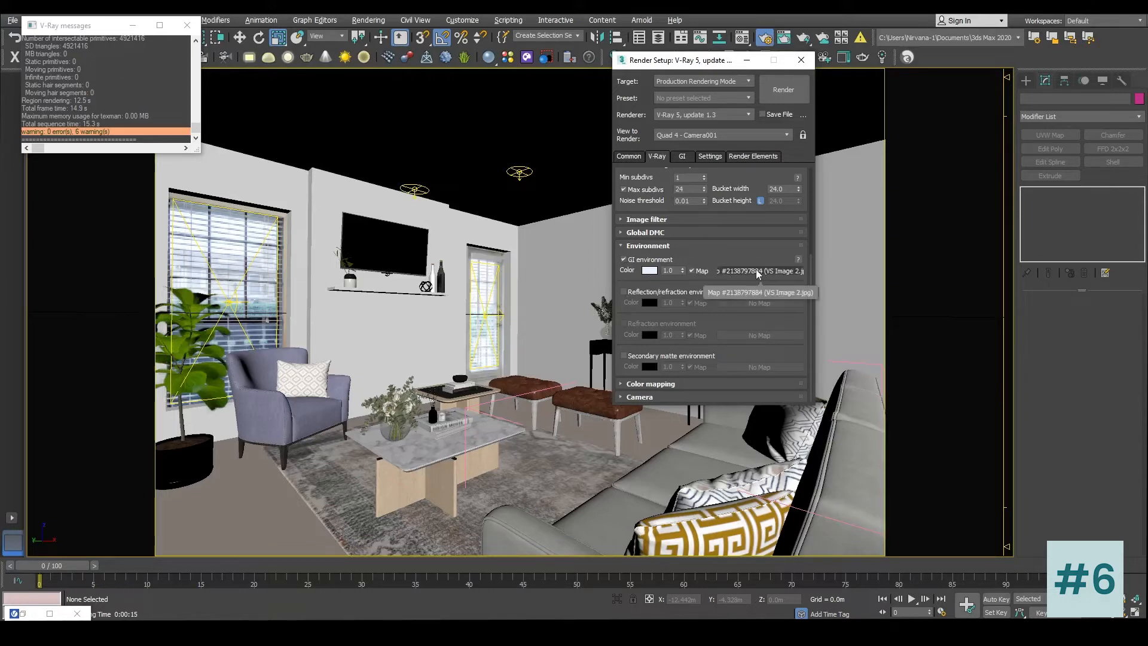
Step: Compare the mapping types of the two VS Image 2.jpg environment maps in the Material Editor
left_click(741, 39)
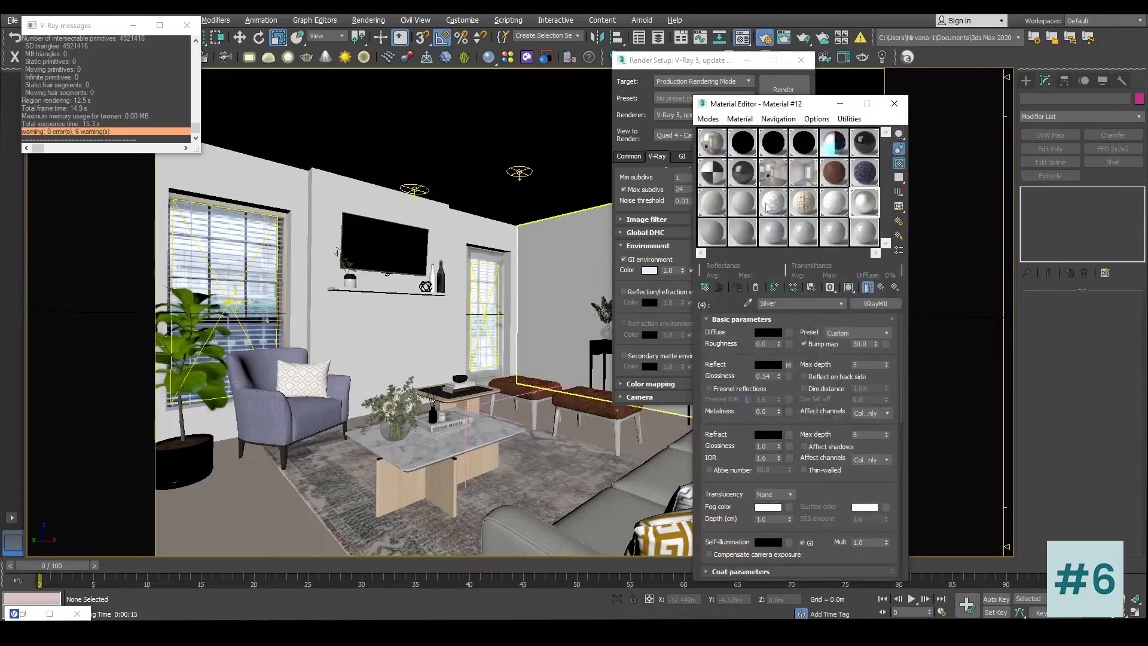
left_click(805, 174)
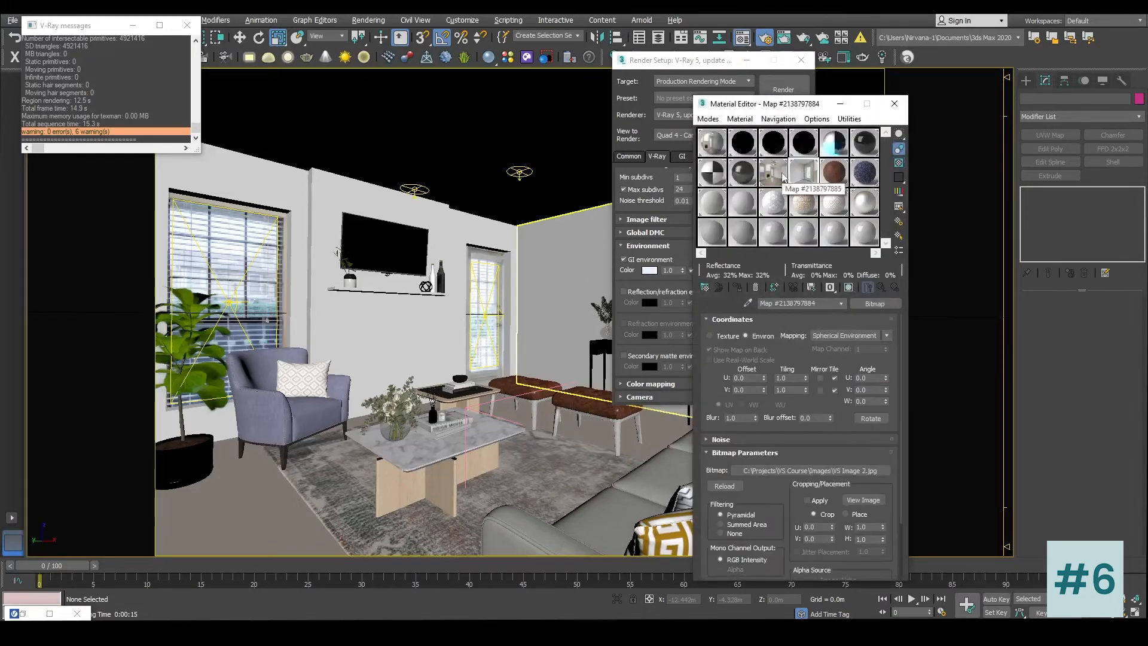
left_click(802, 174)
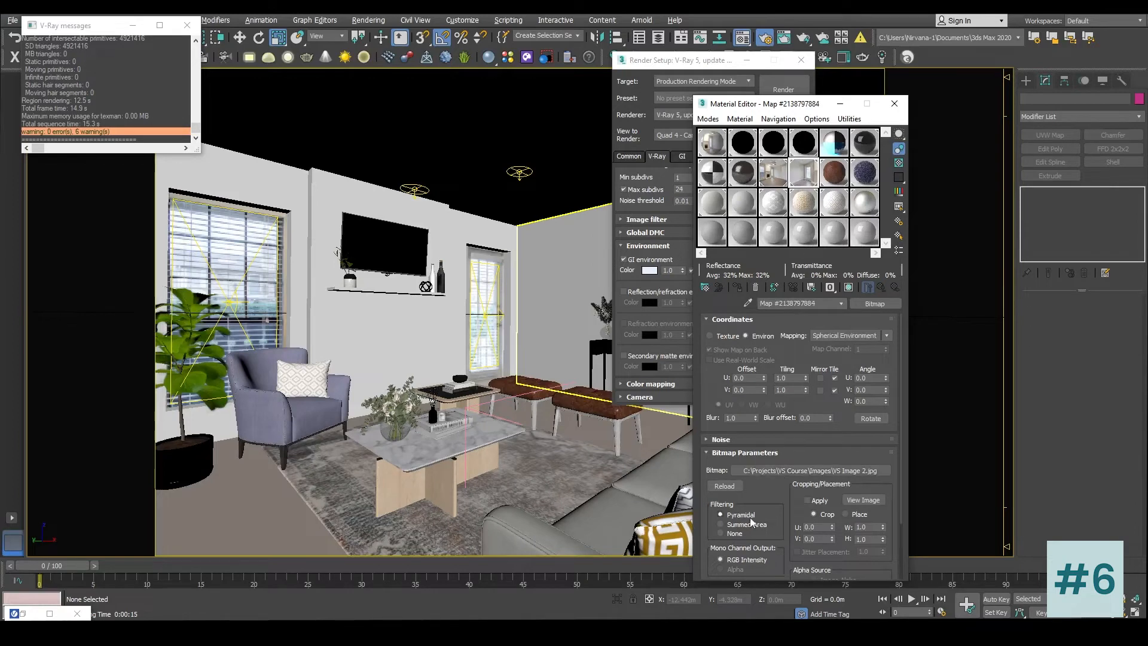
left_click(772, 181)
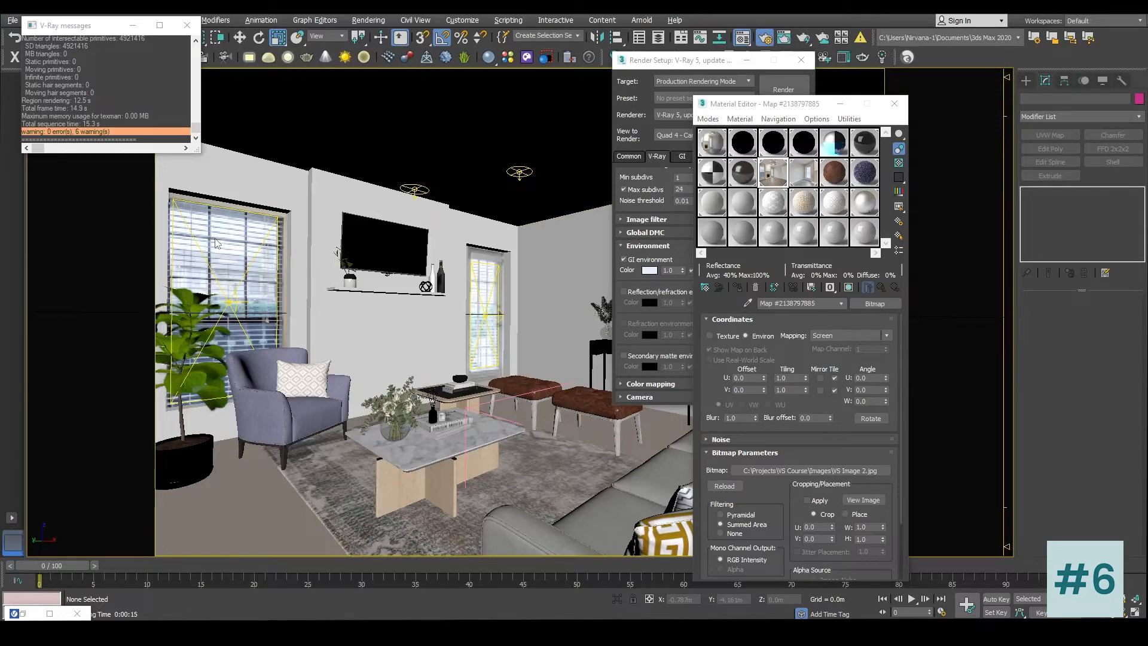
Step: Enable the Reflection/refraction environment override and assign it an instance of the GI environment's VS Image 2.jpg map
left_click_drag(777, 105, 957, 116)
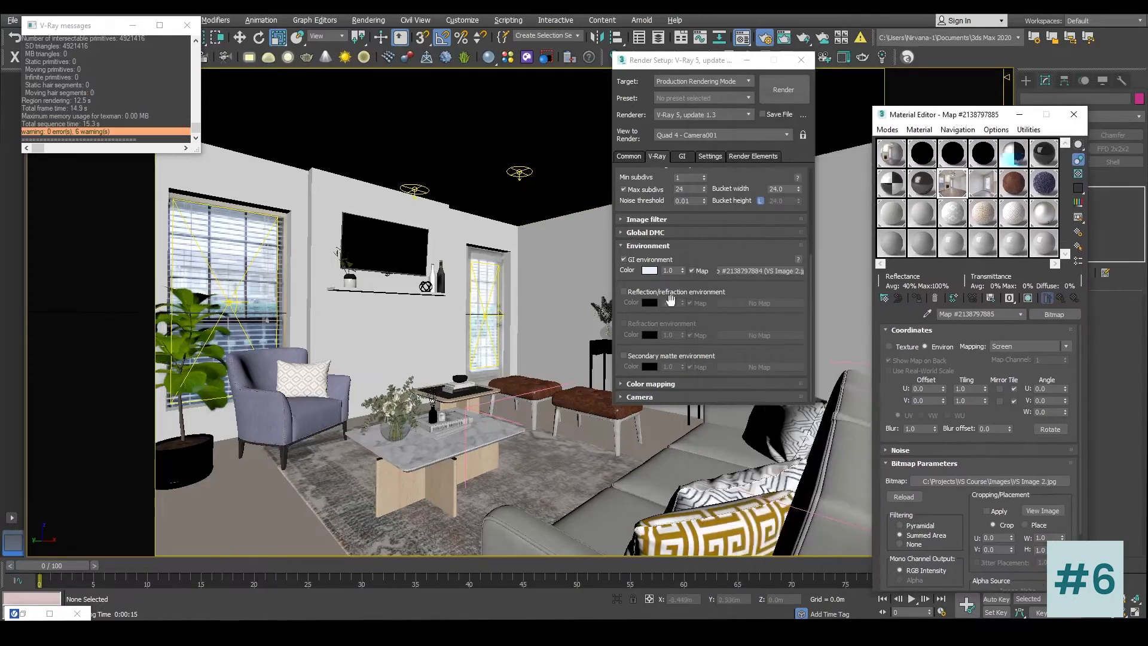
left_click(639, 301)
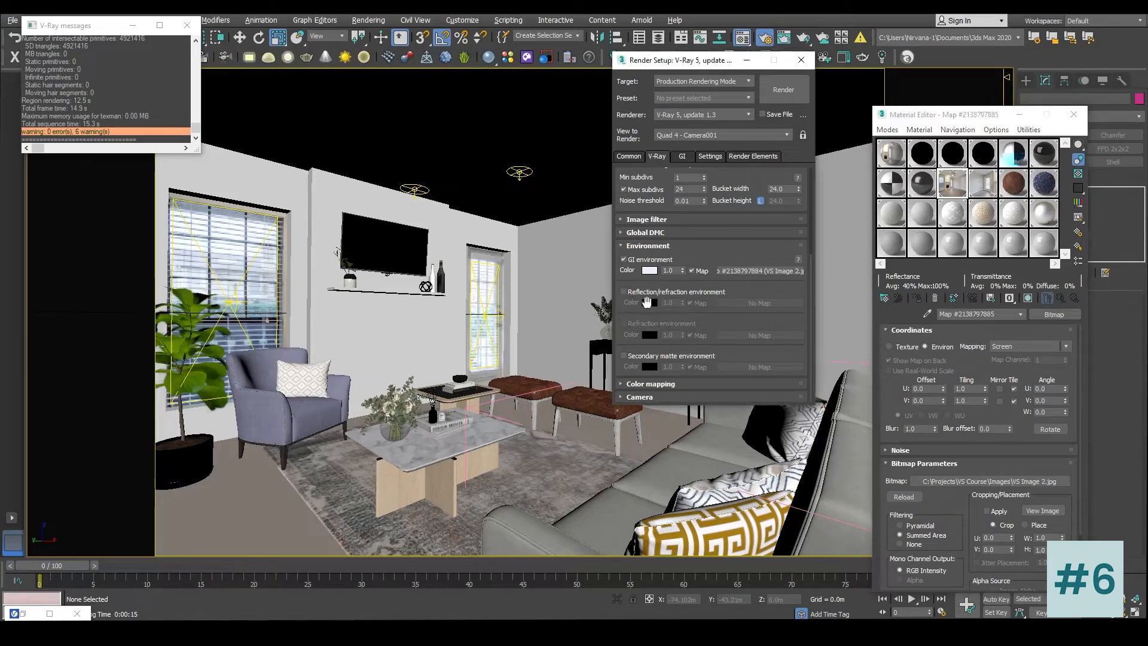
left_click(624, 291)
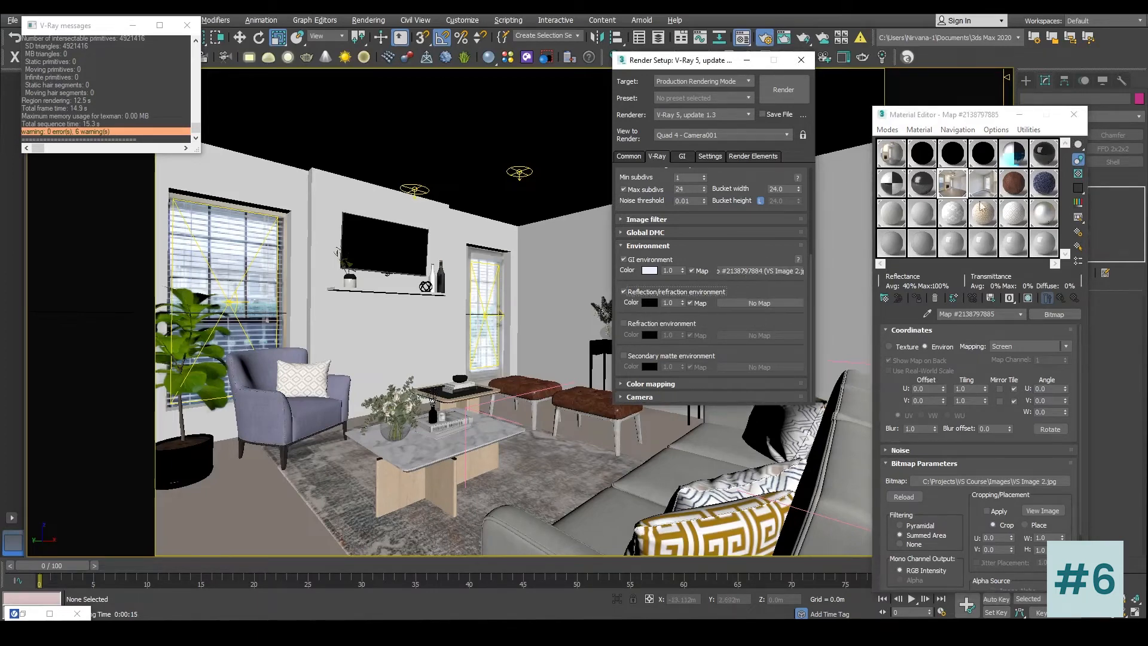
left_click_drag(743, 276, 758, 308)
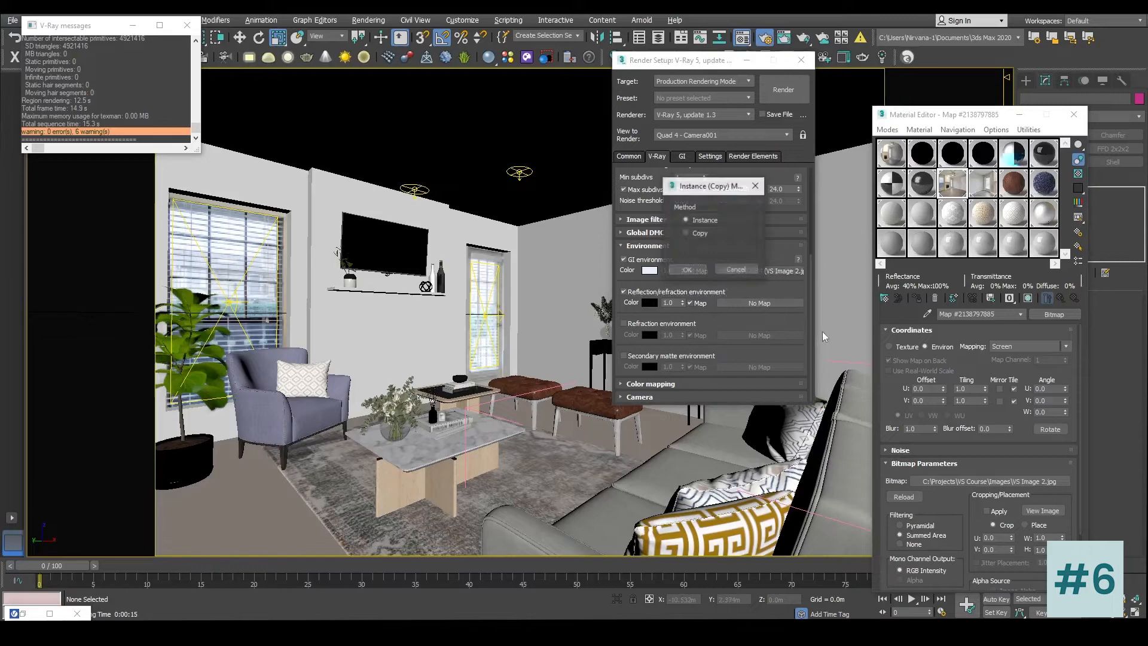
left_click(687, 269)
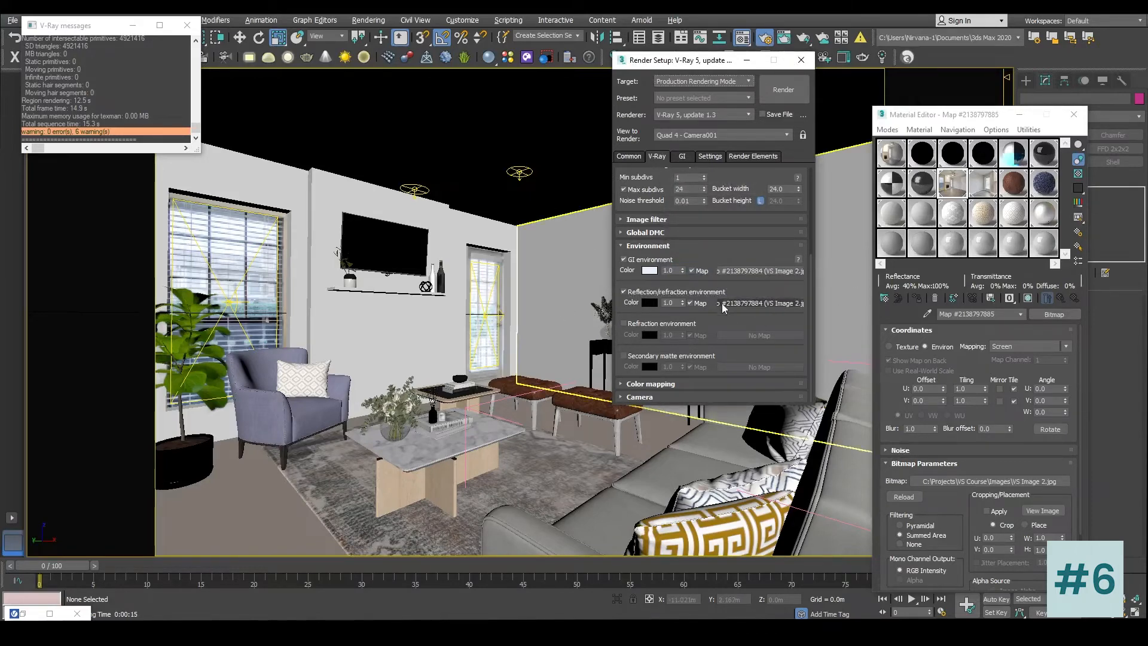
Step: Enable the Refraction environment override with an instance of the same VS Image 2.jpg map, and close Render Setup
left_click(624, 326)
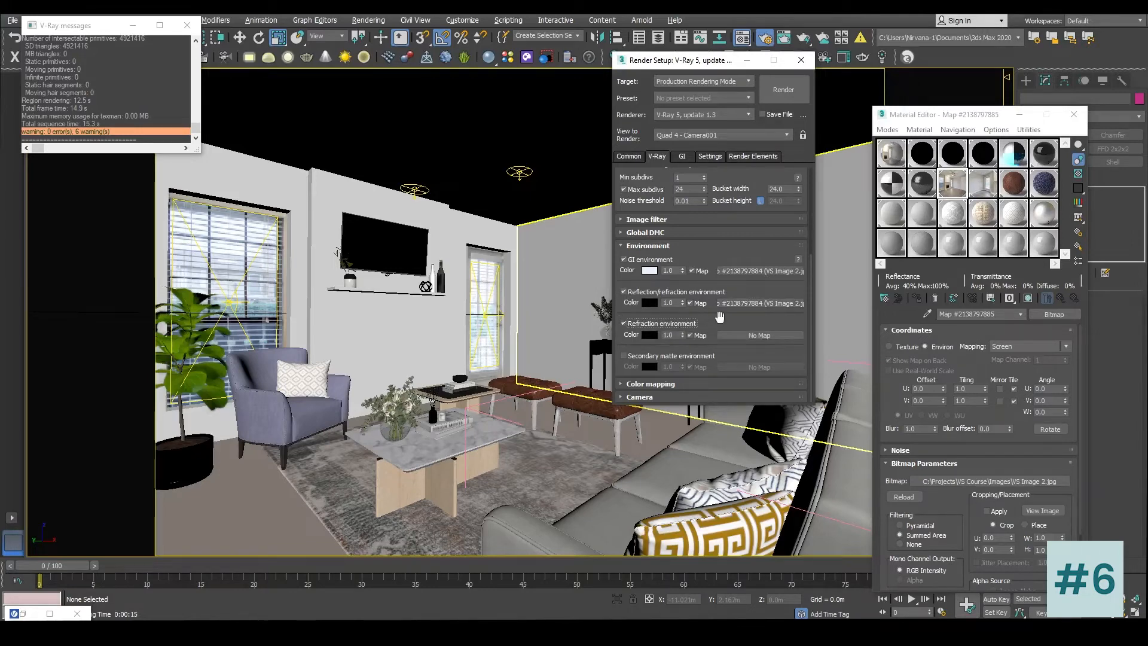
left_click(625, 324)
left_click_drag(751, 303, 748, 335)
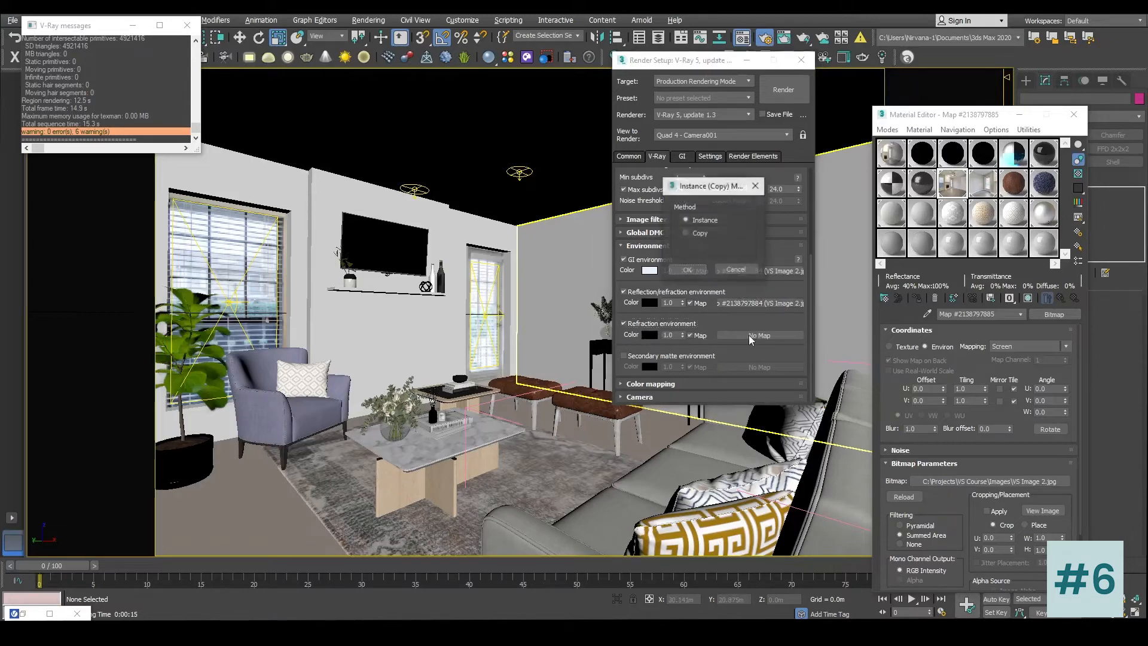
left_click(687, 269)
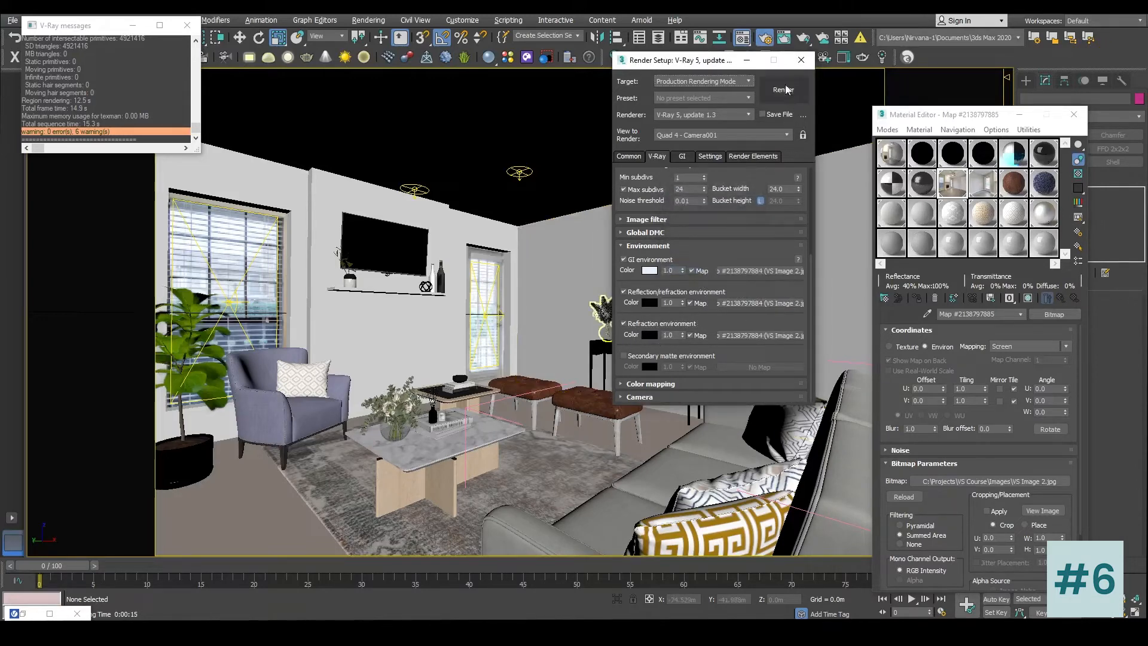
left_click(801, 60)
Step: Show the V-Ray frame buffer, render the region around the TV and mantel, and inspect the TV up close
right_click(532, 179)
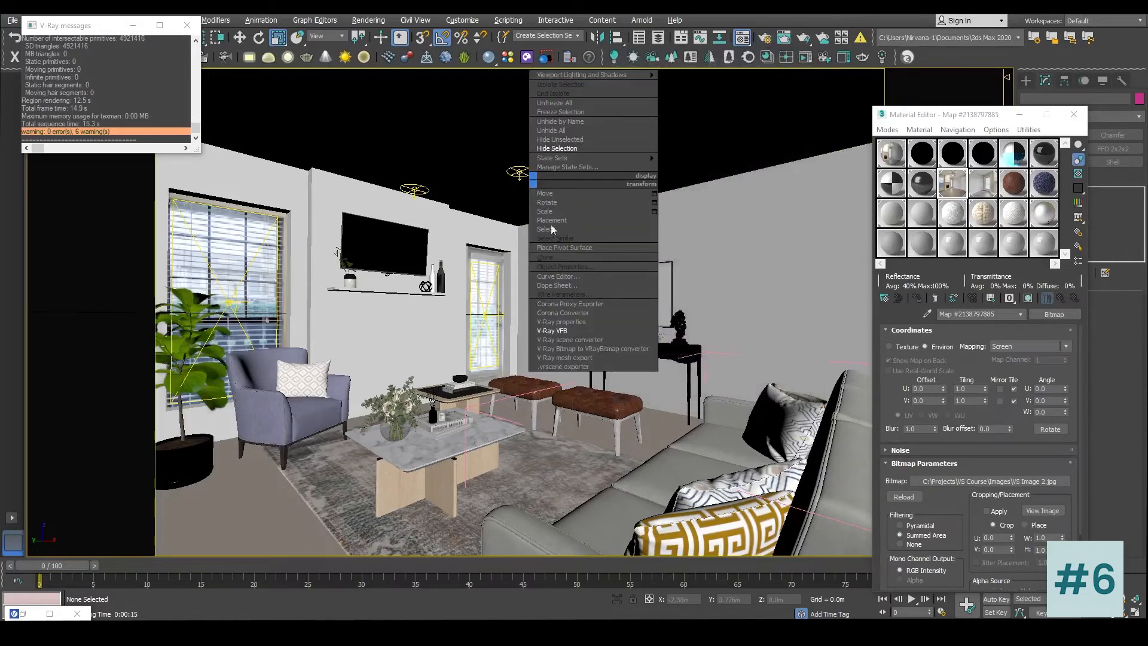
left_click(552, 330)
left_click(866, 92)
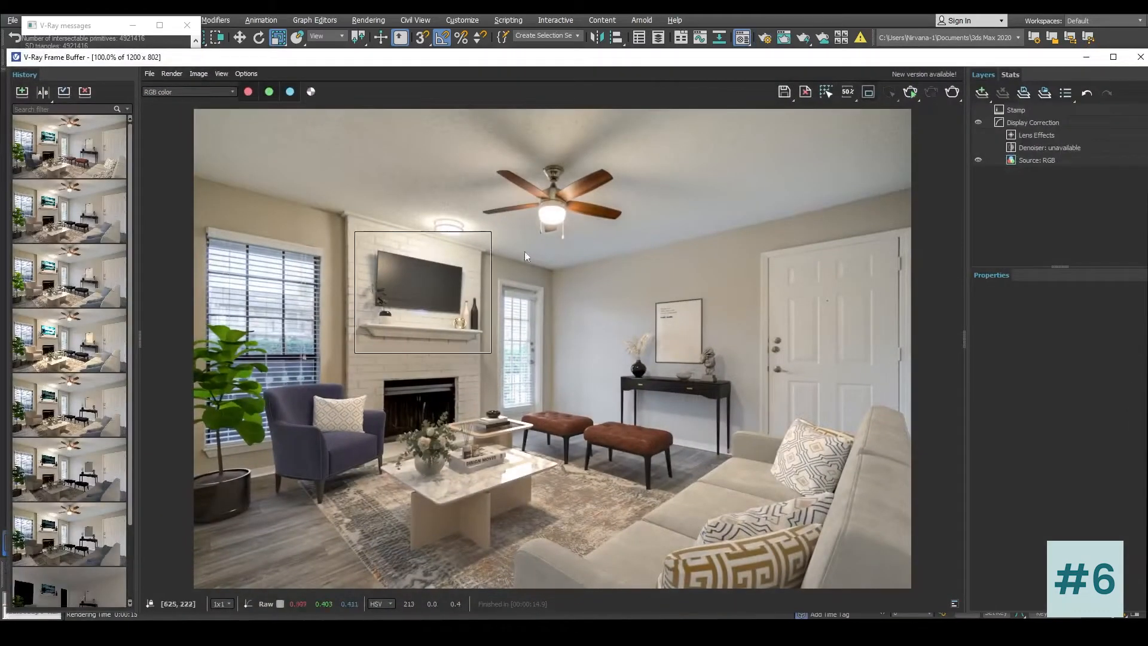
left_click(951, 92)
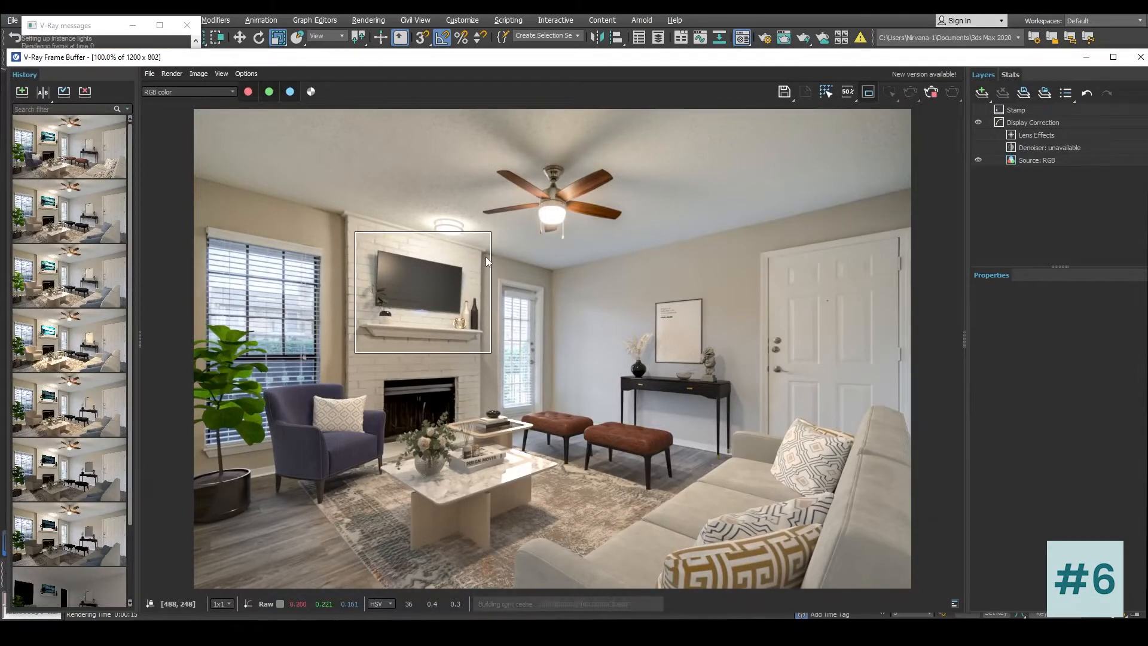
scroll(471, 257, "up", 1)
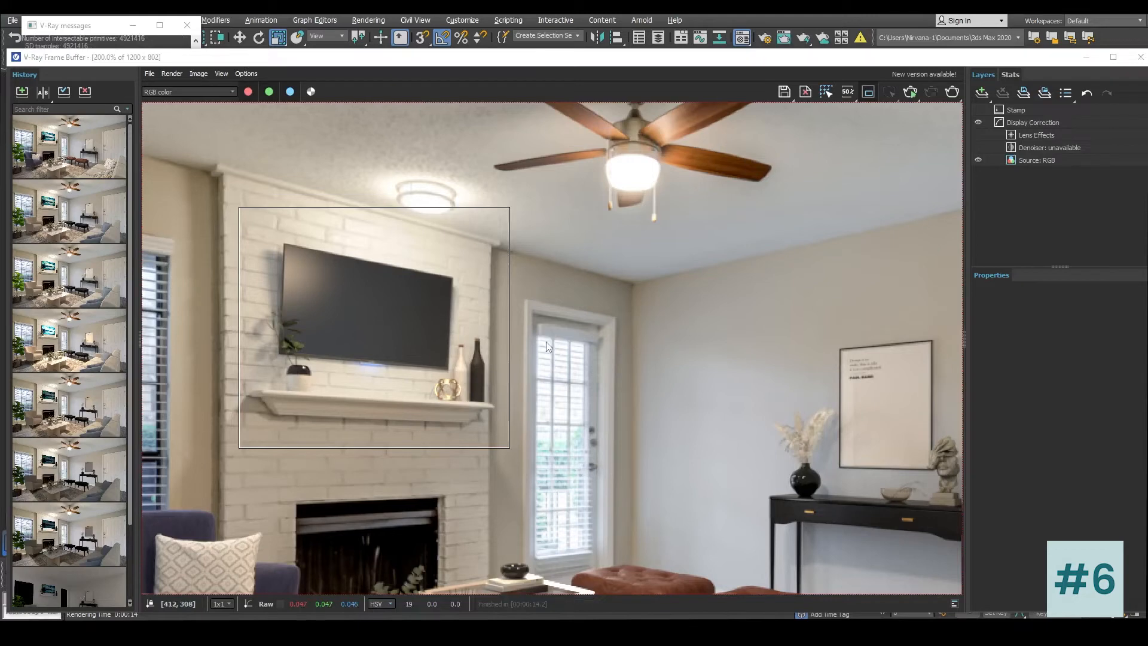
double_click(586, 399)
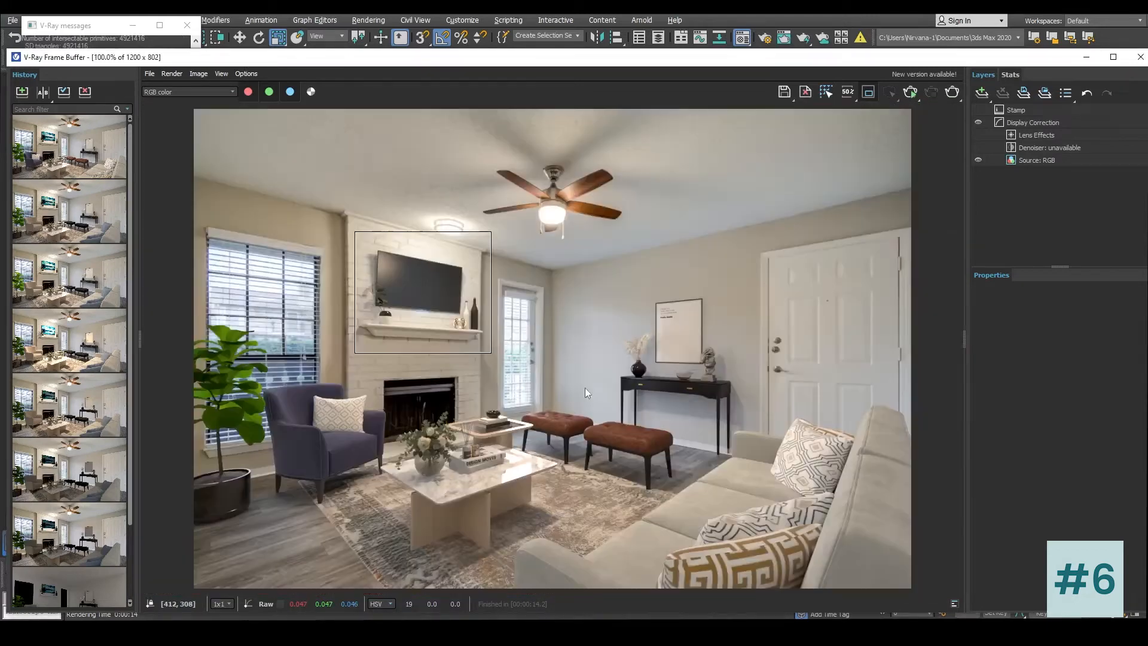
Step: Try to render a region around the framed picture above the black console table, and stop that render
scroll(701, 351, "up", 1)
left_click_drag(576, 247, 729, 420)
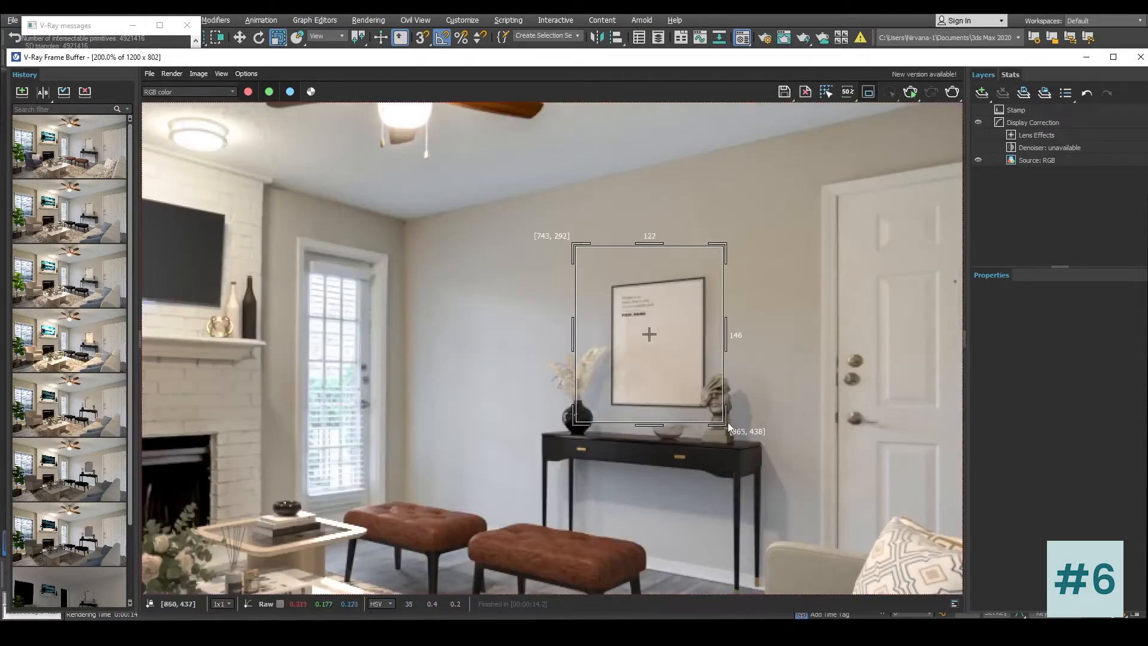
left_click(953, 91)
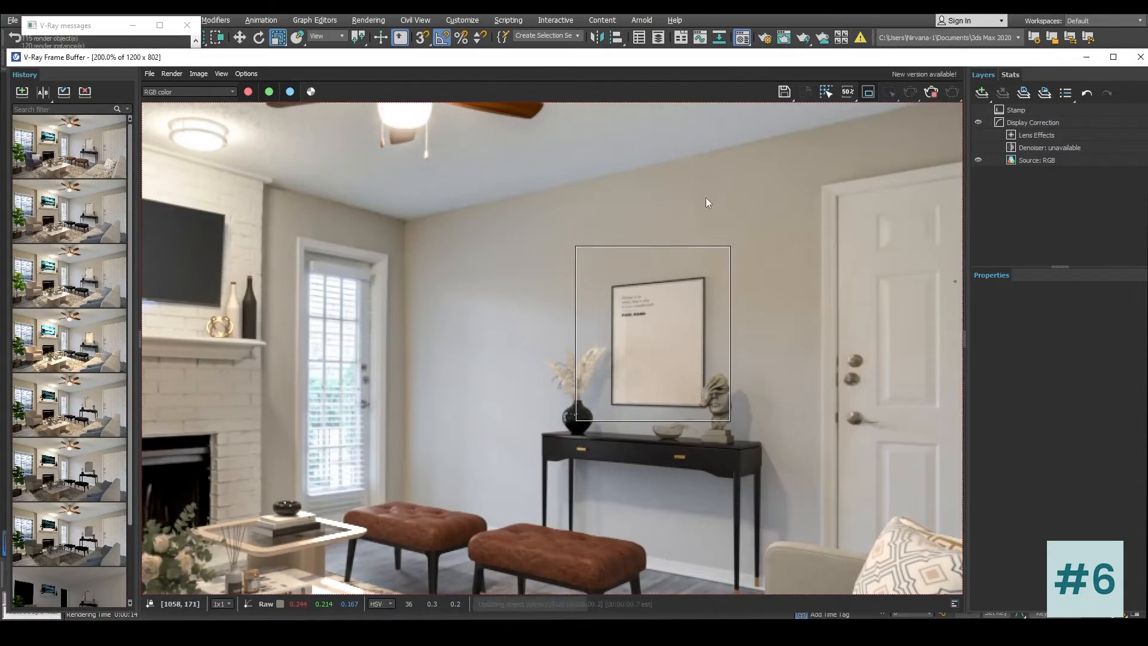
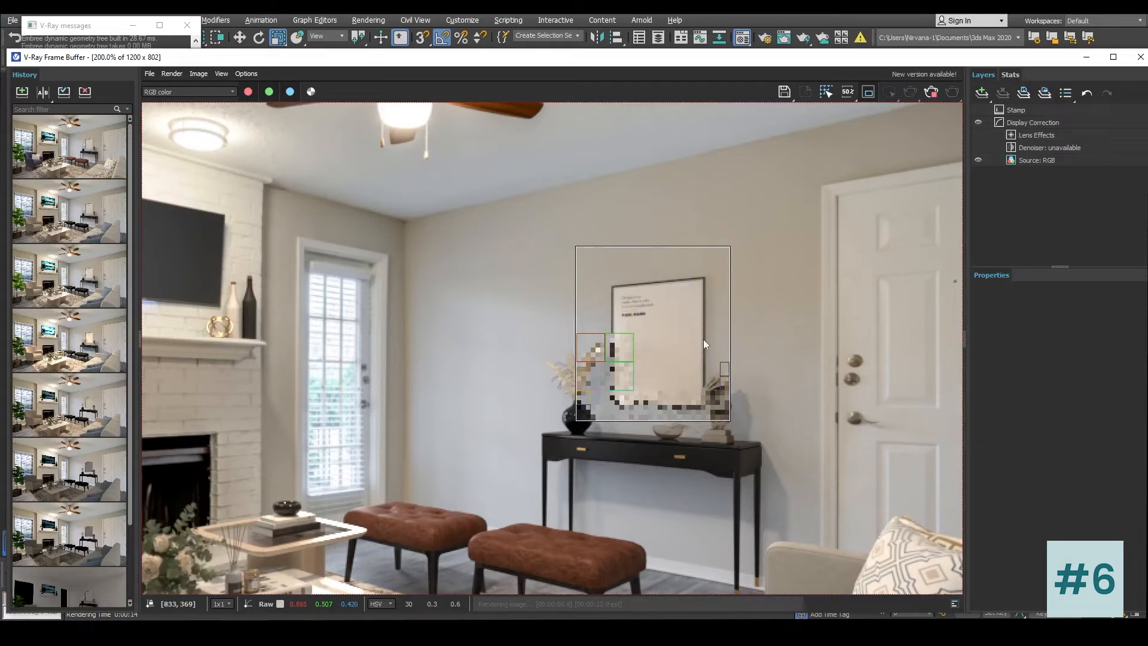
middle_click_drag(680, 358, 669, 306)
middle_click_drag(568, 316, 632, 292)
middle_click_drag(500, 321, 641, 305)
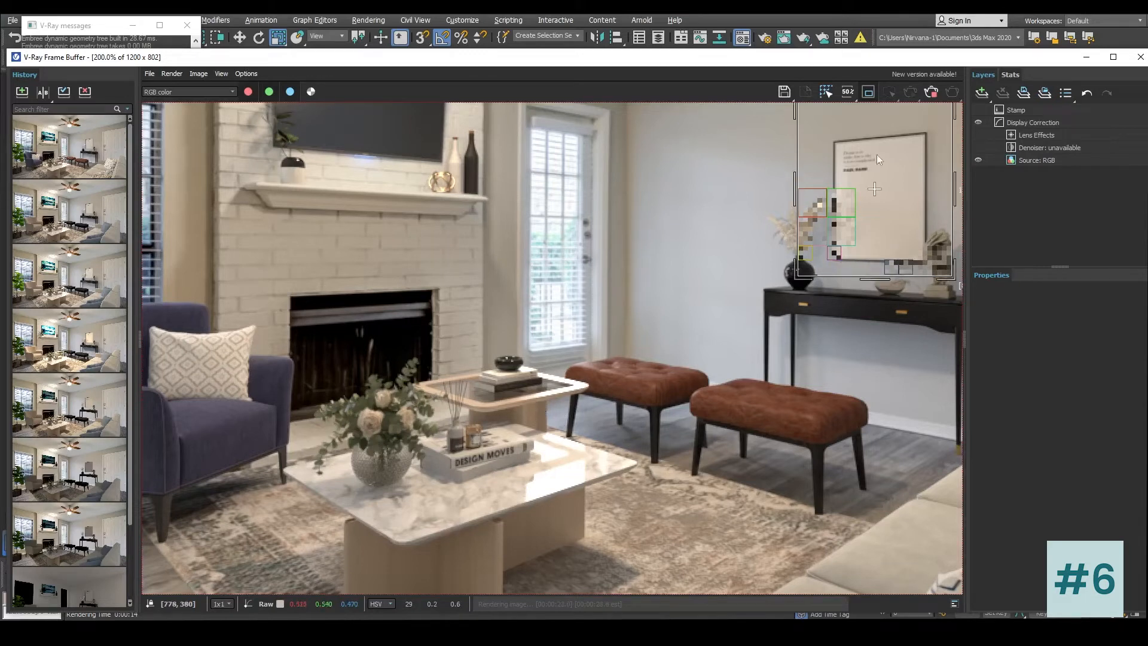
left_click(931, 93)
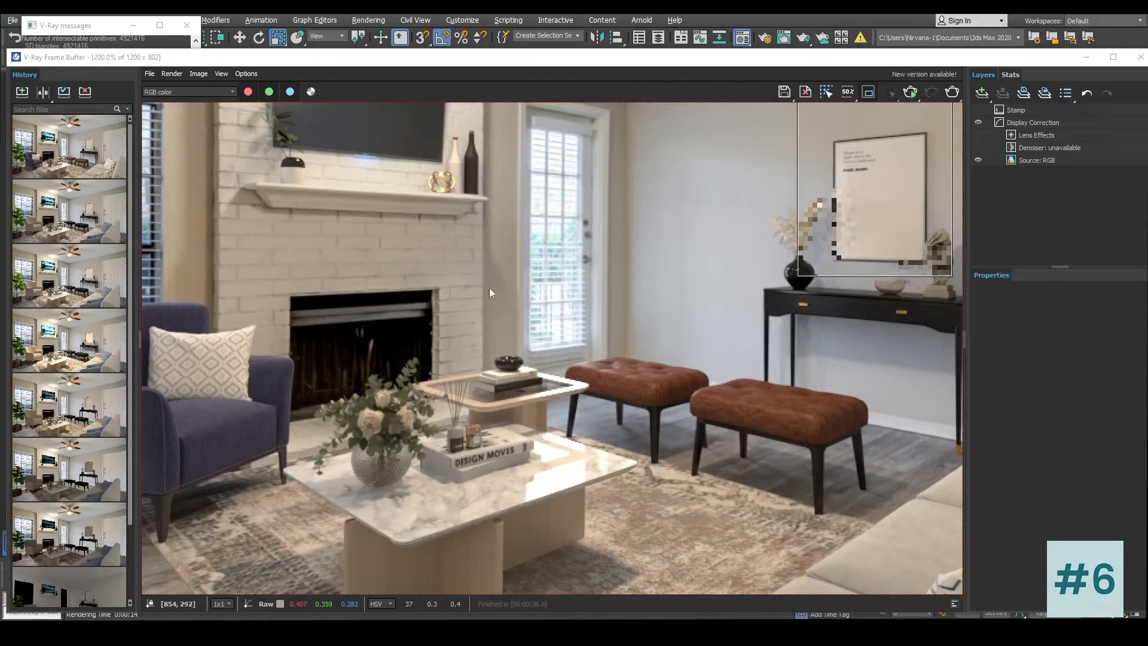
Step: Render a new region across the glossy end of the marble coffee table, and inspect the image up to the TV
left_click(868, 94)
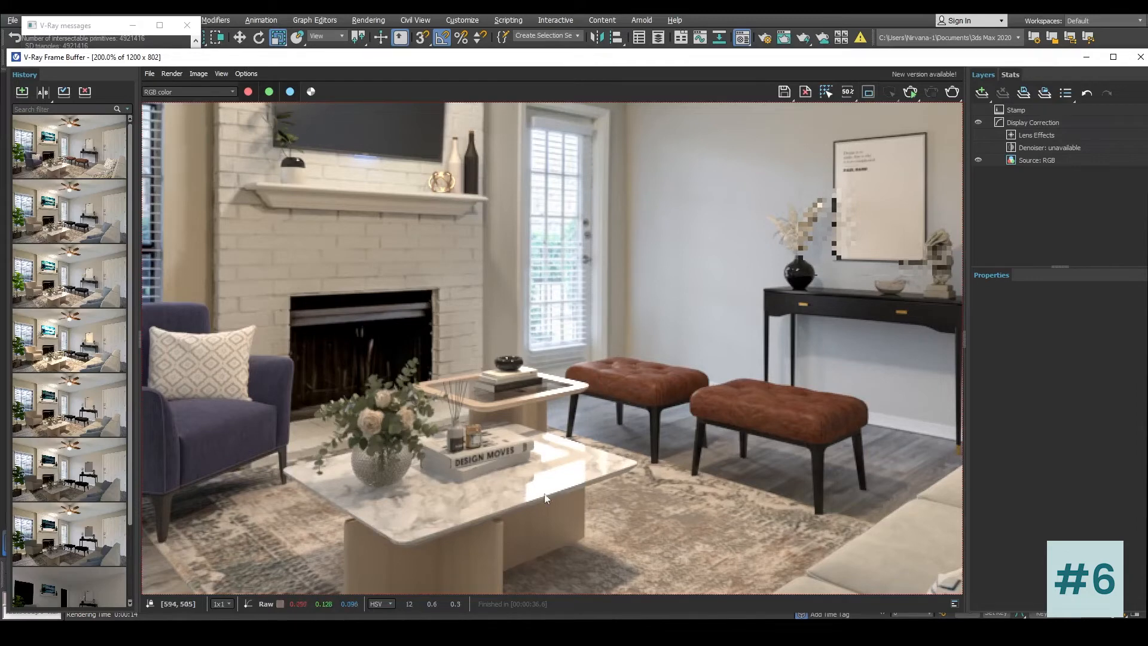
left_click(867, 94)
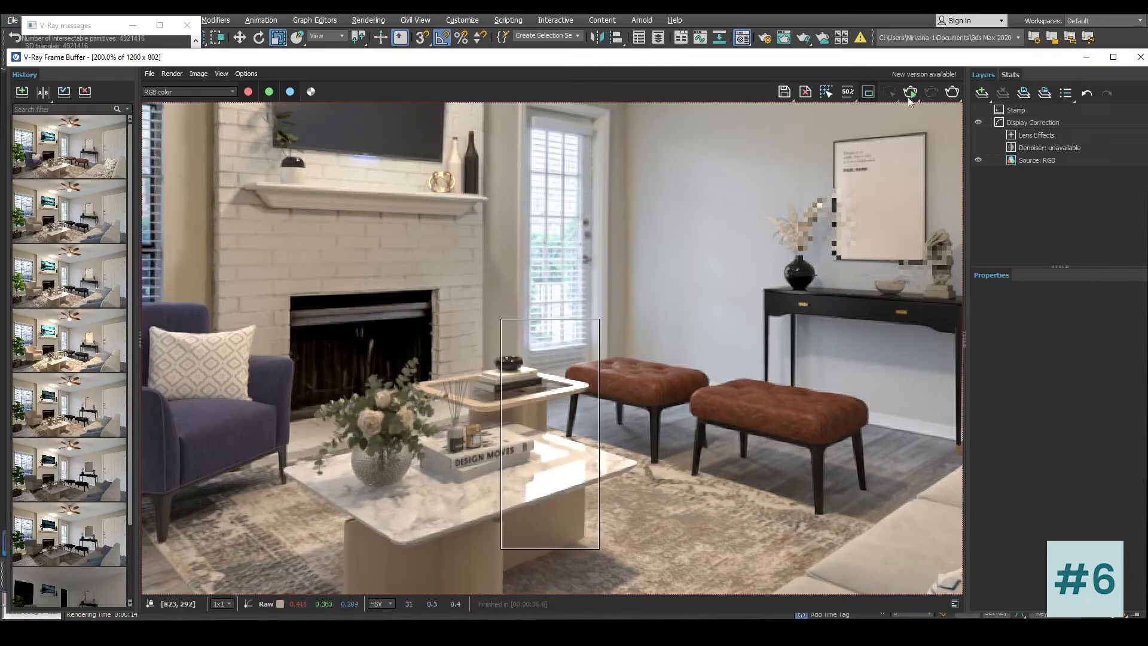
left_click(952, 93)
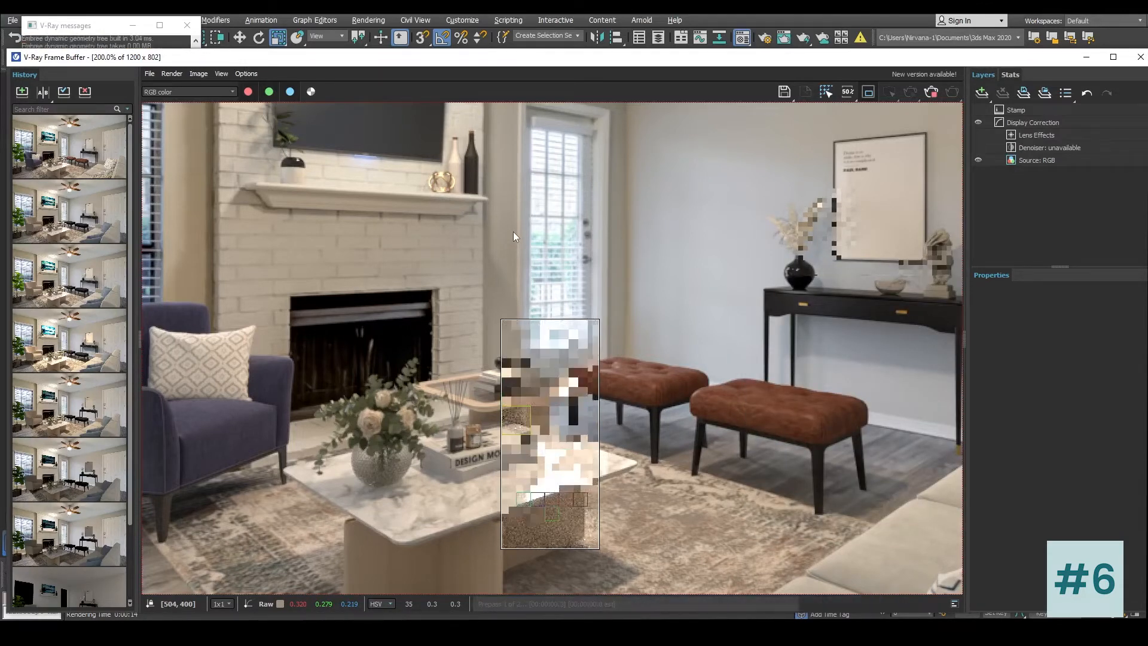
middle_click_drag(467, 221, 469, 244)
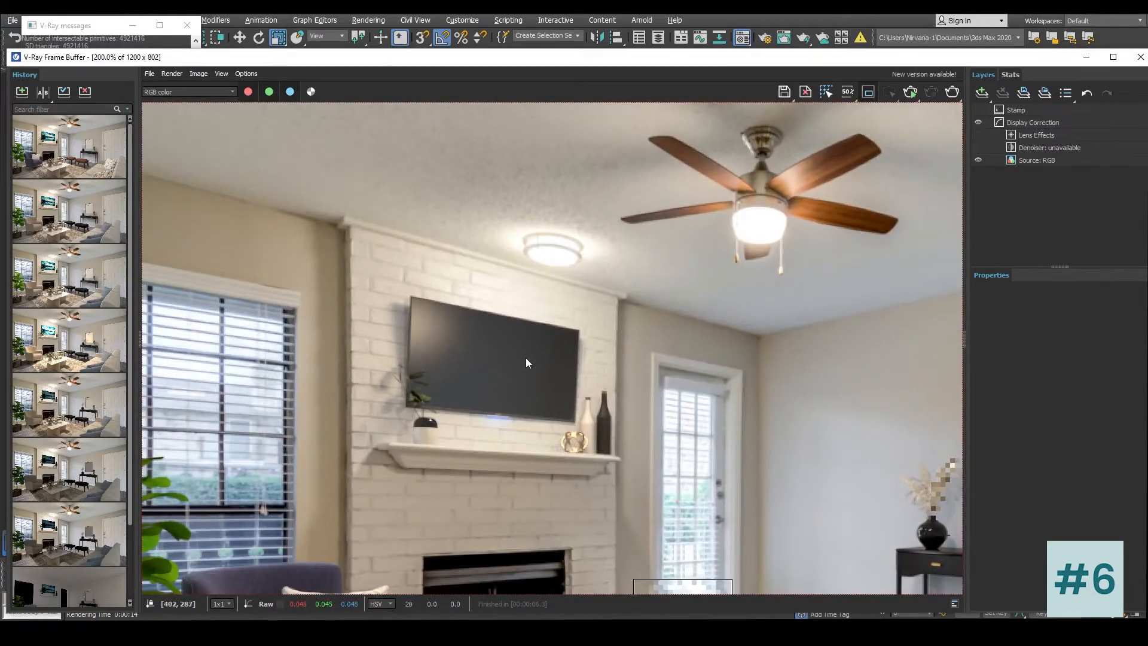
Step: Open the Material Editor and load the wall-mounted TV's multi/sub-object material into a free sample slot
scroll(526, 357, "down", 1)
scroll(440, 289, "up", 1)
middle_click_drag(350, 243, 375, 274)
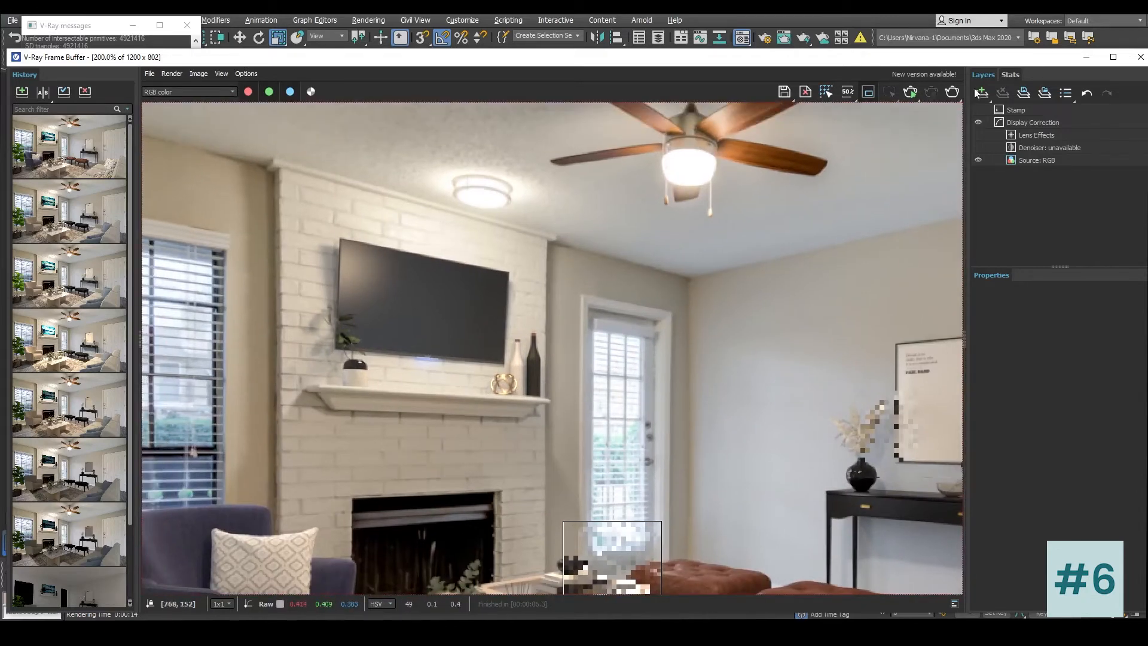
left_click(742, 38)
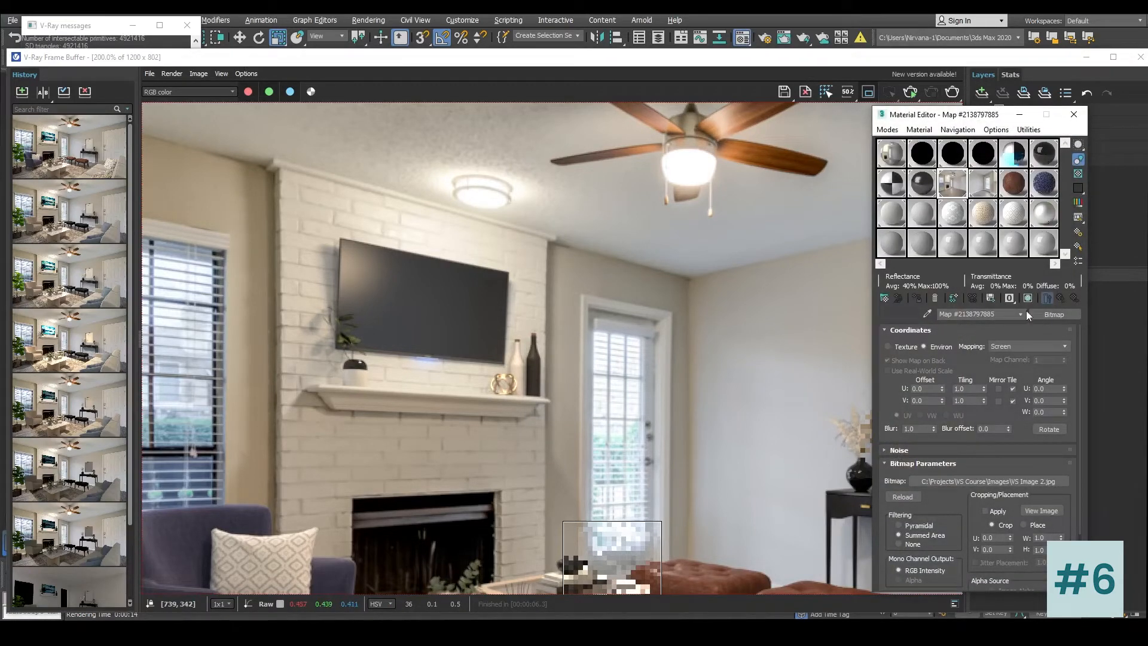
left_click(1047, 298)
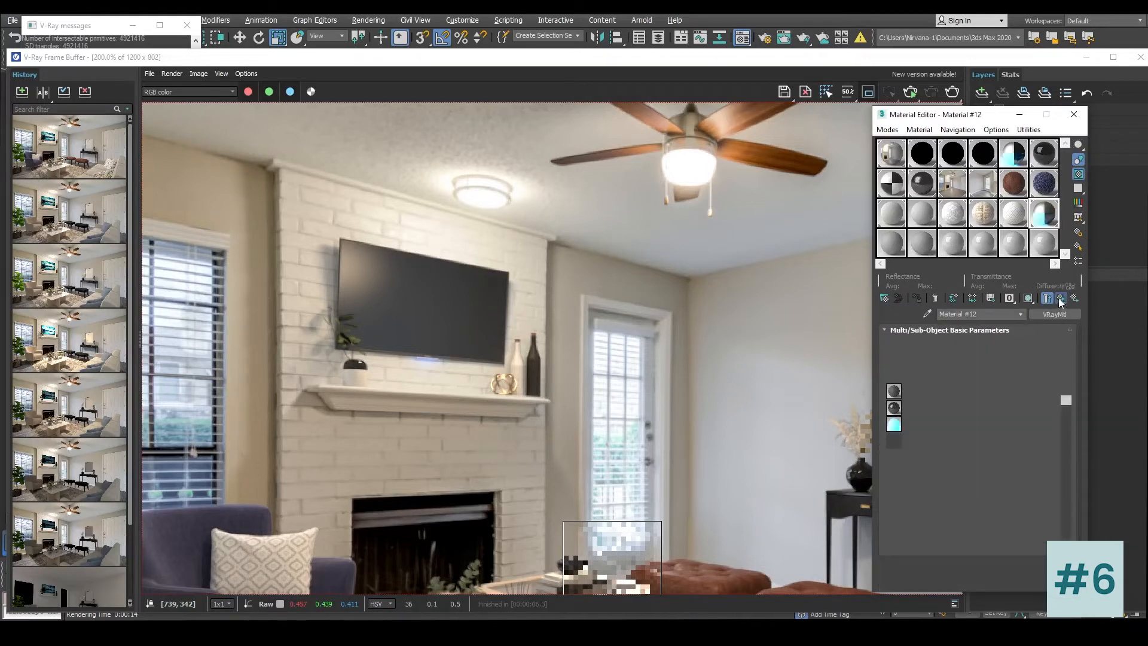
Step: Set the diffuse colour of the TV material's Plastick sub-material to a lighter grey
left_click(973, 390)
left_click(947, 343)
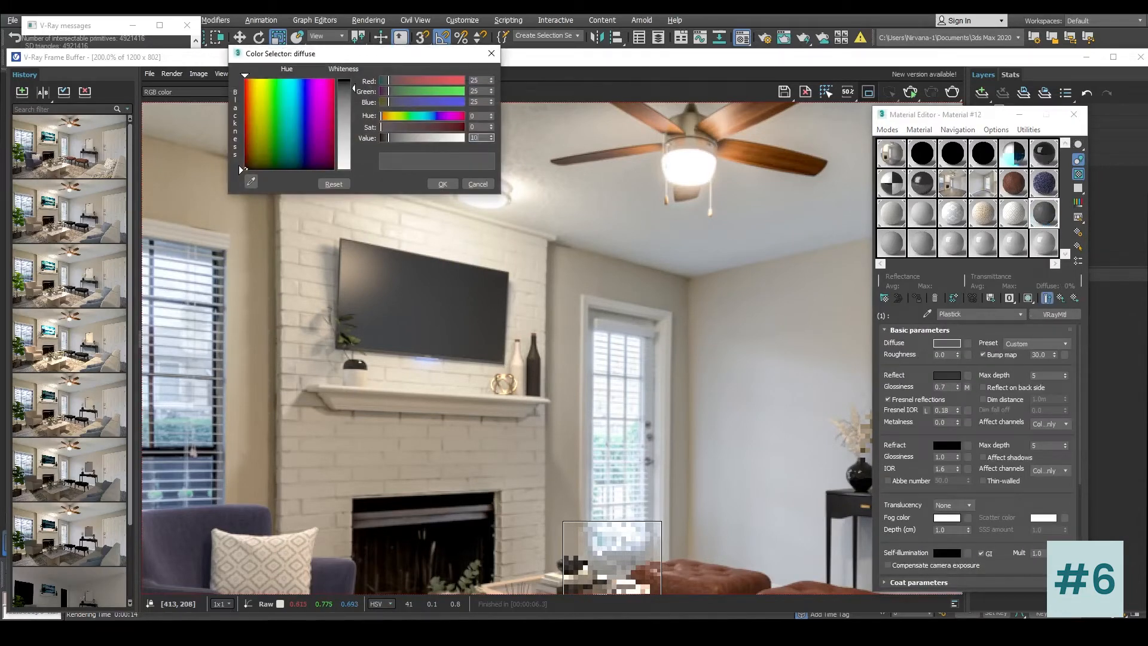
key("Return")
left_click(444, 184)
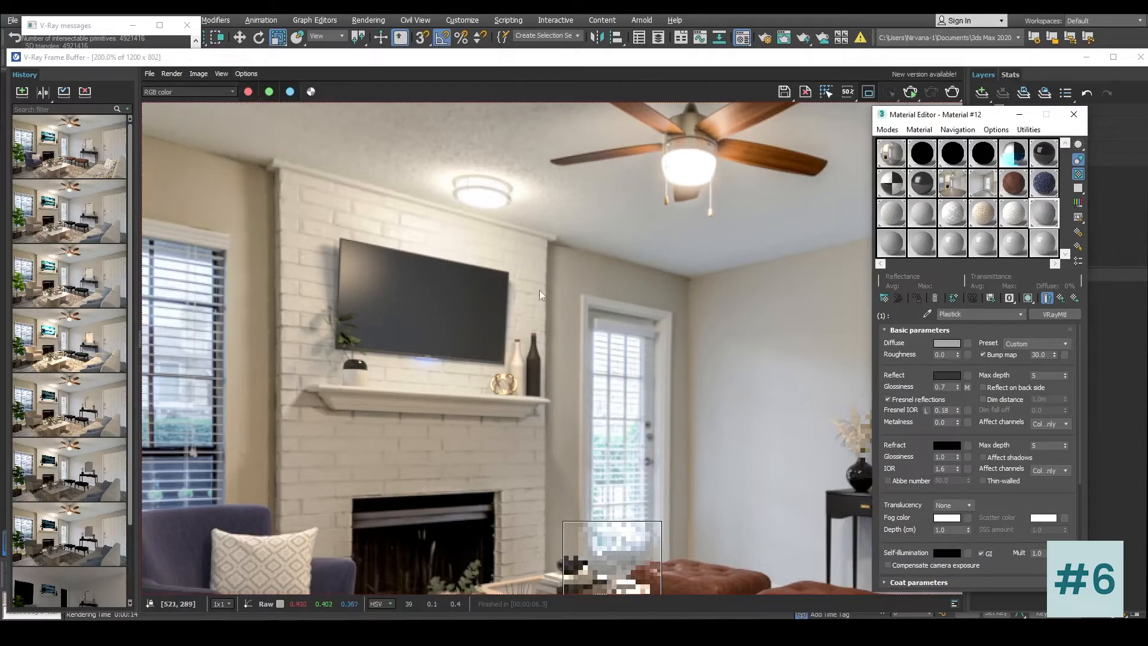
Step: Render only a region around the wall-mounted TV and check the updated TV frame in the image
left_click_drag(553, 231, 312, 378)
left_click(951, 93)
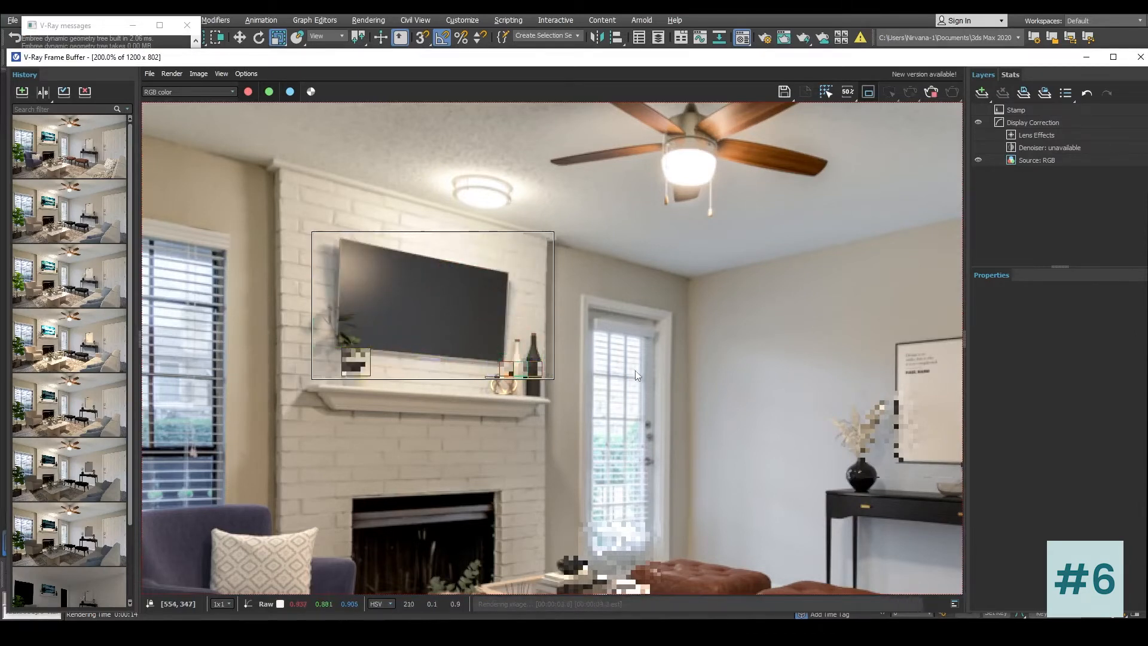
scroll(620, 368, "down", 2)
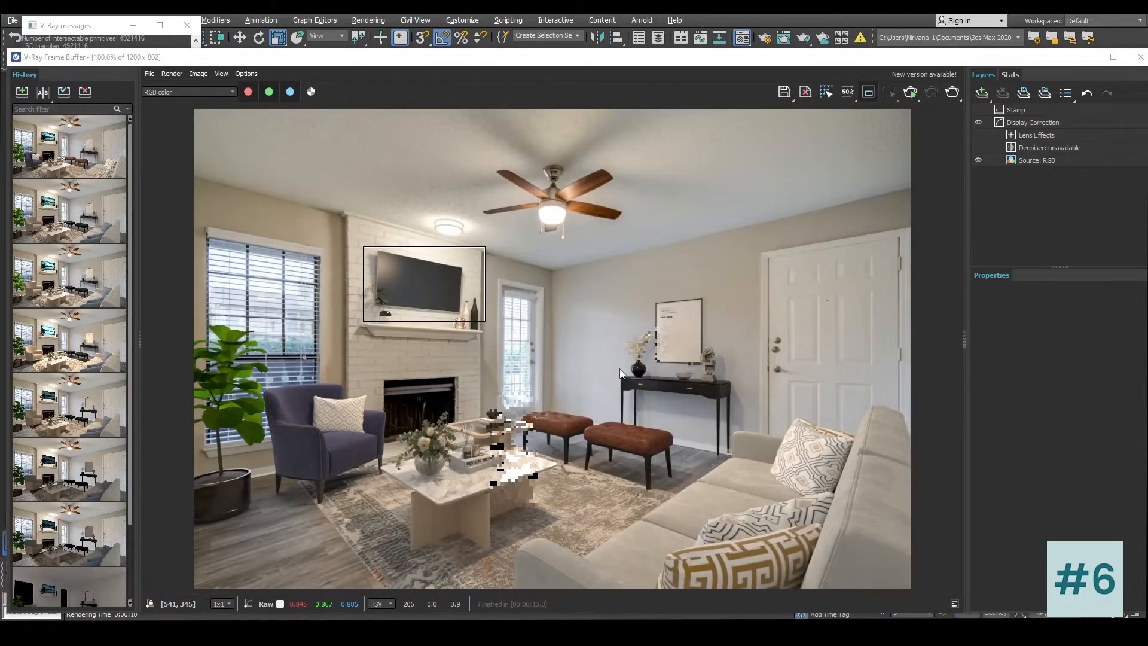
scroll(466, 318, "up", 2)
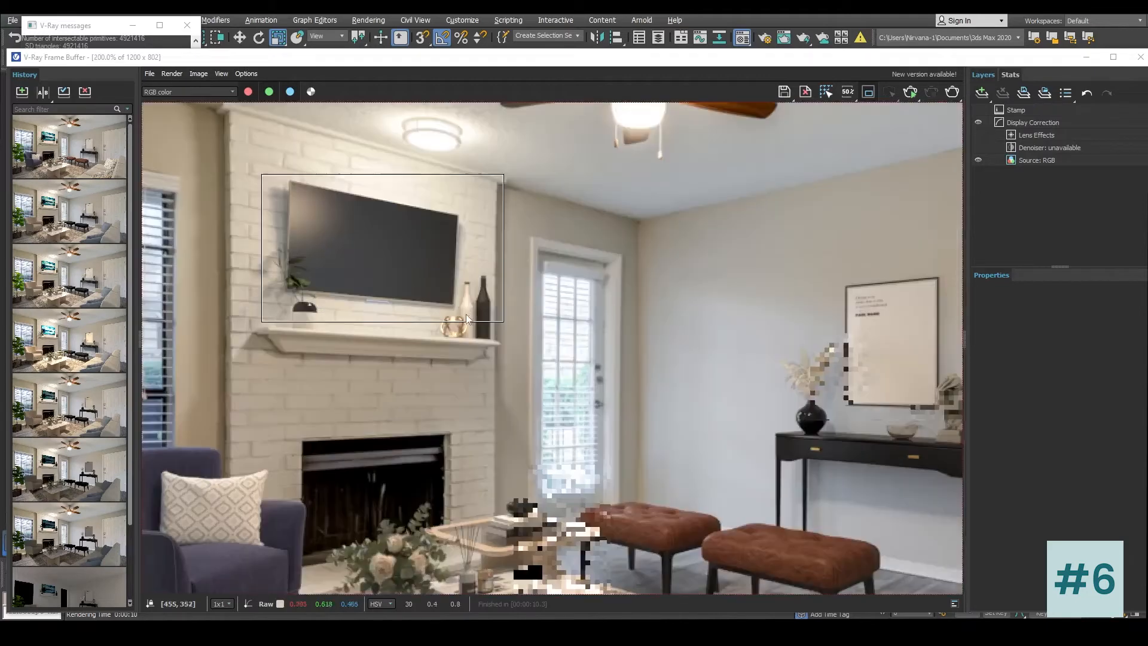
scroll(467, 317, "down", 2)
scroll(439, 289, "up", 2)
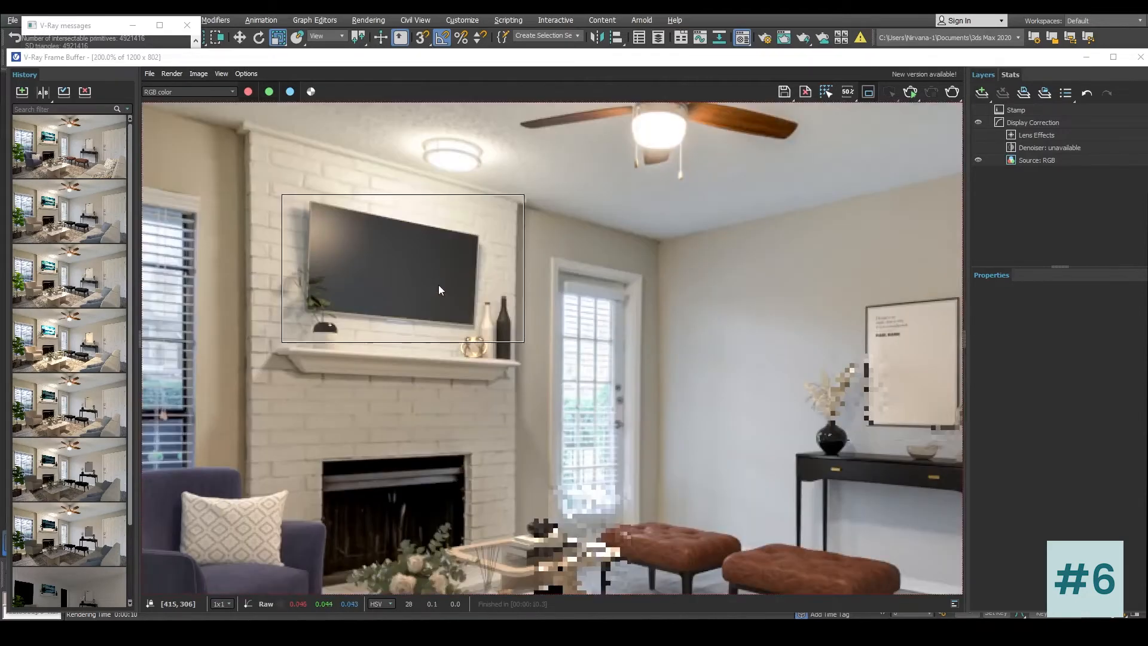
Step: Turn off region rendering, inspect the picture above the console table, and minimize the V-Ray frame buffer
left_click(868, 94)
middle_click_drag(584, 264, 446, 267)
middle_click_drag(831, 334, 748, 308)
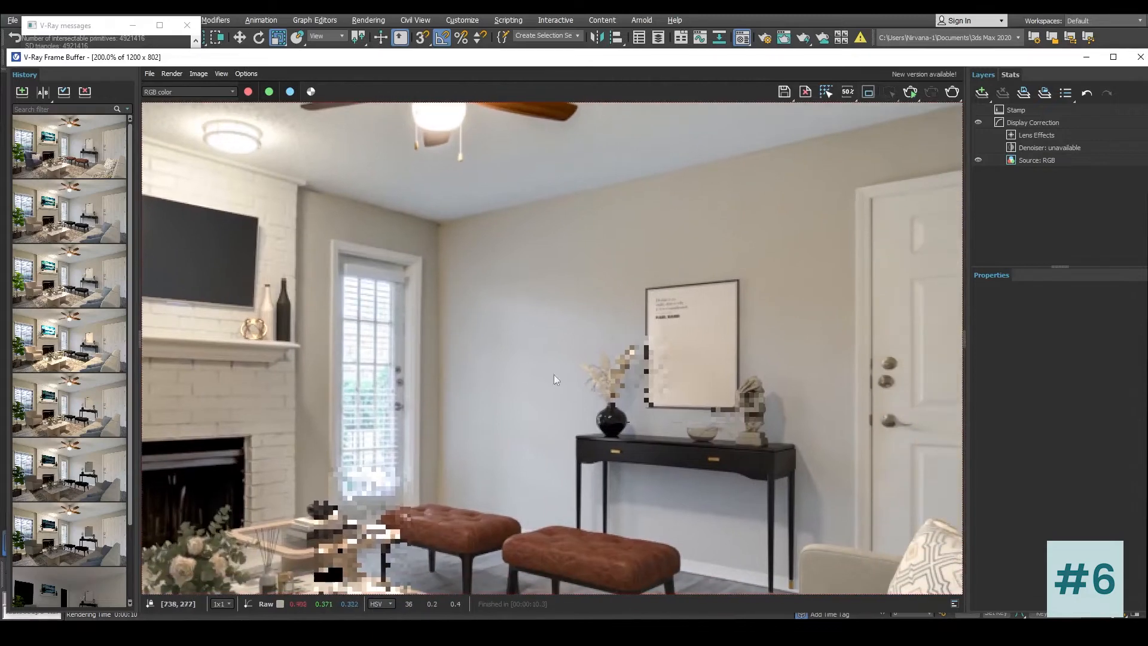
scroll(686, 295, "down", 2)
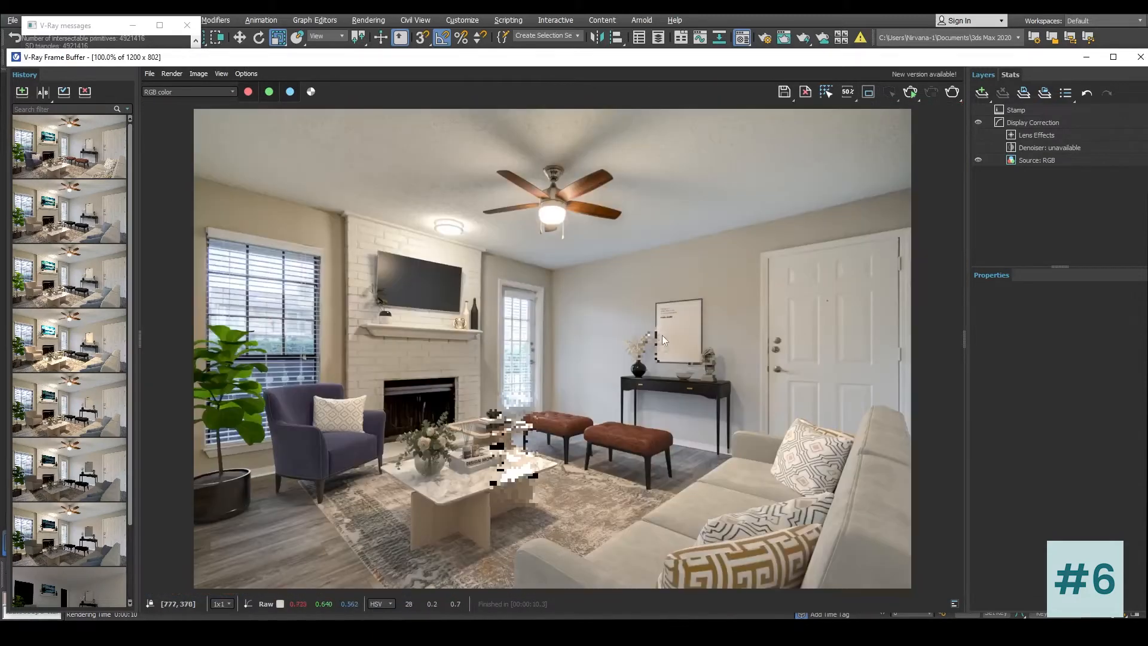
left_click(1087, 58)
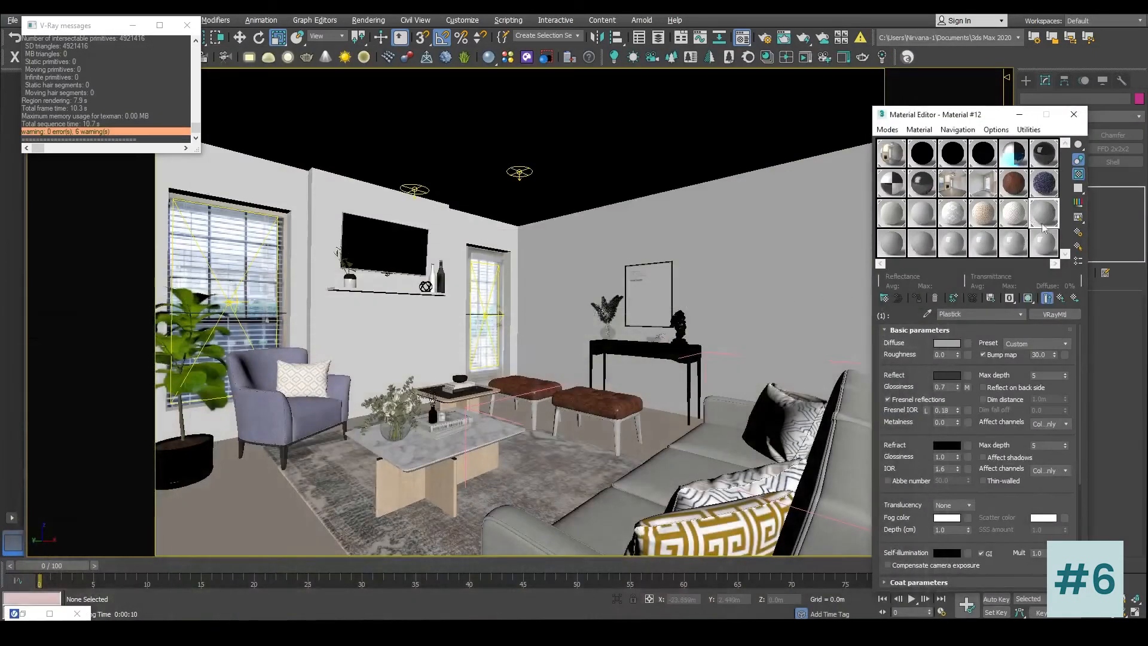
Step: Sample the wall picture's material into a free slot and open the diffuse map of its second sub-material
left_click(894, 250)
left_click(678, 318)
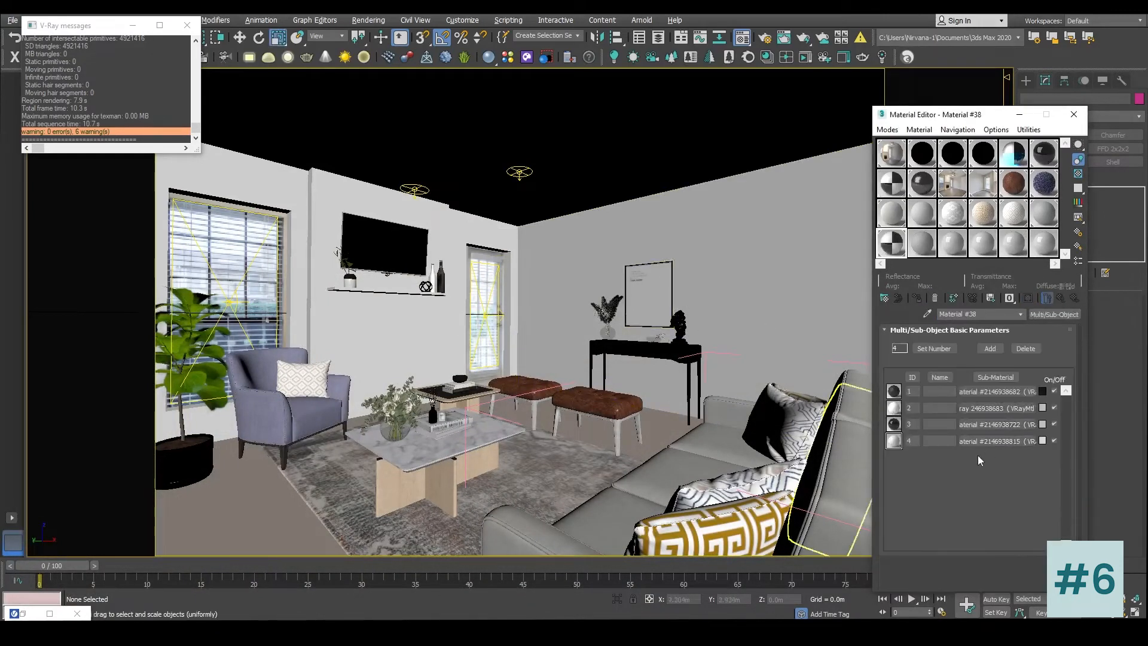
left_click(989, 408)
left_click(967, 345)
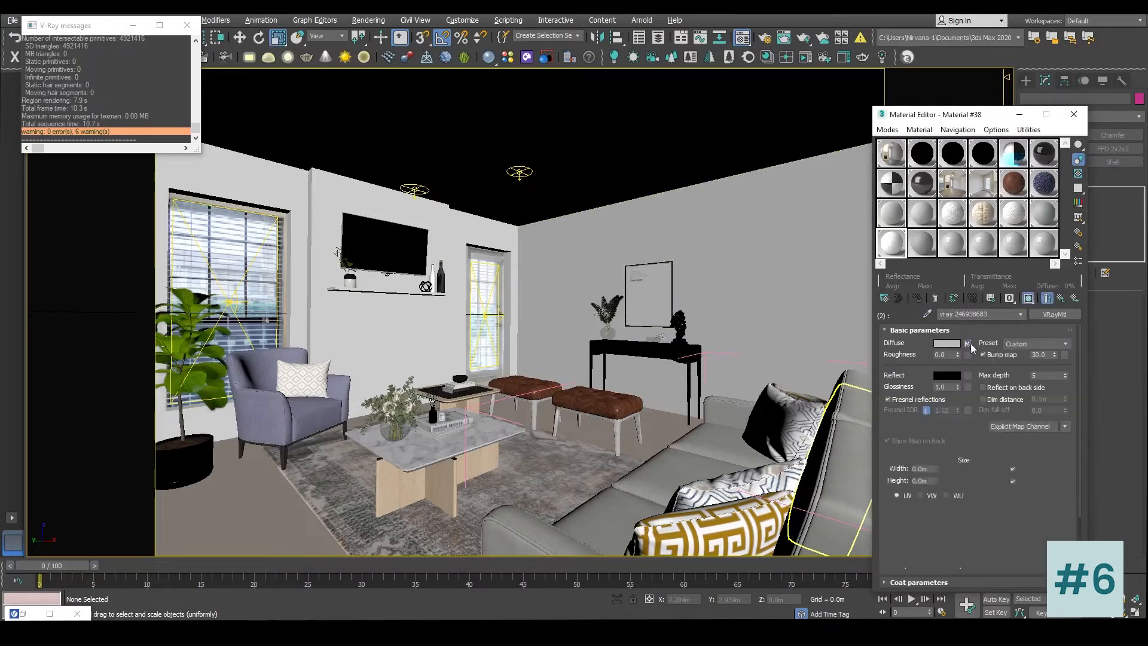
Step: Preview the picture.jpg bitmap and turn off real-world scale for this map
left_click(1041, 511)
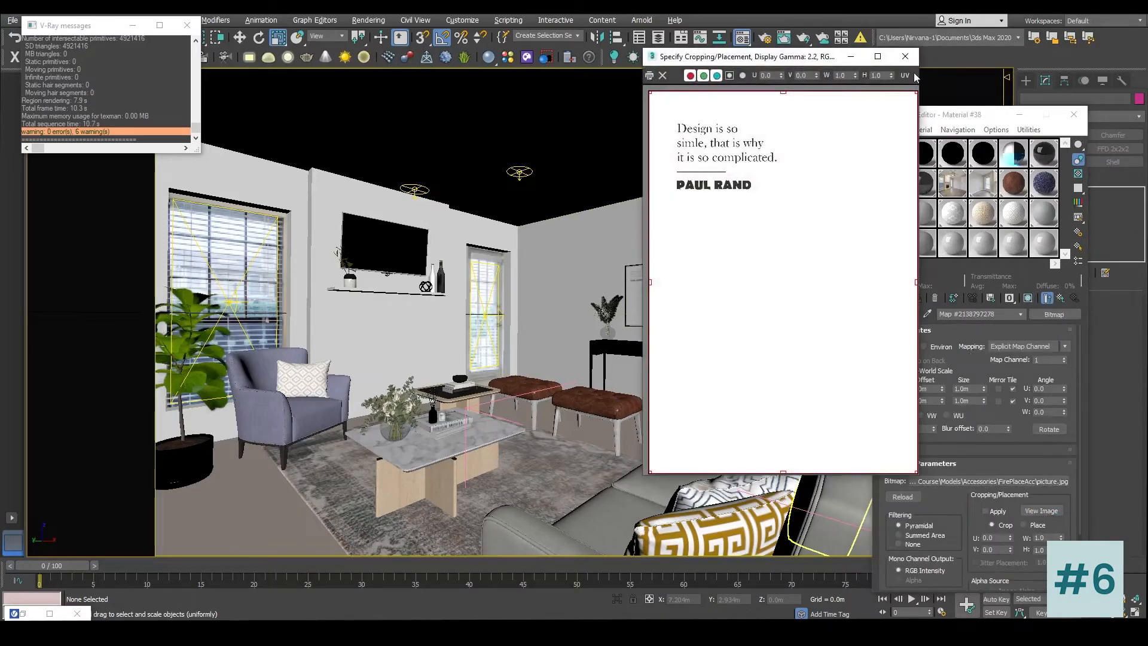
left_click(905, 57)
left_click(902, 371)
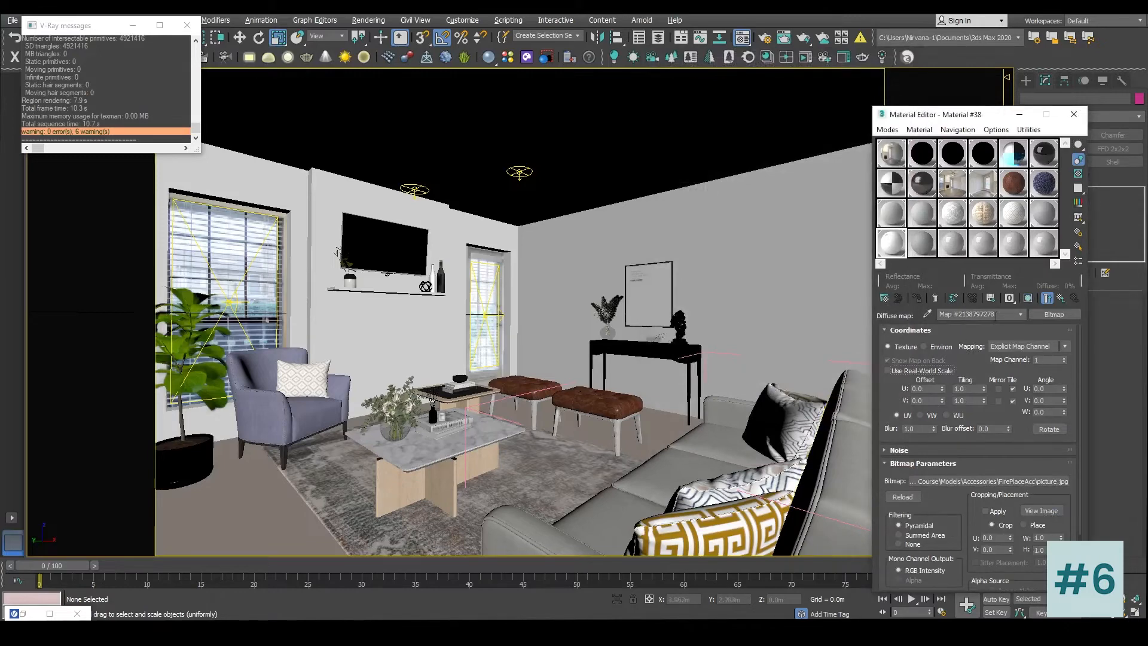
Step: Switch to Chrome and search Google Images for "modern art painting"
left_click(325, 631)
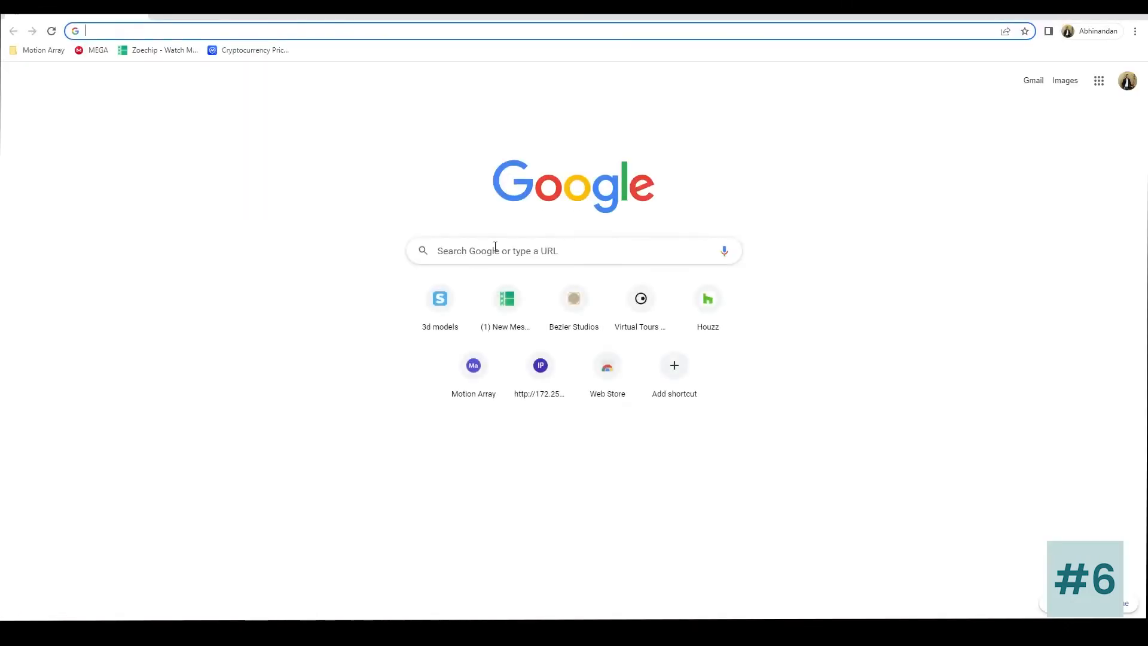
left_click(542, 251)
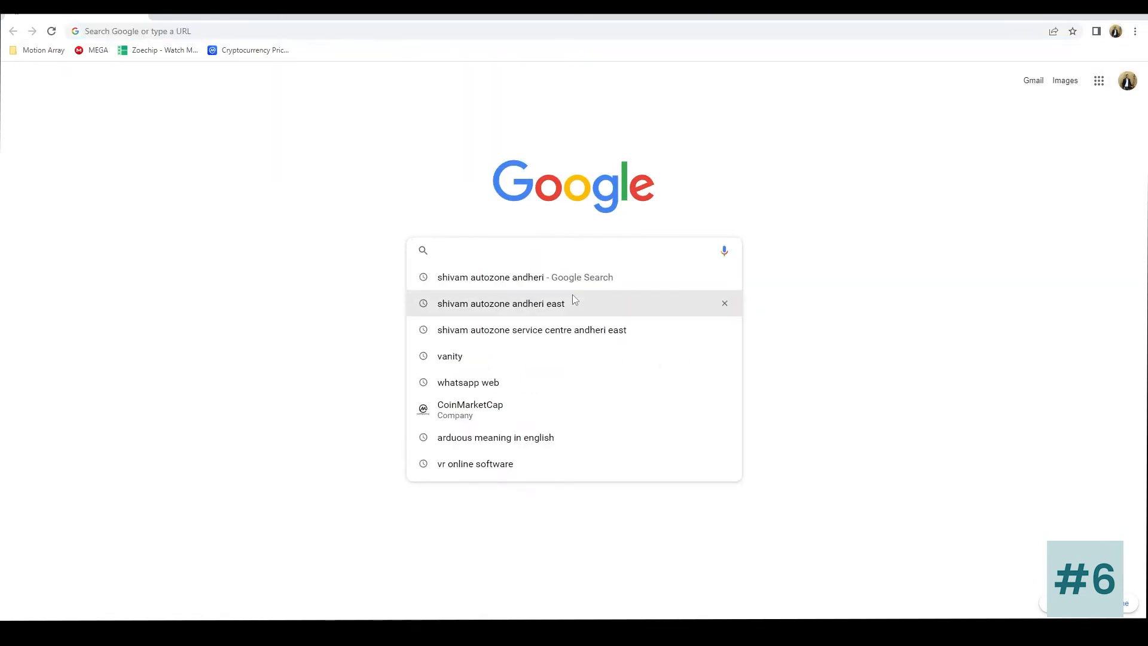
type("moder")
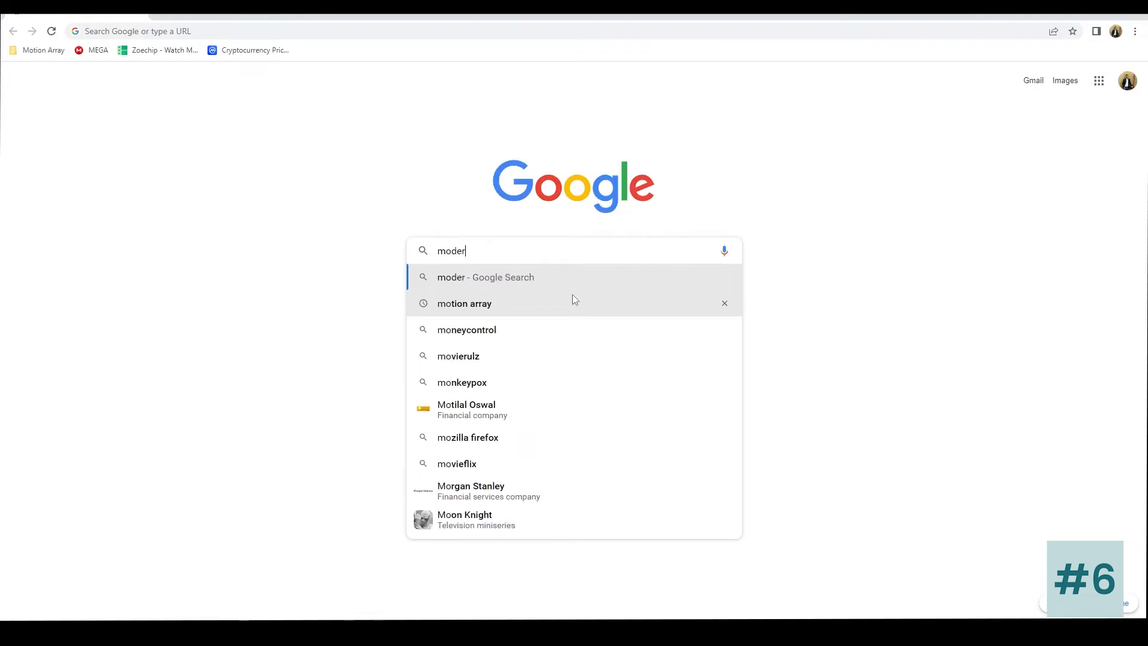
type("n art")
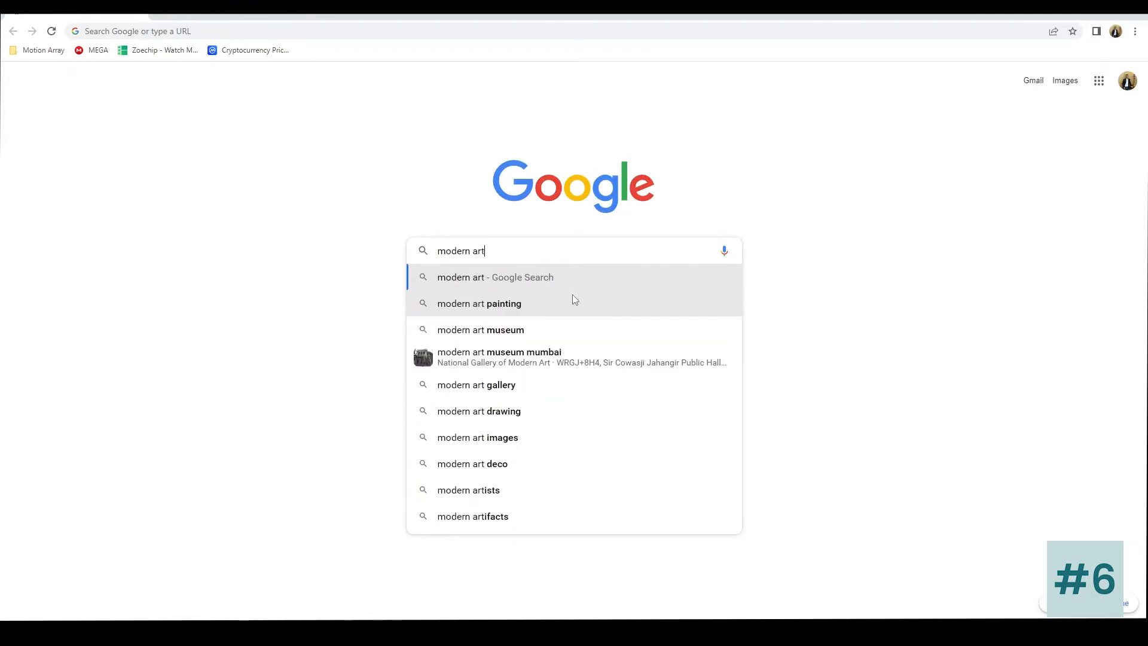
type(" paini")
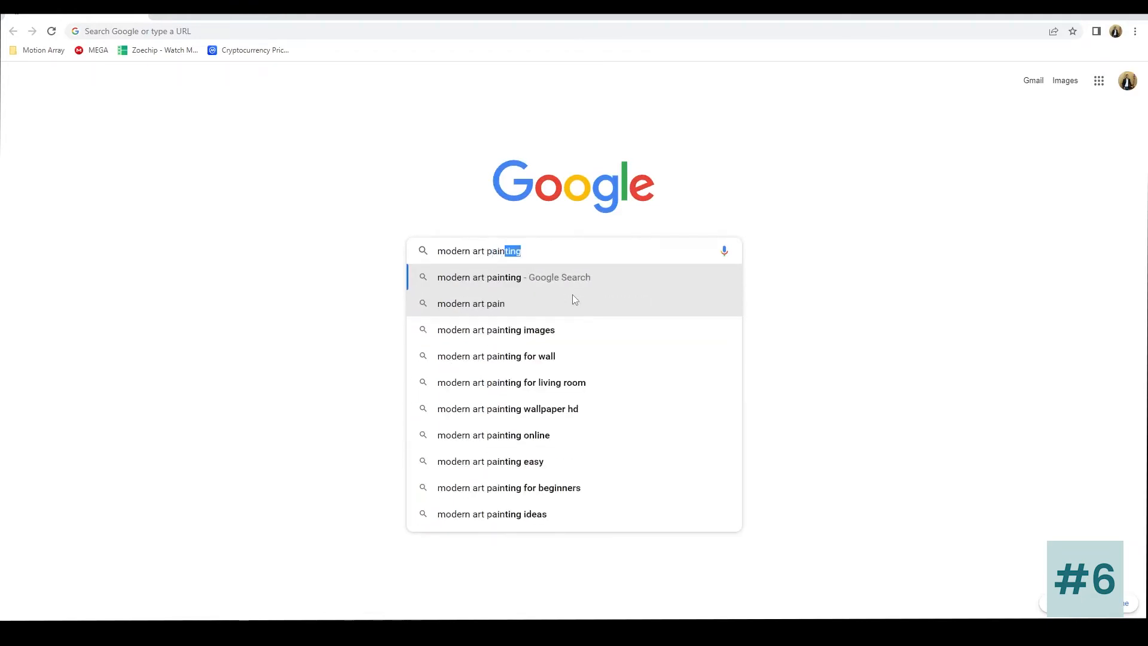
key("BackSpace")
type("t")
key("Return")
left_click(169, 129)
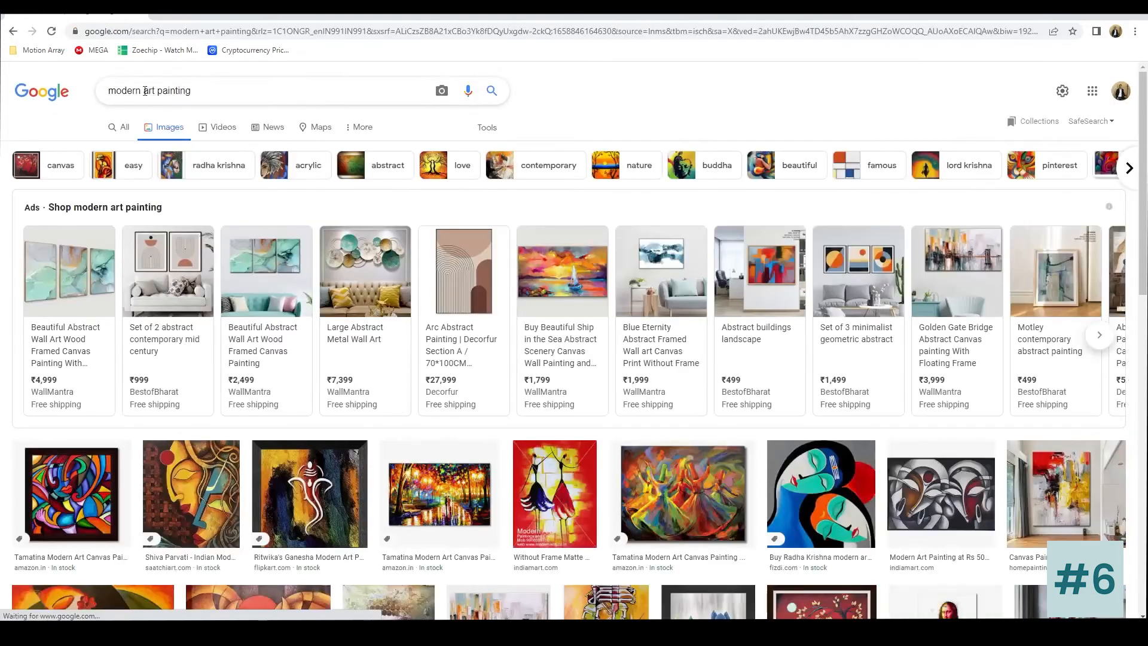
Step: Refine the image search to "modern abstract art painting"
left_click(146, 92)
type("abstract")
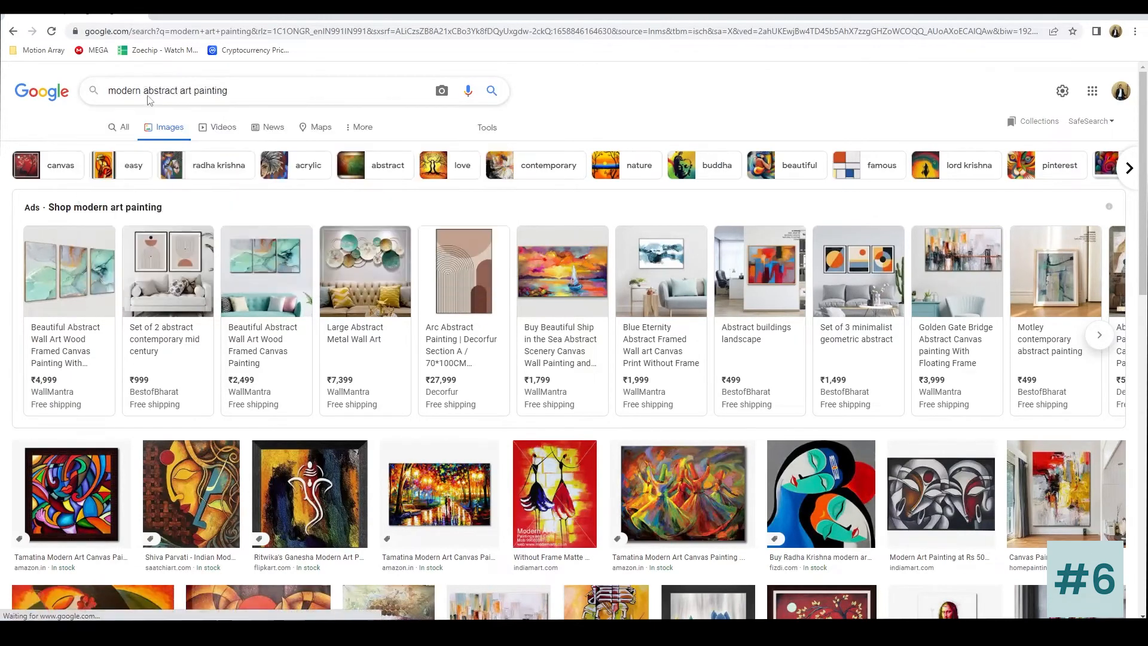
key("Return")
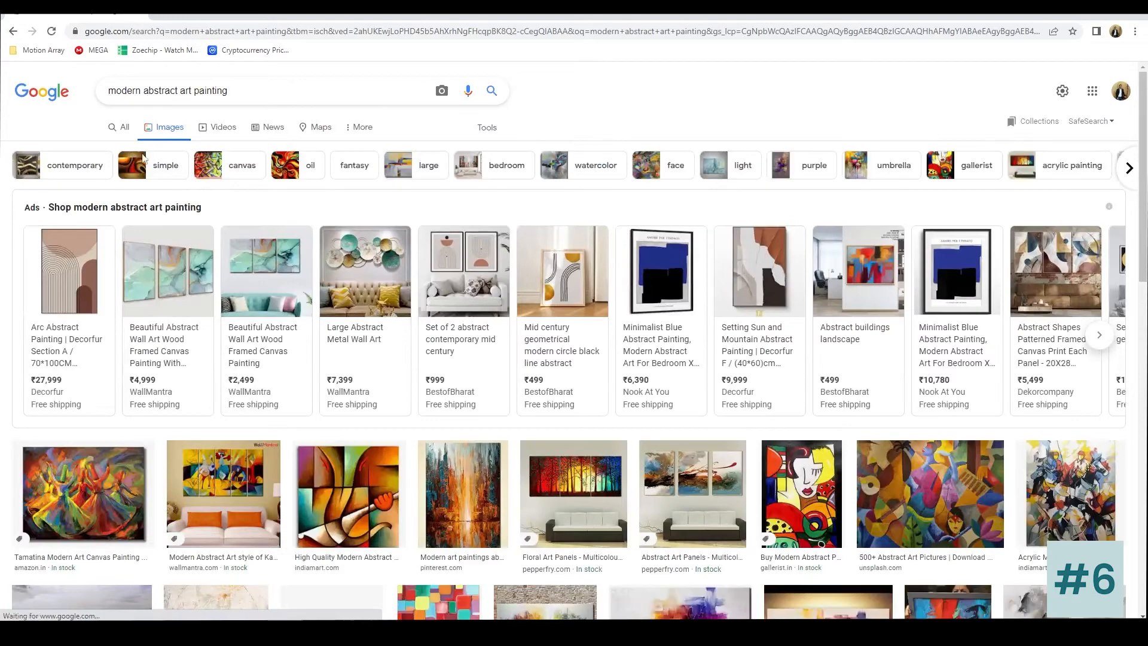
Step: Browse the abstract painting image results for artwork suited to the wall picture
scroll(216, 303, "down", 6)
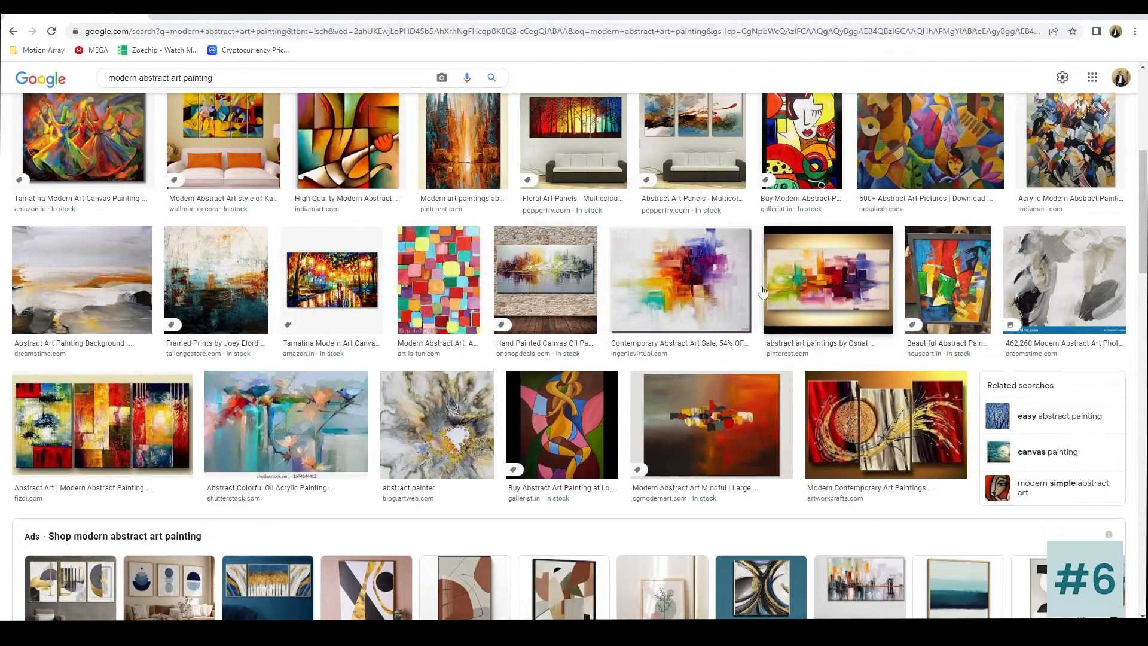
scroll(413, 264, "down", 1)
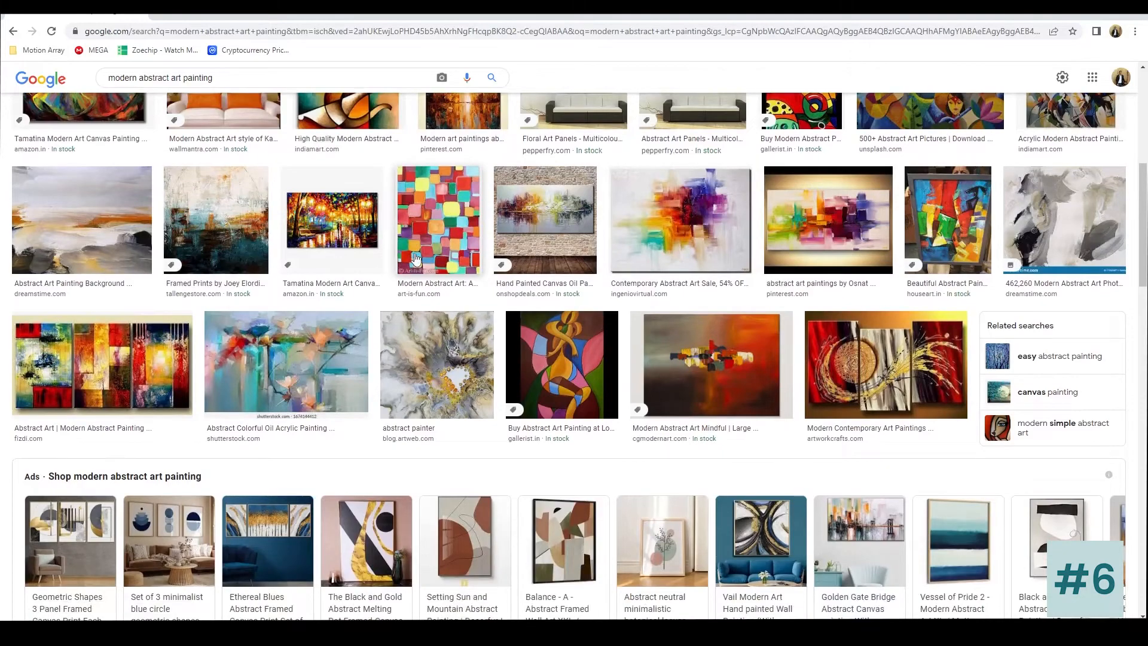
scroll(207, 260, "down", 4)
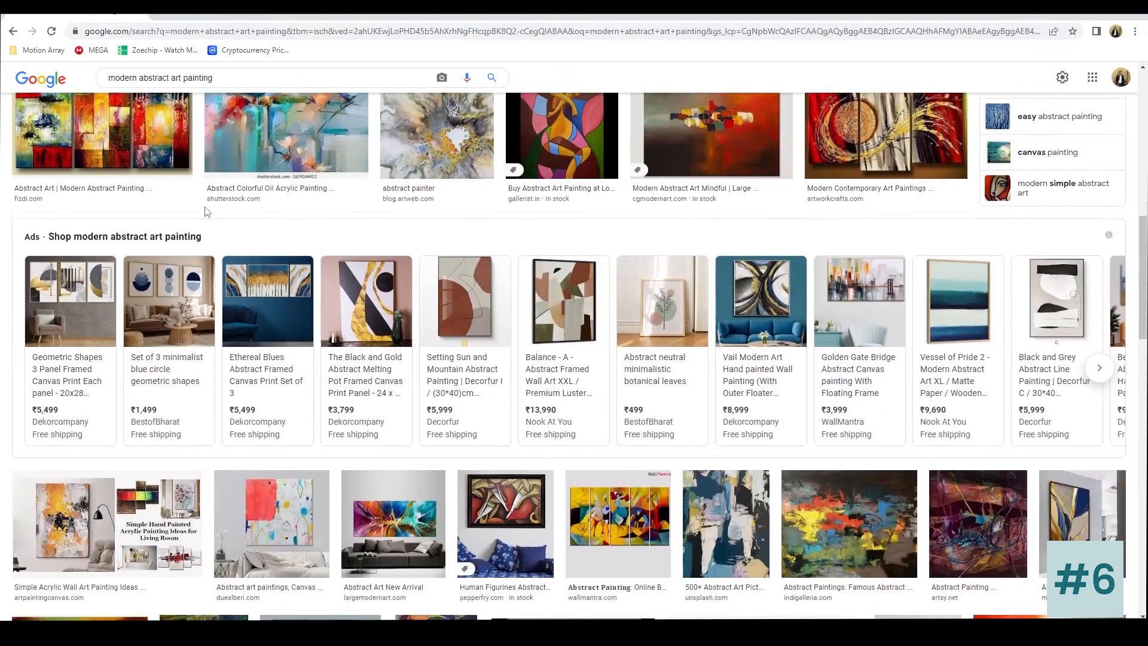
scroll(206, 210, "down", 8)
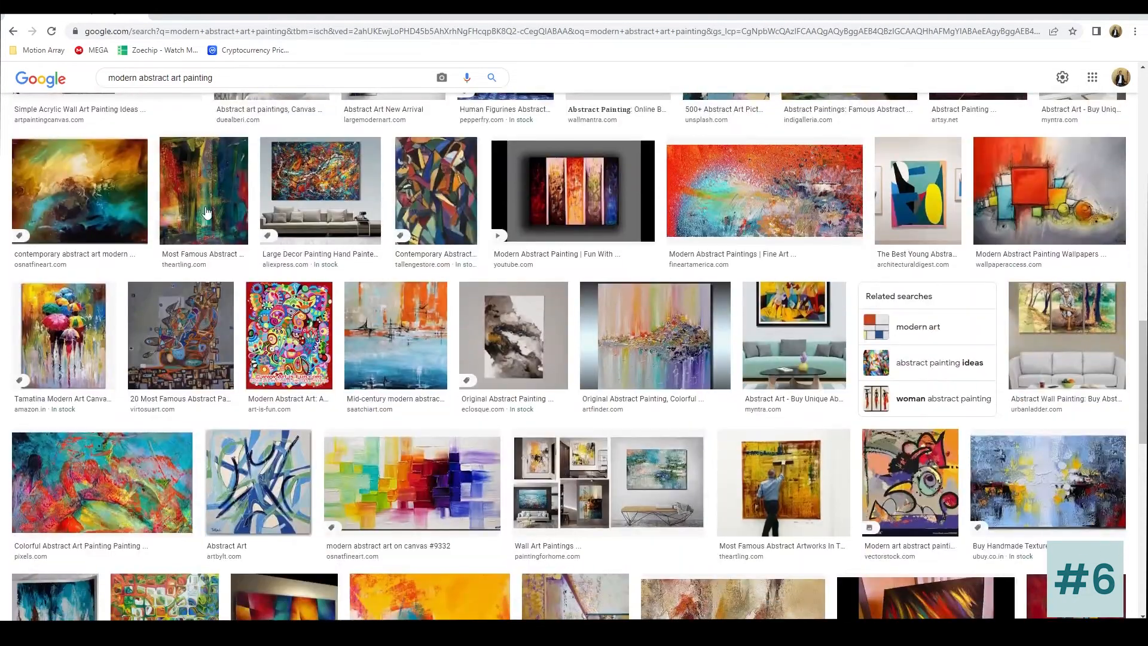
scroll(207, 213, "down", 4)
scroll(208, 212, "down", 2)
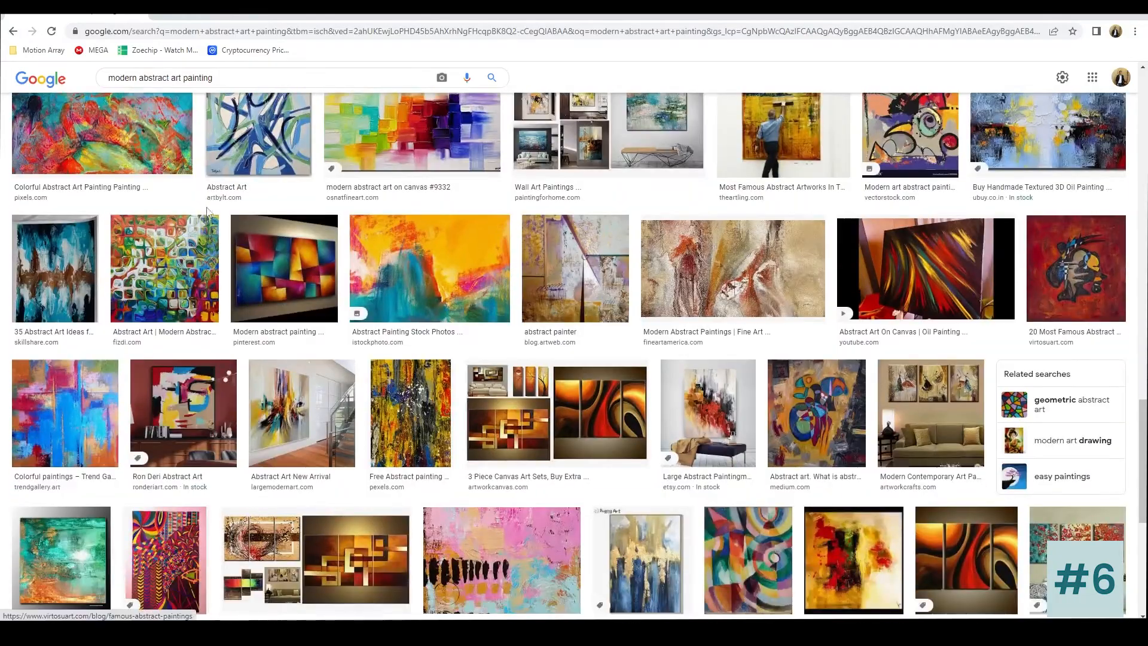
scroll(208, 212, "up", 15)
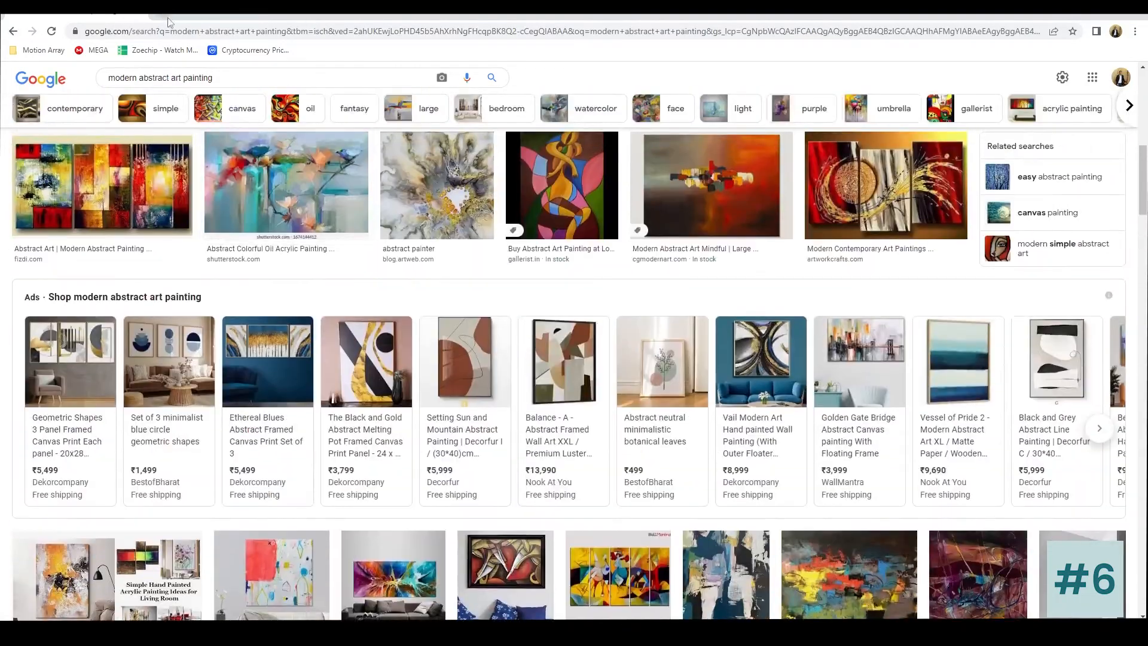
Step: Try to open Pinterest in a new browser tab and return to the painting image results
left_click(168, 20)
left_click(478, 248)
type("pinterest")
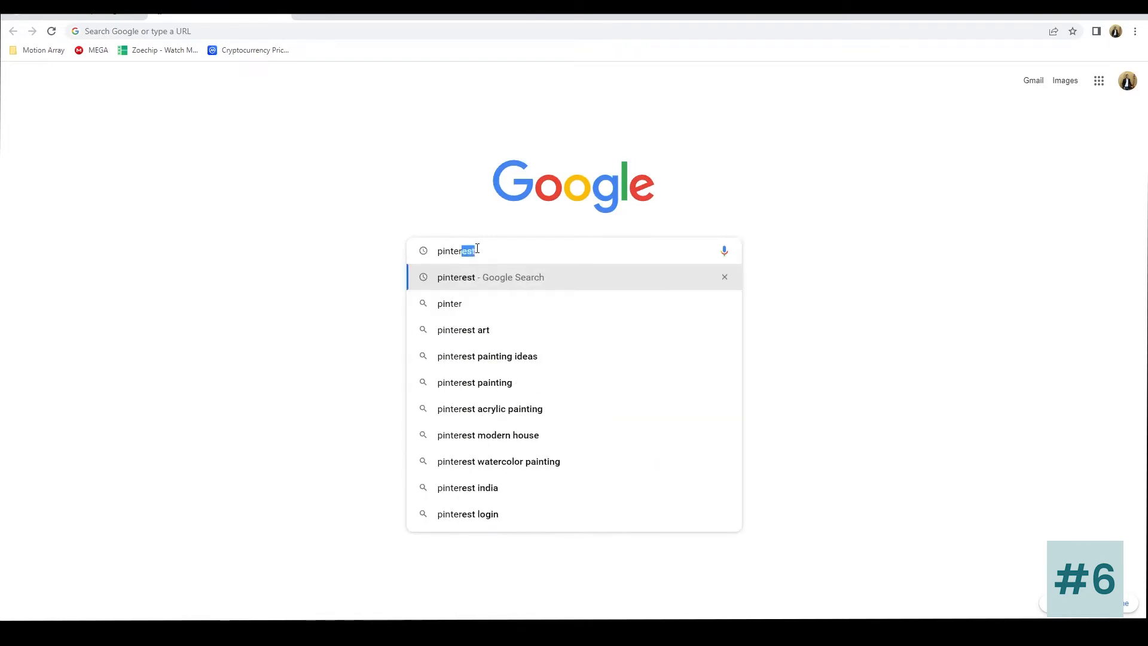
key("Return")
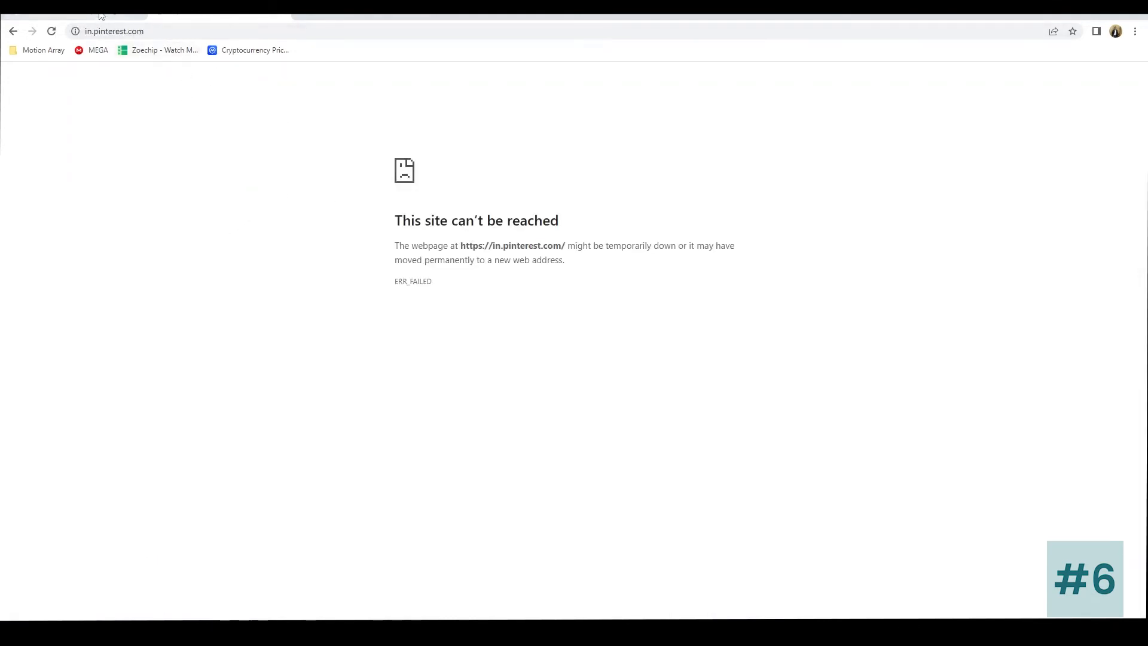
left_click(172, 33)
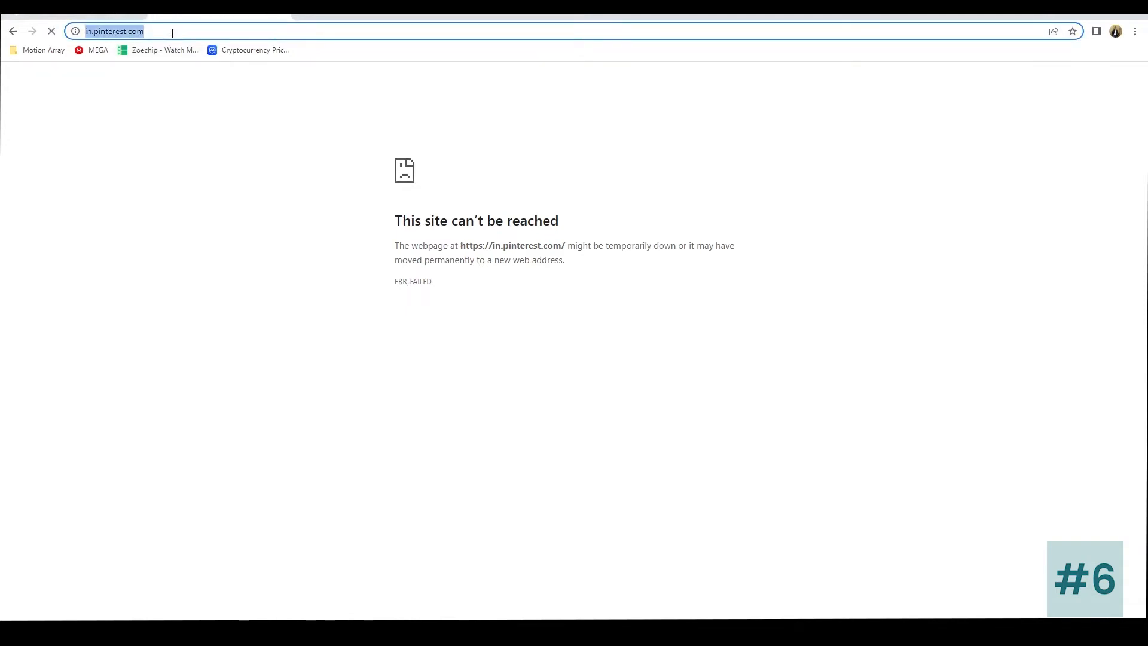
key("Return")
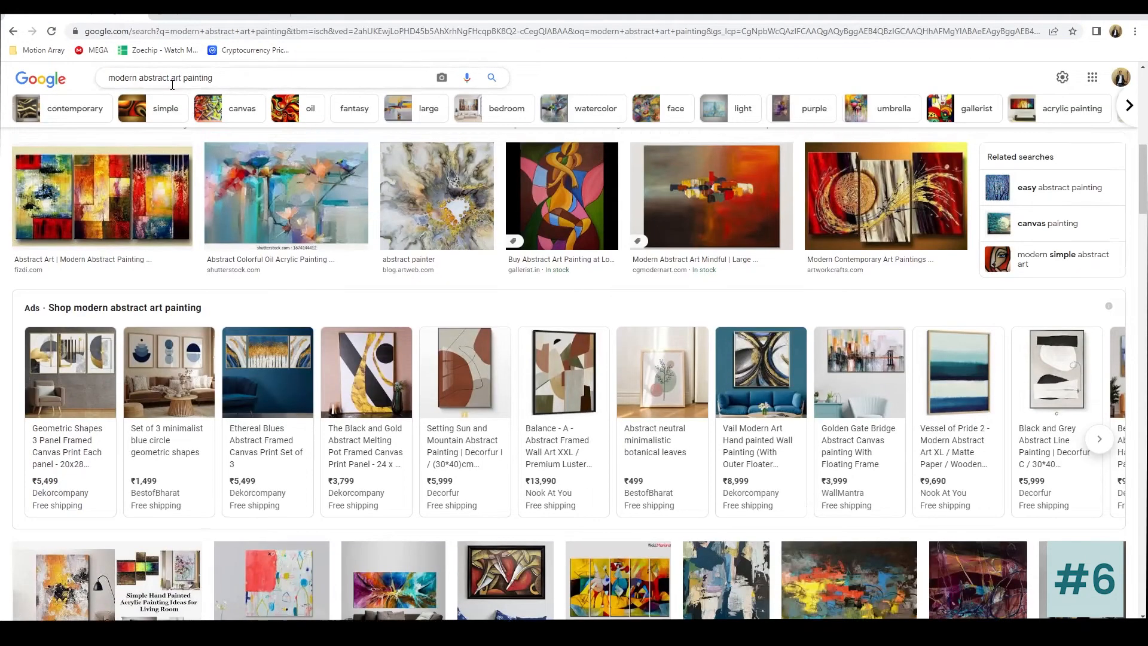
scroll(184, 150, "down", 3)
scroll(184, 150, "up", 8)
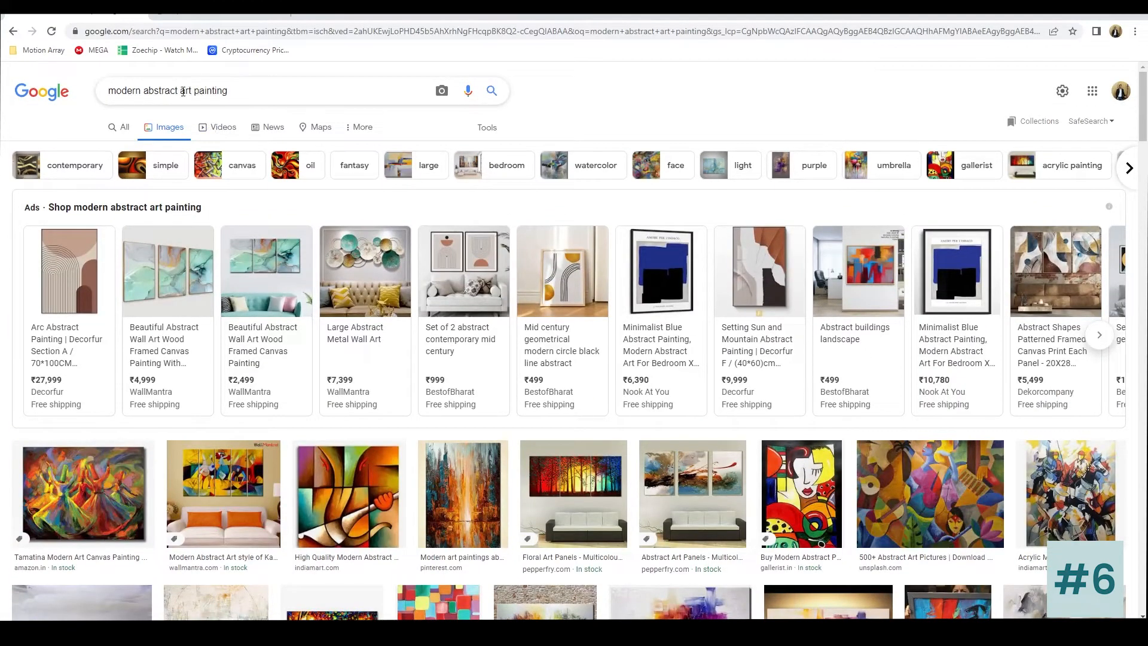
Step: Refine the Google image search to "modern abstract art painting pinterest"
left_click_drag(181, 91, 105, 95)
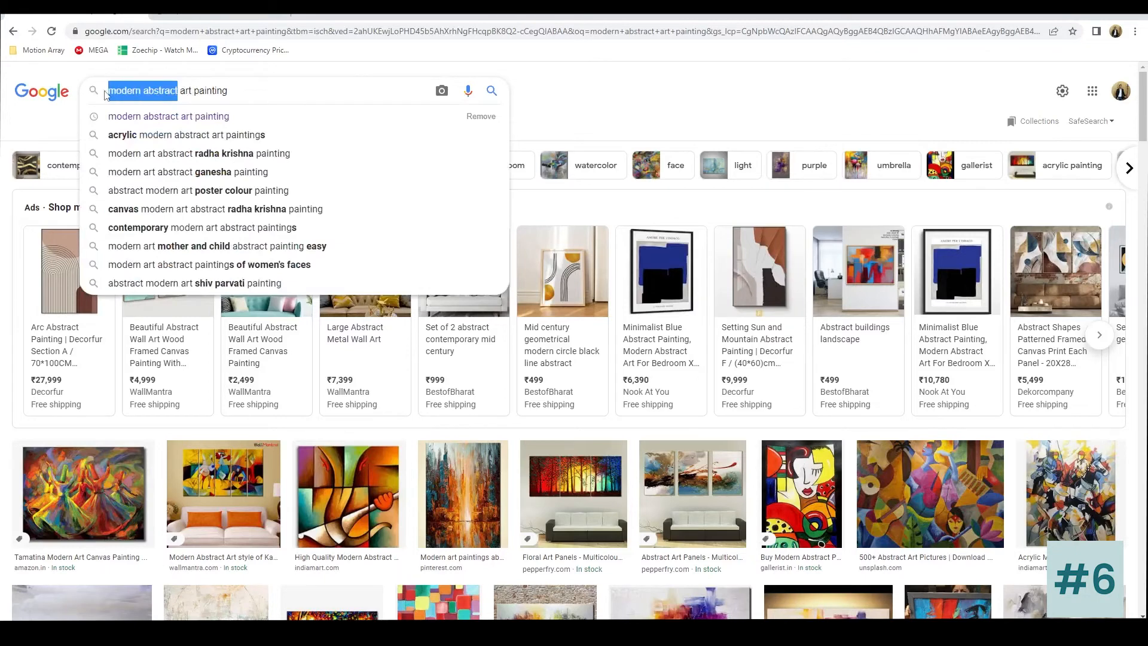
left_click(192, 90)
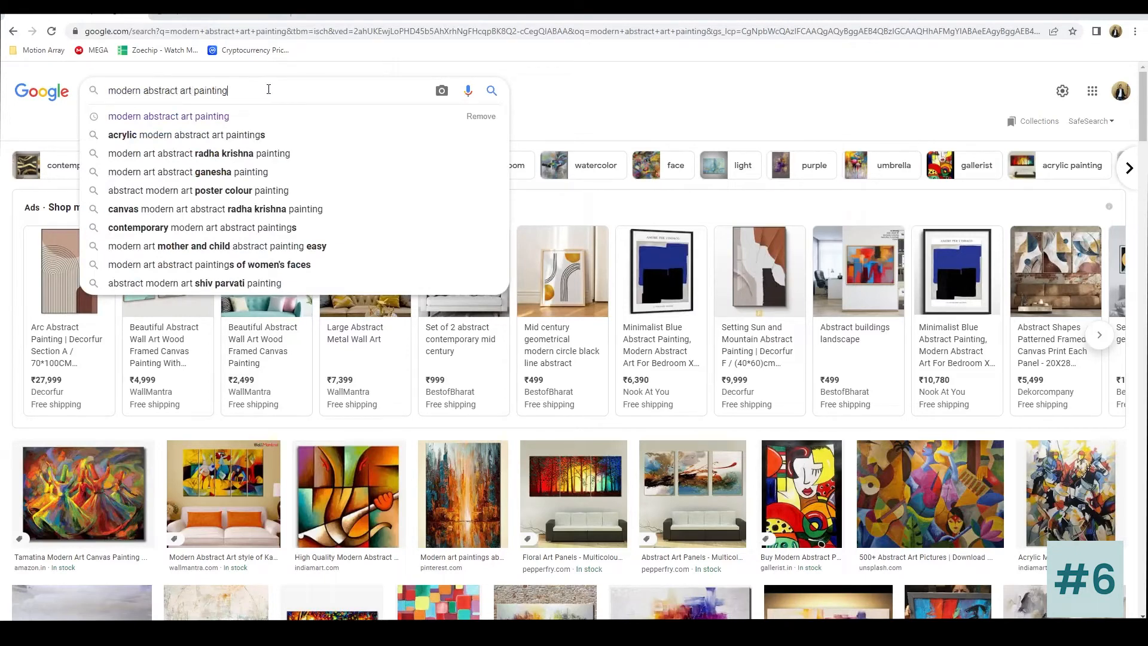
type("pintgerest")
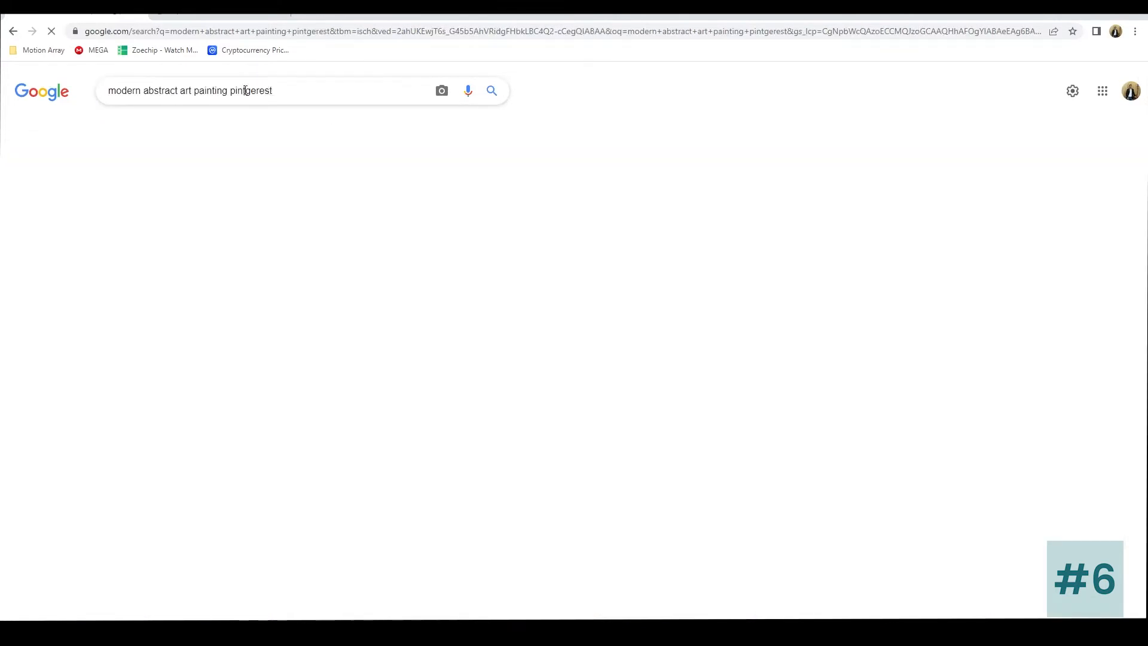
left_click(245, 91)
key("BackSpace")
key("Delete")
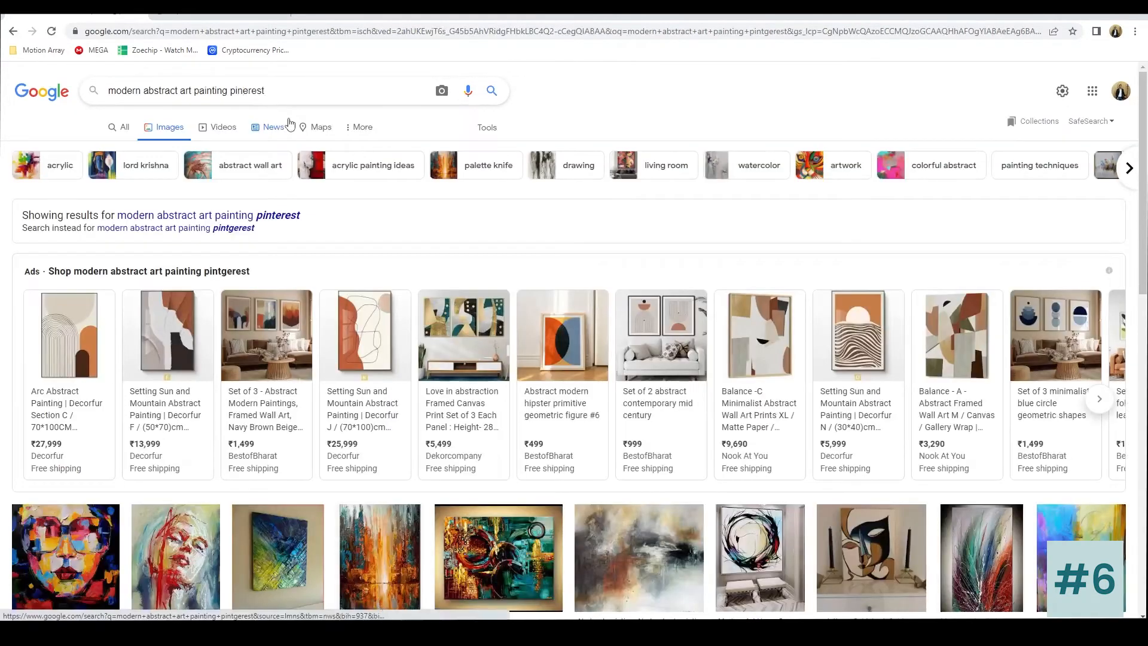
type("t")
key("Return")
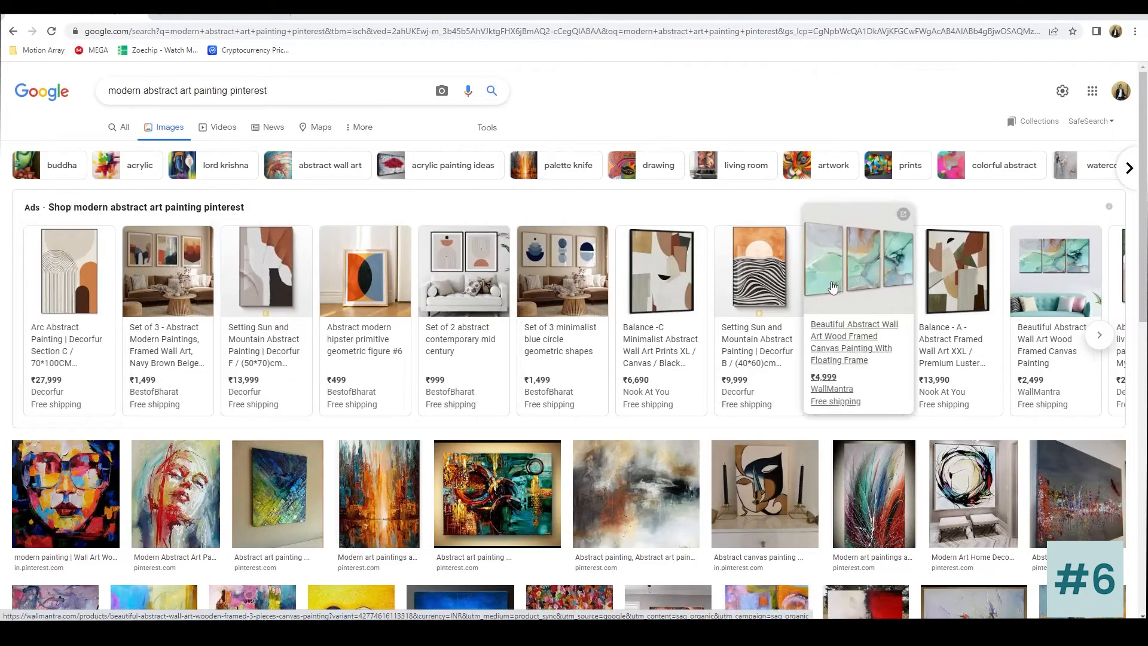
Step: Look through the Pinterest-sourced image results and open the "Abstract Wall Art — Gold & Black" pin
scroll(508, 299, "down", 1)
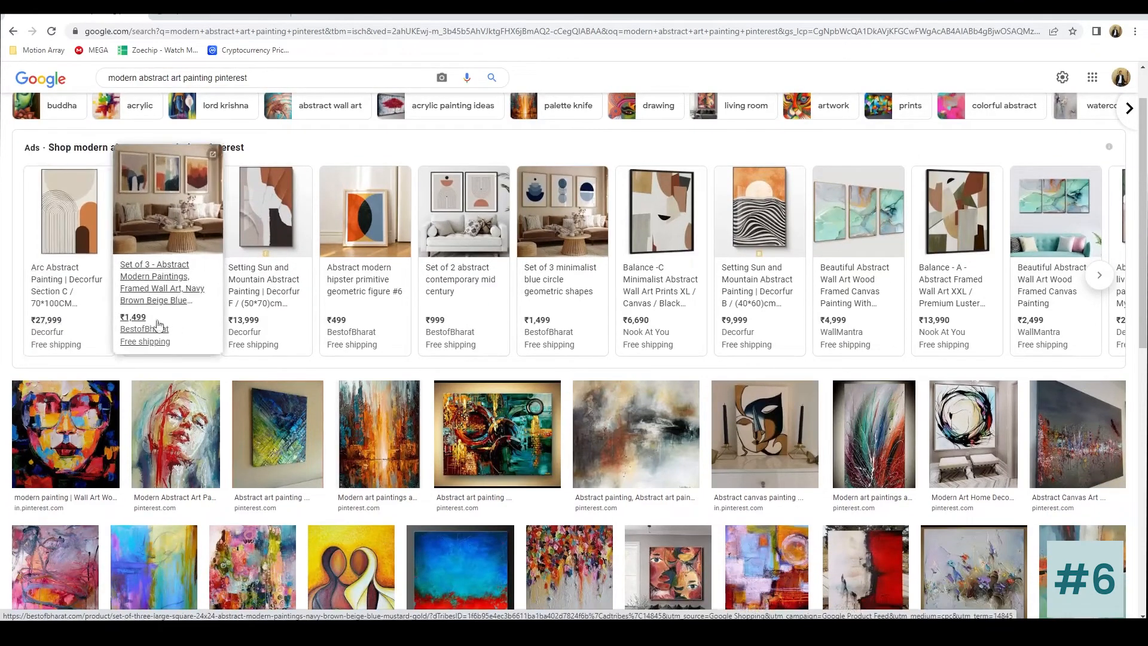
mouse_move(52, 272)
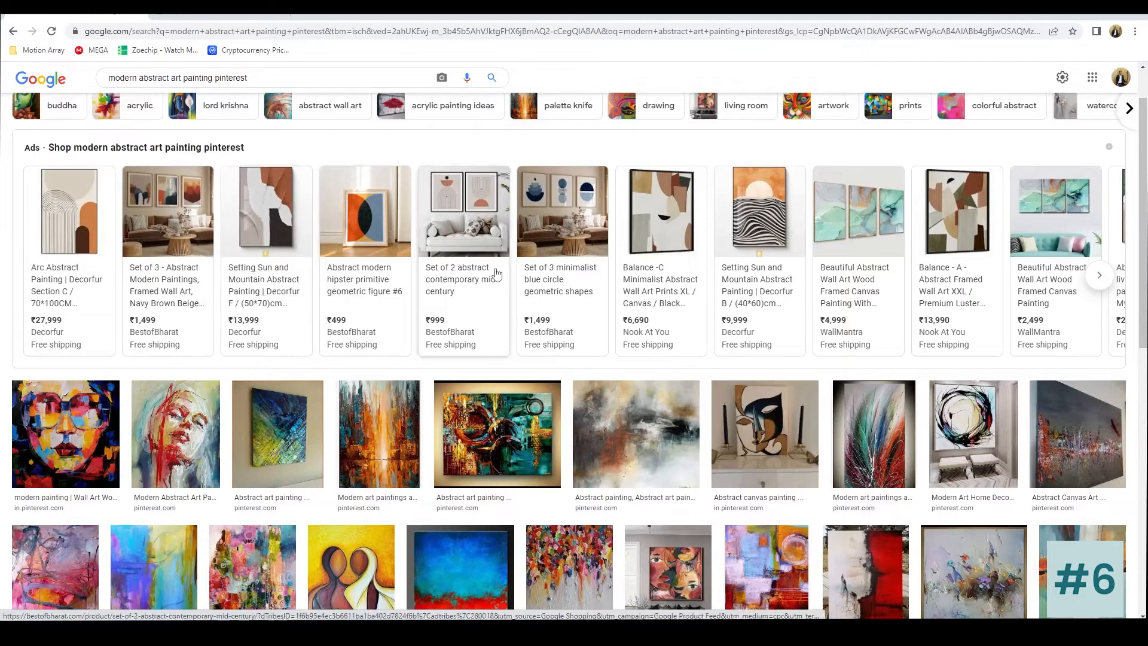
scroll(789, 363, "down", 3)
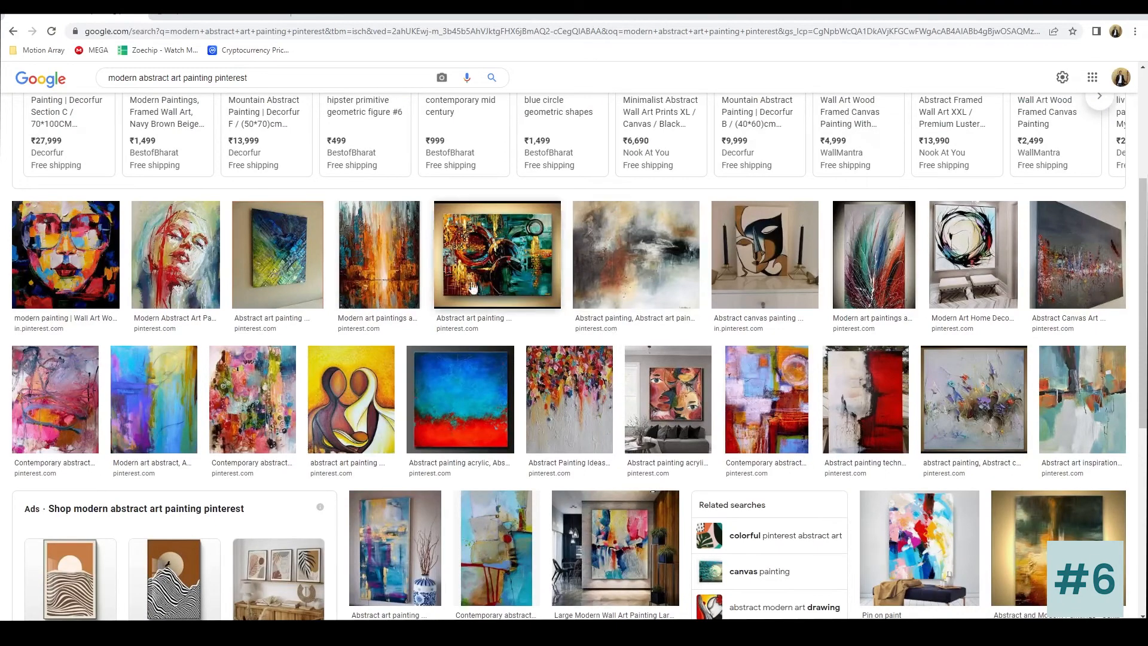
scroll(190, 418, "down", 4)
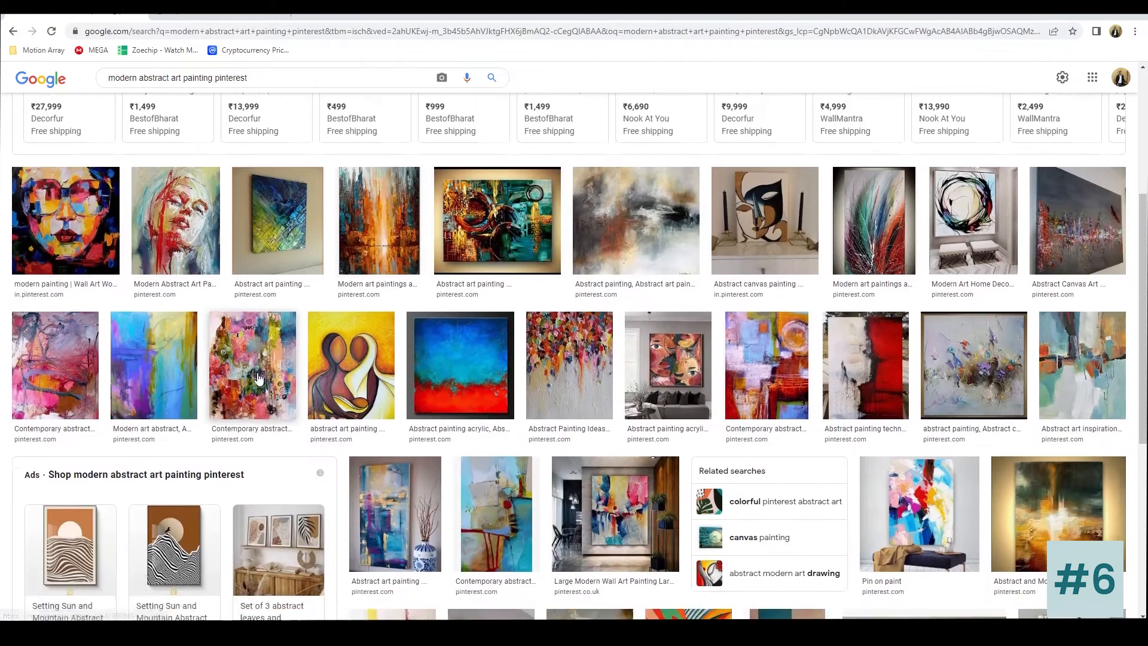
scroll(190, 418, "down", 3)
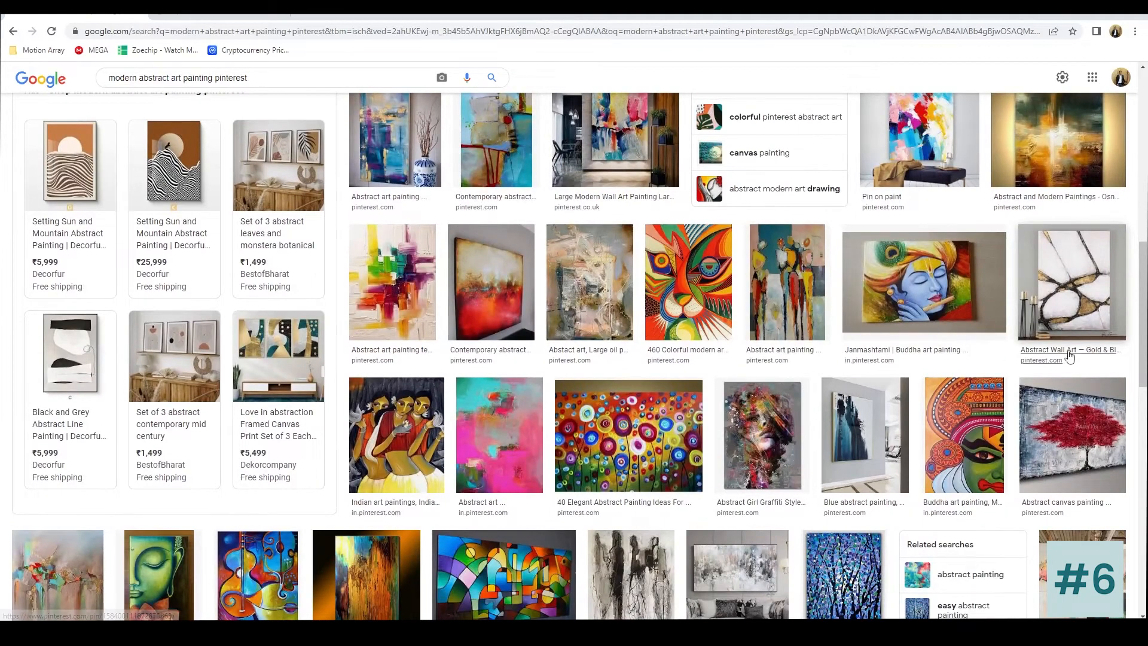
scroll(1041, 350, "down", 3)
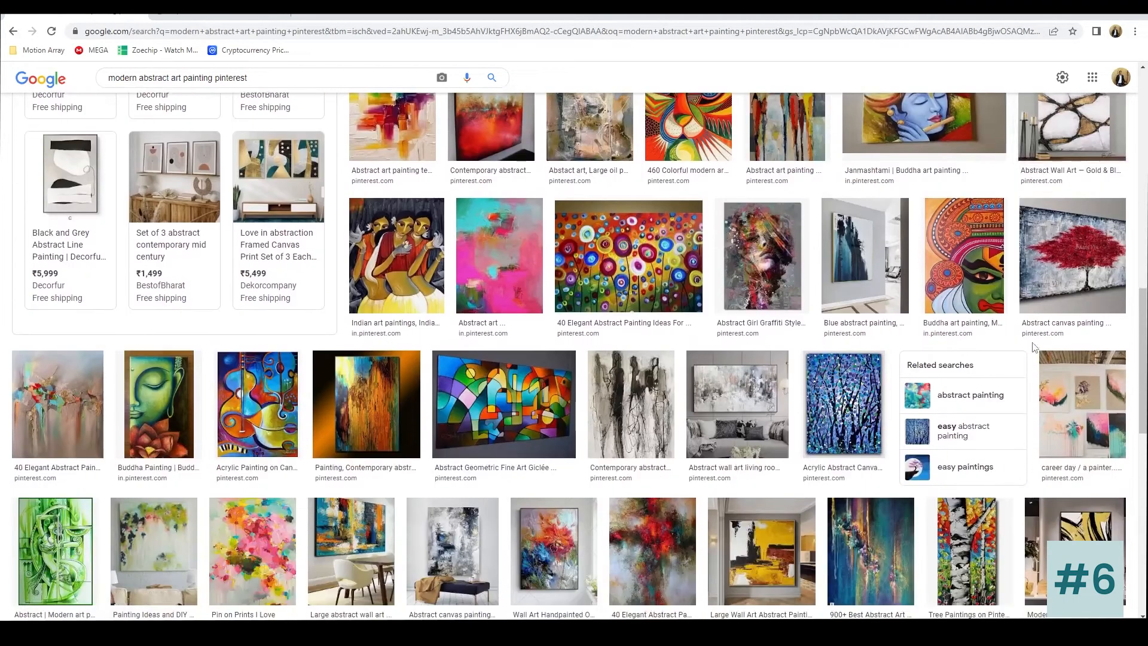
left_click(1079, 173)
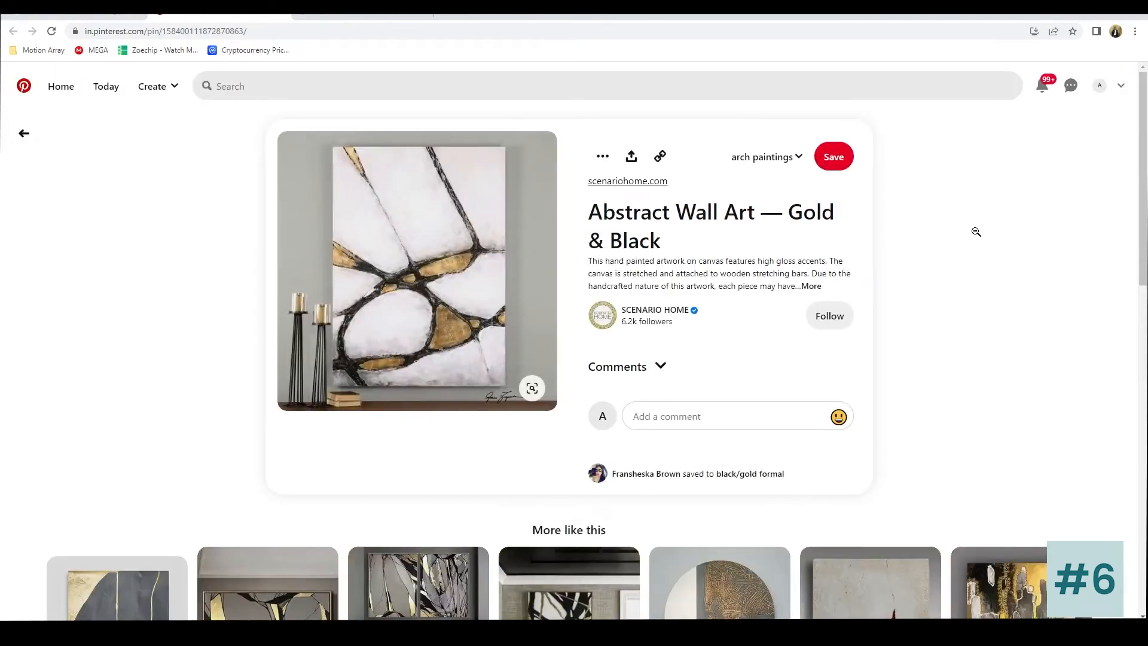
Step: Check the pins similar to the gold and black artwork and search Pinterest for "abstract painting"
scroll(975, 232, "down", 2)
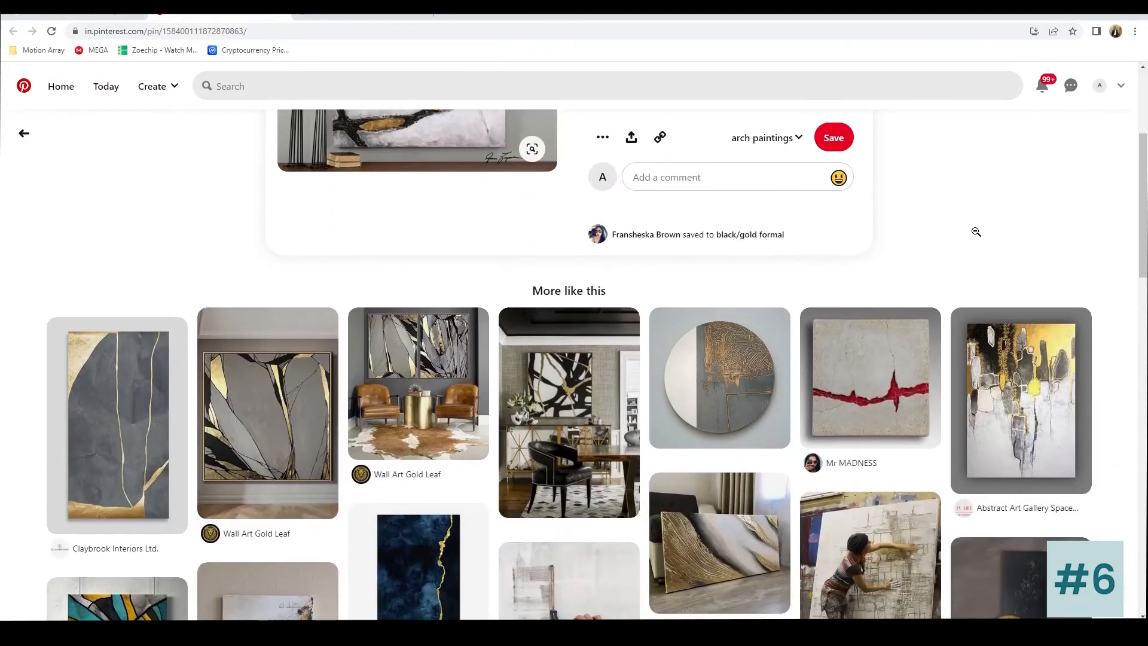
scroll(976, 232, "down", 8)
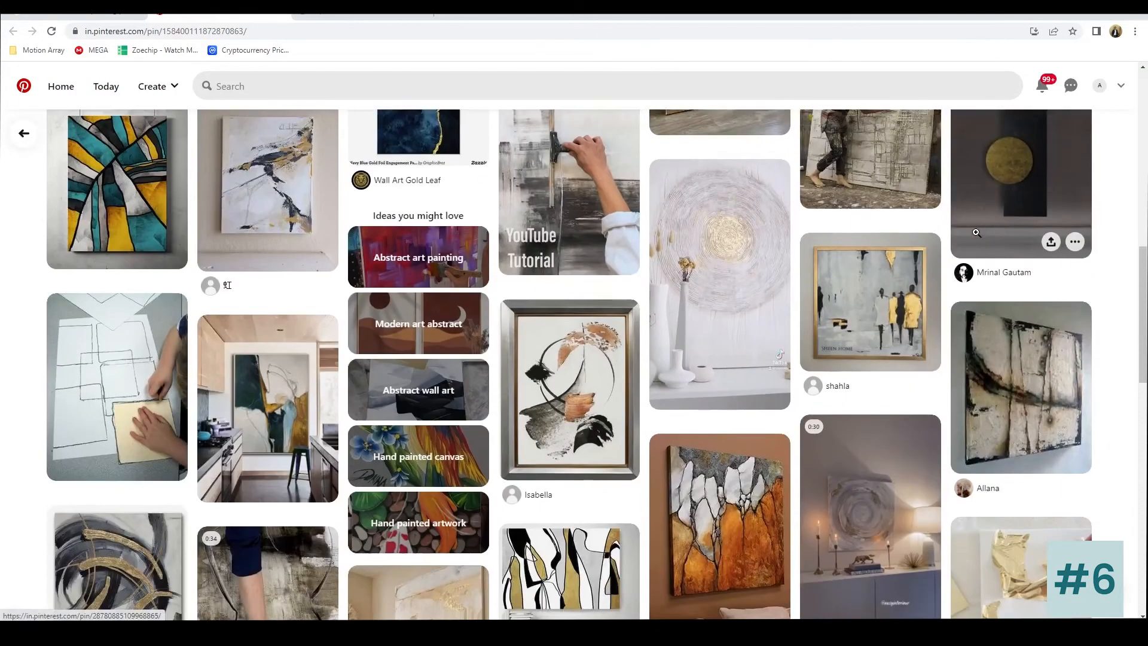
scroll(976, 232, "down", 2)
scroll(872, 334, "up", 4)
left_click(333, 96)
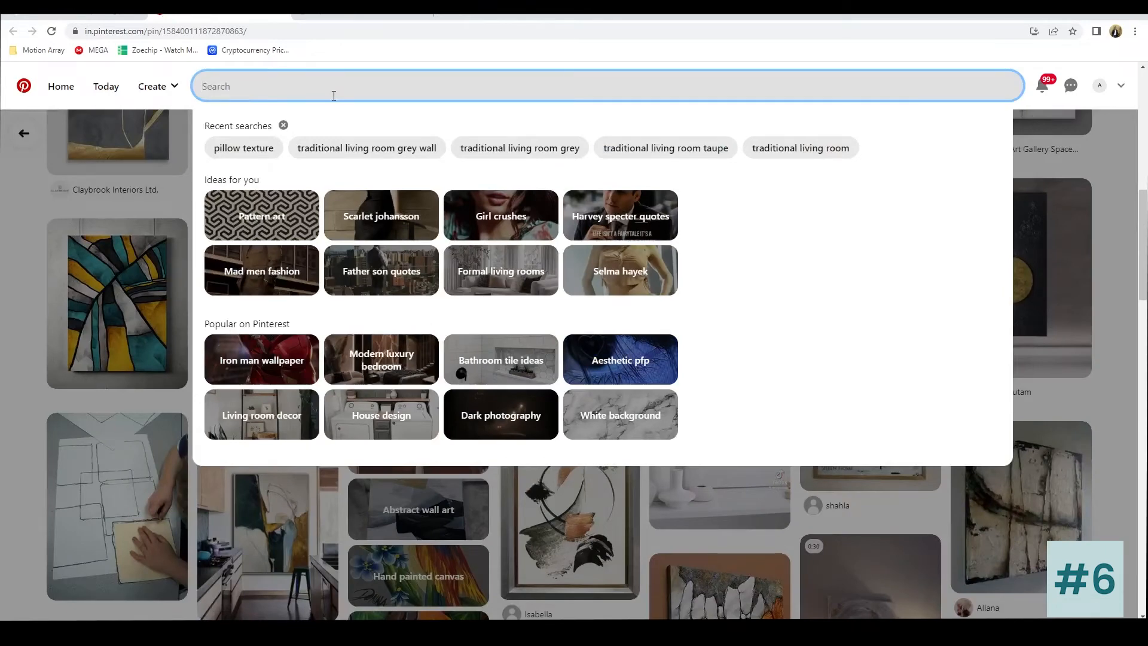
type("abstract p")
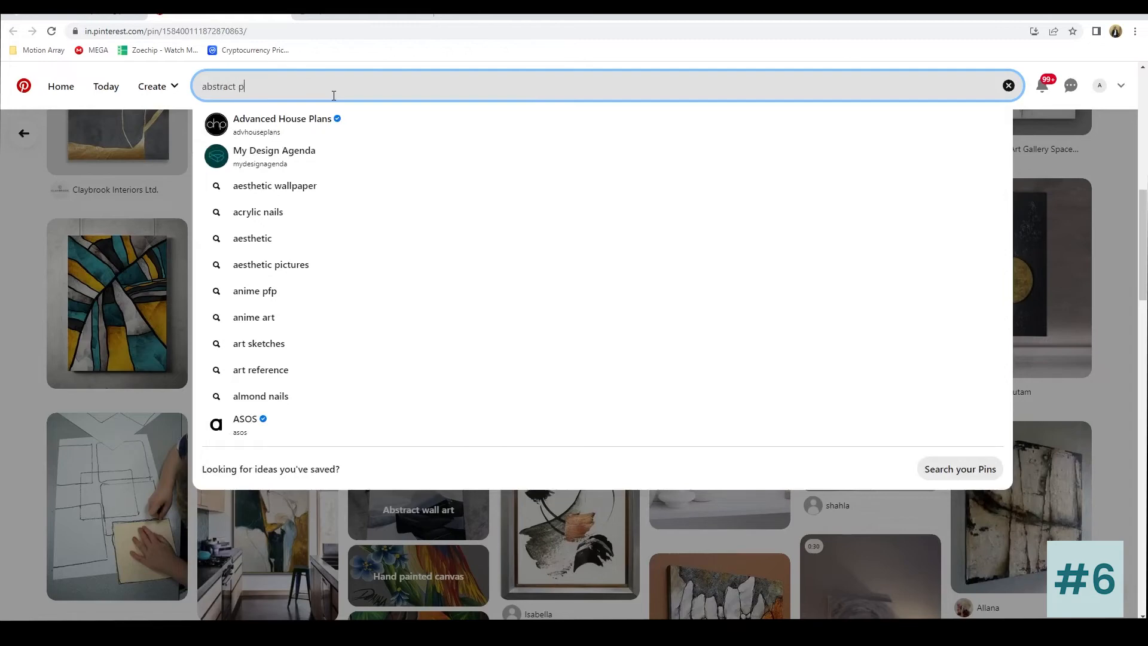
type("ainting")
key("Return")
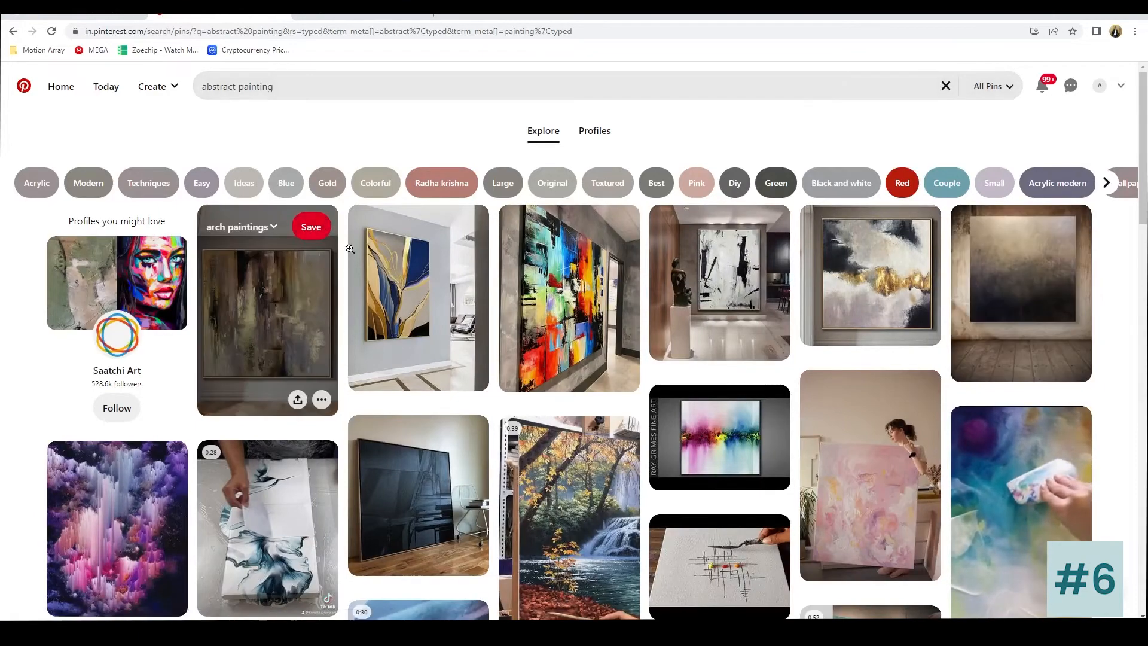
Step: Look through the abstract painting pins and switch to the related search "Colorful abstract art"
scroll(437, 267, "down", 5)
scroll(339, 376, "down", 4)
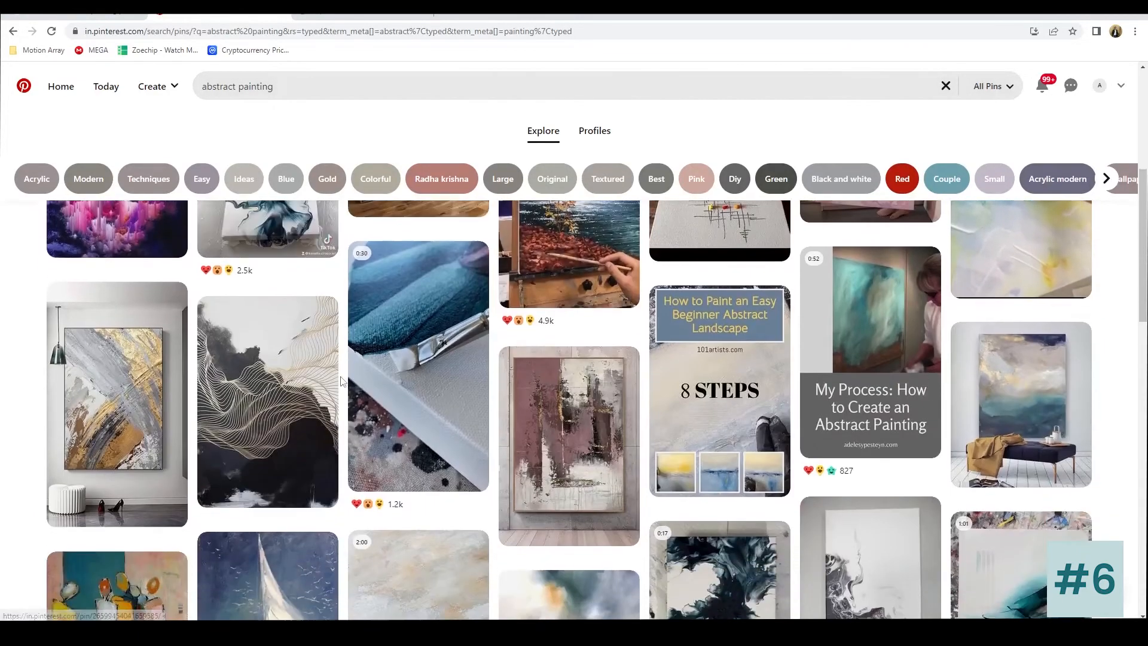
scroll(339, 377, "down", 5)
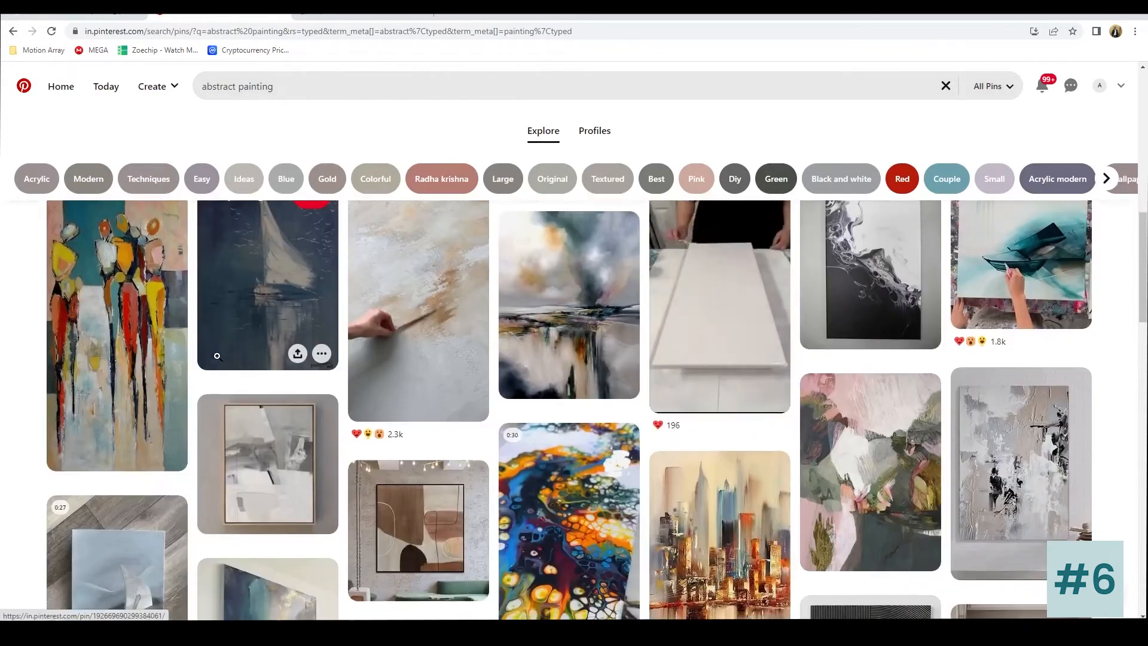
scroll(217, 356, "down", 10)
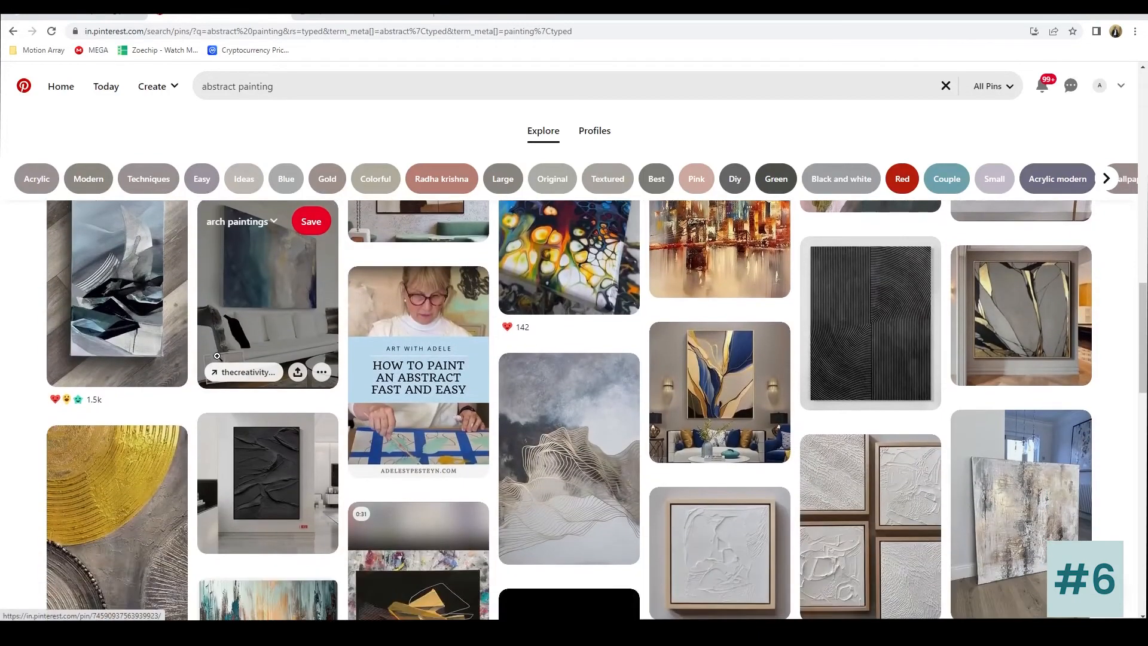
scroll(217, 356, "down", 2)
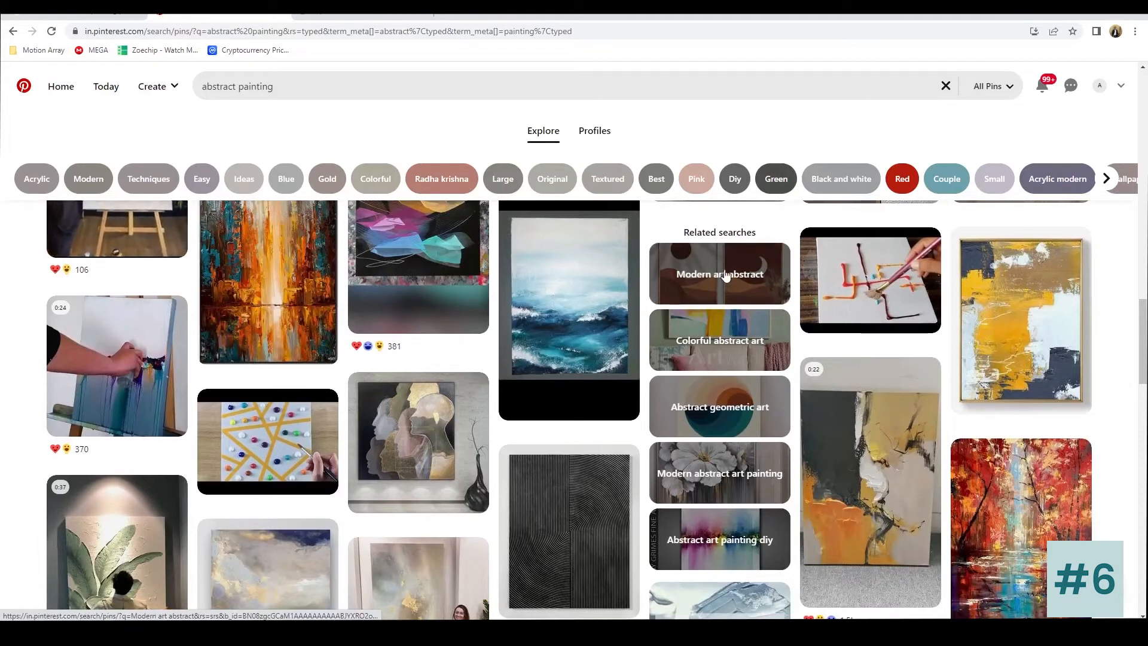
left_click(746, 345)
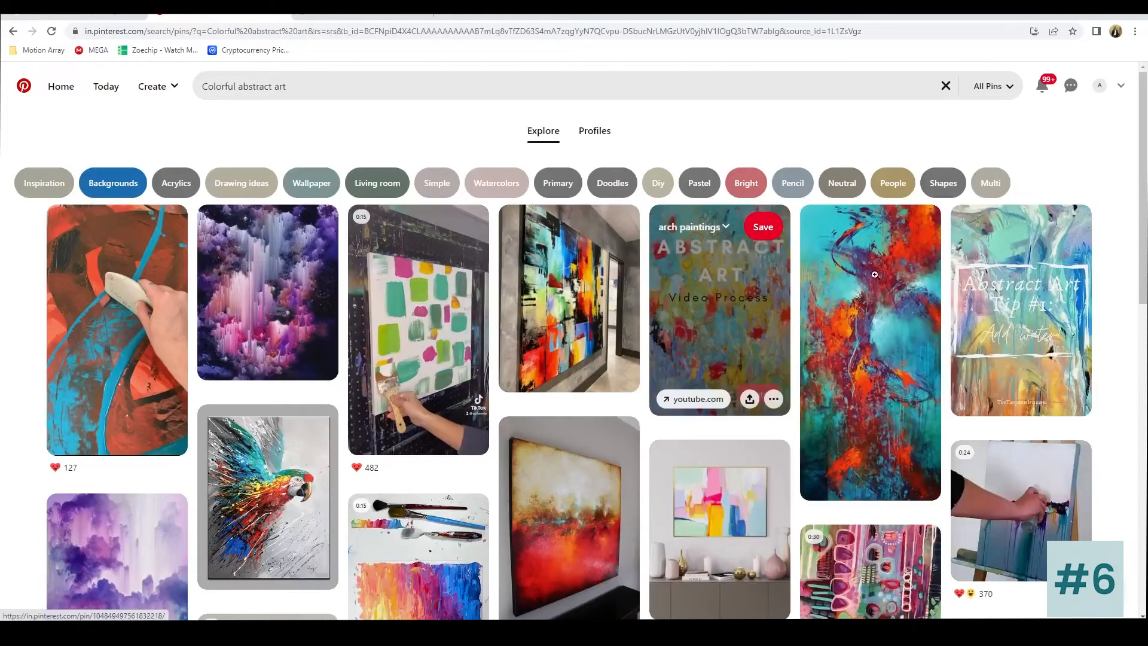
Step: Browse the colorful abstract art pins and open the brown and white "3D Texture Abstract Painting #ABAV128" pin
scroll(1128, 118, "down", 7)
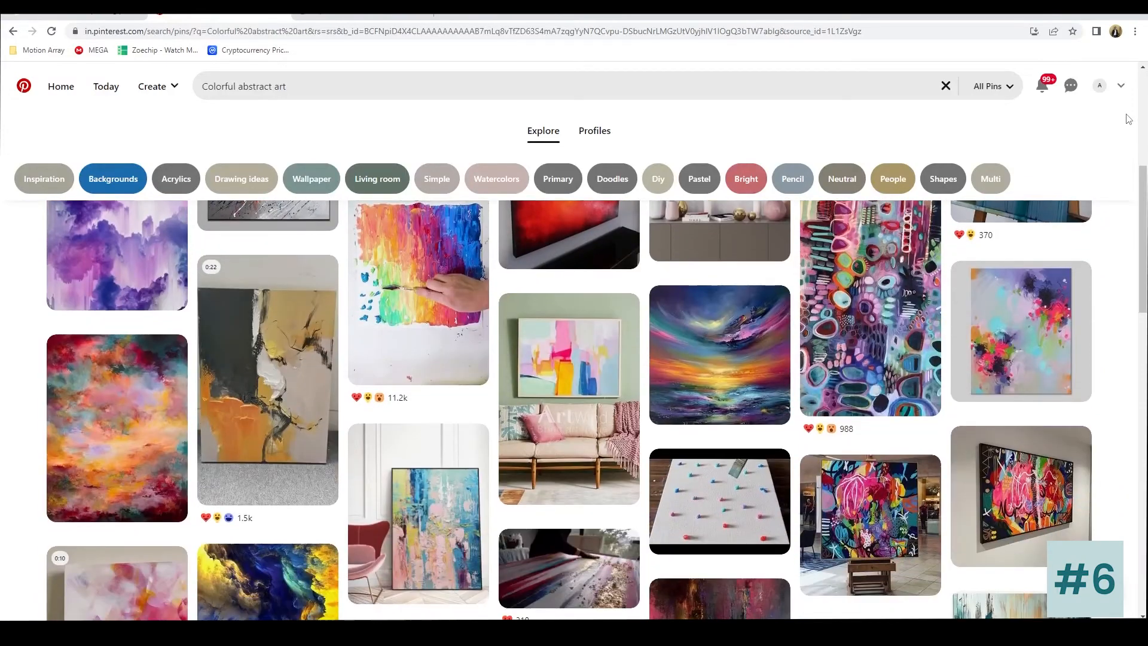
scroll(1128, 118, "down", 9)
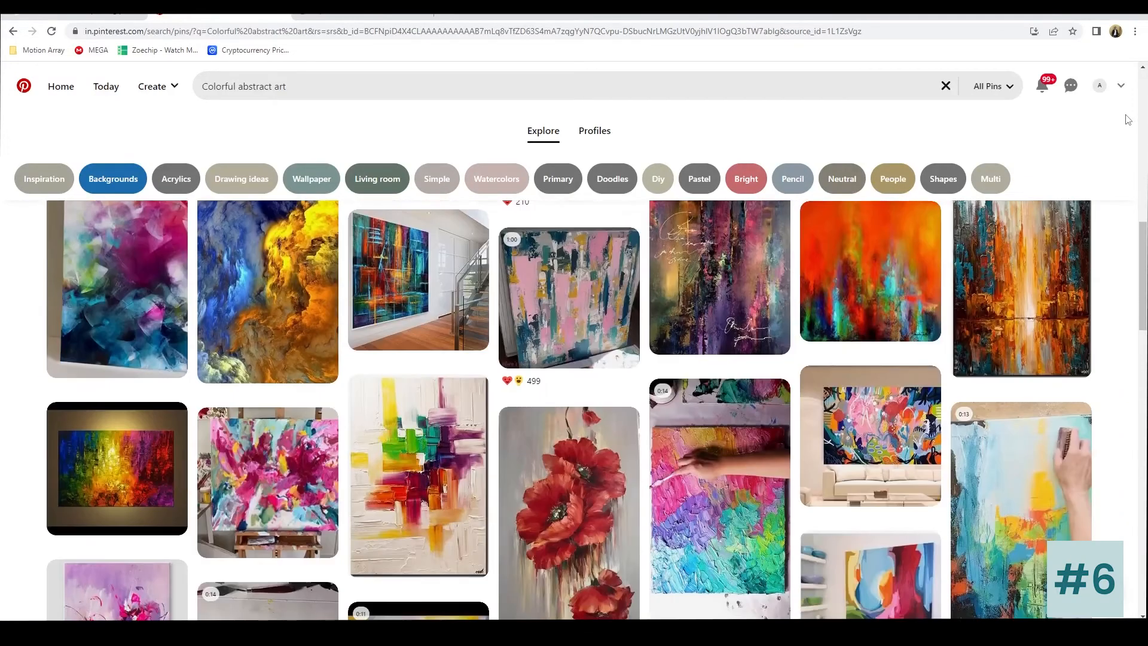
scroll(1128, 118, "down", 12)
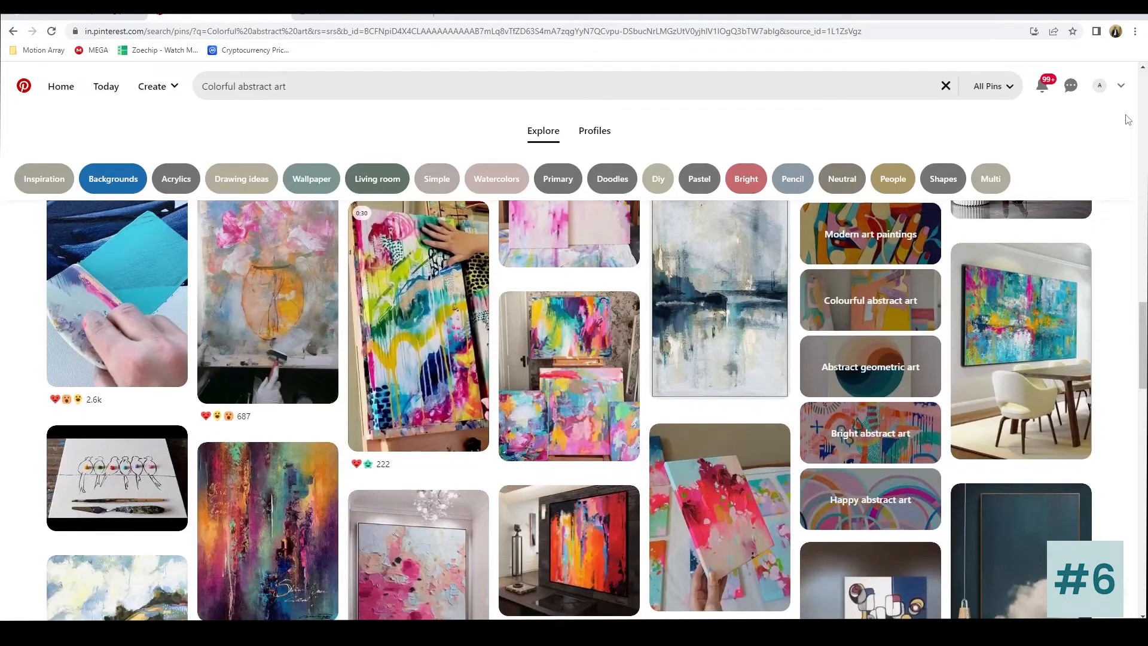
scroll(1120, 120, "down", 6)
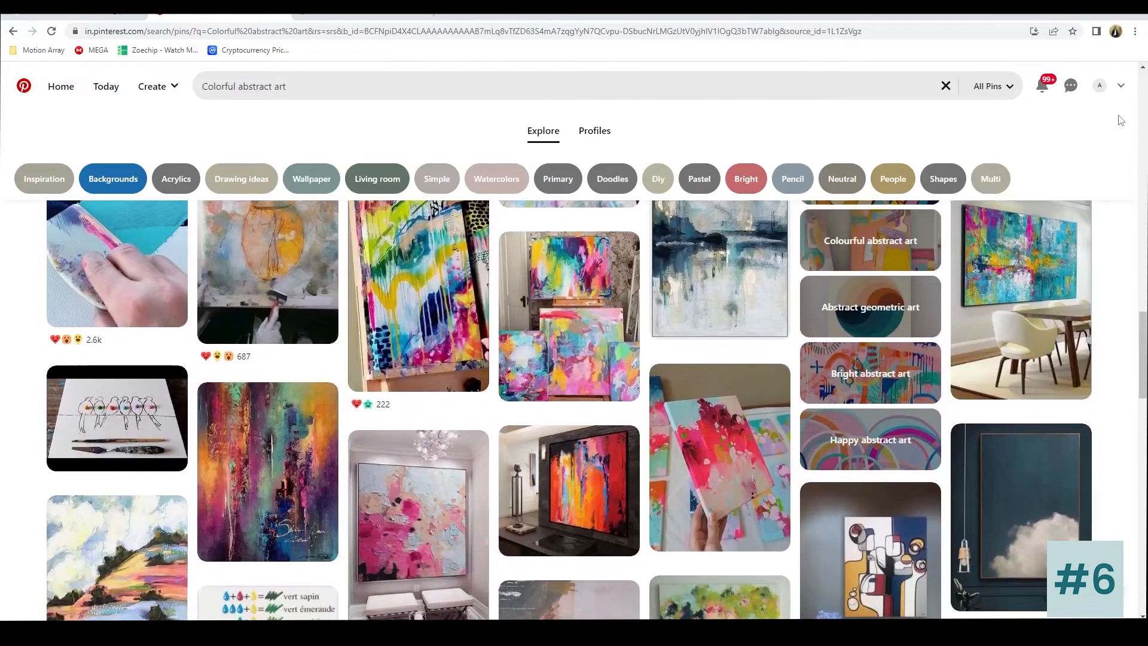
scroll(1120, 120, "down", 1)
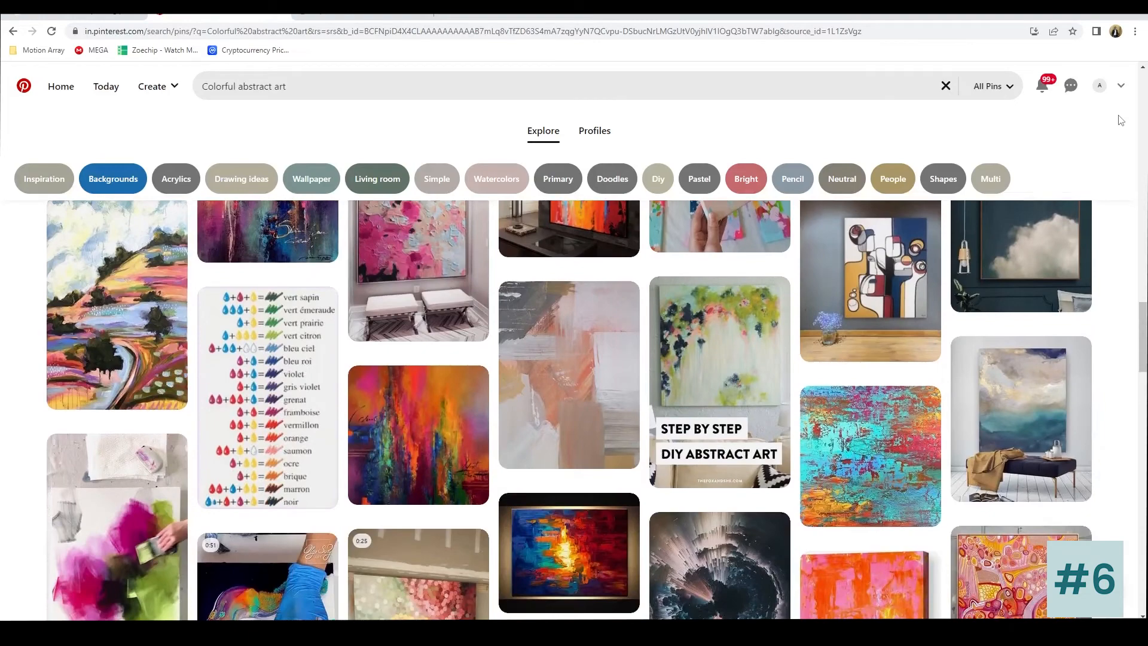
scroll(1121, 120, "down", 4)
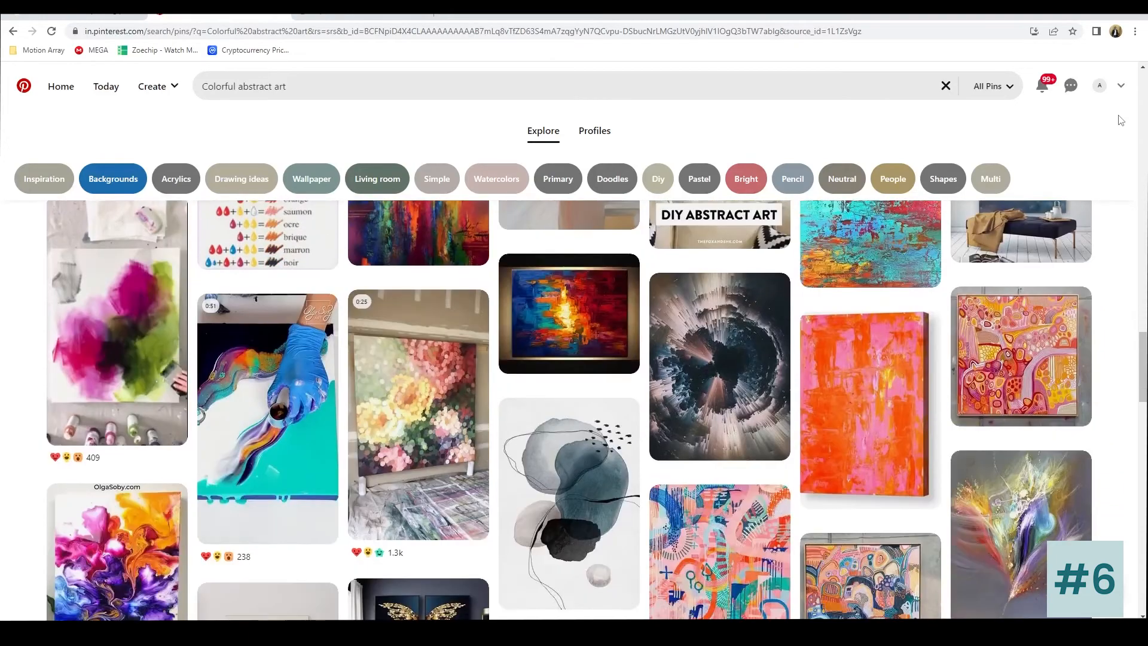
scroll(1120, 120, "down", 7)
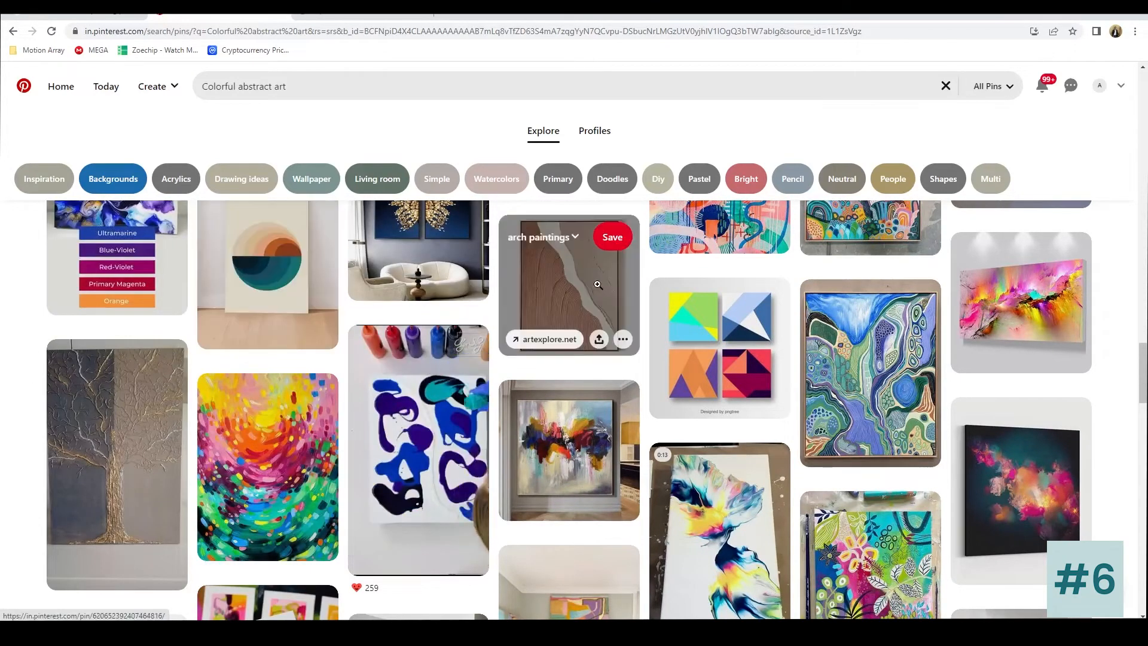
left_click(568, 287)
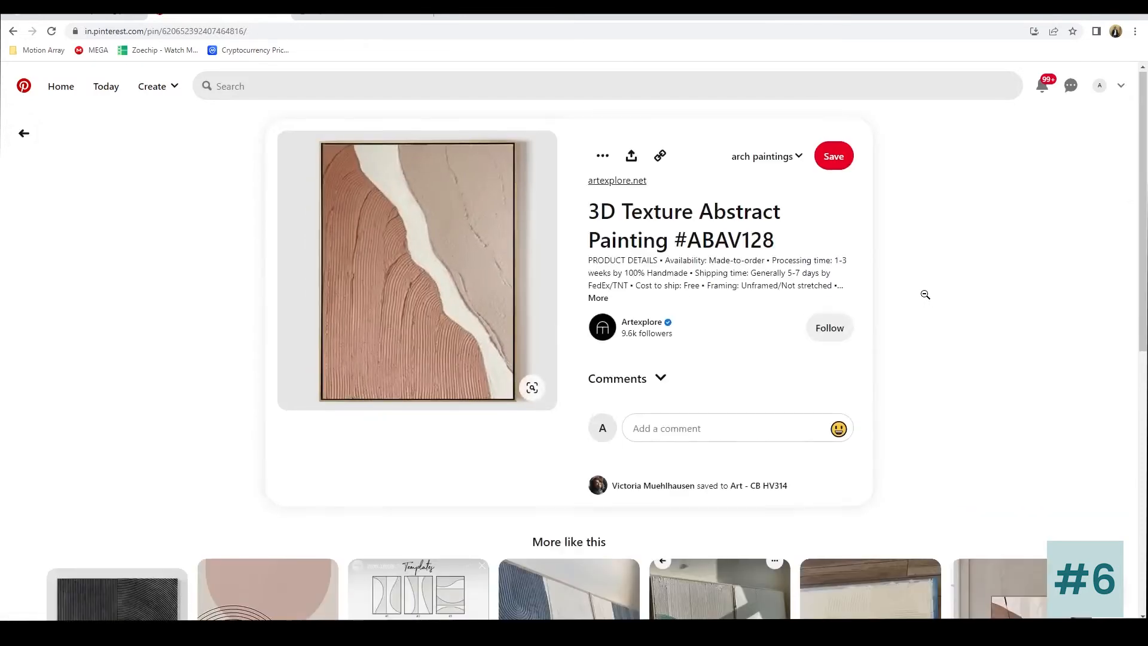
Step: Browse the pins similar to the brown and white texture painting and open "Monthly DIY Challenge: Acrylic Abstract Painting - Dwell Beautiful"
scroll(925, 296, "down", 3)
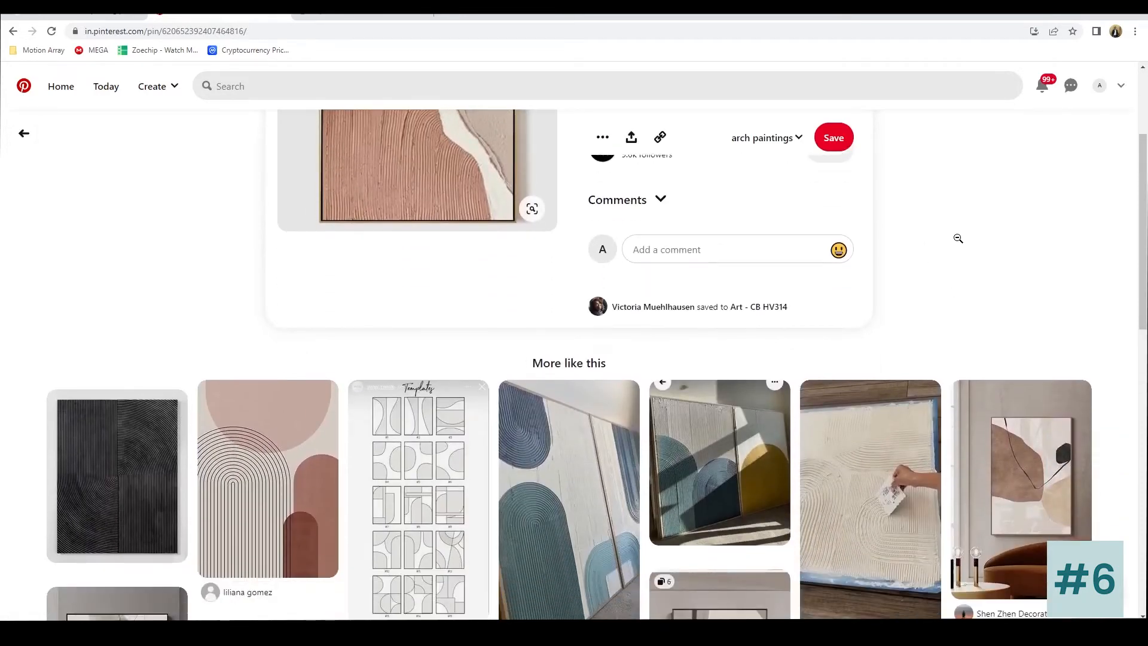
scroll(957, 236, "down", 3)
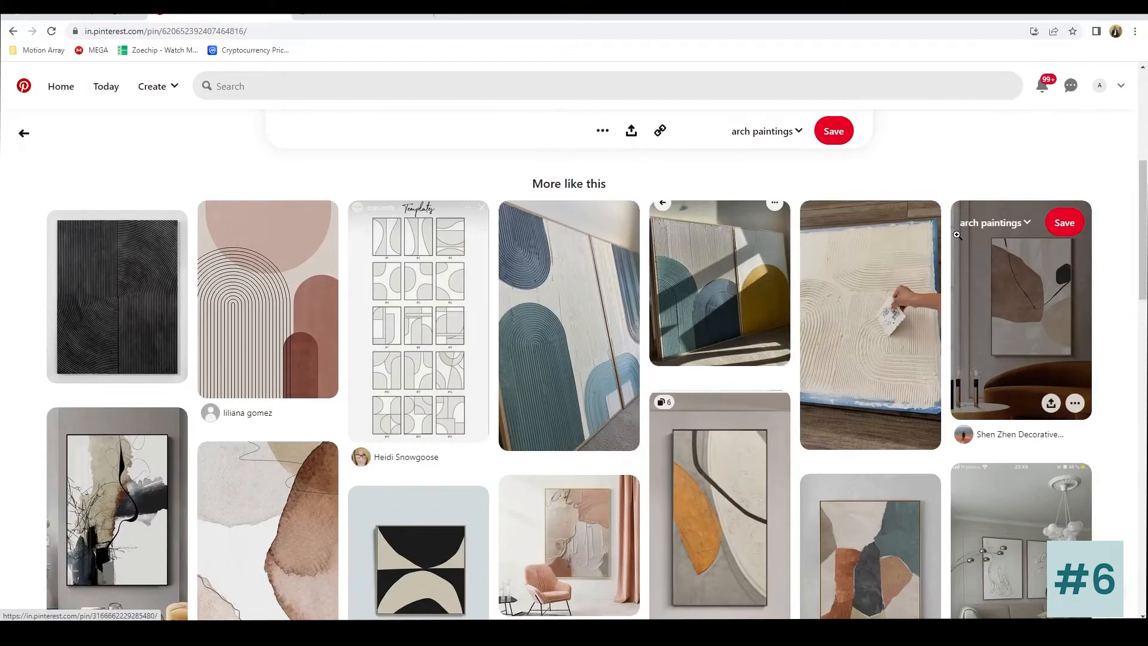
scroll(957, 235, "down", 2)
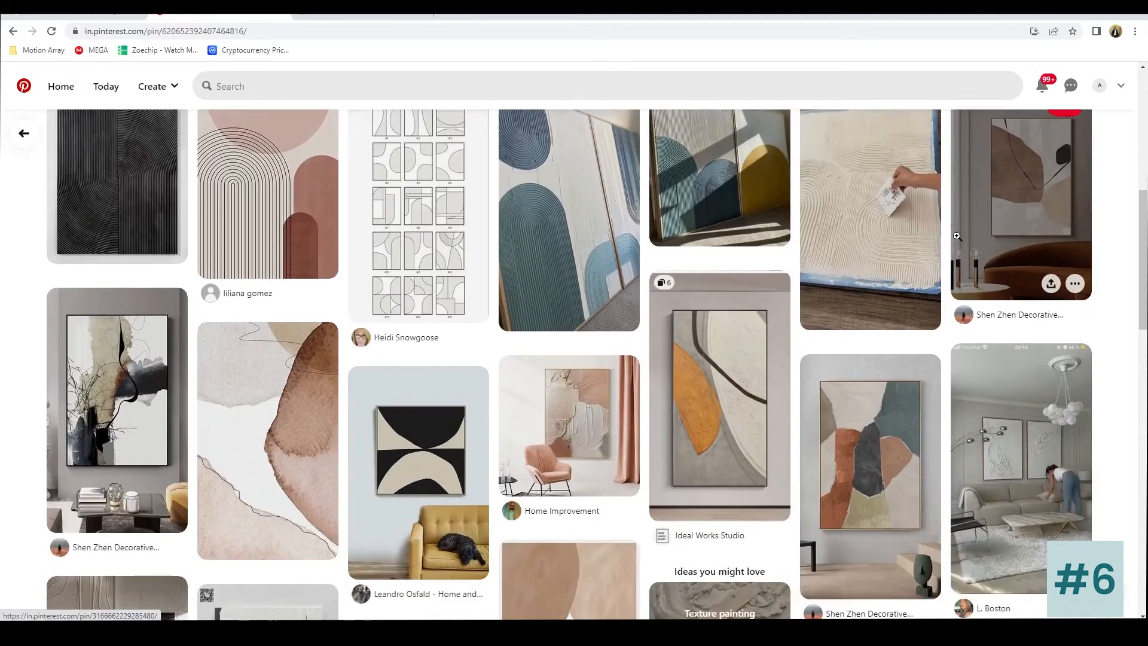
scroll(957, 236, "down", 2)
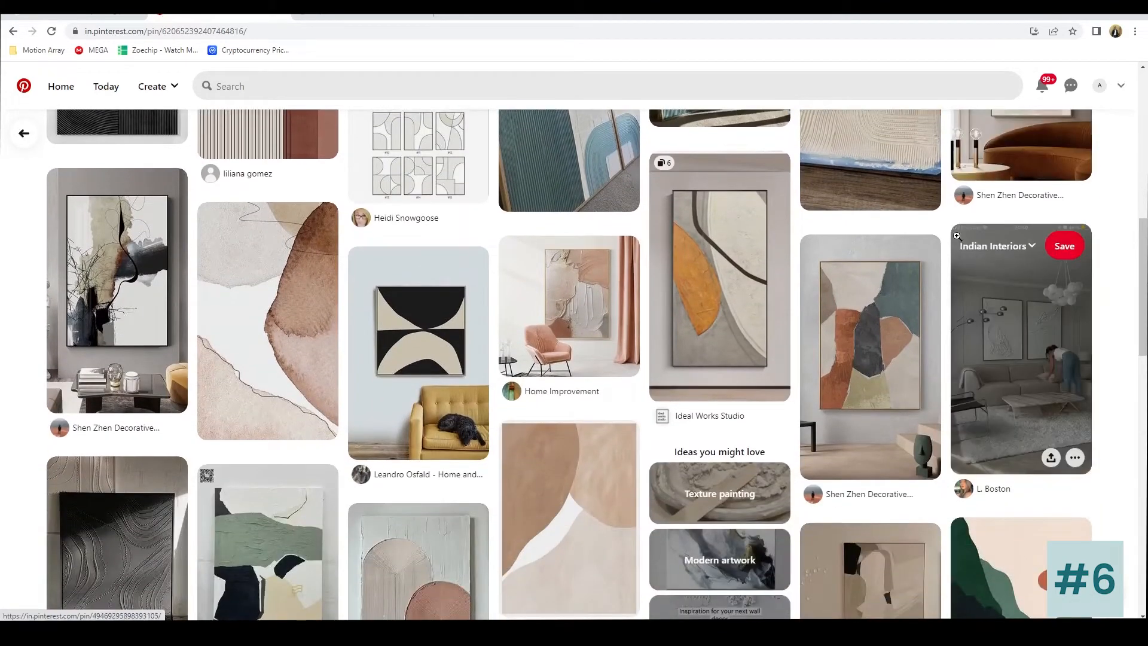
scroll(957, 236, "down", 2)
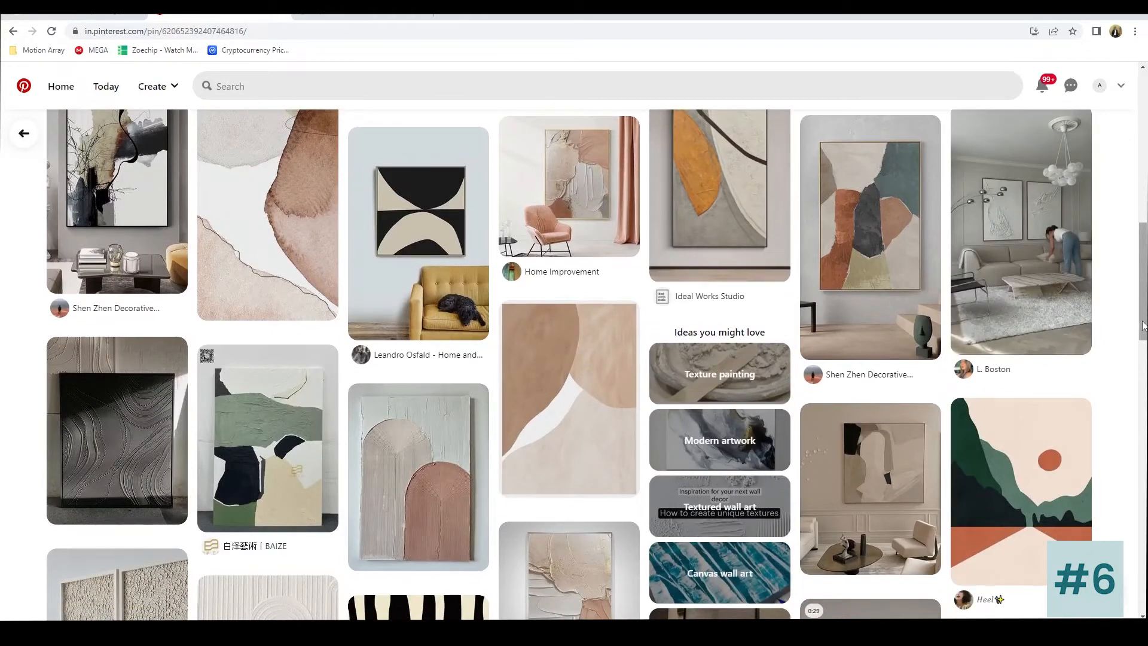
scroll(1112, 217, "down", 6)
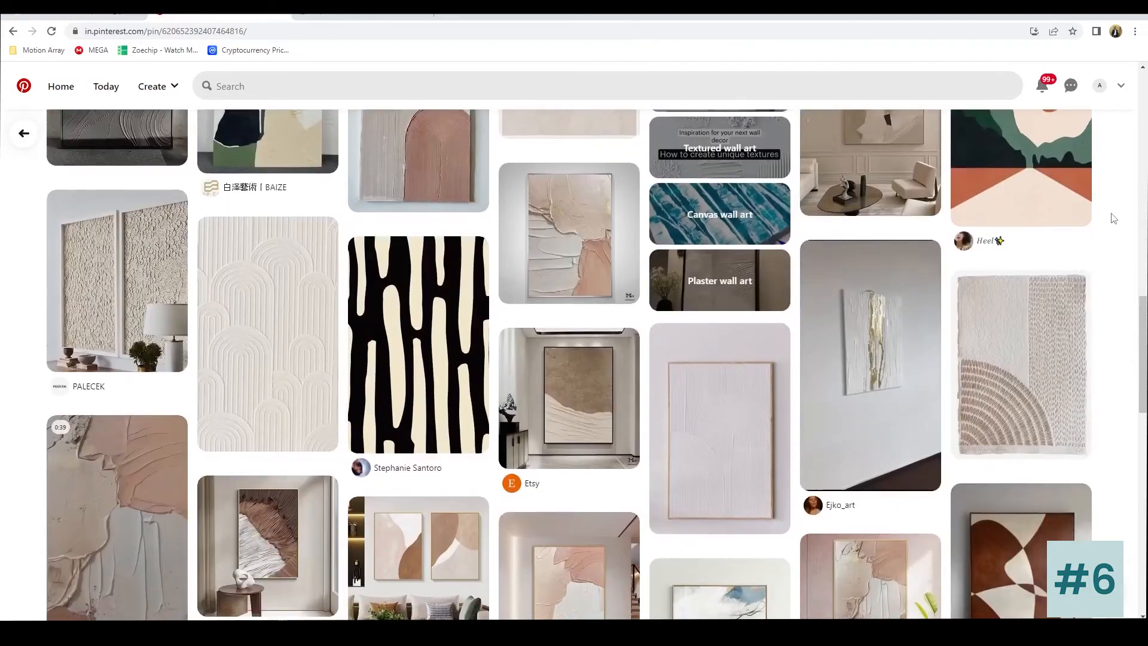
scroll(1113, 218, "down", 3)
scroll(1114, 219, "down", 5)
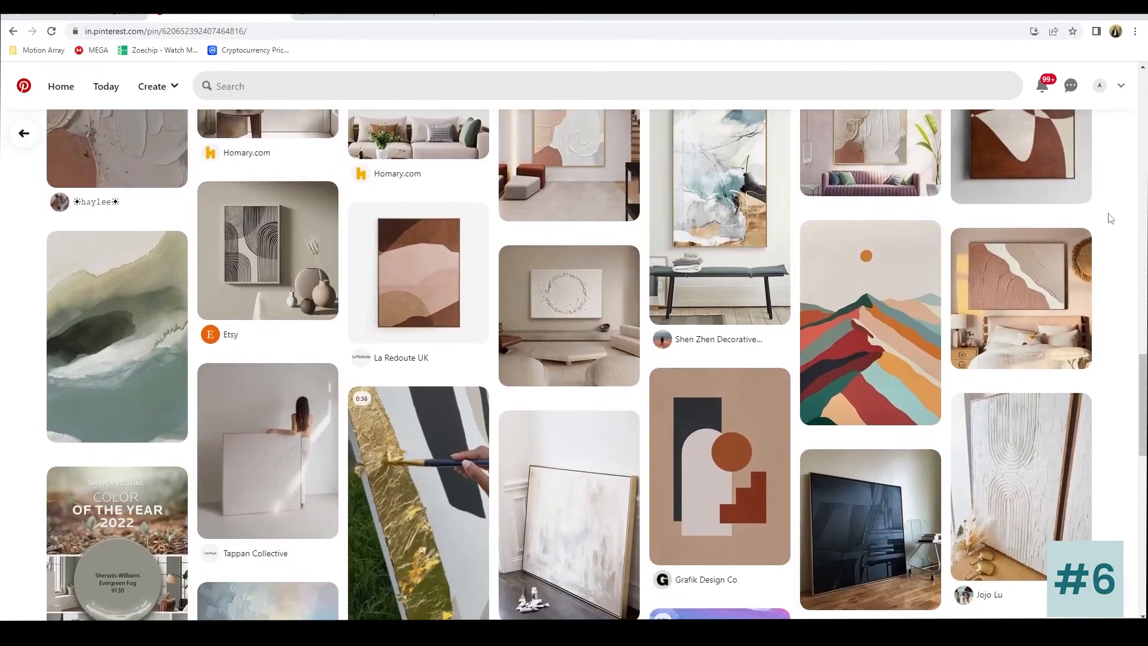
scroll(1109, 219, "down", 7)
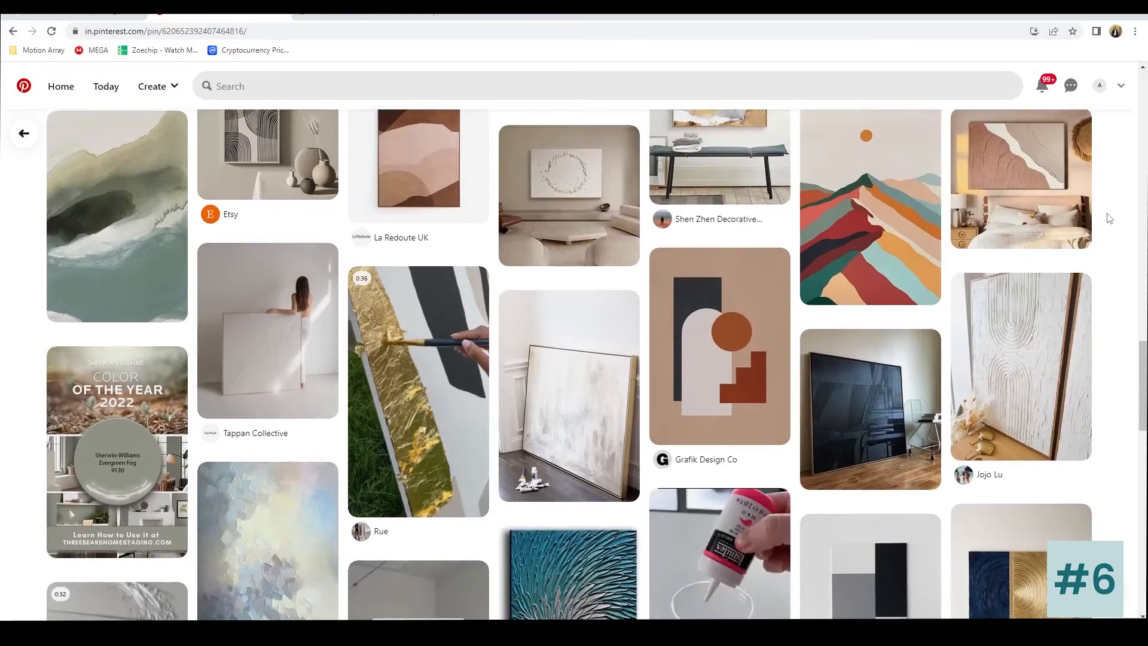
scroll(1108, 218, "down", 3)
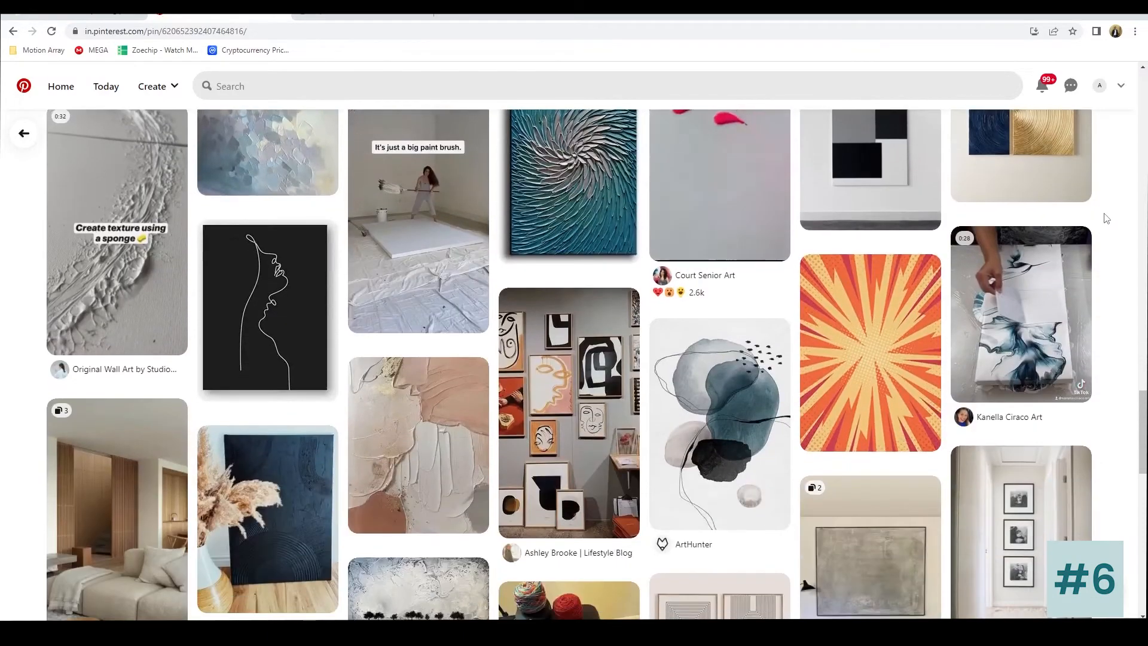
scroll(1106, 218, "down", 7)
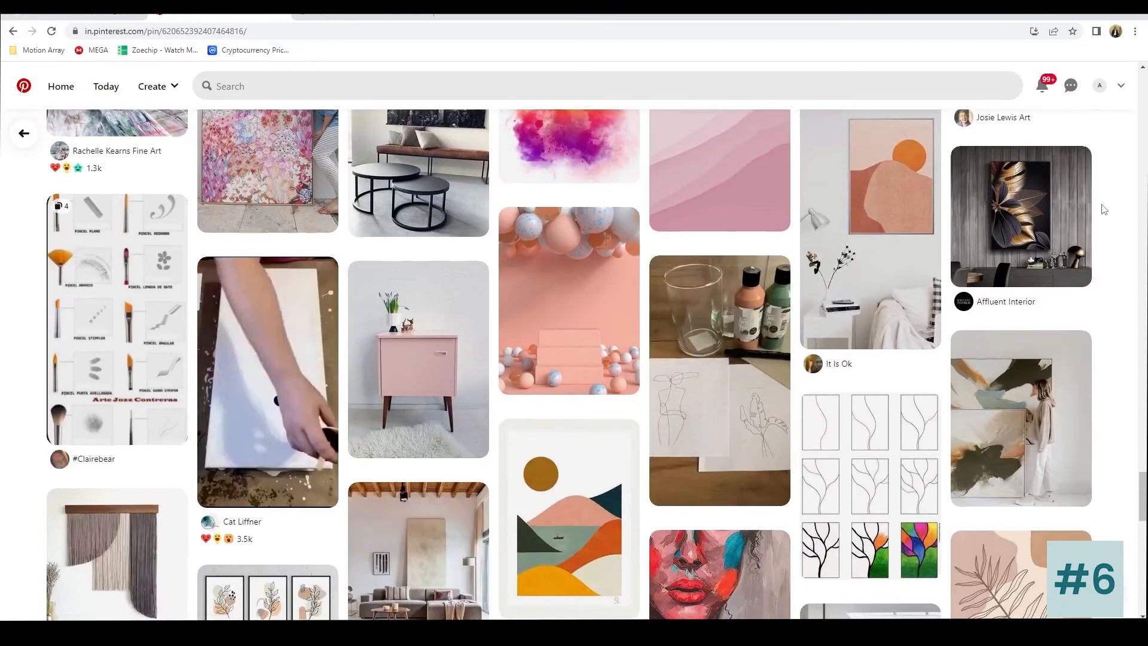
scroll(1104, 209, "down", 10)
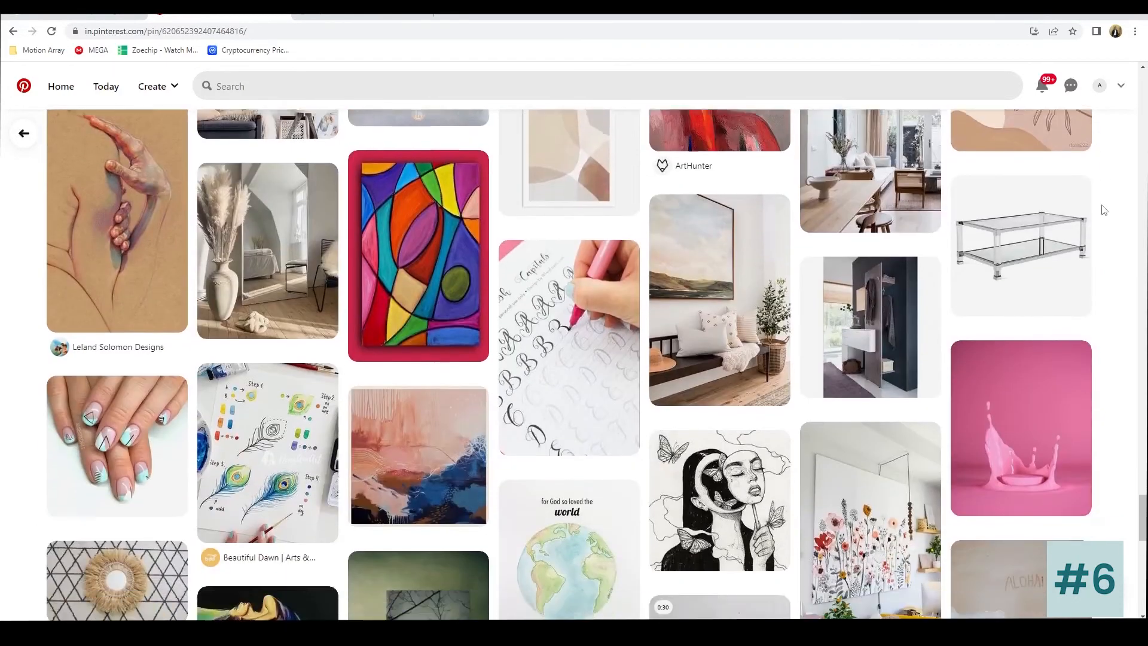
scroll(1103, 209, "down", 10)
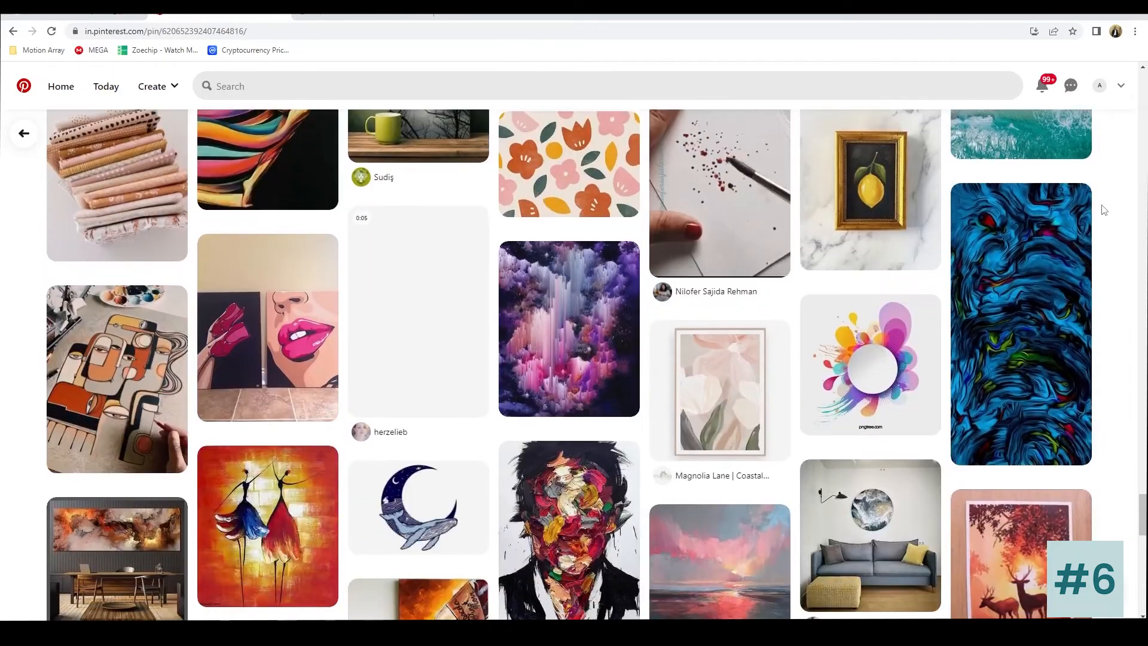
scroll(1104, 209, "down", 10)
scroll(1103, 209, "down", 3)
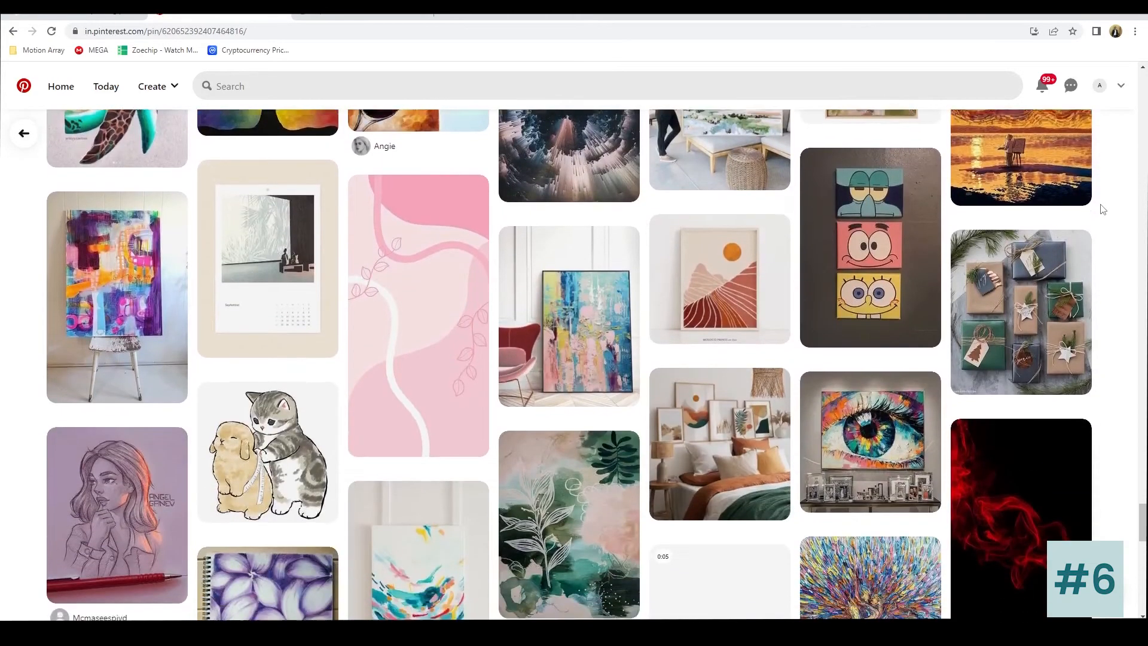
scroll(1103, 209, "down", 3)
left_click(454, 394)
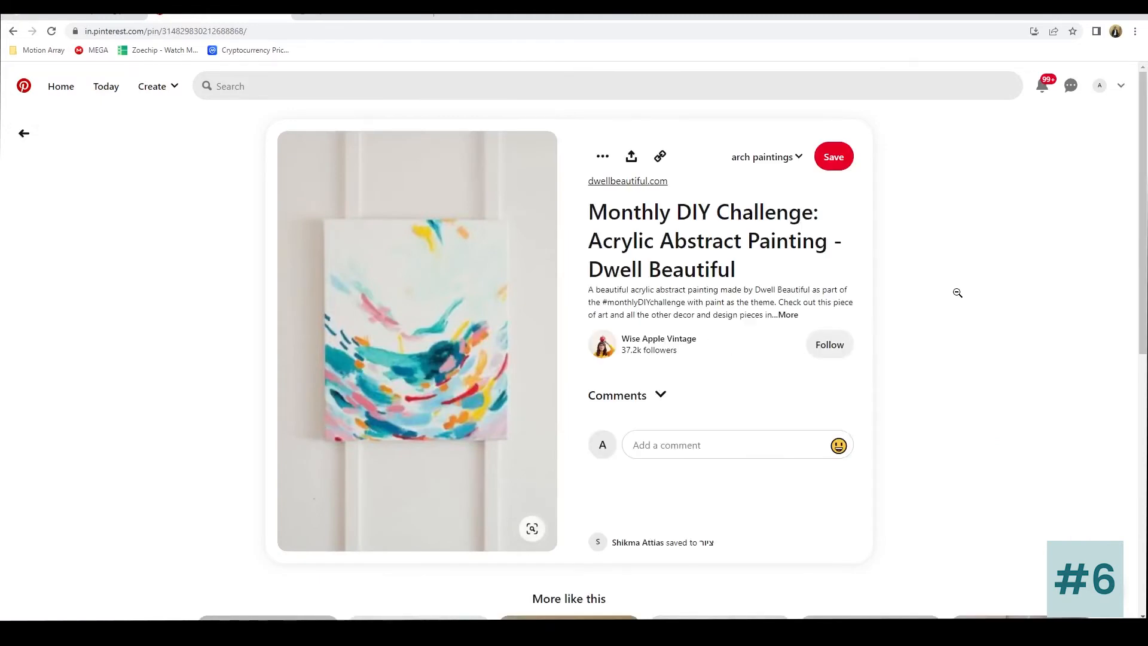
Step: Check the pins similar to the acrylic abstract painting and open the teal and gold "60+ Easy Acrylic Painting Ideas For Beginners" pin
scroll(957, 293, "down", 6)
scroll(957, 293, "down", 5)
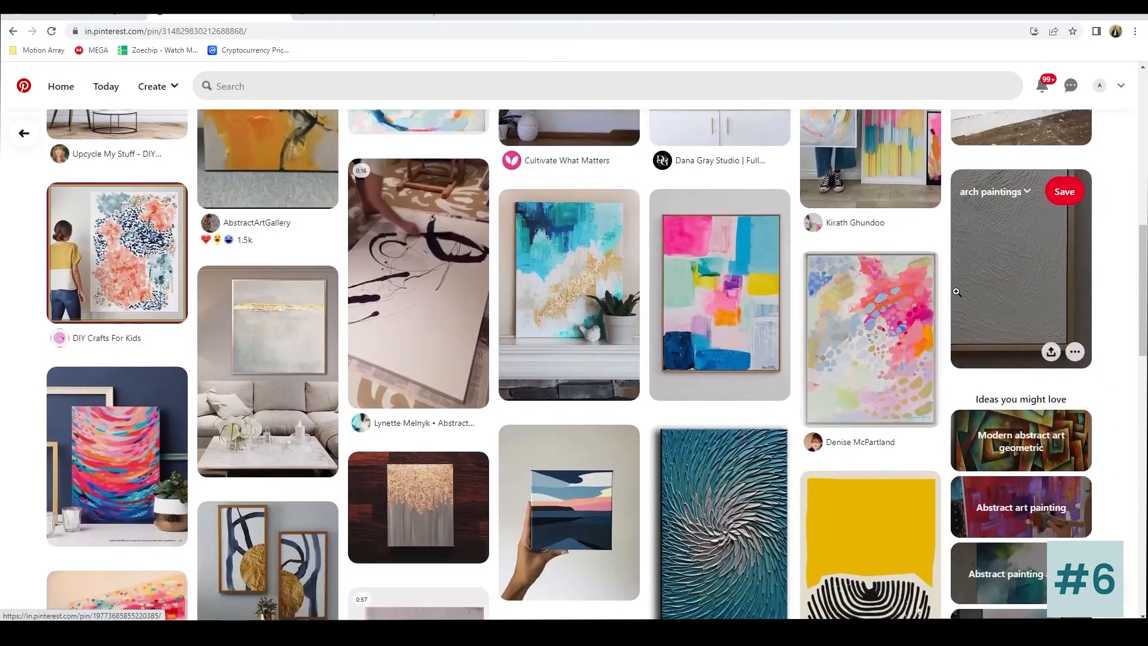
left_click(571, 287)
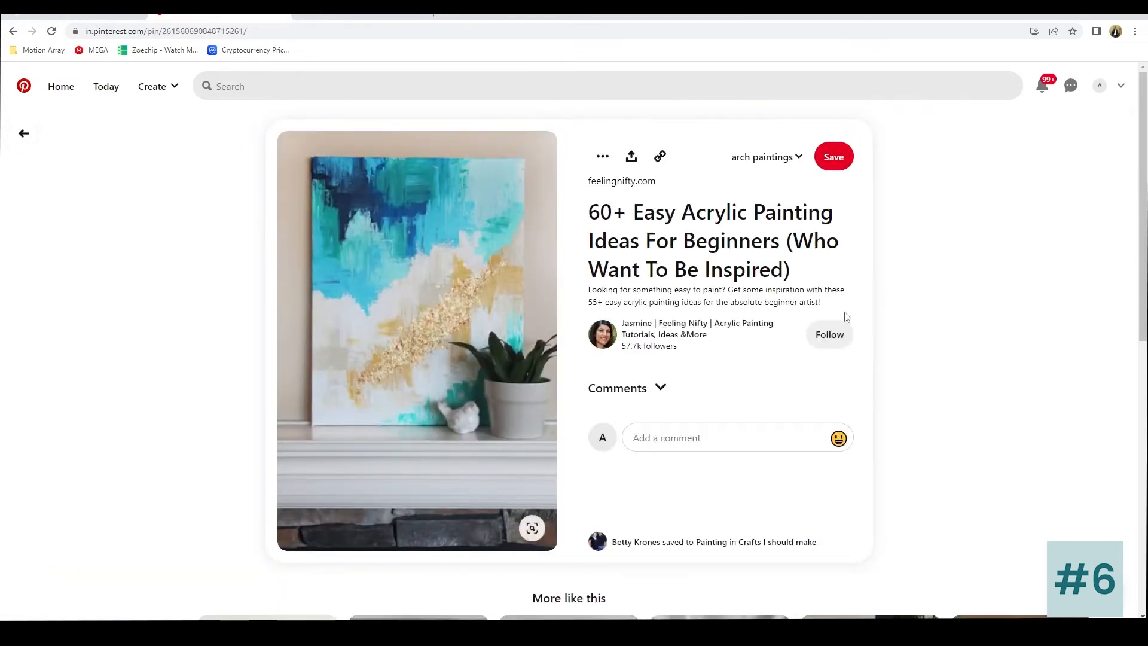
Step: Look through the pins similar to the teal and gold canvas and open the framed painting with curved blue, gold and white bands
scroll(881, 262, "down", 5)
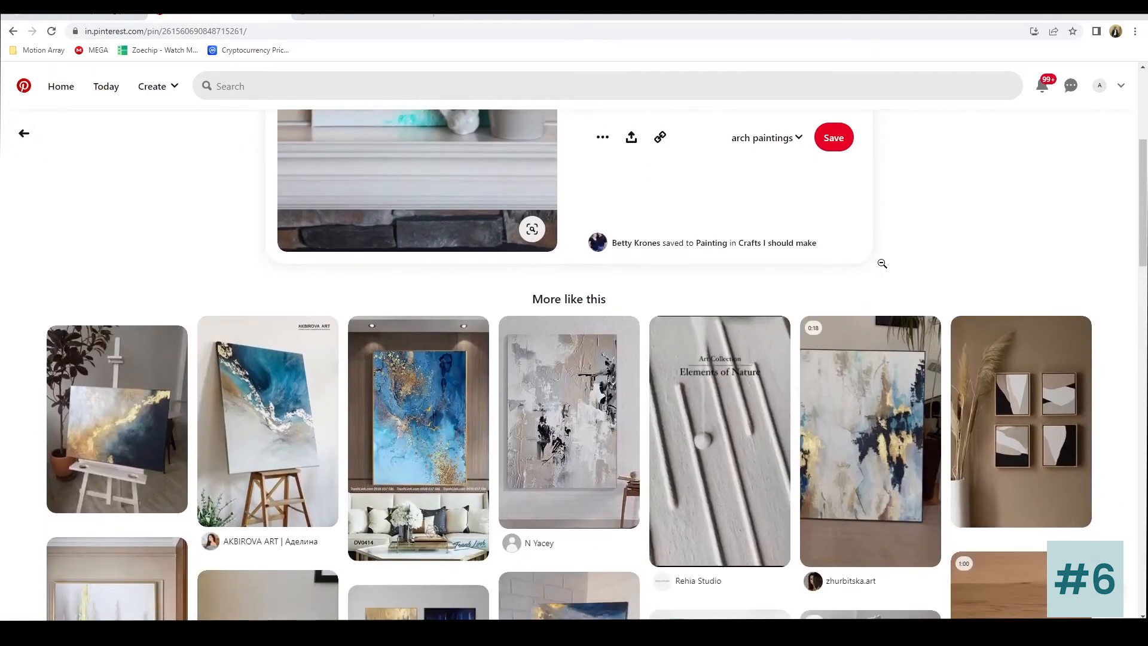
scroll(950, 214, "down", 3)
scroll(947, 219, "down", 2)
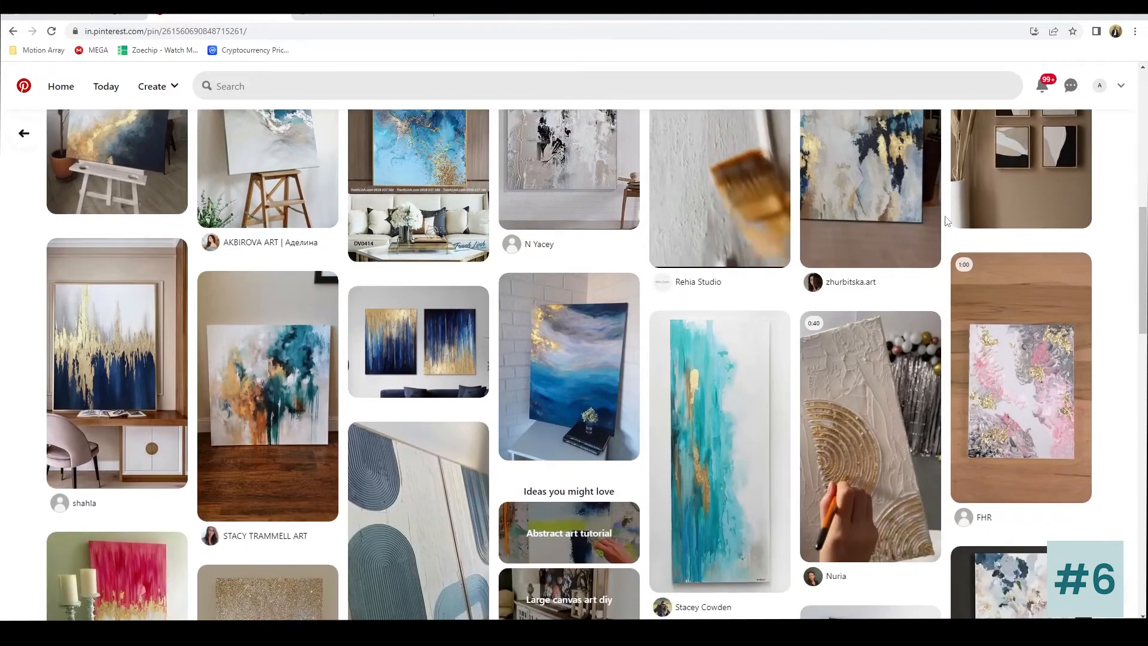
scroll(945, 221, "down", 6)
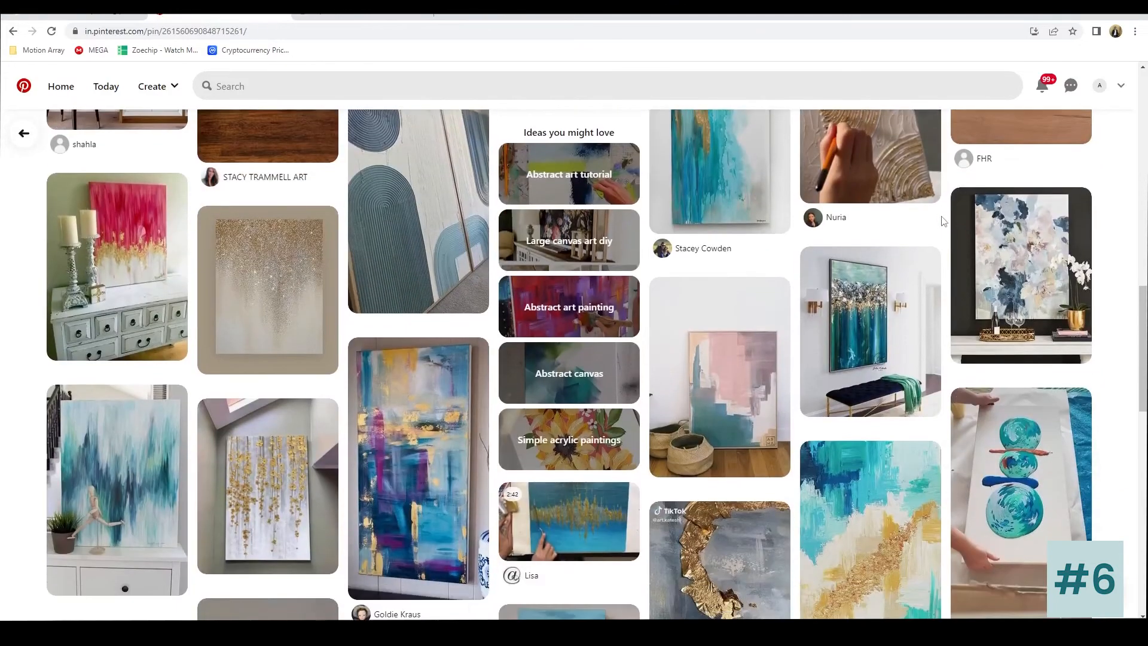
scroll(943, 221, "down", 3)
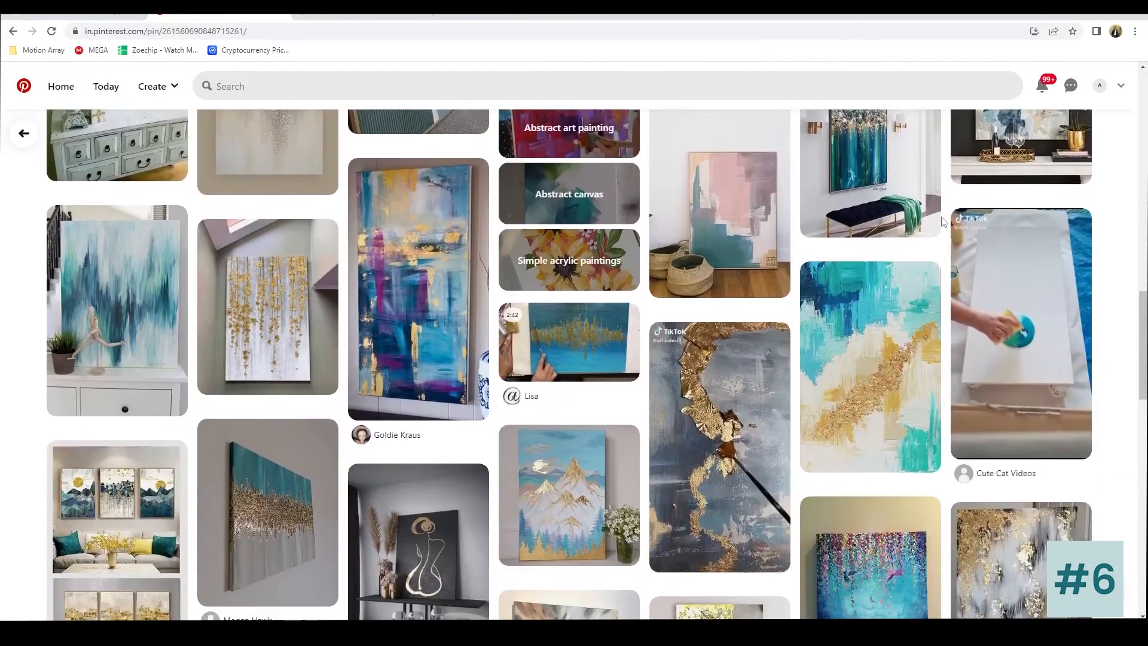
scroll(942, 218, "down", 2)
scroll(941, 217, "down", 3)
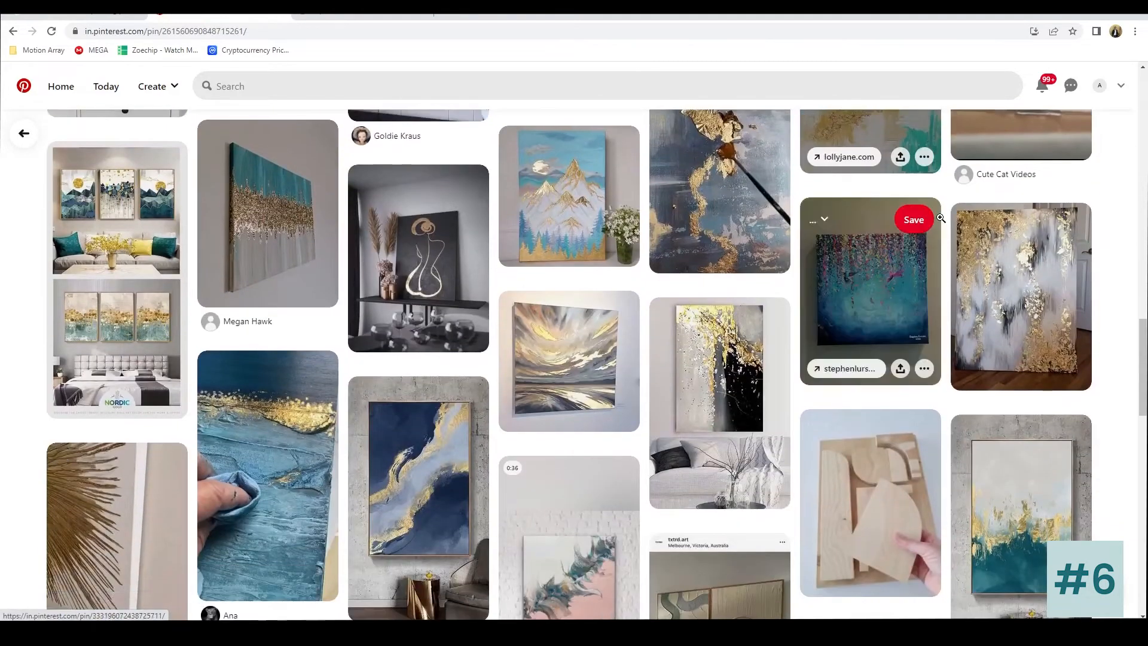
scroll(1106, 225, "down", 3)
scroll(1105, 226, "down", 6)
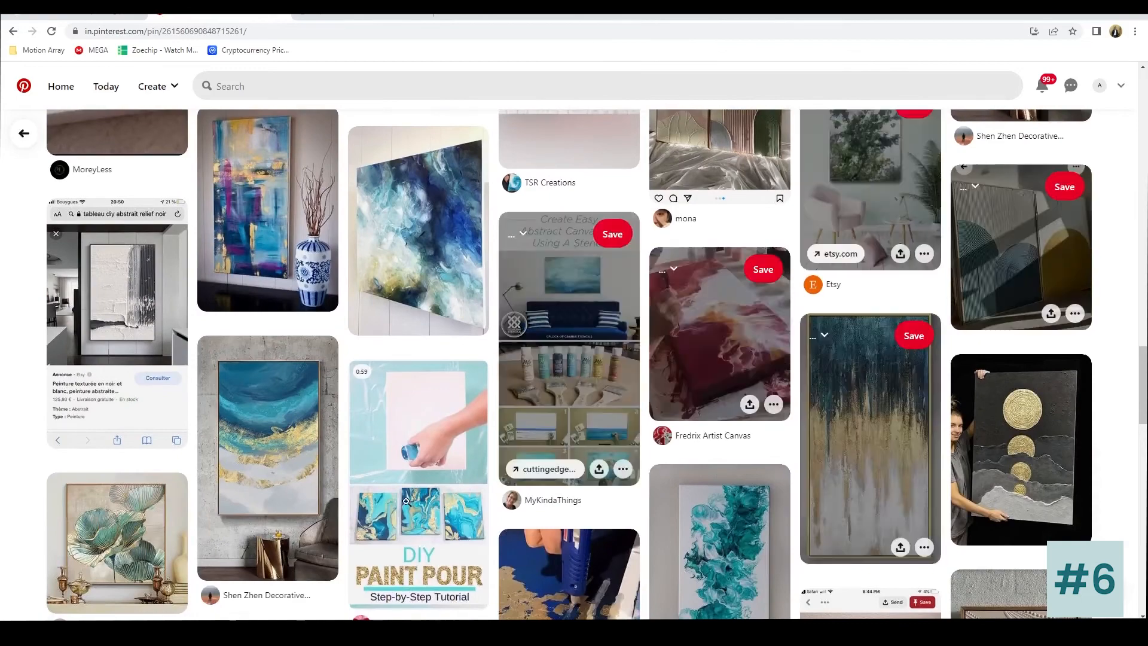
left_click(273, 438)
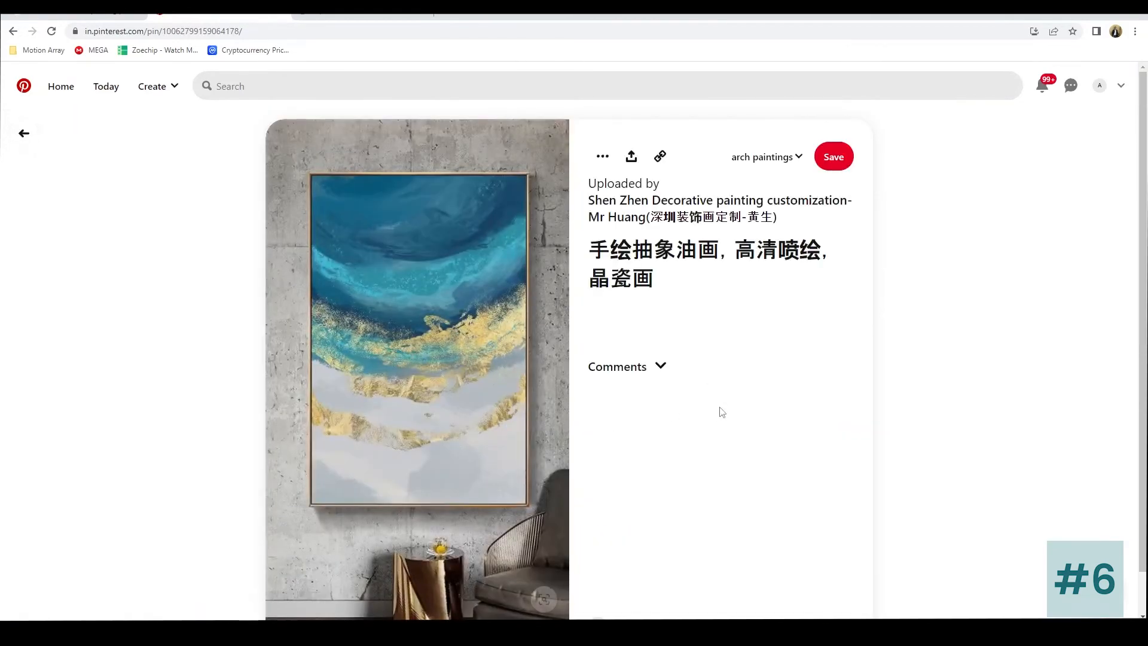
Step: Download the image of the framed painting with curved blue, gold and white bands
scroll(728, 316, "down", 3)
scroll(728, 316, "up", 3)
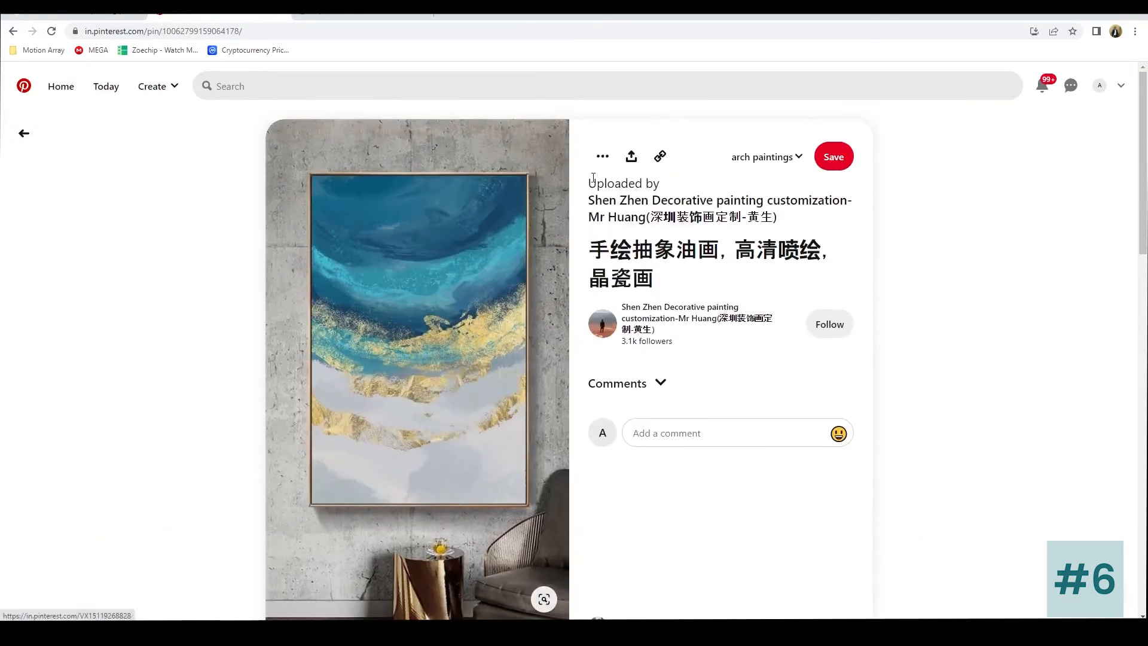
left_click(616, 156)
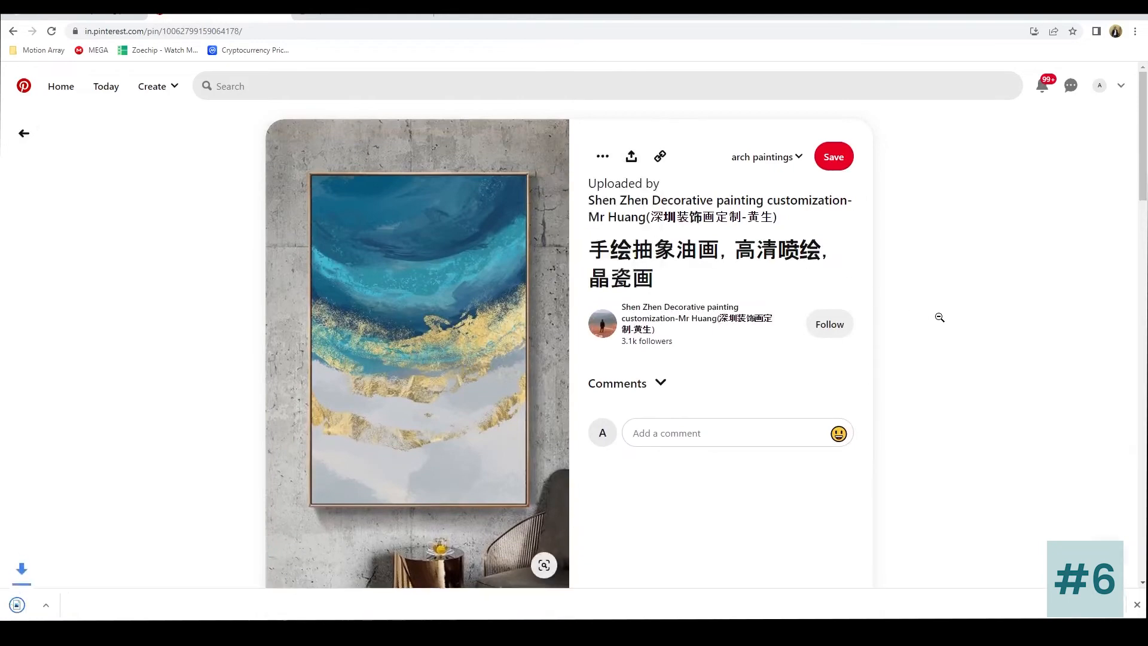
Step: Open the similar framed blue and white painting with diagonal gold streaks and download its image
scroll(937, 317, "down", 6)
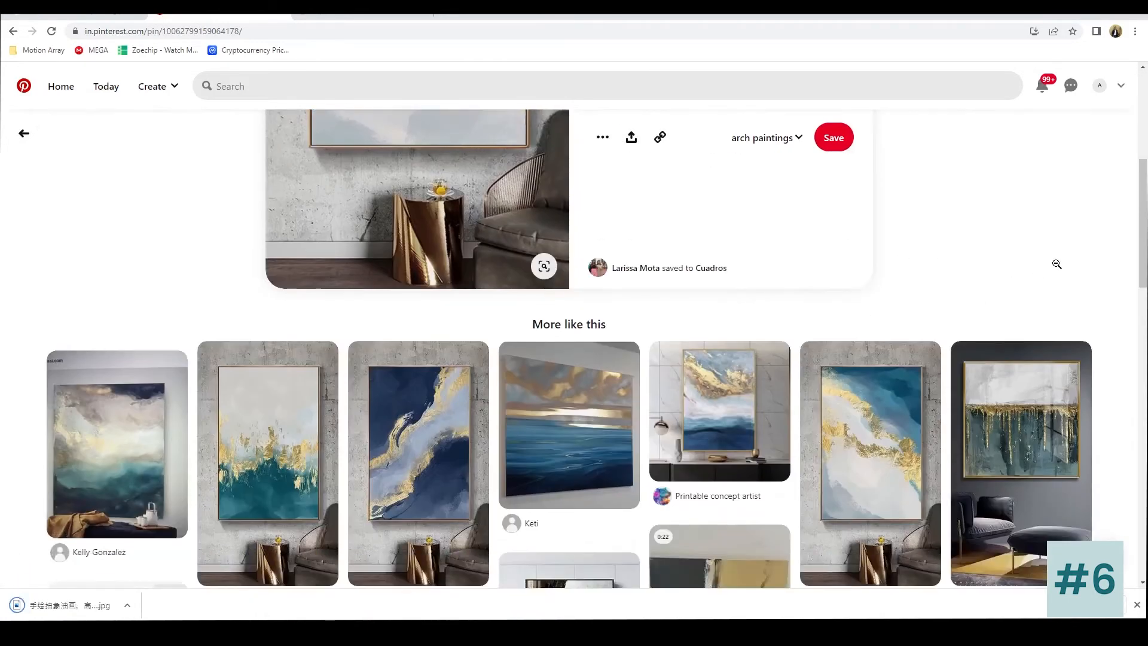
scroll(1056, 263, "down", 2)
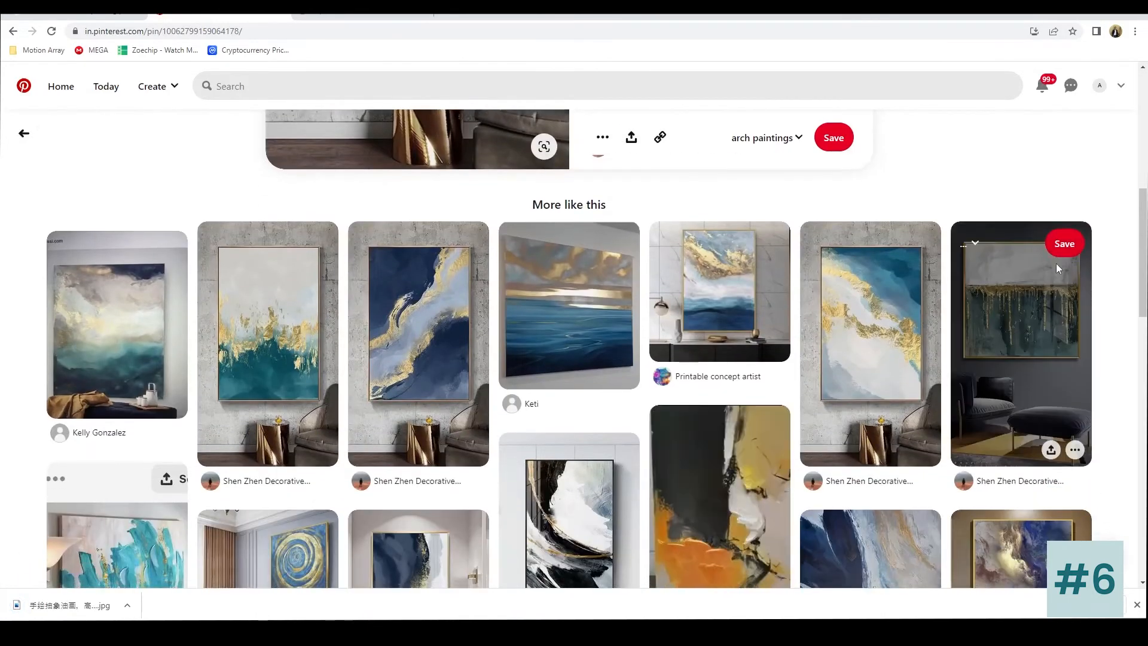
scroll(1065, 318, "down", 3)
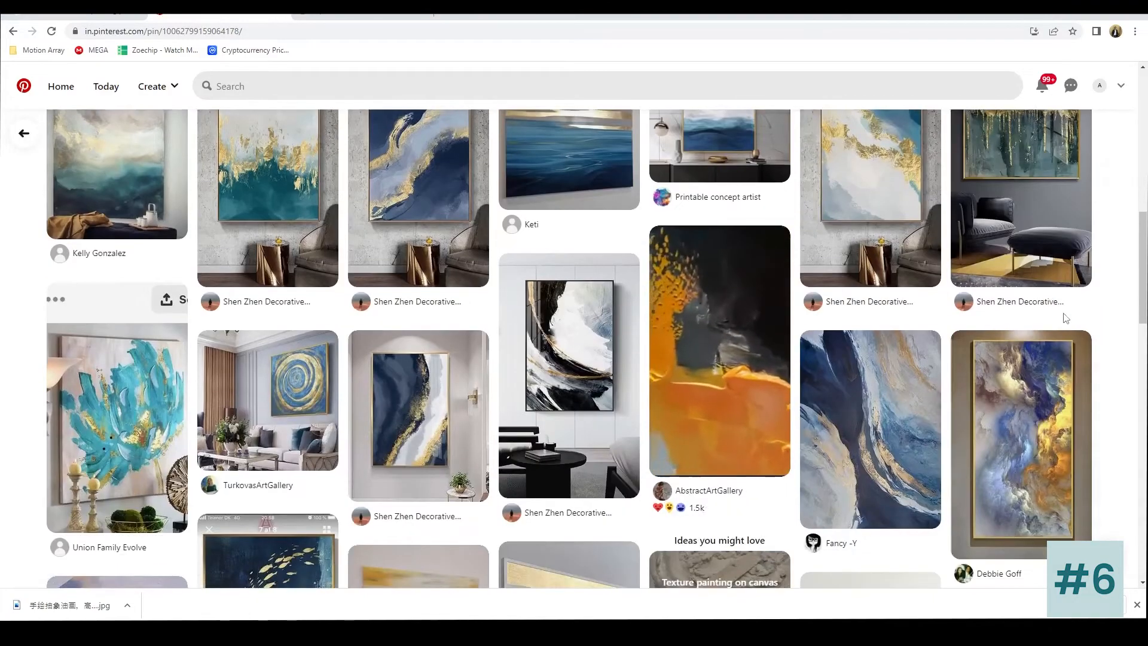
scroll(1065, 317, "up", 3)
left_click(909, 314)
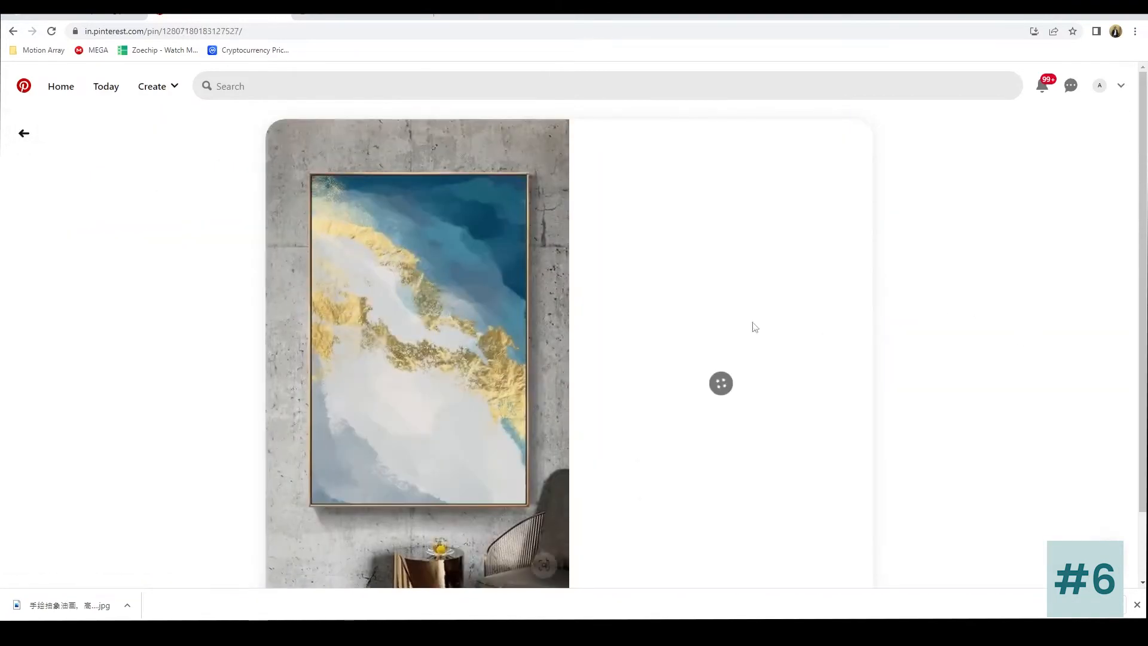
left_click(602, 158)
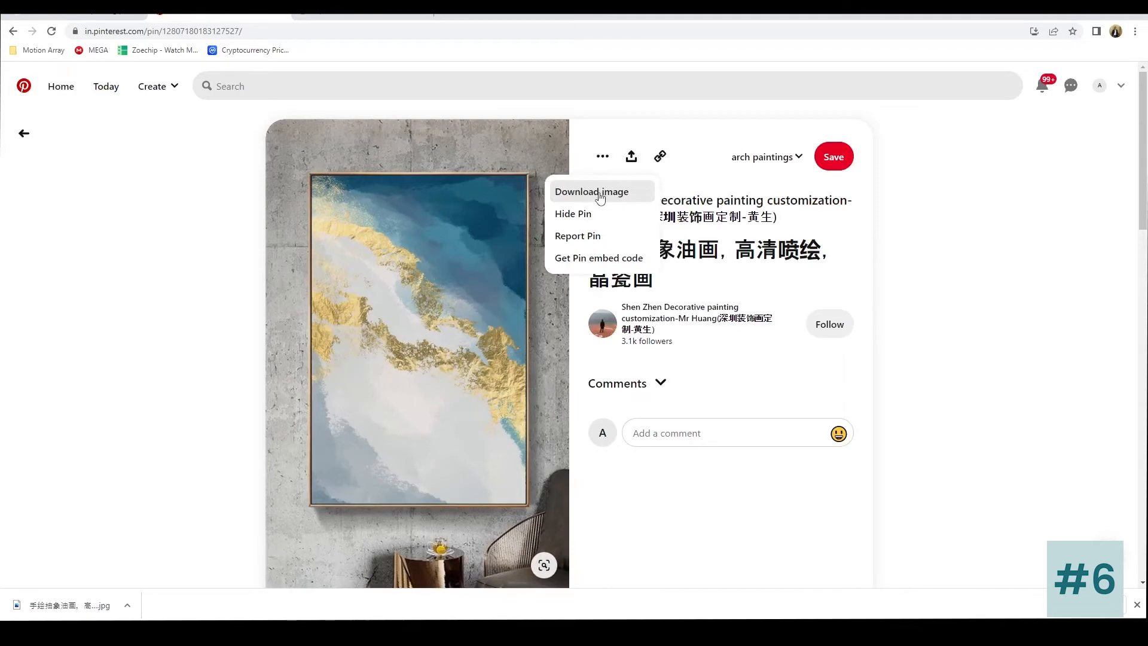
Step: Find the pale canvas with vertical streaks and gold flecks among the similar pins, open it and download its image
scroll(937, 287, "down", 10)
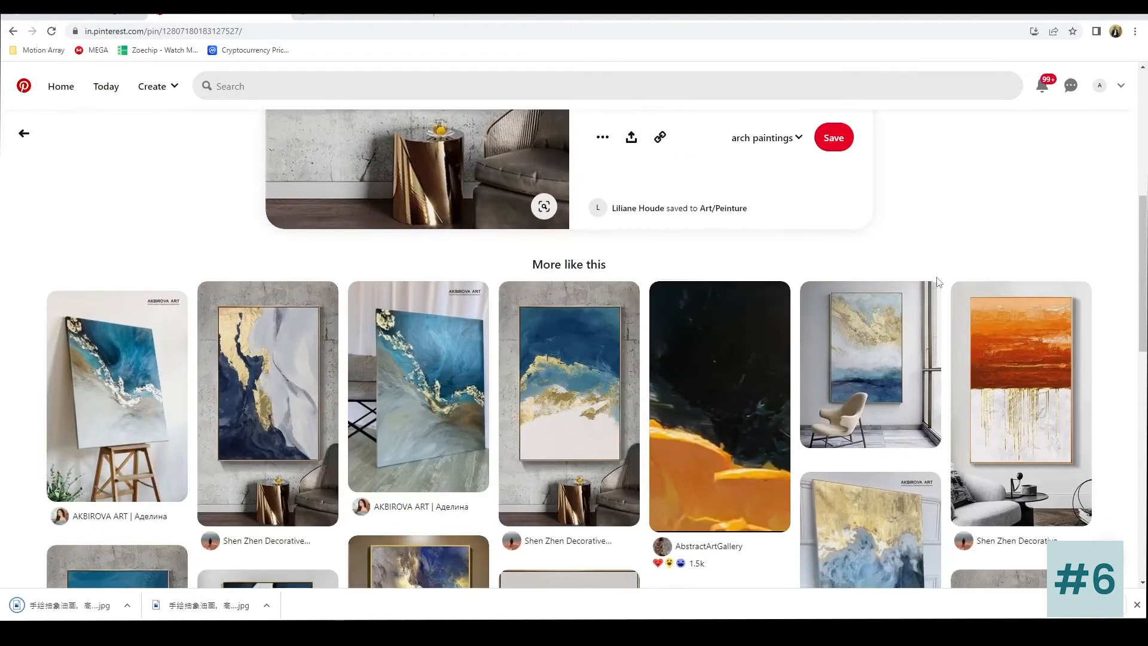
scroll(938, 281, "down", 6)
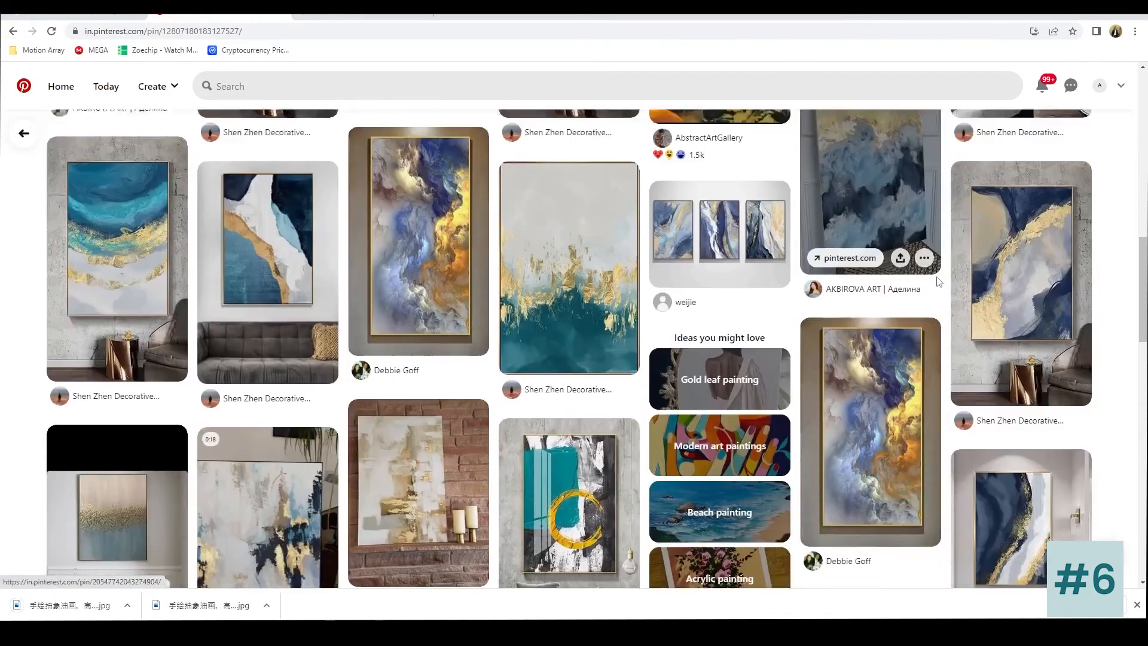
scroll(936, 277, "down", 2)
scroll(936, 276, "down", 5)
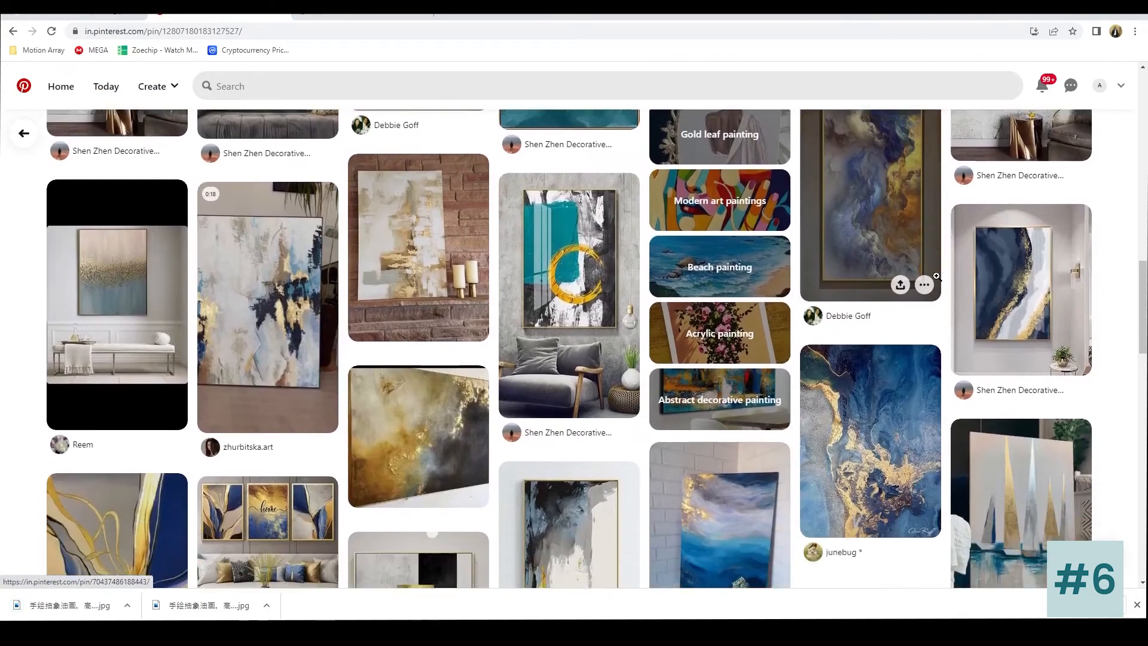
scroll(936, 276, "down", 6)
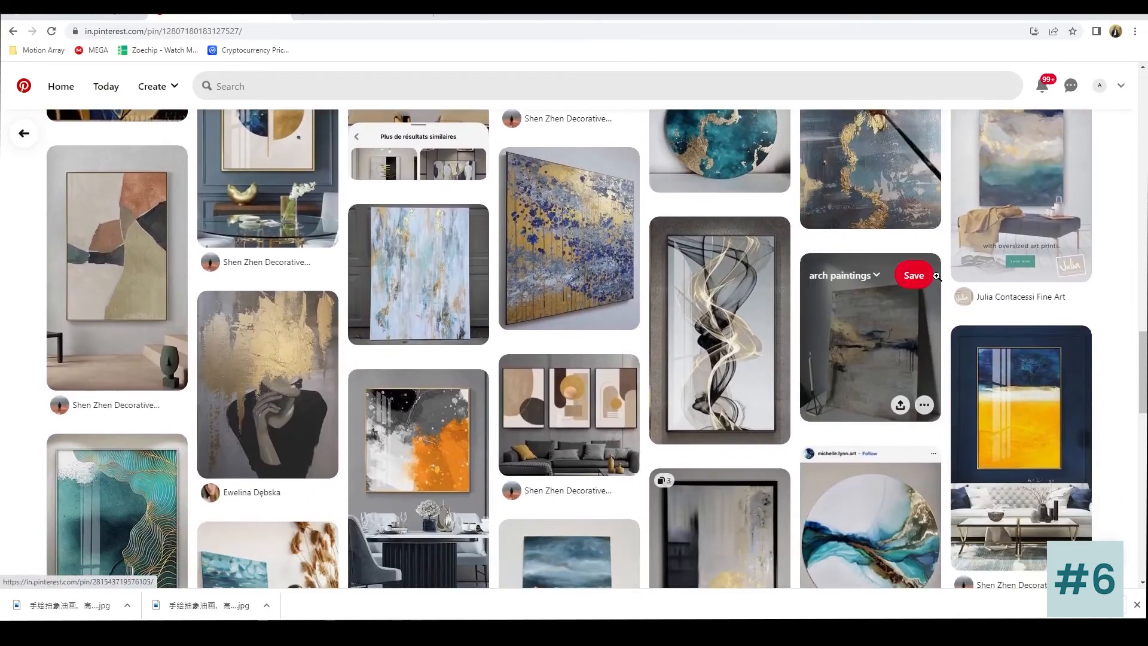
scroll(936, 276, "down", 2)
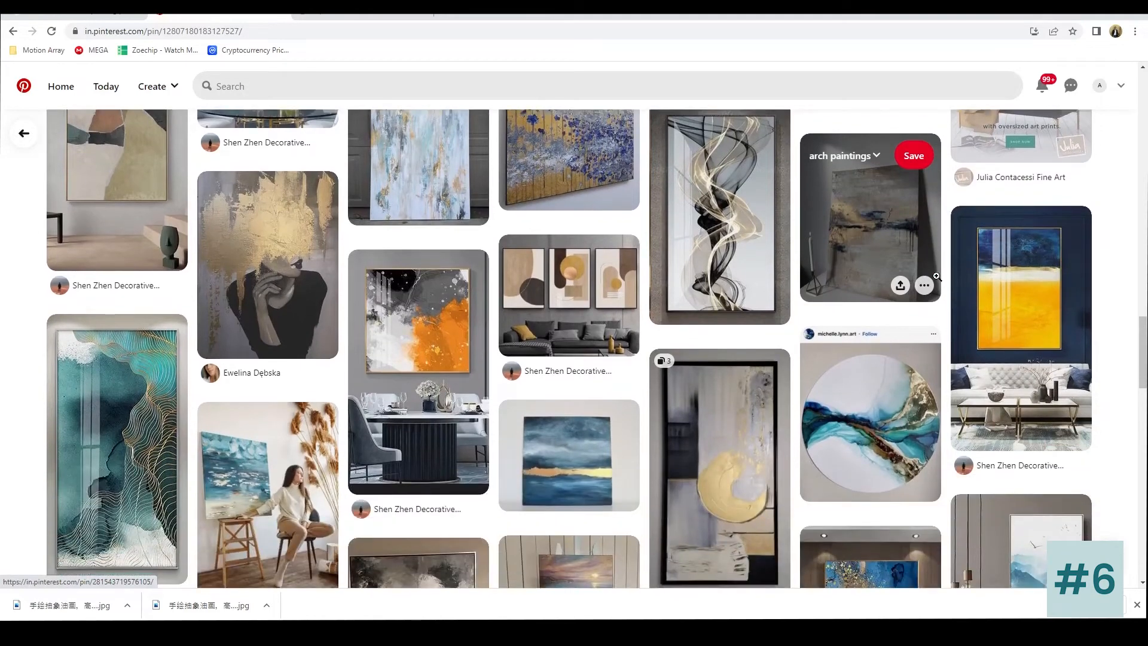
left_click(479, 184)
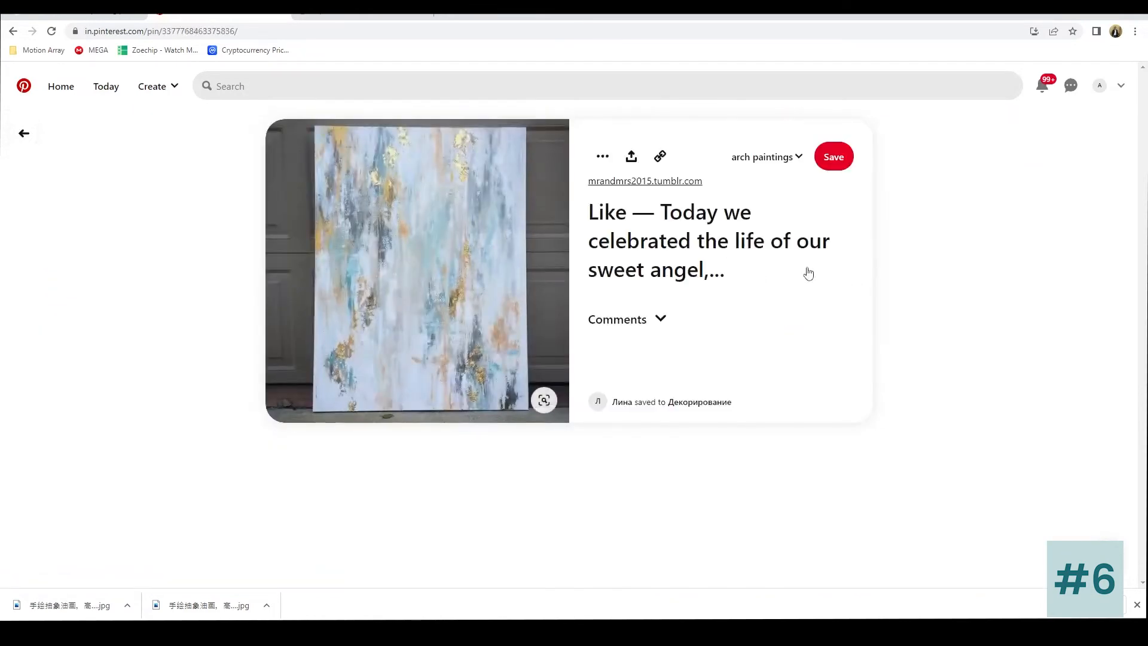
left_click(603, 157)
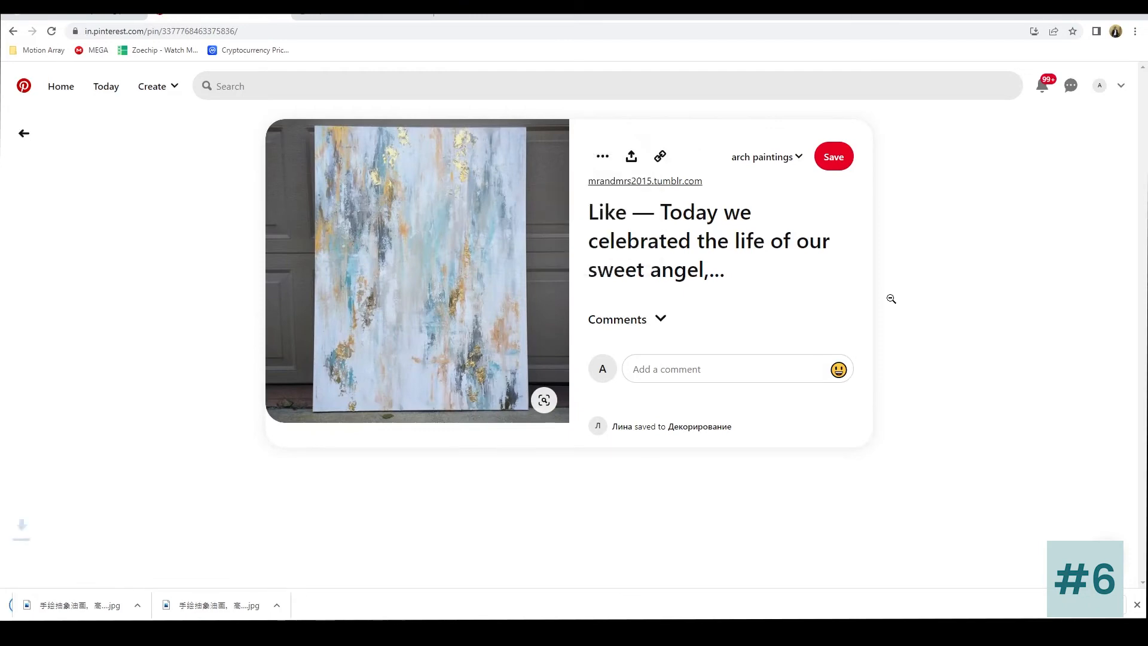
Step: Browse the pins similar to the streaked canvas and open the square abstract with white, beige and grey-blue patches
scroll(841, 285, "down", 3)
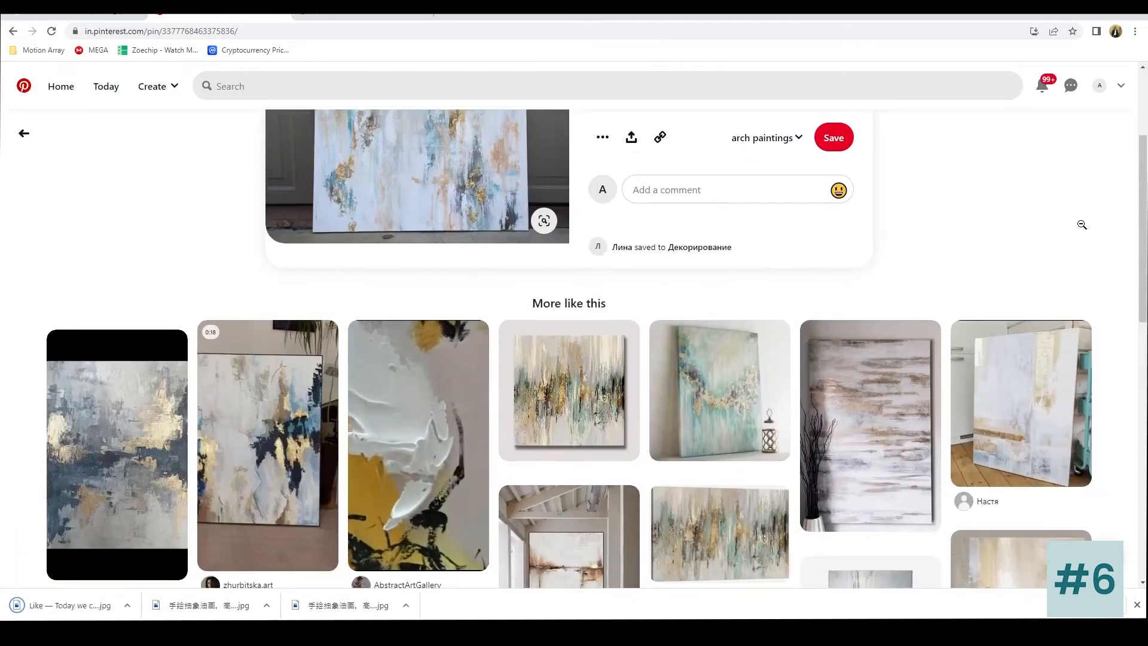
scroll(841, 282, "down", 4)
scroll(841, 283, "down", 2)
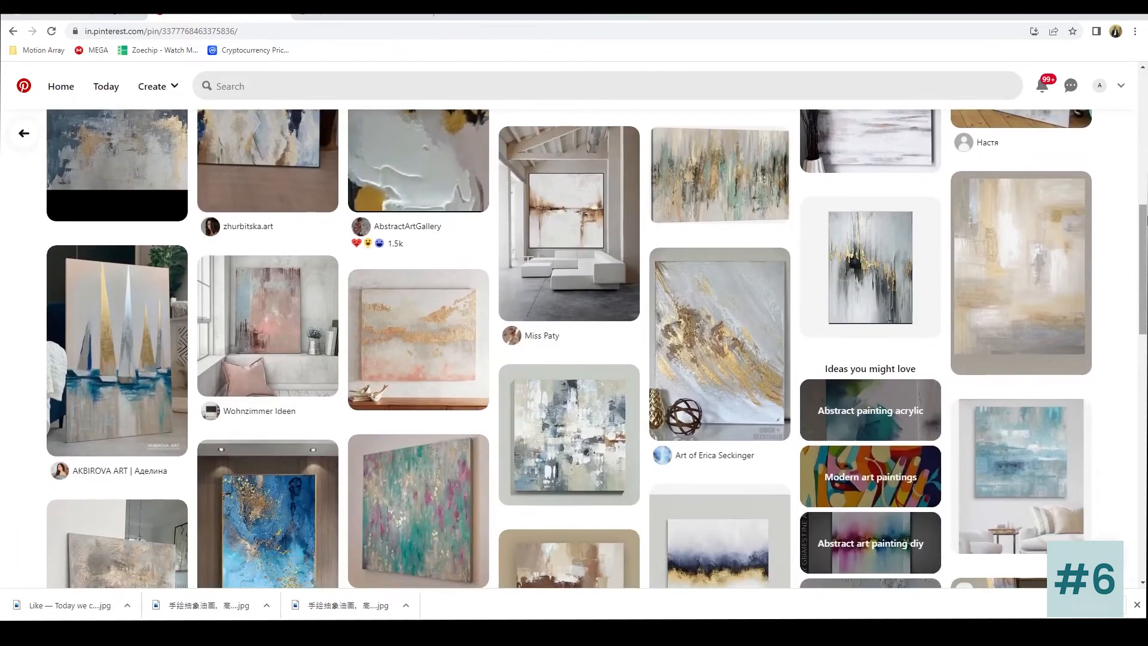
scroll(597, 348, "up", 1)
scroll(598, 348, "down", 1)
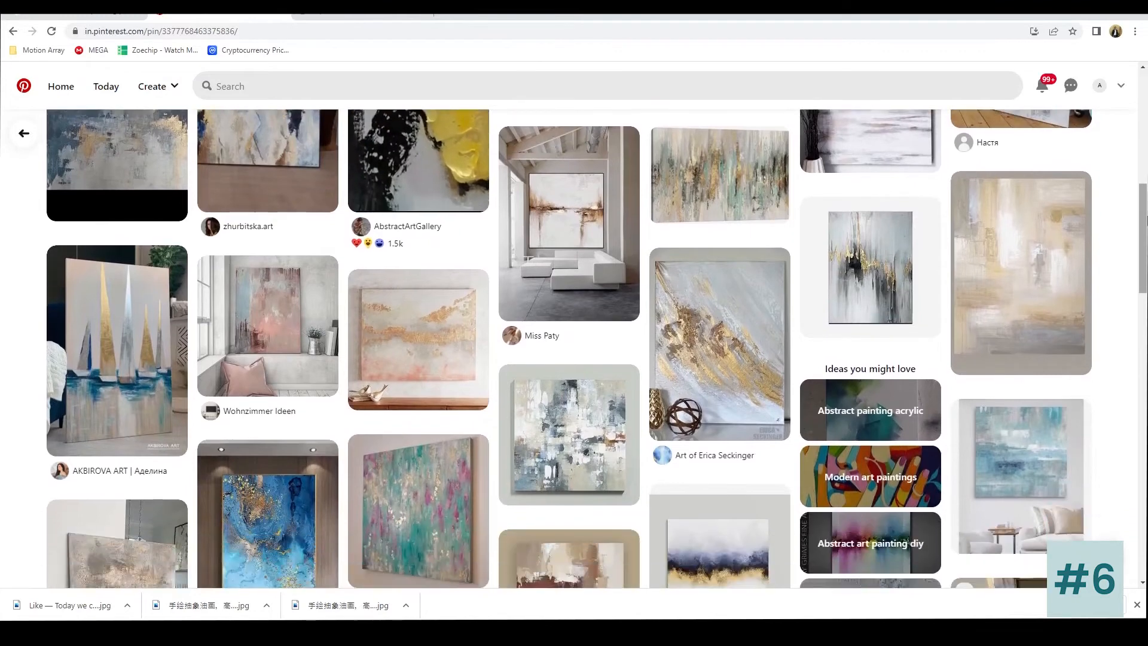
scroll(1145, 220, "down", 1)
scroll(1146, 220, "down", 1)
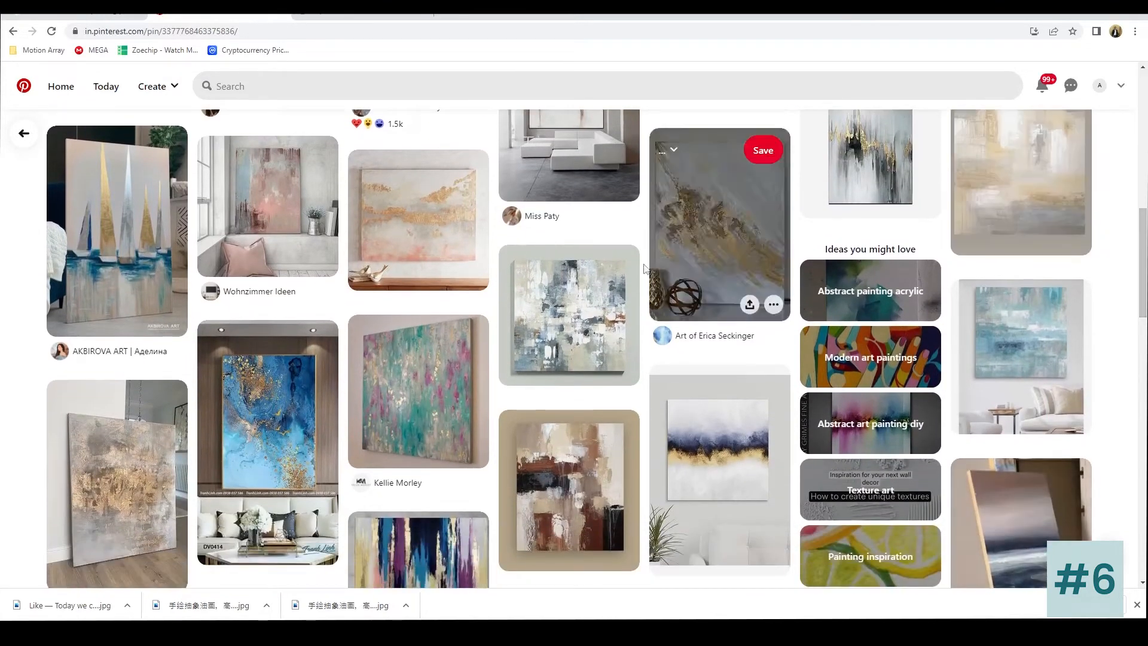
left_click(583, 283)
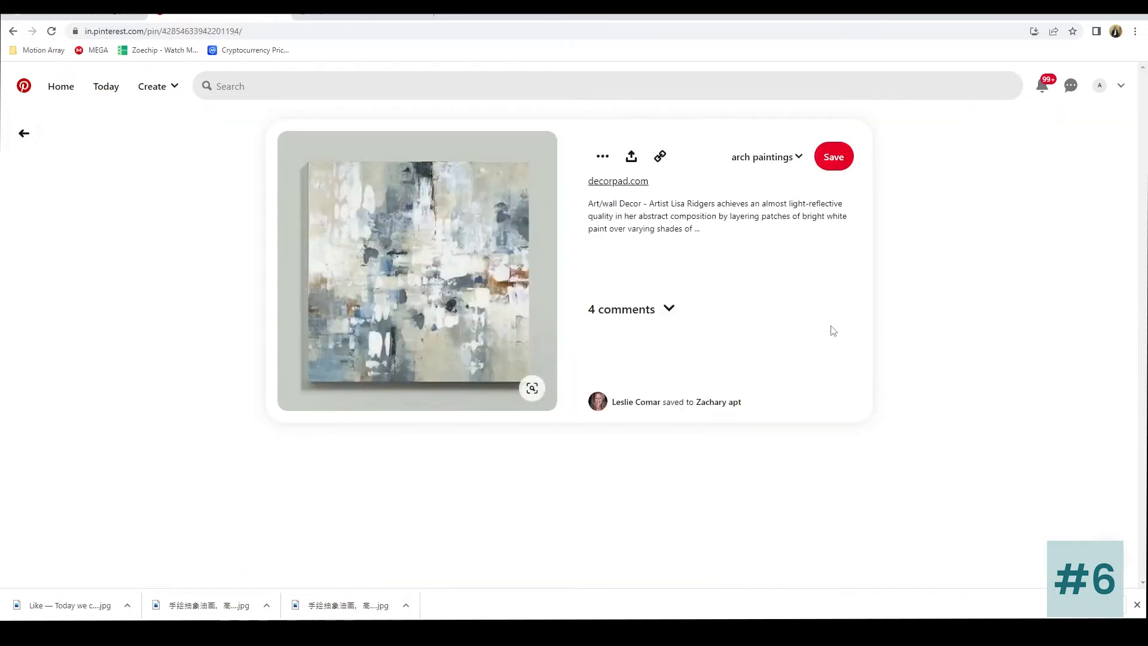
Step: Look through the pins similar to the patchwork abstract and open the pink, gold and teal painting hanging above a white bench
scroll(834, 332, "down", 3)
scroll(1060, 286, "down", 4)
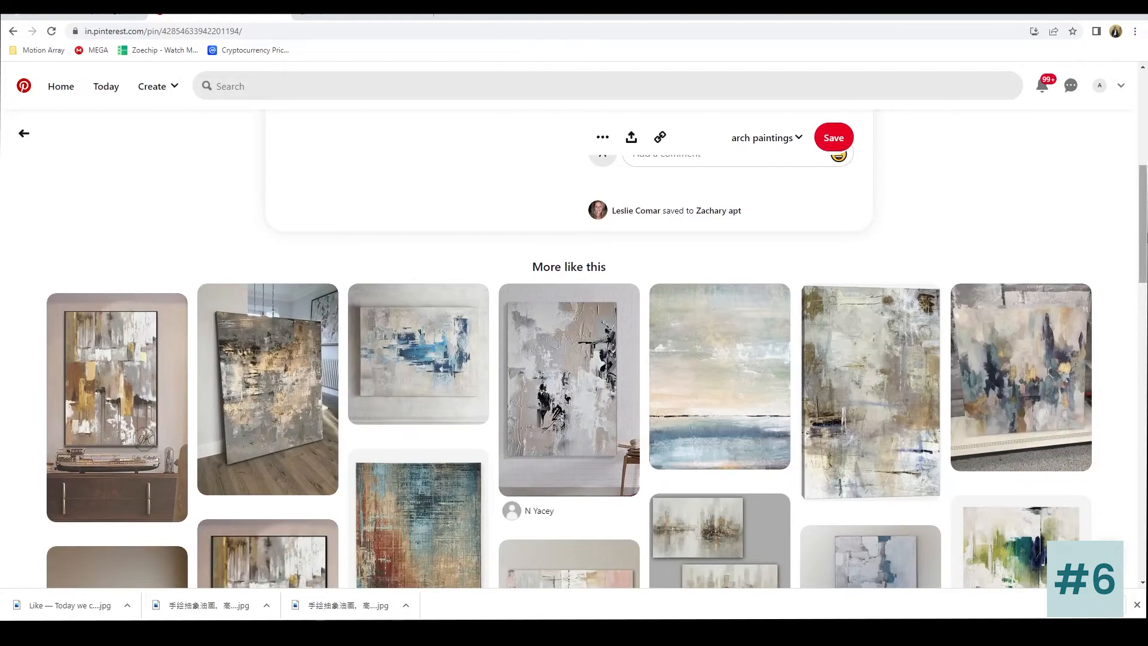
scroll(1131, 229, "down", 3)
scroll(1132, 230, "down", 2)
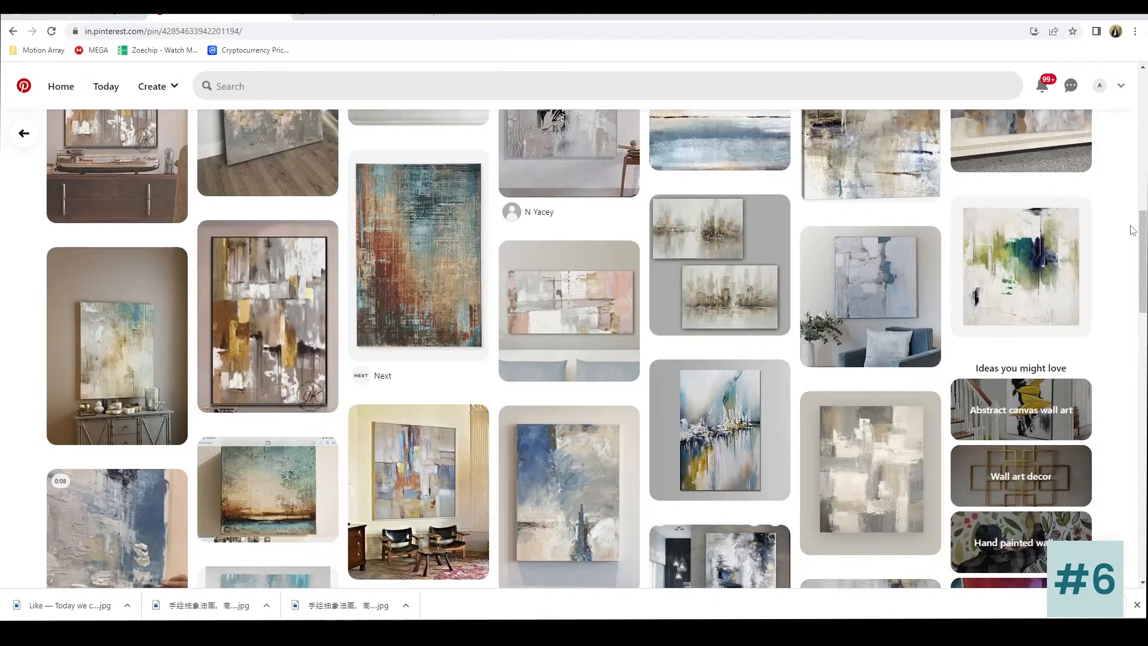
scroll(1132, 230, "down", 3)
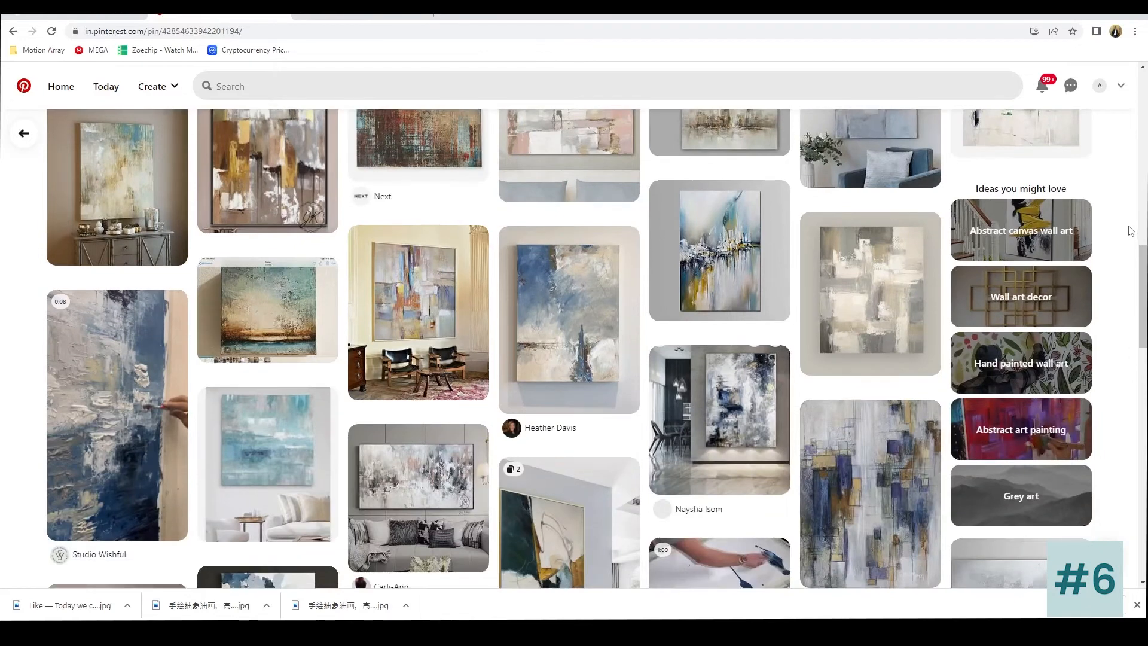
scroll(1131, 230, "down", 3)
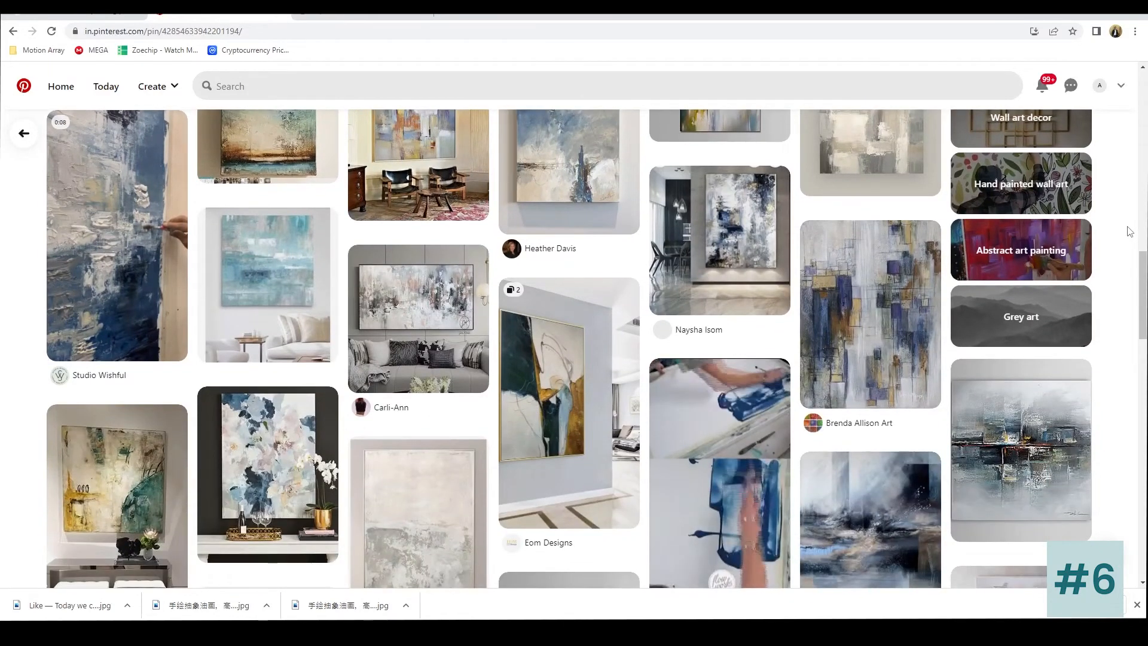
scroll(1130, 232, "down", 2)
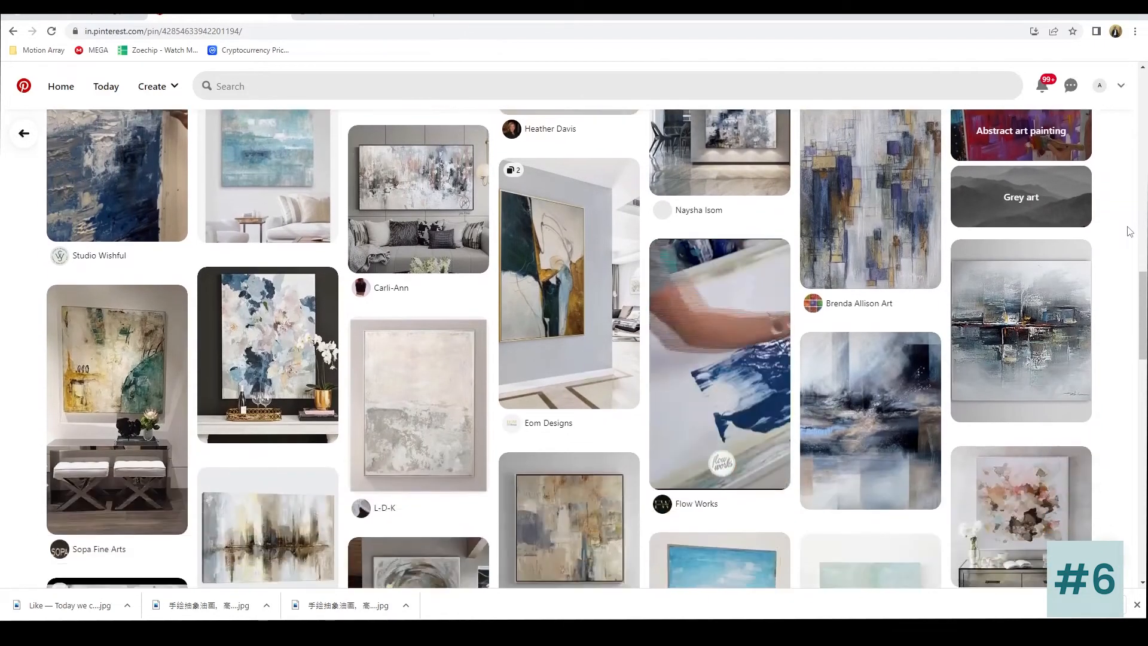
scroll(1129, 232, "down", 3)
scroll(1130, 231, "down", 3)
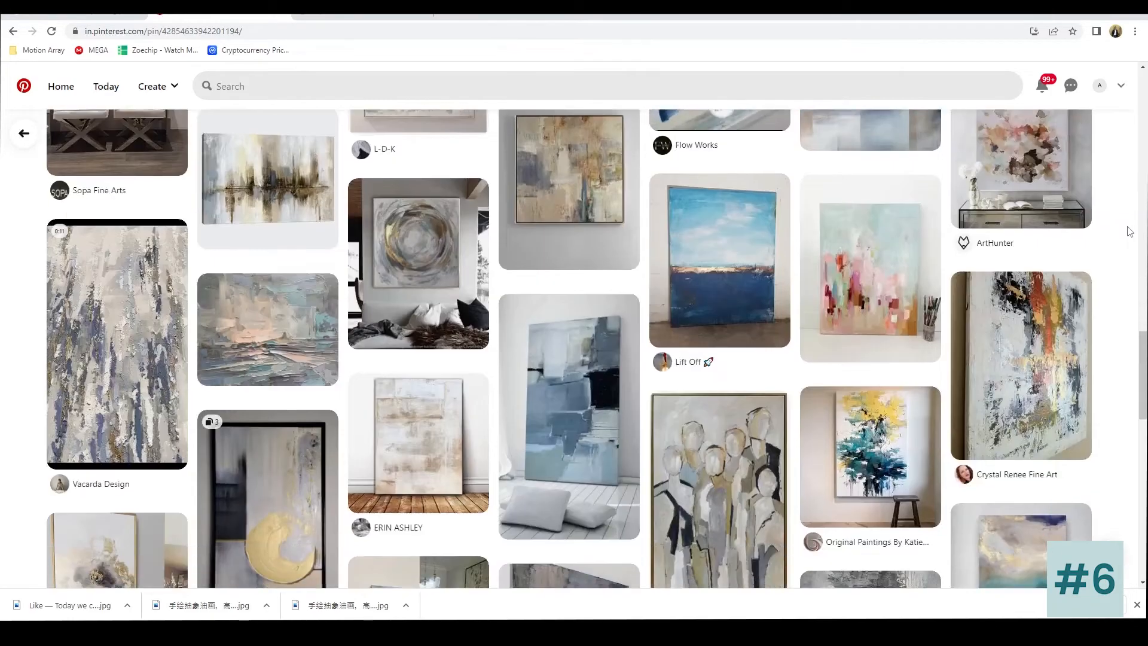
scroll(1130, 231, "down", 6)
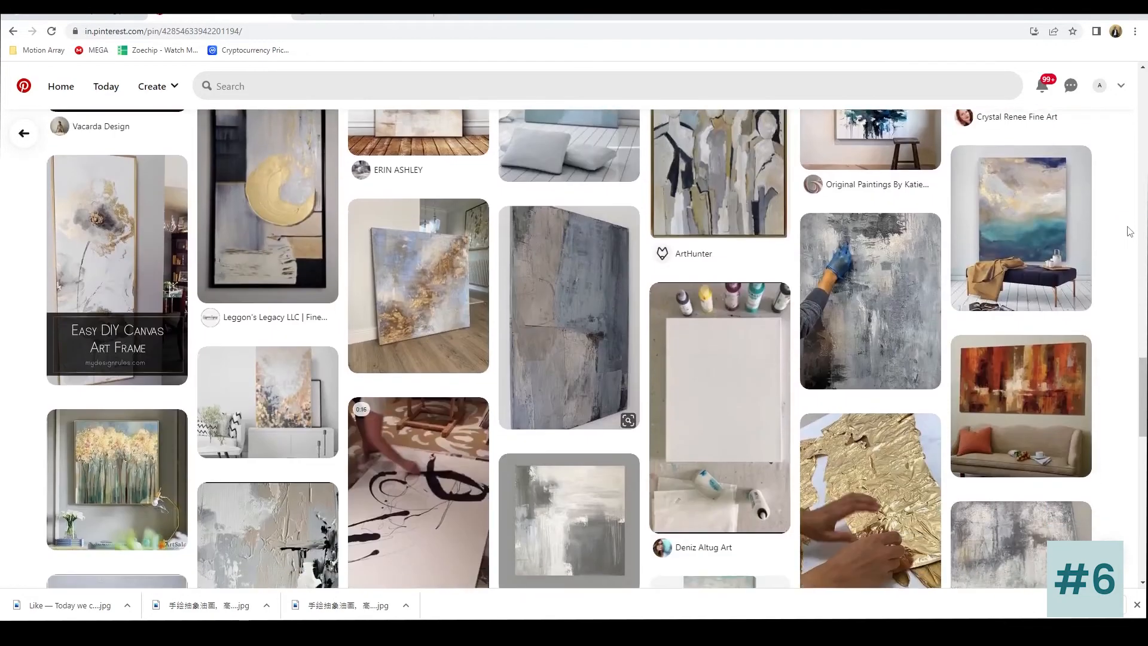
scroll(1130, 231, "down", 6)
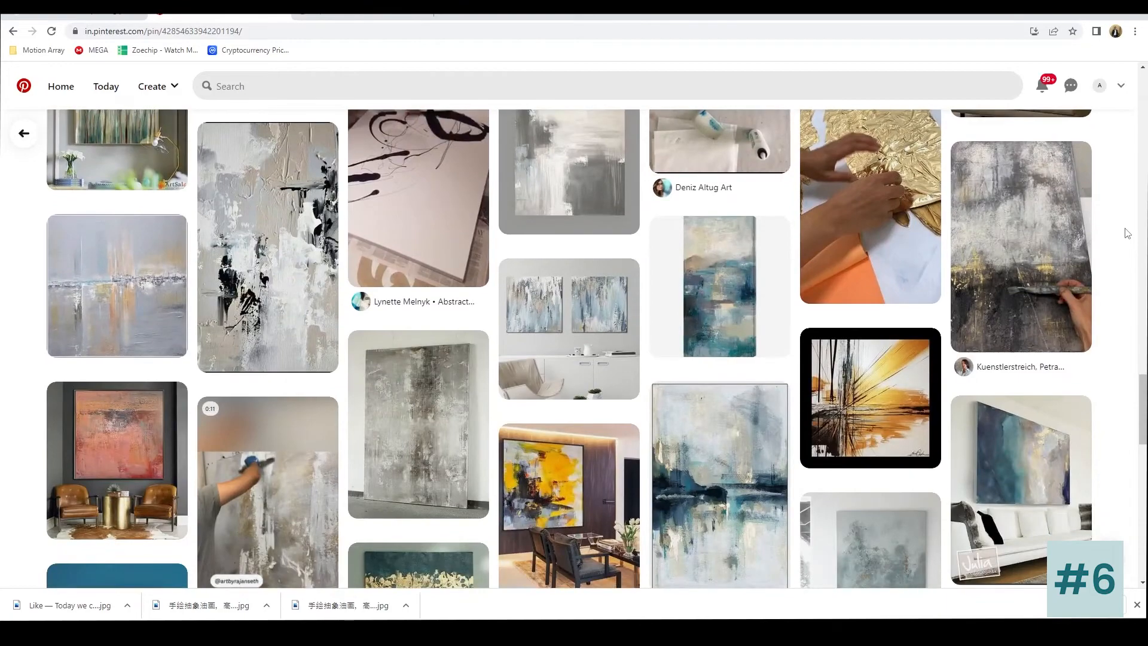
scroll(1127, 233, "down", 3)
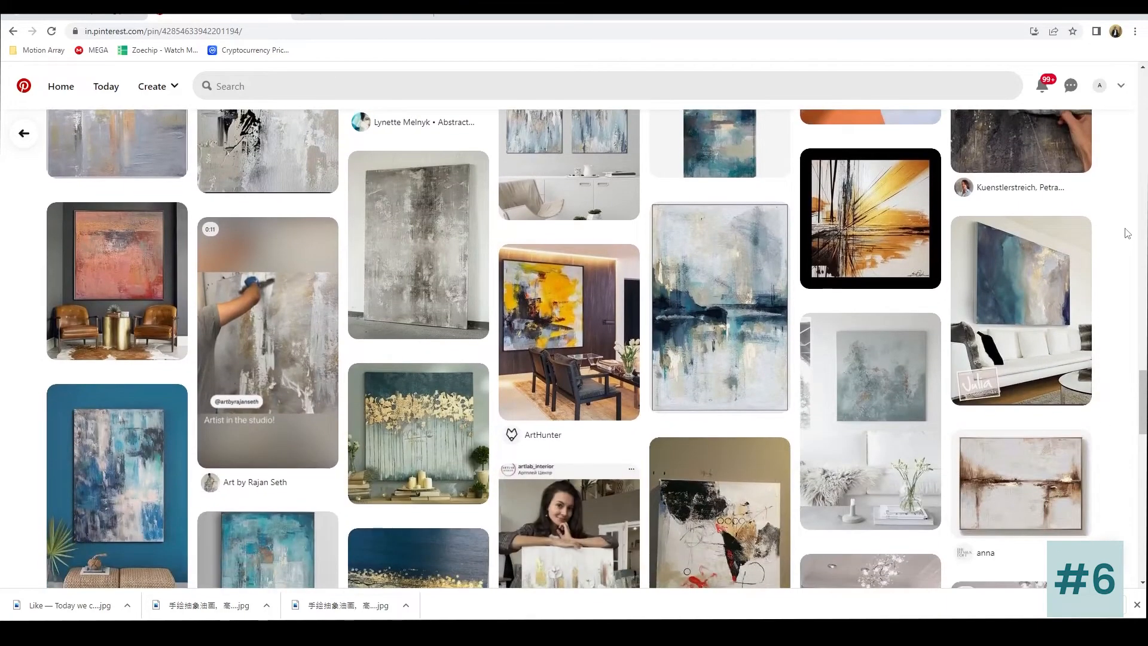
scroll(1127, 233, "down", 6)
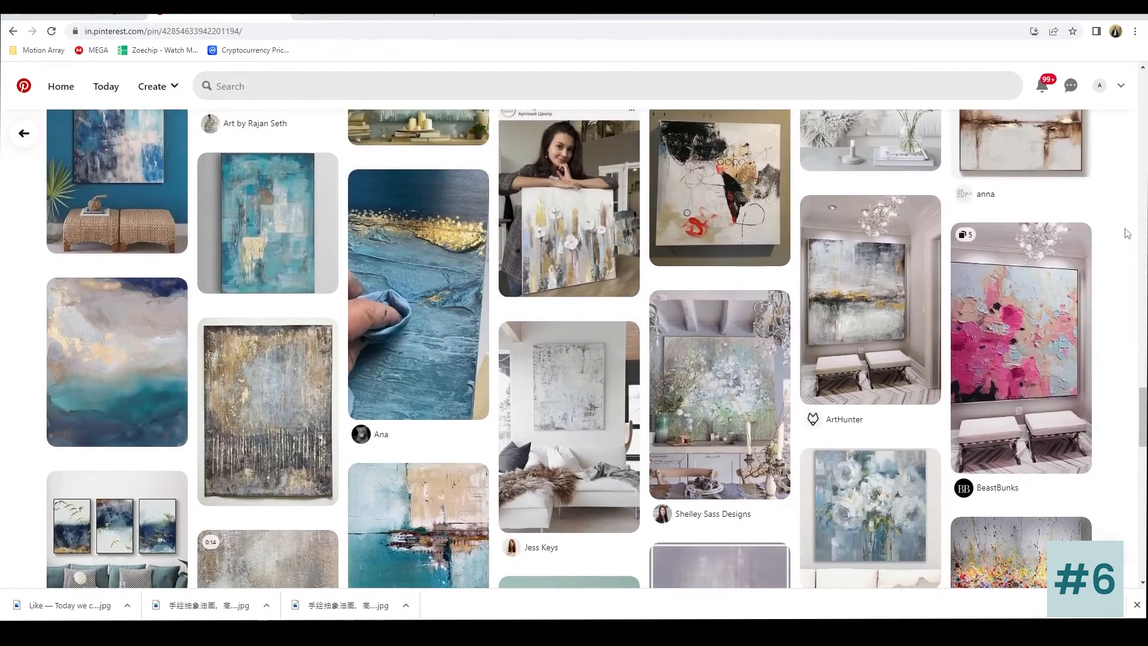
scroll(1127, 233, "down", 3)
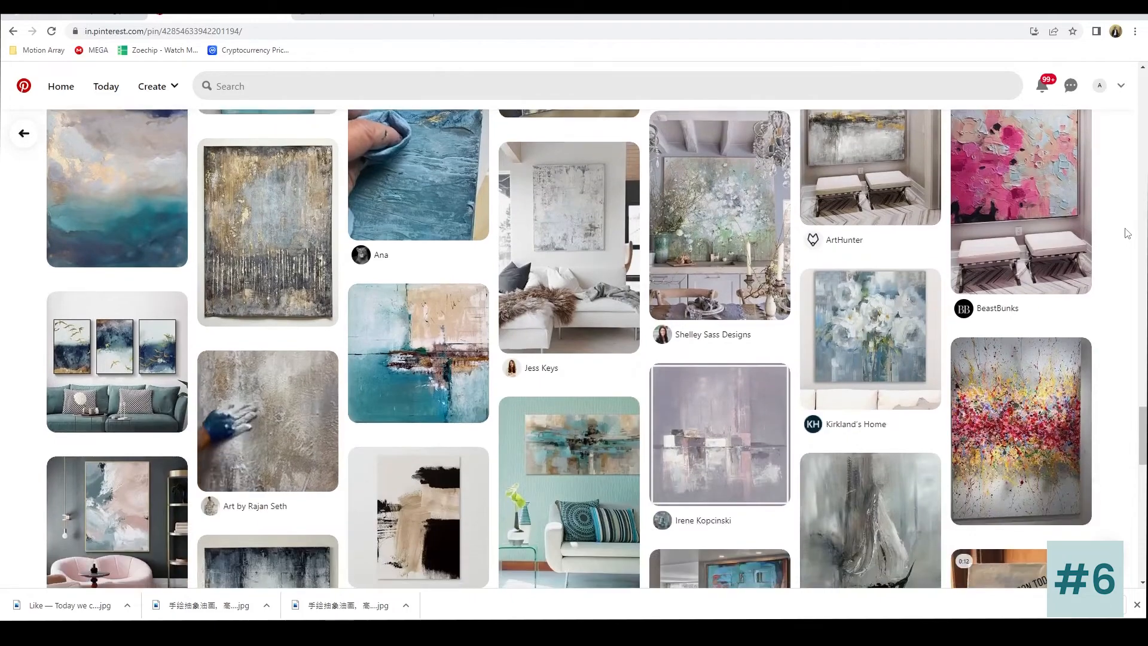
scroll(1127, 233, "up", 3)
scroll(1127, 233, "down", 5)
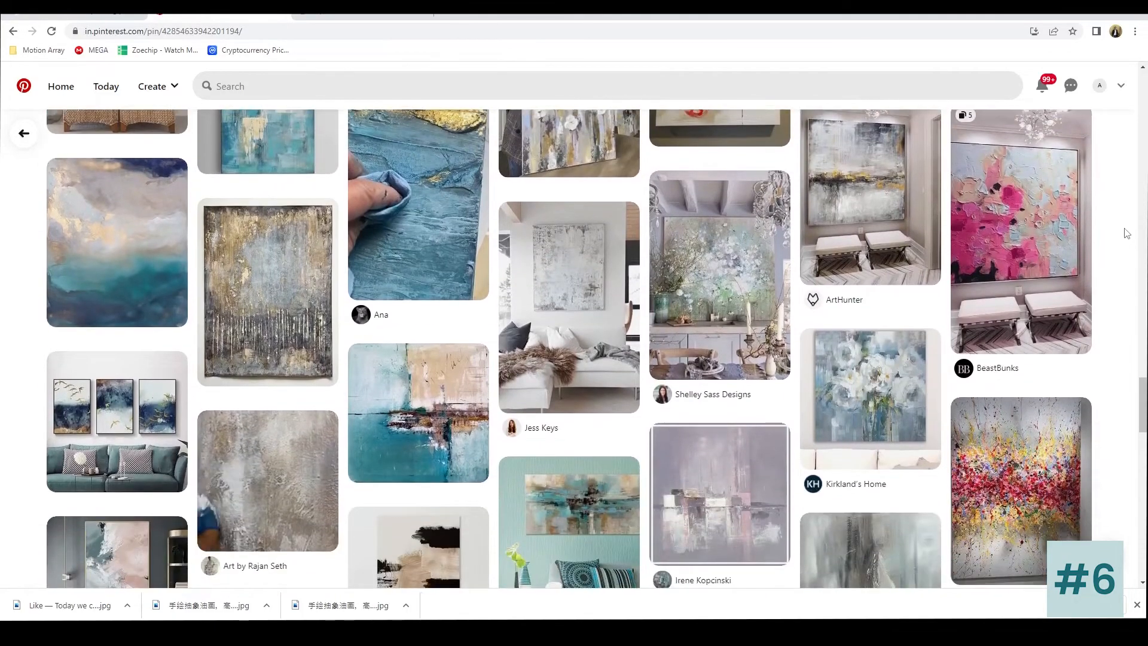
scroll(1125, 234, "down", 9)
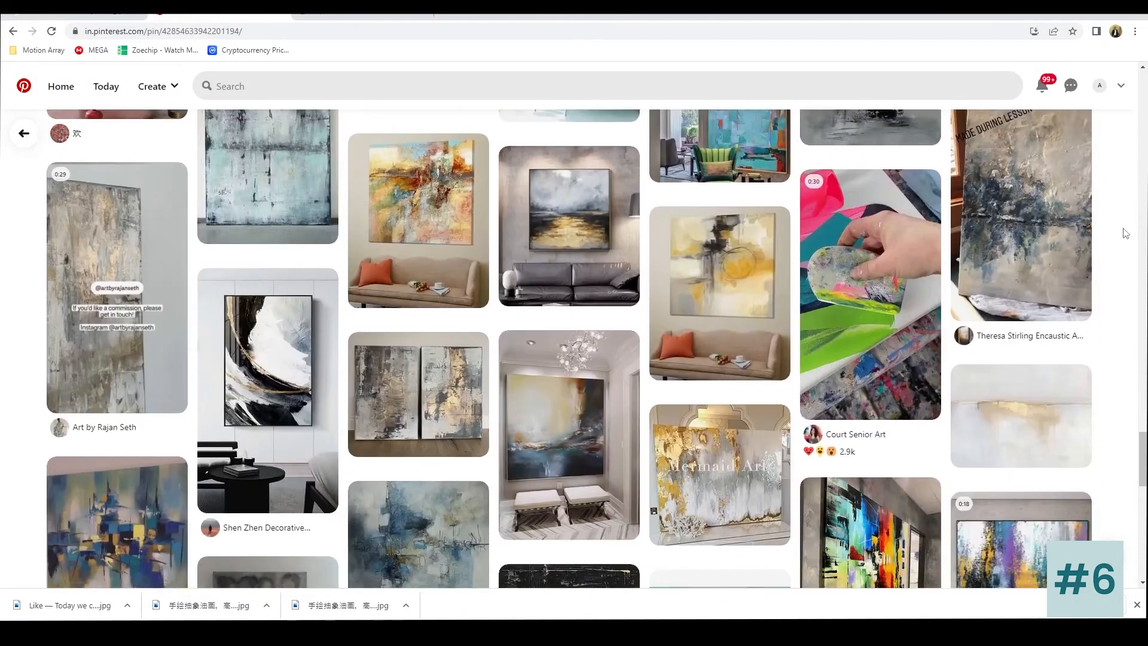
scroll(1124, 233, "down", 9)
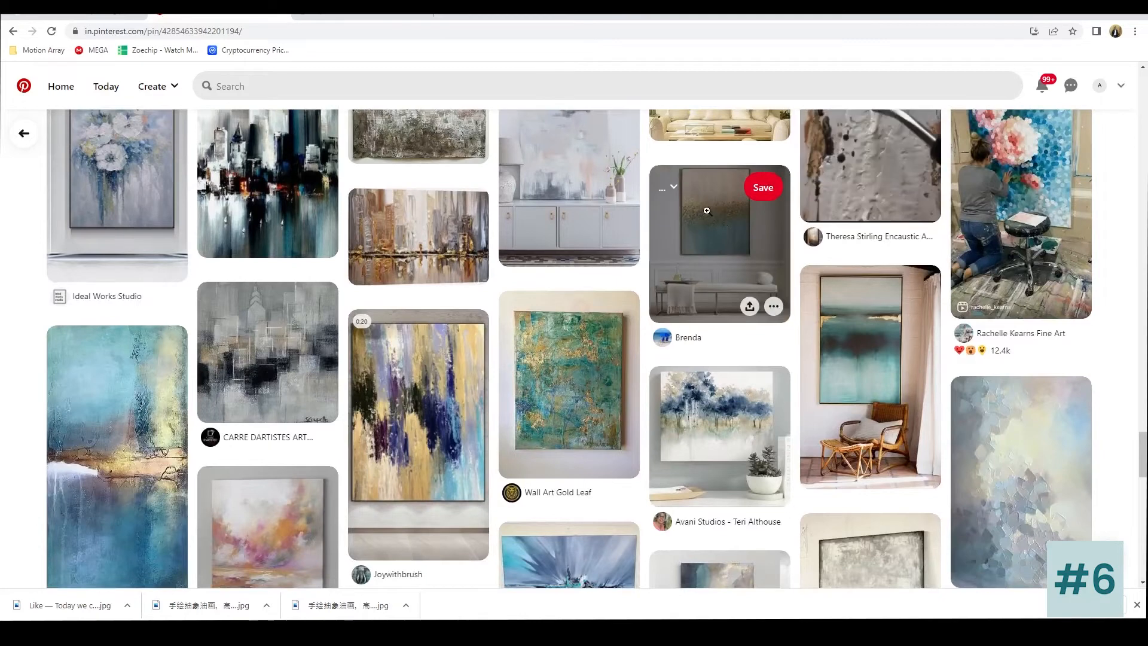
left_click(741, 251)
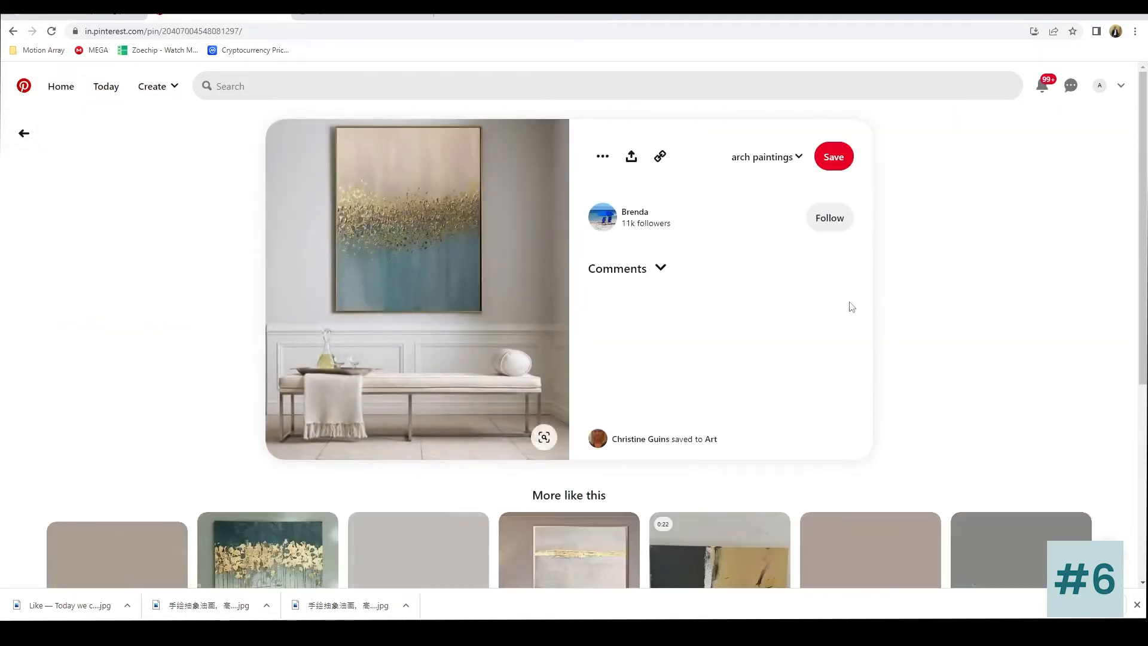
Step: Look through the pins similar to the pink, gold and teal painting and return to the pin's image
scroll(851, 307, "down", 2)
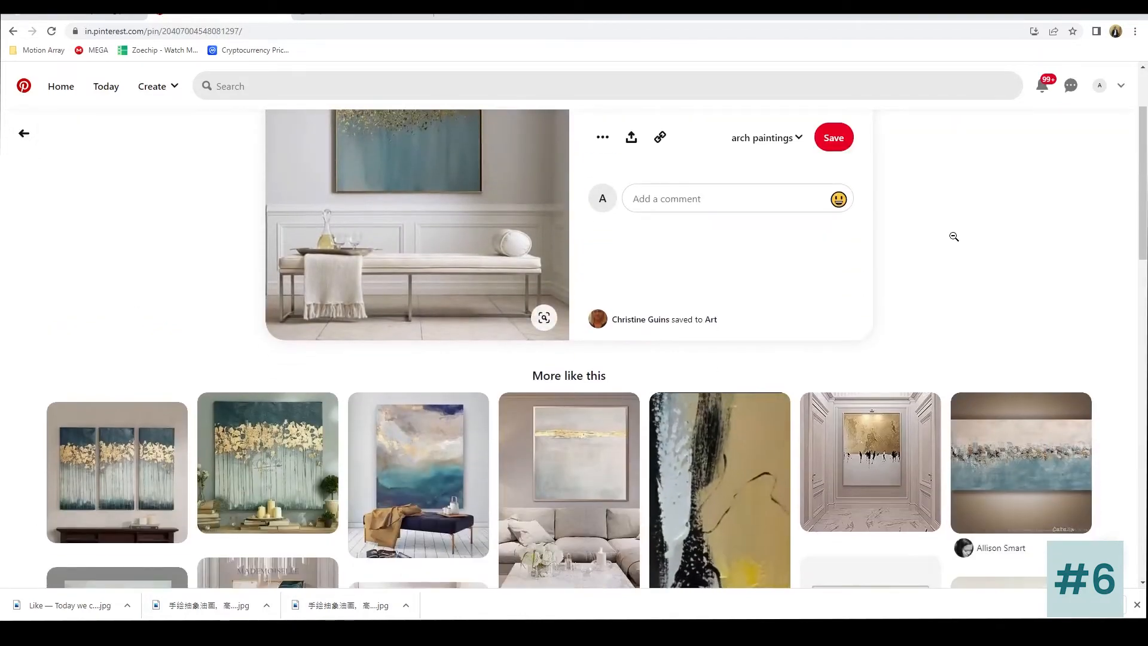
scroll(946, 239, "down", 7)
scroll(946, 248, "down", 3)
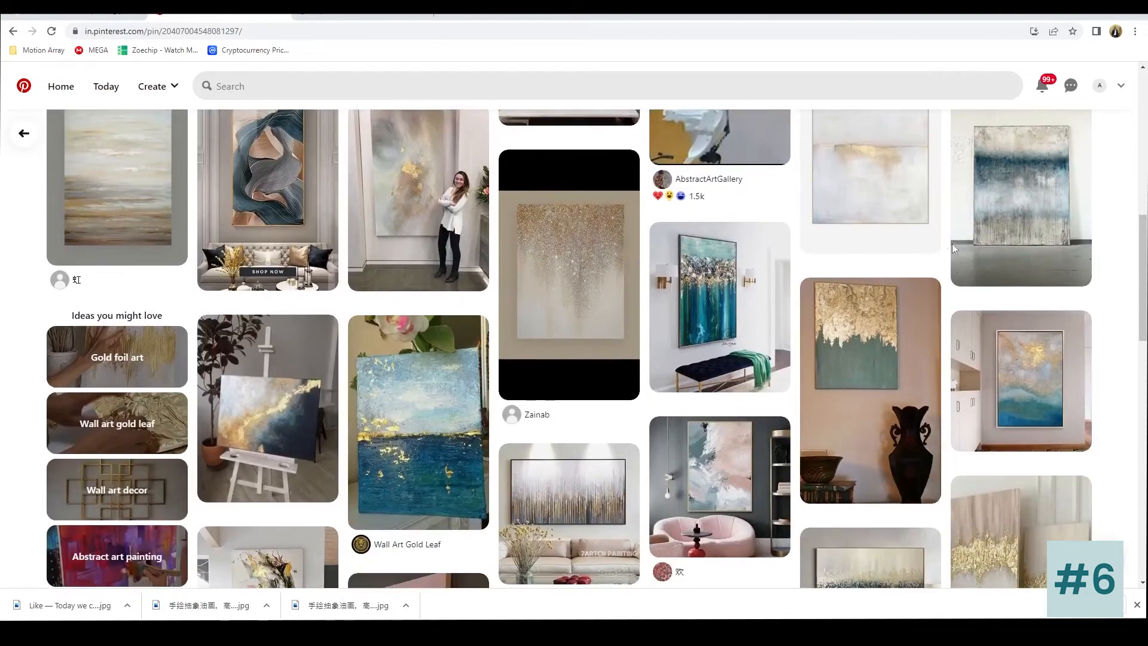
scroll(1100, 241, "down", 3)
scroll(1091, 239, "down", 5)
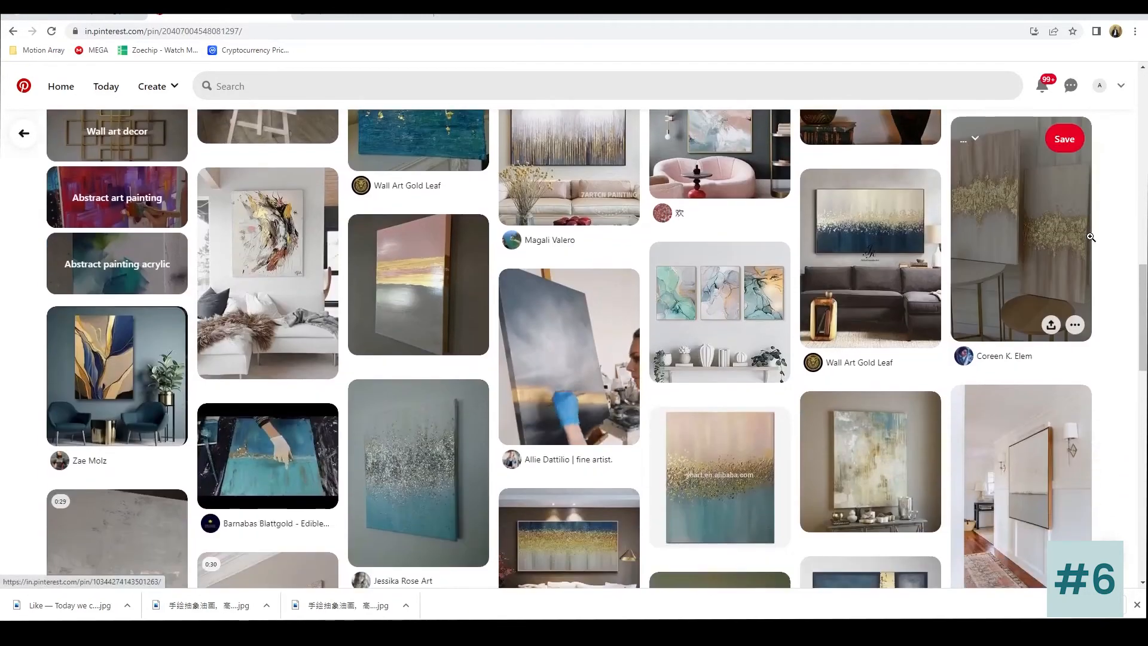
scroll(1085, 239, "up", 3)
scroll(1084, 239, "up", 15)
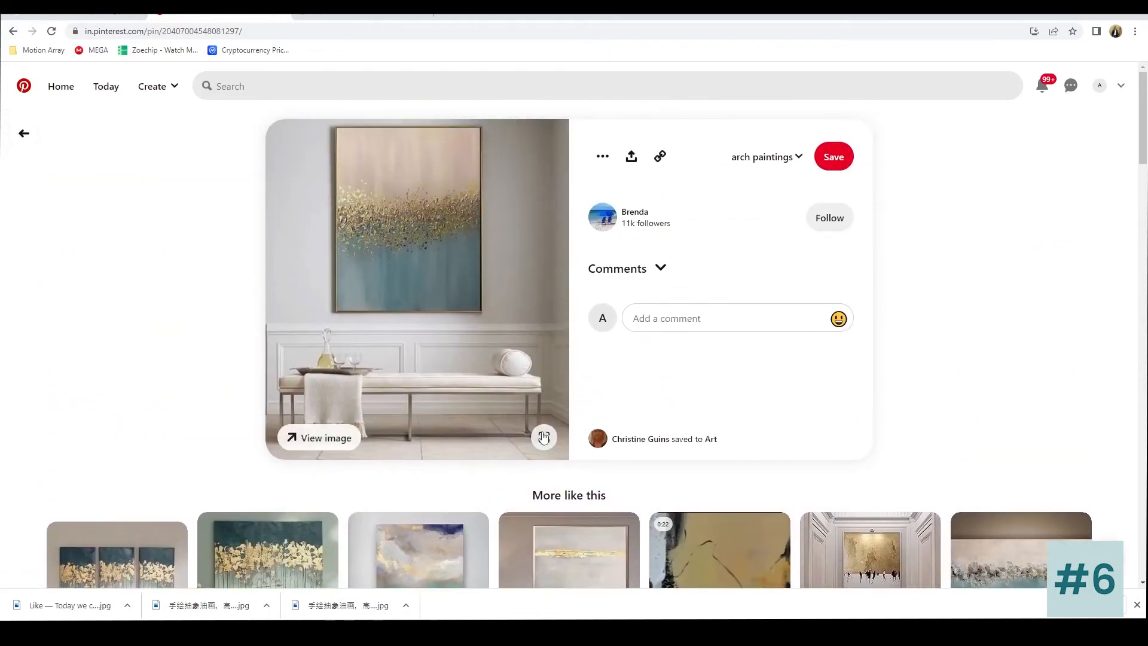
Step: Run a visual search on the pin's image with the search area cropped to the framed painting
left_click(543, 437)
left_click_drag(345, 476, 269, 357)
left_click_drag(38, 157, 121, 154)
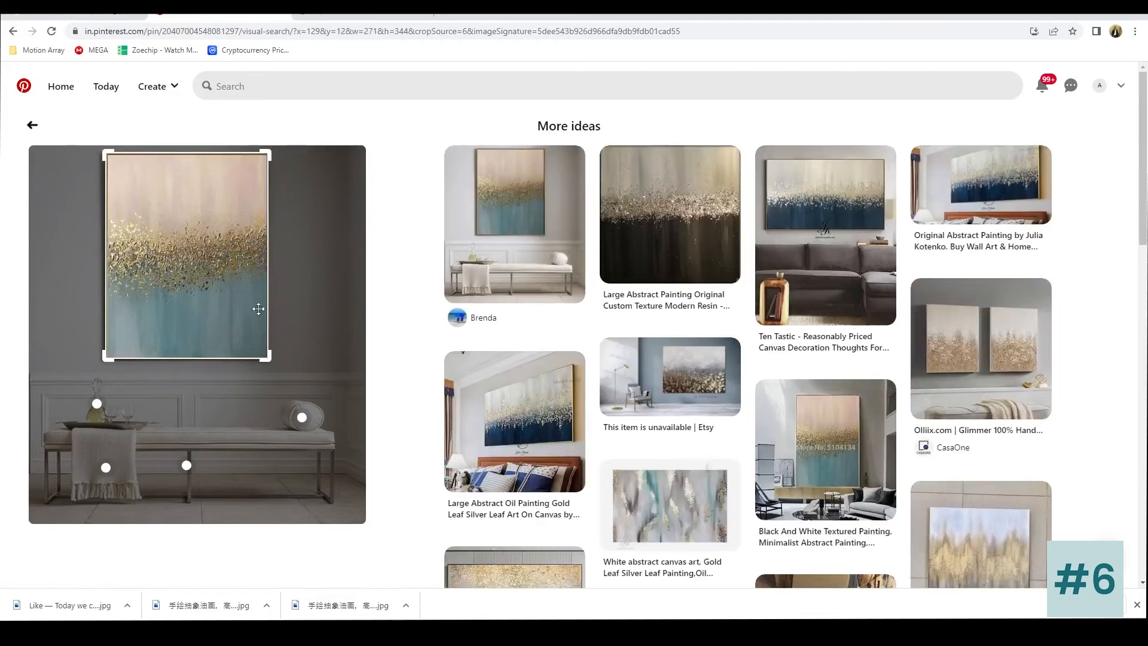
Step: Look through the visual search results for paintings similar to the cropped pink, gold and teal canvas
scroll(1082, 248, "down", 5)
scroll(1110, 248, "down", 3)
scroll(1110, 243, "down", 3)
scroll(1109, 240, "down", 7)
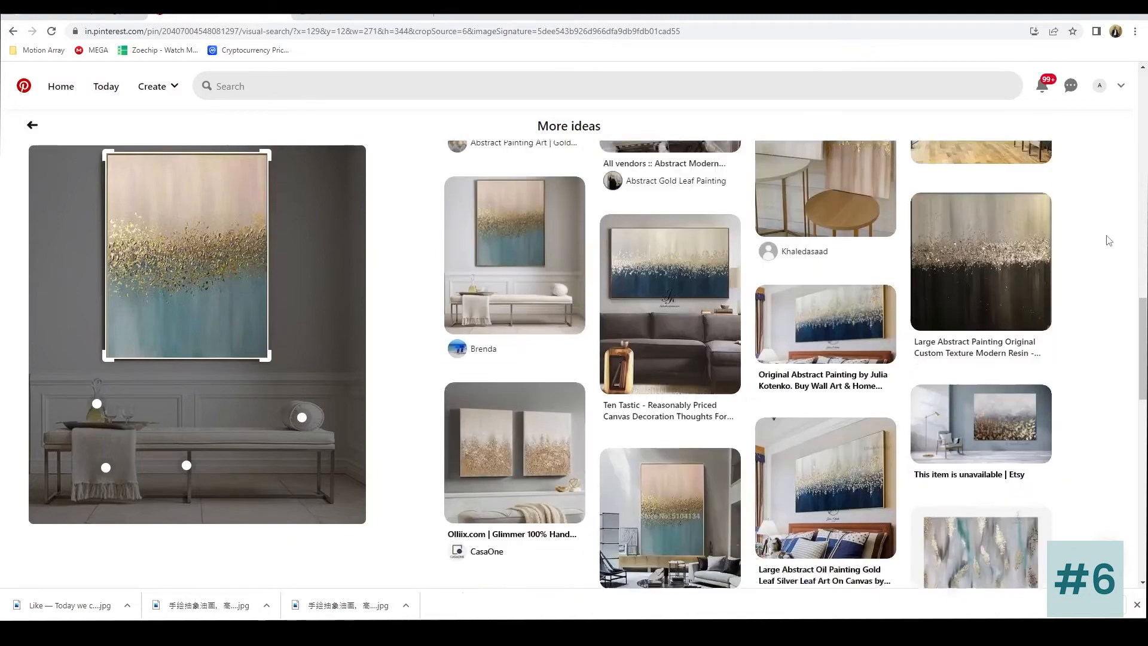
scroll(1108, 241, "down", 6)
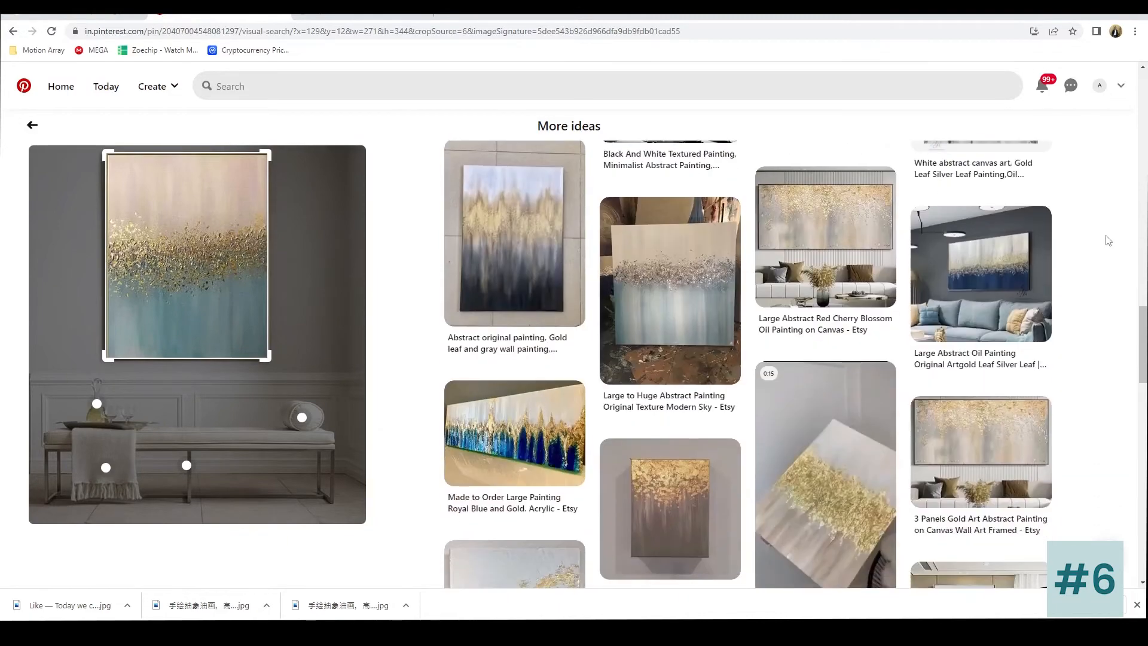
scroll(1108, 240, "down", 6)
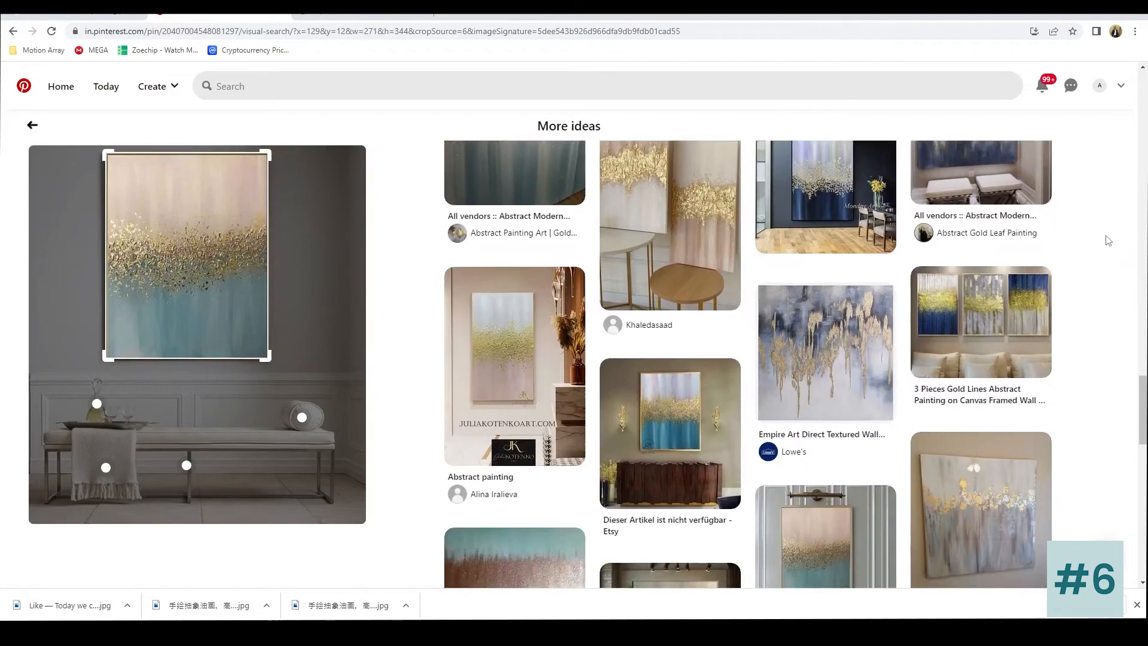
scroll(1107, 240, "down", 9)
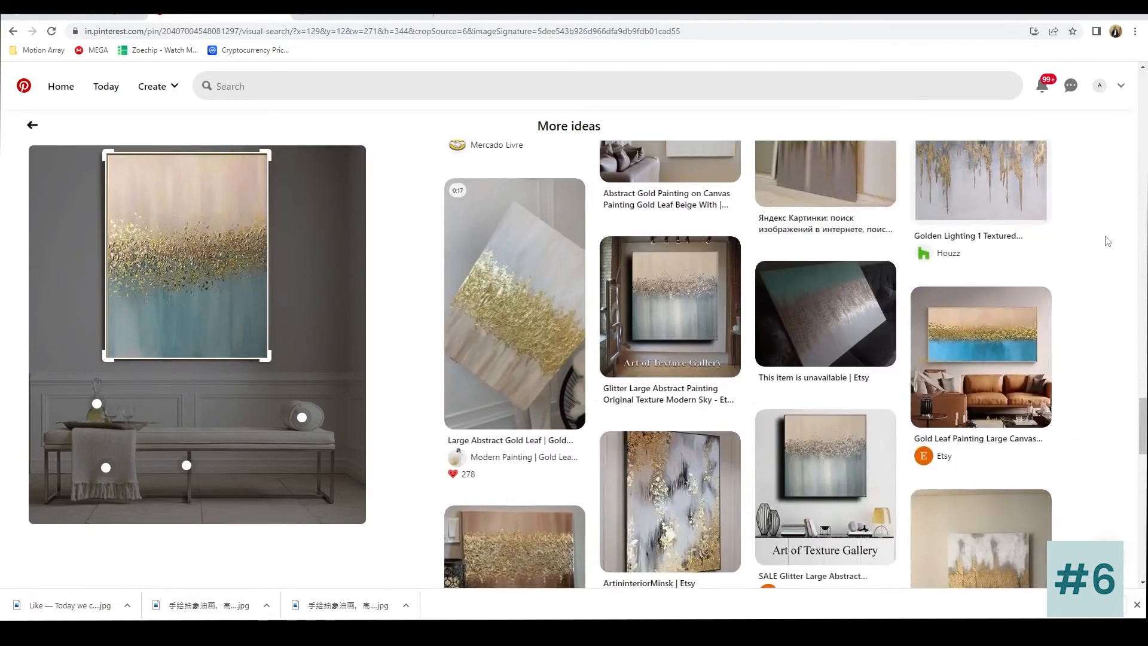
scroll(1108, 241, "down", 3)
Step: Return to the pin and open the similar Ballard Designs abstract in beige, ochre and blue hanging above a console
left_click(33, 127)
scroll(923, 338, "down", 8)
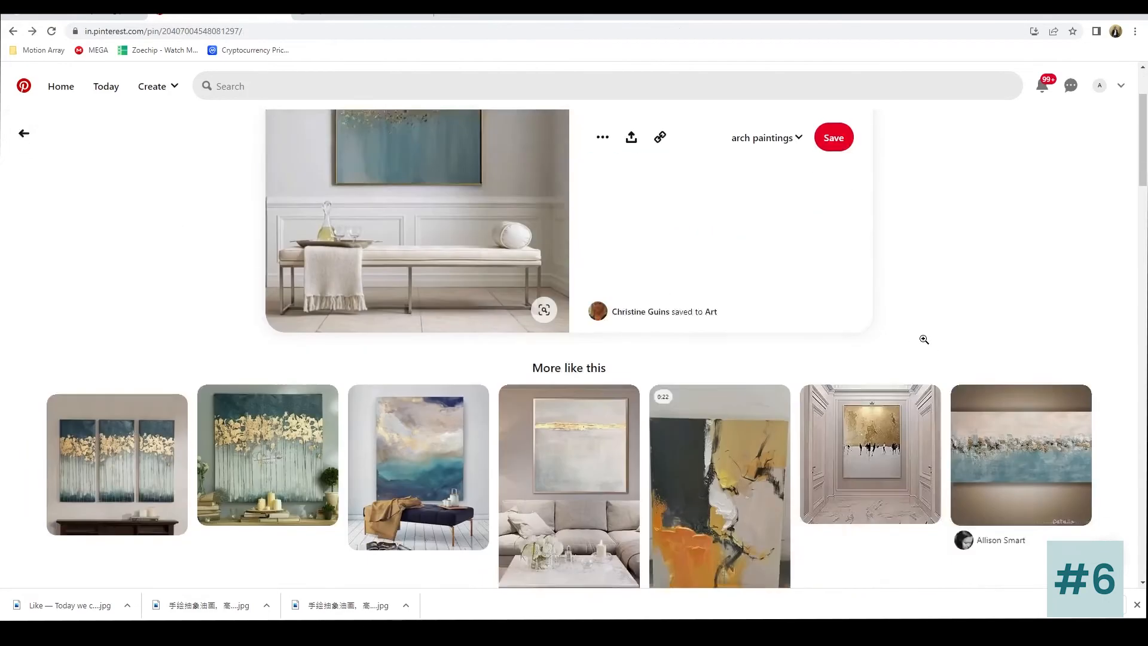
scroll(922, 338, "down", 8)
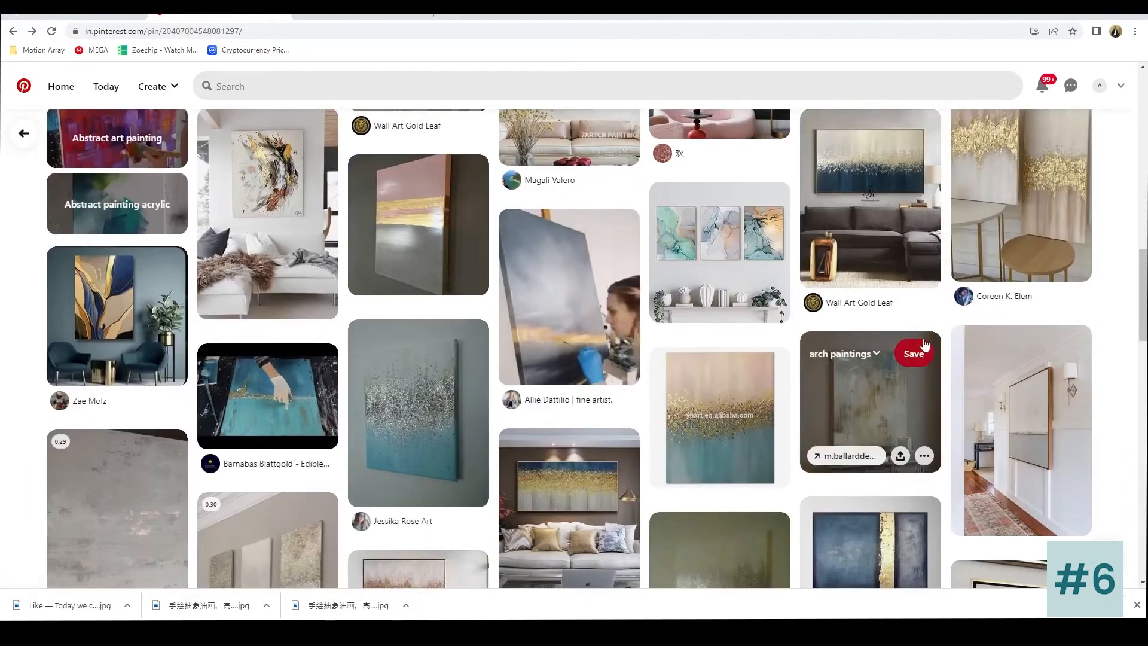
scroll(1064, 344, "down", 3)
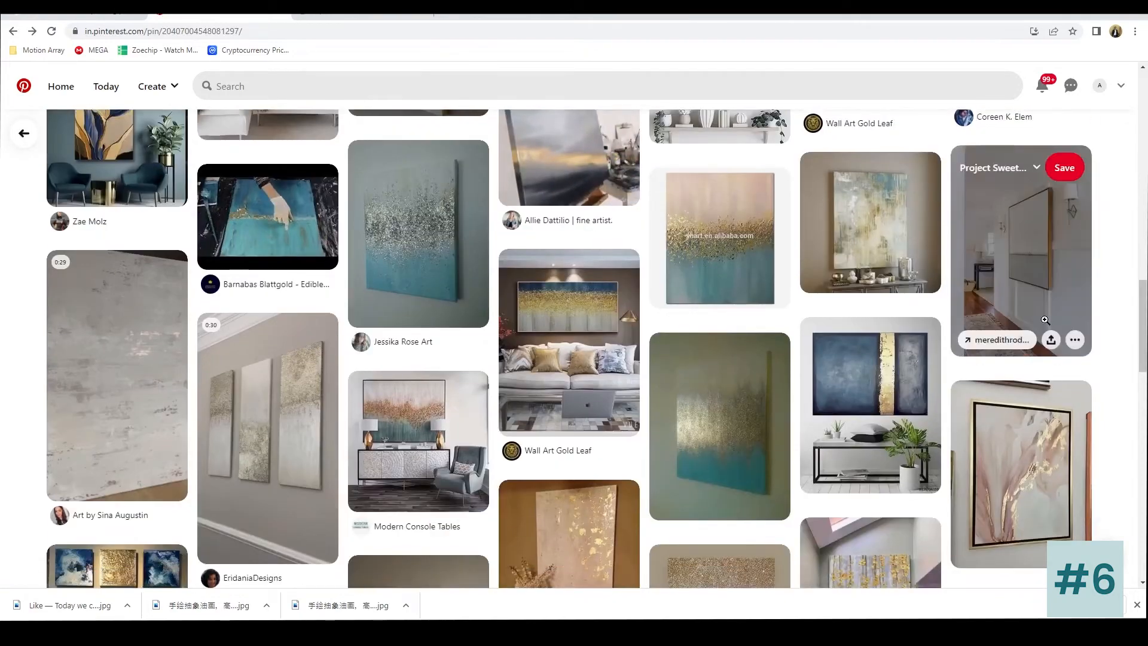
left_click(929, 281)
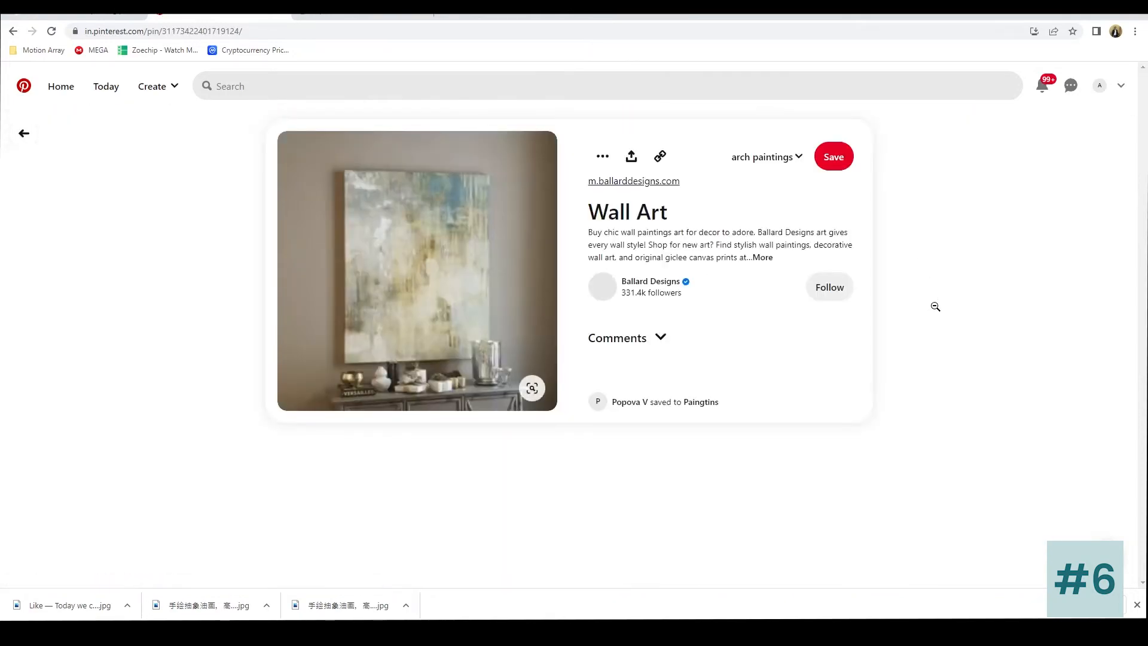
Step: Open the similar vertical beige, gold and white abstract on a grey background and download its image
scroll(935, 306, "down", 3)
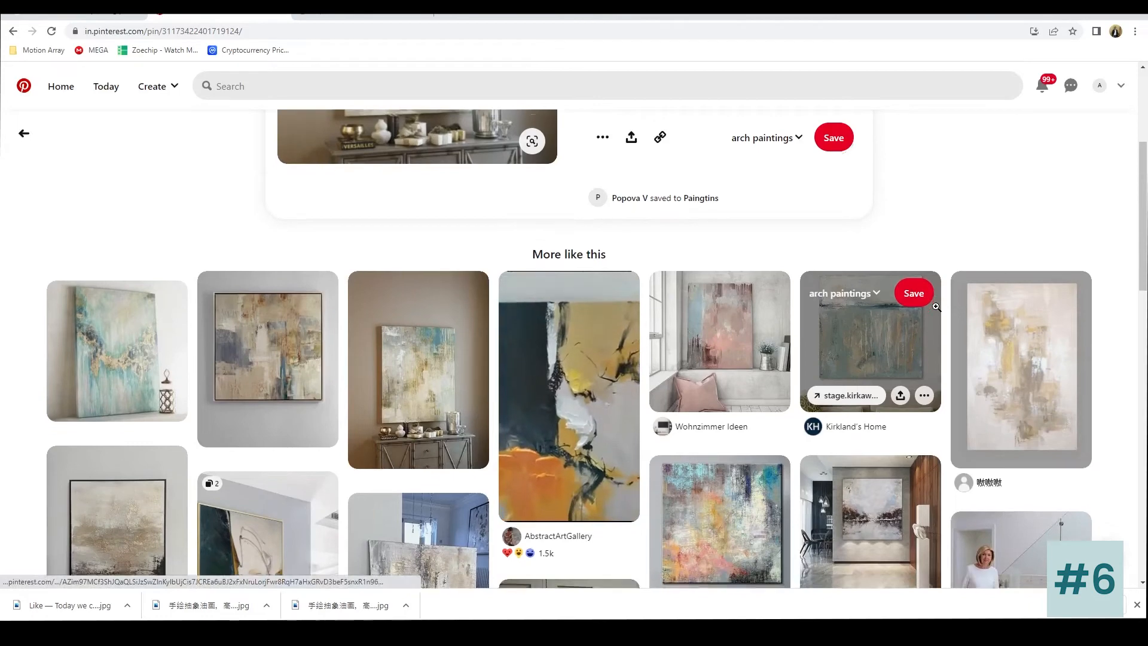
scroll(1118, 310, "down", 3)
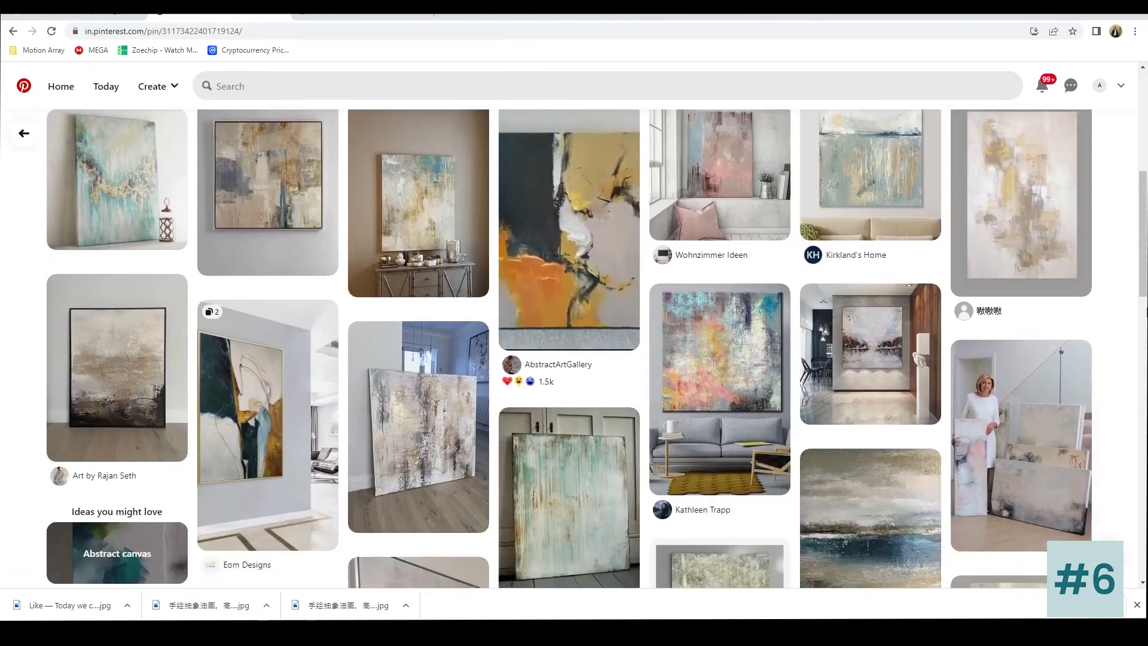
left_click(1041, 287)
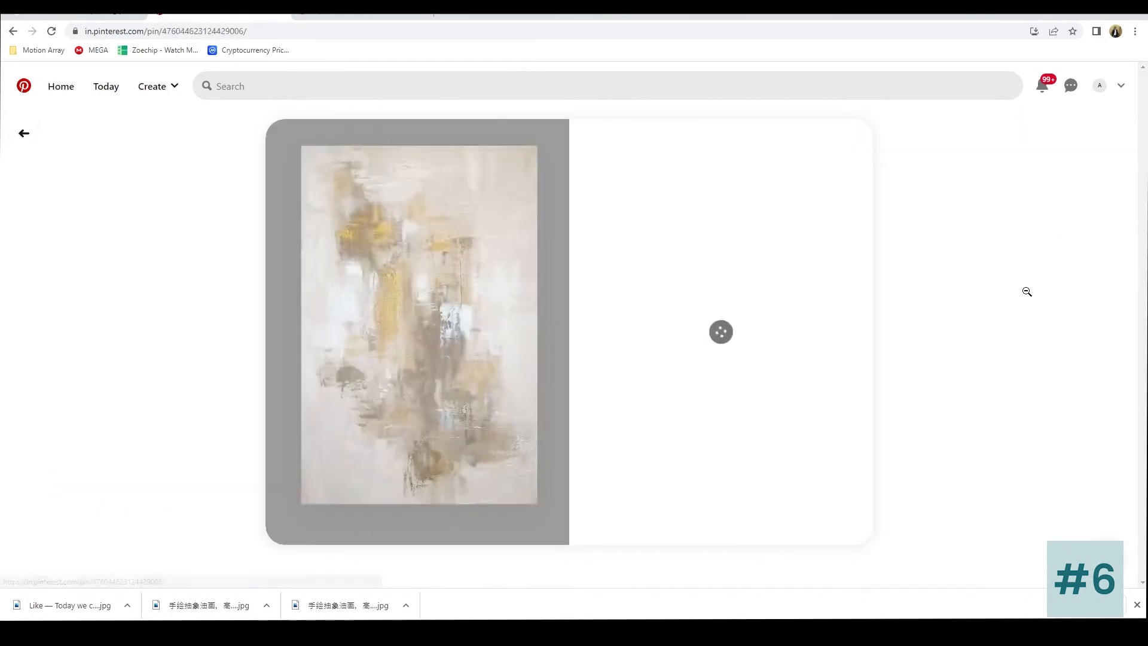
scroll(1019, 292, "down", 2)
scroll(1019, 292, "up", 2)
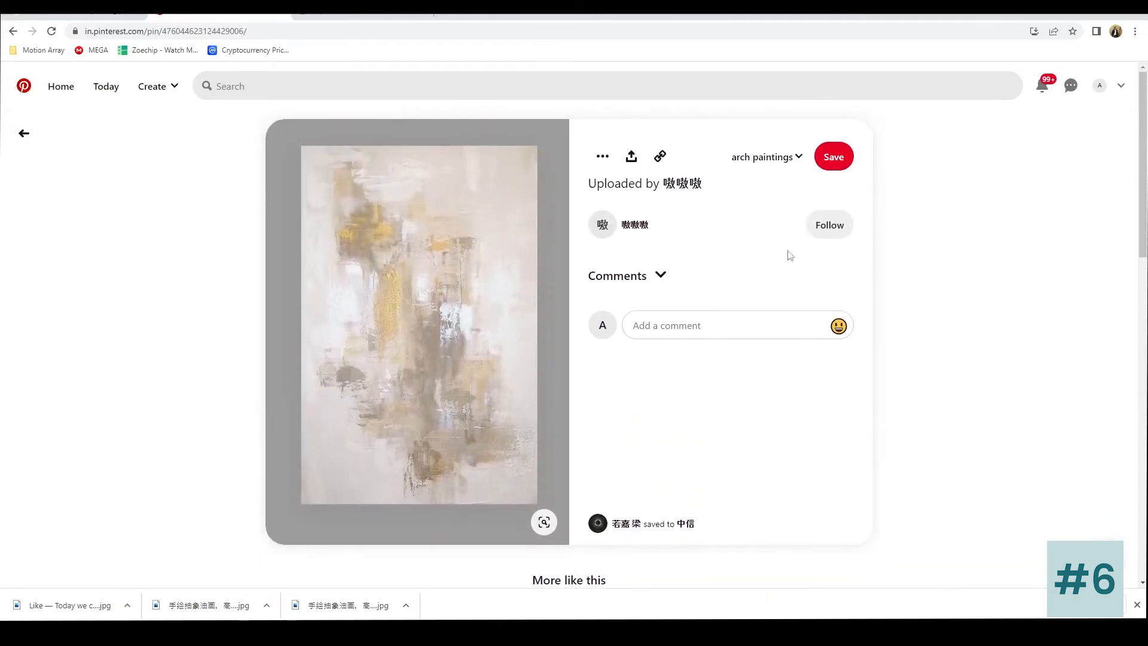
left_click(602, 157)
left_click(598, 192)
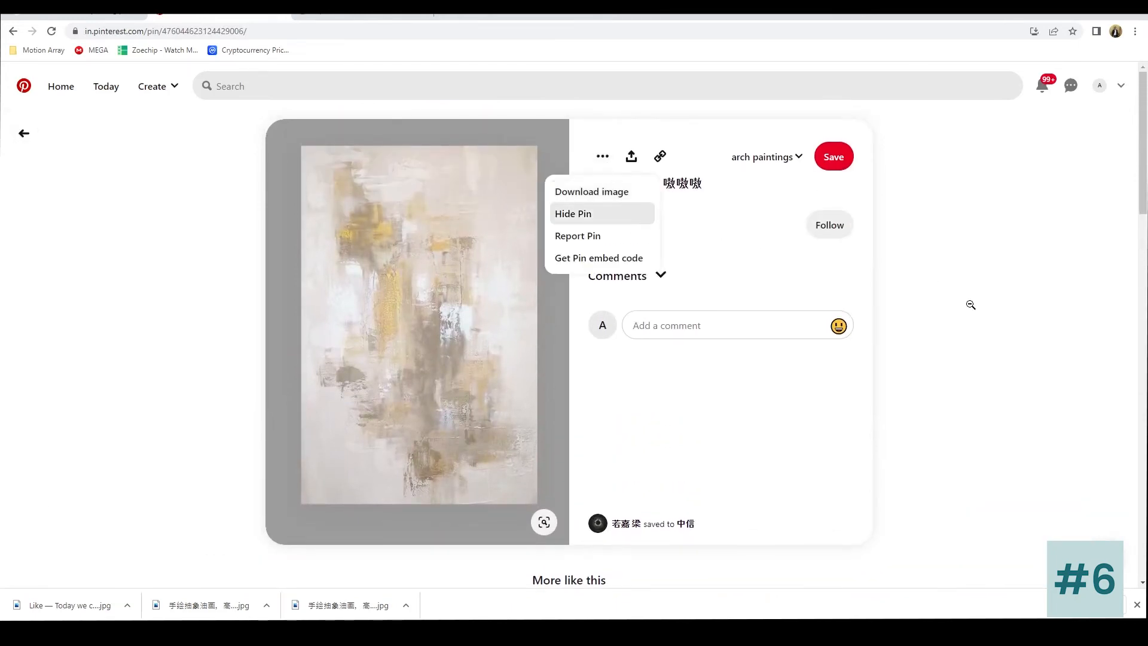
Step: Look through the pins similar to the beige and gold abstract for further modern wall paintings
scroll(969, 305, "down", 6)
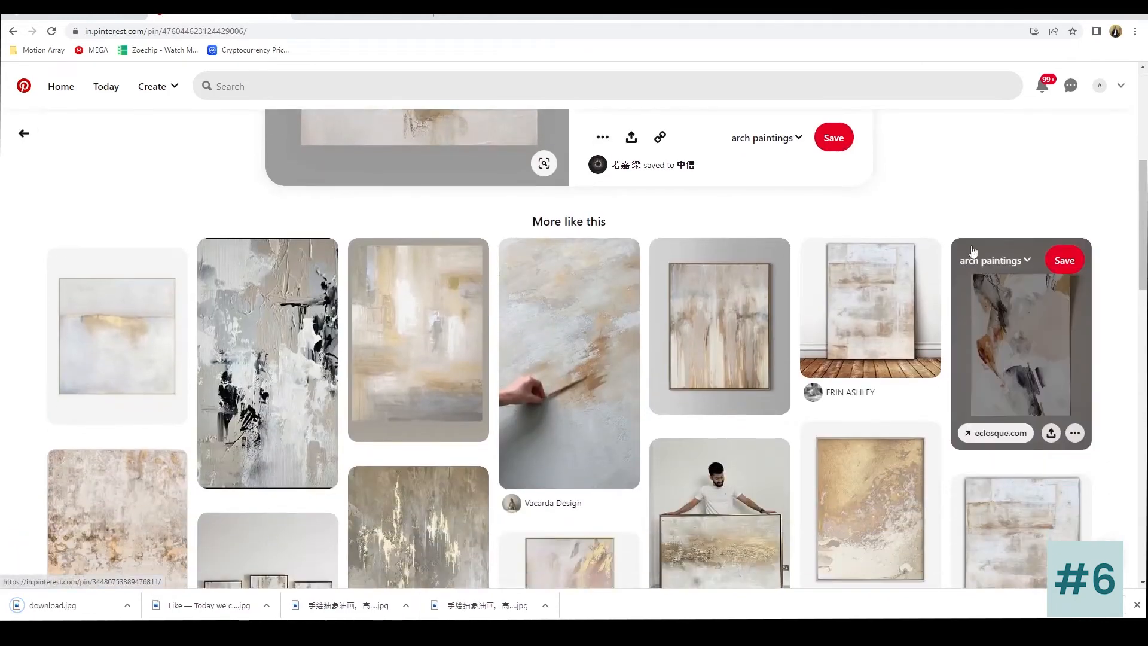
scroll(972, 251, "down", 2)
scroll(963, 228, "down", 3)
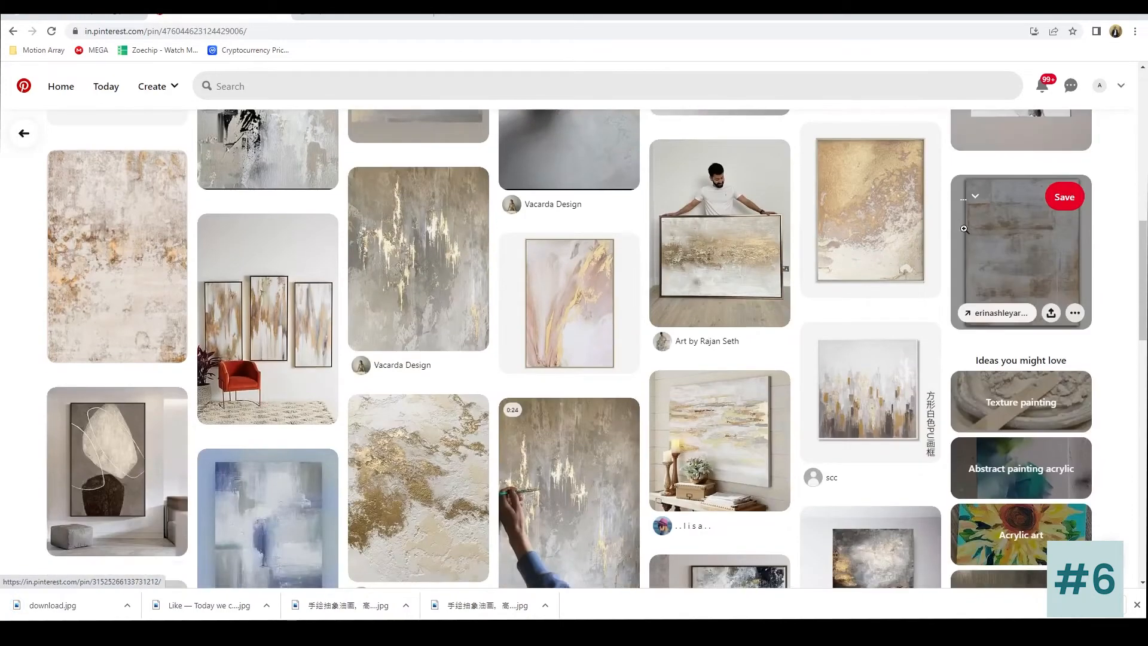
scroll(1144, 244, "down", 3)
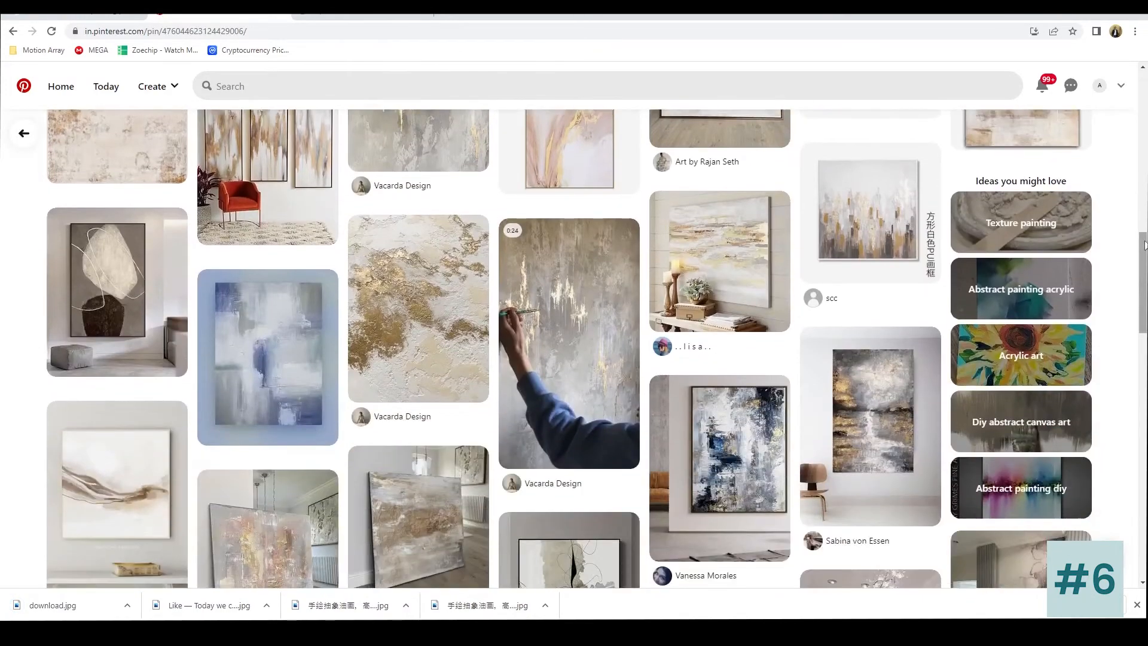
scroll(1144, 244, "down", 7)
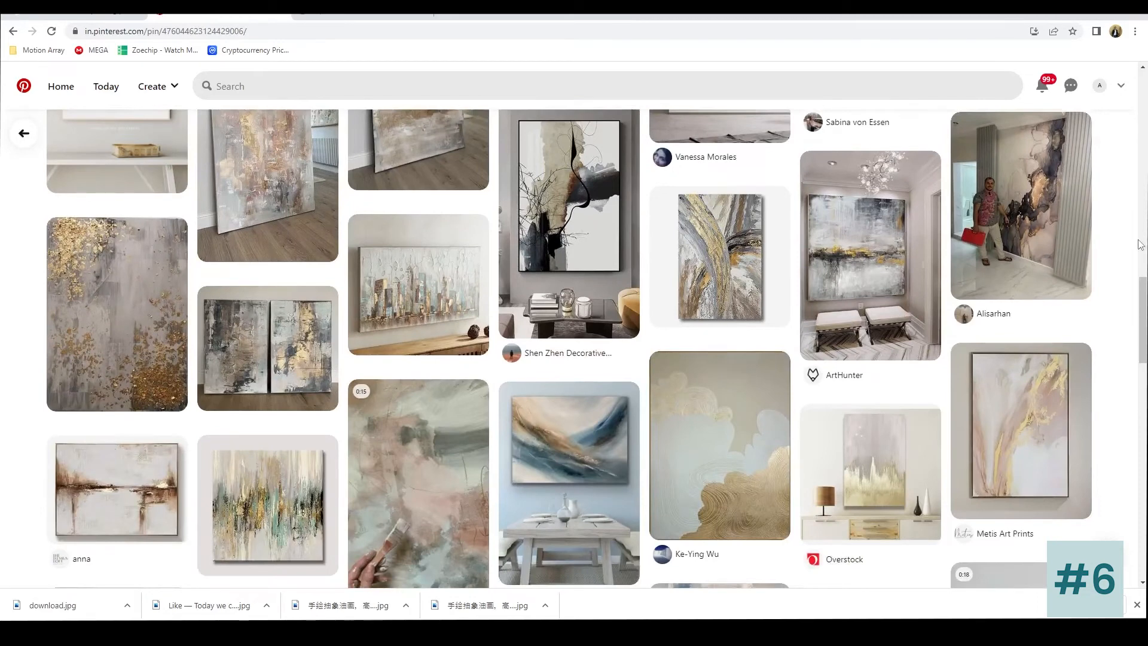
scroll(1140, 244, "down", 3)
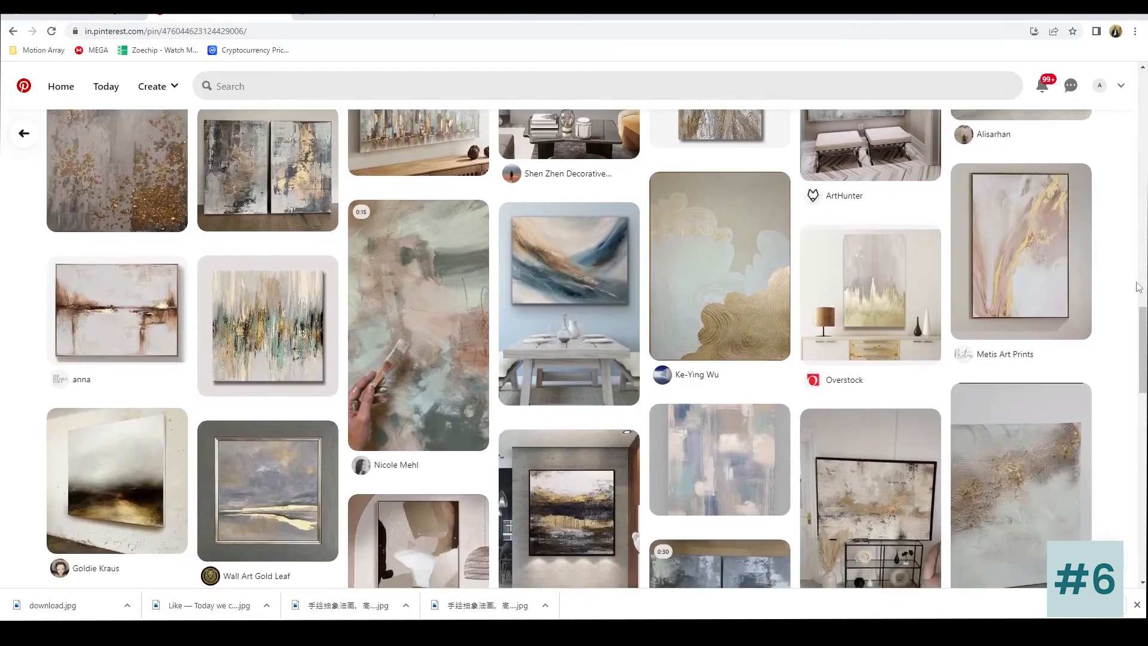
scroll(1137, 287, "down", 3)
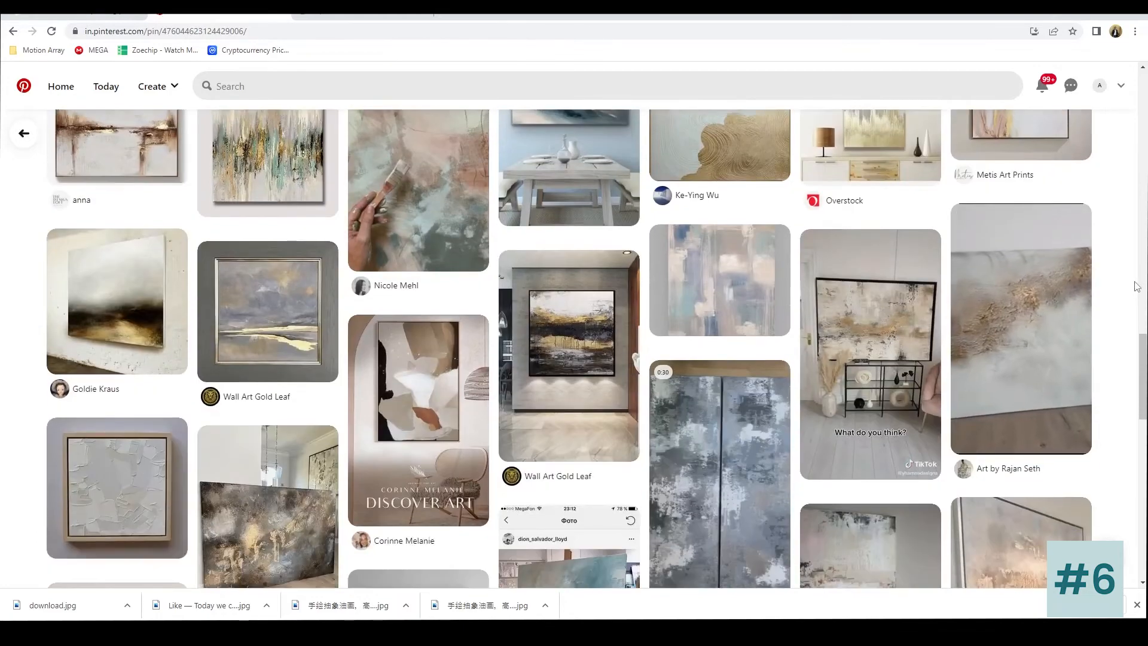
scroll(1135, 286, "down", 2)
scroll(1062, 281, "down", 3)
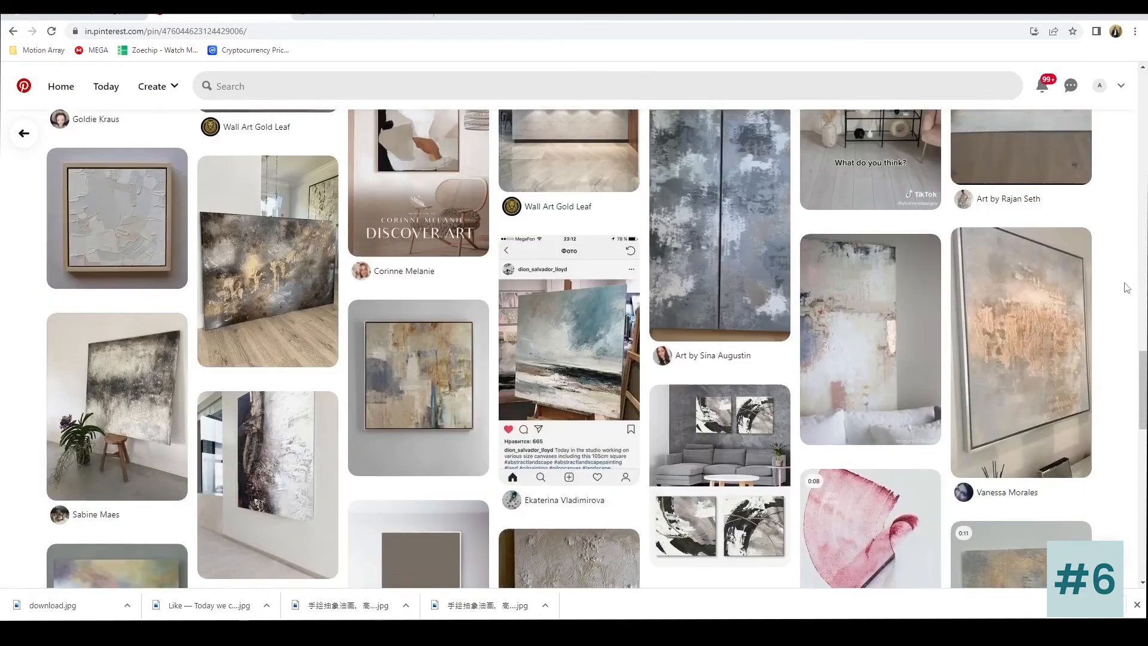
scroll(837, 281, "down", 3)
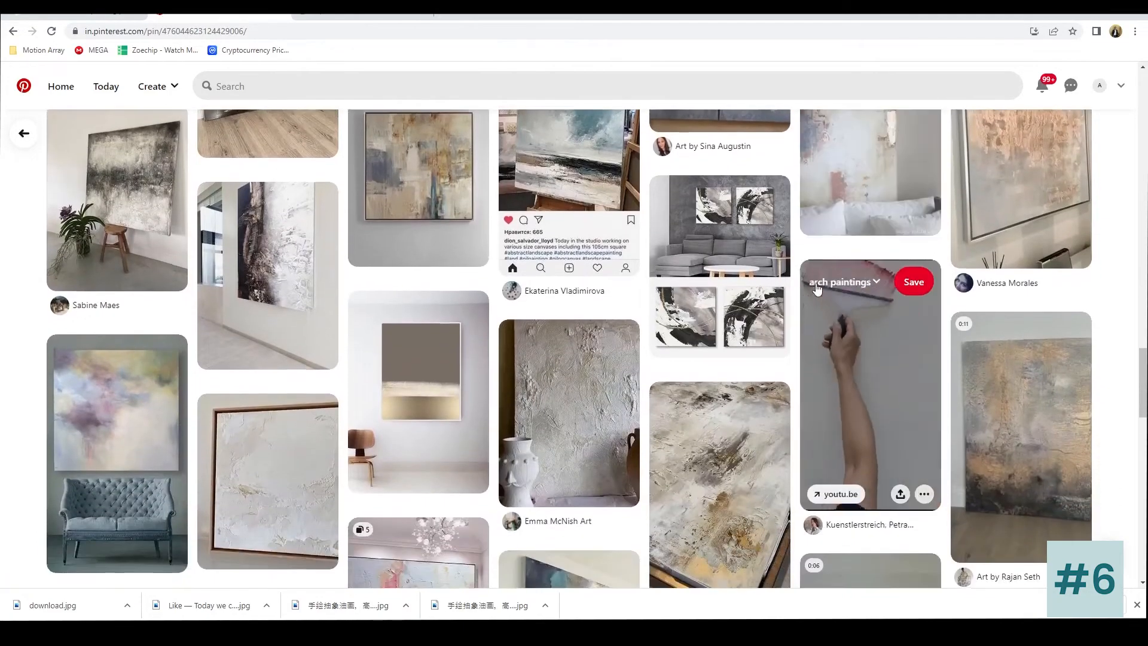
scroll(814, 284, "down", 2)
scroll(814, 283, "down", 3)
scroll(814, 282, "down", 3)
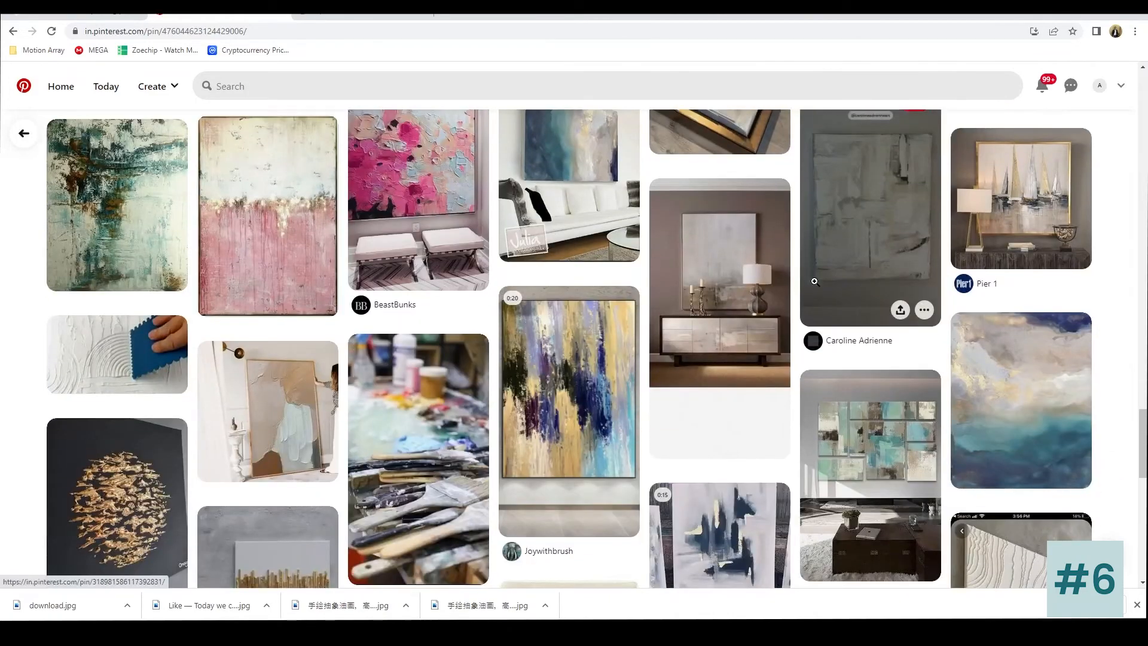
scroll(815, 281, "down", 3)
scroll(814, 281, "down", 2)
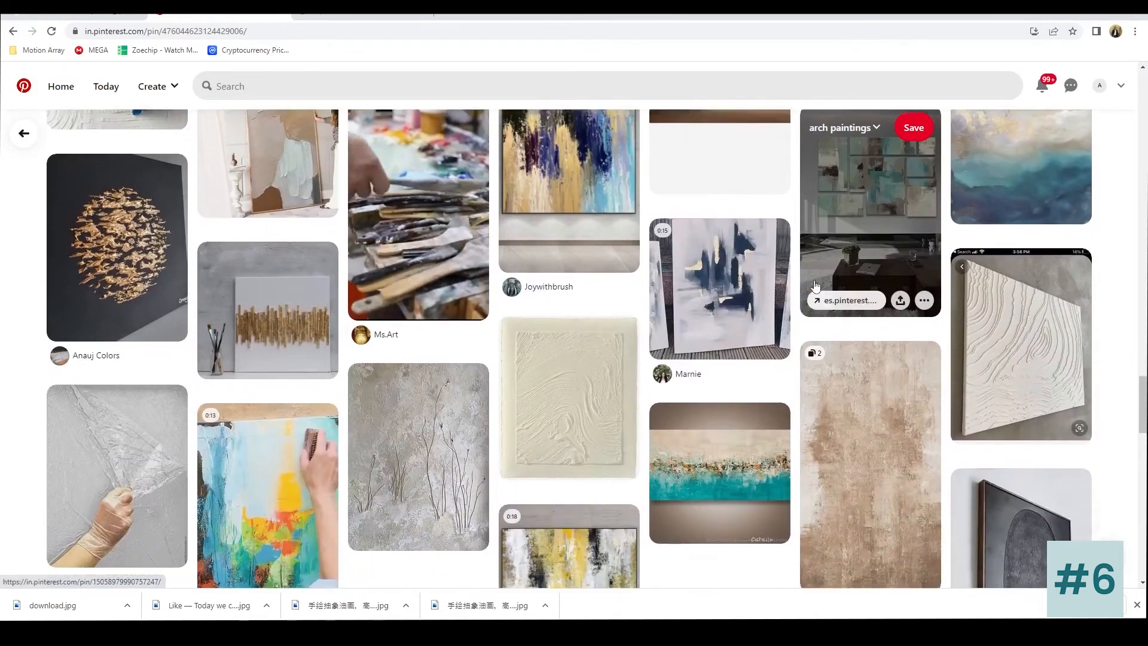
scroll(814, 281, "down", 3)
scroll(814, 281, "down", 3)
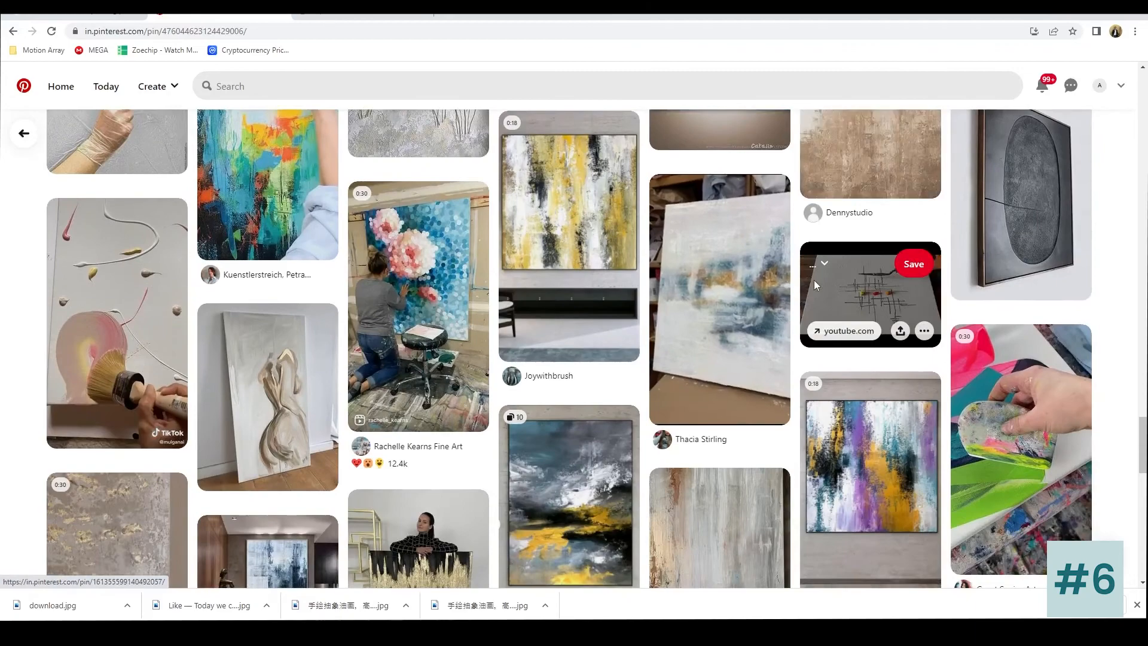
scroll(813, 279, "down", 3)
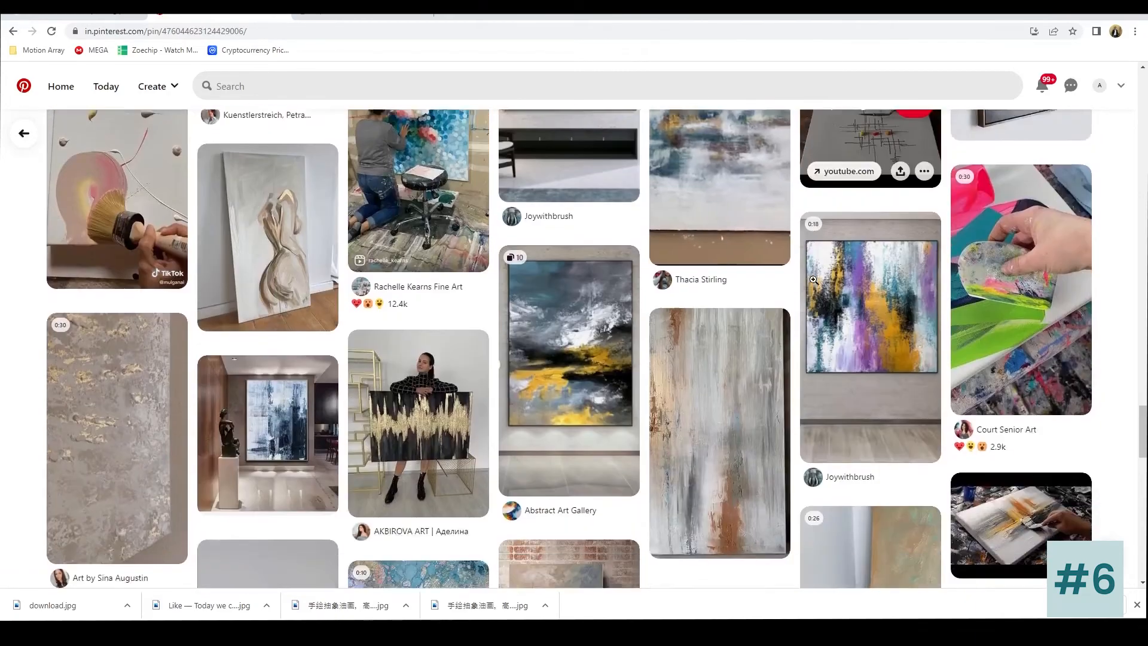
scroll(813, 278, "down", 3)
scroll(813, 278, "down", 3)
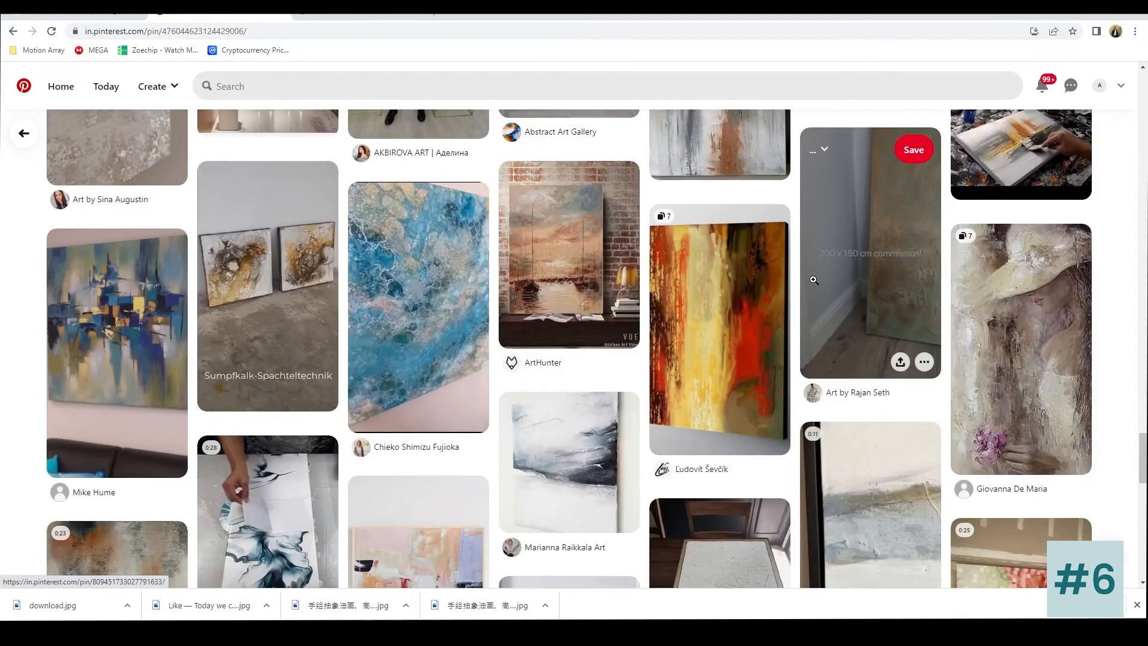
scroll(813, 278, "down", 5)
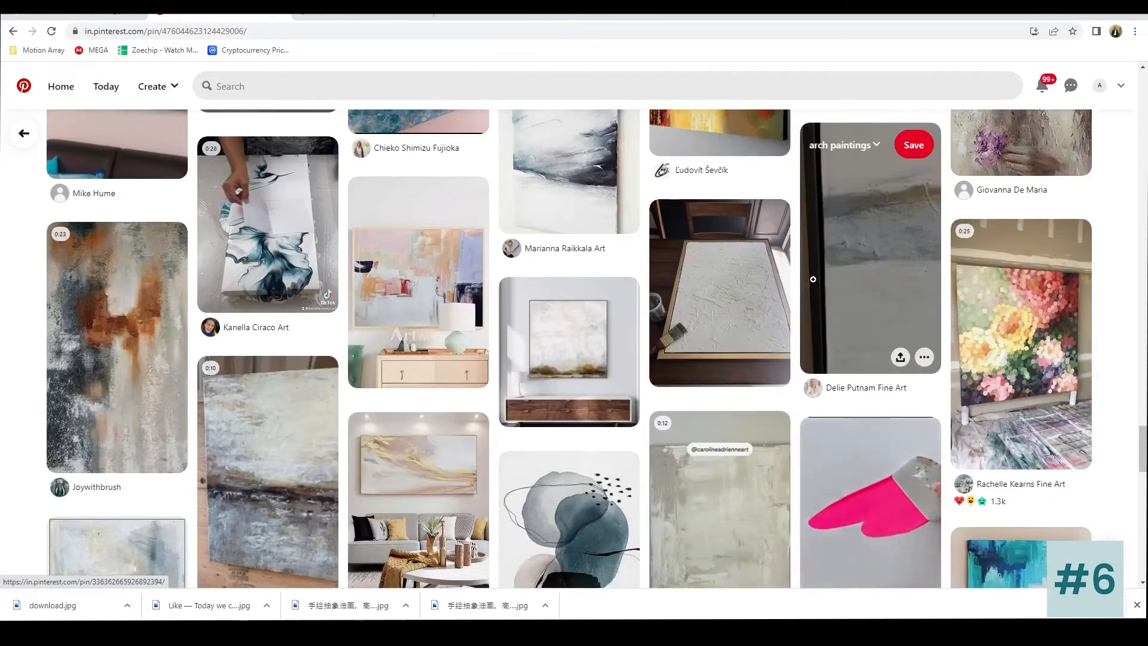
scroll(813, 279, "down", 1)
scroll(813, 279, "down", 3)
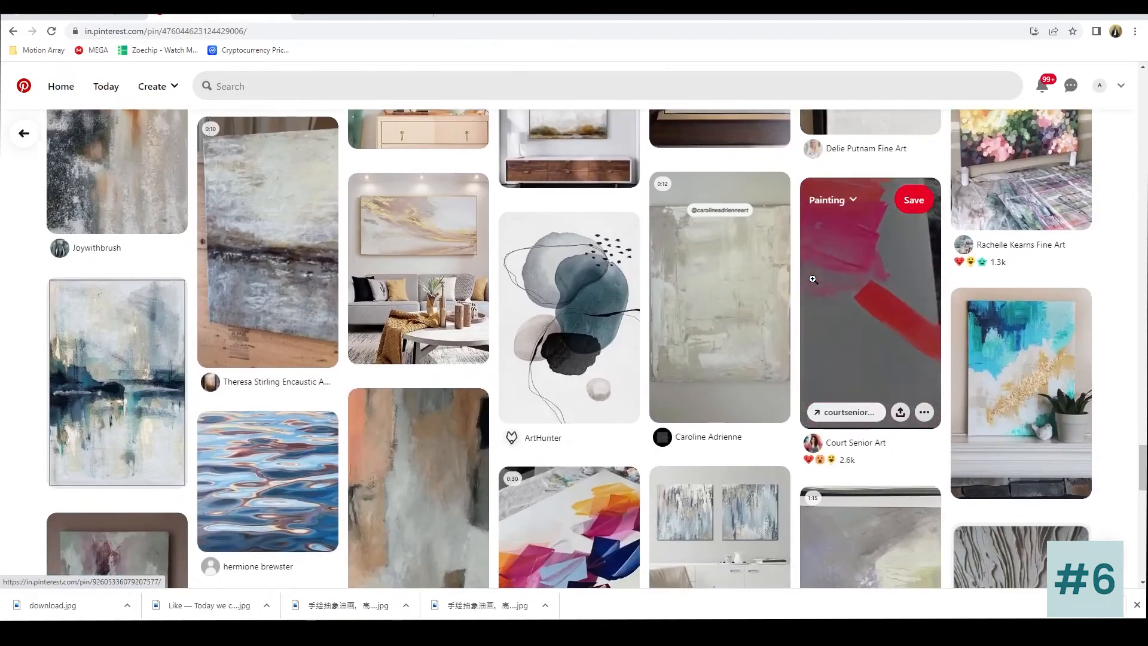
scroll(813, 279, "down", 2)
scroll(813, 279, "down", 2)
scroll(813, 278, "up", 3)
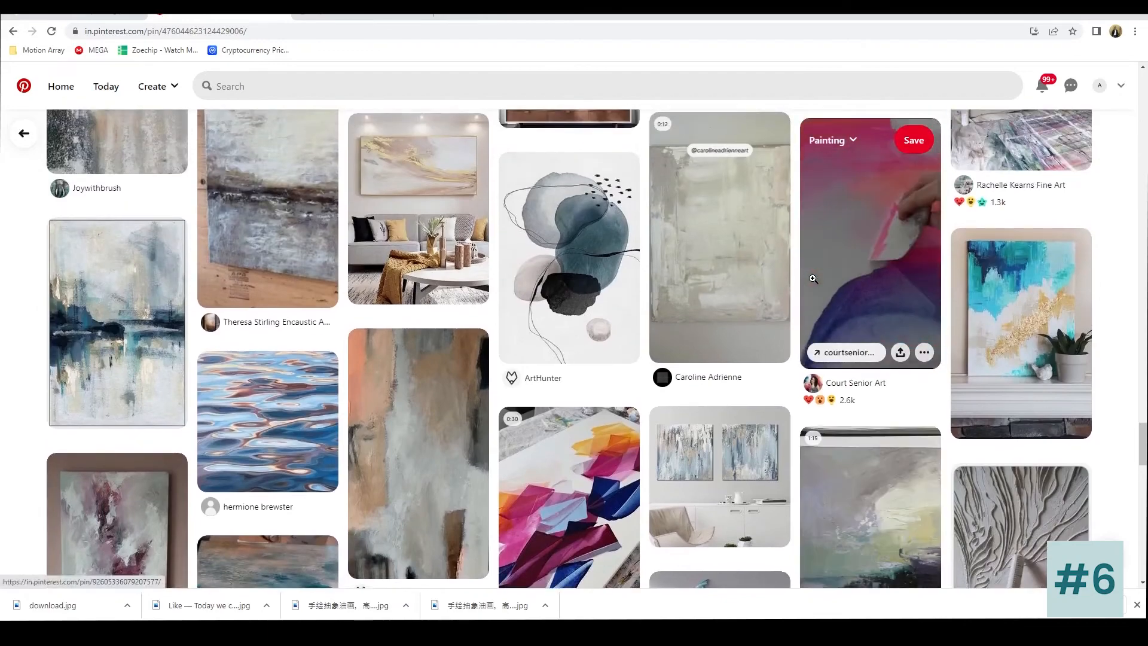
scroll(813, 278, "down", 5)
scroll(812, 278, "down", 2)
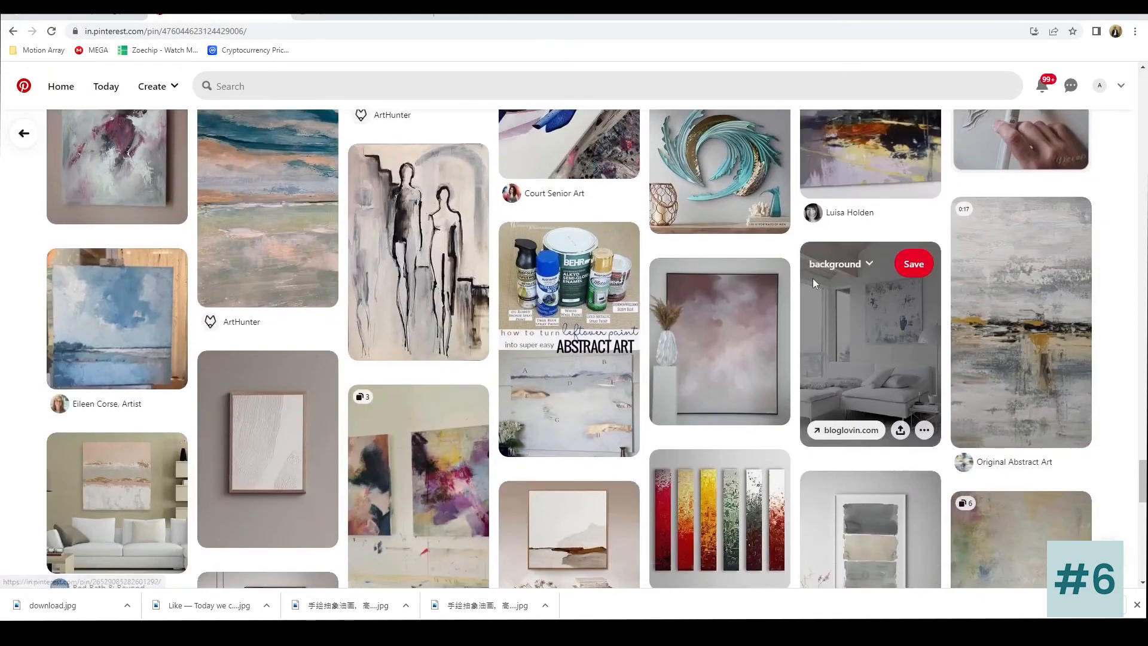
scroll(921, 378, "down", 3)
scroll(921, 378, "down", 3)
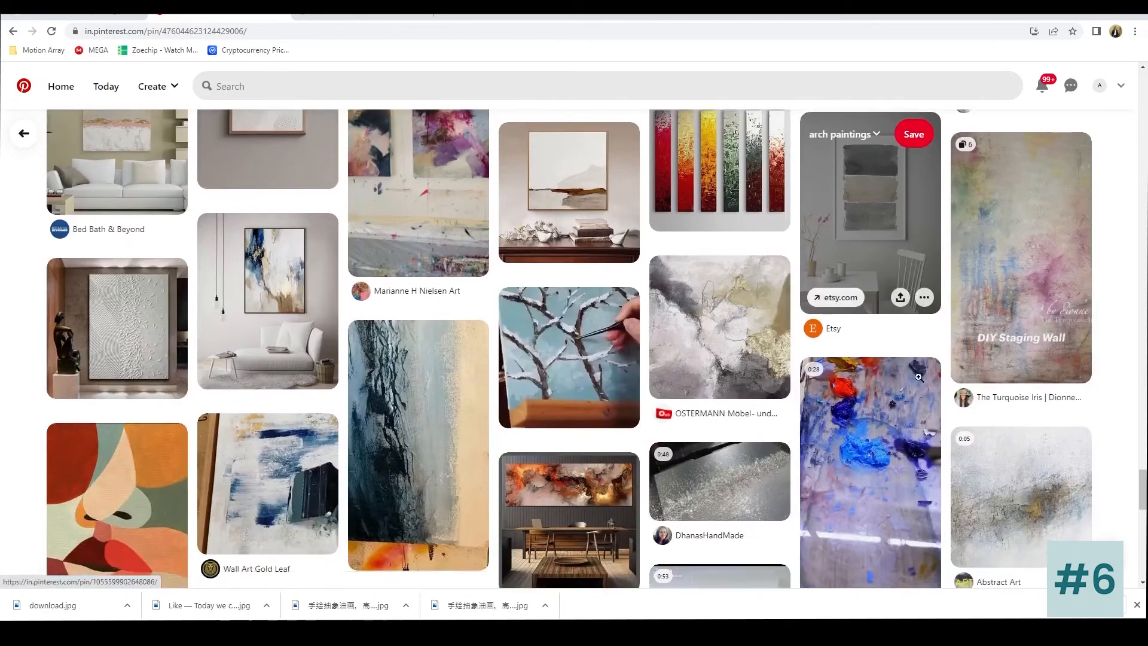
scroll(894, 379, "down", 5)
scroll(895, 380, "down", 4)
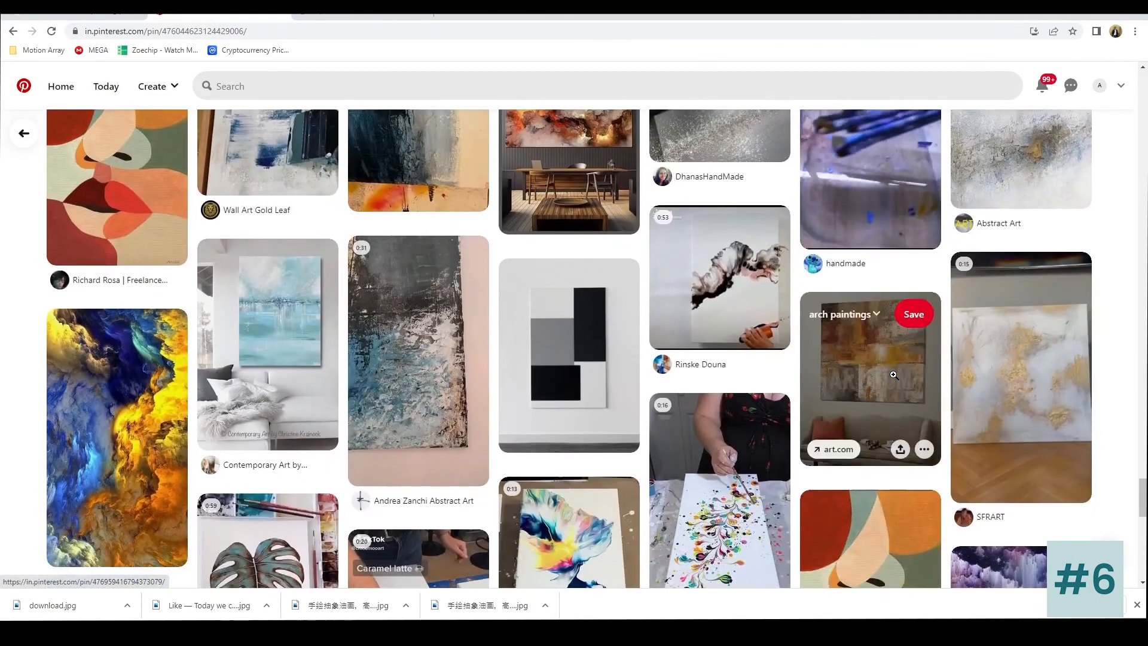
scroll(893, 374, "down", 3)
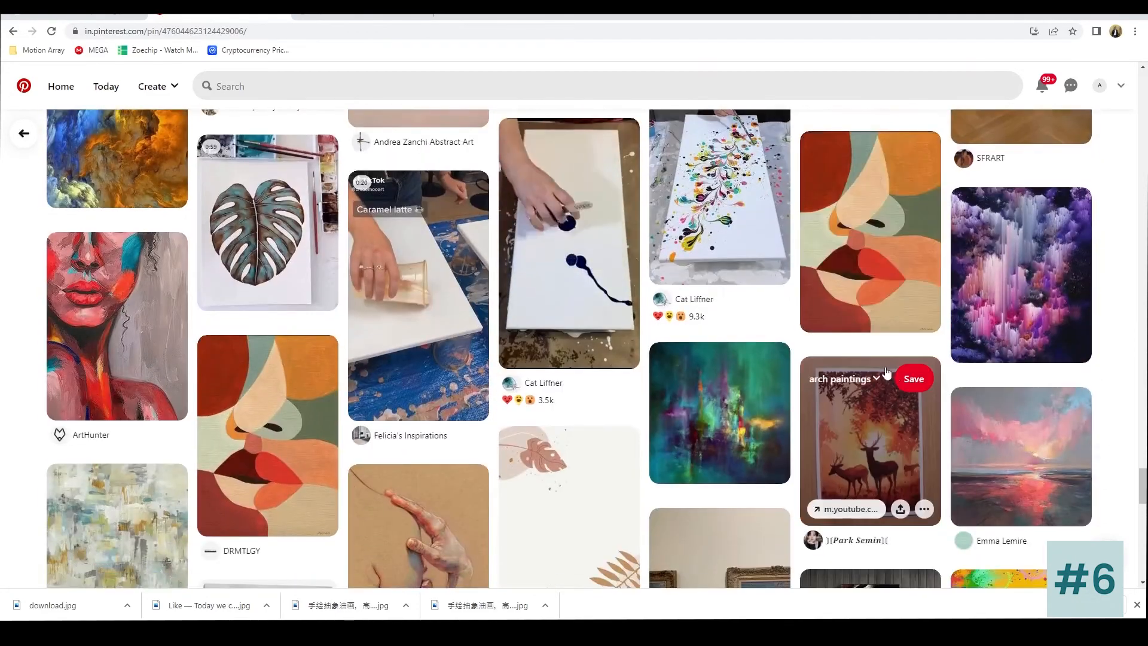
scroll(893, 374, "down", 3)
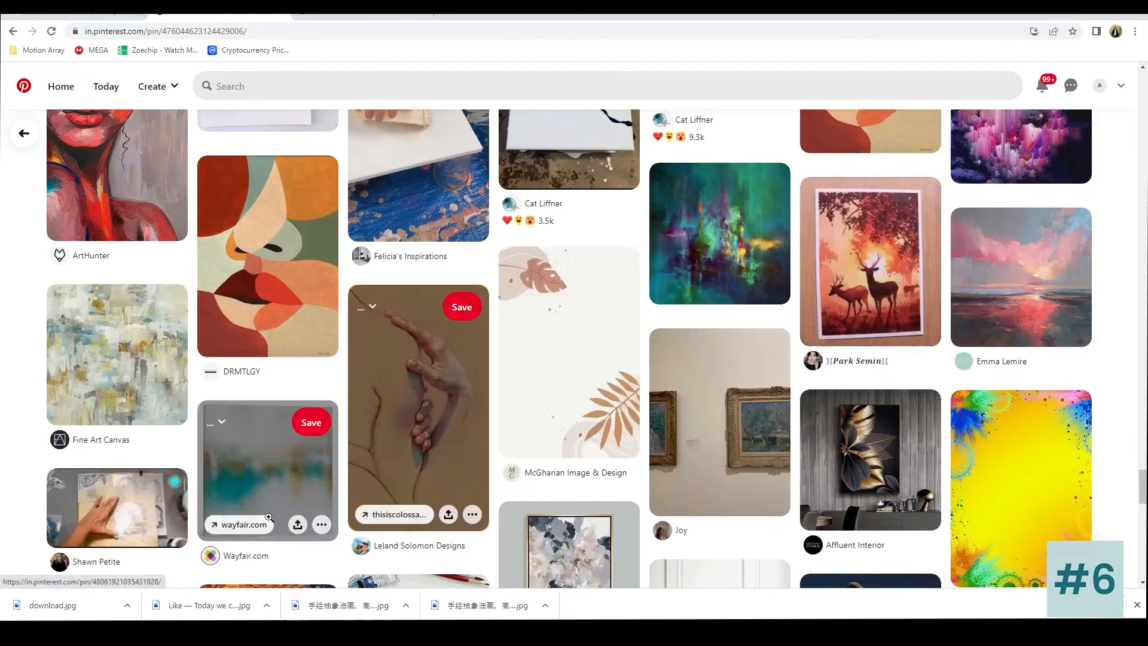
Step: Show the downloaded download.jpg painting in its folder in File Explorer
left_click(126, 605)
left_click(164, 575)
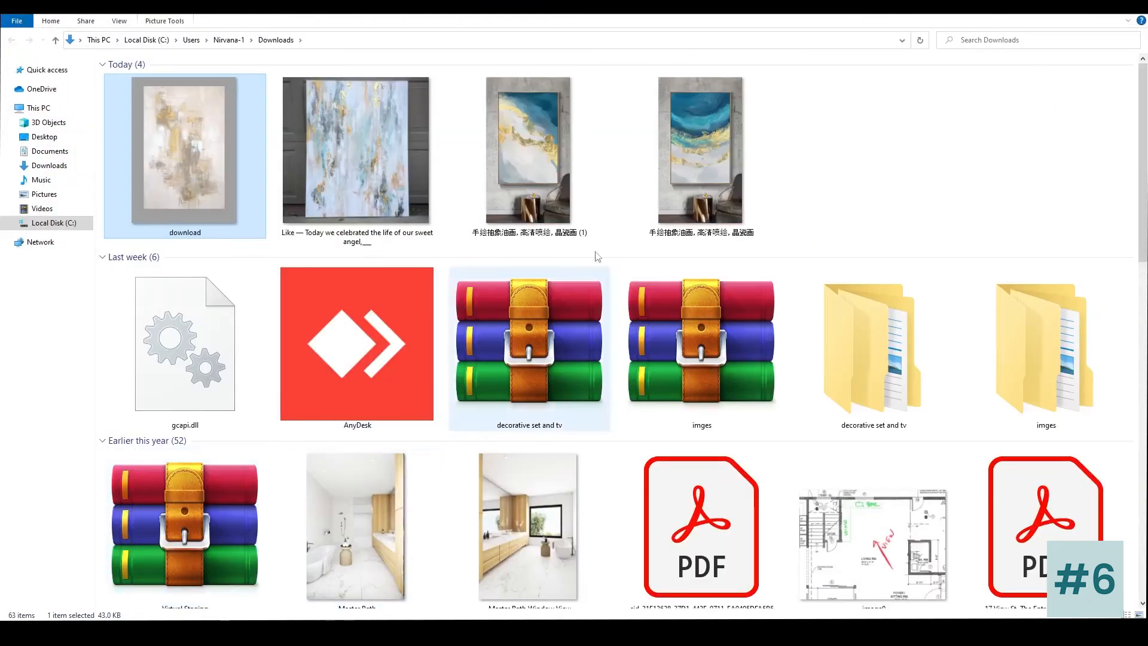
Step: Cut today's four downloaded painting images in the Downloads folder for moving elsewhere
left_click_drag(840, 139, 192, 200)
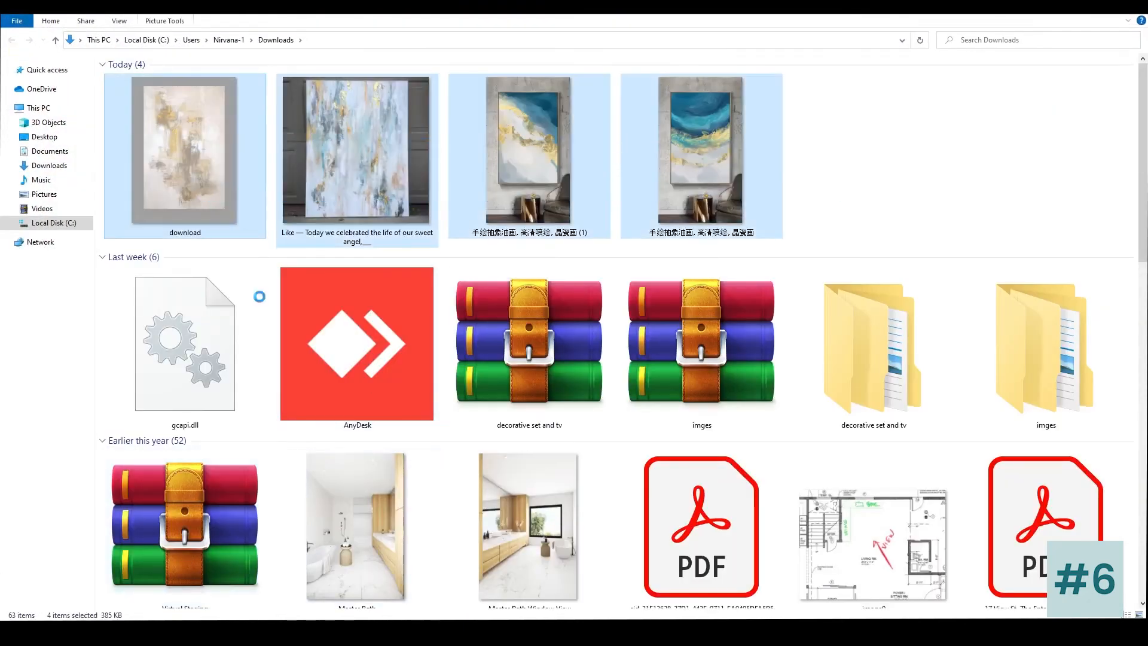
right_click(200, 176)
left_click(226, 449)
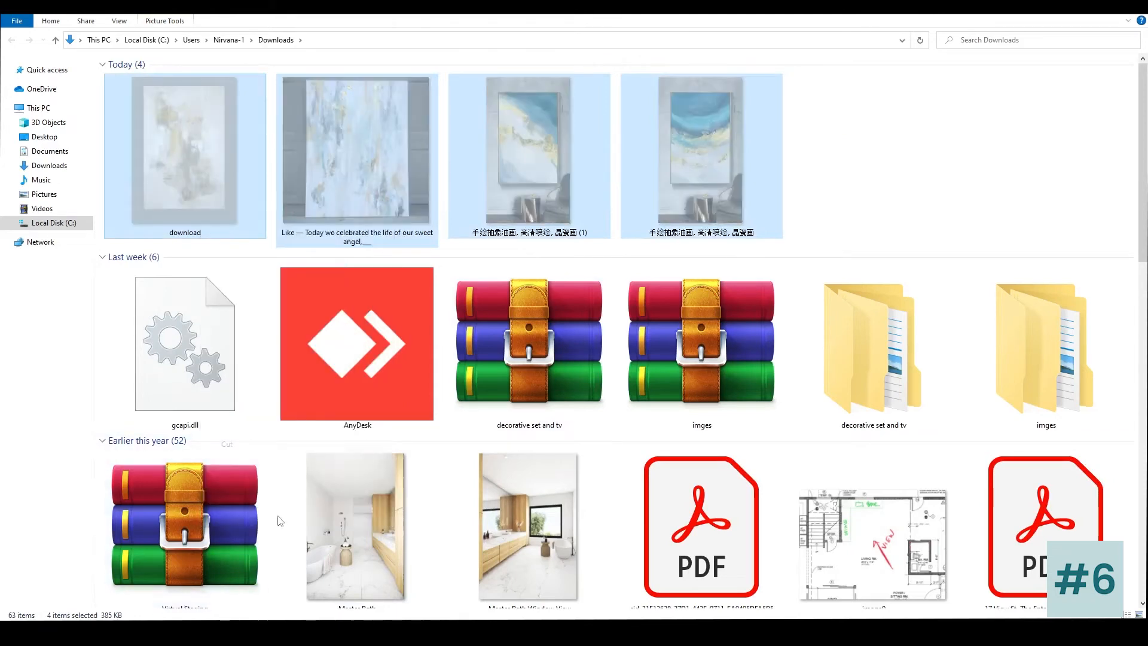
Step: Paste the cut paintings into C:\Projects\VS Course\Images, skipping the conflicting download.jpg so the existing pattern image is kept
mouse_move(278, 630)
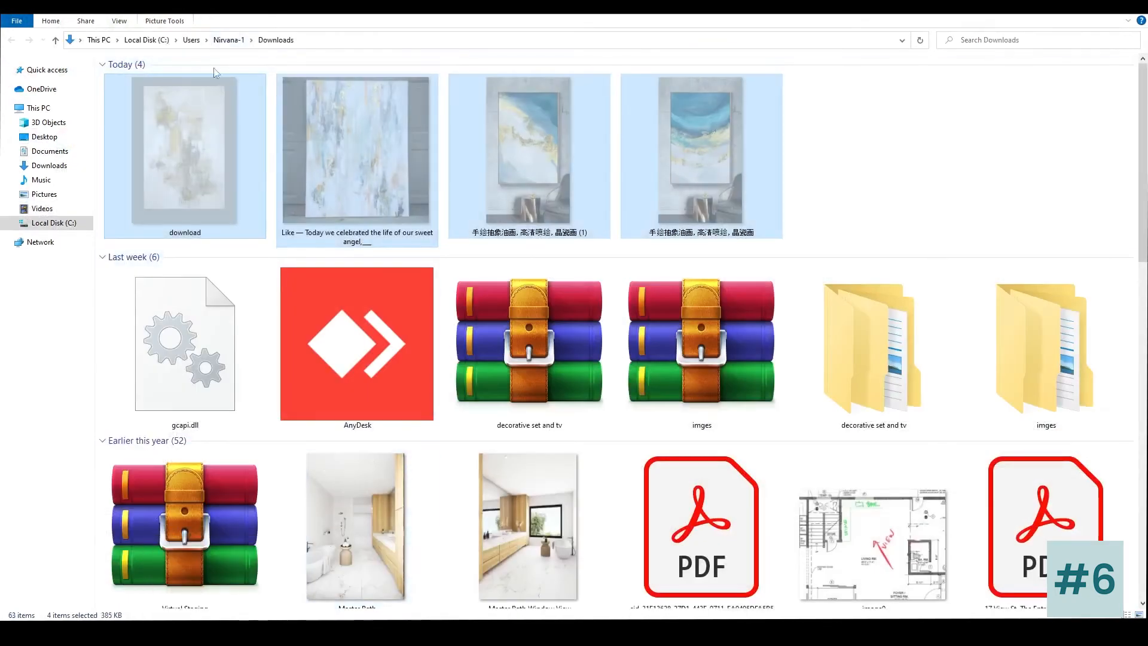
left_click(901, 40)
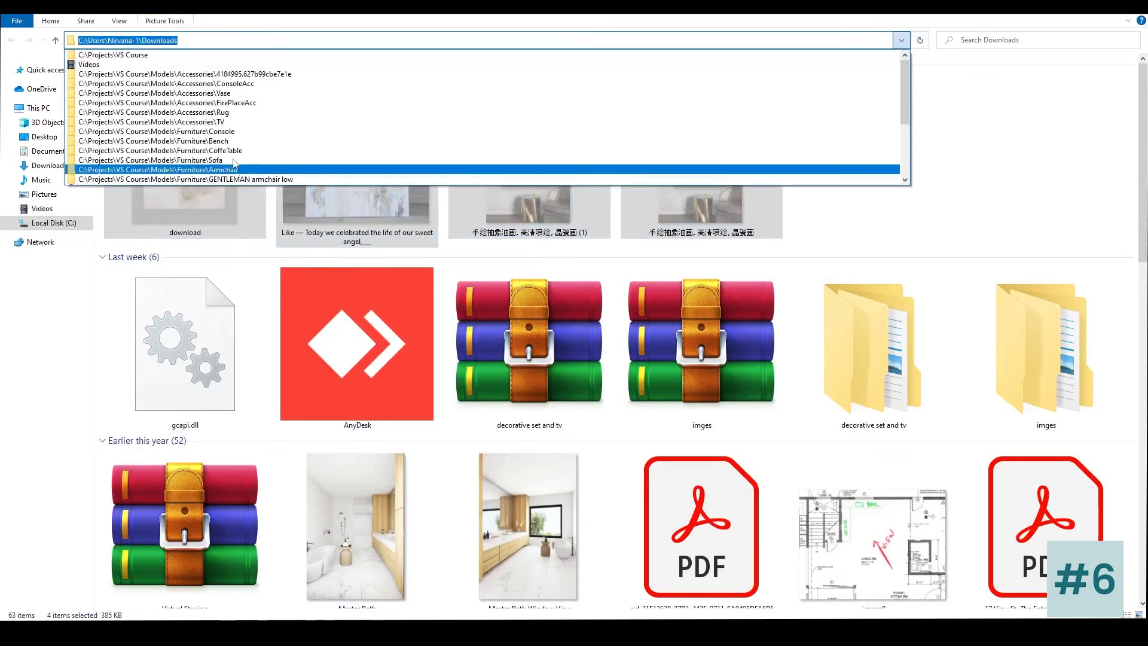
left_click(263, 93)
left_click(276, 40)
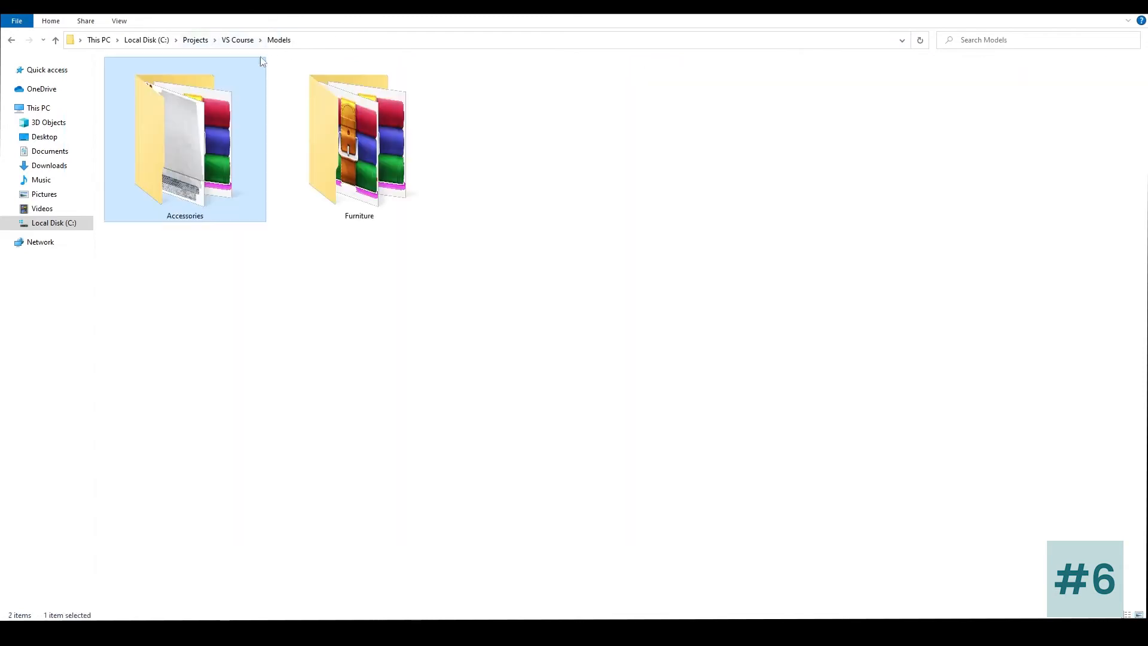
left_click(237, 40)
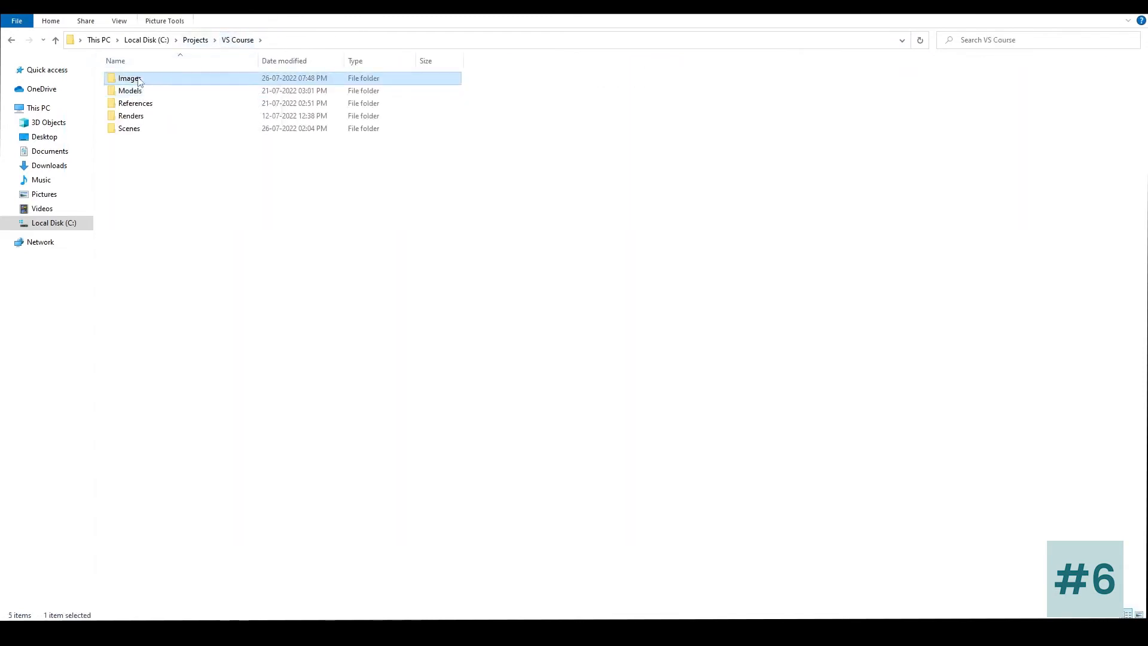
double_click(179, 77)
right_click(993, 313)
left_click(1021, 396)
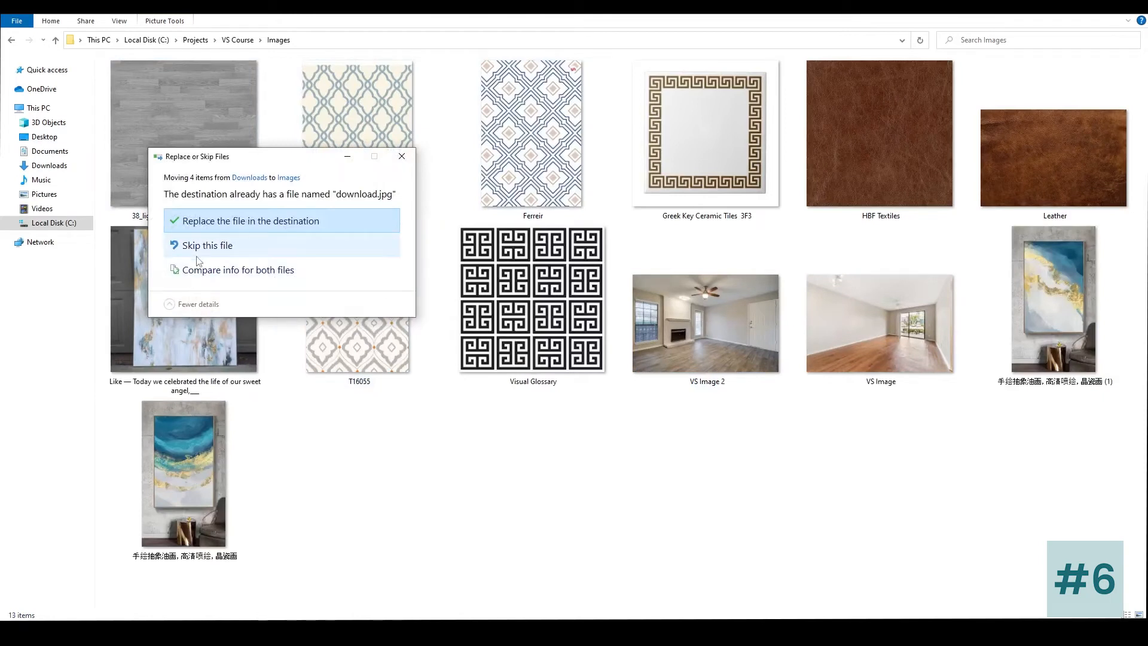
left_click(249, 221)
Step: Rename the mostly teal framed painting as pic 1 and the white, gold and blue one as pic 2
left_click(487, 468)
left_click(185, 561)
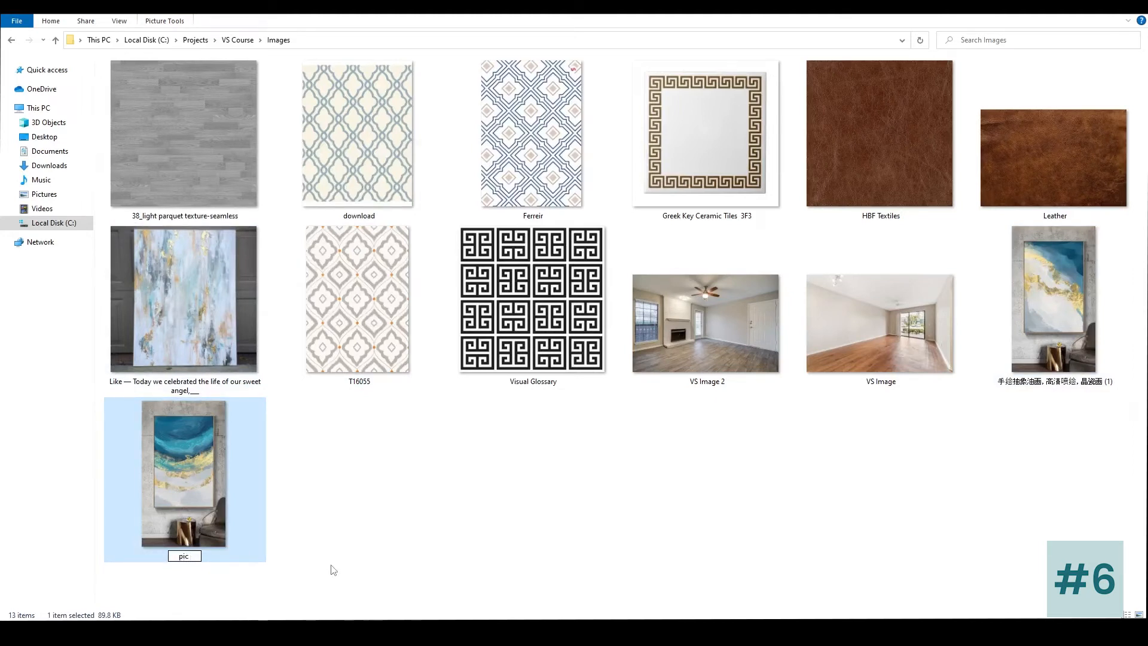
left_click(468, 504)
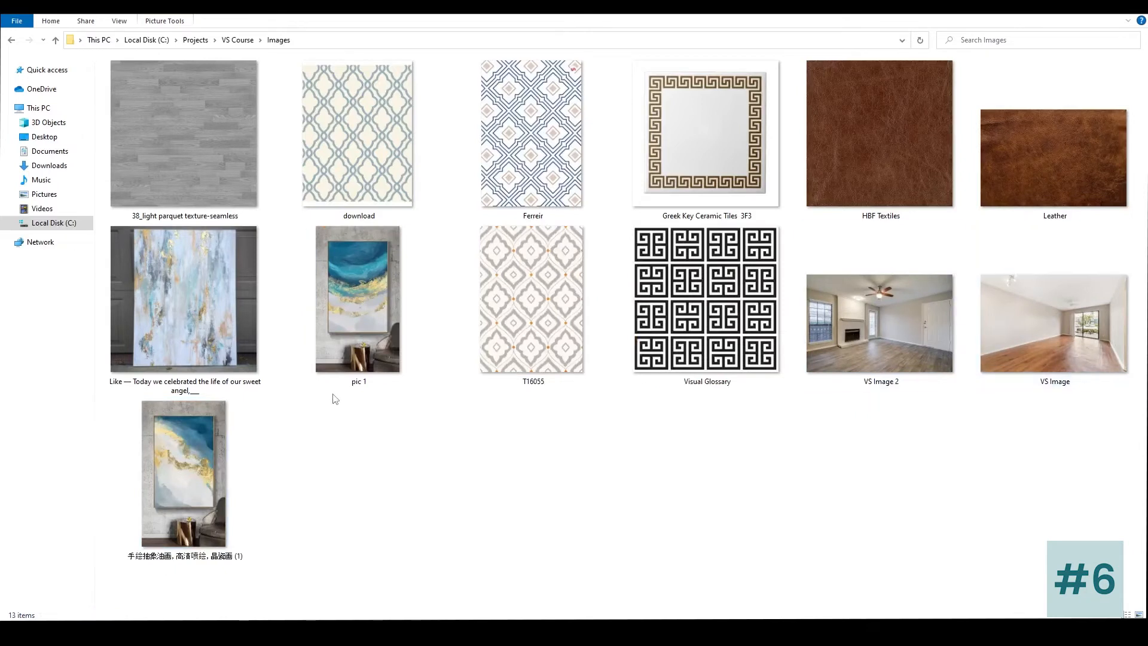
left_click(195, 559)
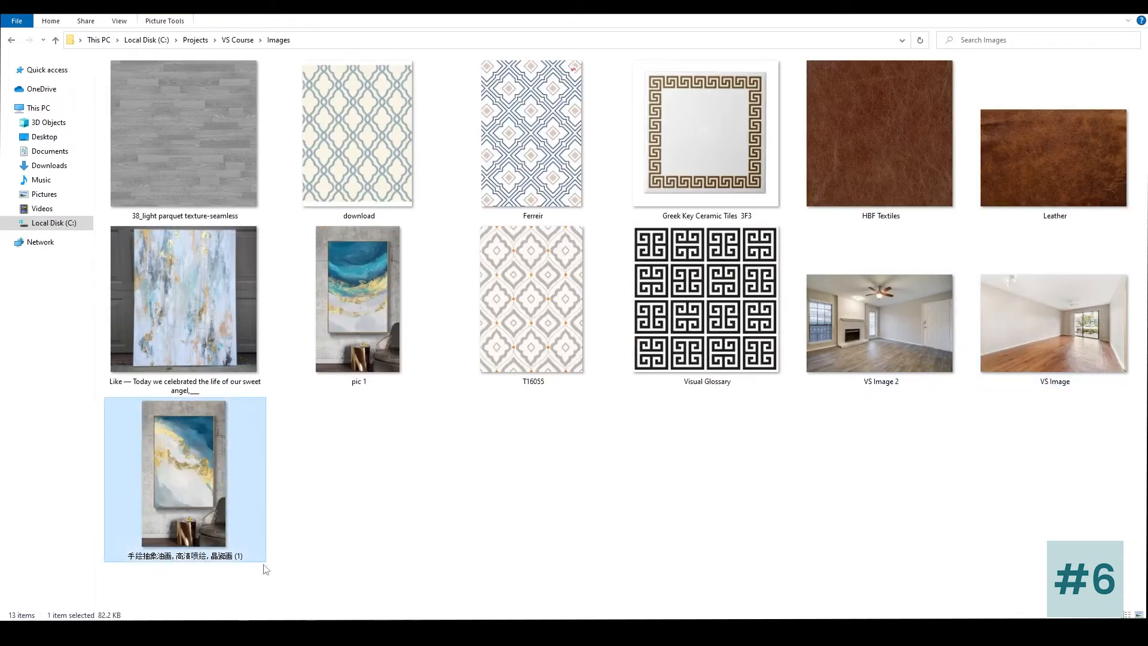
type("pic ")
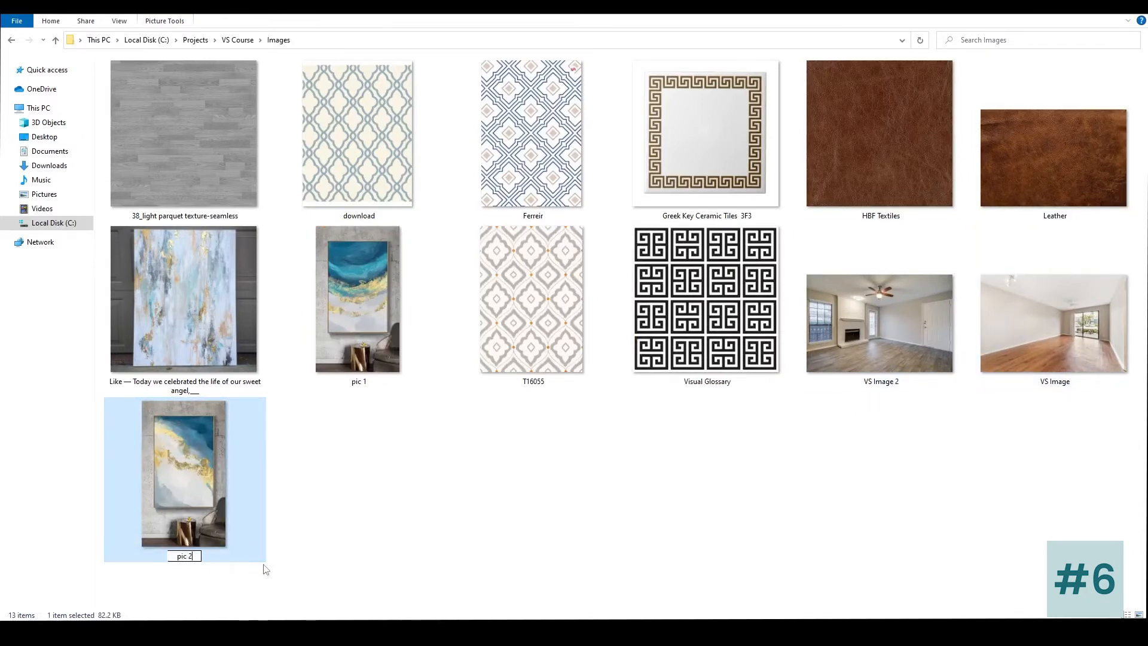
type("2")
key("Return")
Step: Rename the blue, white and gold abstract photographed against the dark door as pic 3
left_click(212, 386)
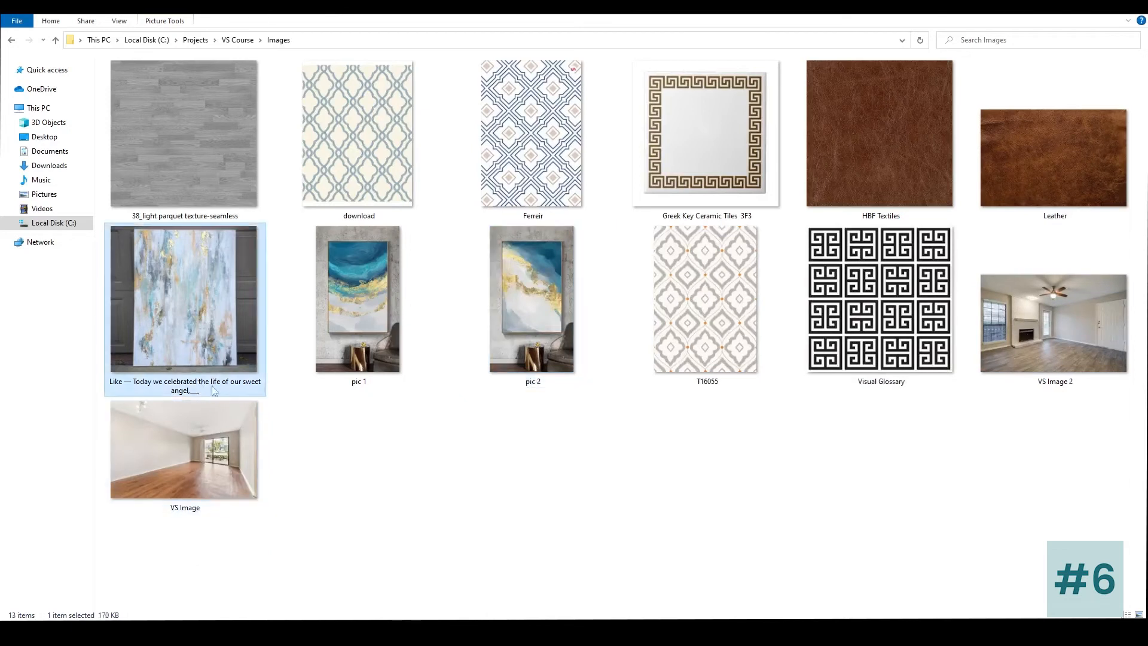
left_click(178, 386)
type("pic ")
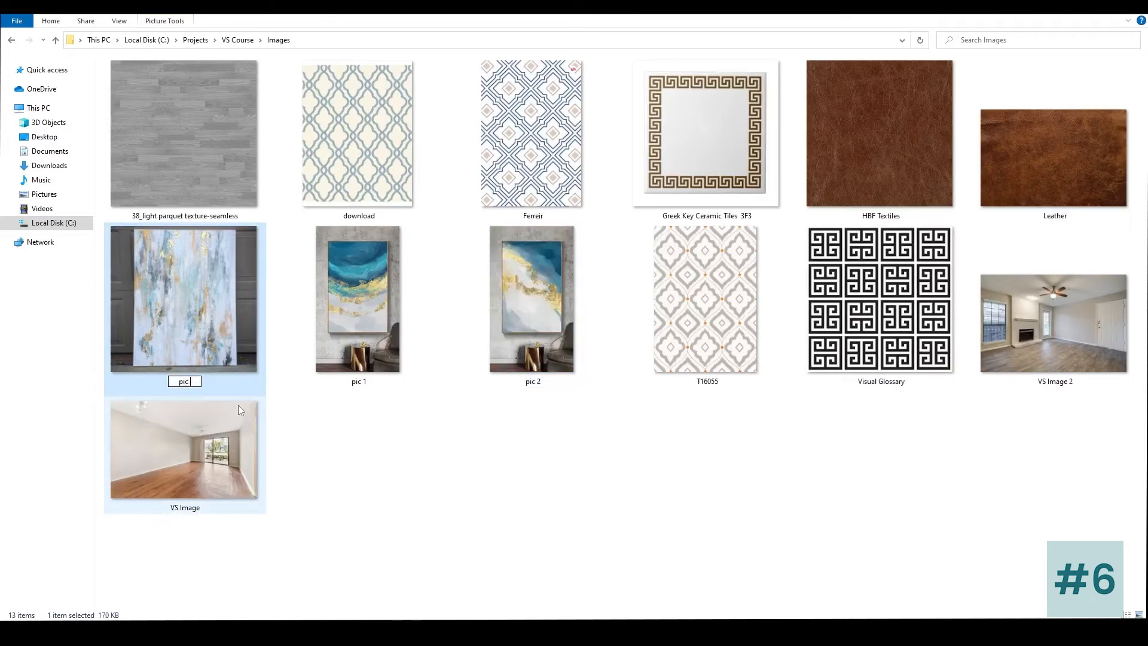
type("3")
key("Return")
Step: Rename the beige and gold painting left in Downloads as pic 4 and move it into the VS Course Images folder
left_click(51, 167)
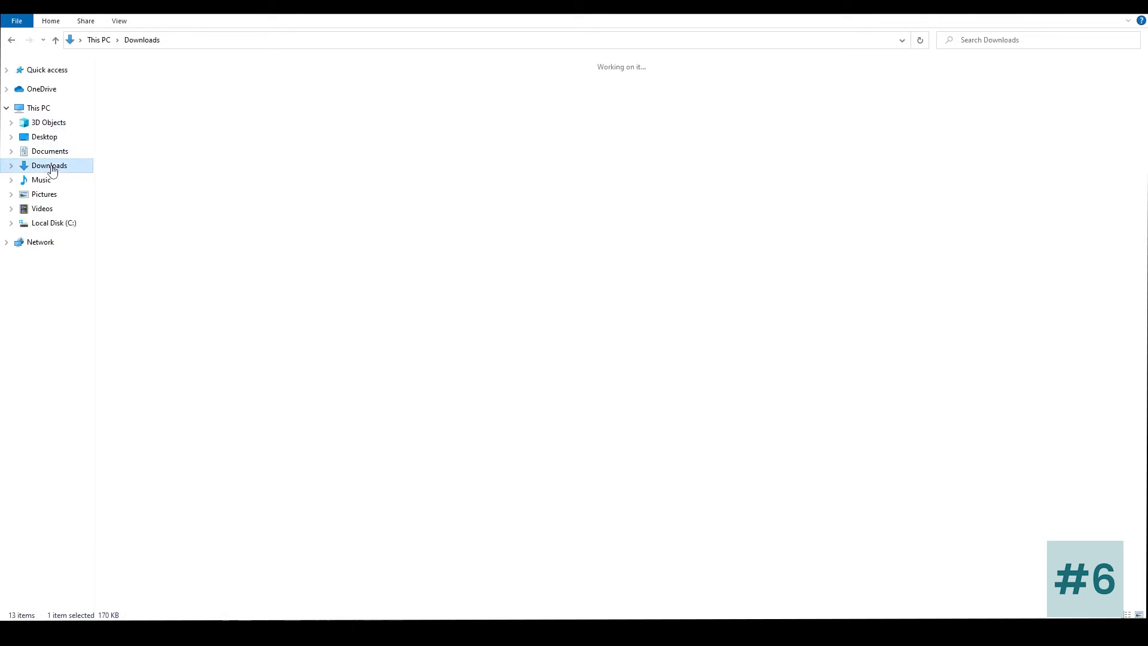
left_click(197, 174)
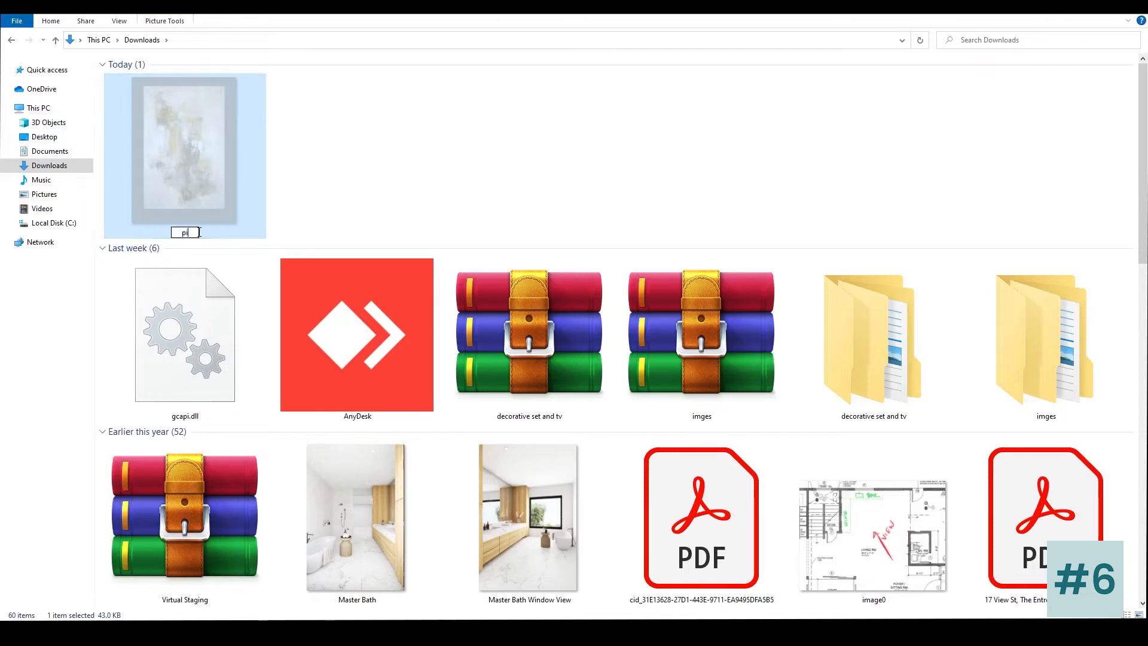
left_click(478, 137)
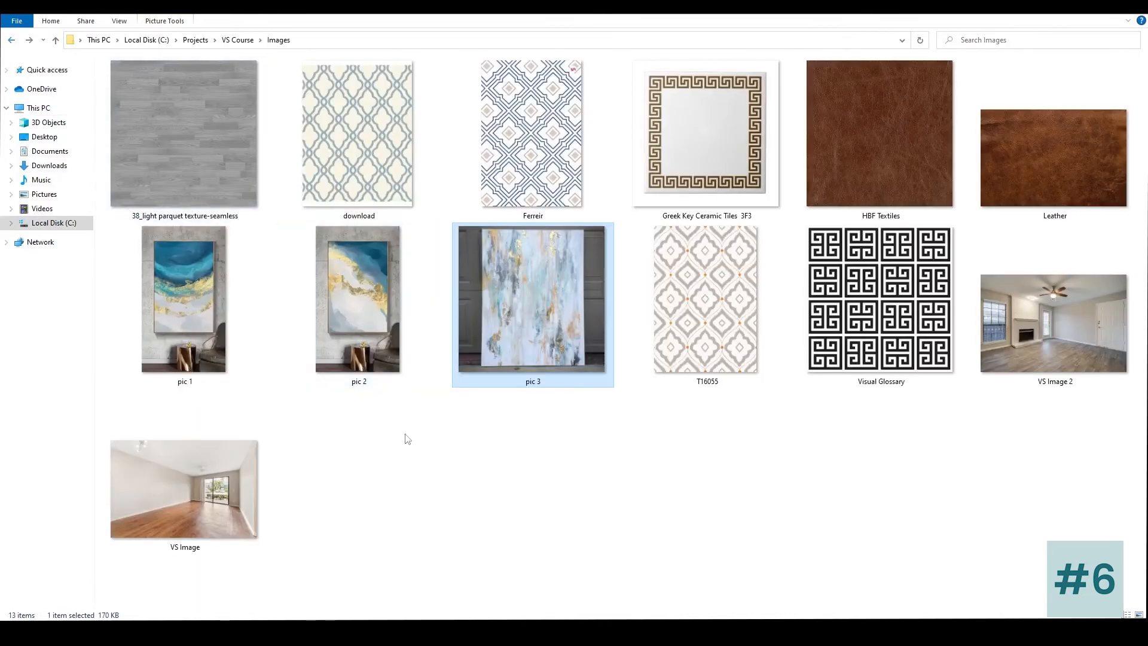
right_click(406, 438)
left_click(438, 522)
right_click(636, 498)
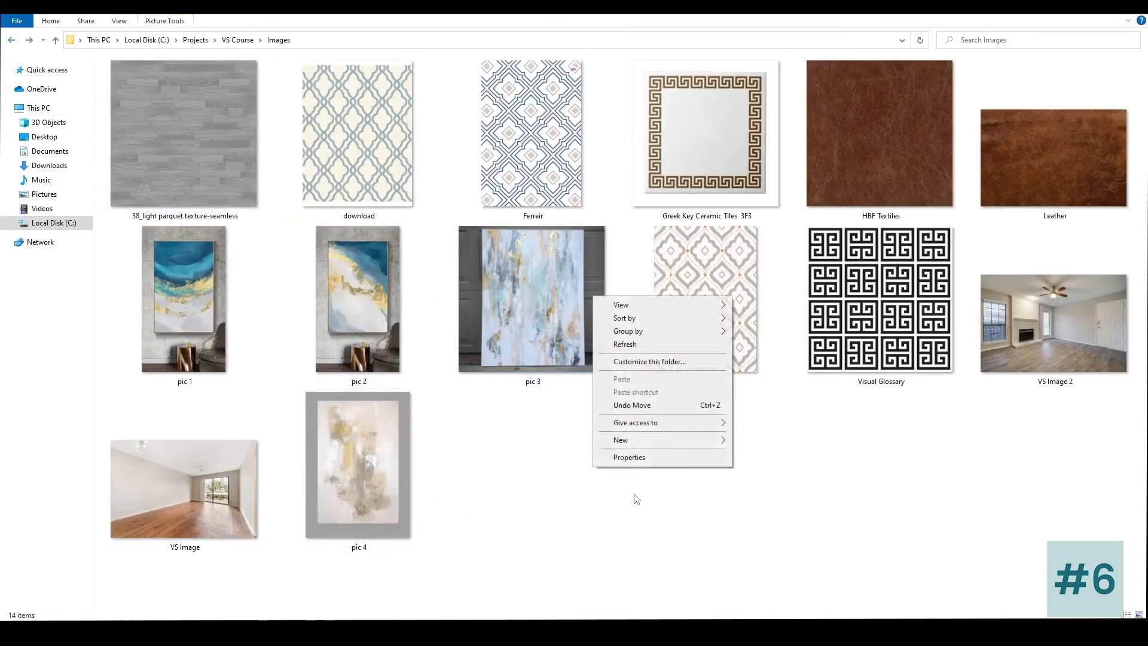
left_click(634, 345)
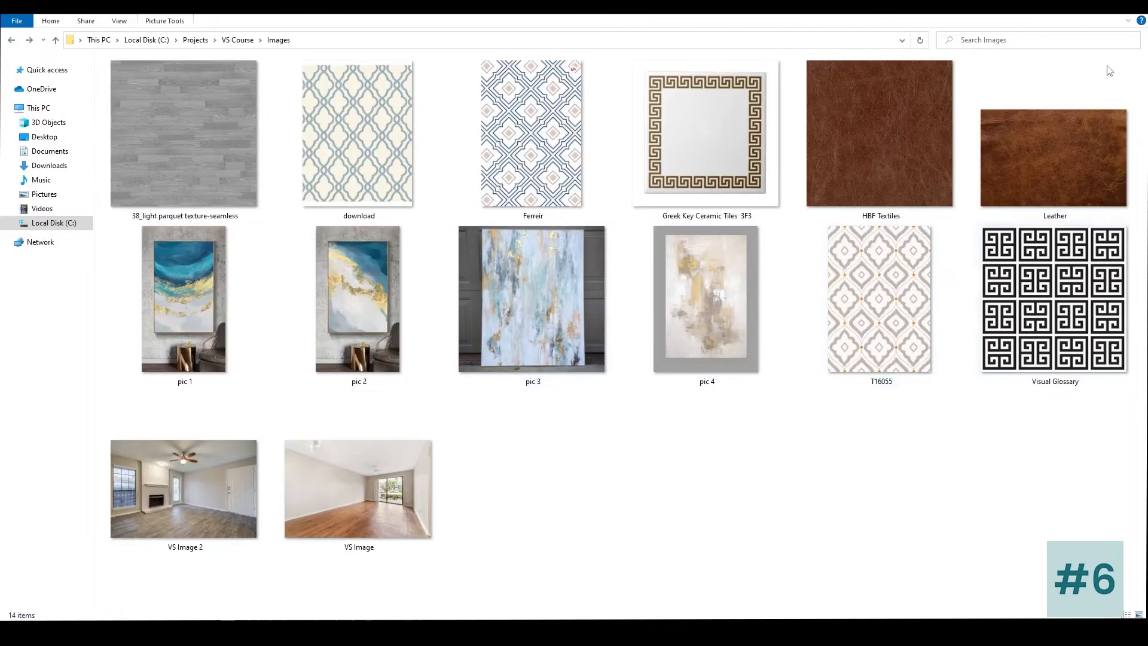
Step: Switch back to 3ds Max and replace the wall picture's diffuse bitmap with pic 3 from the VS Course Images folder
left_click(1079, 13)
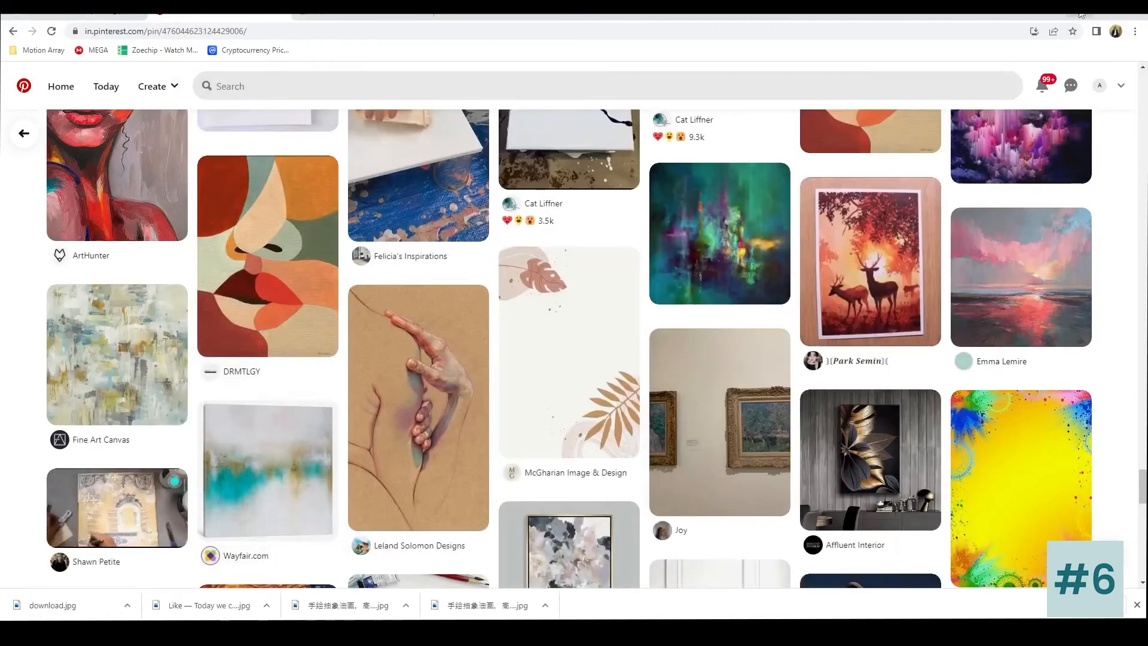
mouse_move(397, 631)
left_click(397, 582)
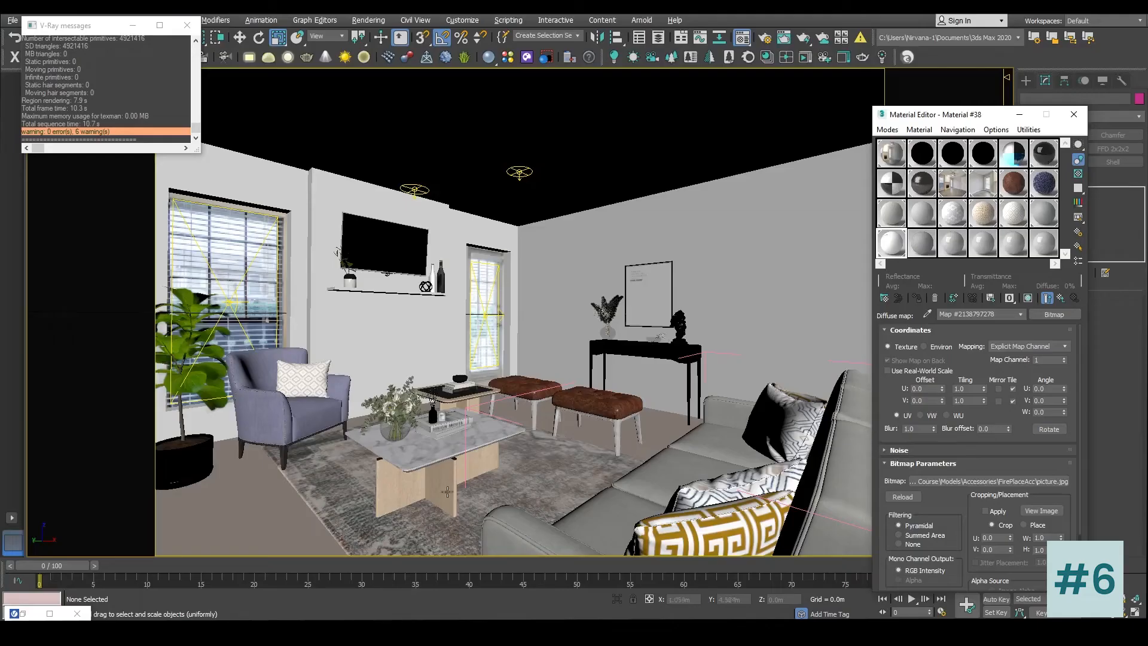
left_click(653, 290)
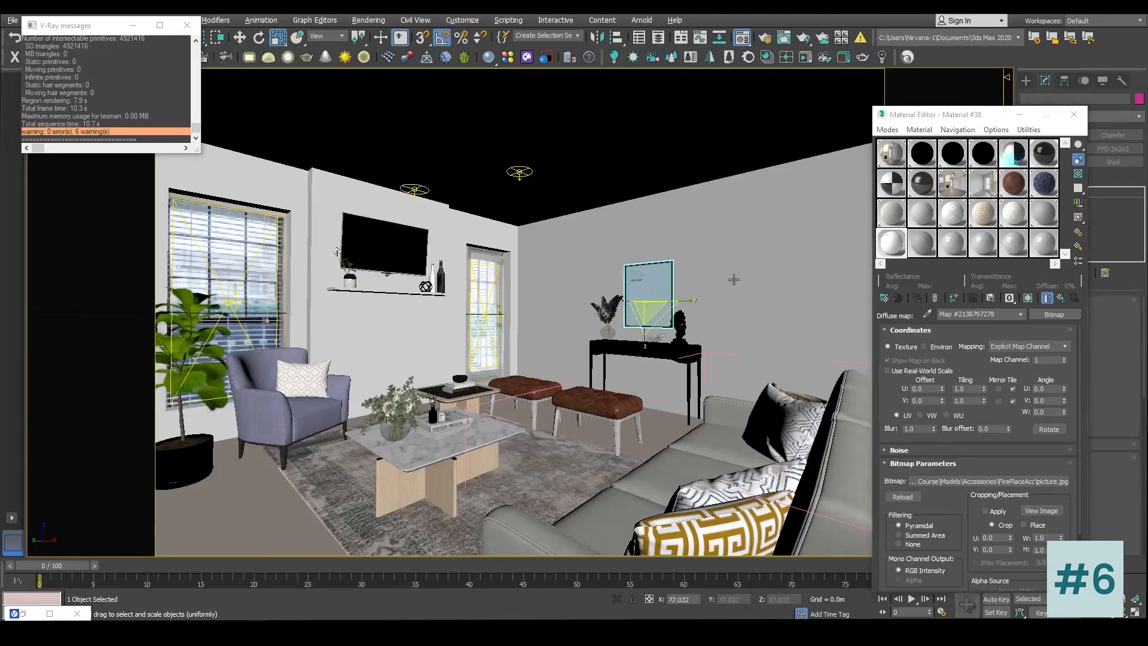
left_click(1059, 485)
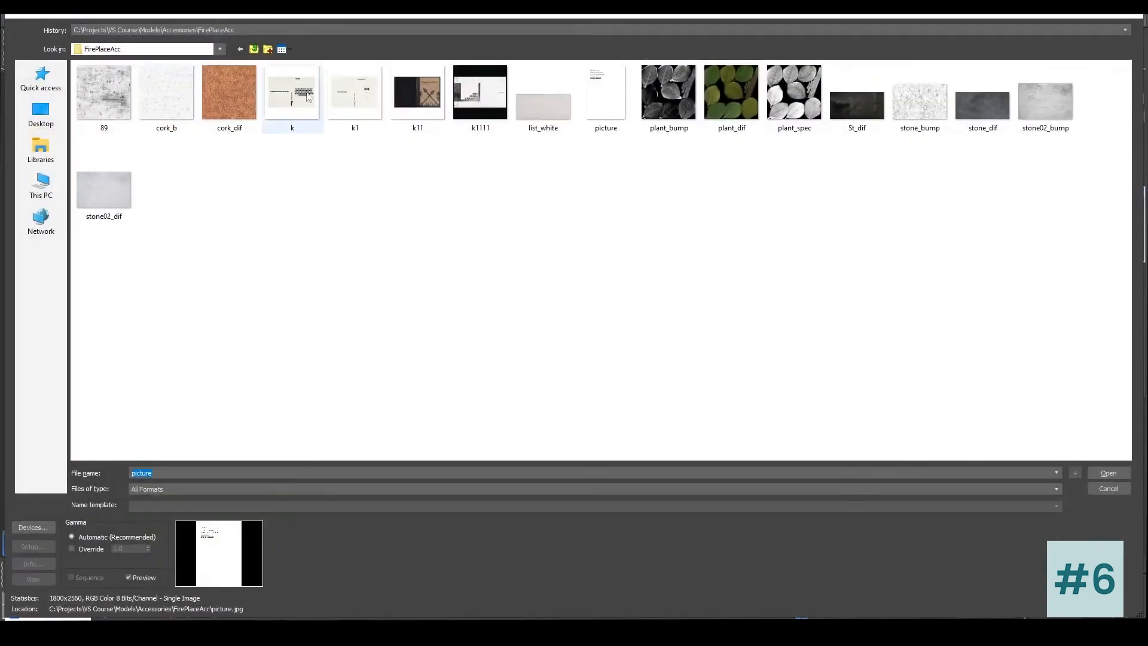
left_click(214, 27)
left_click(192, 51)
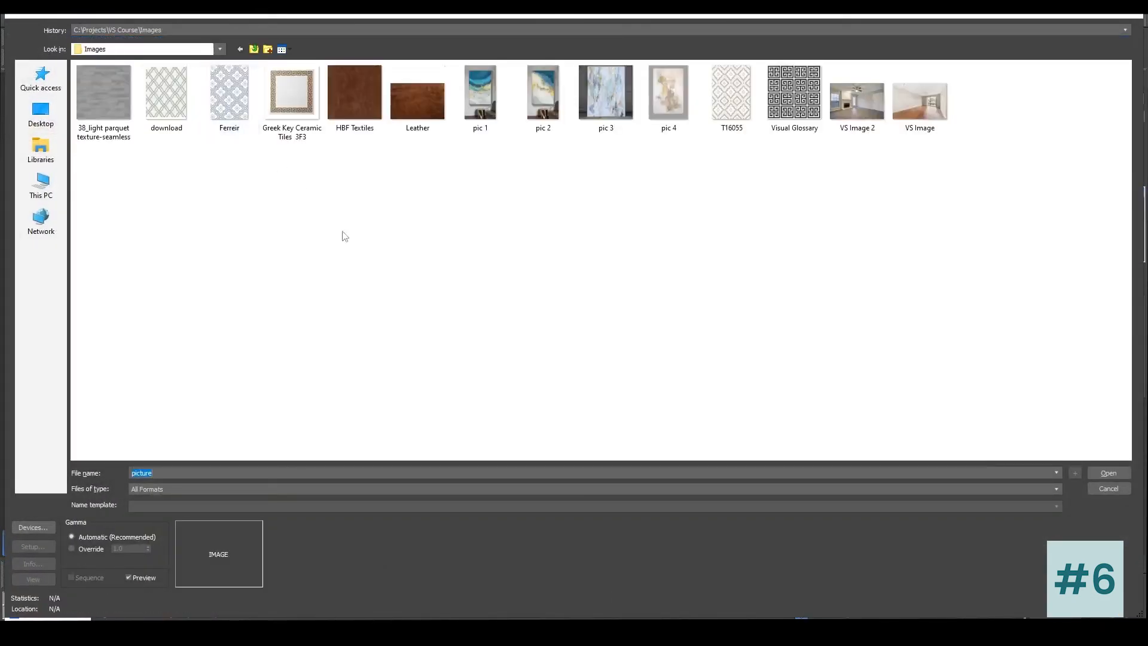
double_click(590, 85)
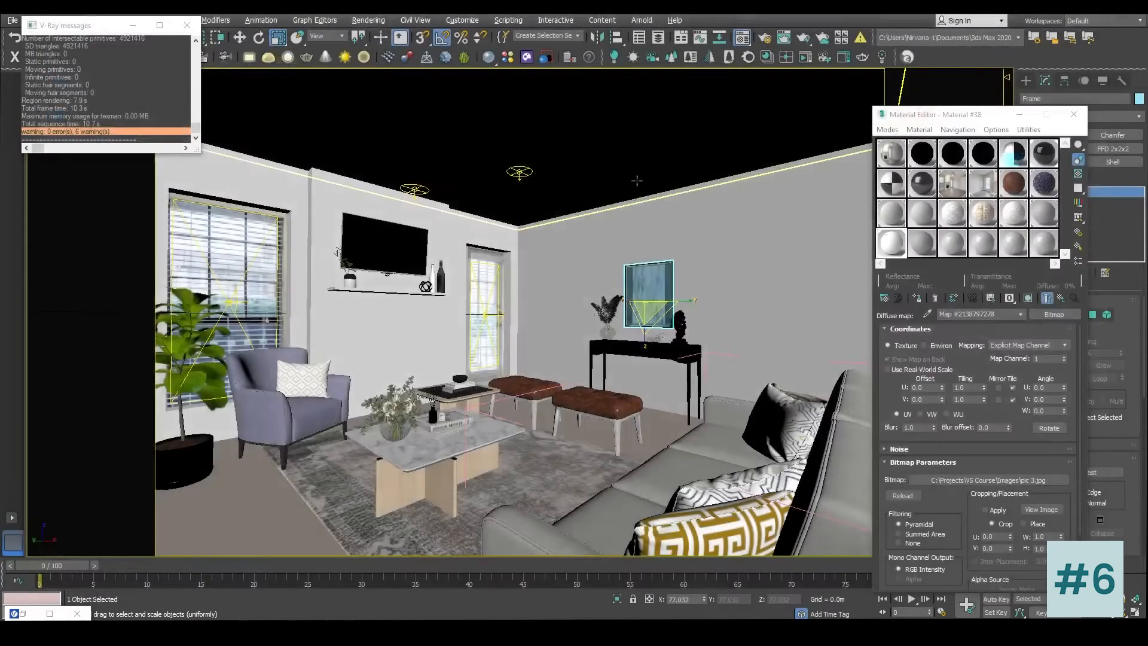
Step: Enable cropping on the pic 3 bitmap and crop it to the canvas with U 0.17, V 0.031, W 0.681, H 0.915
left_click(996, 511)
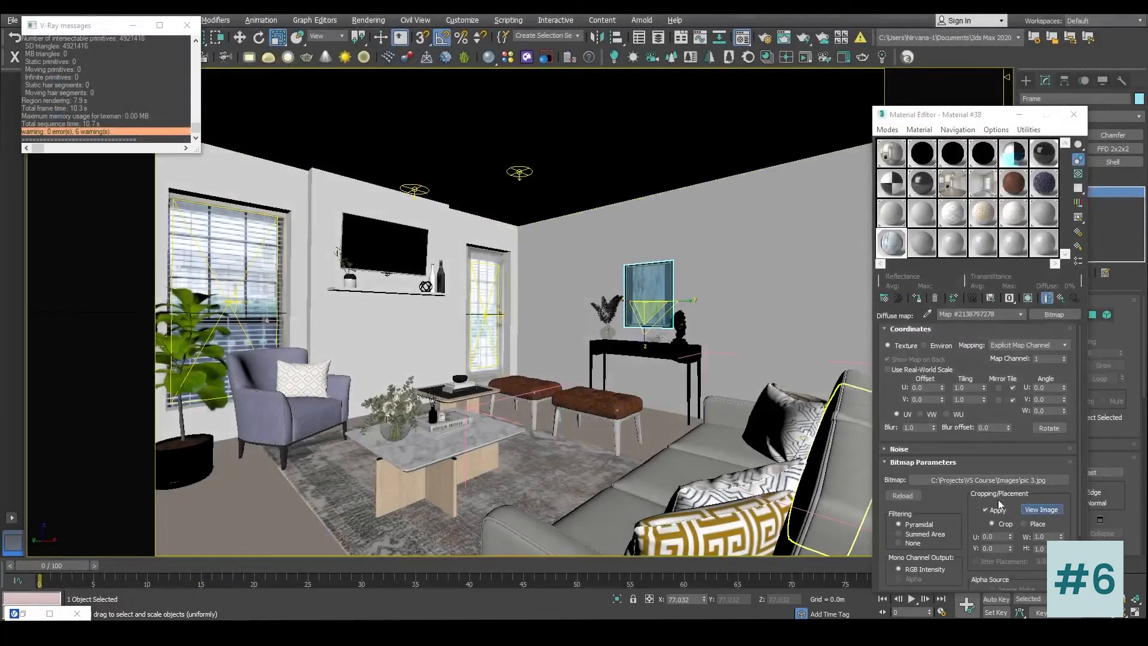
left_click(1041, 510)
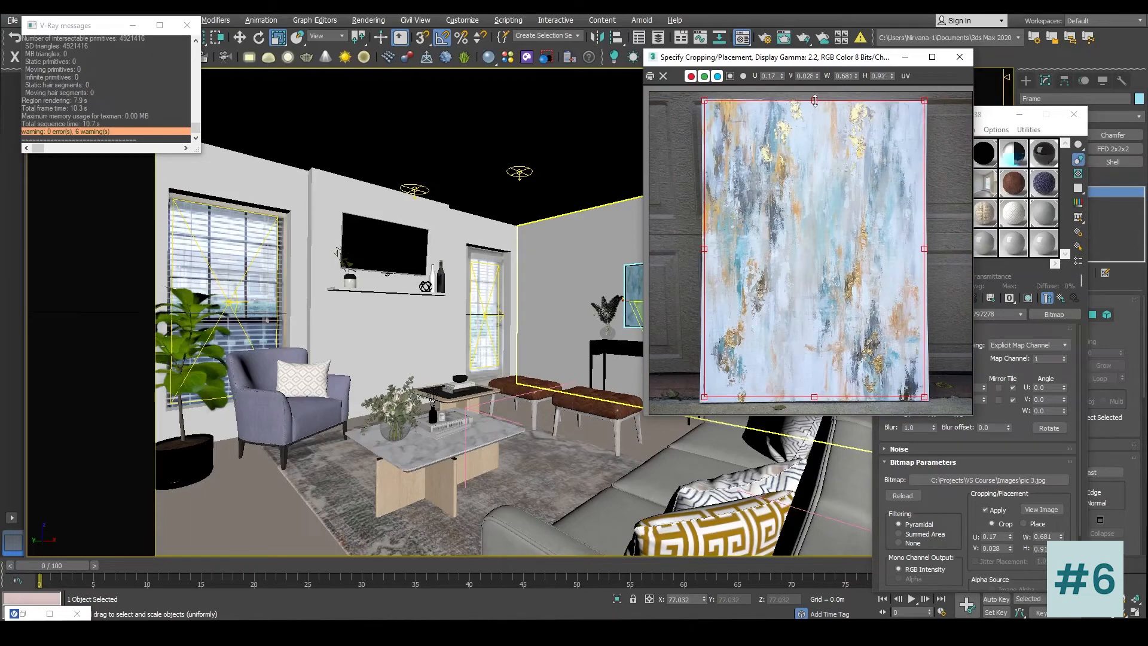
left_click_drag(866, 69, 385, 135)
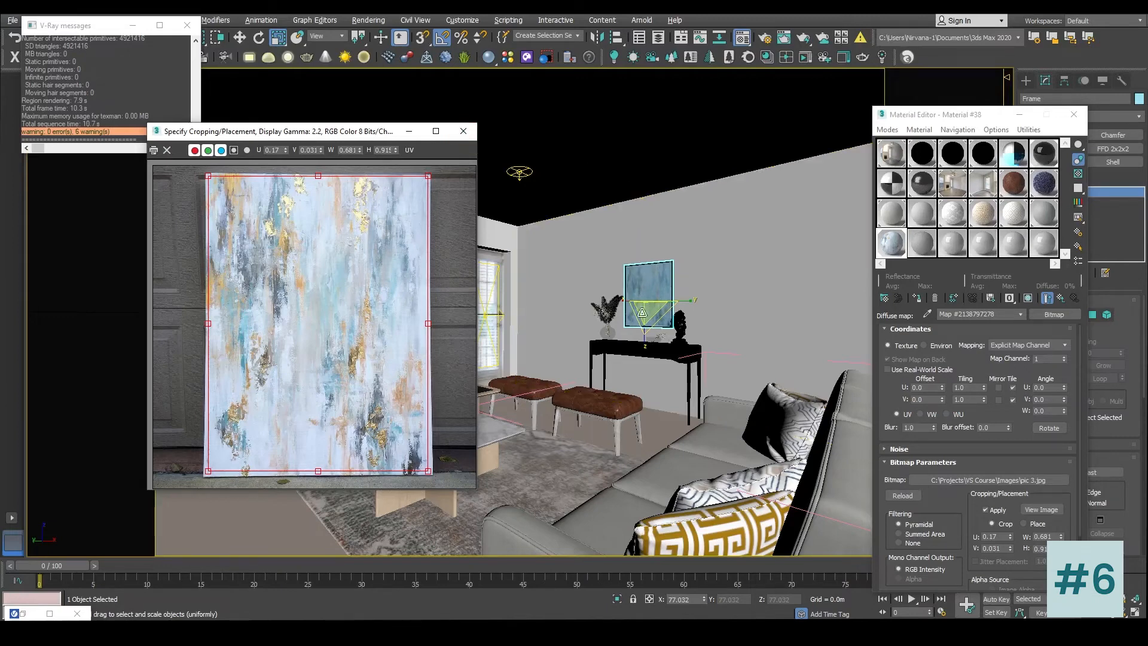
left_click(708, 279)
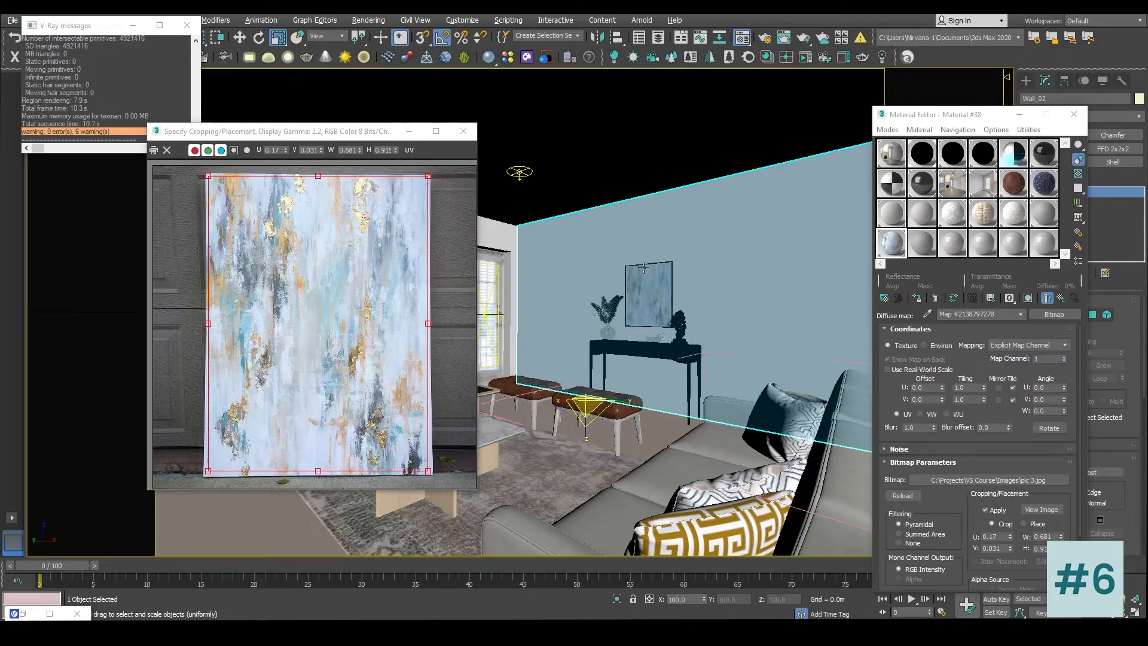
left_click(463, 131)
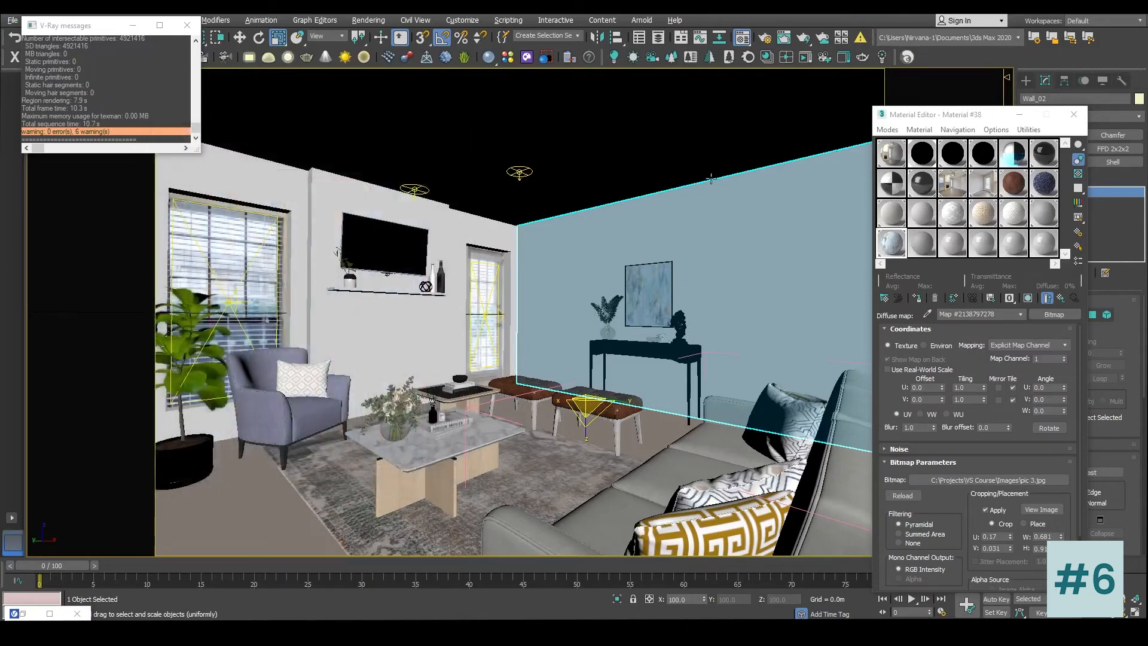
left_click(496, 258)
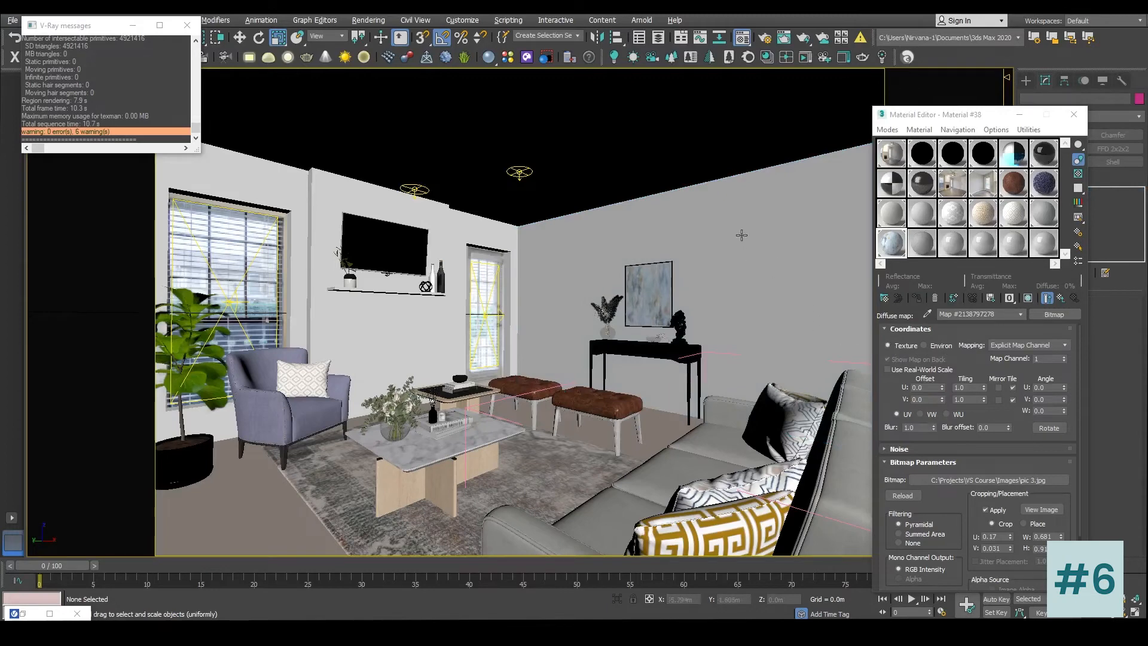
Step: Render a region of about 151 by 162 pixels around the wall picture in the V-Ray Frame Buffer and inspect the new artwork
right_click(730, 183)
left_click(787, 334)
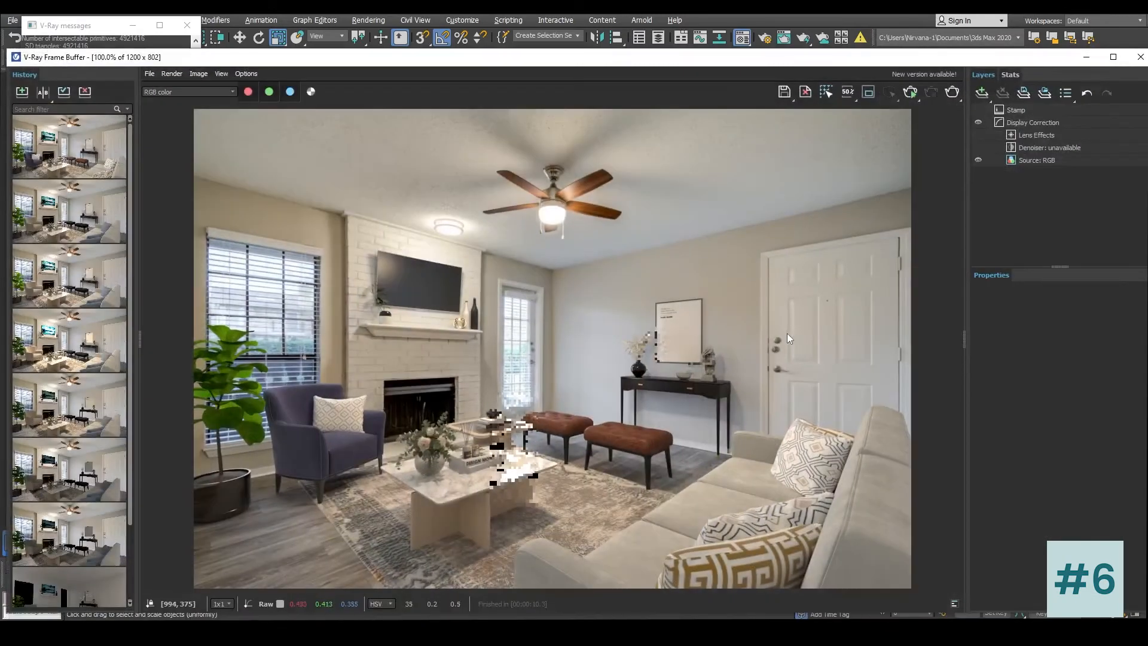
left_click(868, 92)
left_click_drag(630, 278, 721, 375)
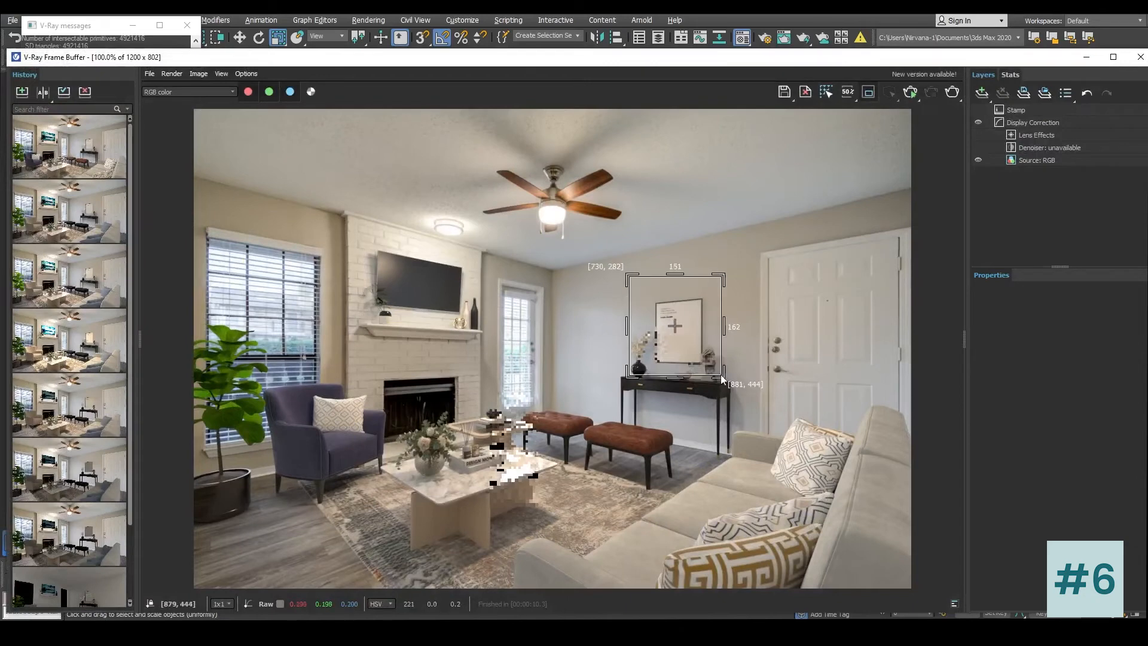
left_click(952, 92)
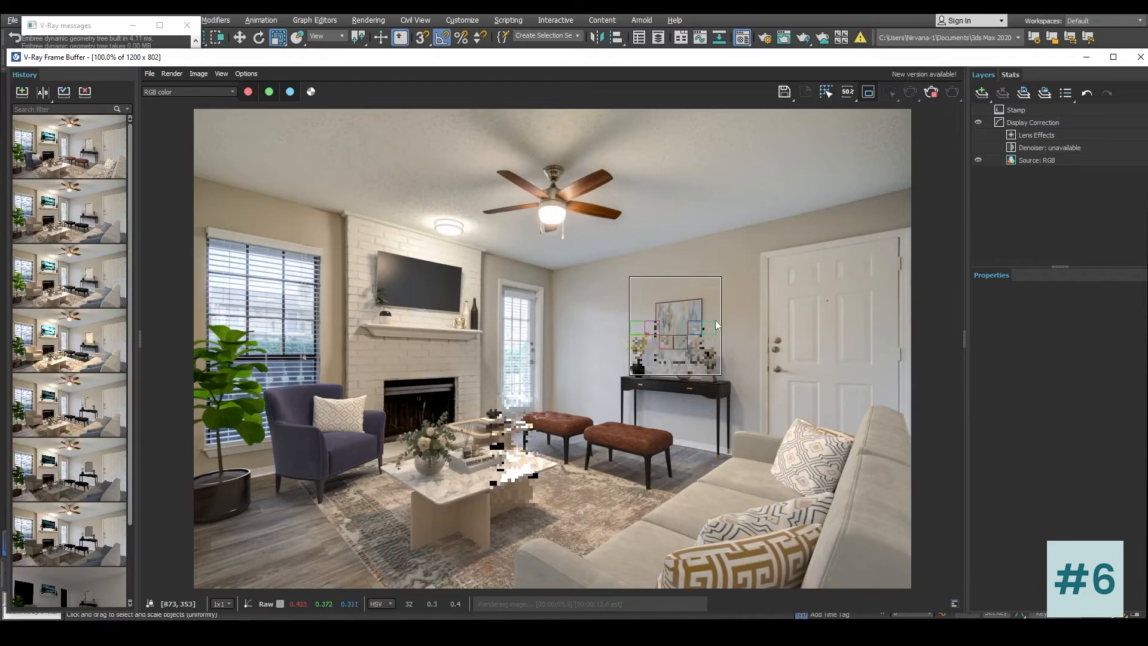
scroll(711, 315, "up", 1)
scroll(710, 315, "down", 1)
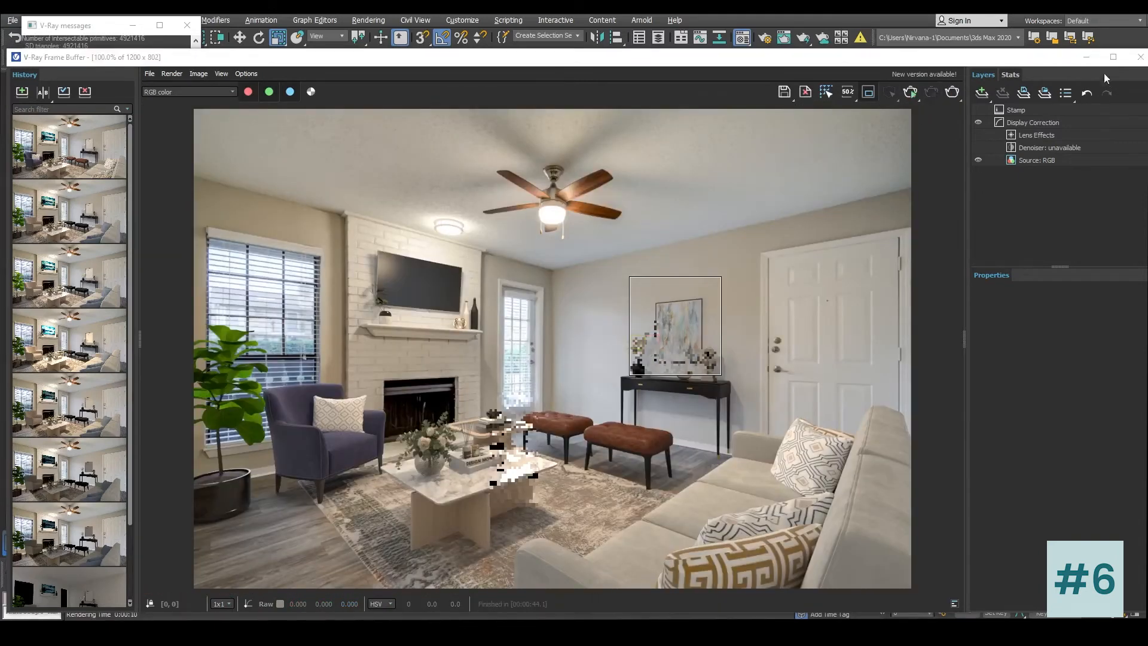
left_click(1087, 58)
Step: Hide the potted vase standing on the console in front of the wall picture
left_click(600, 315)
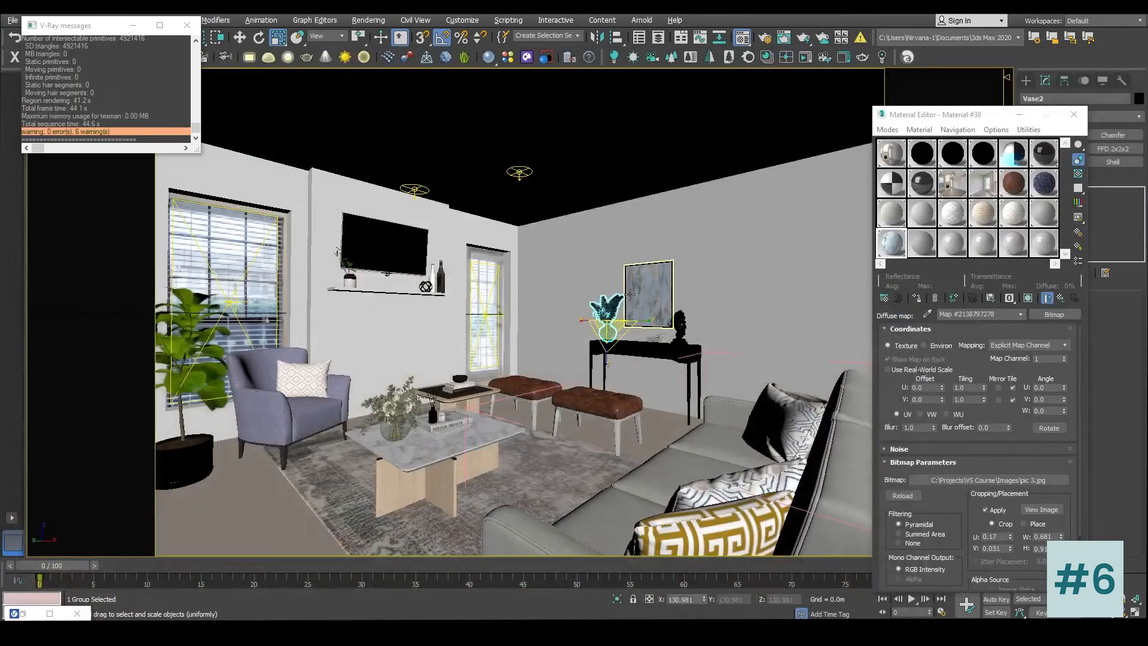
right_click(614, 281)
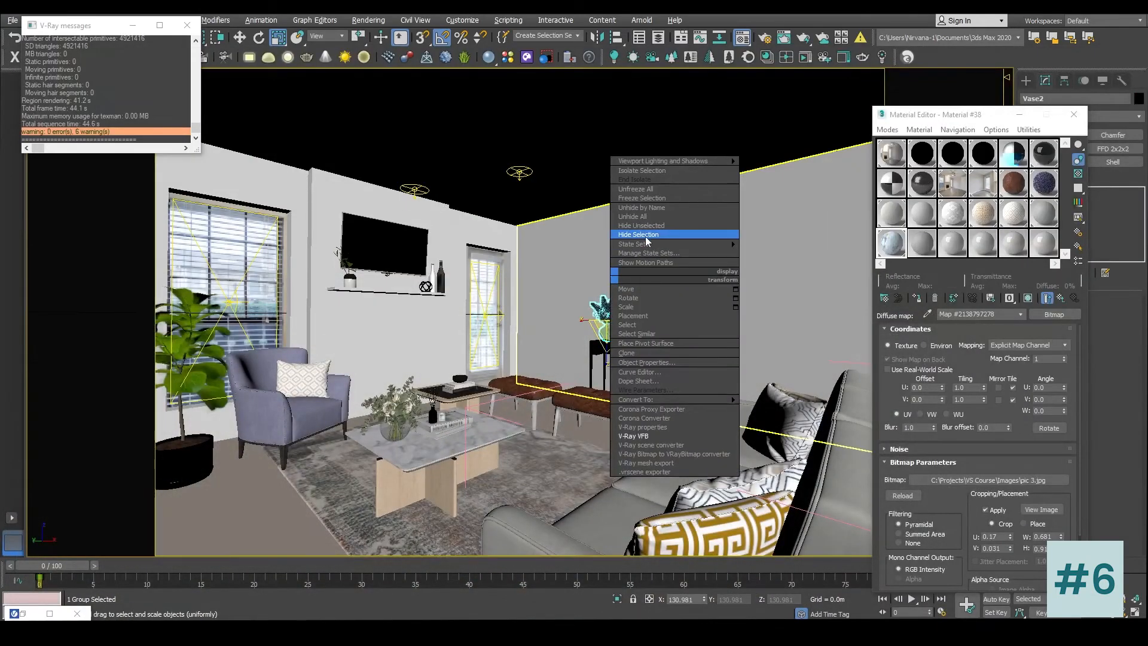
left_click(646, 235)
Step: Select the wall picture and replace its diffuse bitmap with pic 1 from the VS Course Images folder
left_click(647, 291)
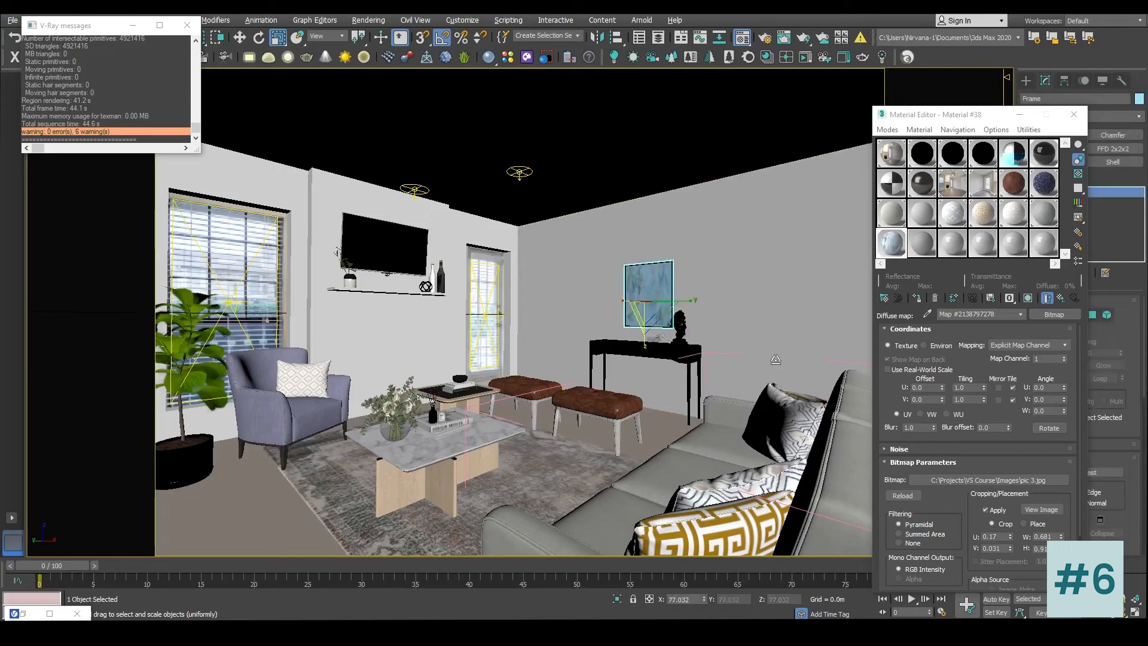
left_click(988, 480)
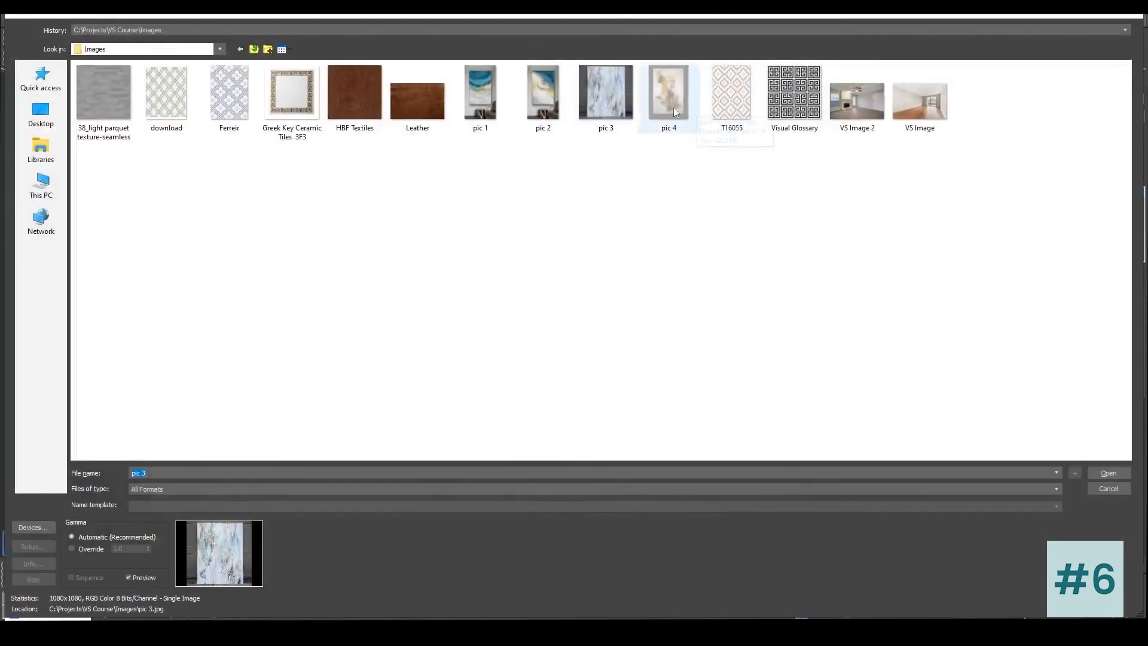
left_click(479, 88)
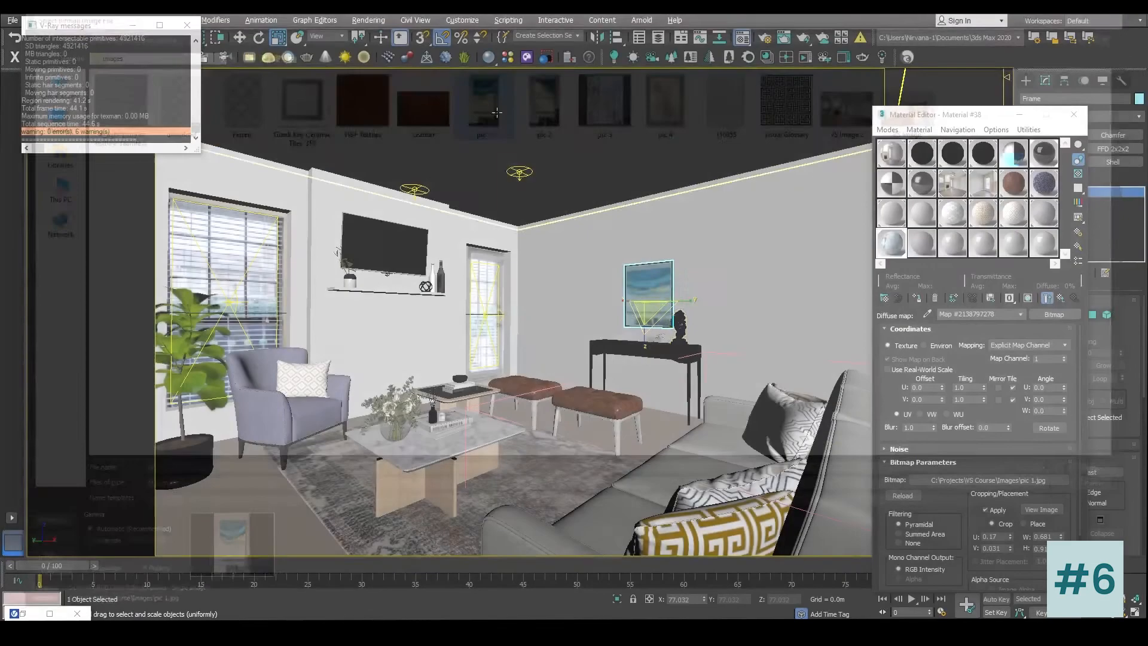
double_click(478, 90)
Step: Crop the pic 1 bitmap to the painting with U 0.153, V 0.106, W 0.704, H about 0.62, and set its filtering to Summed Area
left_click(1041, 509)
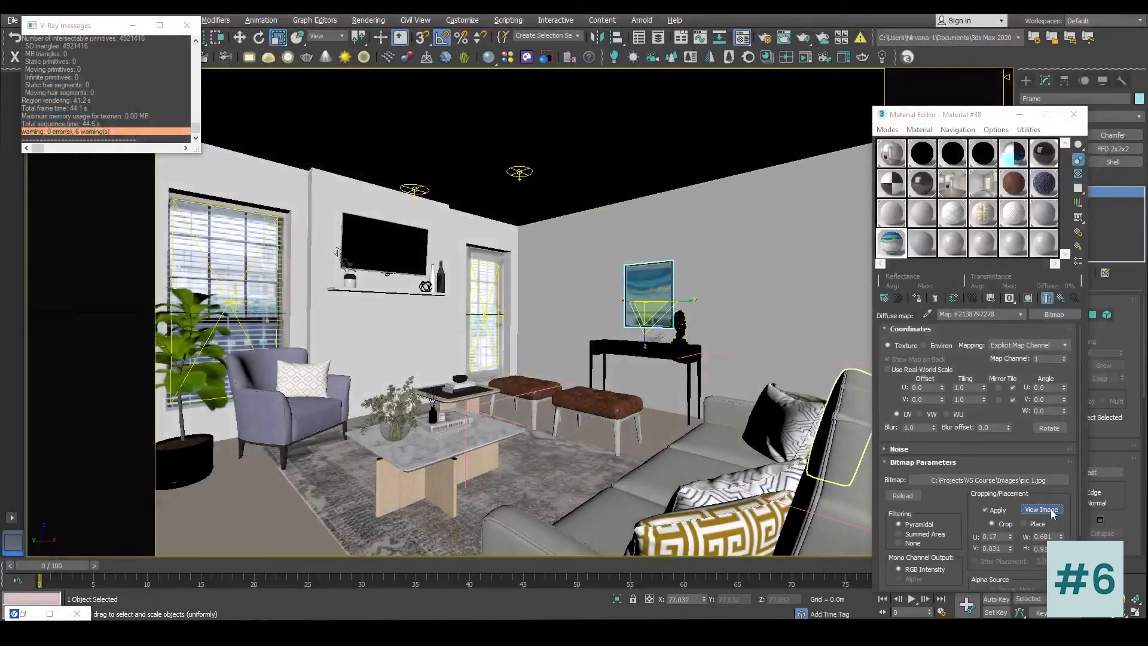
left_click_drag(416, 185, 419, 223)
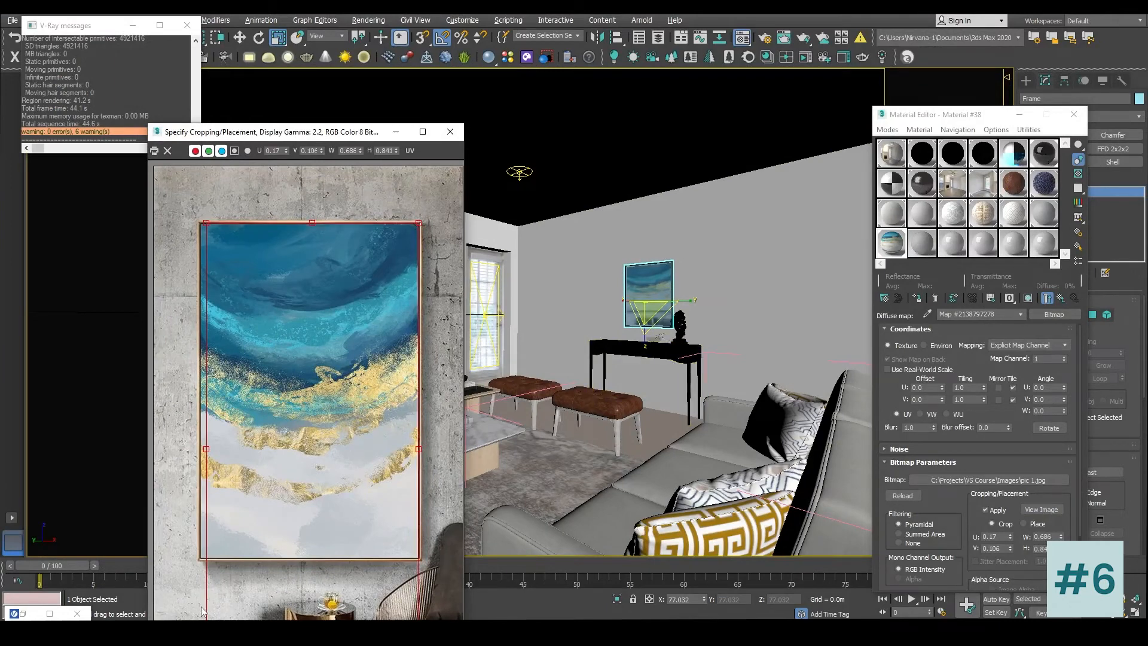
scroll(253, 547, "down", 3)
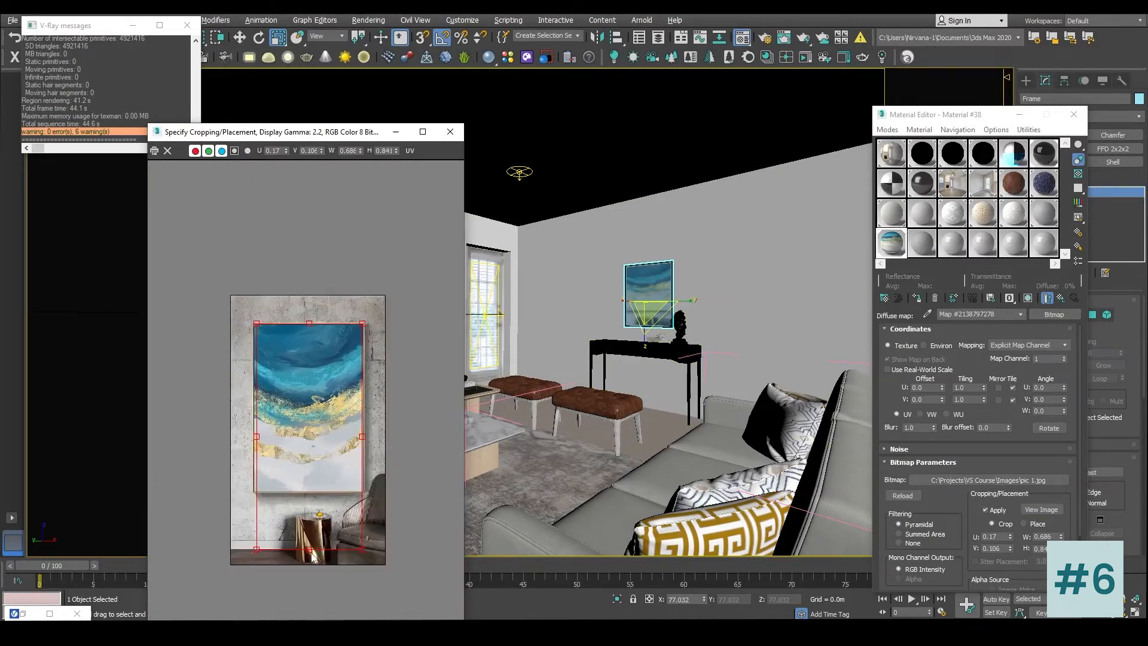
mouse_move(309, 549)
left_mouse_down()
mouse_move(308, 480)
mouse_move(297, 491)
left_mouse_up()
left_click_drag(256, 407, 254, 406)
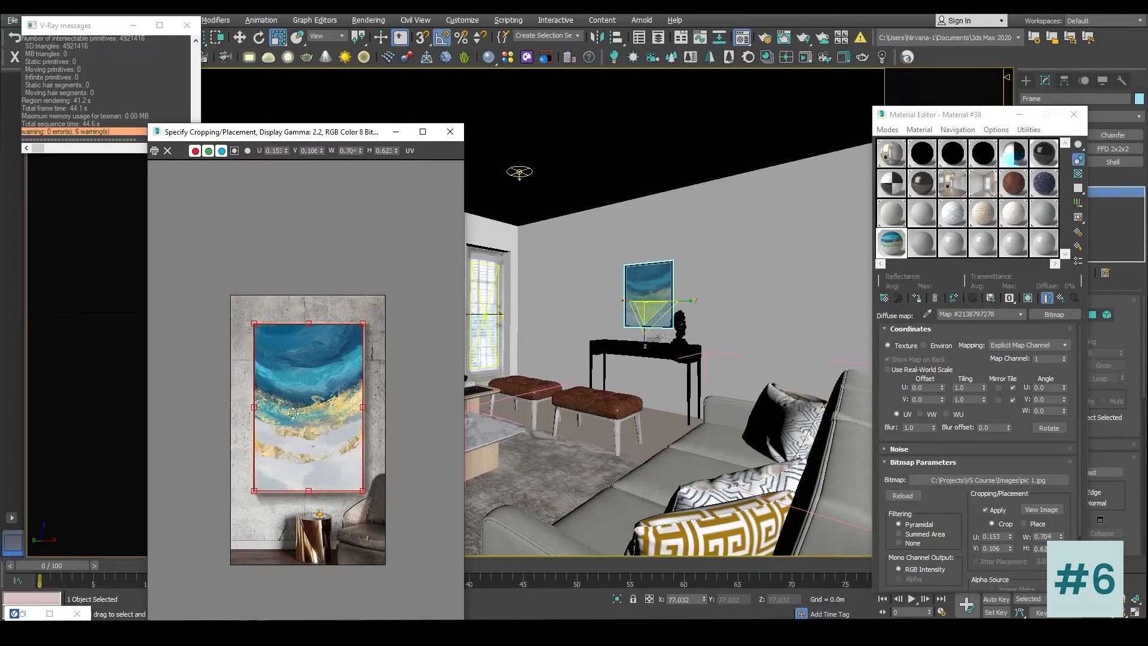
left_click(450, 131)
left_click(914, 534)
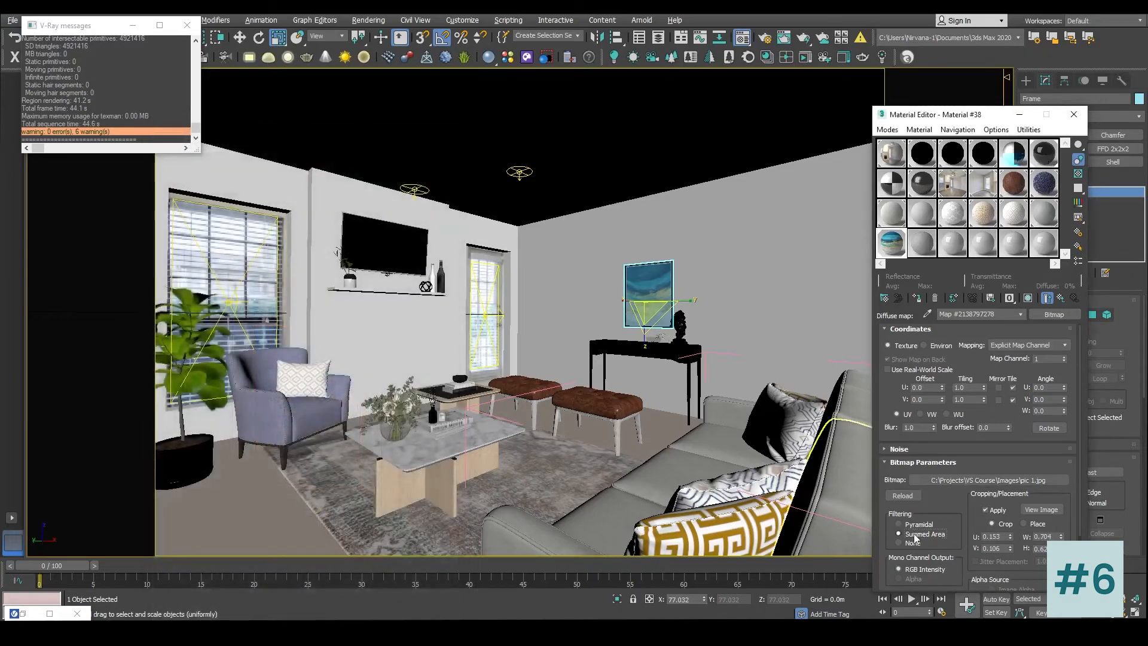
Step: Reopen the V-Ray Frame Buffer and render the existing region around the wall picture with the new artwork
left_click(725, 221)
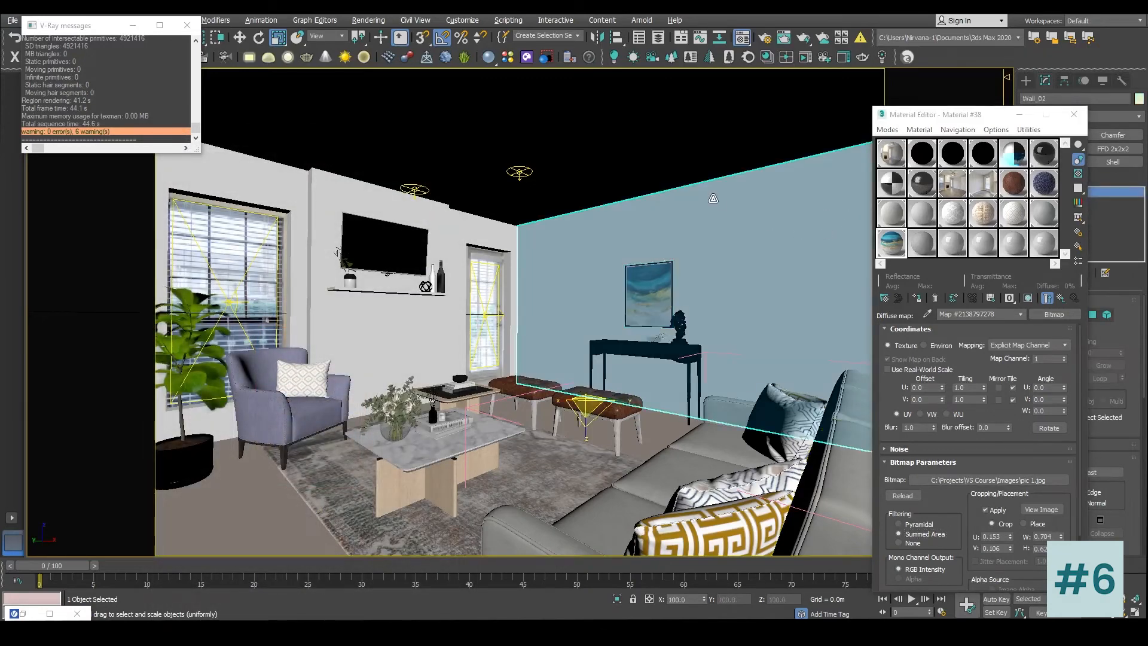
right_click(713, 198)
left_click(724, 355)
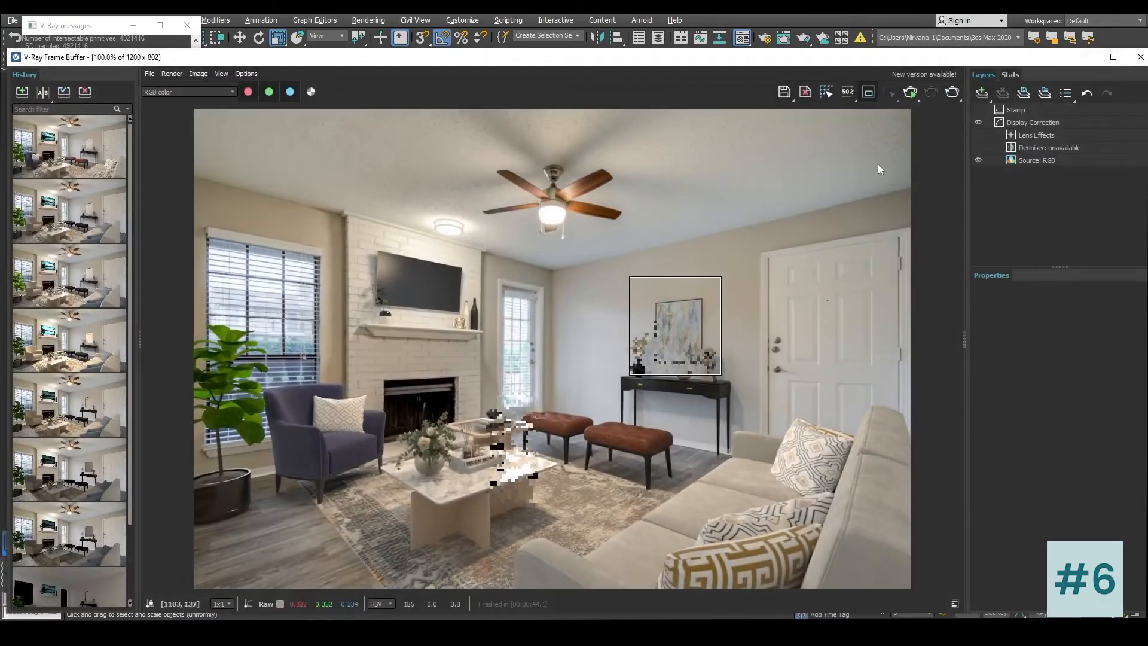
left_click(950, 93)
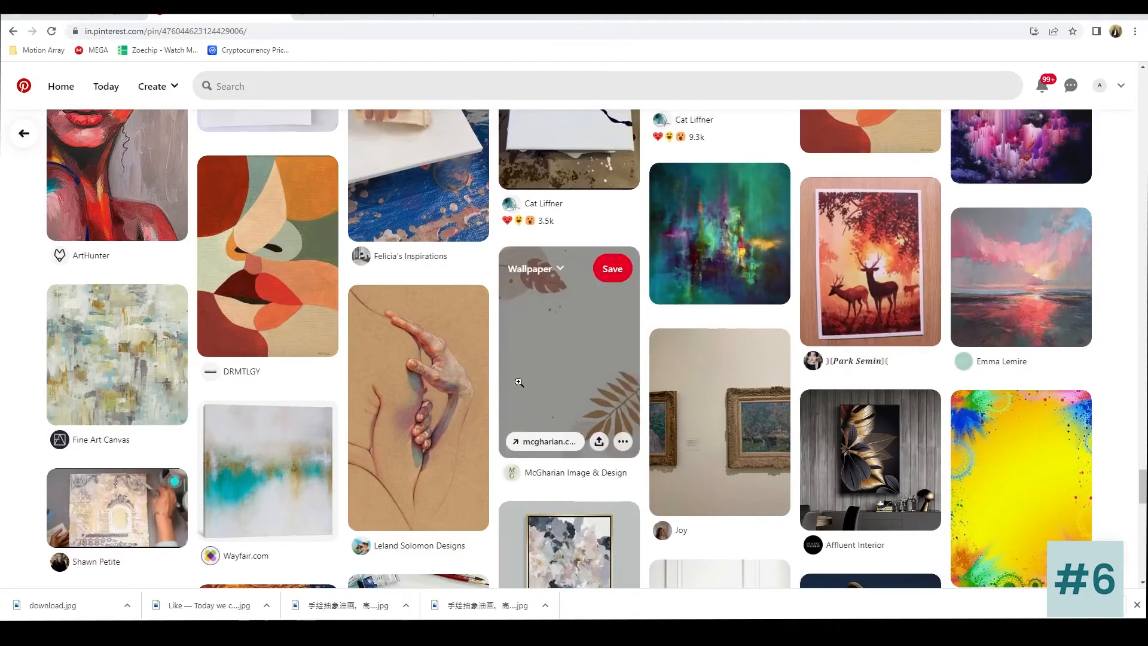
Step: Switch to Pinterest in the browser and search for "purple artwork abstract"
scroll(588, 334, "up", 4)
left_click(237, 90)
type("p")
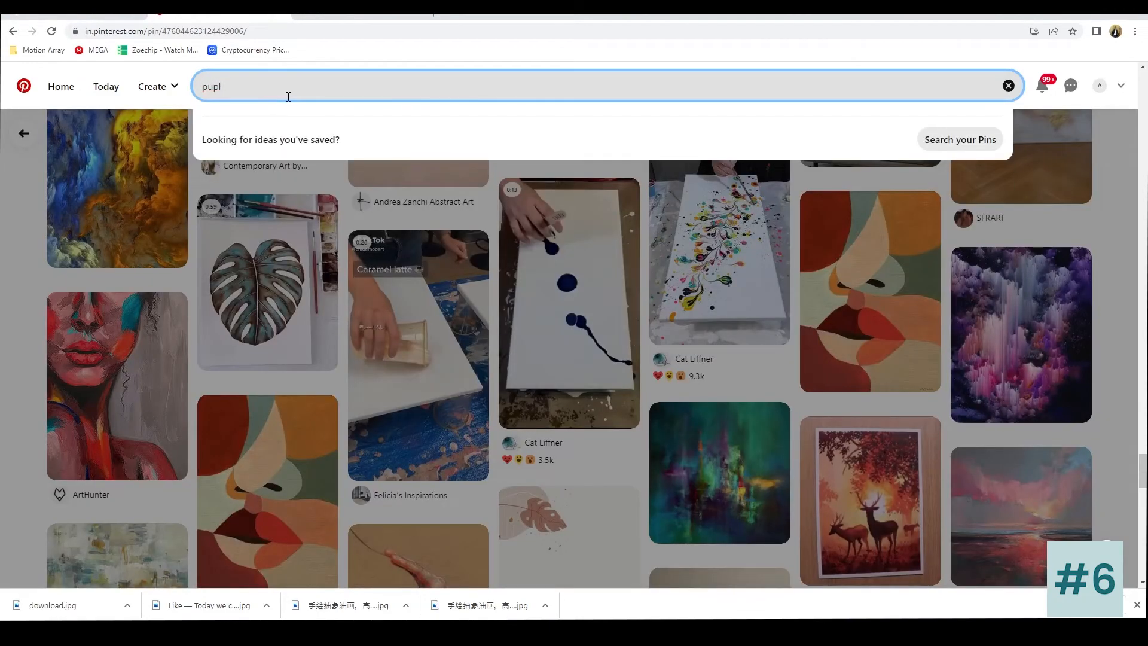
type("upl")
key("BackSpace")
key("BackSpace")
type("rple art")
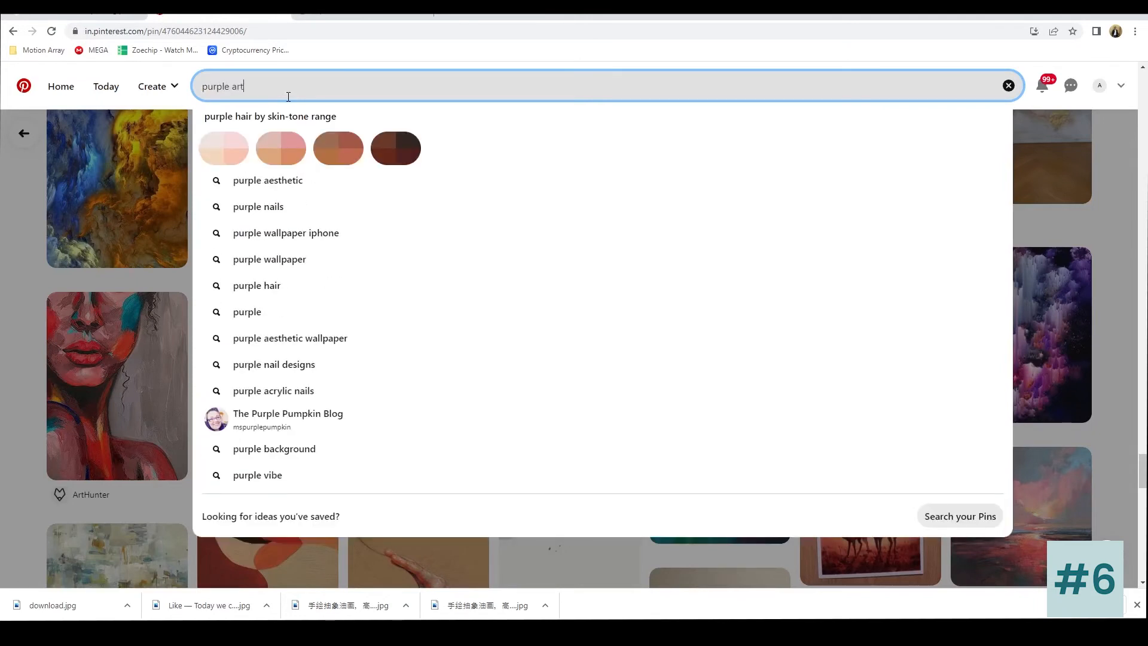
type("work")
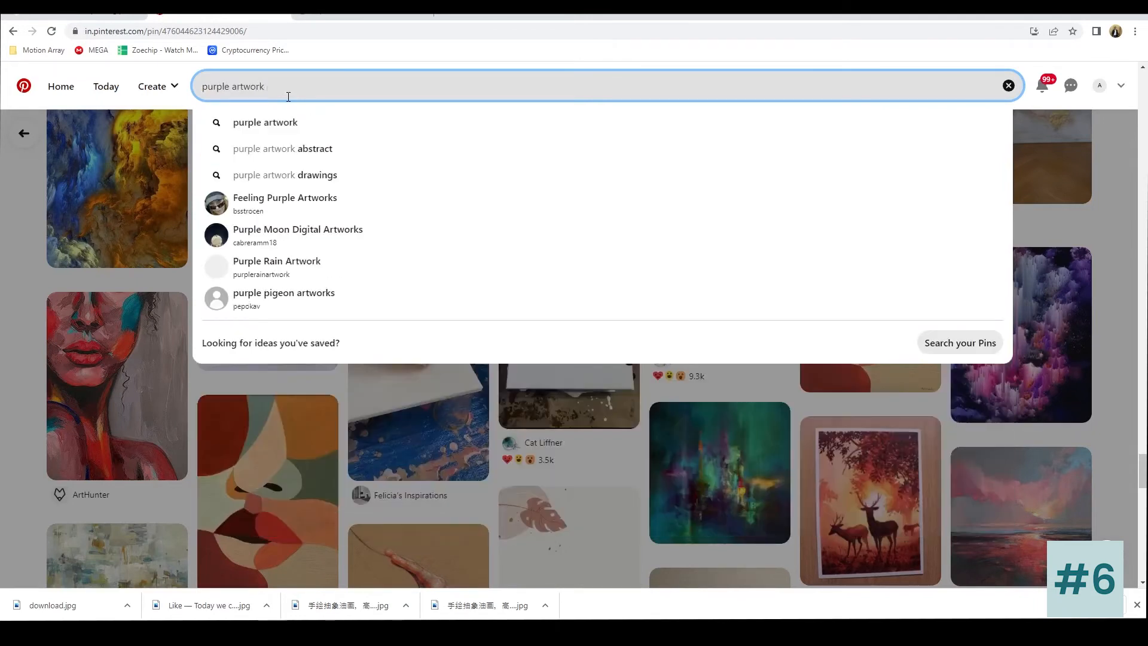
type(" abstract")
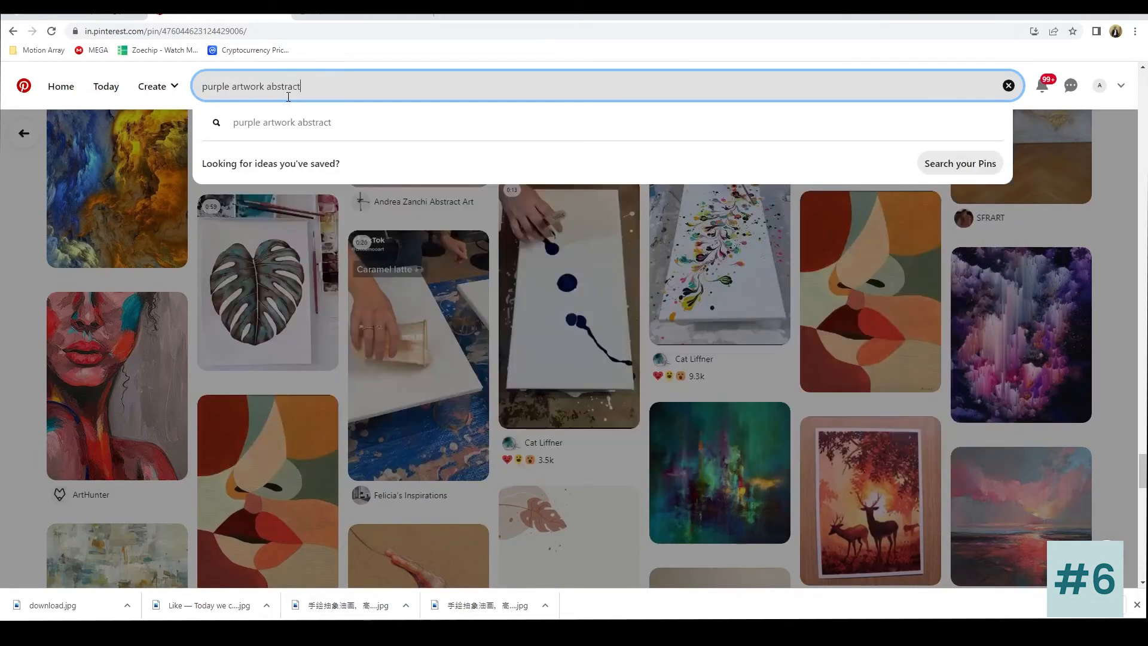
key("Return")
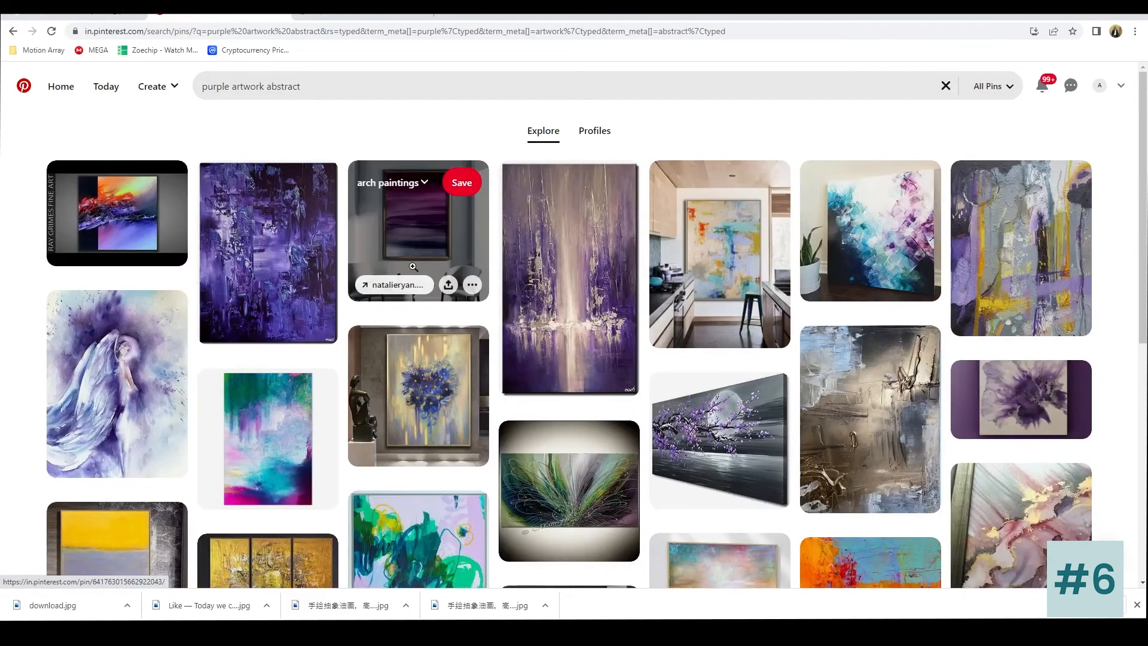
Step: Look through the purple abstract artwork results for a painting that suits the living room wall
scroll(288, 218, "down", 5)
scroll(586, 303, "down", 4)
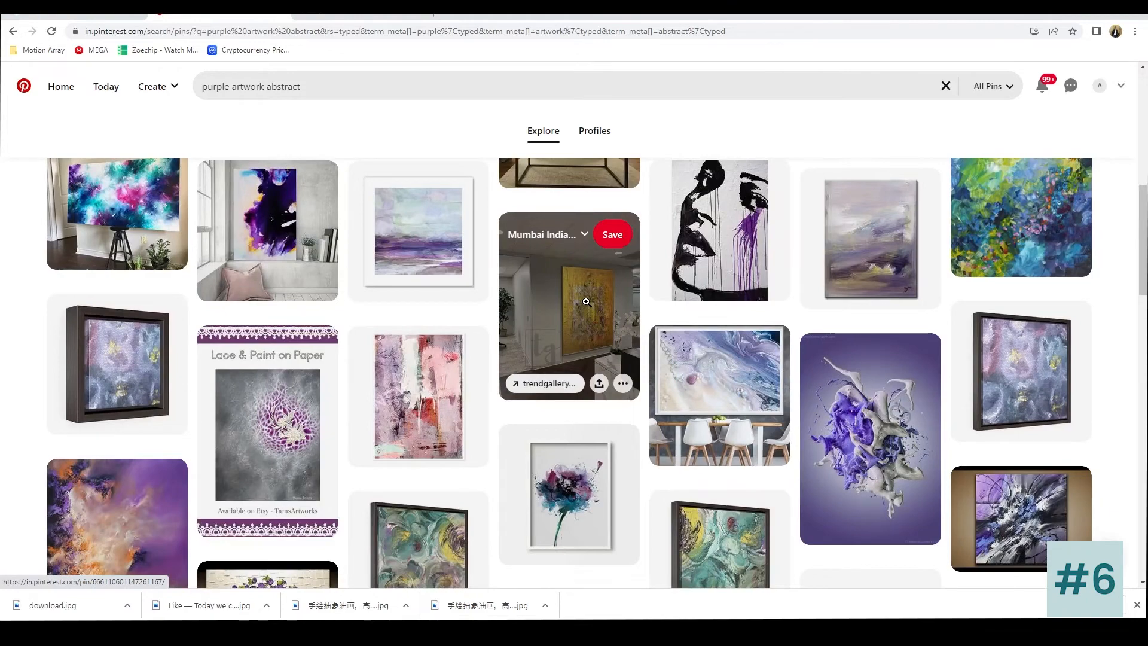
scroll(586, 301, "down", 5)
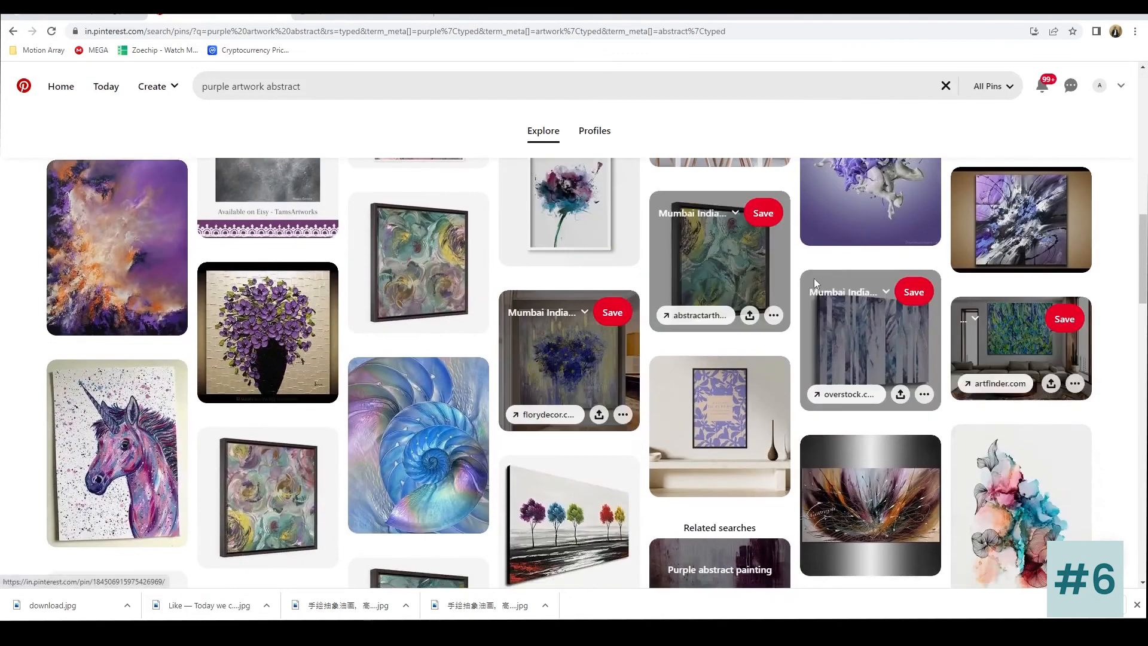
scroll(814, 282, "down", 7)
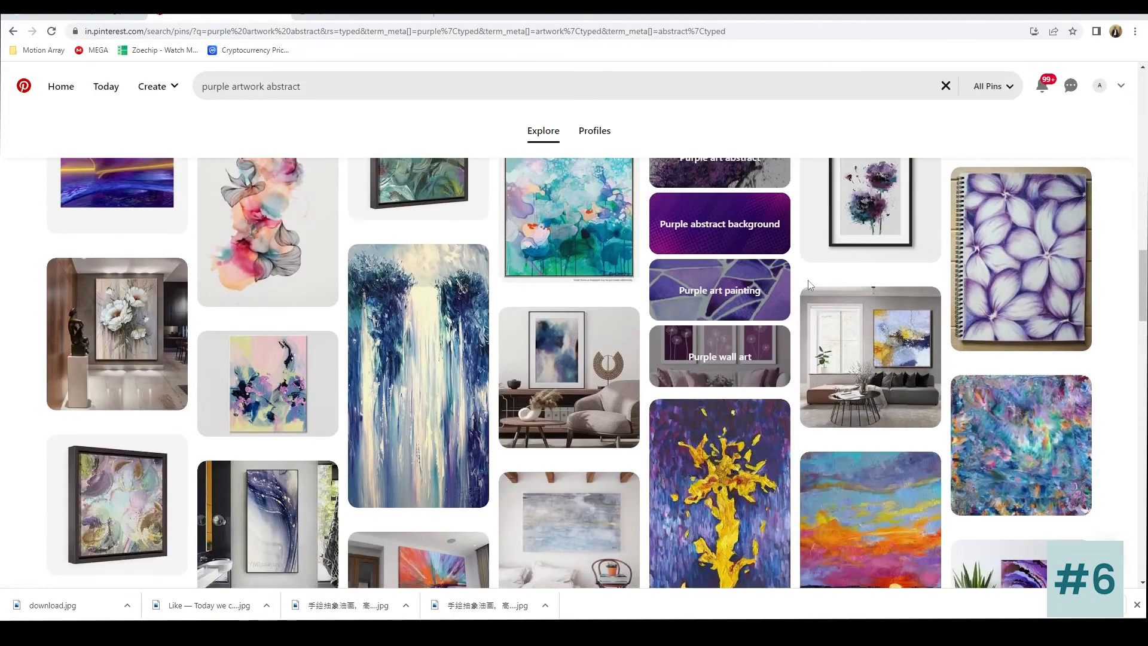
scroll(808, 280, "down", 3)
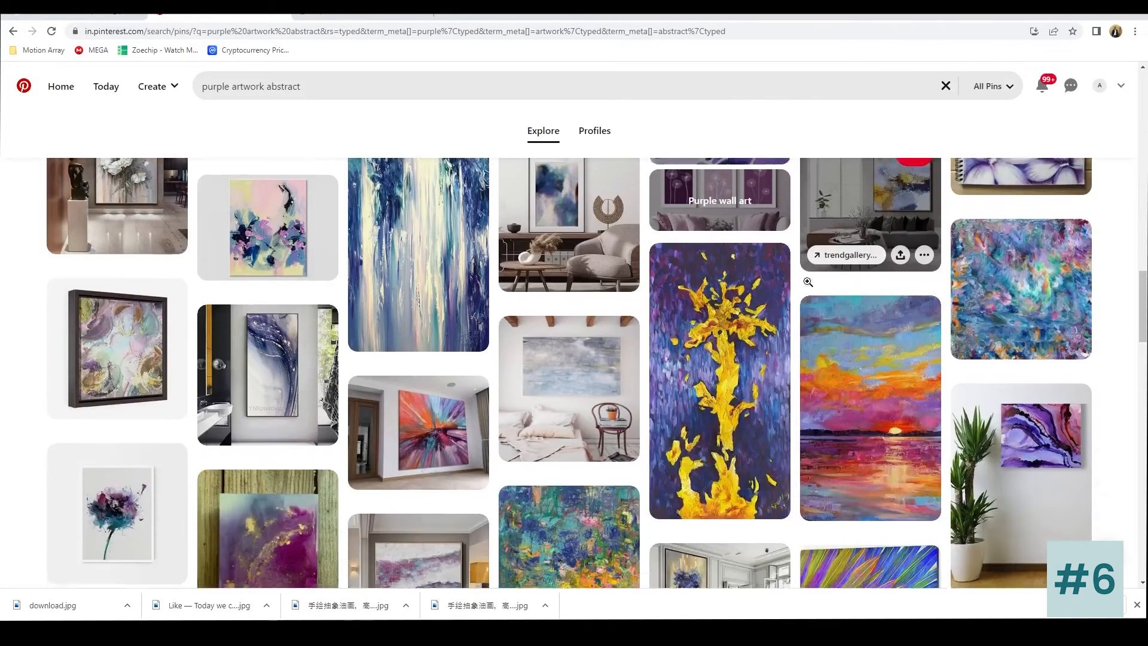
scroll(729, 274, "down", 3)
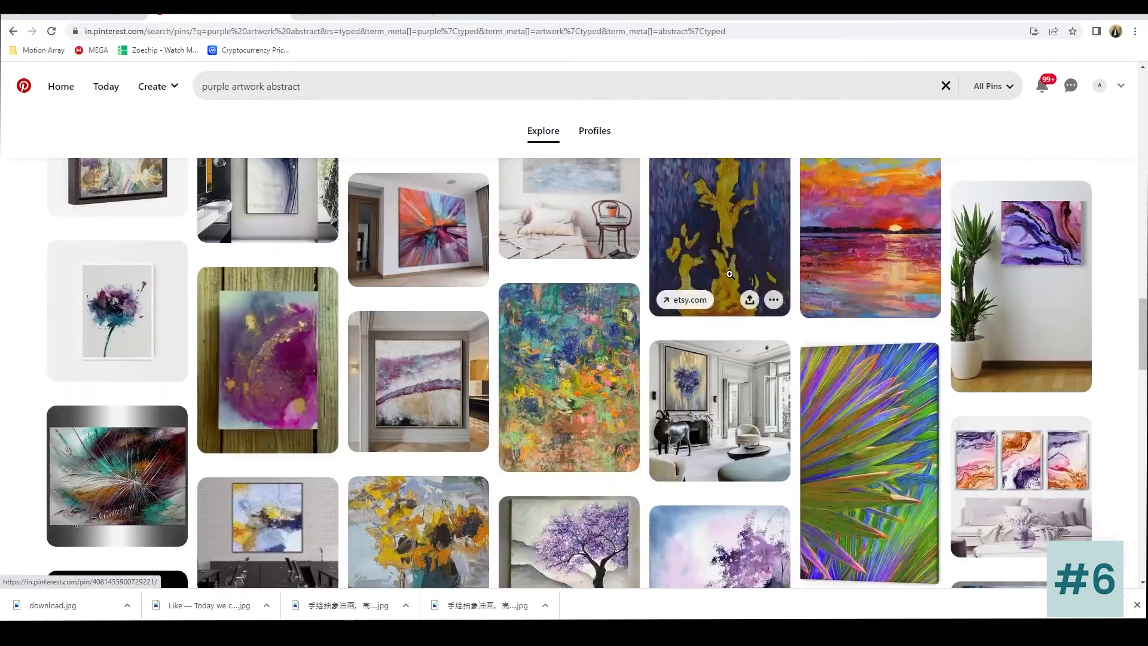
scroll(697, 276, "up", 3)
scroll(697, 276, "up", 2)
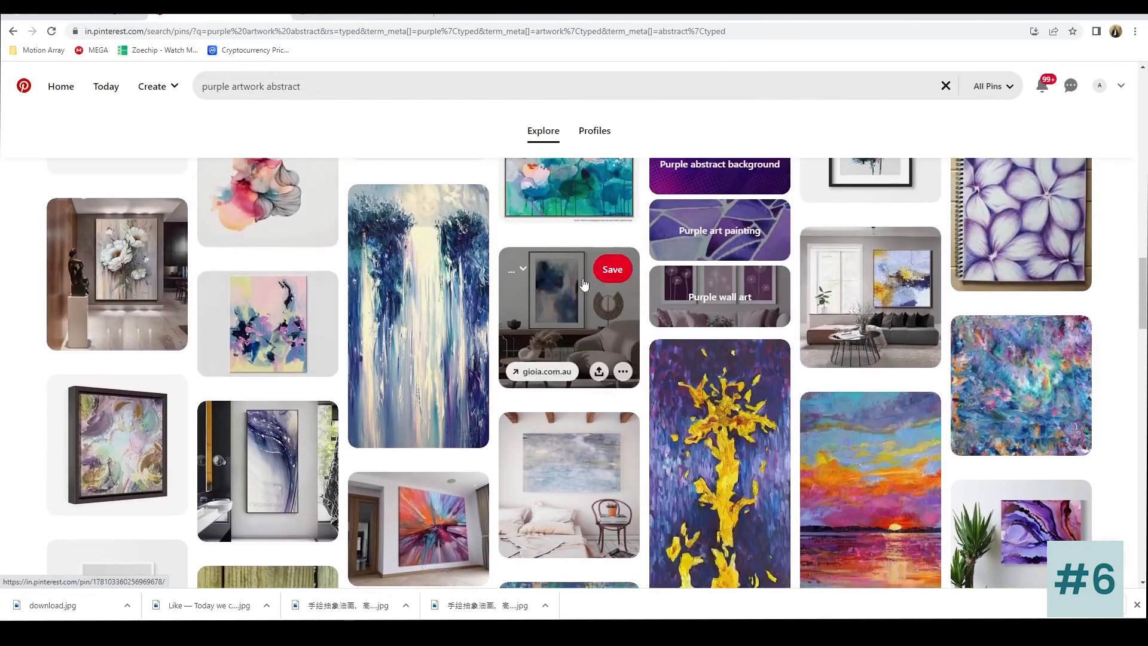
Step: Open the Gioia Wall Art pin showing a framed blue abstract poster above an armchair
left_click(580, 269)
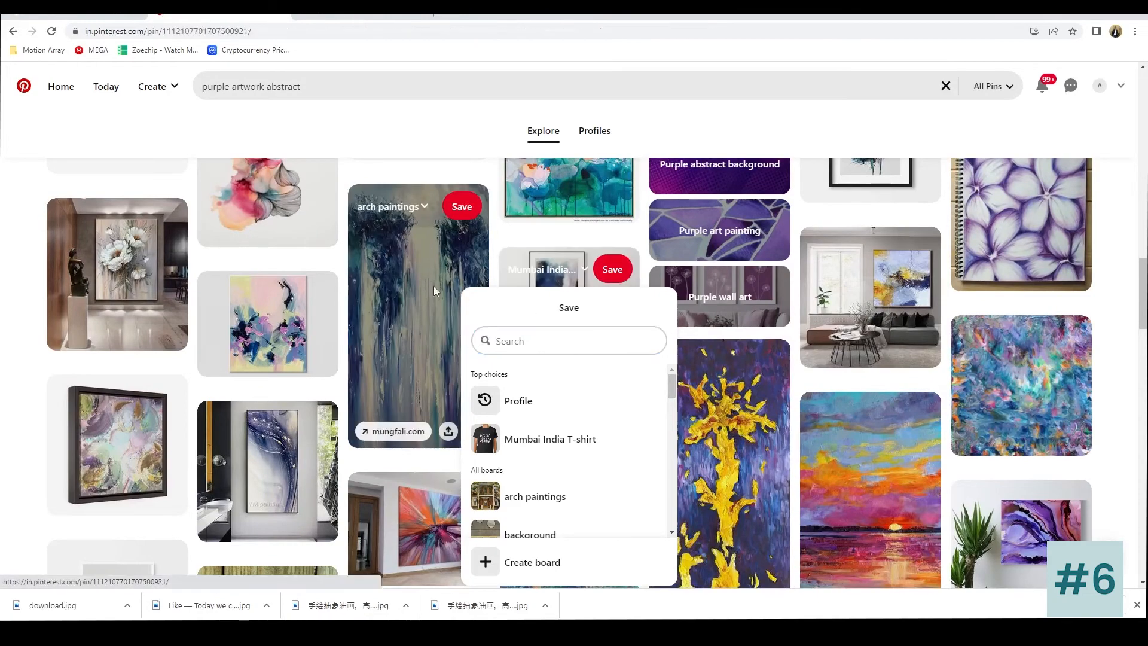
left_click(362, 236)
left_click(12, 30)
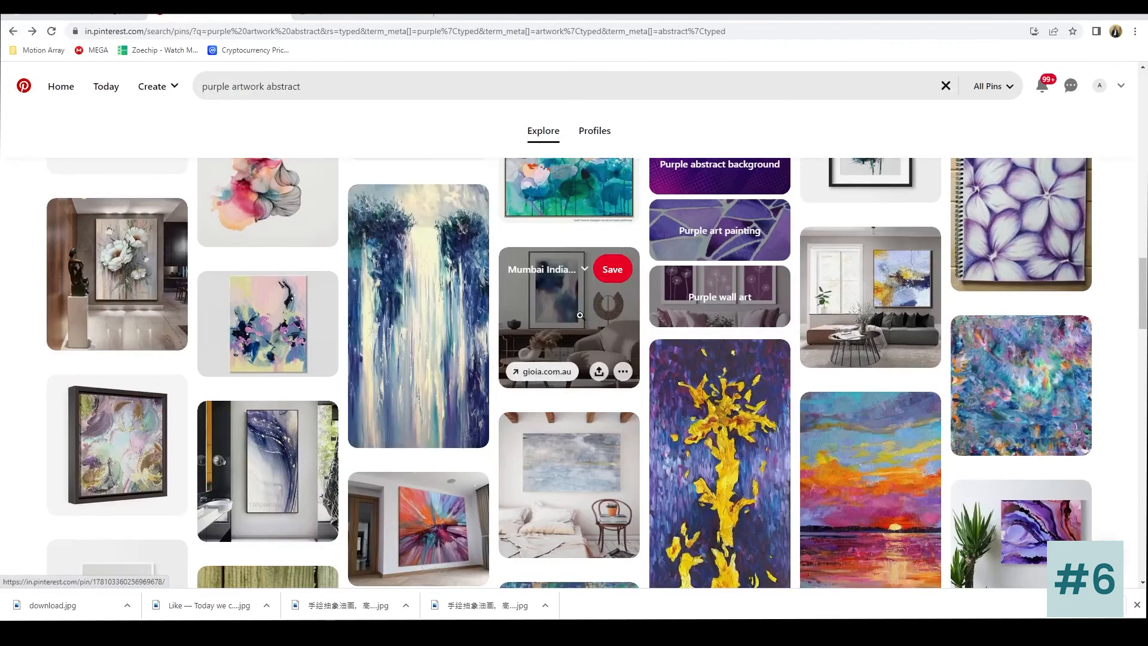
left_click(568, 317)
Step: Browse the paintings related to the Gioia Wall Art pin and open the blue and gold Large Abstract 105x75 Cm canvas pin
scroll(931, 280, "down", 3)
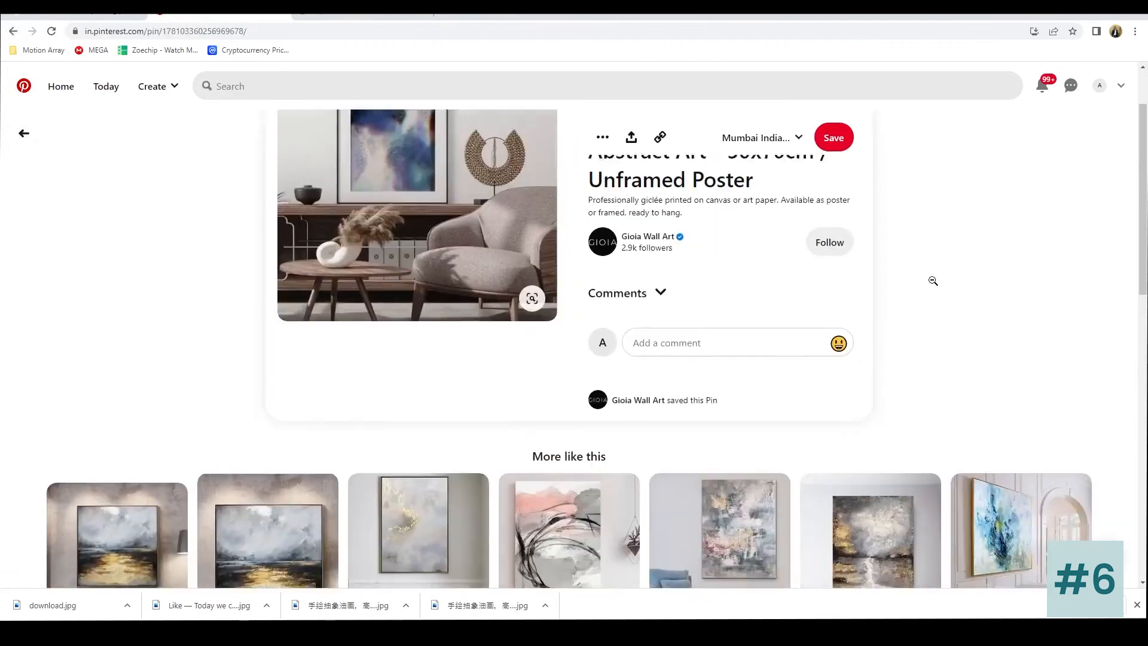
scroll(931, 281, "down", 6)
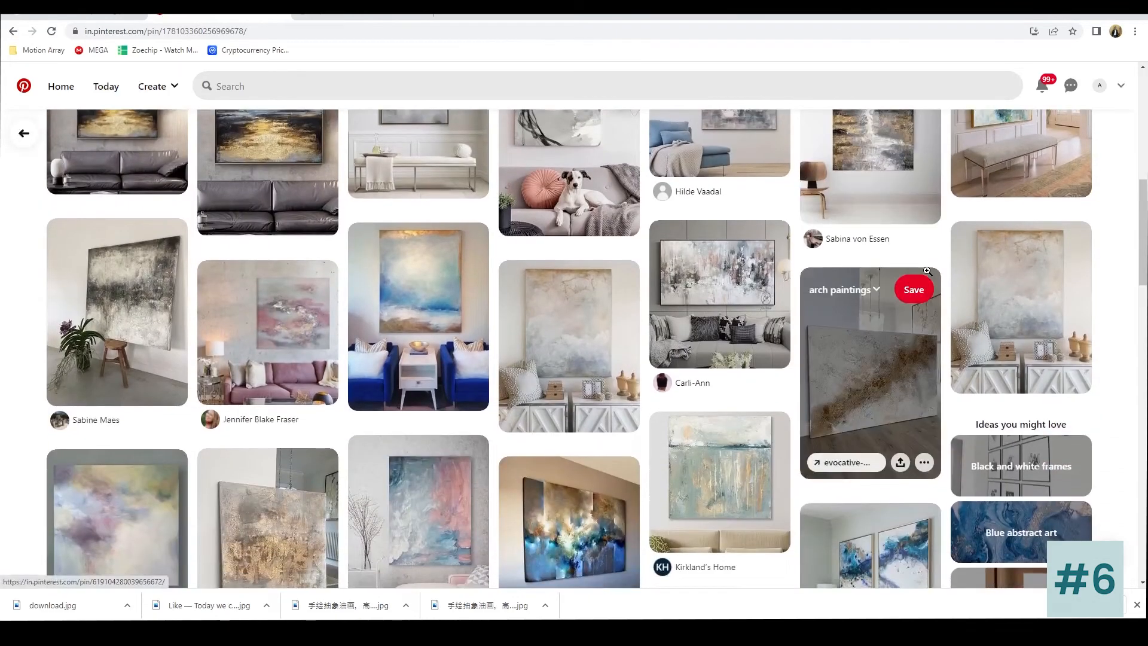
scroll(927, 271, "down", 5)
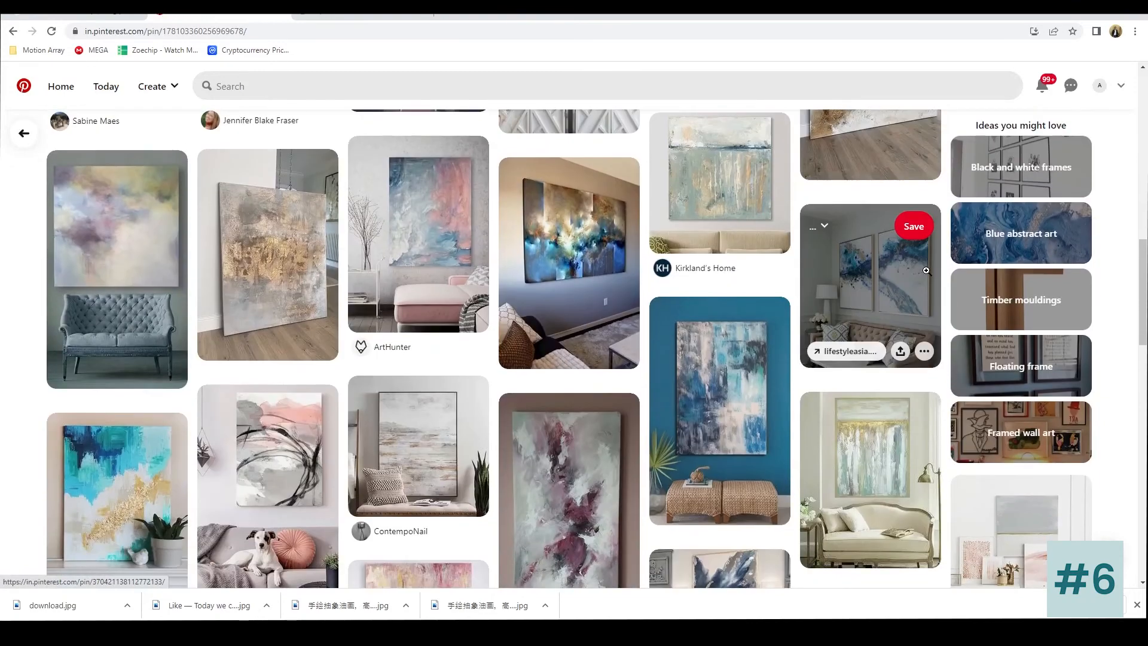
scroll(636, 249, "down", 2)
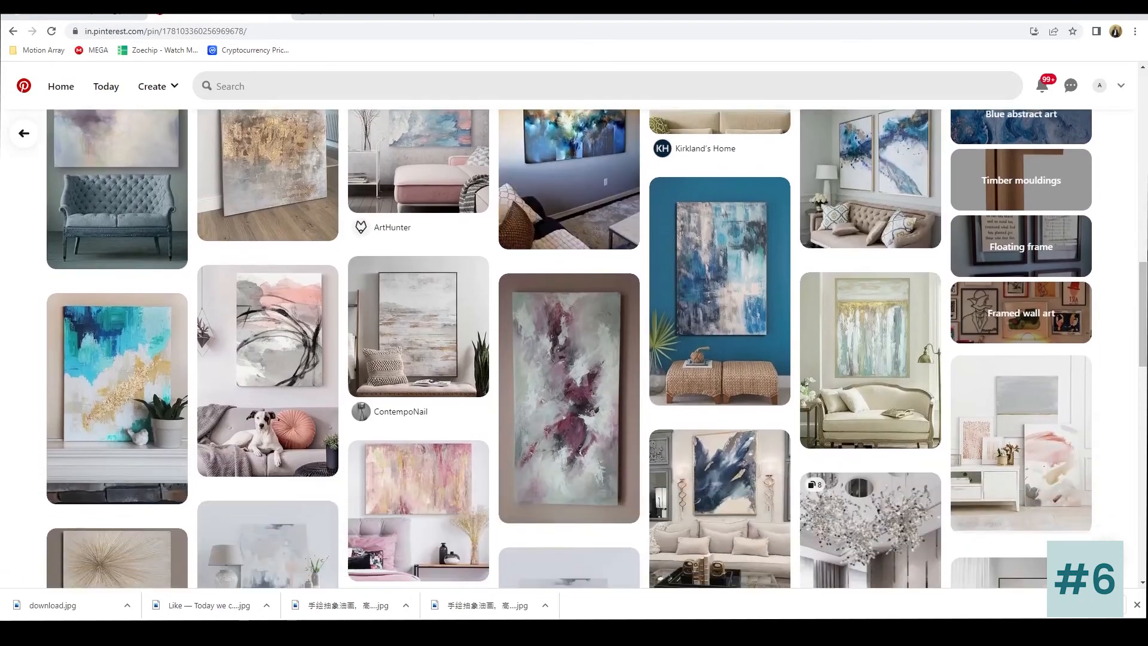
scroll(1145, 256, "down", 4)
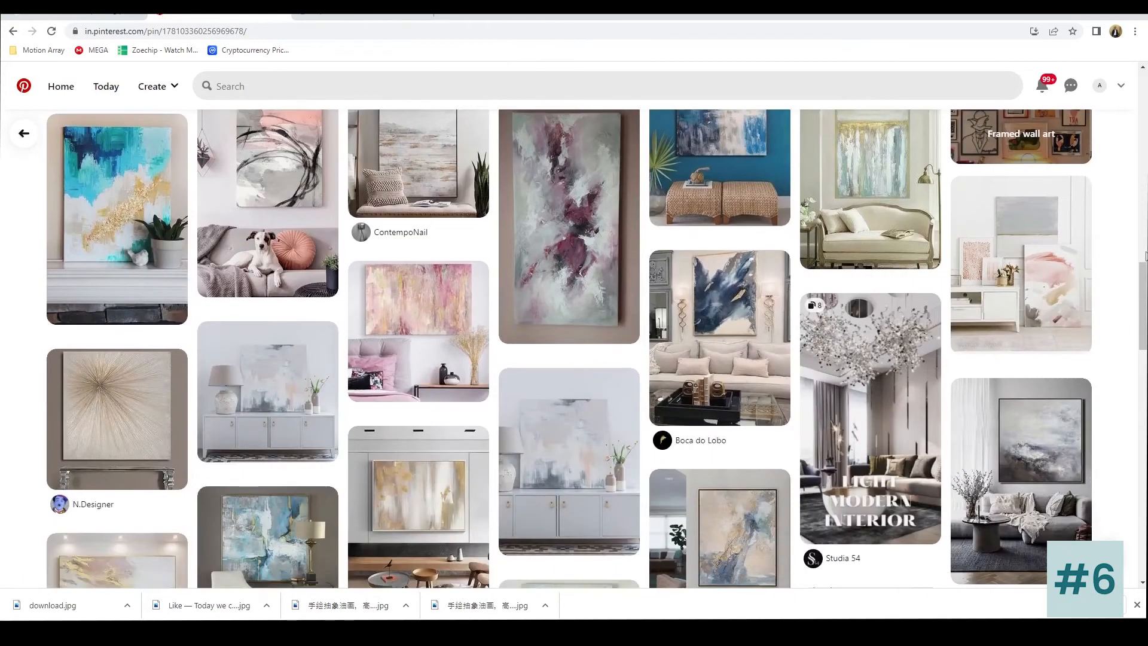
scroll(1145, 256, "down", 7)
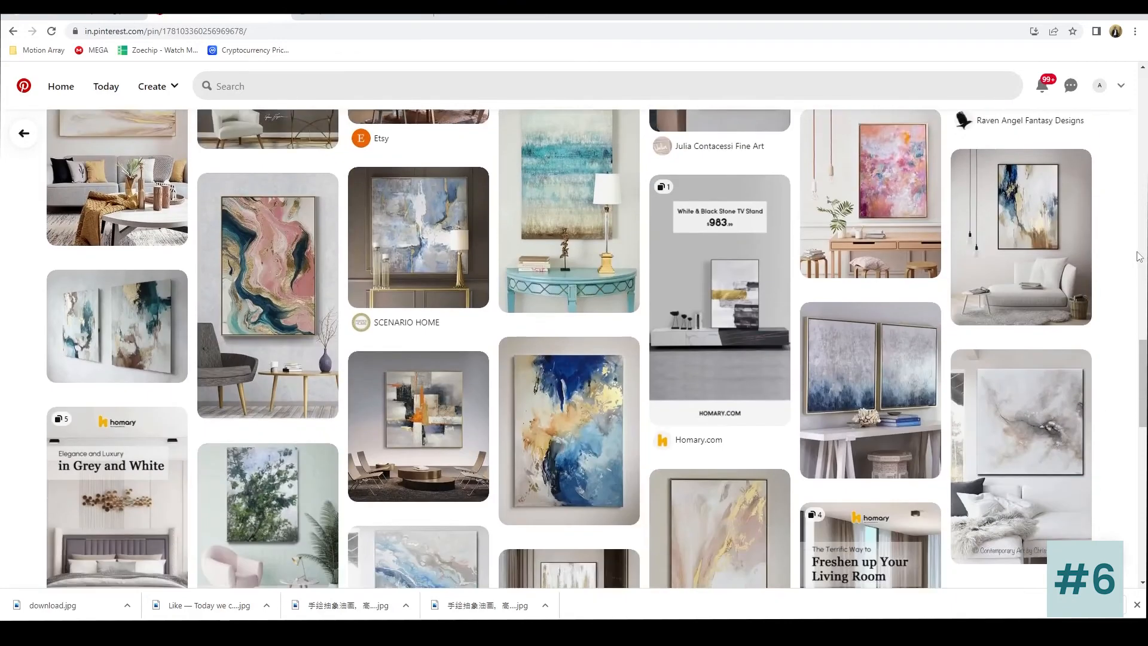
scroll(1137, 256, "down", 2)
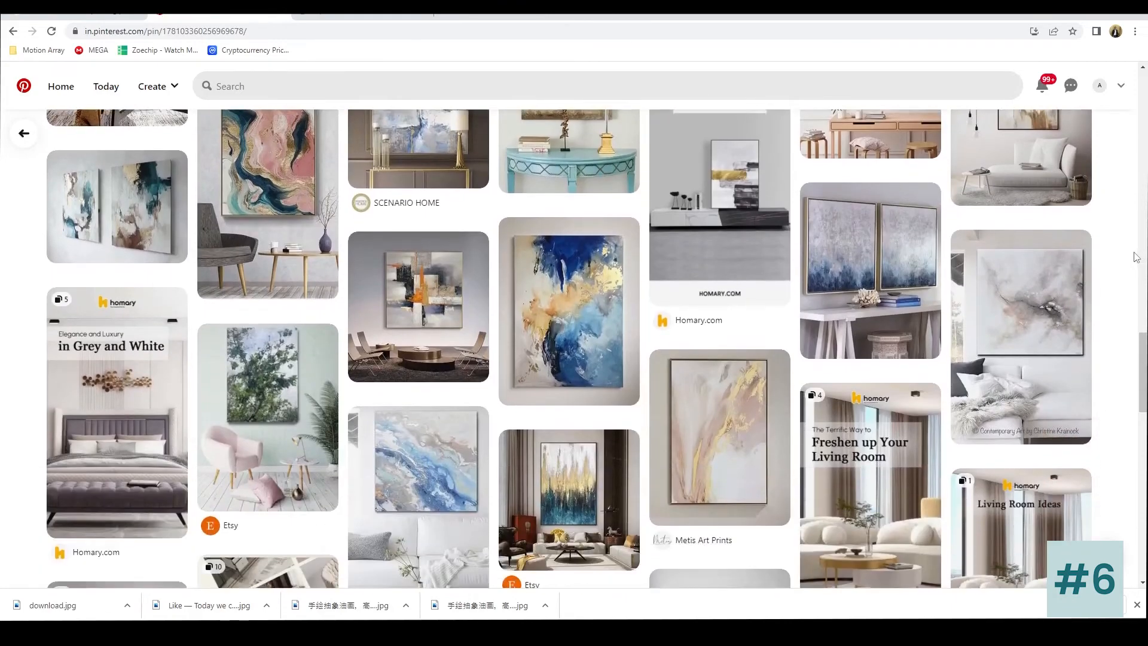
scroll(1136, 257, "down", 2)
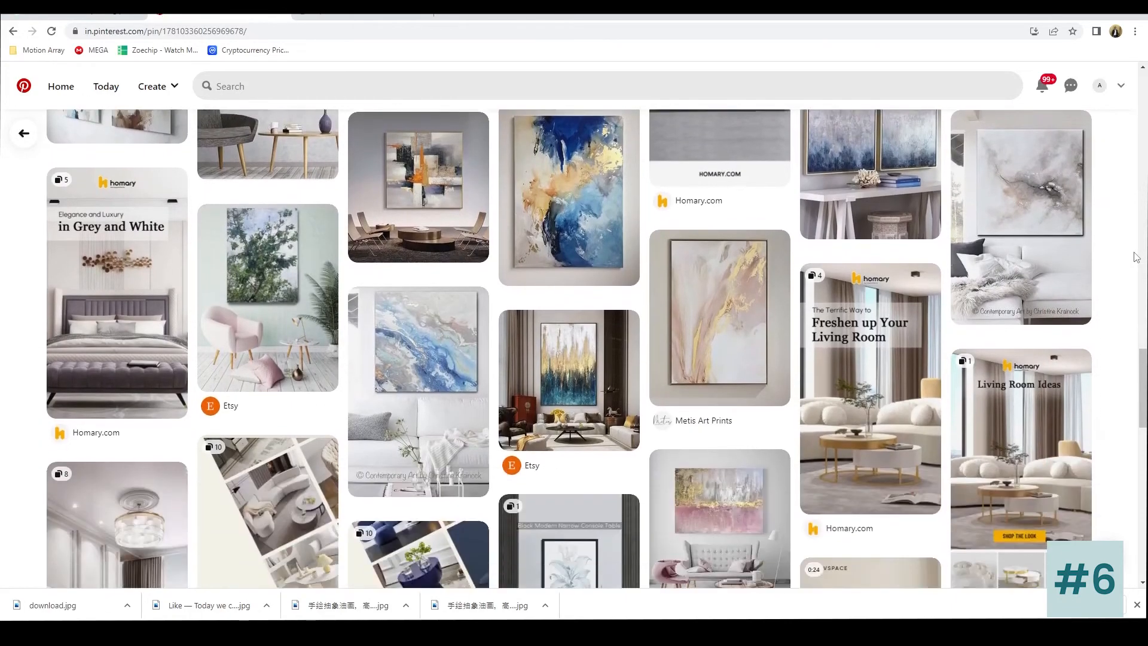
scroll(1136, 257, "up", 1)
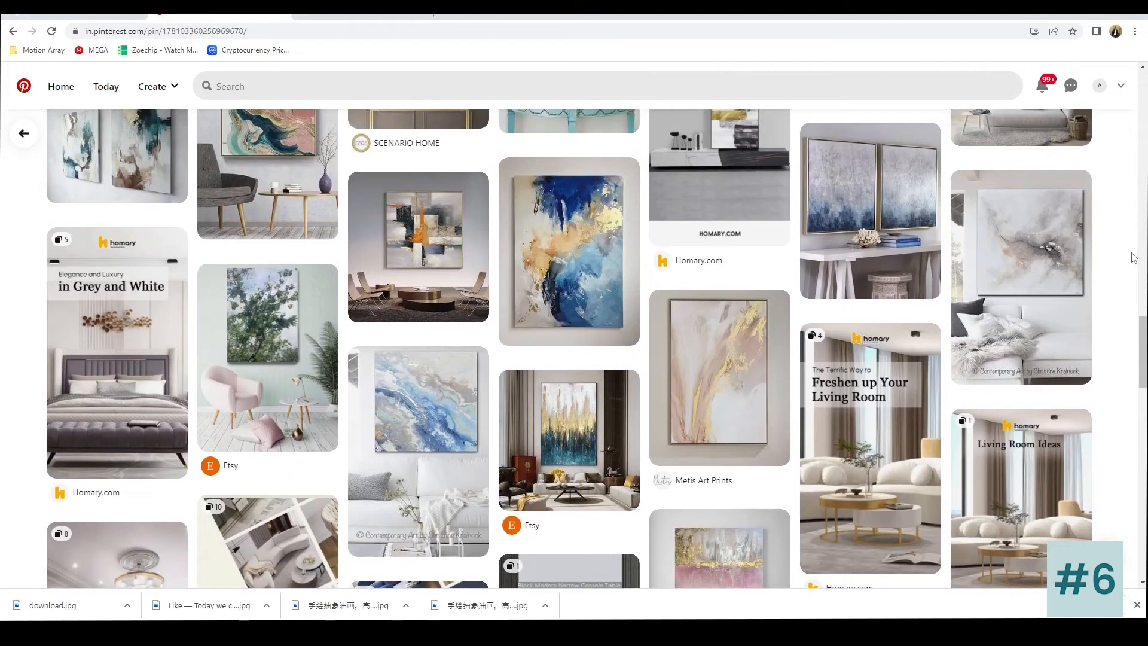
scroll(1134, 258, "down", 1)
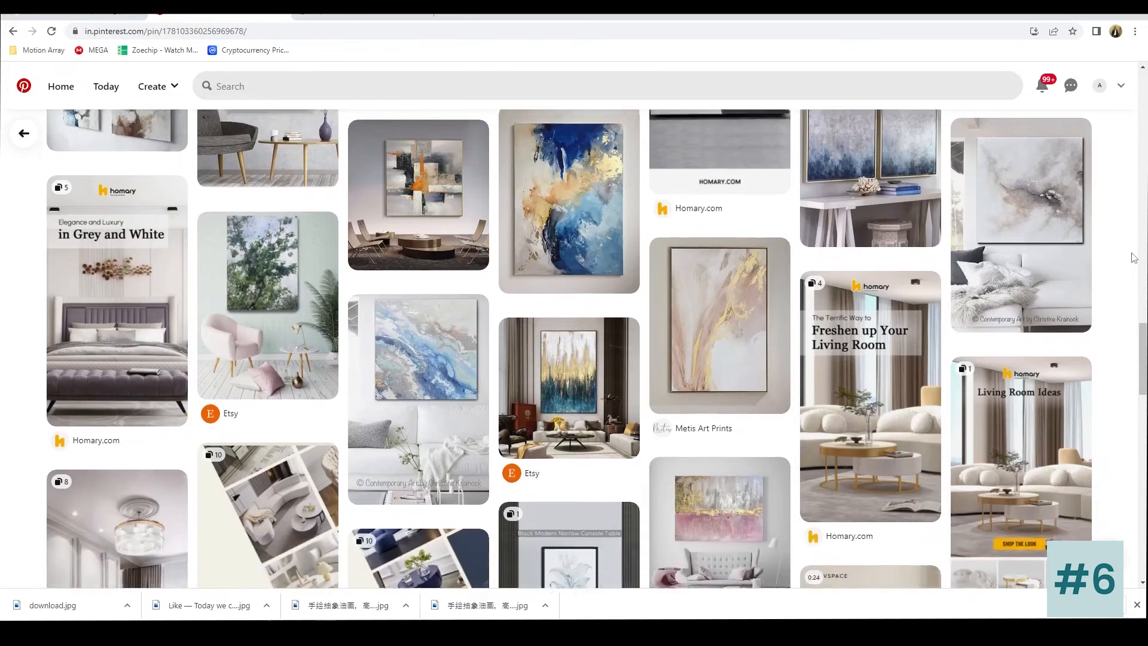
left_click(568, 197)
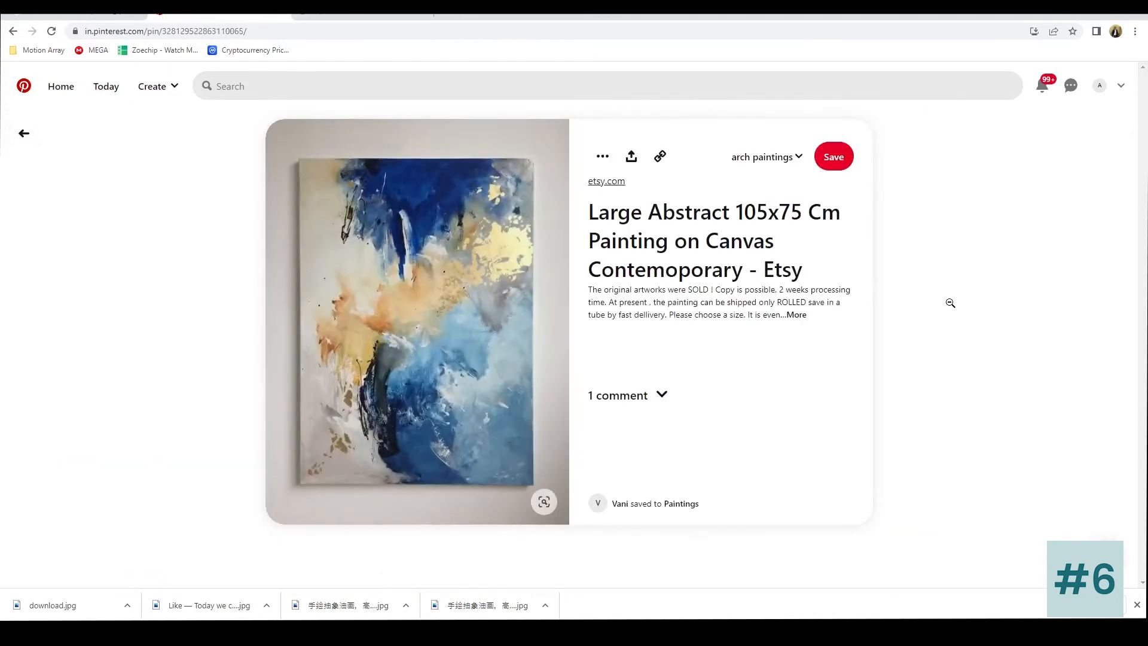
Step: Examine the similar paintings listed below the Large Abstract 105x75 Cm pin for further artwork that suits the living room wall
scroll(949, 304, "down", 4)
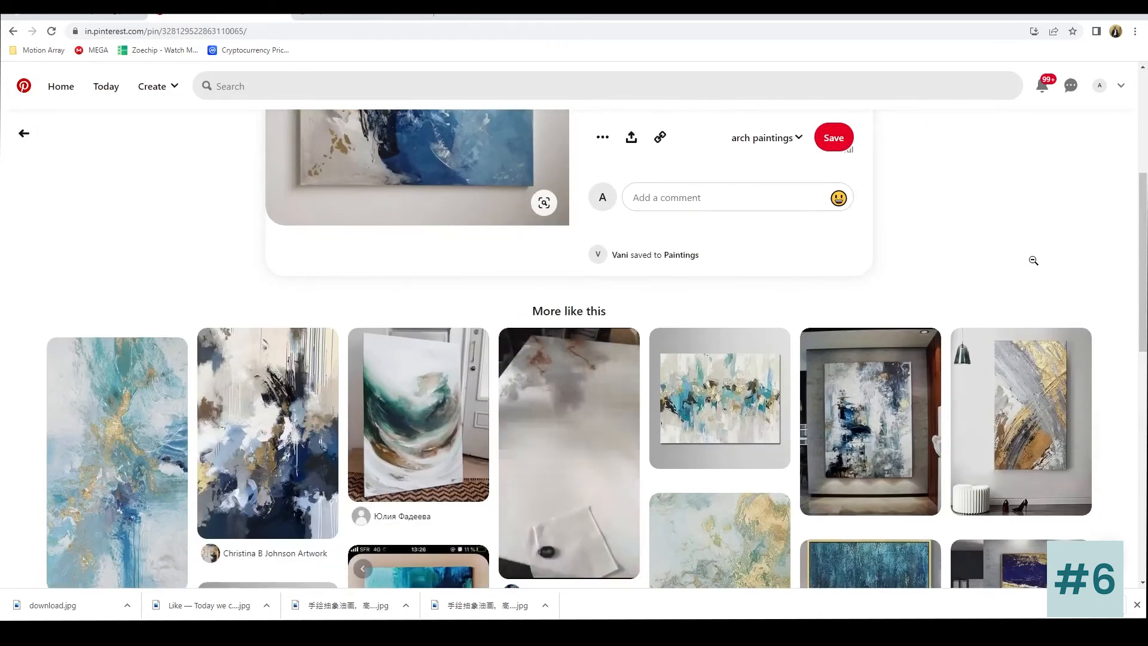
scroll(1020, 236, "down", 2)
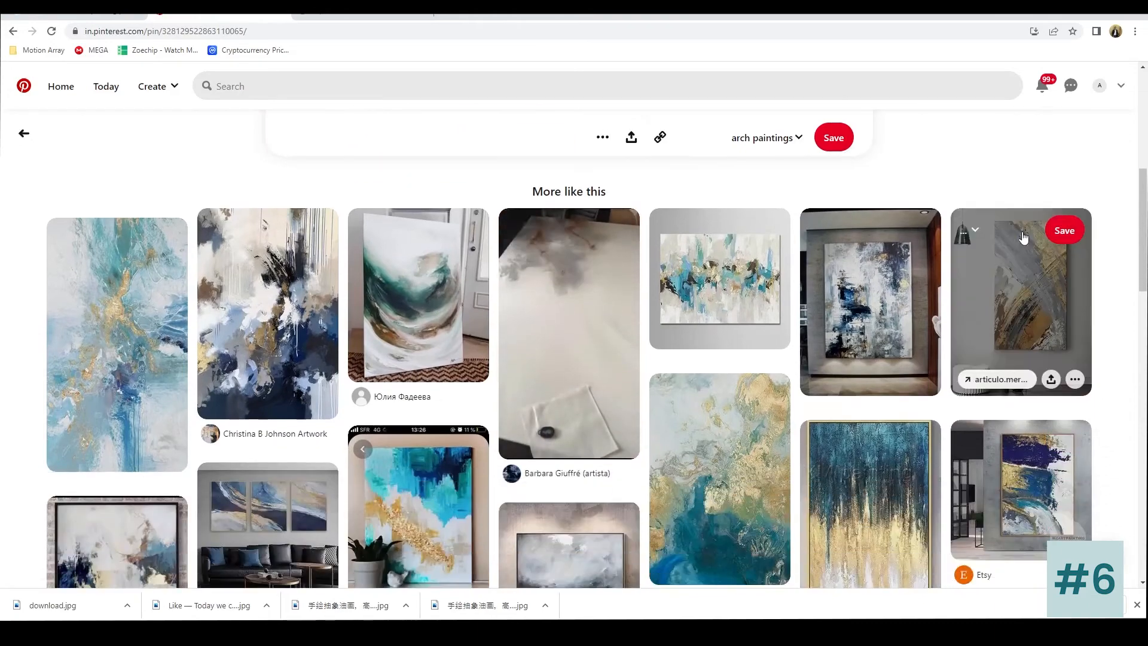
scroll(1021, 233, "down", 2)
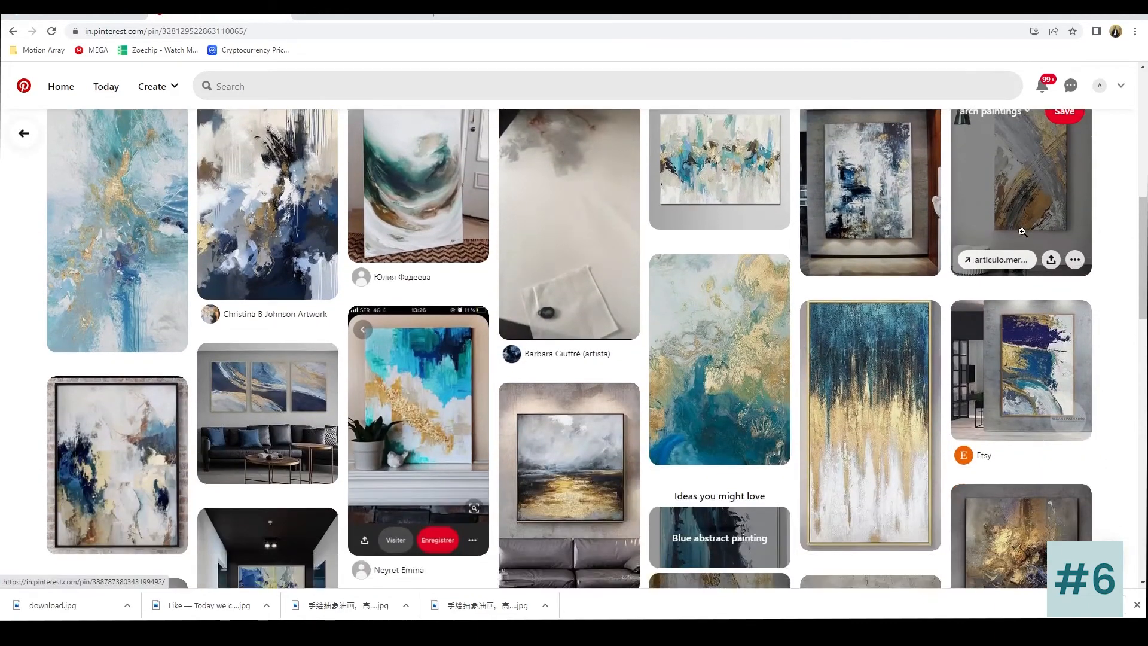
scroll(1145, 246, "down", 2)
scroll(1145, 246, "down", 3)
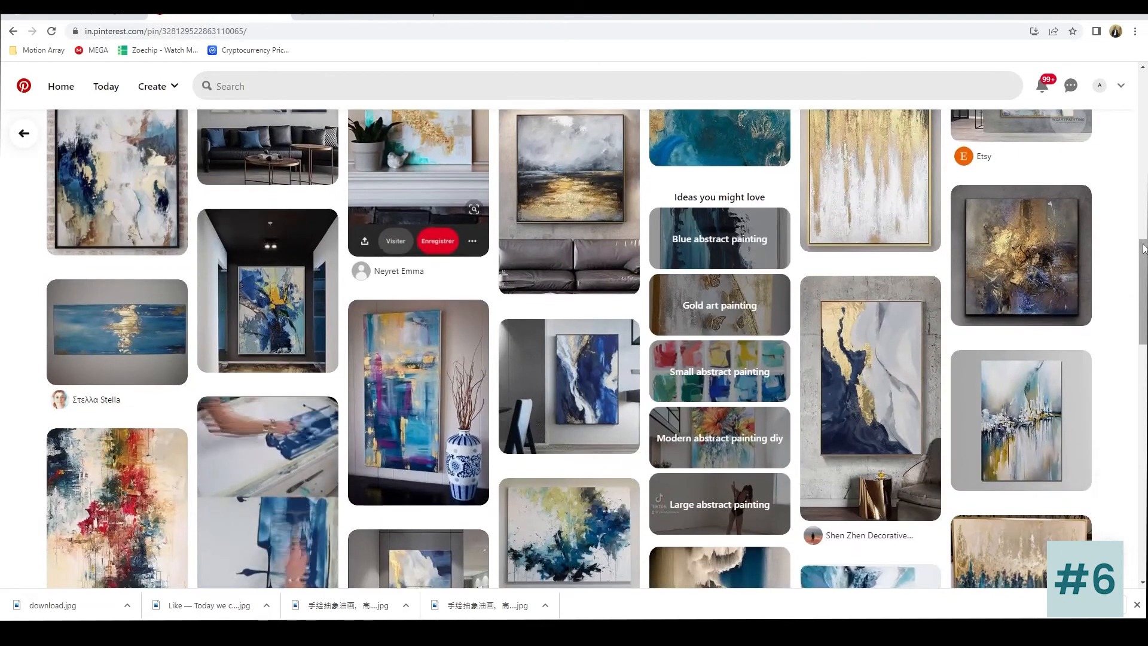
scroll(1143, 248, "down", 2)
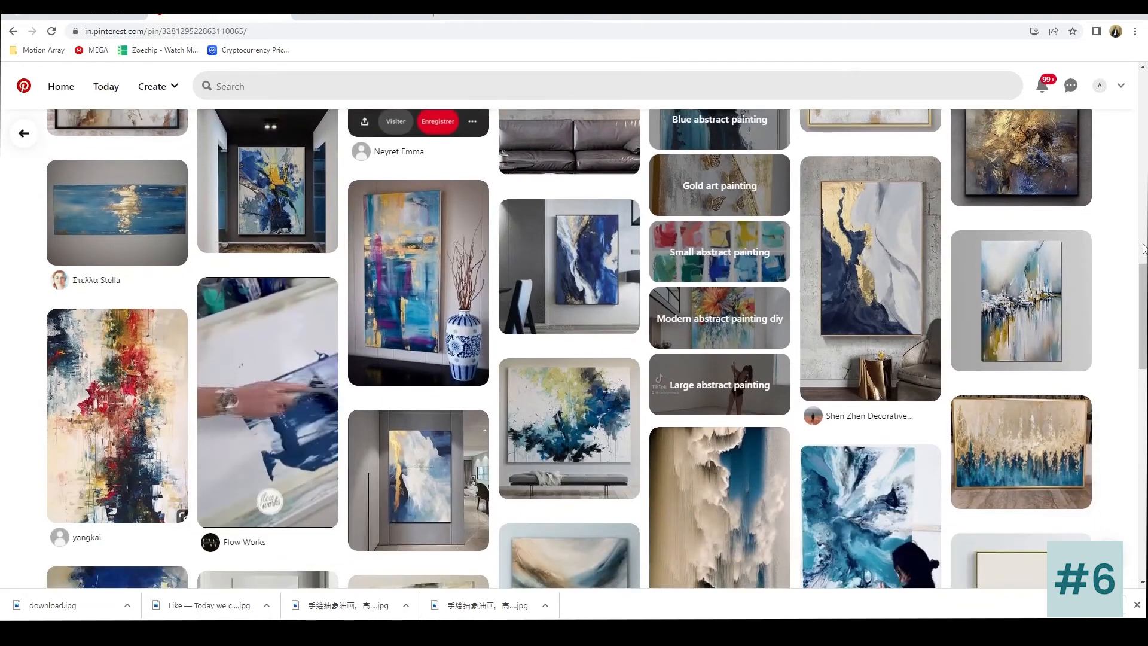
scroll(1143, 248, "down", 2)
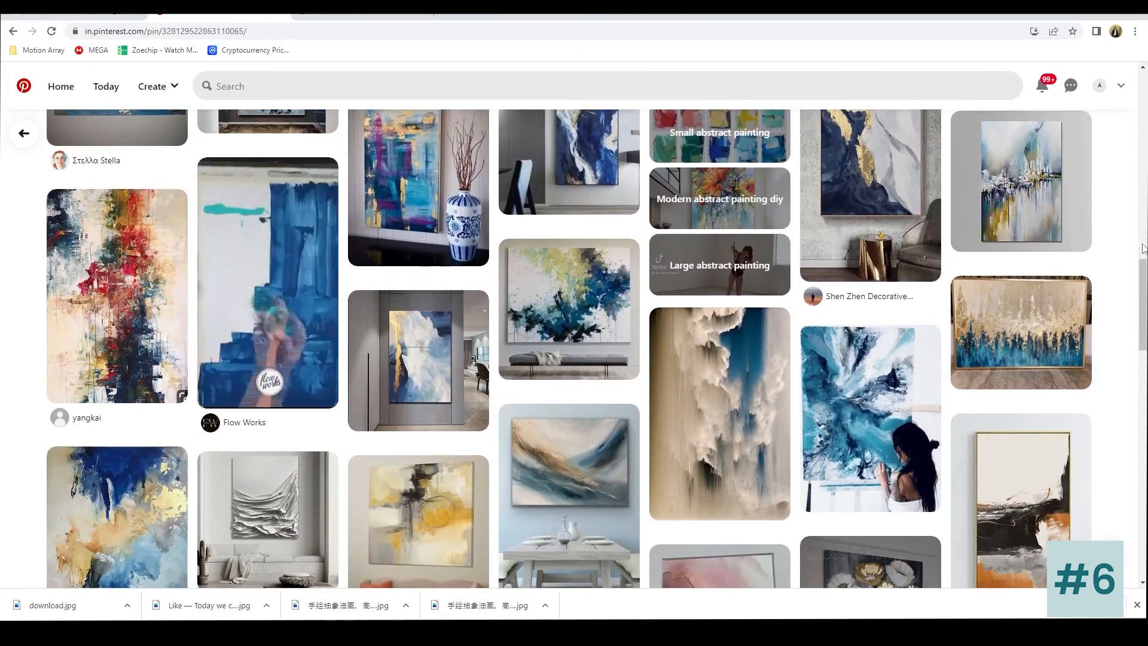
scroll(1143, 248, "down", 1)
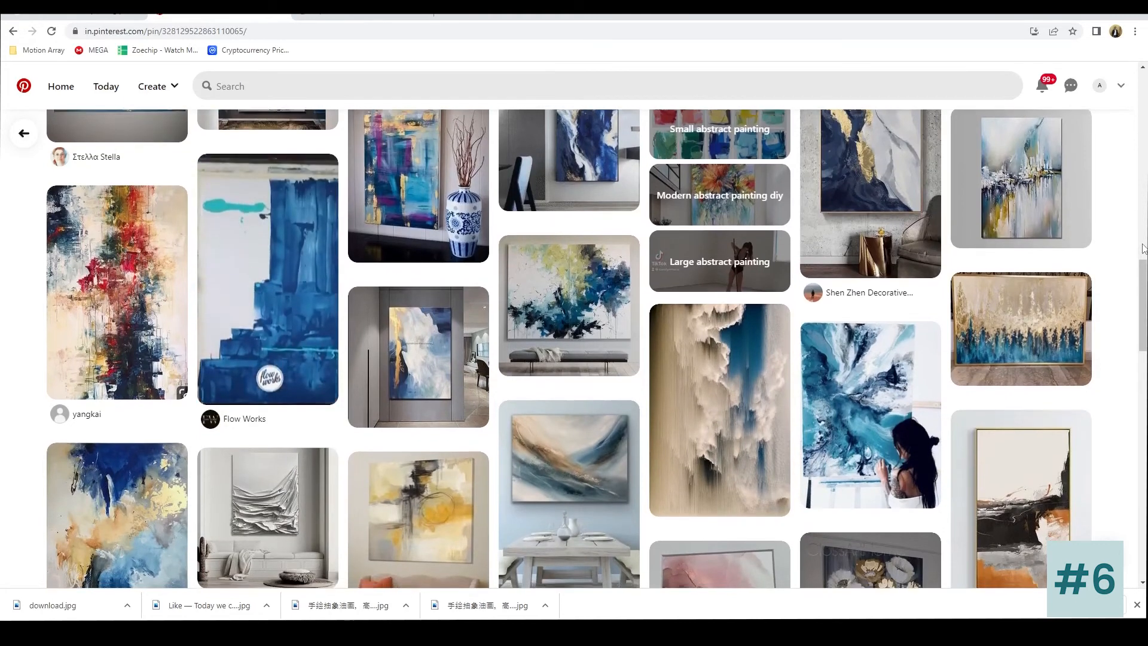
scroll(1143, 248, "down", 5)
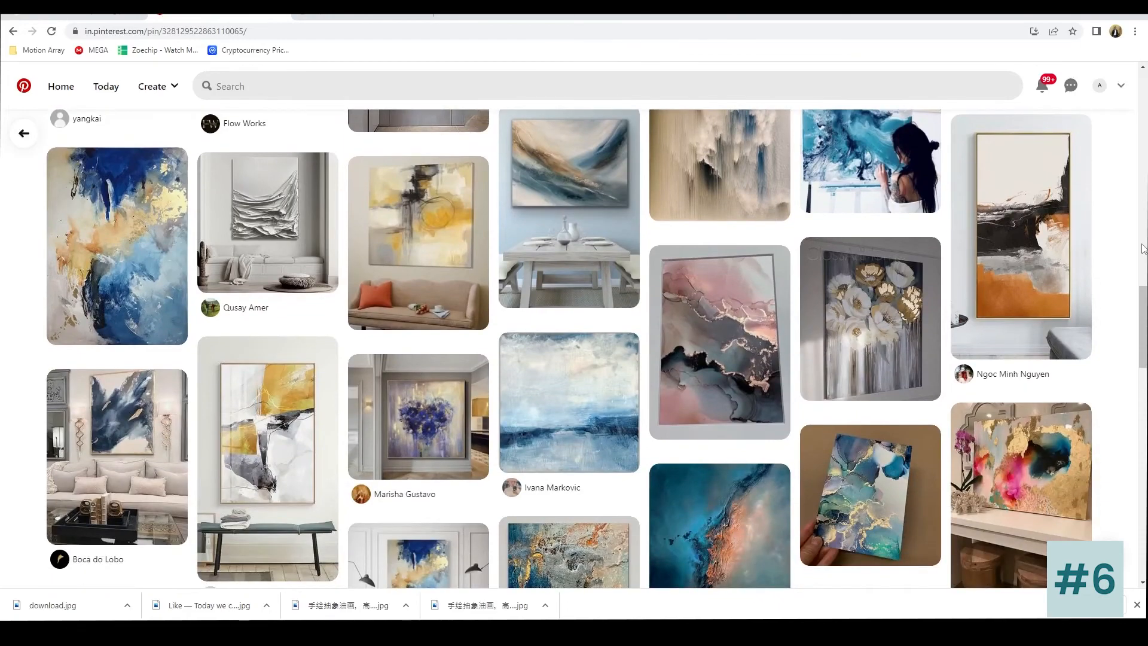
scroll(1143, 248, "down", 3)
scroll(1142, 249, "down", 5)
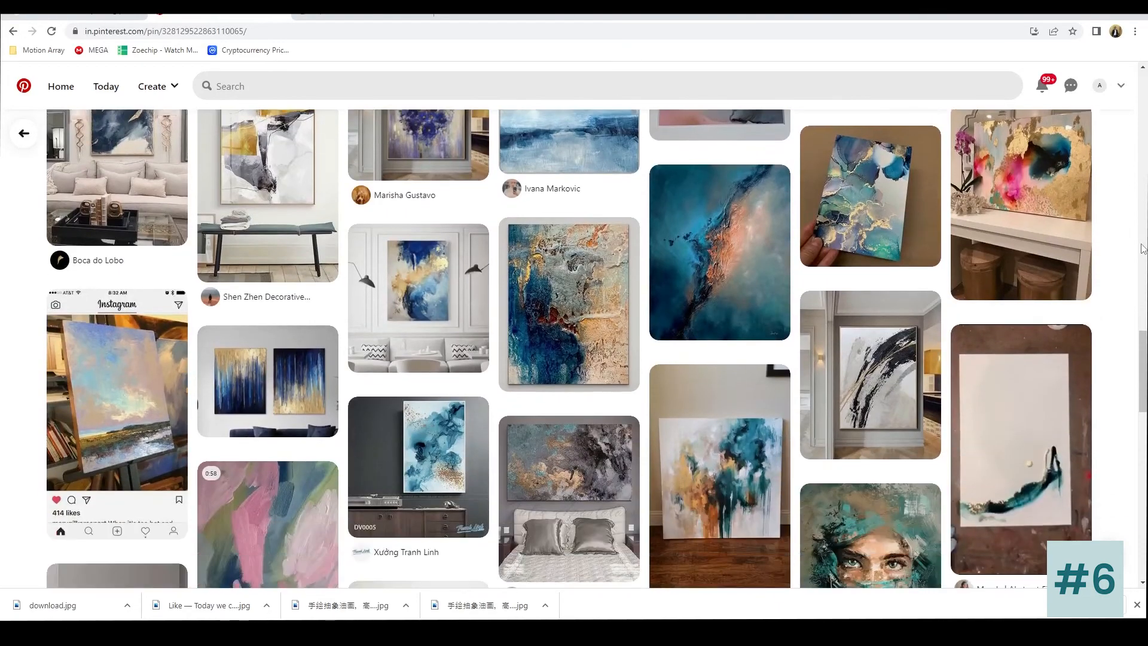
scroll(1142, 249, "down", 6)
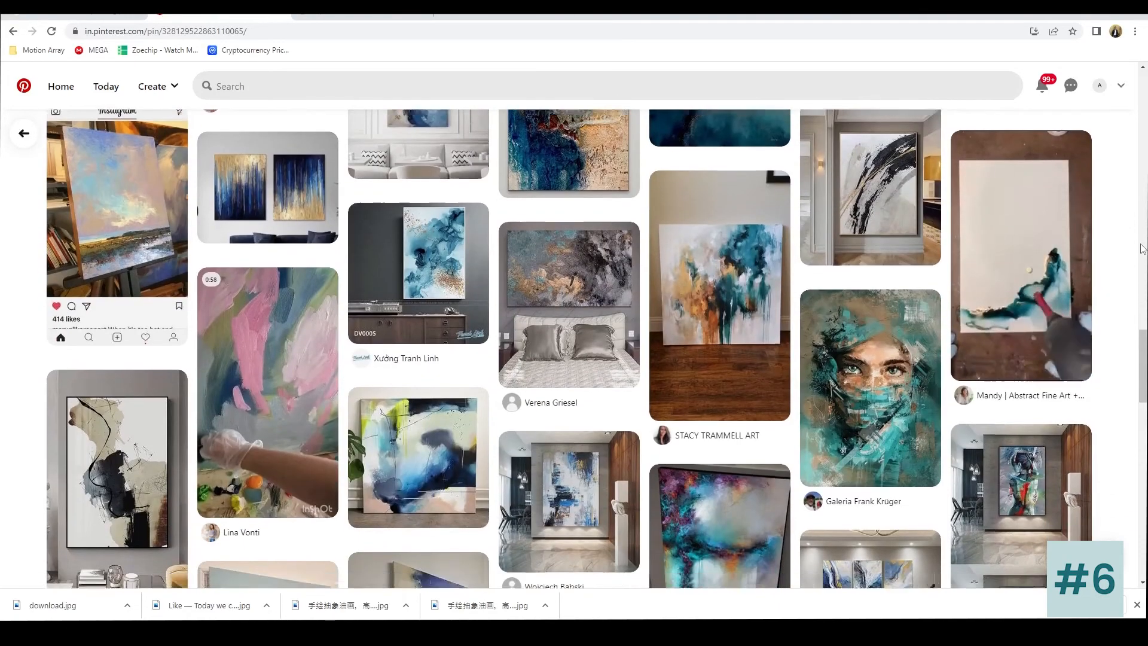
scroll(1141, 249, "down", 3)
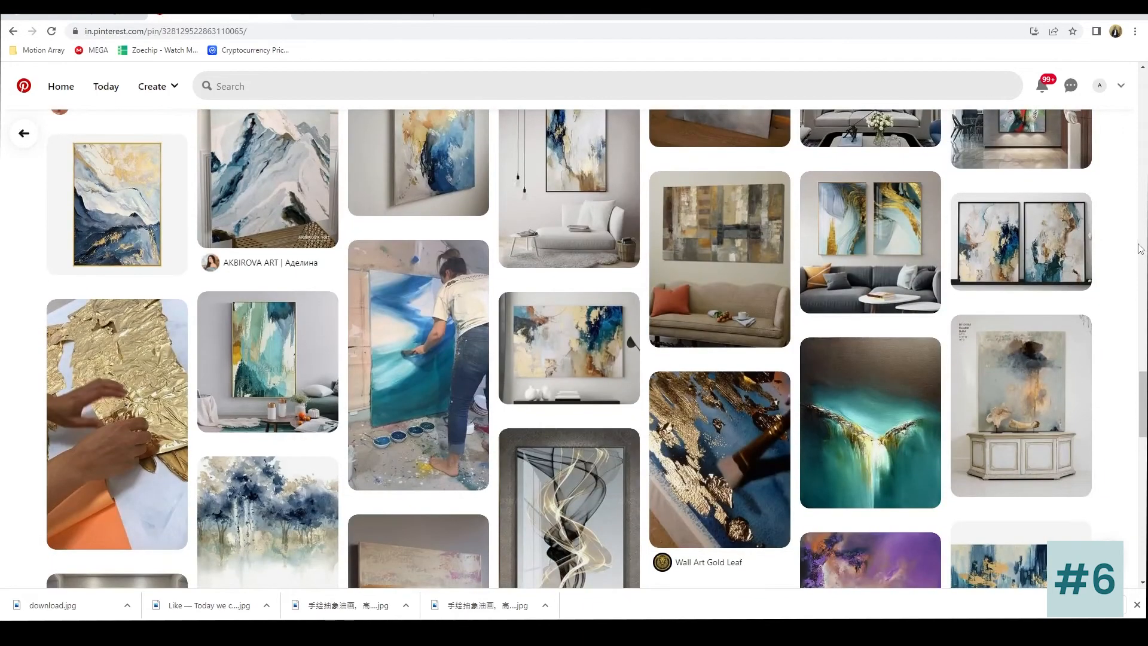
scroll(1141, 249, "down", 5)
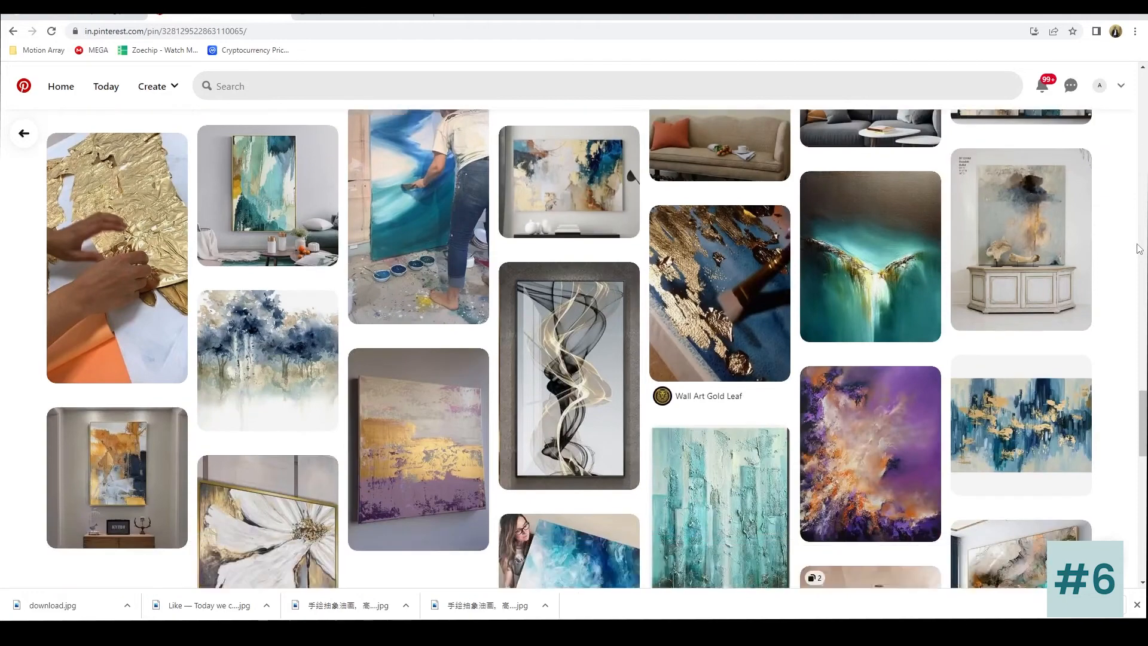
scroll(1139, 249, "down", 5)
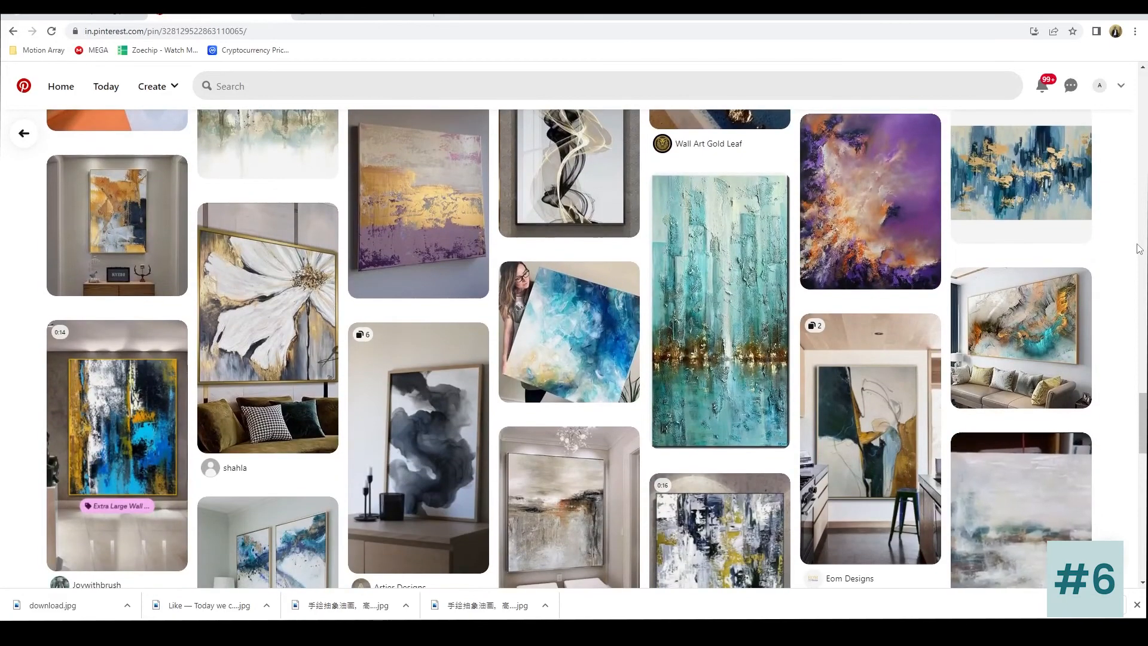
scroll(1139, 249, "down", 4)
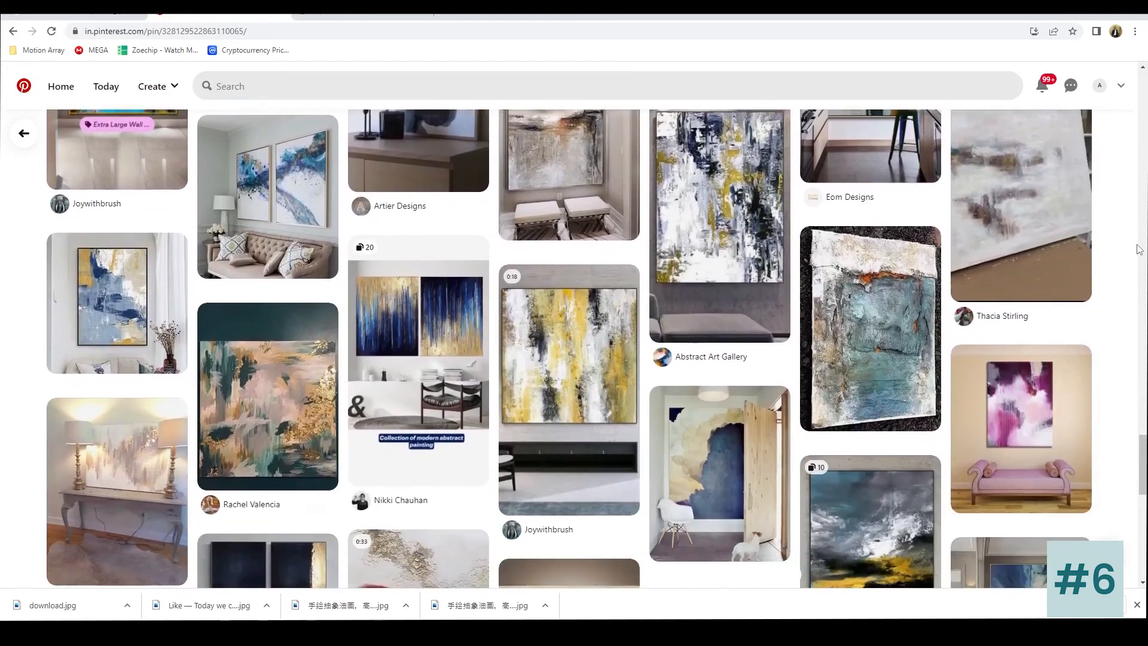
scroll(1139, 248, "down", 3)
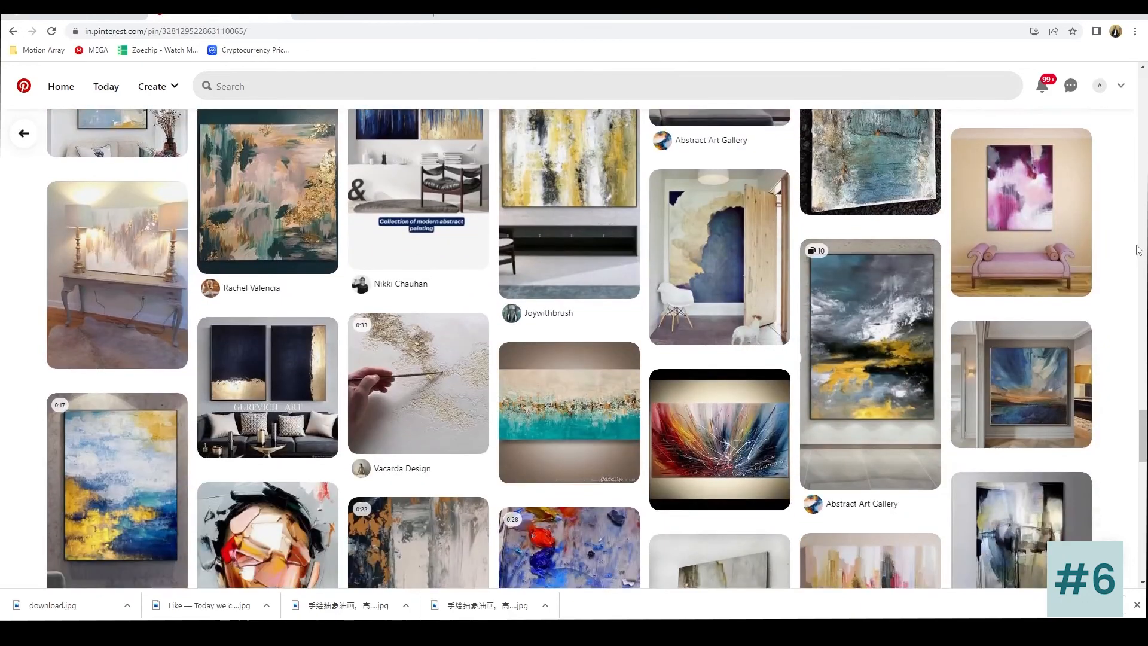
scroll(1139, 248, "down", 9)
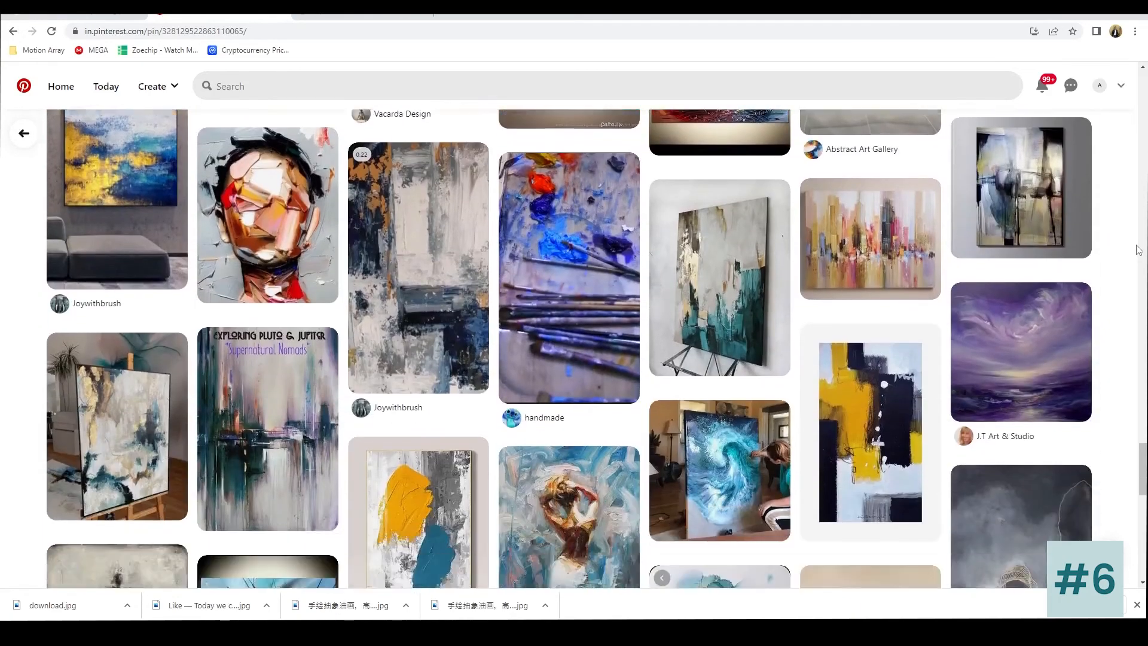
scroll(1138, 250, "down", 5)
scroll(1136, 249, "up", 2)
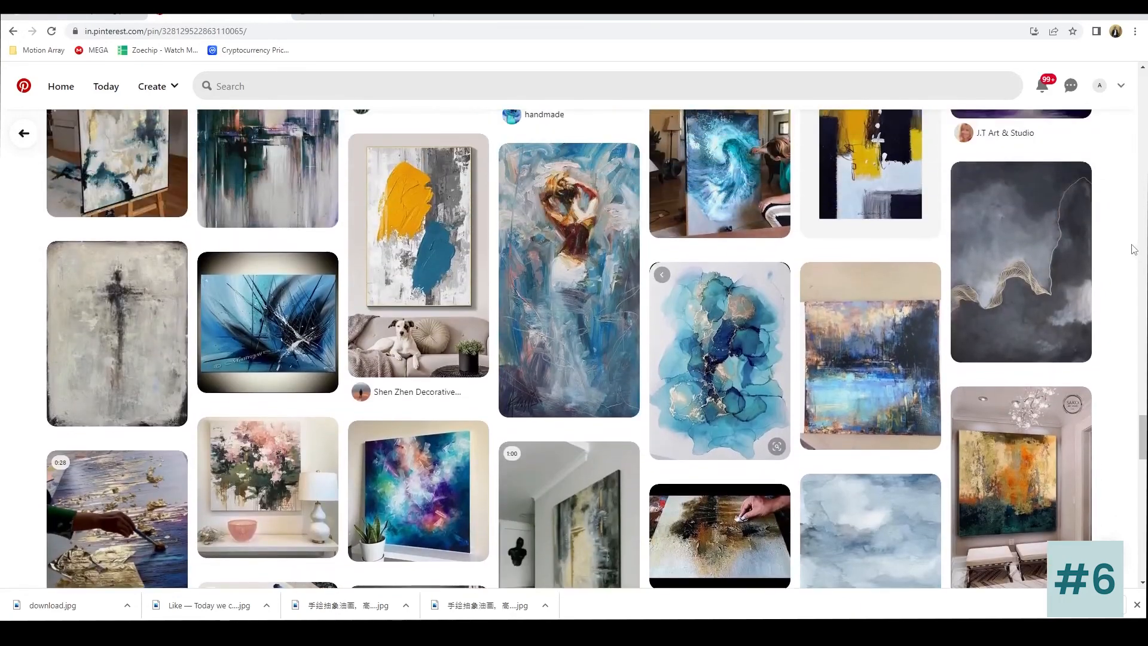
scroll(1134, 248, "down", 3)
scroll(1134, 249, "down", 15)
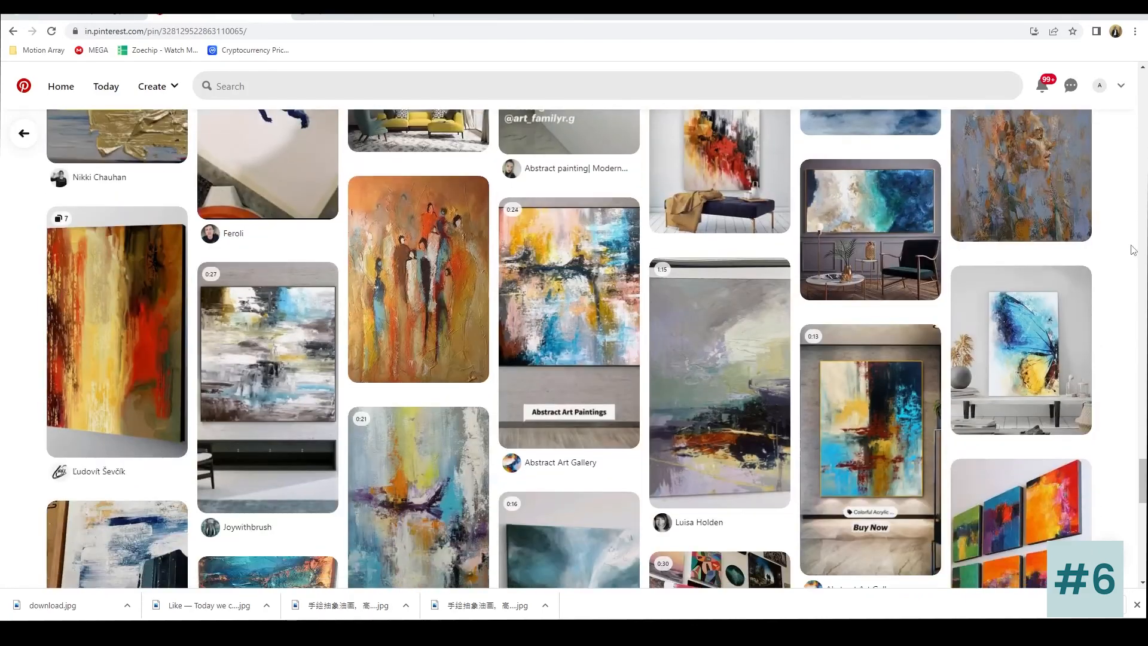
scroll(1133, 250, "down", 9)
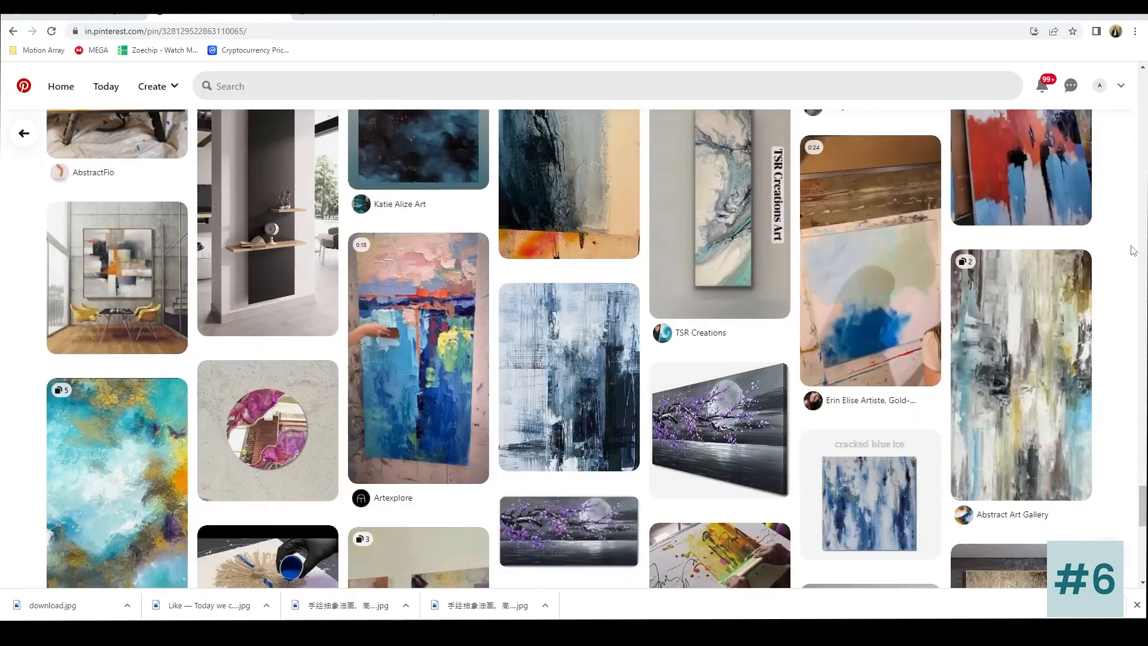
scroll(1132, 251, "down", 3)
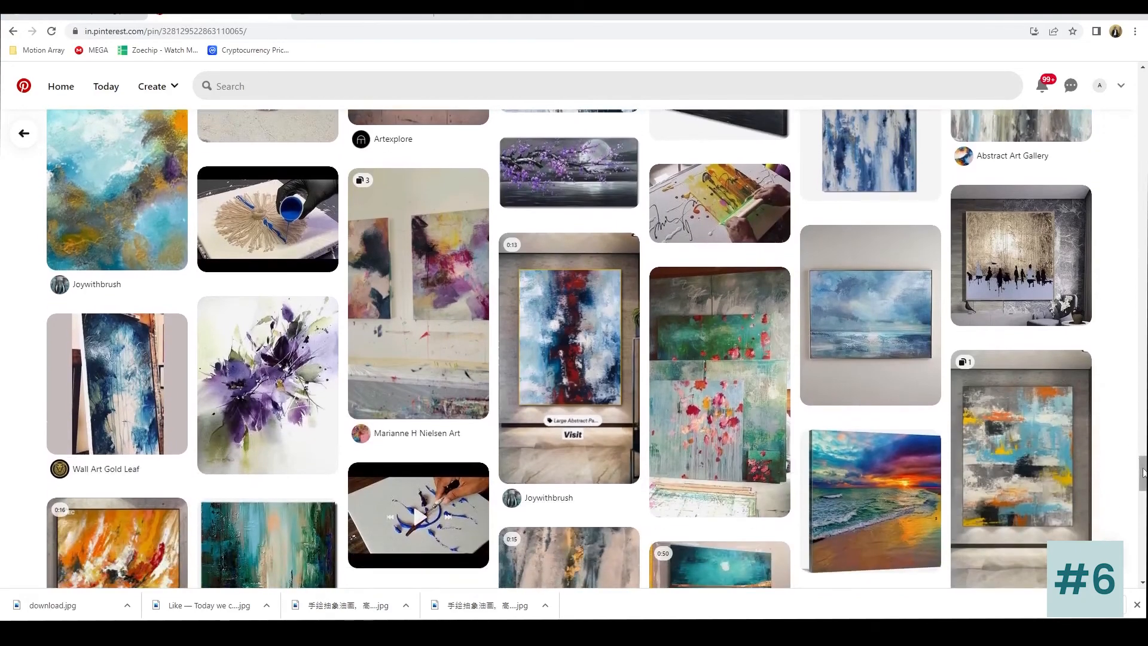
Step: Return to the Large Abstract 105x75 Cm painting and download its image as a JPG
left_click_drag(1143, 472, 1142, 86)
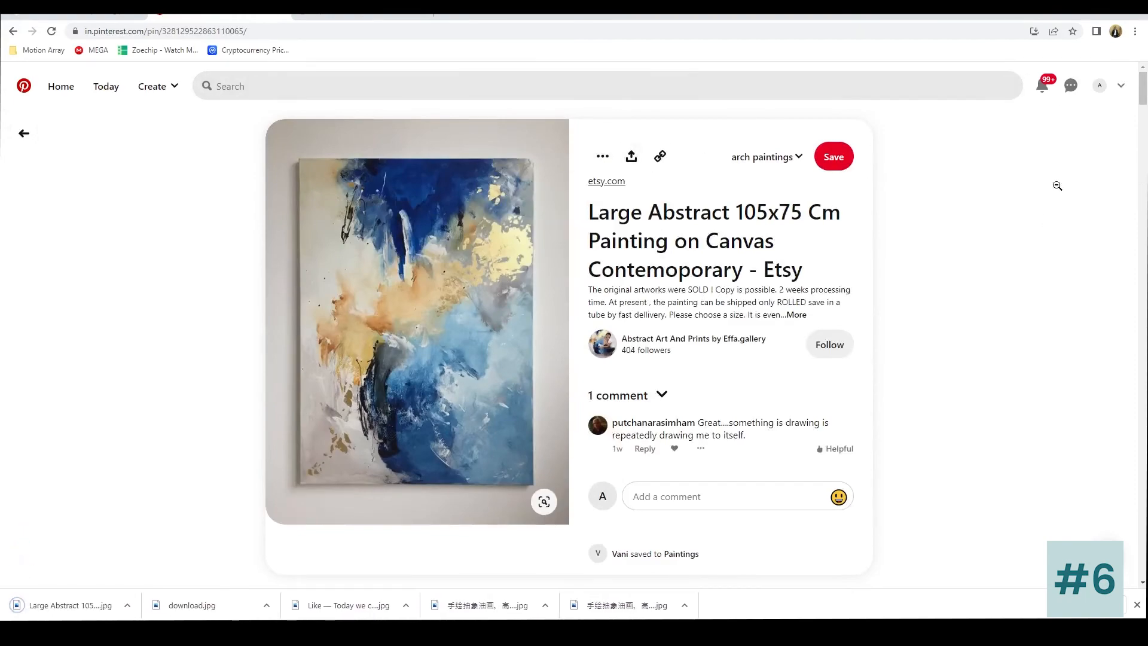
Step: Open the related Etsy pin of the framed blue and yellow Nordic style abstract painting
left_click_drag(1143, 101, 1132, 301)
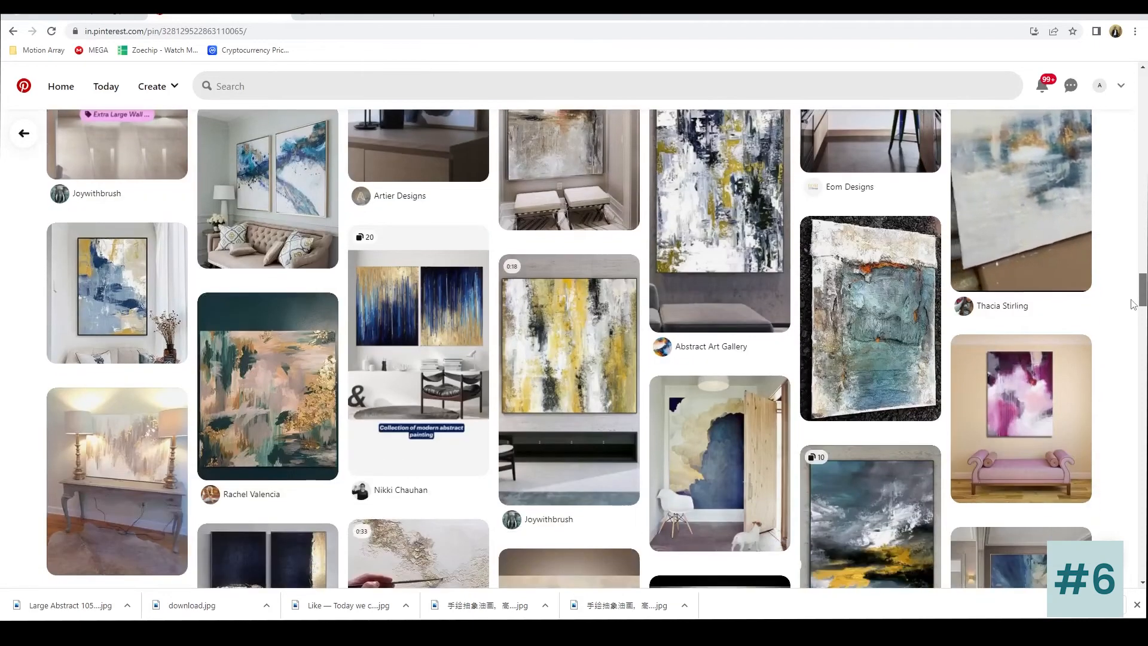
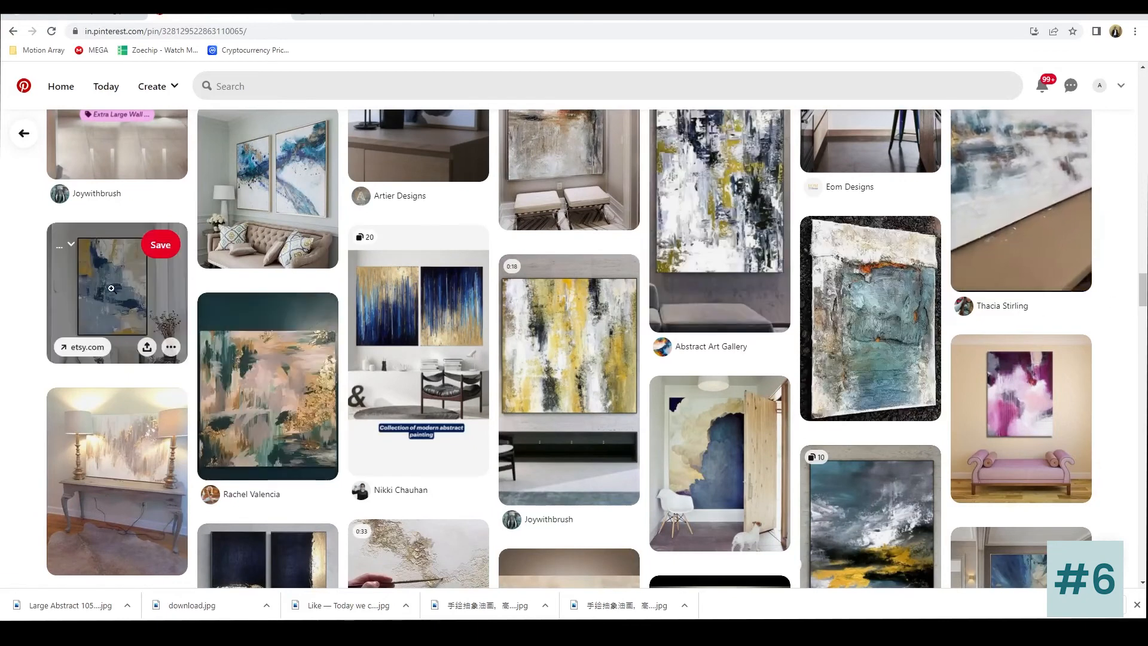
left_click(173, 297)
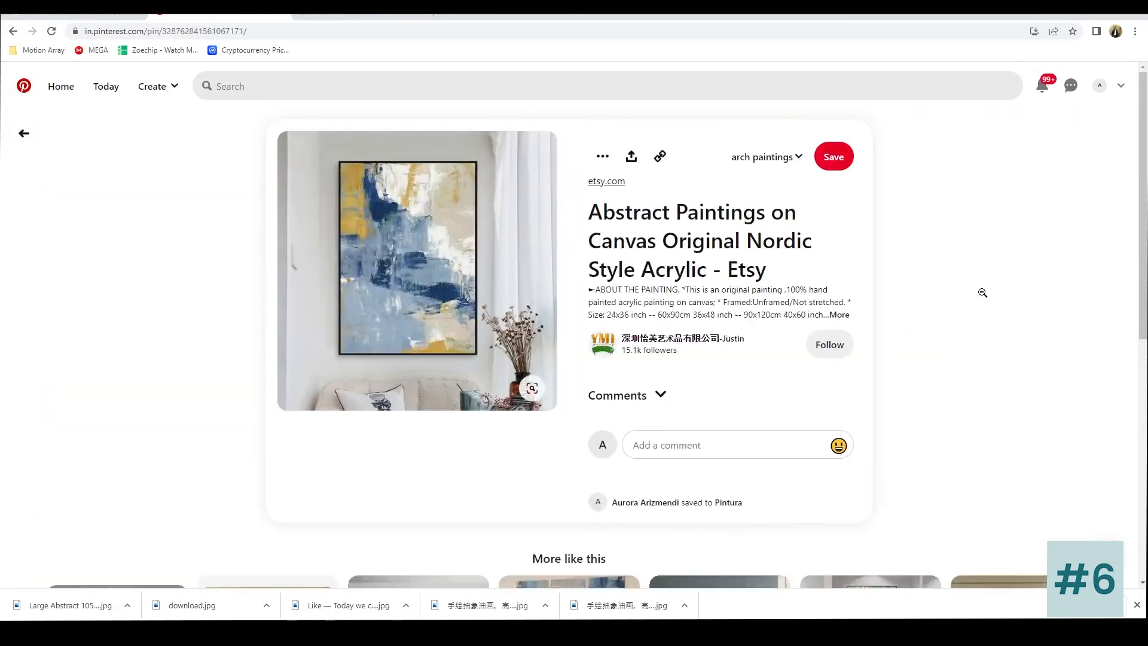
Step: Open the related Navy Blue Sofa pin and run a visual search cropped to its framed blue and gold painting
scroll(982, 292, "down", 3)
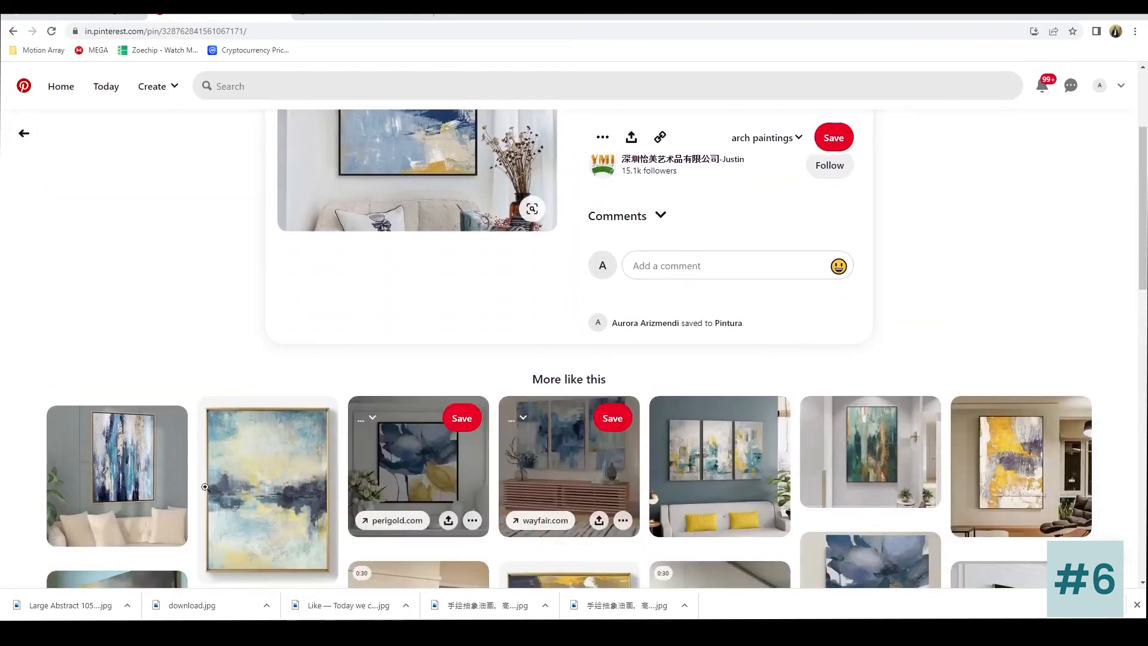
left_click(141, 483)
scroll(984, 281, "down", 3)
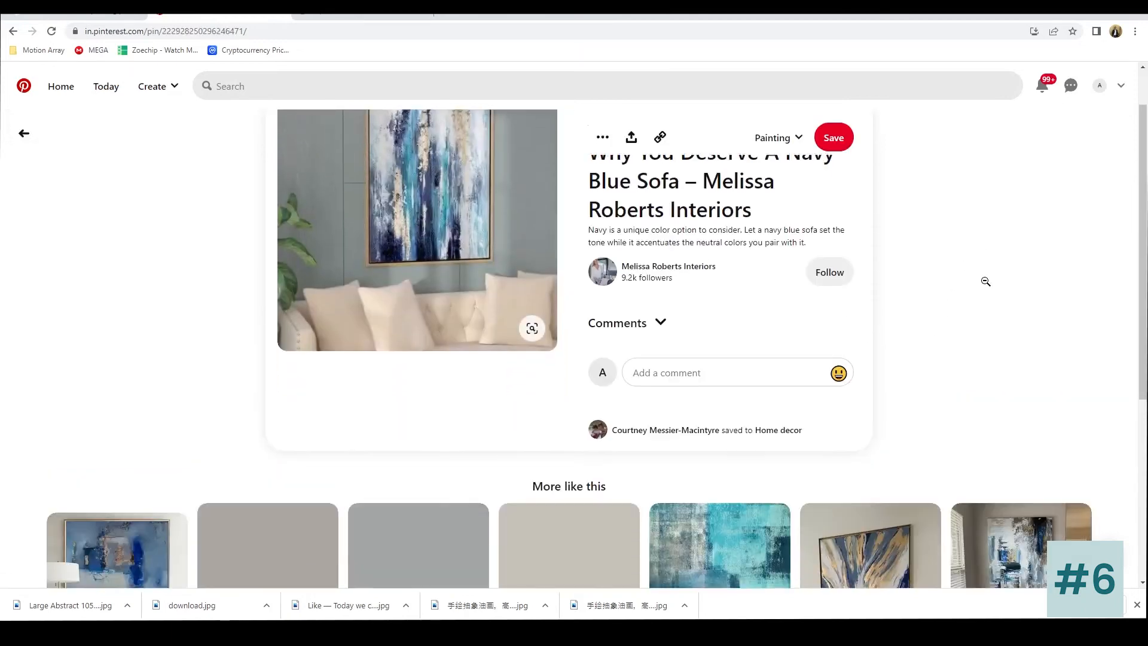
scroll(533, 271, "up", 1)
left_click(532, 340)
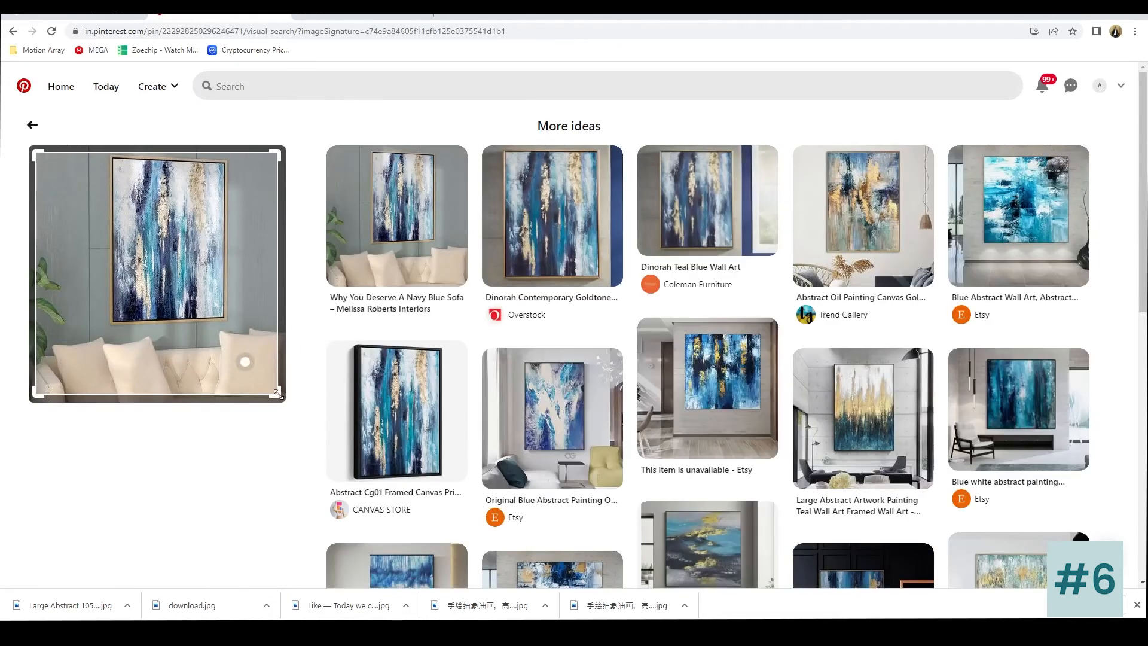
left_click_drag(281, 384, 230, 322)
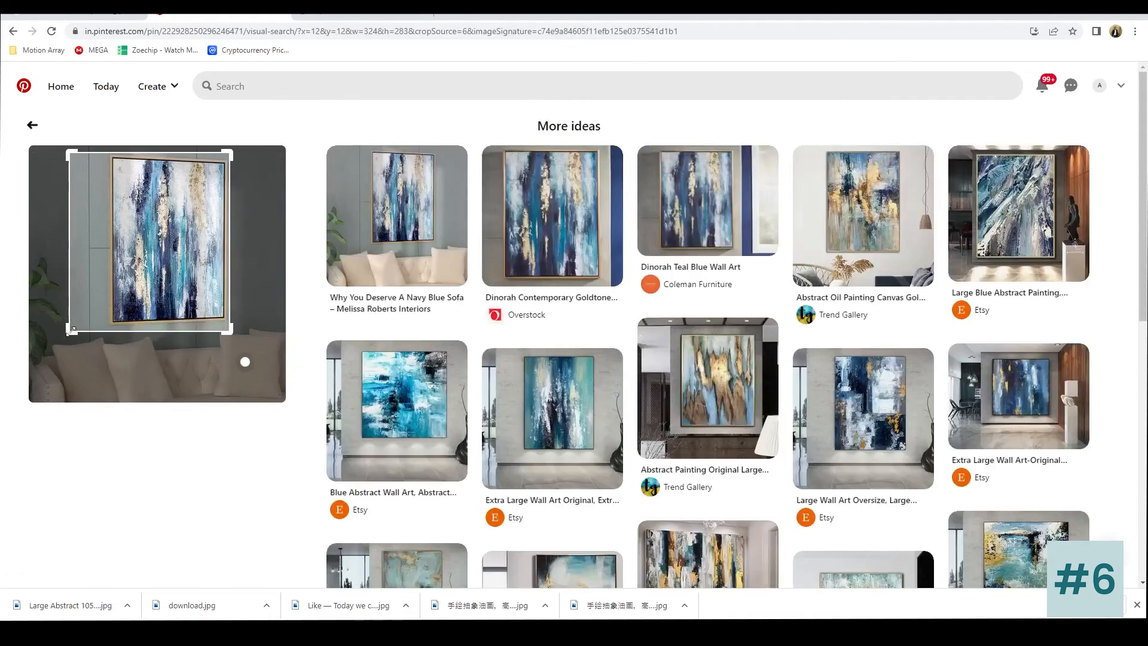
left_click_drag(33, 326, 99, 327)
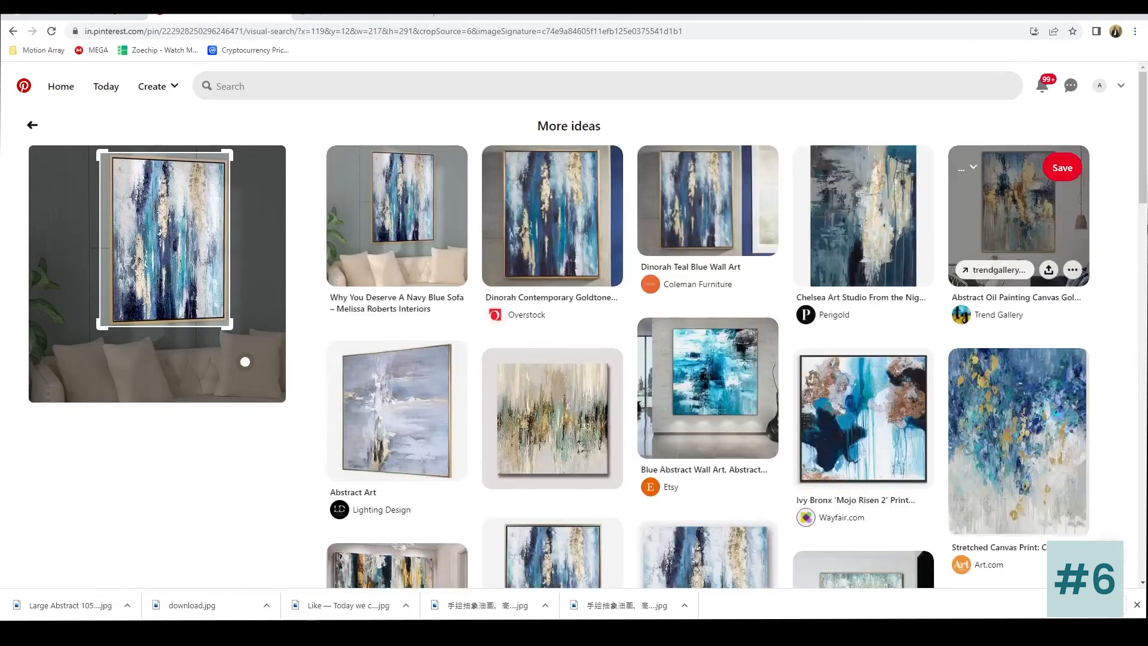
Step: Open the Azul Azure Canvas Wall Art pin from the visual search, download its image and preview the file
scroll(1134, 230, "down", 6)
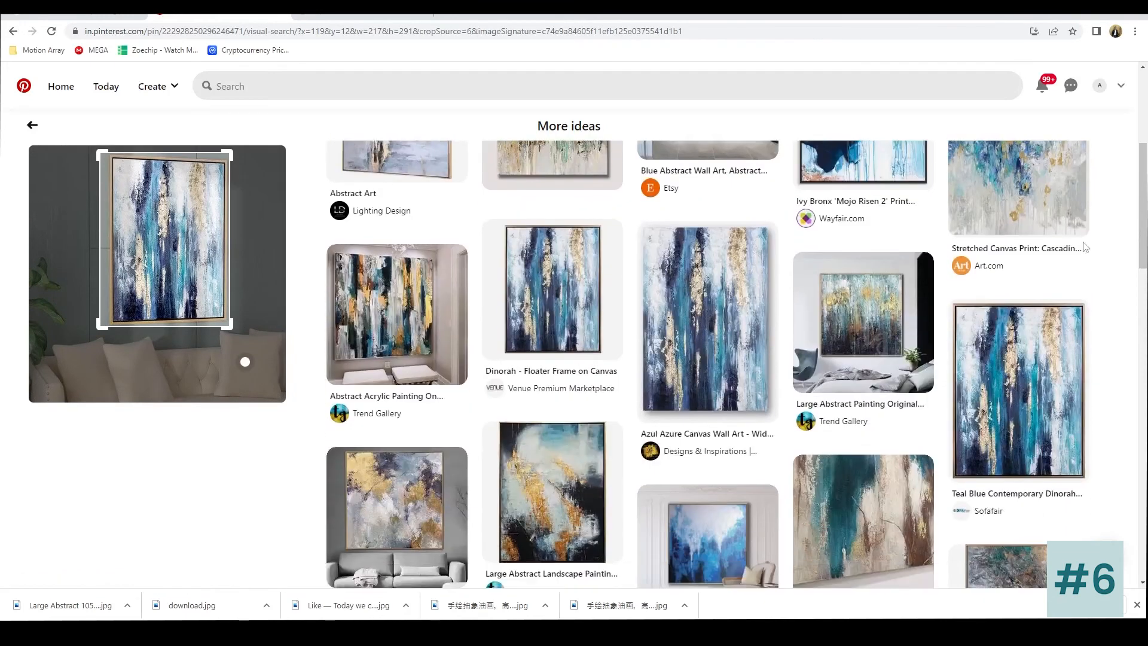
left_click(717, 323)
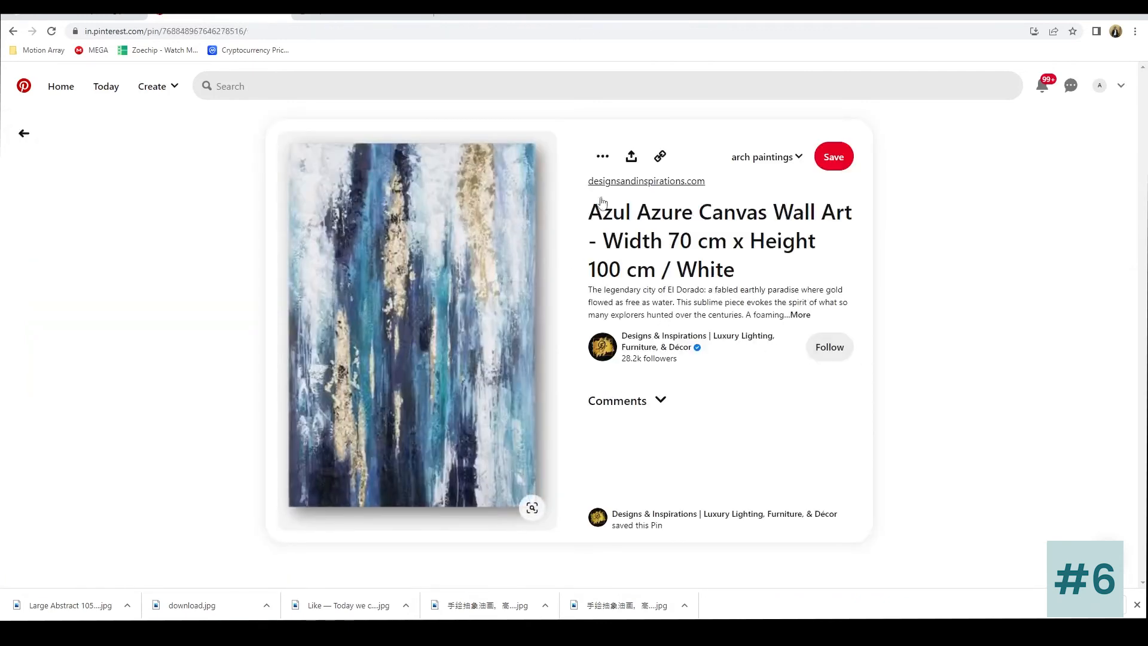
left_click(603, 156)
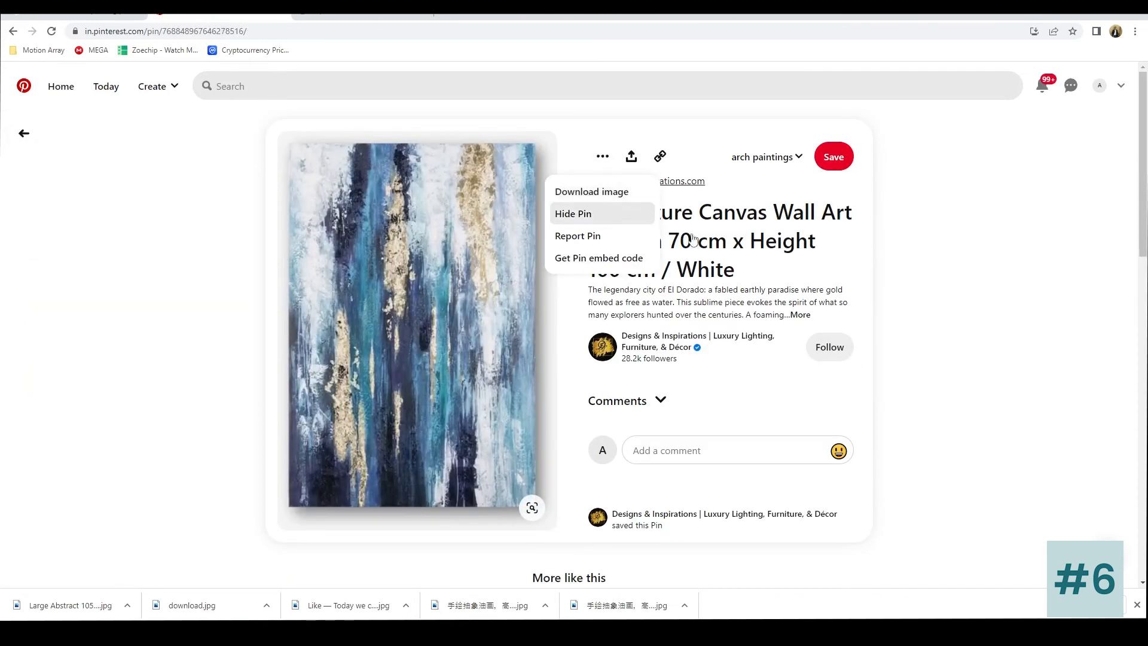
left_click(592, 191)
left_click(108, 611)
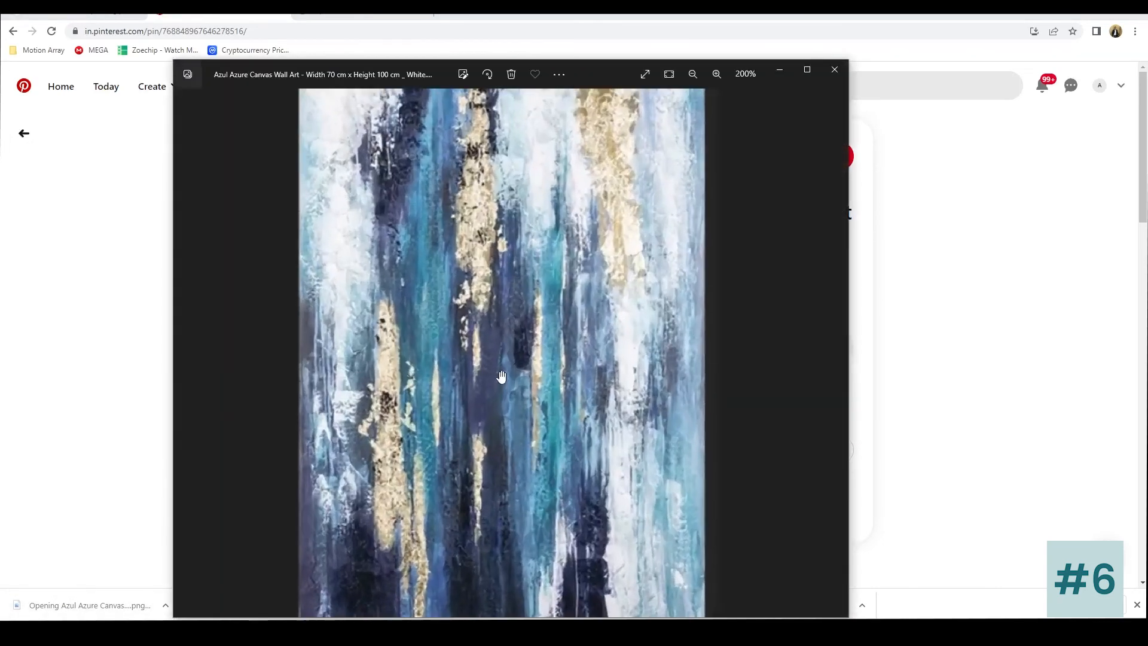
left_click(835, 70)
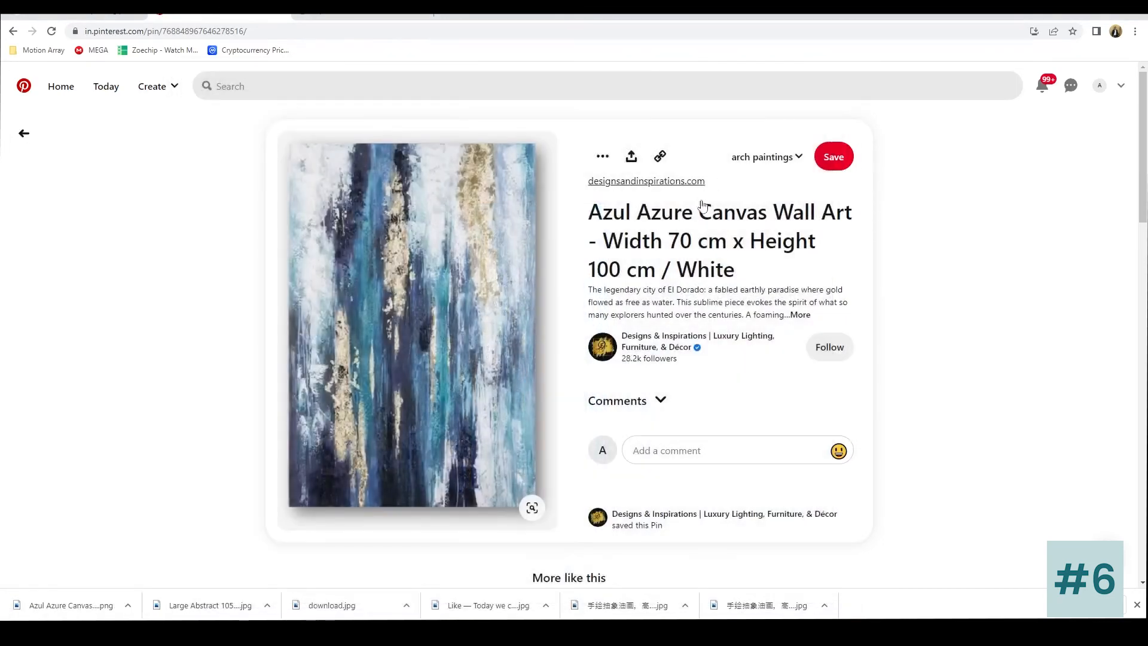
Step: Return to the visual search results, open the Teal Blue Contemporary Dinorah Wall Art pin, and download and preview its image
scroll(259, 196, "down", 5)
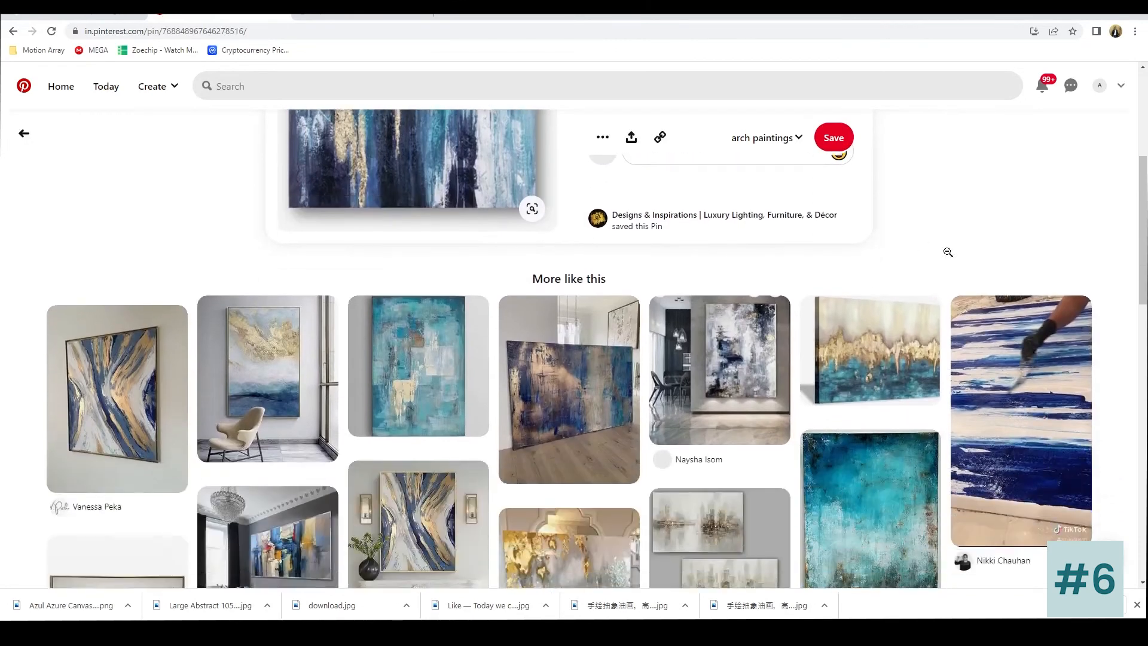
scroll(948, 253, "down", 5)
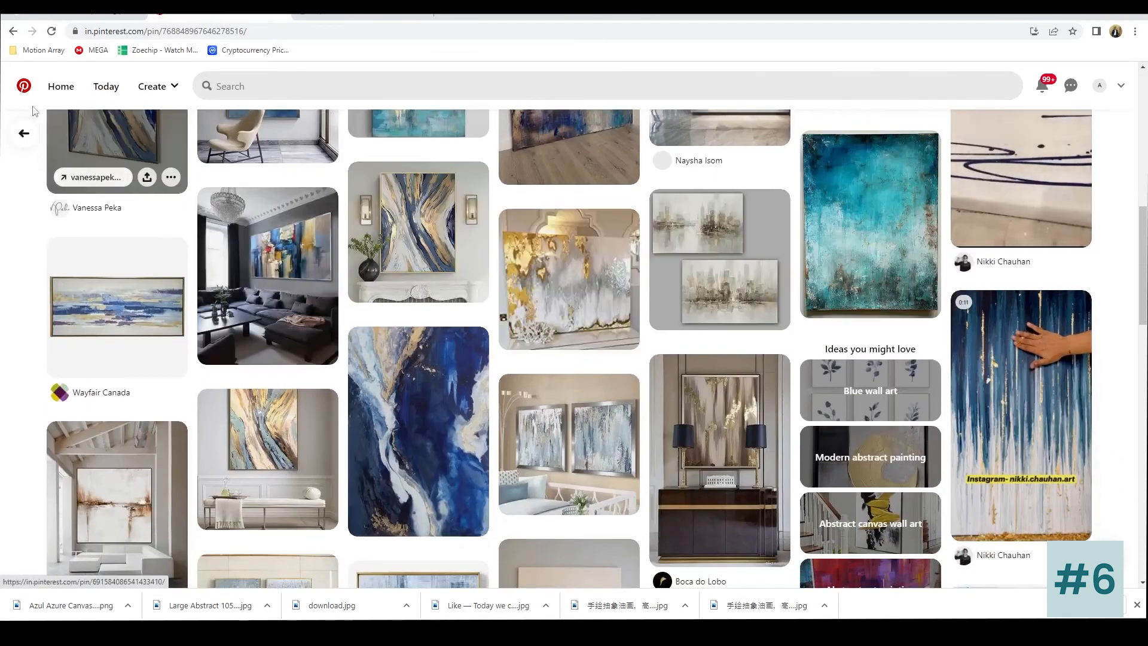
left_click(24, 137)
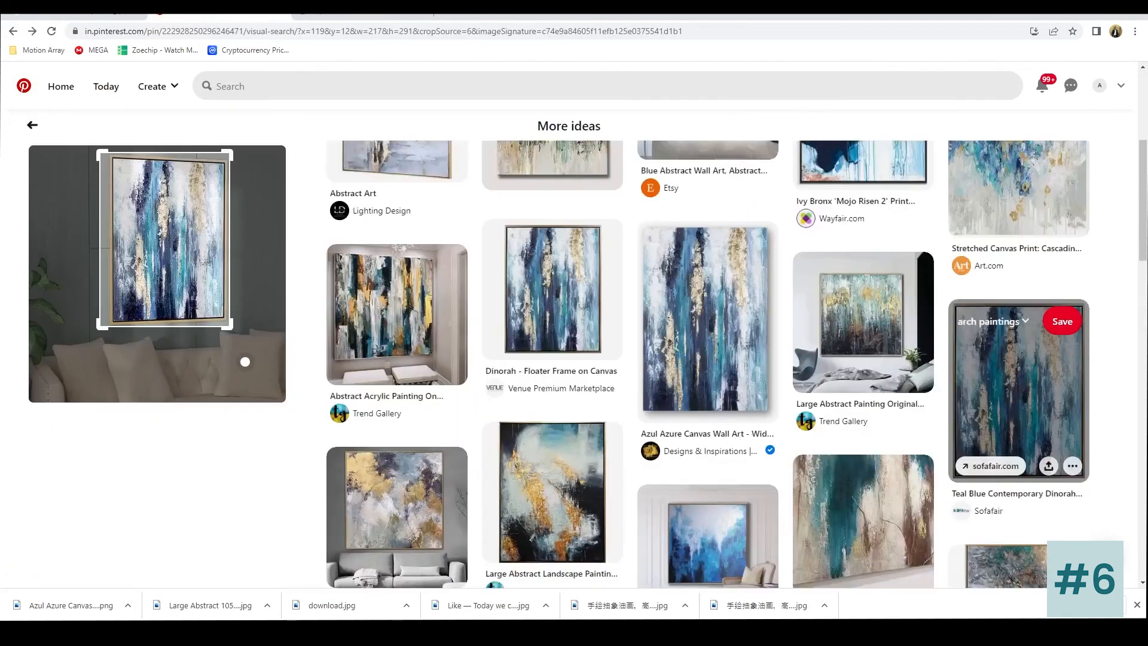
left_click(1029, 374)
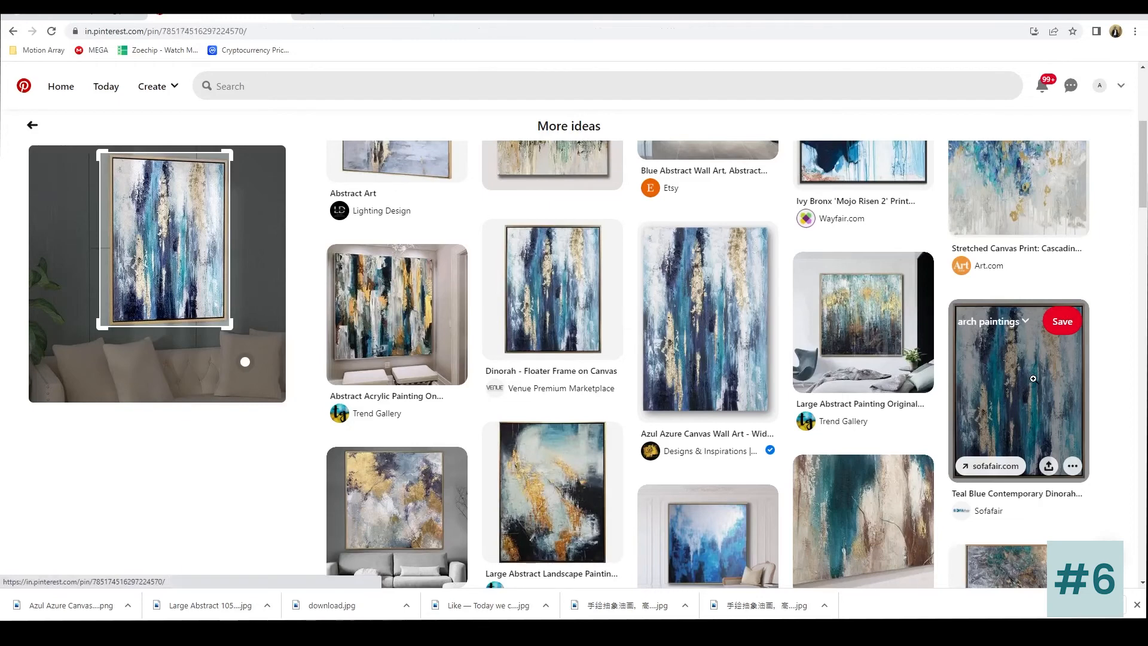
left_click(602, 157)
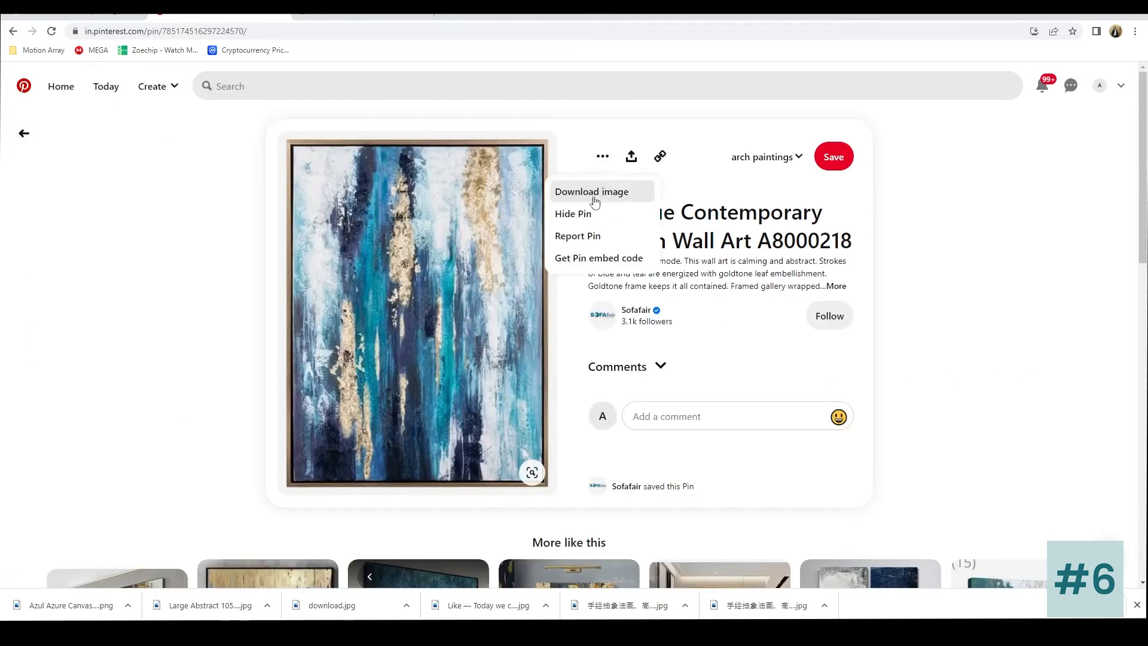
left_click(596, 193)
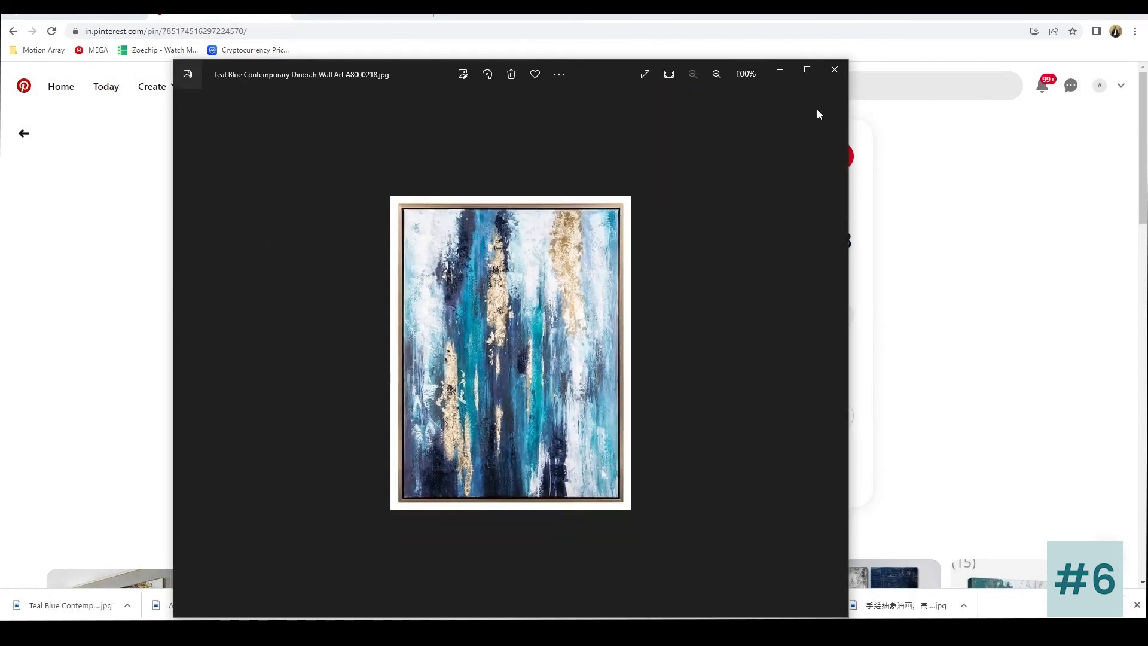
left_click(828, 77)
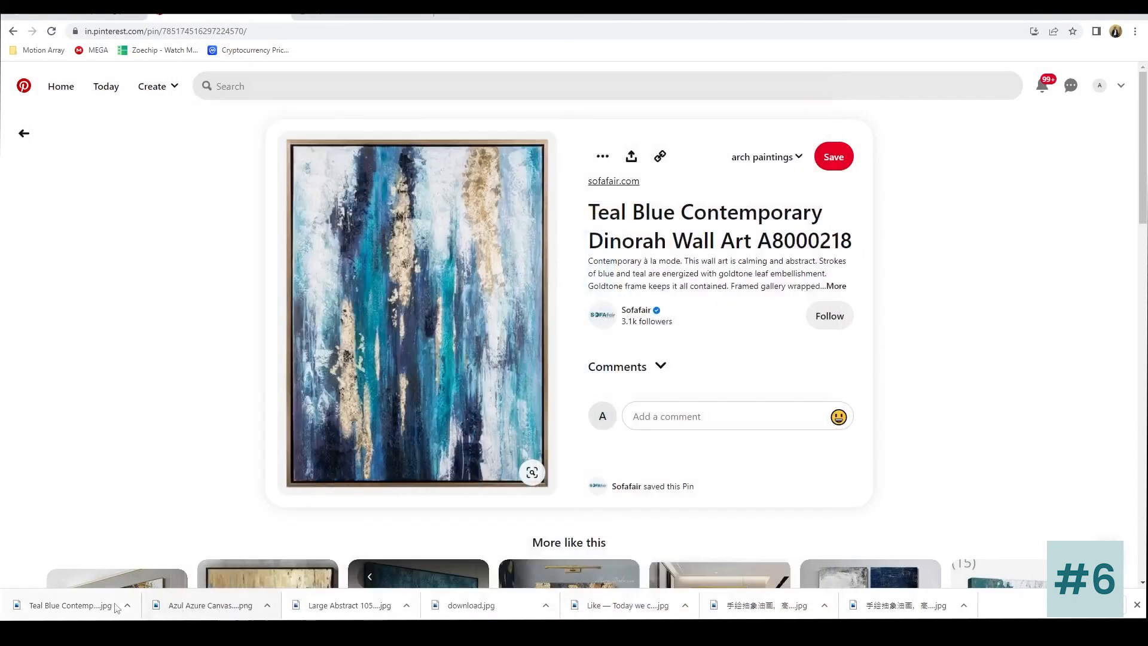
Step: Move the three paintings downloaded today from the Downloads folder into the VS Course Images folder
left_click(128, 605)
left_click(162, 564)
left_click_drag(713, 126, 239, 221)
right_click(178, 187)
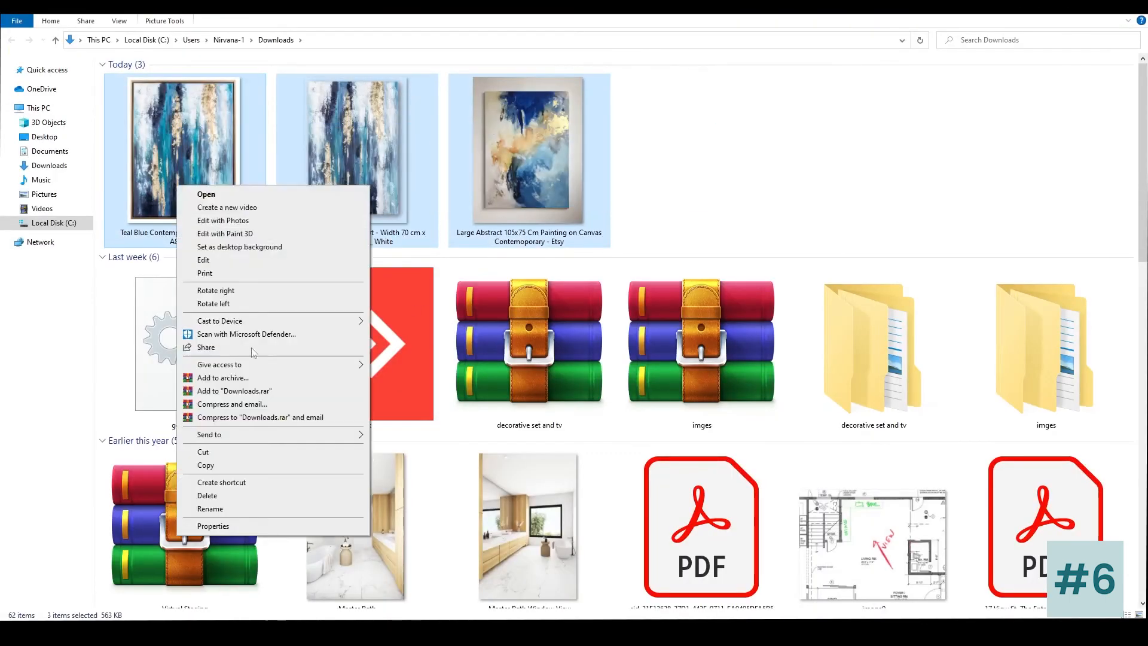
left_click(204, 452)
mouse_move(329, 595)
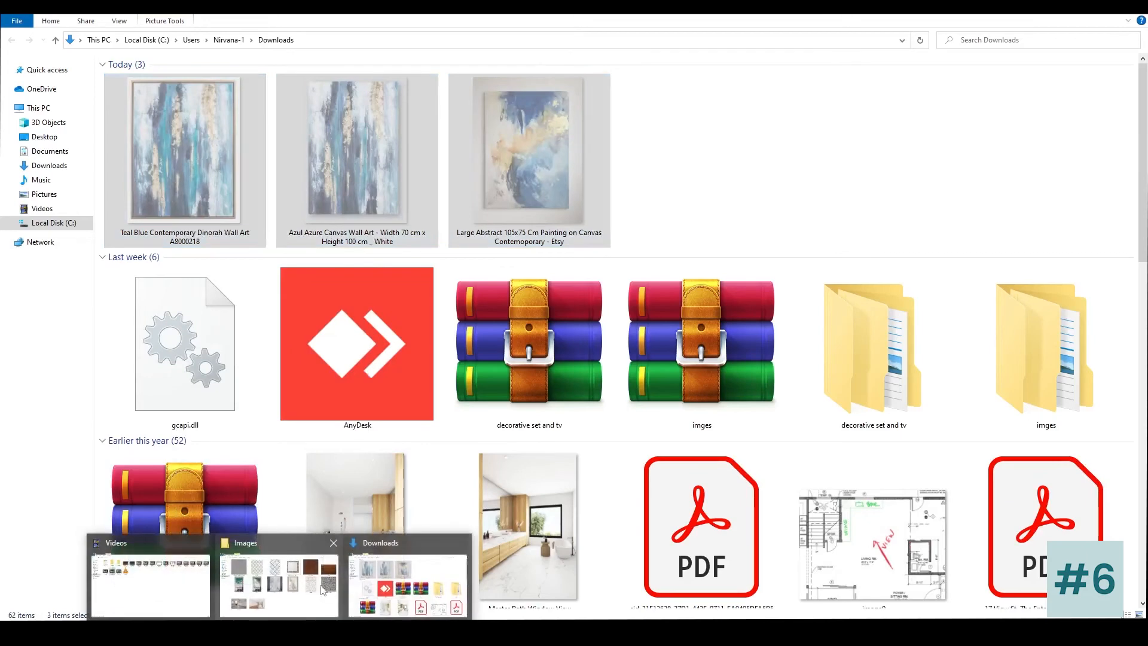
left_click(287, 583)
right_click(618, 477)
left_click(609, 369)
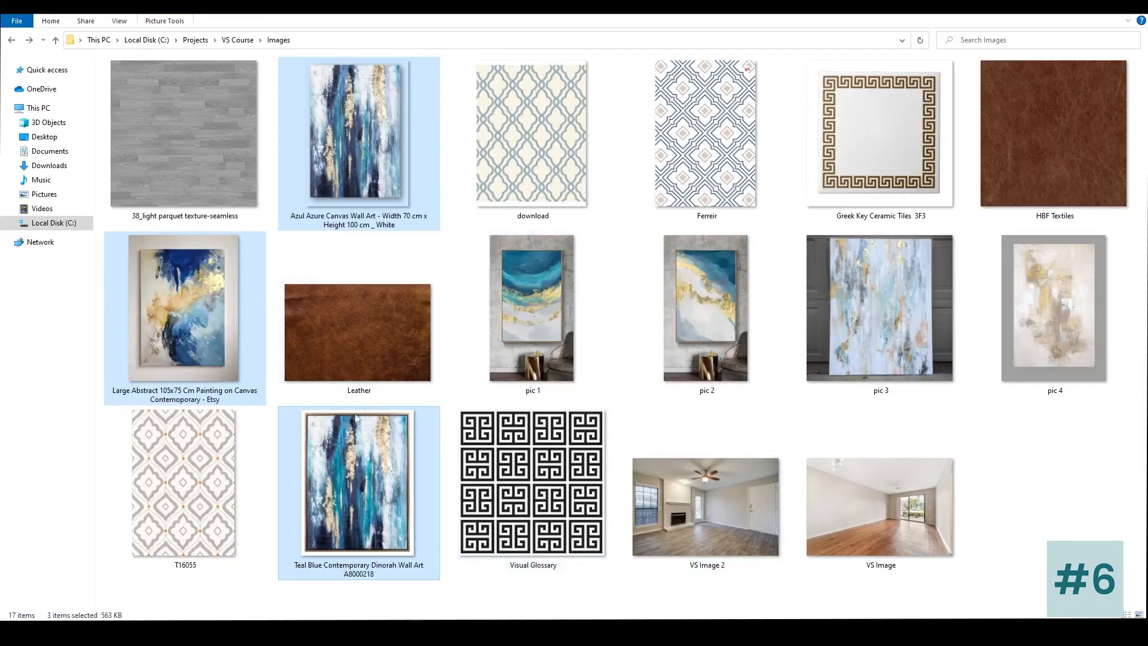
Step: Rename the Teal Blue Contemporary Dinorah Wall Art image as pic 5
left_click(339, 574)
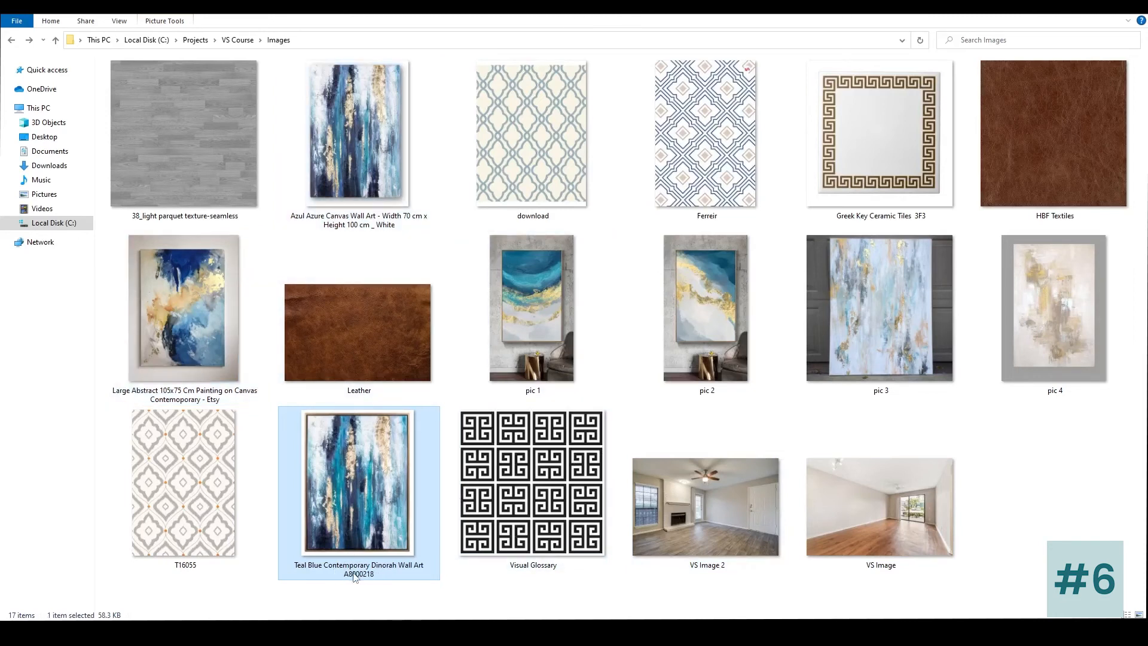
left_click(411, 573)
type("poc")
key("BackSpace")
key("BackSpace")
type("ic 5")
key("Return")
Step: Rename the Large Abstract 105x75 Cm painting image as pic 6
left_click(226, 400)
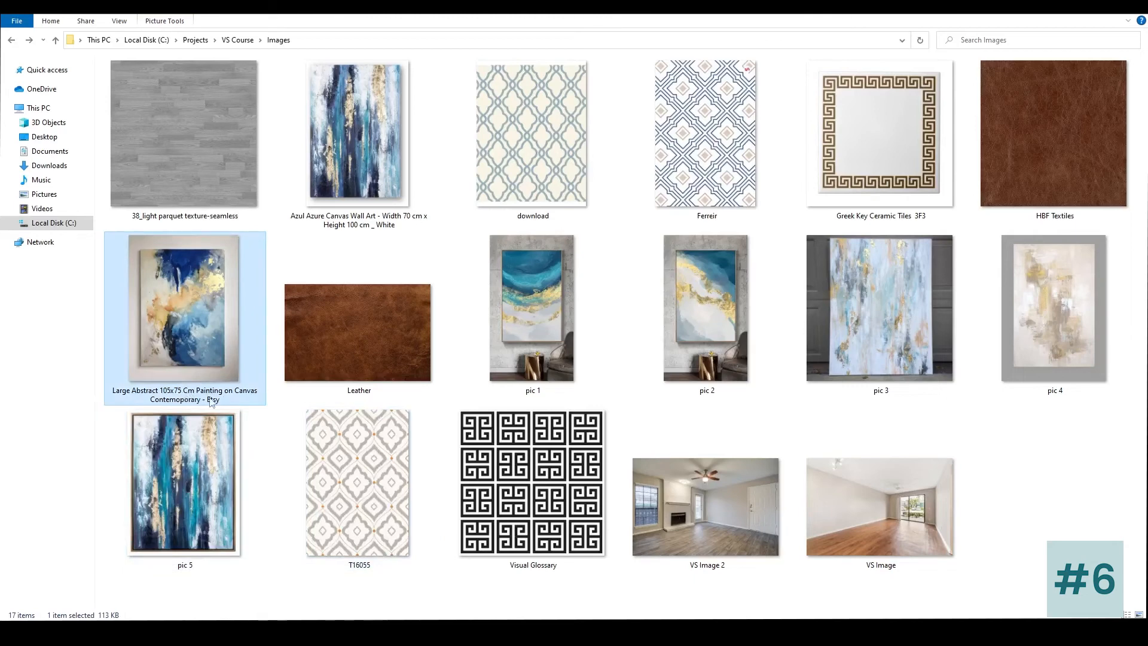
left_click(211, 399)
type("pic 6")
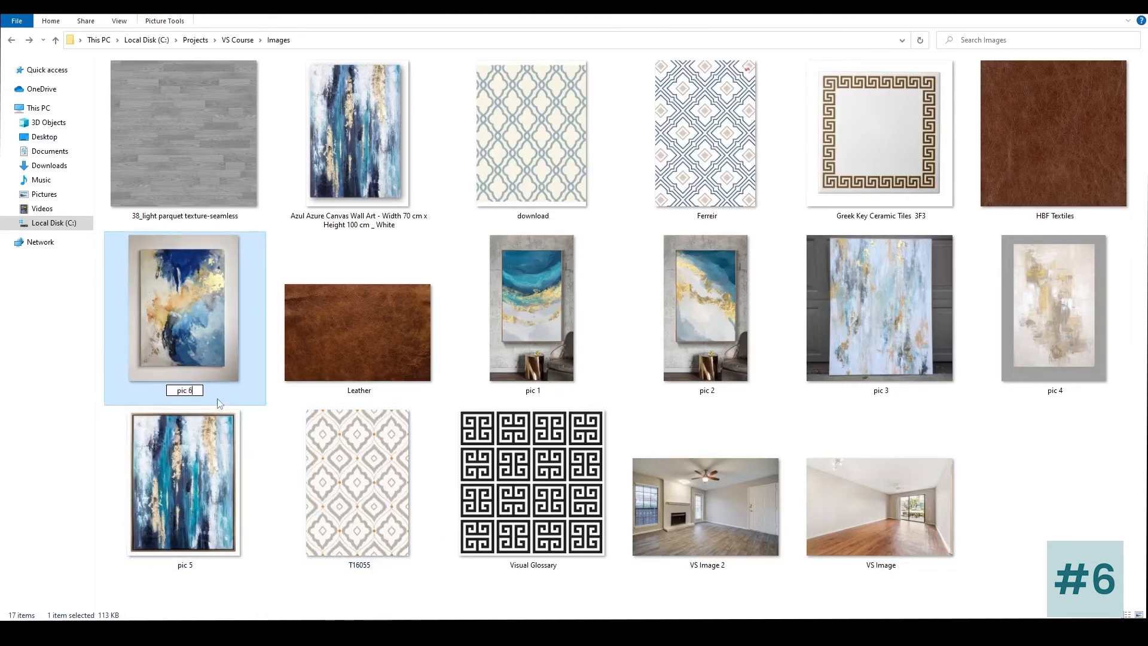
key("Return")
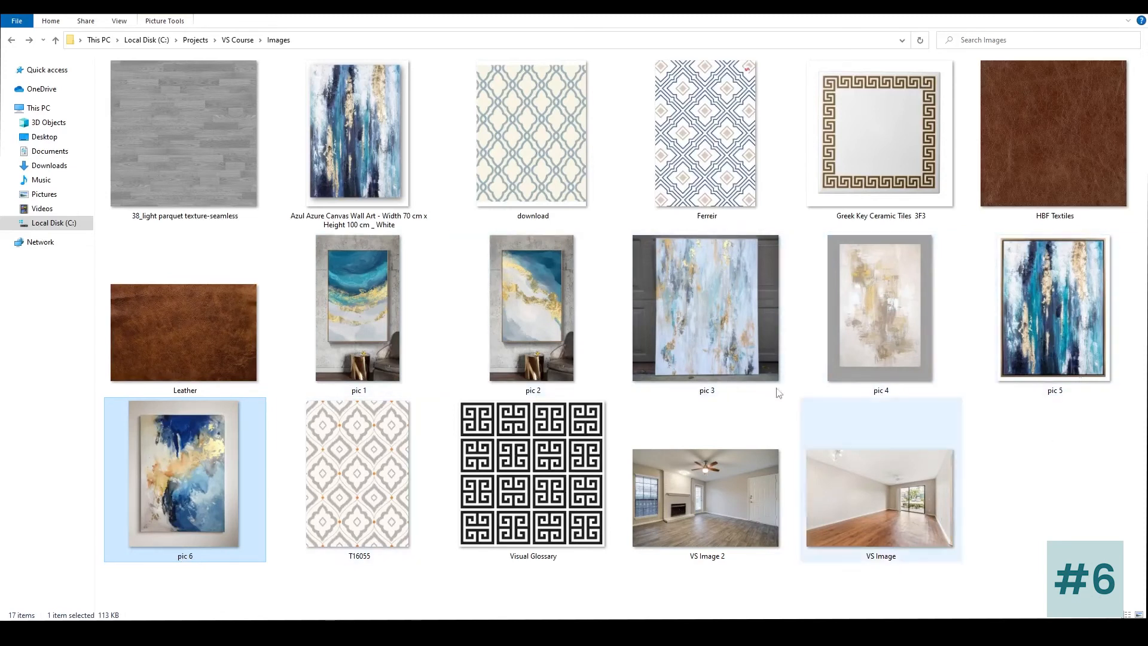
Step: Rename the Azul Azure Canvas Wall Art image as pic 7
left_click(371, 221)
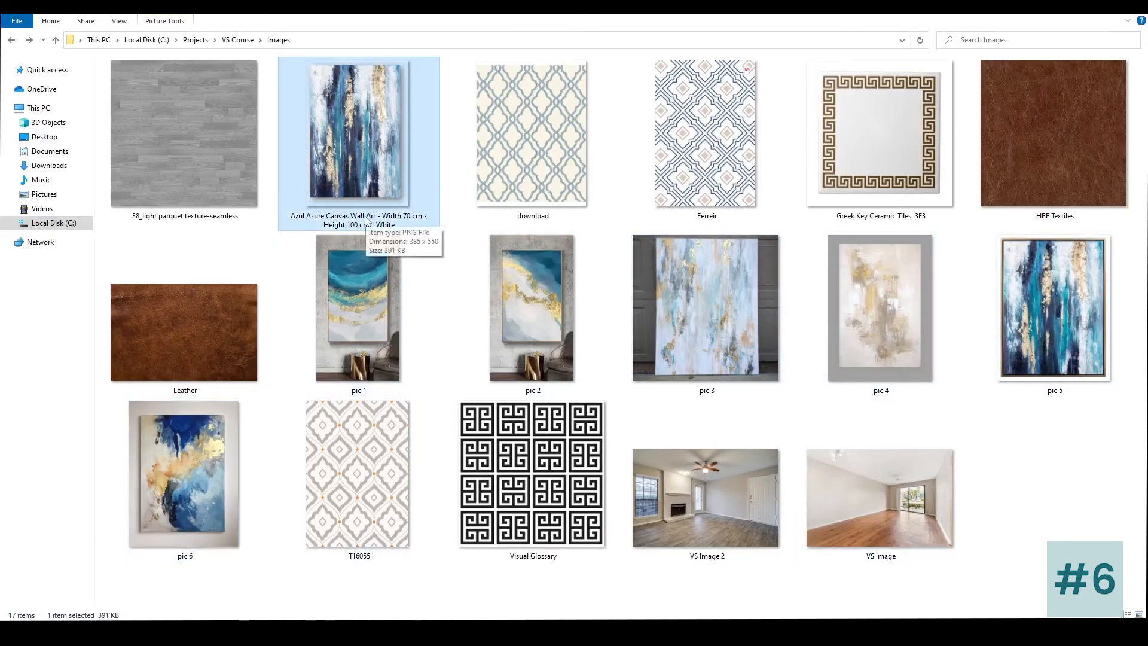
left_click(367, 220)
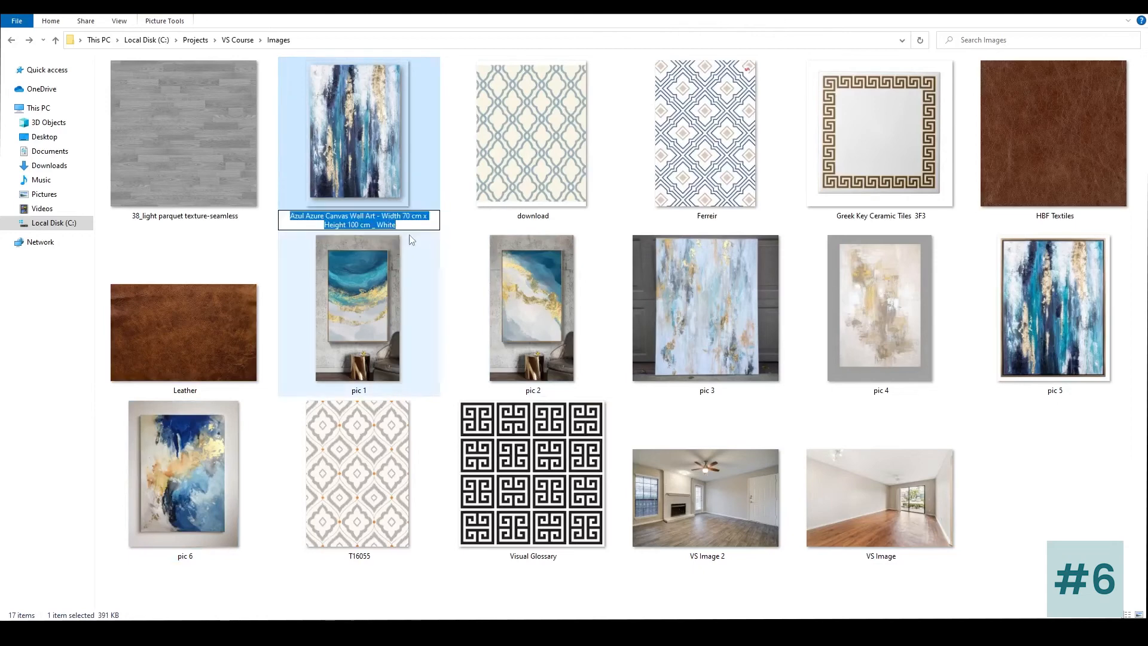
type("pic 7")
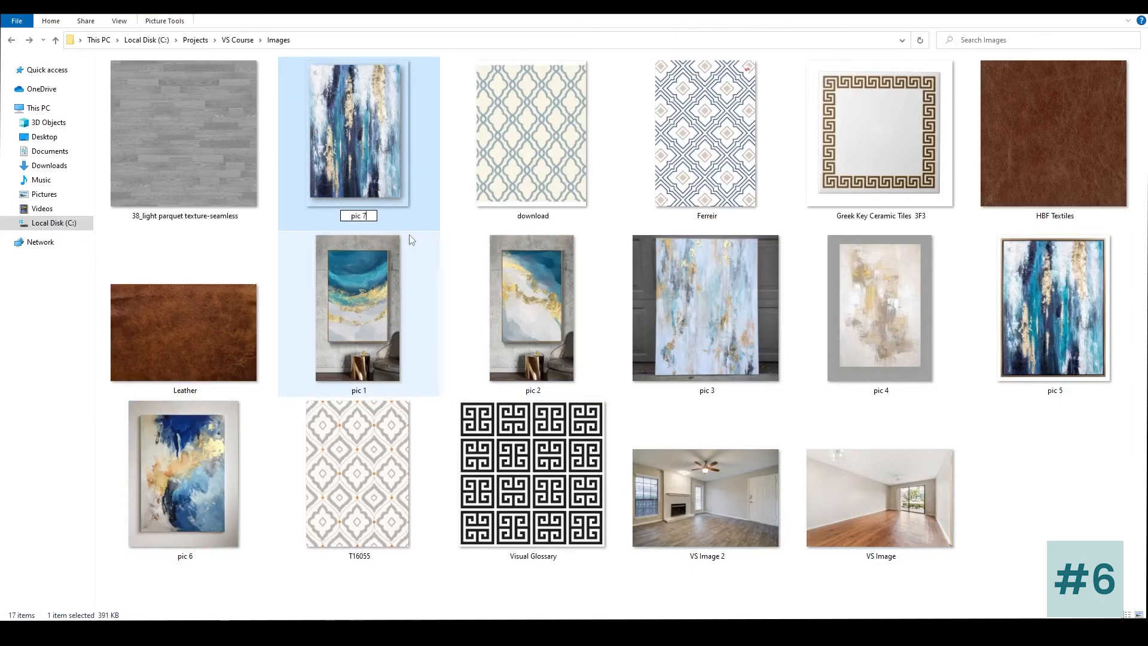
key("Return")
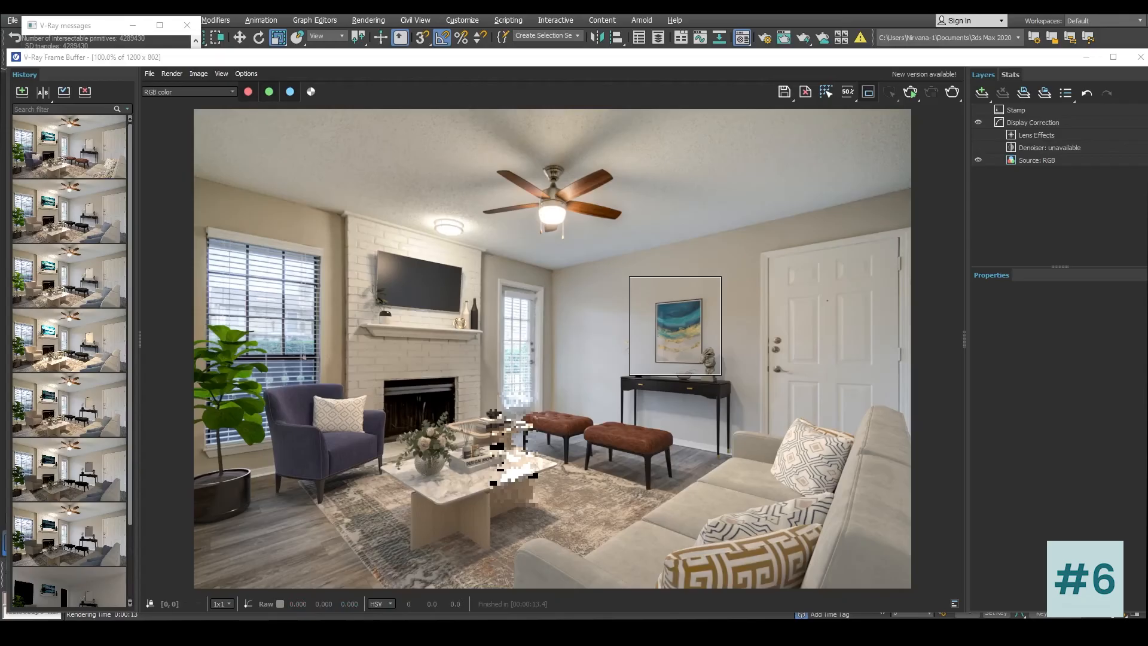
Step: In 3ds Max, minimize the render window and replace the wall picture's diffuse bitmap with pic 5 from the Images folder
left_click_drag(1044, 62, 839, 81)
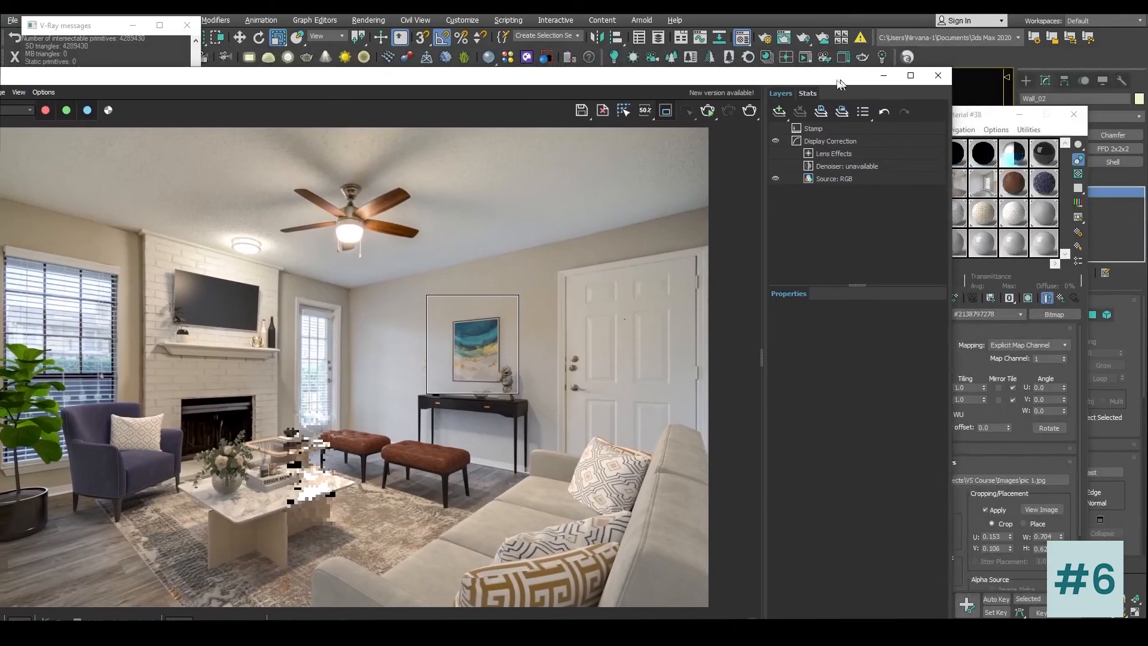
left_click(882, 76)
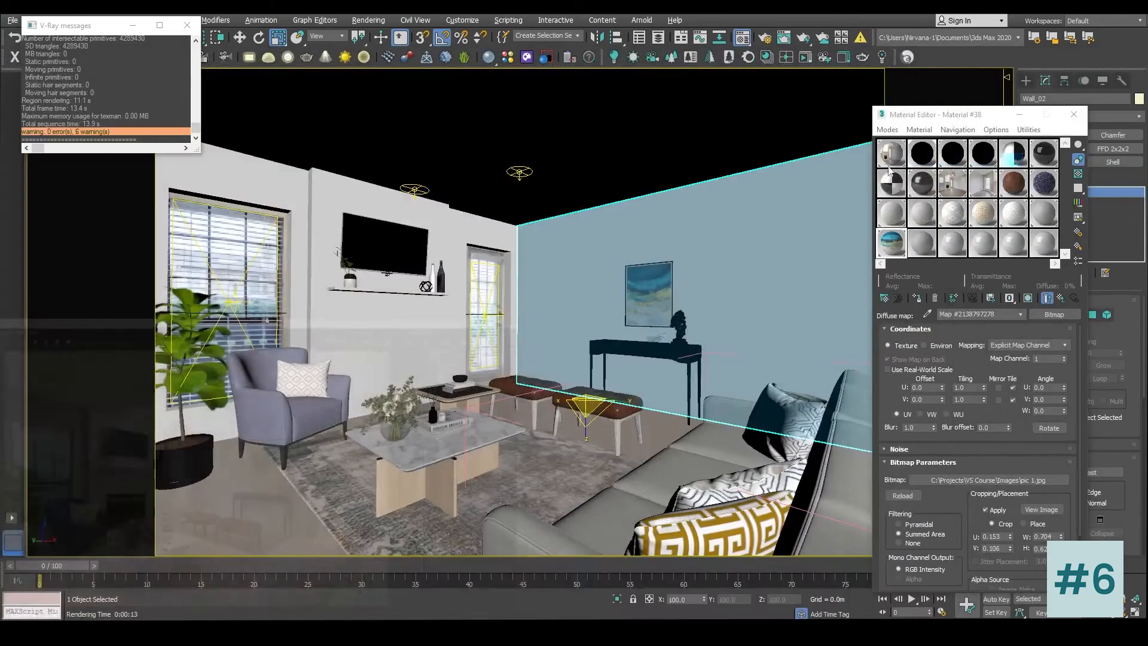
left_click(651, 291)
left_click(999, 480)
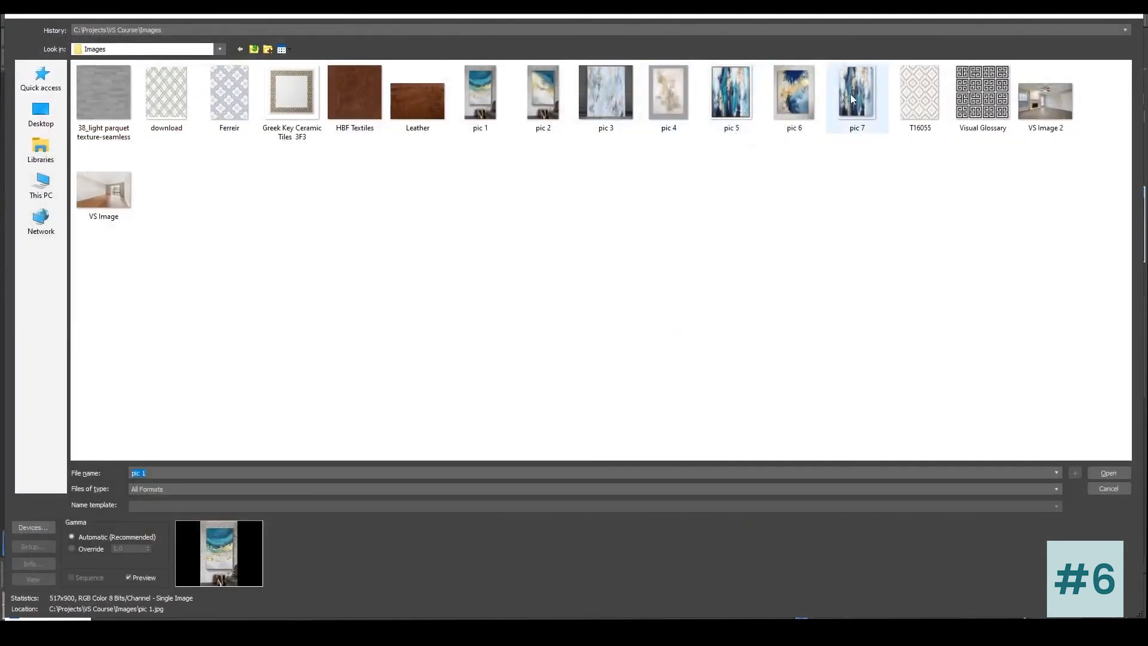
double_click(731, 96)
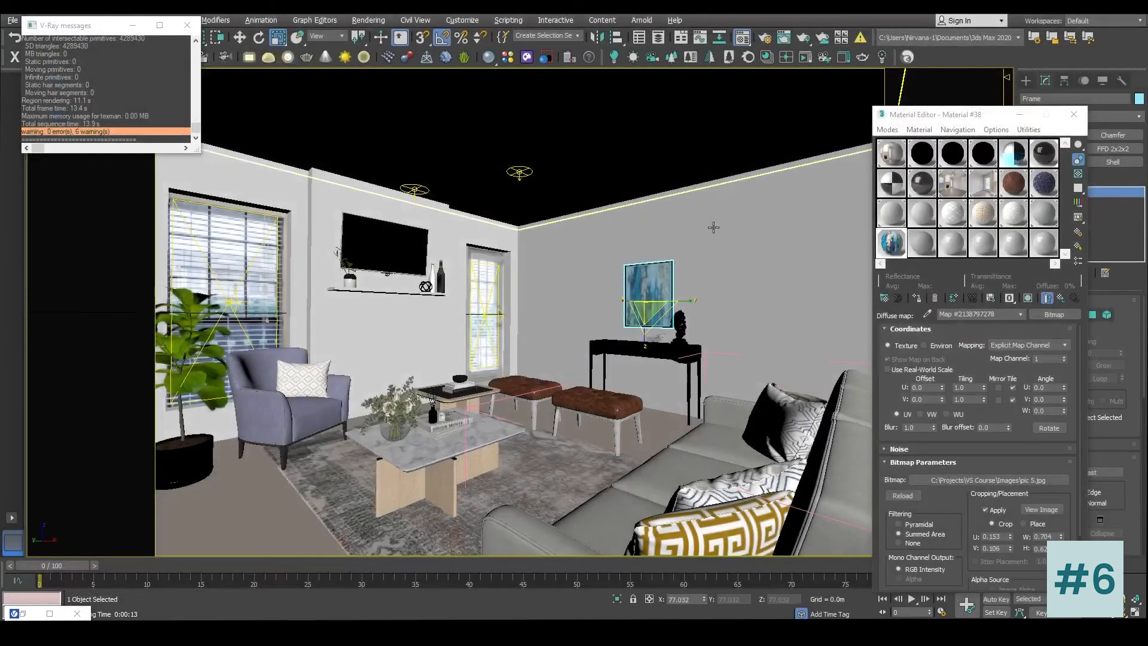
Step: Crop the pic 5 bitmap to the painting inside its frame, at about U 0.061, V 0.045, W 0.877 and H 0.91
left_click(1059, 513)
left_click_drag(287, 223, 267, 205)
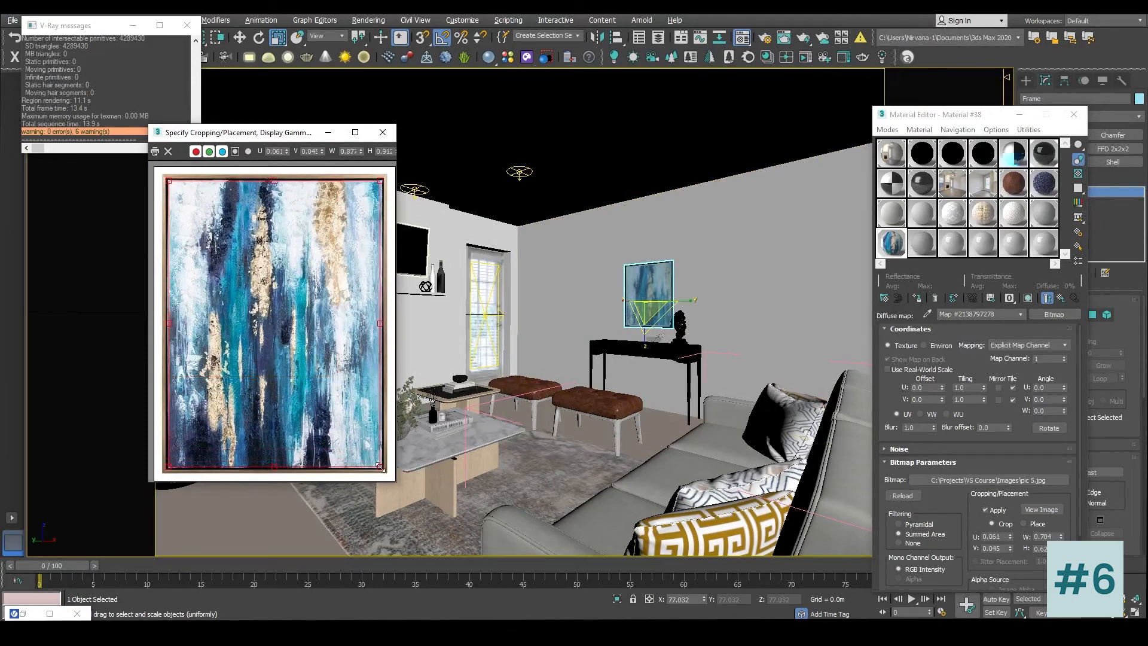
left_click(383, 133)
Step: Render the region around the wall picture again to test the pic 5 painting above the console table
left_click(616, 166)
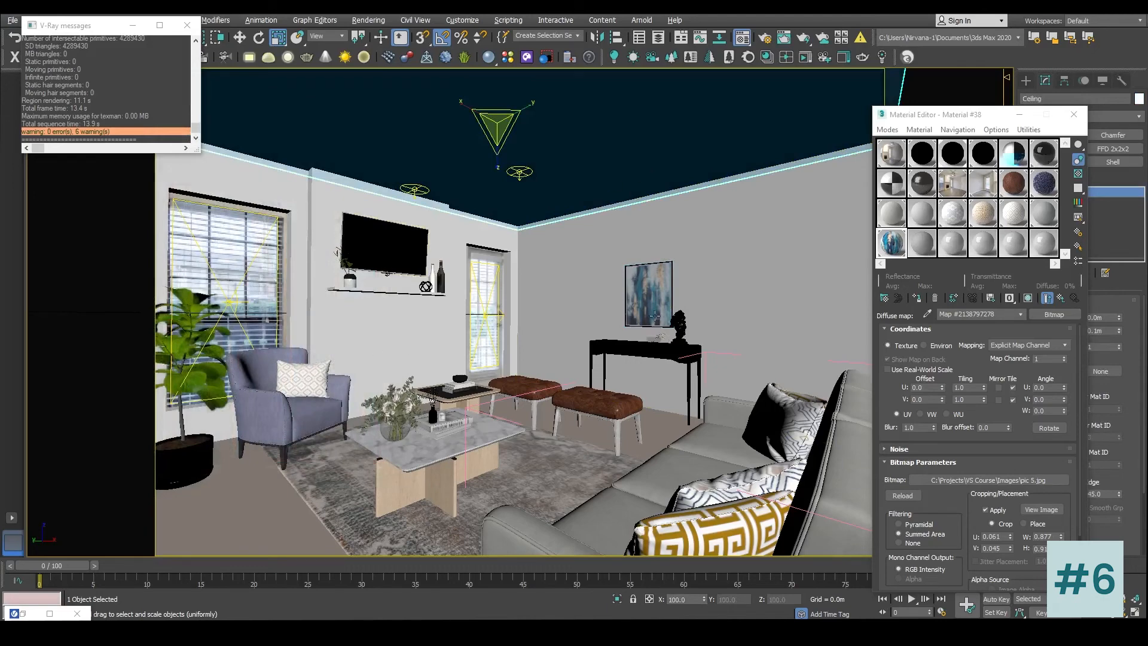
right_click(718, 207)
left_click(759, 366)
left_click(741, 113)
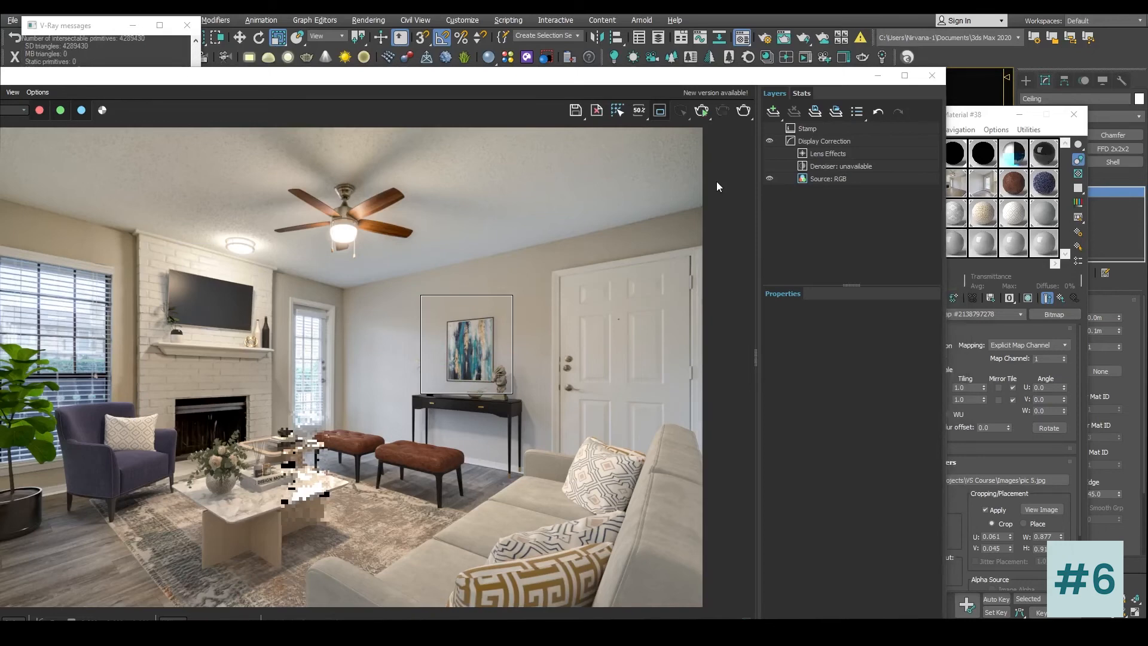
Step: Minimize the render window and scale up the wall picture frame uniformly to about 104.6%
left_click(878, 77)
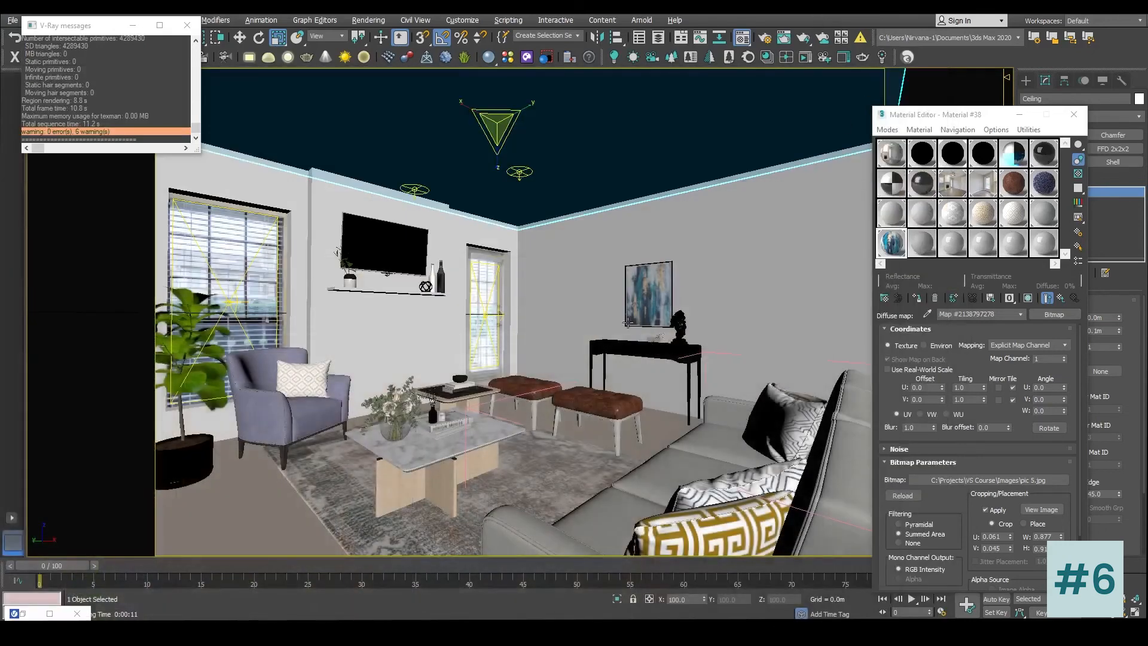
left_click(662, 294)
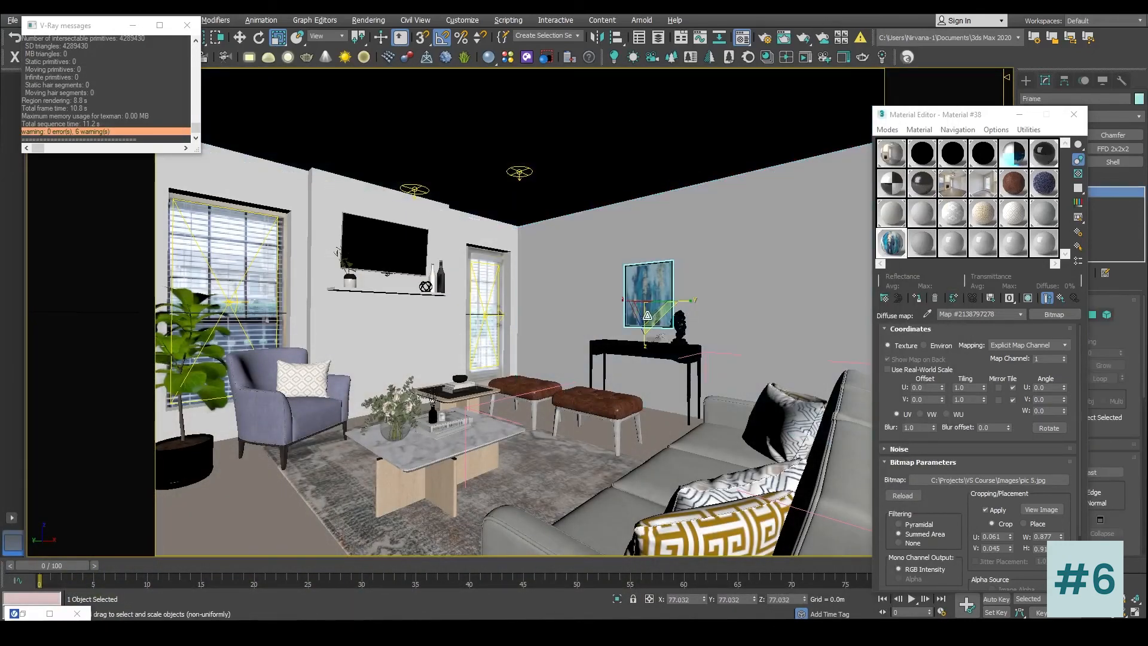
left_click_drag(648, 309, 650, 287)
left_click(696, 313)
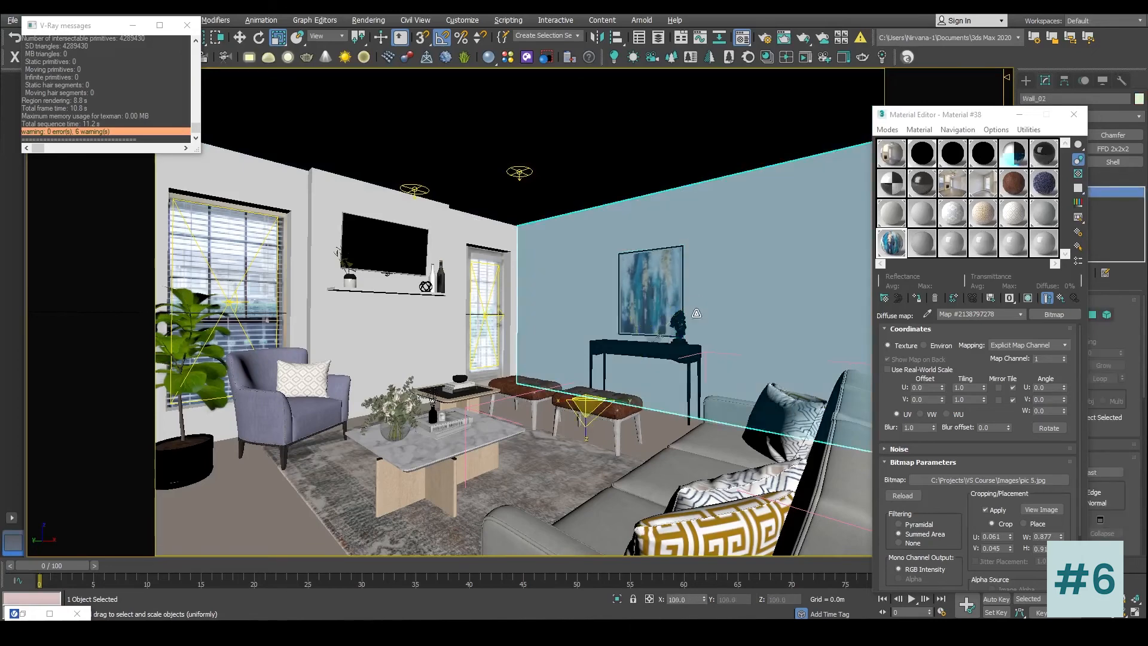
Step: Close the Material Editor and isolate the picture frame in a front-facing perspective view
left_click(1073, 114)
key("p")
key("z")
mouse_move(685, 268)
middle_mouse_down("alt")
mouse_move(653, 294)
mouse_move(697, 253)
mouse_move(689, 320)
middle_mouse_up("alt")
scroll(653, 285, "up", 1)
key("alt+q")
scroll(656, 152, "up", 5)
scroll(680, 206, "down", 6)
mouse_move(618, 205)
middle_mouse_down("alt")
mouse_move(605, 203)
mouse_move(604, 254)
mouse_move(628, 219)
middle_mouse_up("alt")
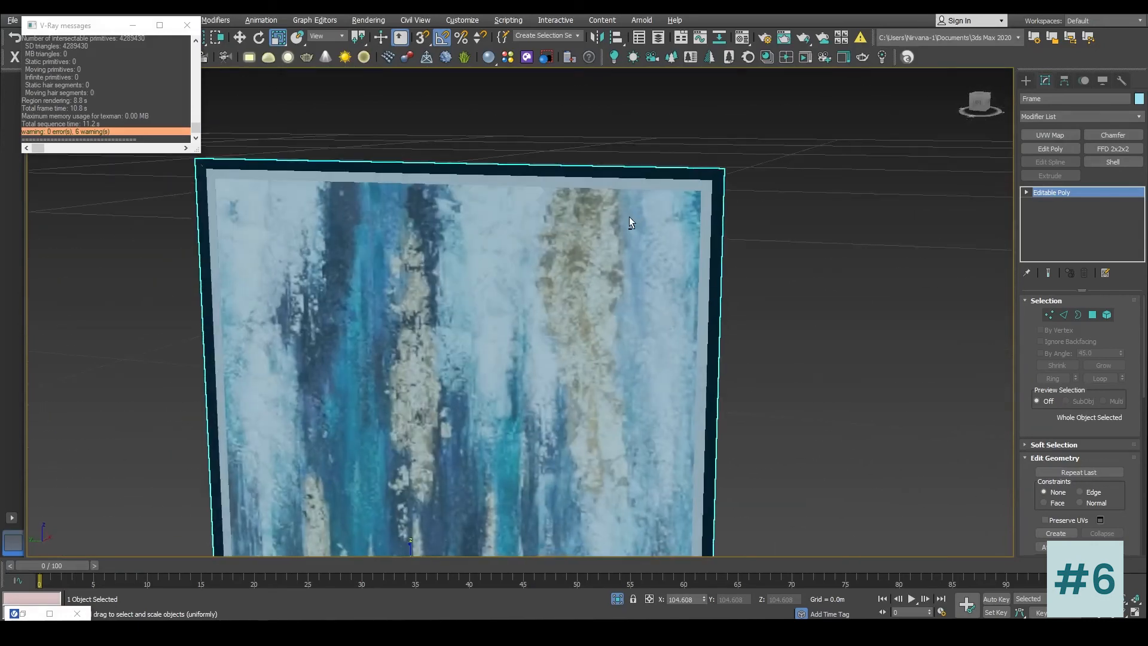
Step: Enlarge the isolated frame further, lower its top-edge vertices, and exit isolation
scroll(604, 320, "down", 6)
left_click_drag(605, 320, 757, 323)
left_click(1052, 314)
left_click_drag(777, 107, 410, 196)
key("w")
left_click_drag(591, 108, 591, 164)
left_click(618, 599)
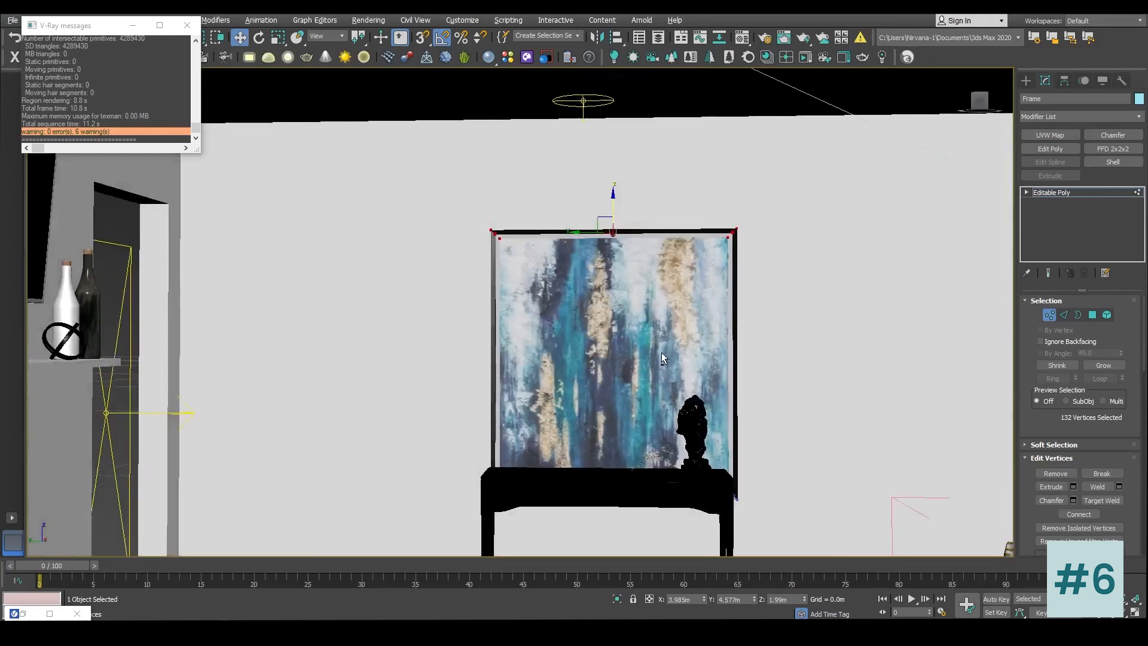
Step: Raise the bottom-edge vertices of the picture frame so it sits just above the console table
middle_click_drag(661, 353, 676, 288)
left_click_drag(885, 351, 439, 525)
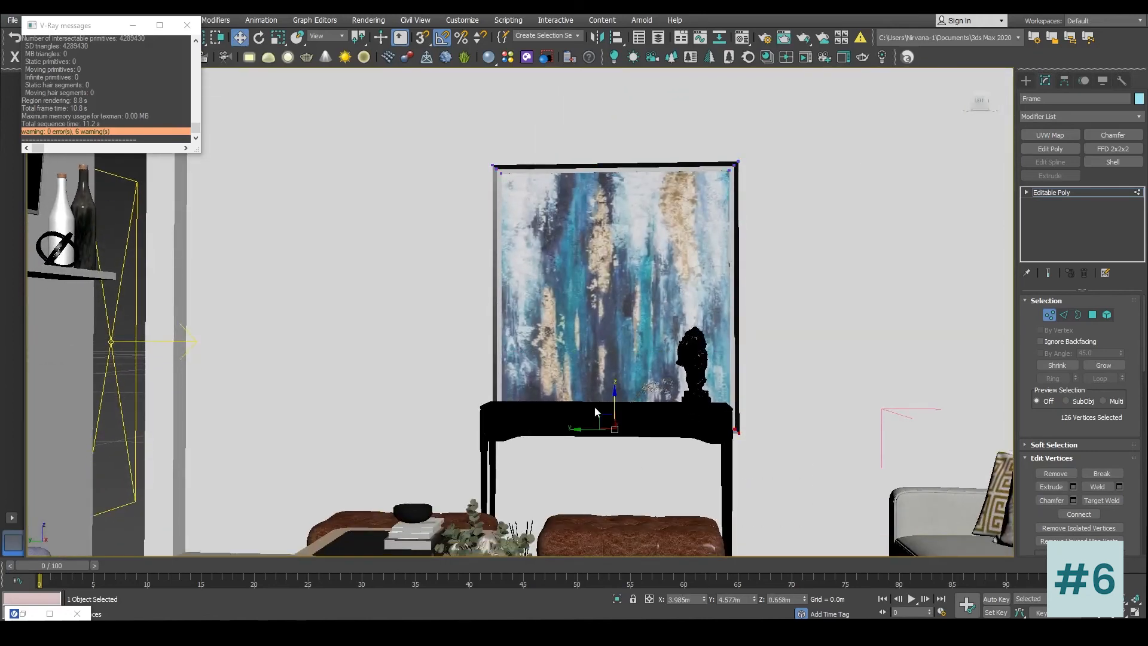
left_click_drag(616, 403, 617, 363)
Step: Move the side vertices of the picture frame inward to narrow it, and return to the camera view
left_click_drag(693, 134, 819, 466)
mouse_move(709, 274)
left_mouse_down()
mouse_move(664, 275)
mouse_move(614, 301)
left_mouse_up()
left_click_drag(451, 410, 452, 409)
left_click_drag(476, 276, 498, 275)
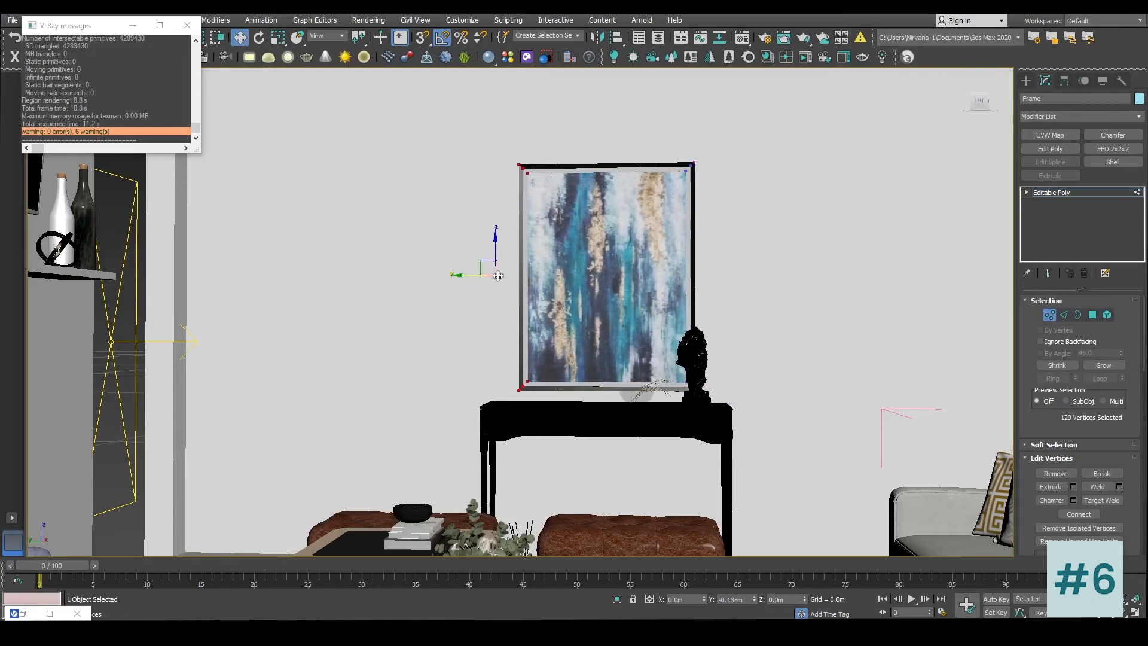
scroll(640, 311, "down", 3)
mouse_move(639, 310)
middle_mouse_down("alt")
mouse_move(605, 312)
mouse_move(622, 313)
middle_mouse_up("alt")
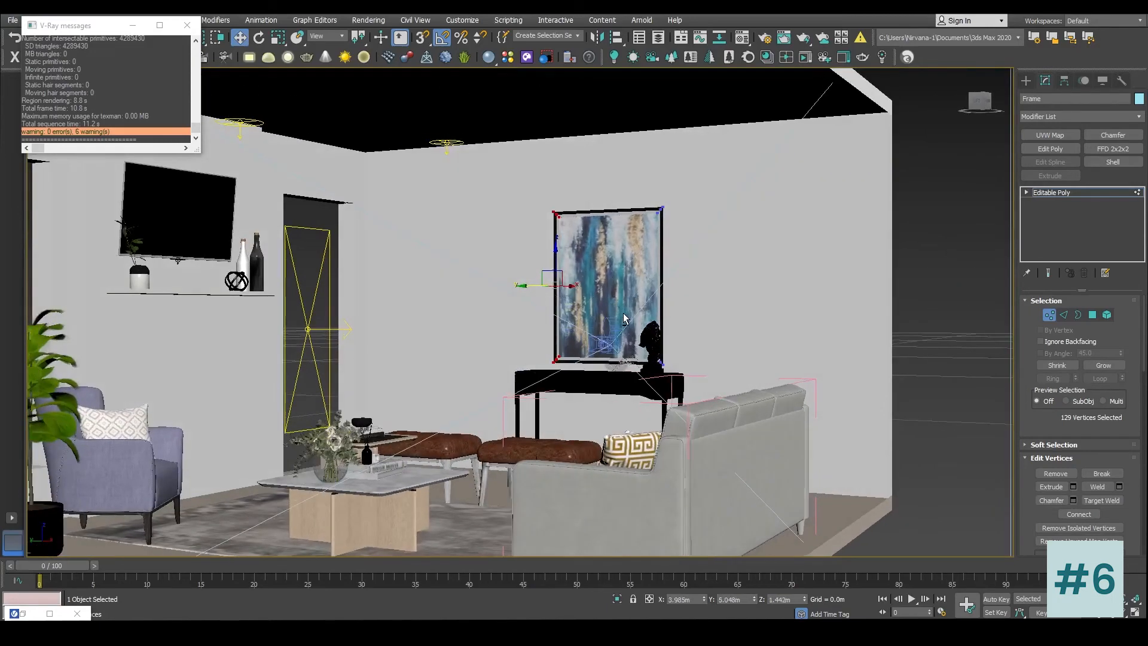
key("c")
left_click(1026, 80)
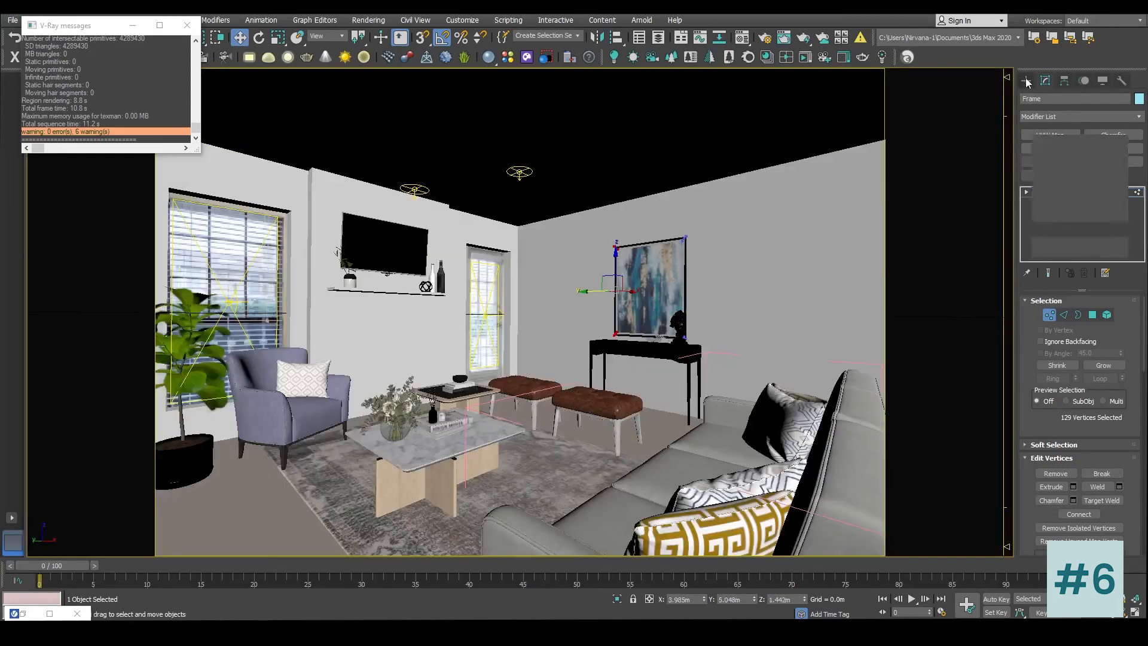
left_click(725, 429)
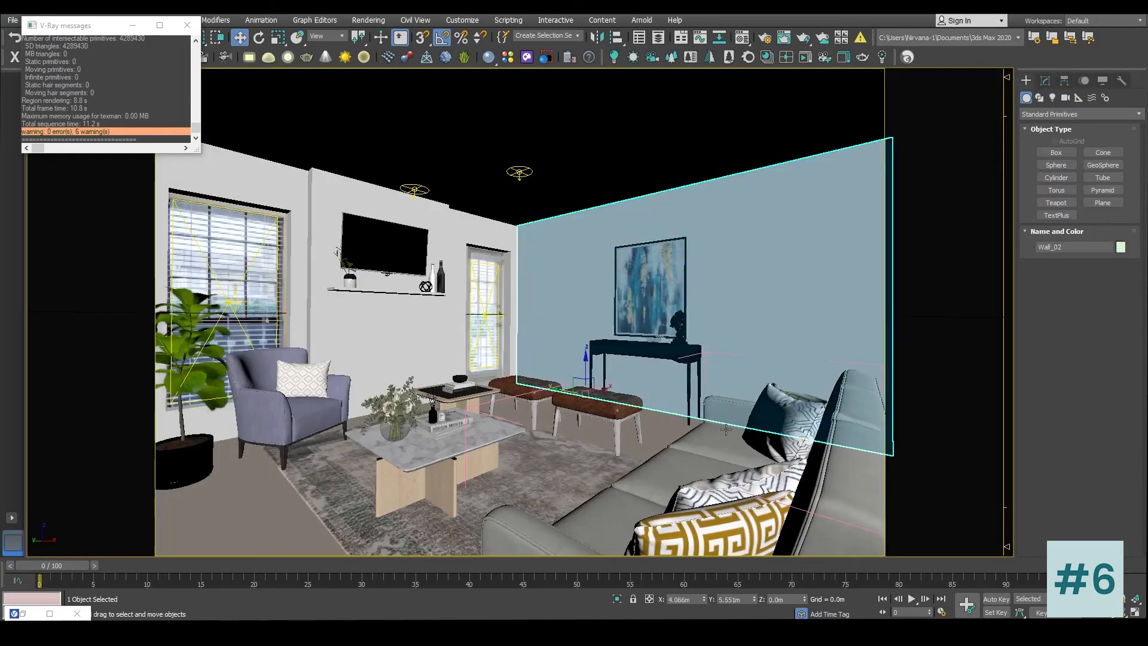
Step: Enlarge the render region around the wall picture and render it in the V-Ray frame buffer
right_click(703, 233)
left_click(730, 389)
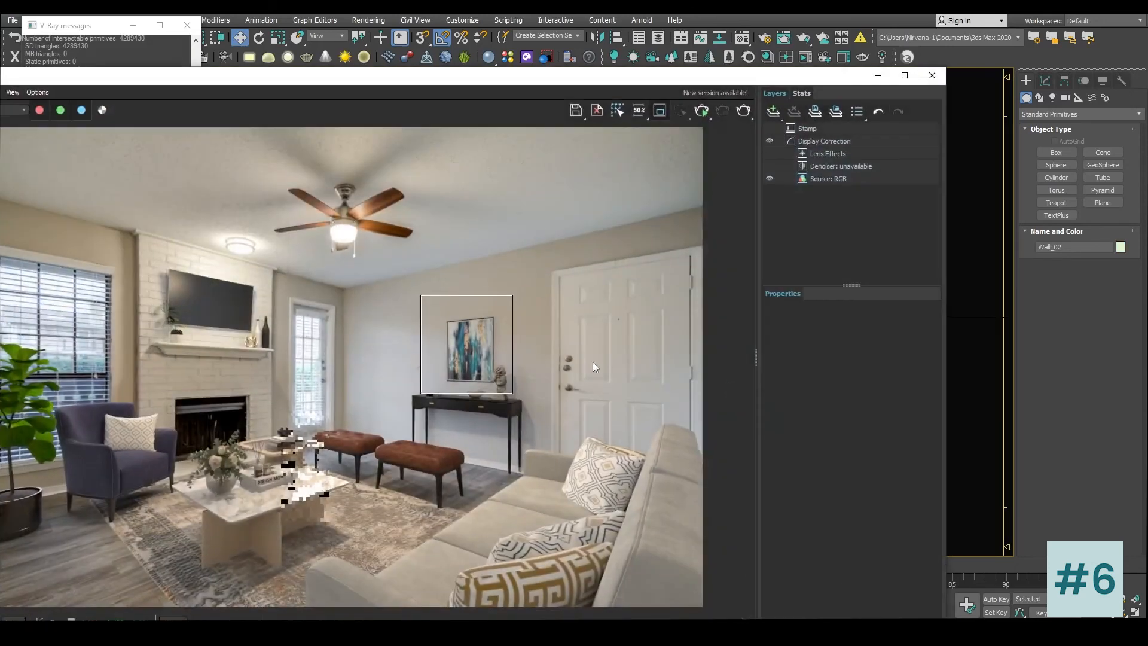
left_click_drag(513, 295, 534, 269)
left_click_drag(421, 393, 400, 412)
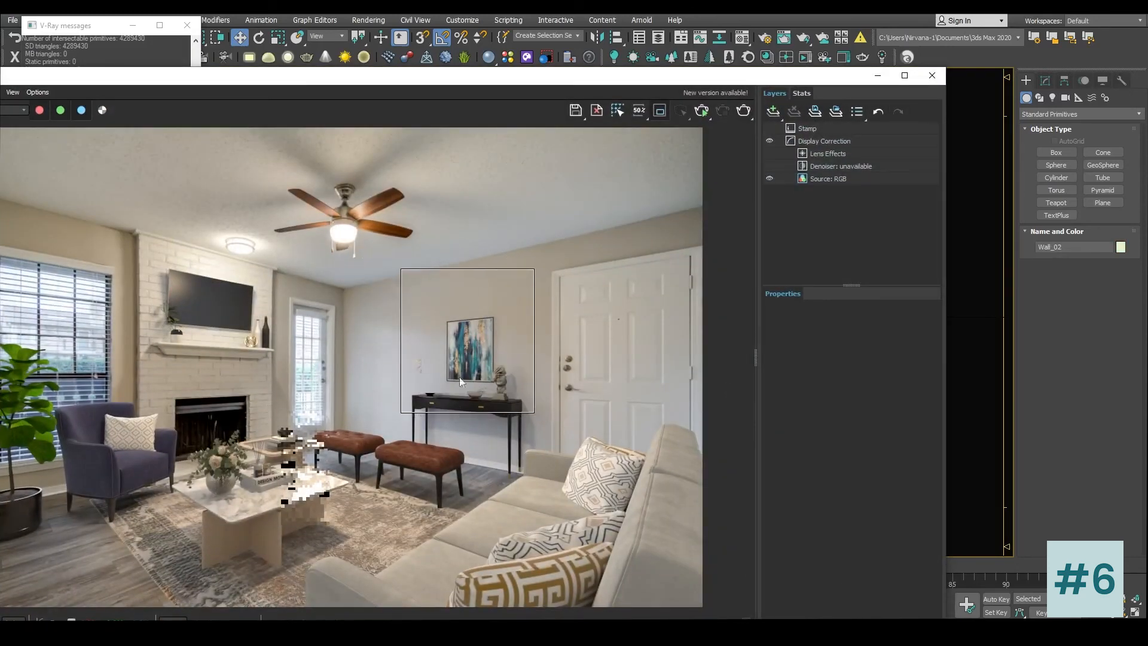
left_click(746, 111)
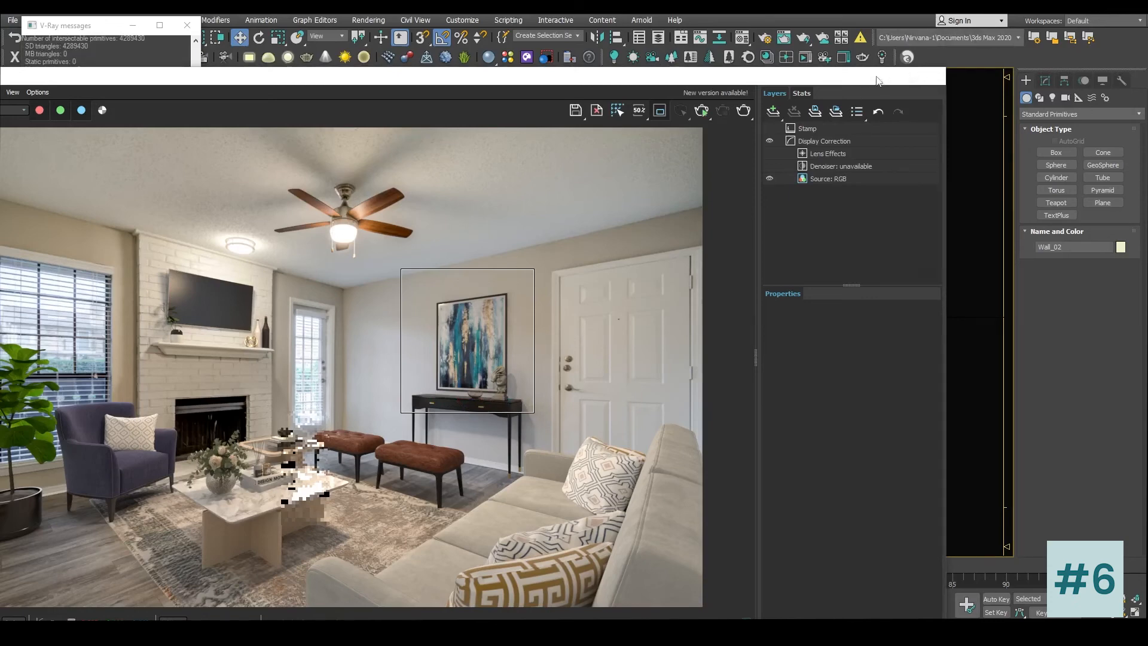
Step: Apply the beige patterned sample material to the armchair pillow and close the Material Editor
left_click(877, 75)
left_click(302, 381)
left_click(742, 39)
left_click_drag(983, 214, 306, 384)
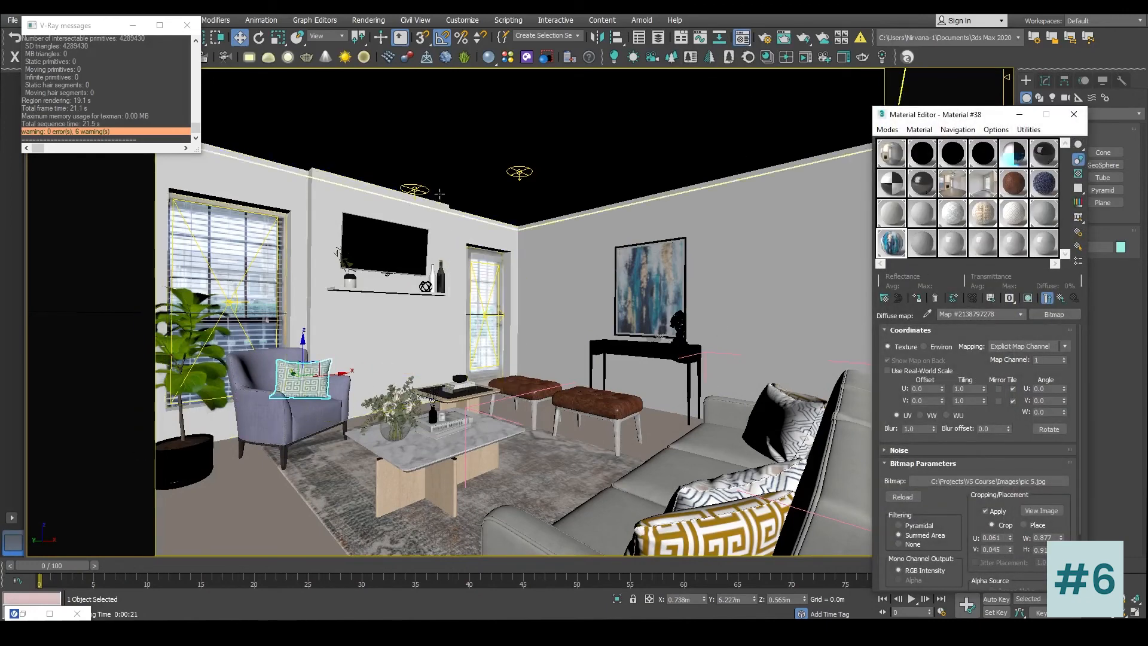
left_click(439, 194)
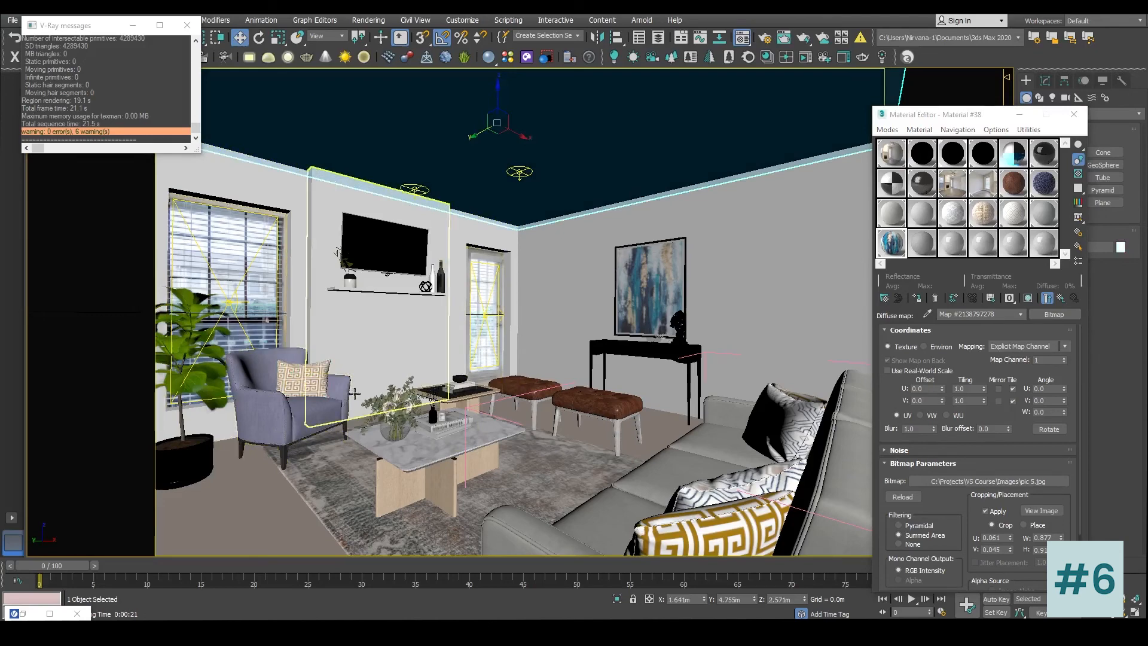
left_click(435, 263)
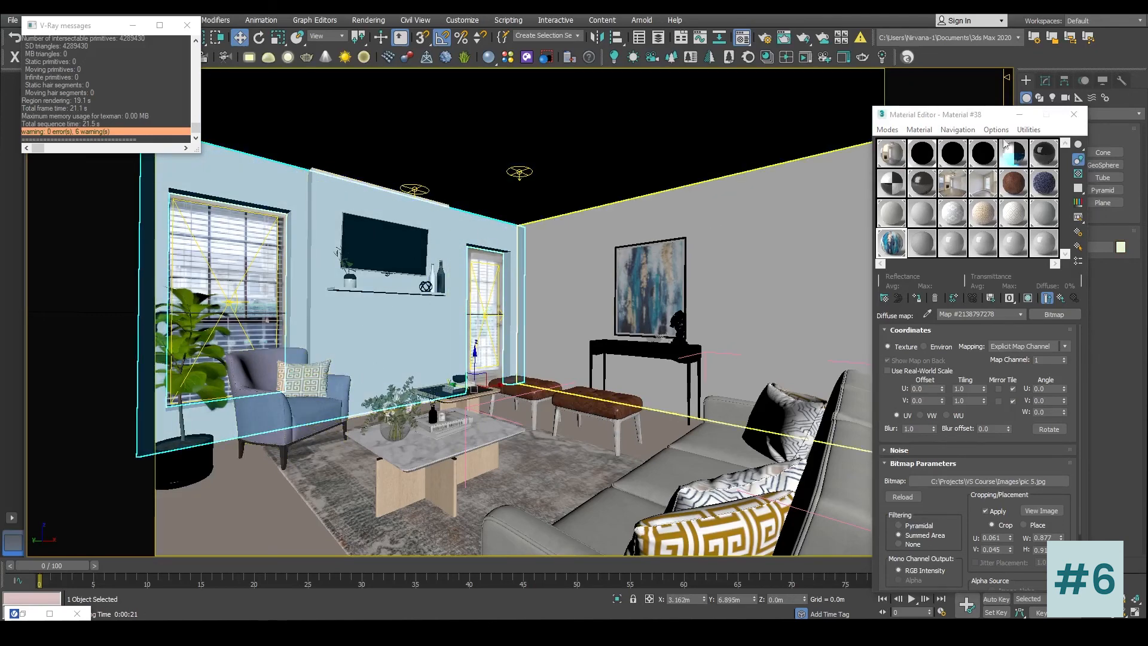
left_click_drag(989, 119, 840, 119)
left_click(926, 115)
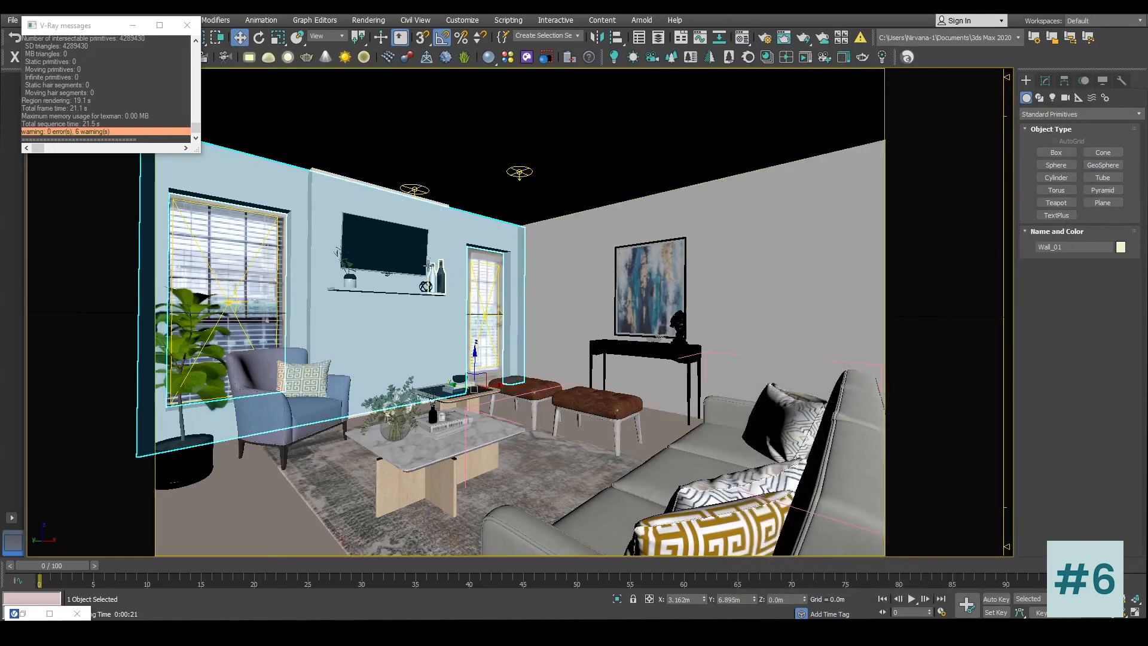
Step: Scale down all the UVs of the armchair pillow in its Unwrap UVW editor to enlarge the pattern
left_click(1045, 80)
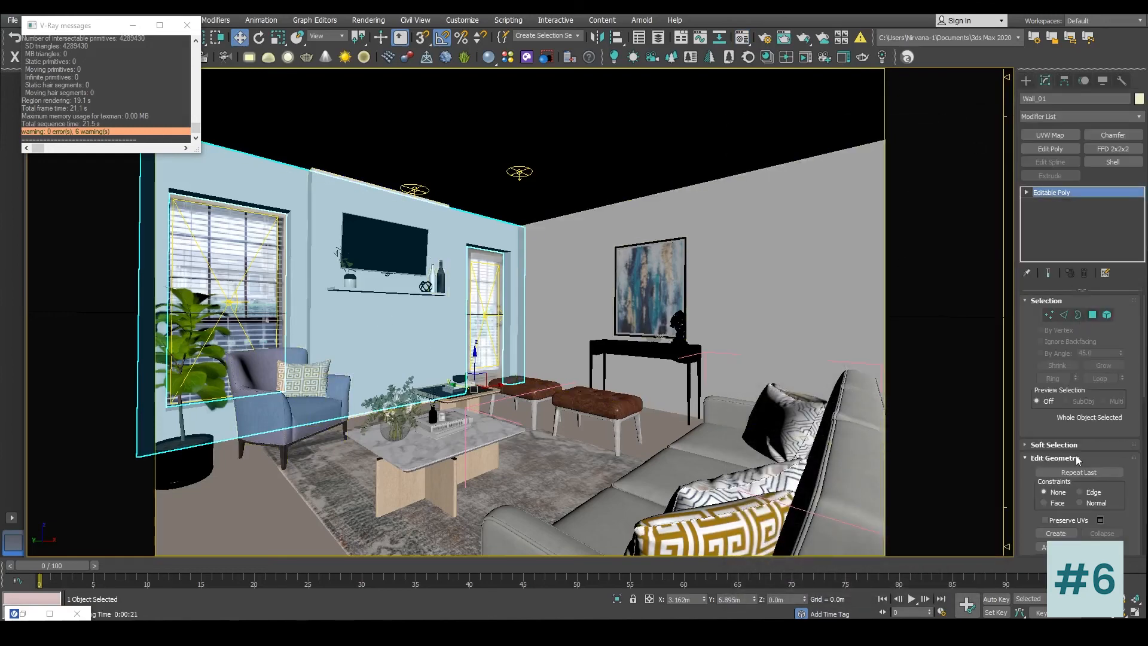
left_click(301, 377)
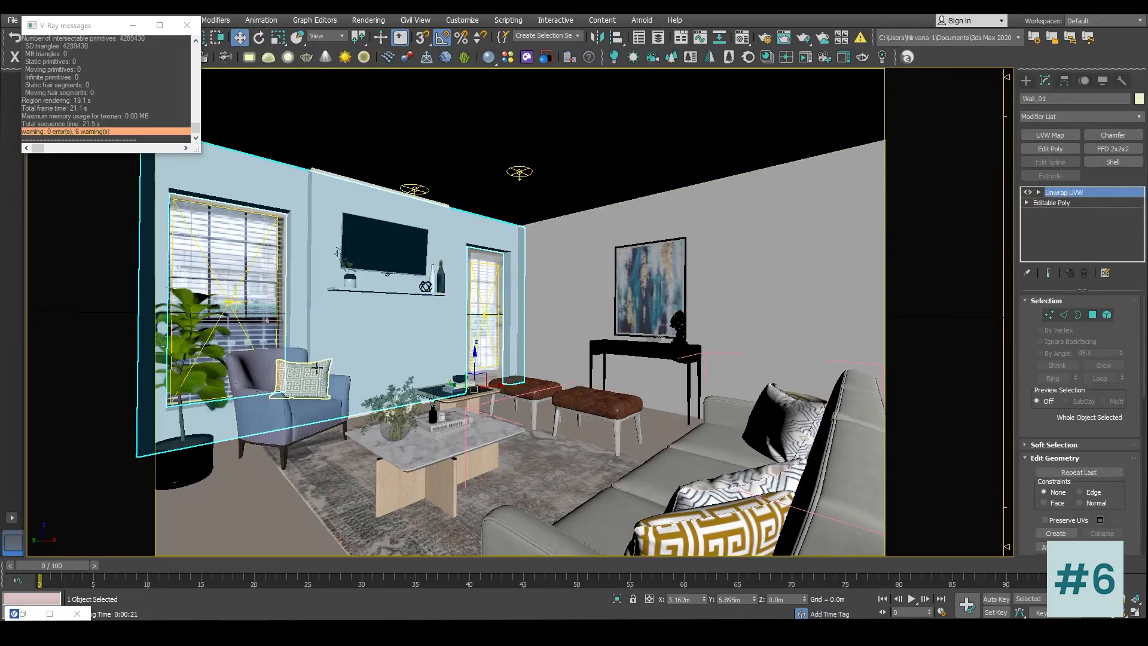
left_click(1079, 396)
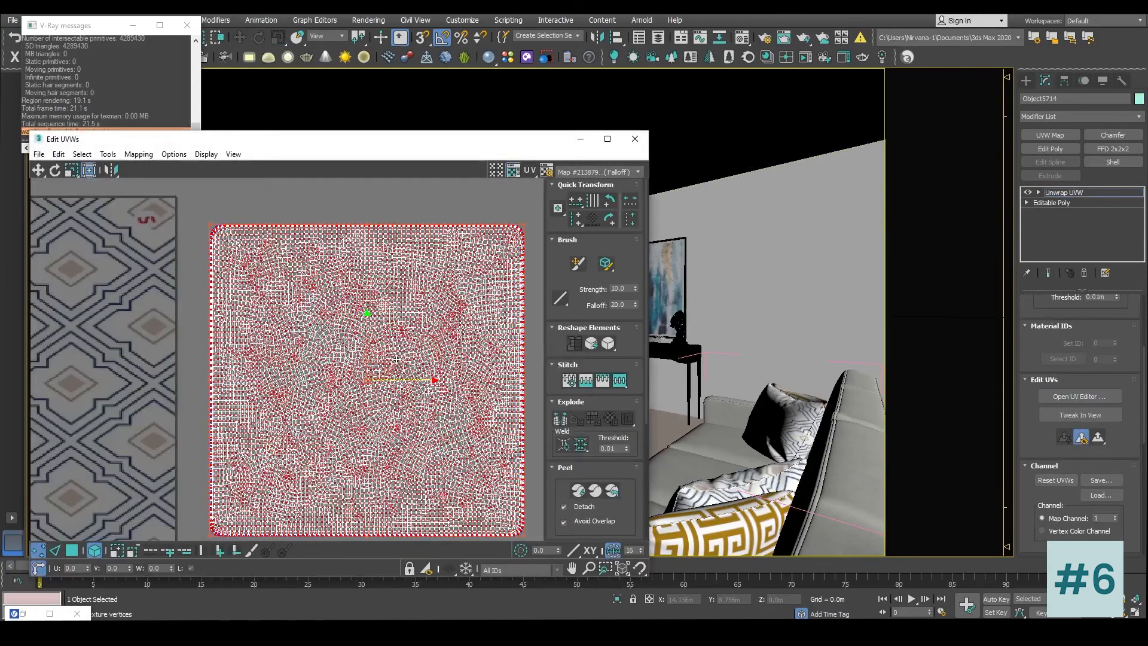
scroll(397, 358, "down", 2)
left_click_drag(454, 144, 876, 170)
left_click(912, 291)
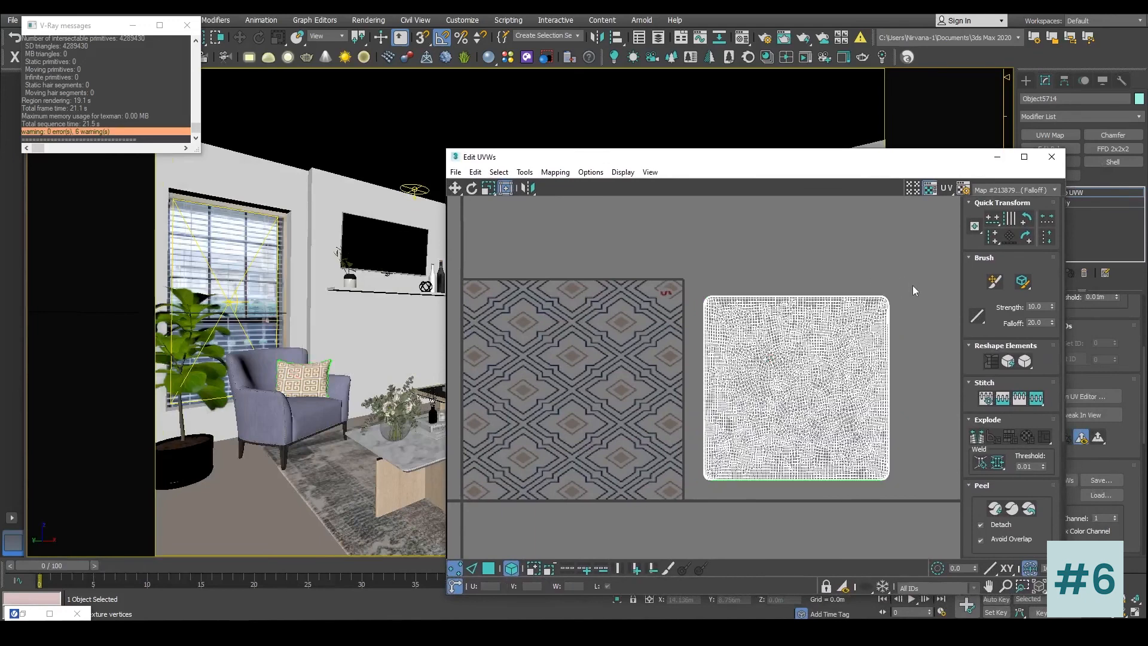
key("ctrl+a")
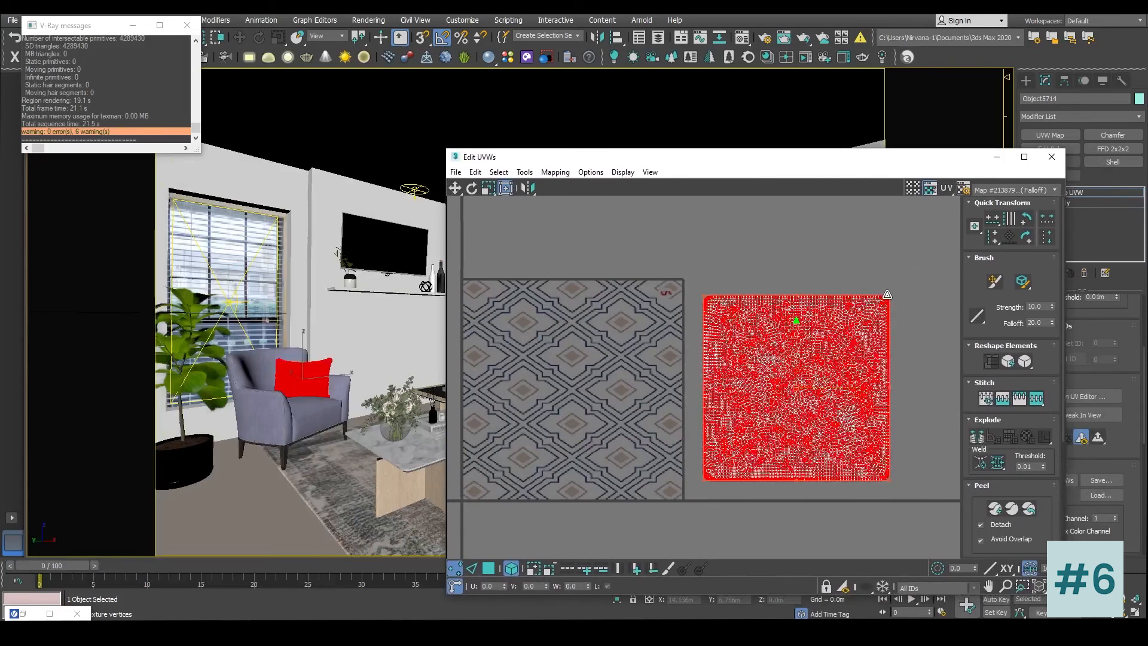
left_click_drag(888, 298, 857, 327)
left_click(864, 291)
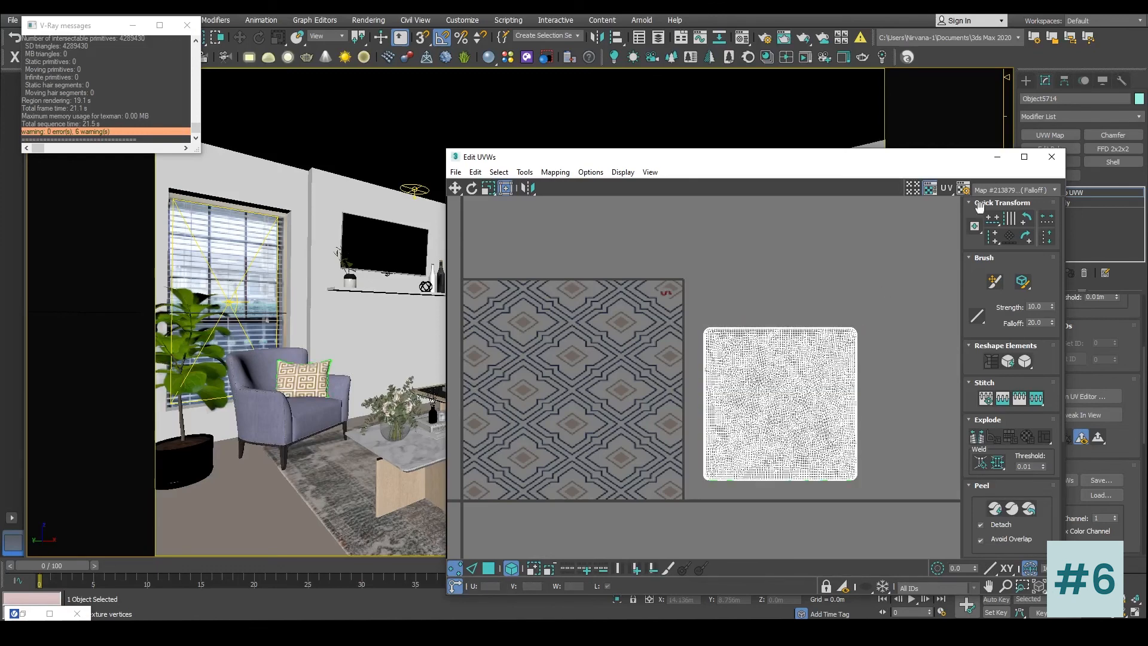
left_click(1051, 156)
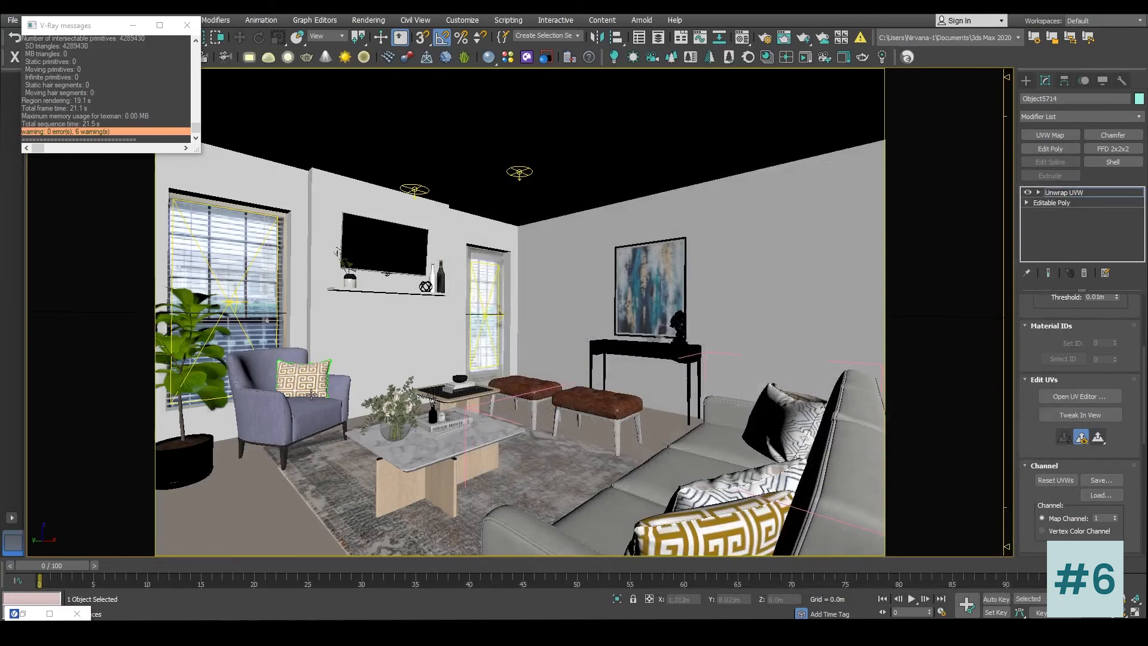
Step: Render a region around the armchair to test the new pillow pattern, and turn off region rendering
left_click(1030, 81)
left_click(598, 149)
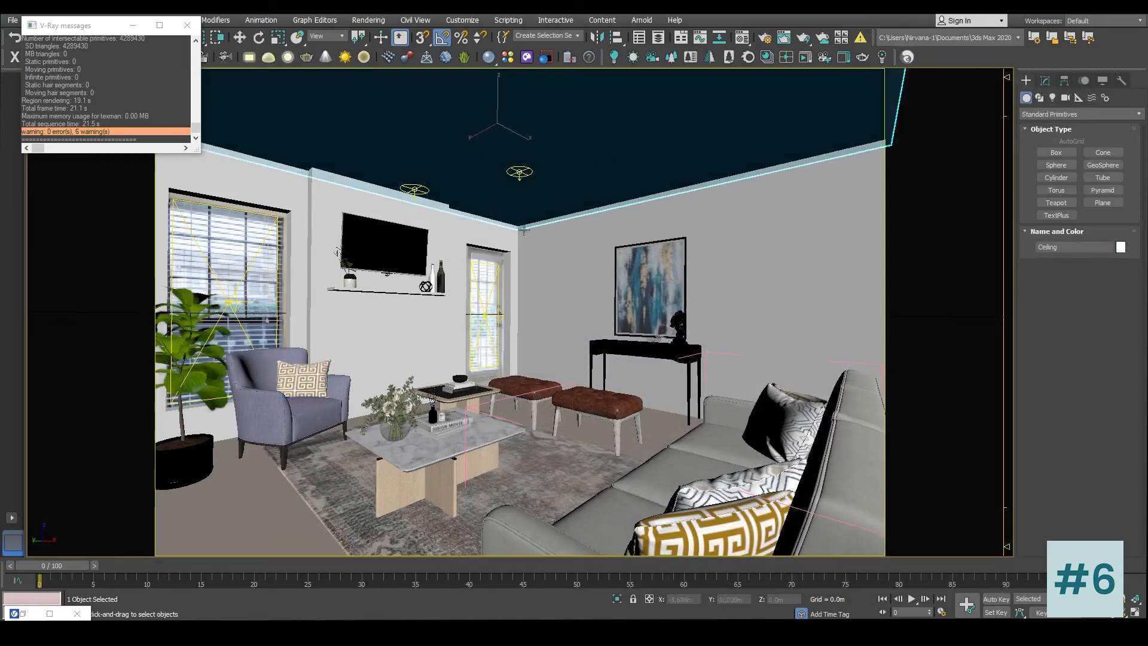
right_click(584, 269)
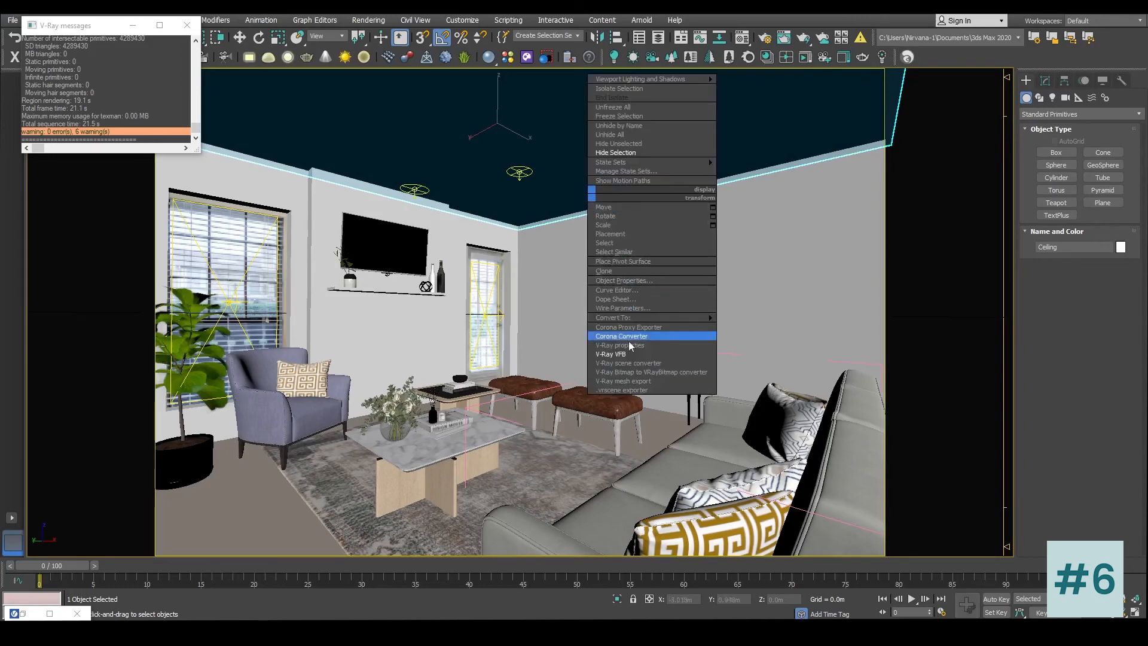
left_click(626, 353)
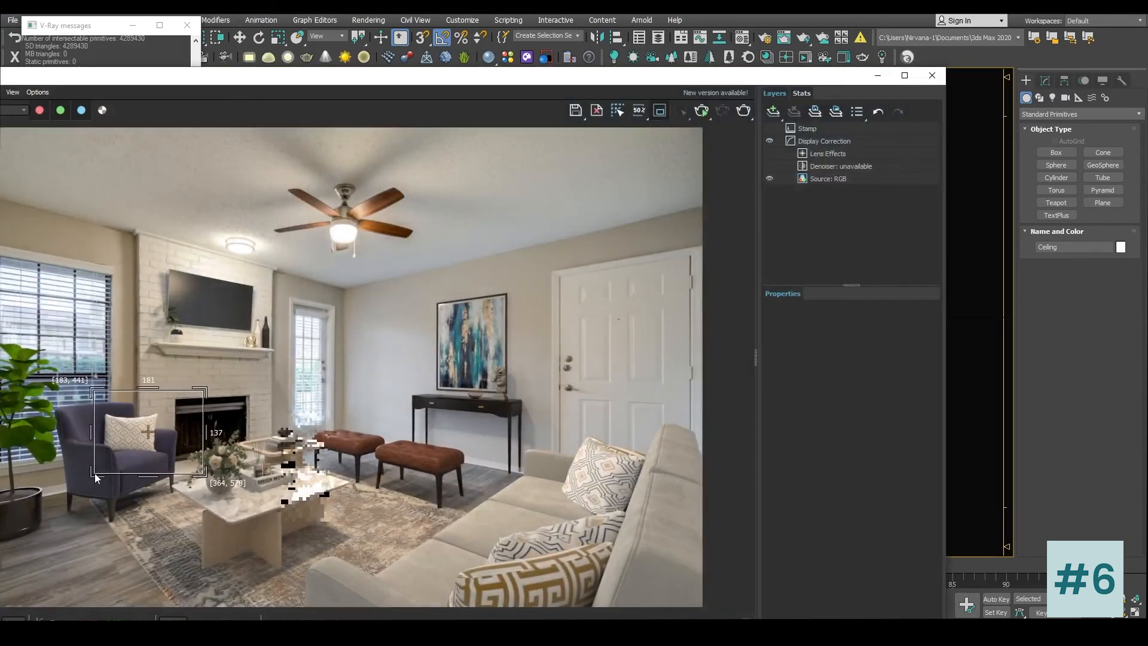
left_click(744, 112)
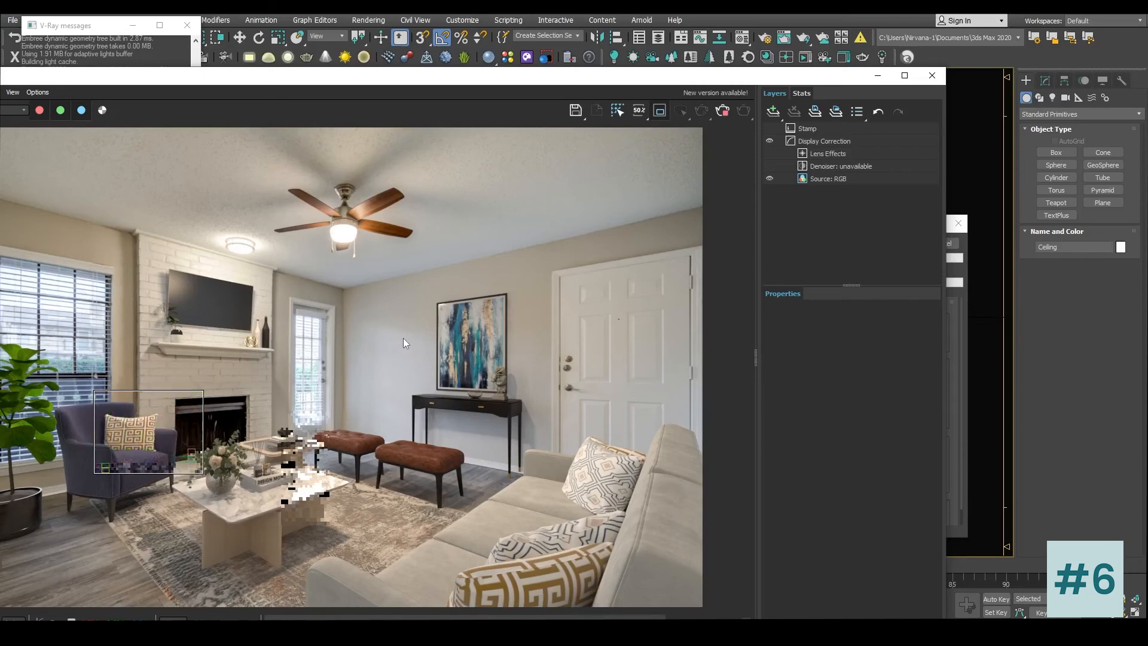
scroll(406, 344, "down", 2)
scroll(414, 363, "up", 2)
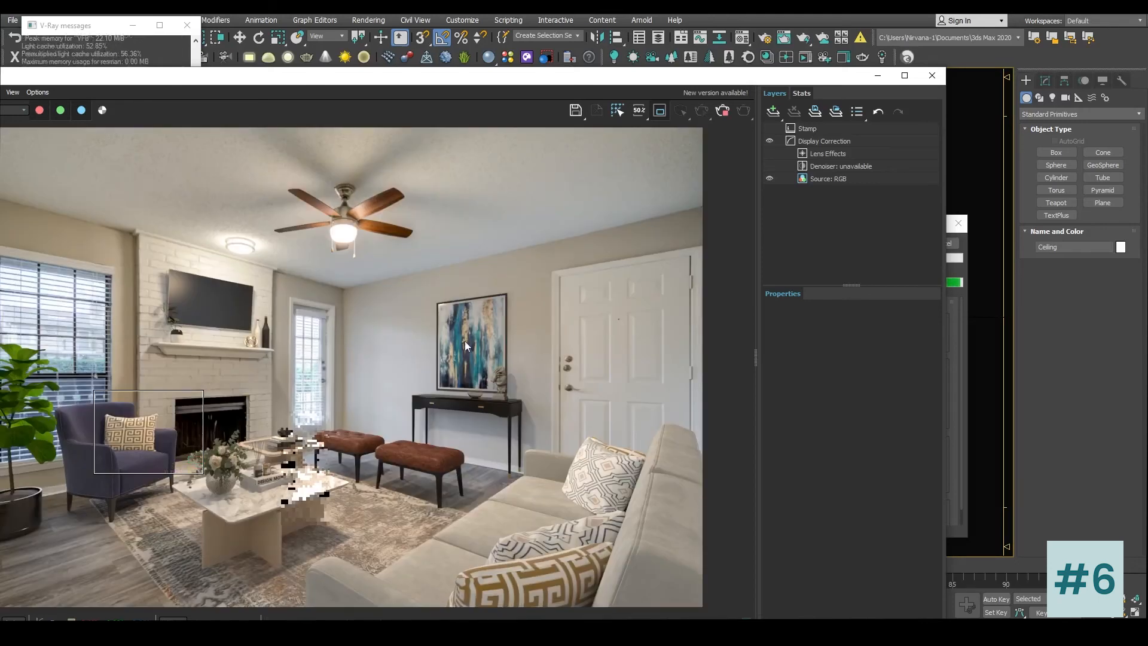
left_click(664, 112)
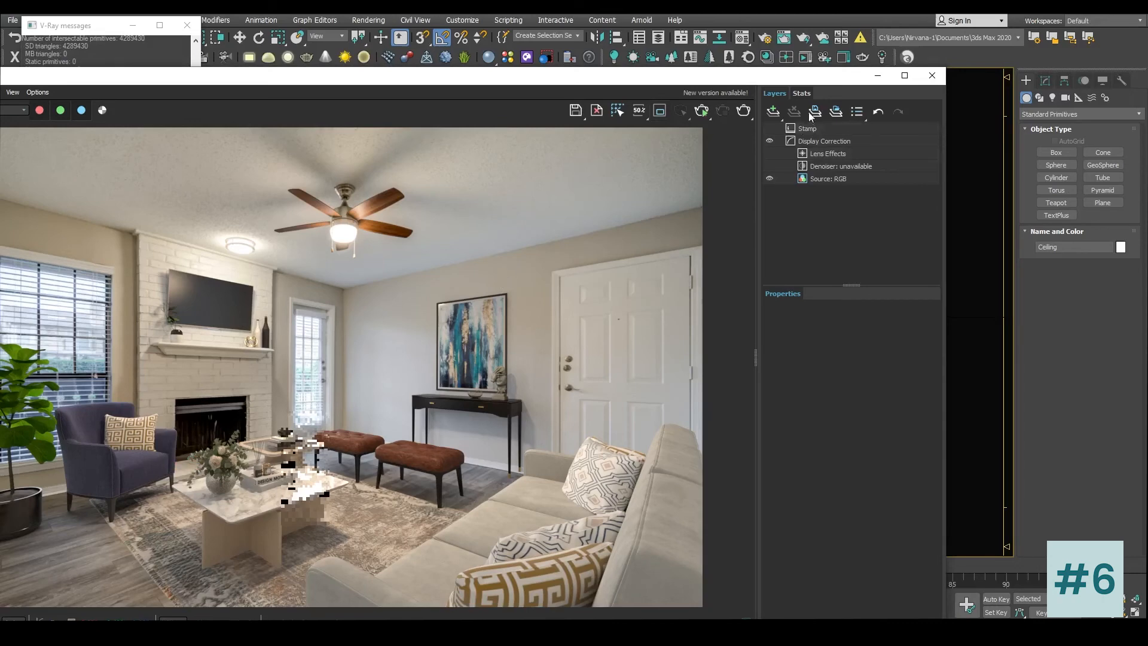
Step: Unhide the leafy vase on the console table by name and close the V-Ray messages window
left_click(877, 76)
right_click(515, 252)
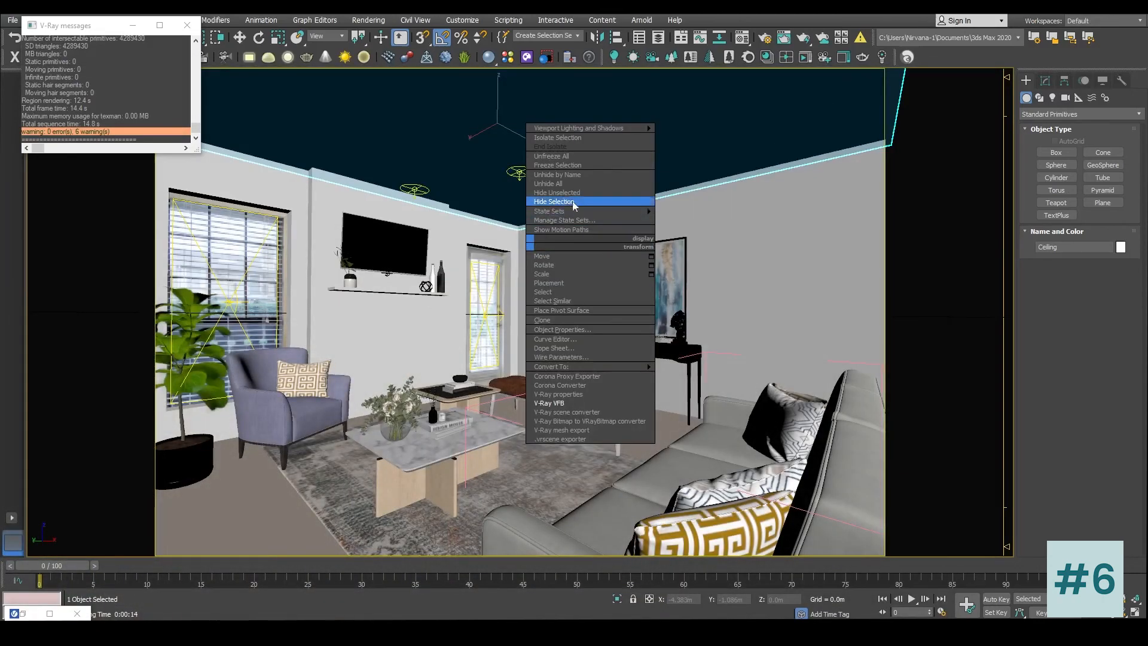
left_click(573, 176)
double_click(46, 127)
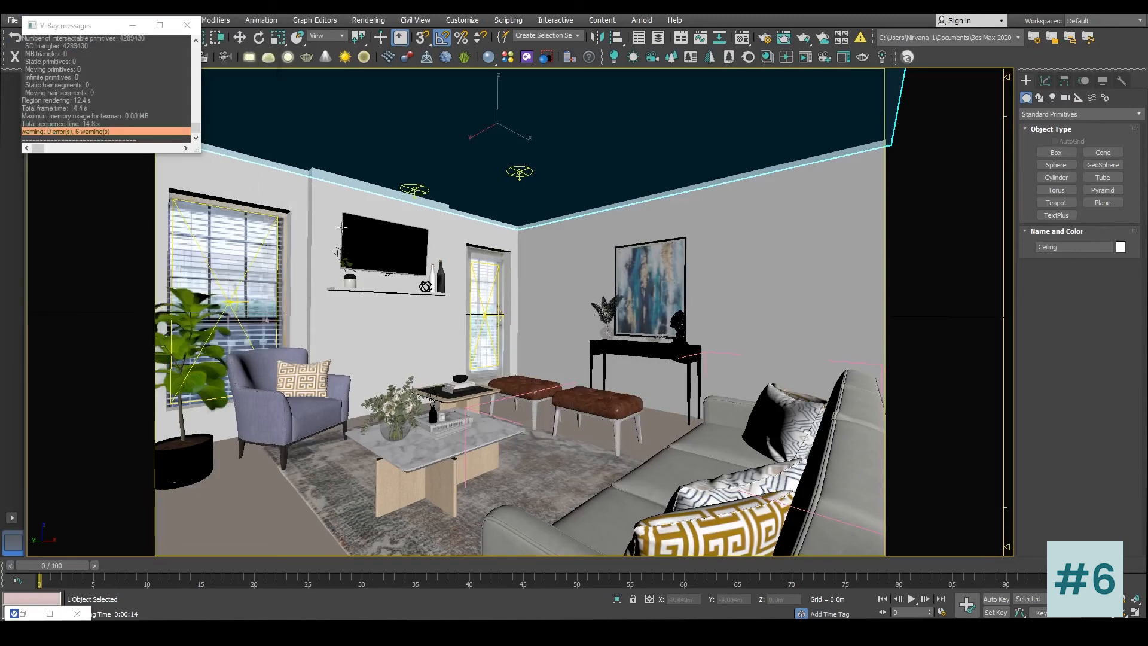
left_click(187, 25)
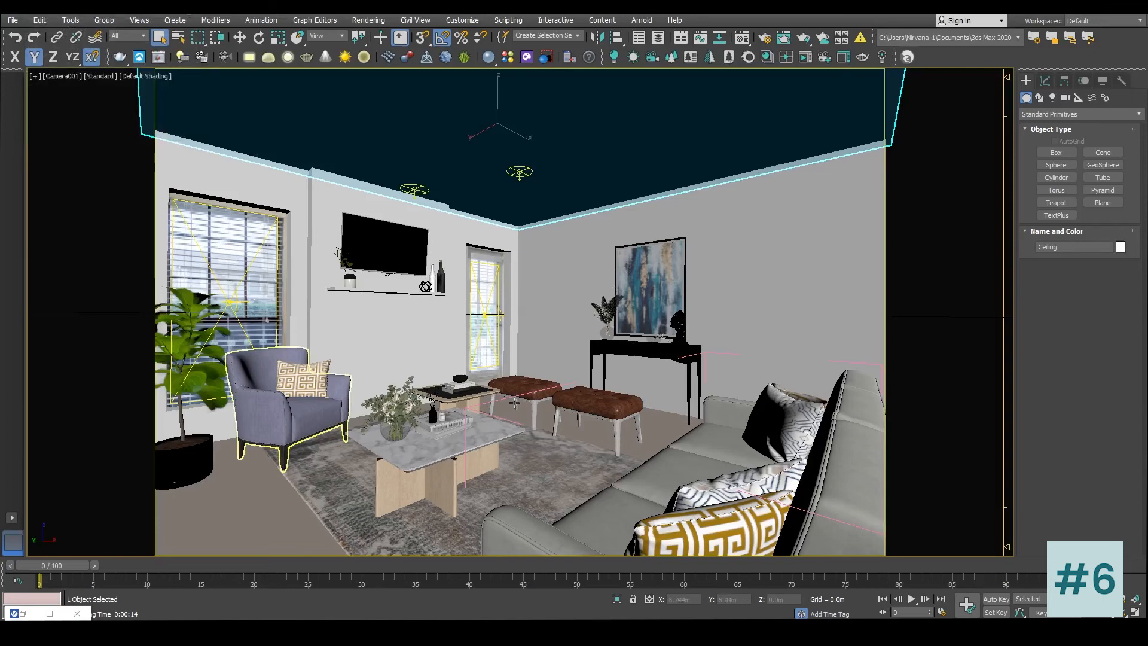
Step: Select the coffee table and review the latest living room render in the V-Ray frame buffer
left_click(501, 434)
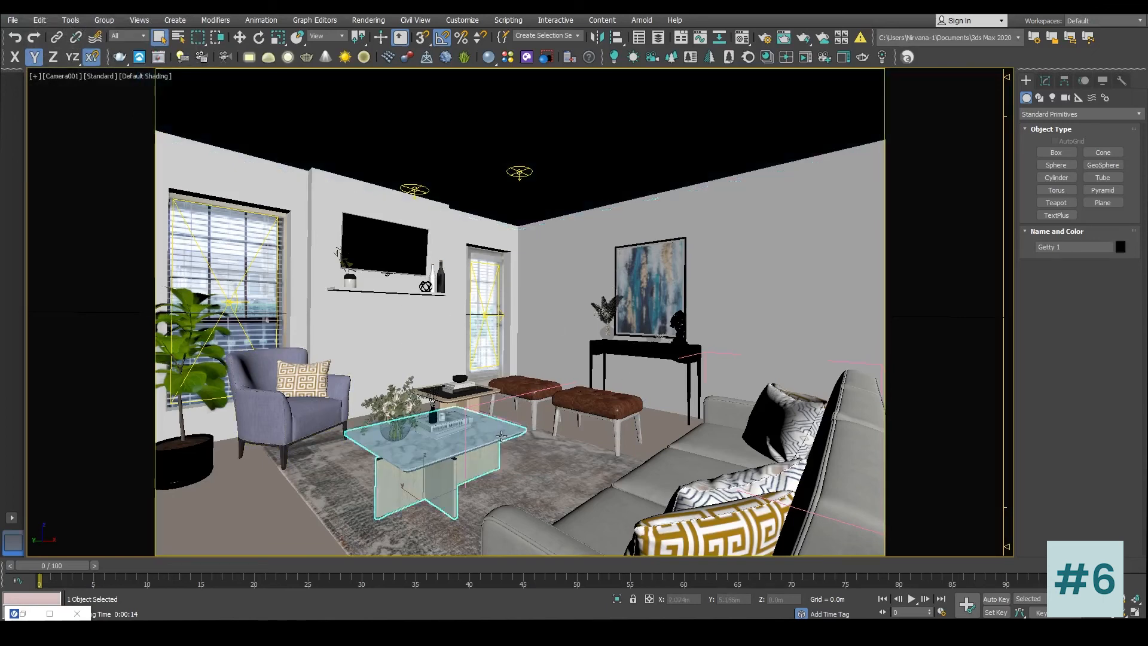
right_click(629, 252)
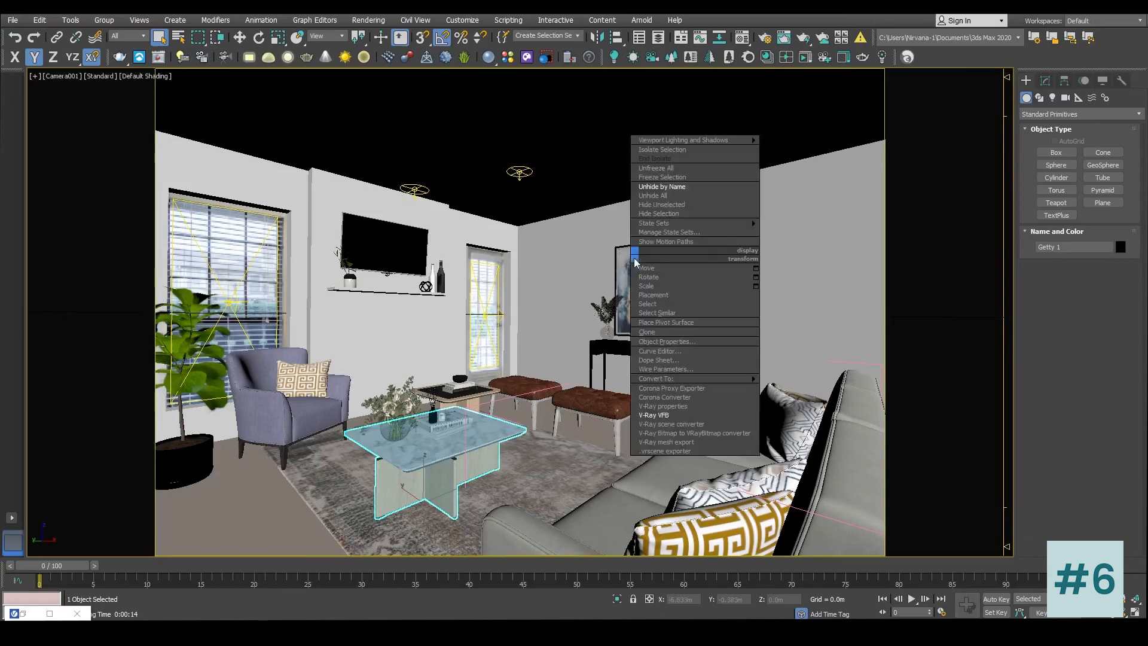
left_click(677, 418)
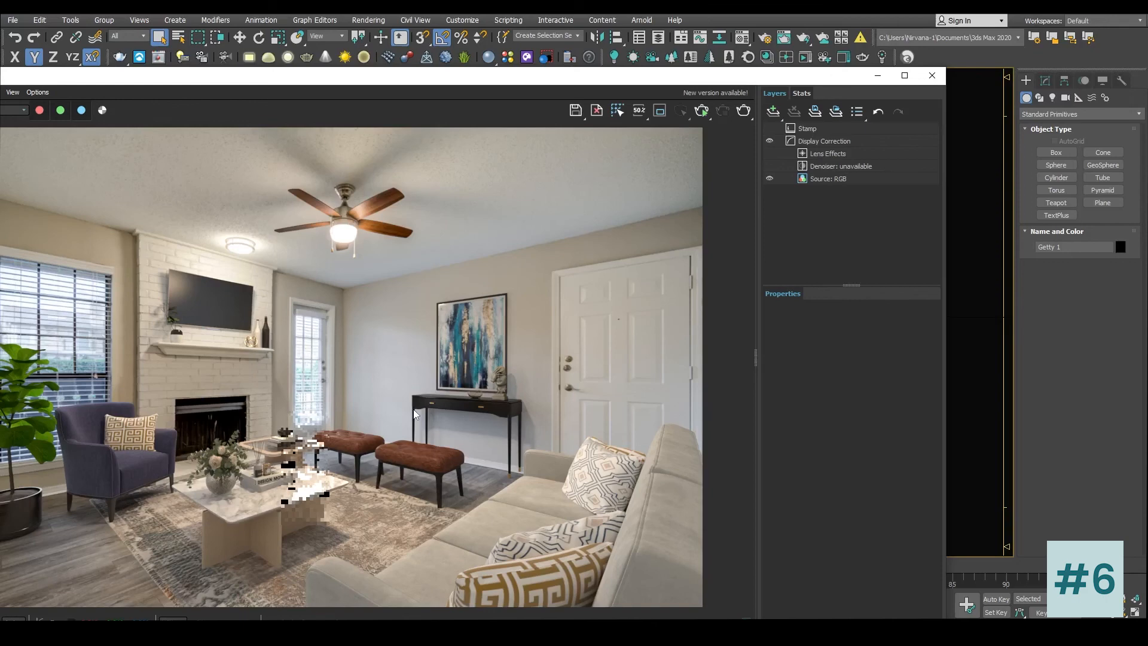
scroll(413, 412, "down", 1)
scroll(412, 412, "up", 1)
left_click_drag(530, 81, 787, 62)
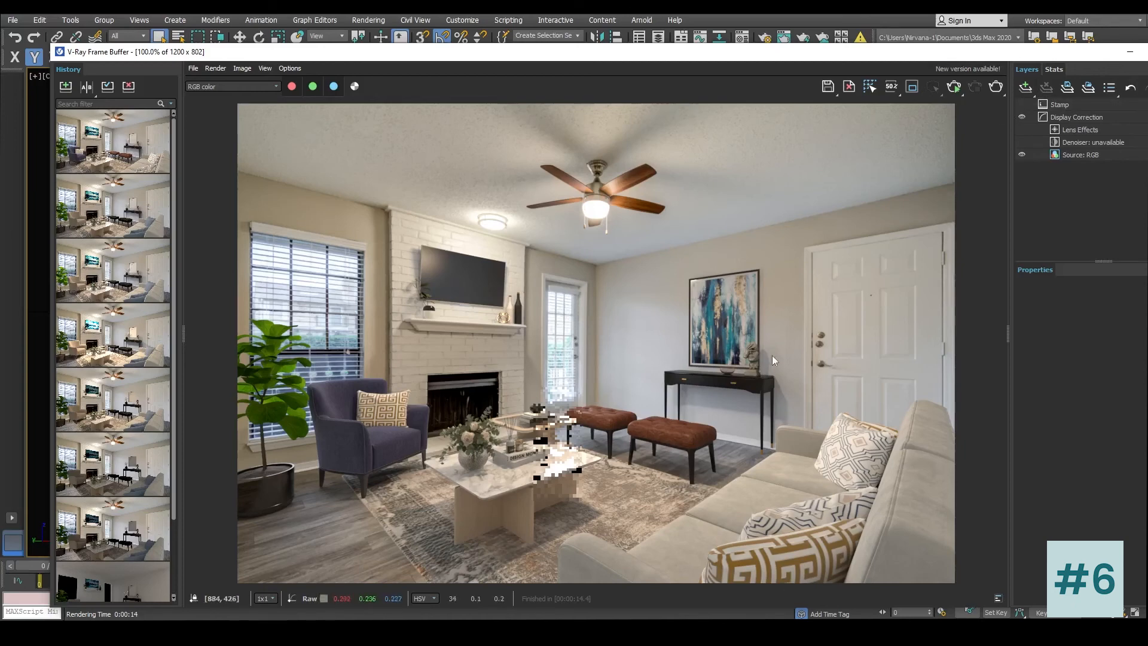
left_click(1131, 55)
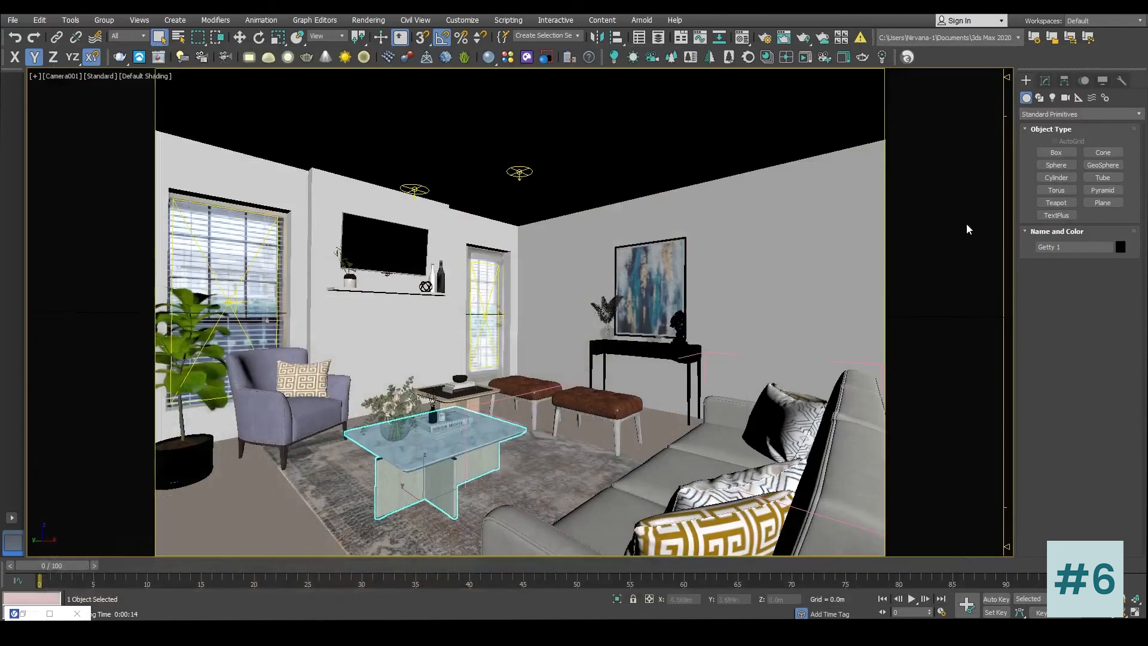
Step: Frame the bust on the console table, condense the Material Editor slots and sample the bust's material into an unused slot
key("p")
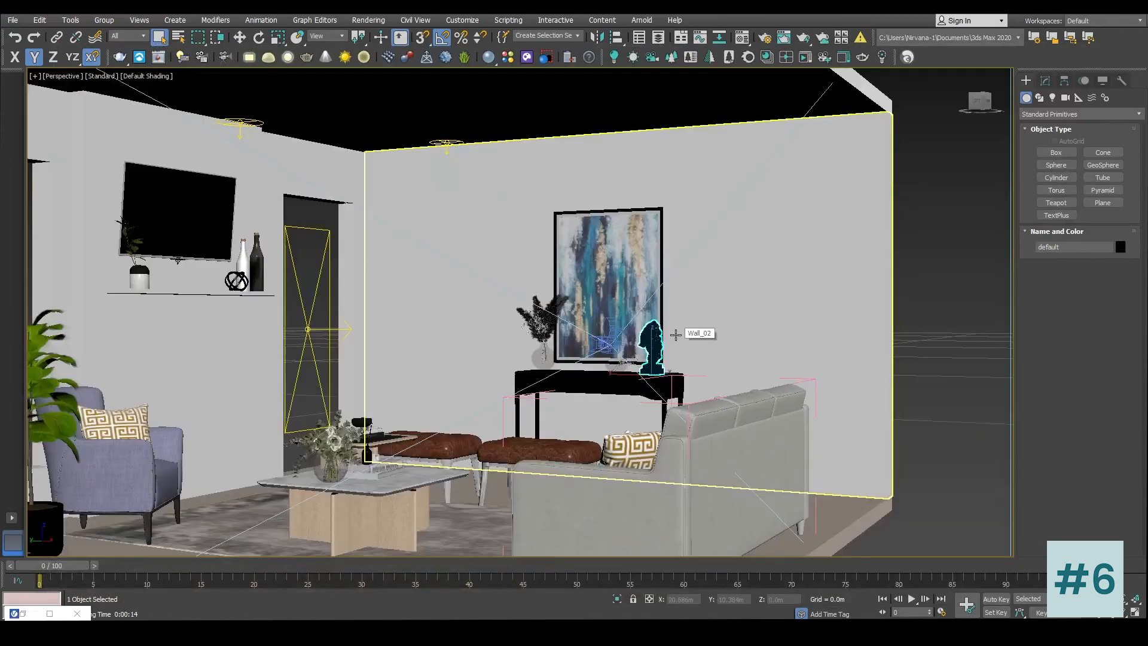
key("z")
left_click(740, 297)
left_click(542, 283)
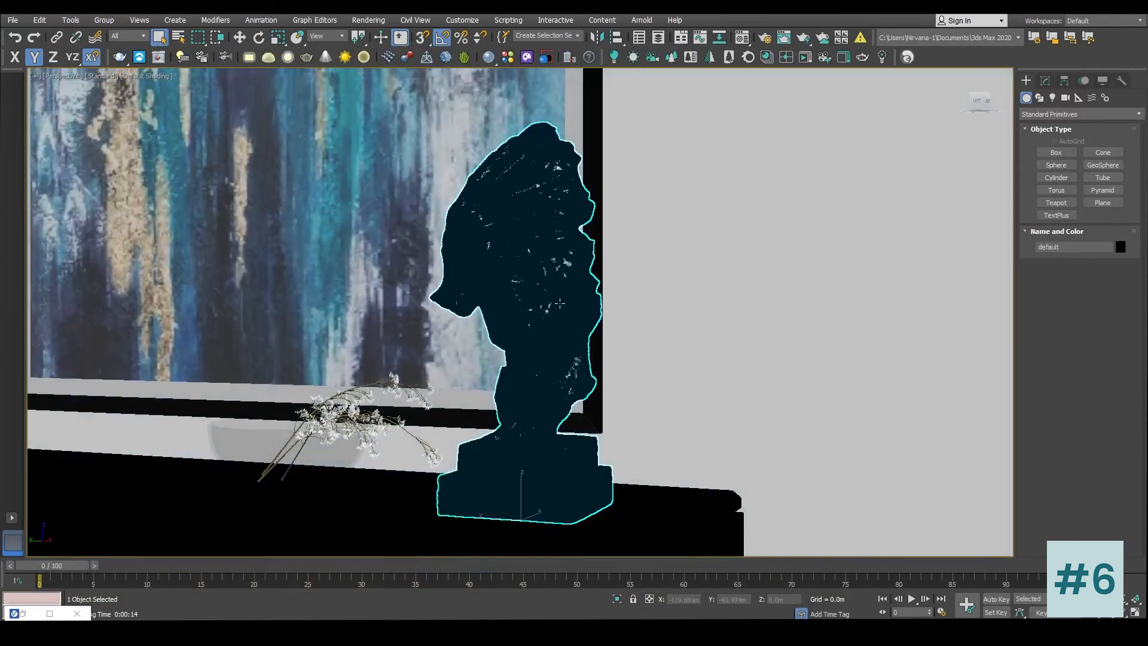
left_click(742, 37)
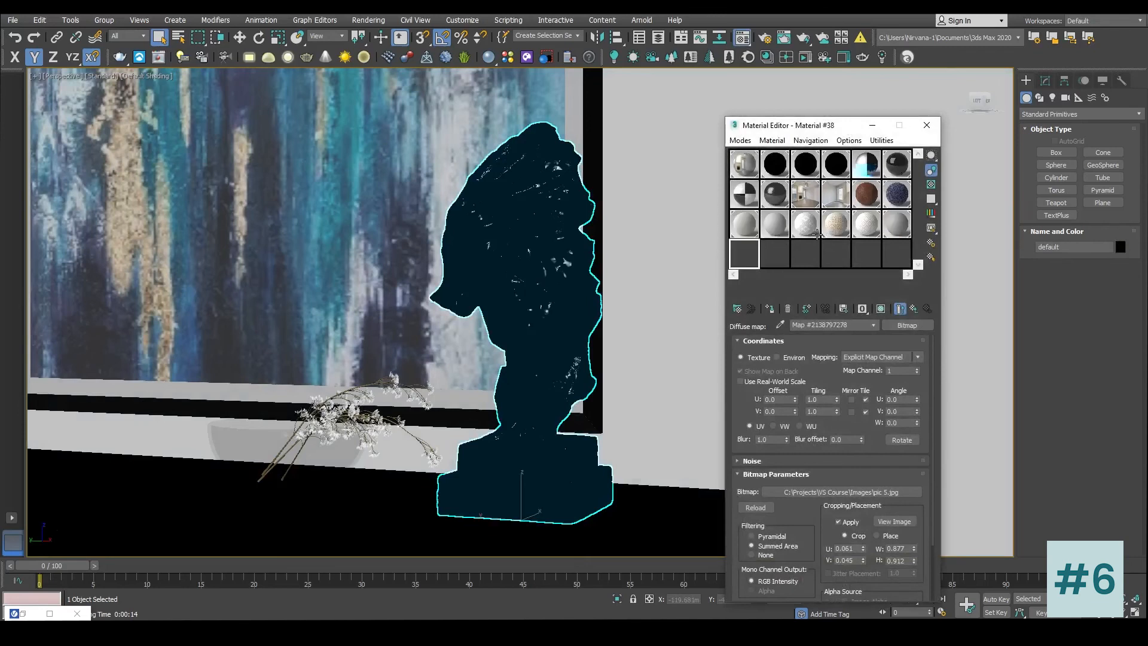
left_click(881, 139)
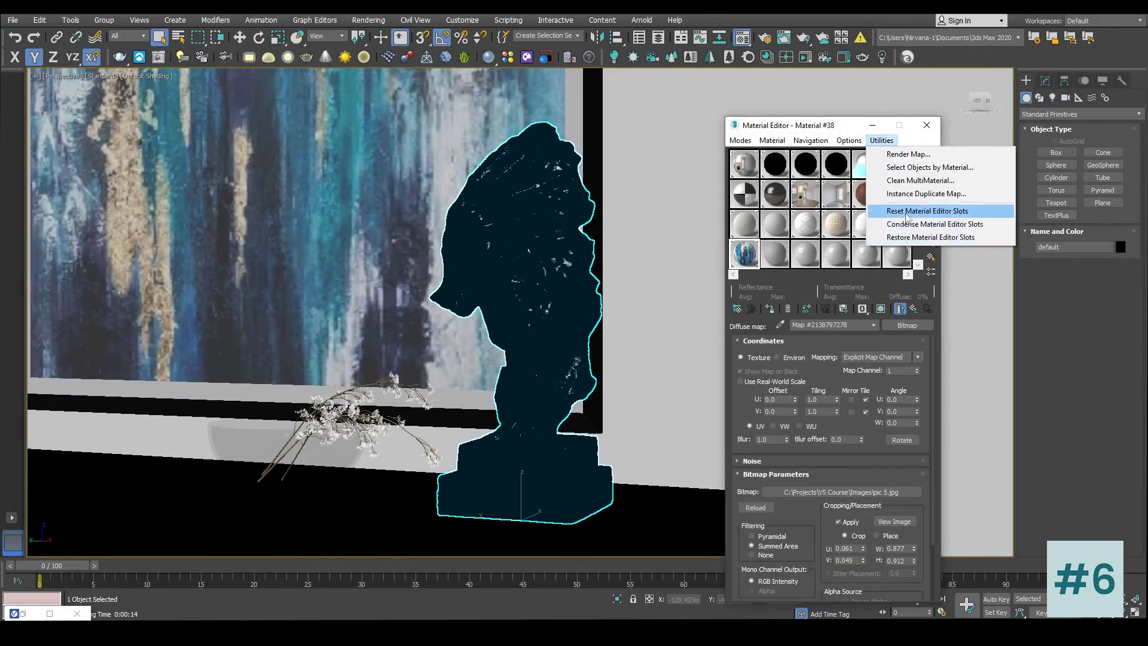
left_click(904, 225)
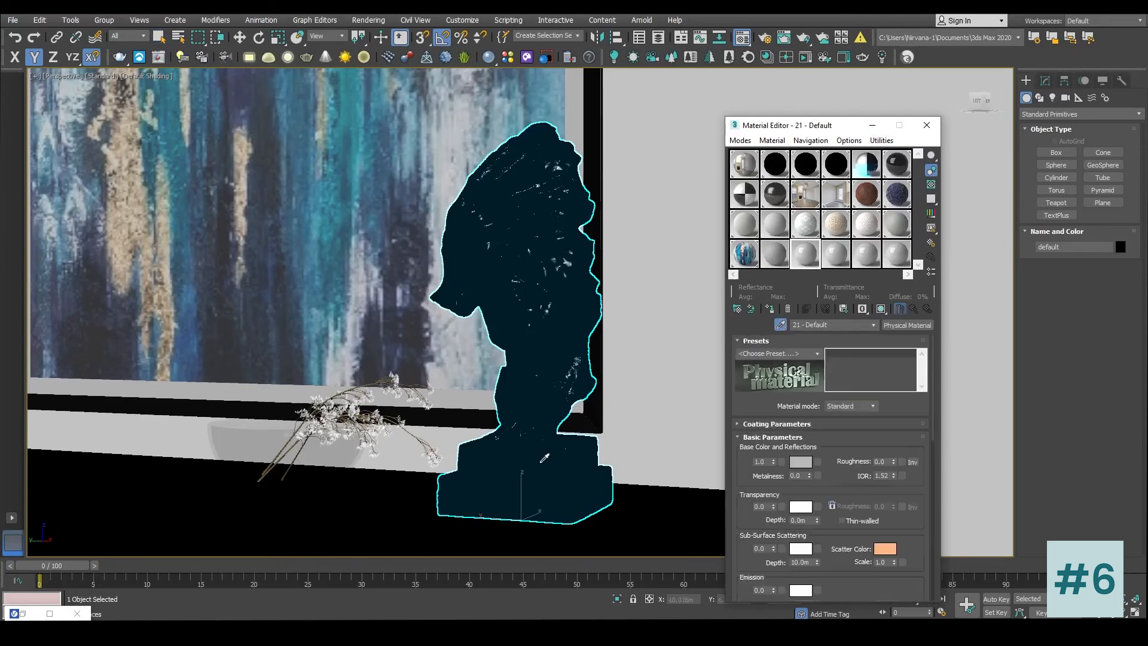
left_click(551, 461)
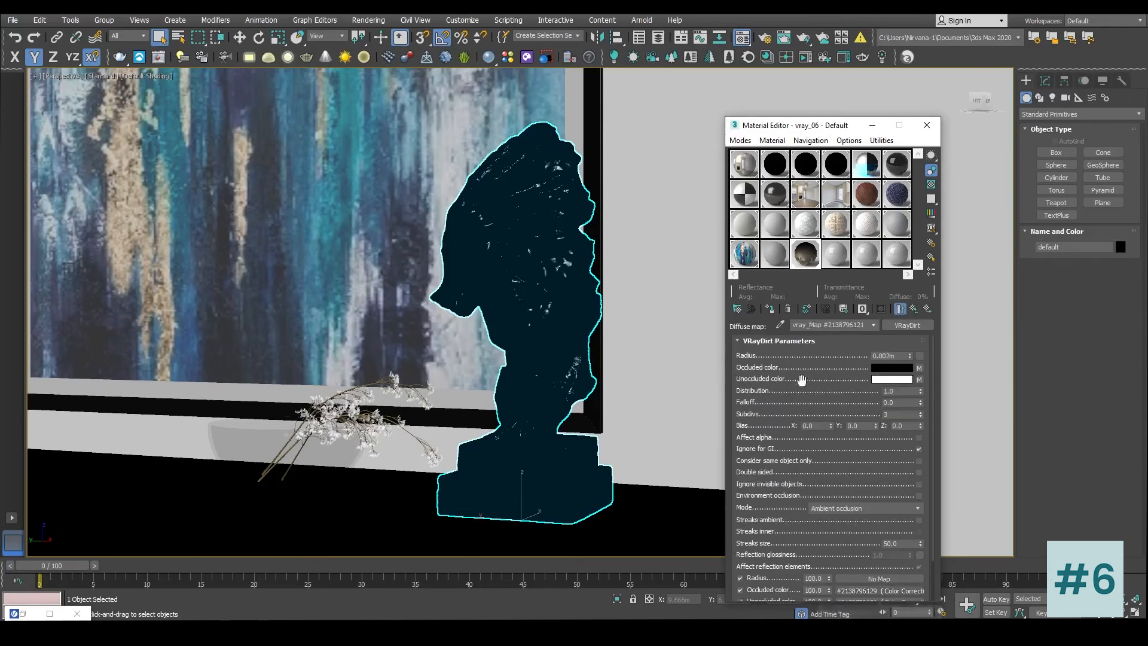
Step: Inspect the bitmap behind the occluded color map of the bust's VRayDirt diffuse map and close the Material Editor
left_click_drag(849, 125, 836, 68)
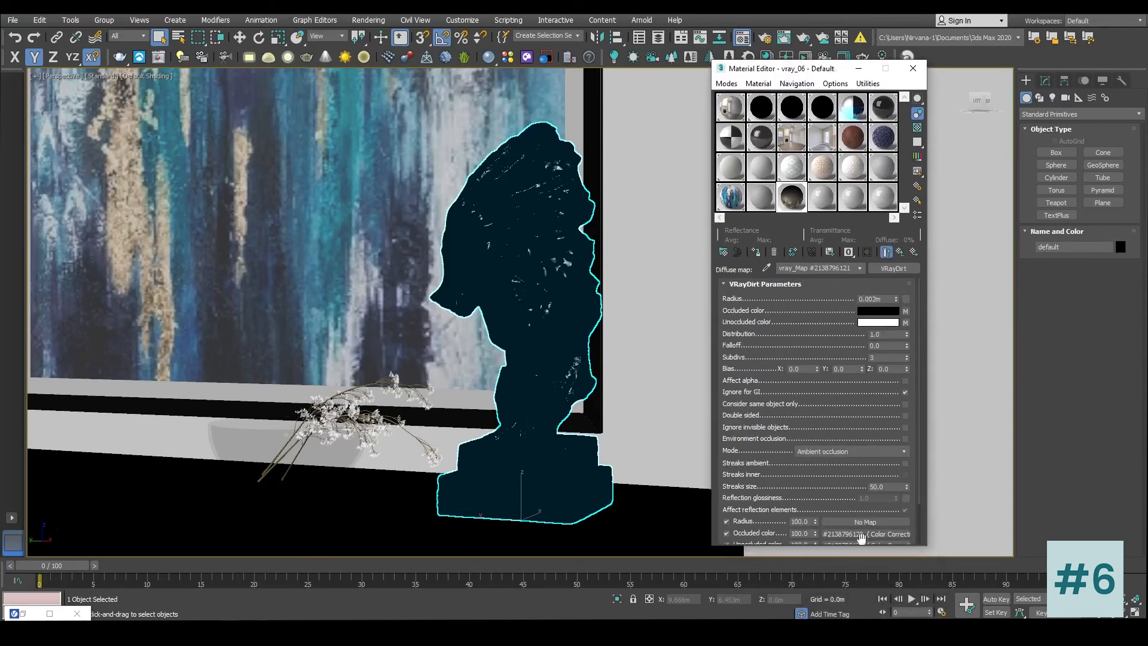
scroll(794, 454, "down", 2)
left_click(862, 485)
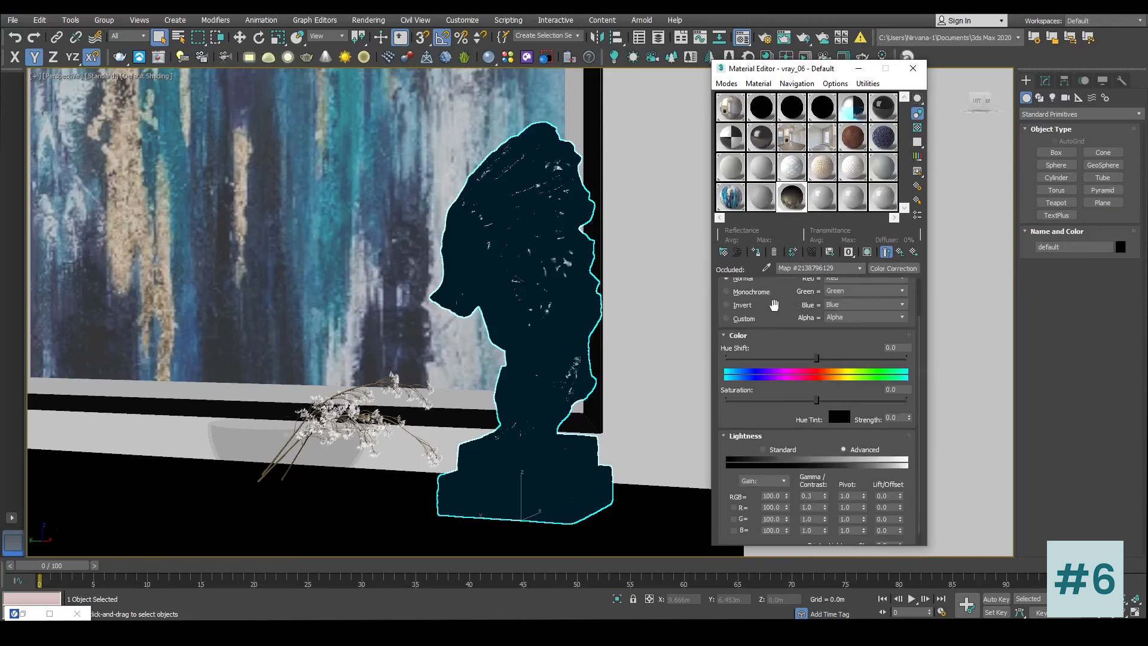
scroll(775, 307, "up", 3)
left_click(849, 299)
left_click(880, 464)
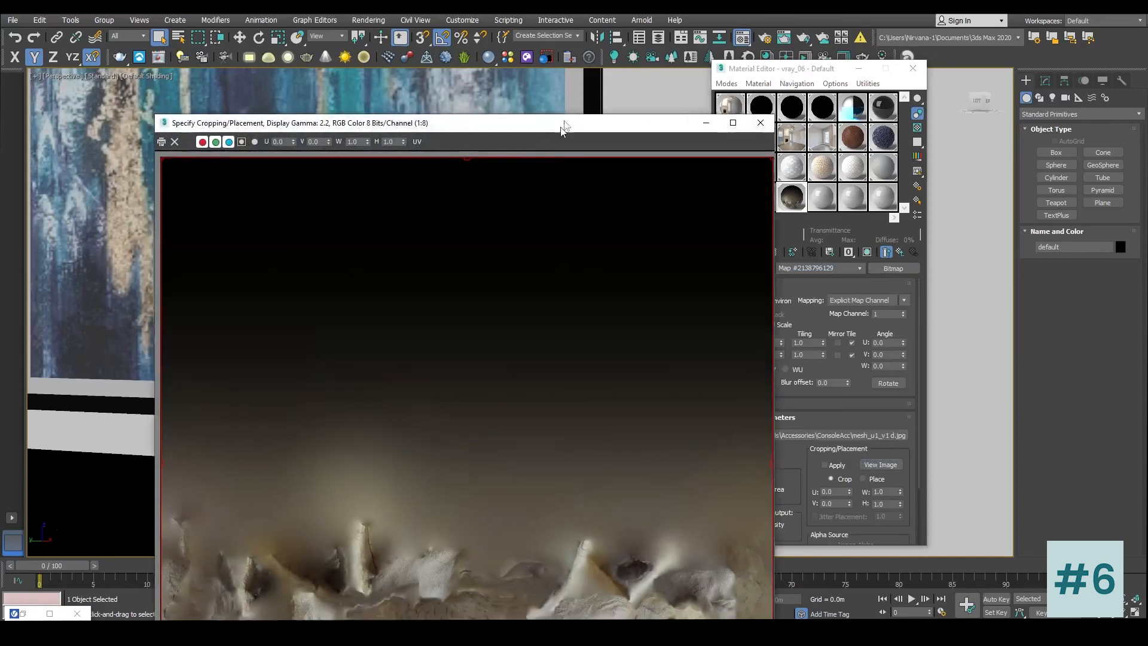
left_click_drag(563, 128, 601, 46)
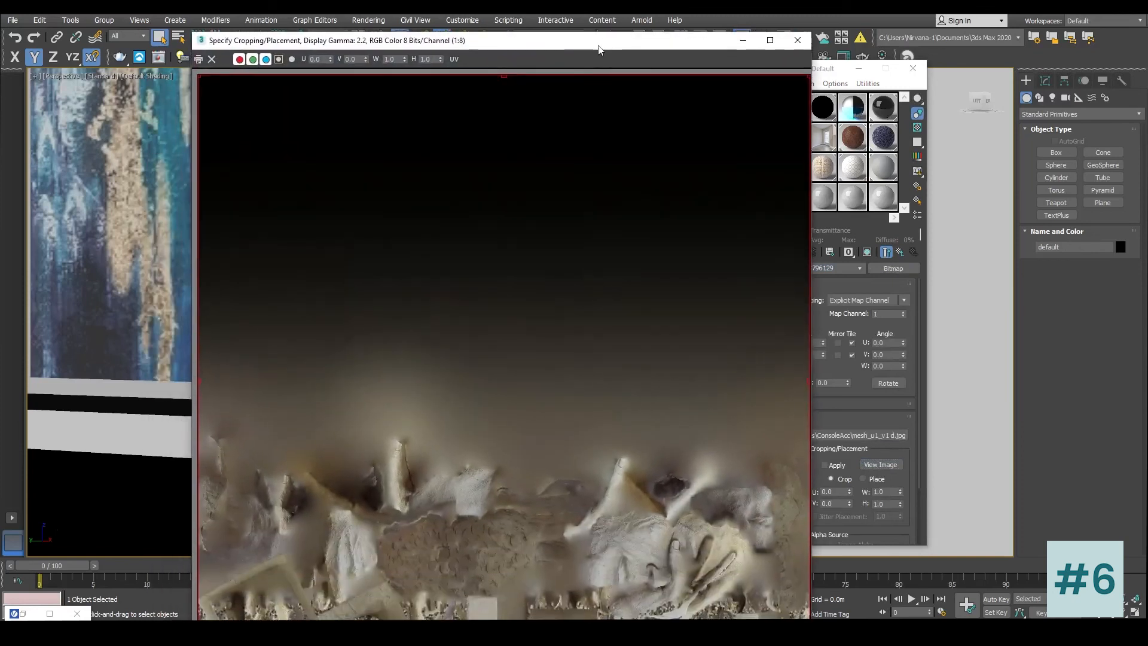
scroll(567, 361, "down", 1)
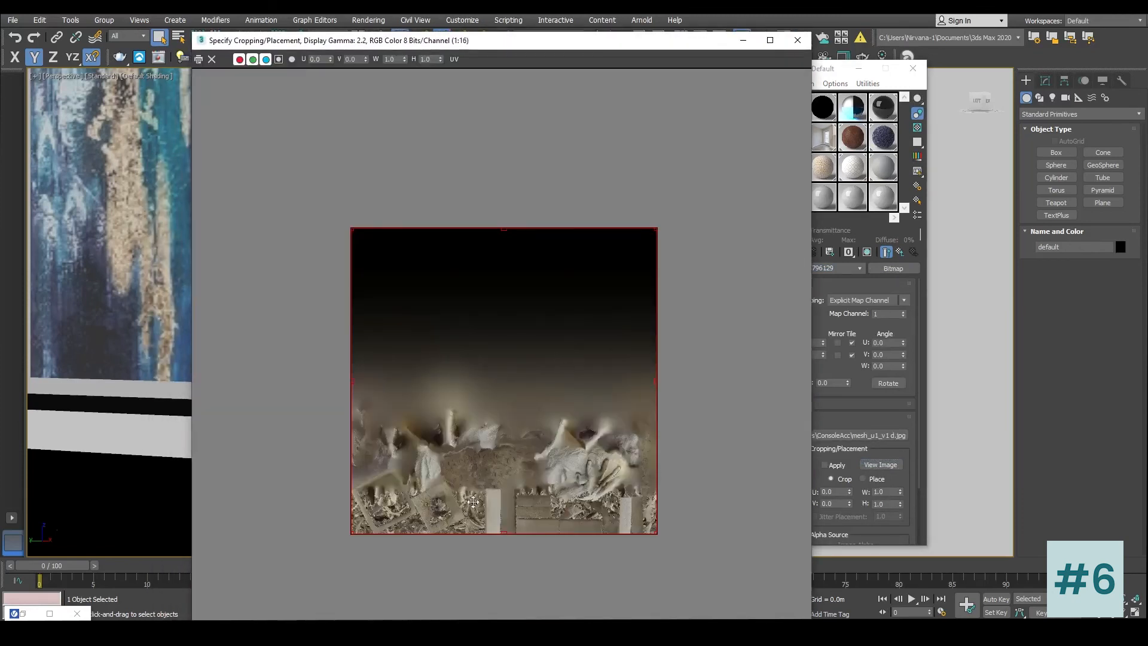
scroll(512, 493, "up", 1)
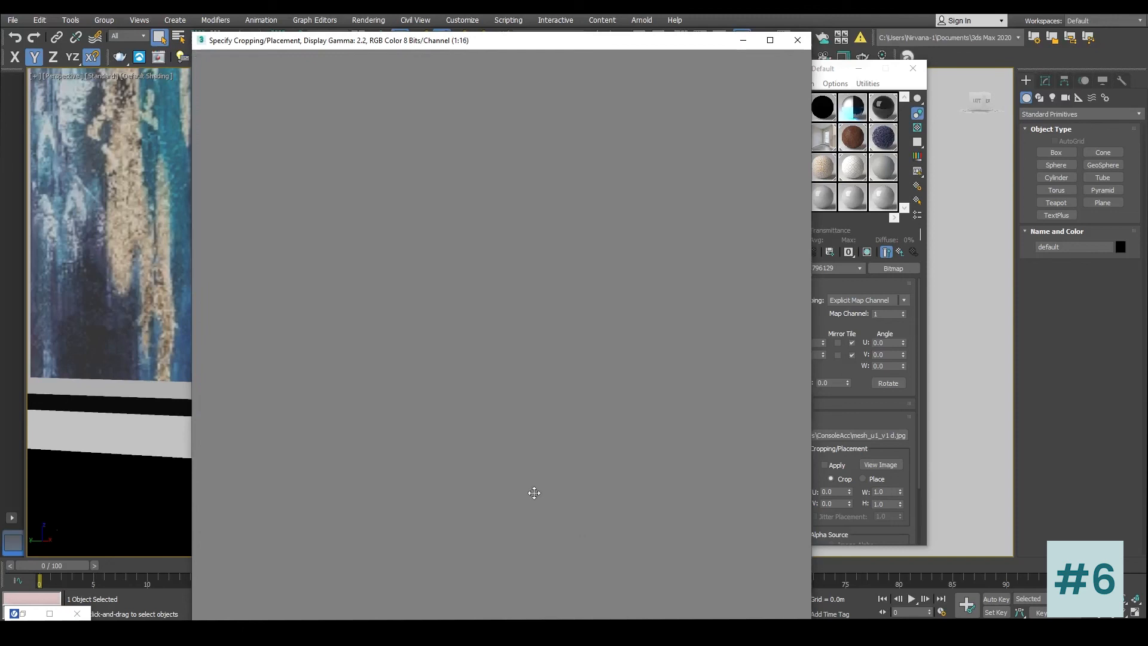
scroll(538, 488, "up", 1)
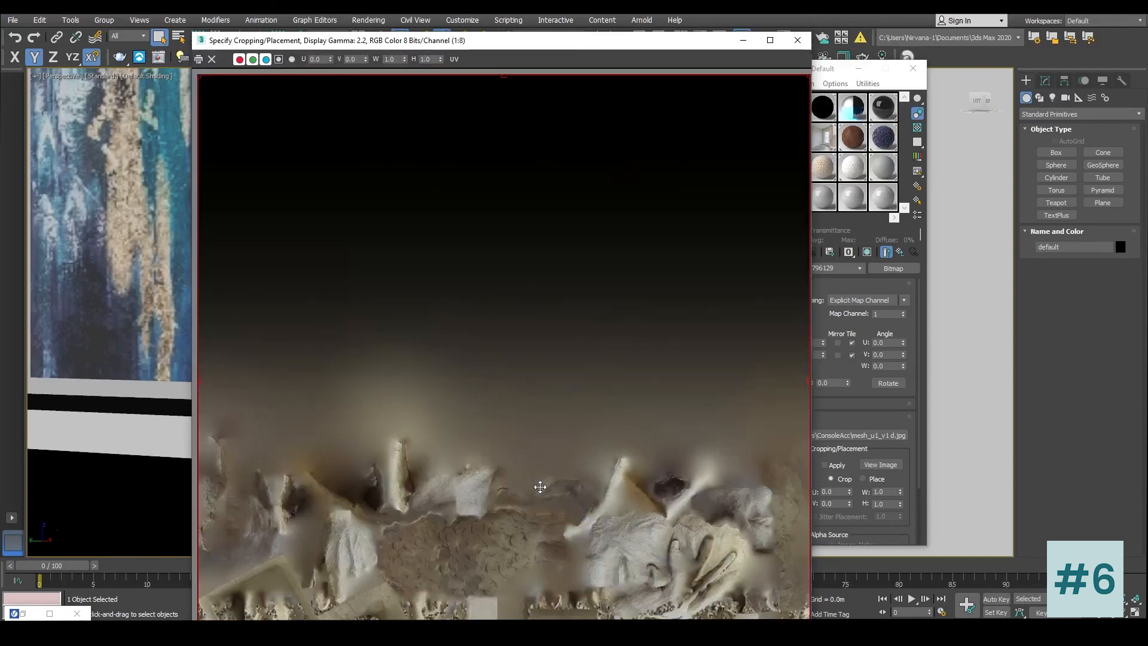
left_click(797, 40)
left_click(899, 252)
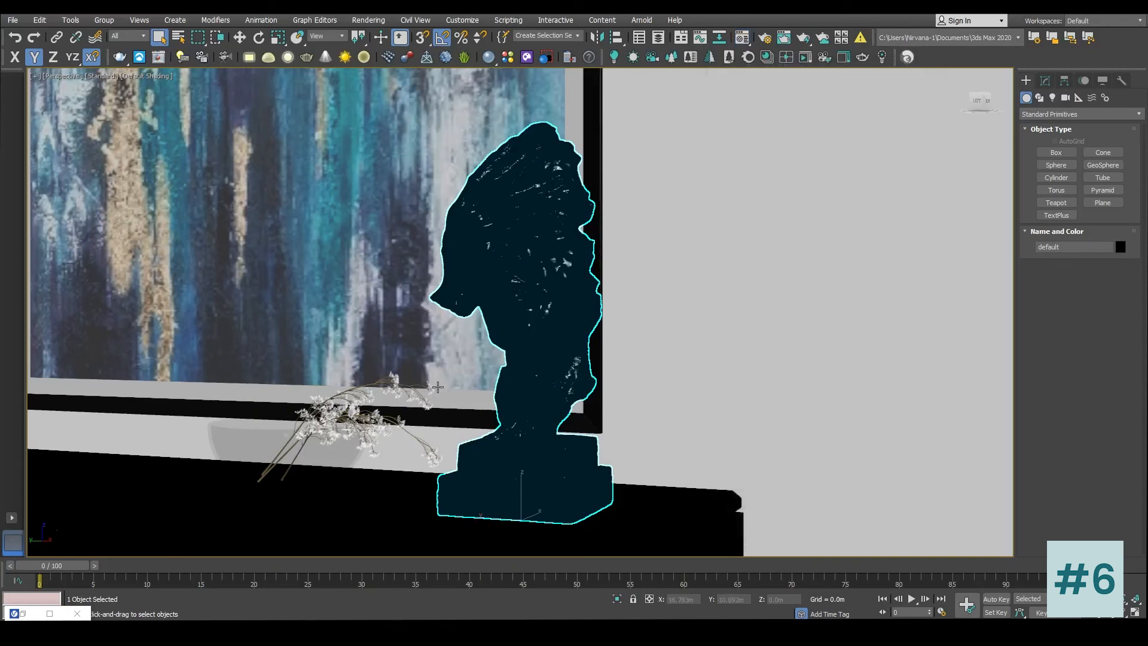
Step: Examine the bowl and leafy vase on the console table and the decor on the coffee table
left_click(274, 458)
scroll(297, 417, "down", 3)
scroll(299, 416, "down", 2)
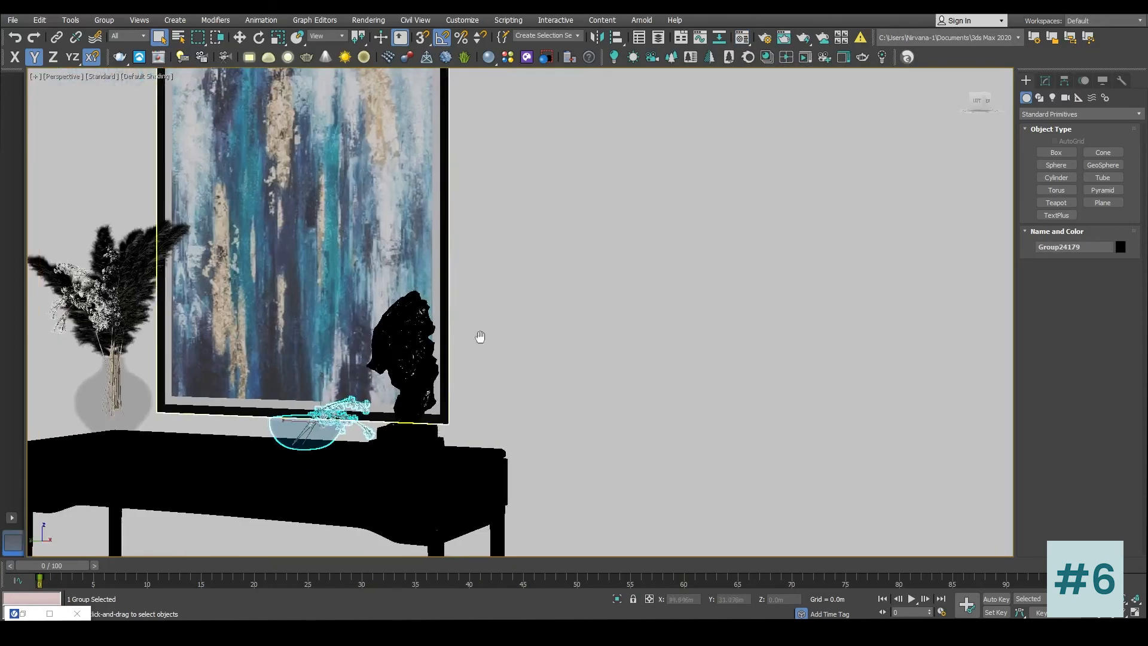
middle_click_drag(479, 335, 654, 290)
left_click(473, 338)
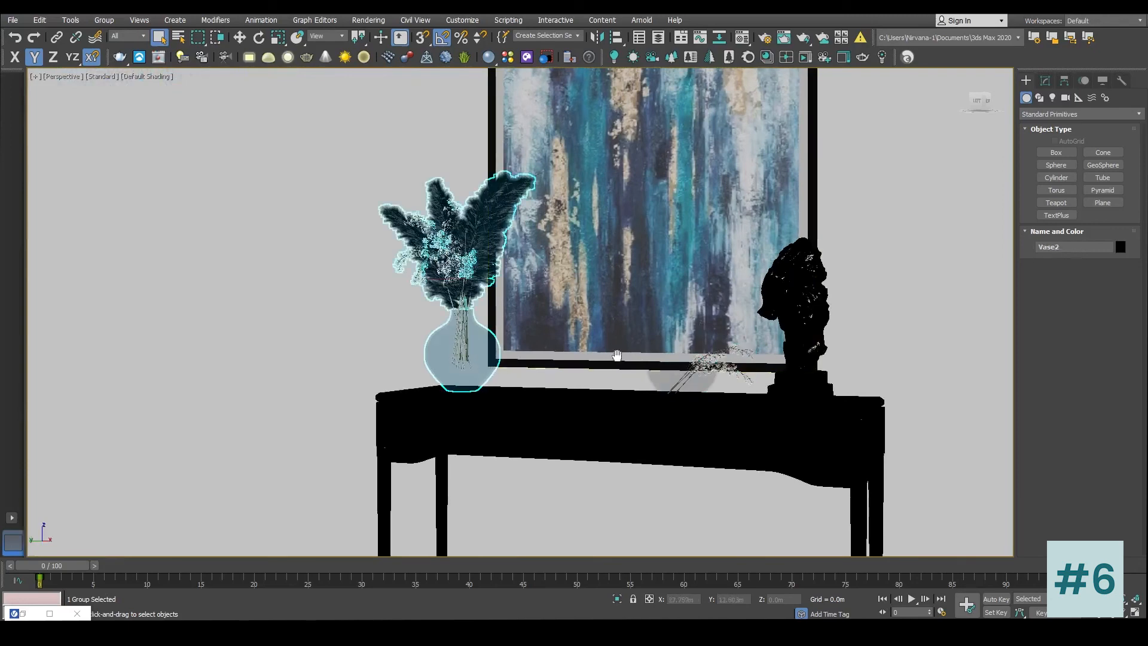
scroll(610, 359, "down", 4)
scroll(618, 360, "down", 2)
middle_click_drag(618, 361, 584, 328, "alt")
mouse_move(502, 311)
middle_mouse_down()
mouse_move(518, 258)
mouse_move(520, 311)
middle_mouse_up()
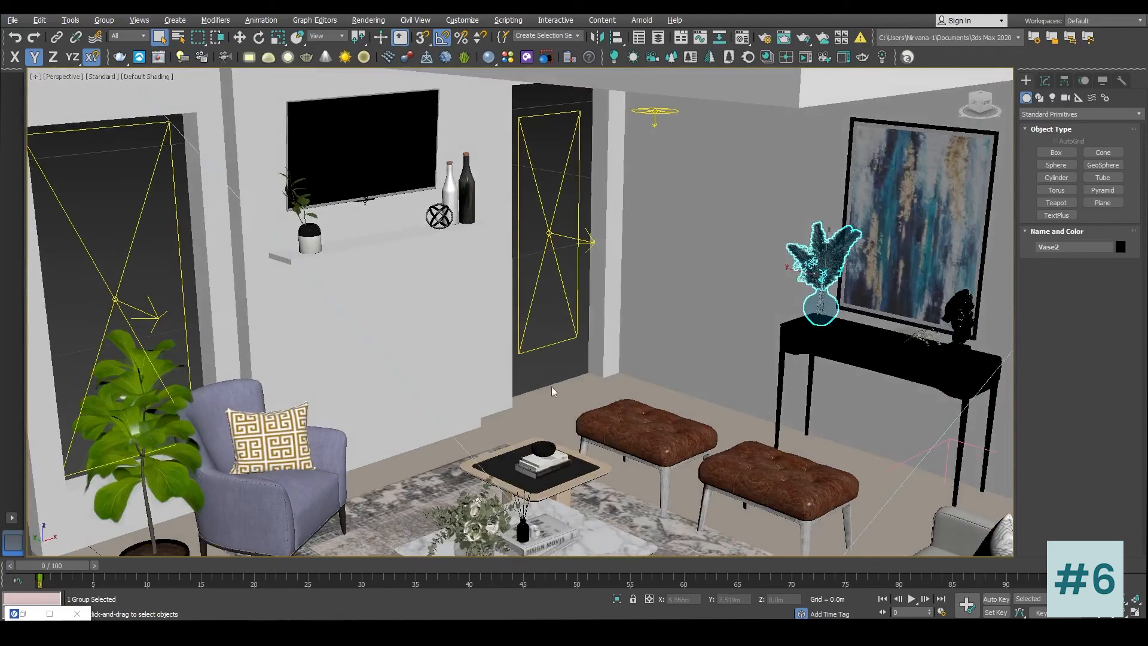
middle_click_drag(567, 496, 532, 346)
scroll(532, 346, "up", 3)
Step: Render a region of about 334 by 245 pixels around the coffee table in the V-Ray frame buffer
right_click(571, 272)
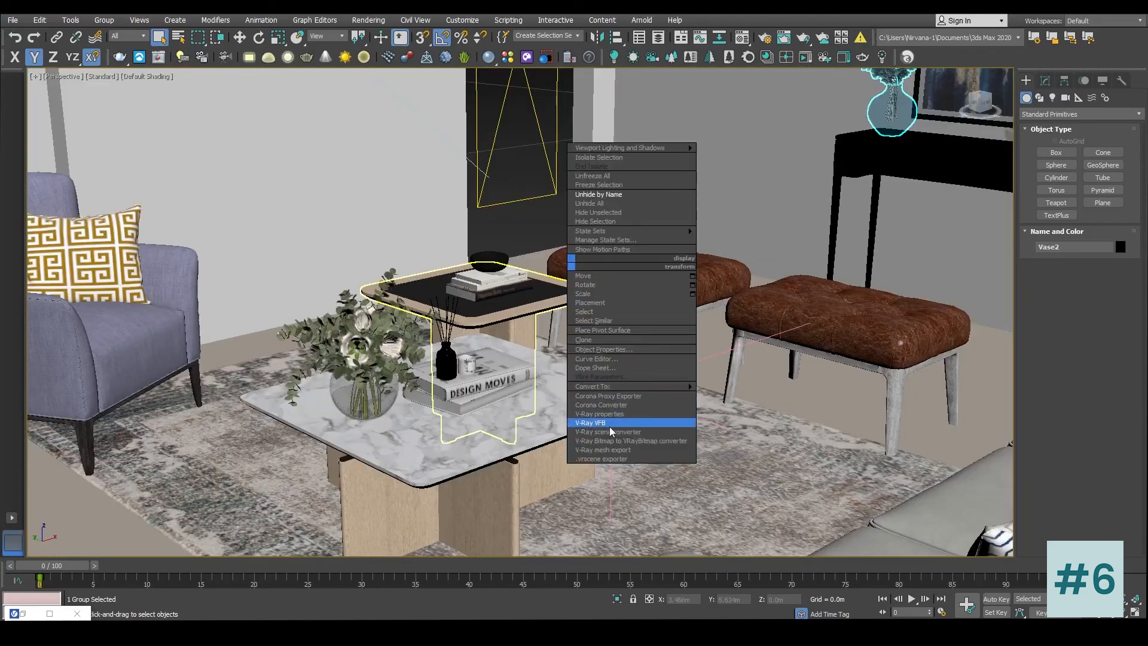
left_click(610, 421)
scroll(507, 440, "up", 2)
scroll(508, 439, "down", 2)
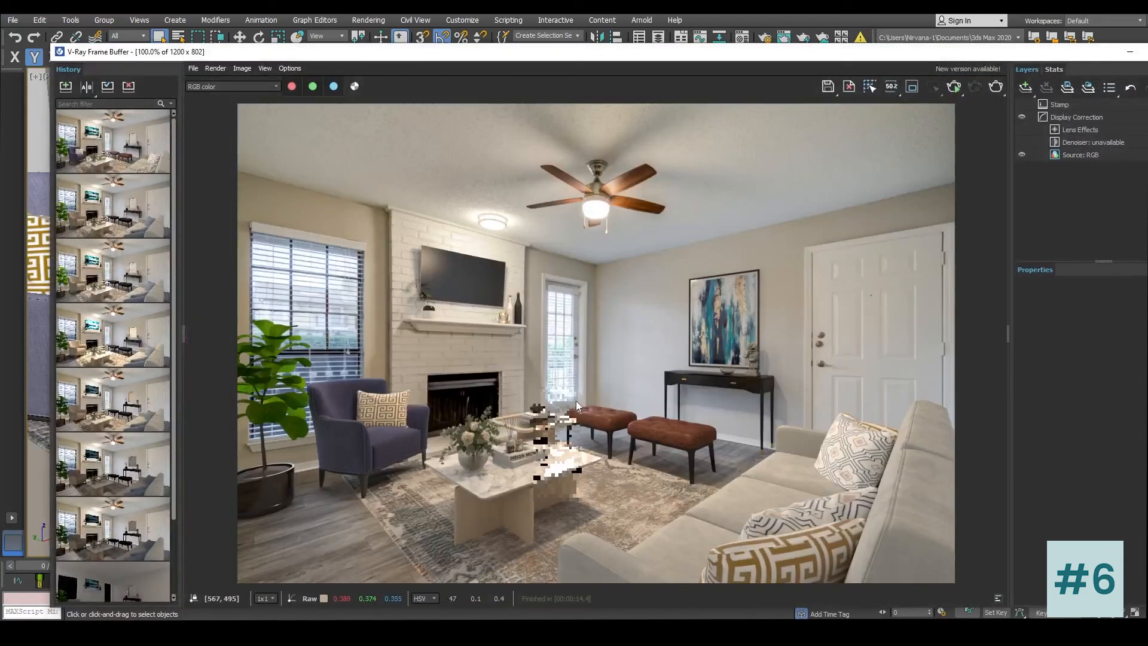
left_click(912, 87)
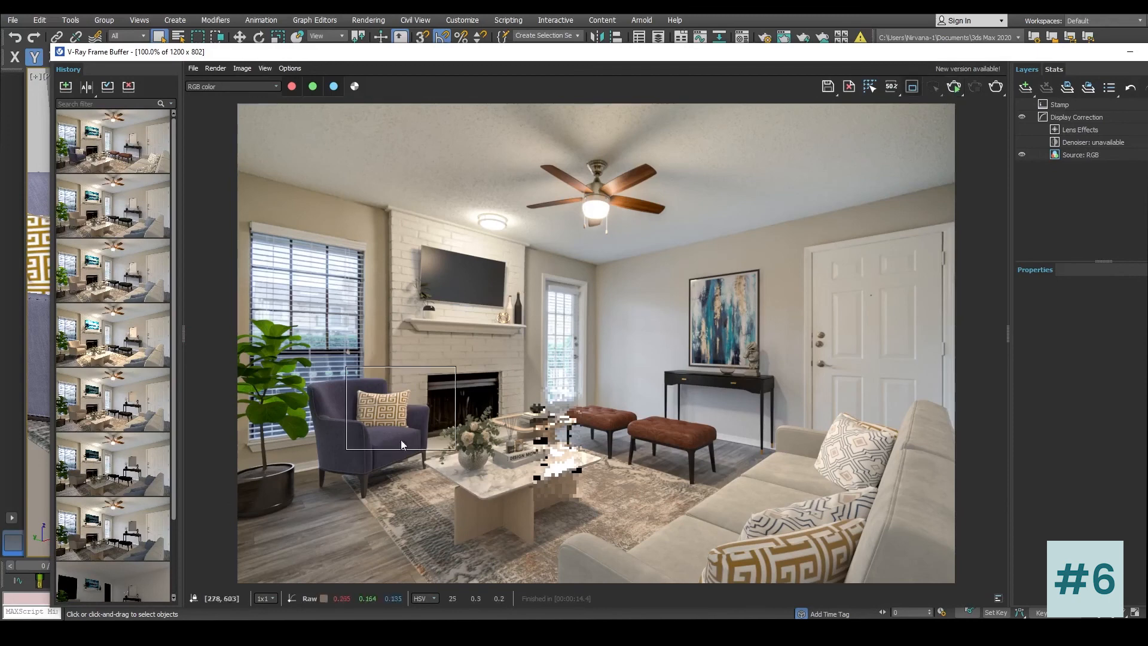
mouse_move(420, 383)
left_mouse_down()
mouse_move(618, 385)
mouse_move(620, 528)
left_mouse_up()
left_click_drag(423, 531, 418, 530)
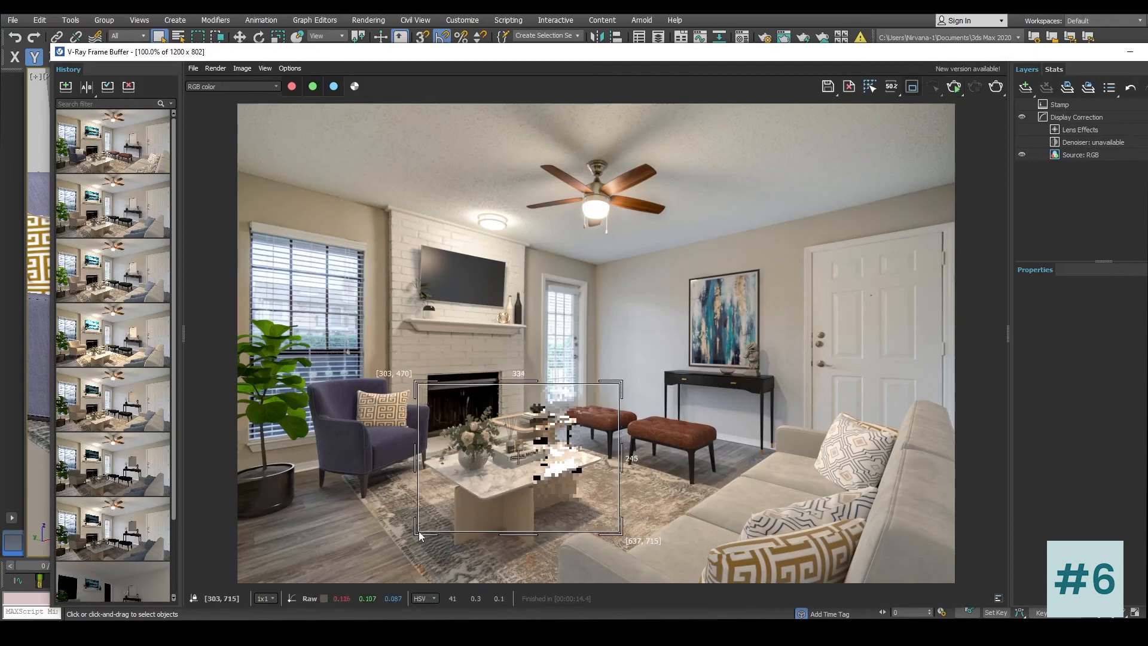
left_click(995, 88)
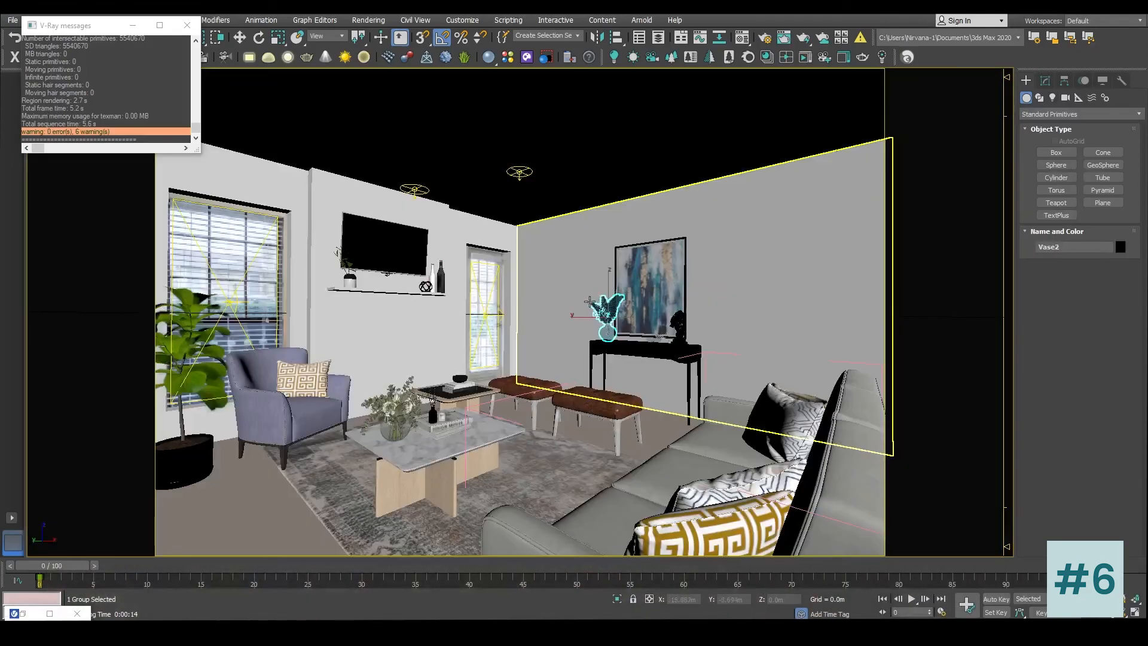
Step: Render the full living room camera view and review the result in the V-Ray frame buffer
right_click(590, 301)
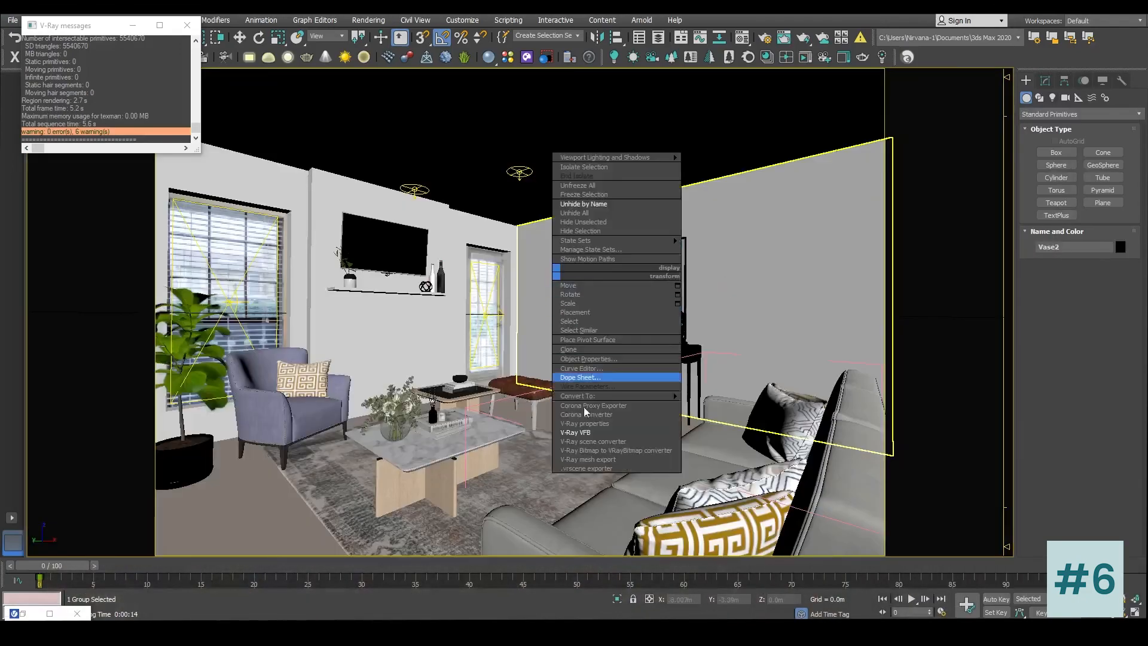
left_click(589, 435)
left_click(995, 86)
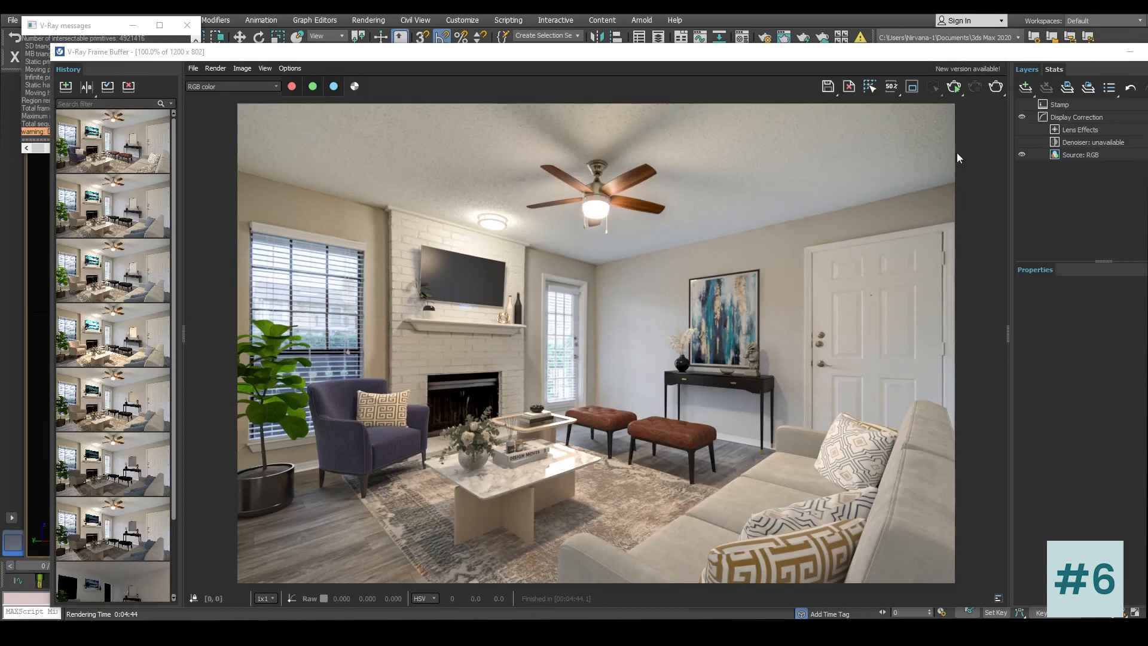
mouse_move(137, 214)
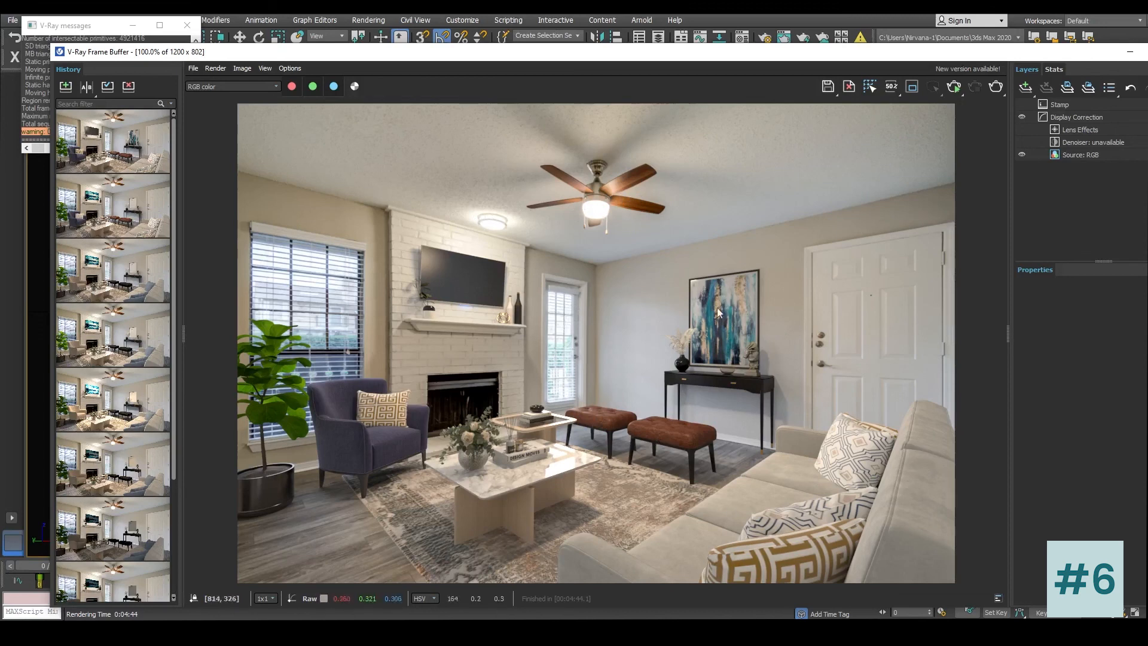
left_click_drag(693, 53, 698, 25)
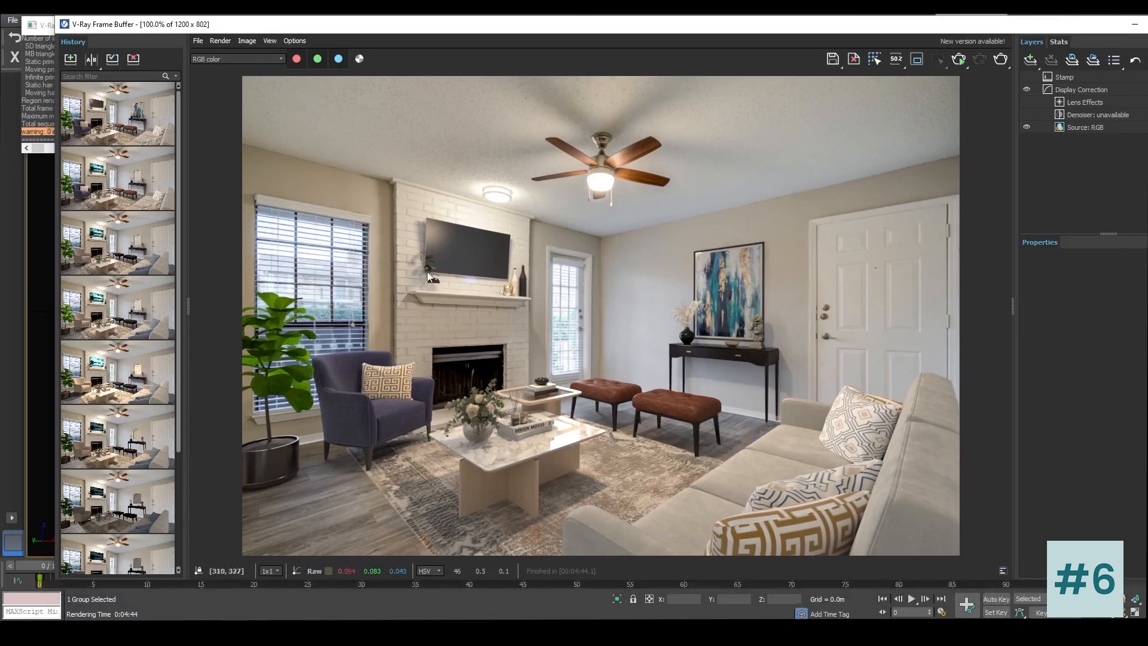